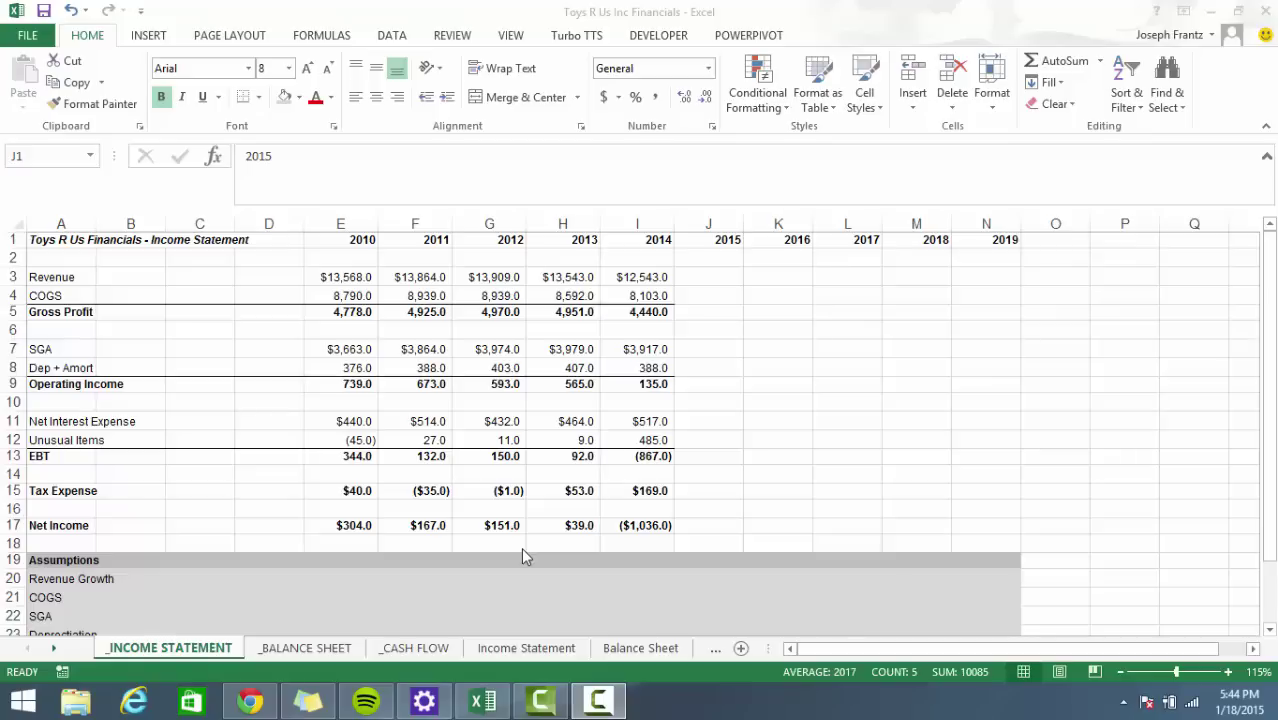
Examine the source Income Statement sheet from revenue down to the supplemental items.
ctrl+click(555, 650)
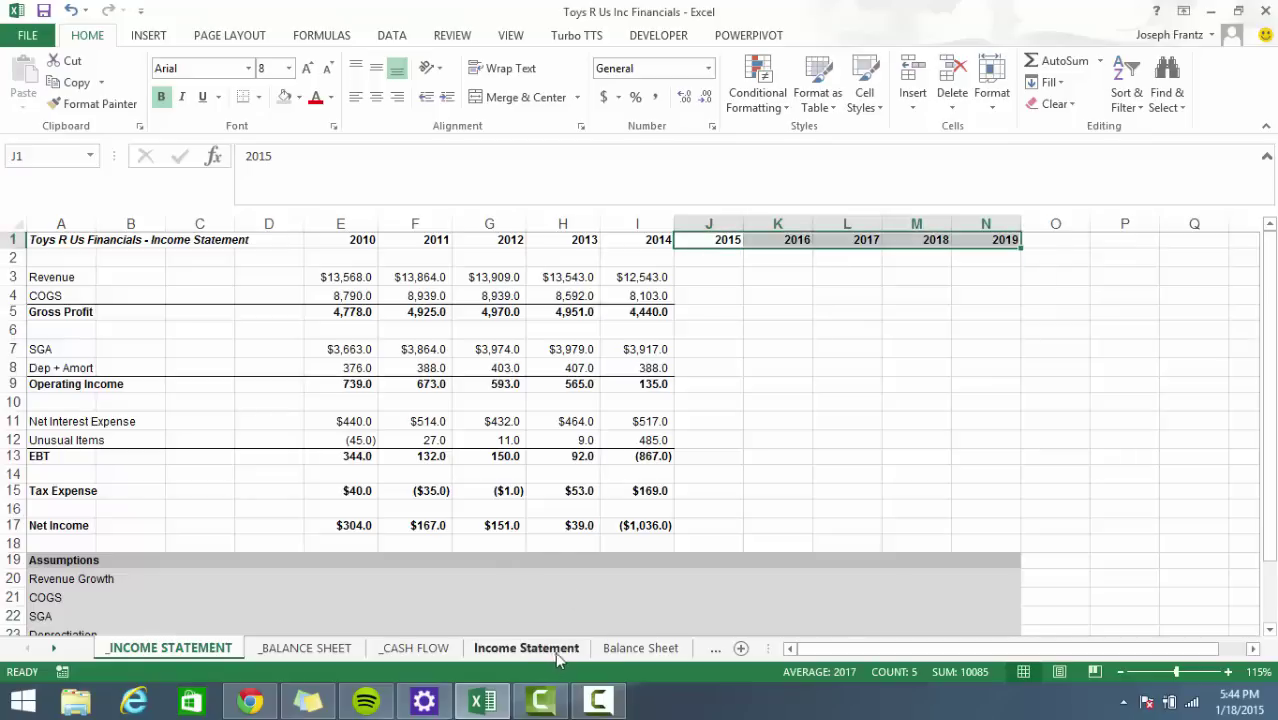
click(555, 650)
scroll(571, 489, down, 3)
scroll(330, 505, up, 1)
scroll(333, 511, up, 2)
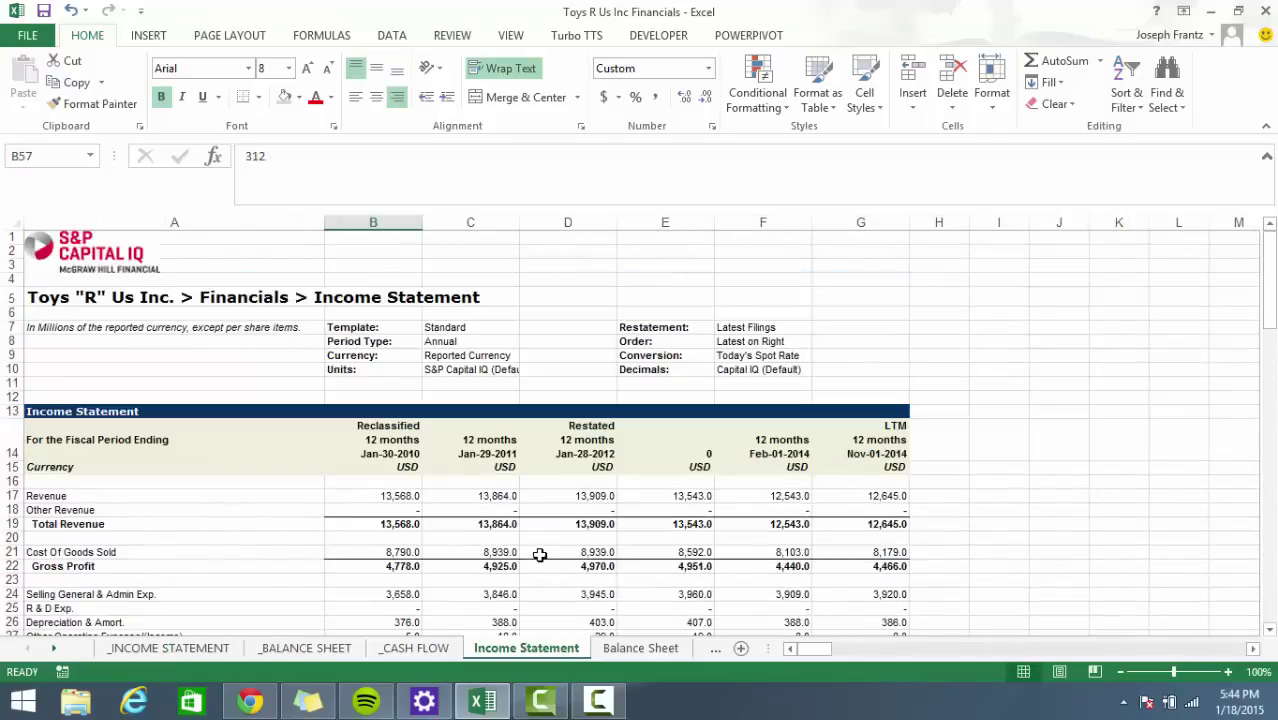
scroll(536, 556, down, 1)
scroll(480, 570, down, 2)
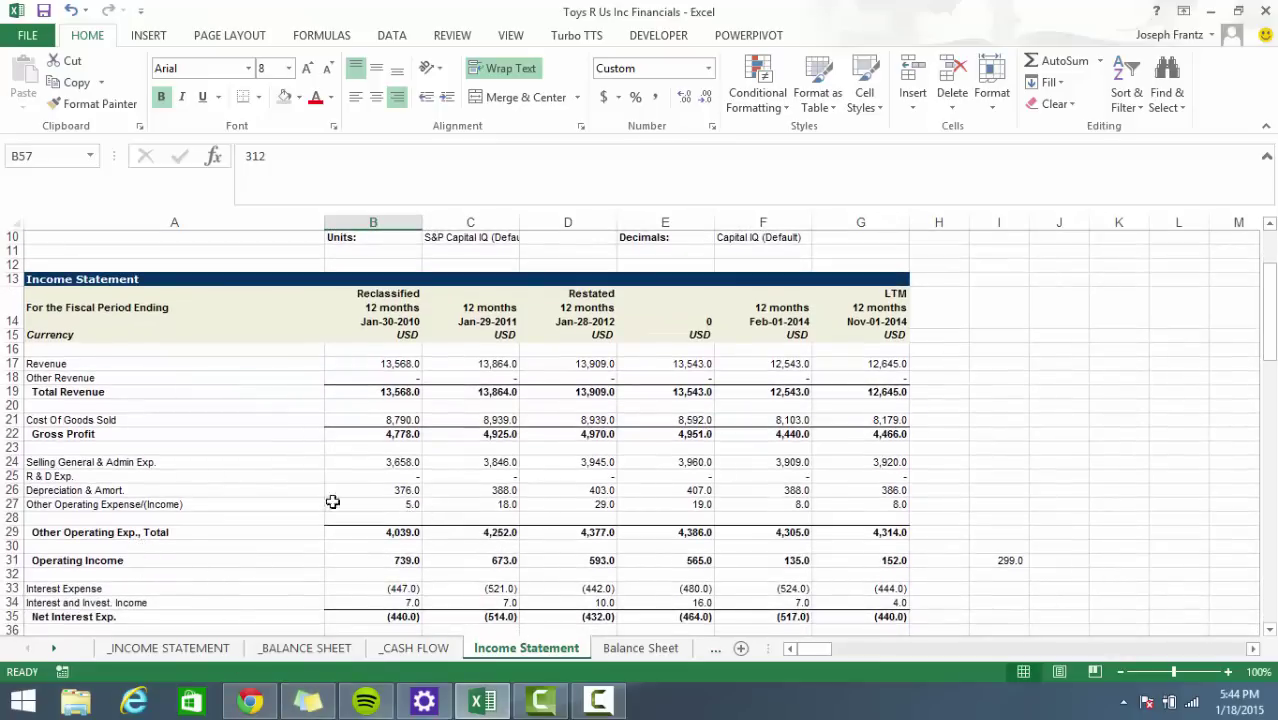
scroll(320, 487, down, 7)
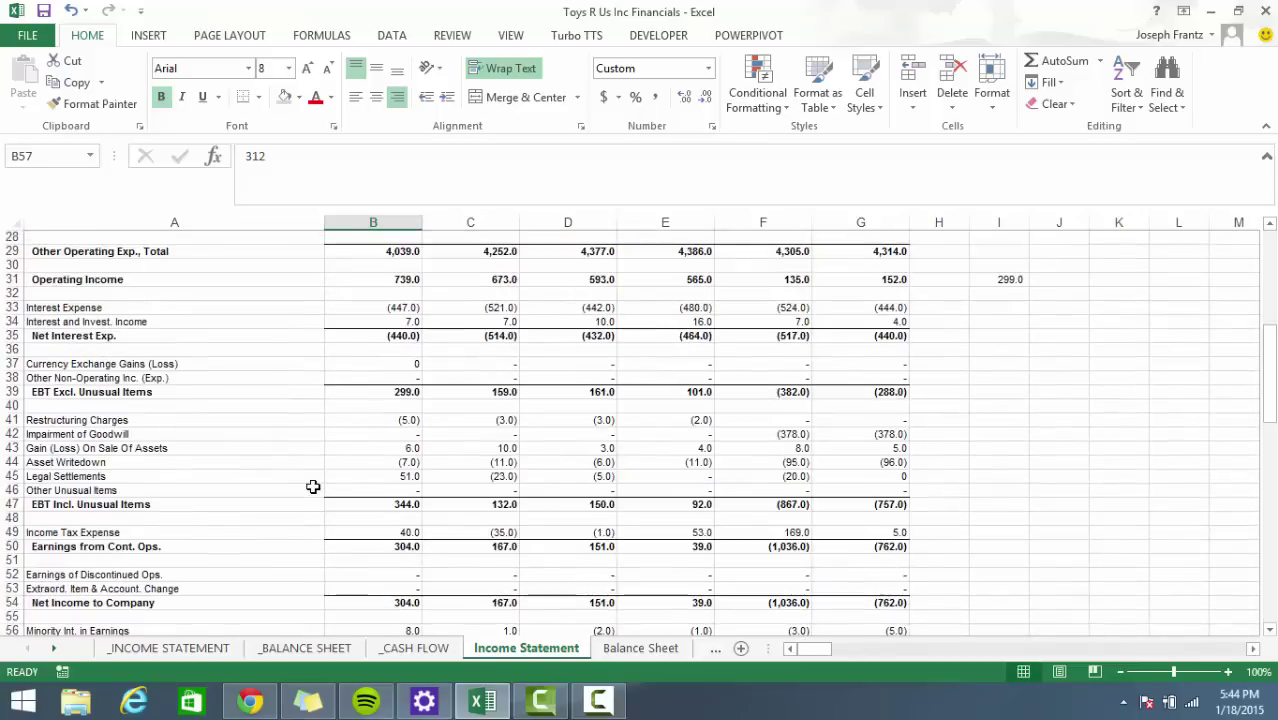
scroll(295, 414, down, 13)
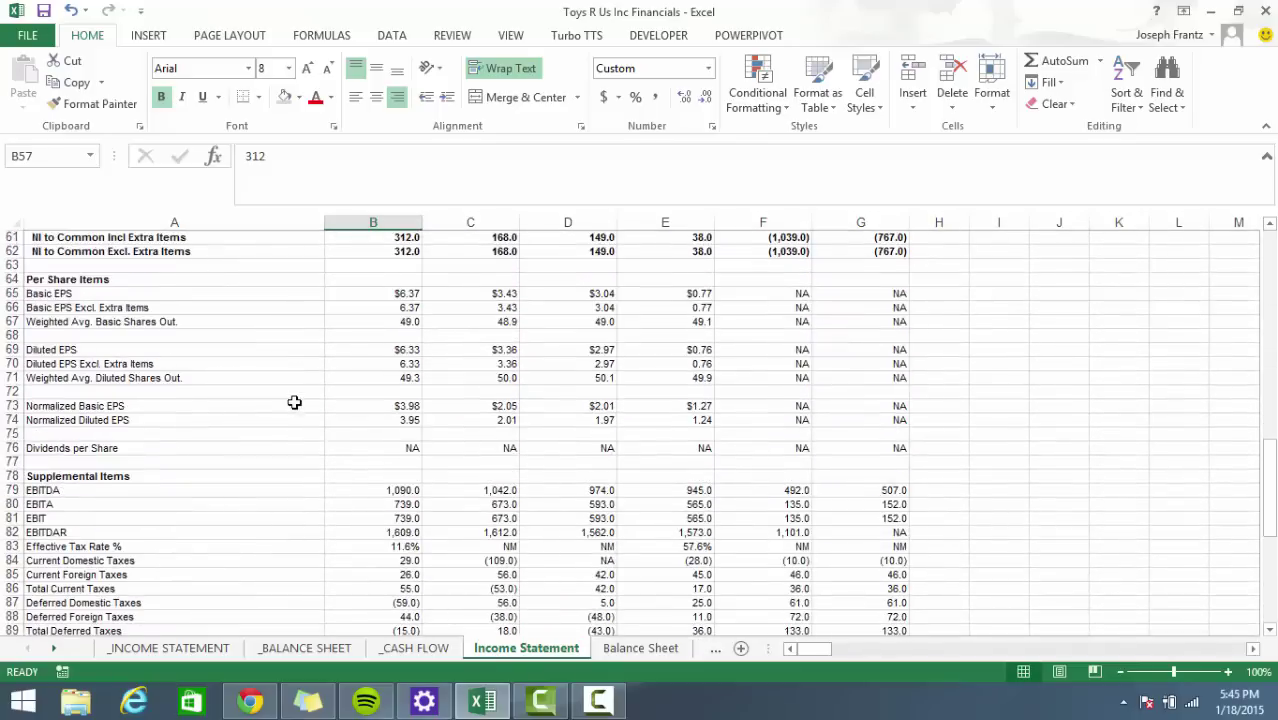
scroll(295, 414, up, 20)
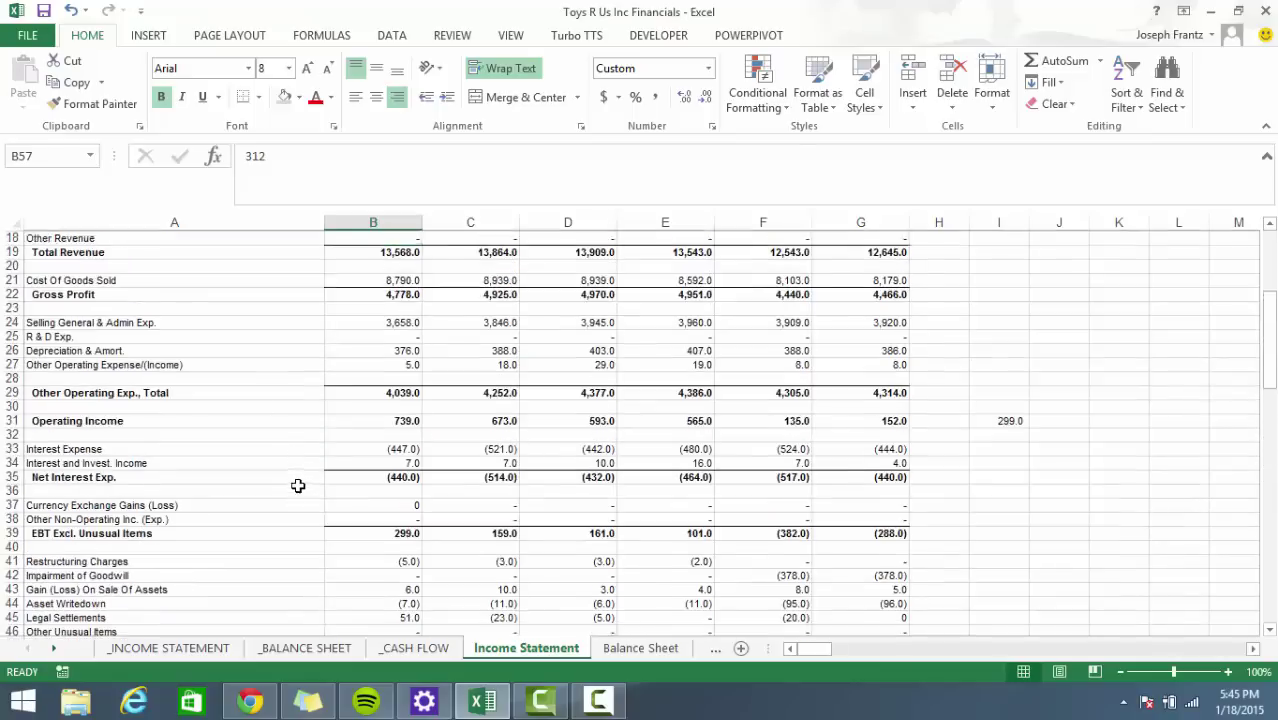
scroll(400, 555, down, 1)
Review the condensed line items on the _INCOME STATEMENT sheet: COGS, SGA, Dep + Amort, Net Interest Expense and Unusual Items.
click(202, 650)
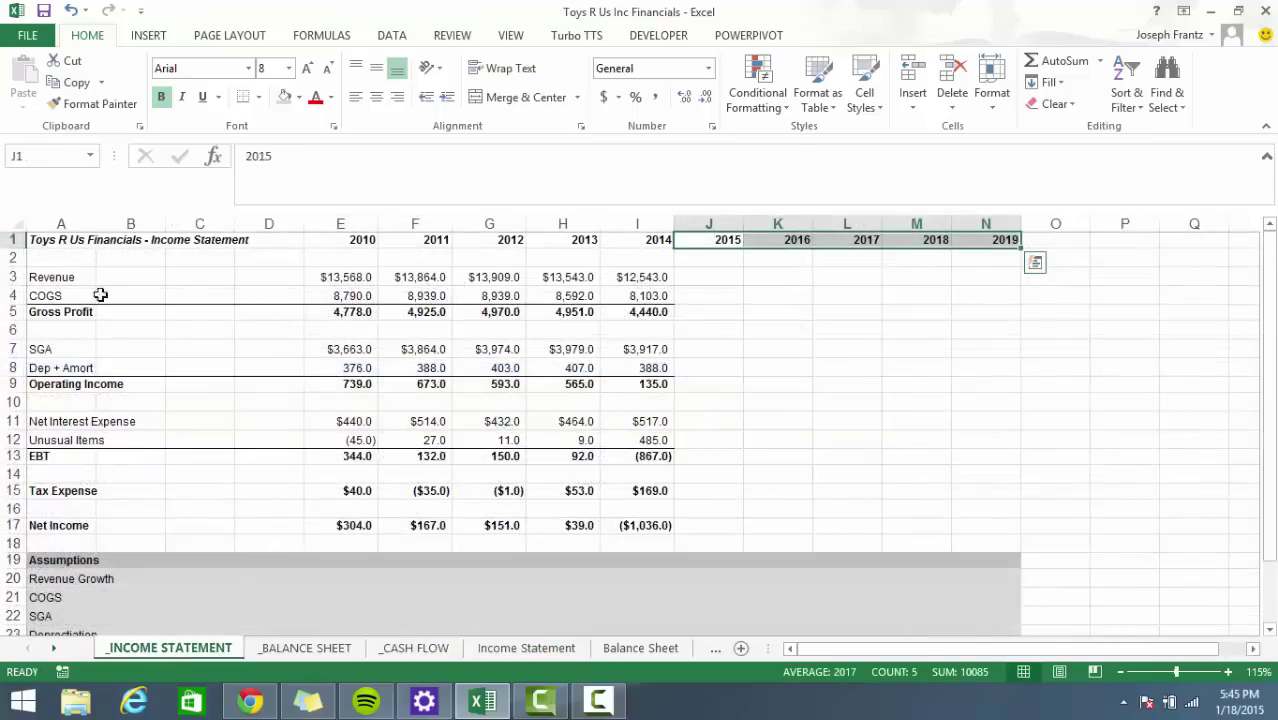
click(72, 296)
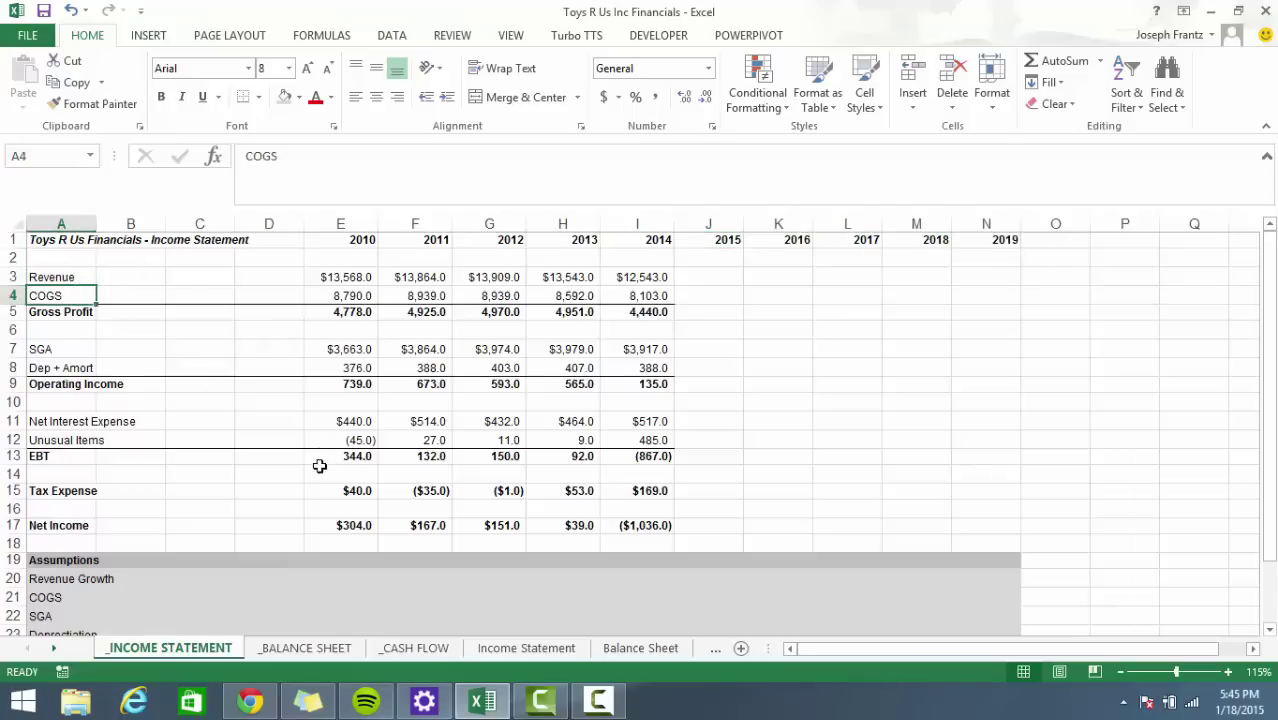
click(80, 349)
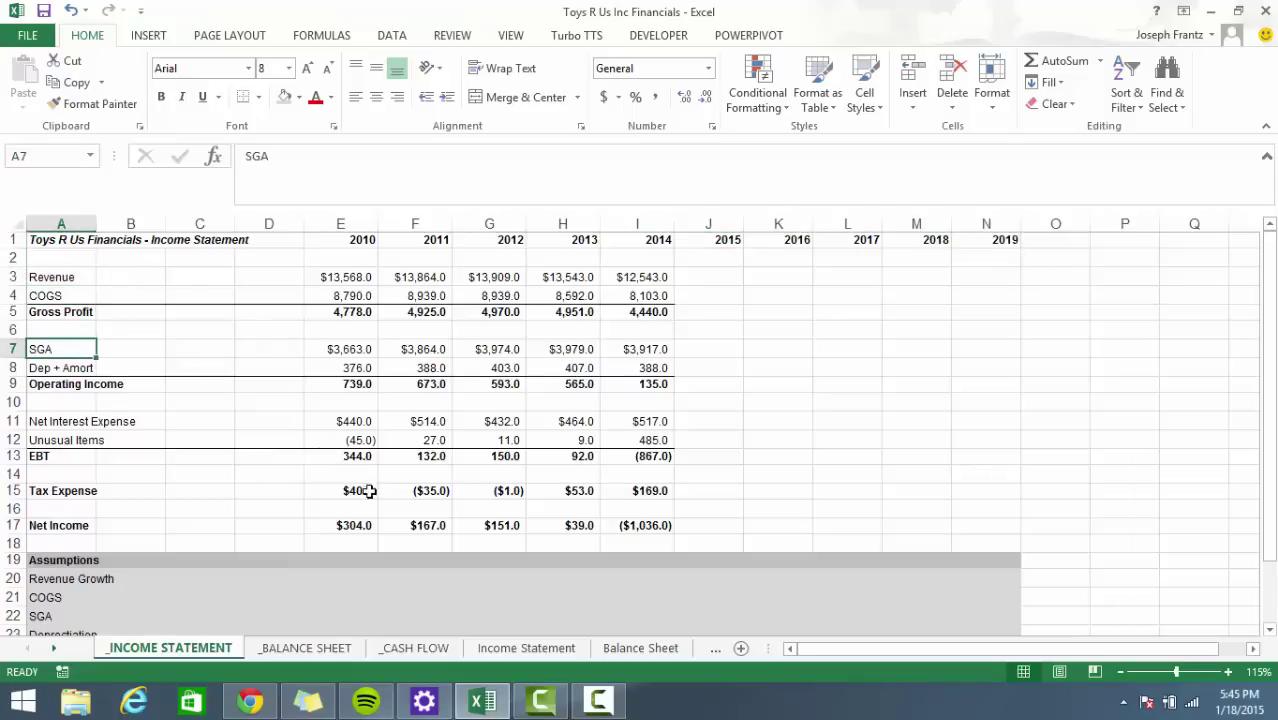
click(70, 368)
click(95, 421)
click(74, 440)
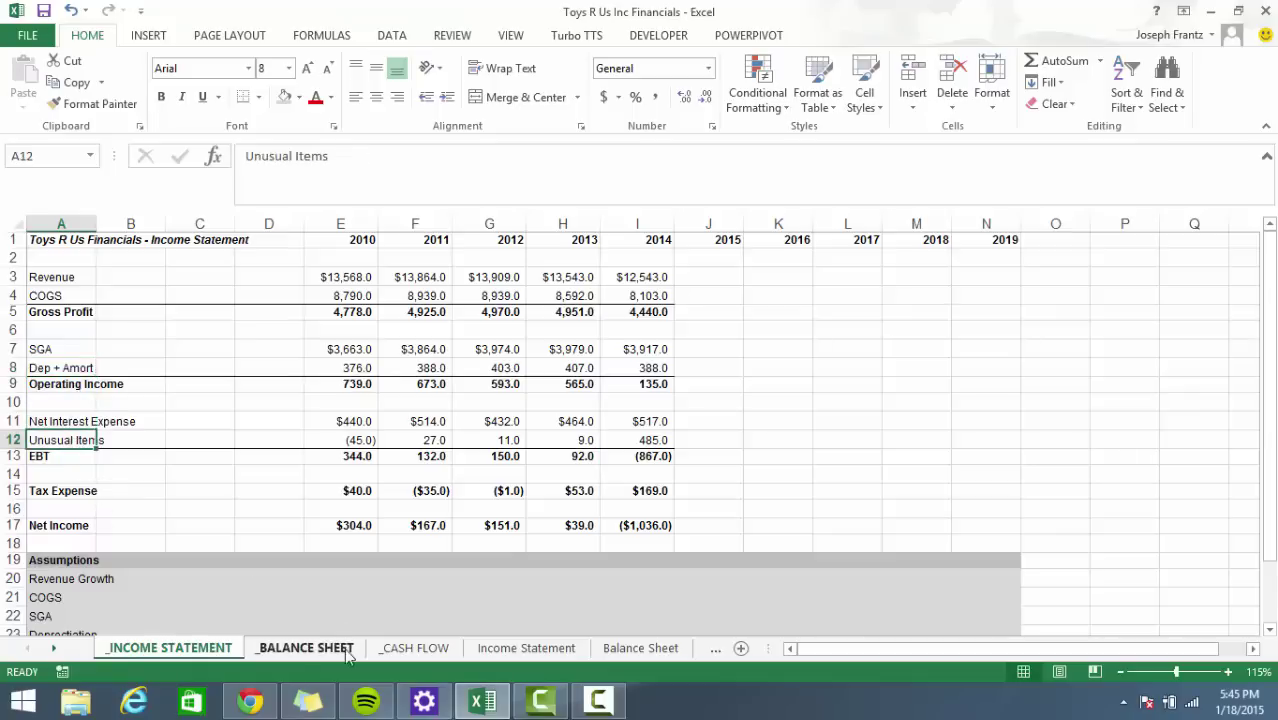
Compare the condensed _BALANCE SHEET with the asset and liability lines on the source Balance Sheet.
click(306, 648)
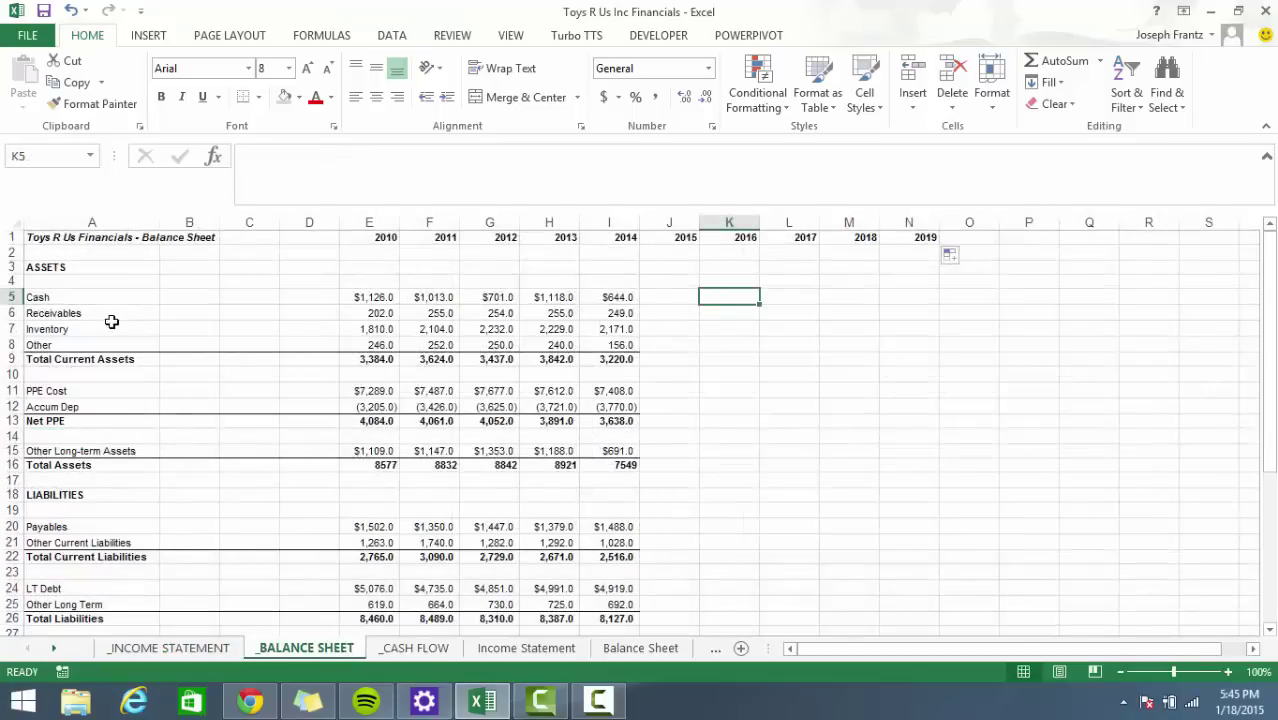
click(56, 297)
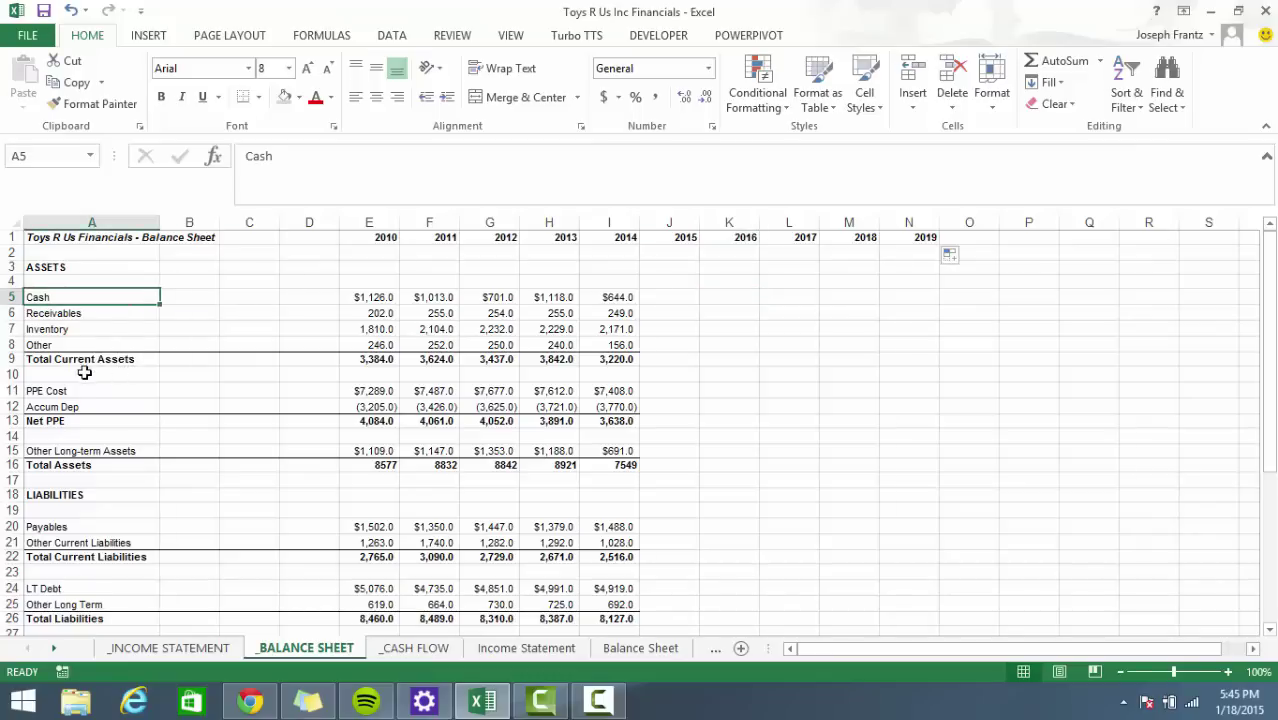
click(643, 648)
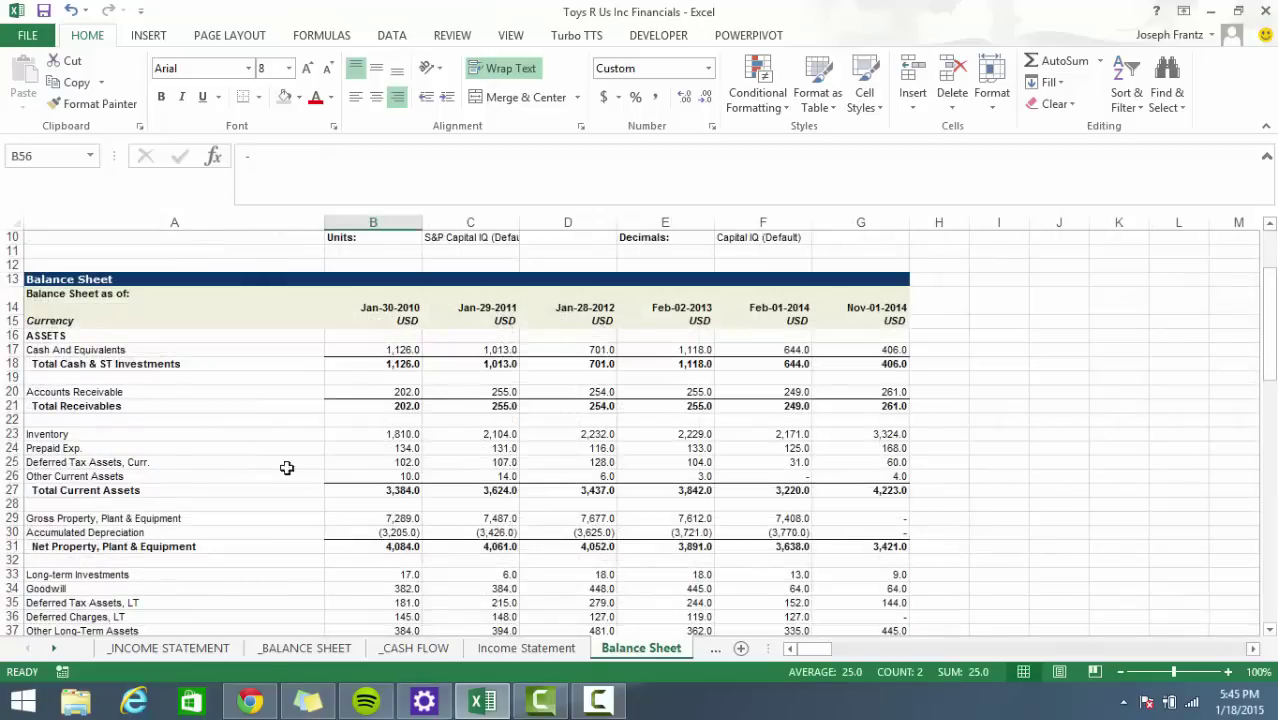
scroll(143, 488, down, 2)
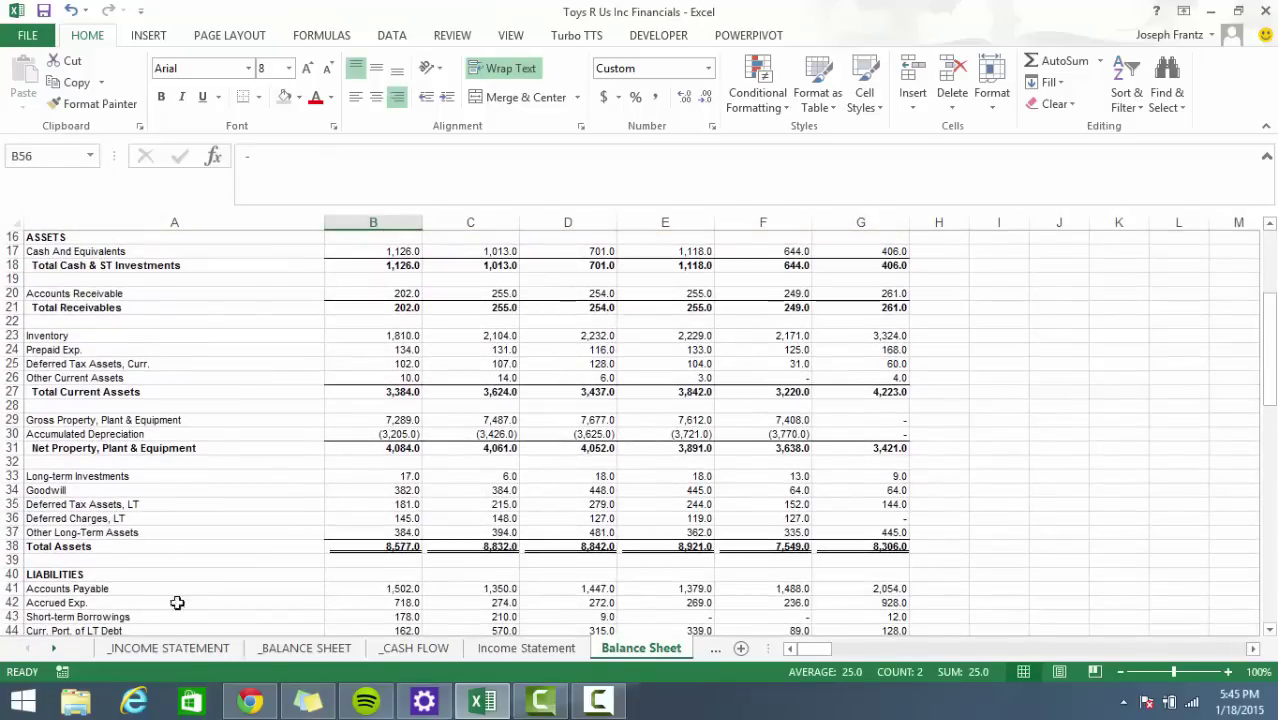
scroll(128, 598, down, 1)
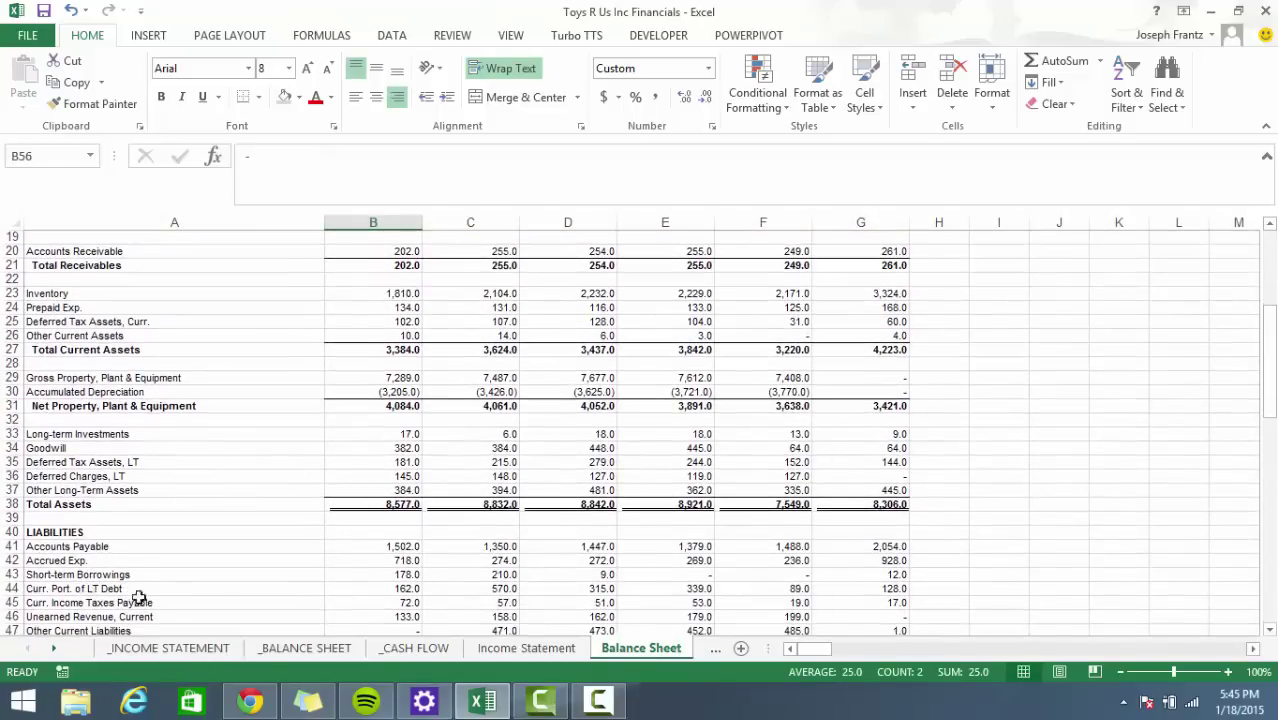
Revisit the _INCOME STATEMENT sheet briefly, and review the assets, liabilities and equity on the _BALANCE SHEET sheet.
click(184, 648)
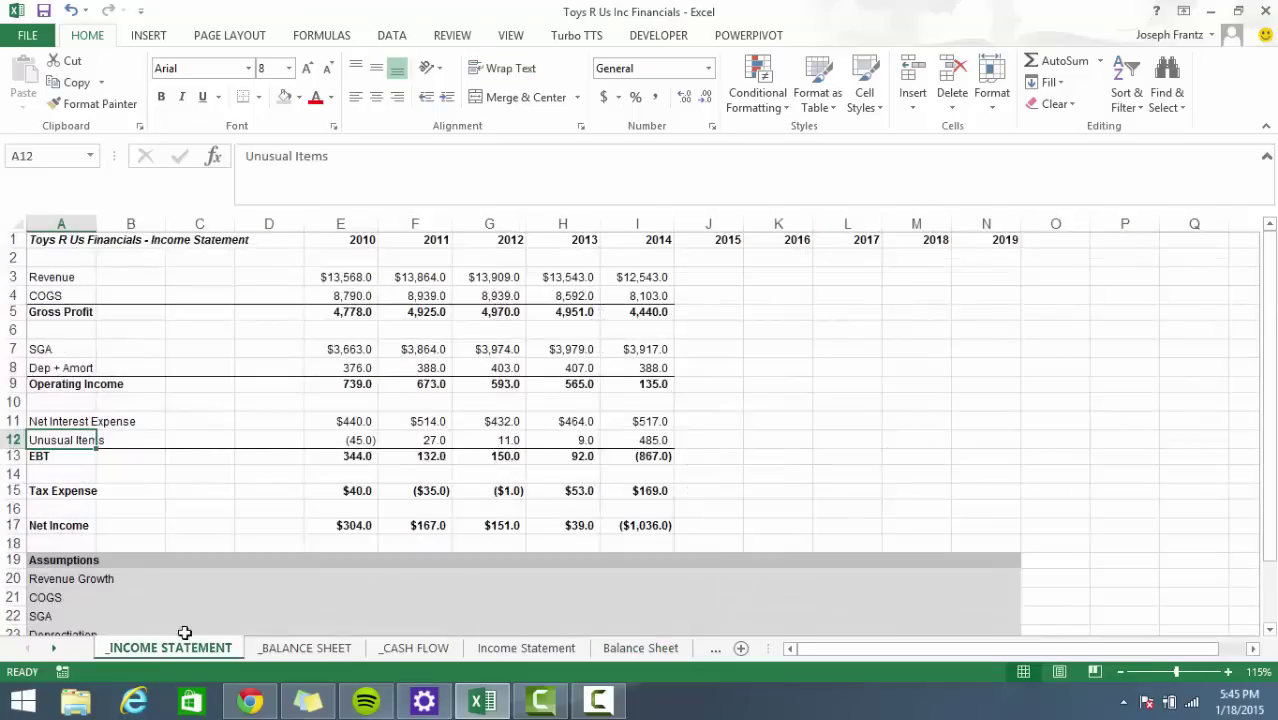
click(265, 648)
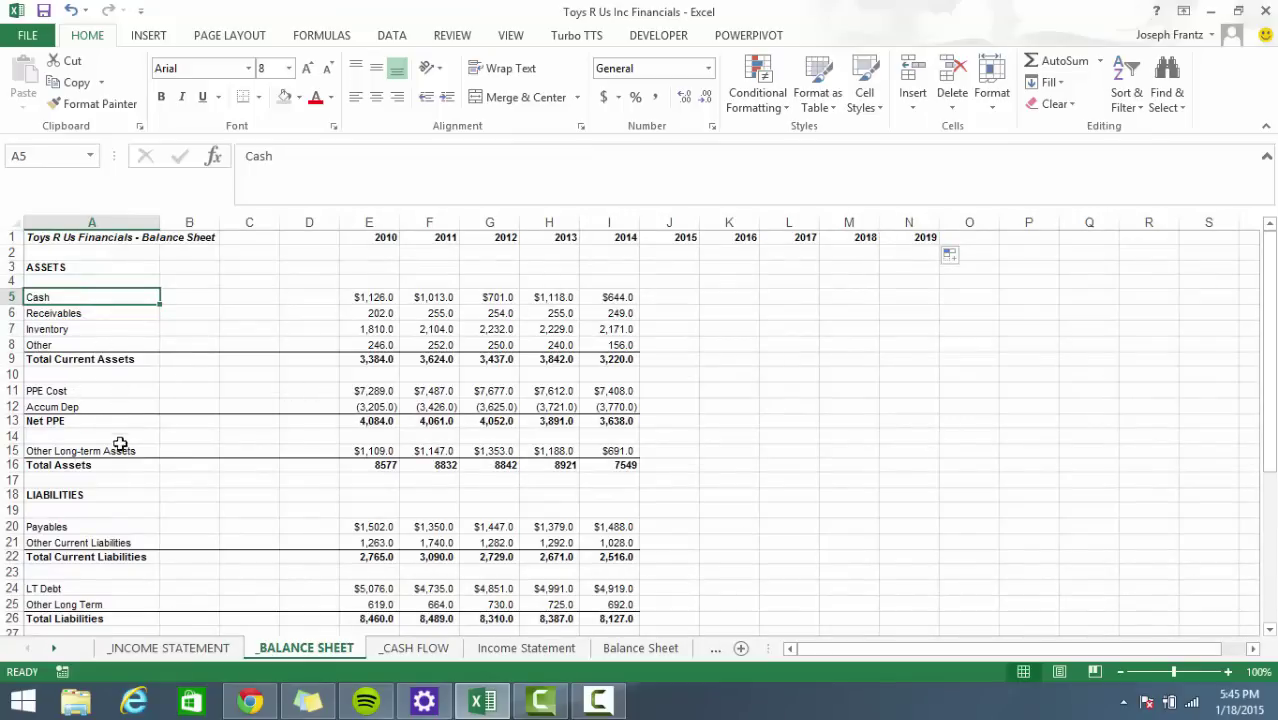
scroll(110, 499, down, 1)
scroll(100, 505, down, 4)
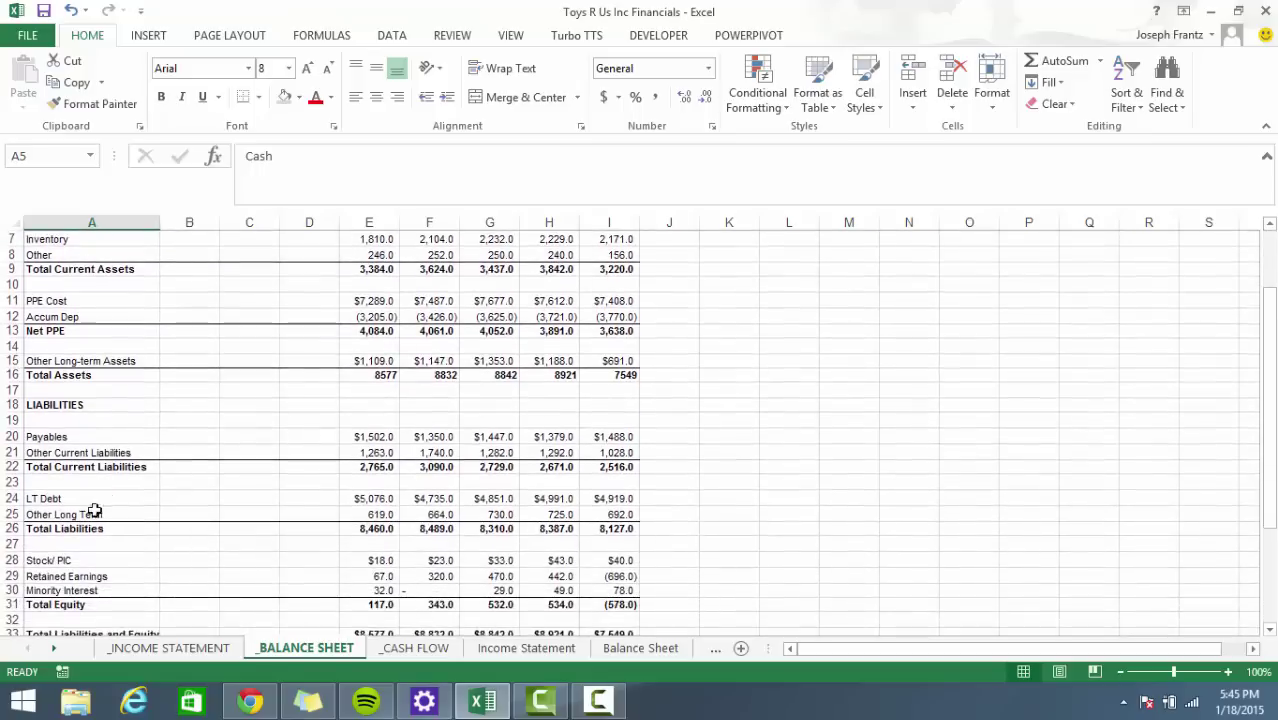
scroll(94, 517, up, 2)
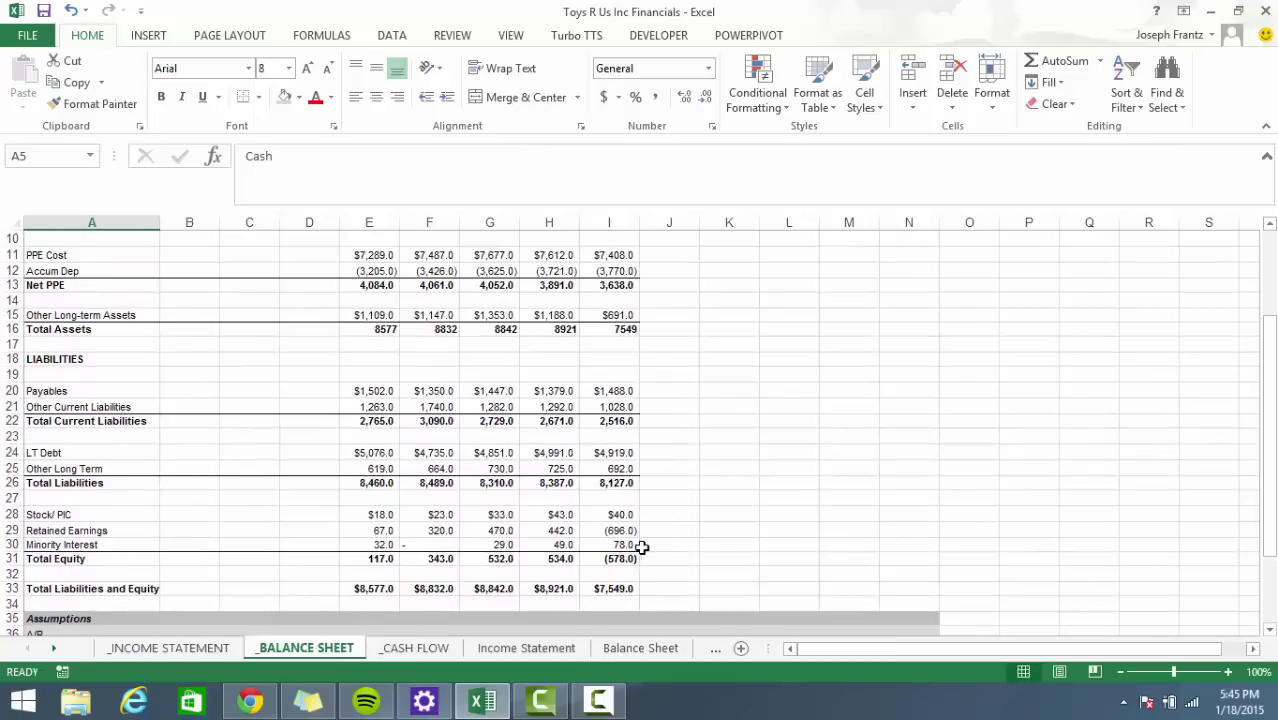
scroll(690, 521, up, 1)
scroll(690, 521, up, 2)
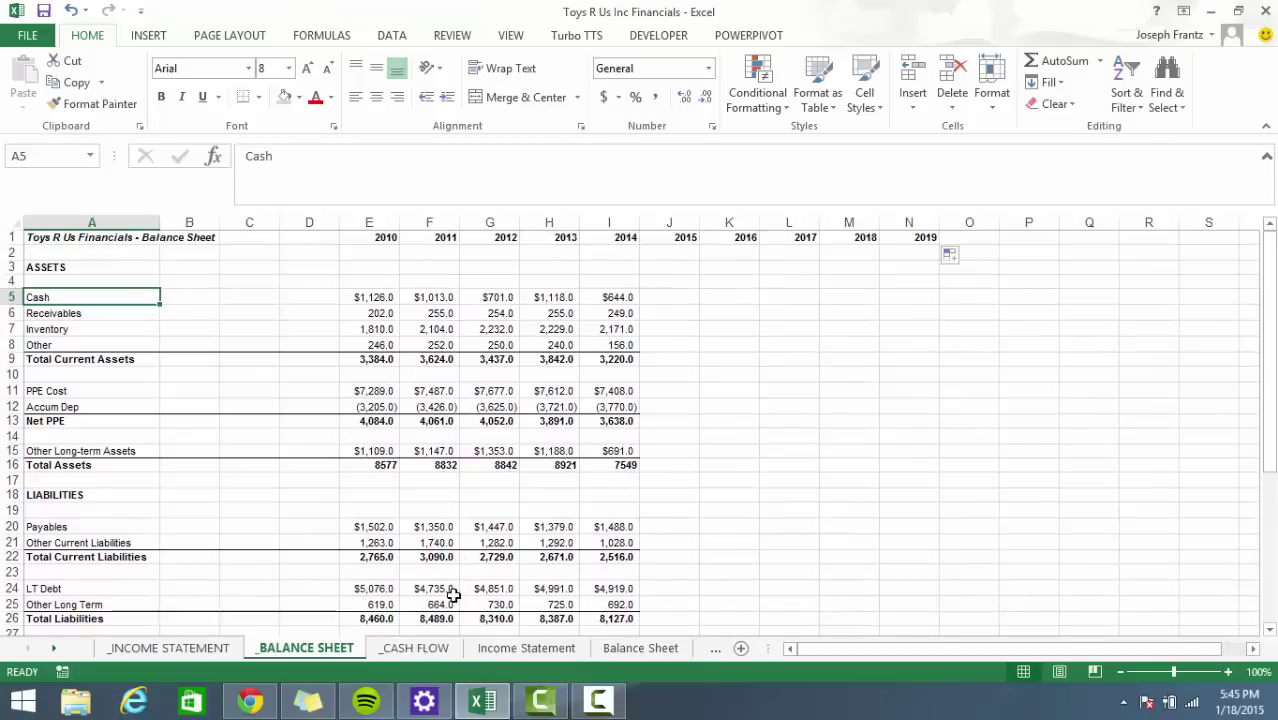
Format the 2010 to 2014 Total Assets values as numbers with a thousands separator and one decimal.
click(370, 464)
mouse_move(651, 478)
mouse_down()
mouse_move(627, 462)
mouse_move(628, 476)
mouse_up()
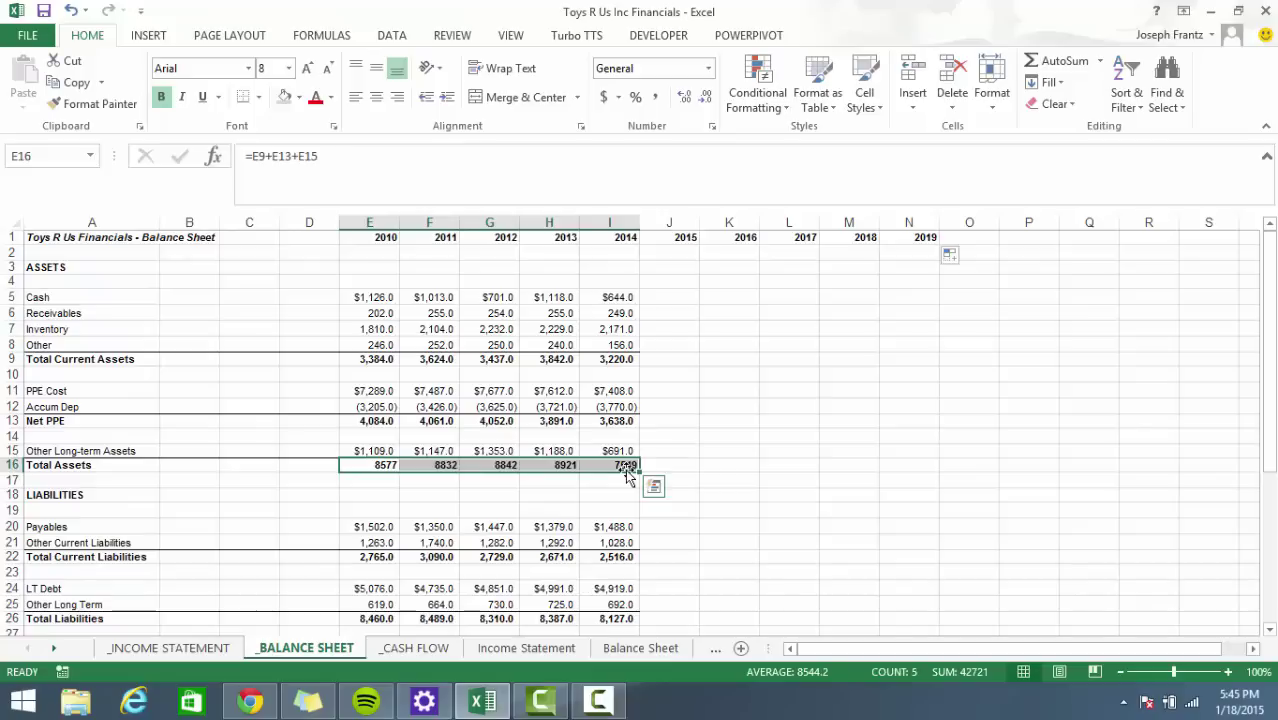
key(ctrl+shift+1)
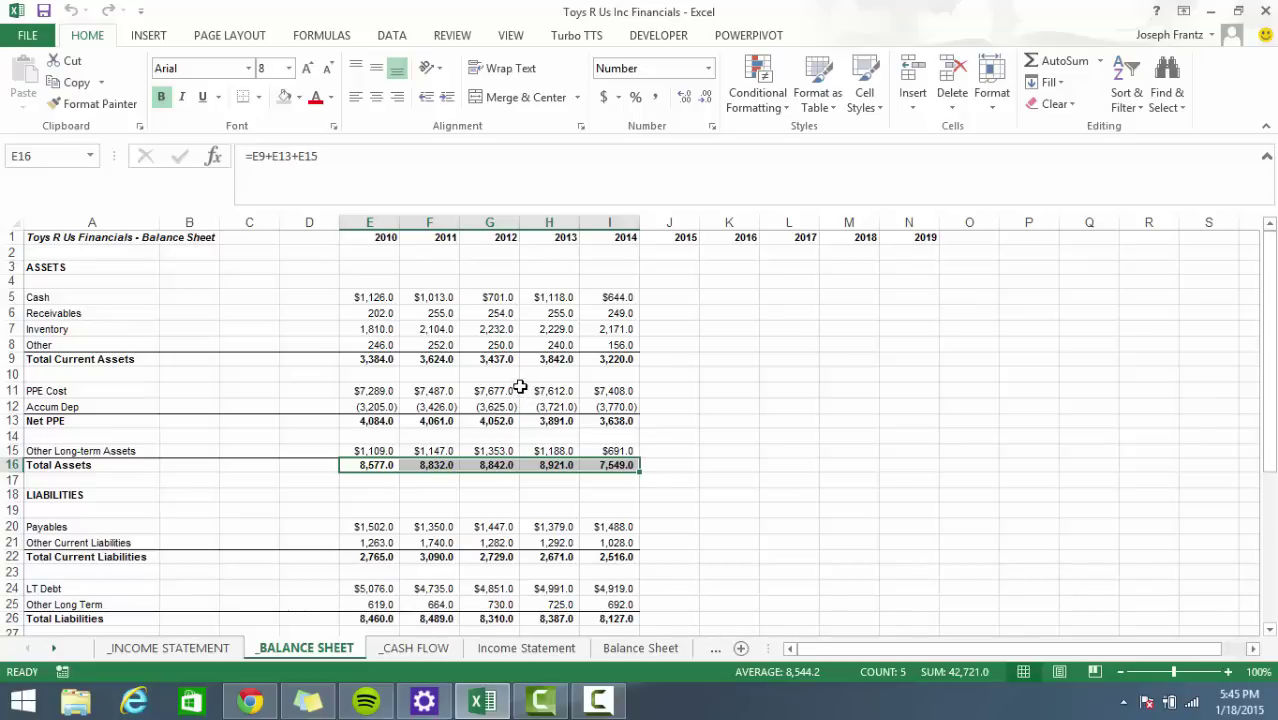
Display the formulas on the _BALANCE SHEET sheet, review them through Total Liabilities and Equity, and switch back to values.
key(ctrl+grave)
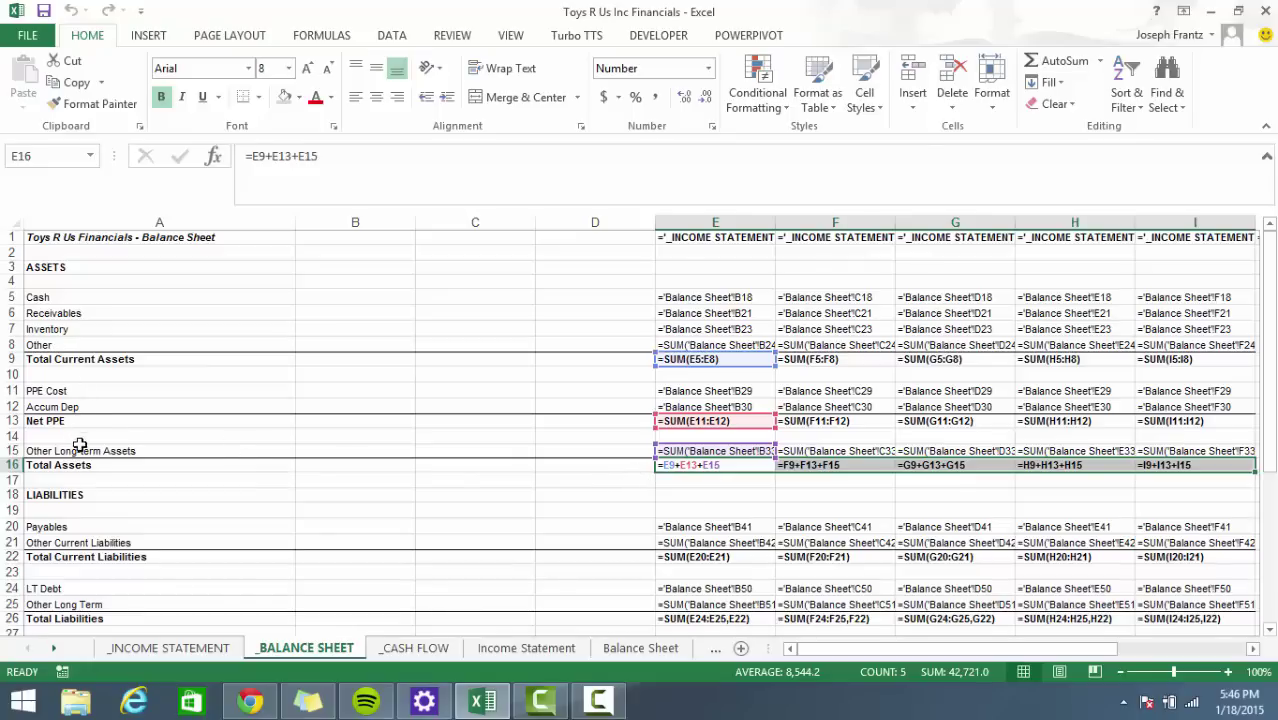
scroll(135, 540, down, 1)
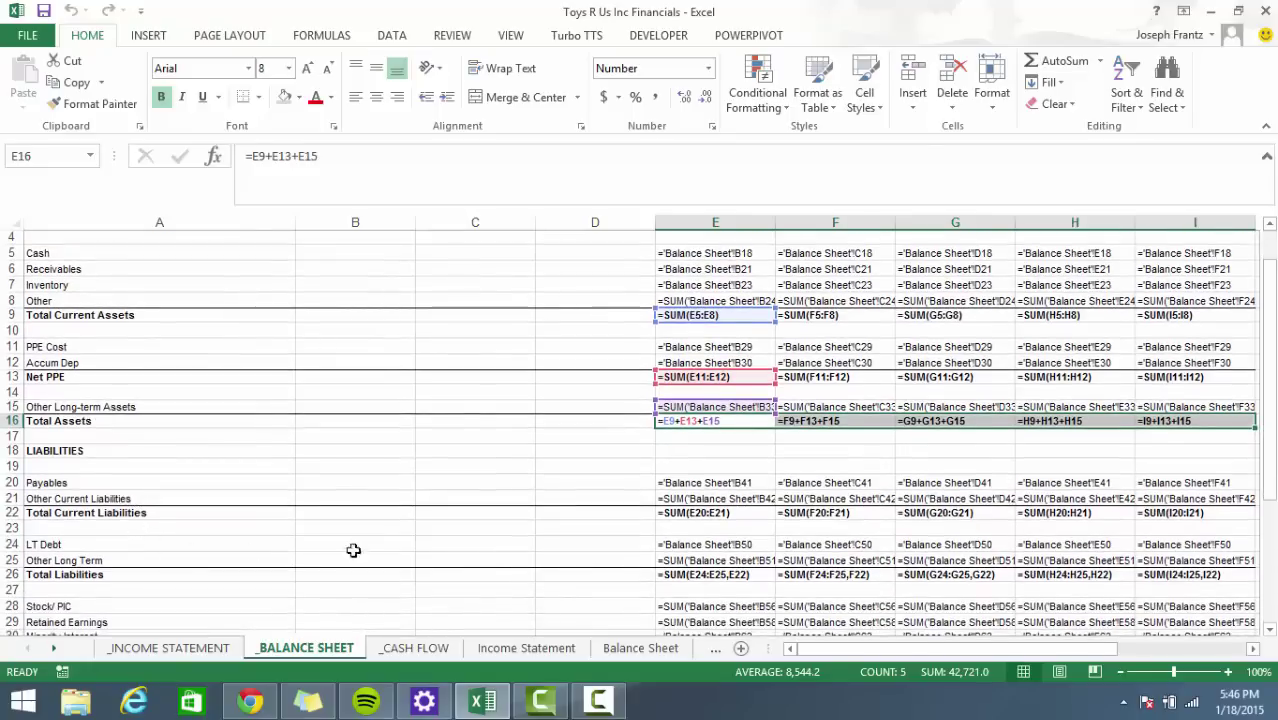
scroll(505, 577, down, 2)
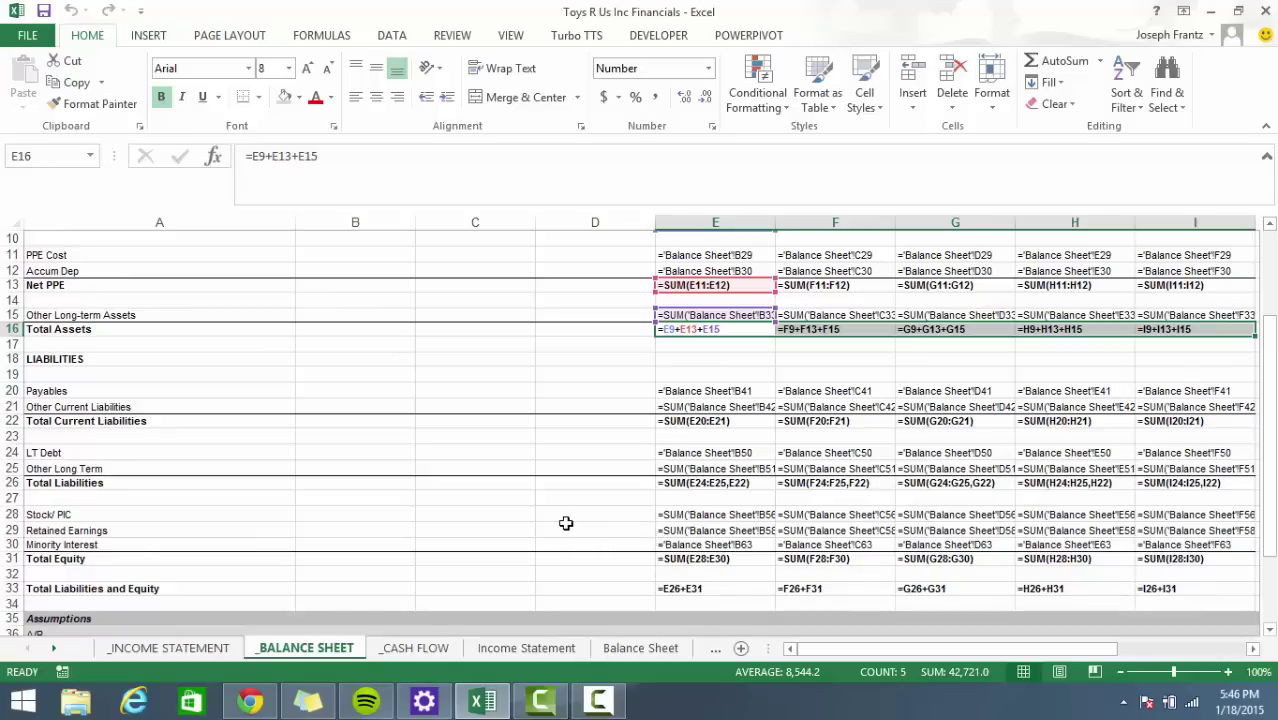
key(ctrl+grave)
scroll(615, 371, up, 3)
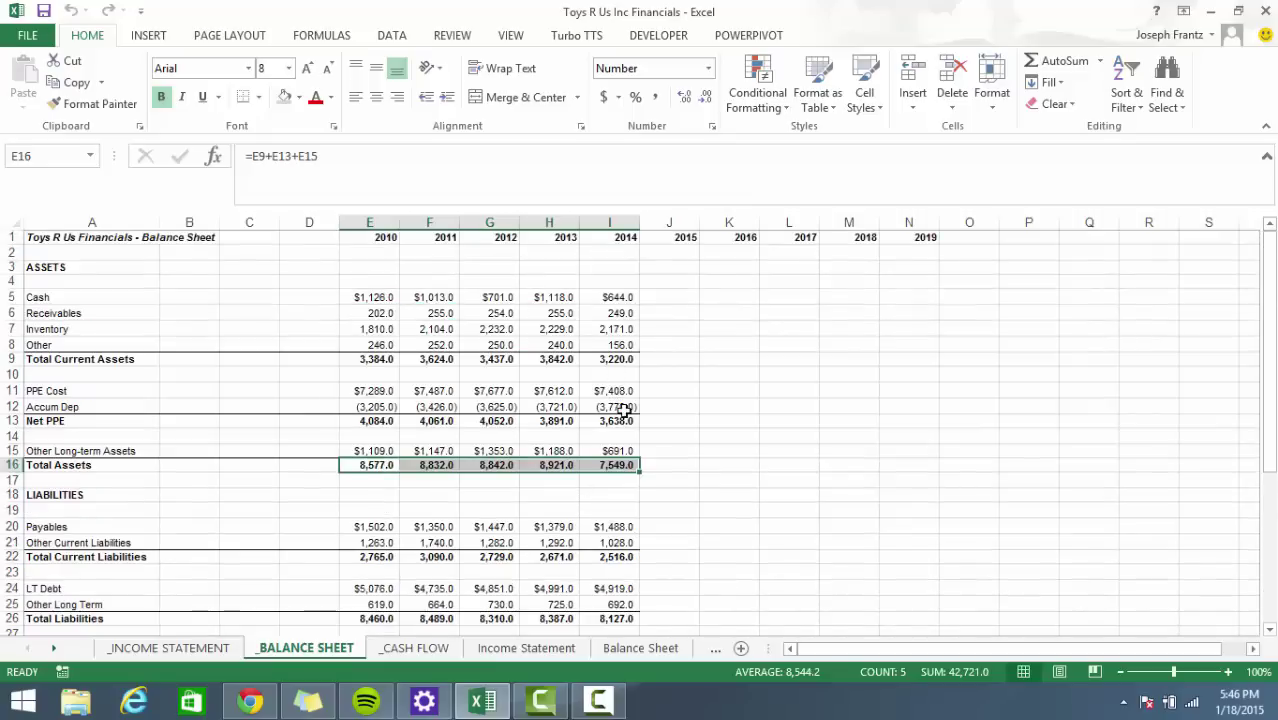
On the _INCOME STATEMENT sheet, enter =F3/E3 as the 2011 Revenue Growth formula in F20.
click(170, 648)
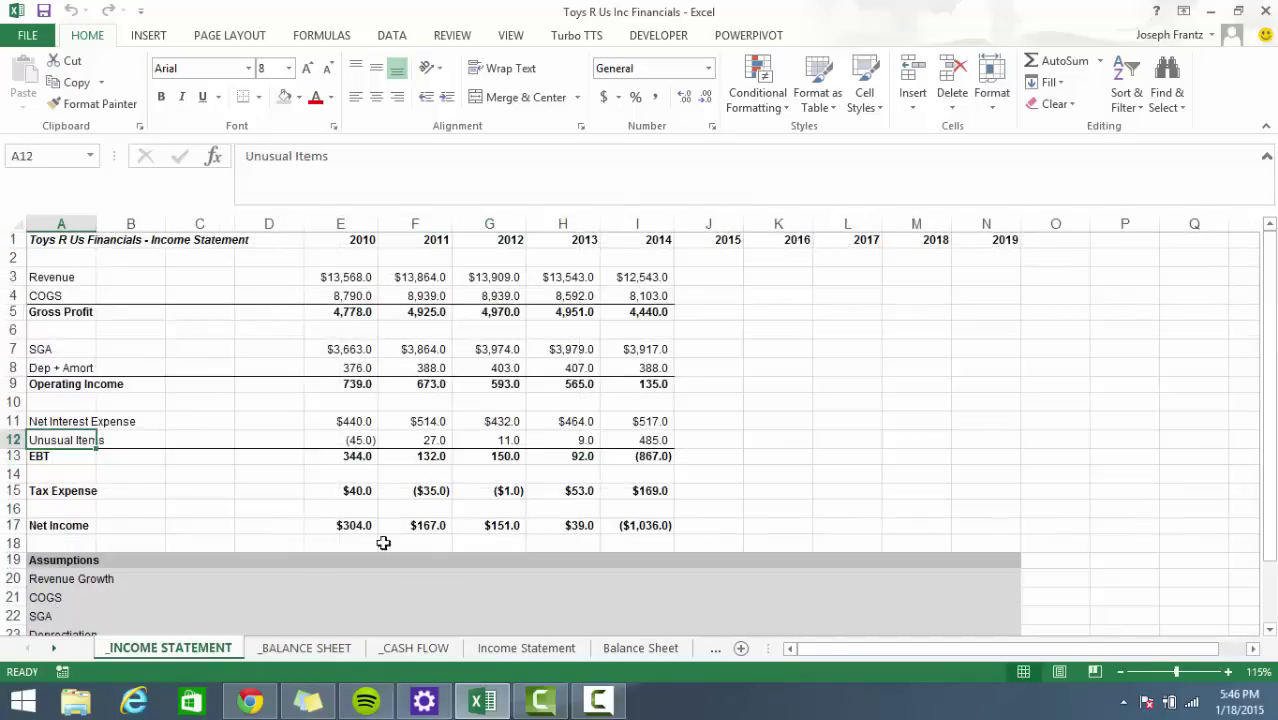
click(725, 276)
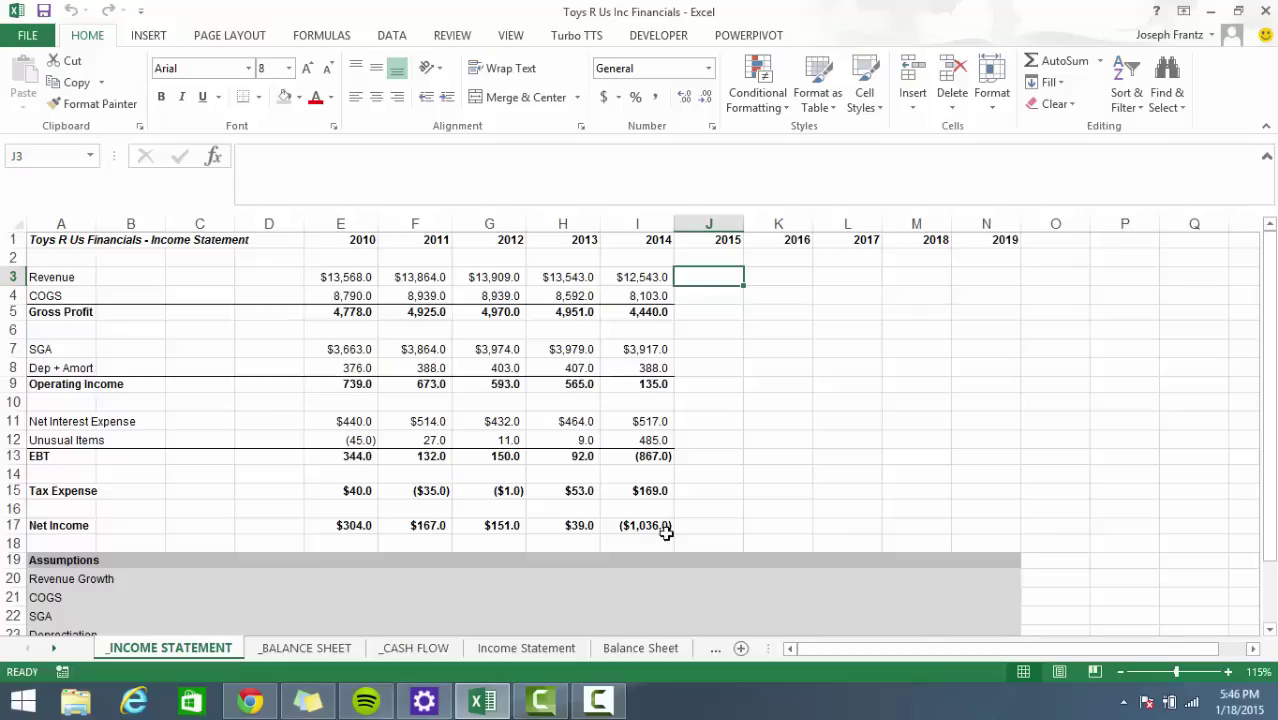
click(362, 577)
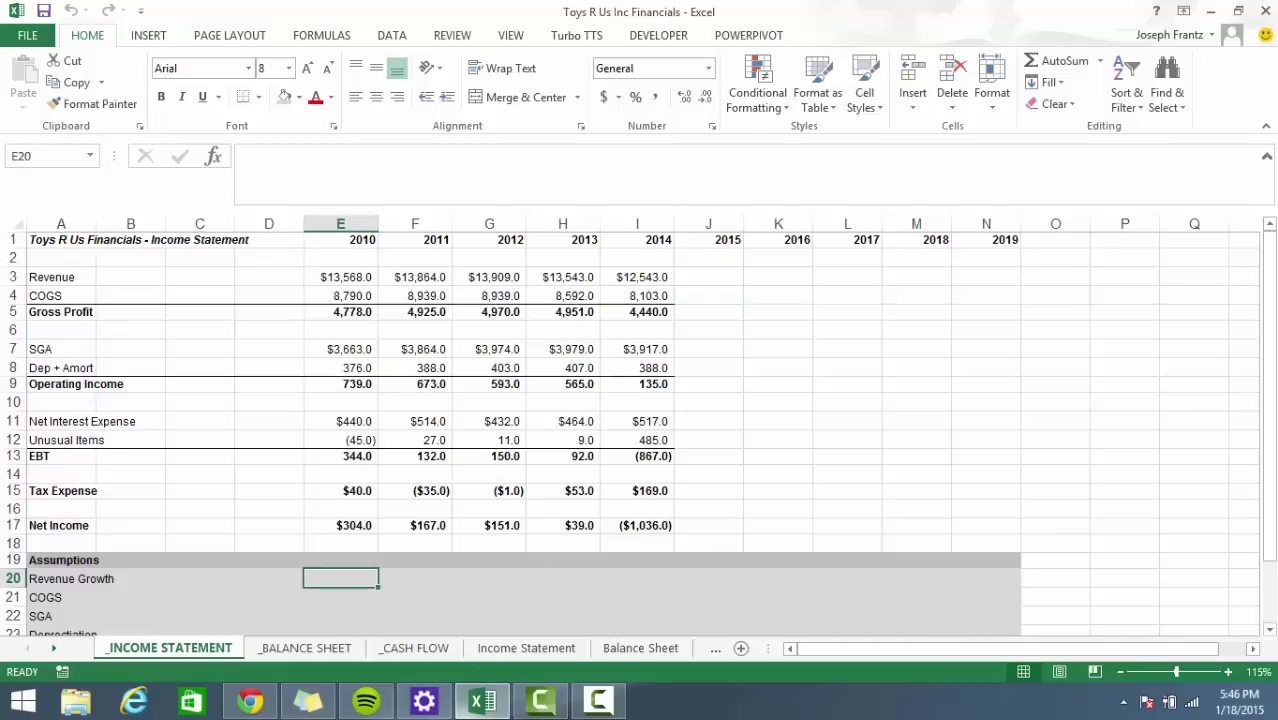
click(262, 559)
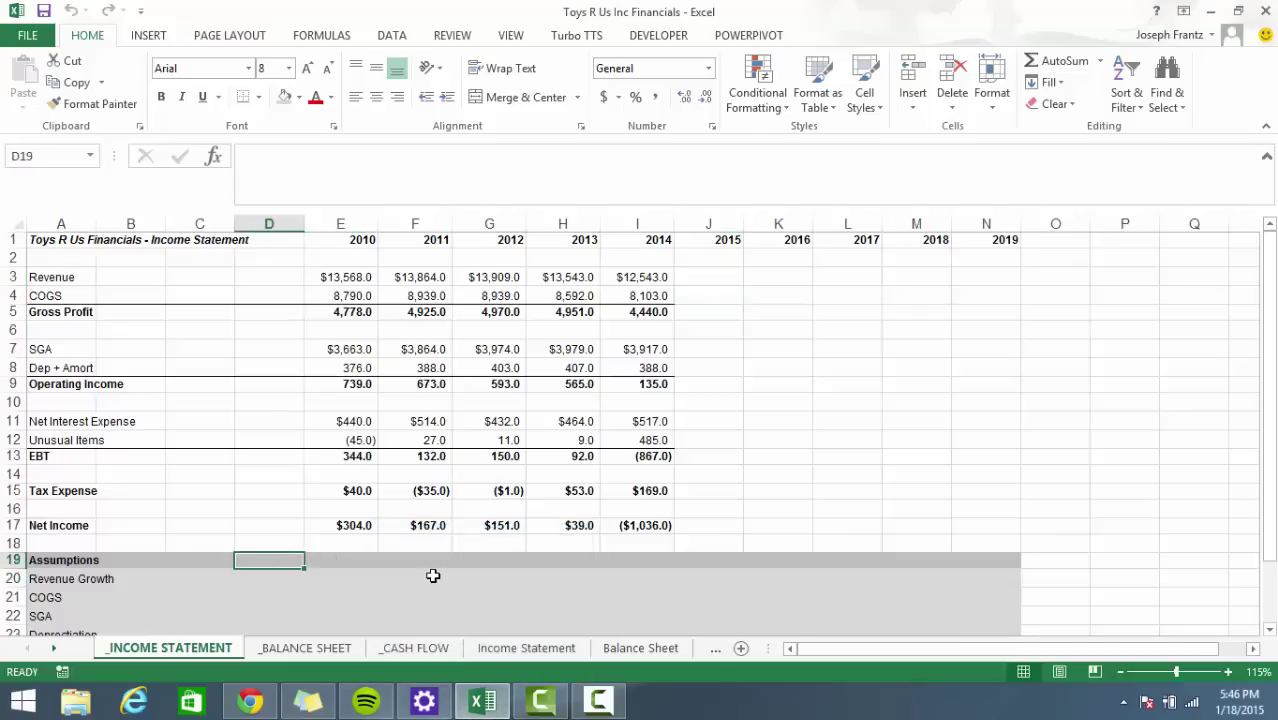
click(433, 577)
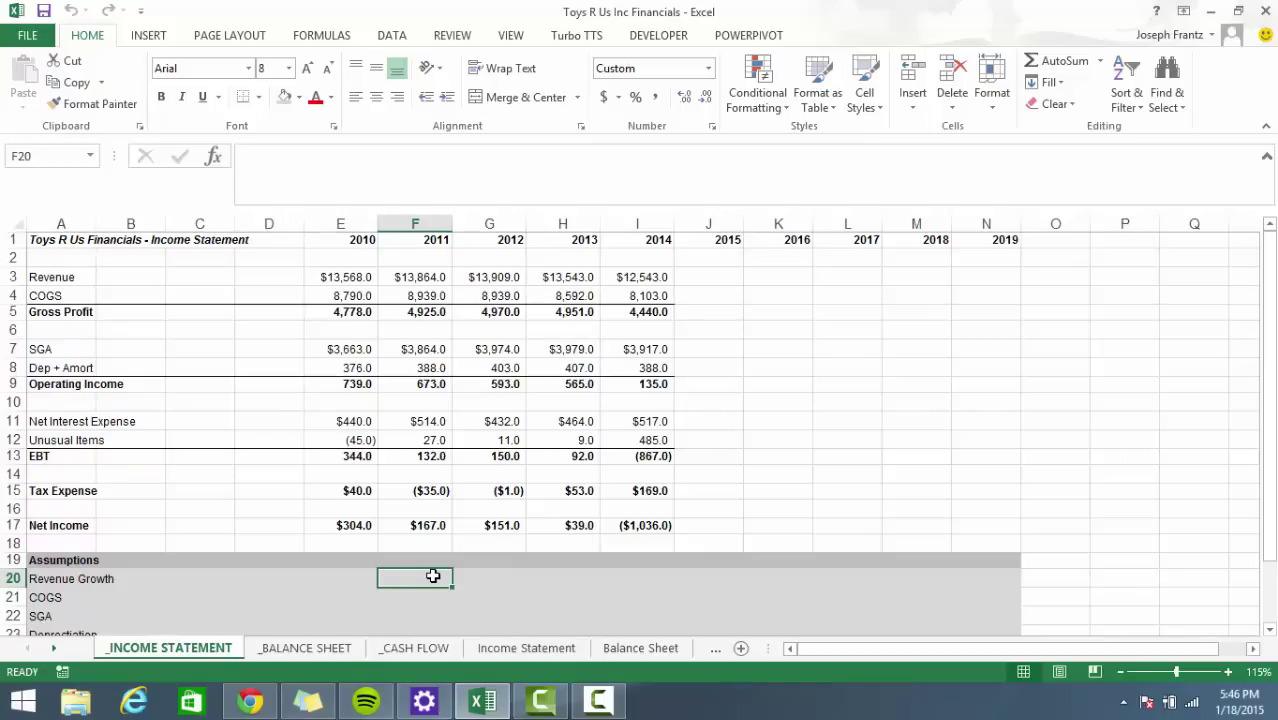
text(=)
key(Up)
key(Up)
key(Up)
key(Up)
key(Up)
key(Up)
key(Up)
key(Up)
key(Up)
key(Up)
key(Up)
key(Up)
key(Up)
key(Up)
key(Up)
key(Up)
key(Up)
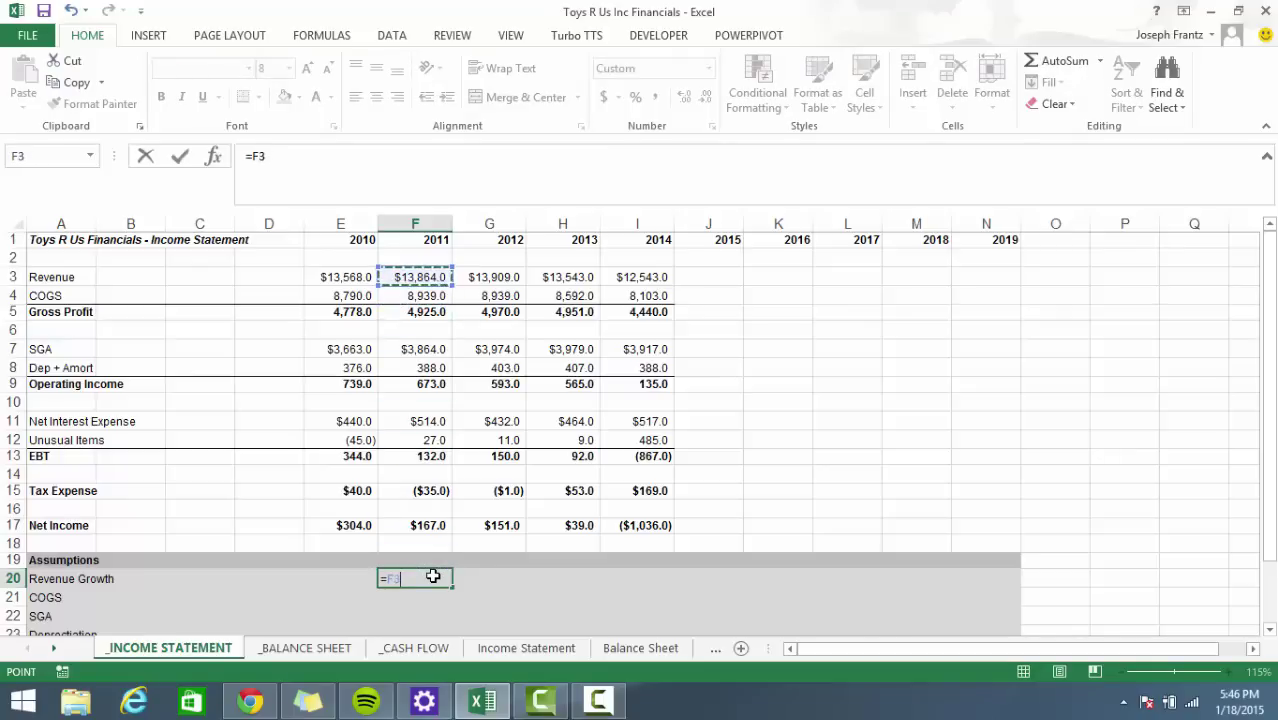
text(/)
key(Up)
key(Up)
key(Up)
key(Up)
key(Up)
key(Up)
key(Up)
key(Up)
key(Up)
key(Up)
key(Up)
key(Up)
key(Up)
key(Up)
key(Up)
key(Up)
key(Up)
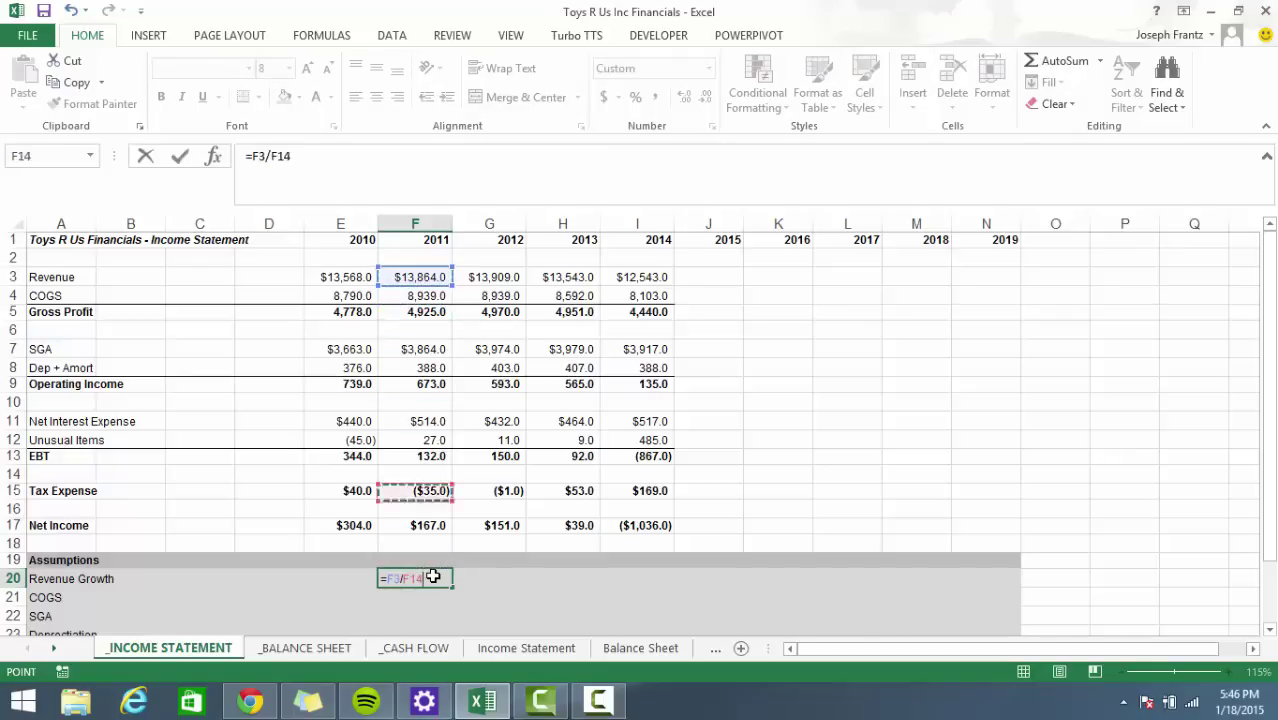
key(Left)
key(ctrl+Return)
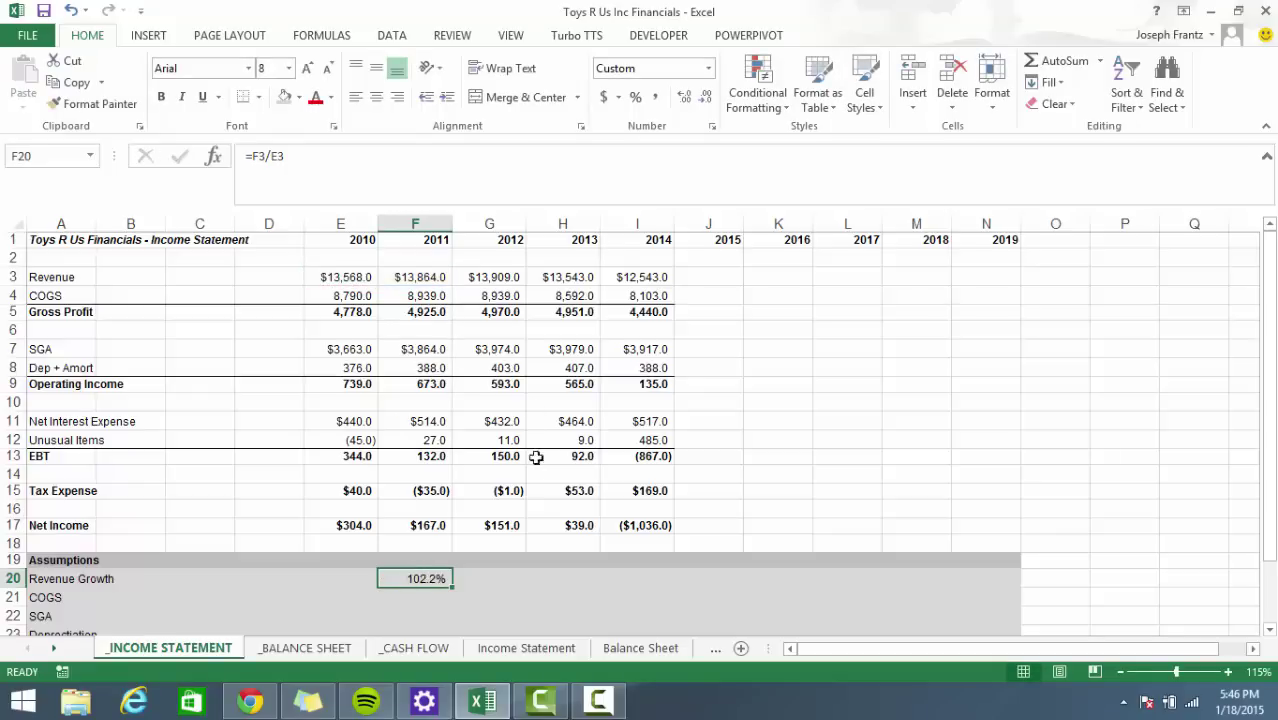
Extend the 2011 Revenue Growth formula in F20 to =F3/E3-1.
click(298, 156)
text(-1)
key(ctrl+Return)
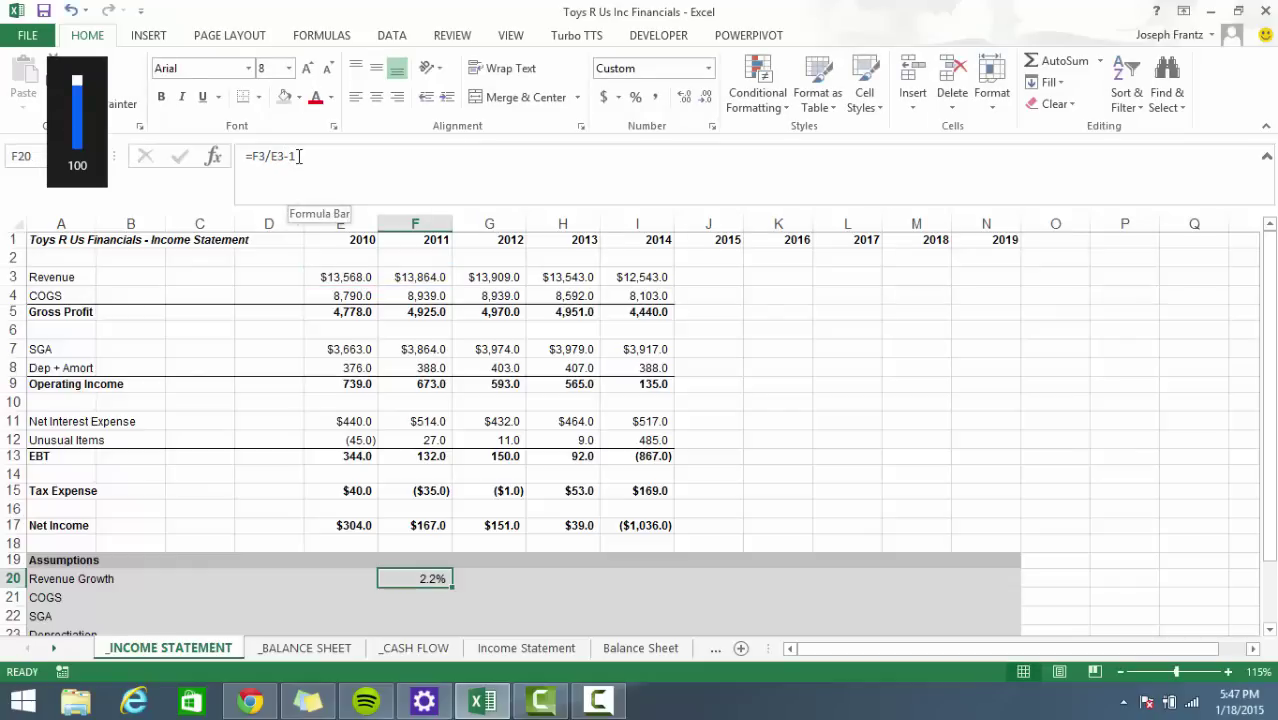
Fill the 2011 Revenue Growth formula across to 2014 in G20:I20.
key(shift+Right)
key(shift+Right)
key(shift+Right)
key(ctrl+r)
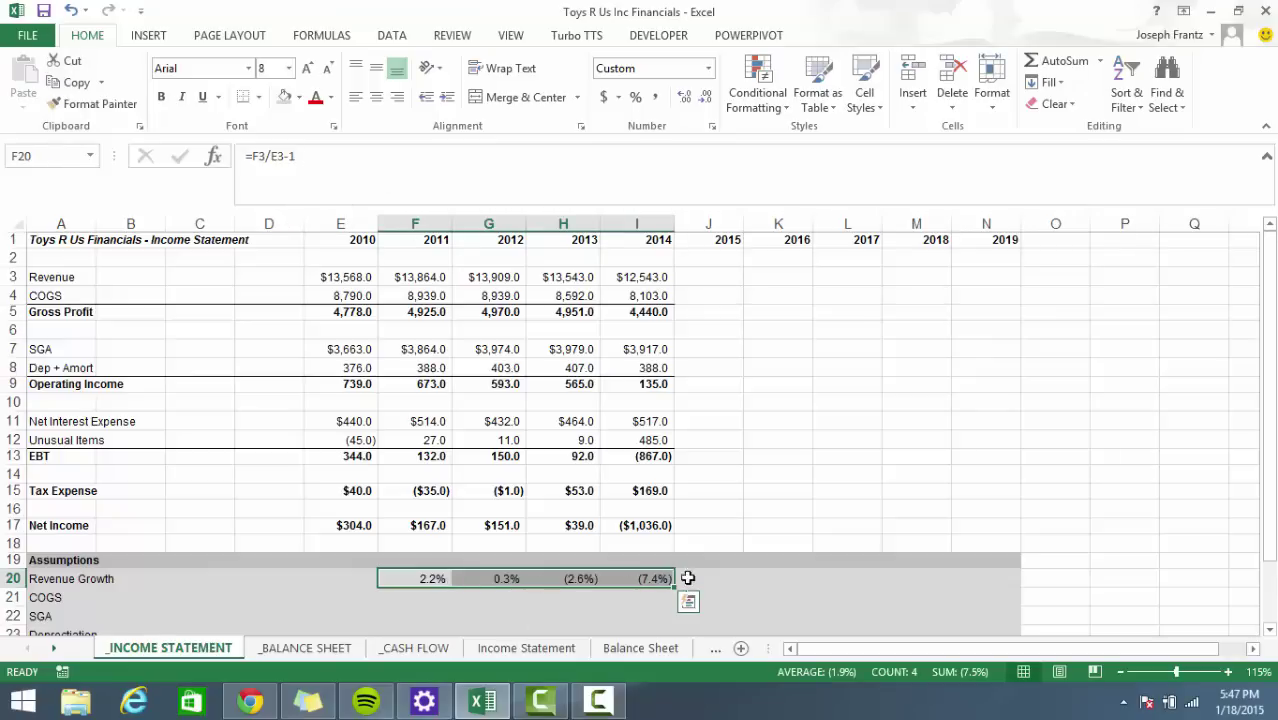
Set the 2015 Revenue Growth assumption in J20 to 5%.
click(706, 577)
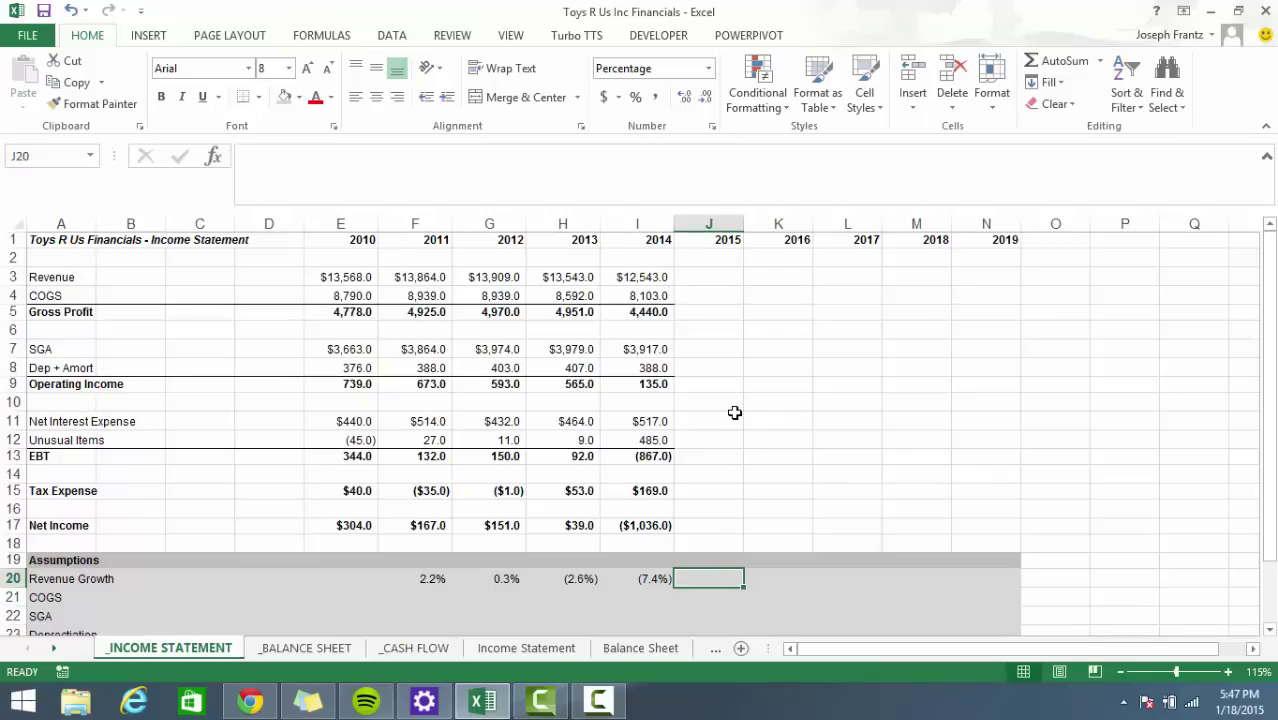
key(Up)
key(Up)
key(Up)
key(Down)
key(Down)
key(Down)
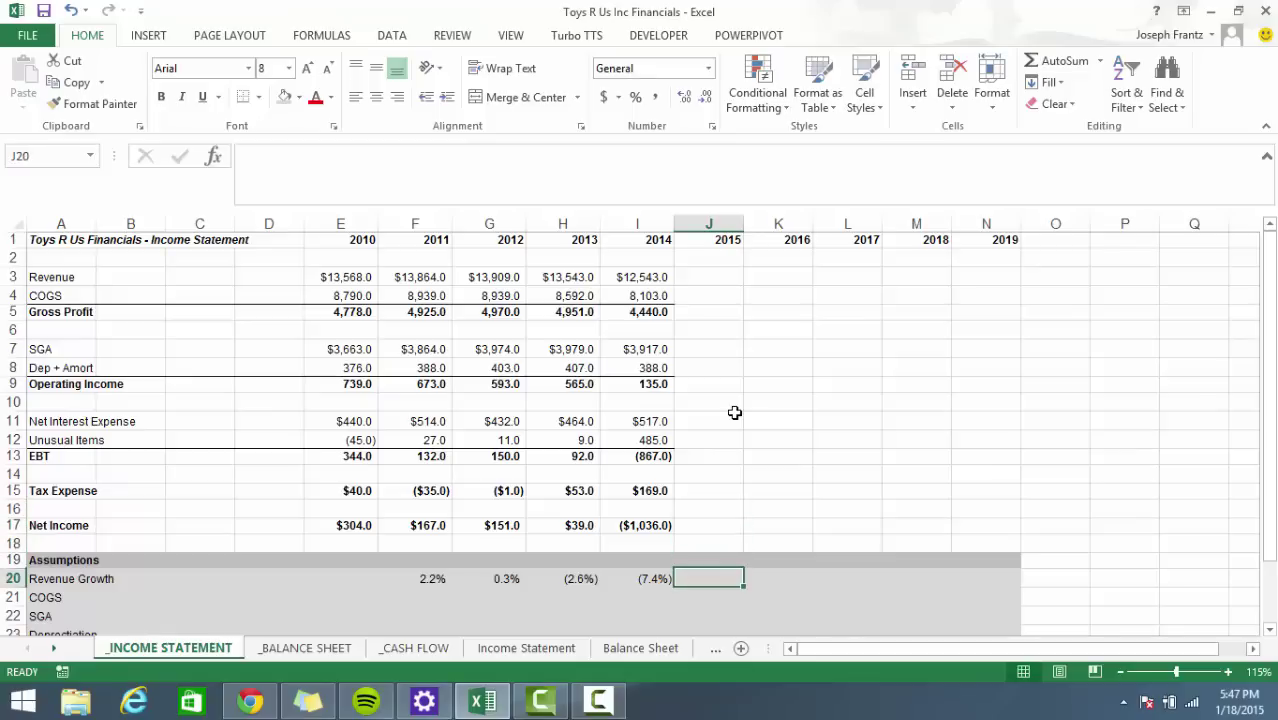
text(.05)
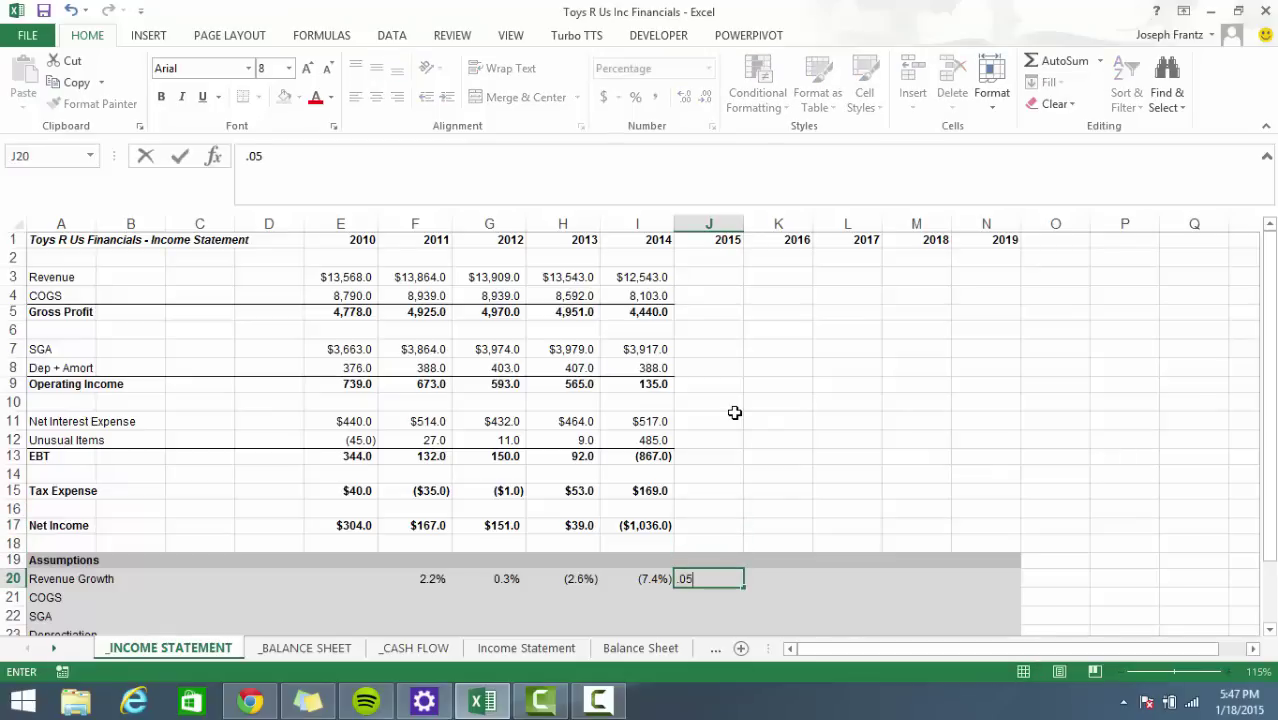
key(ctrl+Return)
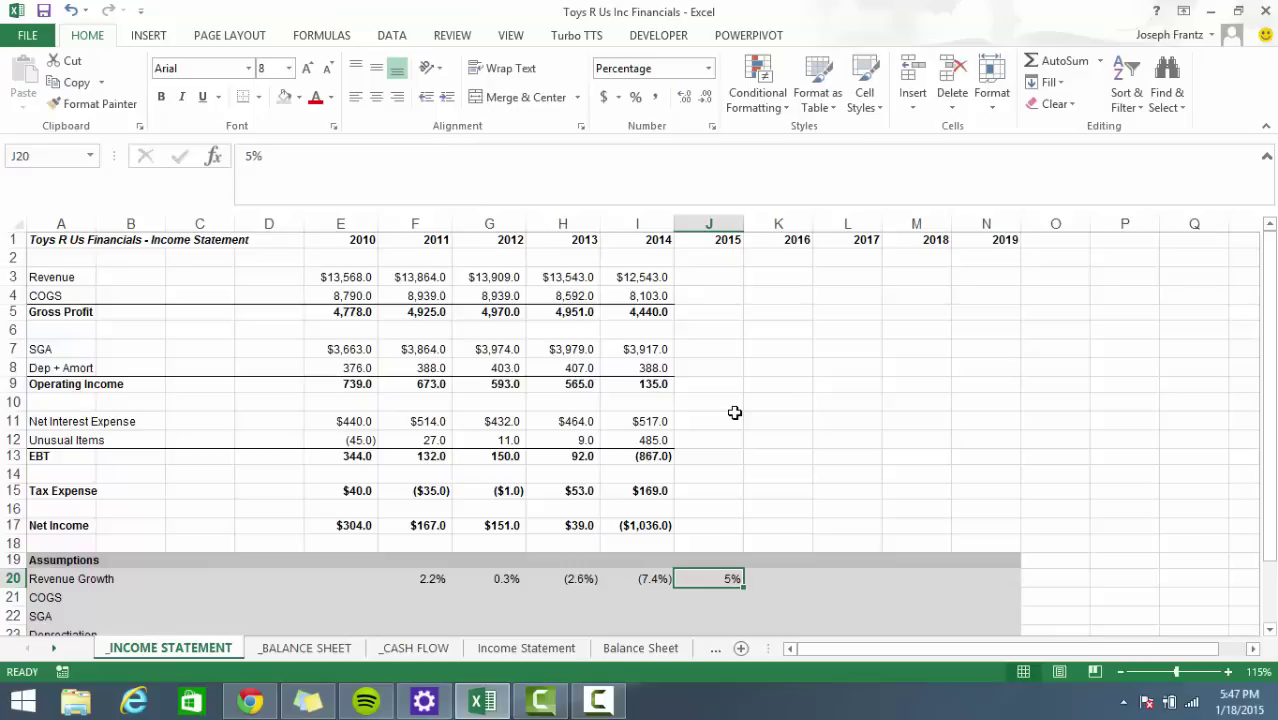
Enter =I3*(1+J20) as the 2015 Revenue projection formula in J3.
key(Up)
key(Up)
key(Up)
key(Up)
key(Up)
key(Up)
key(Up)
key(Up)
key(Up)
key(Up)
key(Up)
key(Up)
key(Up)
key(Up)
key(Up)
key(Up)
key(Up)
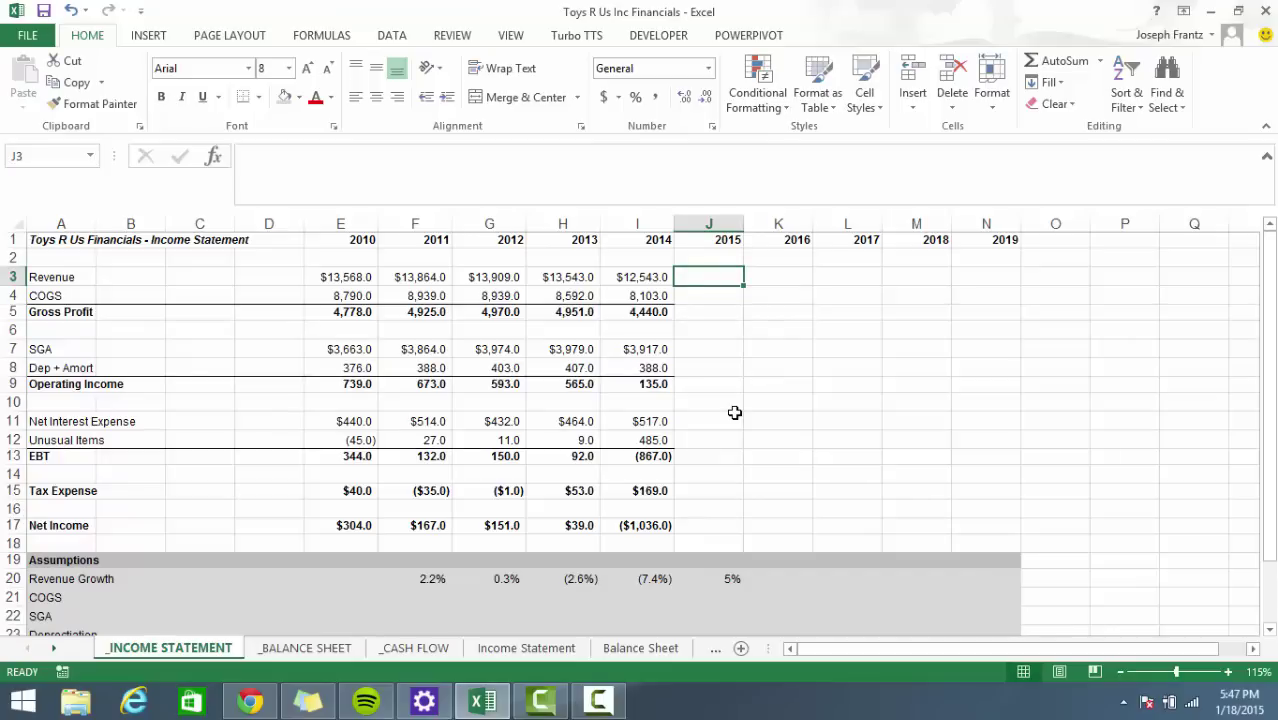
text(=)
key(Left)
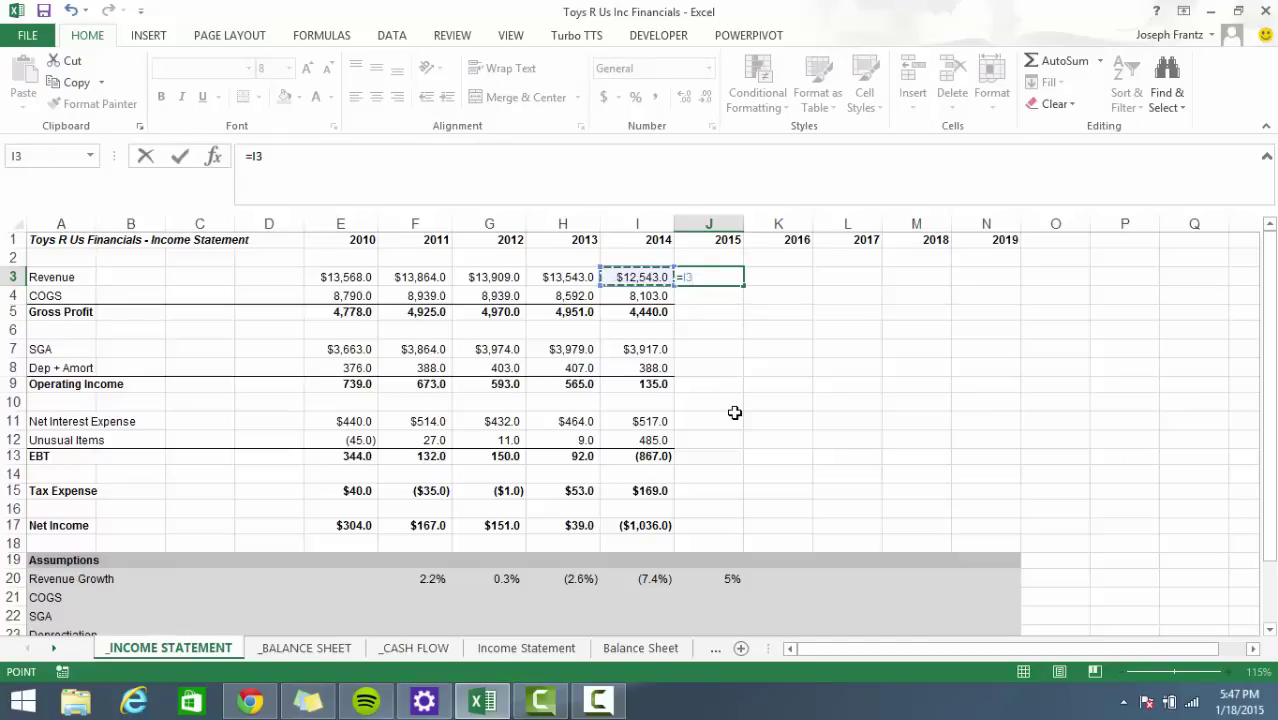
text(*)
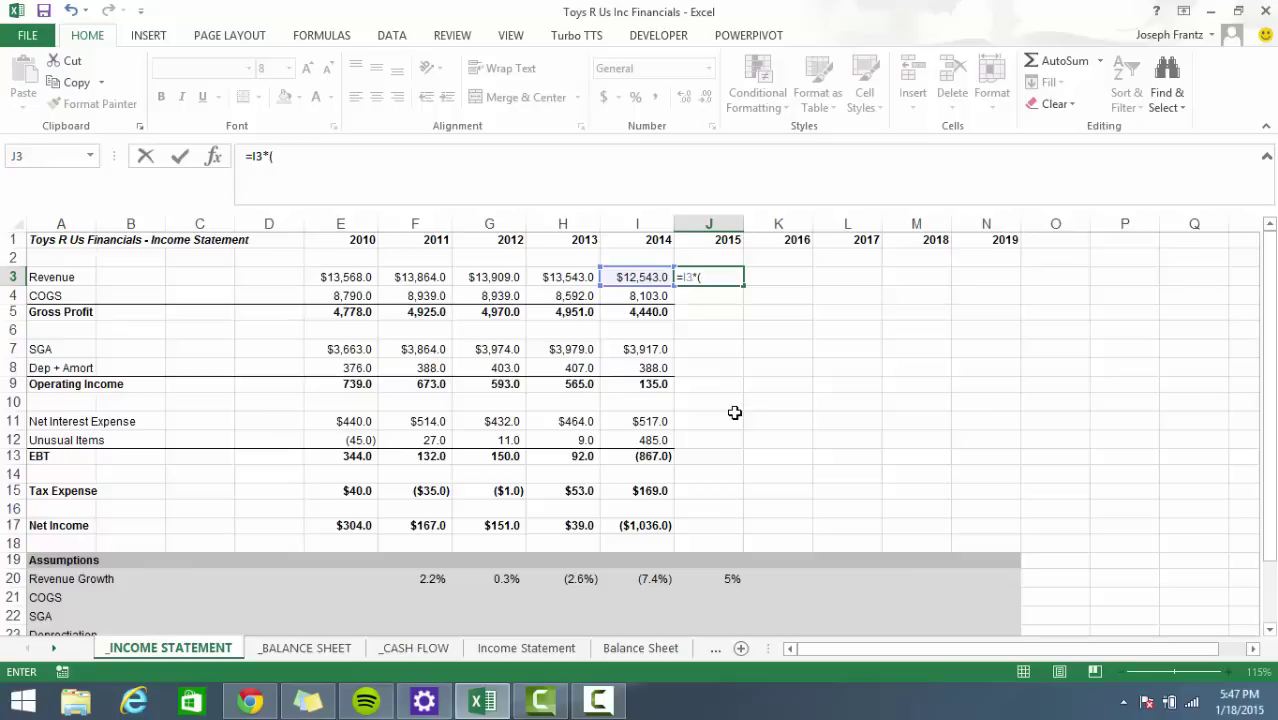
text(1+)
click(727, 579)
text())
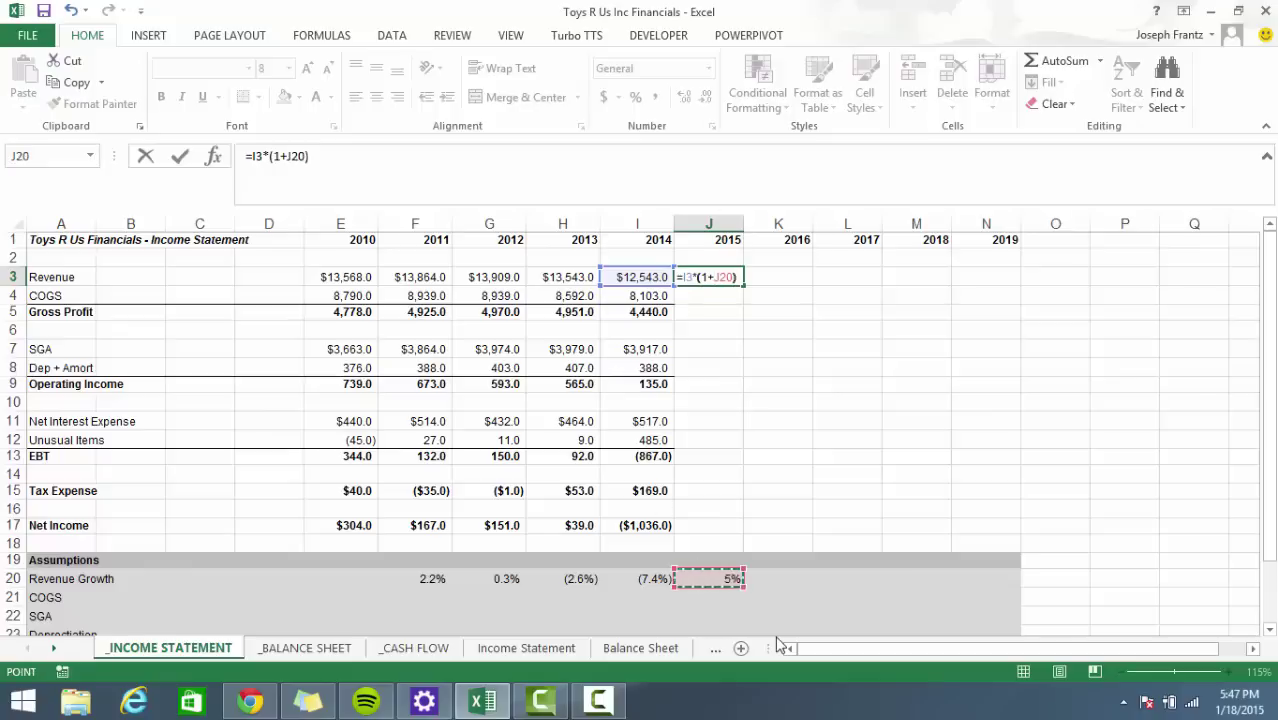
key(ctrl+Return)
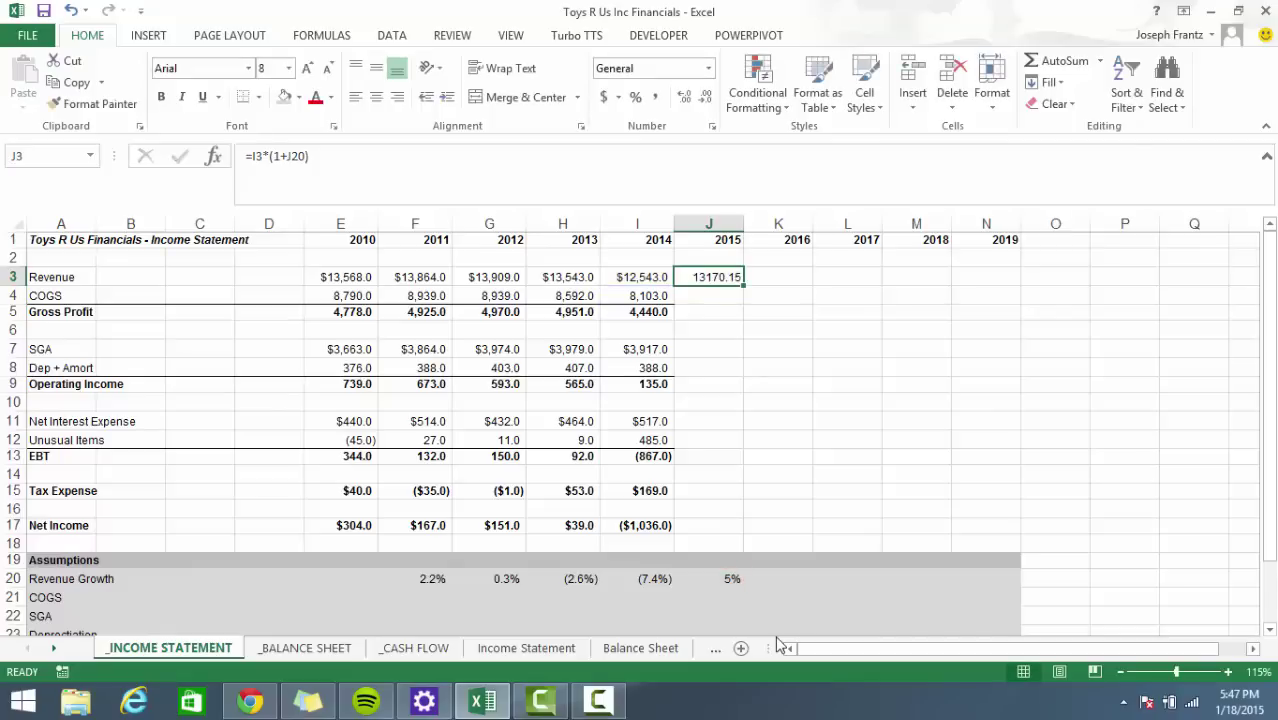
Fill the 2015 Revenue formula in J3 across to 2019 in column N.
key(shift+Right)
key(shift+Right)
key(shift+Right)
key(shift+Right)
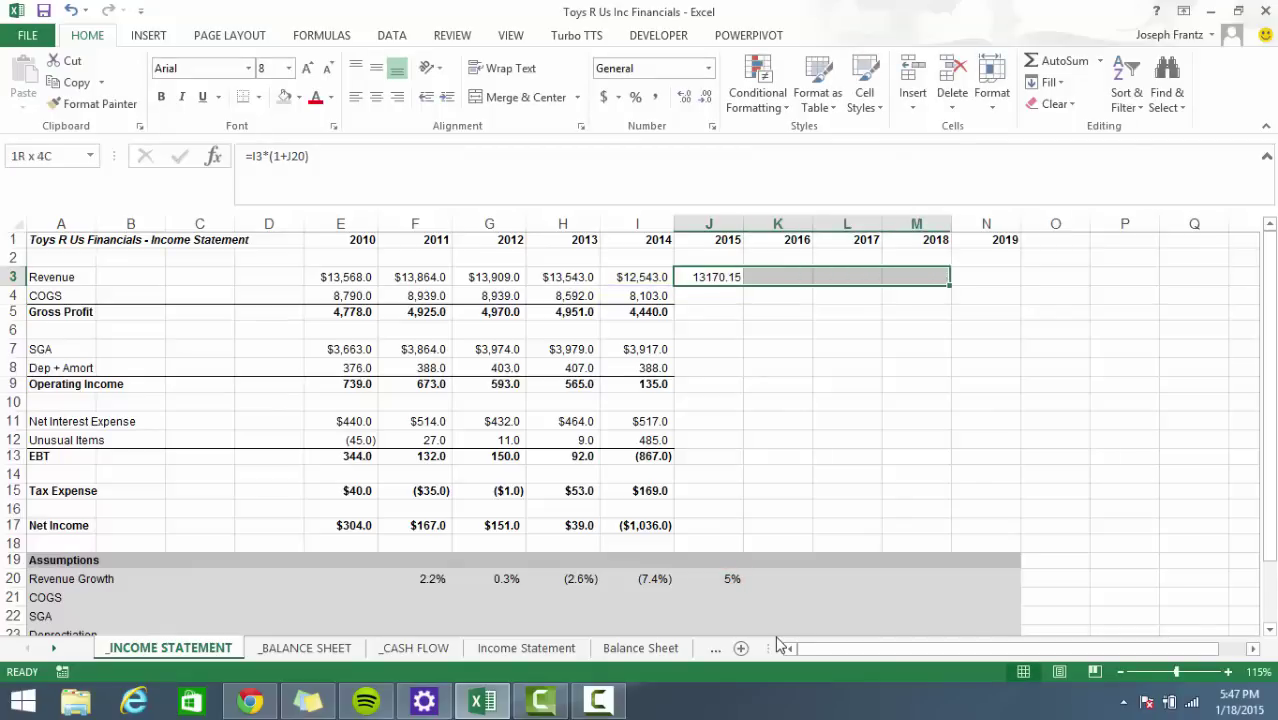
key(ctrl+r)
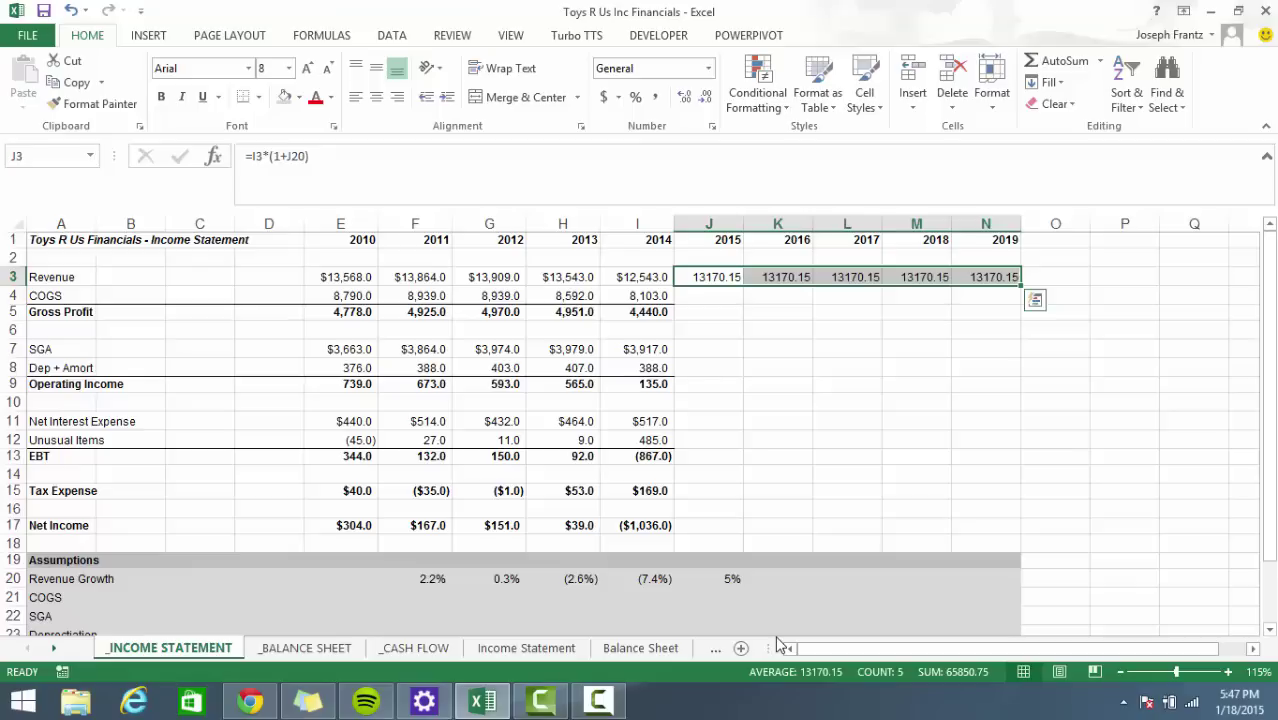
Link the 2016 Revenue Growth assumption in K20 to the 2015 rate with =J20.
key(Down)
key(Down)
key(Down)
key(Down)
key(Down)
key(Down)
key(Down)
key(Down)
key(Down)
key(Down)
key(Down)
key(Down)
key(Down)
key(Down)
key(Down)
key(Down)
key(Down)
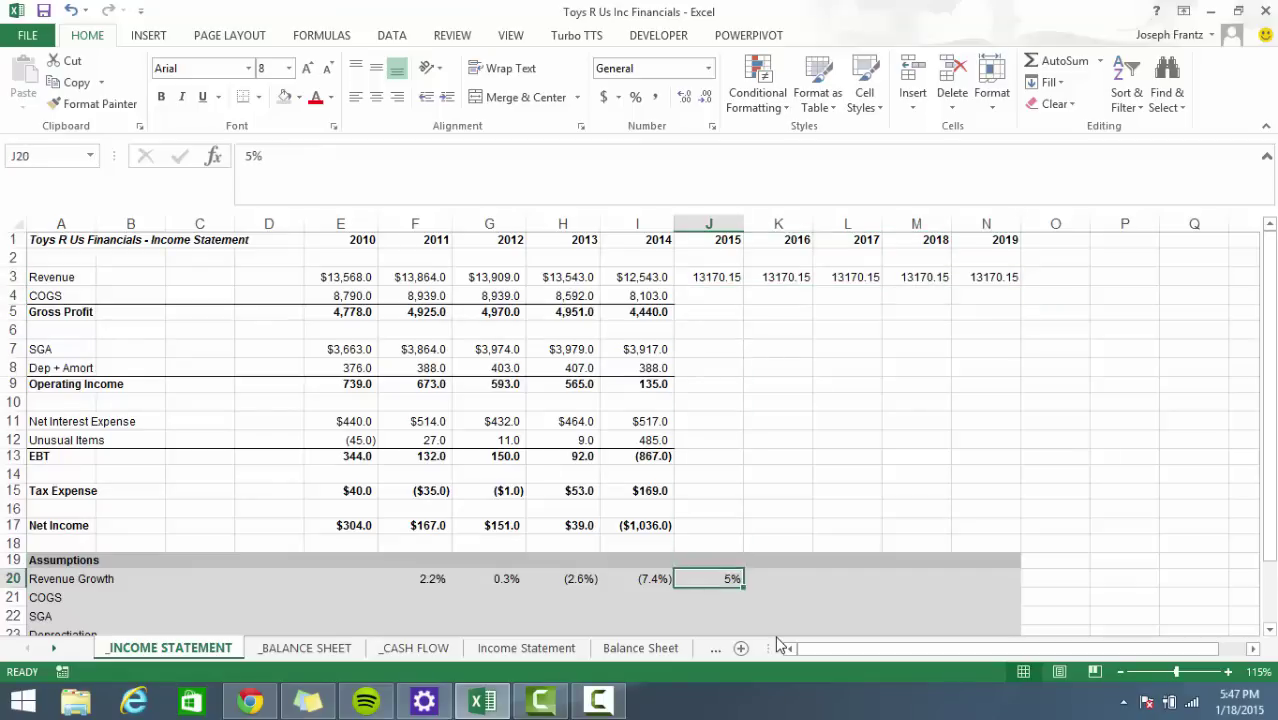
key(Right)
text(=)
key(Left)
key(ctrl+Return)
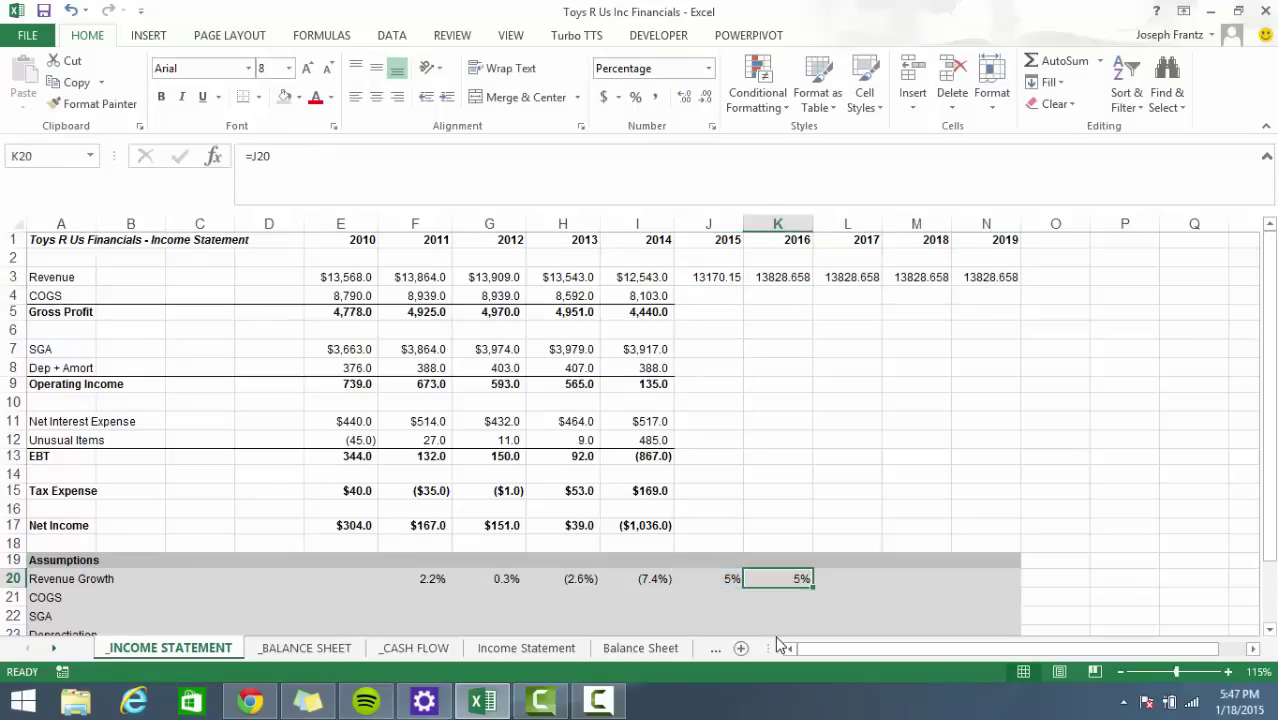
Fill the 2016 Revenue Growth link in K20 across to 2019 in column N.
key(shift+Right)
key(shift+Right)
key(shift+Right)
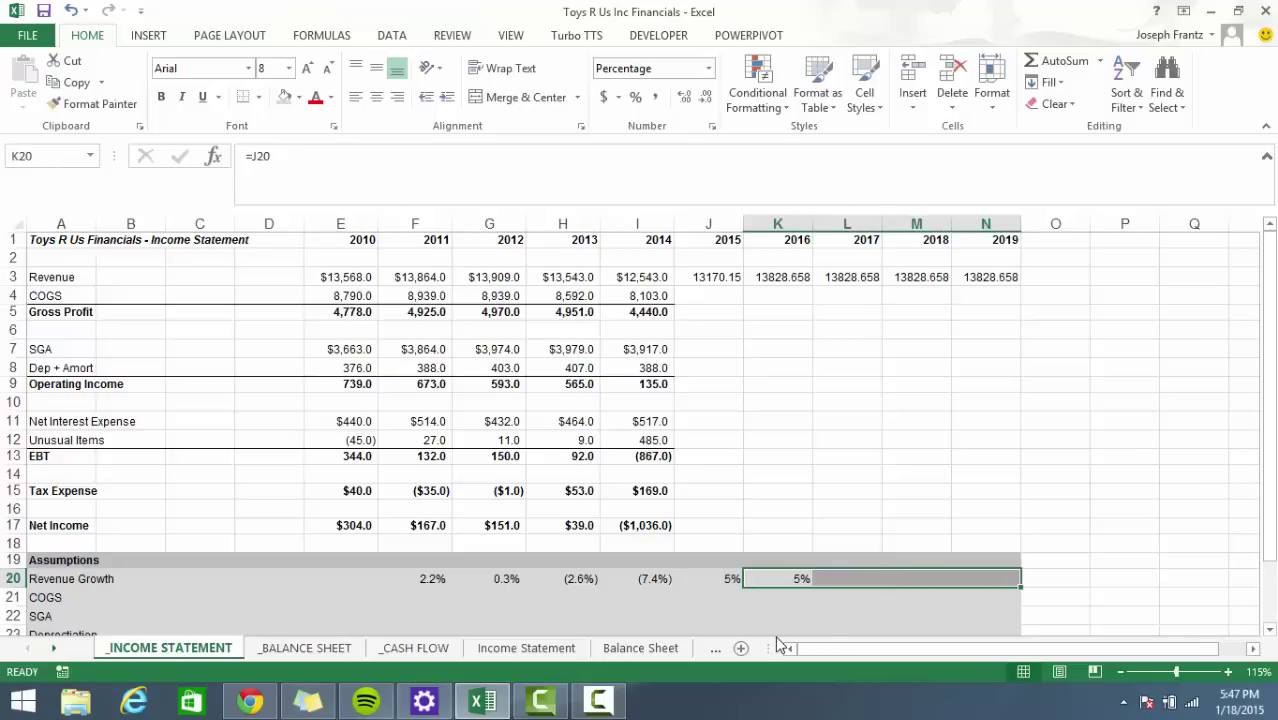
key(ctrl+r)
key(ctrl+q)
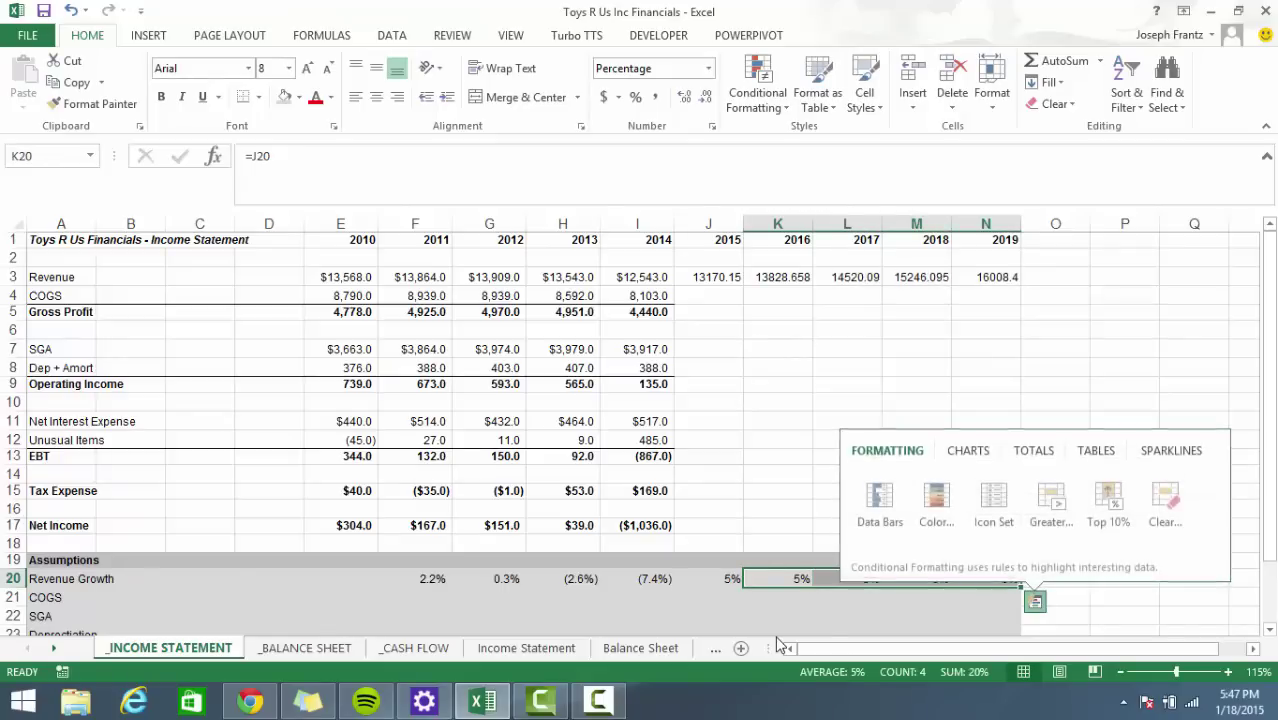
key(Escape)
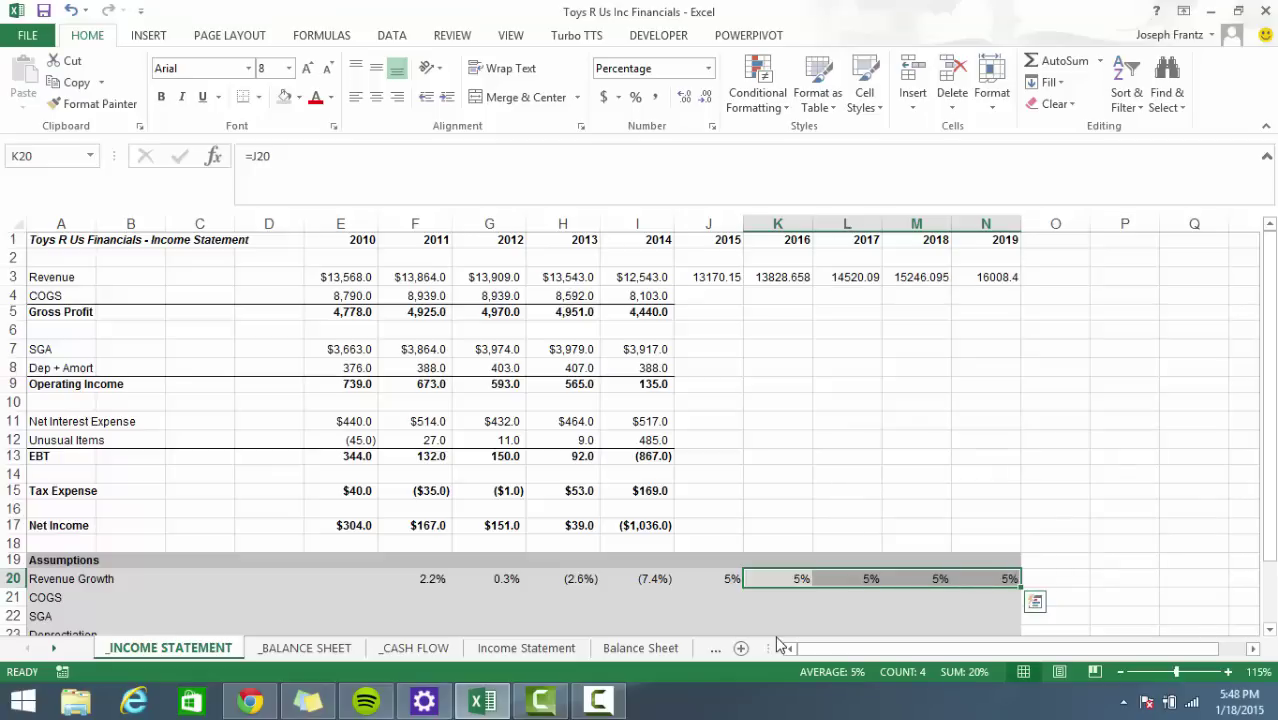
Format the projected 2015 to 2019 Revenue values as currency with one decimal, and check the formulas in J3 and K3.
key(Up)
key(Up)
key(Up)
key(Up)
key(Up)
key(Up)
key(Up)
key(Up)
key(Up)
key(Up)
key(Up)
key(Up)
key(Up)
key(Up)
key(Up)
key(Up)
key(Up)
key(Left)
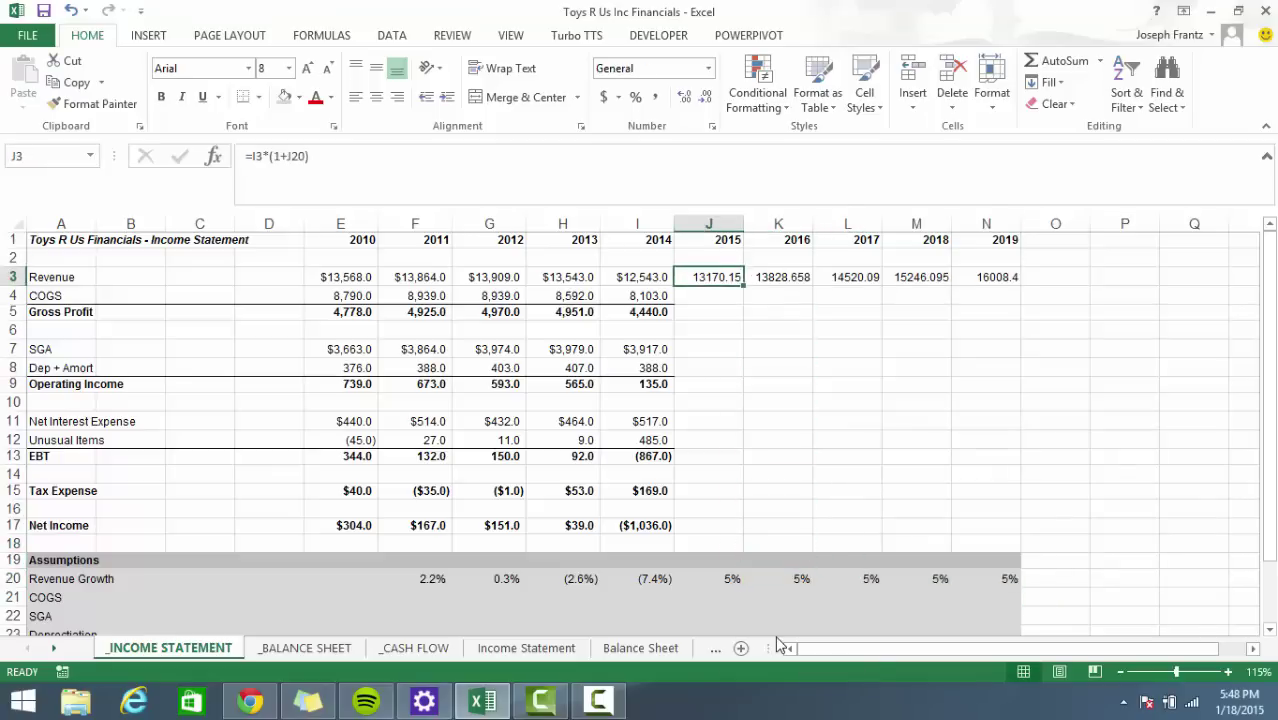
key(shift+Right)
key(shift+Right)
key(shift+Right)
key(shift+Right)
key(shift+Right)
key(shift+Left)
key(ctrl+shift+1)
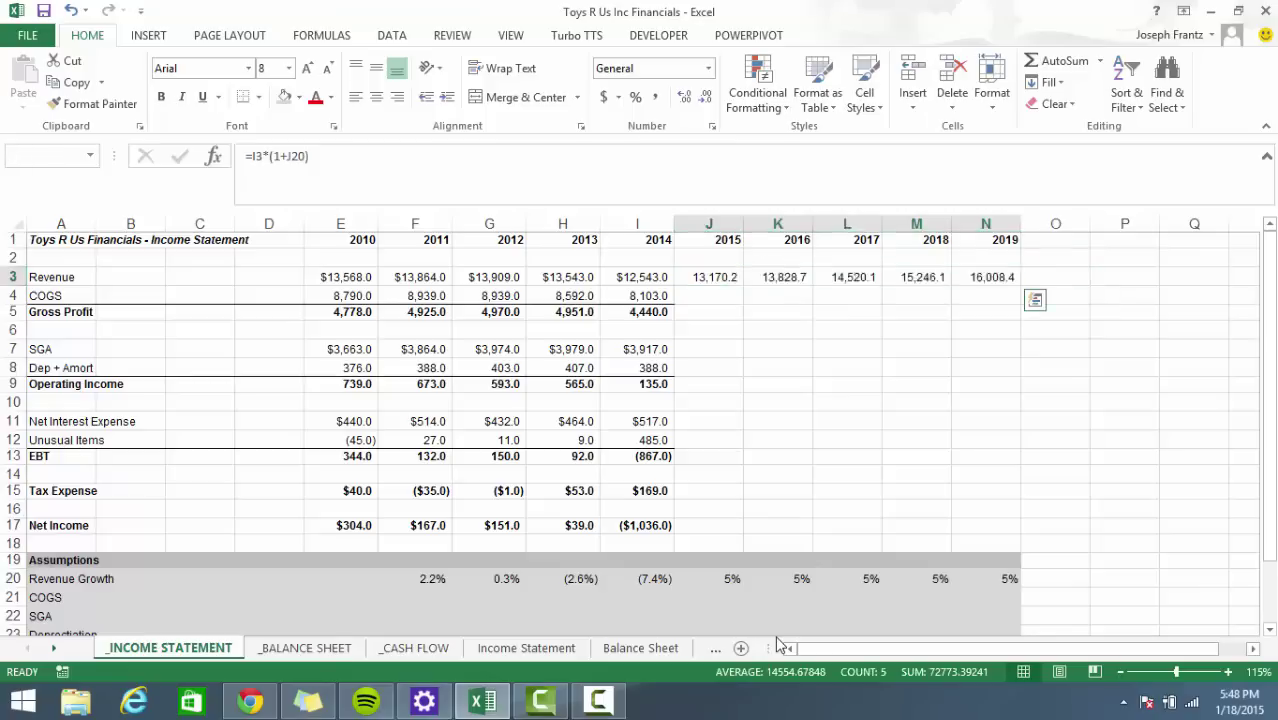
key(ctrl+shift+4)
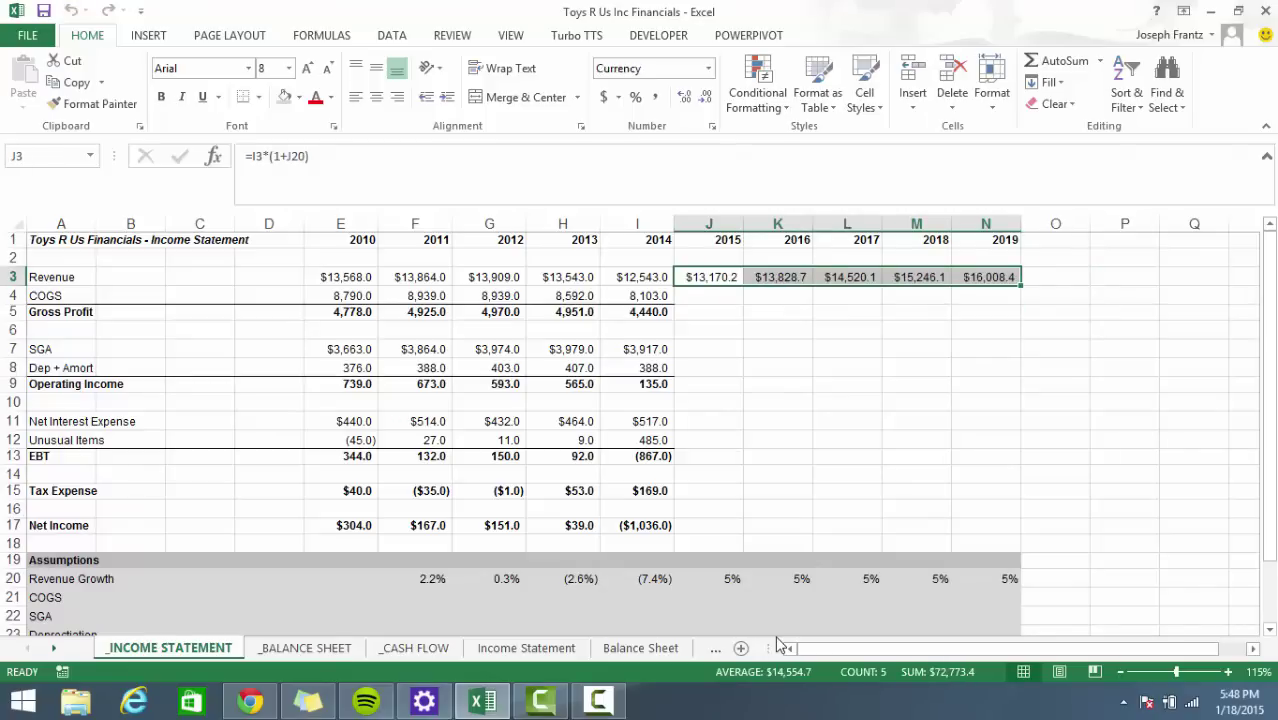
key(shift+Left)
key(shift+Left)
key(shift+Left)
key(shift+Left)
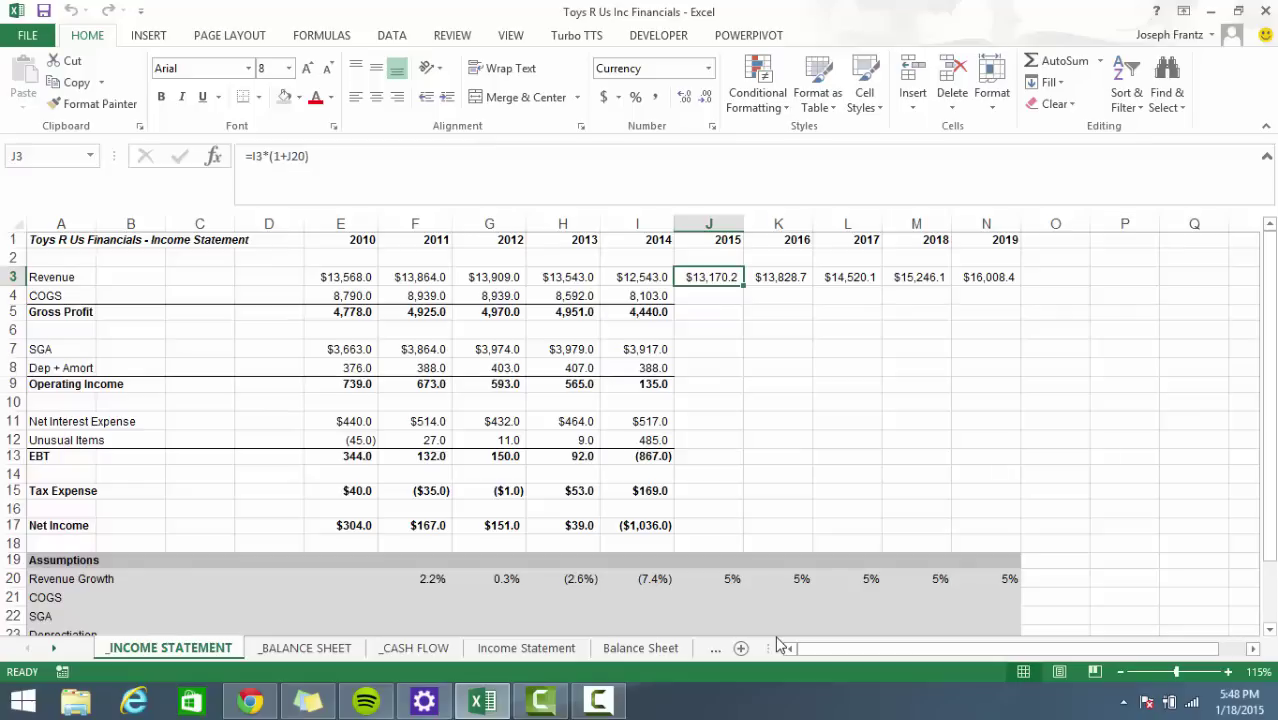
key(Right)
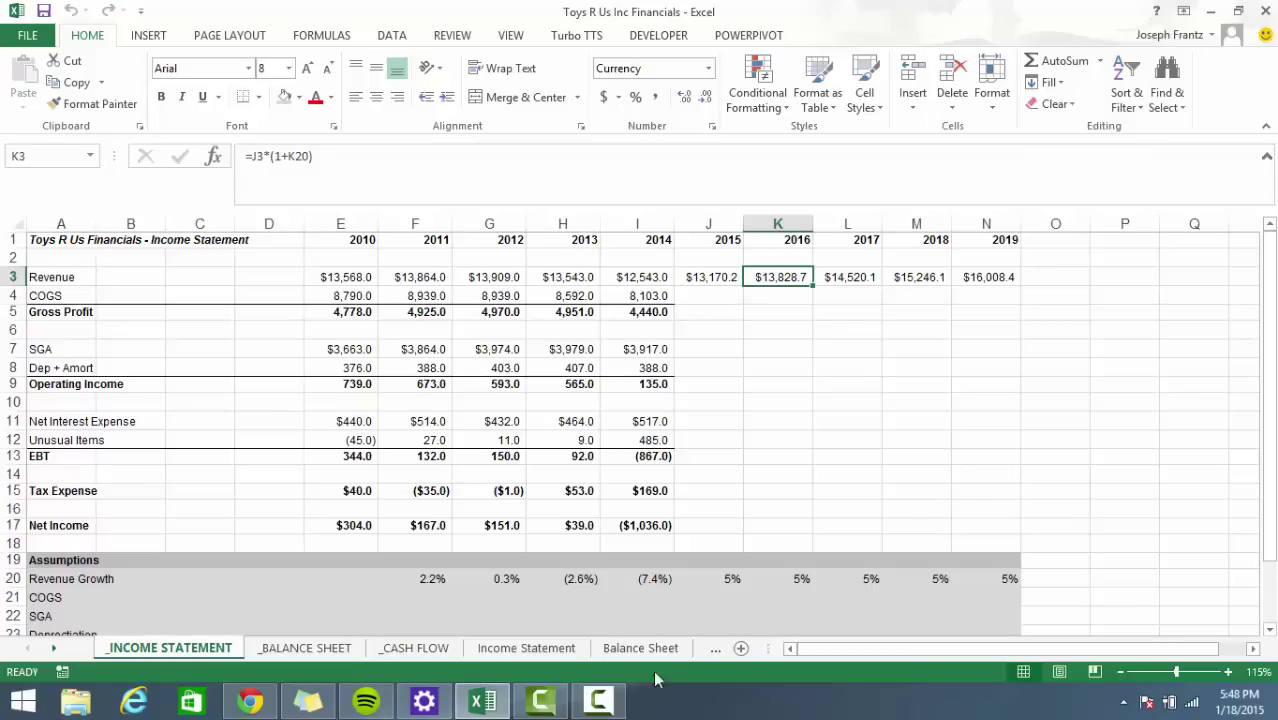
Try the Accounting format with one decimal on the 2015 to 2019 Revenue values, and return them to the Currency format.
drag(708, 279, 985, 277)
click(604, 97)
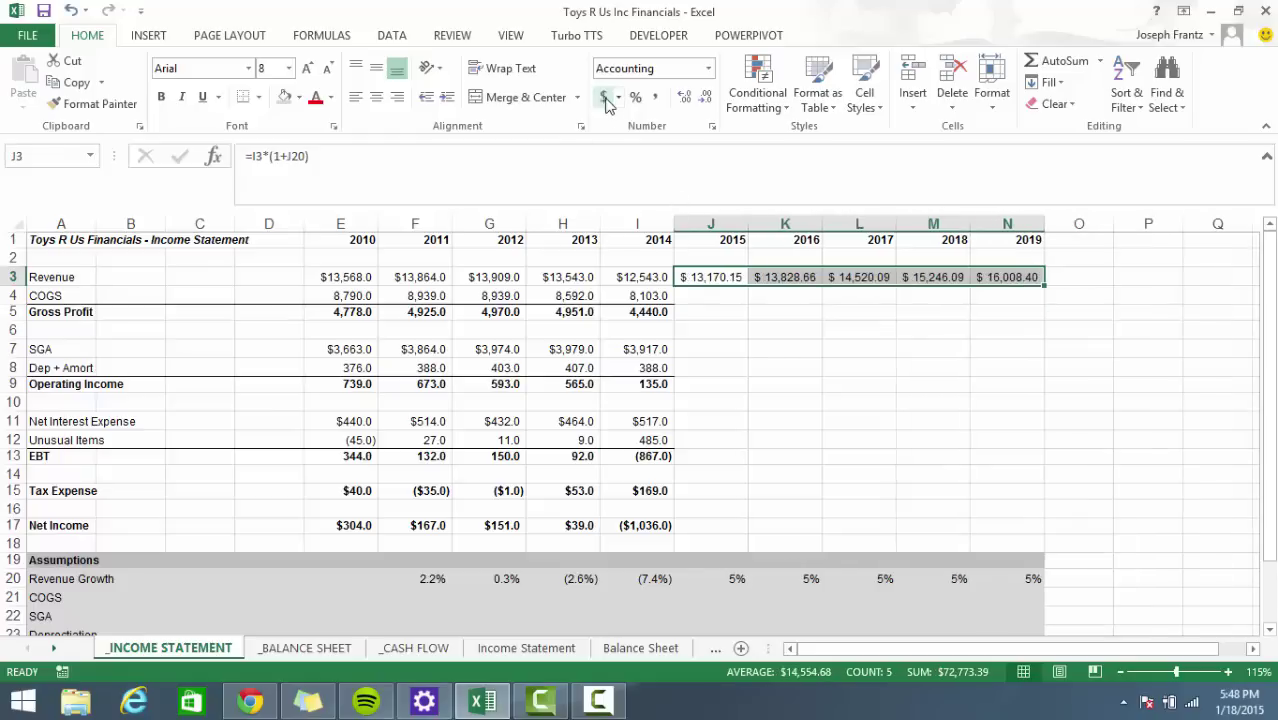
click(684, 97)
click(684, 97)
click(712, 102)
click(712, 102)
click(712, 102)
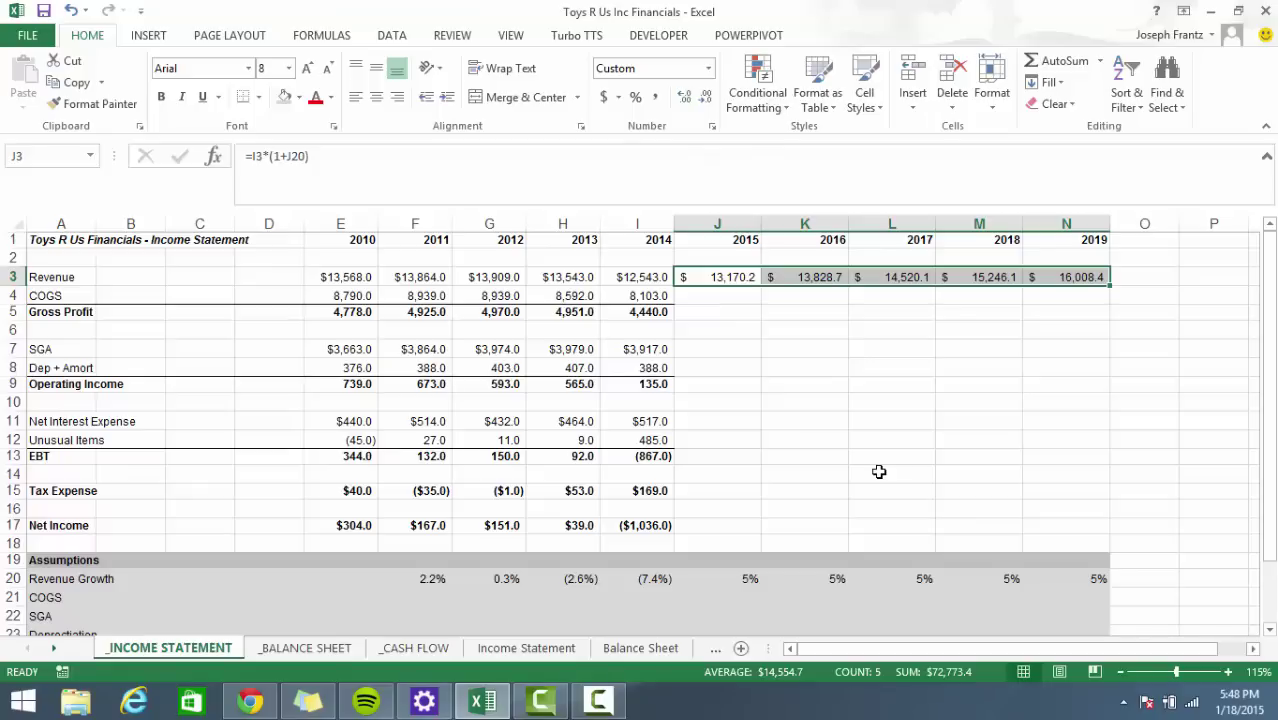
key(ctrl+shift+4)
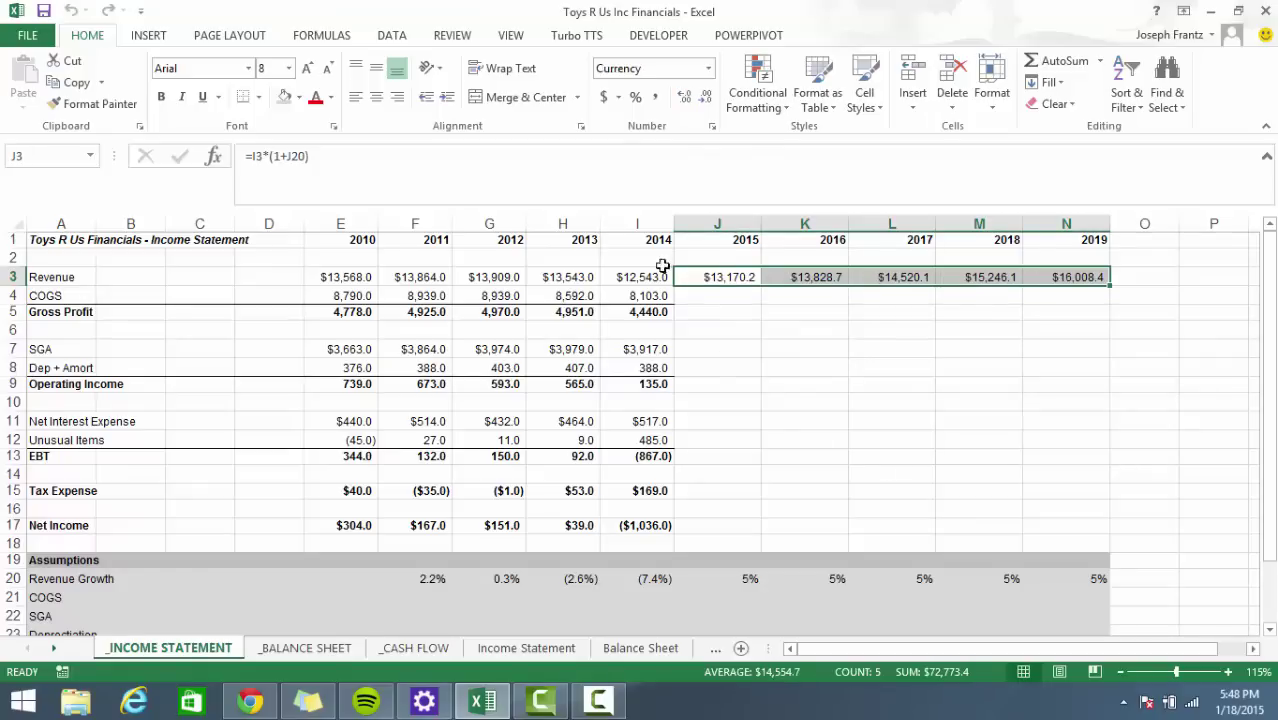
Begin a formula for the 2011 COGS assumption in F21.
click(712, 295)
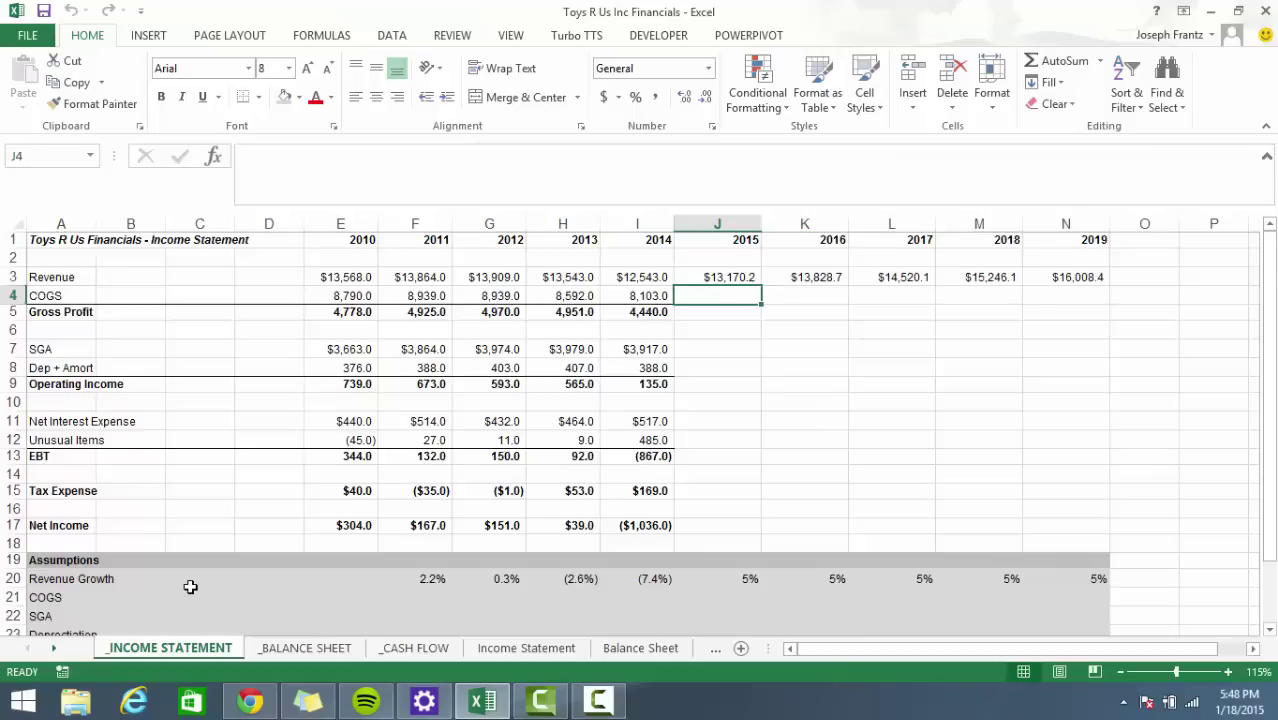
scroll(190, 587, down, 1)
click(420, 544)
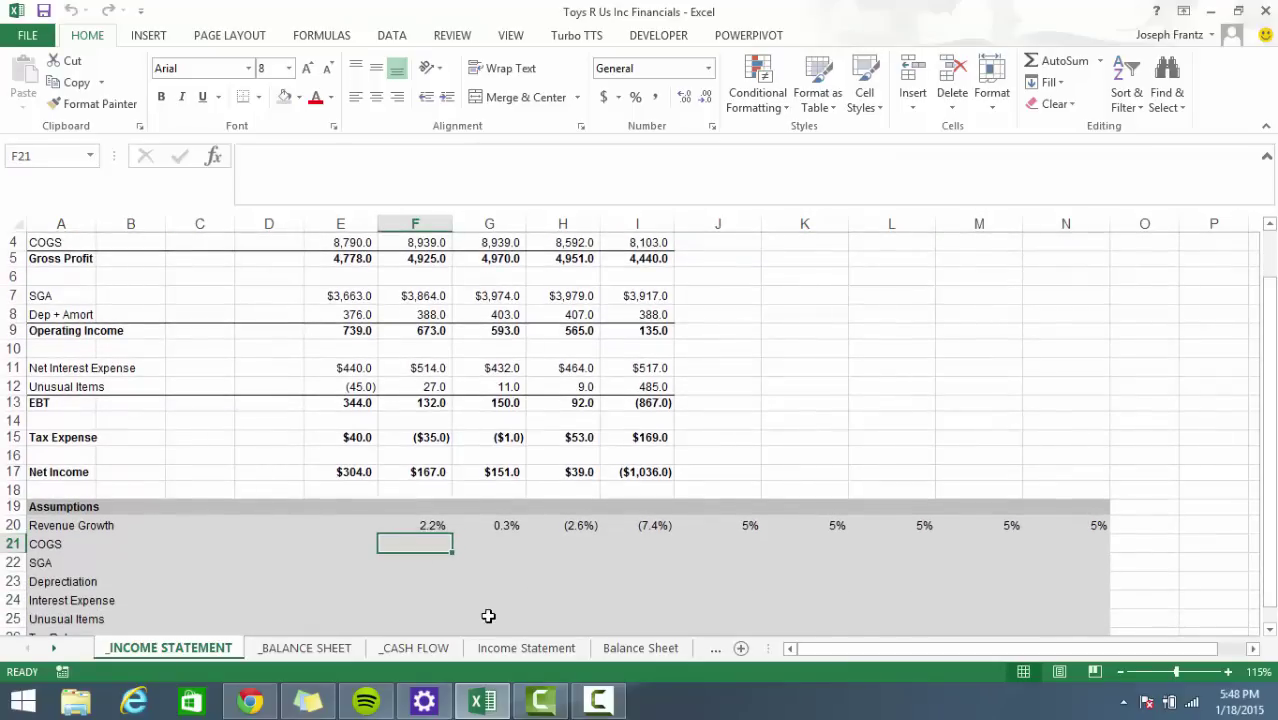
text(=)
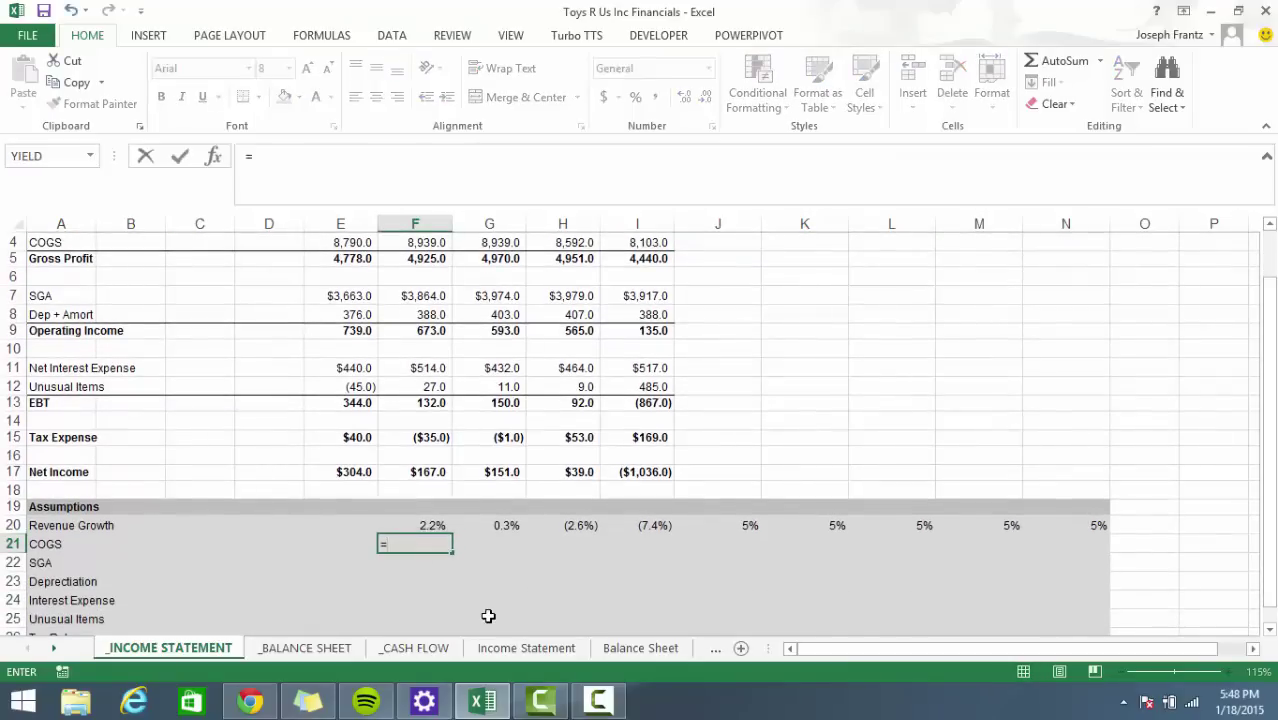
text(11111111111111)
key(BackSpace)
key(BackSpace)
key(BackSpace)
key(BackSpace)
key(BackSpace)
key(BackSpace)
key(BackSpace)
key(BackSpace)
key(BackSpace)
key(BackSpace)
key(BackSpace)
key(BackSpace)
key(BackSpace)
key(BackSpace)
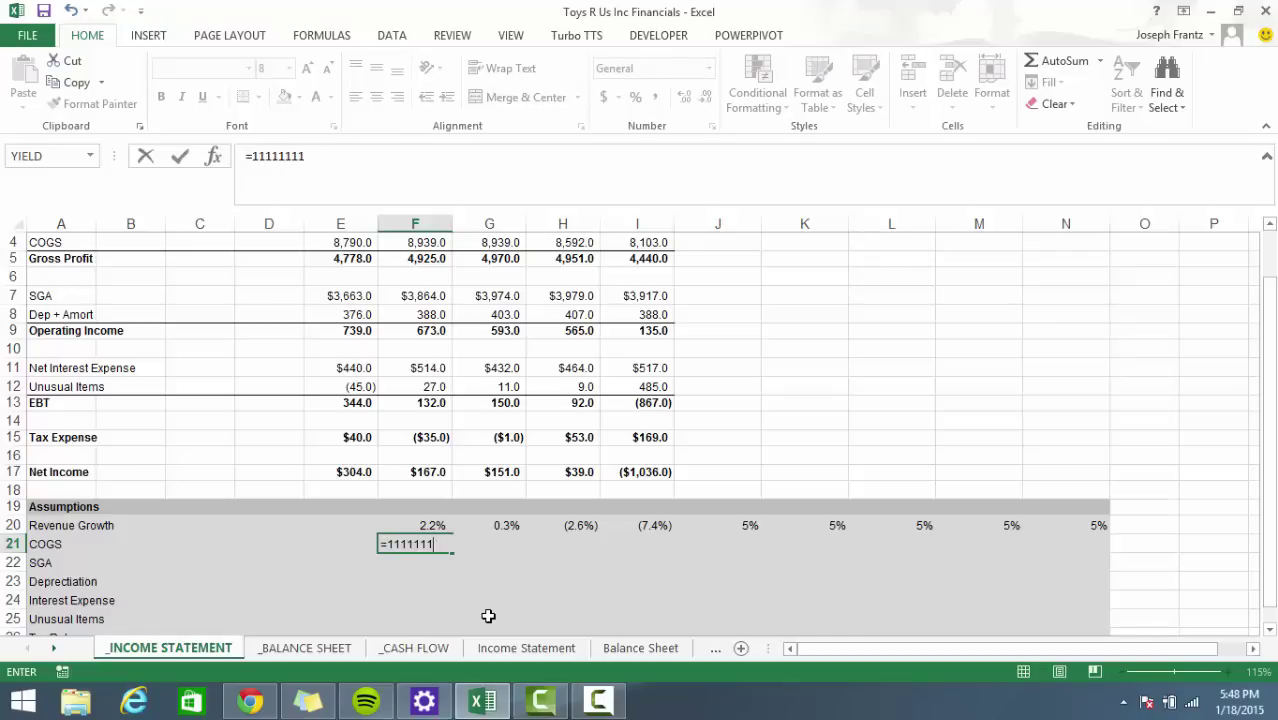
Calculate the 2011 COGS assumption in F21 as COGS divided by revenue (=F4/F3), formatted as a percentage with one decimal.
key(Up)
key(Up)
key(Up)
key(Up)
key(Up)
key(Up)
key(Up)
key(Up)
key(Up)
key(Up)
key(Up)
key(Up)
key(Up)
key(Up)
key(Up)
key(Up)
key(Up)
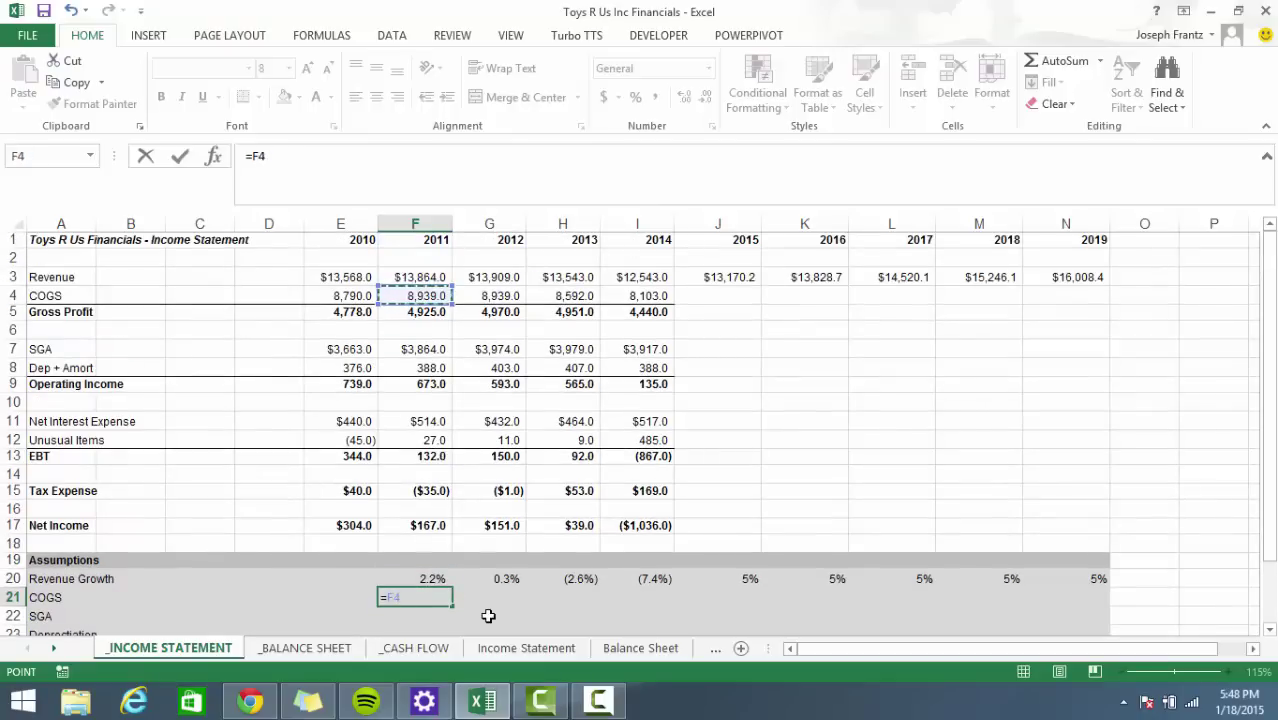
text(/)
key(Down)
key(Down)
key(Down)
key(Down)
key(Down)
key(Down)
key(Down)
key(Down)
key(Down)
key(Down)
key(Down)
key(Down)
key(Down)
key(Down)
key(Down)
key(Down)
key(Up)
key(Up)
key(Up)
key(Up)
key(Up)
key(Up)
key(Up)
key(Up)
key(Up)
key(Up)
key(Up)
key(Up)
key(Up)
key(Up)
key(Up)
key(Up)
key(Up)
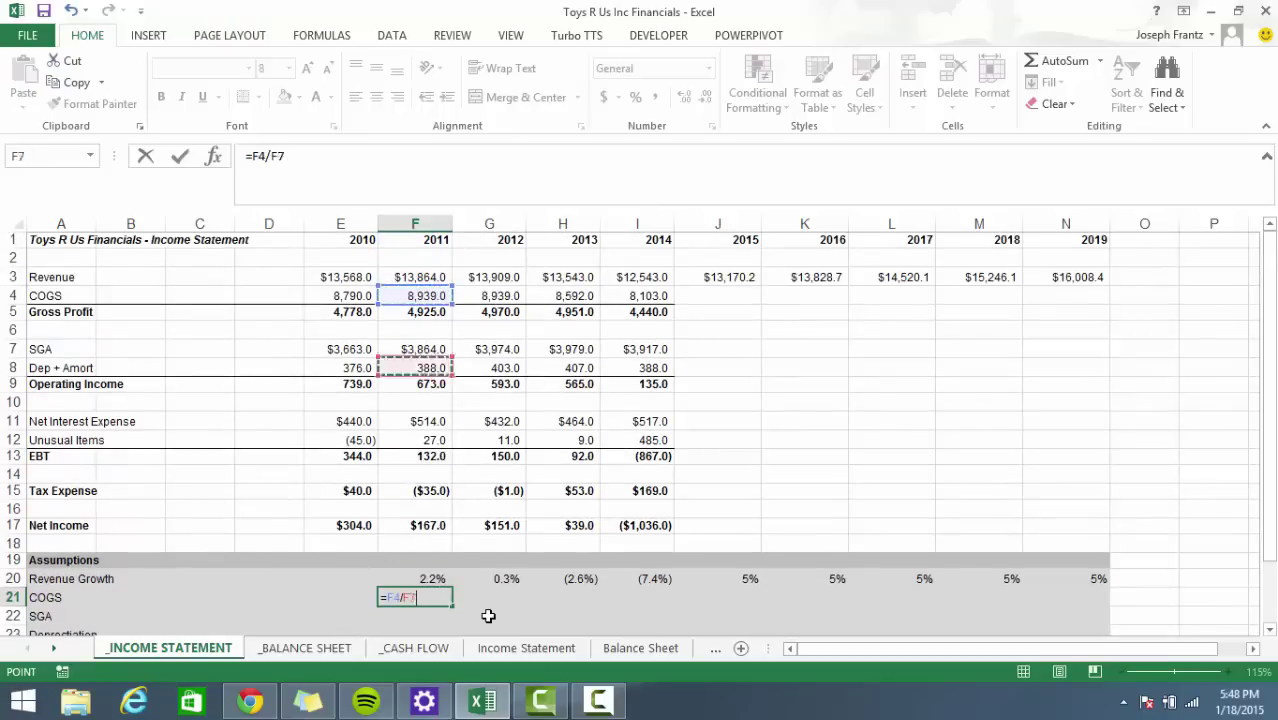
key(Return)
key(ctrl+shift+5)
key(ctrl+shift+5)
key(ctrl+shift+5)
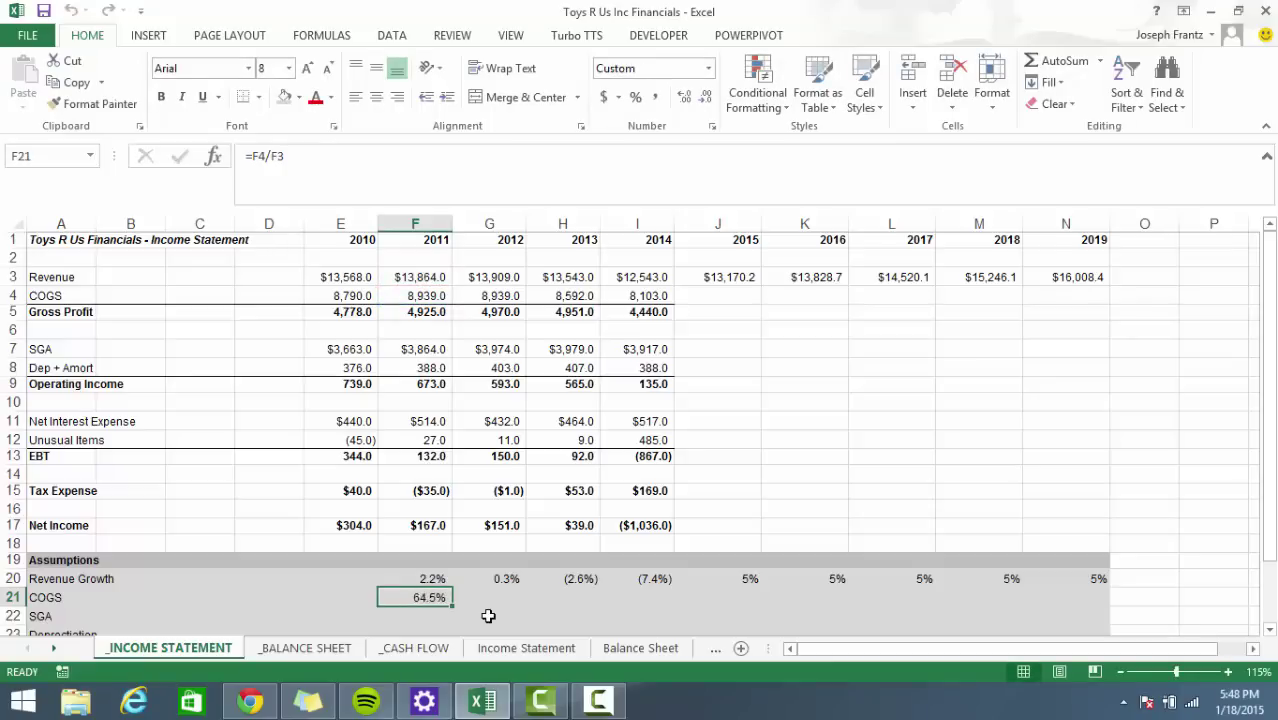
Calculate the 2010 COGS assumption in E21 as COGS divided by revenue with =E4/E3.
key(Left)
key(Up)
key(Down)
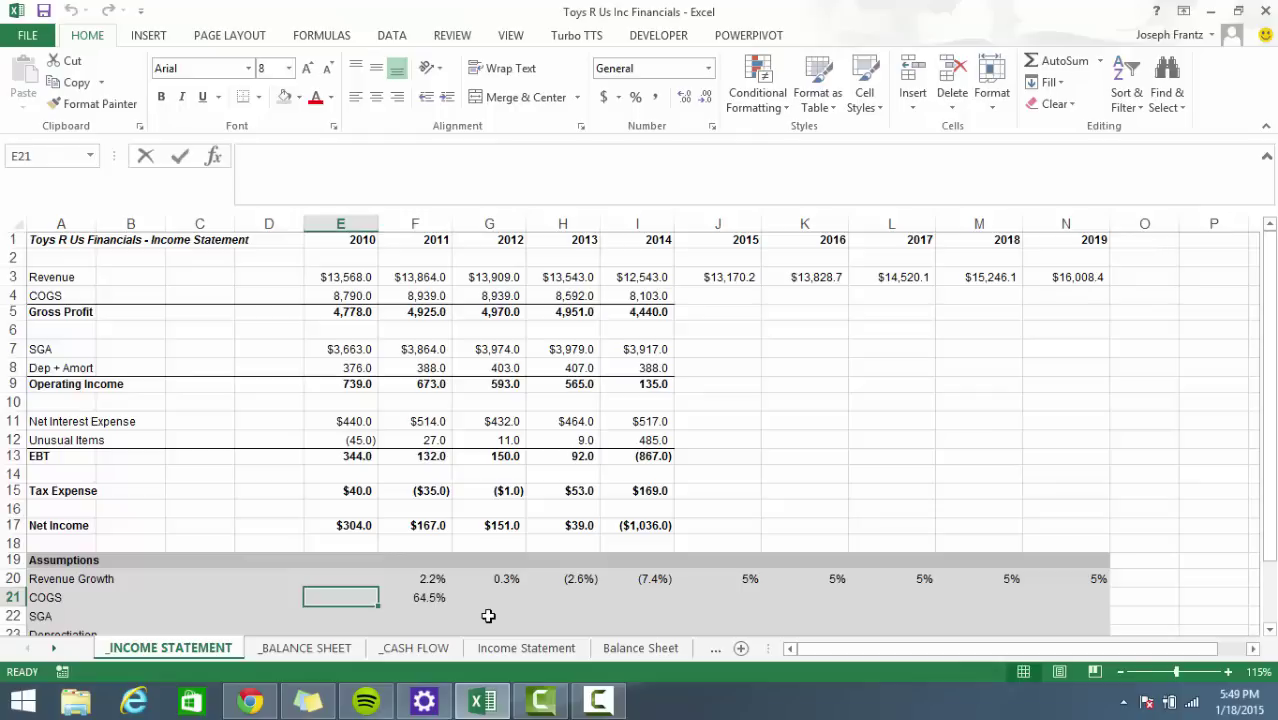
text(=)
click(347, 297)
text(/)
key(Up)
key(Up)
key(Up)
key(Up)
key(Up)
key(Up)
key(Up)
key(Up)
key(Up)
key(Up)
key(Up)
key(Up)
key(Up)
key(Up)
key(Up)
key(Up)
key(Up)
key(Up)
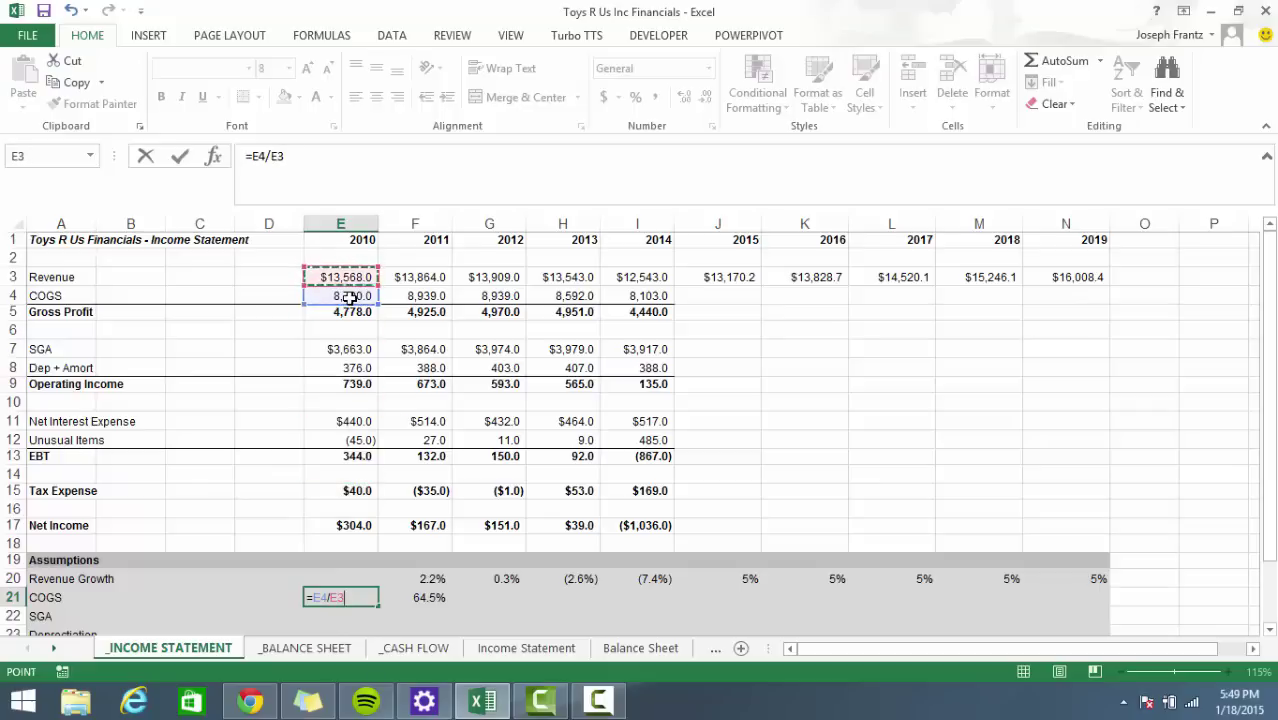
key(ctrl+Return)
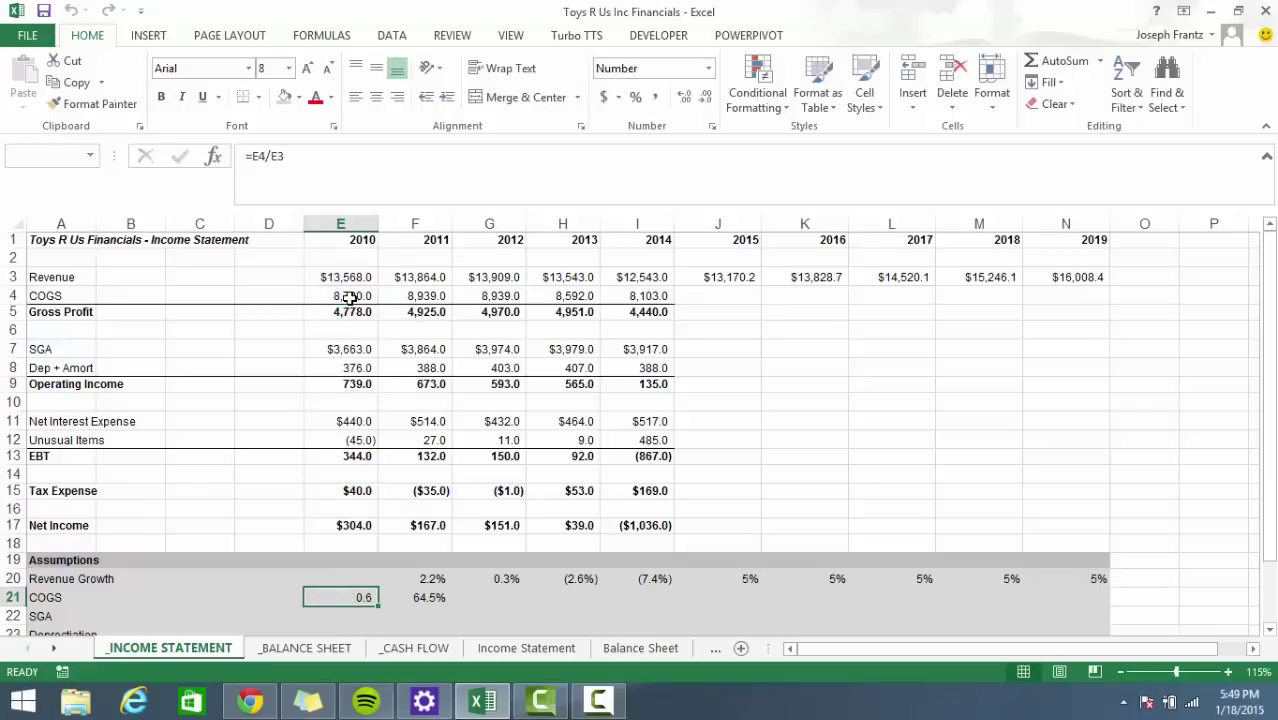
Format the 2010 COGS assumption as a percentage with one decimal and fill it across to 2014 in I21.
key(ctrl+shift+5)
key(shift+Right)
key(shift+Right)
key(shift+Right)
key(shift+Right)
key(ctrl+r)
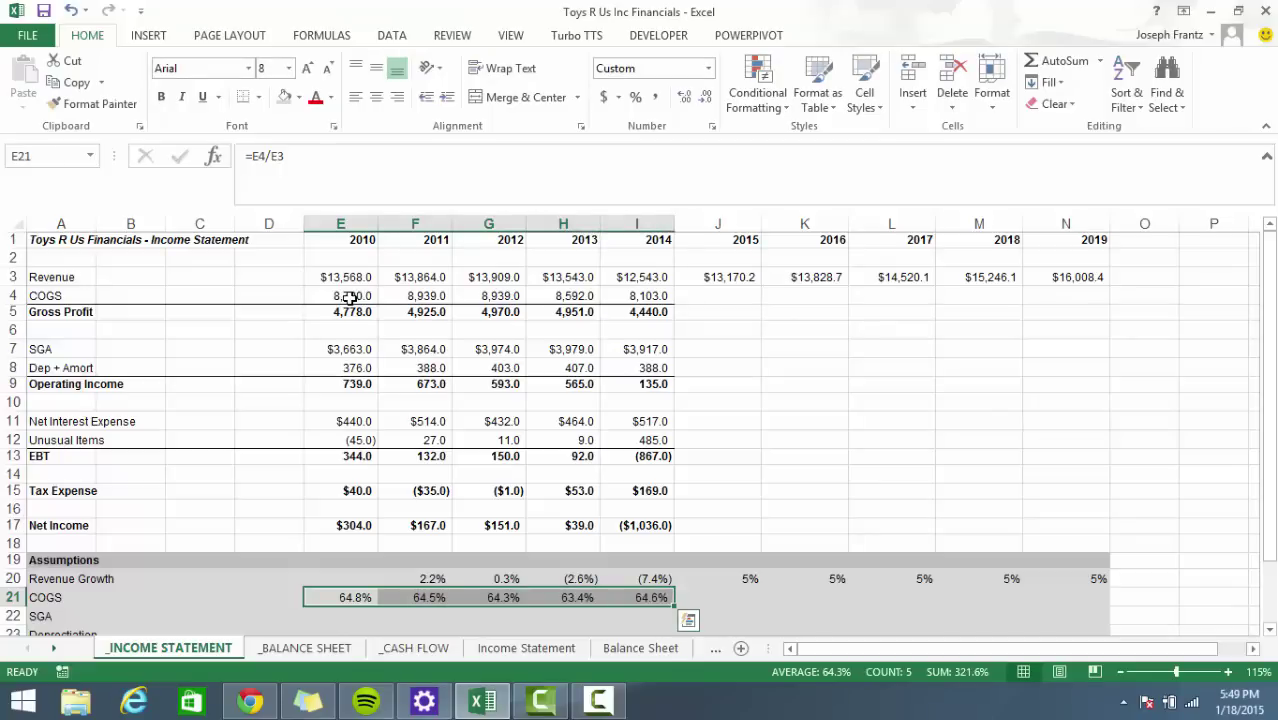
Set the 2015 COGS assumption in J21 to the historical 2010–2014 average with =AVERAGE(E21:I21).
key(Right)
key(Right)
key(Right)
key(Right)
key(Right)
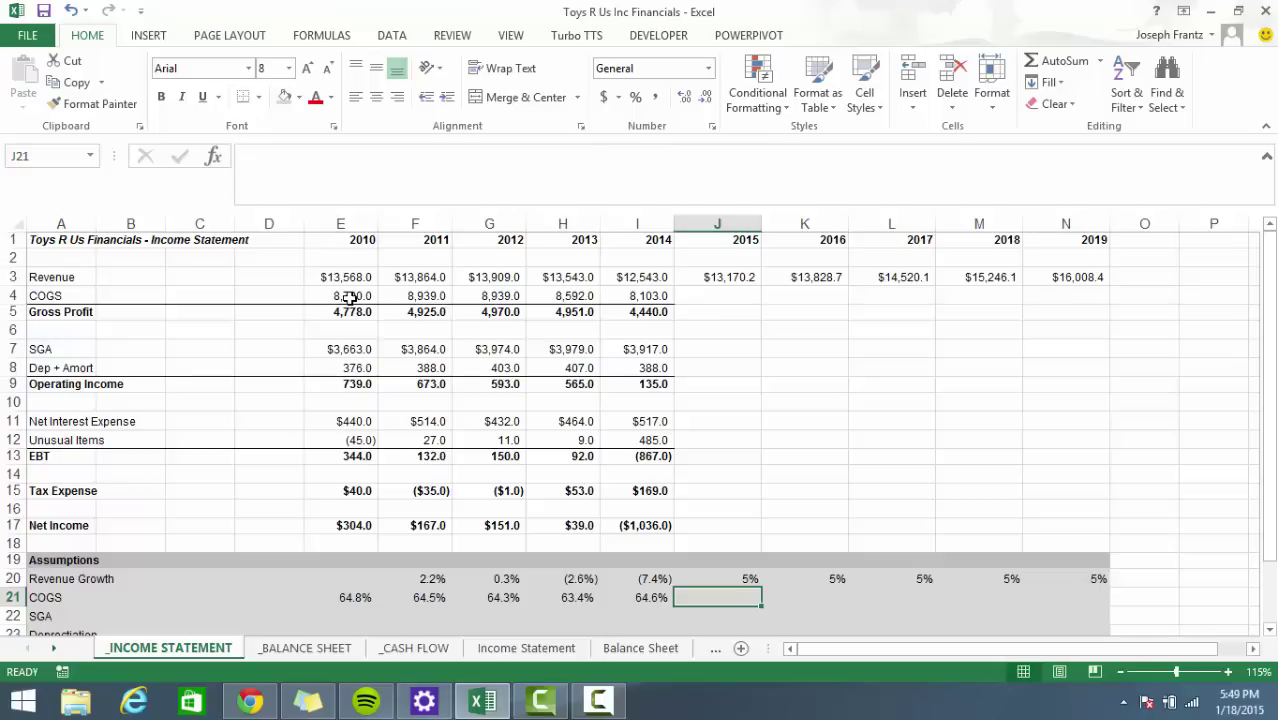
text(=a)
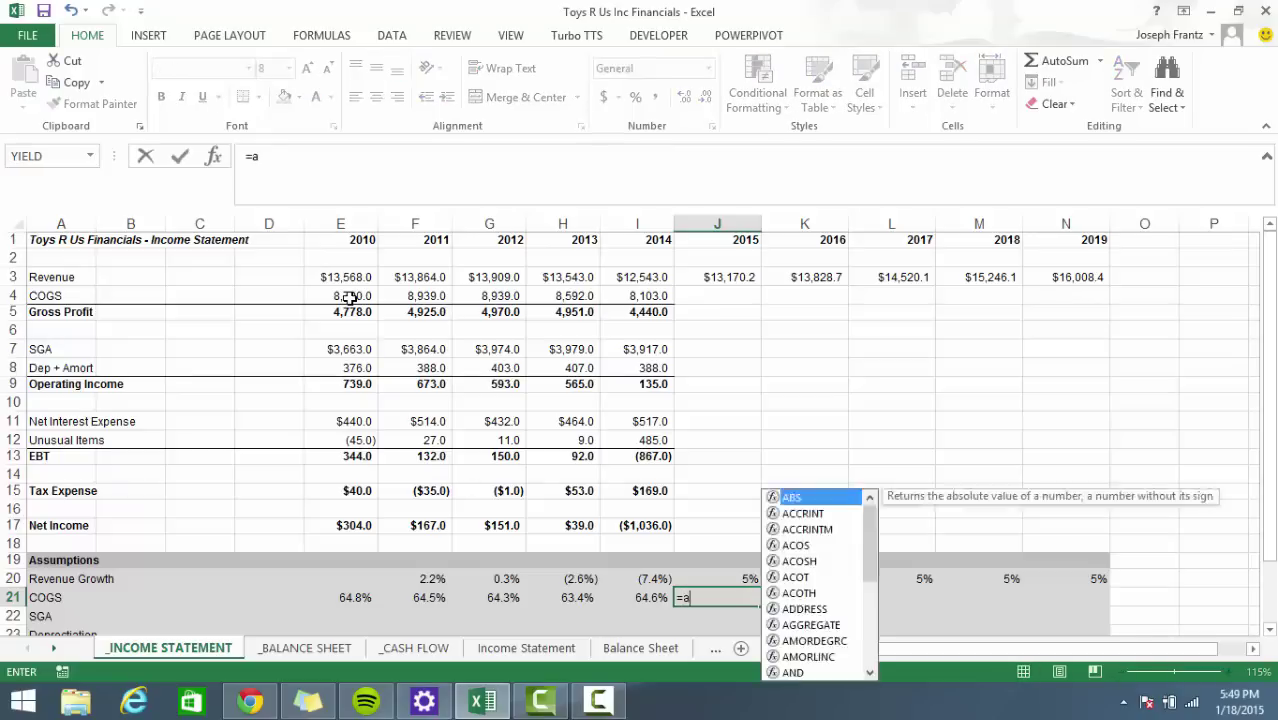
text(verage()
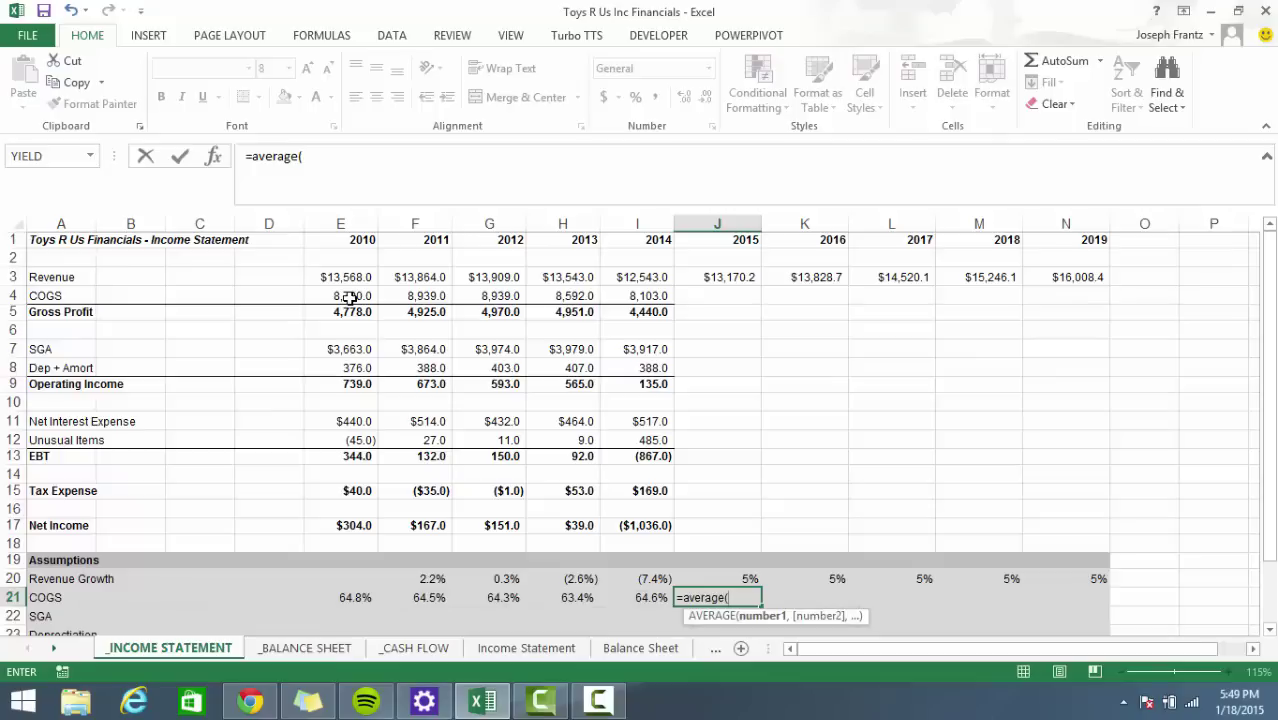
key(Left)
key(Left)
key(Left)
key(Left)
key(Left)
key(Left)
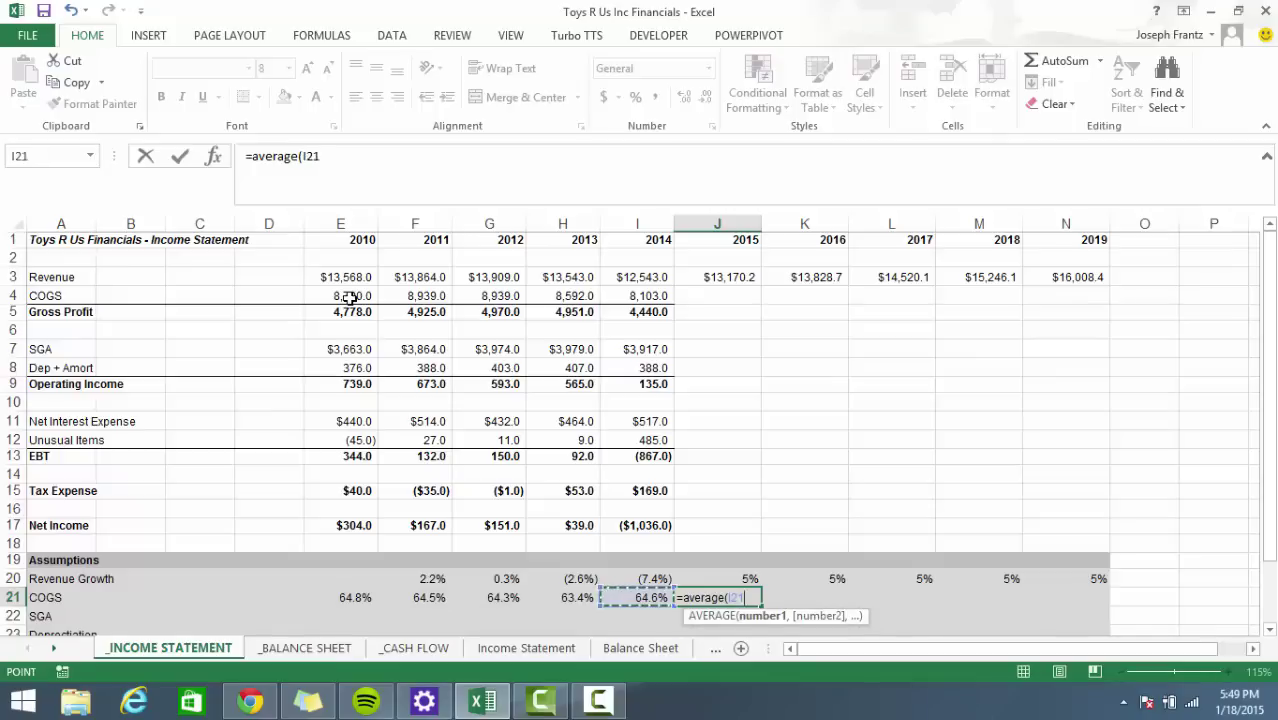
key(Right)
key(shift+Right)
key(shift+Right)
key(shift+Right)
key(shift+Right)
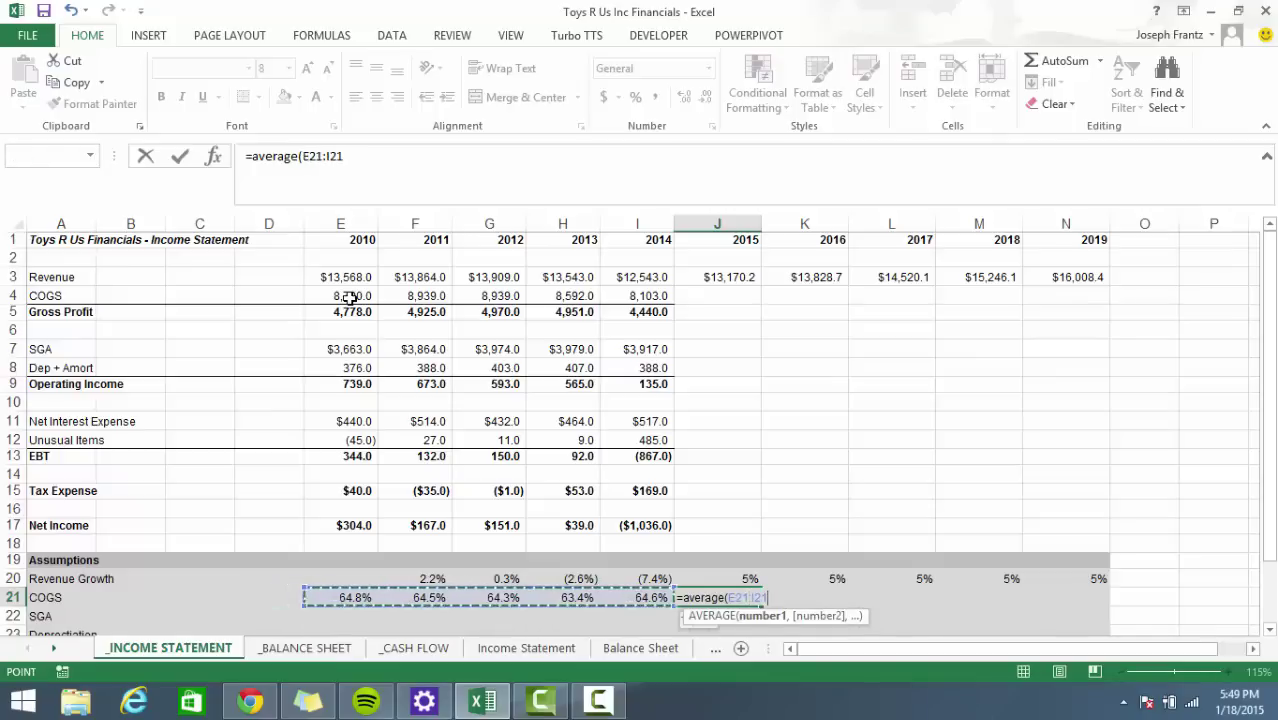
text())
key(ctrl+Return)
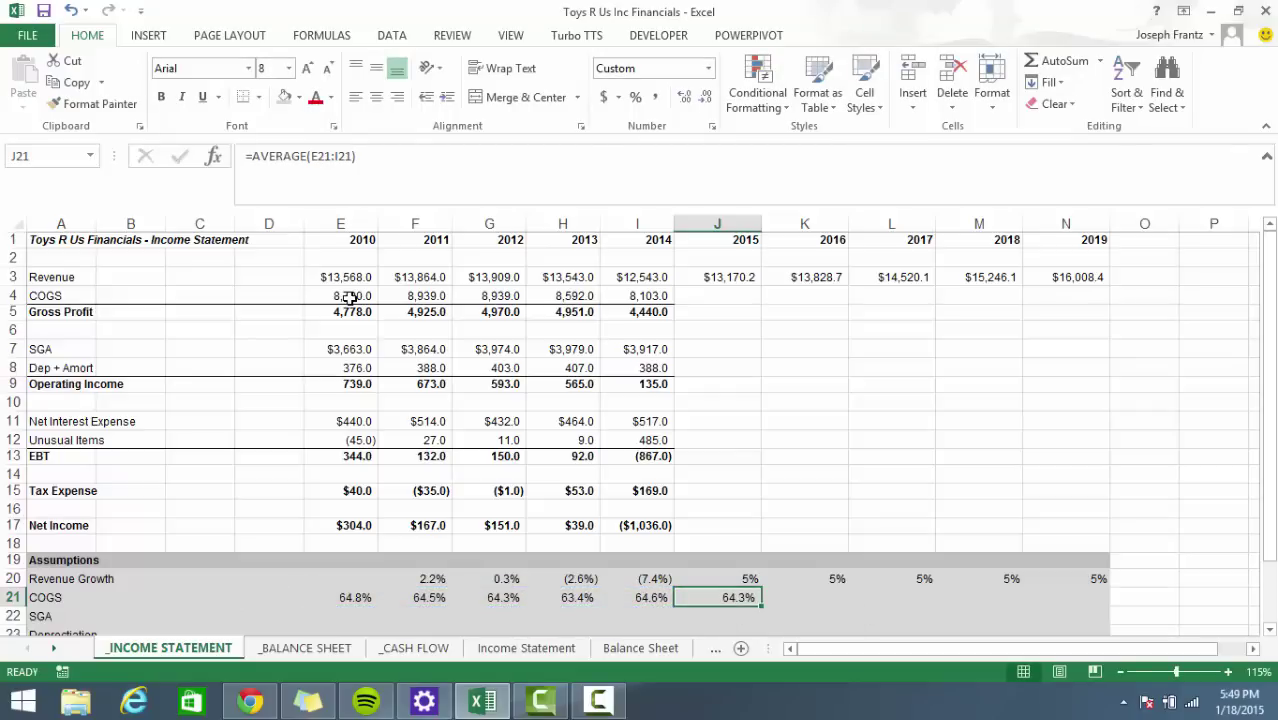
Link the 2016 COGS assumption in K21 to the prior year with =J21 and fill it across to 2019 in column N.
key(Right)
text(=)
key(Left)
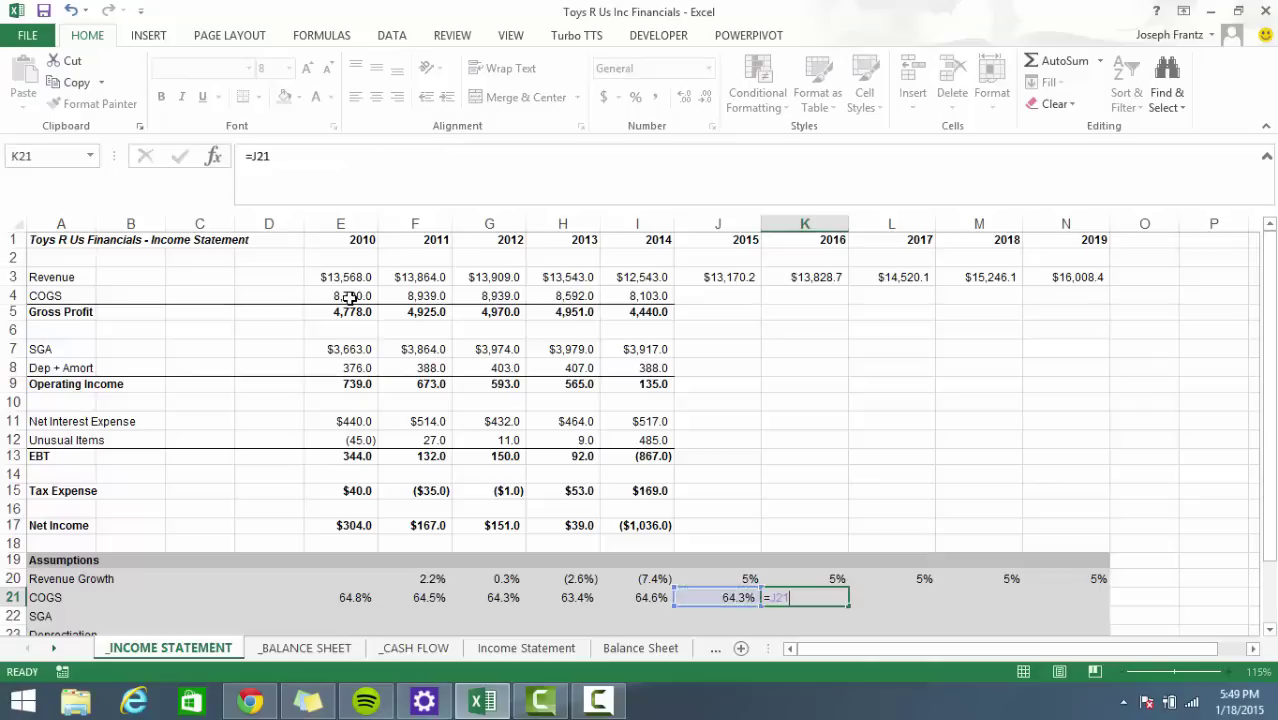
key(ctrl+Return)
key(shift+Right)
key(shift+Right)
key(shift+Right)
key(ctrl+r)
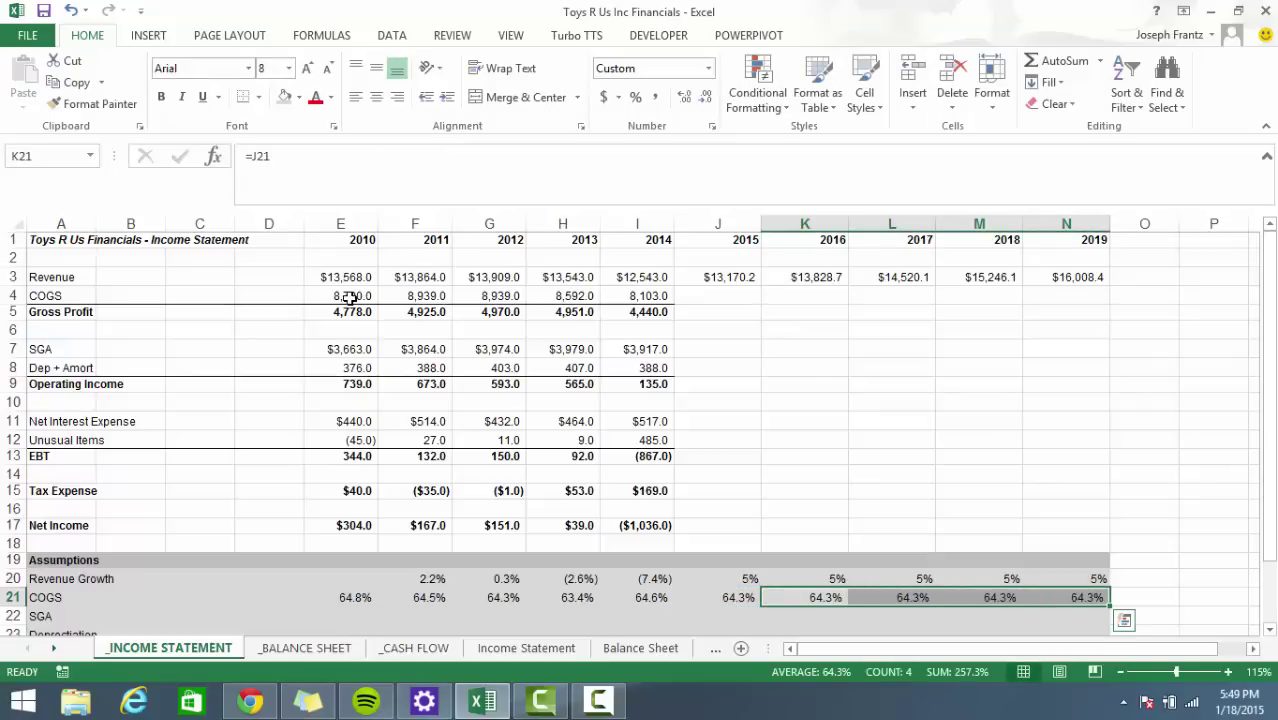
Project 2015 COGS in J4 as 2015 revenue times the COGS assumption with =J3*J21.
key(Up)
key(Up)
key(Up)
key(Up)
key(Up)
key(Up)
key(Up)
key(Up)
key(Up)
key(Up)
key(Up)
key(Up)
key(Up)
key(Up)
key(Up)
key(Up)
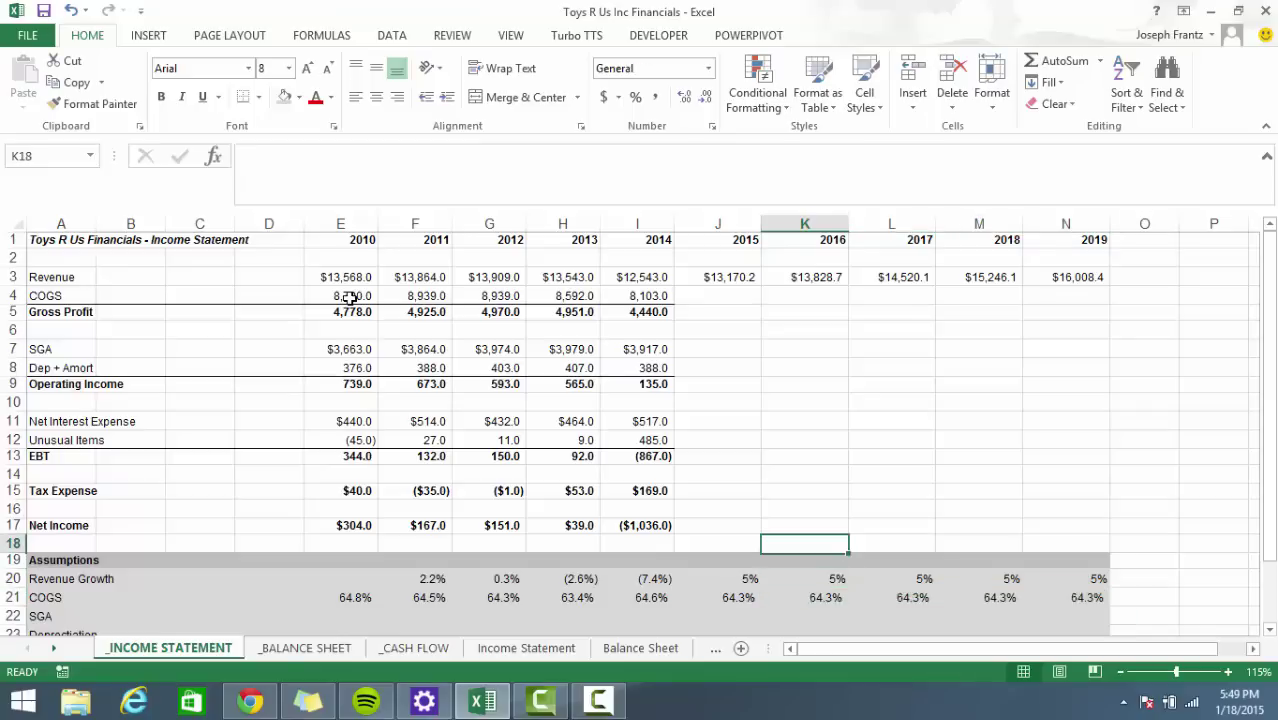
key(Left)
key(Up)
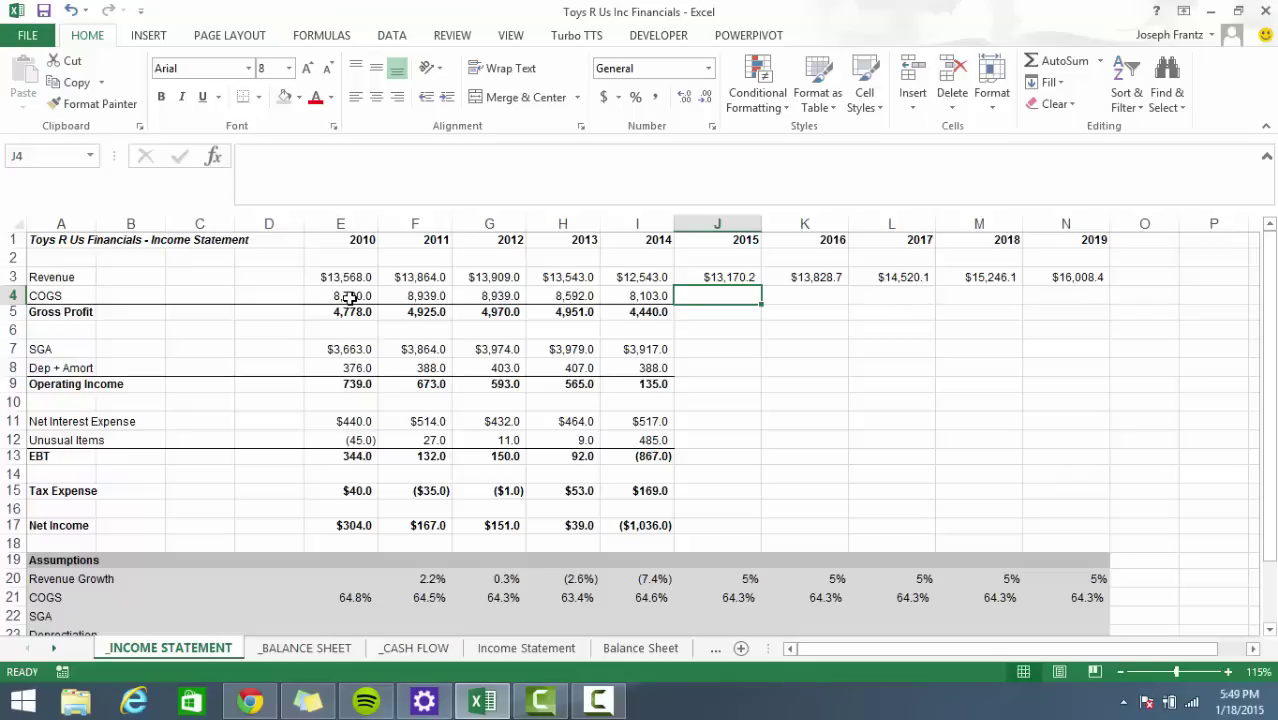
key(Up)
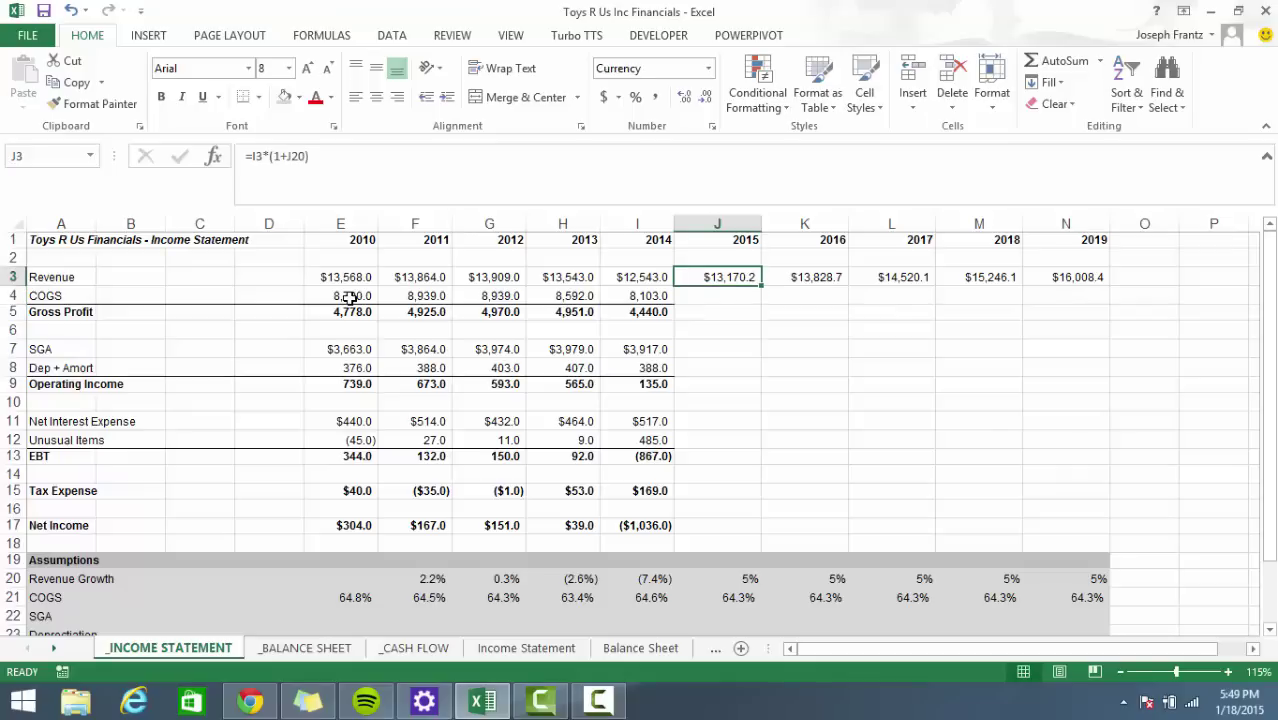
key(Down)
text(=)
key(Up)
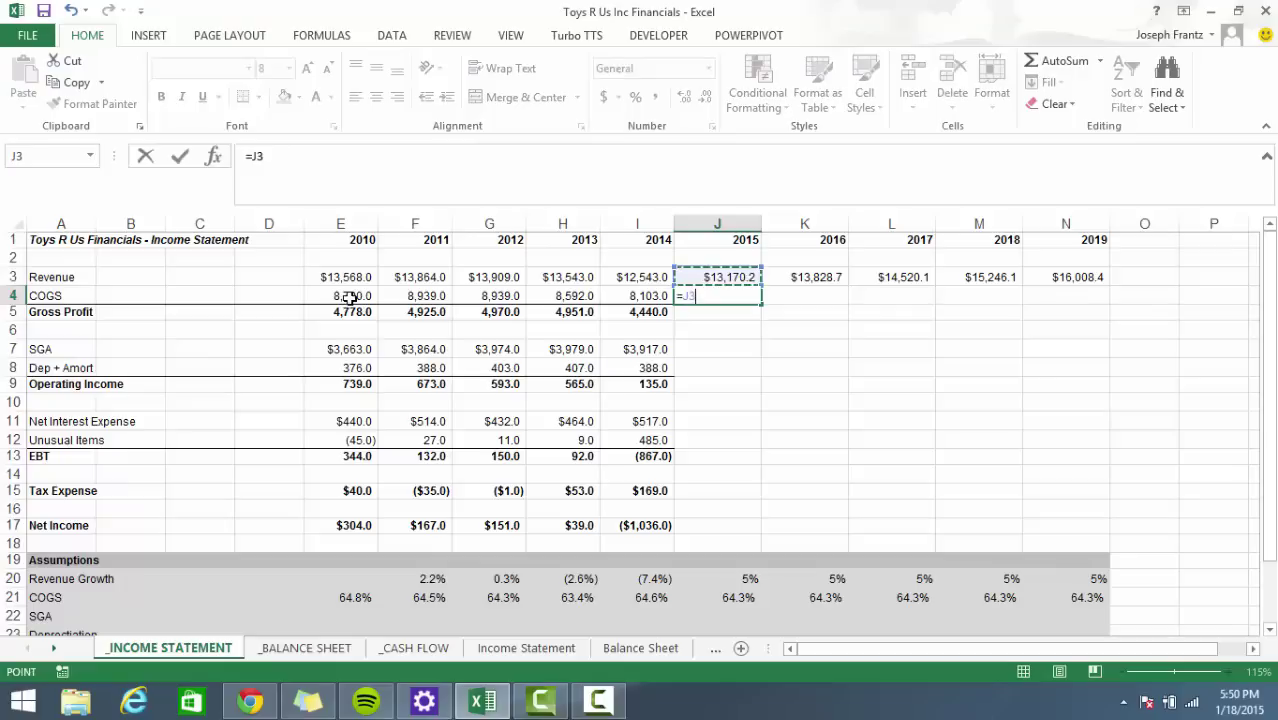
text(*)
key(Down)
key(Down)
key(Down)
key(Down)
key(Down)
key(Down)
key(Down)
key(Down)
key(Down)
key(Down)
key(Down)
key(Down)
key(Down)
key(Down)
key(Down)
key(Down)
key(Down)
key(ctrl+Return)
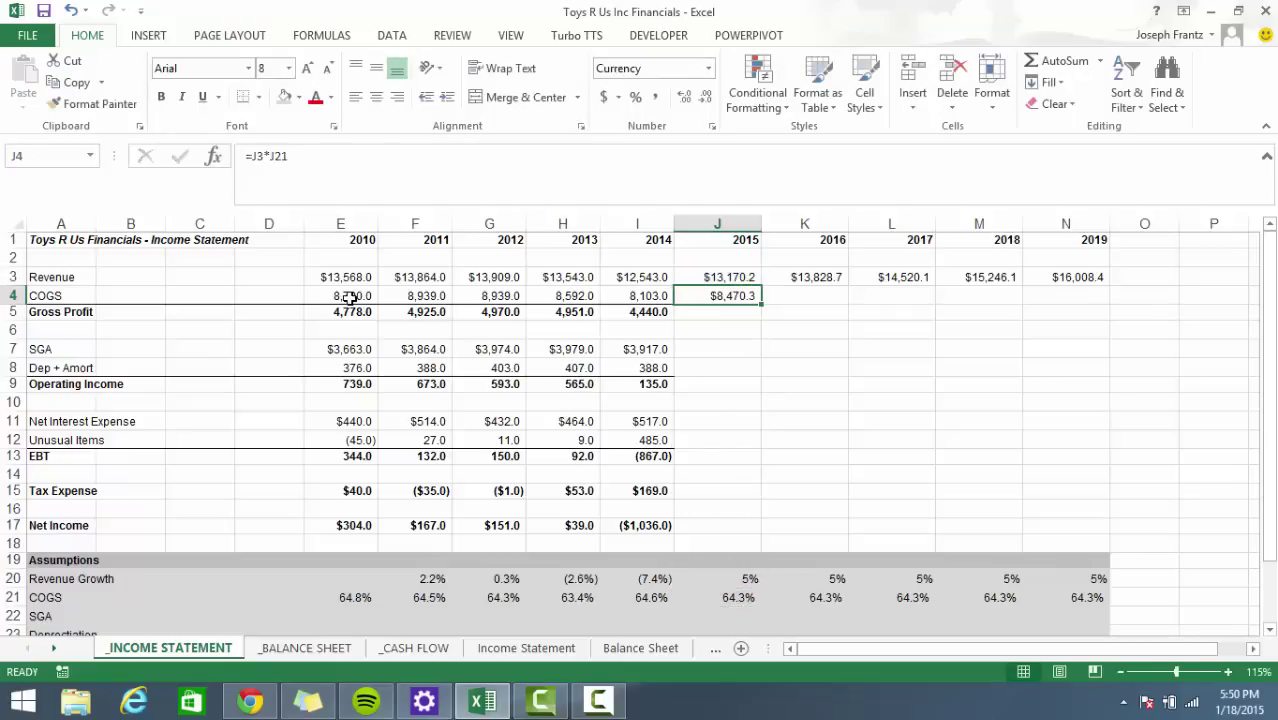
Relabel the COGS assumption in A21 as "COGS % Revenue".
key(Left)
key(Left)
key(Left)
key(Left)
key(Left)
key(Left)
key(Left)
key(Left)
key(Left)
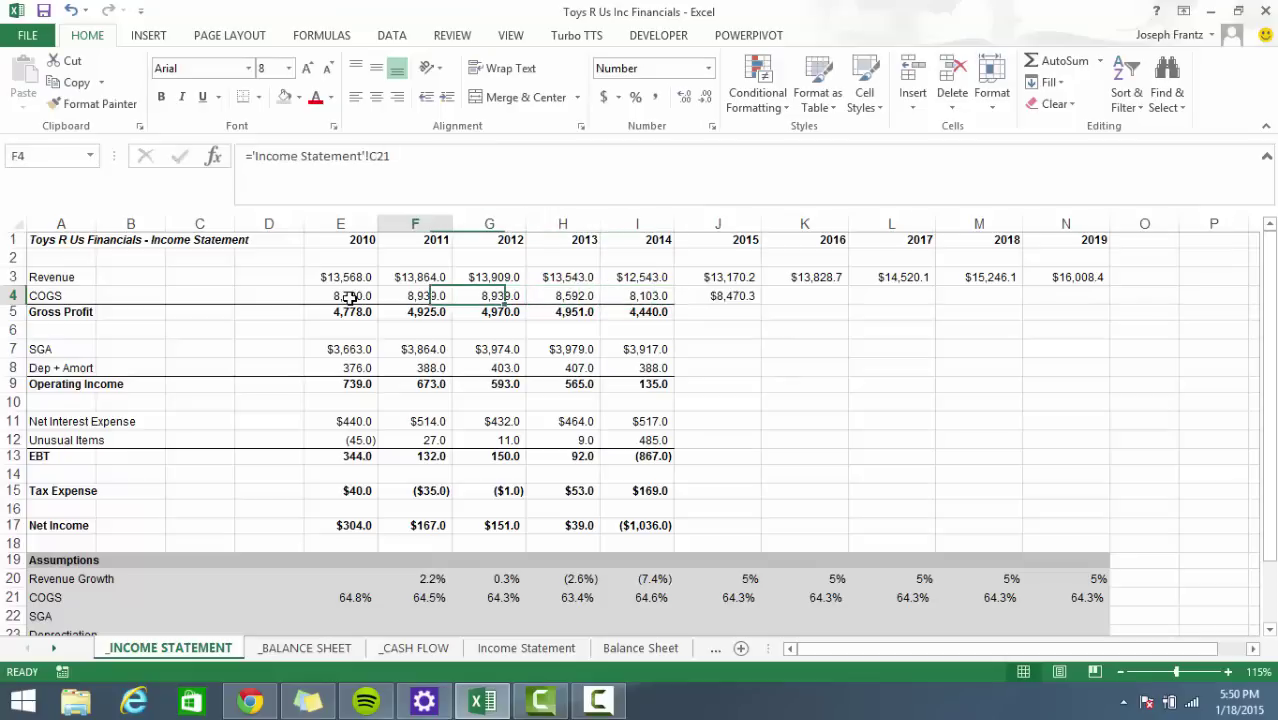
key(Down)
key(Down)
key(Down)
key(Down)
key(Down)
key(Down)
key(Down)
key(Down)
key(Down)
key(Down)
key(Down)
key(Down)
key(Down)
key(Down)
key(Down)
key(Down)
key(Down)
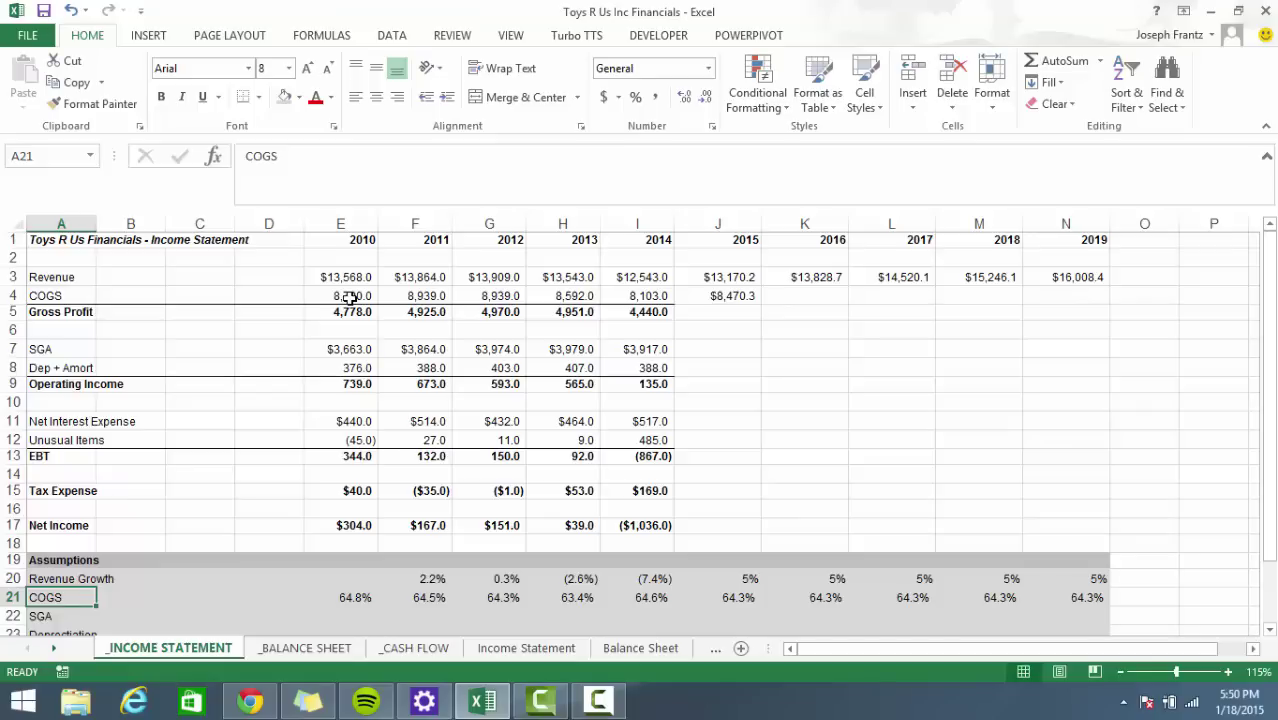
key(F2)
text(% Revenue)
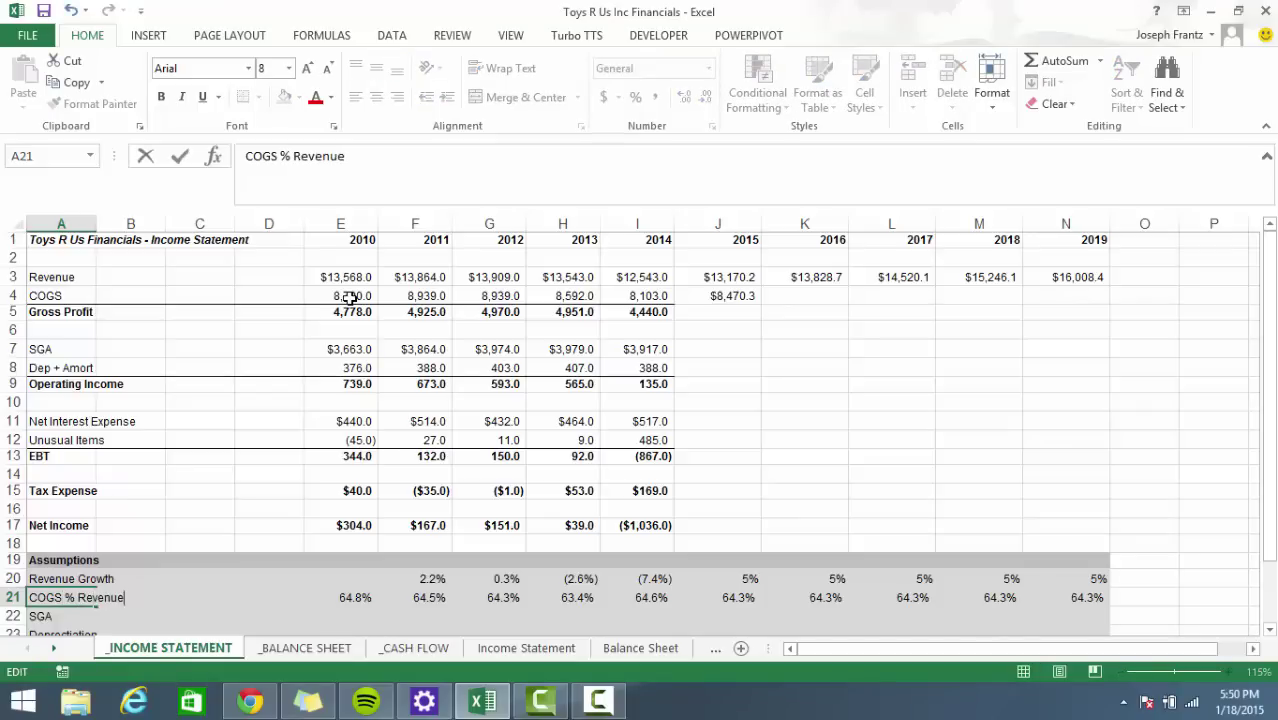
key(ctrl+Return)
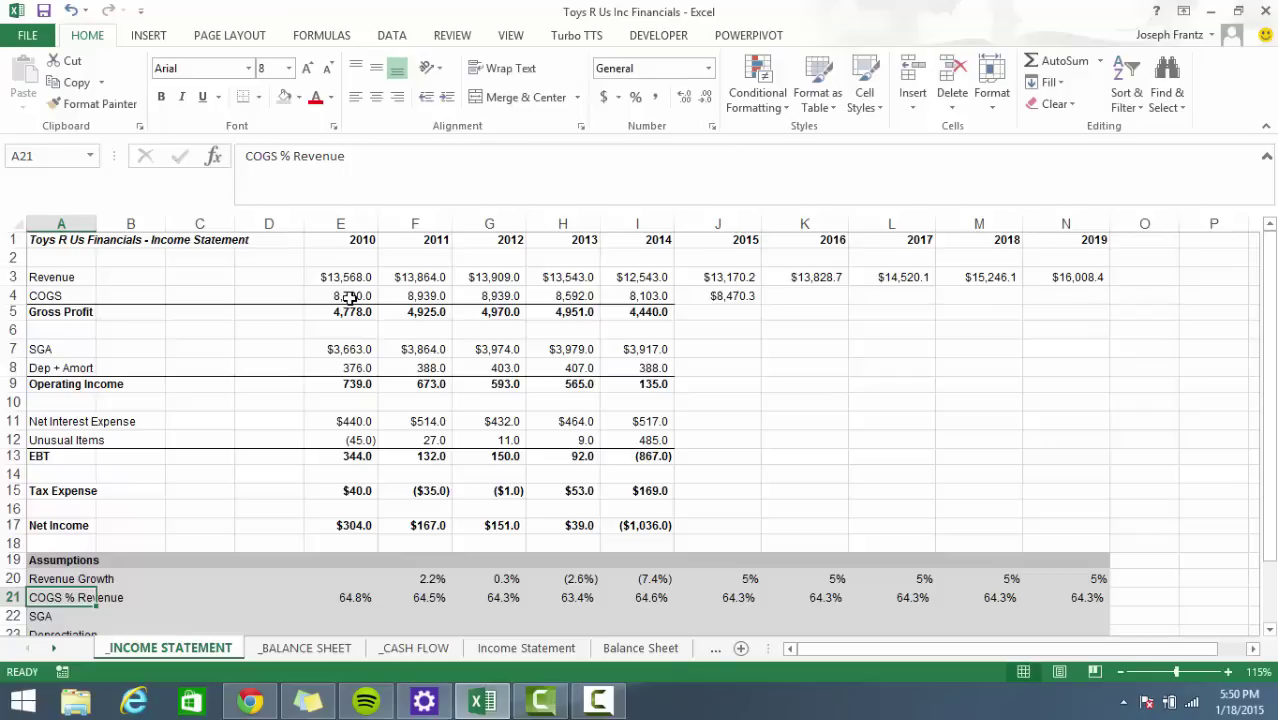
Calculate the 2010 SGA assumption in E22 as SGA over revenue with =E7/E3, formatted as a percentage with one decimal.
key(Down)
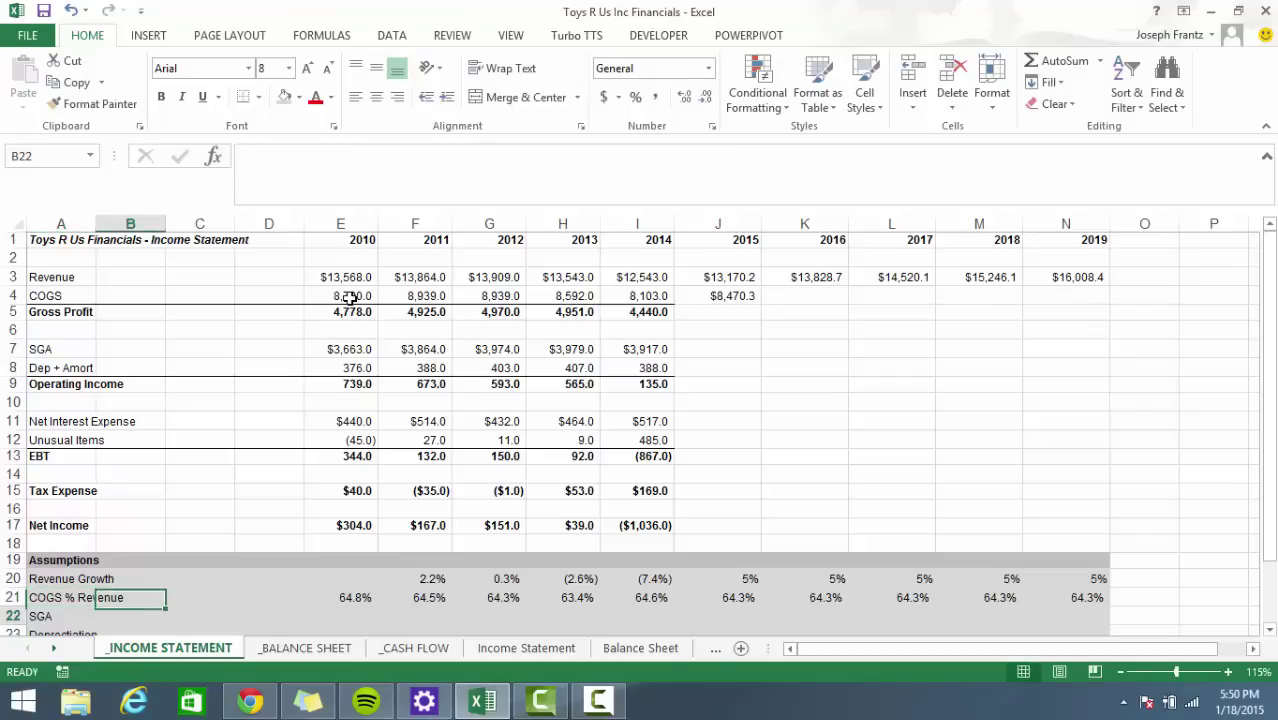
key(Right)
key(Right)
key(Right)
key(Right)
text(=)
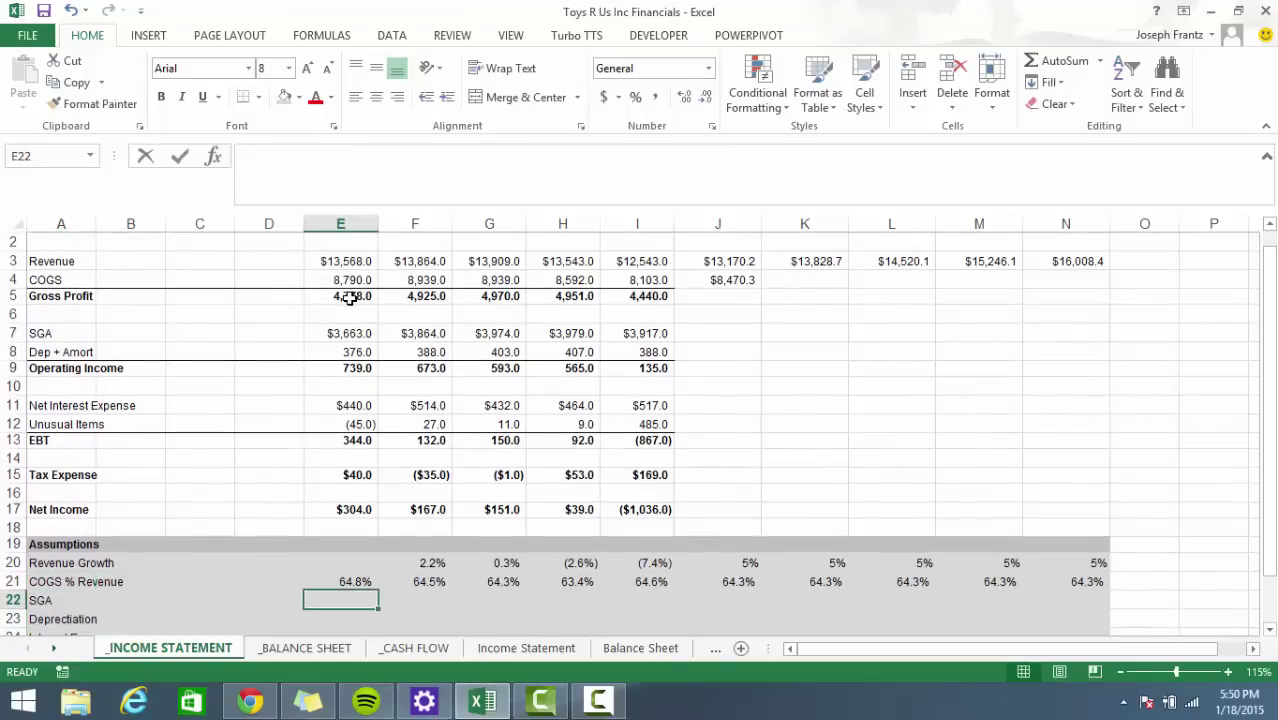
key(Up)
key(Up)
key(Up)
key(Up)
key(Up)
key(Up)
key(Up)
key(Up)
key(Up)
key(Up)
key(Up)
key(Up)
key(Up)
key(Up)
key(Up)
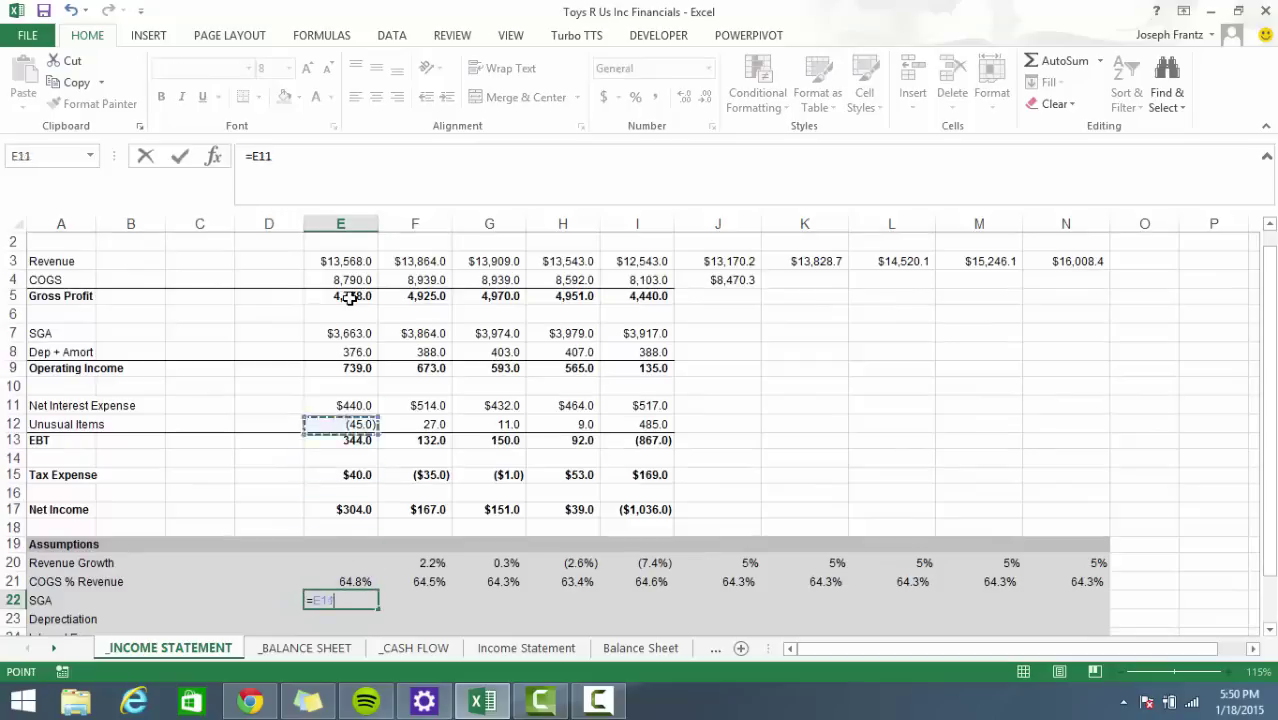
text(/)
key(Up)
key(Up)
key(Up)
key(Up)
key(Up)
key(Up)
key(Up)
key(Up)
key(Up)
key(Up)
key(Up)
key(Up)
key(Up)
key(Up)
key(Up)
key(Up)
key(Up)
key(Up)
key(Up)
key(Up)
key(Down)
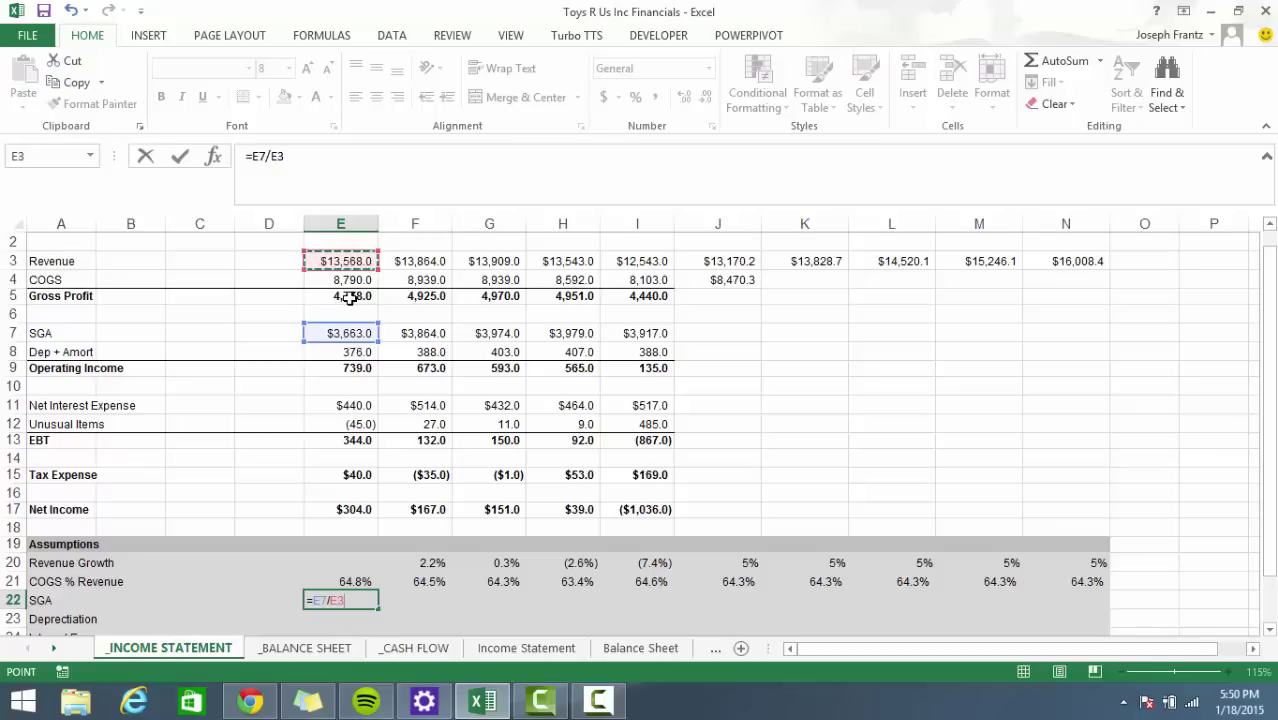
key(Return)
key(ctrl+shift+5)
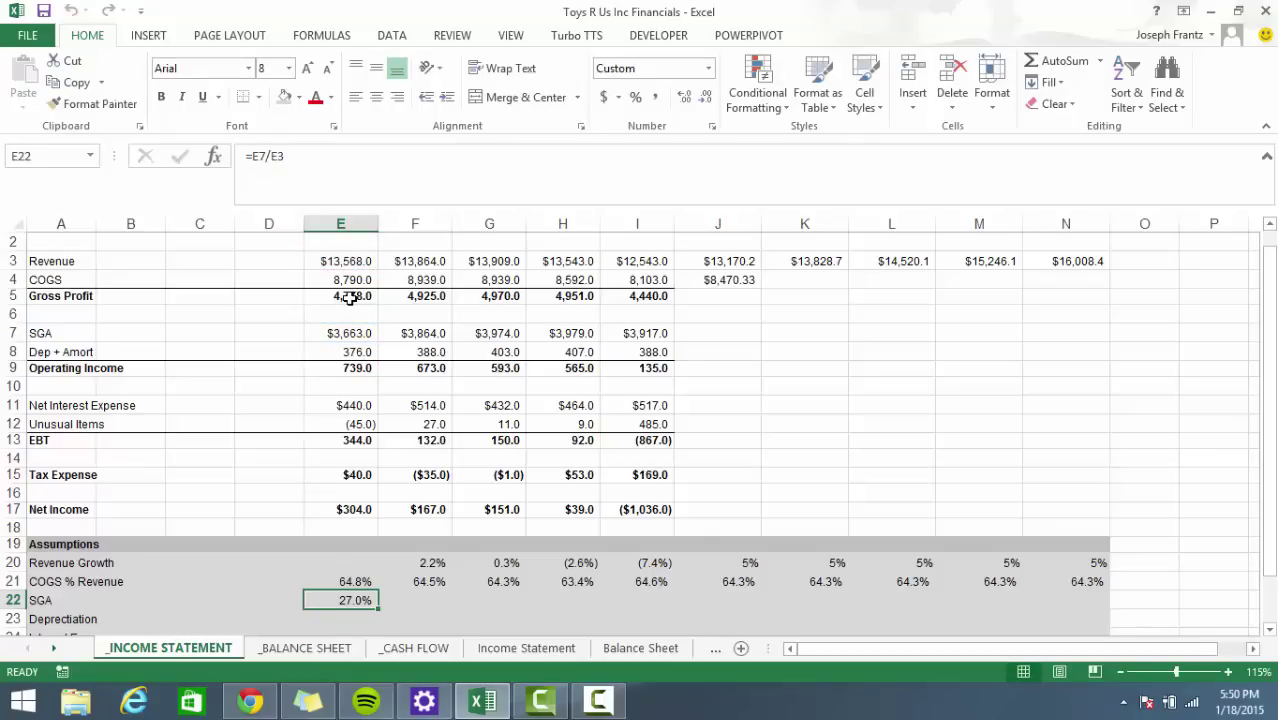
Fill the SGA assumption formula from E22 across to 2014 in I22.
key(shift+Right)
key(shift+Right)
key(shift+Right)
key(shift+Right)
key(ctrl+r)
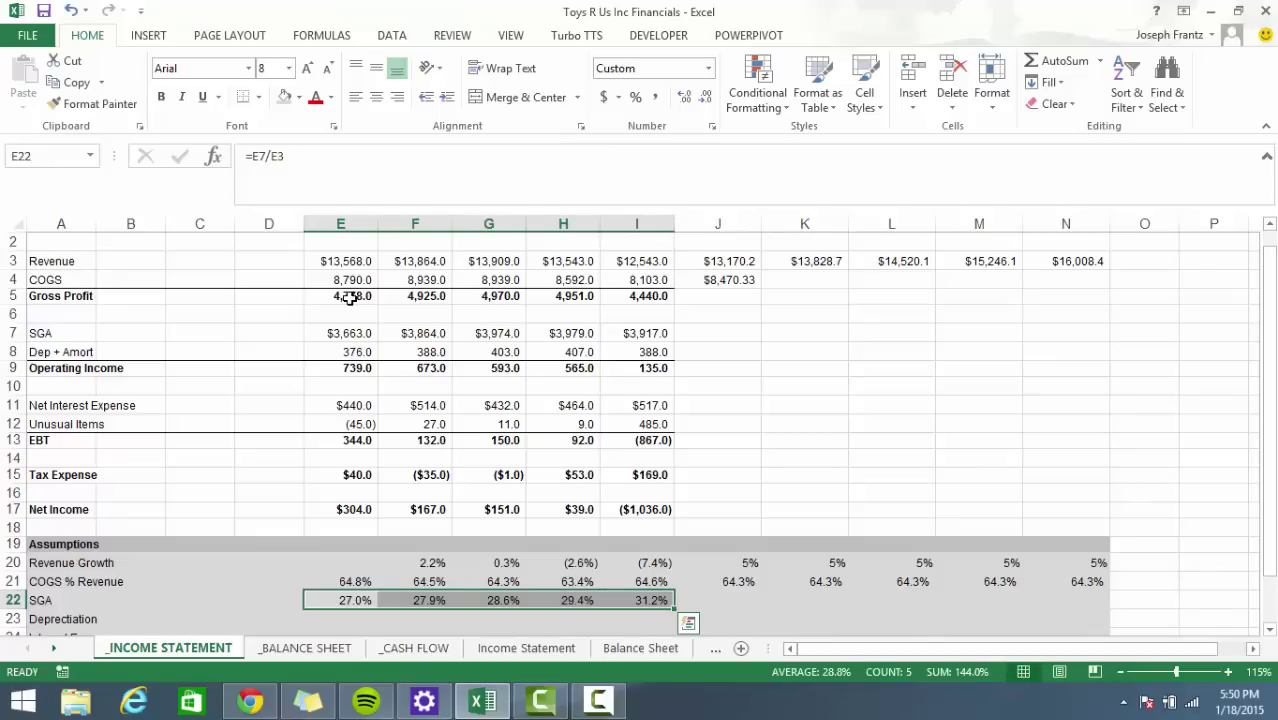
Set the 2015 SGA assumption in J22 to the historical 2010–2014 average with =AVERAGE(E22:I22).
key(Right)
key(Right)
key(Right)
key(Right)
key(Right)
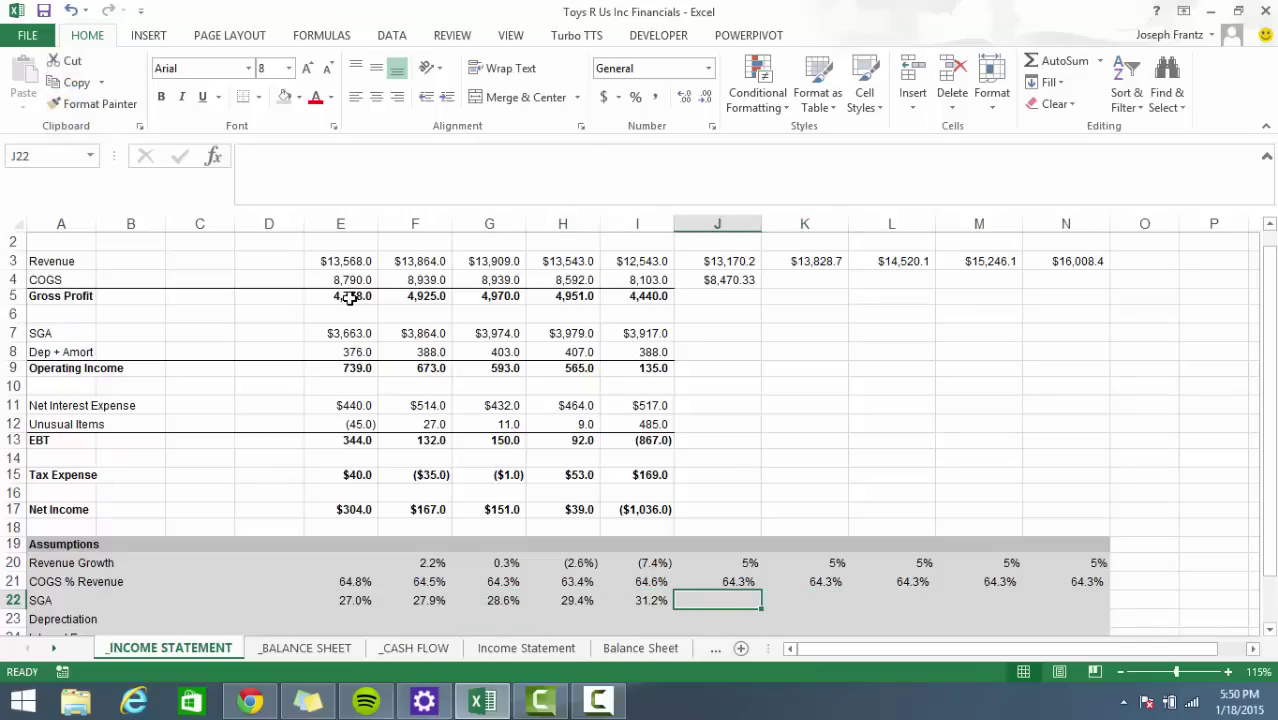
text(=aver)
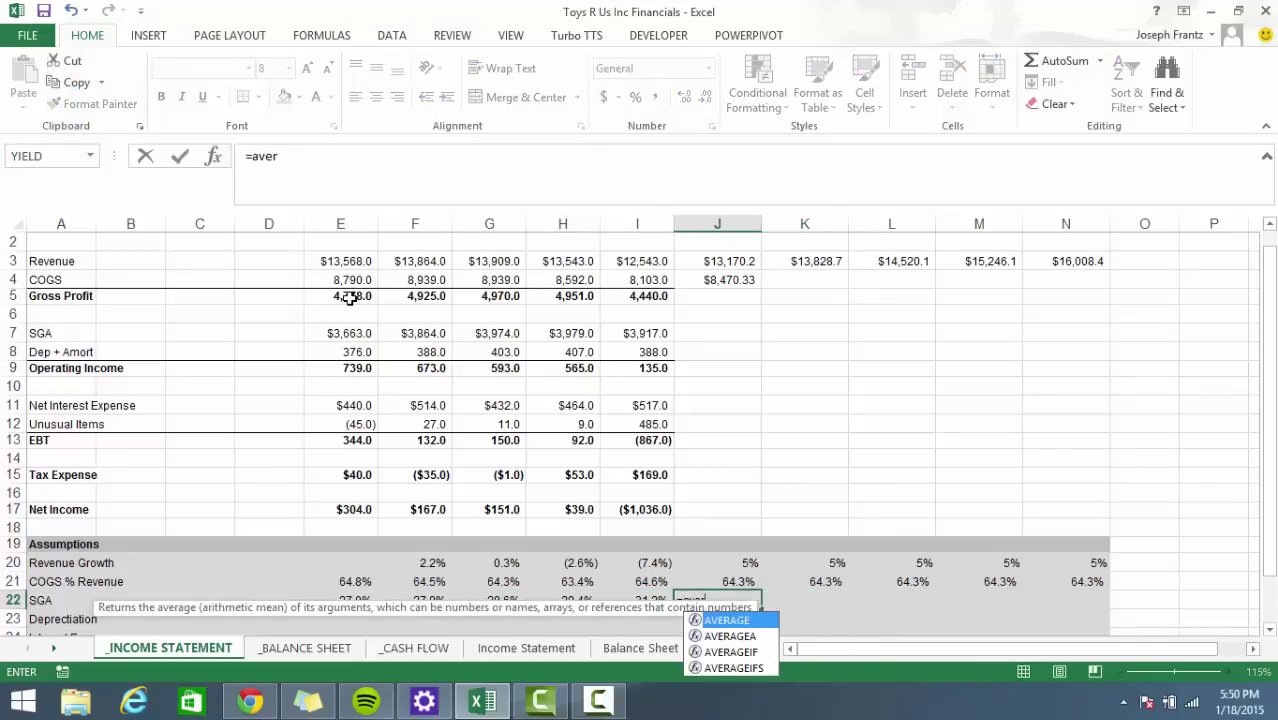
key(Tab)
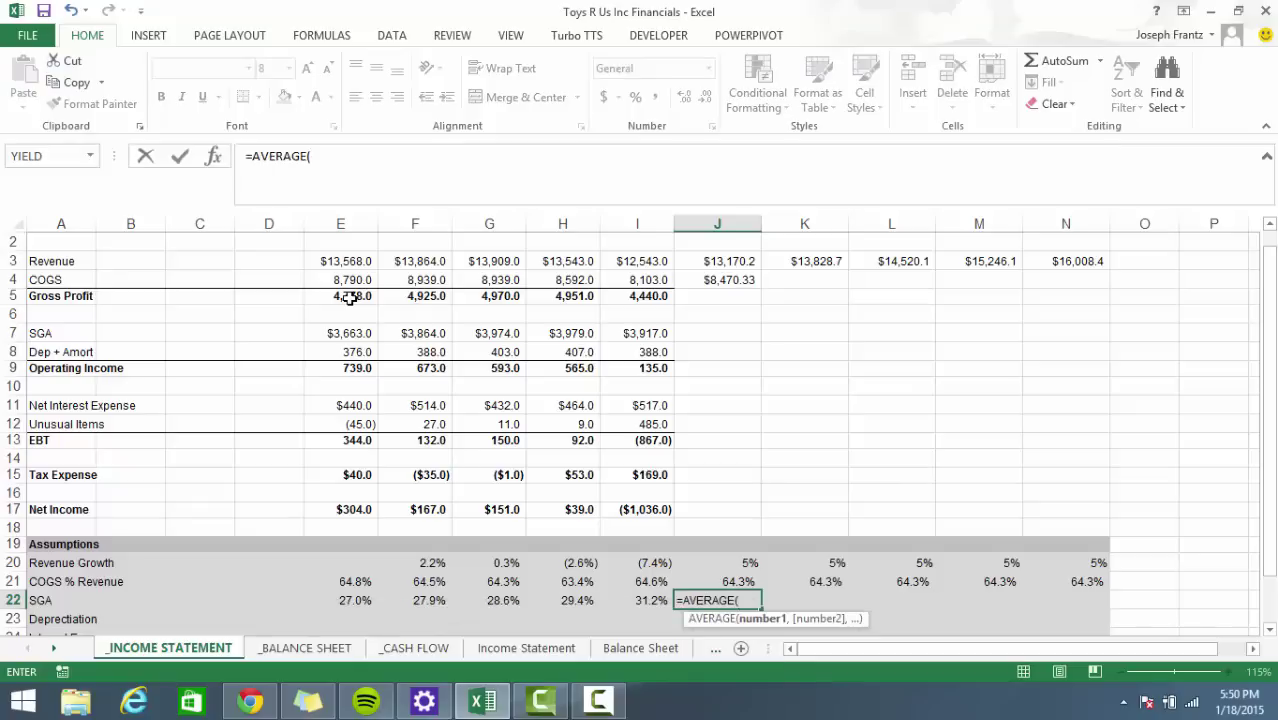
key(Left)
key(Left)
key(Left)
key(Left)
key(Left)
key(shift+Right)
key(shift+Right)
key(shift+Right)
key(shift+Right)
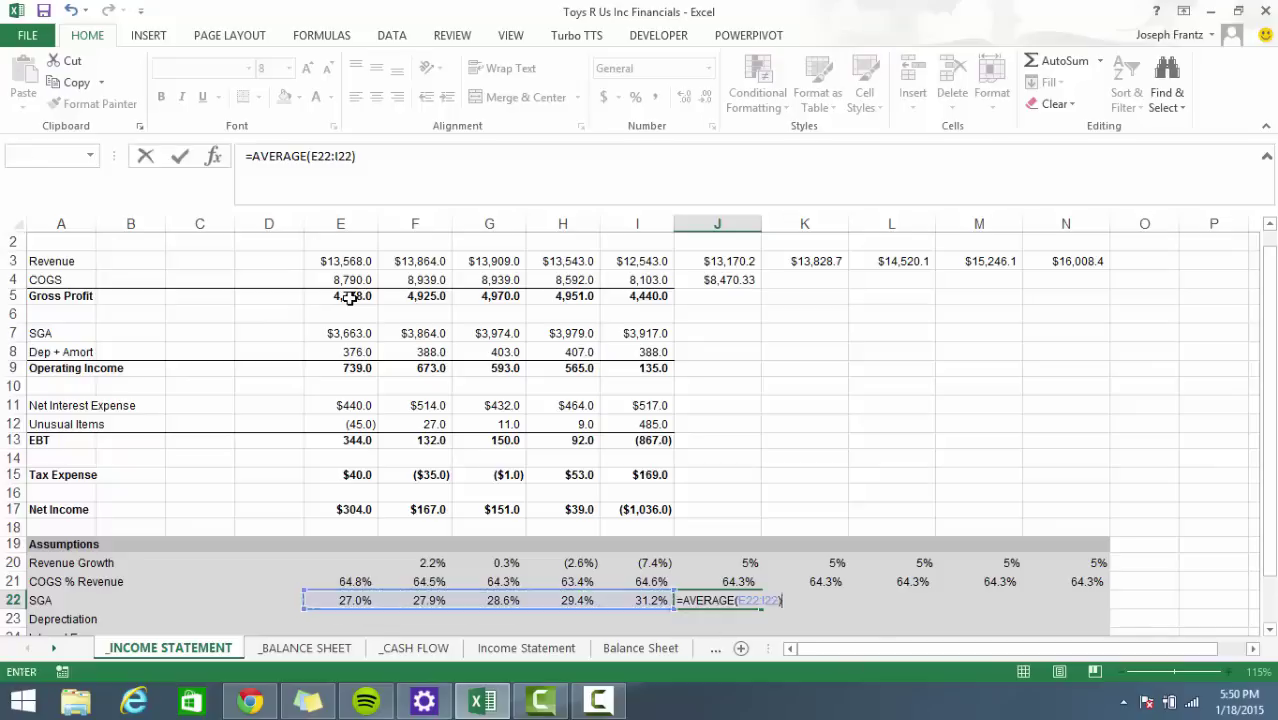
key(ctrl+Return)
Link the 2016 SGA assumption in K22 to the prior year with =J22 and fill it across to 2019 in column N.
key(shift+Right)
key(shift+Right)
key(shift+Right)
key(shift+Right)
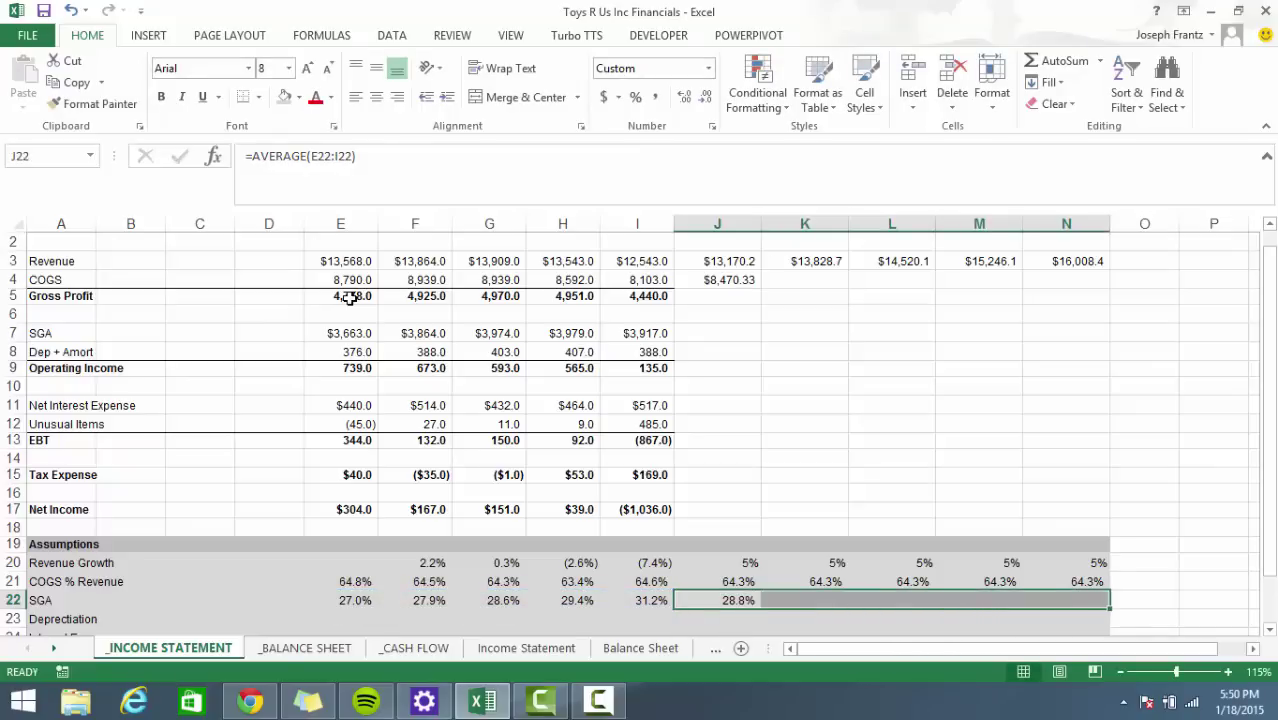
key(Right)
key(F2)
text(=)
key(Left)
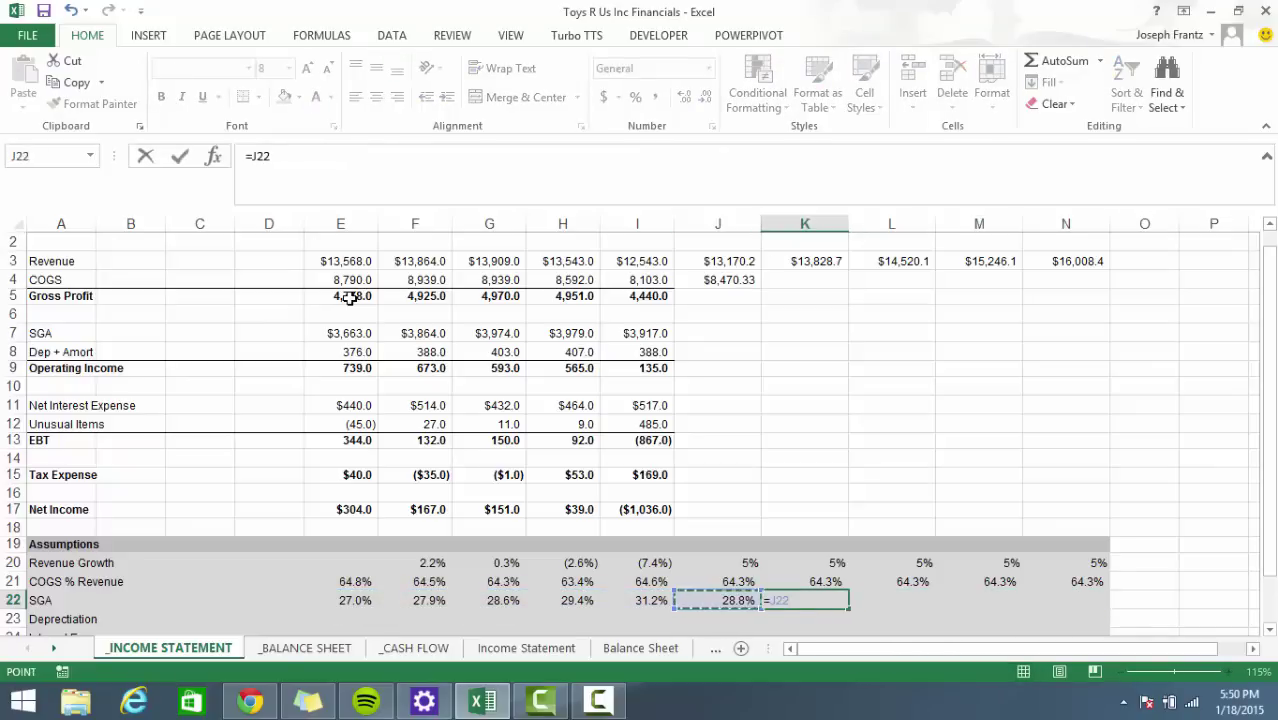
key(ctrl+Return)
key(shift+Right)
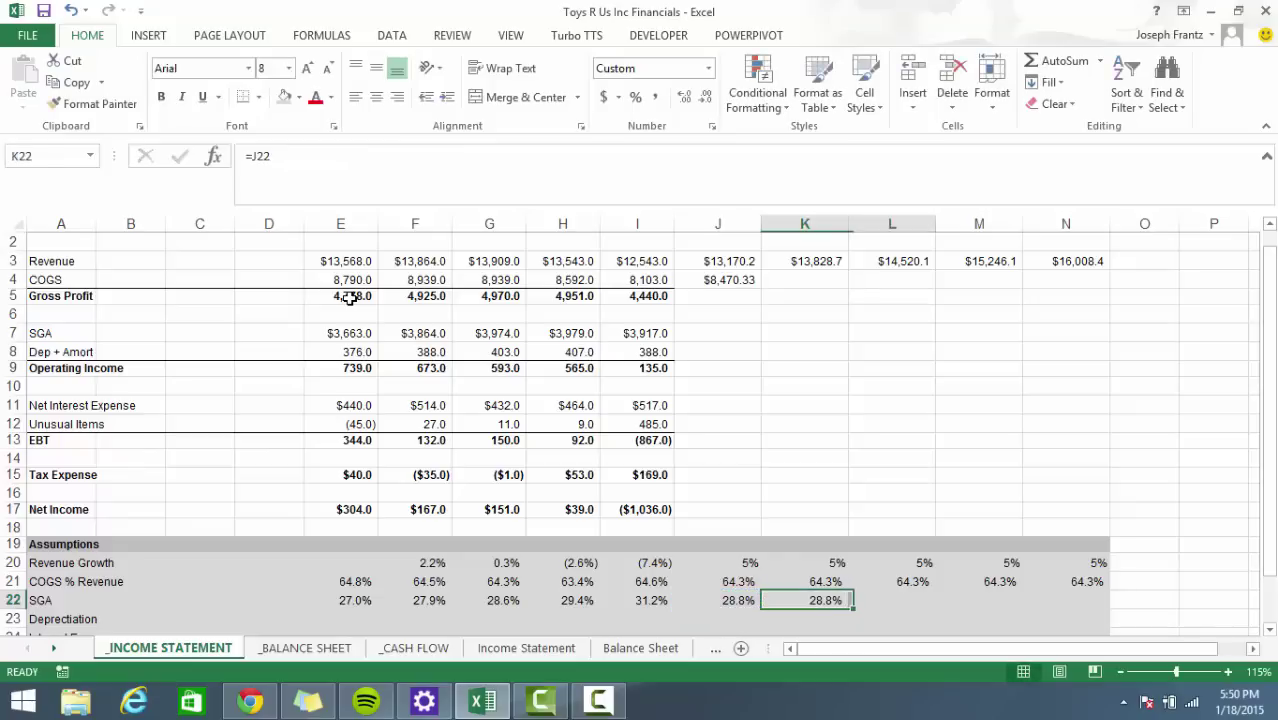
key(shift+Right)
key(shift+Right)
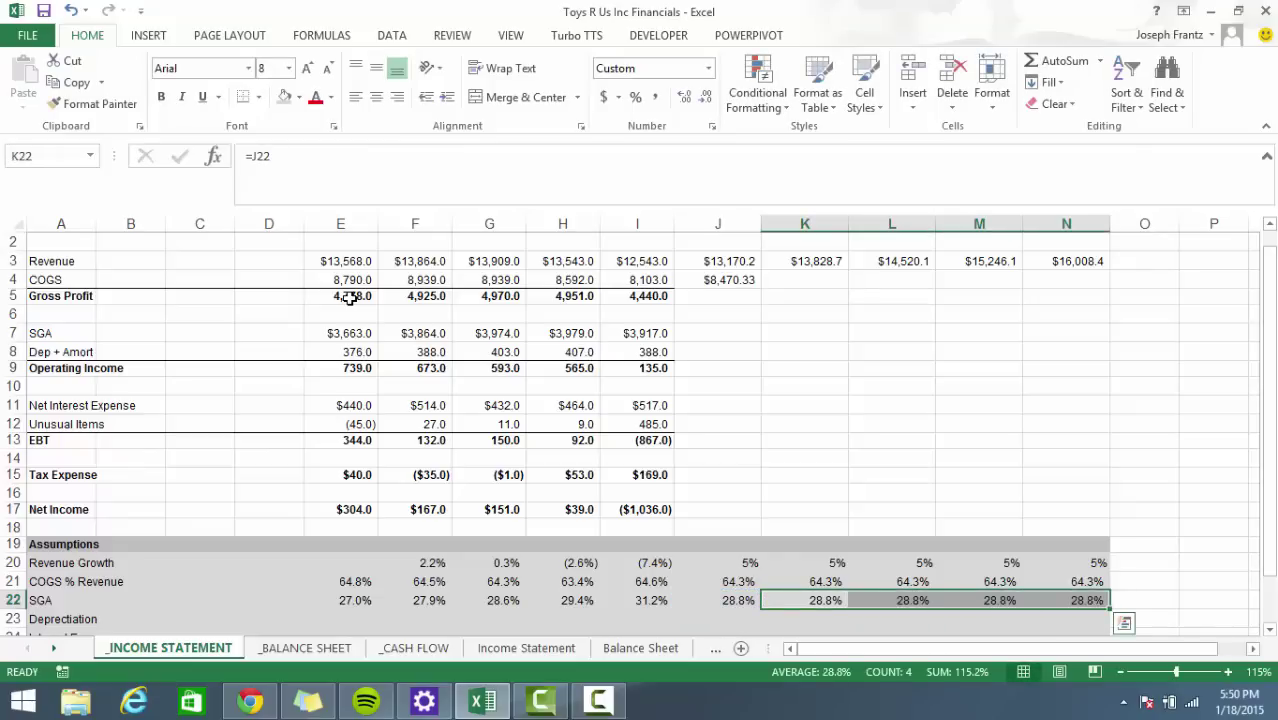
Relabel the SGA assumption in A22 as "SGA % Revenue".
key(Down)
key(Left)
key(Left)
key(Left)
key(Left)
key(Left)
key(Left)
key(Left)
key(Left)
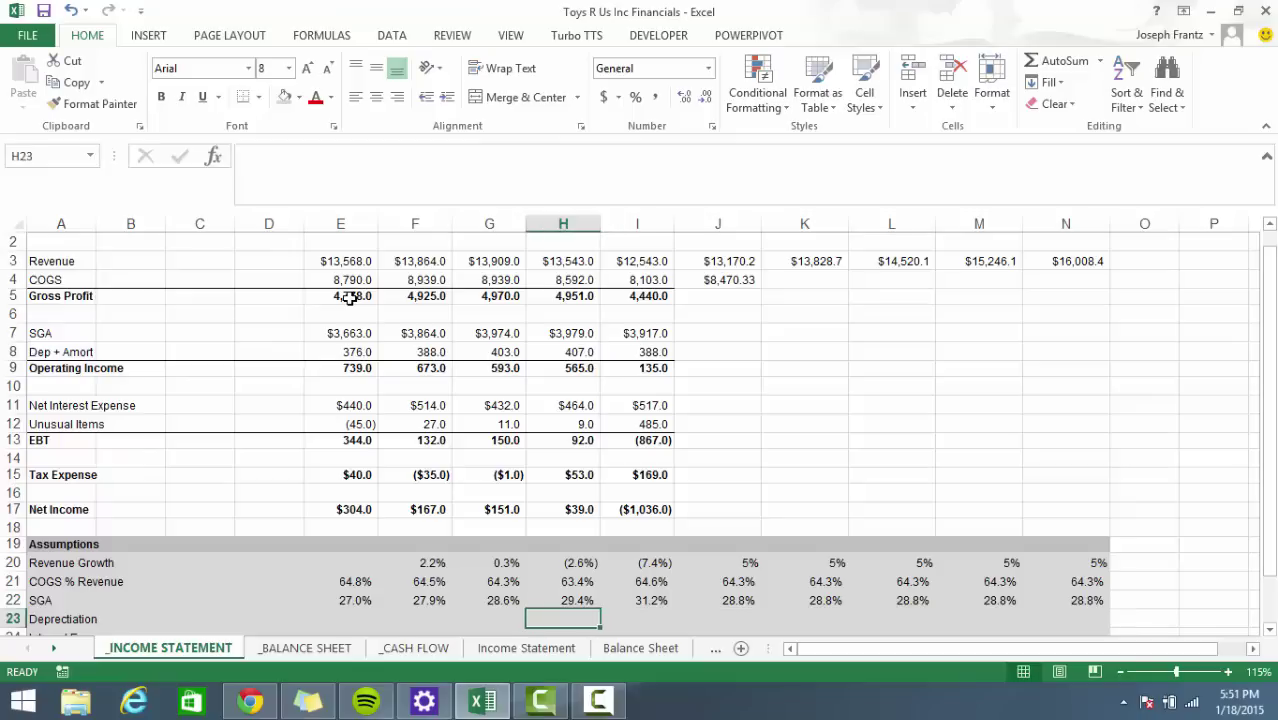
key(Left)
key(Left)
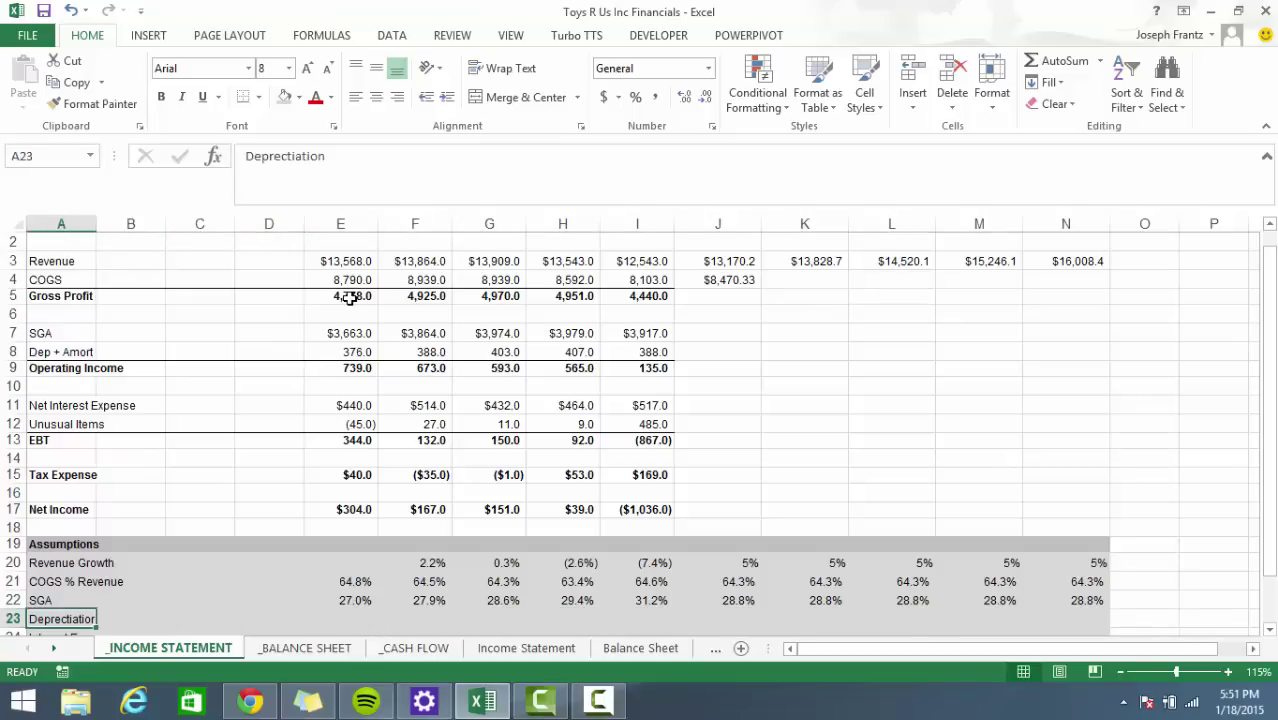
key(Up)
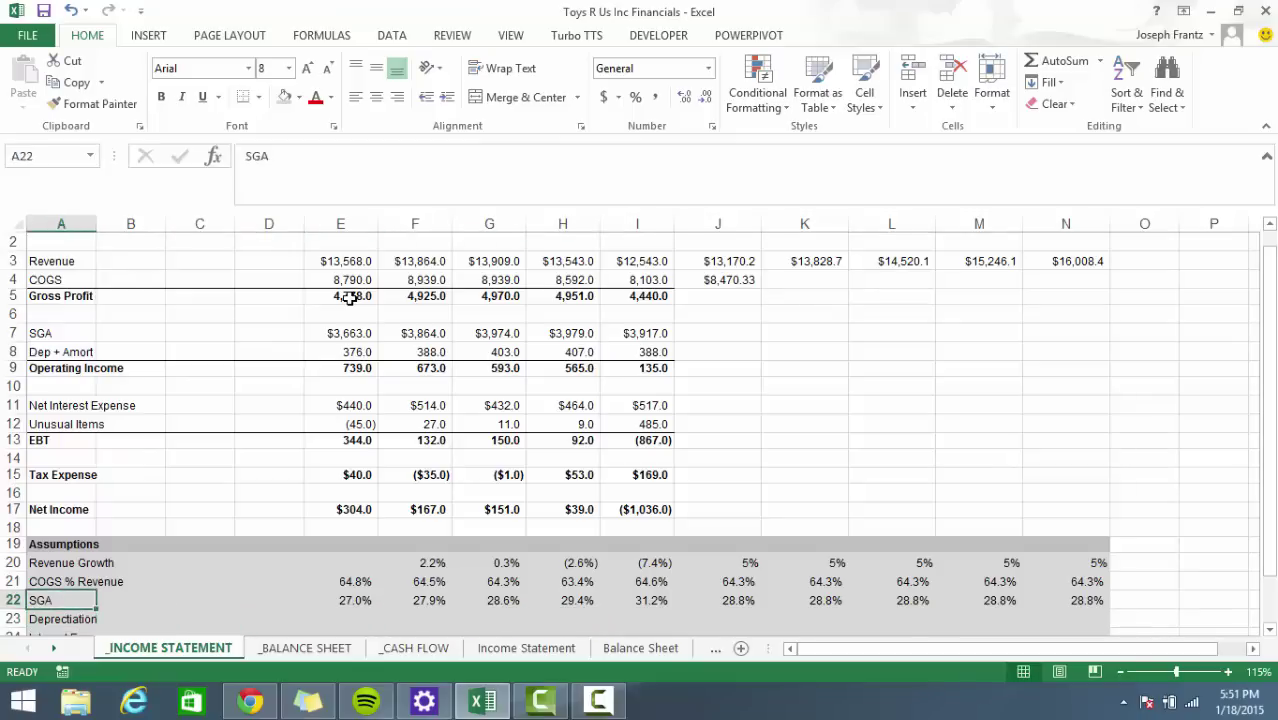
click(299, 166)
text(% Revenue)
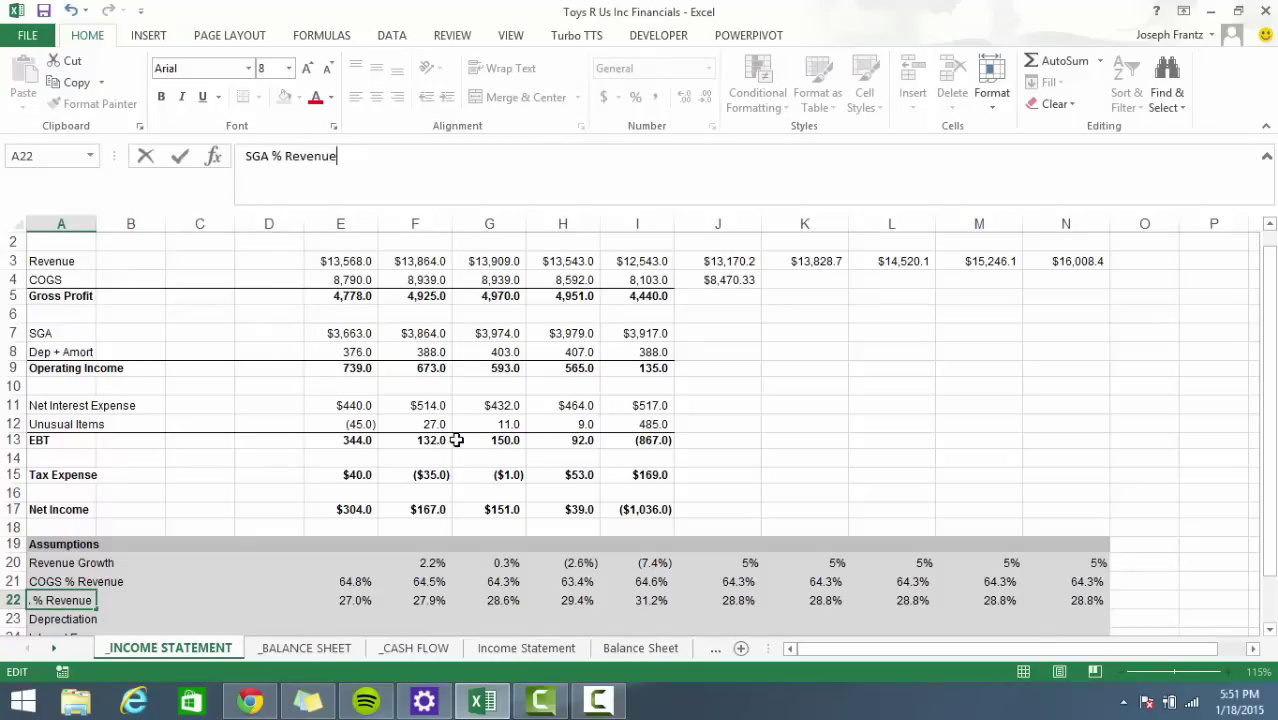
click(421, 426)
click(240, 548)
Correct the spelling of the label in A23 to "Depreciation".
scroll(240, 548, down, 2)
scroll(380, 560, up, 3)
scroll(386, 562, down, 1)
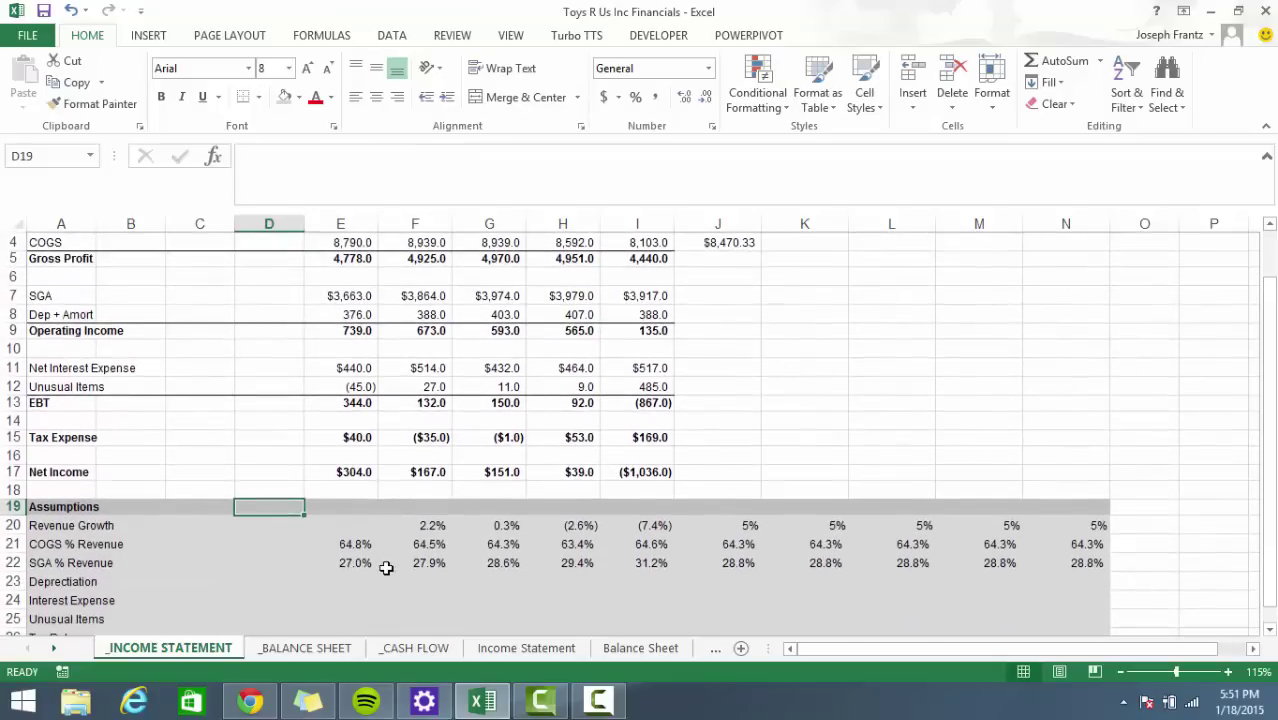
click(57, 583)
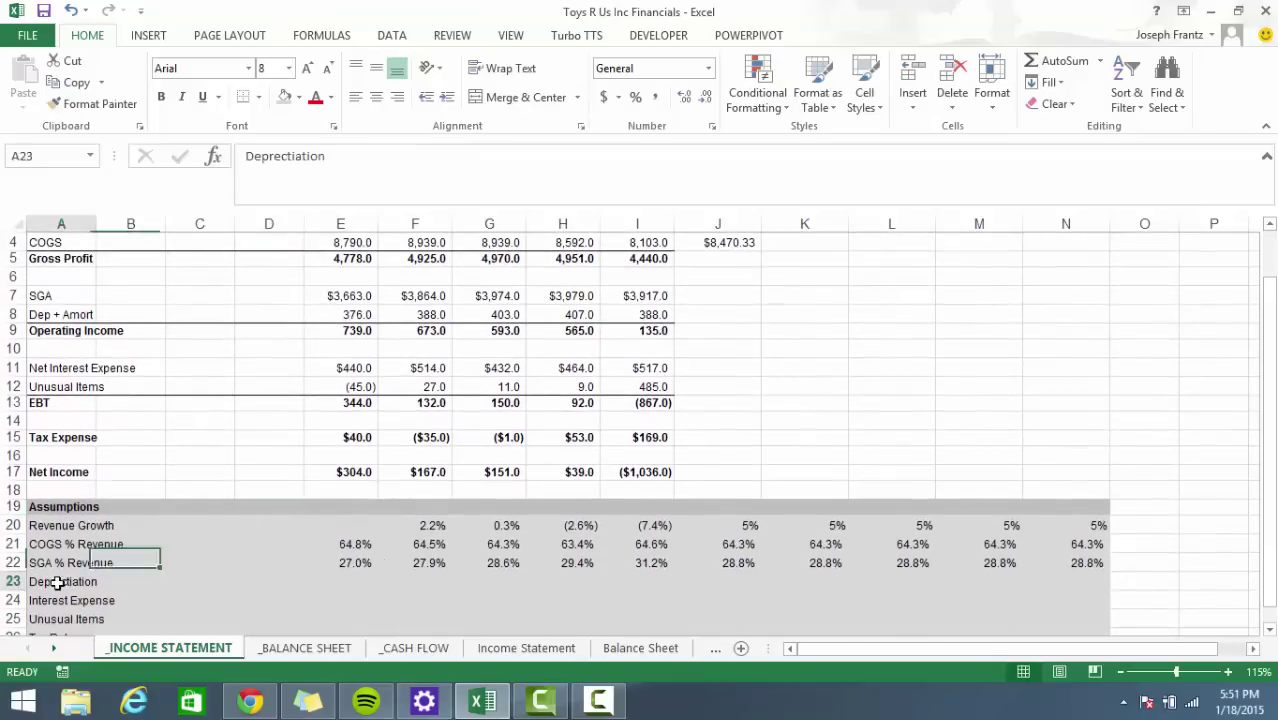
click(289, 156)
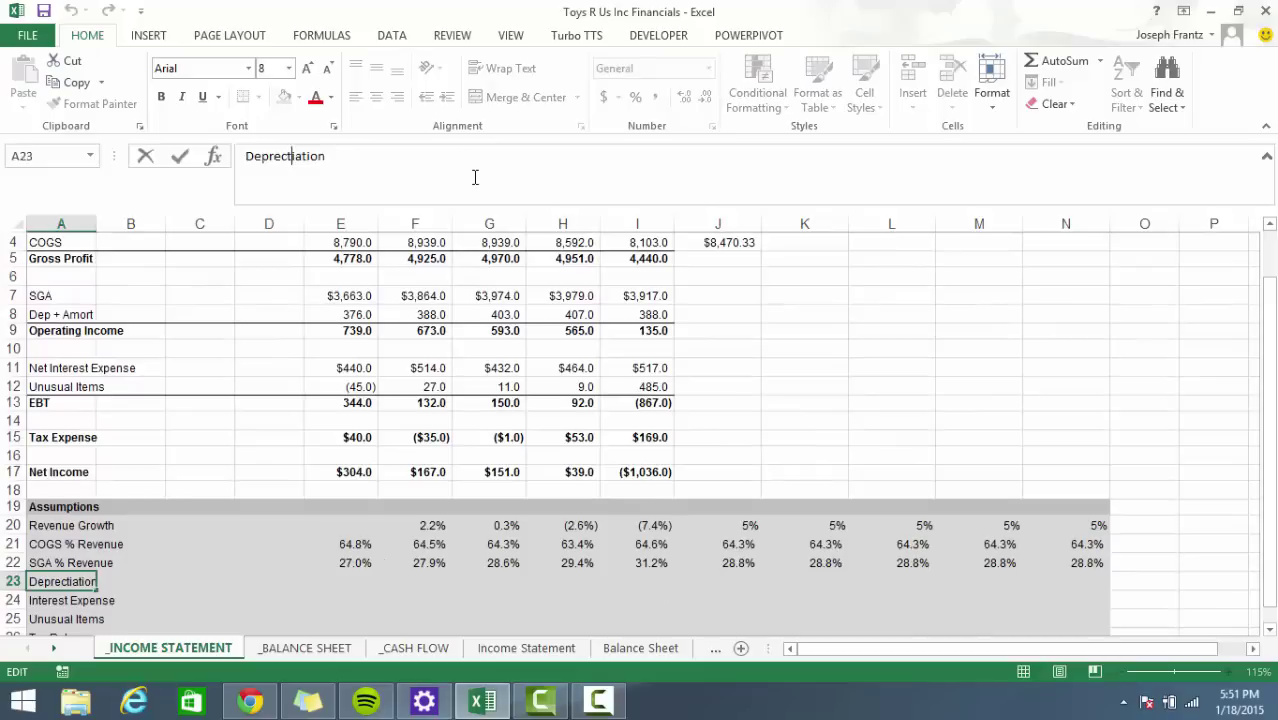
key(BackSpace)
key(ctrl+Return)
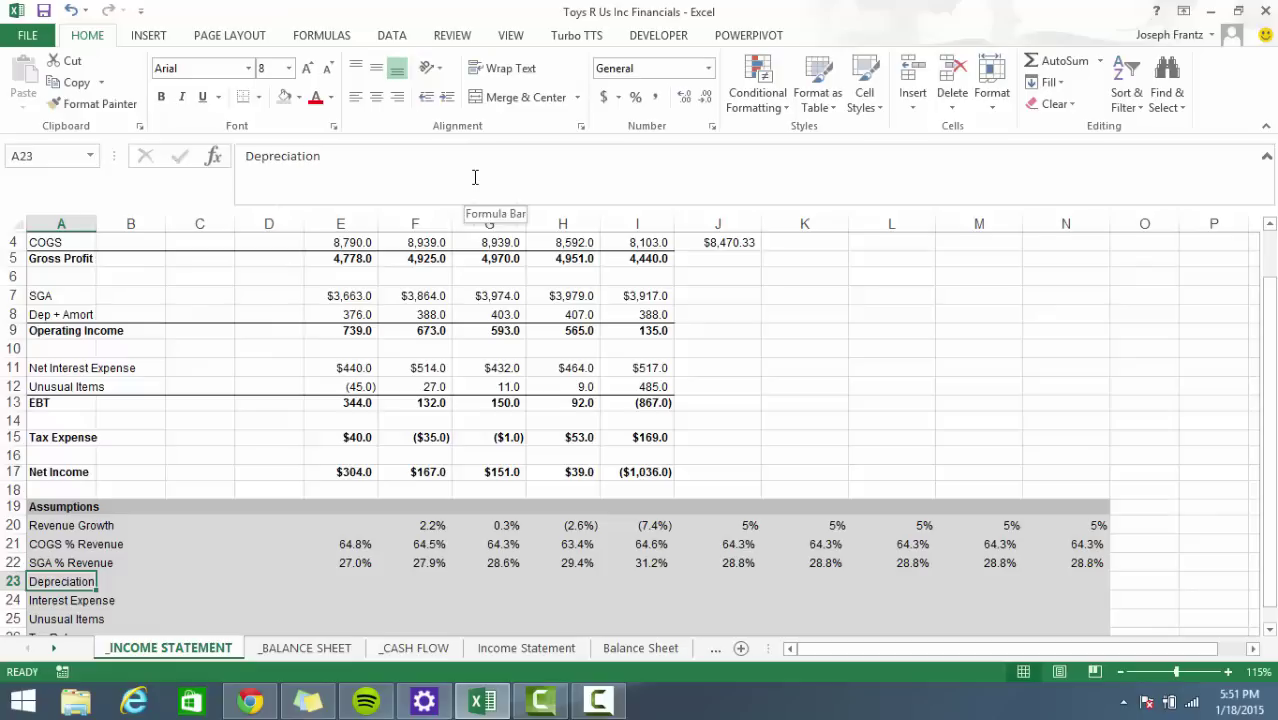
Review the 2012 revenue growth, COGS and SGA assumptions in column G and return to the 2010 depreciation cell E23.
key(Right)
key(Right)
key(Right)
key(Right)
key(Right)
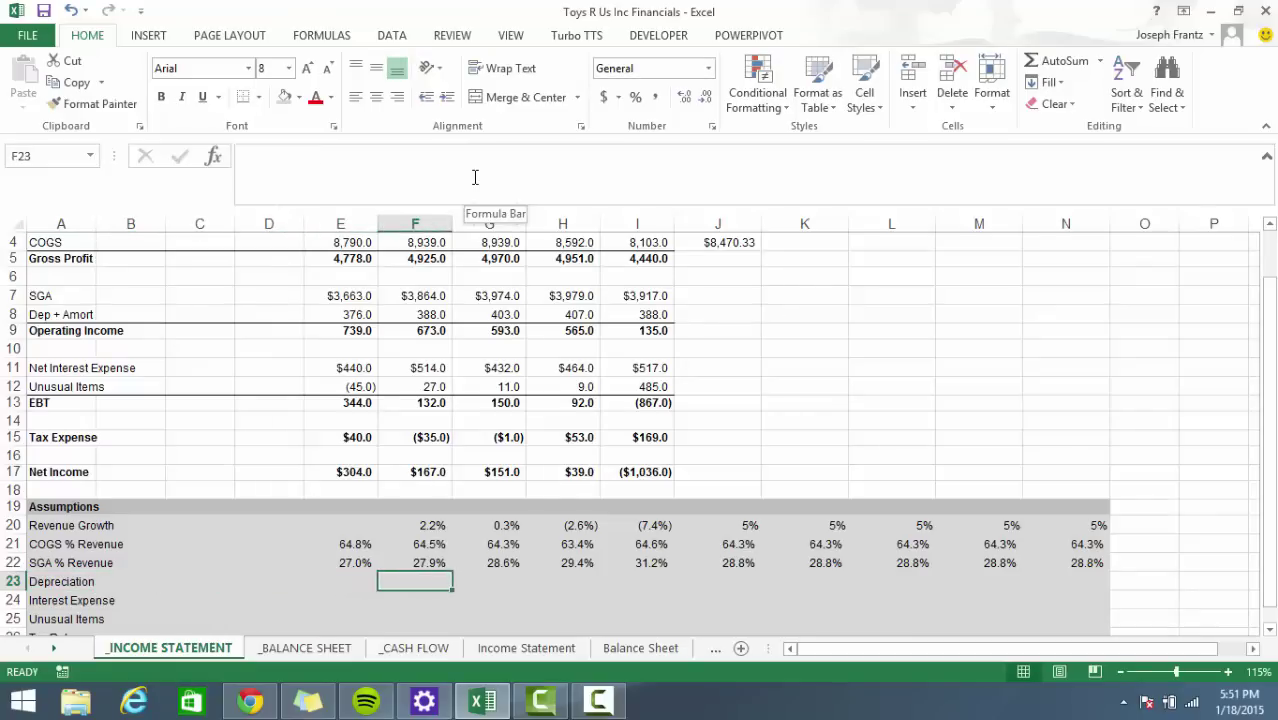
key(Right)
key(Up)
key(Up)
key(Up)
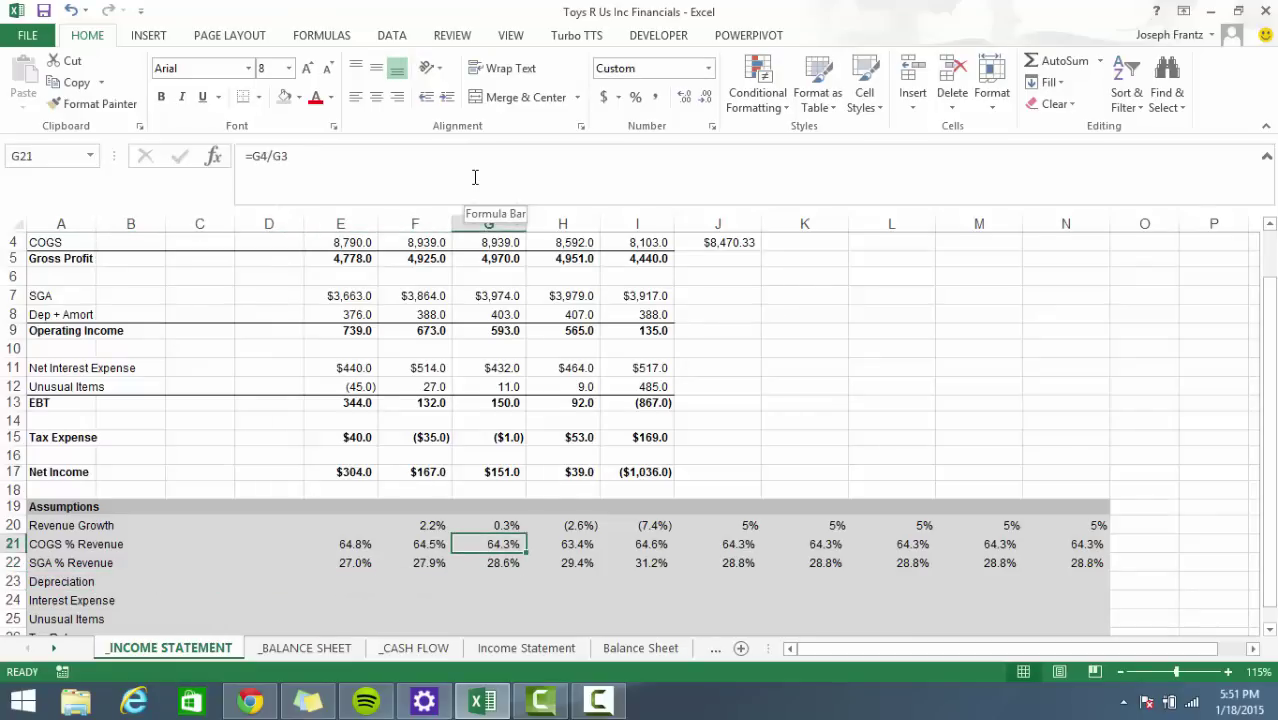
key(Up)
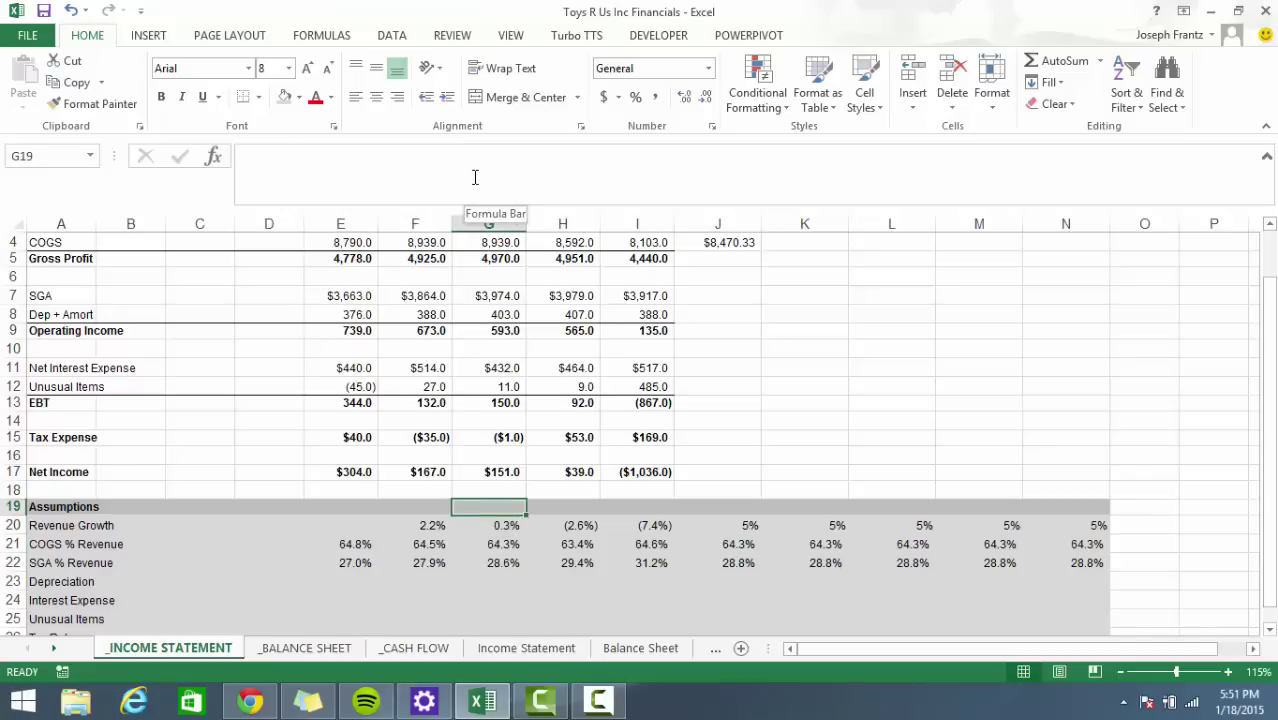
key(Down)
key(Down)
key(Down)
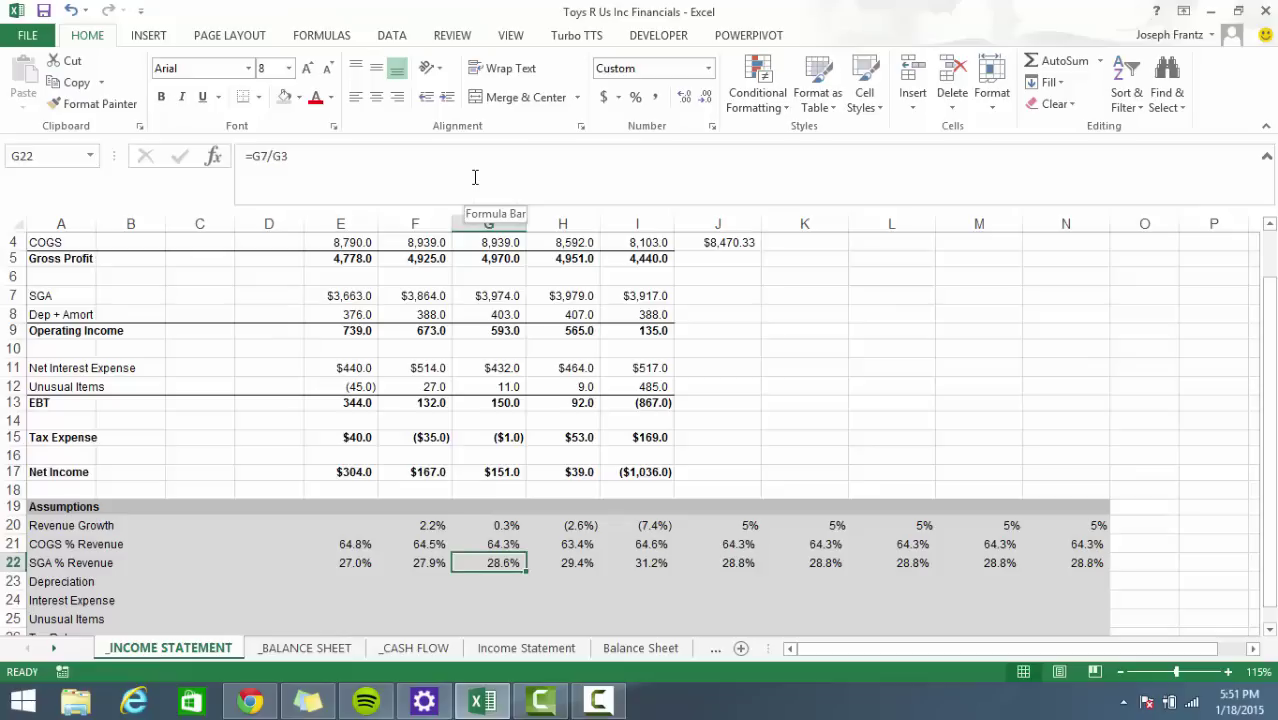
key(Left)
key(Down)
key(Left)
key(Left)
key(Right)
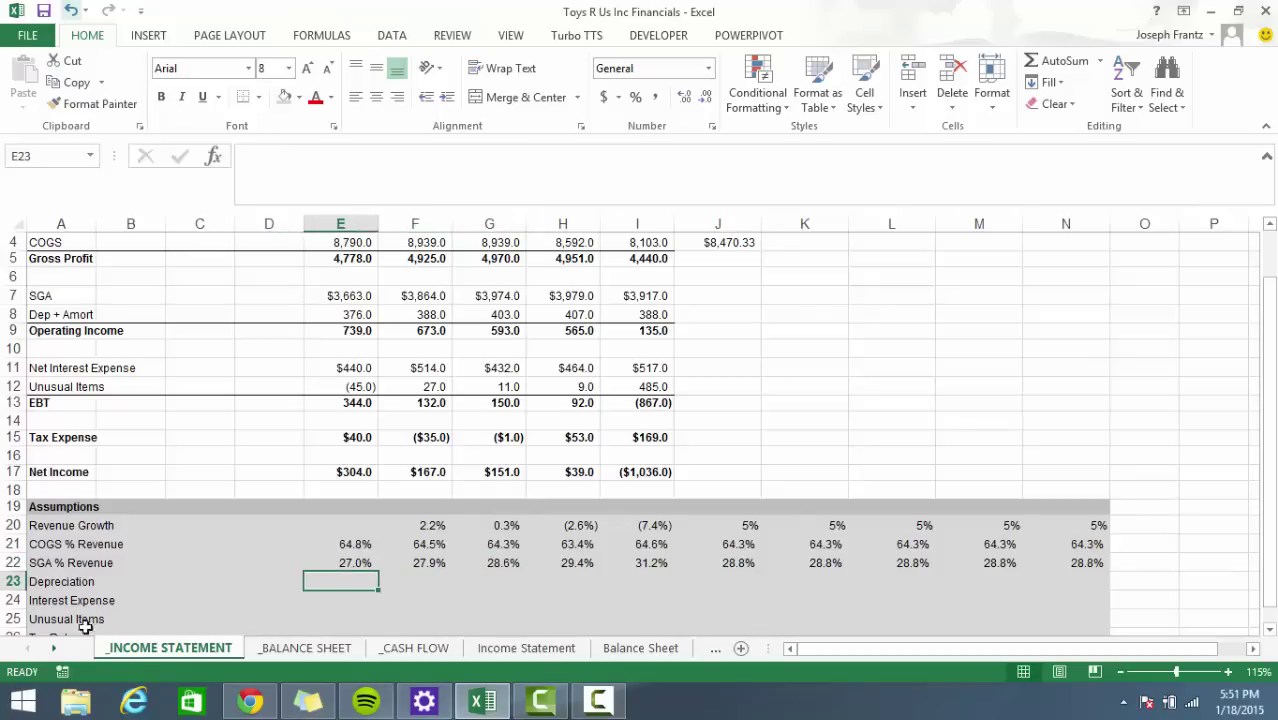
Check the 2010 Net PPE formula on the _BALANCE SHEET sheet and return to the _INCOME STATEMENT sheet.
click(340, 648)
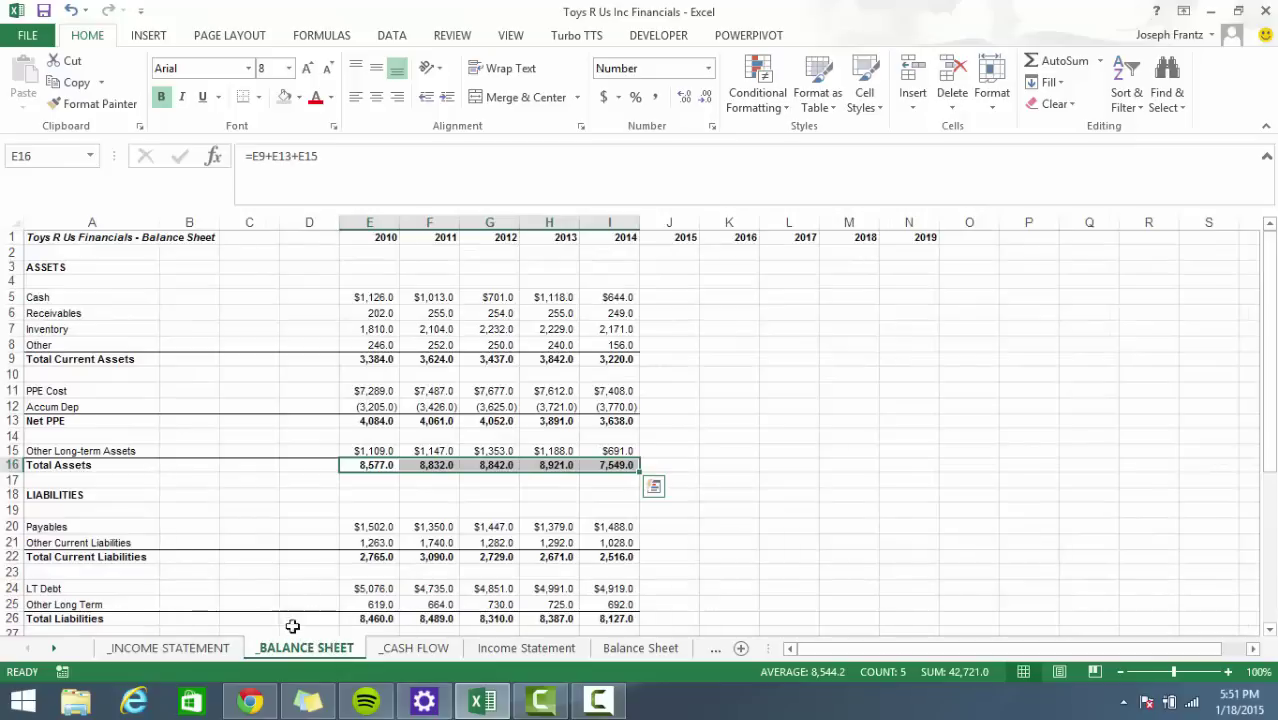
click(380, 421)
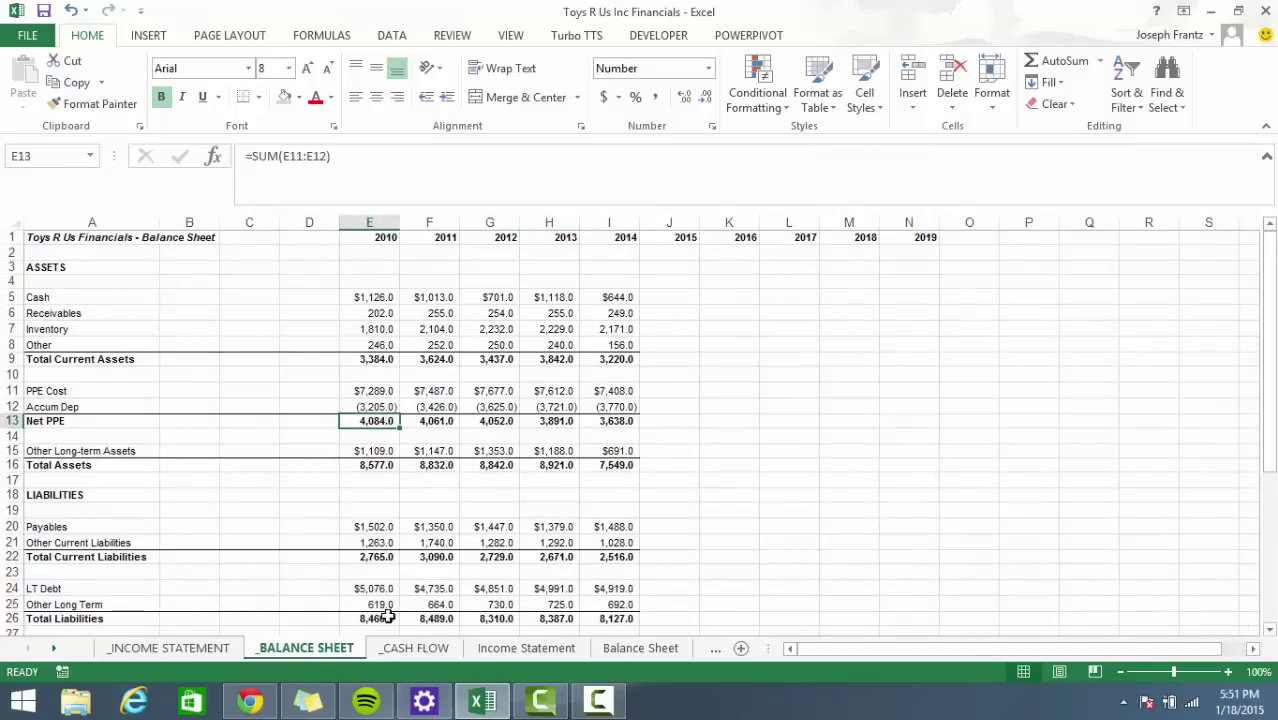
click(175, 655)
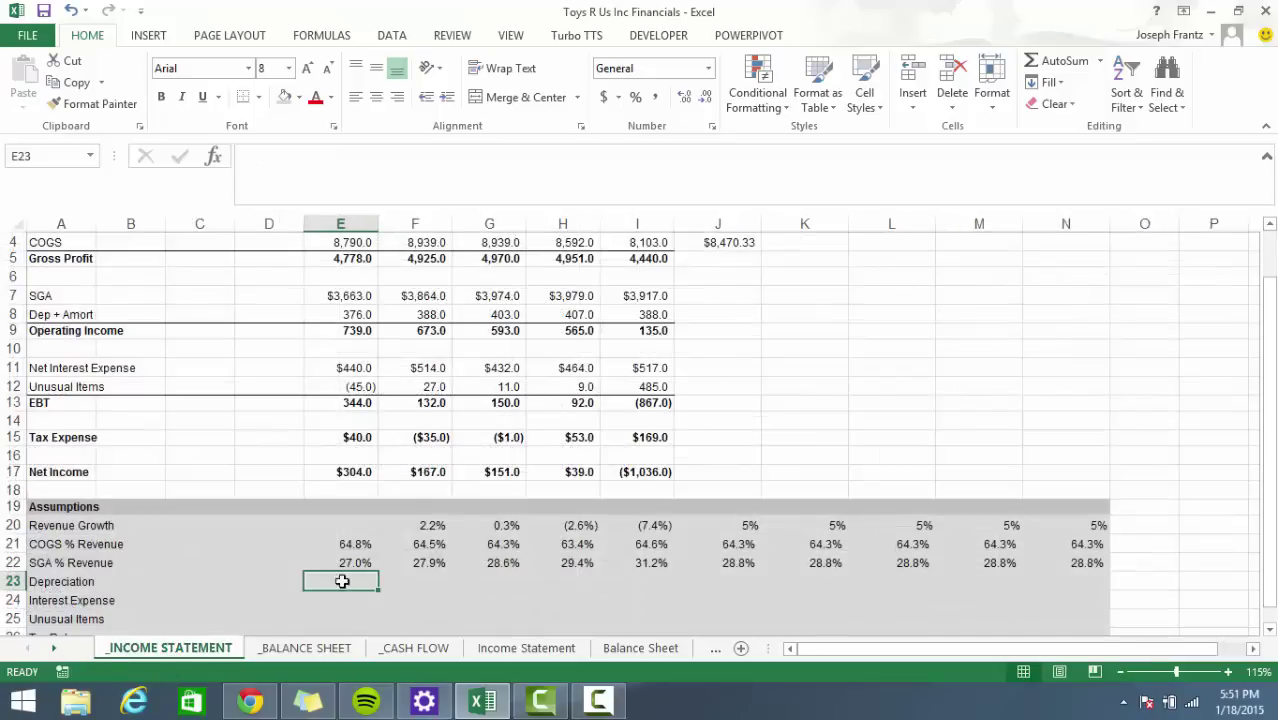
Try to calculate the 2010 depreciation rate in E23 as Dep + Amort E8 divided by Net PPE E13 on the _BALANCE SHEET sheet.
scroll(430, 578, up, 1)
text(=)
scroll(416, 366, up, 1)
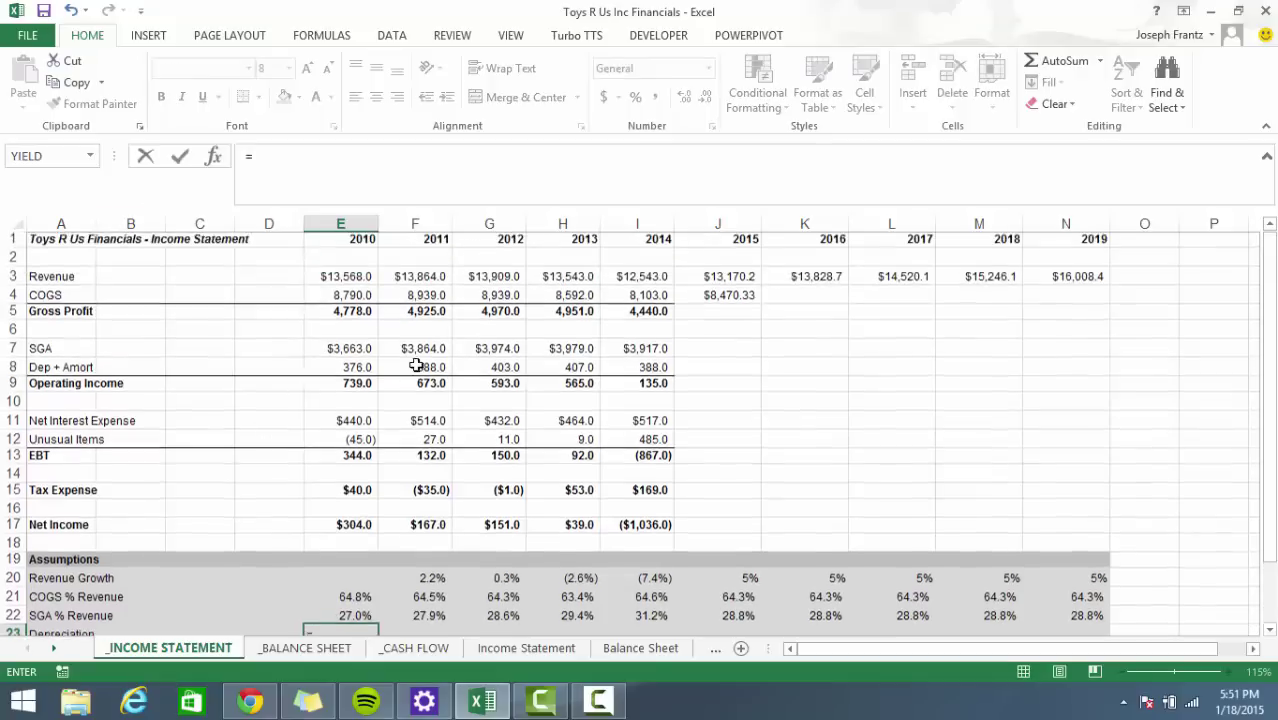
click(340, 367)
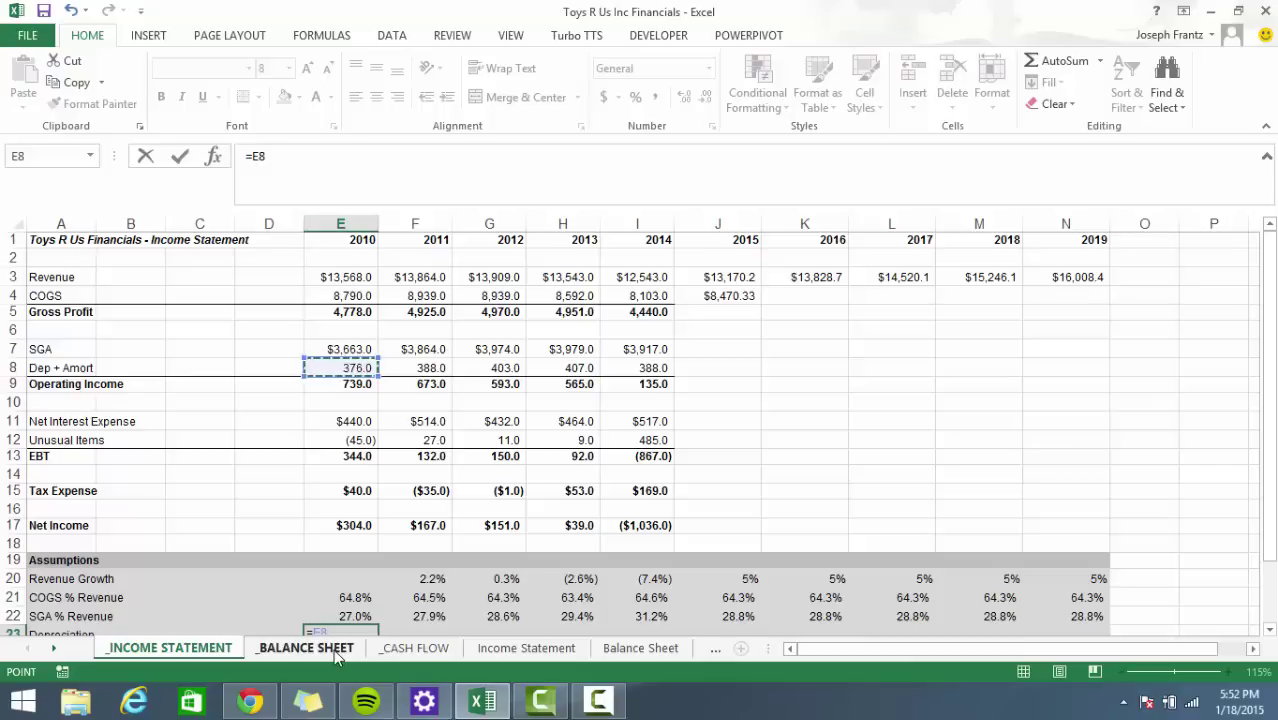
text(/)
click(342, 649)
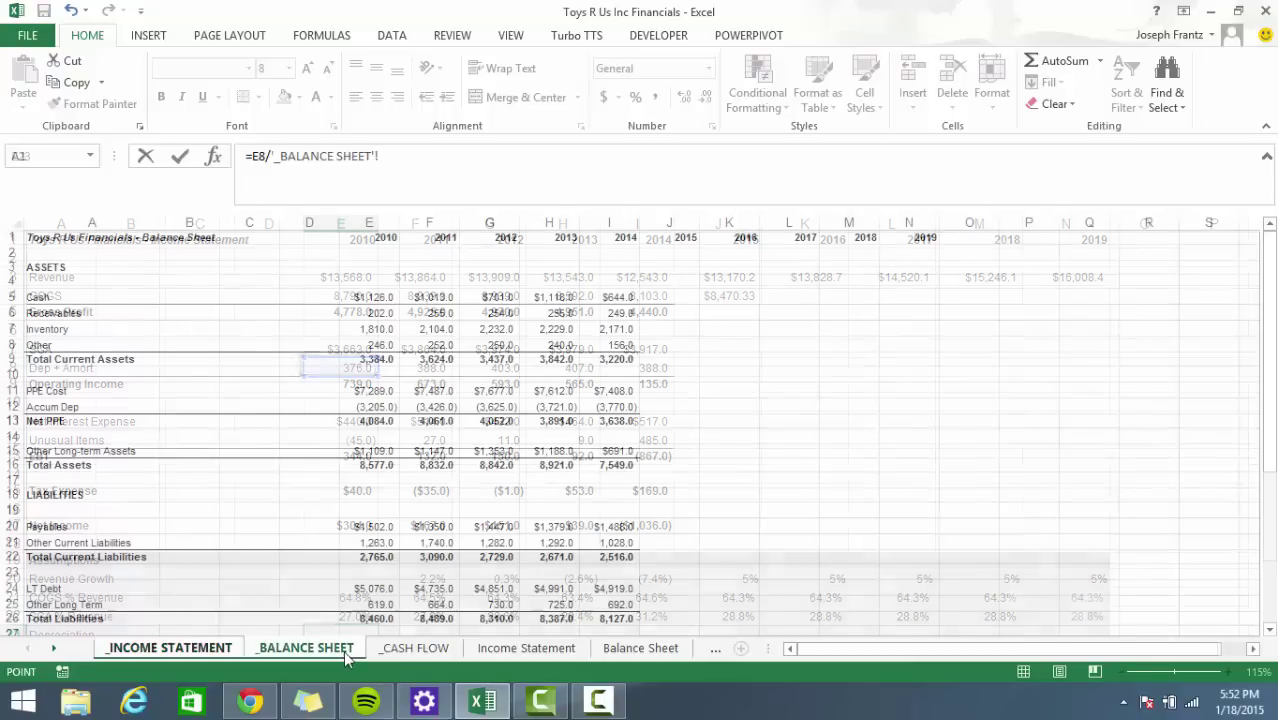
click(383, 421)
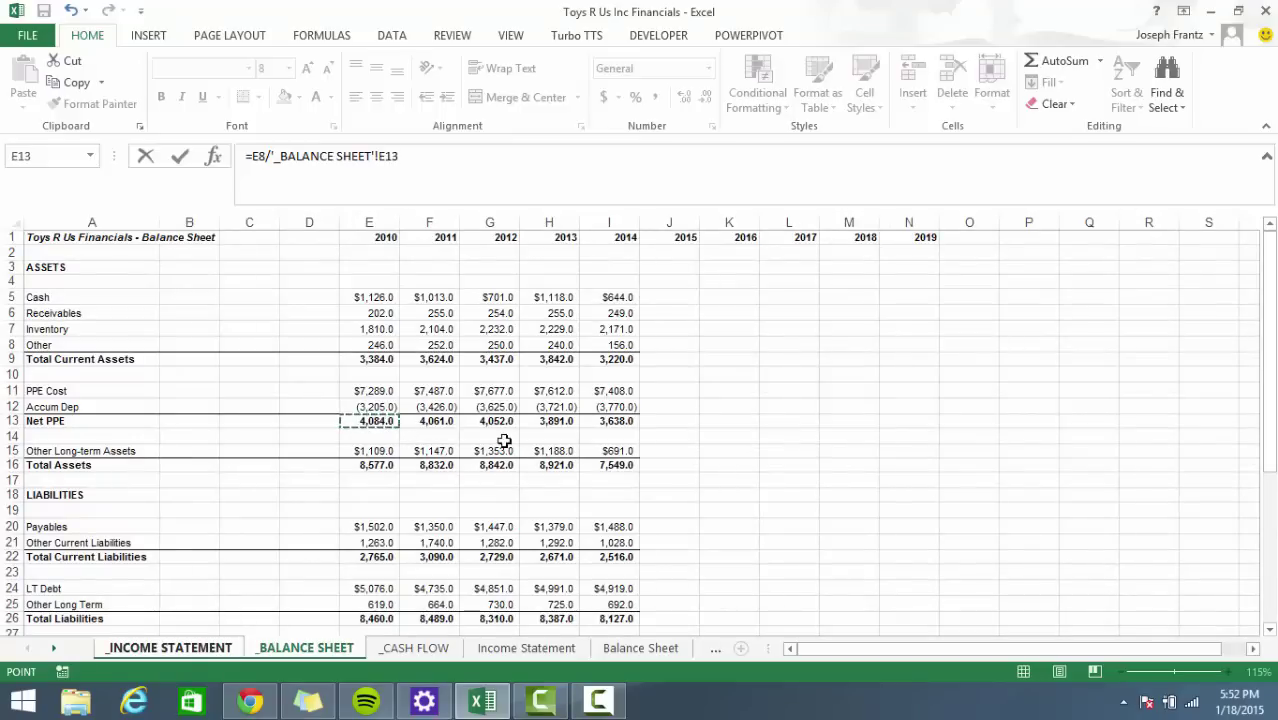
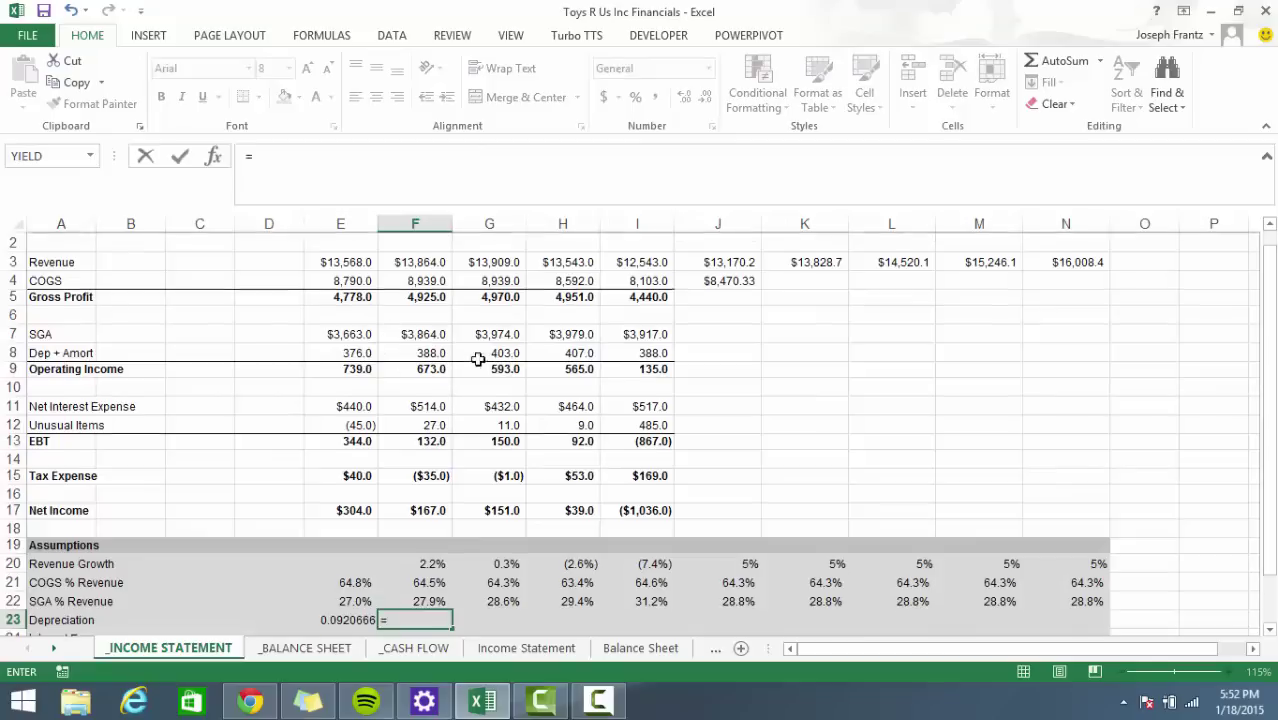
Calculate the 2011 depreciation rate in F23 as Dep + Amort F8 divided by the 2010 Net PPE in E13 on the _BALANCE SHEET sheet.
scroll(461, 370, up, 1)
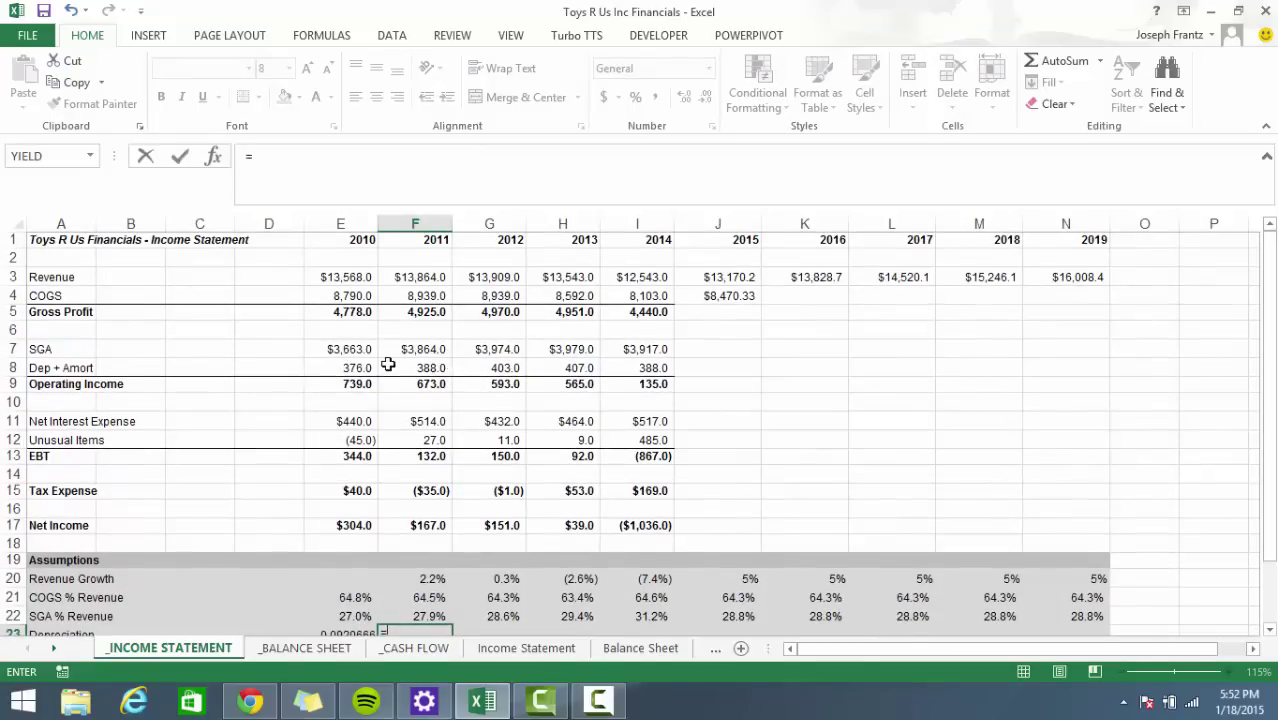
click(415, 368)
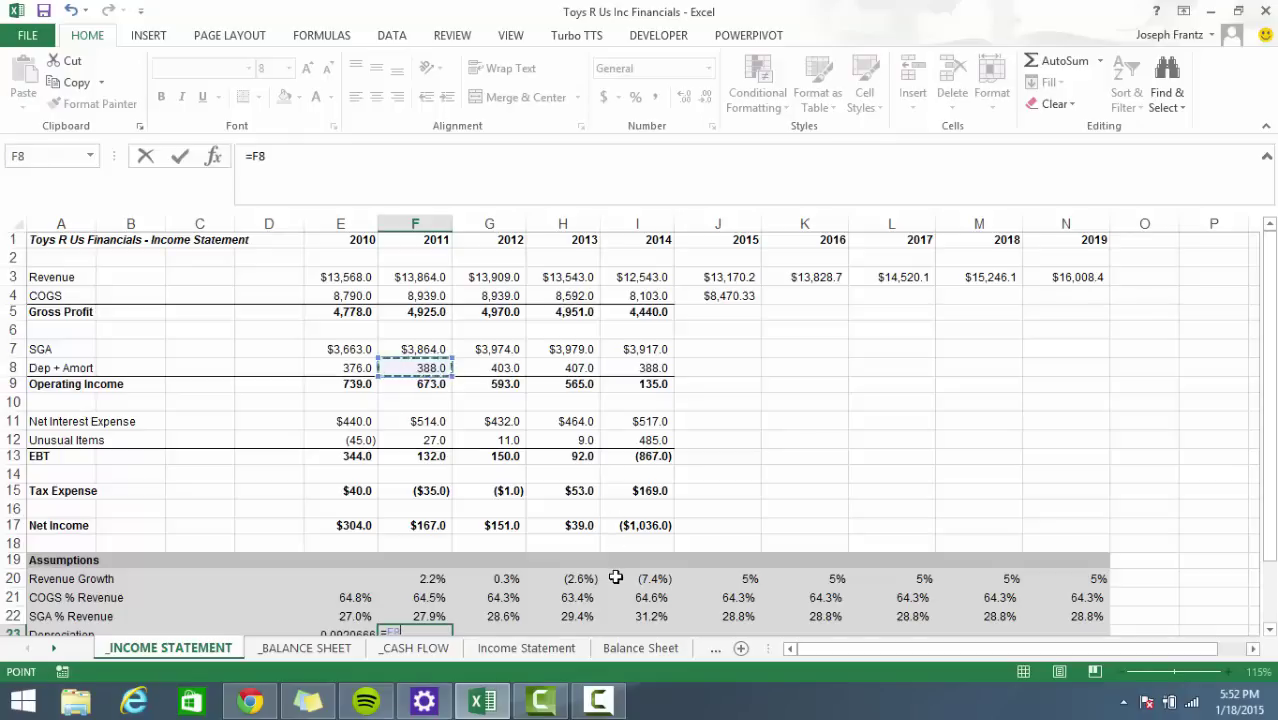
text(/)
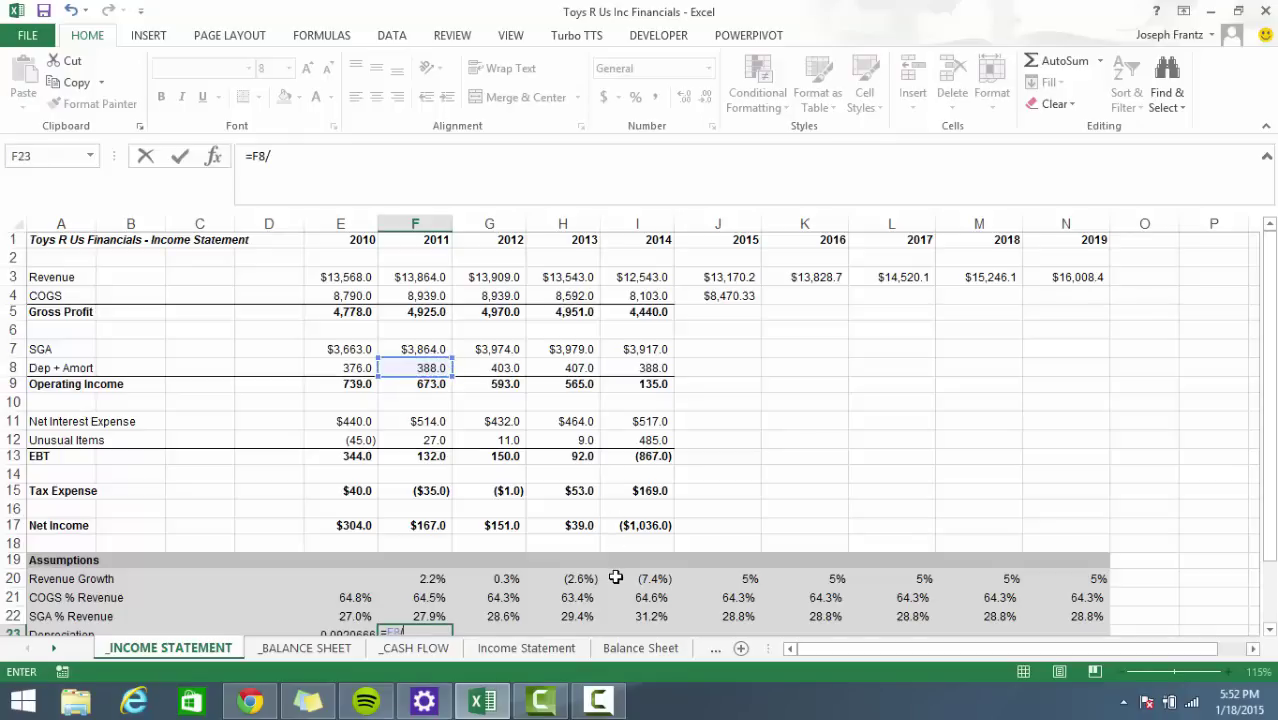
click(330, 648)
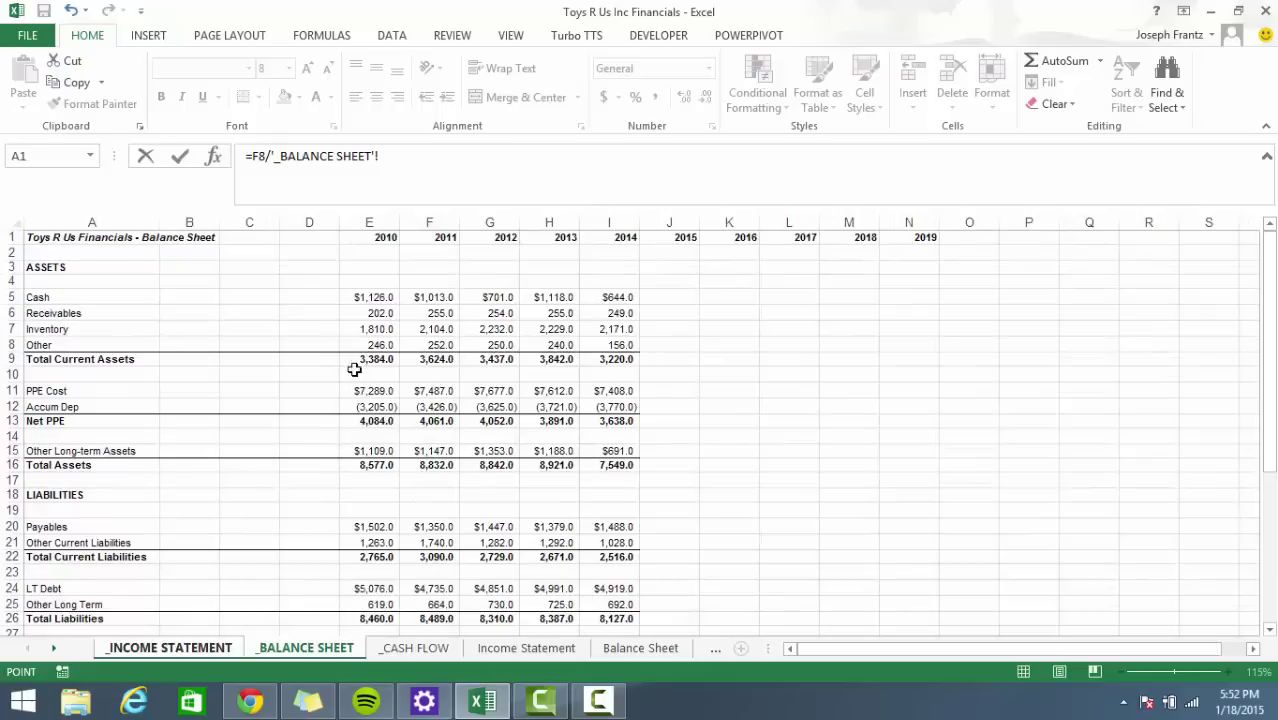
click(389, 423)
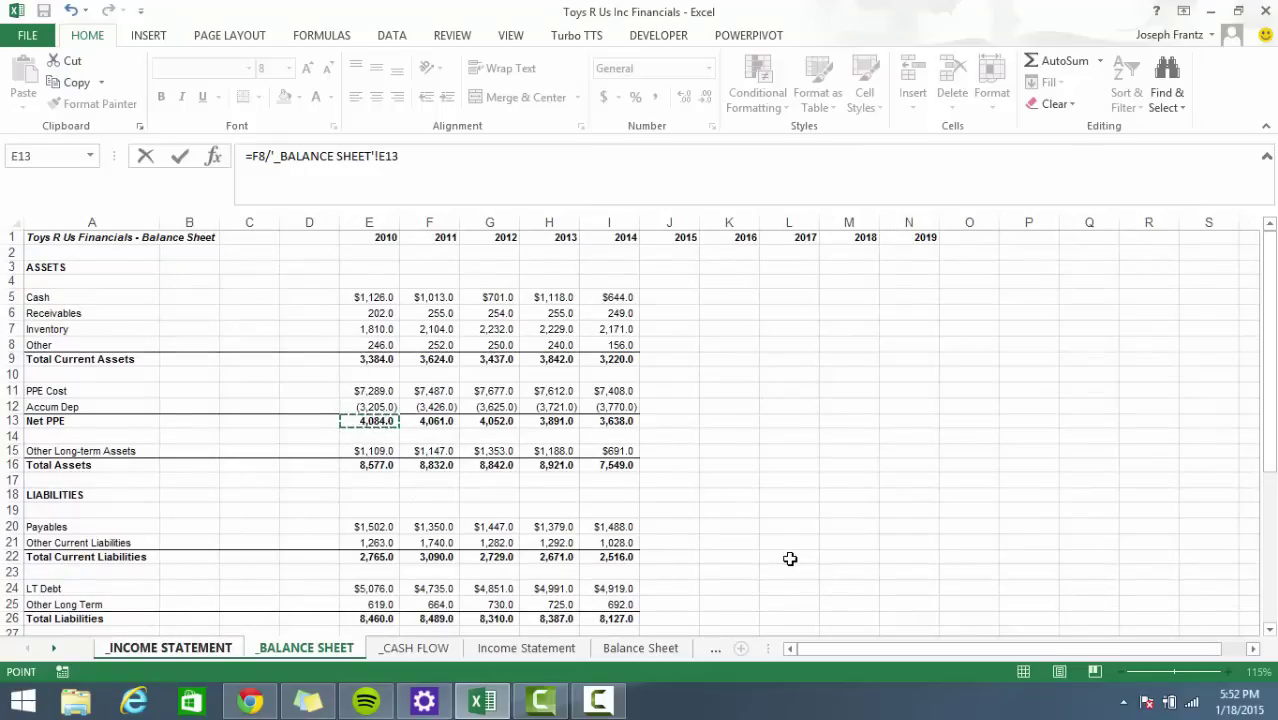
key(Return)
Copy the F23 depreciation formula across to I23 and format the range as percentages with one decimal.
click(362, 619)
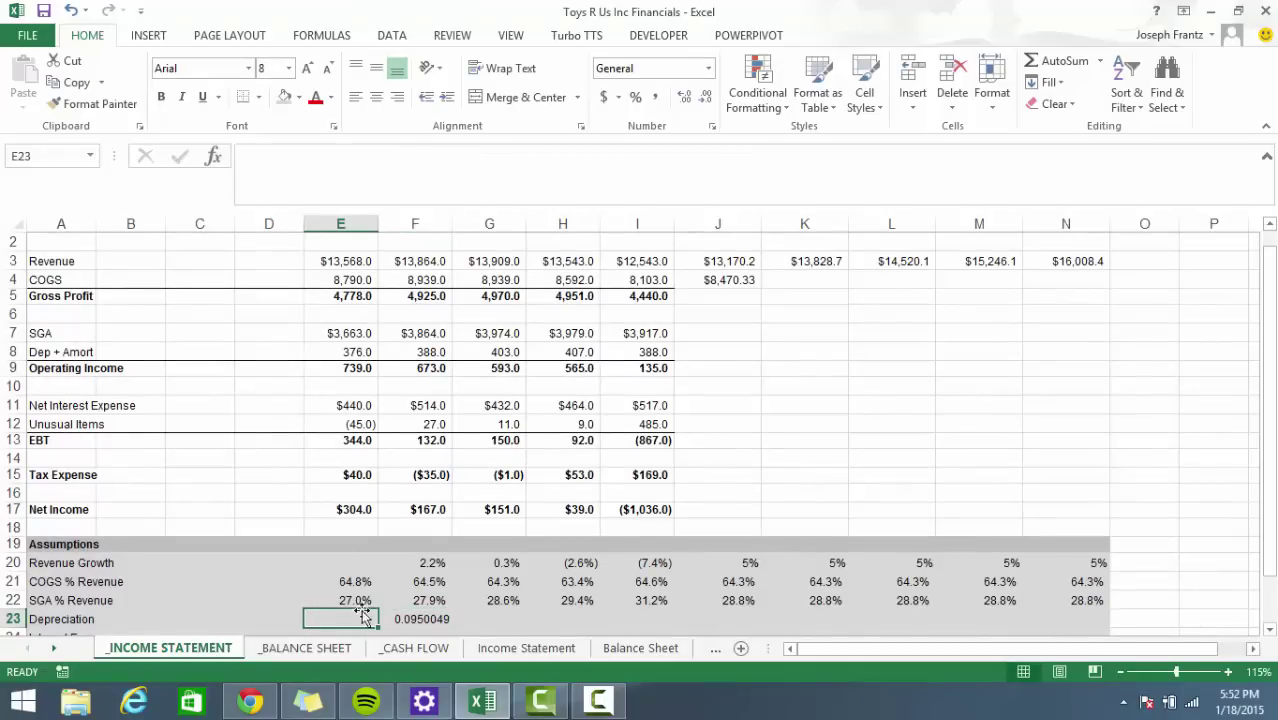
click(398, 614)
key(shift+Right)
key(shift+Right)
key(shift+Right)
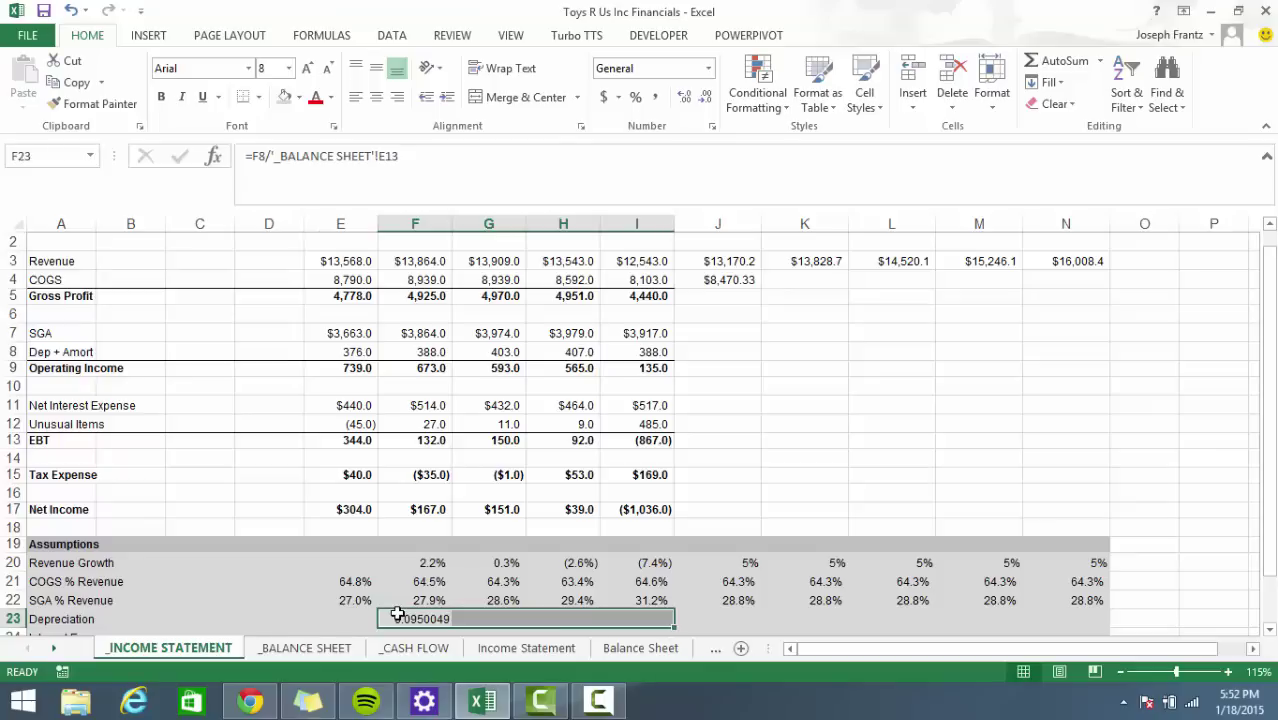
key(ctrl+r)
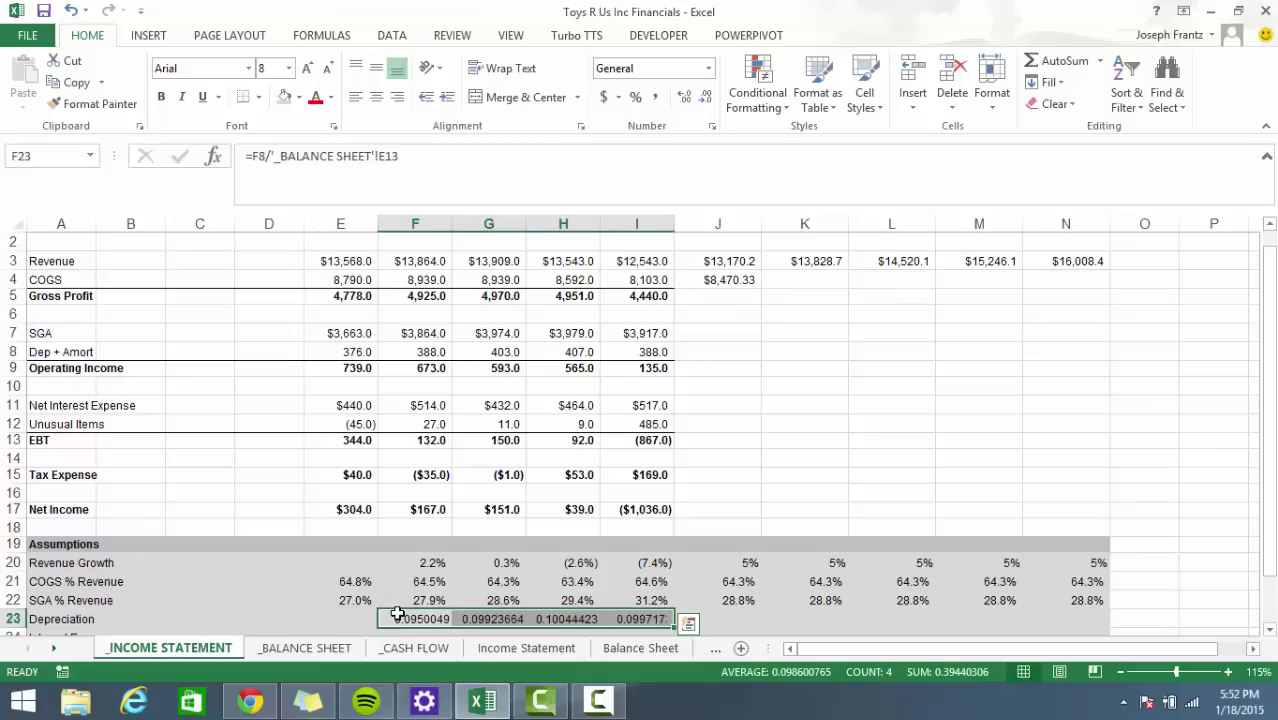
key(F4)
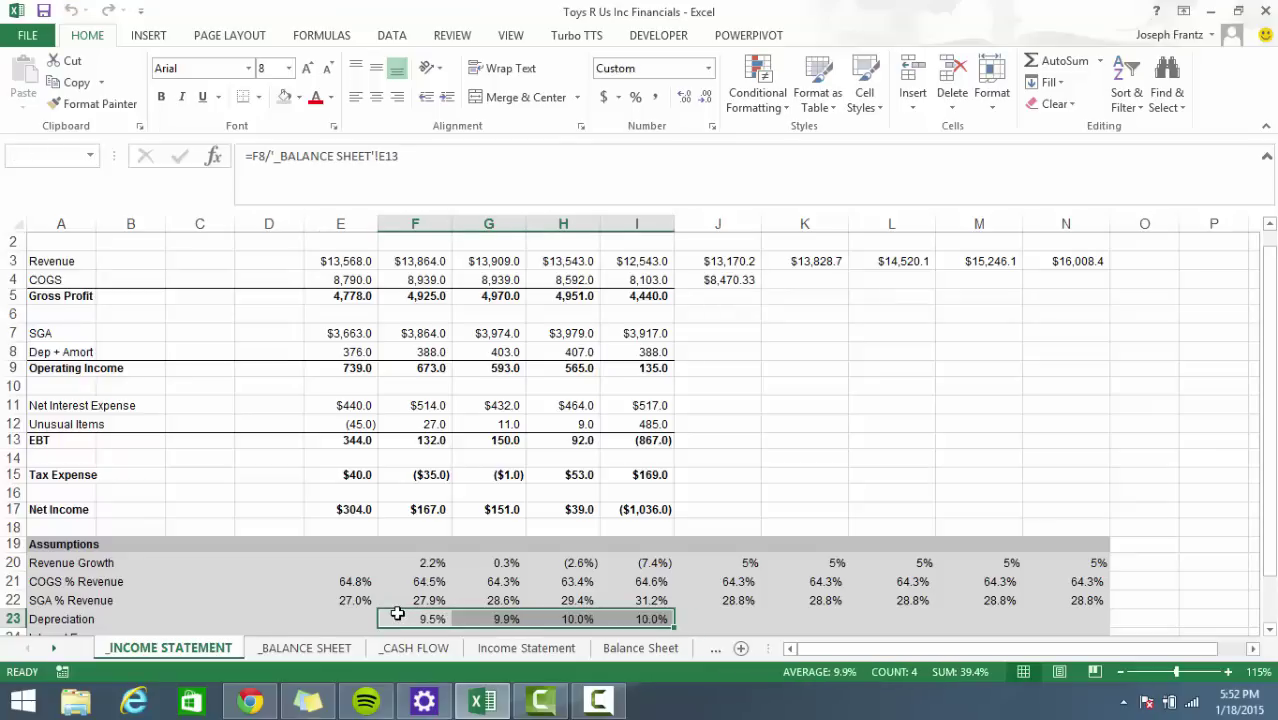
Review the historical depreciation rate formulas in F23:I23 and move to the 2015 cell J23.
key(Down)
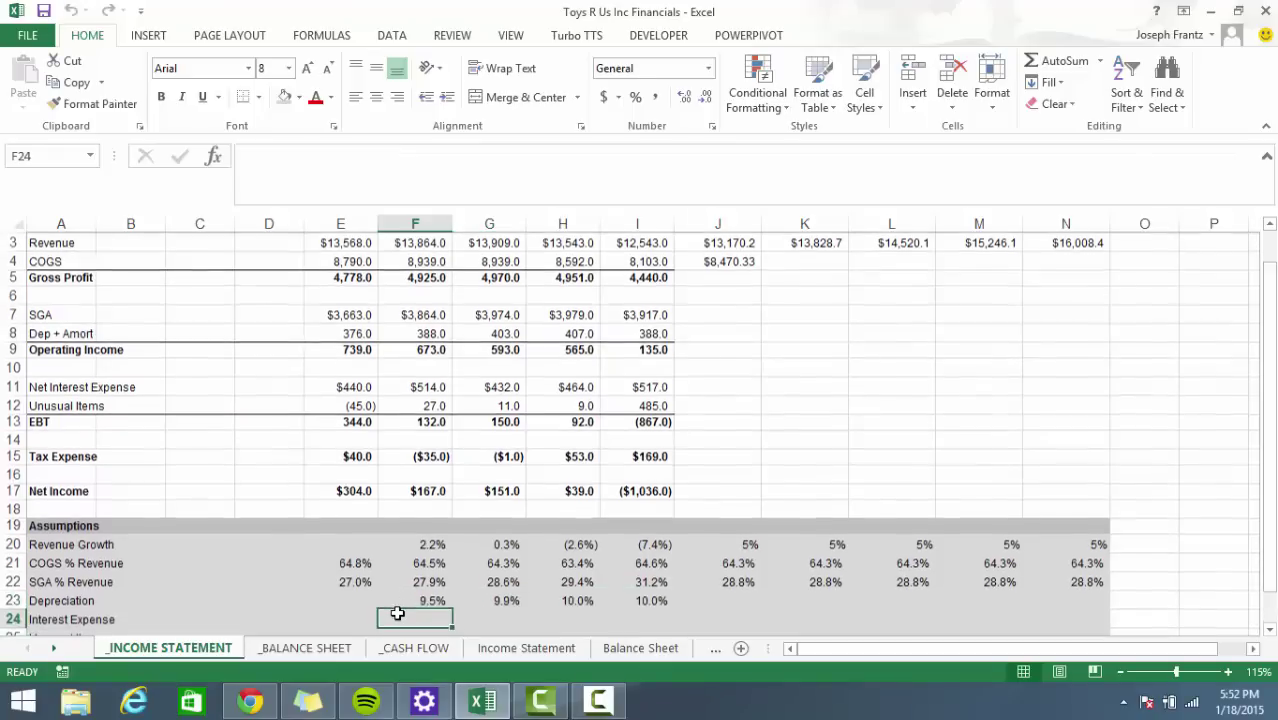
key(Up)
key(Right)
key(Right)
key(Right)
key(Right)
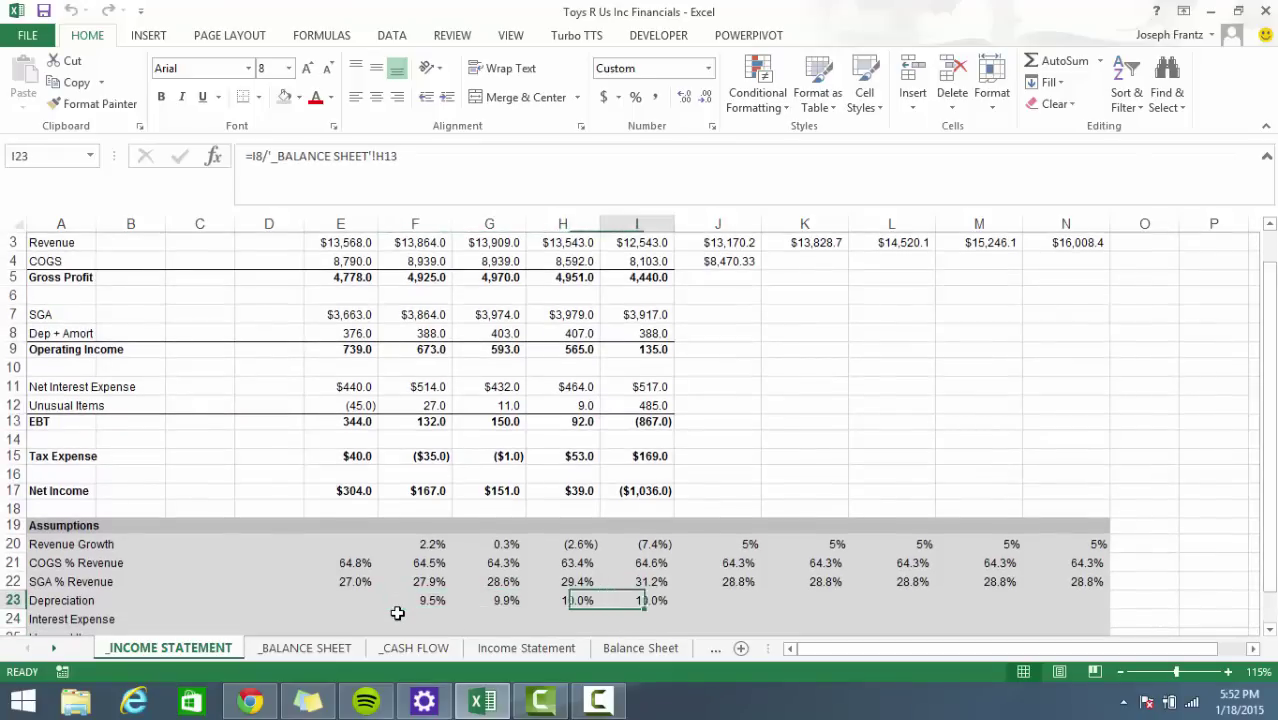
key(Left)
key(Left)
key(Left)
key(Left)
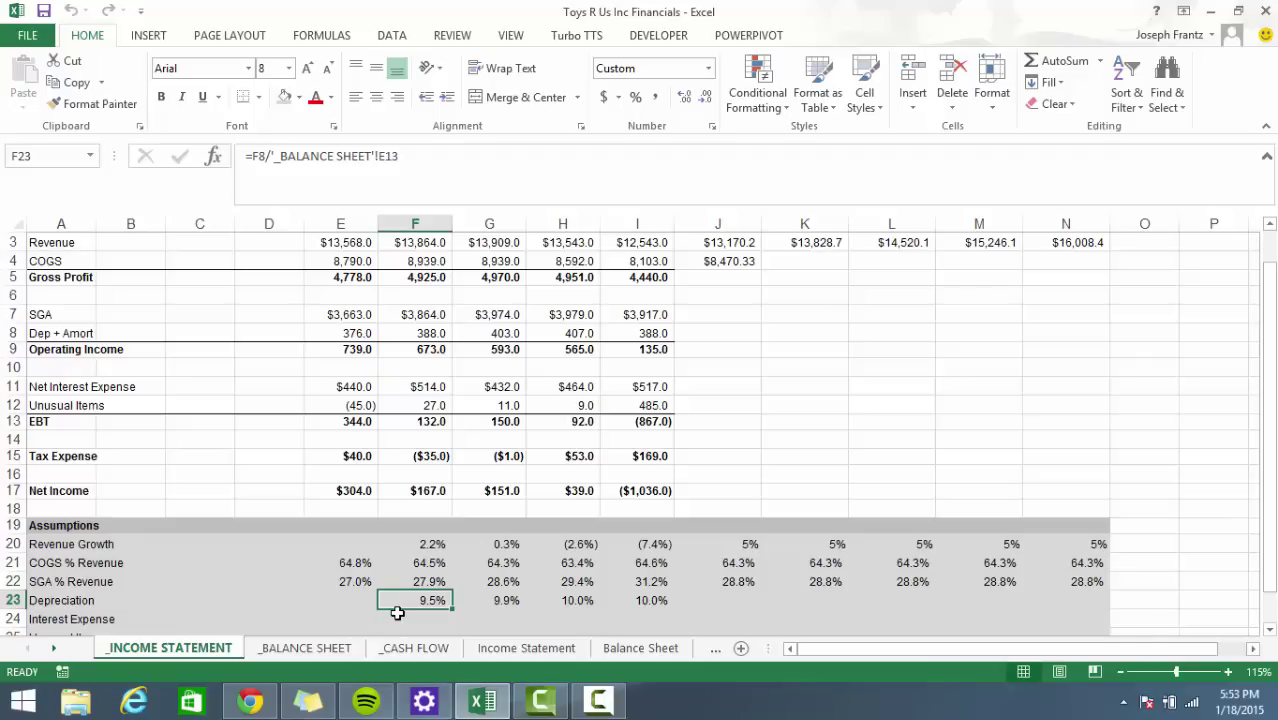
key(Right)
key(Right)
key(Right)
key(Left)
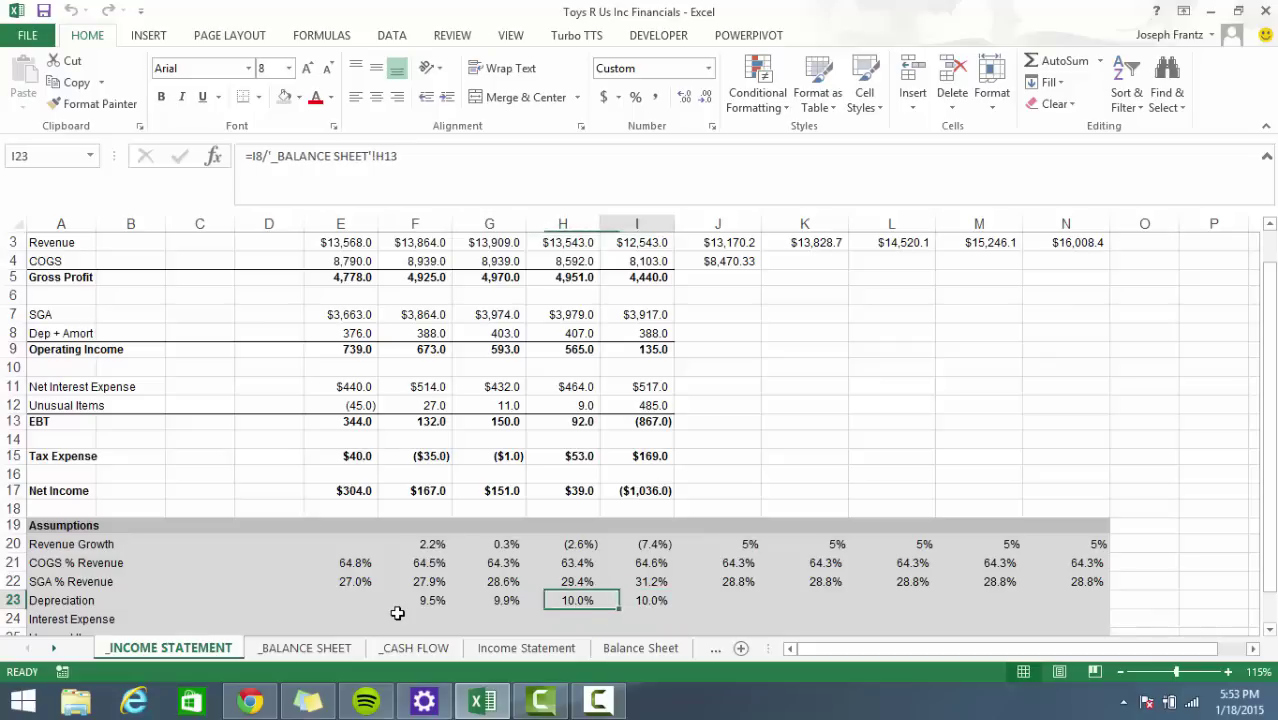
key(Right)
key(Right)
text(=)
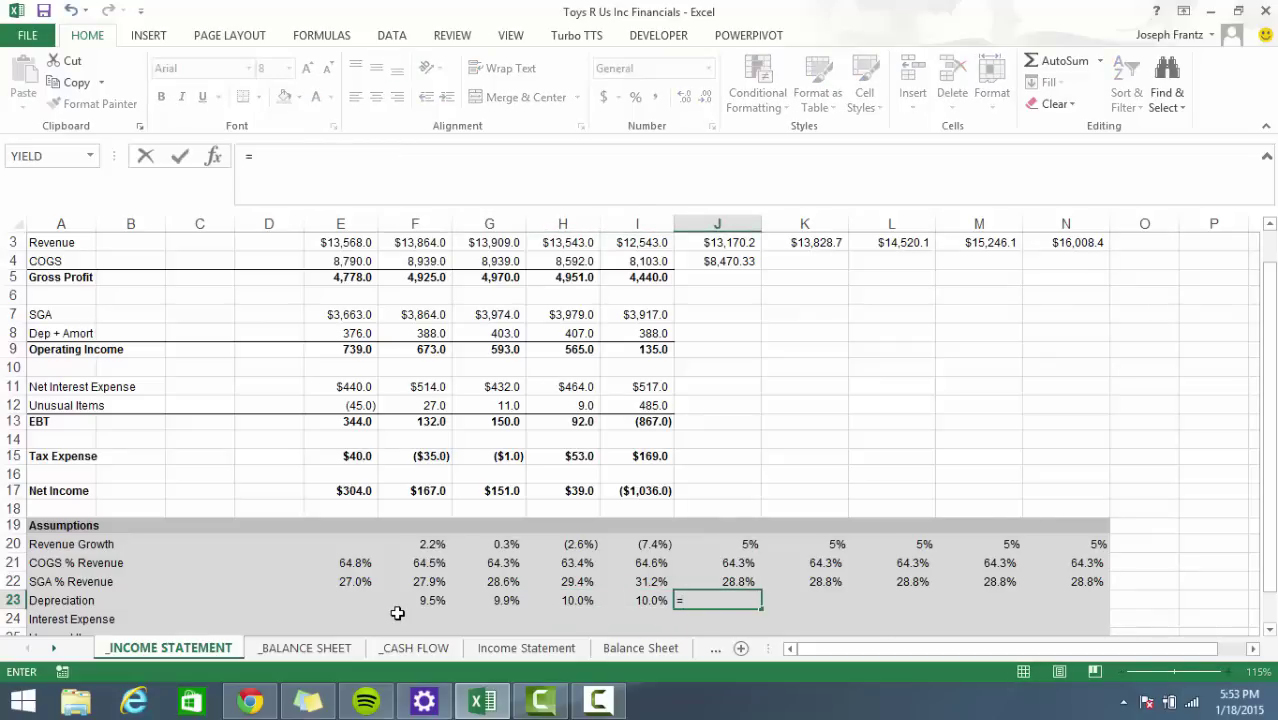
text(average)
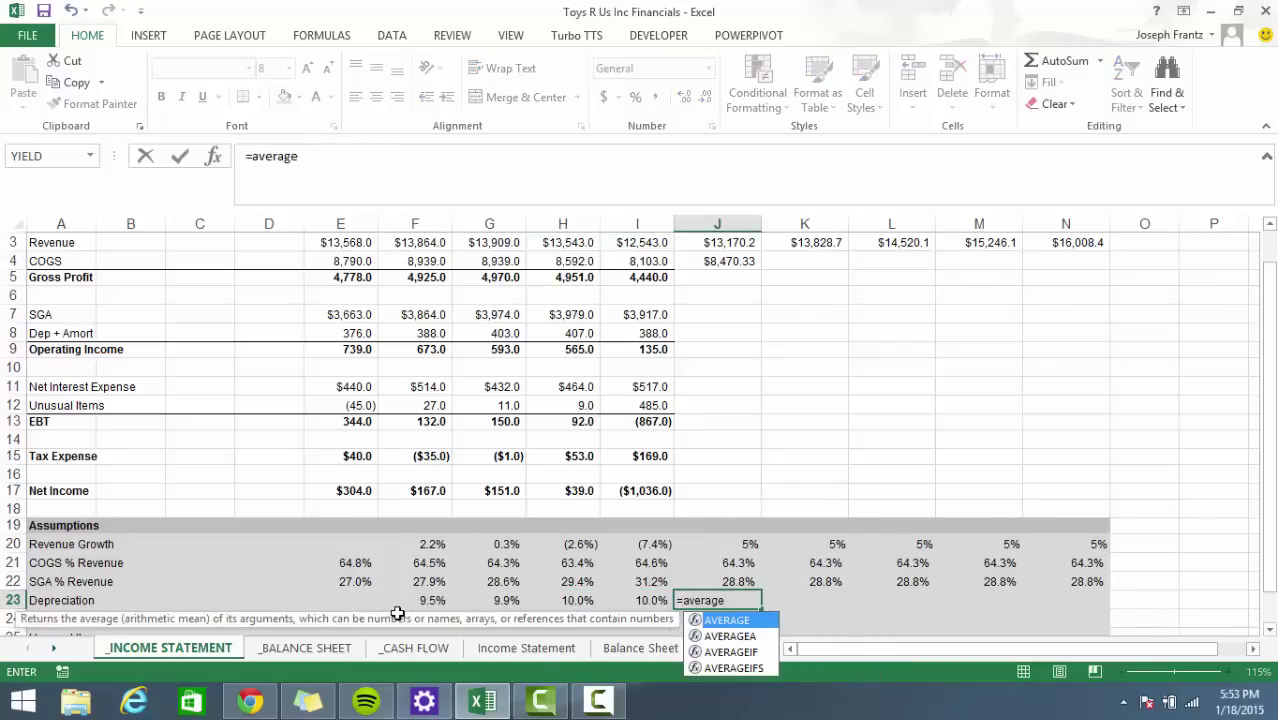
key(Escape)
key(Tab)
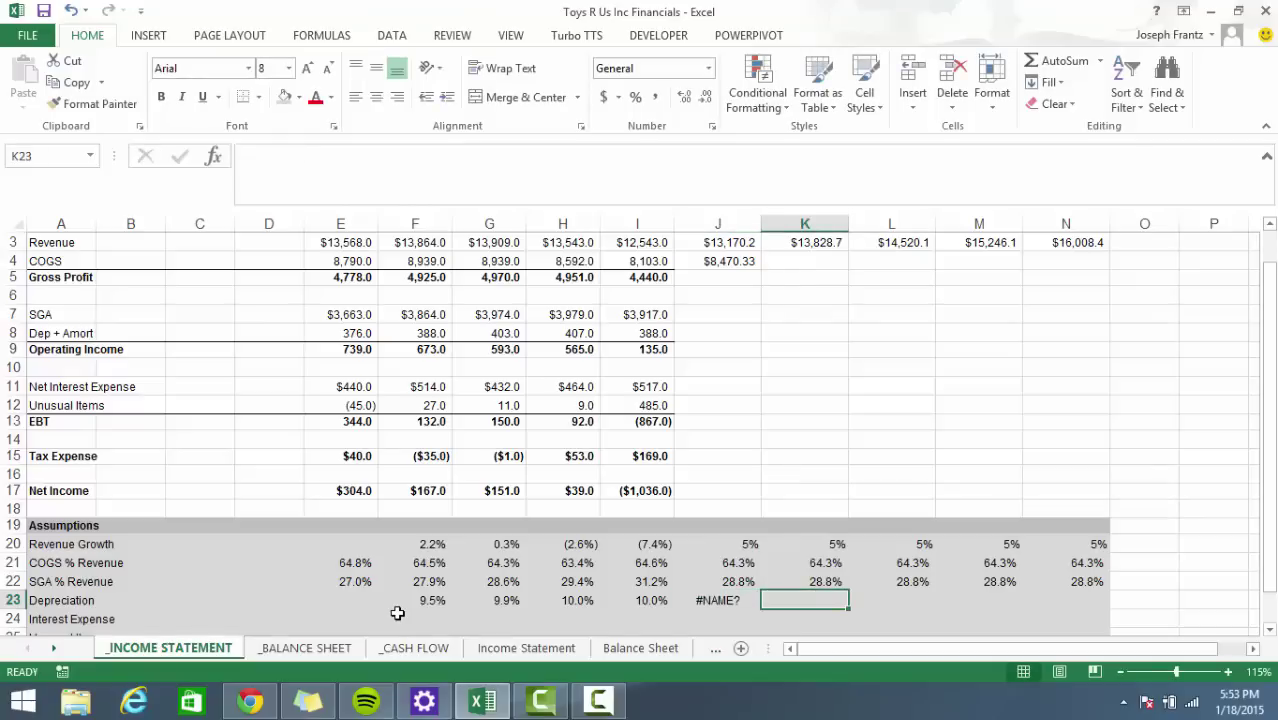
Set the 2015 depreciation assumption in J23 to the average of the historical rates, =AVERAGE(F23:I23).
key(Left)
text(=A)
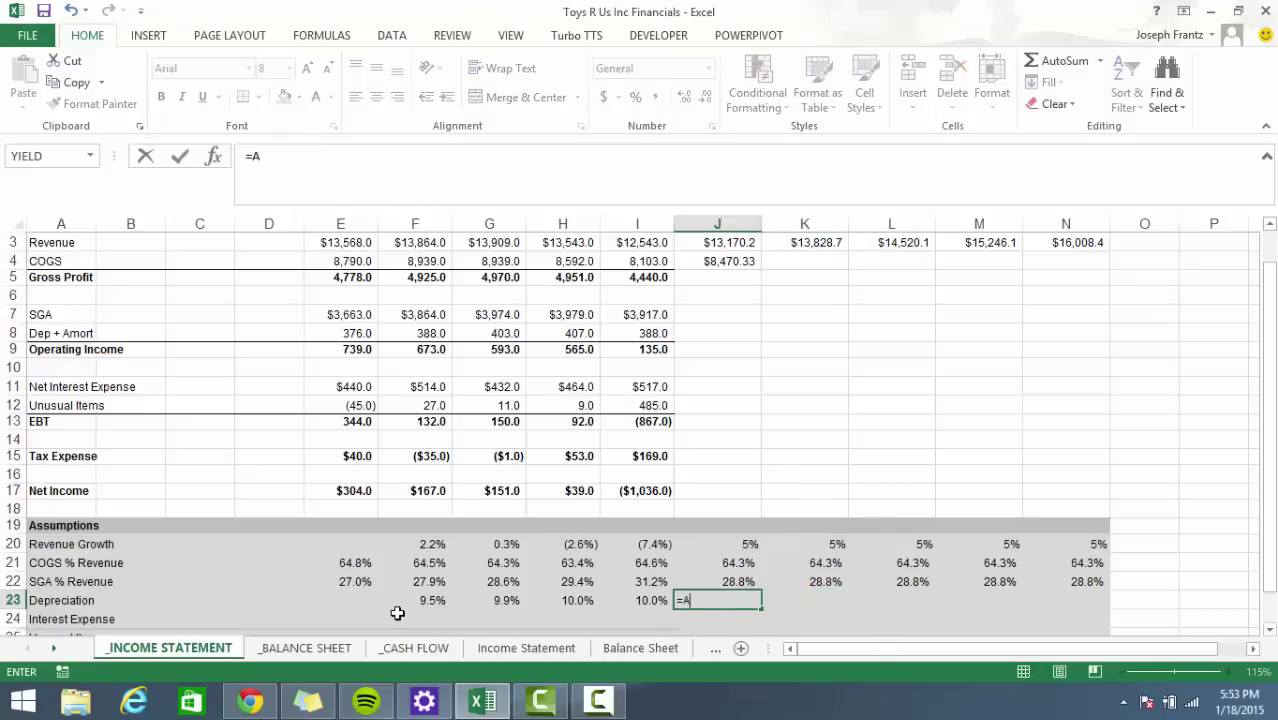
text(VER)
key(Tab)
key(Left)
key(Left)
key(Left)
key(Left)
key(Left)
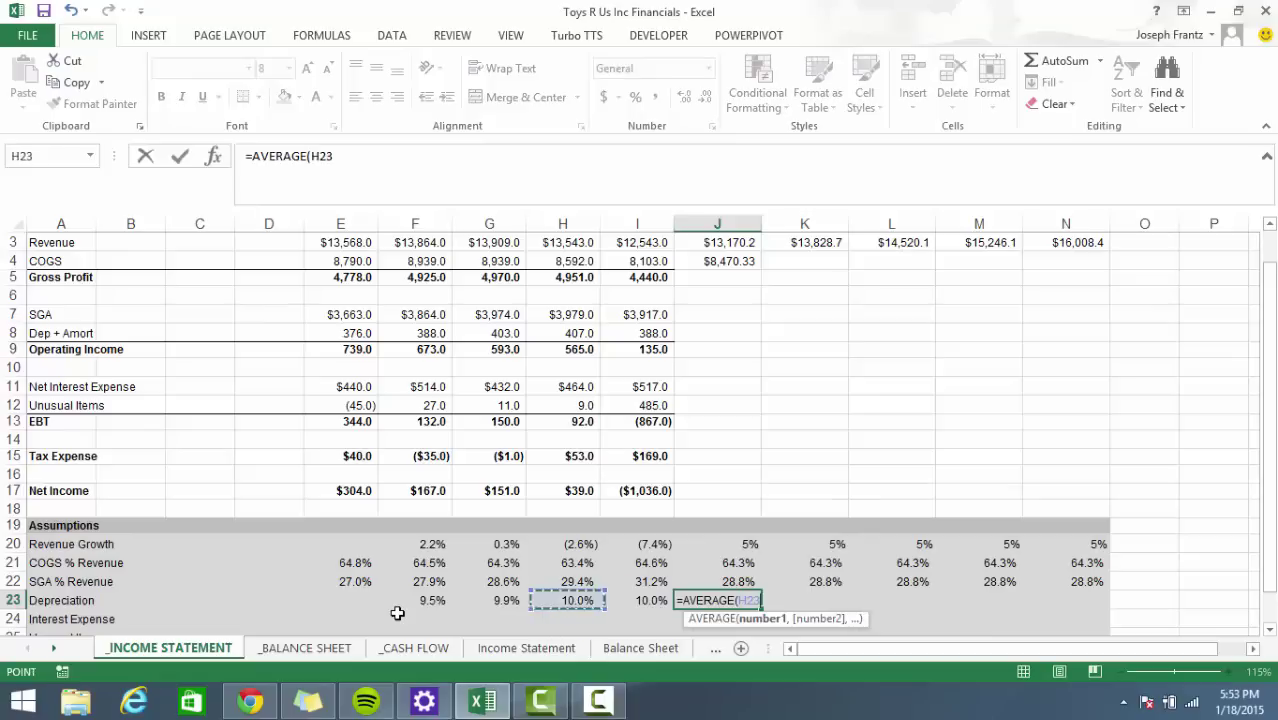
key(Right)
key(shift+Right)
key(shift+Right)
key(shift+Right)
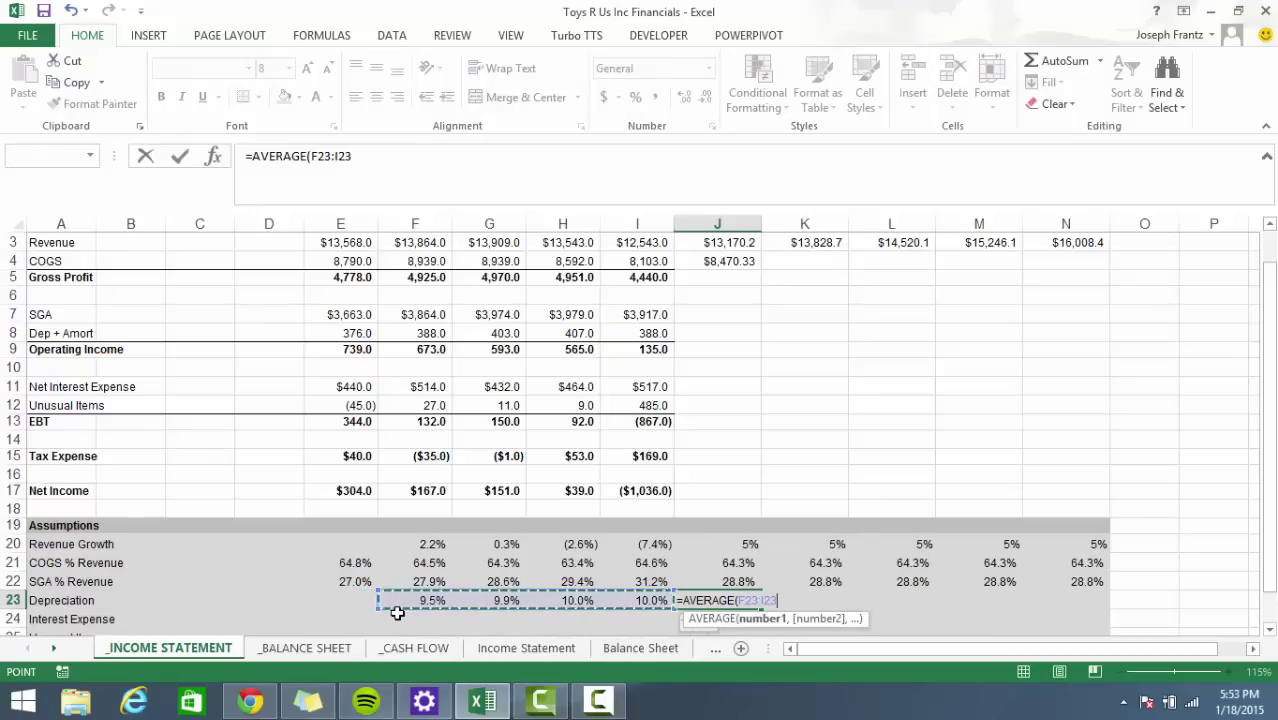
key(ctrl+Return)
Link the 2016 depreciation assumption in K23 to J23 and fill the formula across to 2019 in N23.
key(Right)
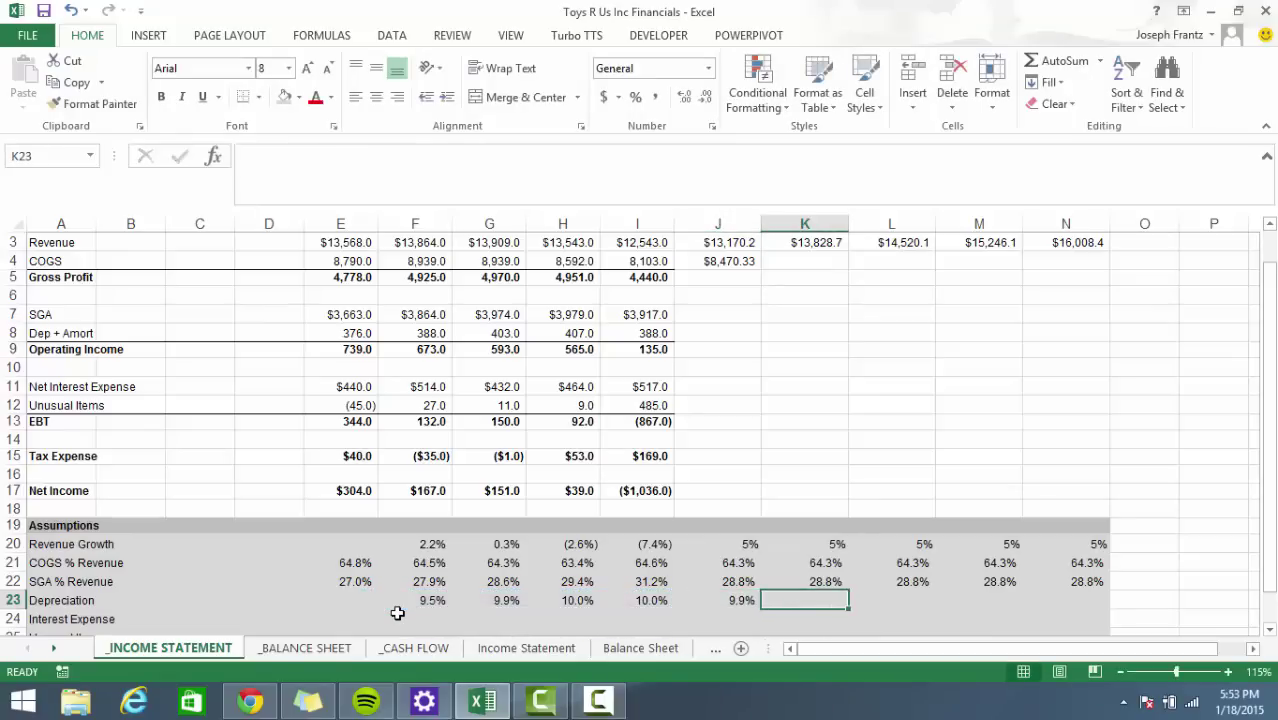
text(=)
key(Down)
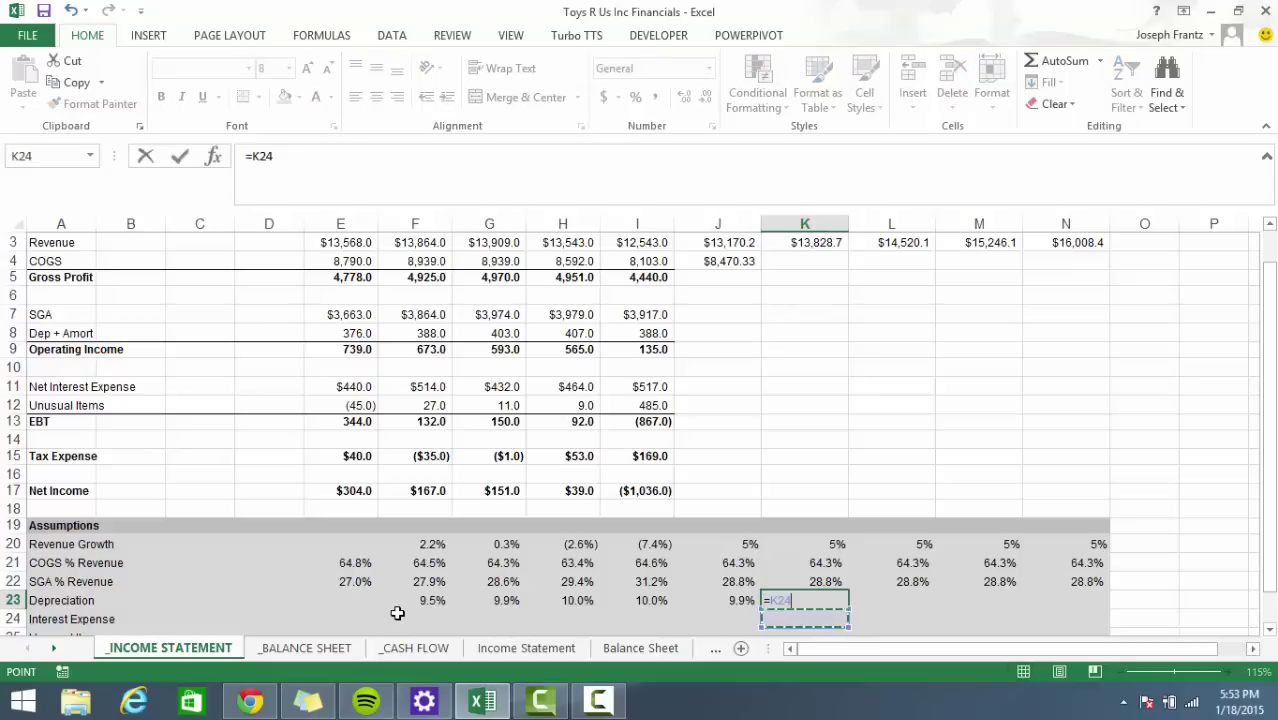
key(Up)
key(Left)
key(ctrl+Return)
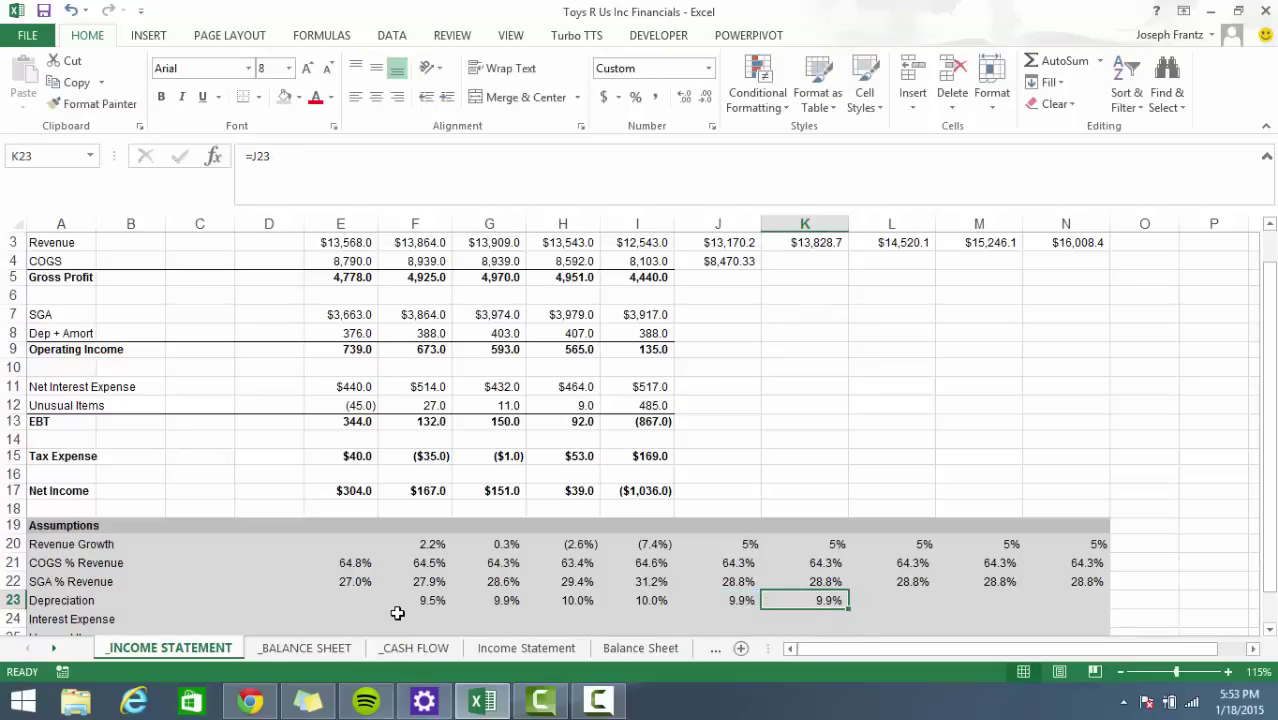
key(shift+Right)
key(shift+Right)
key(shift+Right)
key(ctrl+r)
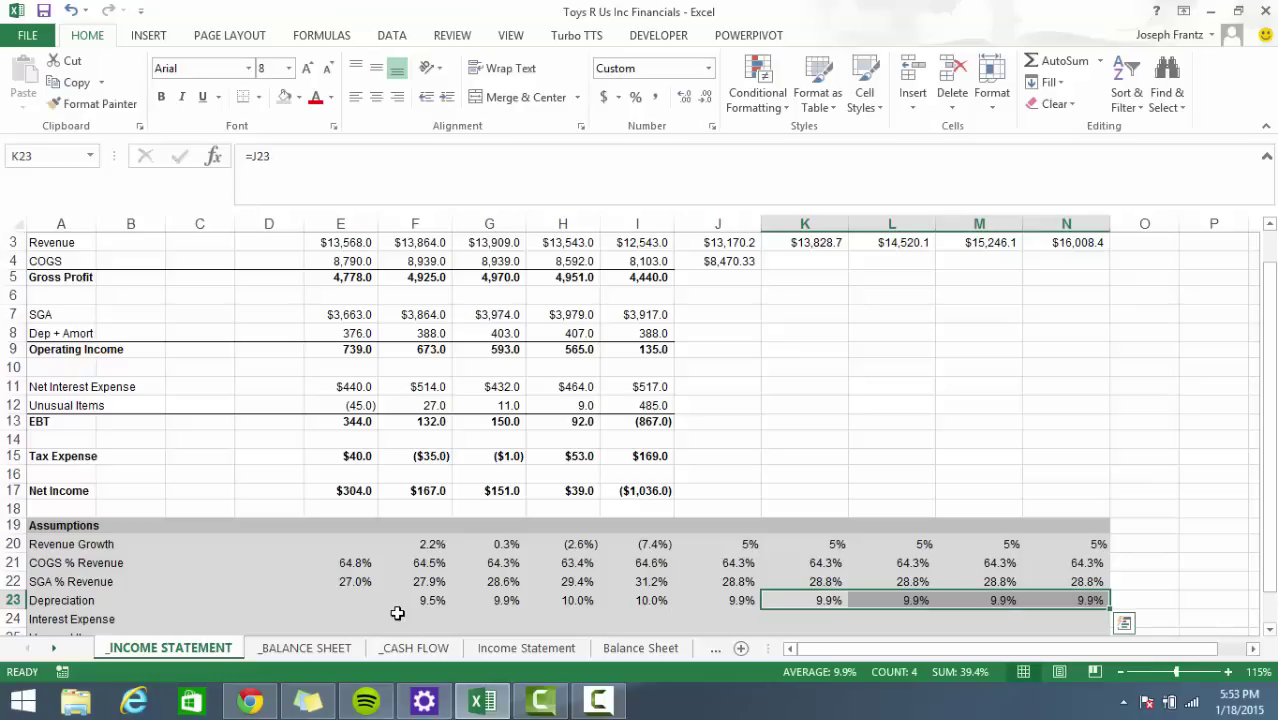
Relabel the depreciation assumption in A23 as "Depreciation % Net PPE".
key(Down)
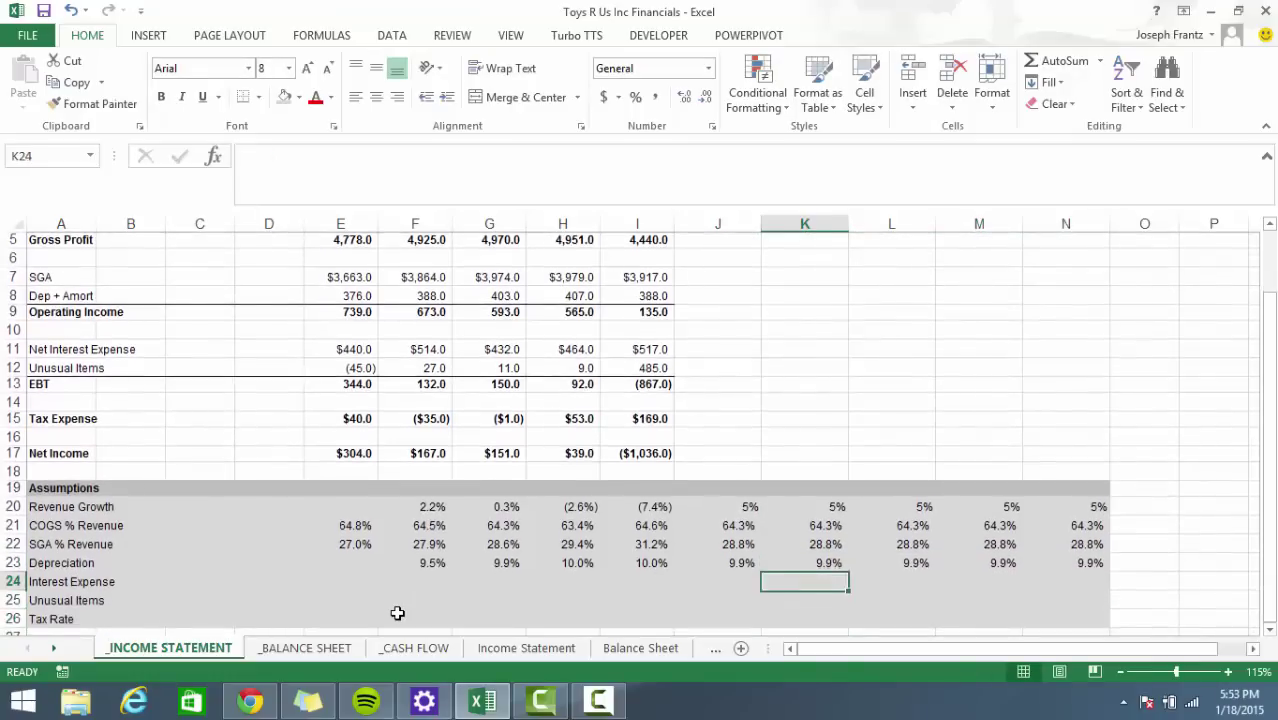
key(Left)
key(Left)
key(Left)
key(Left)
key(Left)
key(Left)
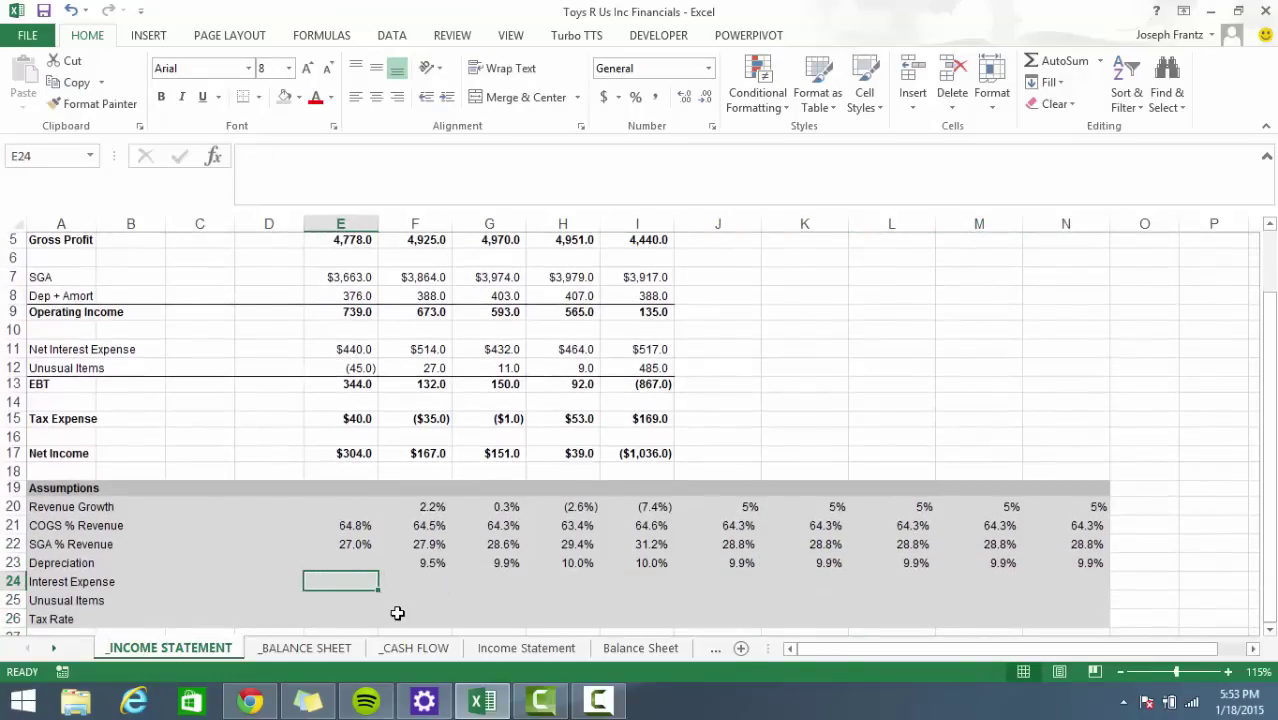
key(Left)
key(Left)
key(Left)
key(Left)
key(Up)
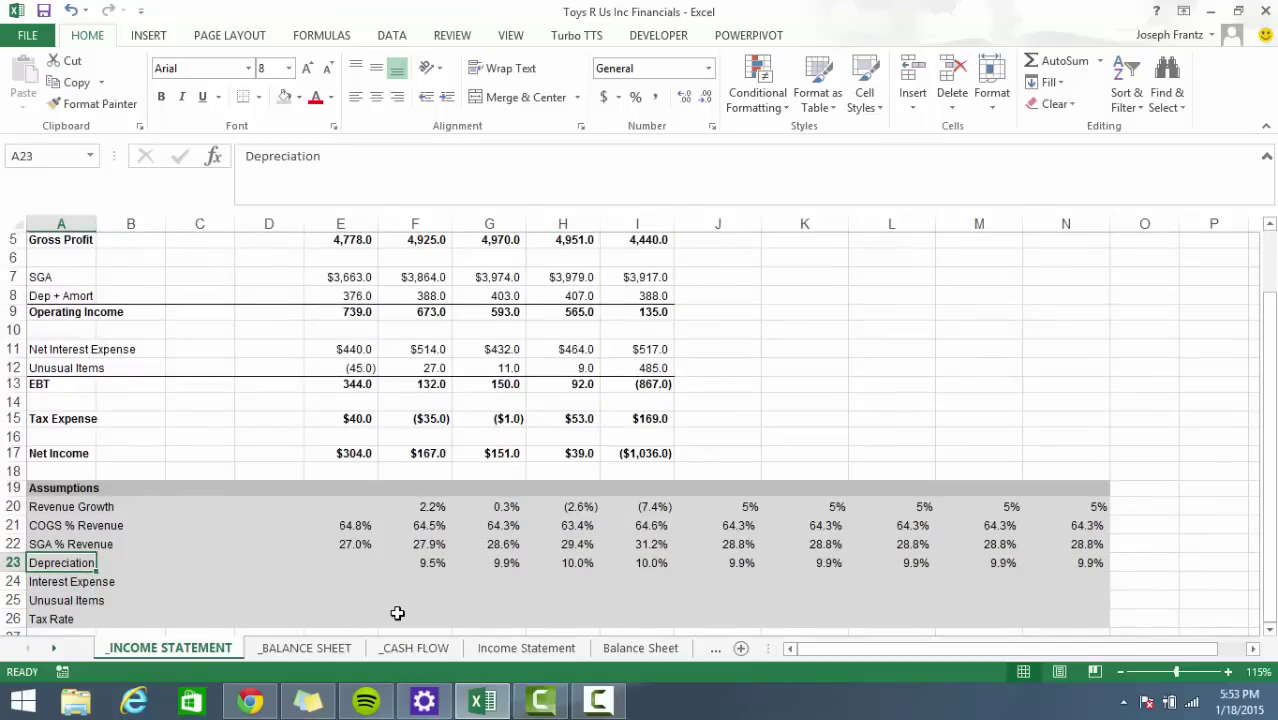
click(341, 155)
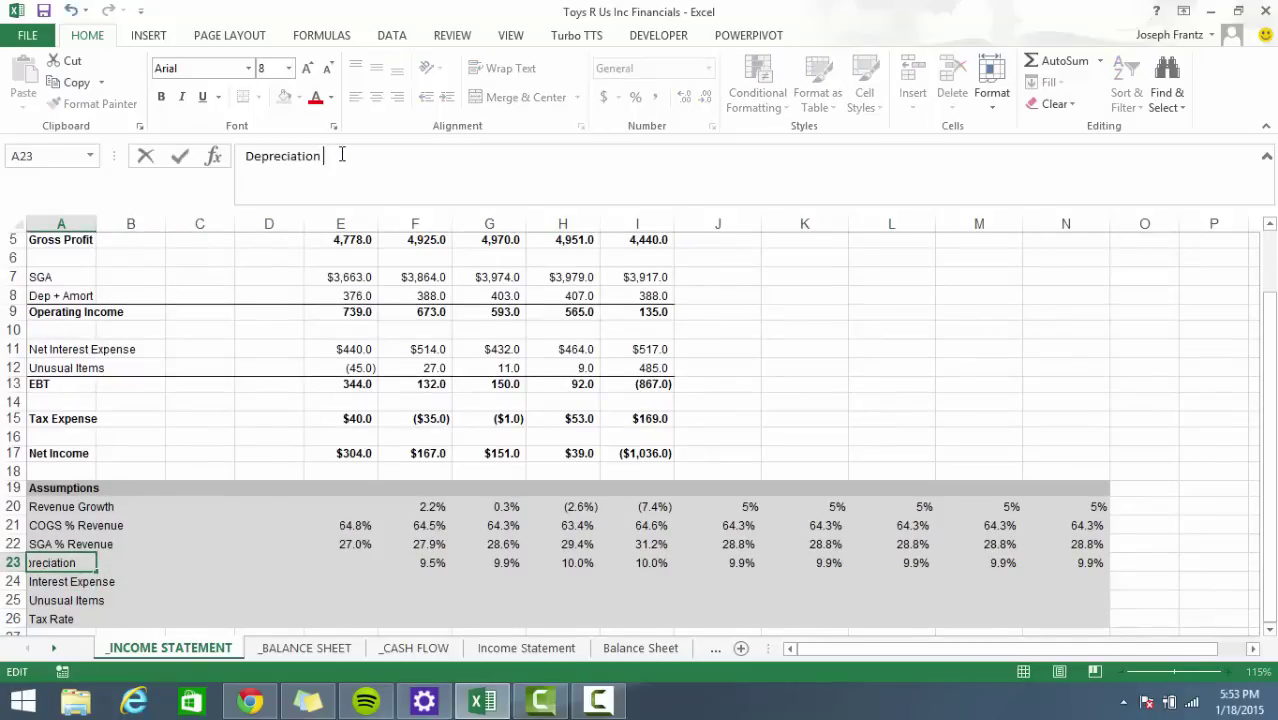
text(n)
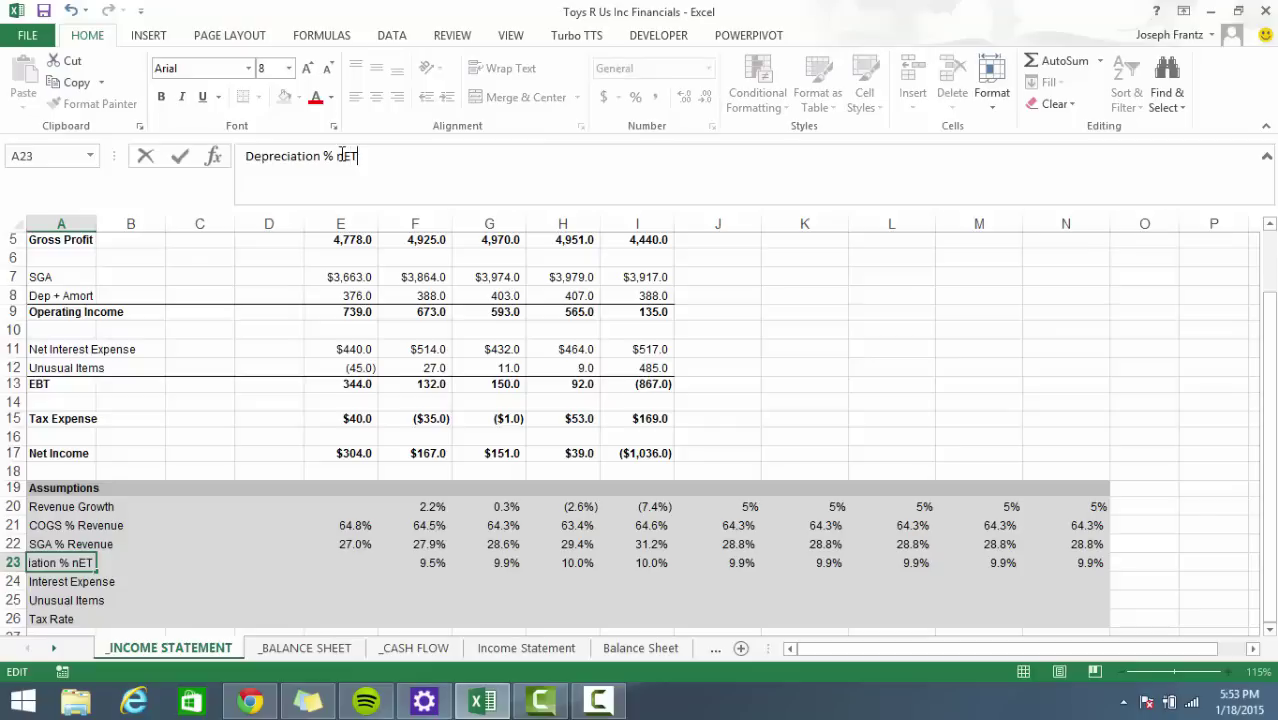
text(et PPE)
click(262, 581)
Commit the A23 label and select the 2011 Interest Expense assumption cell F24.
click(98, 581)
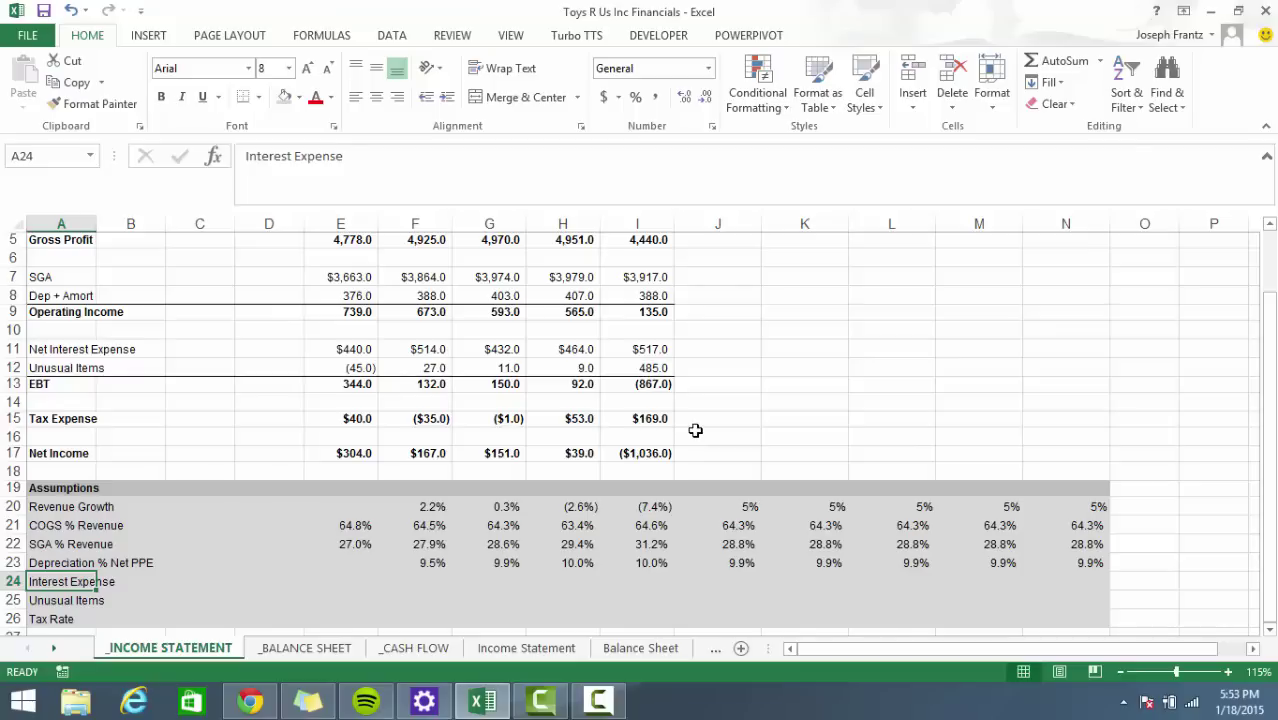
click(702, 580)
click(424, 583)
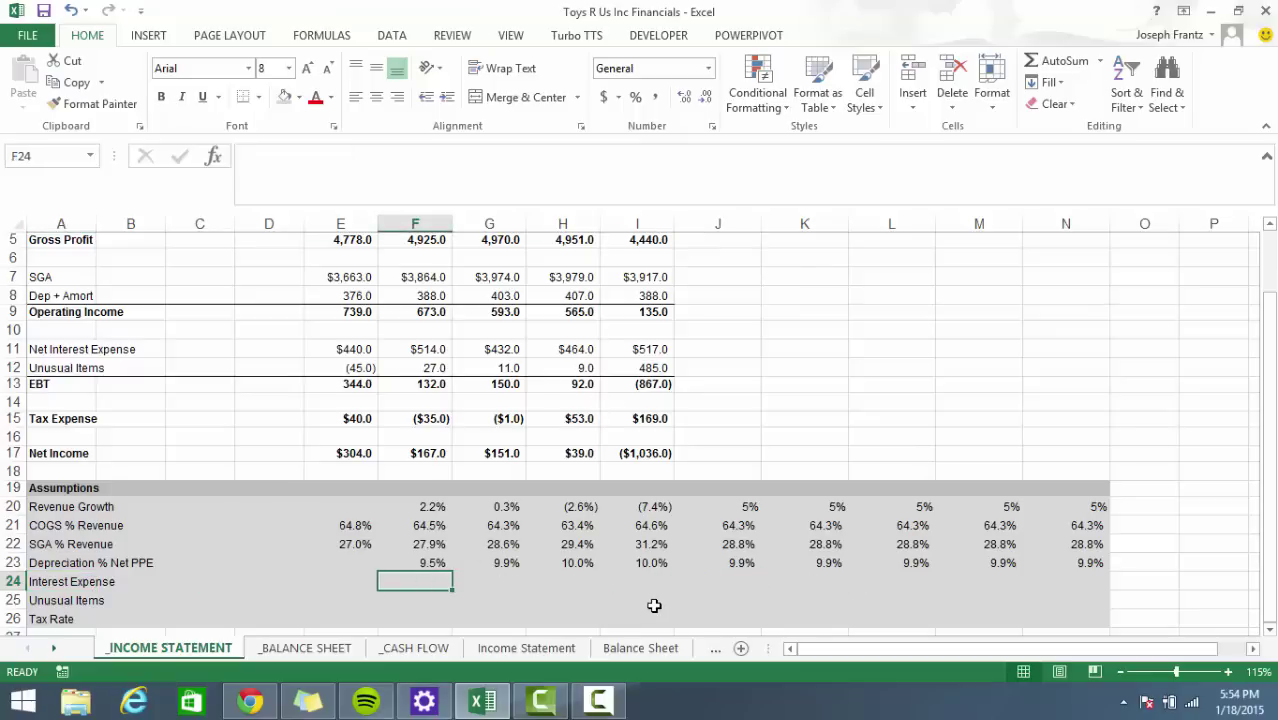
text(=)
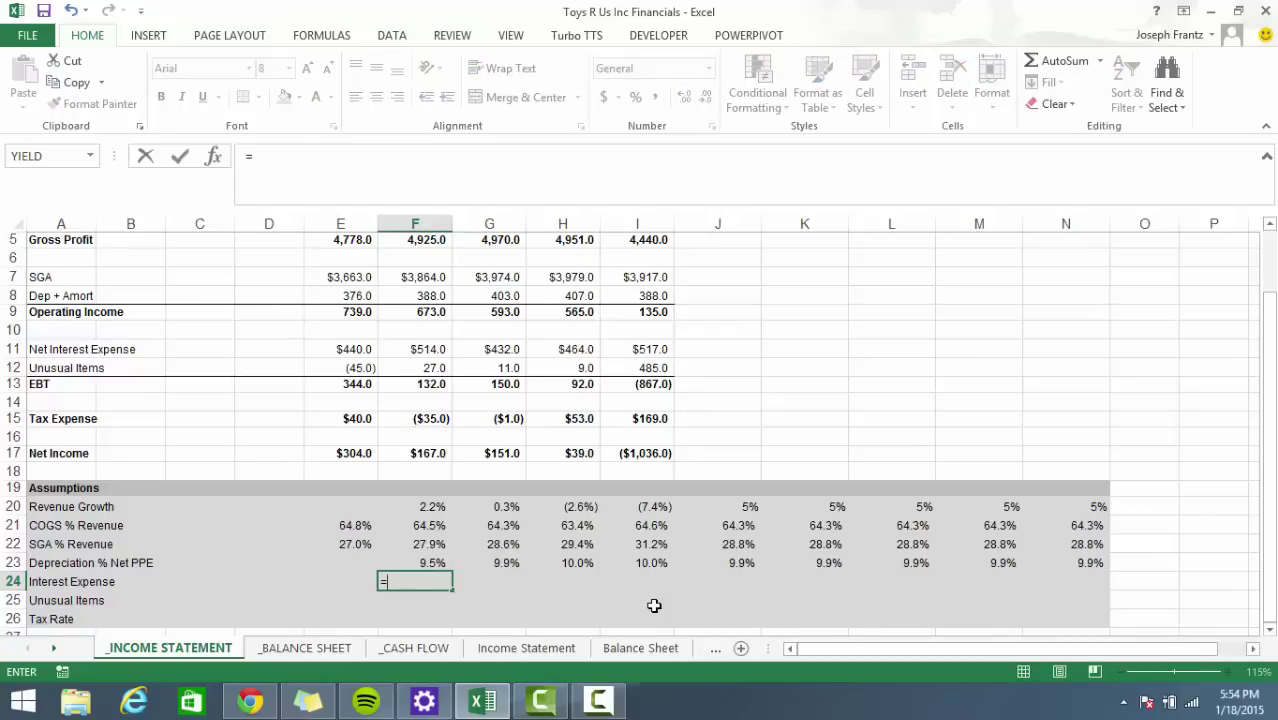
key(BackSpace)
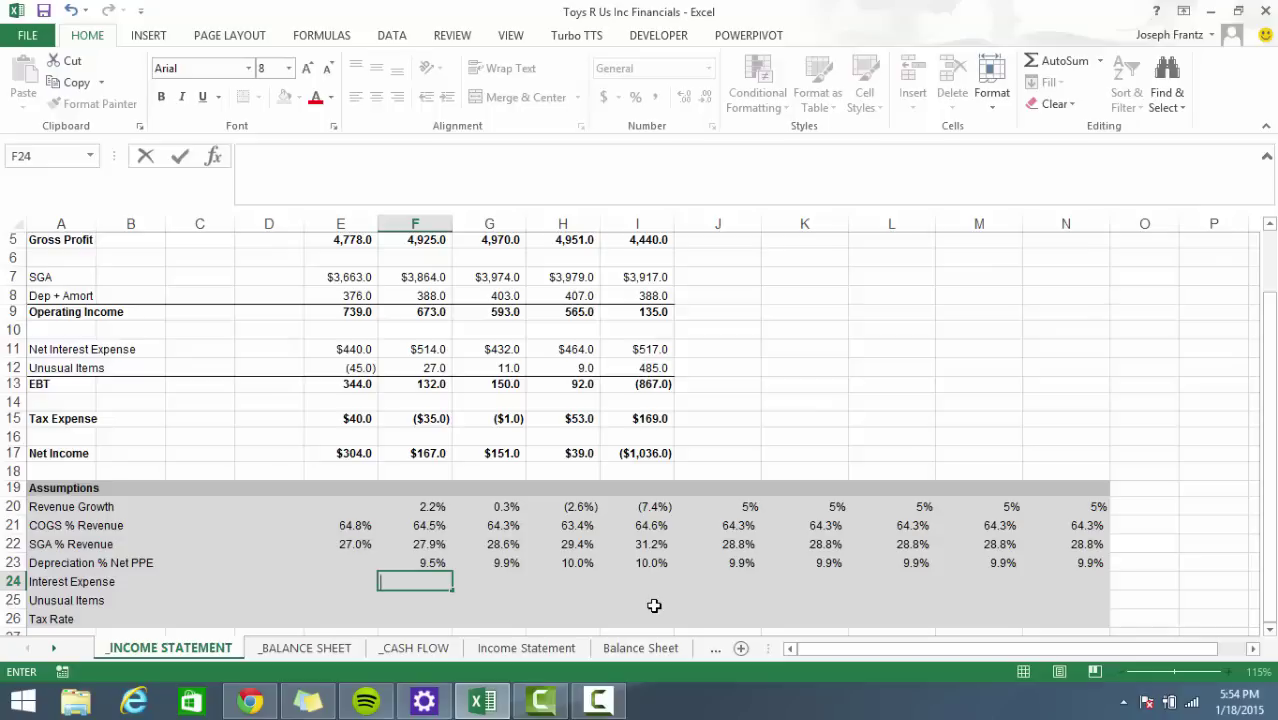
text(=)
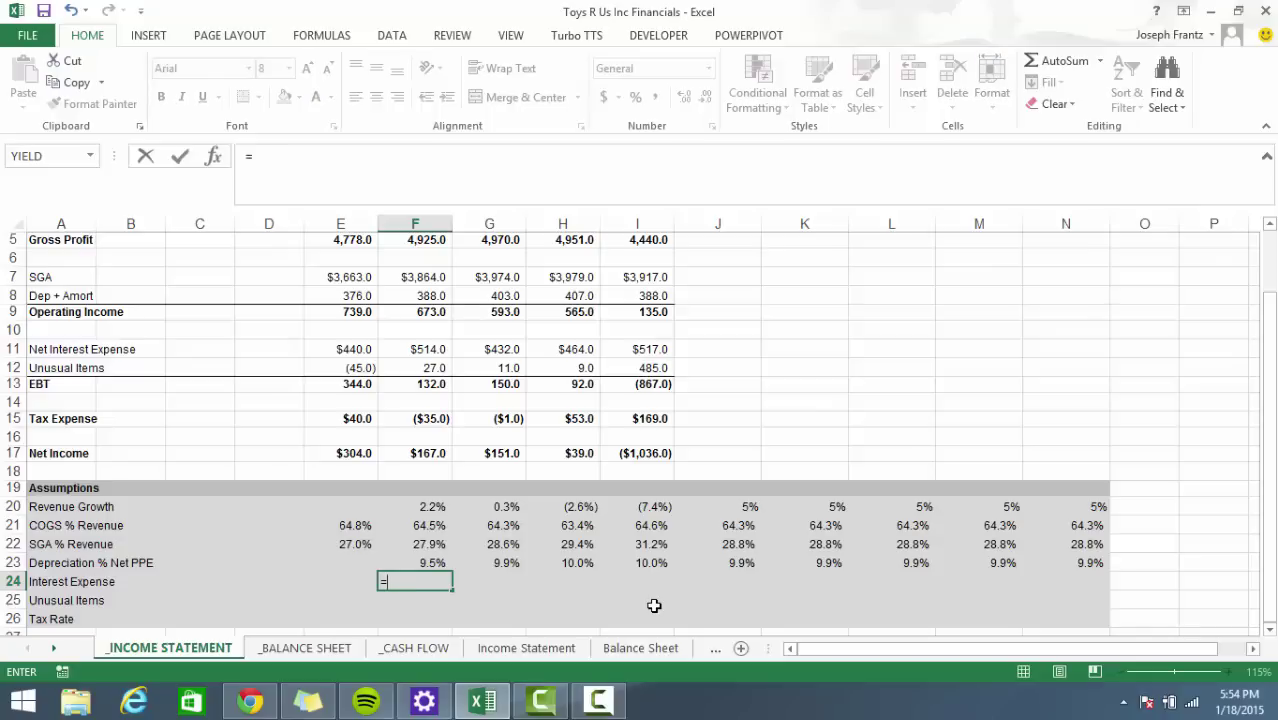
key(Up)
key(Up)
key(Up)
key(Up)
key(Up)
key(Up)
key(Up)
key(Up)
key(Up)
key(Up)
key(Up)
key(Up)
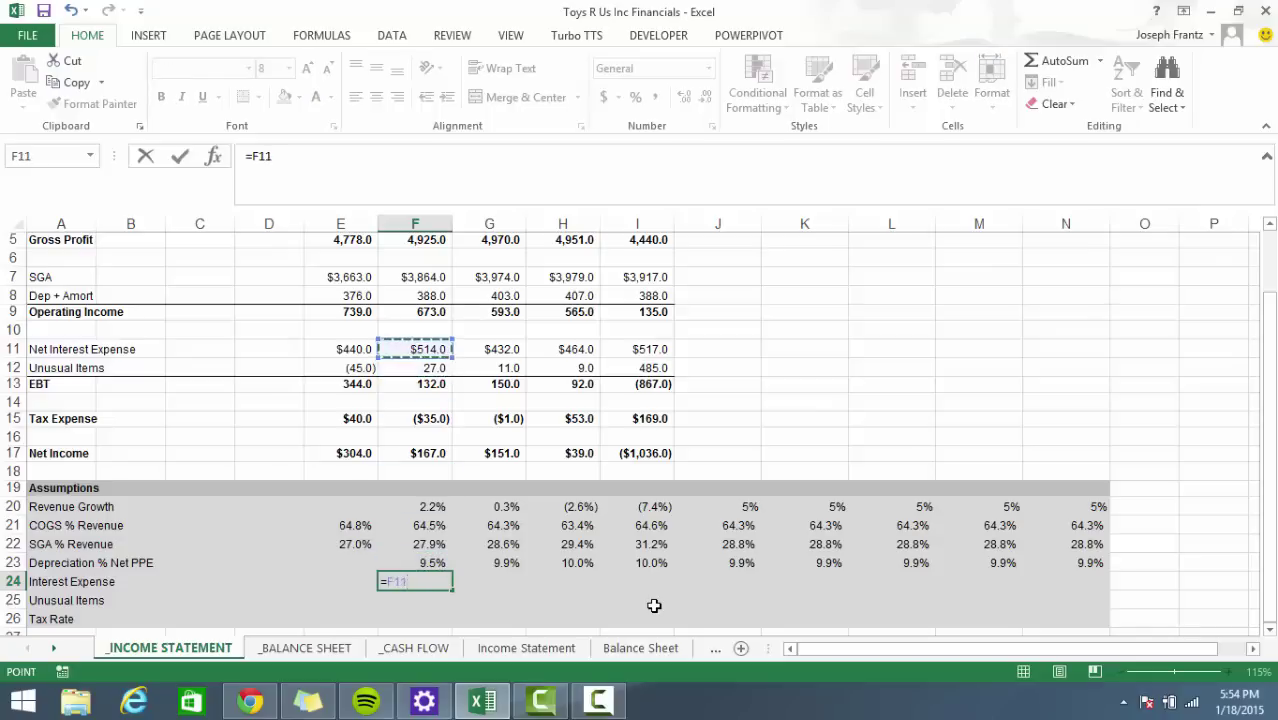
text(/)
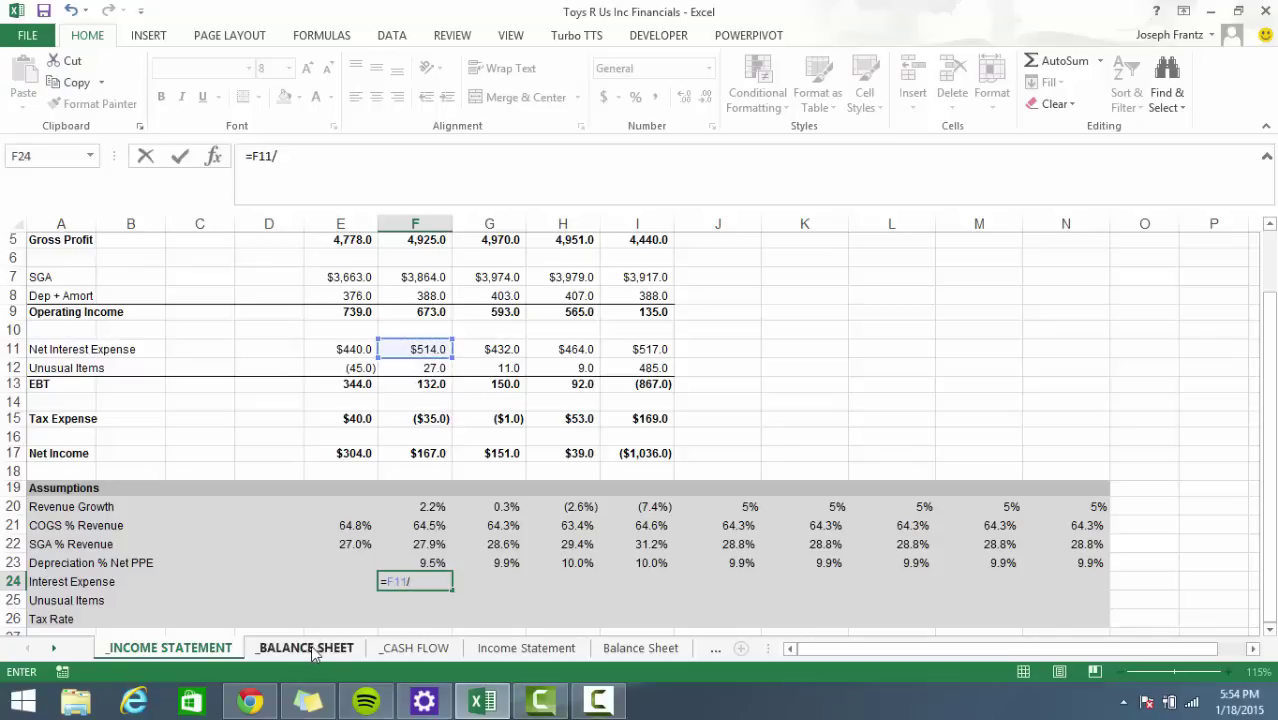
click(310, 650)
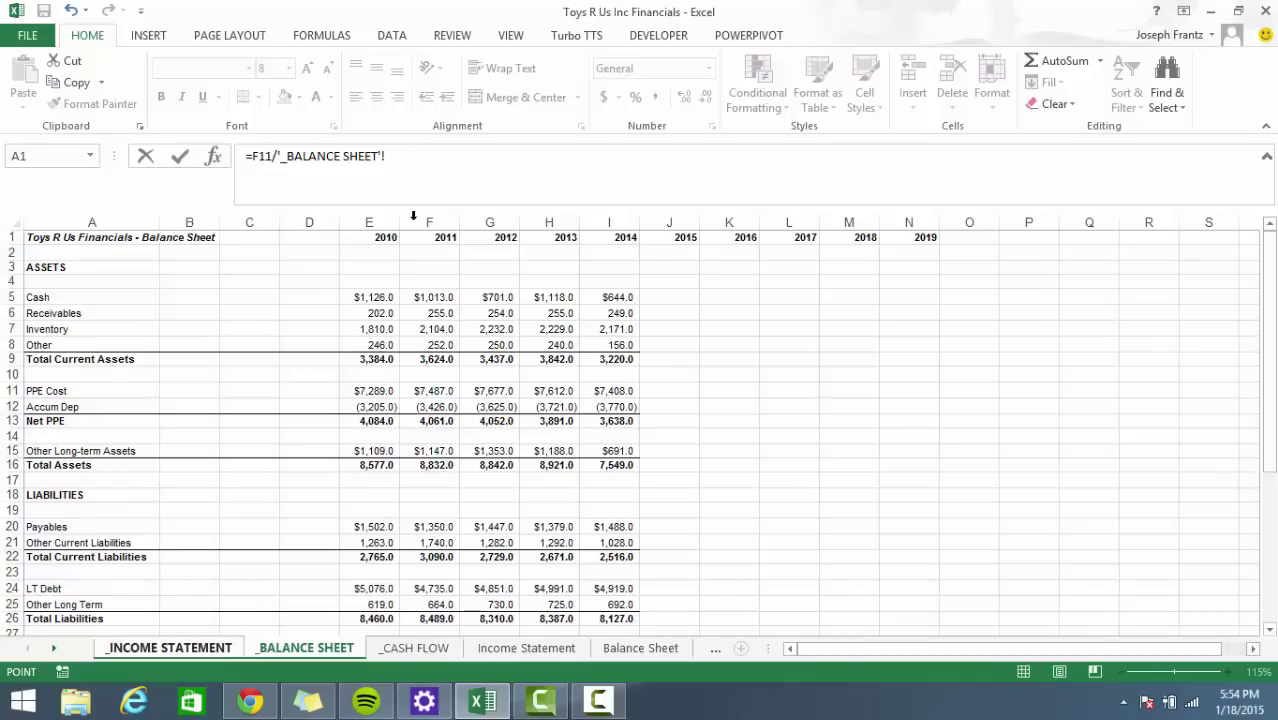
scroll(414, 265, down, 2)
scroll(414, 268, up, 2)
scroll(414, 277, down, 2)
scroll(418, 283, up, 2)
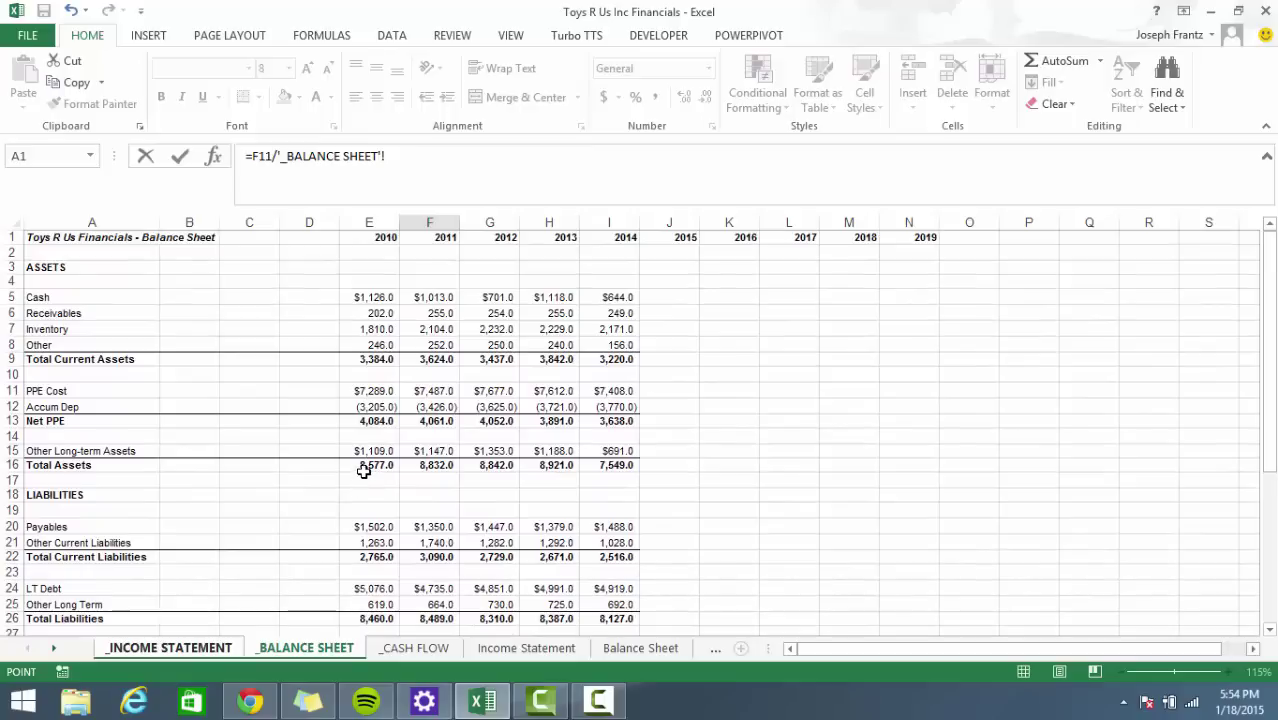
click(217, 651)
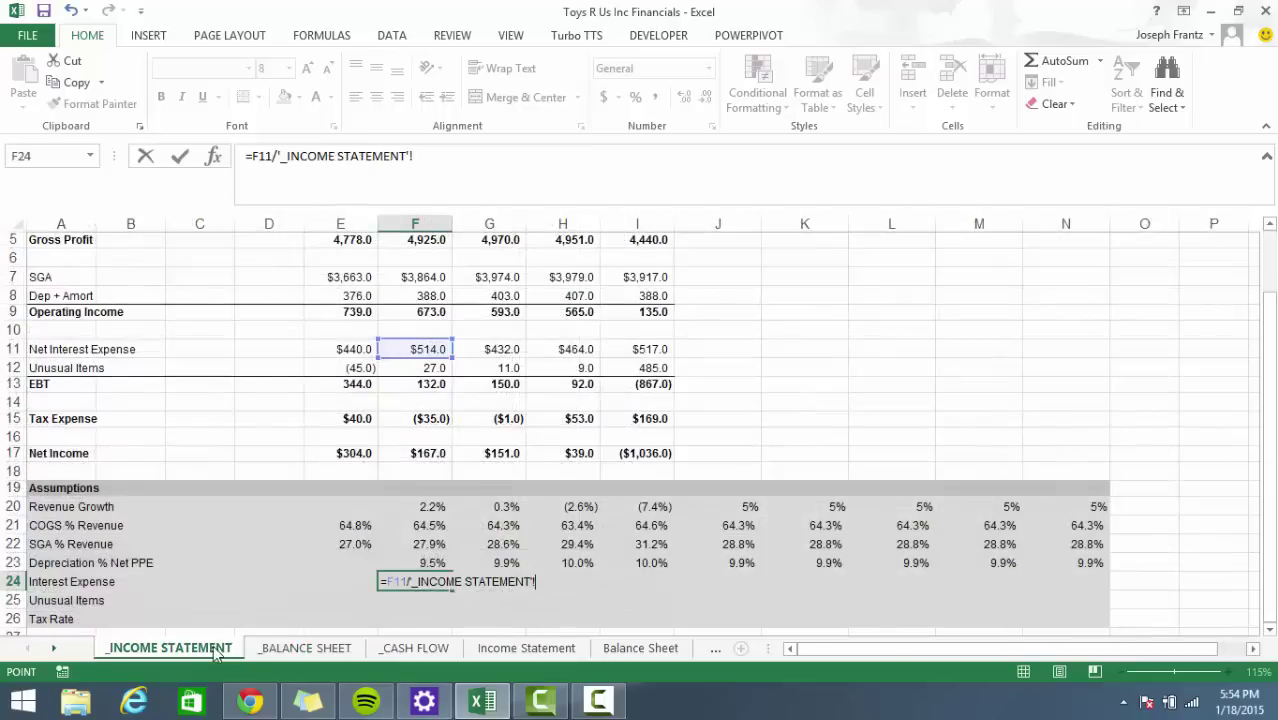
scroll(240, 615, up, 2)
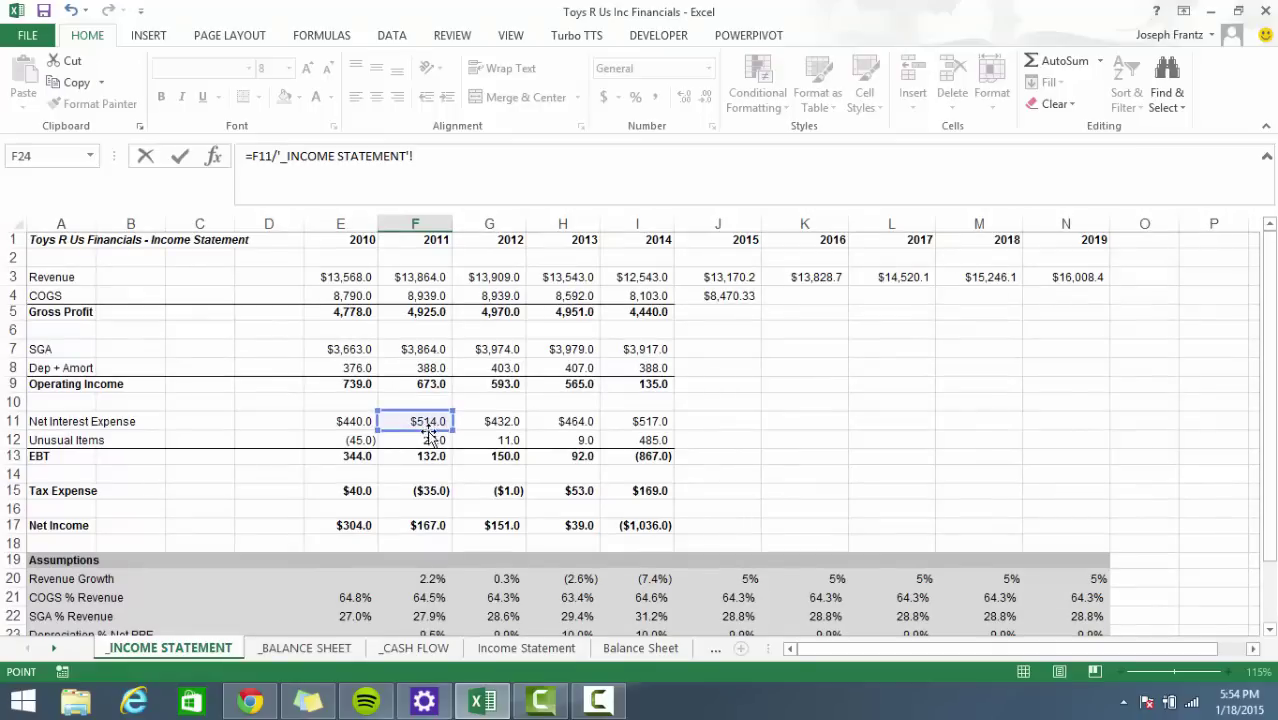
click(326, 647)
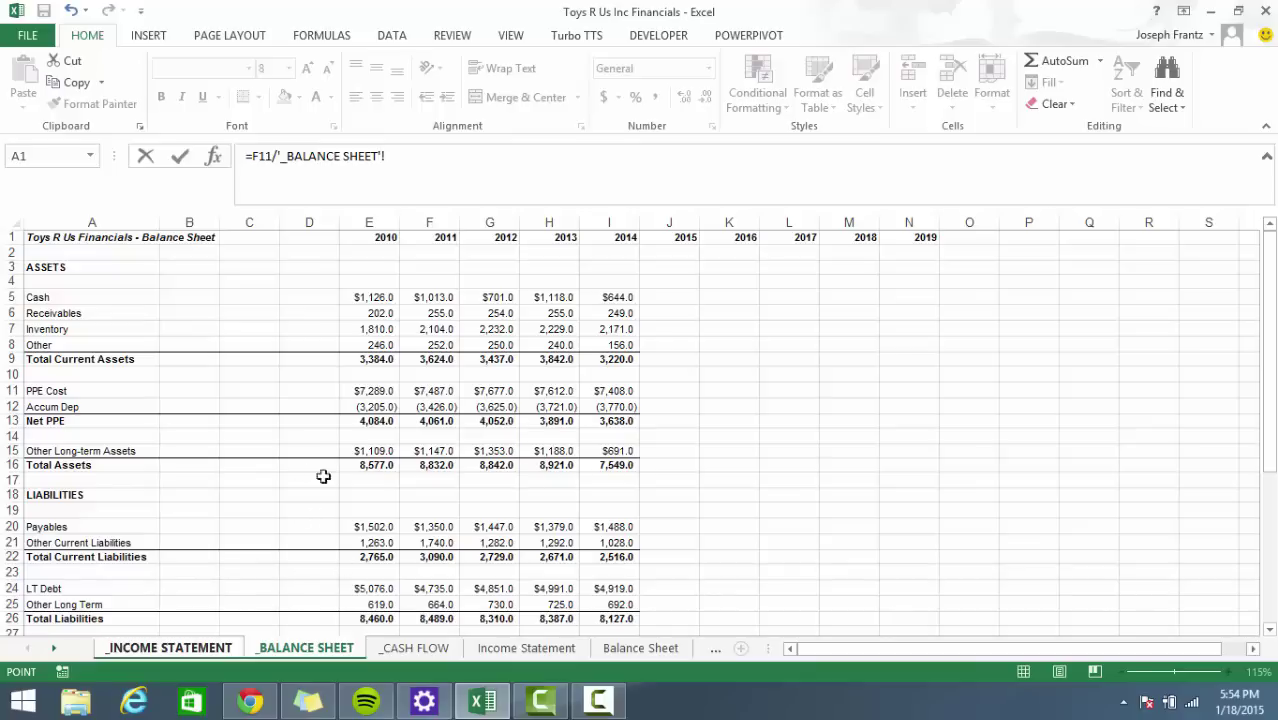
click(169, 648)
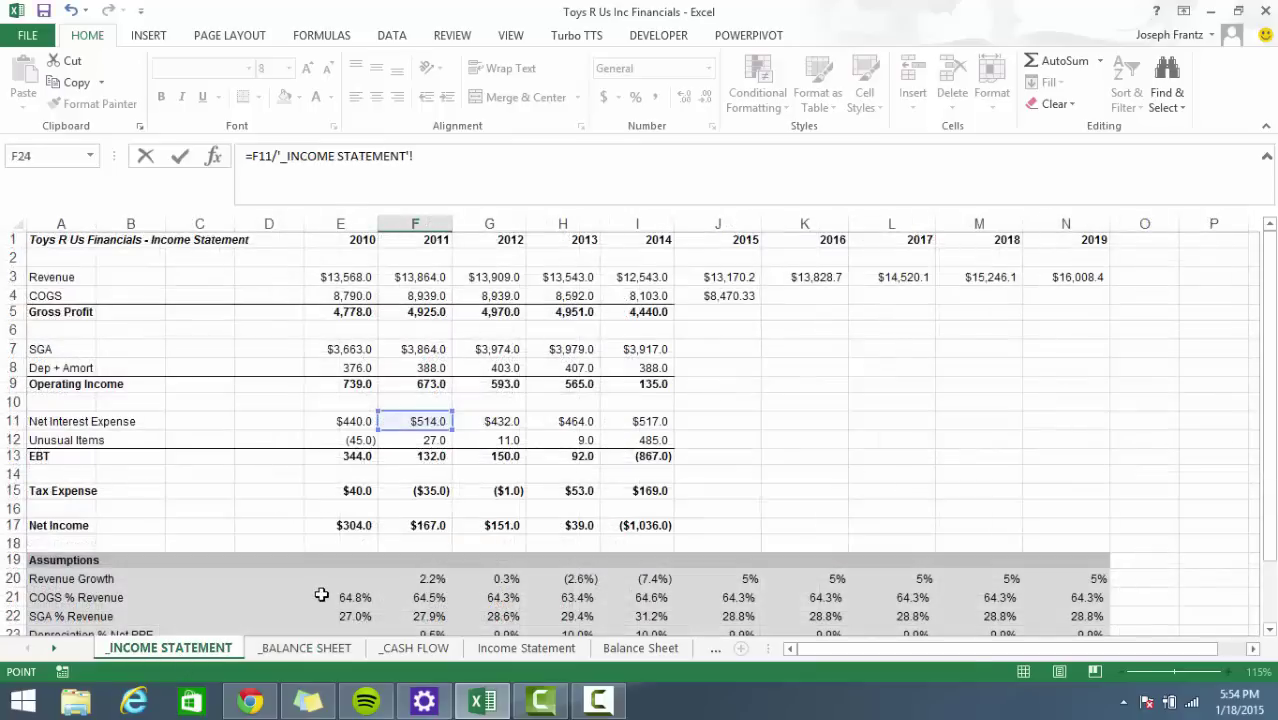
scroll(325, 564, down, 1)
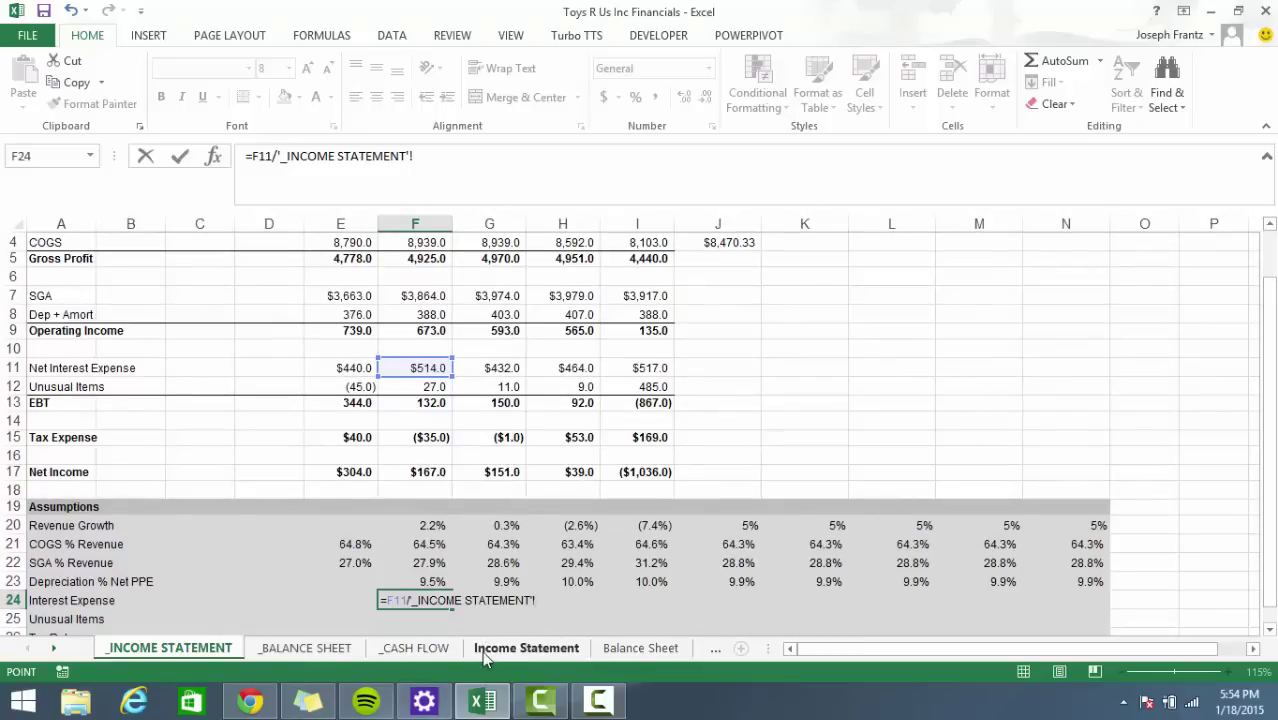
key(Escape)
Change the 2011 depreciation formula in F23 to divide by average Net PPE, =F8/AVERAGE('_BALANCE SHEET'!E13:F13).
click(421, 580)
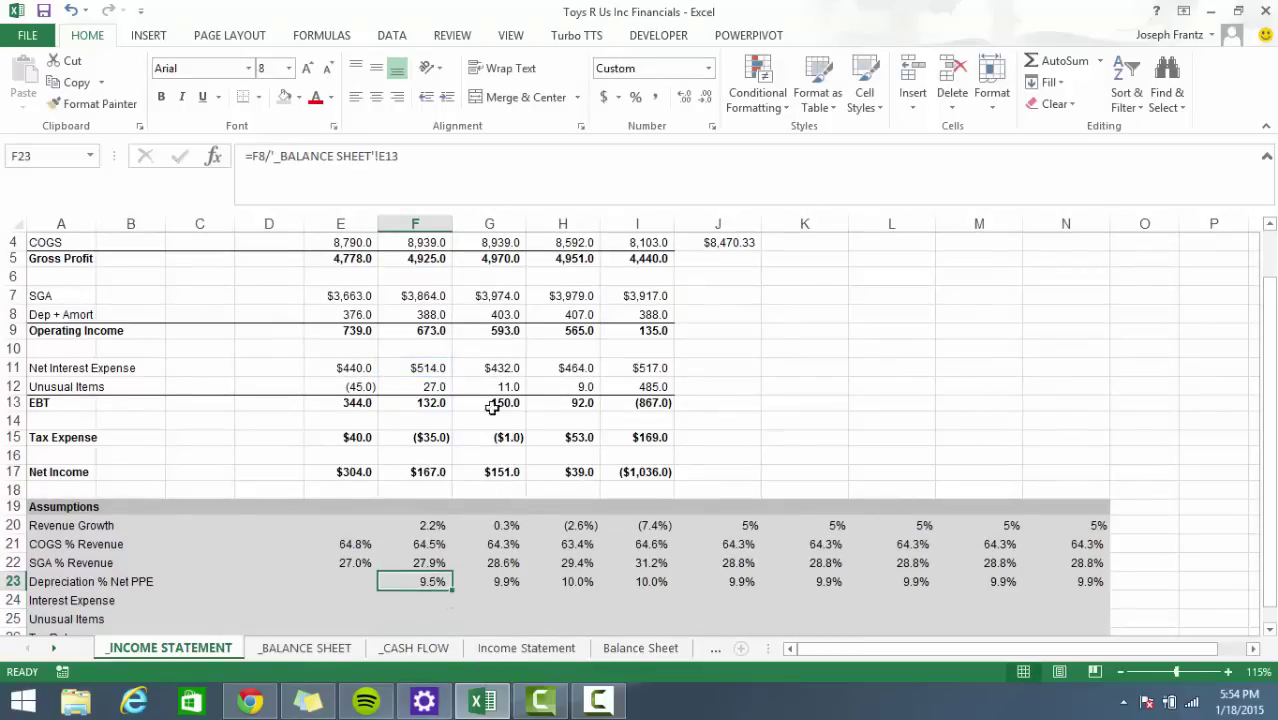
click(424, 157)
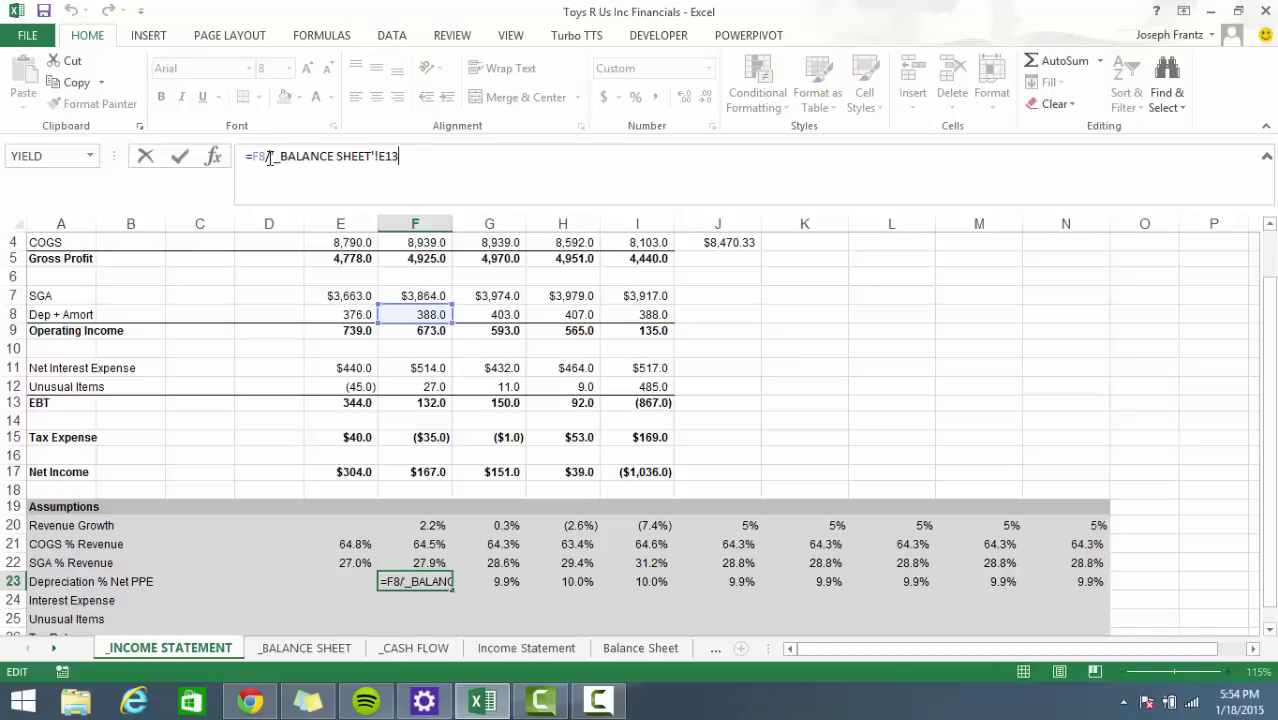
text(AVERAGE()
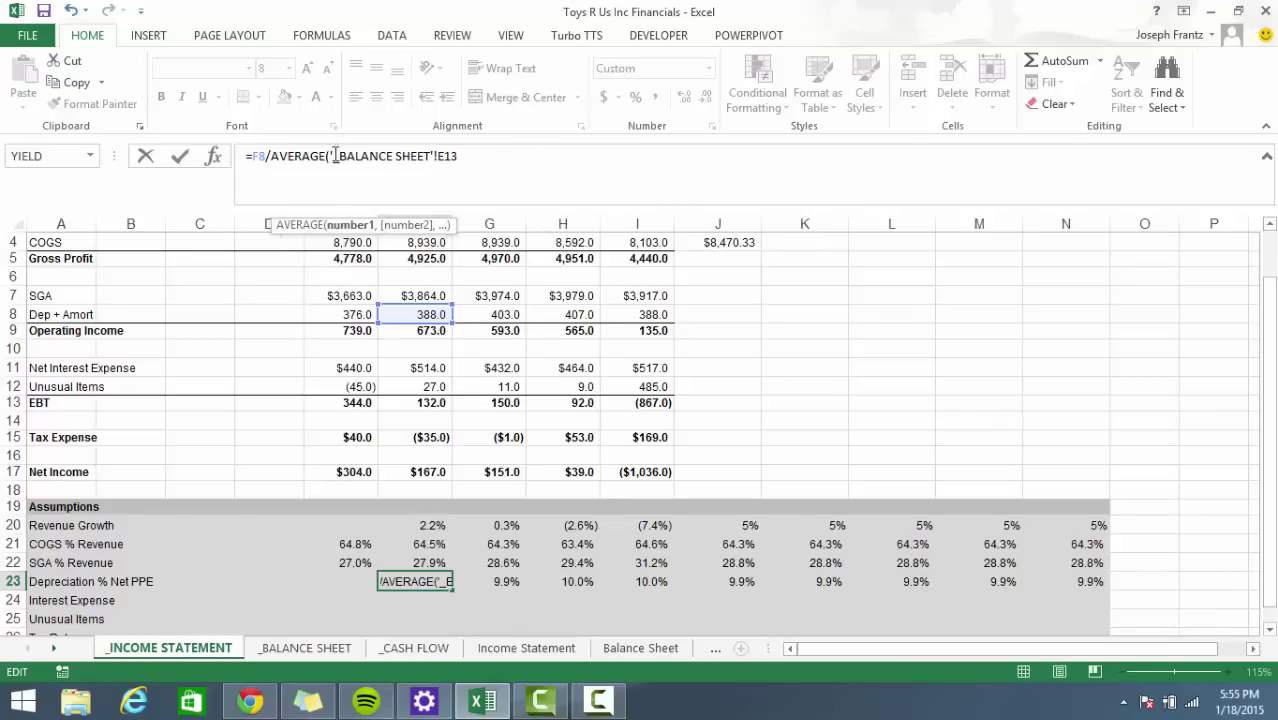
drag(333, 156, 530, 156)
click(305, 648)
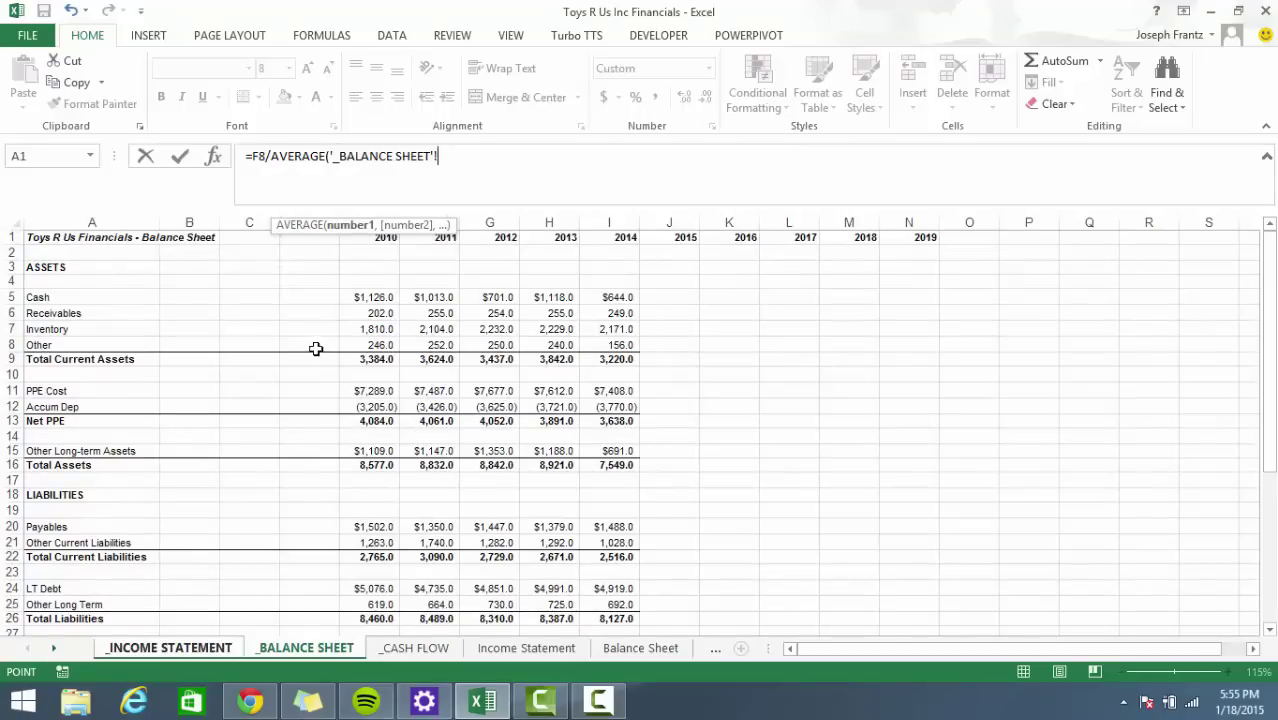
click(365, 420)
drag(466, 422, 422, 418)
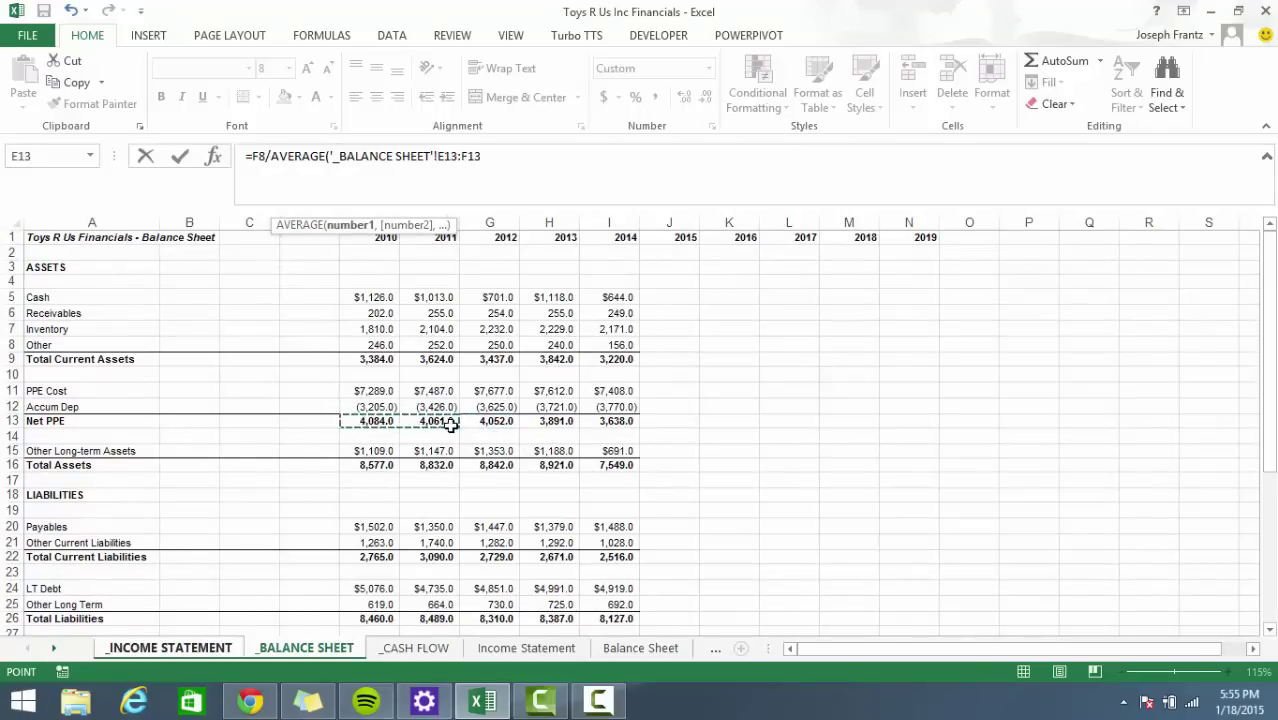
text())
key(Return)
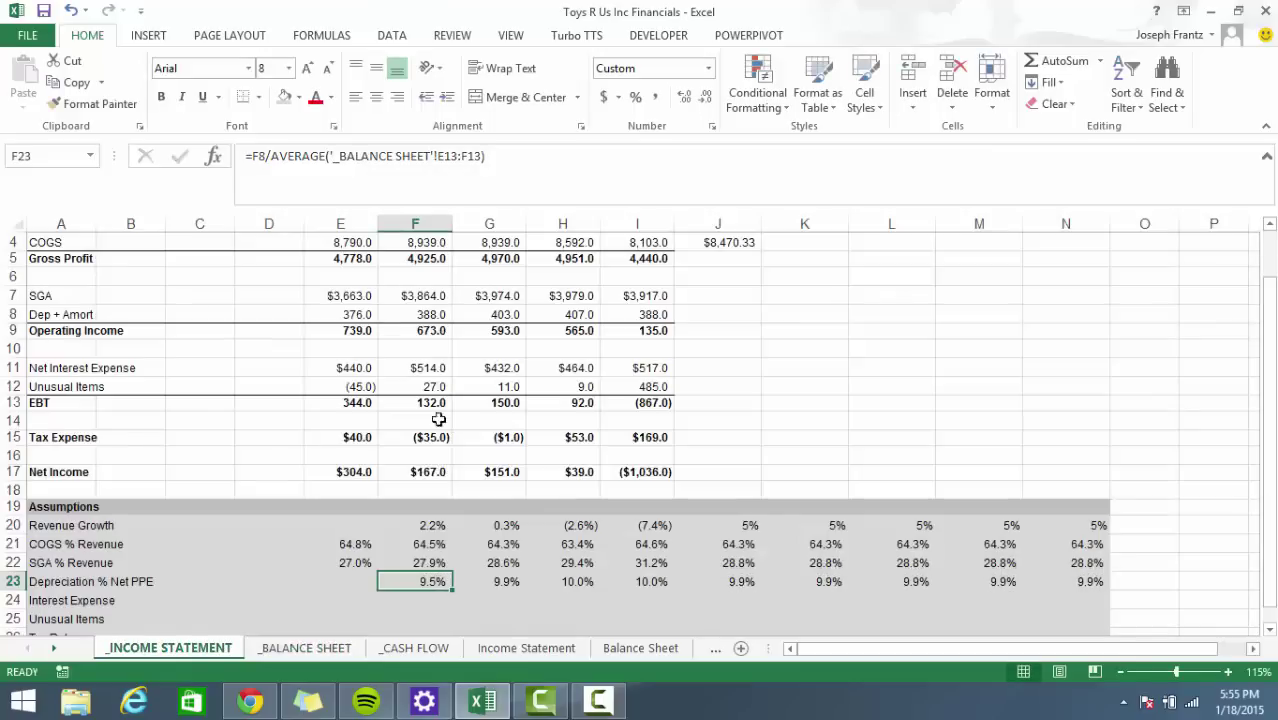
Calculate the 2011 interest assumption in F24 as =F11/AVERAGE('_BALANCE SHEET'!E24:F24) and format it as a percentage with one decimal.
scroll(415, 425, down, 1)
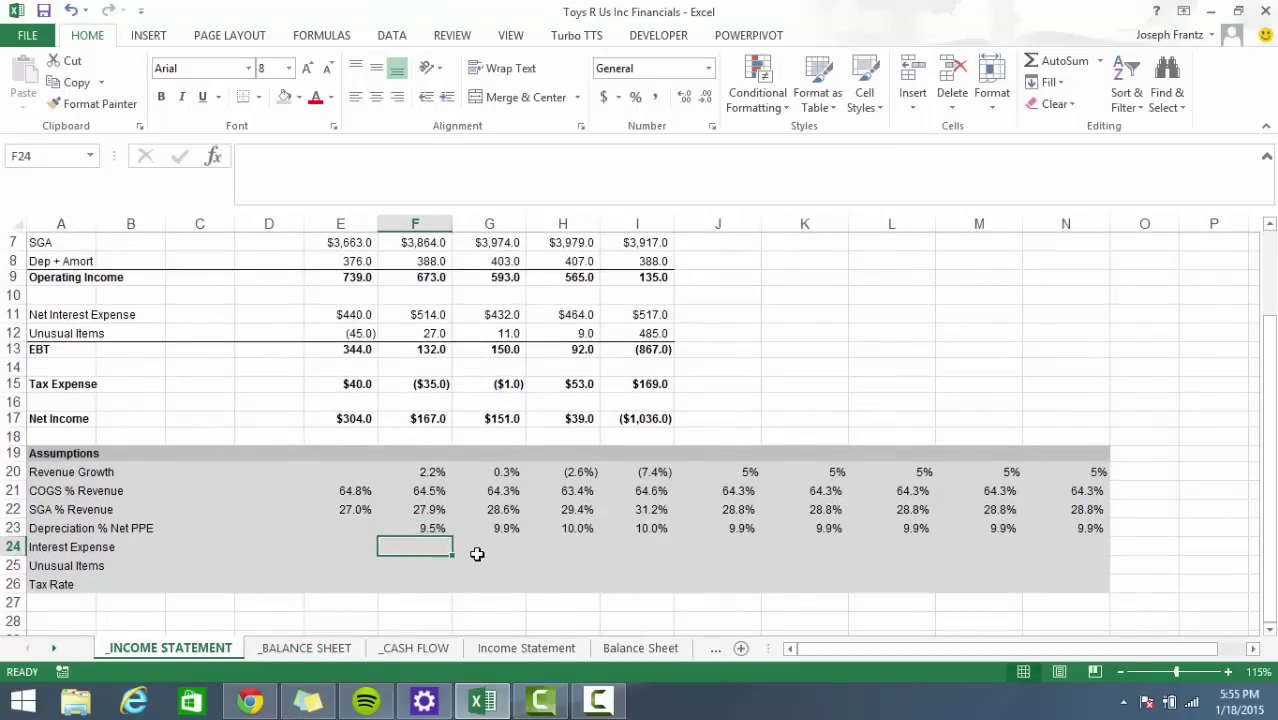
text(=)
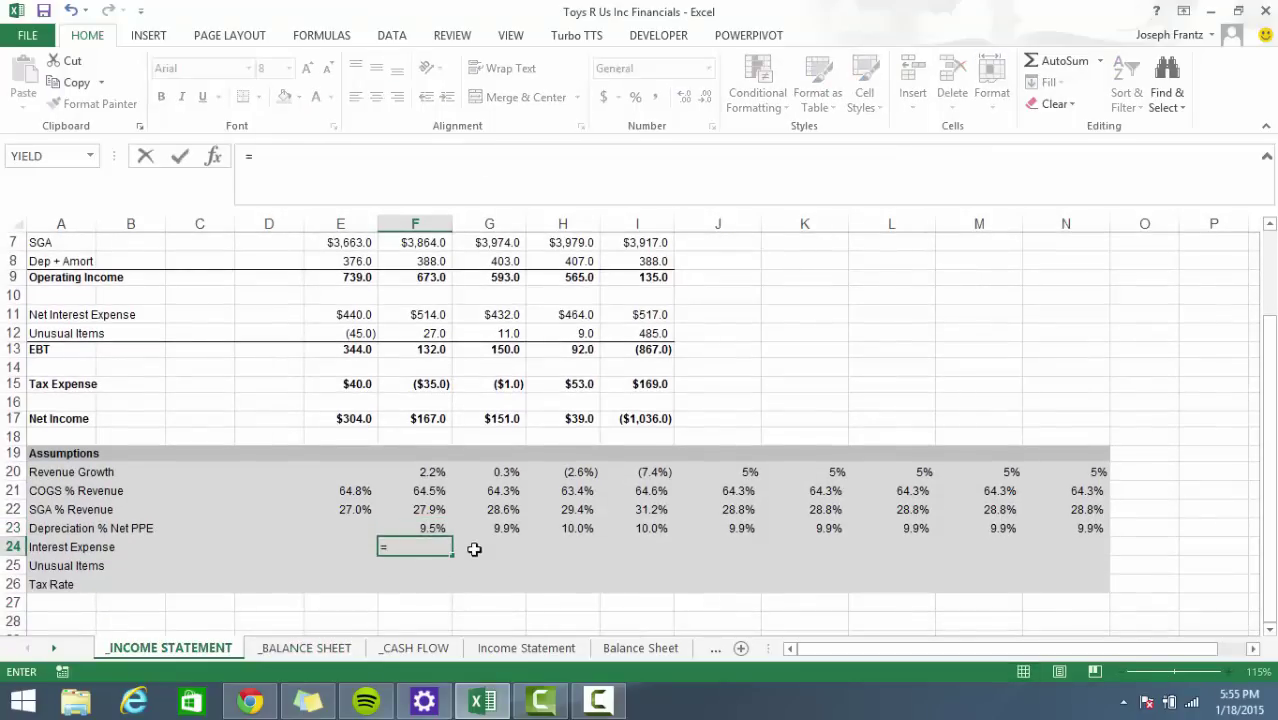
click(420, 311)
text(/)
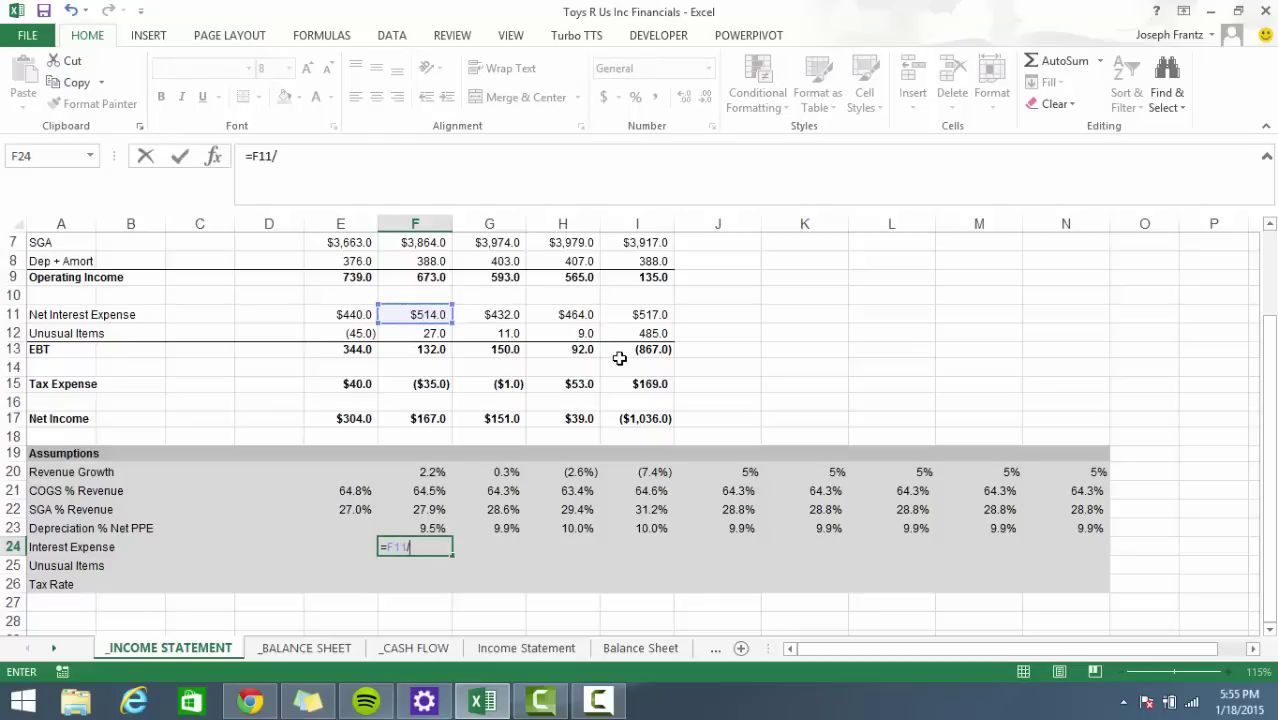
text(AVERAG)
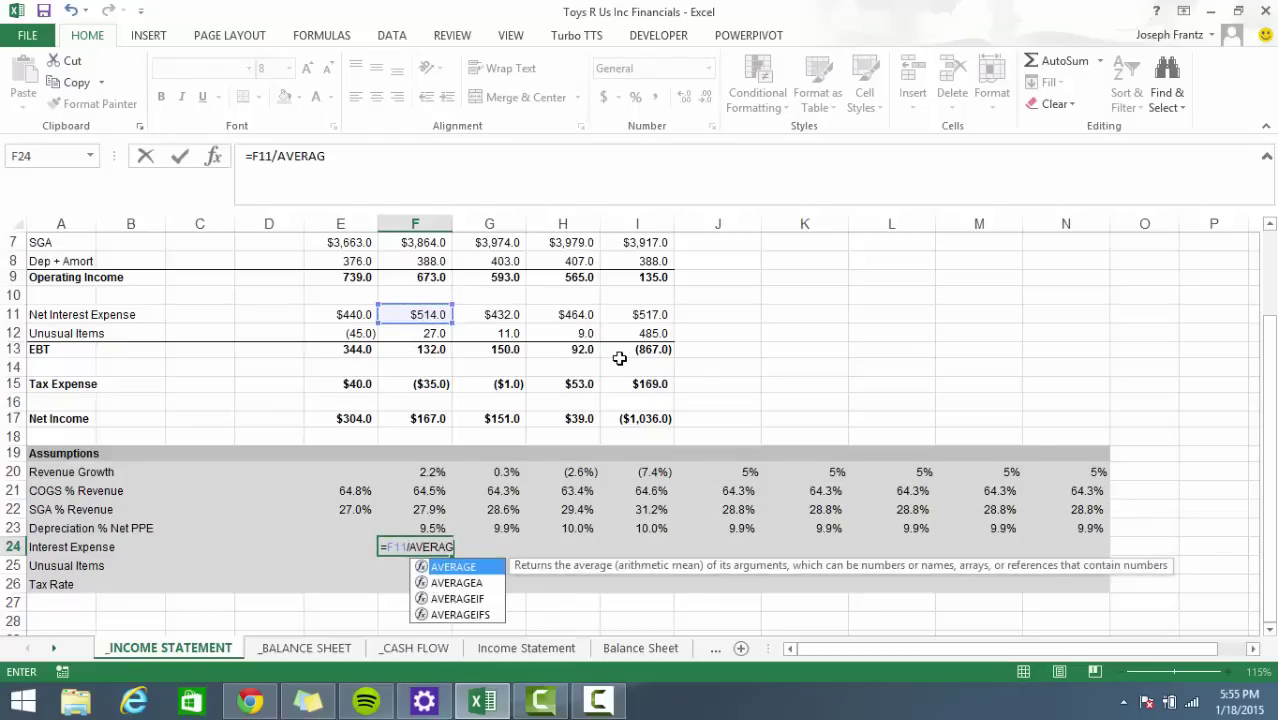
text(E()
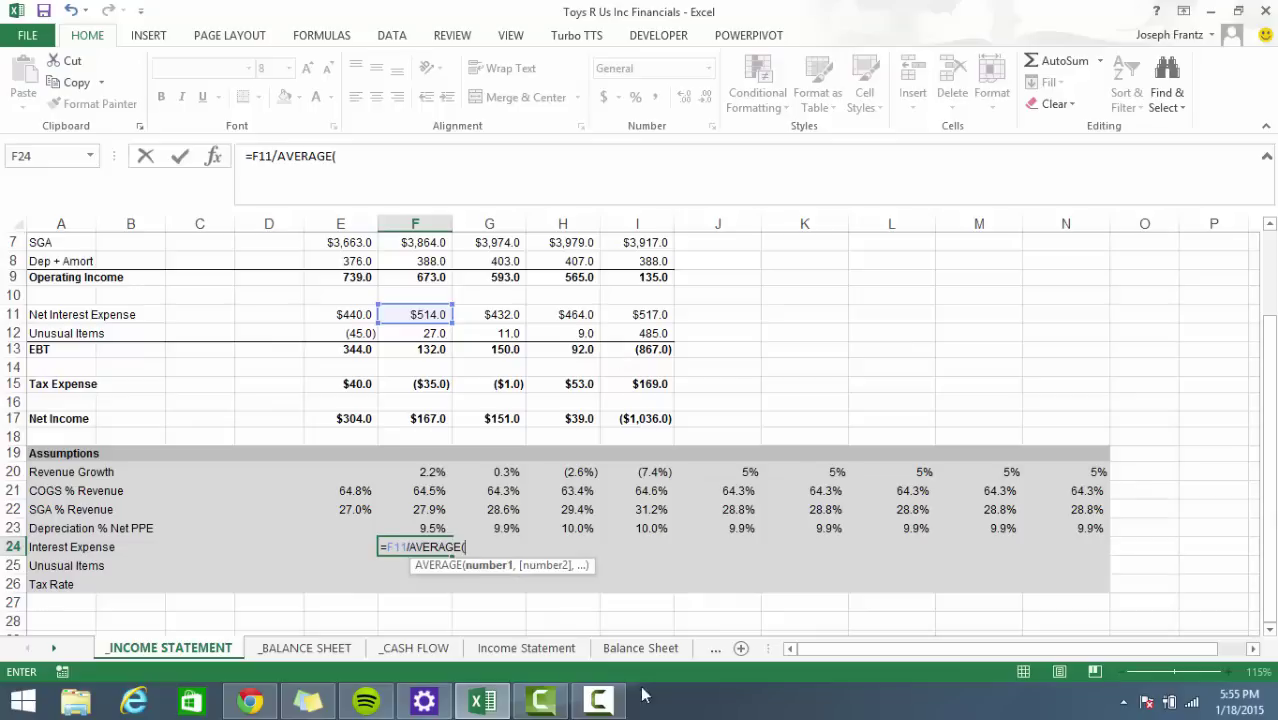
click(305, 648)
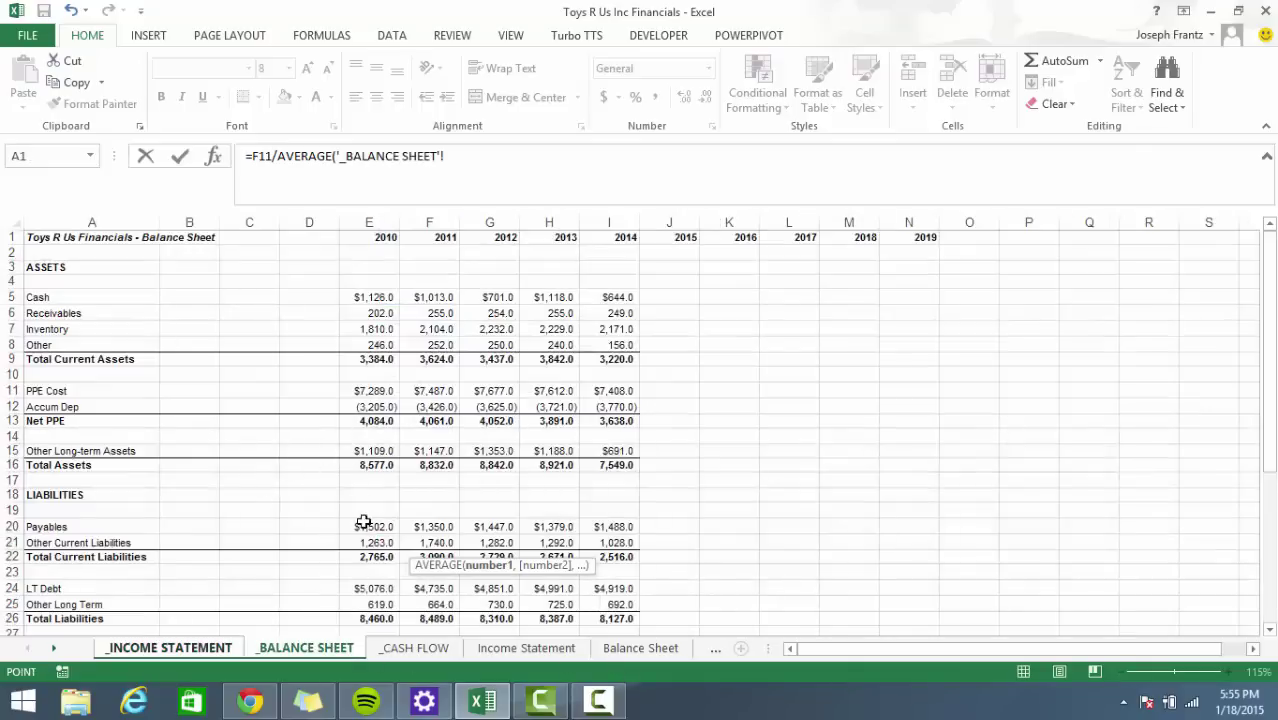
scroll(357, 528, down, 2)
scroll(357, 528, down, 1)
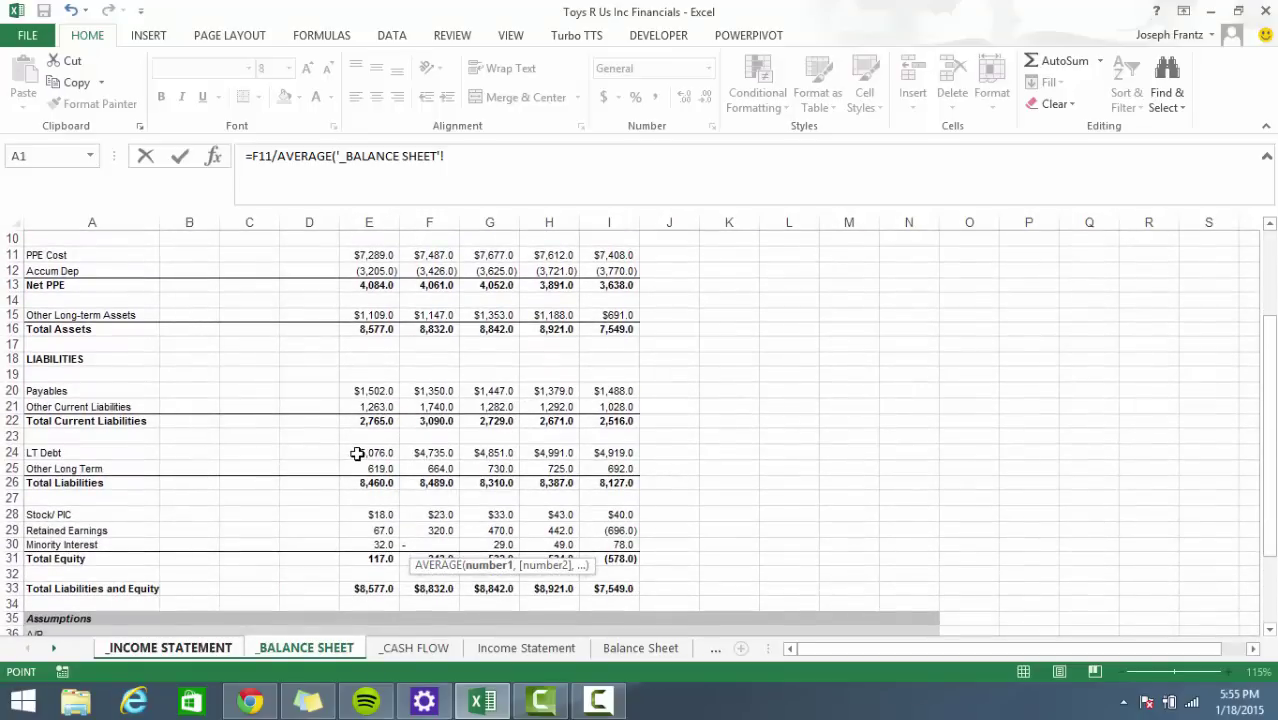
drag(357, 452, 452, 452)
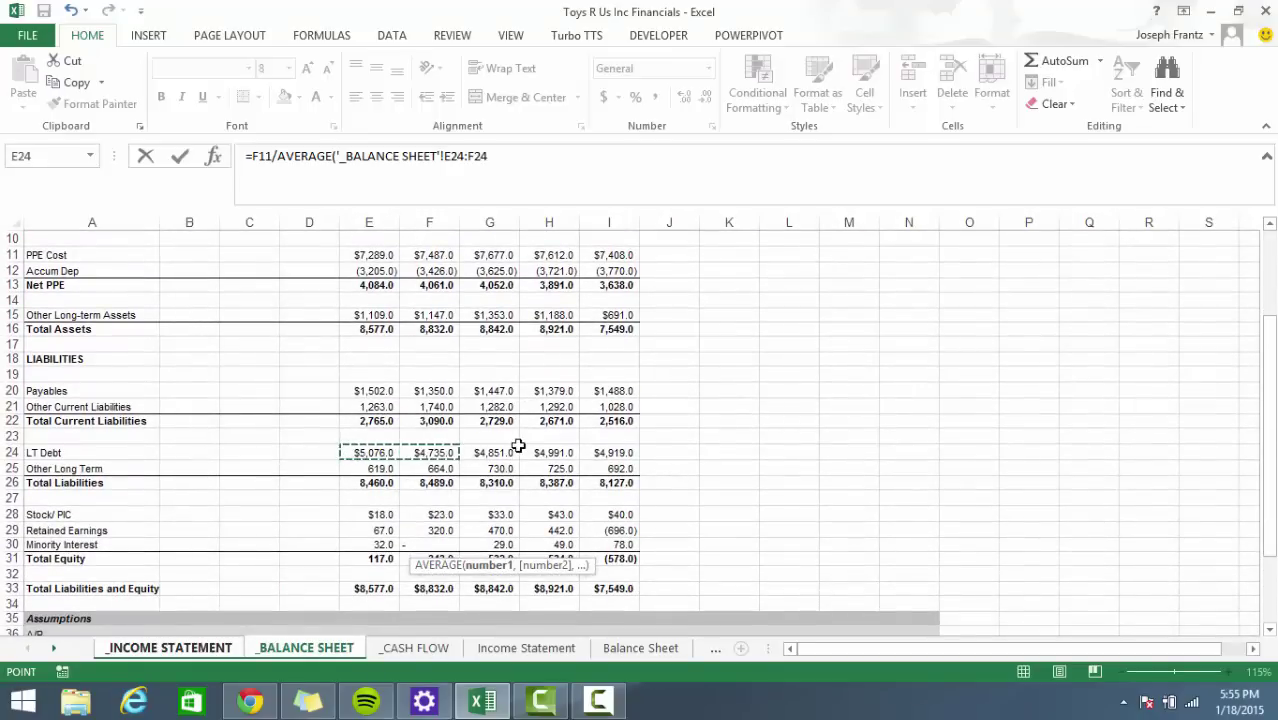
key(ctrl+Return)
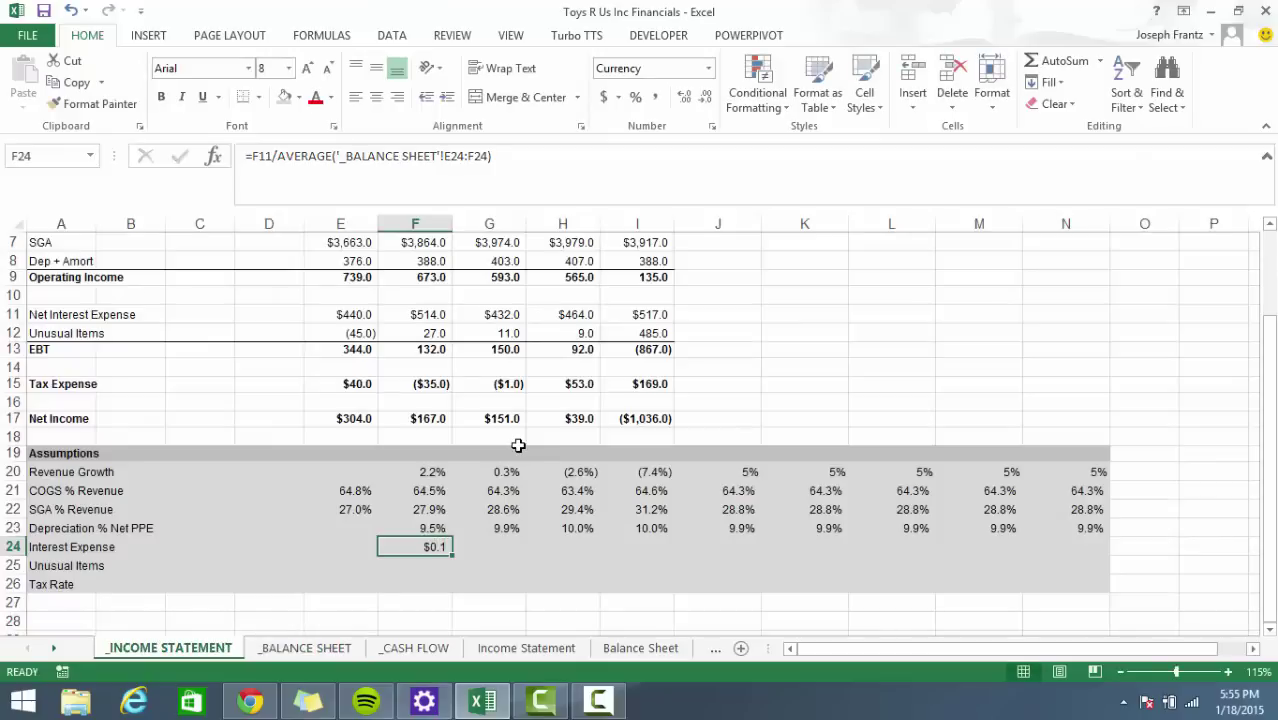
key(ctrl+shift+5)
key(alt+h+0)
Fill the depreciation formula in F23 and the interest formula in F24 across to 2014 in column I.
click(436, 530)
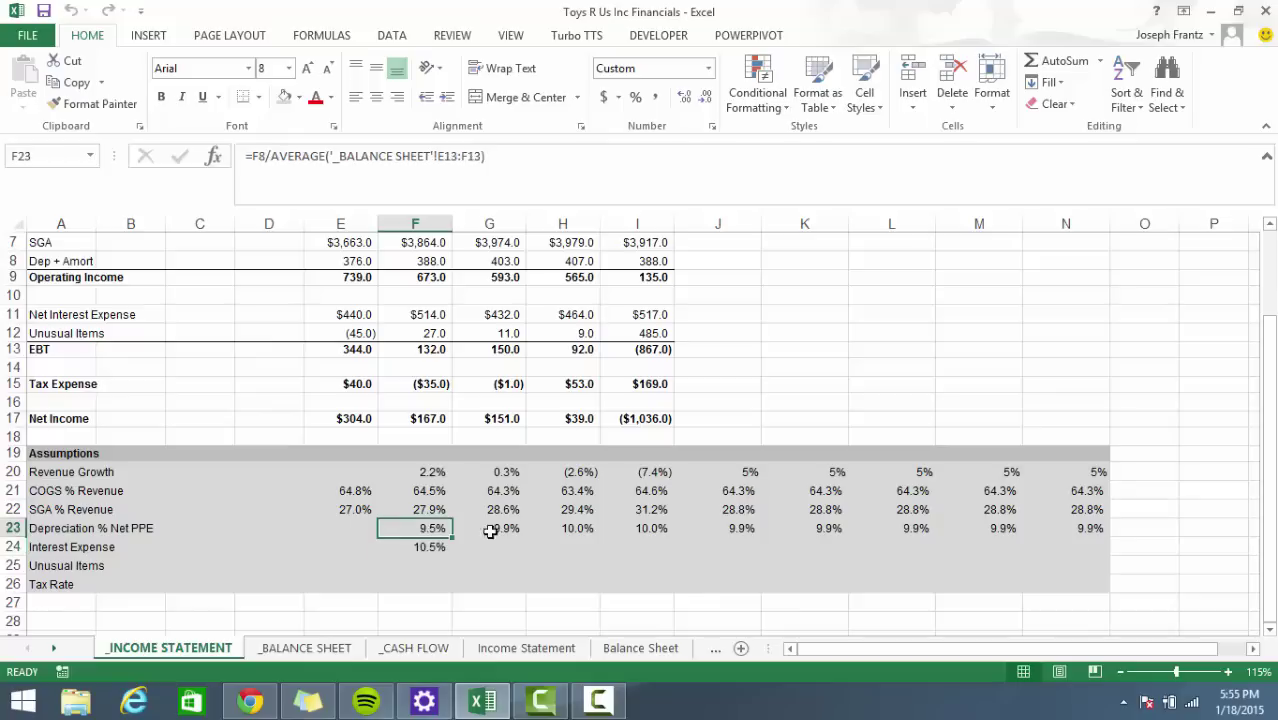
drag(451, 539, 667, 533)
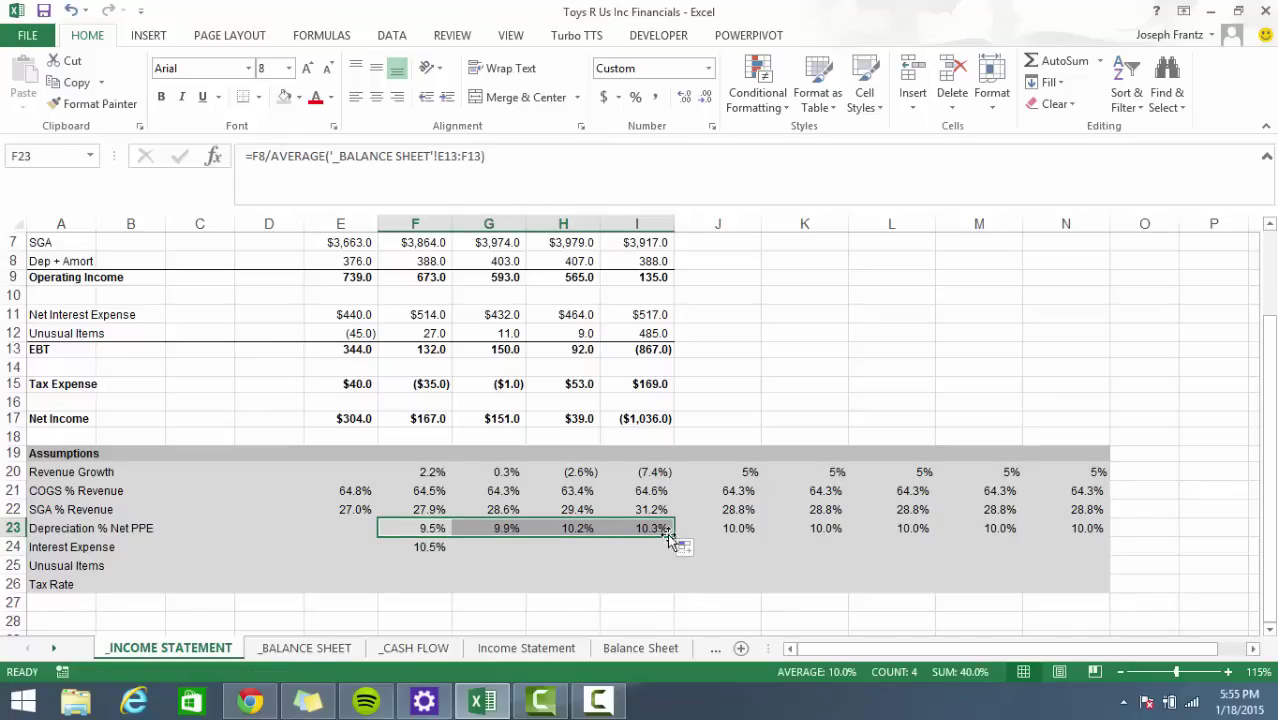
click(499, 577)
click(425, 545)
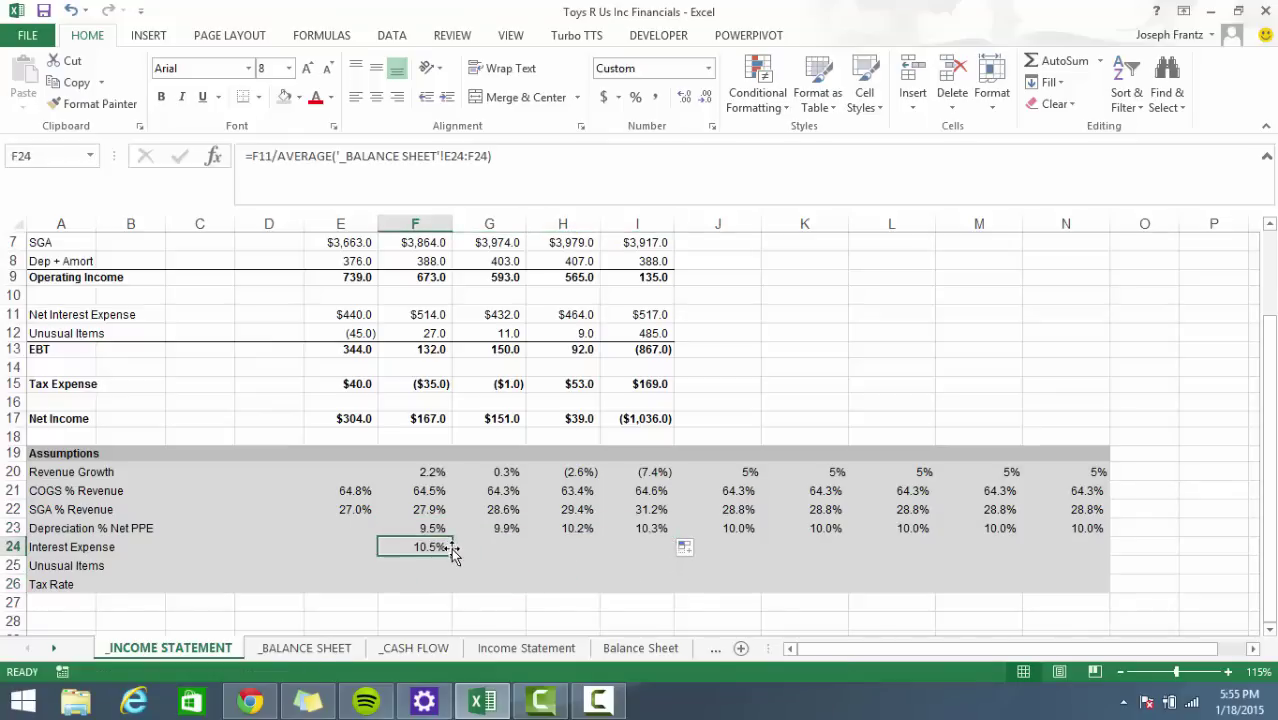
drag(451, 555, 672, 550)
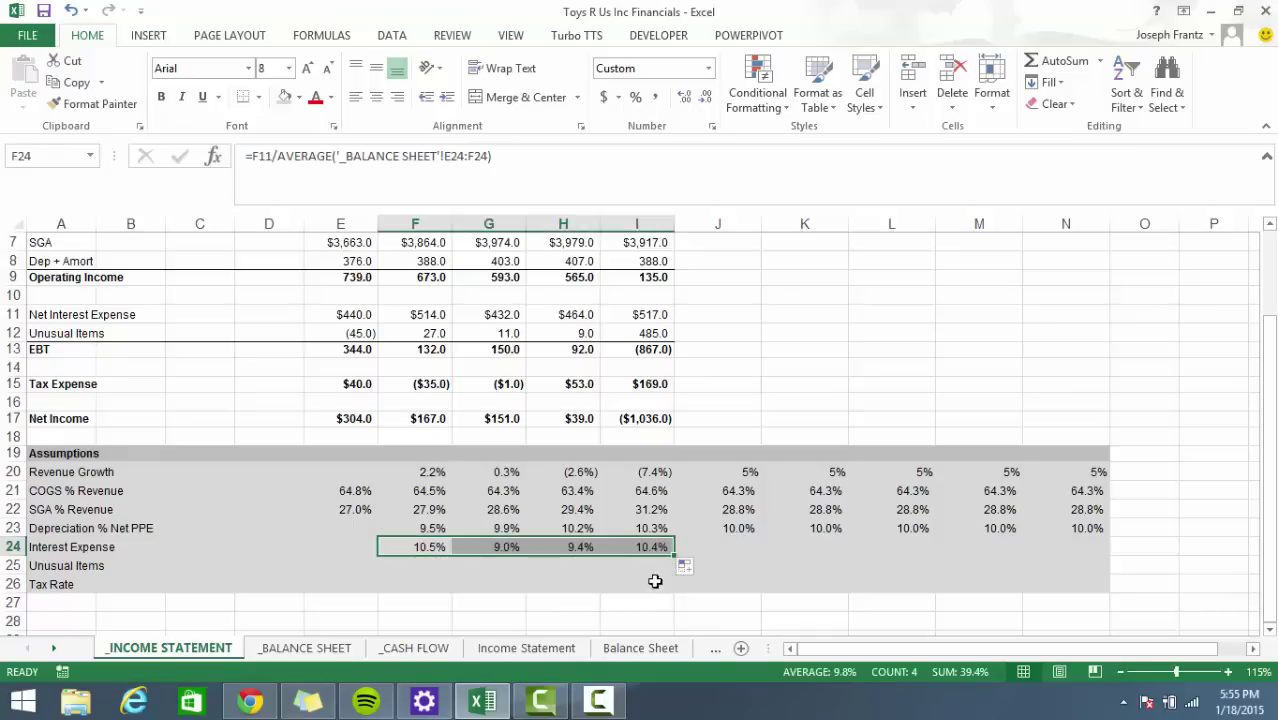
Check the filled 2014 interest formula in I24 and the 2011 depreciation and interest rates in F23:F24.
click(616, 545)
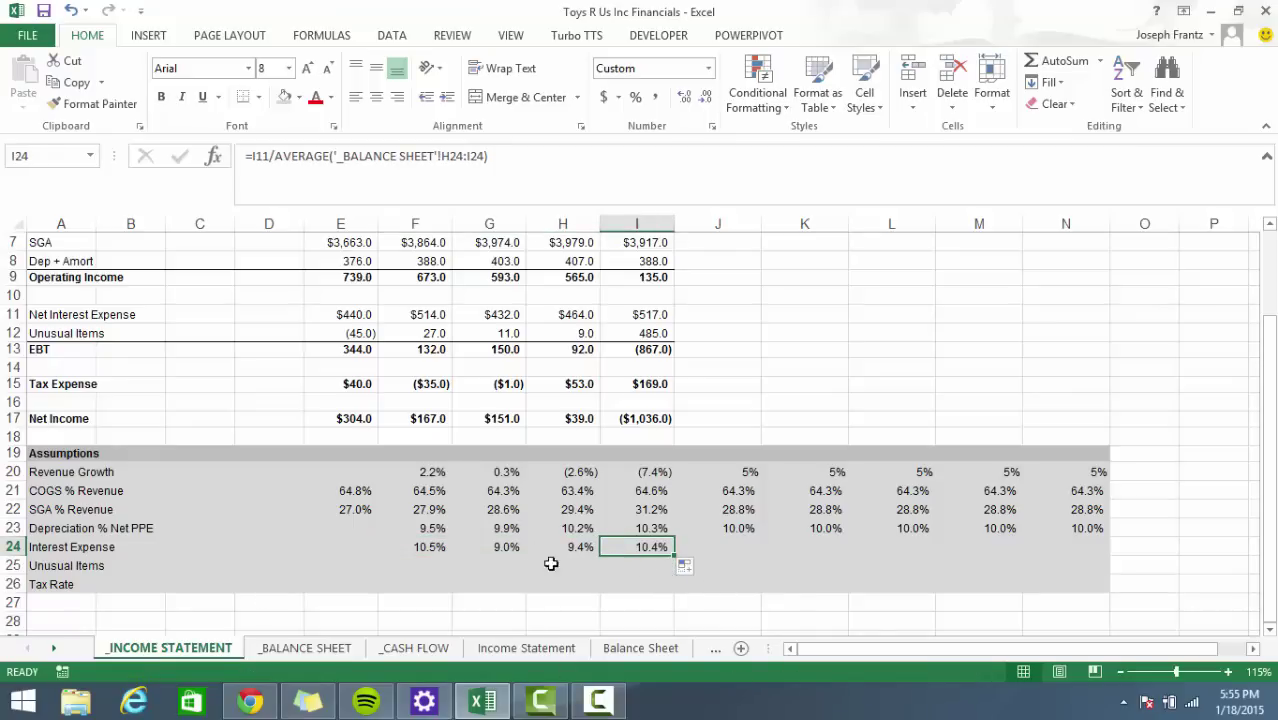
click(597, 582)
click(432, 533)
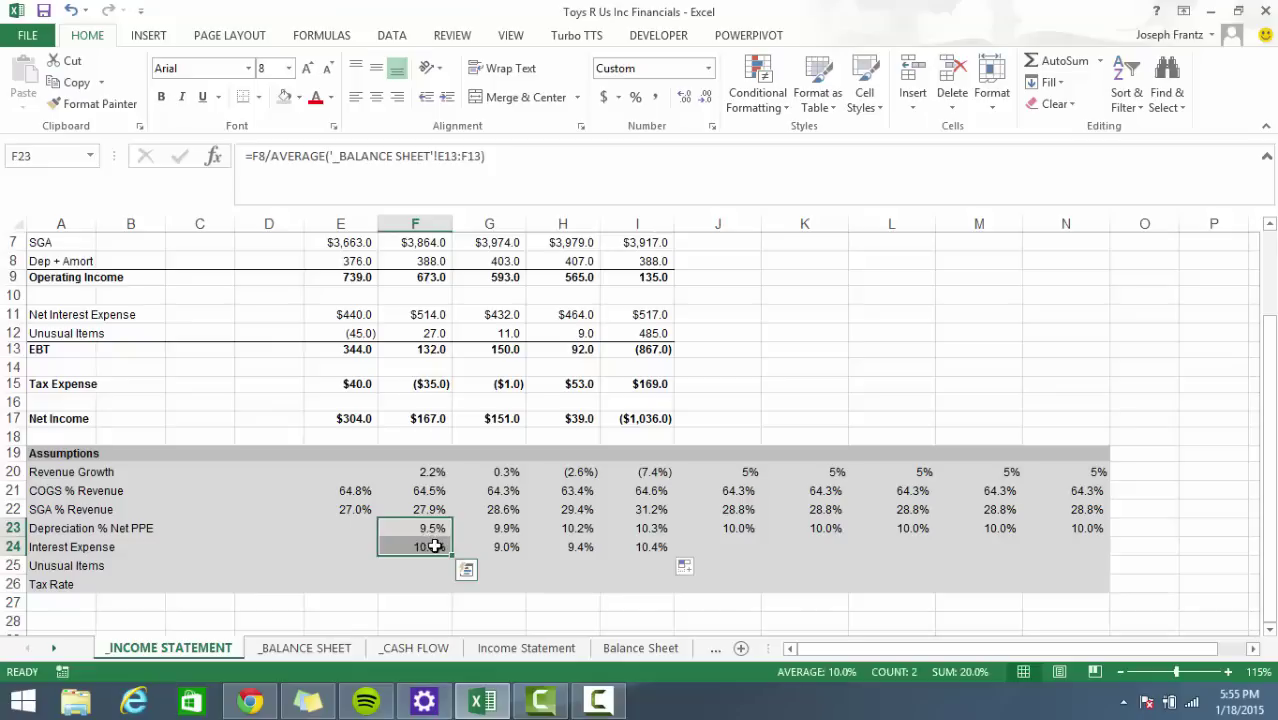
Check the 2011 interest formula in F24, the net interest expense in F11 and the units note on the Income Statement source sheet.
click(430, 546)
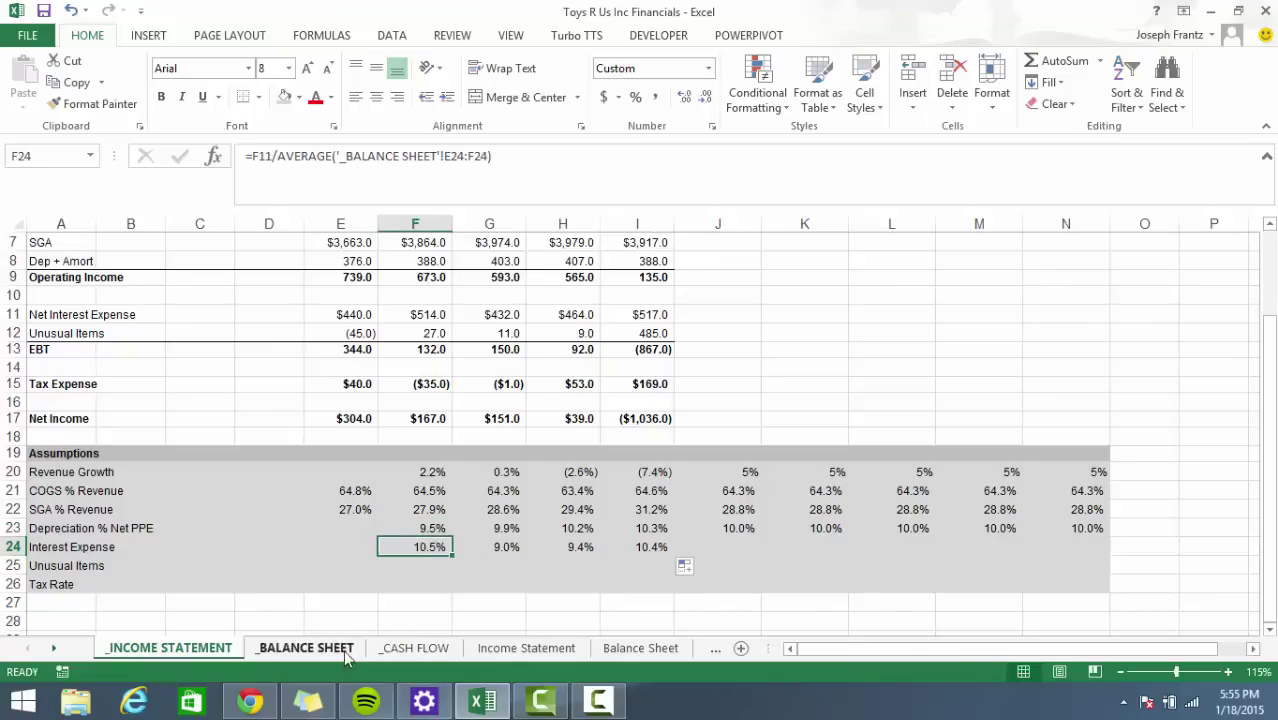
scroll(430, 572, up, 2)
scroll(430, 572, down, 1)
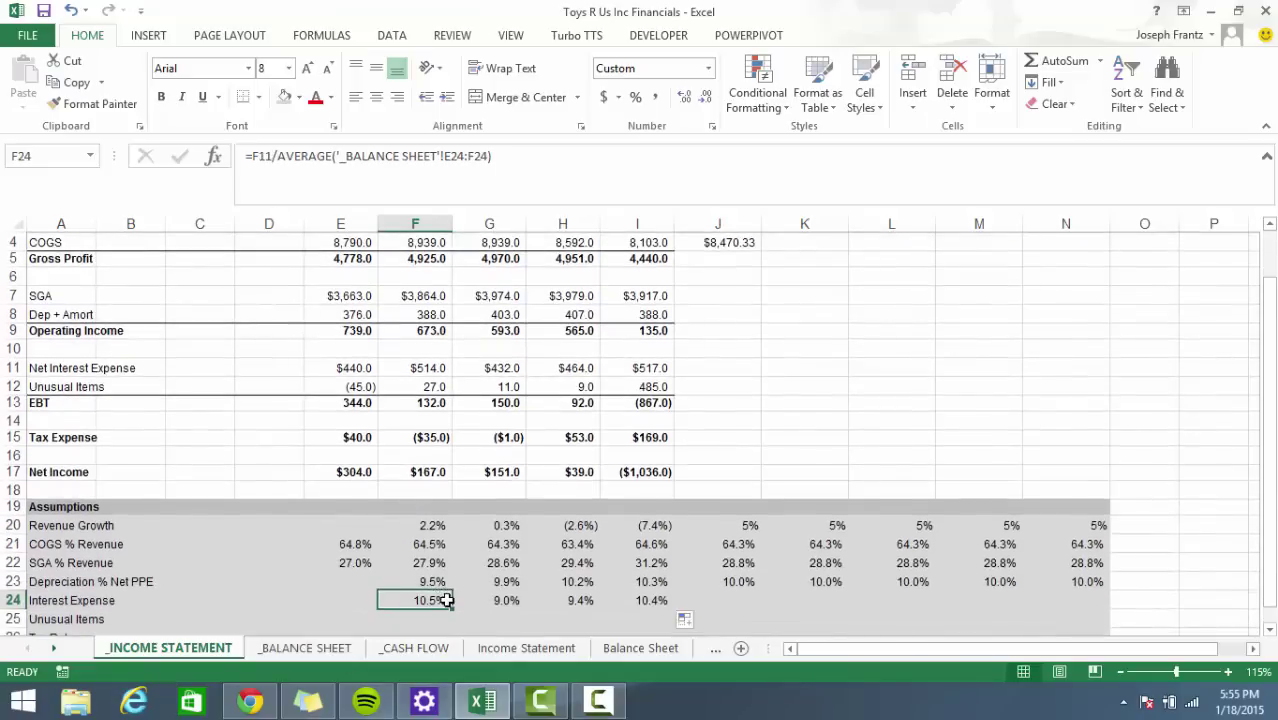
click(428, 368)
scroll(500, 400, up, 3)
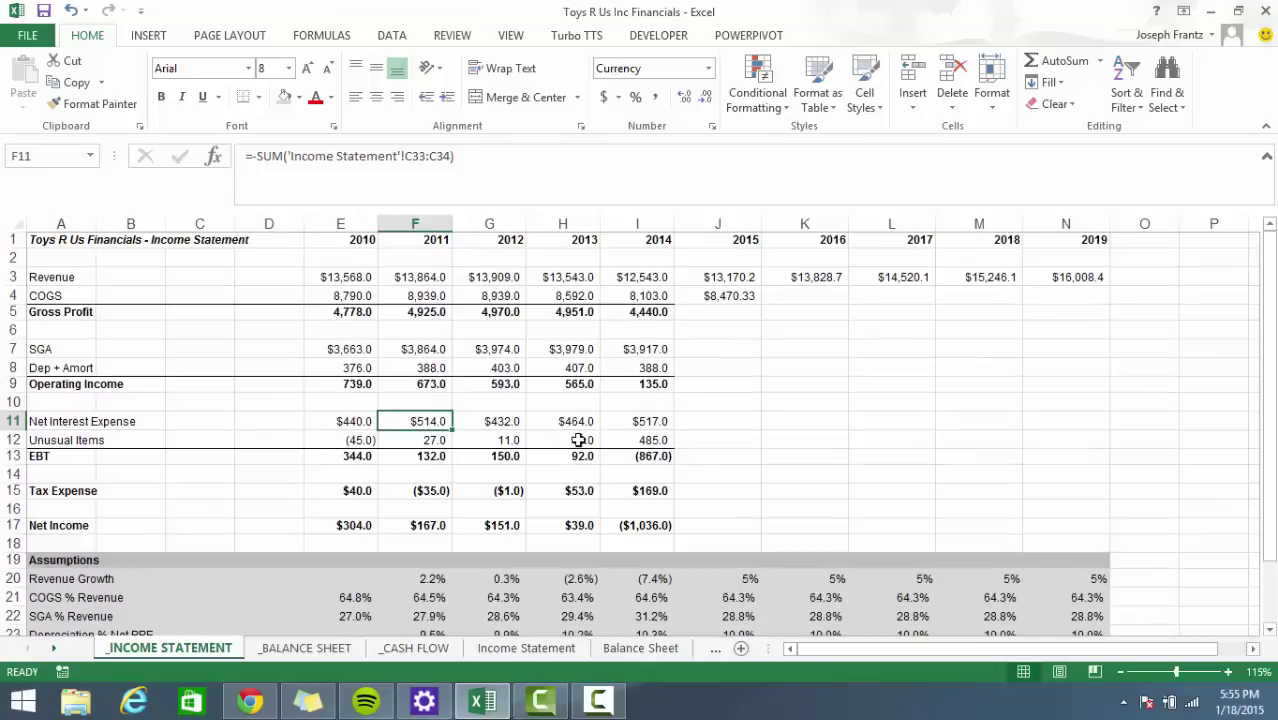
scroll(575, 465, down, 1)
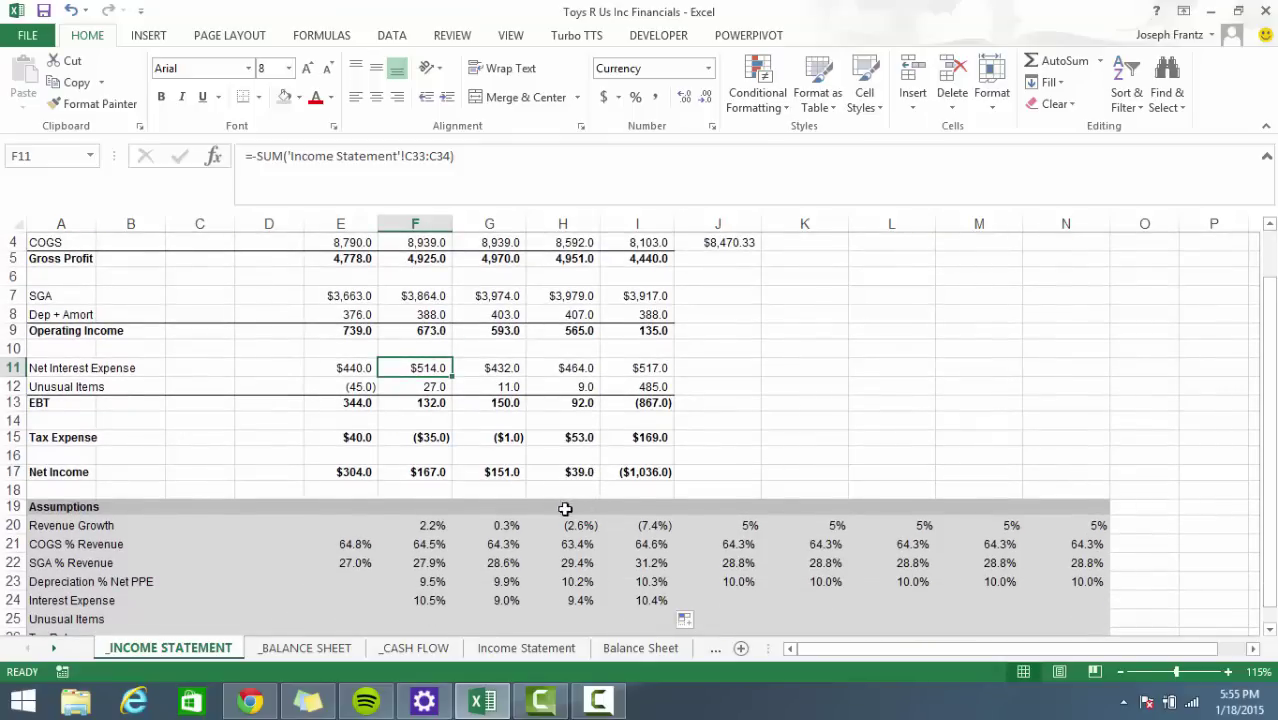
click(524, 648)
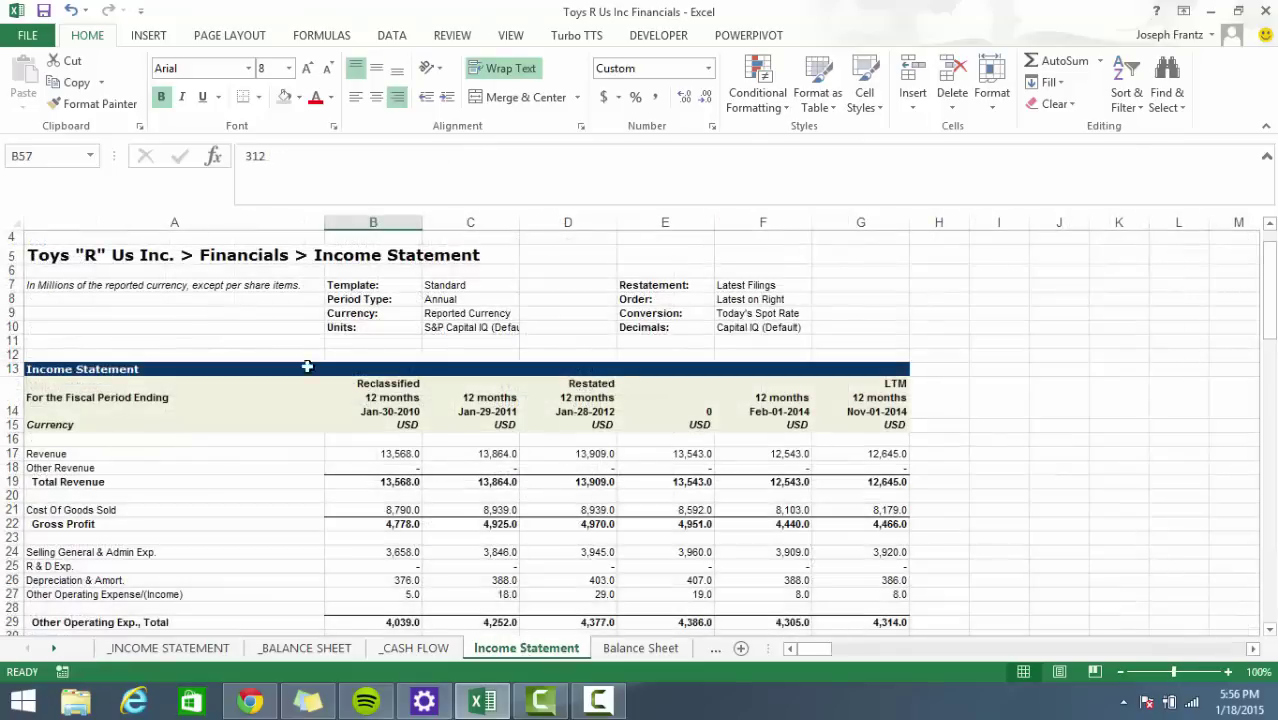
click(89, 288)
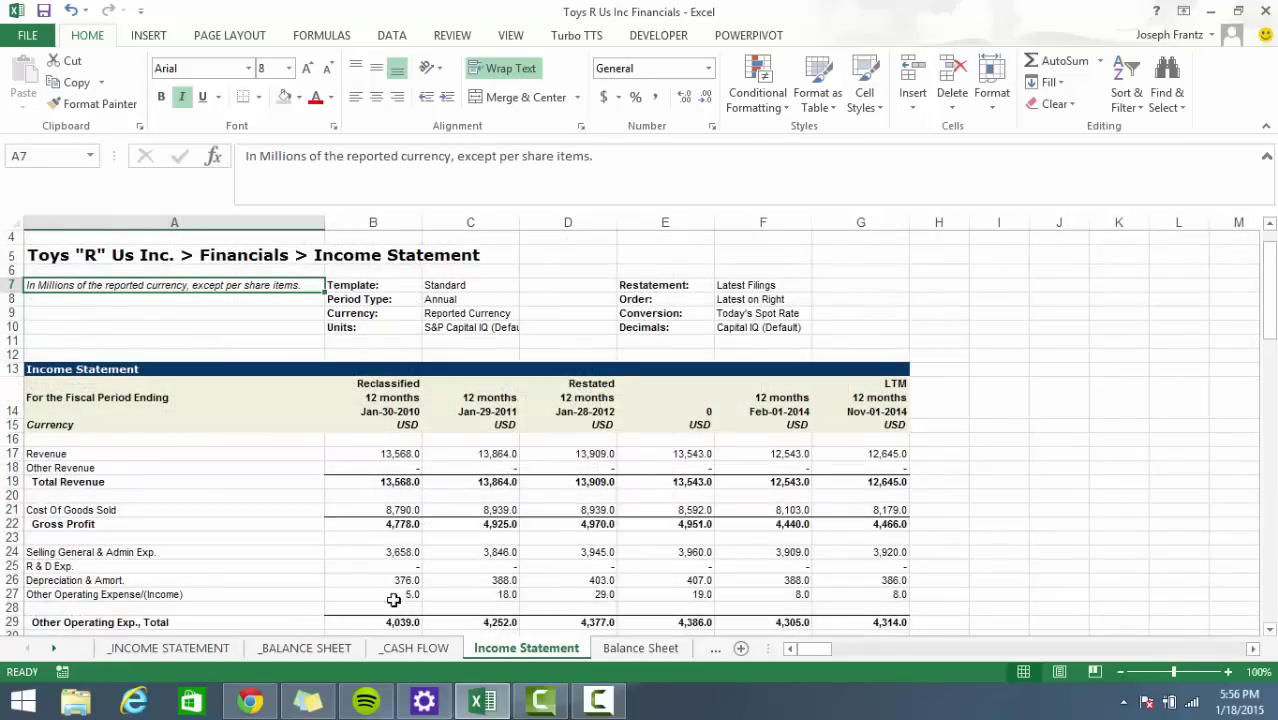
click(169, 648)
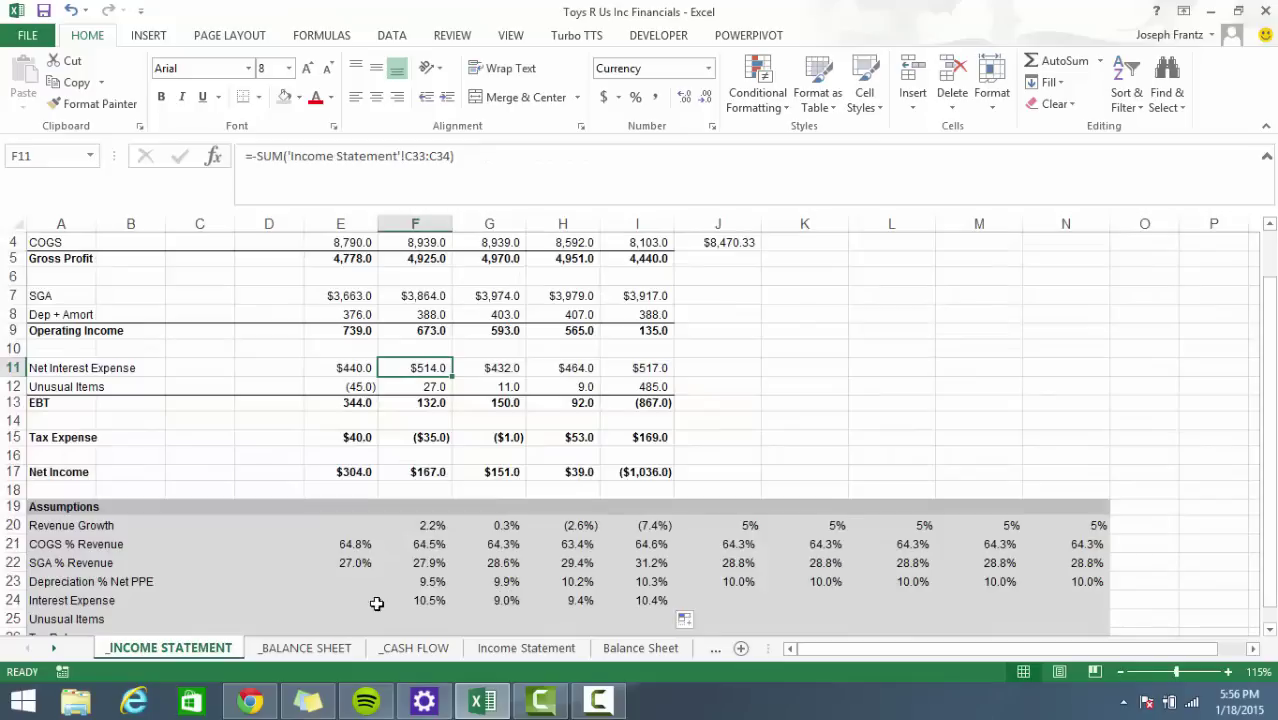
Trace the F24 interest formula to the 2010 and 2011 LT Debt cells E24:F24 on the _BALANCE SHEET sheet.
click(444, 601)
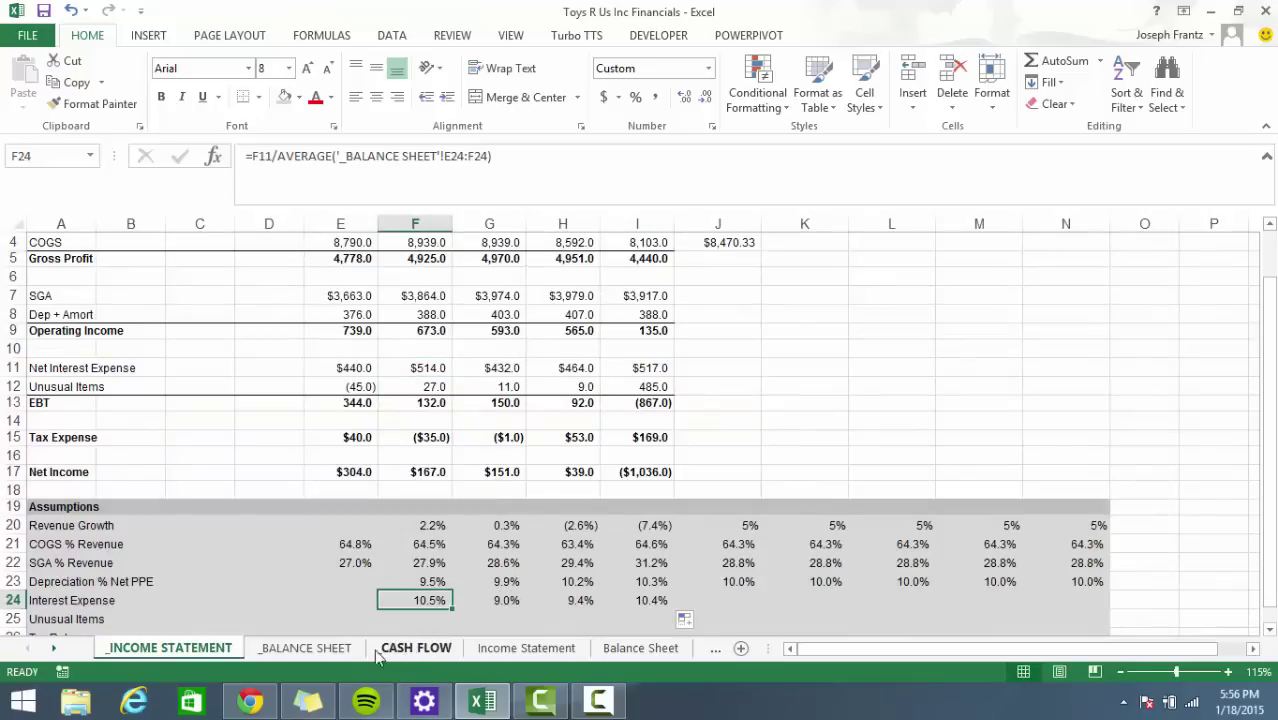
click(333, 649)
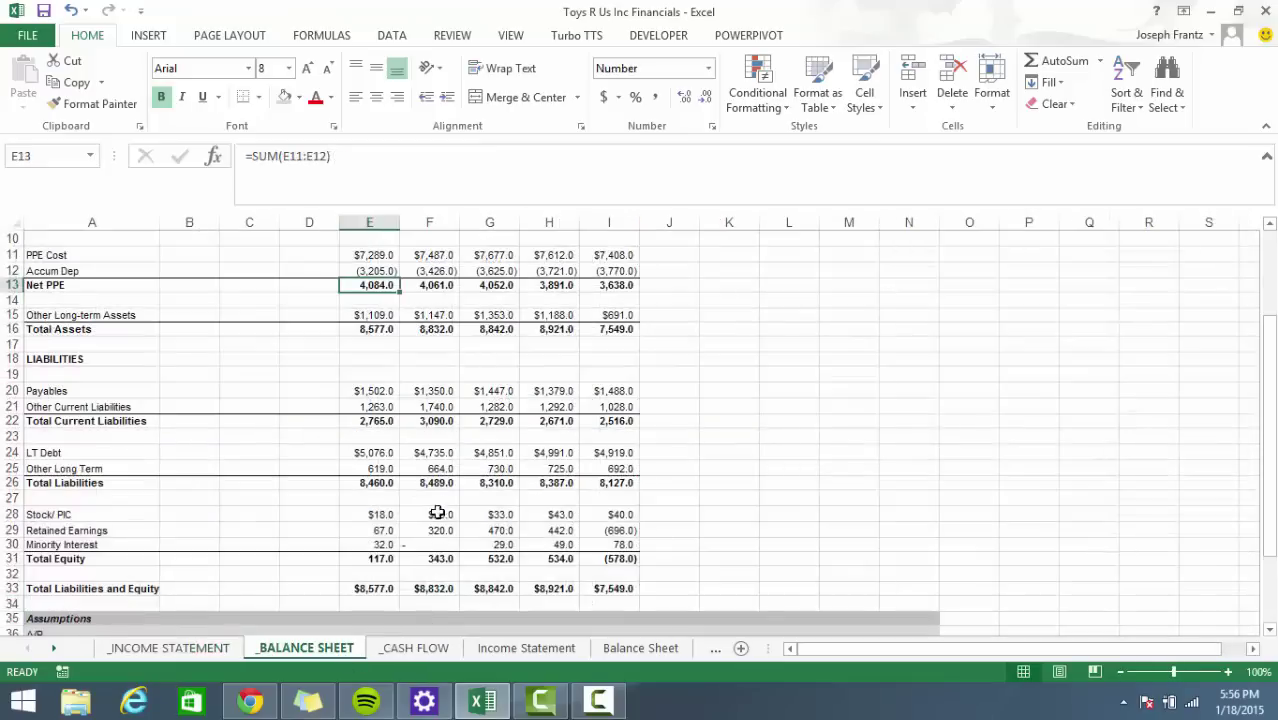
scroll(424, 404, down, 1)
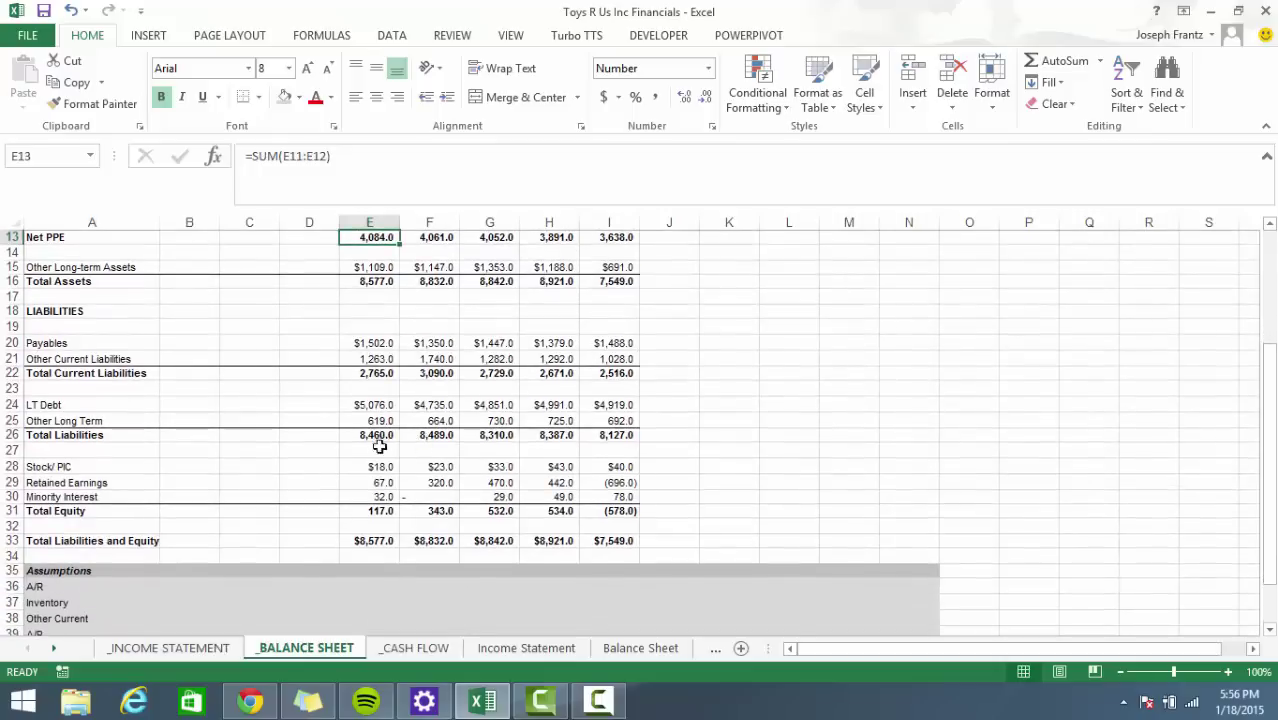
drag(372, 404, 446, 402)
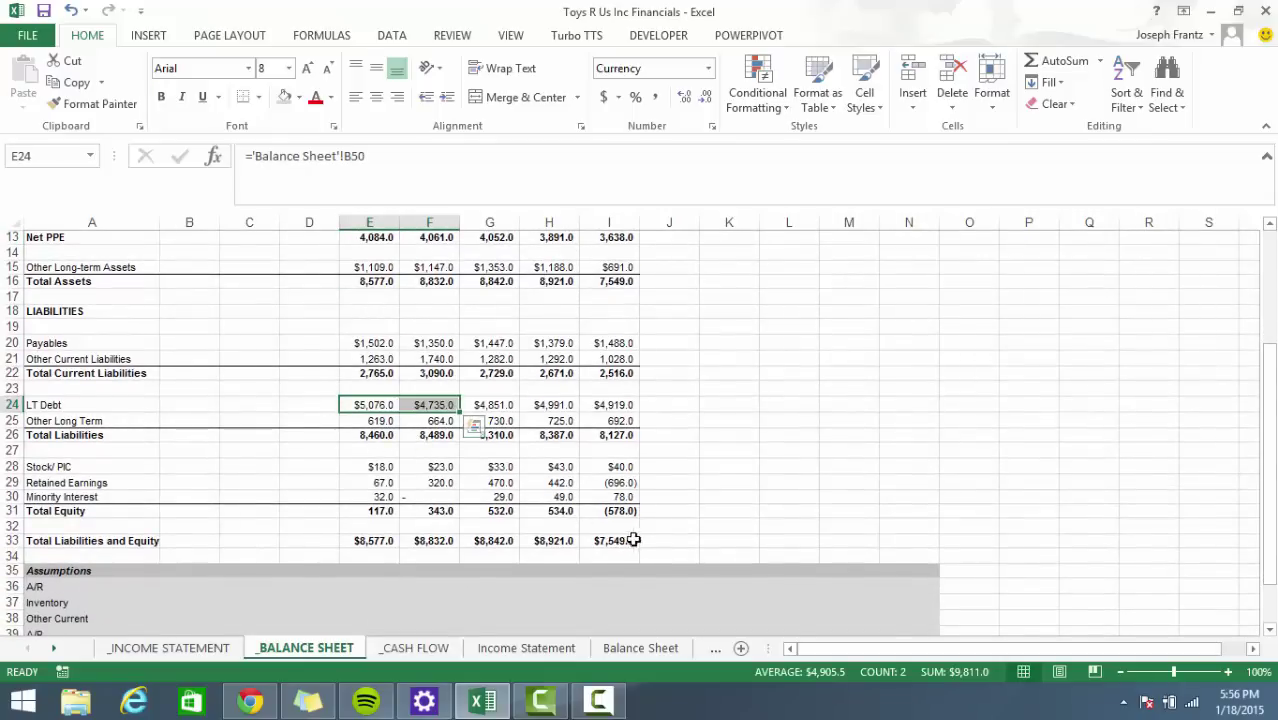
click(185, 648)
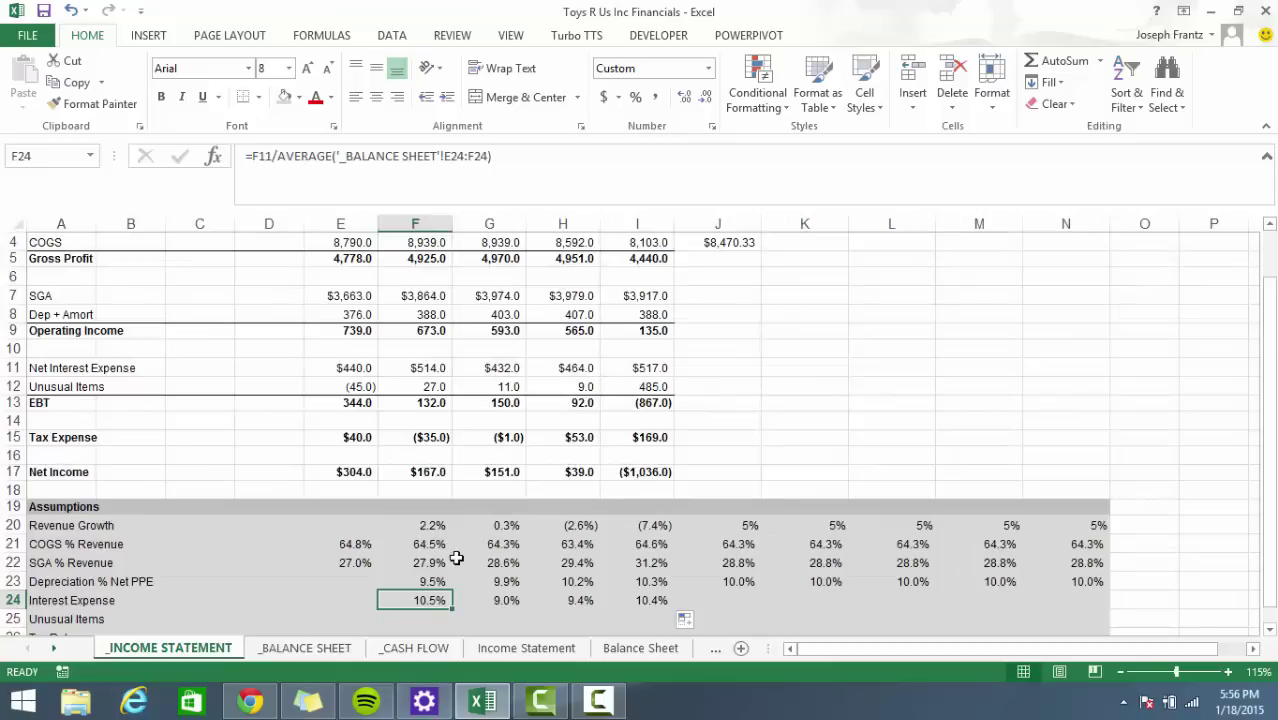
Change the assumption label in A25 of the _INCOME STATEMENT sheet to "Unusual Items % Revenue".
scroll(408, 578, down, 1)
click(412, 572)
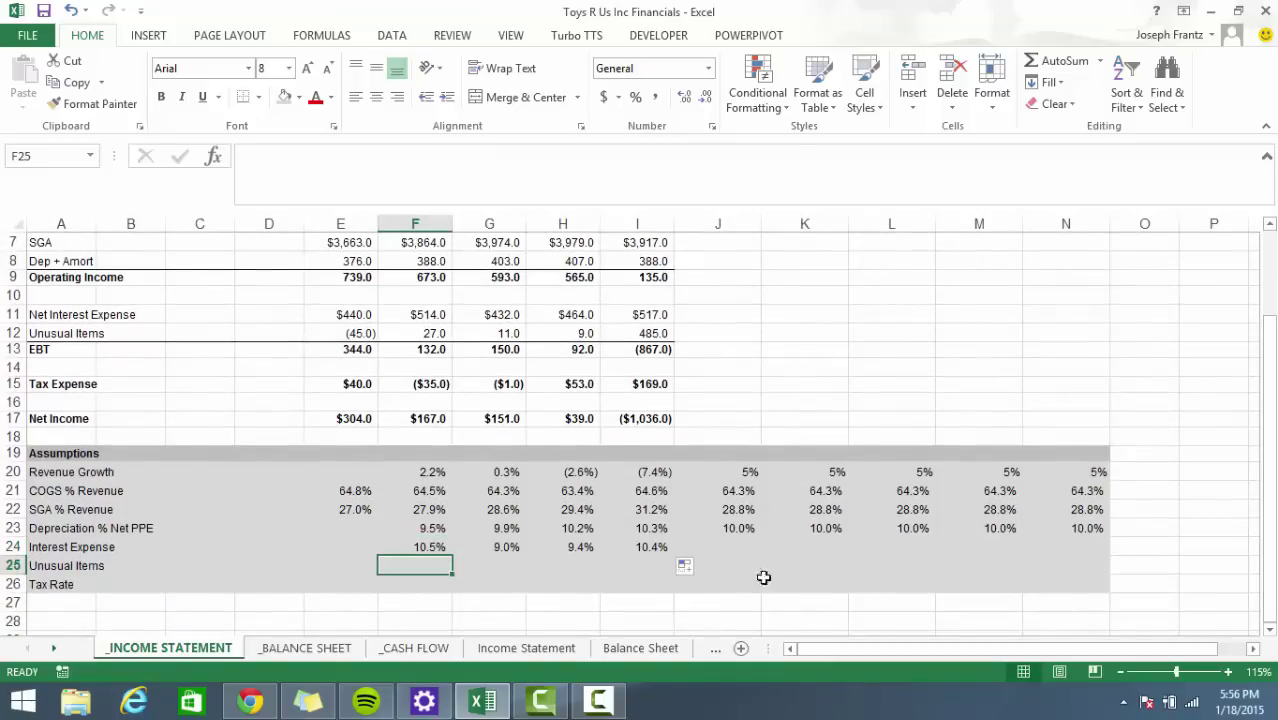
key(Left)
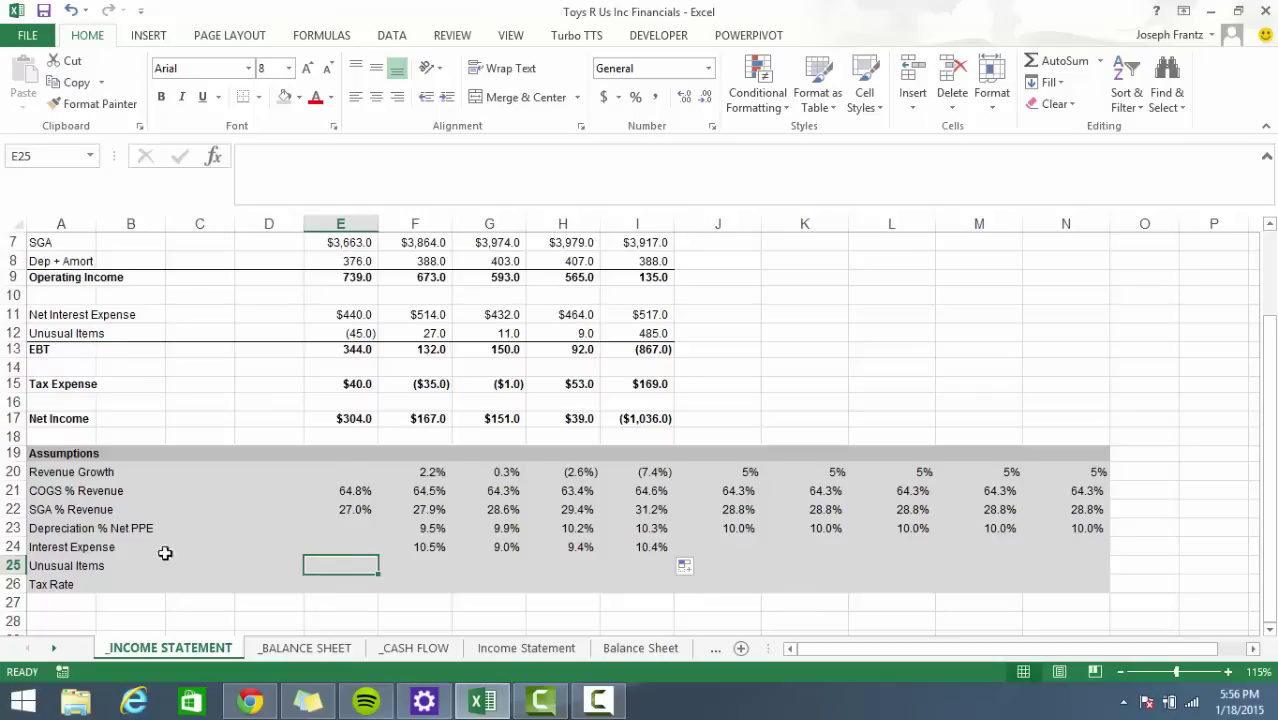
click(50, 570)
click(332, 155)
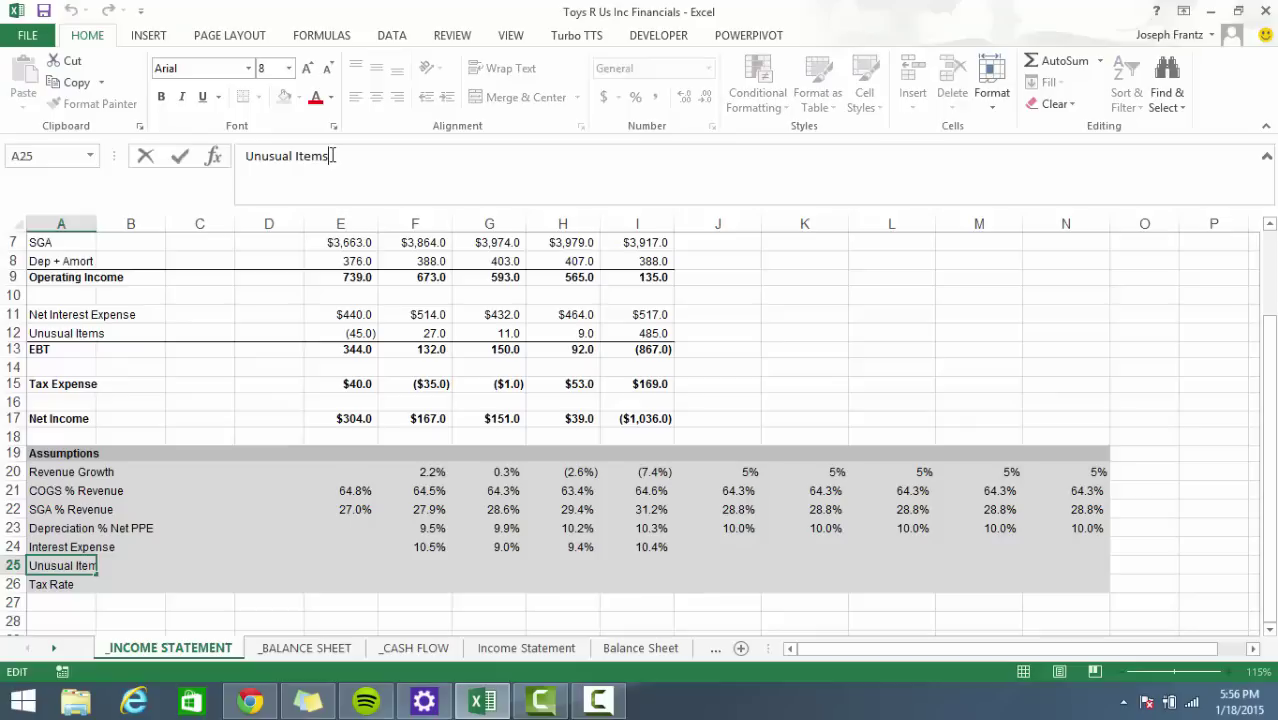
text(% revenue)
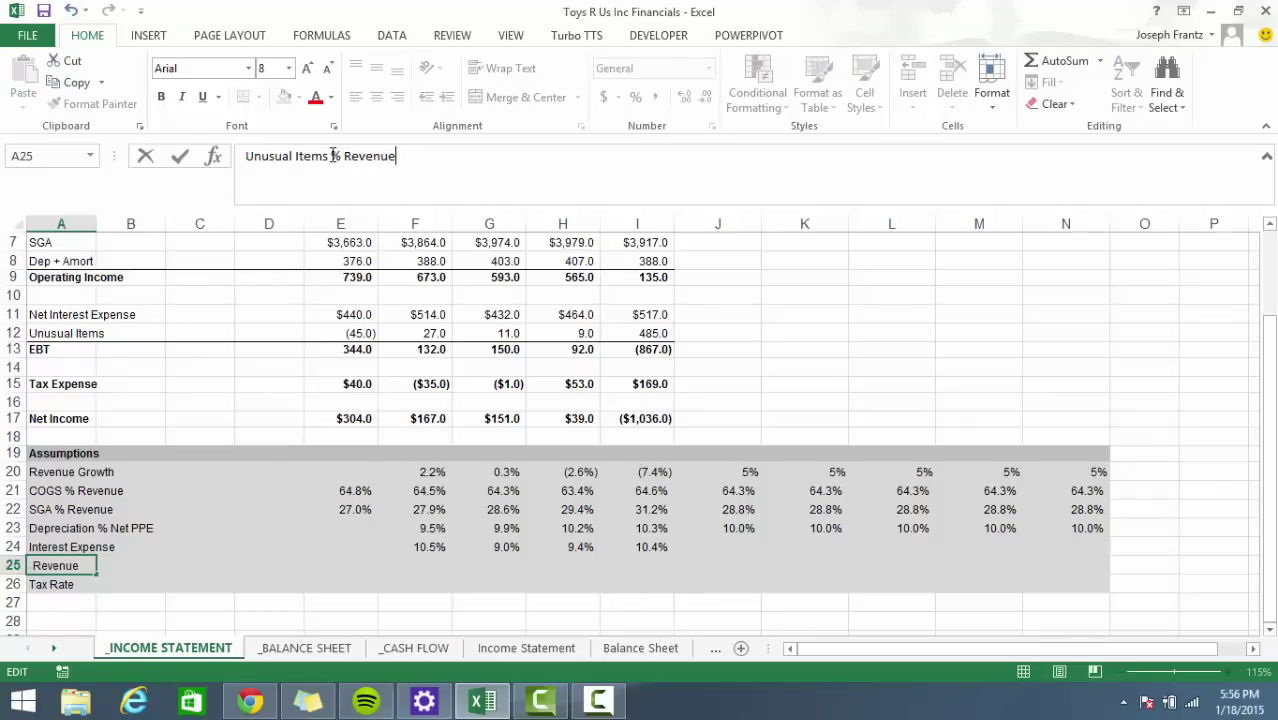
key(ctrl+Return)
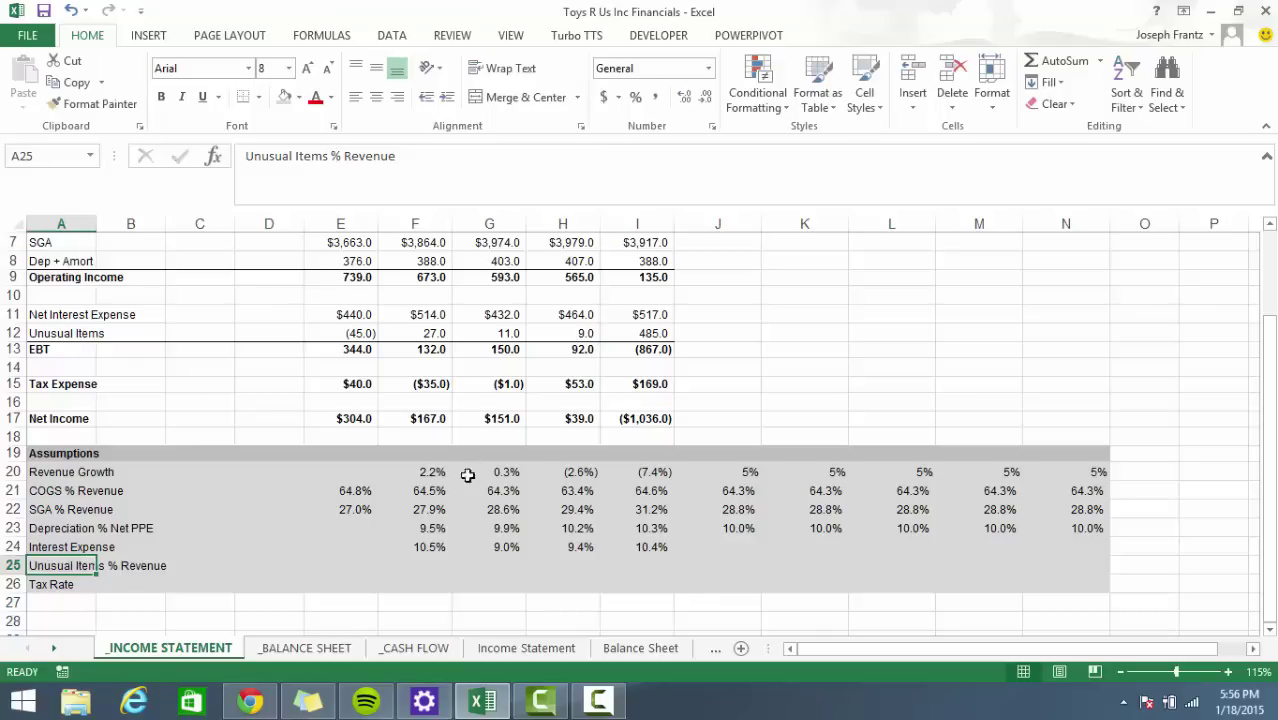
Calculate the 2010 unusual items as a percentage of revenue in E25 with =E12/E3.
click(374, 564)
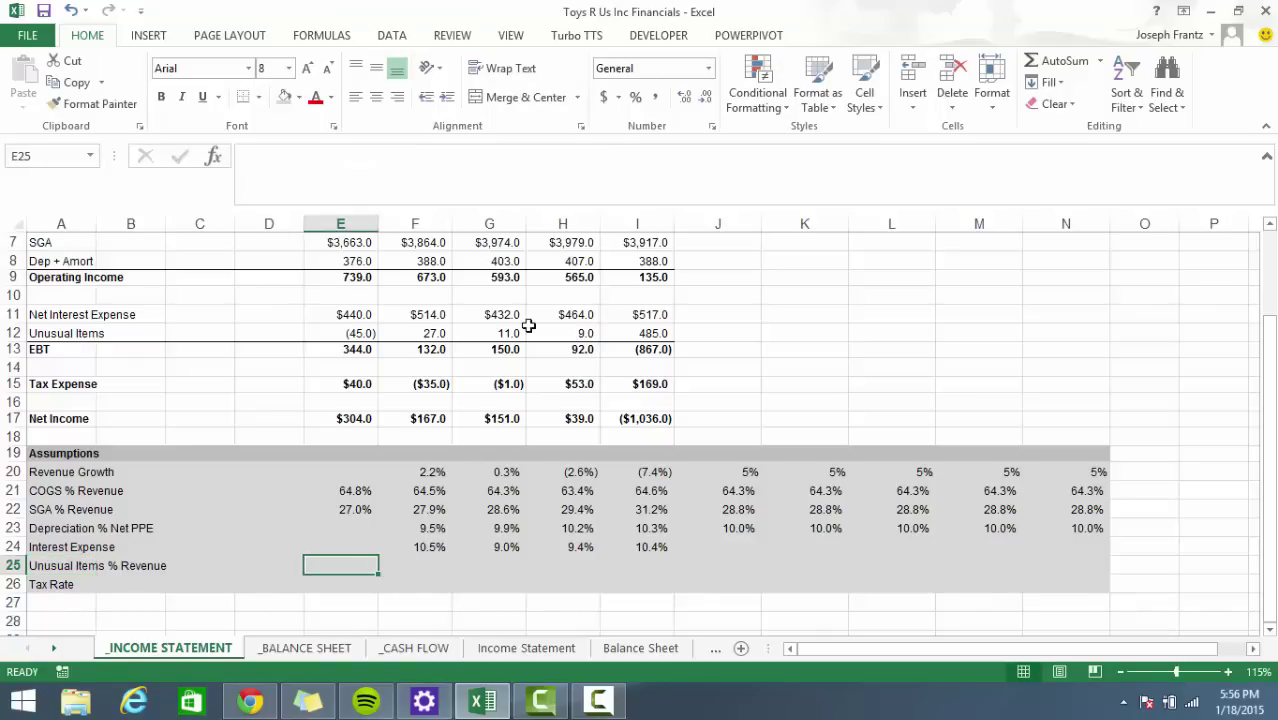
text(=)
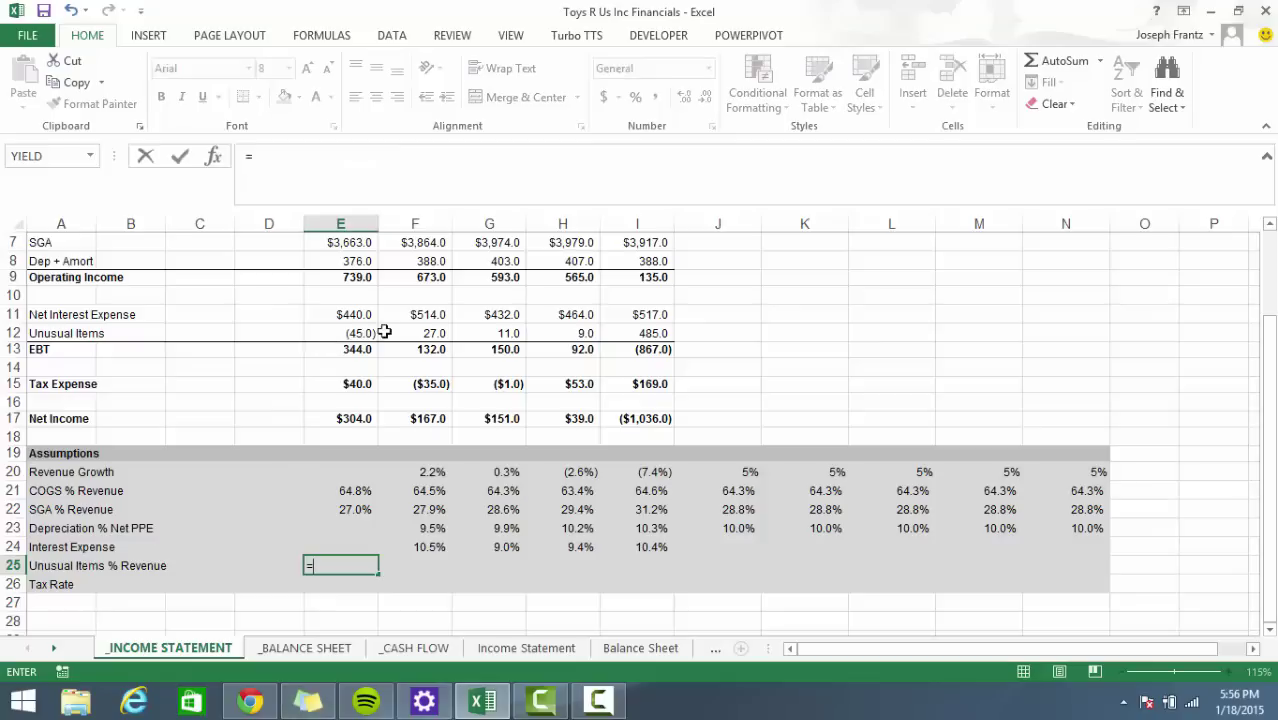
drag(383, 331, 356, 337)
text(/)
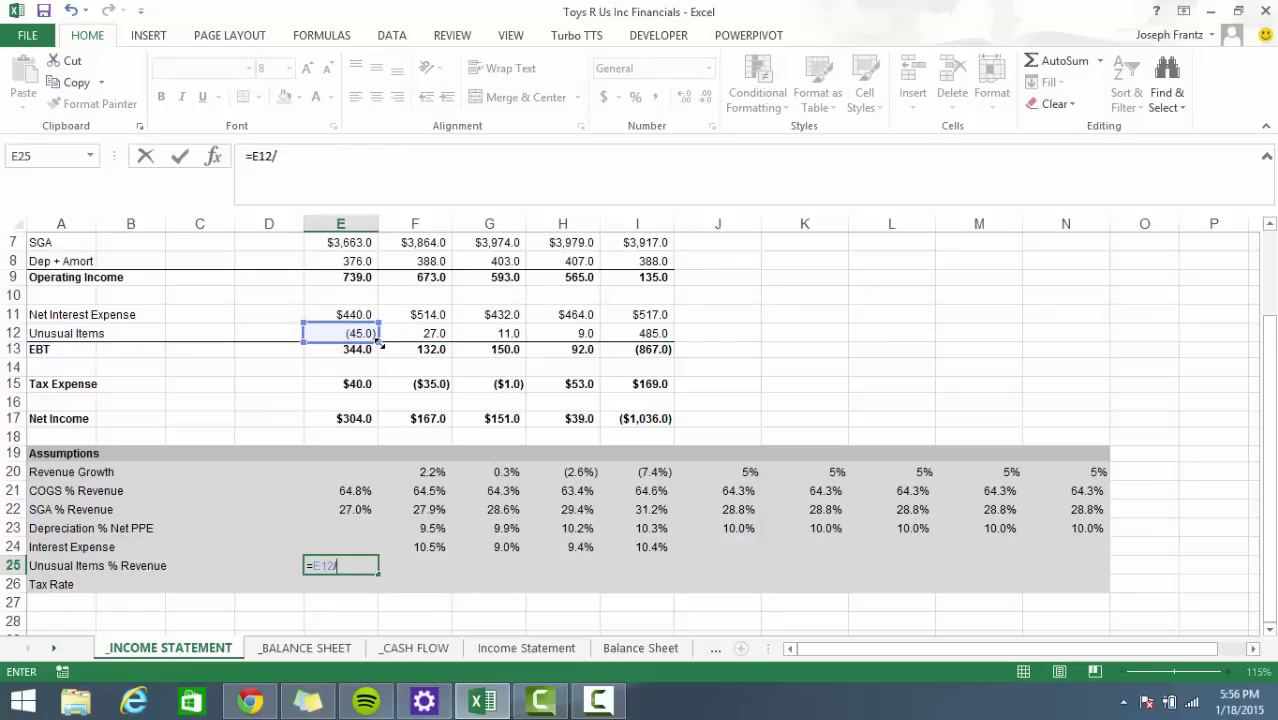
scroll(355, 249, up, 2)
click(354, 271)
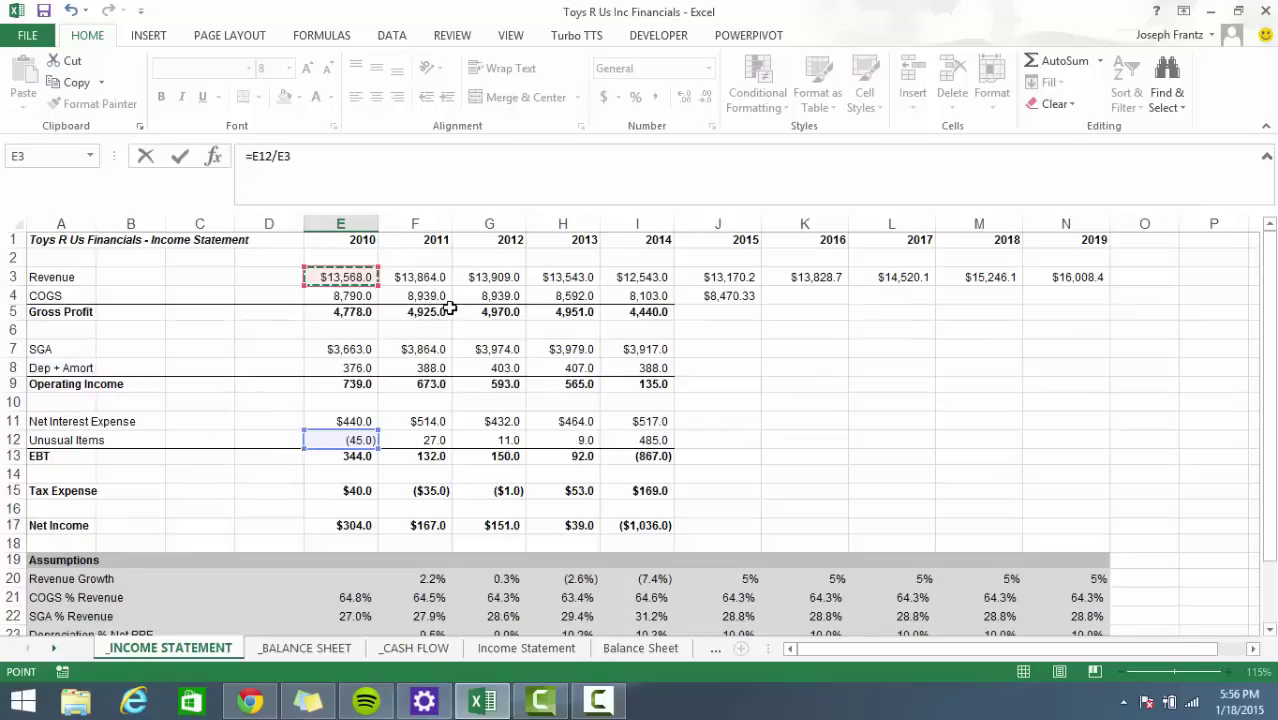
key(ctrl+Return)
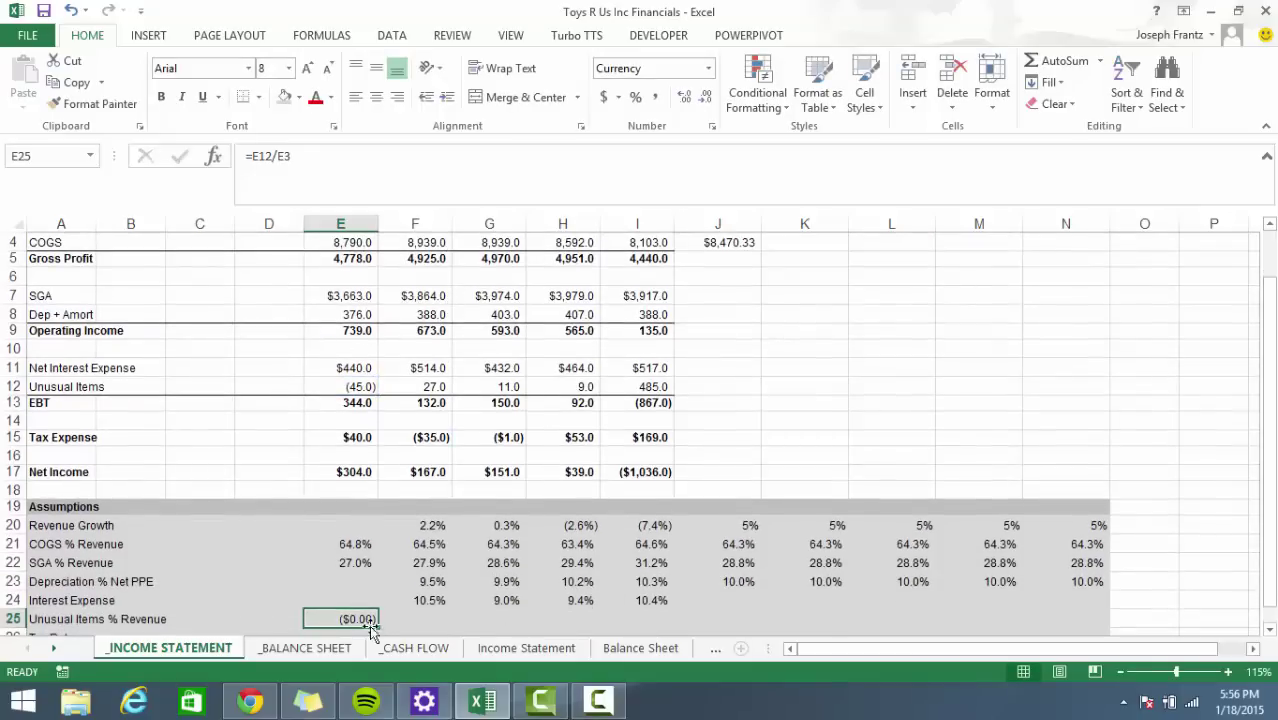
Fill the unusual items formula from E25 across to 2014 in I25 and format the range as percentages with one decimal.
drag(384, 626, 665, 620)
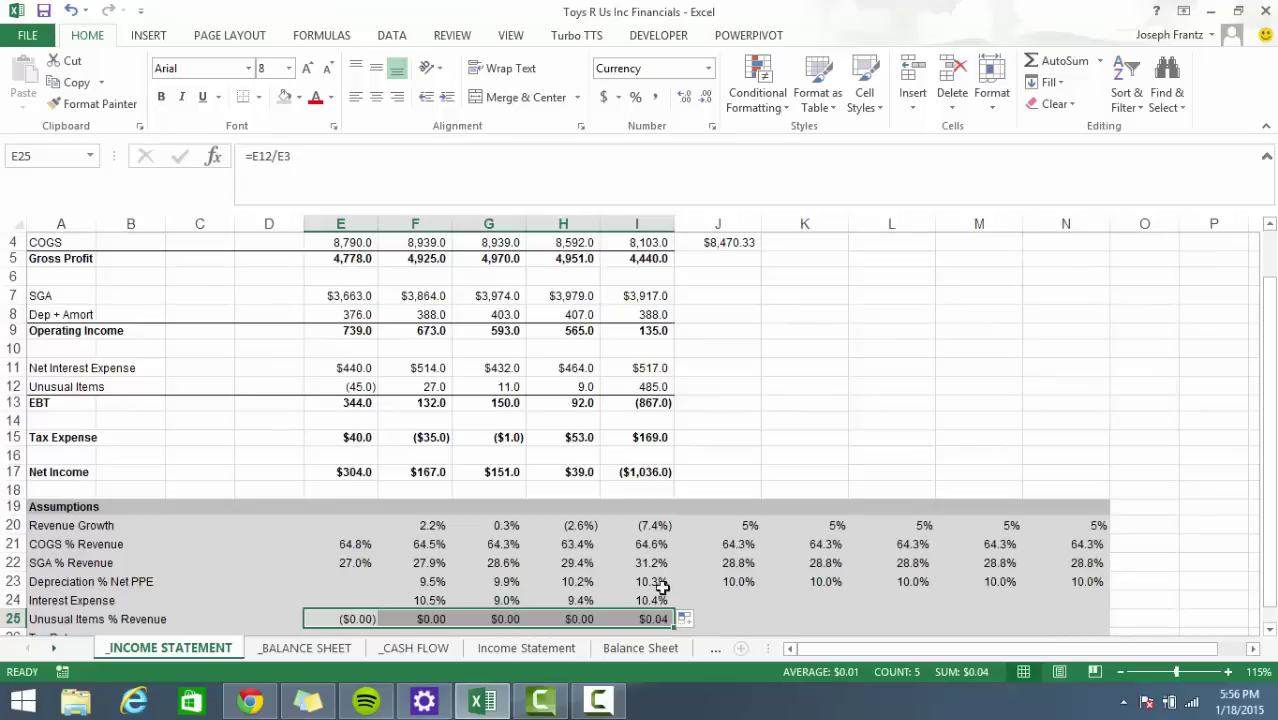
key(ctrl+shift+5)
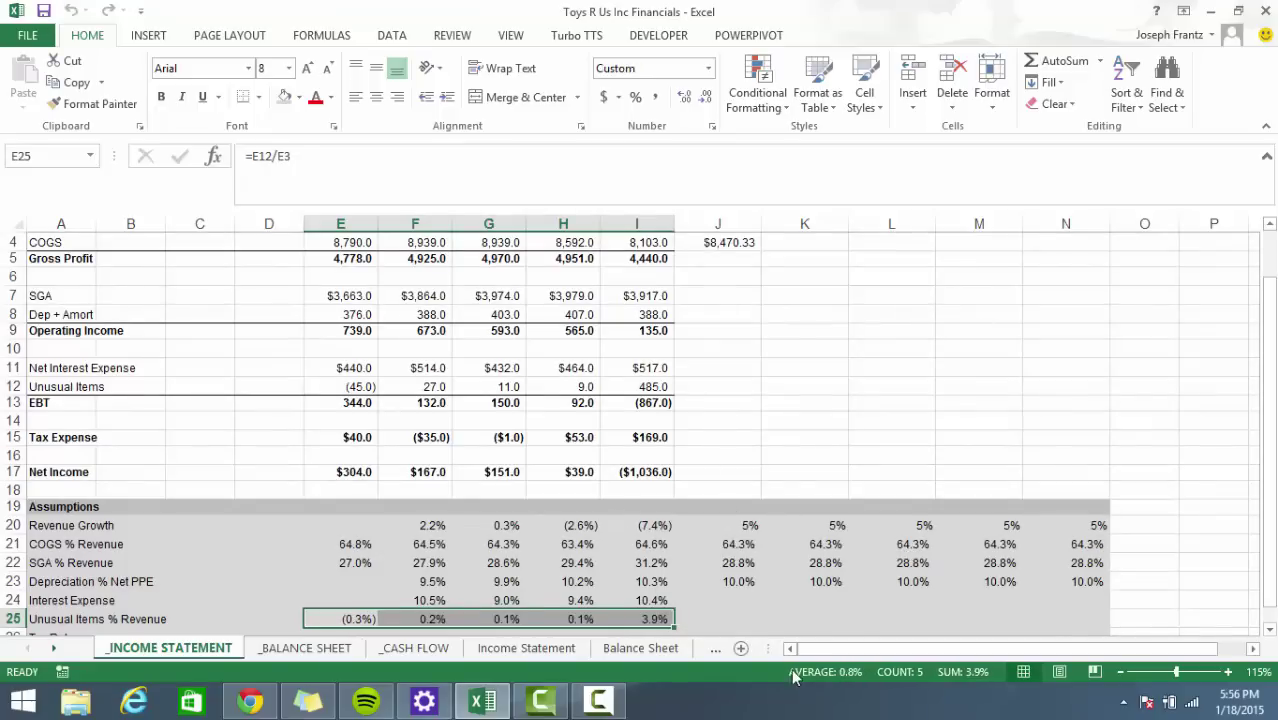
scroll(416, 530, down, 2)
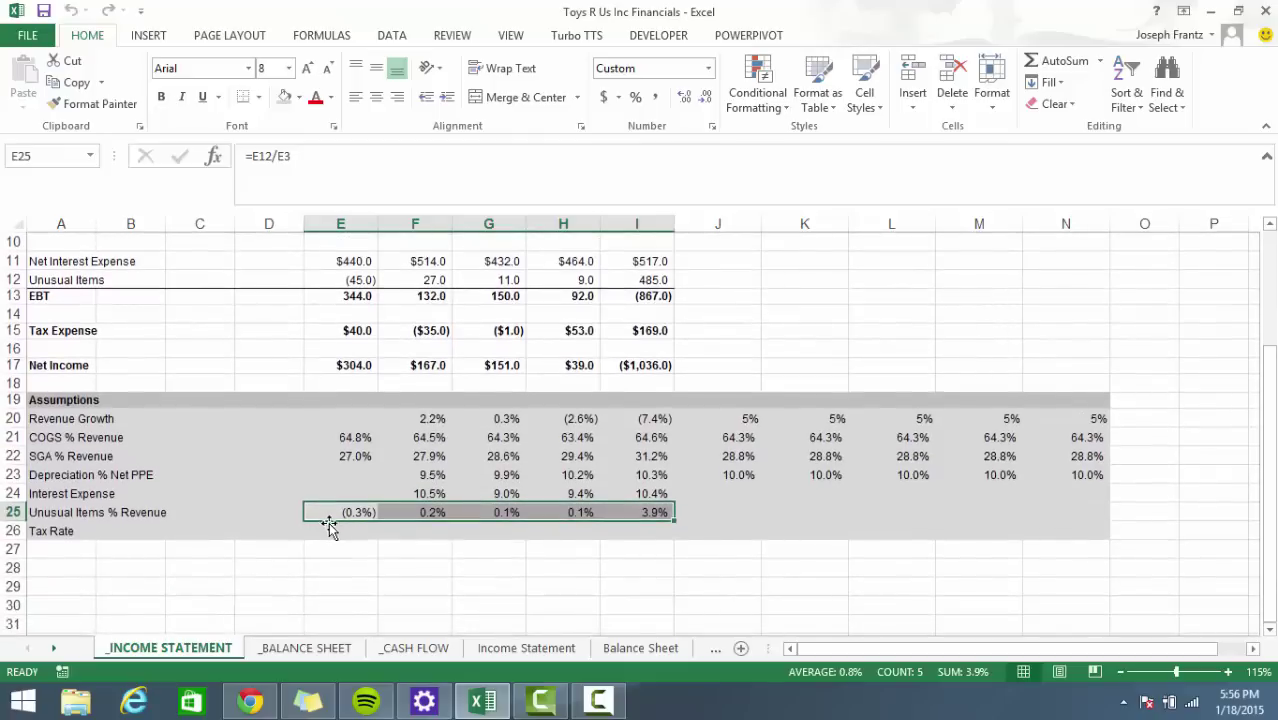
Calculate the 2010 tax rate in E26 by dividing tax expense by EBT, =E15/E13.
click(329, 527)
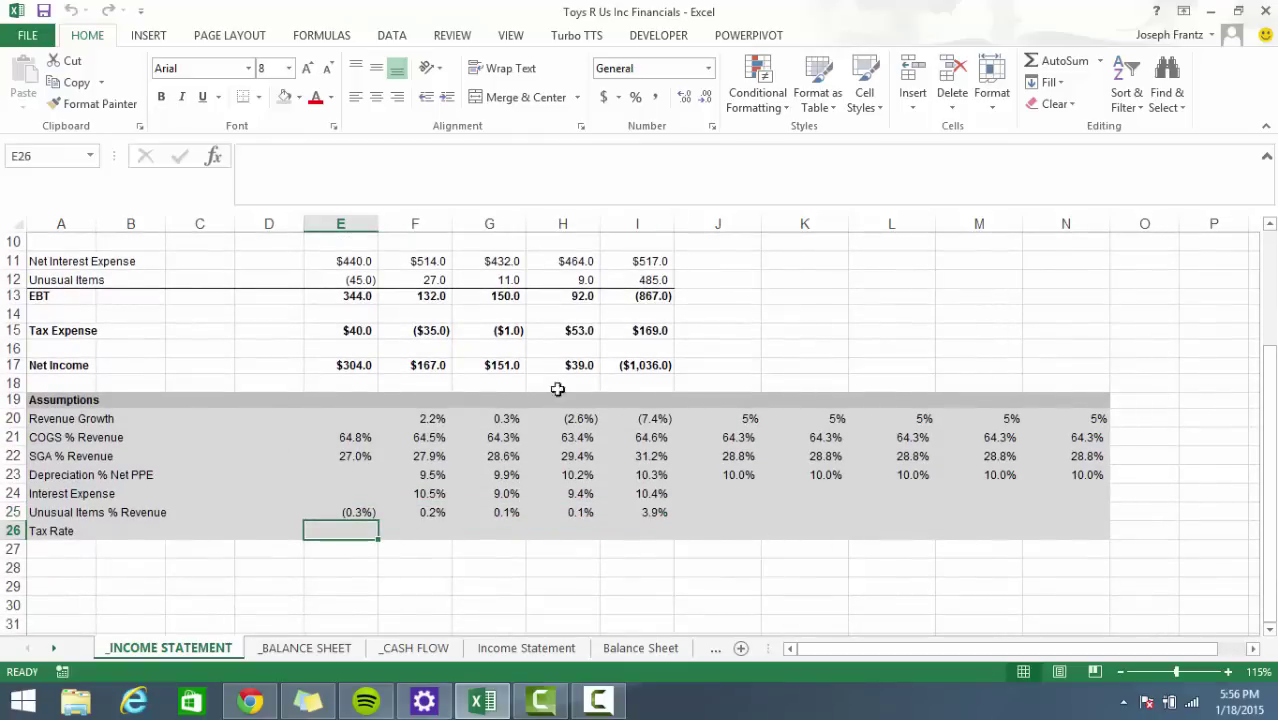
scroll(754, 466, up, 2)
scroll(754, 466, down, 1)
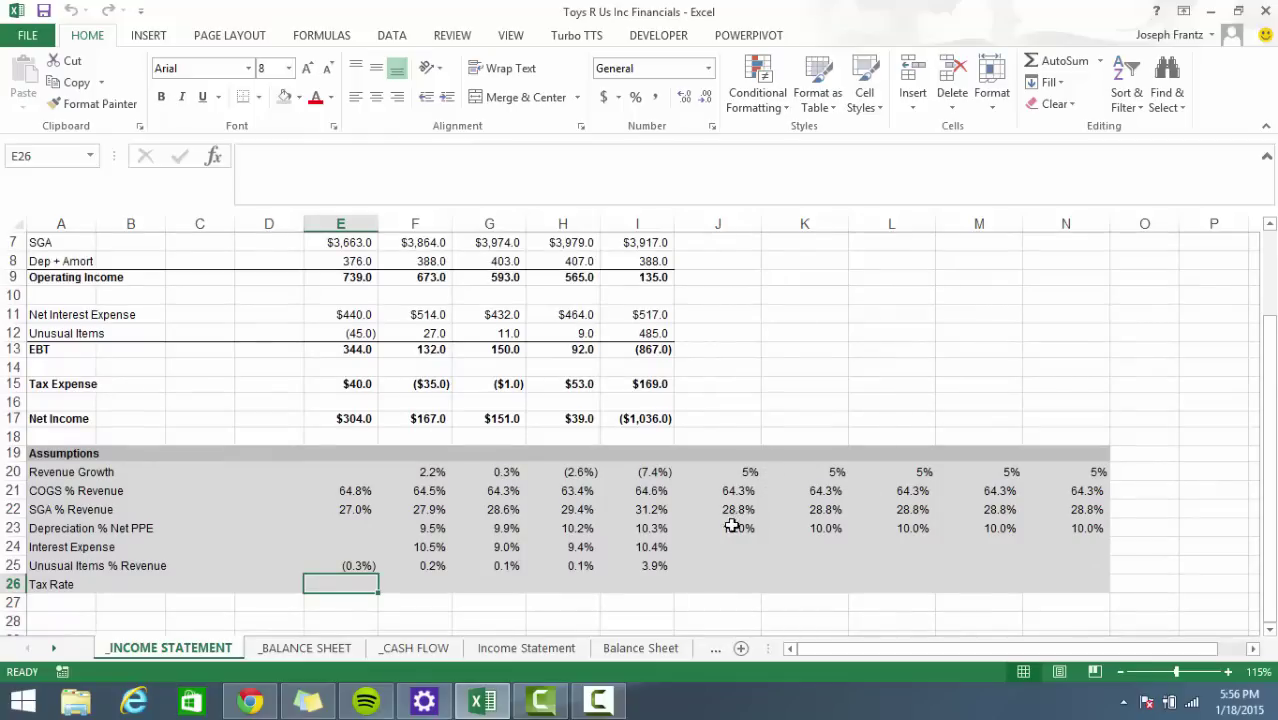
scroll(717, 538, up, 1)
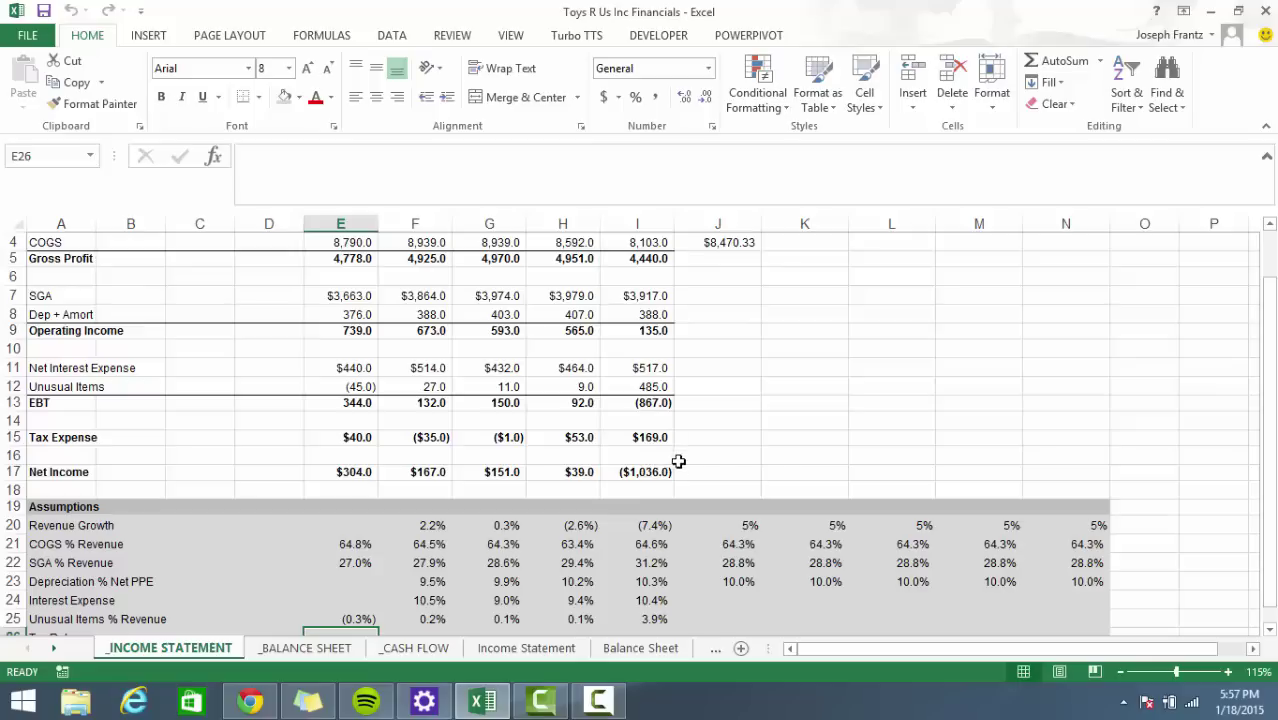
scroll(701, 454, down, 1)
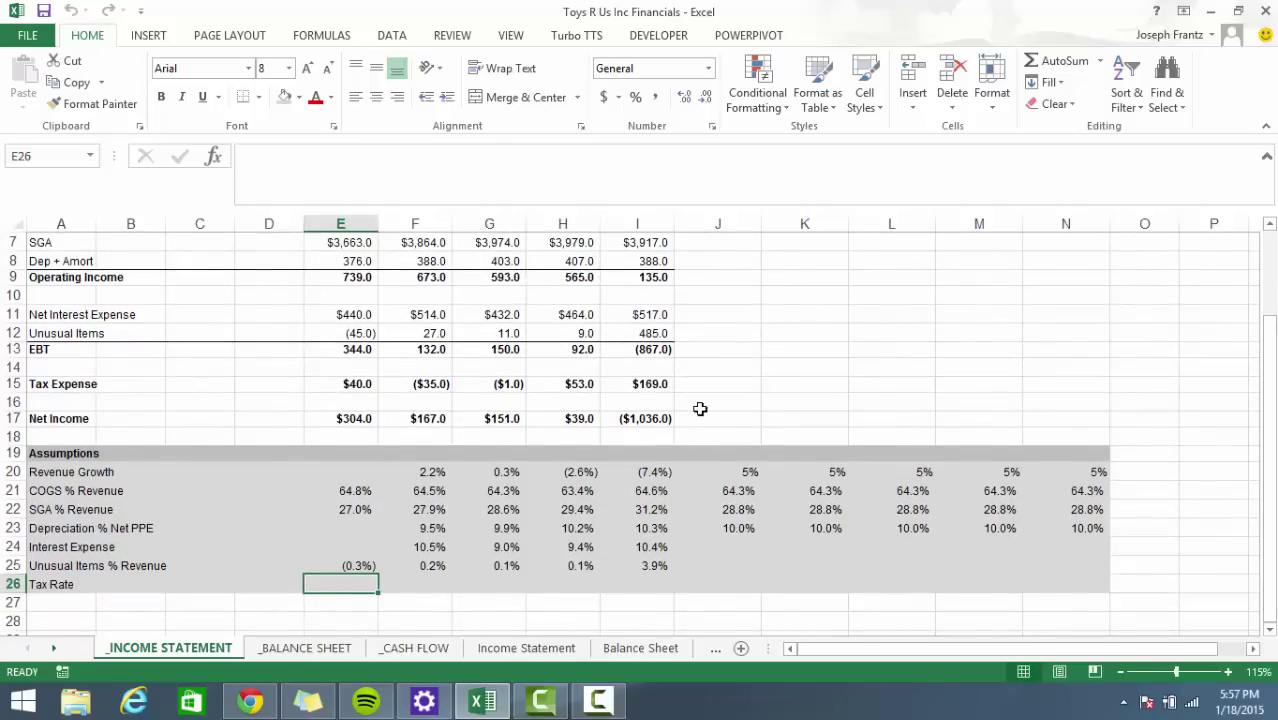
text(=)
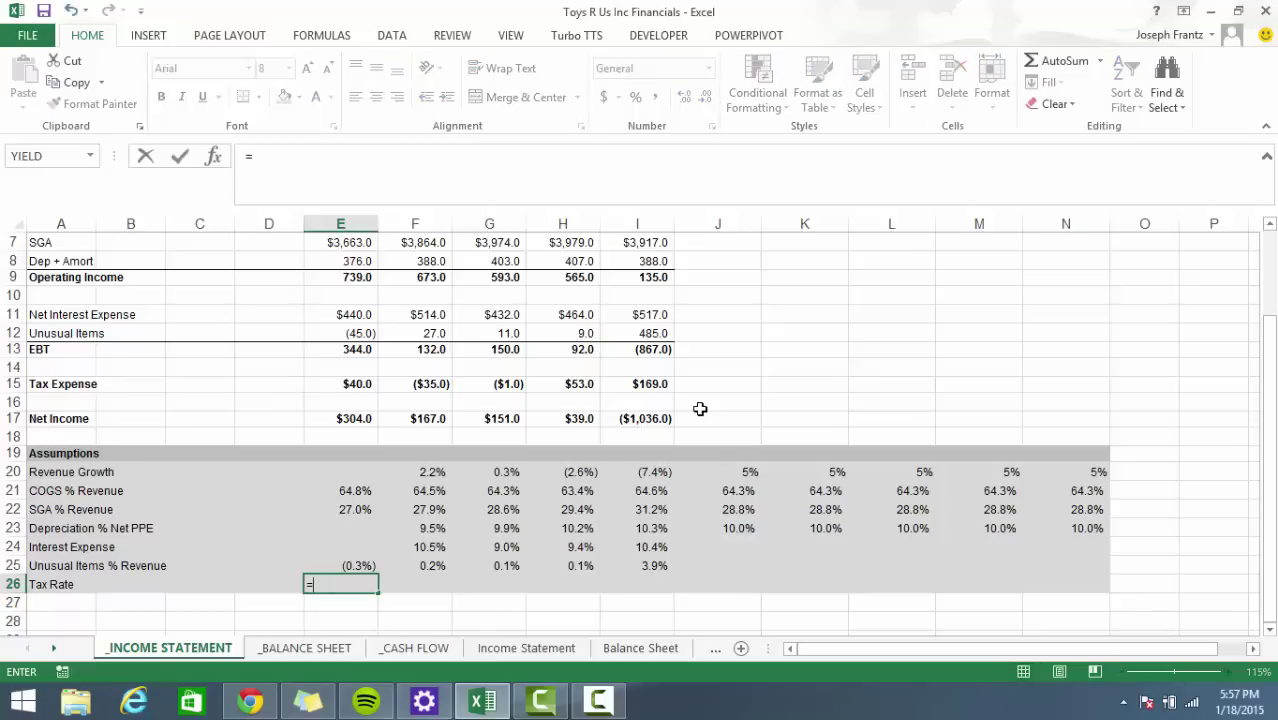
click(357, 389)
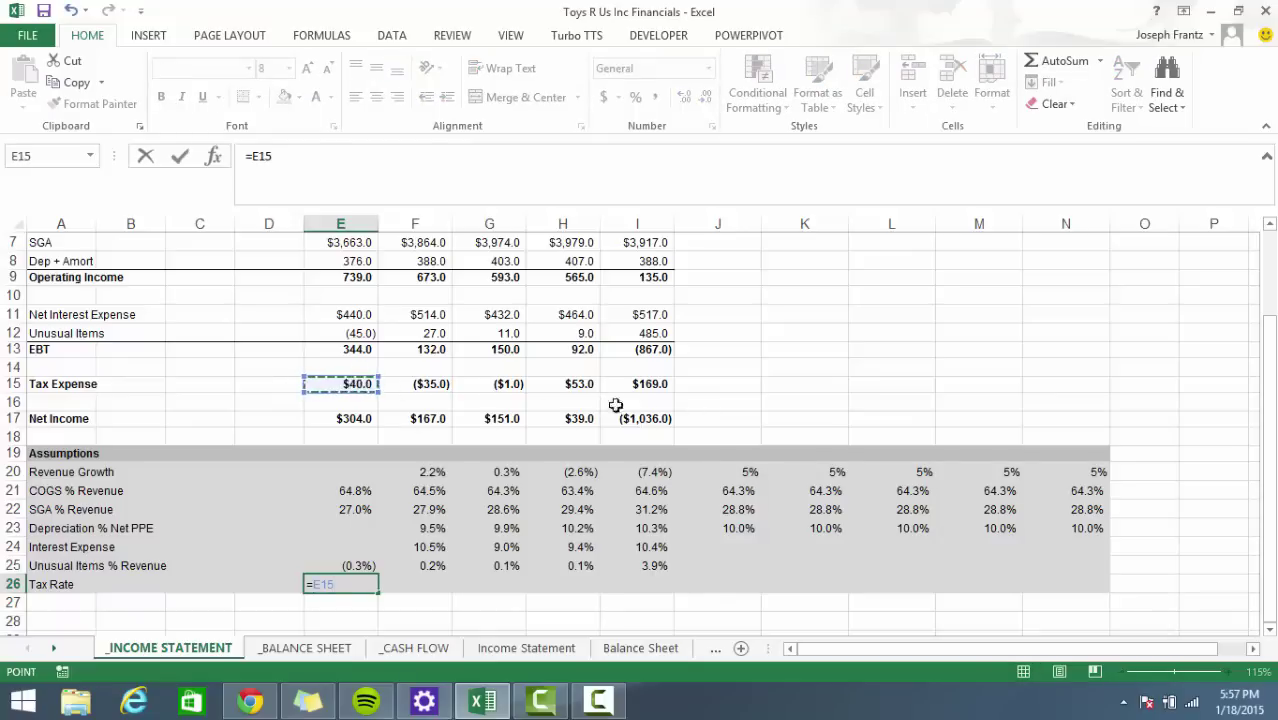
text(/)
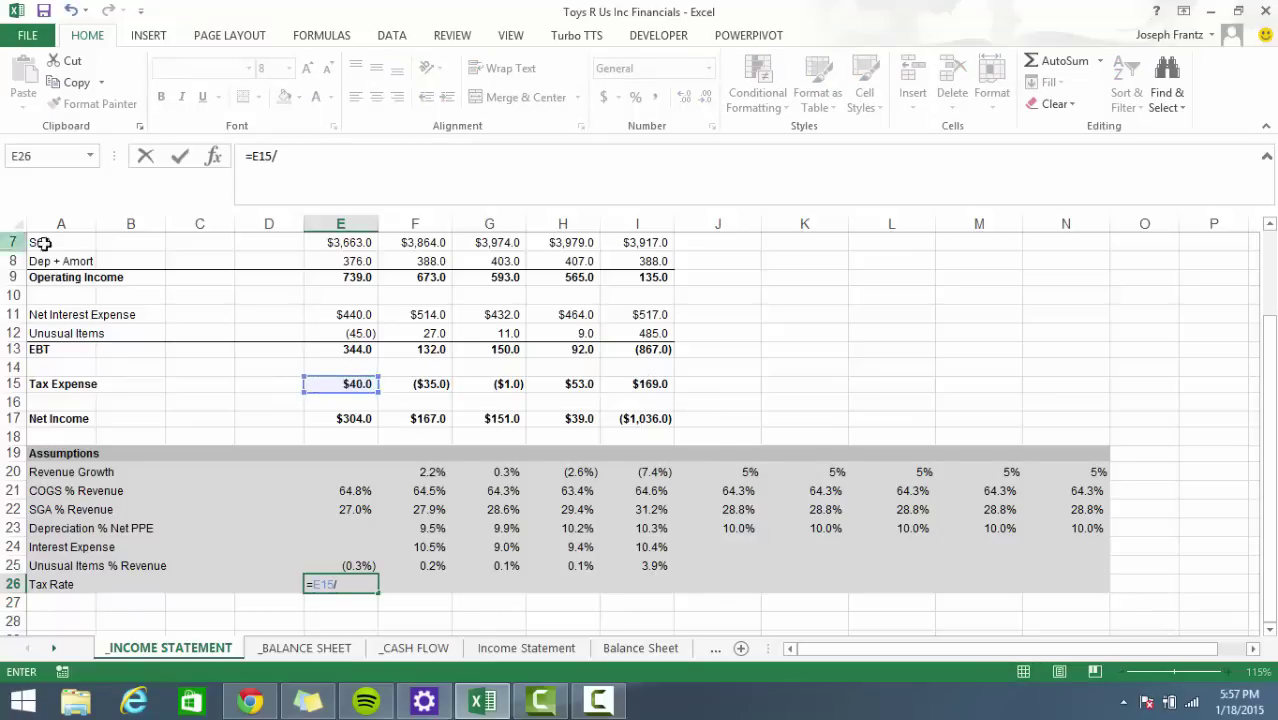
click(362, 352)
key(ctrl+Return)
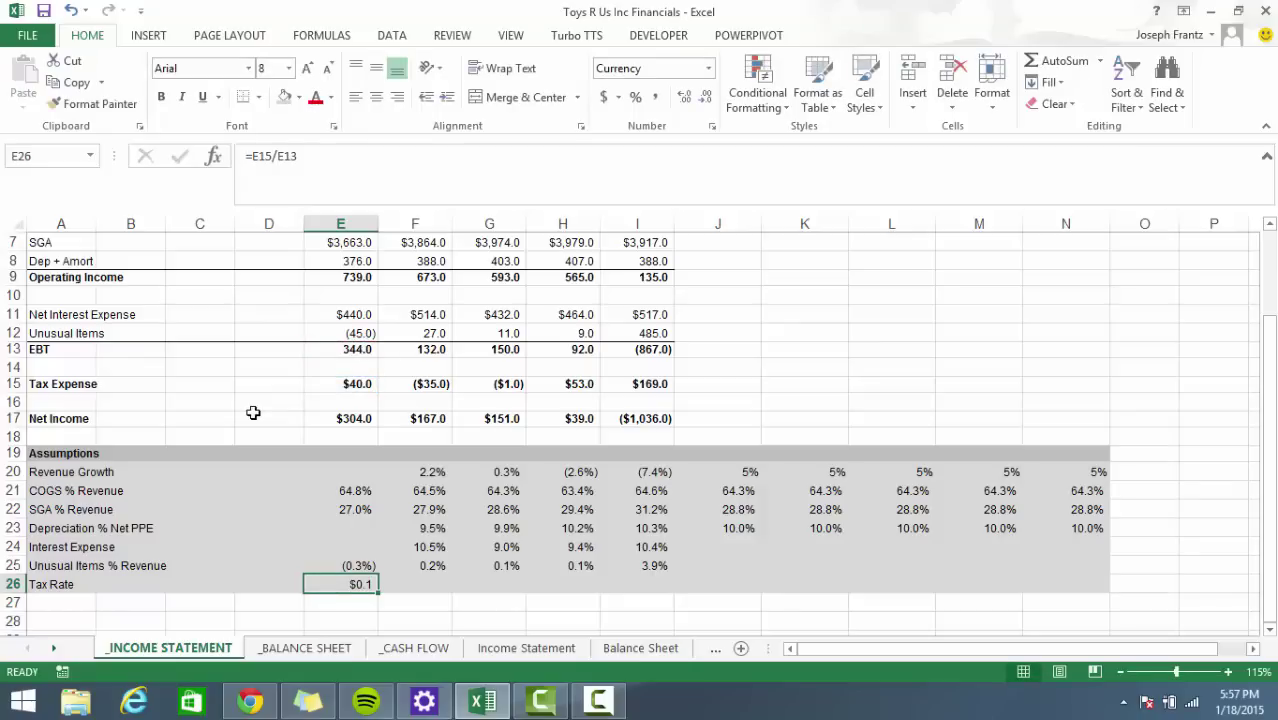
Format the tax rate in E26 as a percentage with one decimal and fill it across to 2014 in I26.
key(ctrl+shift+5)
drag(379, 592, 675, 598)
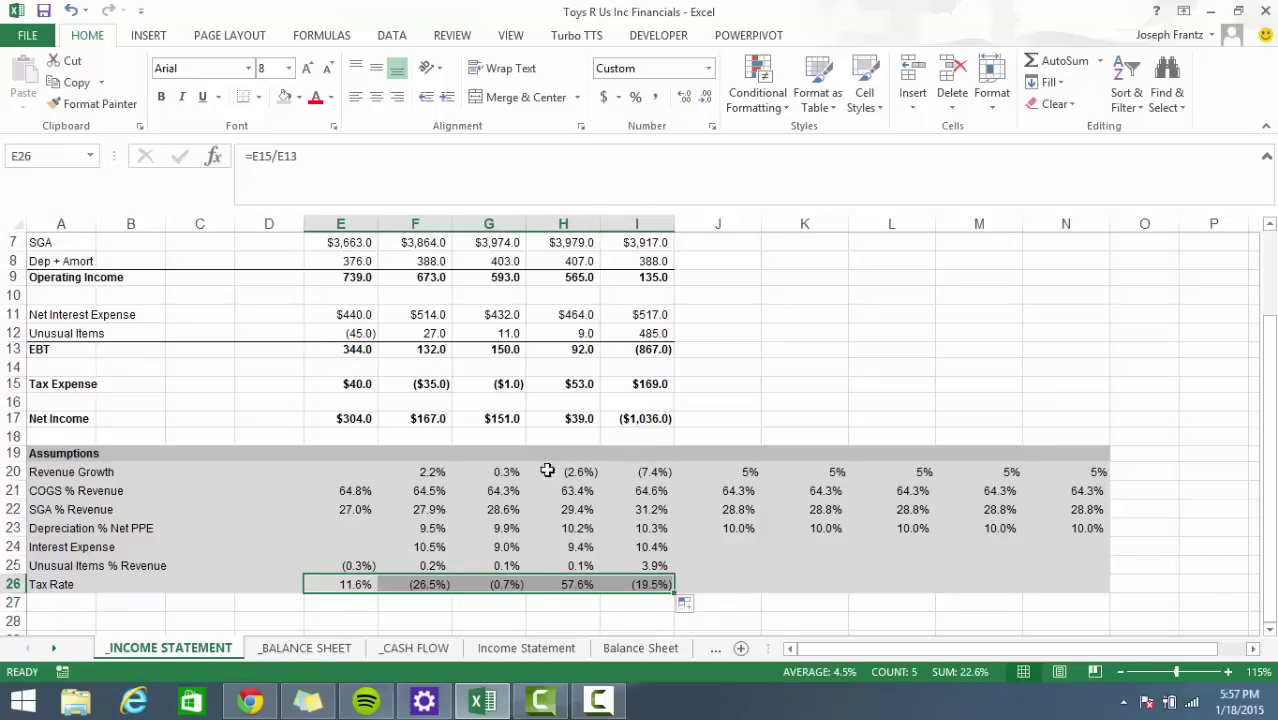
scroll(626, 422, up, 1)
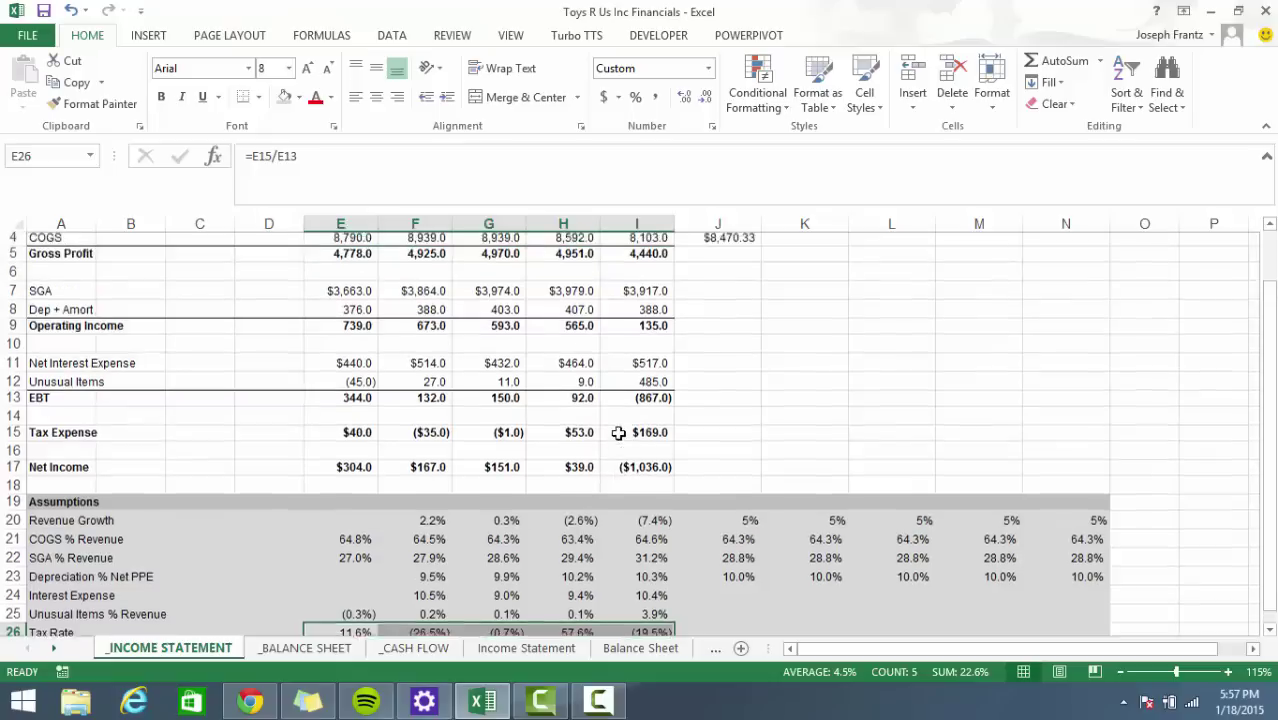
Examine the historical EBT and tax expense figures against the tax rates calculated for 2010 to 2014.
click(413, 403)
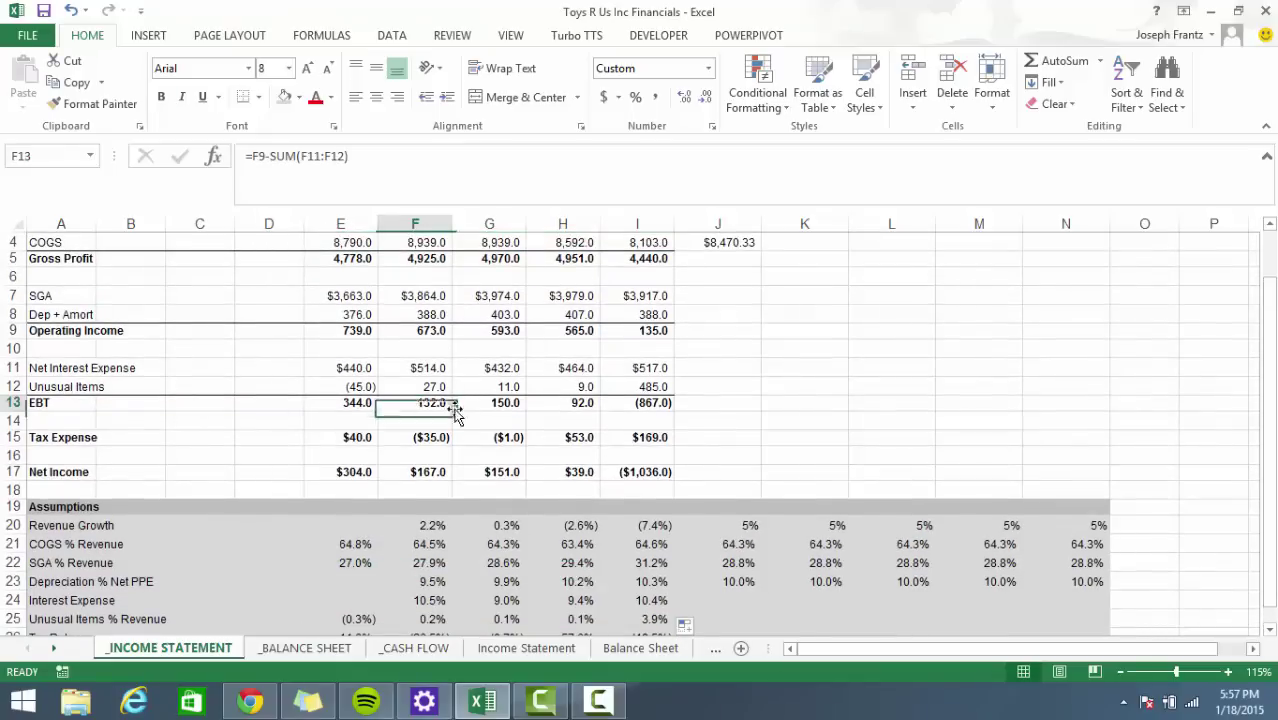
click(356, 441)
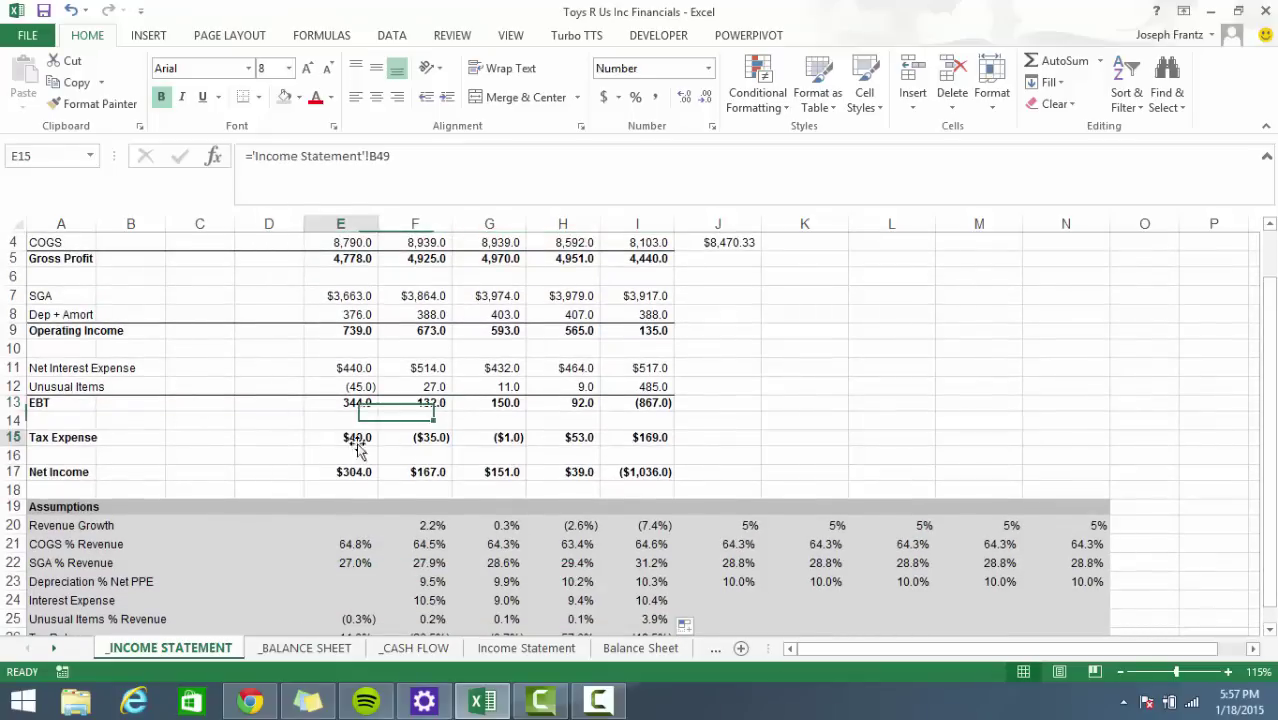
click(440, 439)
scroll(513, 448, down, 1)
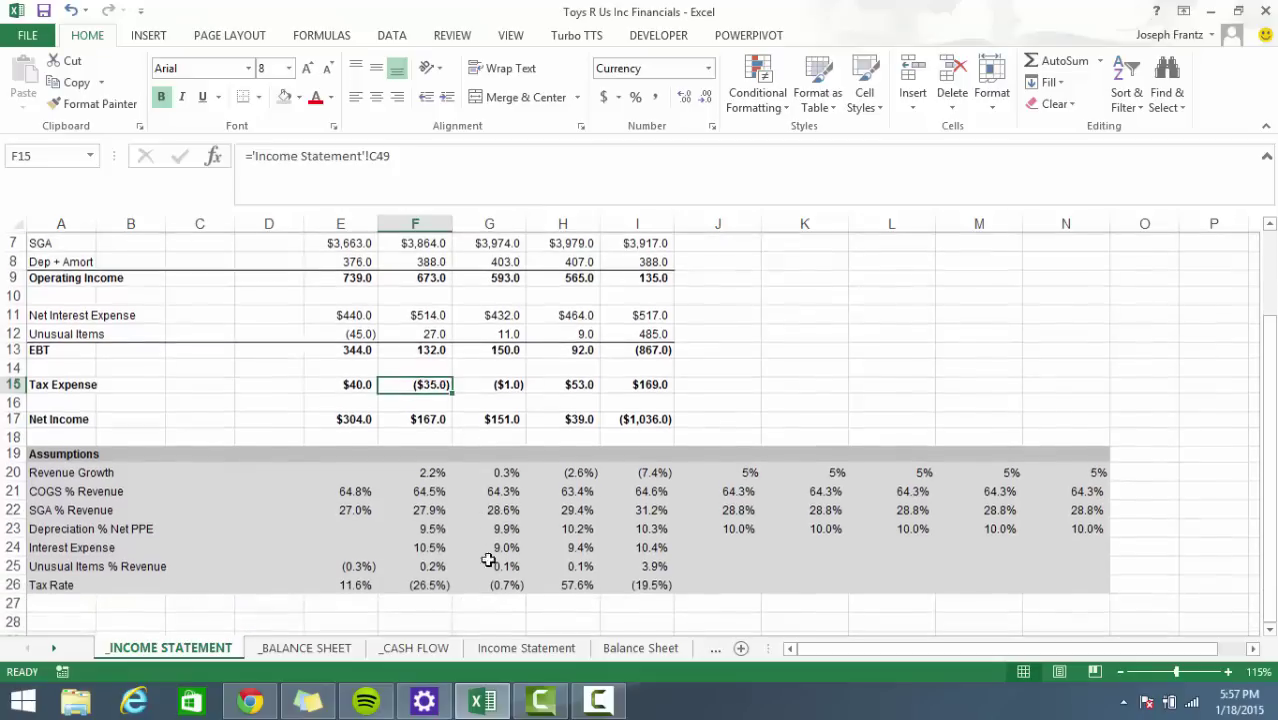
click(648, 586)
click(569, 586)
scroll(700, 592, up, 2)
scroll(775, 593, down, 2)
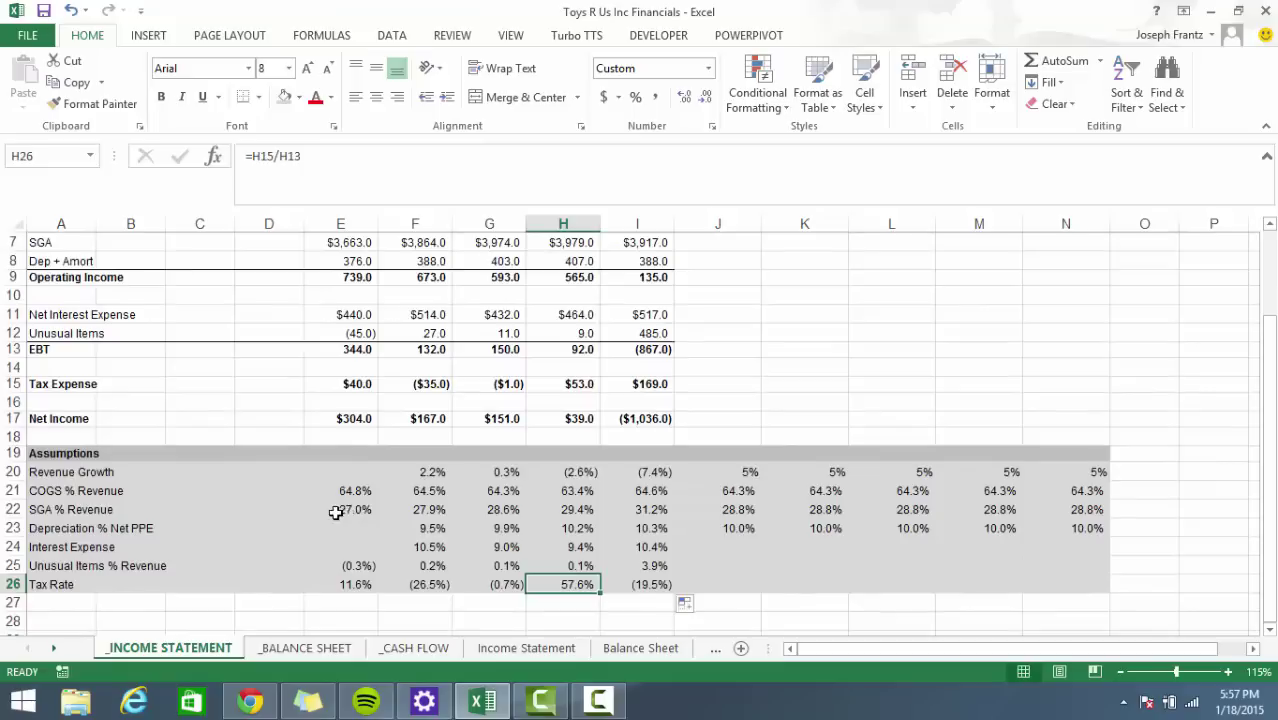
scroll(345, 513, up, 1)
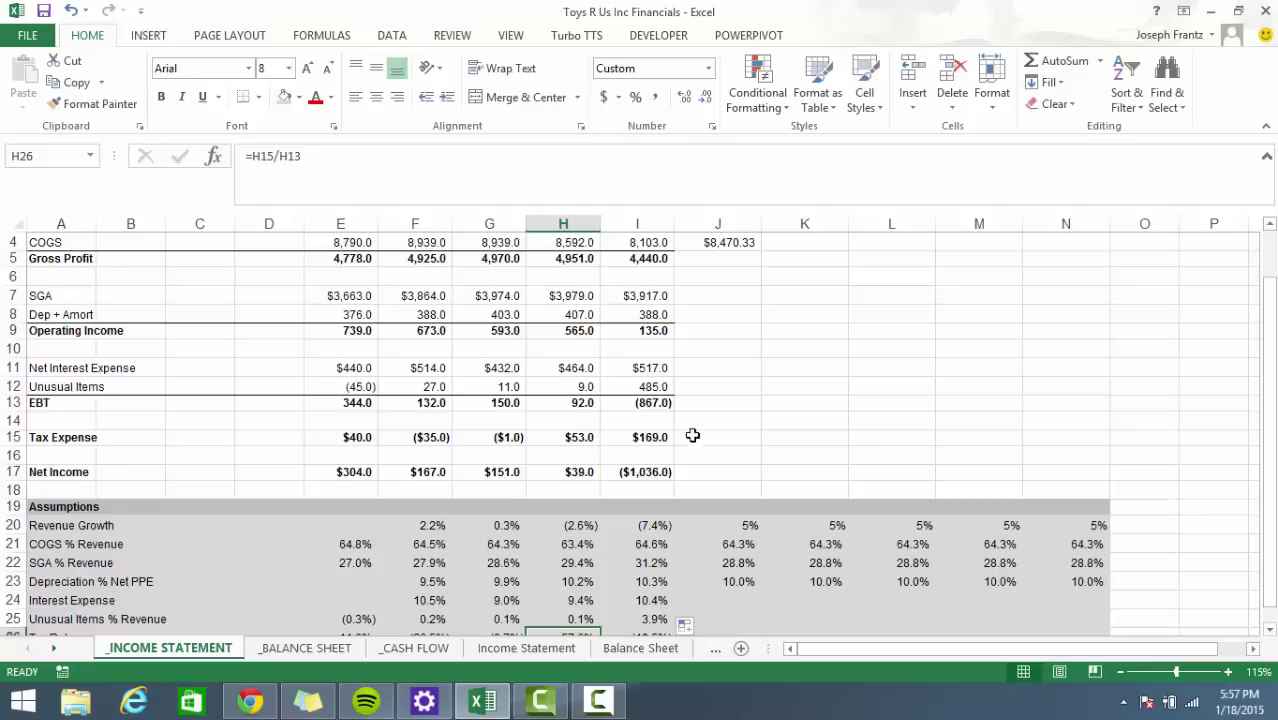
scroll(692, 436, down, 1)
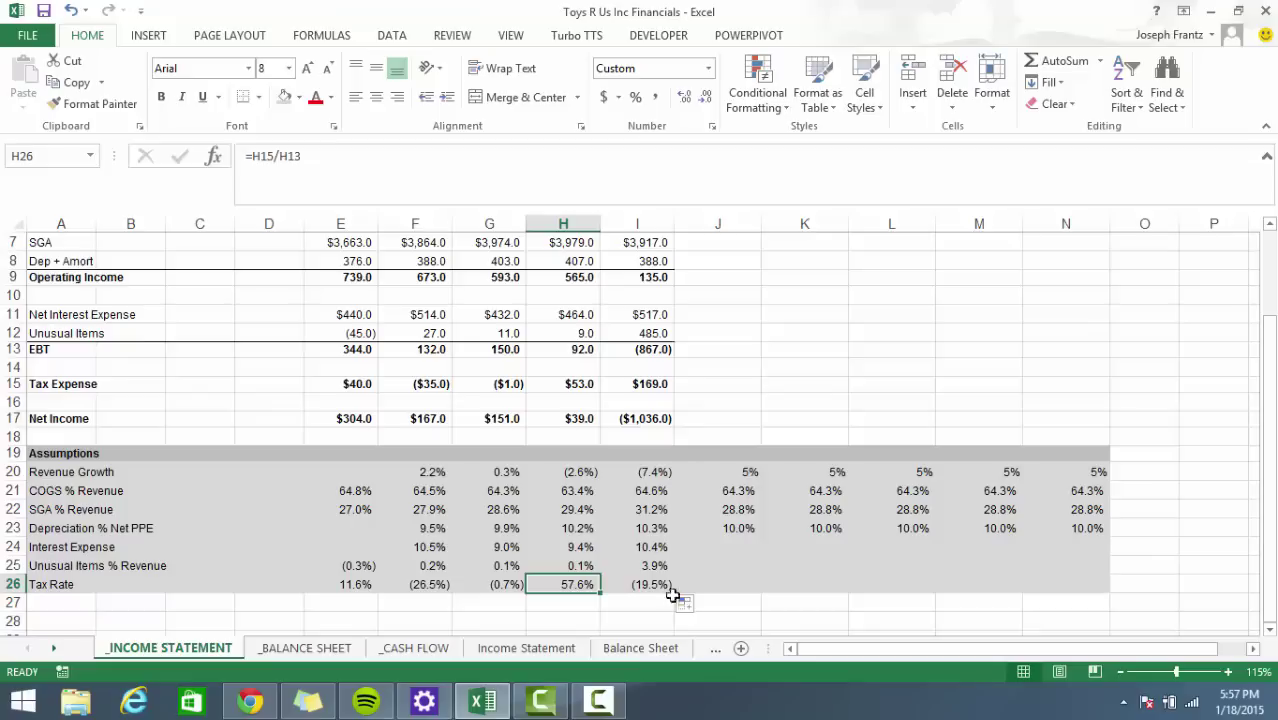
Set the 2015 tax rate assumption in J26 to 0.35 and format it as a percentage with one decimal.
click(707, 584)
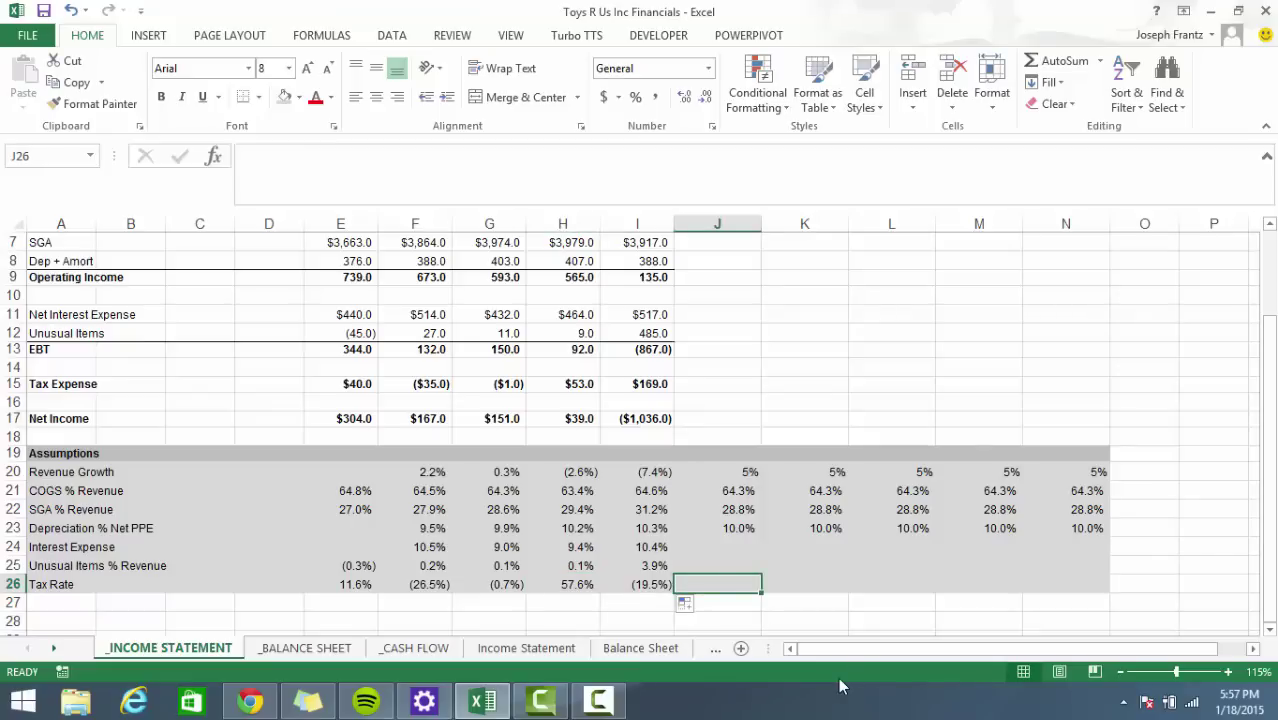
text(0)
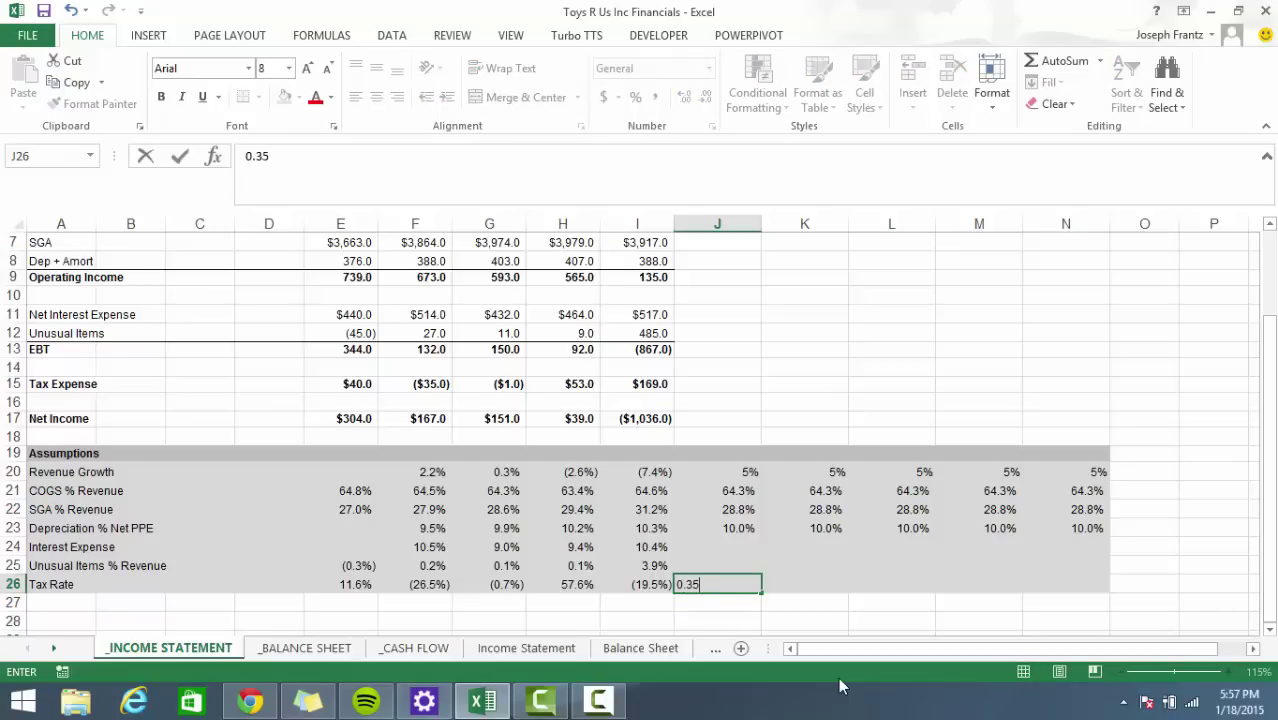
text(.35)
key(ctrl+Return)
key(ctrl+shift+4)
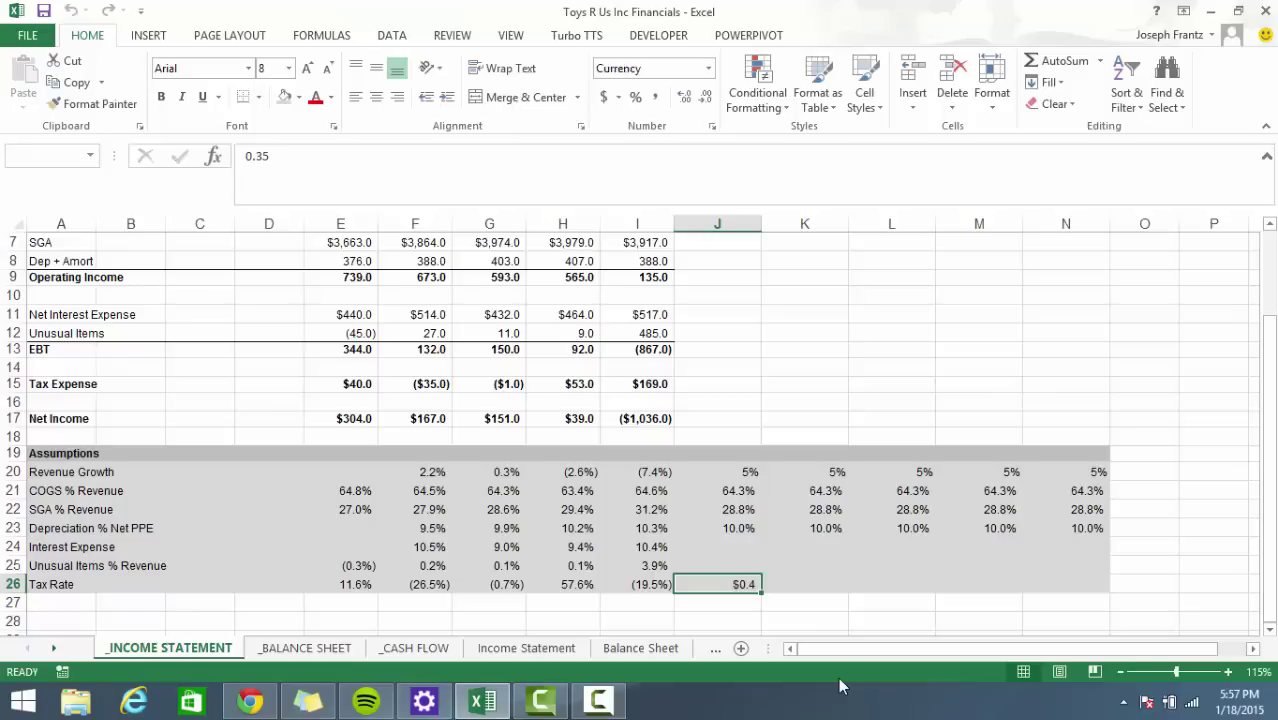
key(ctrl+shift+5)
Fill the 35% tax rate from J26 across the remaining forecast years to N26.
key(shift+Right)
key(shift+Right)
key(shift+Right)
key(shift+Right)
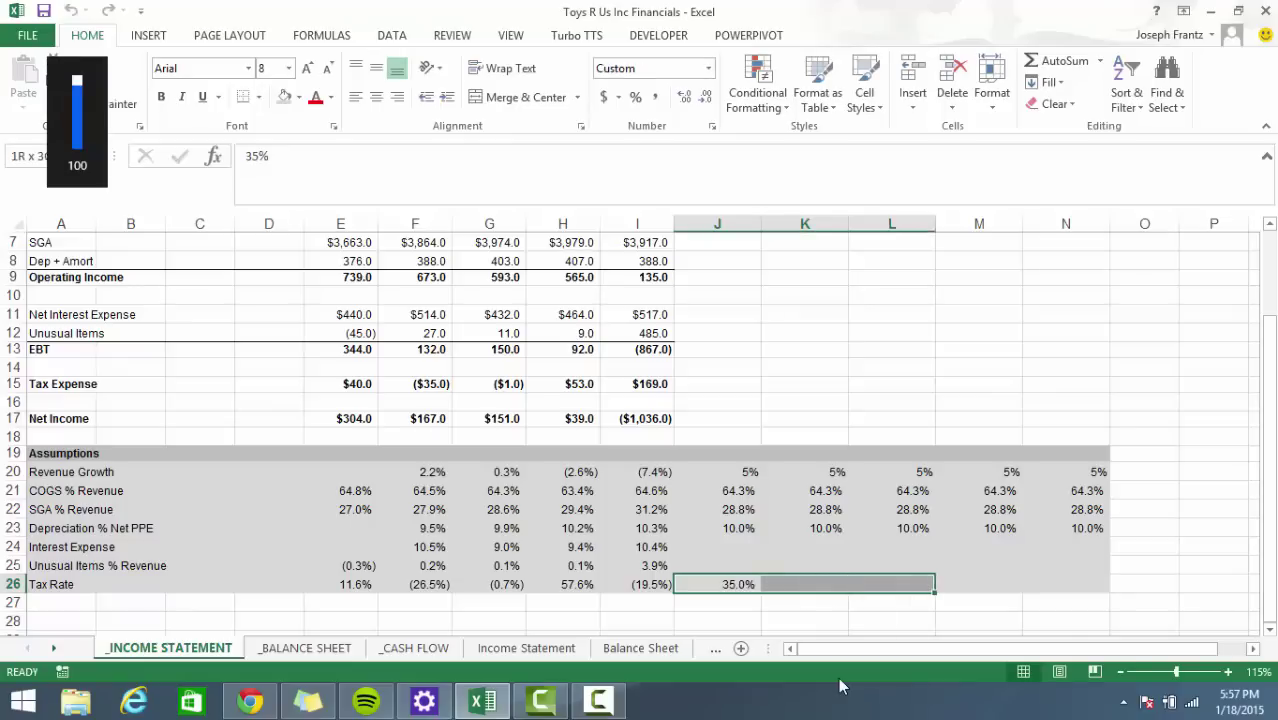
key(ctrl+r)
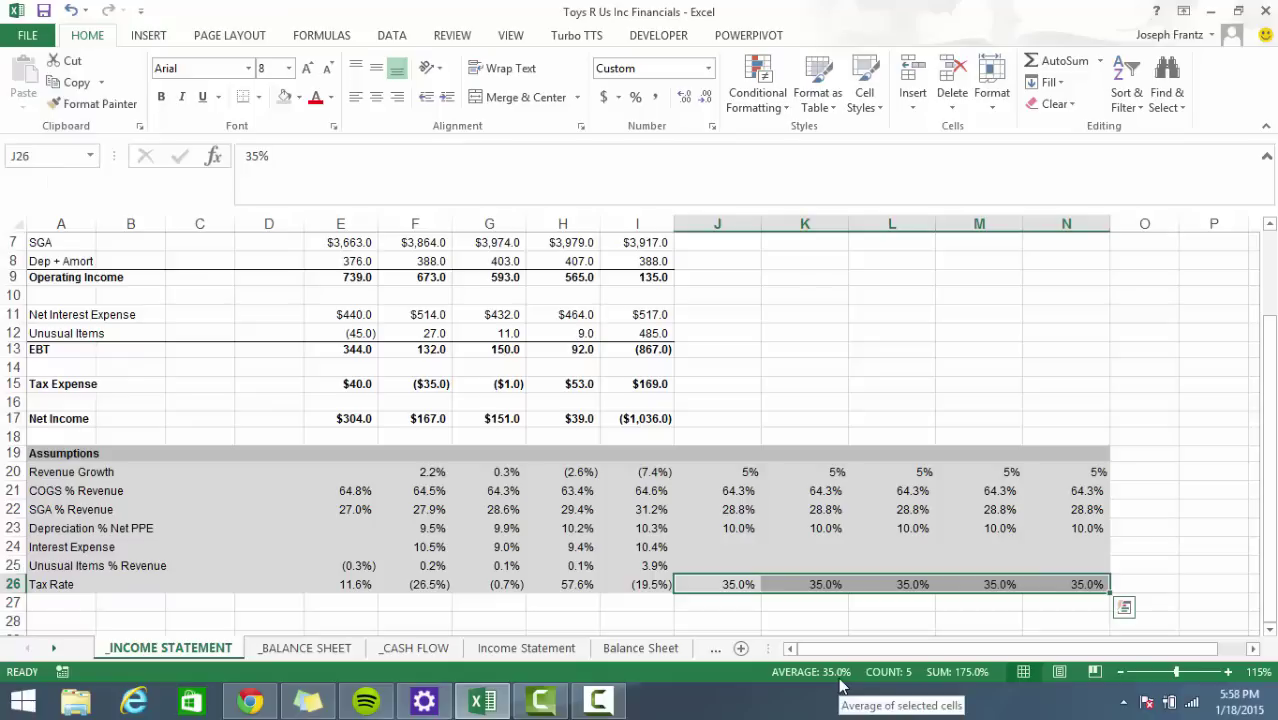
Average the historical tax rates in scratch cell I28 with =AVERAGE(E26:I26), and clear the cell after checking it.
key(Up)
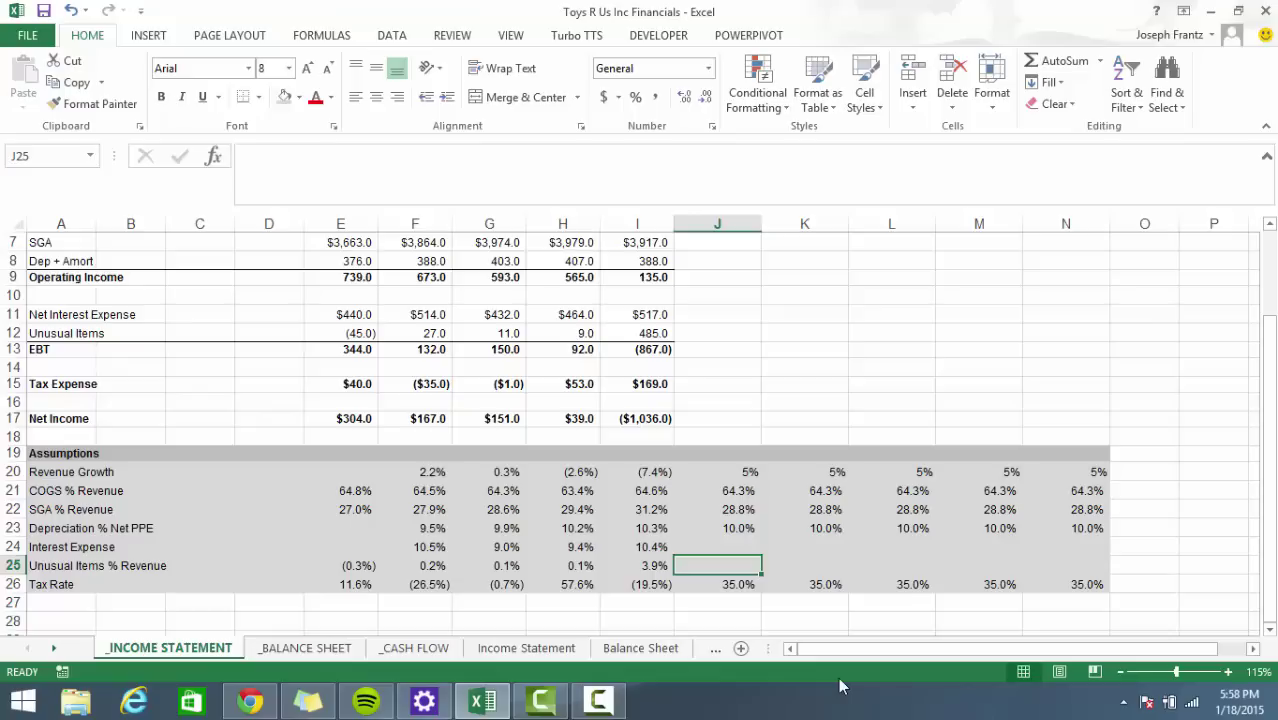
key(Down)
key(Left)
key(Down)
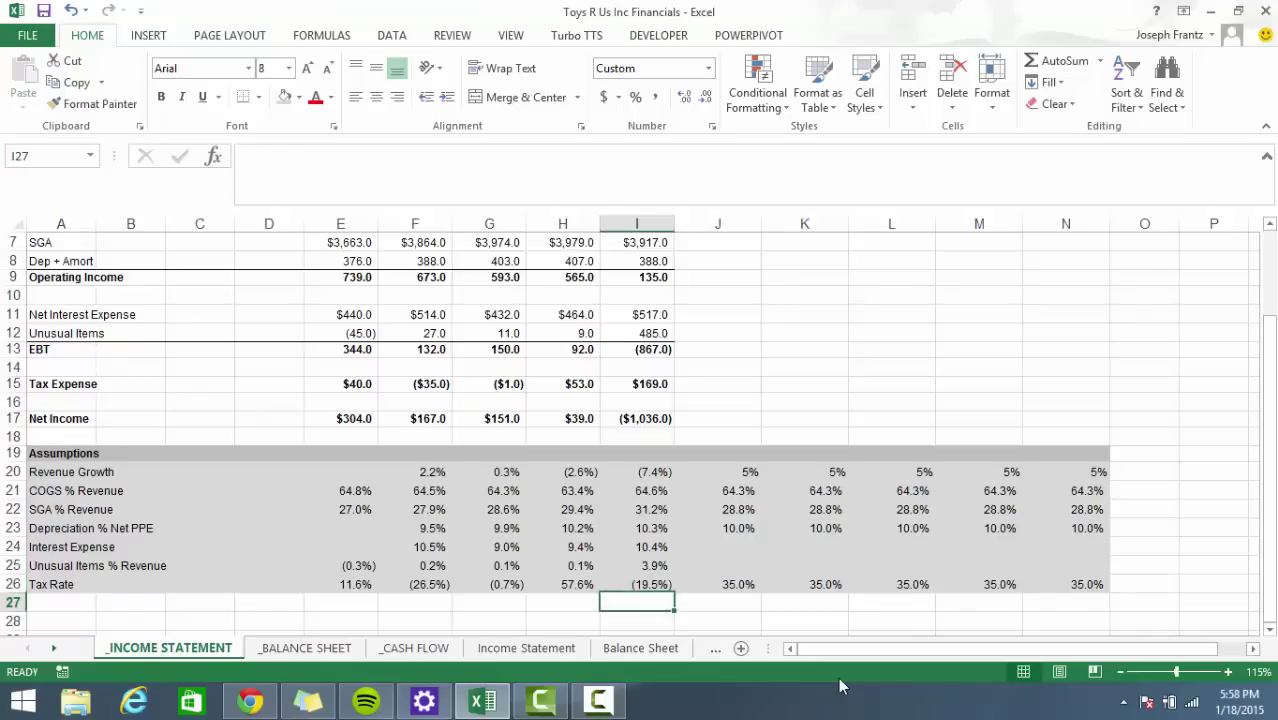
key(Down)
text(=)
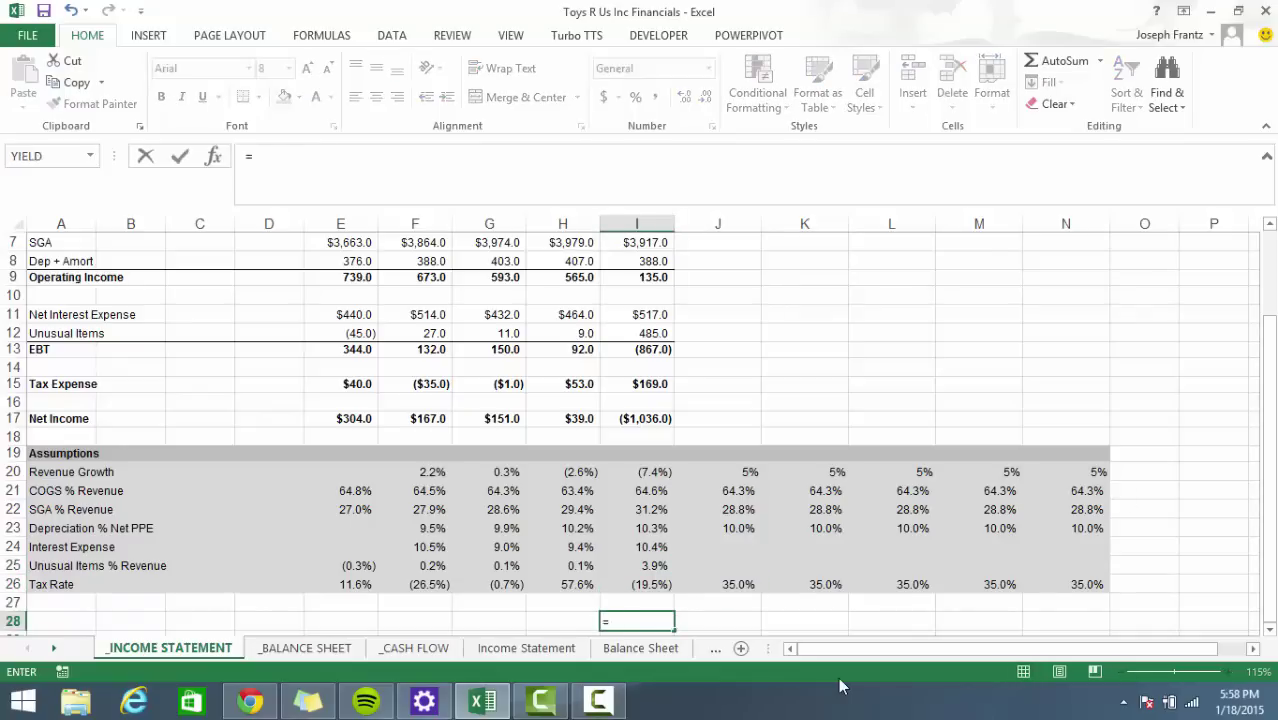
text(average)
key(Tab)
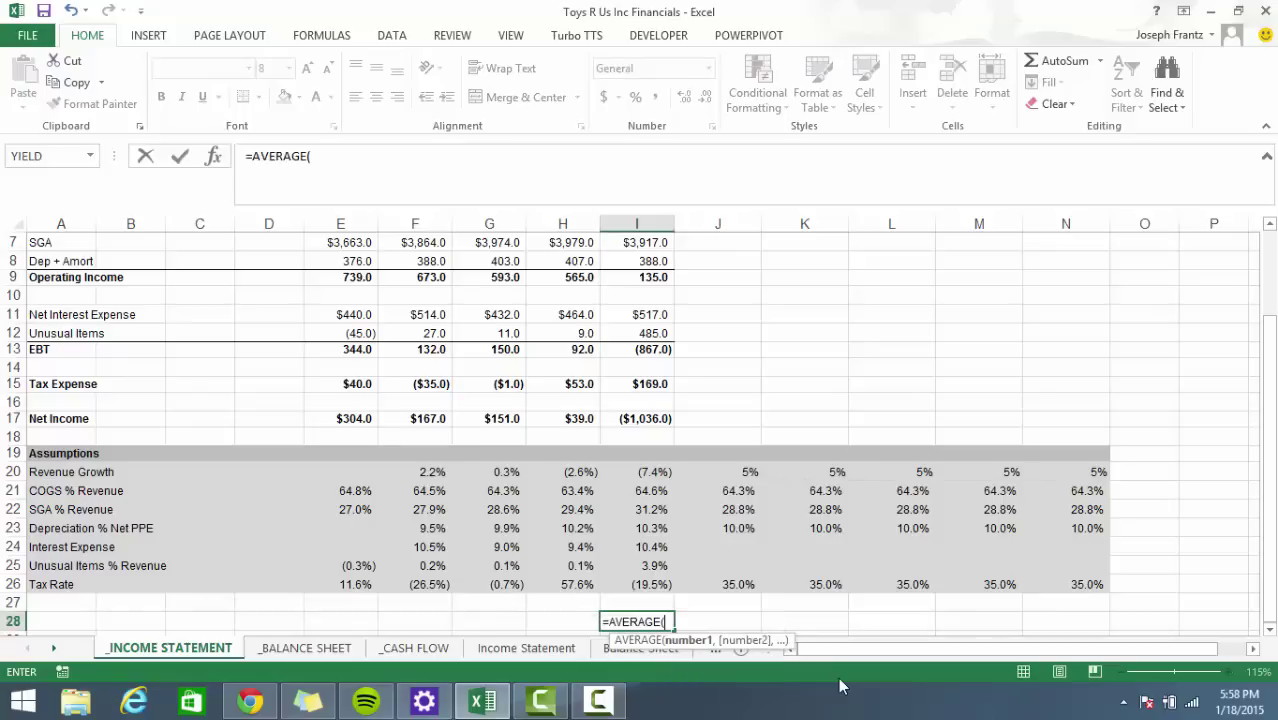
key(Up)
key(Up)
key(shift+Left)
key(shift+Left)
key(shift+Left)
key(shift+Left)
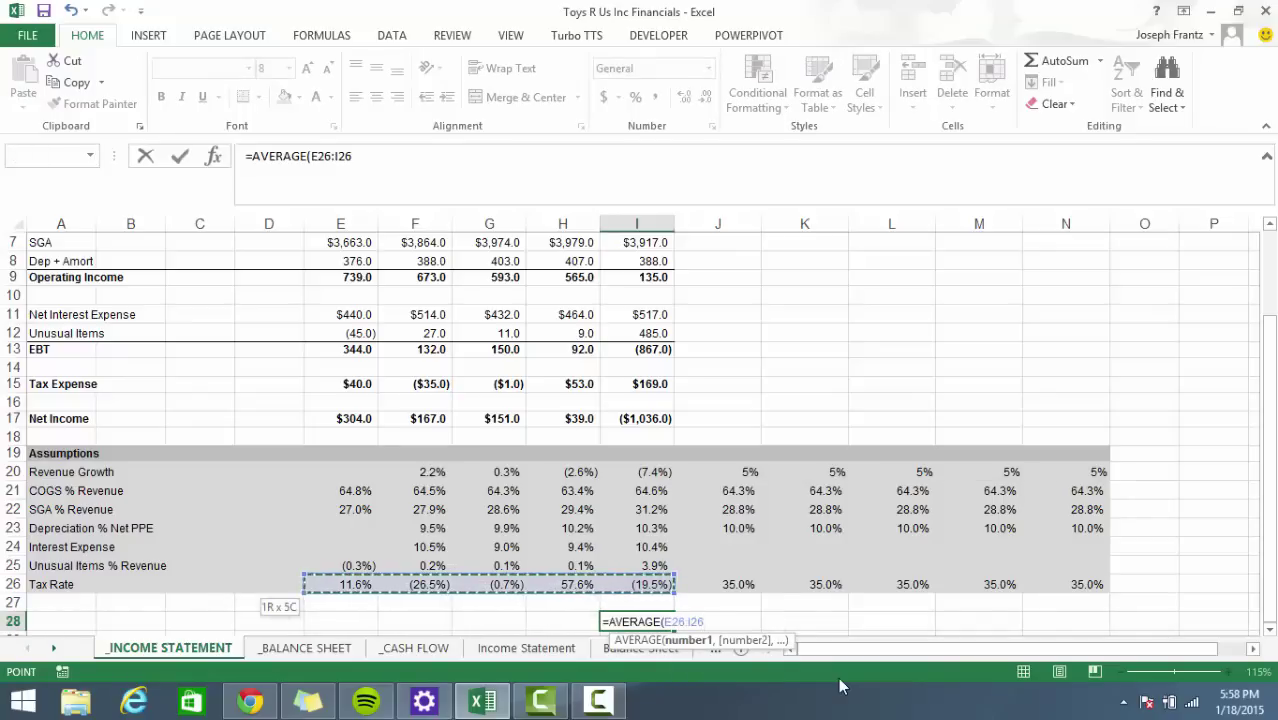
key(Return)
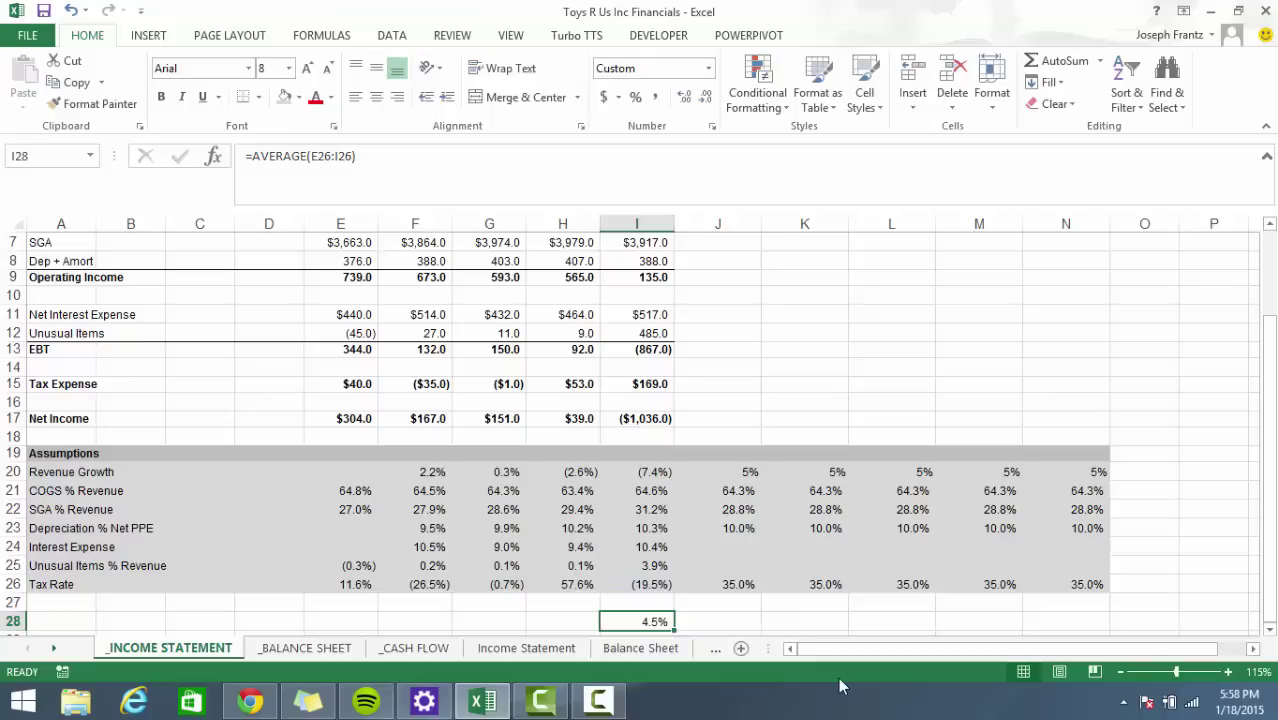
key(Delete)
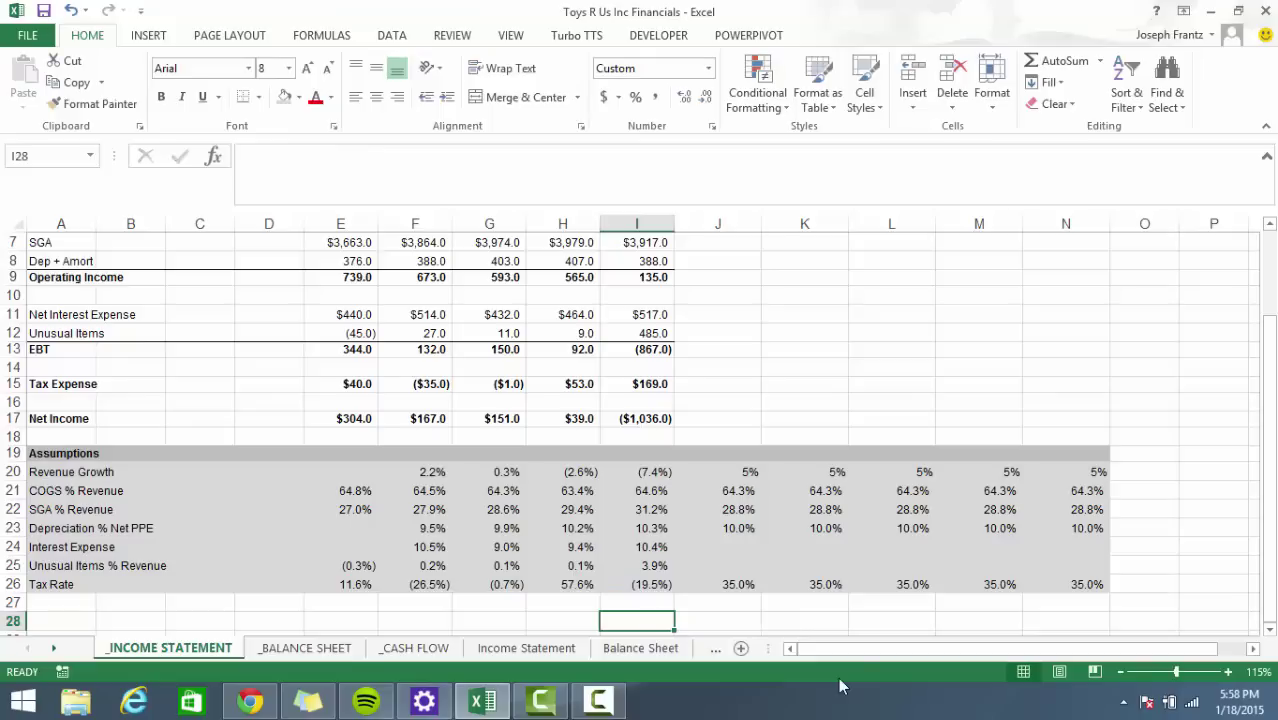
Set the 2015 interest expense assumption in J24 to the historical average with =AVERAGE(F24:I24).
click(730, 552)
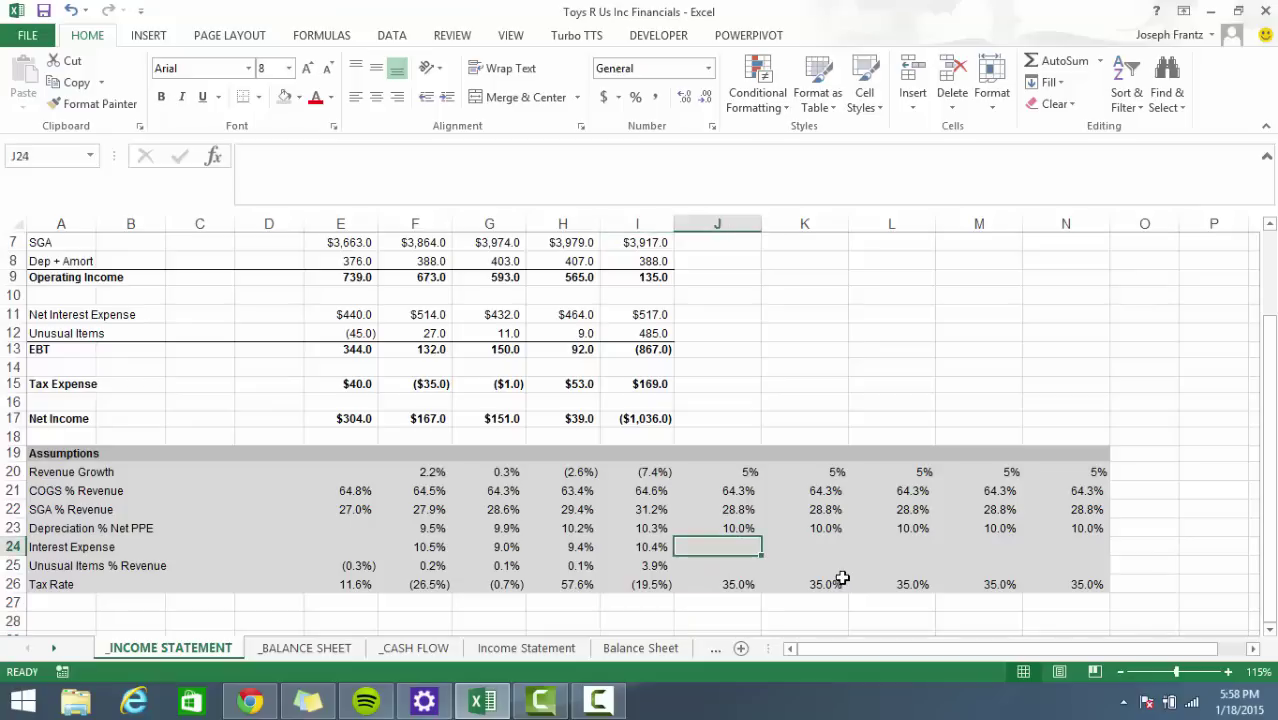
text(=aver)
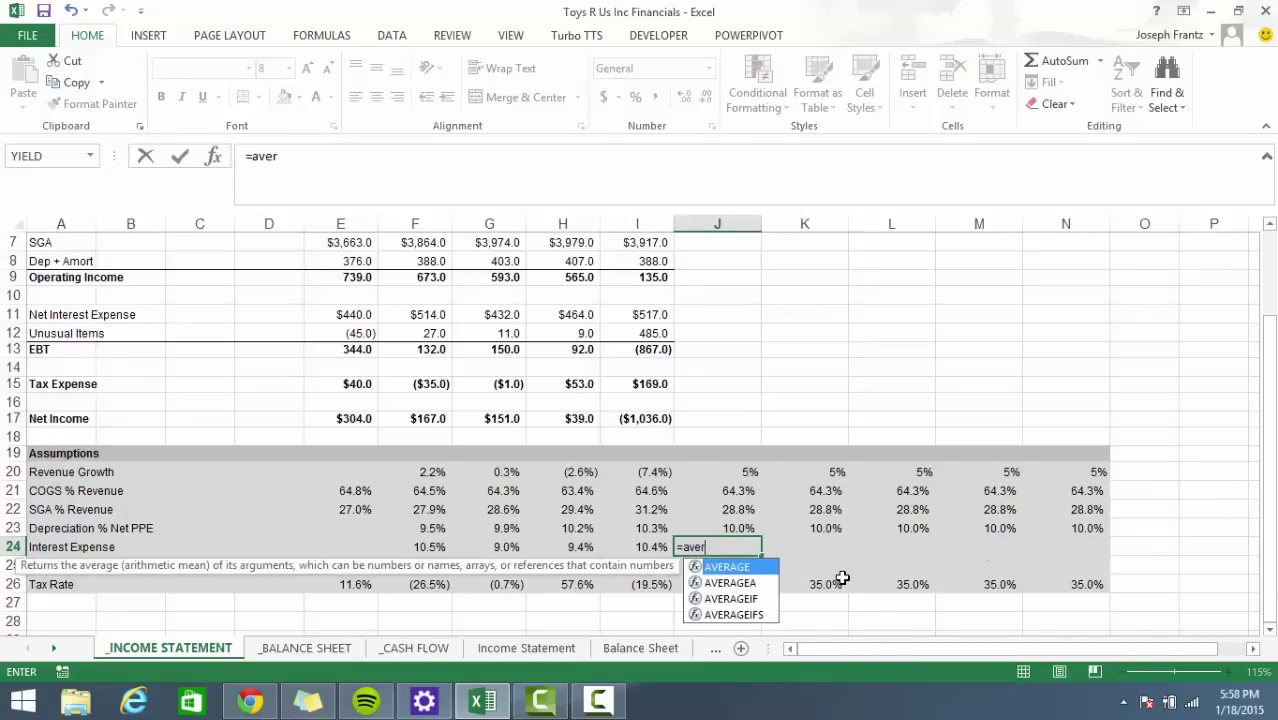
text(age)
key(Tab)
key(Left)
key(Left)
key(Left)
key(Left)
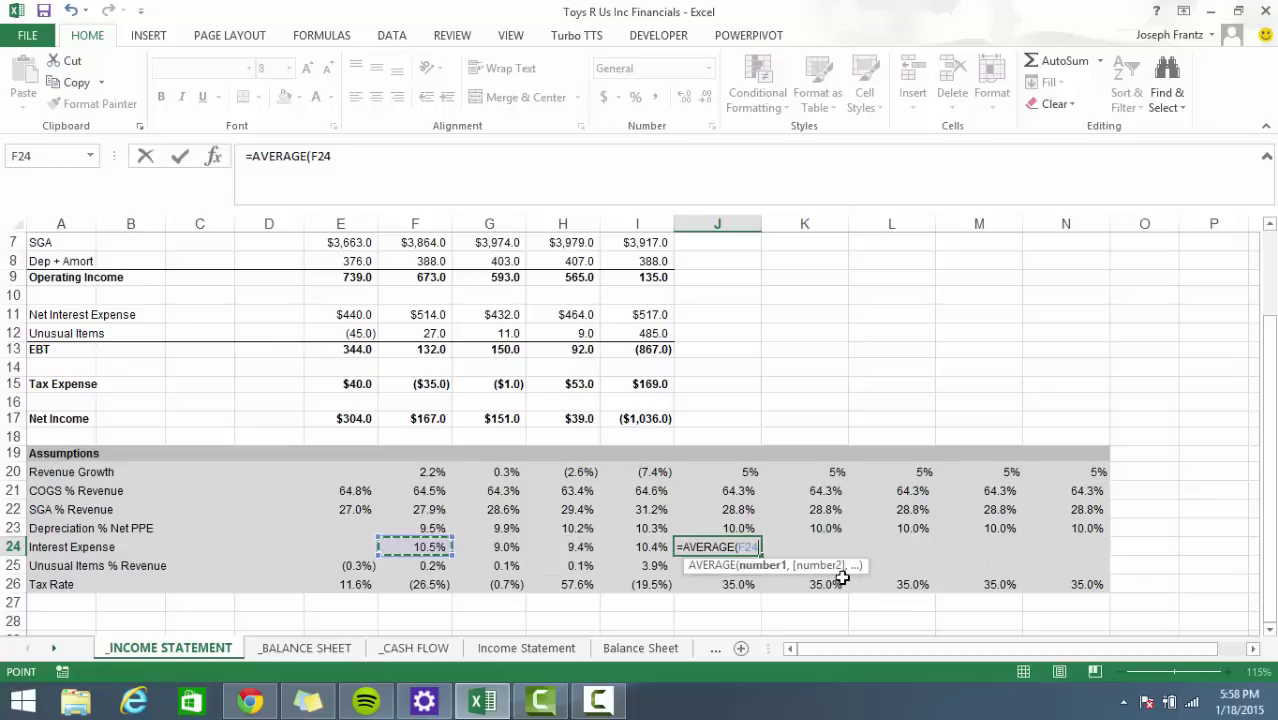
key(shift+Right)
key(shift+Right)
key(shift+Right)
key(ctrl+Return)
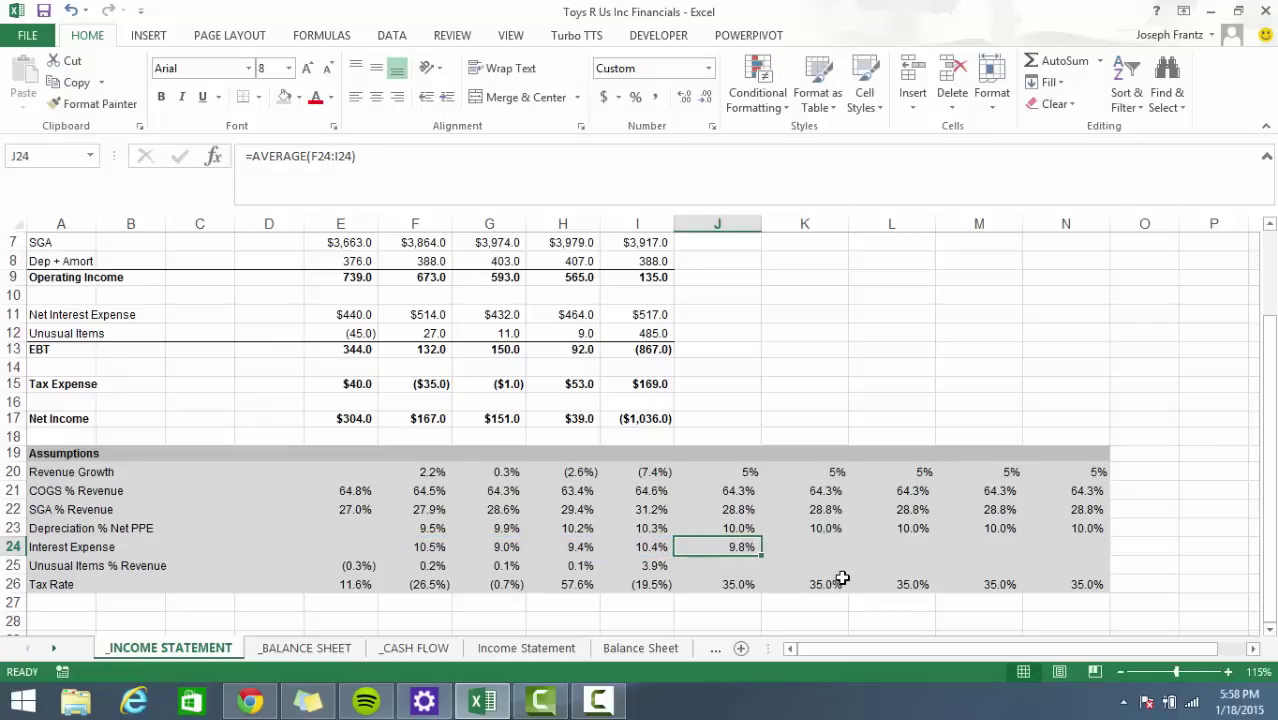
Carry the interest expense assumption across K24 to N24 by linking each year to the previous one, starting with =J24.
key(Right)
text(=)
key(Left)
key(ctrl+Return)
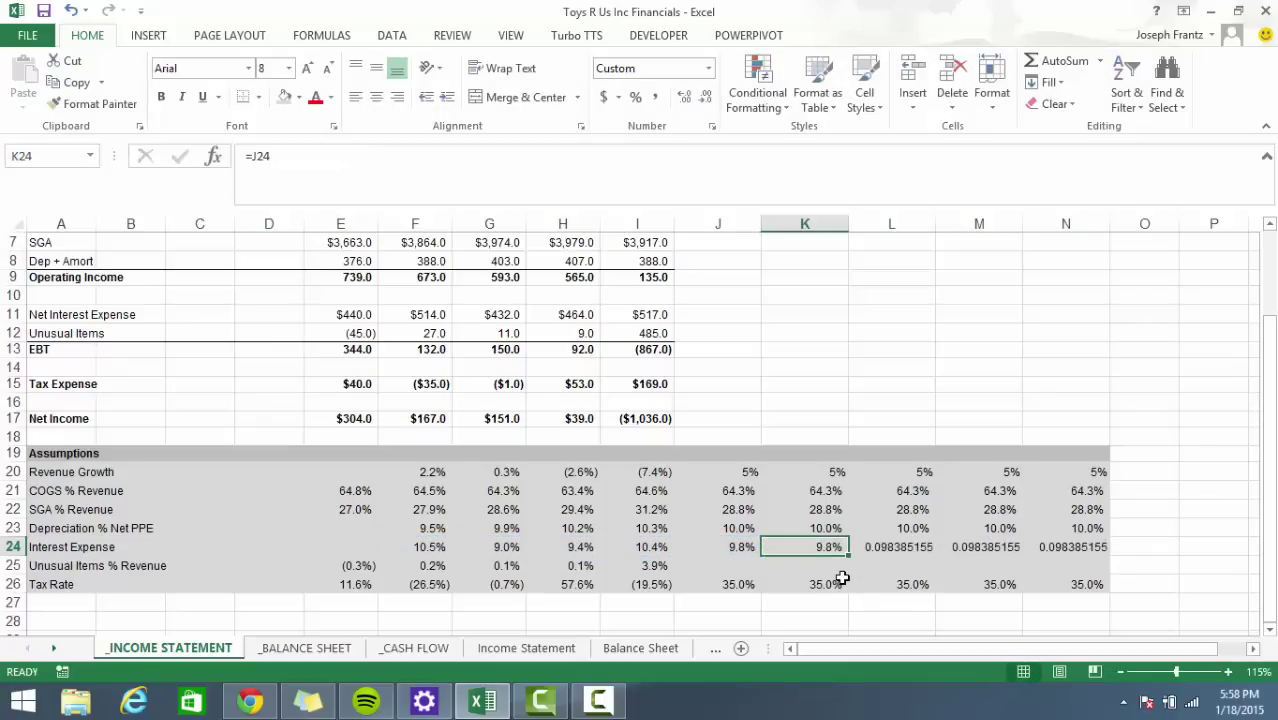
key(Right)
key(Right)
key(Right)
key(Right)
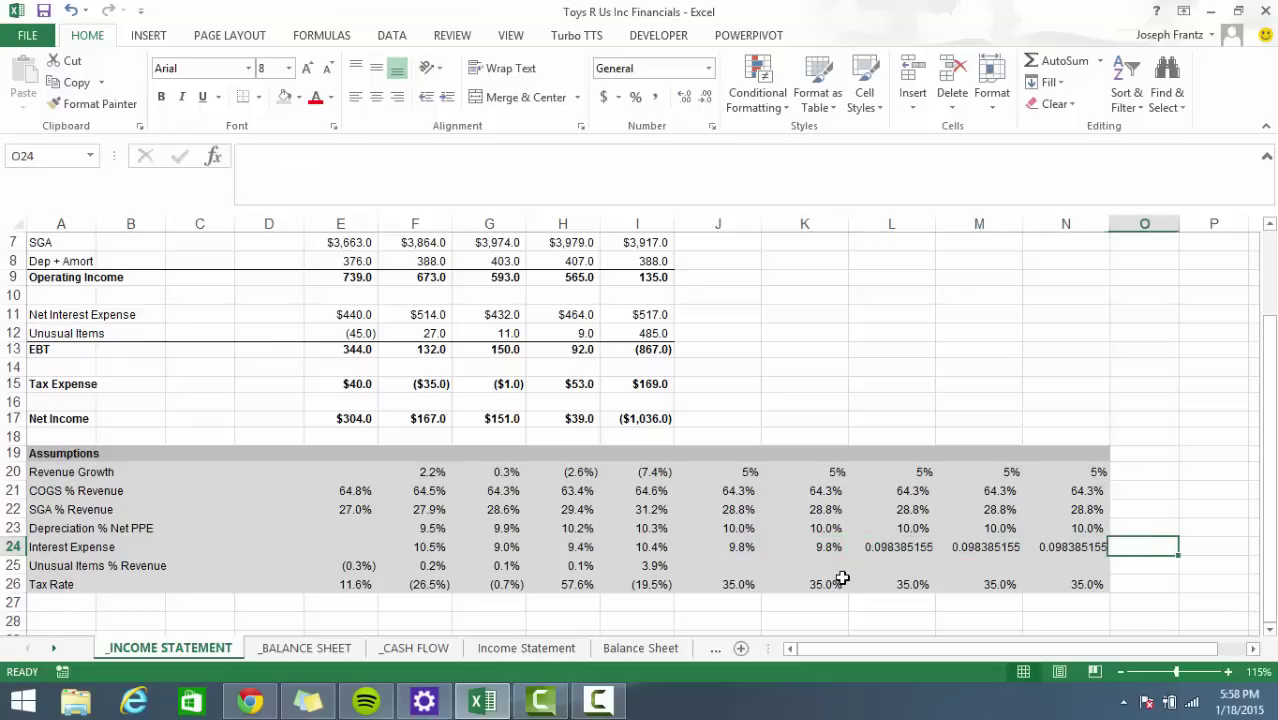
Format the interest expense assumptions in J24:N24 as percentages with one decimal.
key(Down)
key(Left)
key(Left)
key(Left)
key(Left)
key(Up)
key(Left)
key(shift+Right)
key(shift+Right)
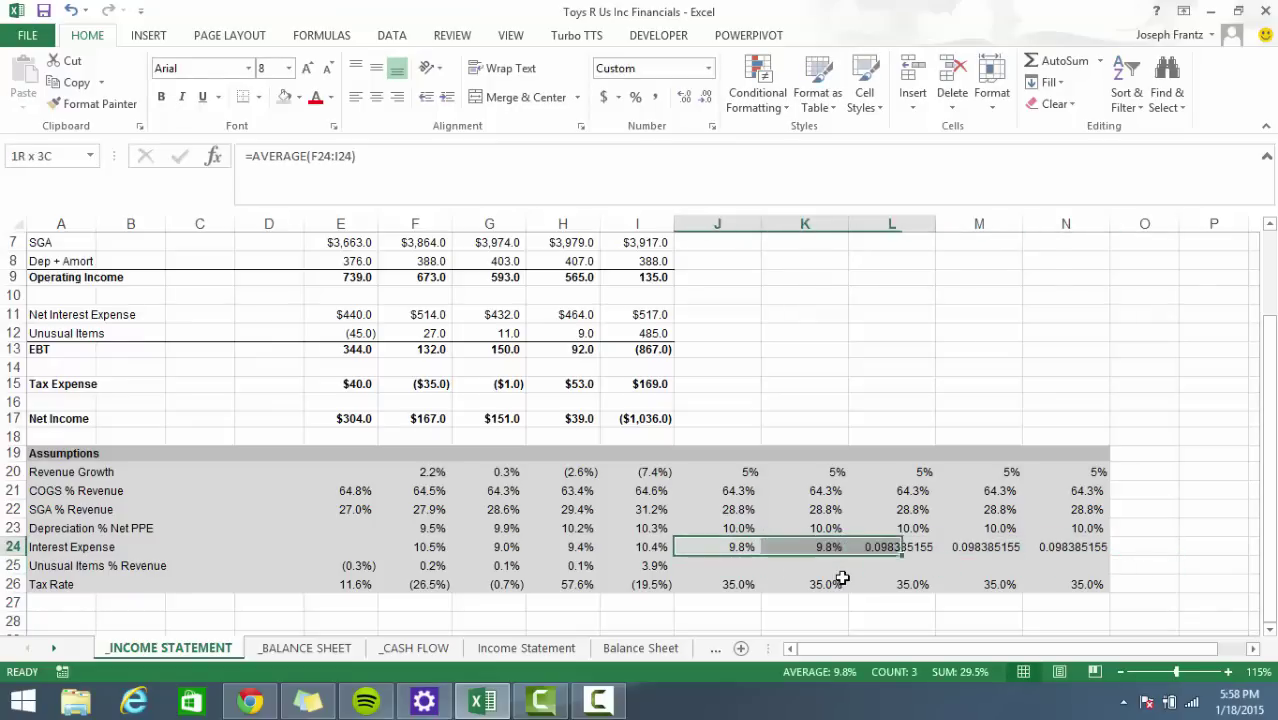
key(shift+Right)
key(shift+Right)
key(ctrl+shift+x)
key(ctrl+shift+x)
key(ctrl+shift+x)
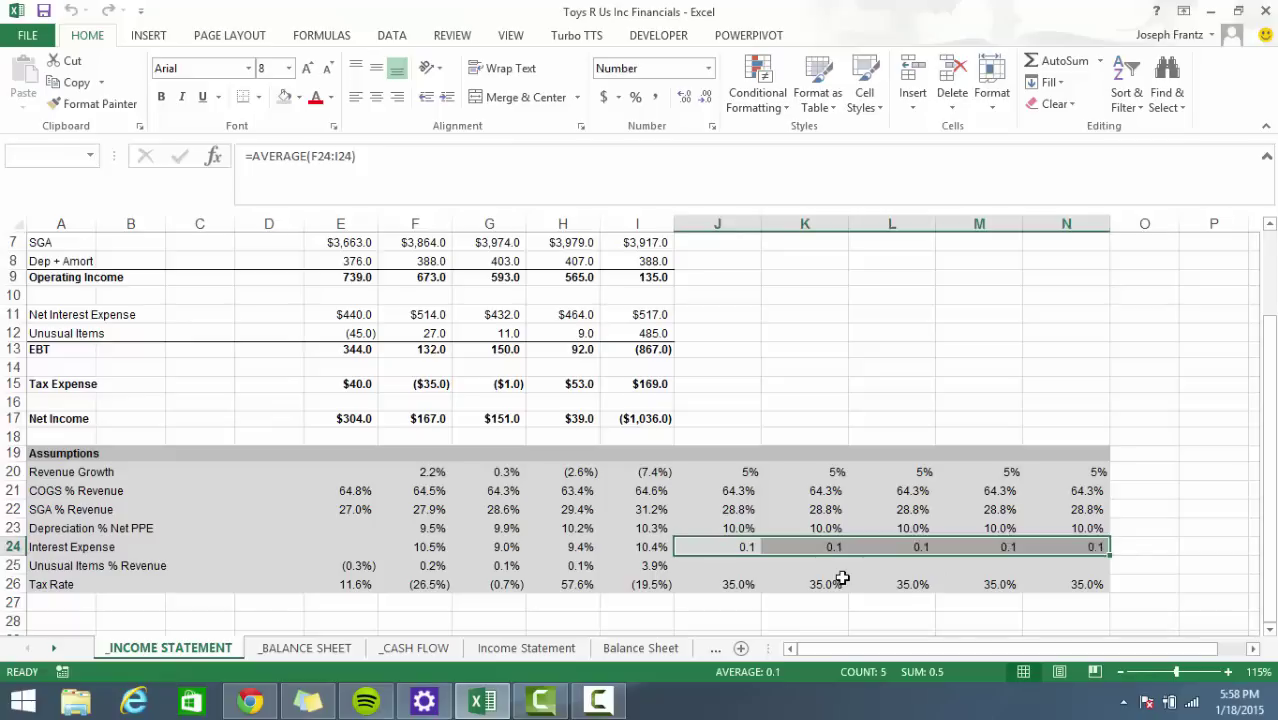
key(ctrl+shift+x)
Set the 2015 unusual items assumption in J25 to 0 and fill it across to N25.
key(Down)
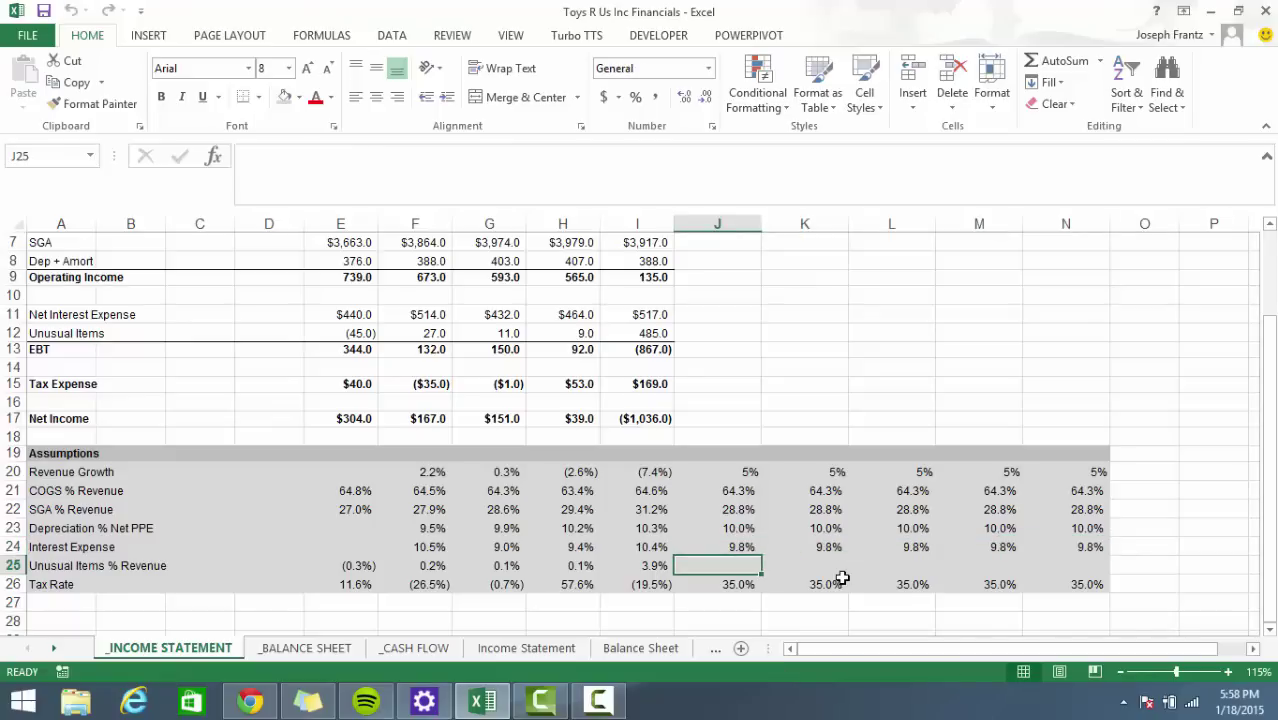
text(0)
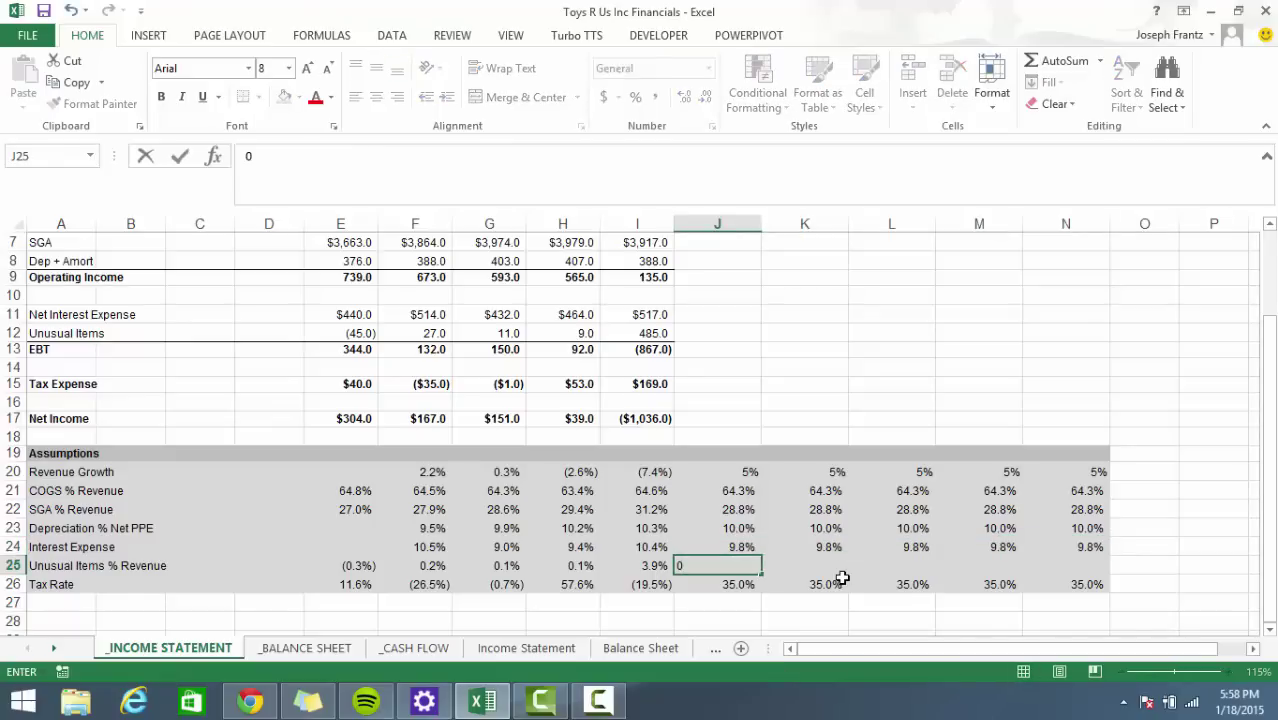
key(Return)
key(Up)
key(shift+Right)
key(shift+Right)
key(shift+Right)
key(shift+Right)
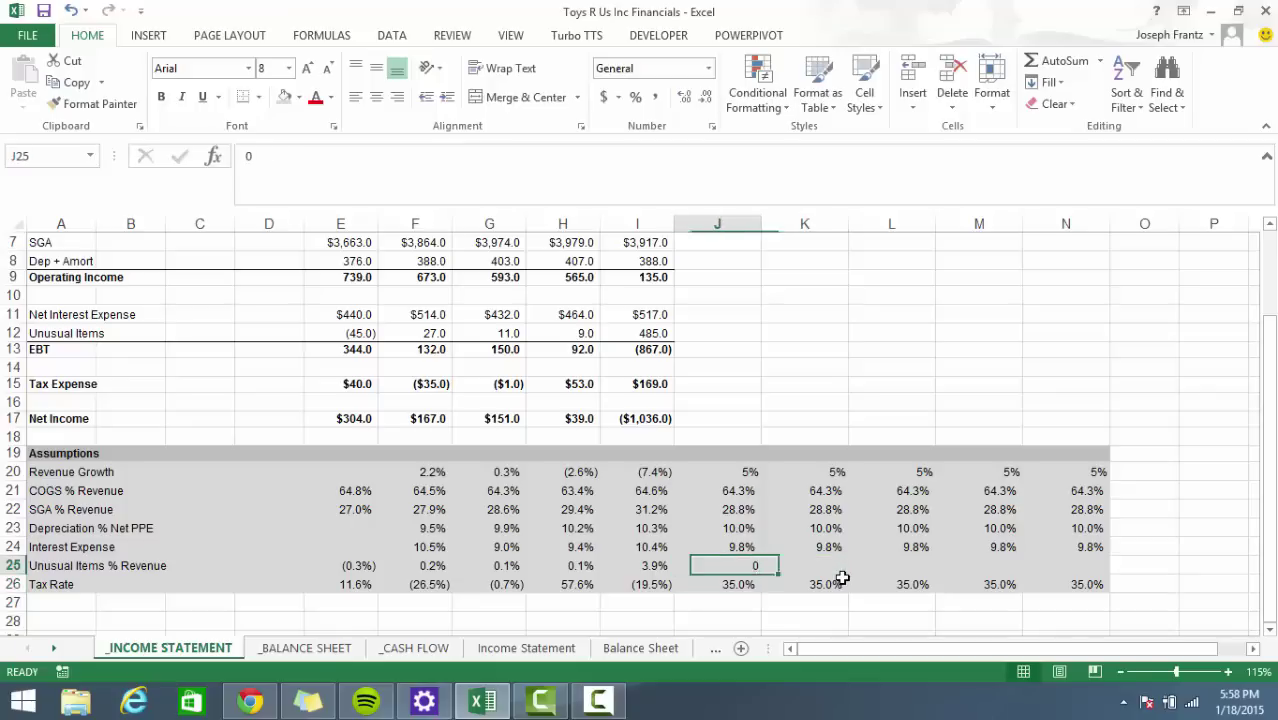
key(ctrl+r)
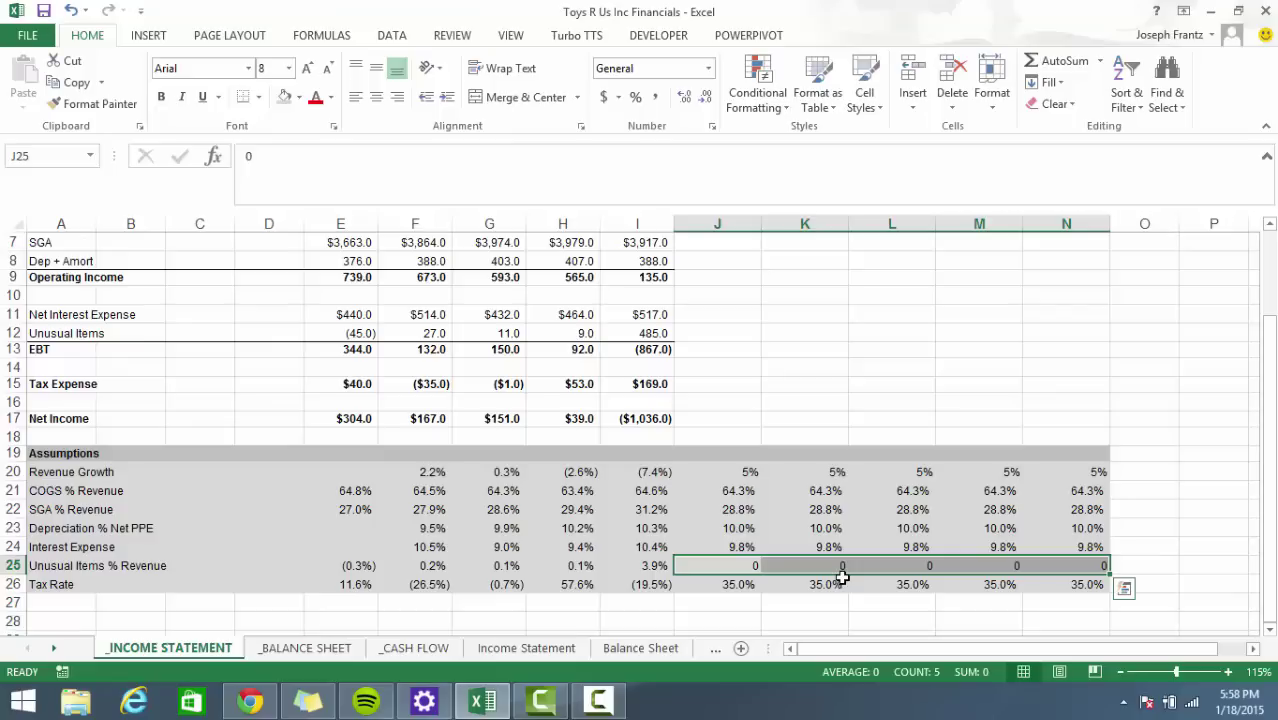
Look over the 2015 assumptions in column J and return to the revenue rows of the 2015 forecast.
key(Up)
key(Up)
key(Up)
key(Up)
key(Up)
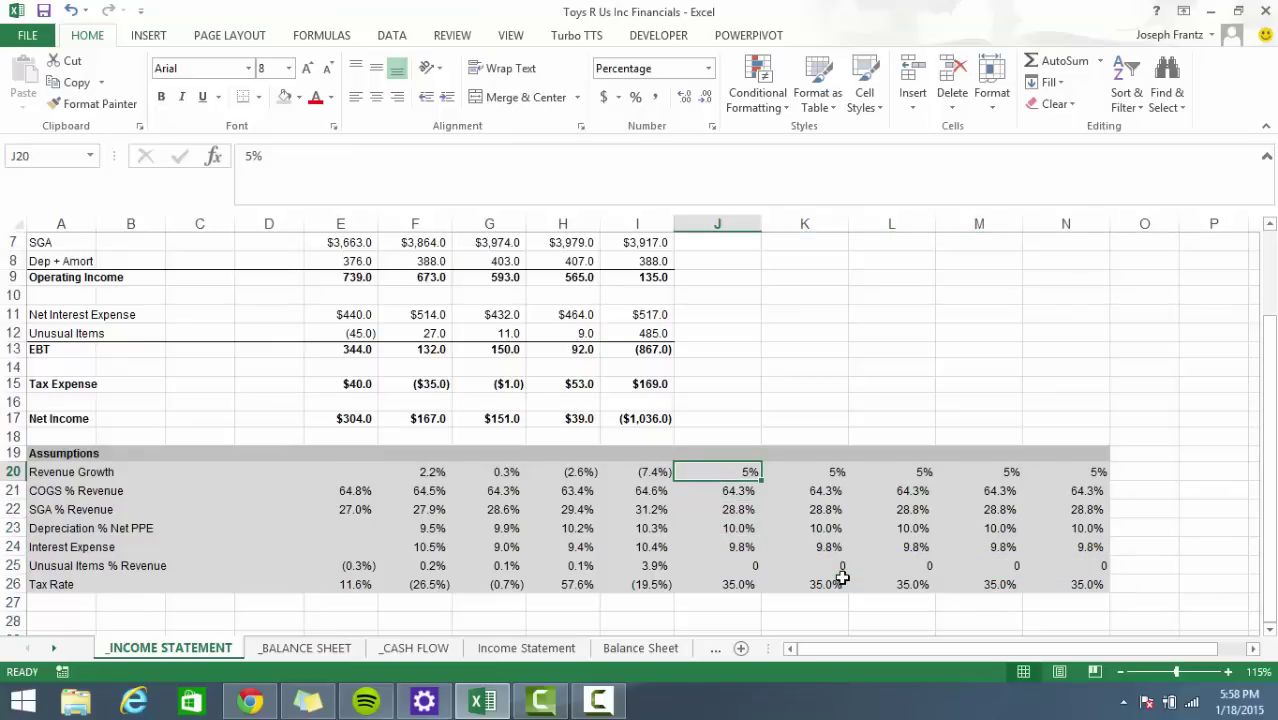
key(Up)
key(Up)
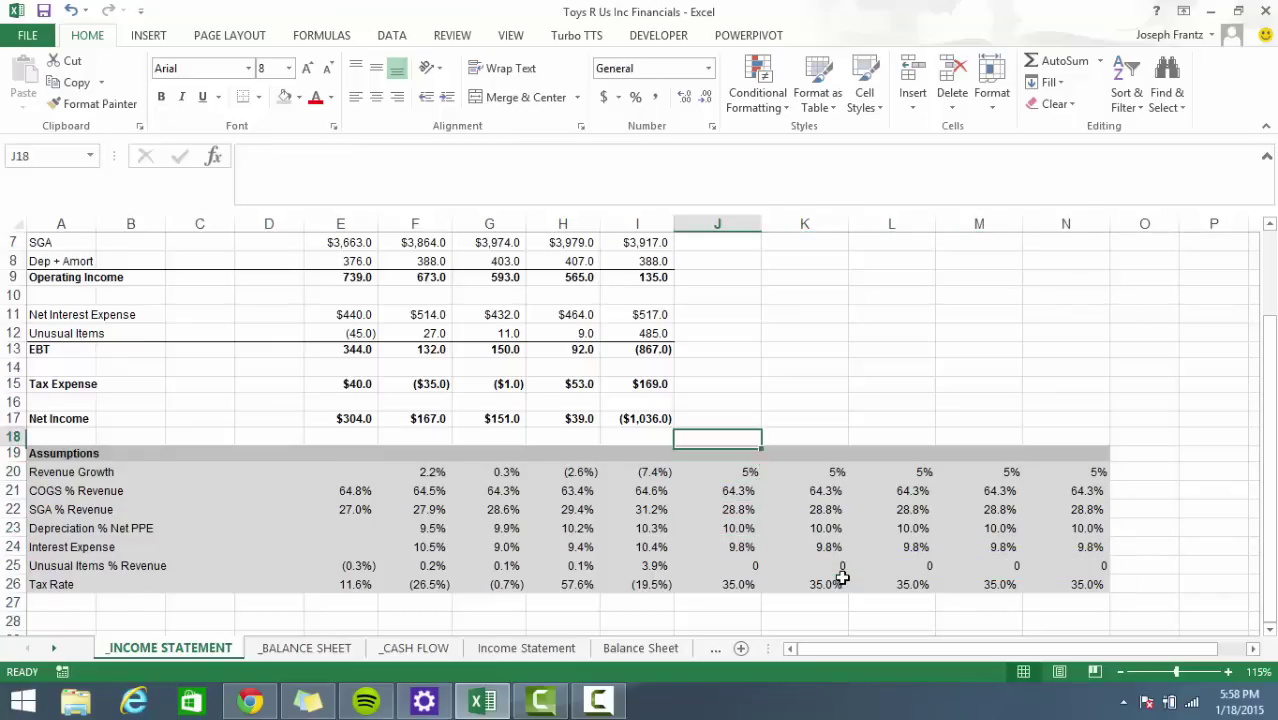
key(Down)
key(Down)
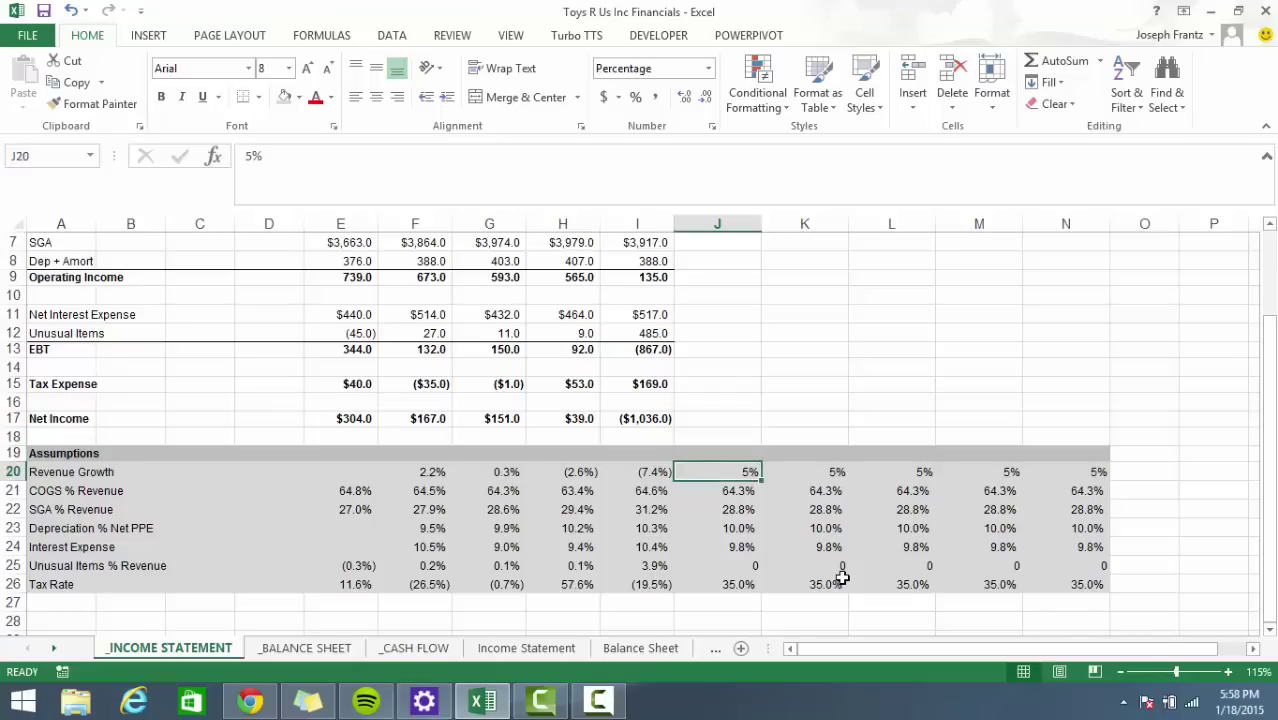
key(Up)
key(Up)
key(Up)
key(Up)
key(Up)
key(Up)
key(Up)
key(Up)
key(Up)
key(Up)
key(Up)
key(Up)
key(Up)
key(Up)
key(Up)
key(Up)
key(Up)
key(Up)
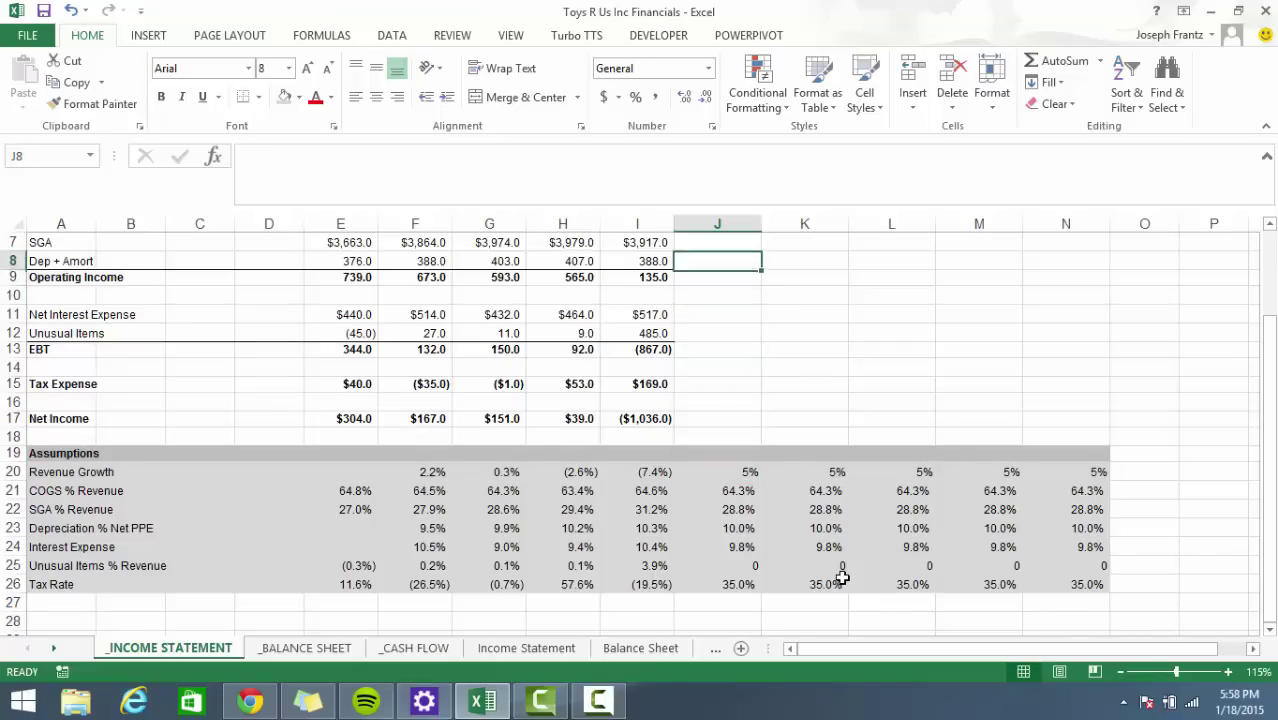
key(Down)
key(Up)
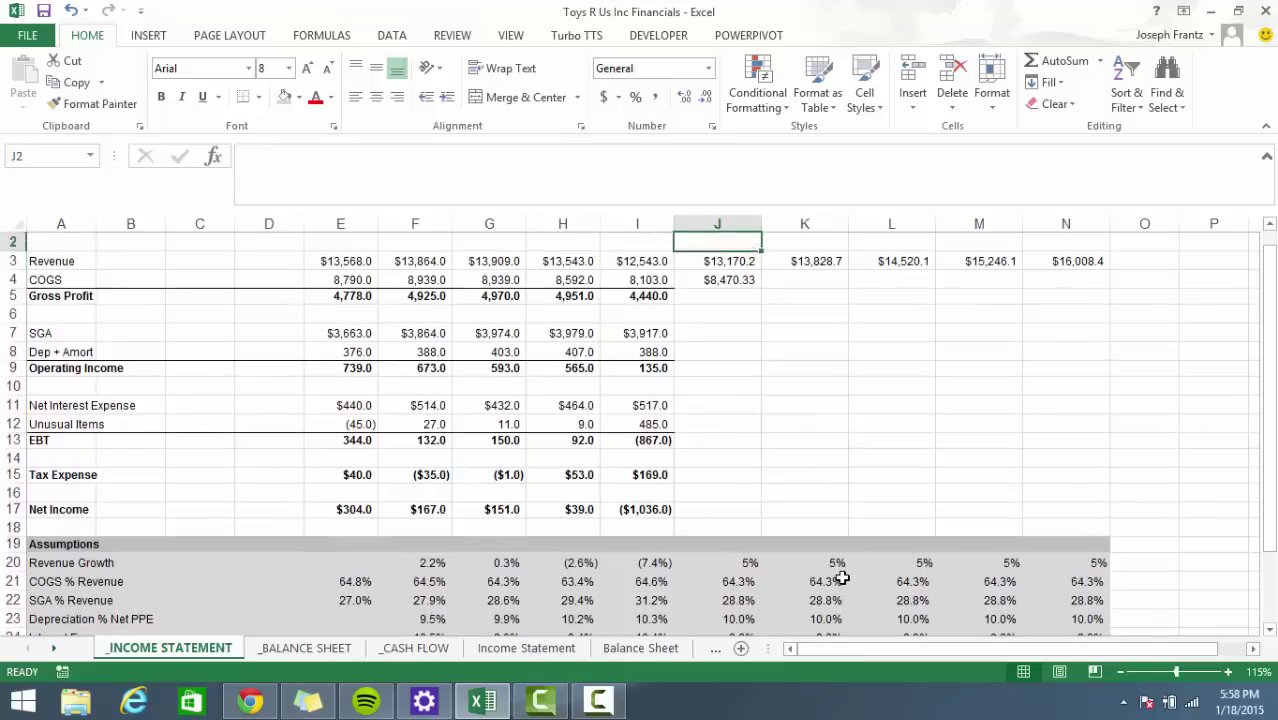
Fill the 2015 COGS formula =J3*J21 from J4 across the forecast years to N4.
key(Down)
key(Down)
key(Up)
key(Up)
key(Up)
key(Down)
key(Down)
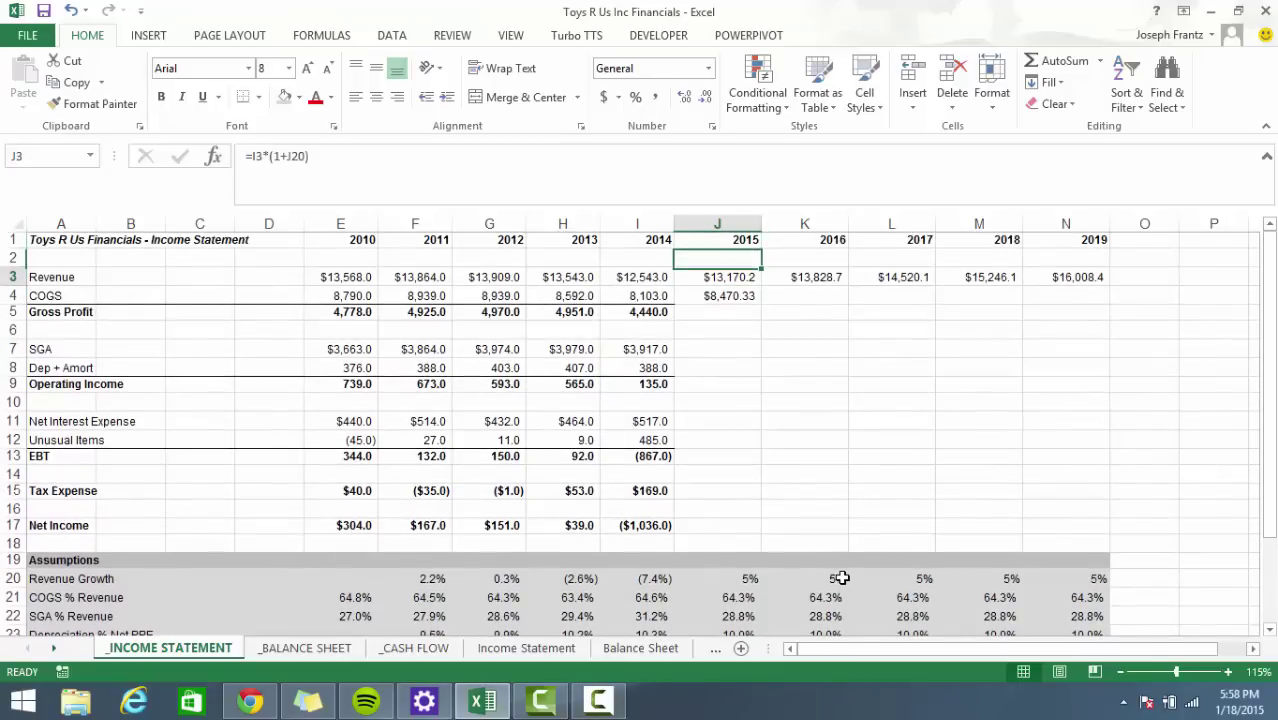
key(Down)
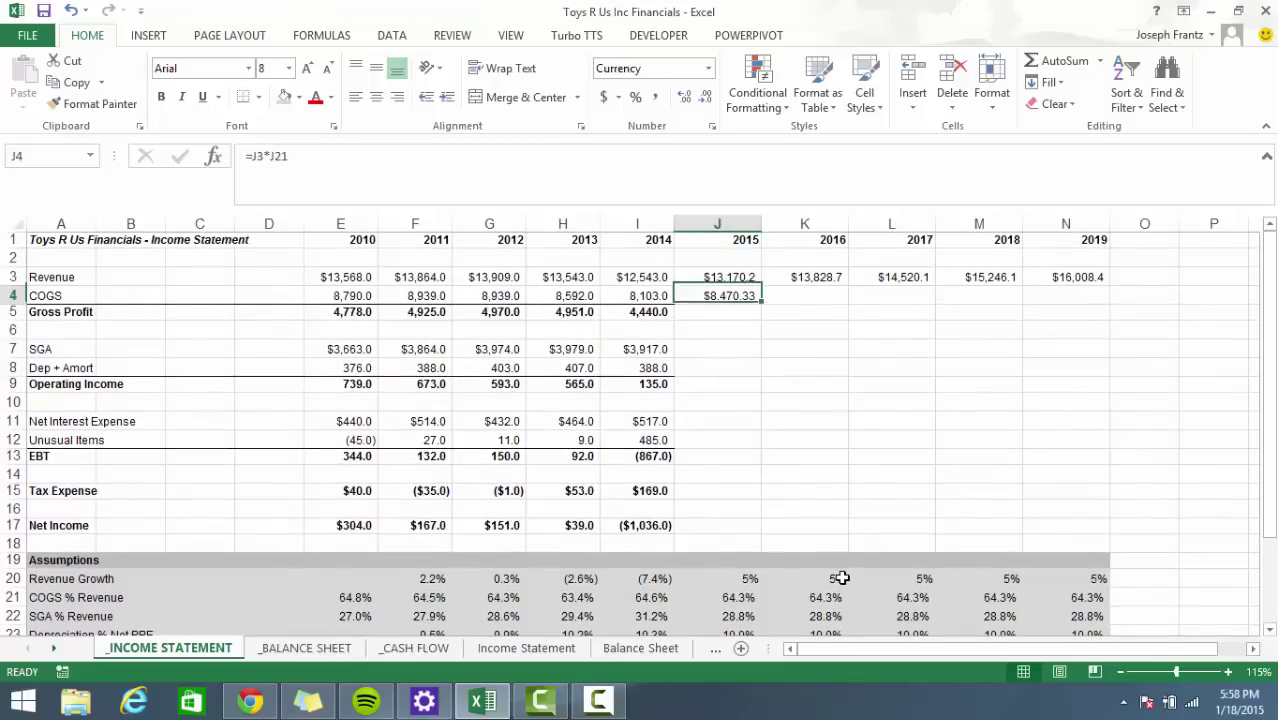
key(ctrl+Right)
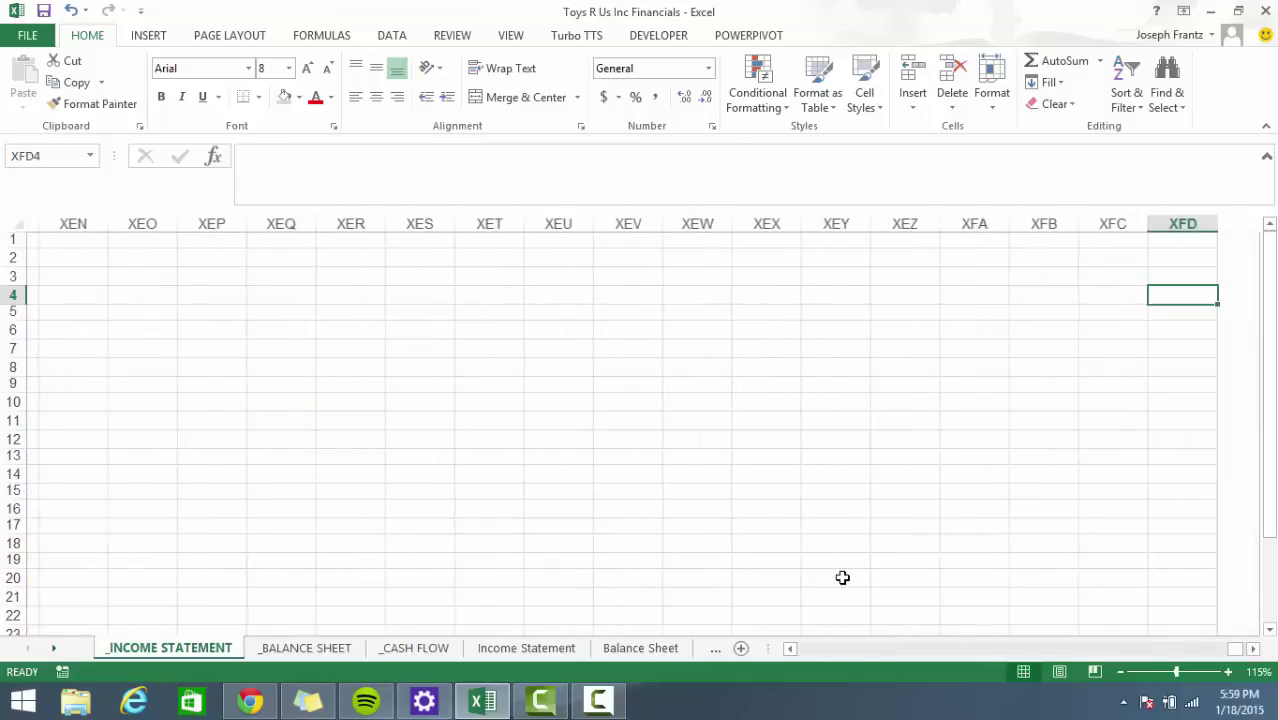
key(ctrl+Left)
key(shift+Right)
key(shift+Right)
key(shift+Right)
key(shift+Right)
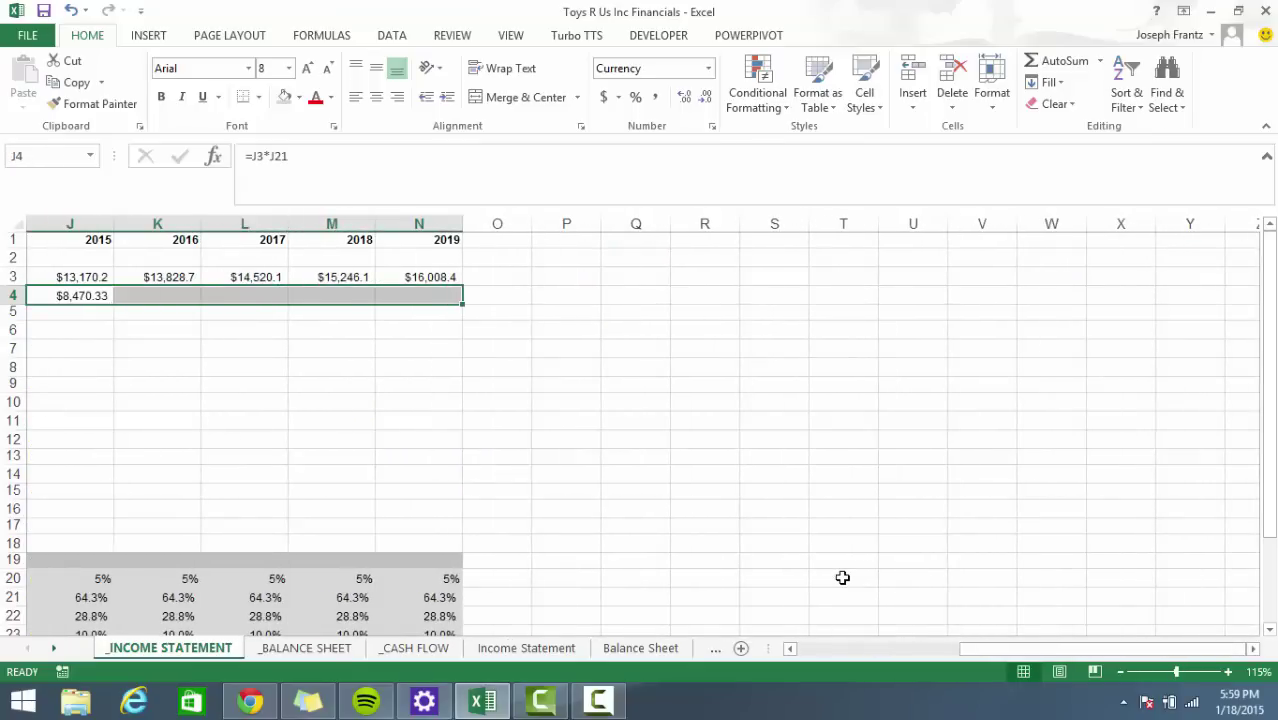
key(ctrl+r)
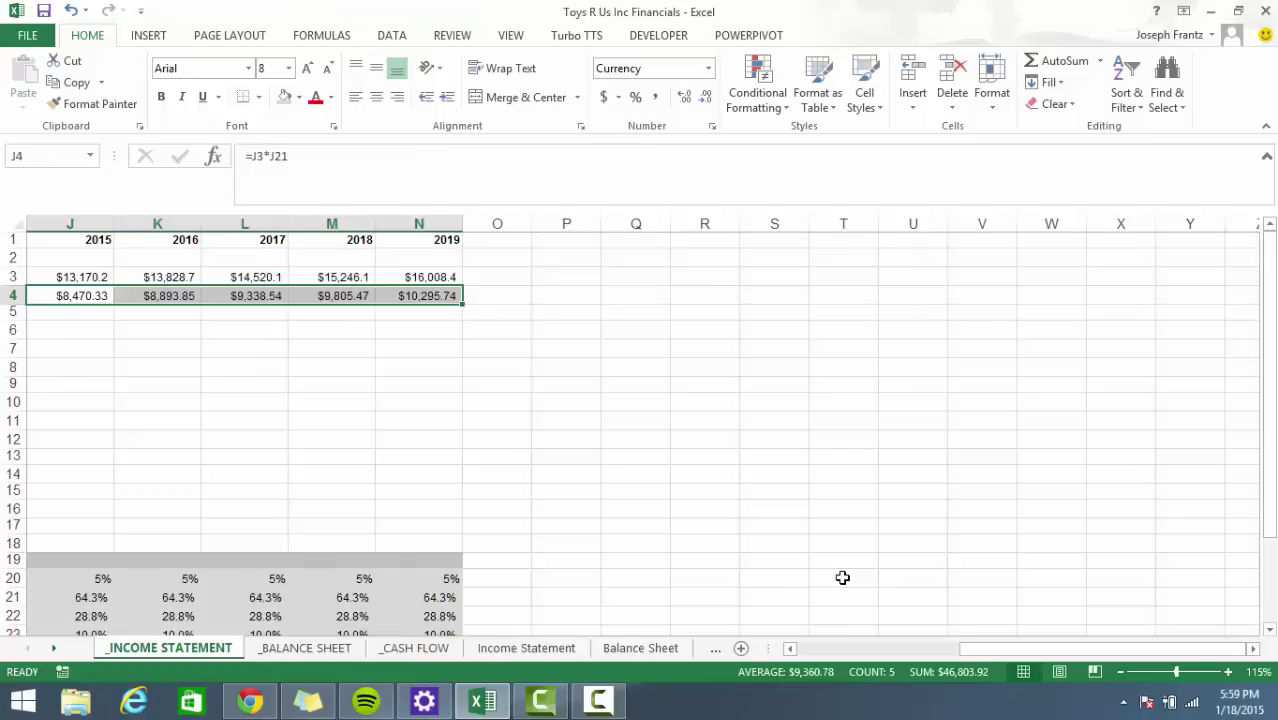
Try to add a bottom border beneath the forecast COGS cells J4:N4.
key(ctrl+Left)
key(Right)
key(Right)
key(Right)
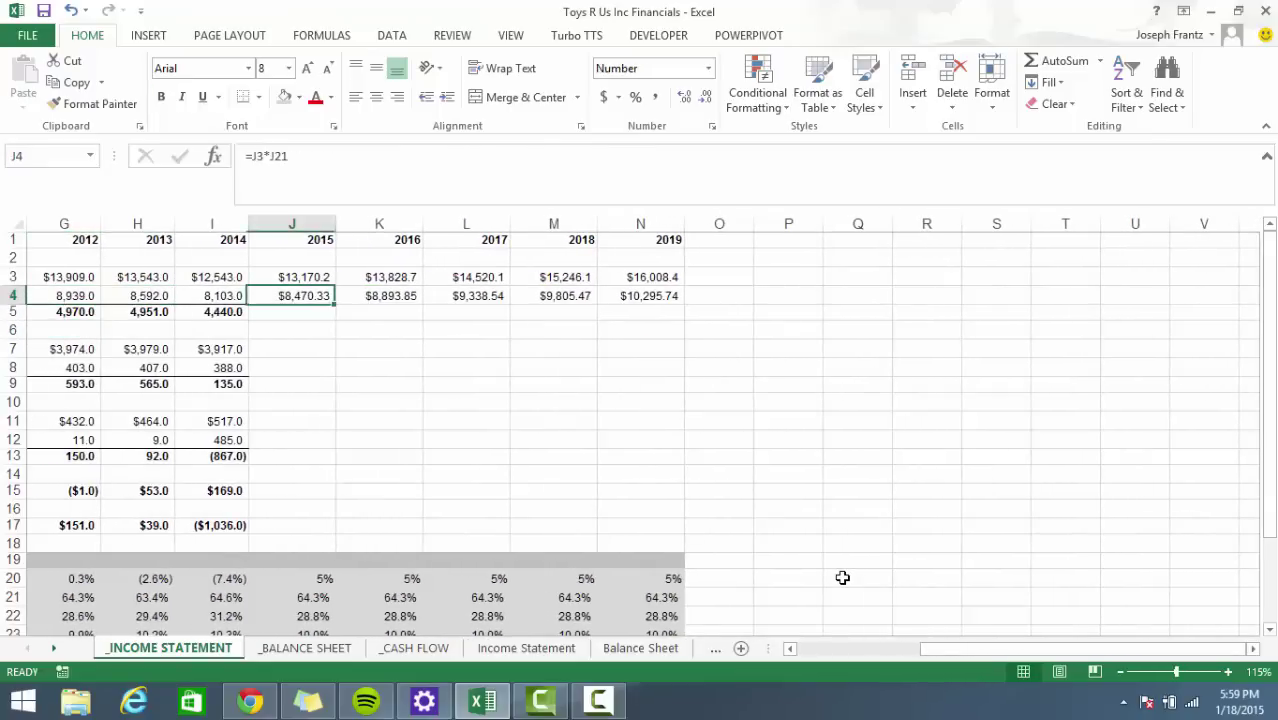
key(shift+Right)
key(shift+Right)
key(shift+Right)
key(shift+Right)
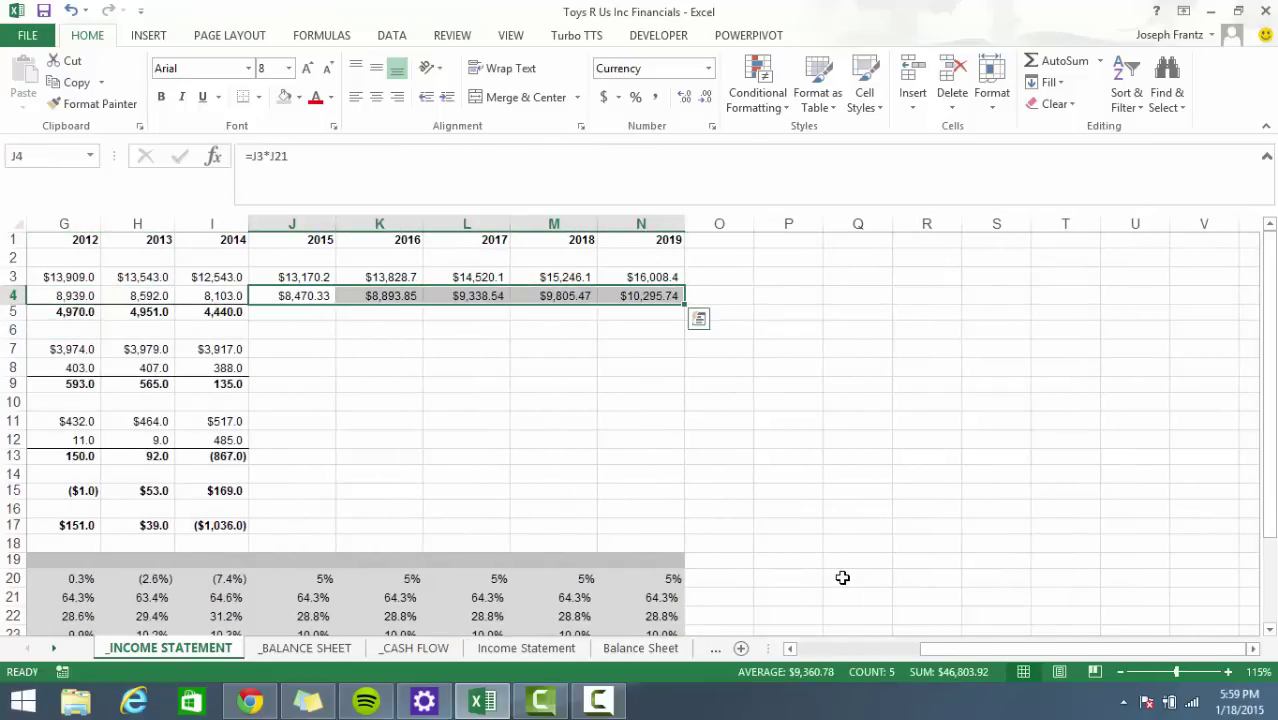
key(alt)
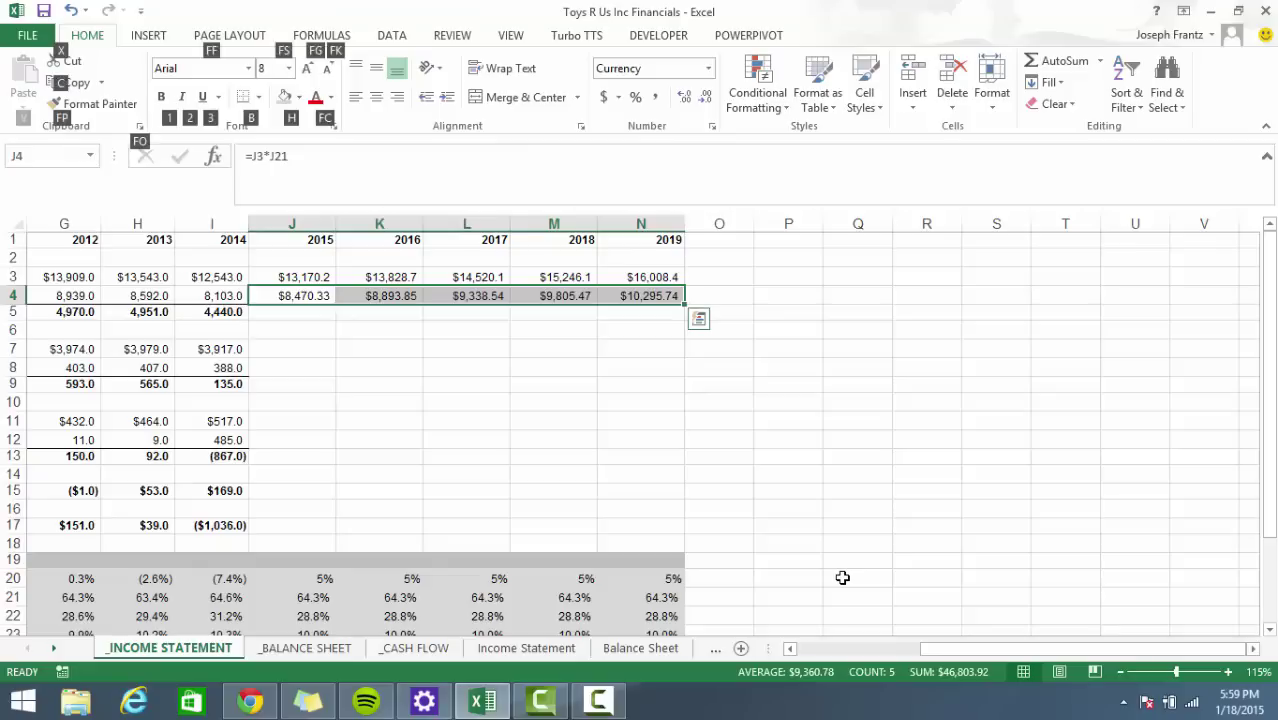
key(h)
key(Escape)
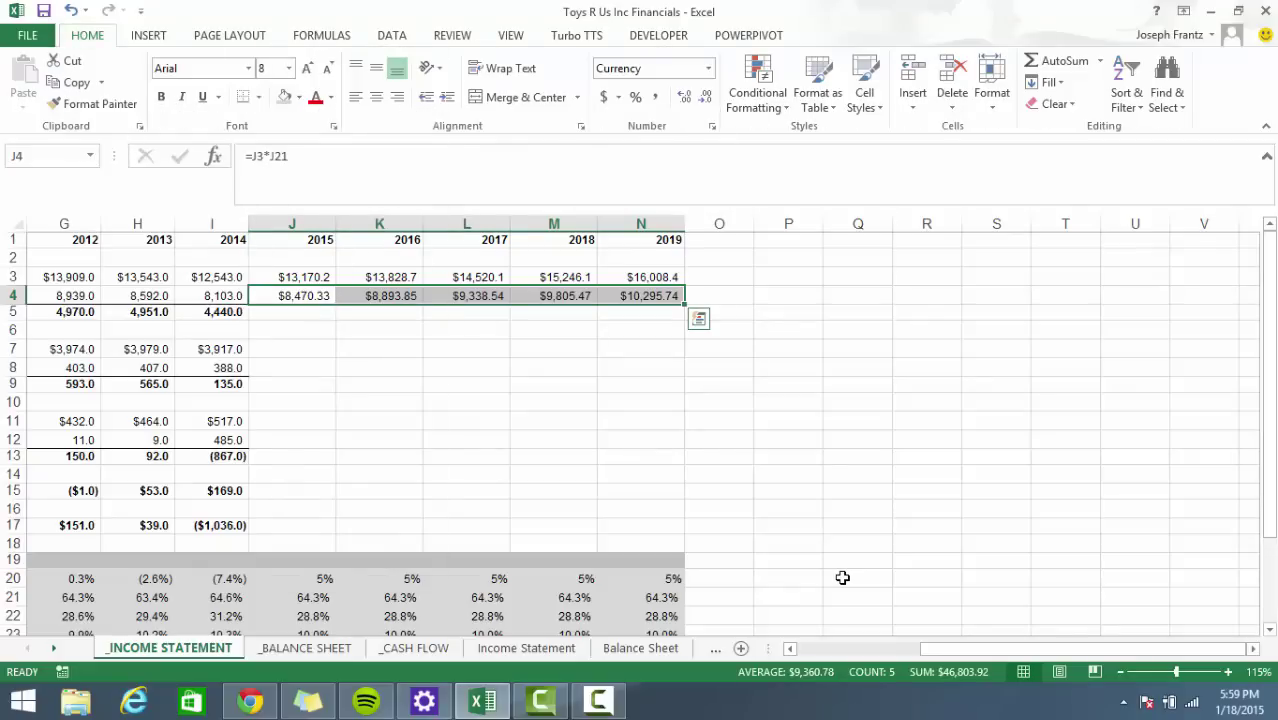
Calculate the 2015 gross profit in J5 with the formula =J3-J4.
key(Down)
key(Left)
key(Left)
key(Right)
key(Right)
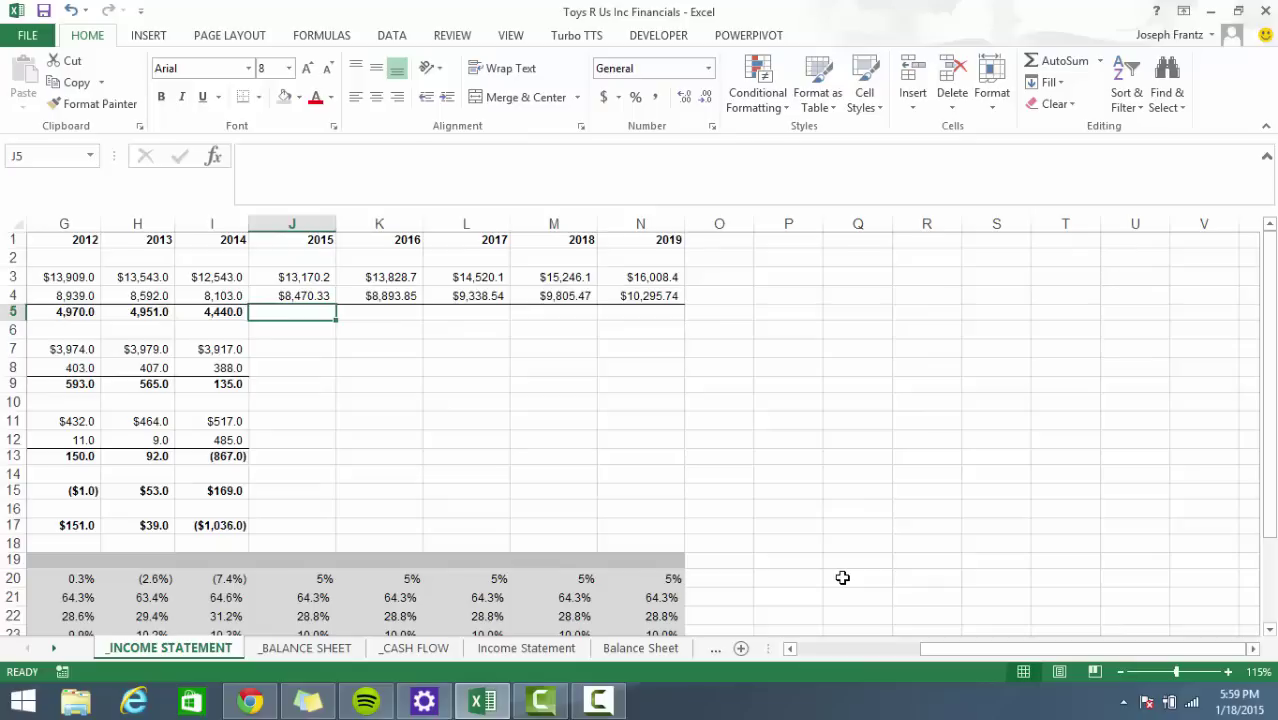
text(=)
key(Up)
key(Up)
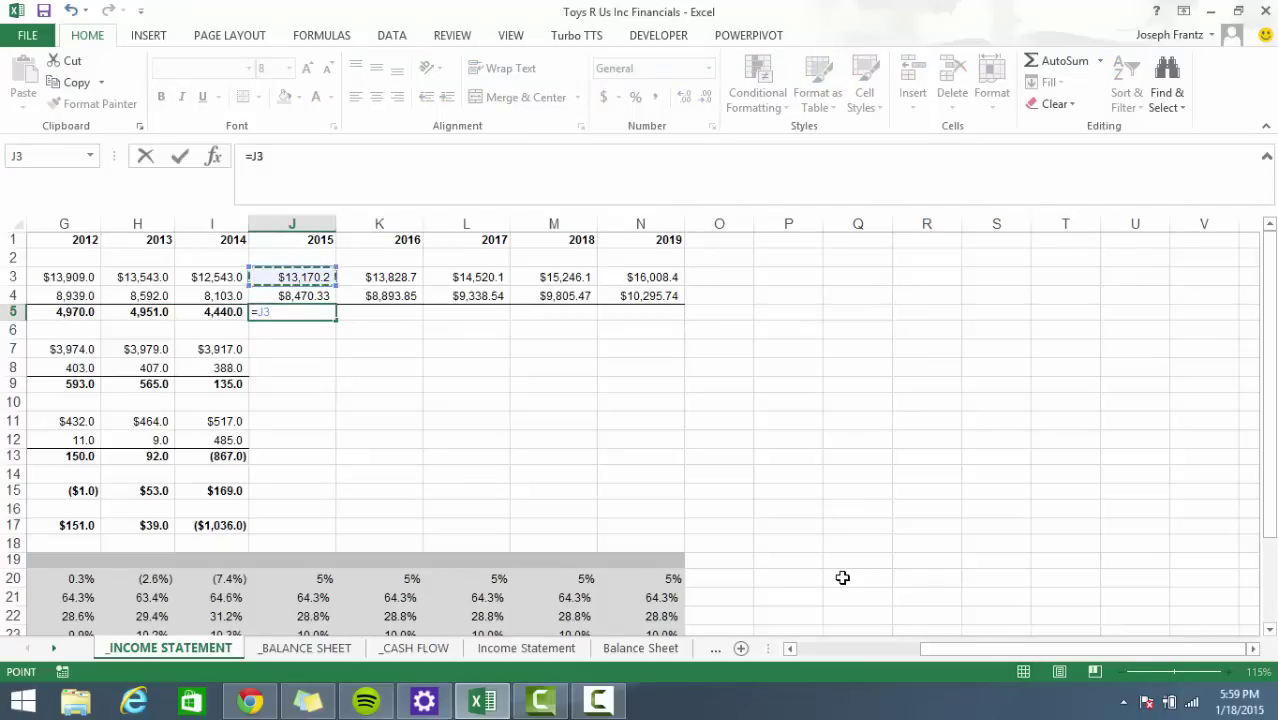
text(-)
key(Up)
key(ctrl+Return)
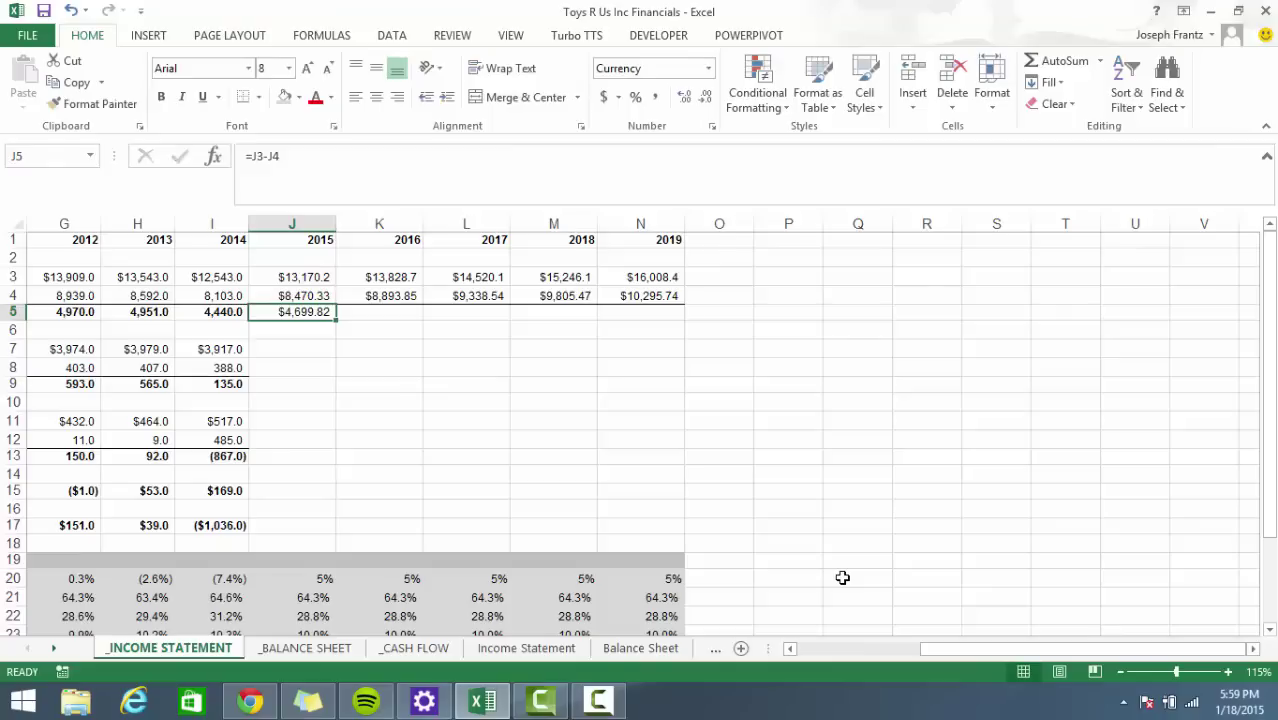
Fill the gross profit formula from J5 across to N5 and make the forecast gross profit cells bold.
key(shift+Right)
key(shift+Right)
key(shift+Right)
key(shift+Right)
key(ctrl+r)
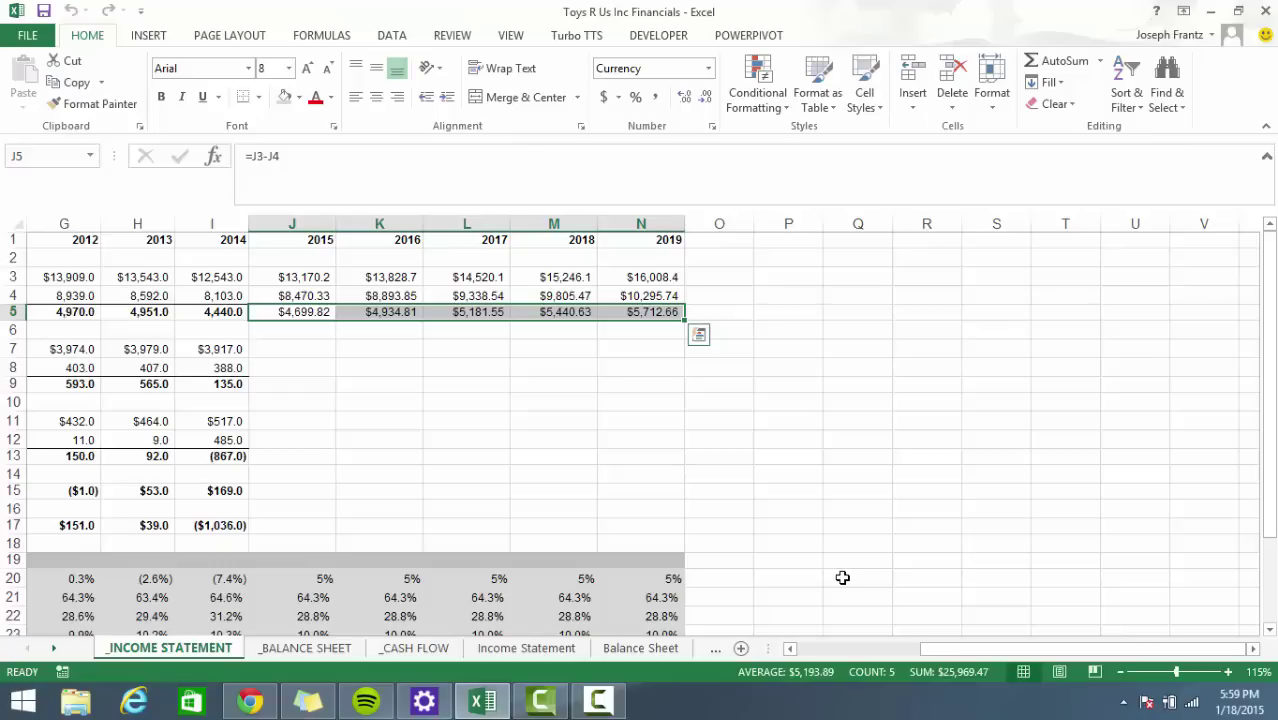
key(ctrl+b)
key(Down)
text(1)
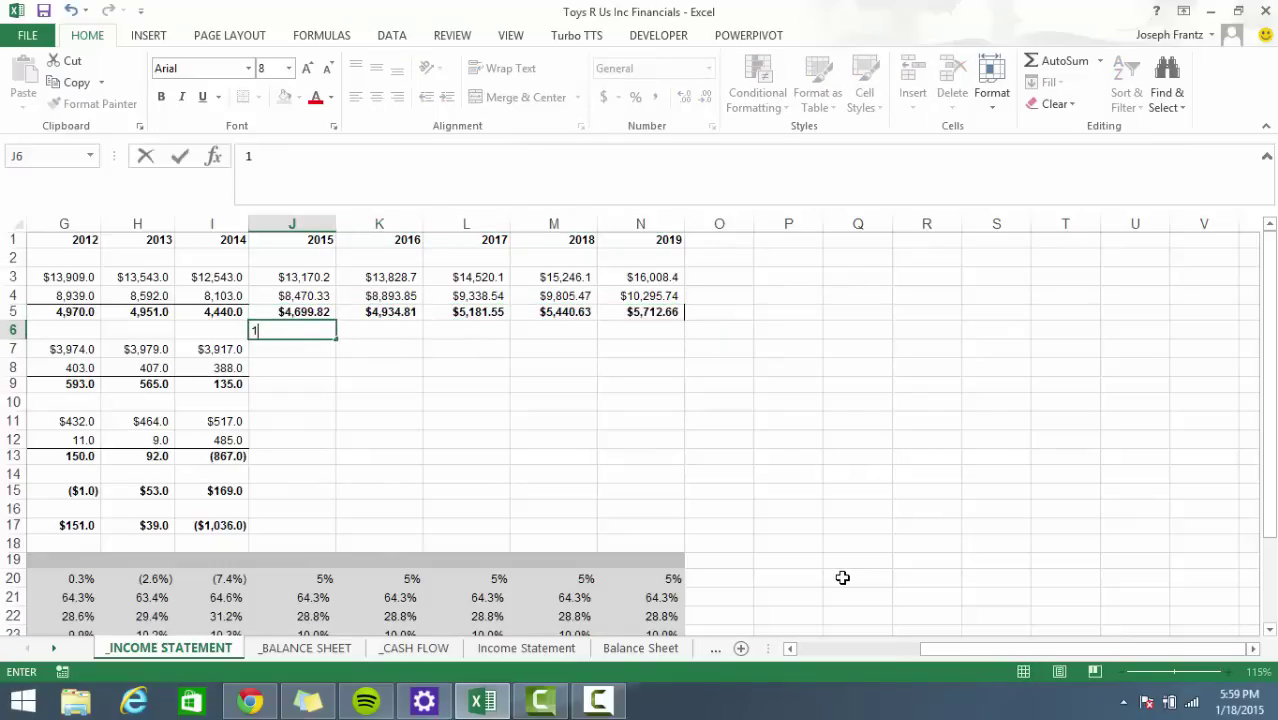
key(Up)
key(Up)
key(shift+Right)
key(shift+Right)
key(shift+Right)
key(shift+Right)
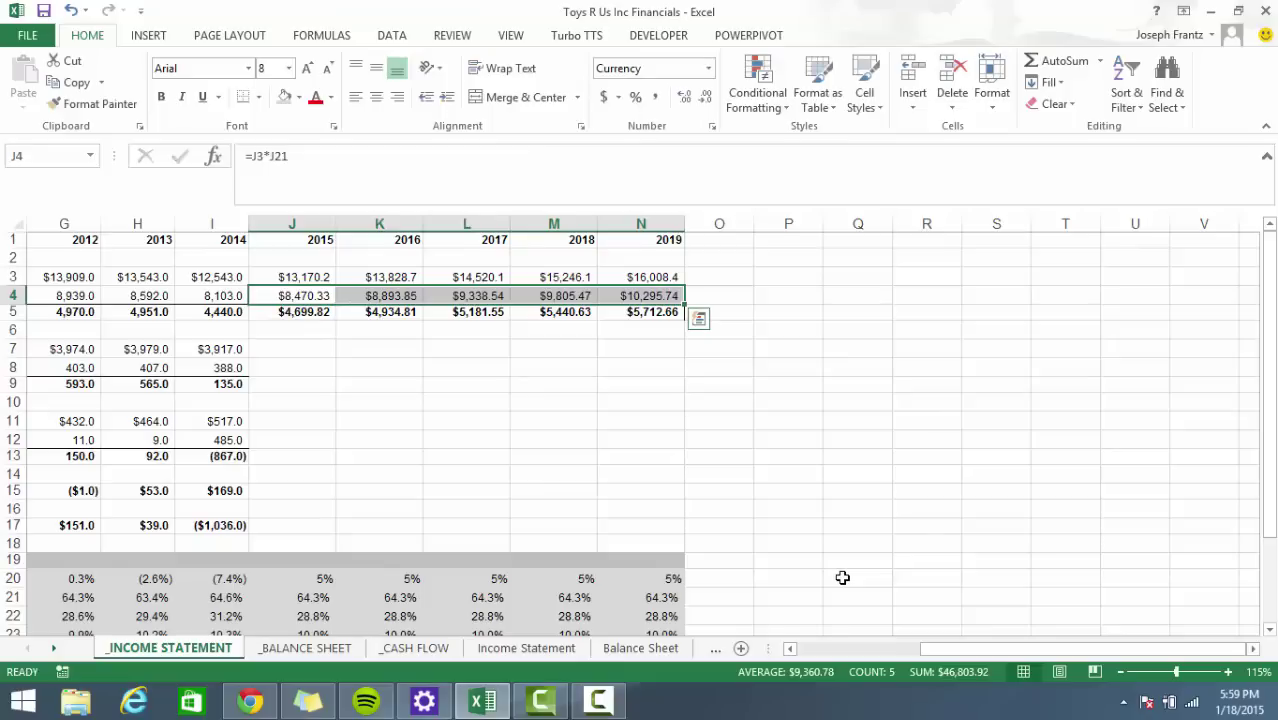
Remove the stray border around the 2019 gross profit by clearing the borders of N5:O5.
key(Down)
key(Right)
key(Right)
key(Right)
key(Right)
key(shift+Right)
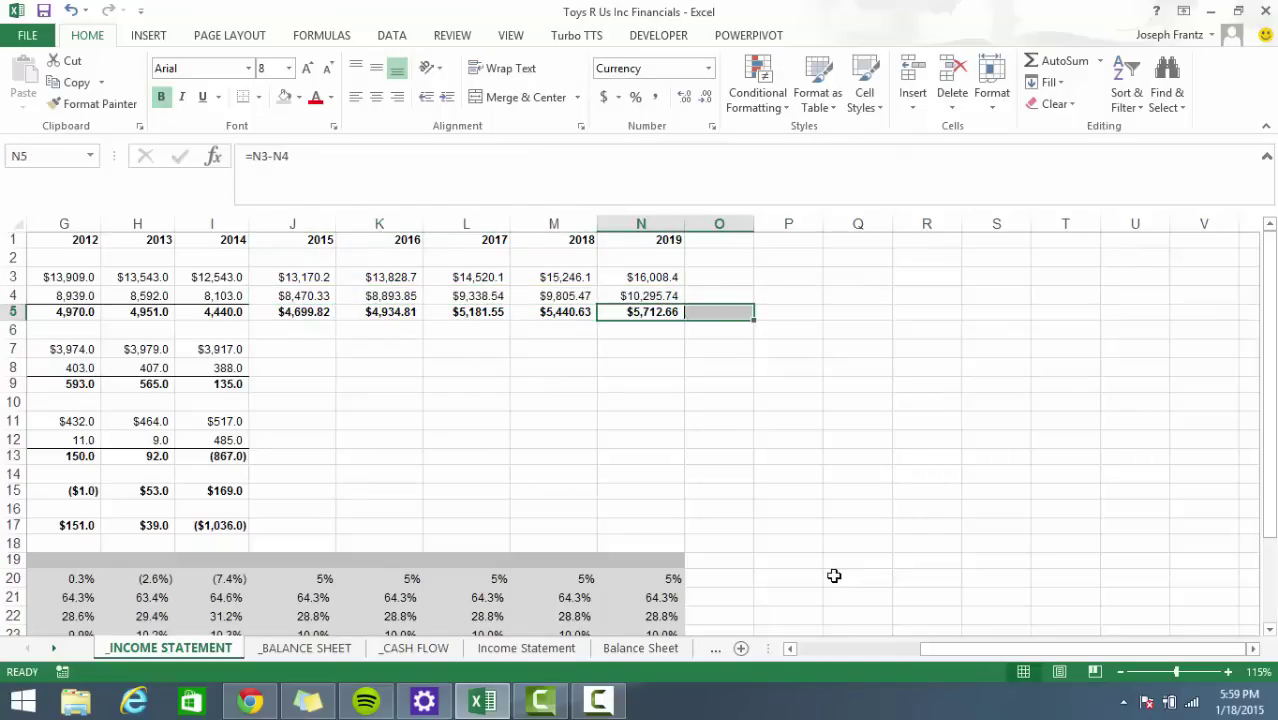
click(259, 97)
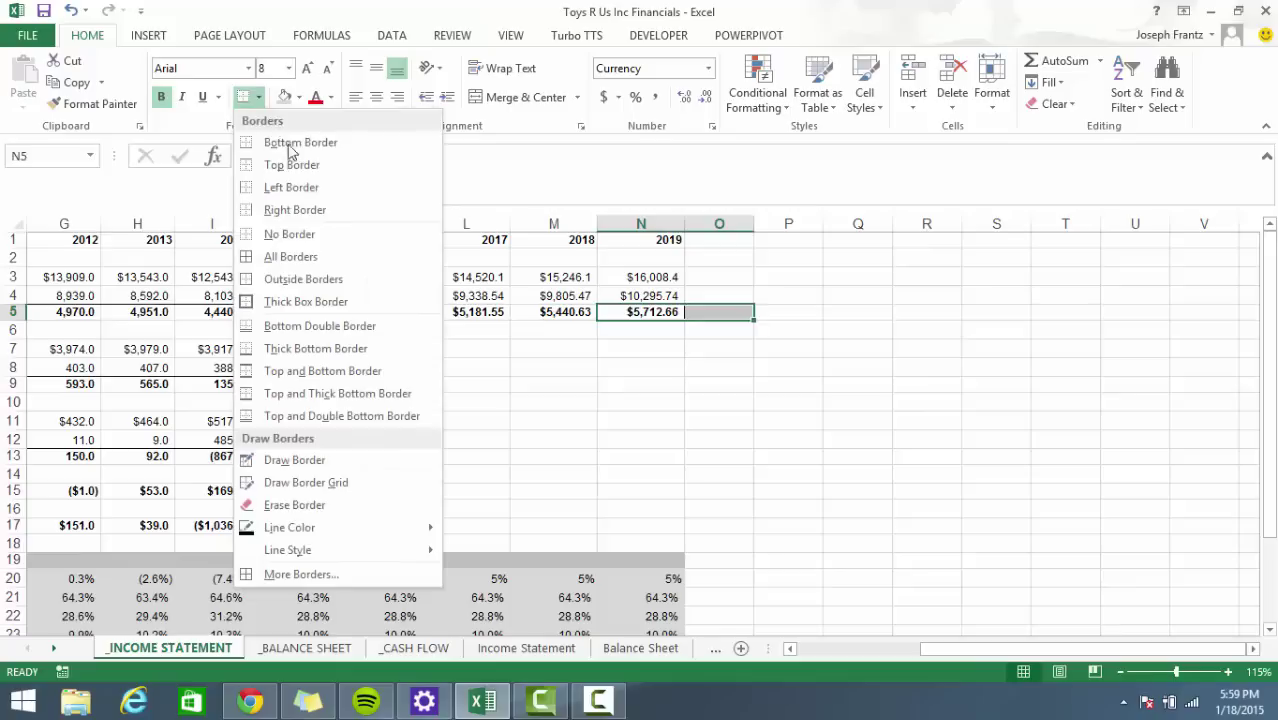
click(280, 256)
Apply a bottom border to the forecast COGS cells J4:N4.
click(274, 295)
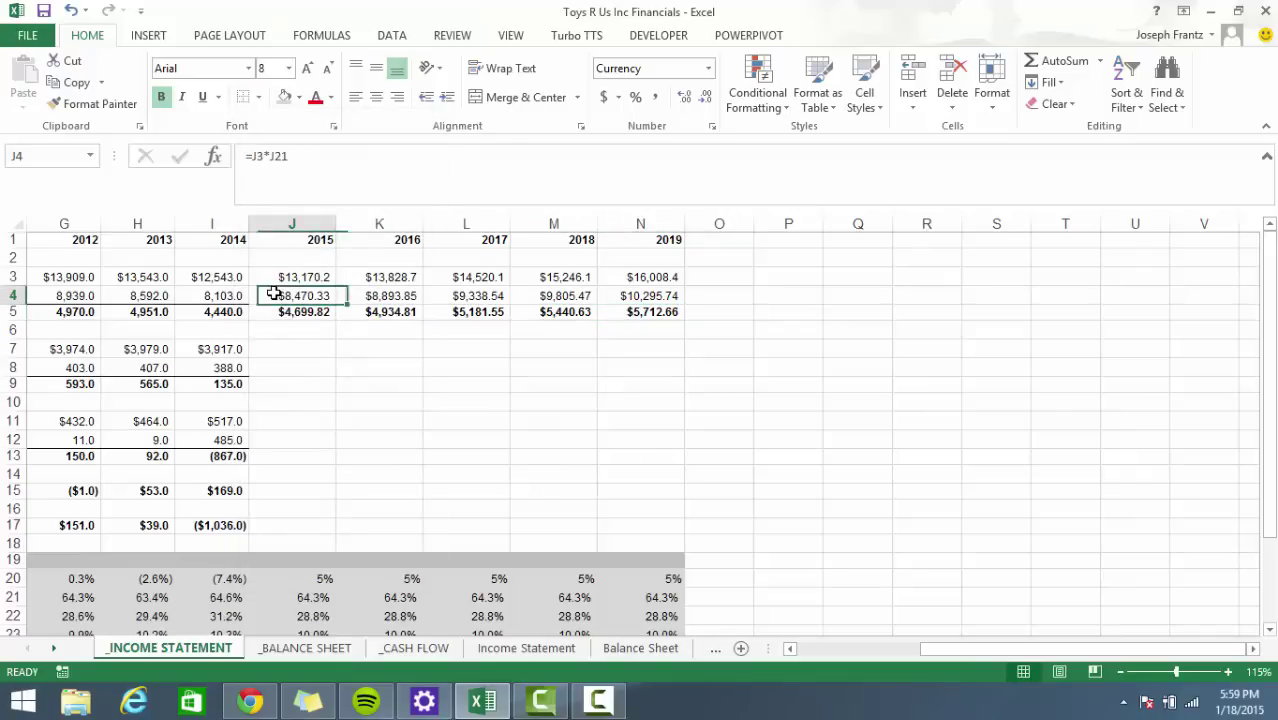
key(ctrl+shift+Right)
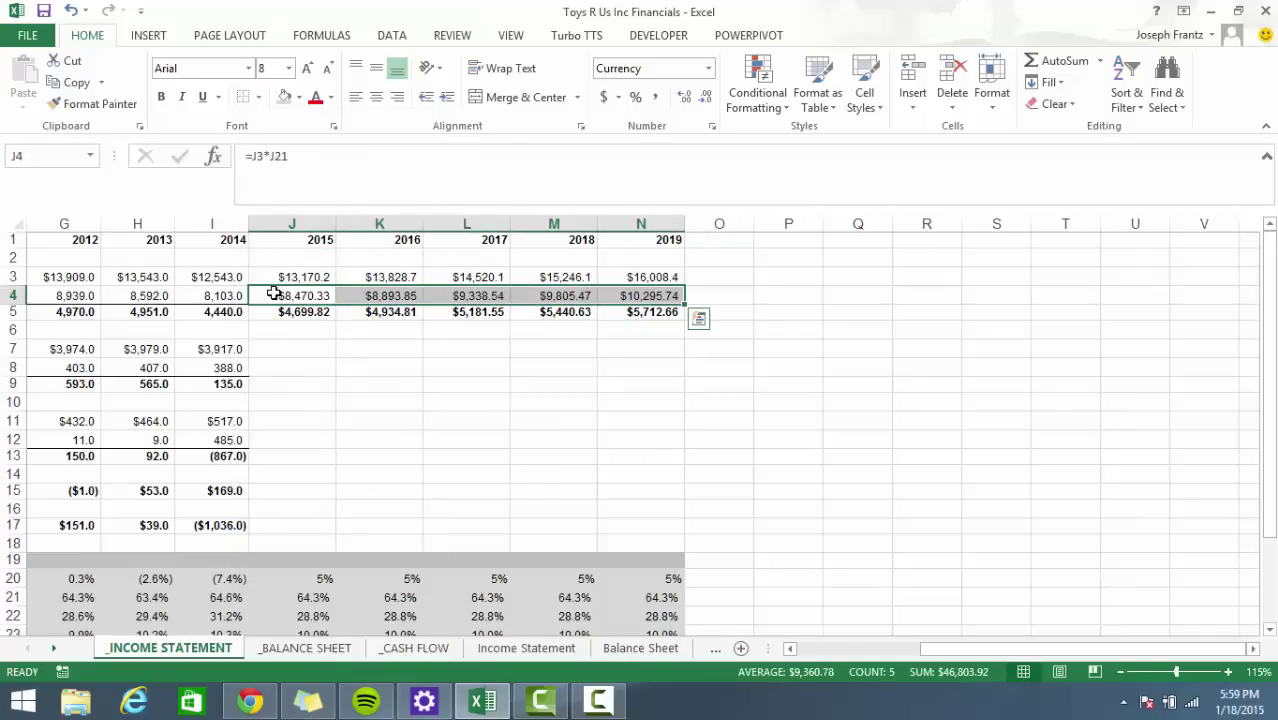
key(alt)
key(h)
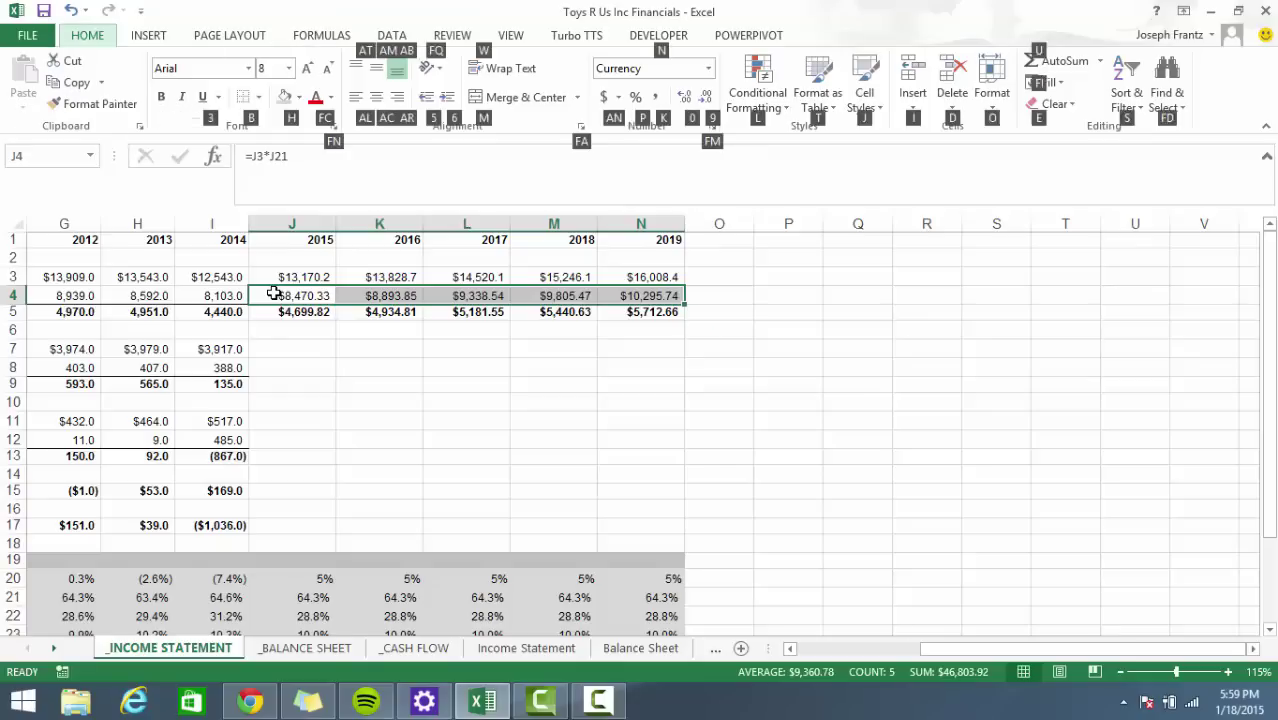
key(b)
key(o)
Check the label and historical figures of the SGA row in row 7.
key(Down)
key(Down)
key(Down)
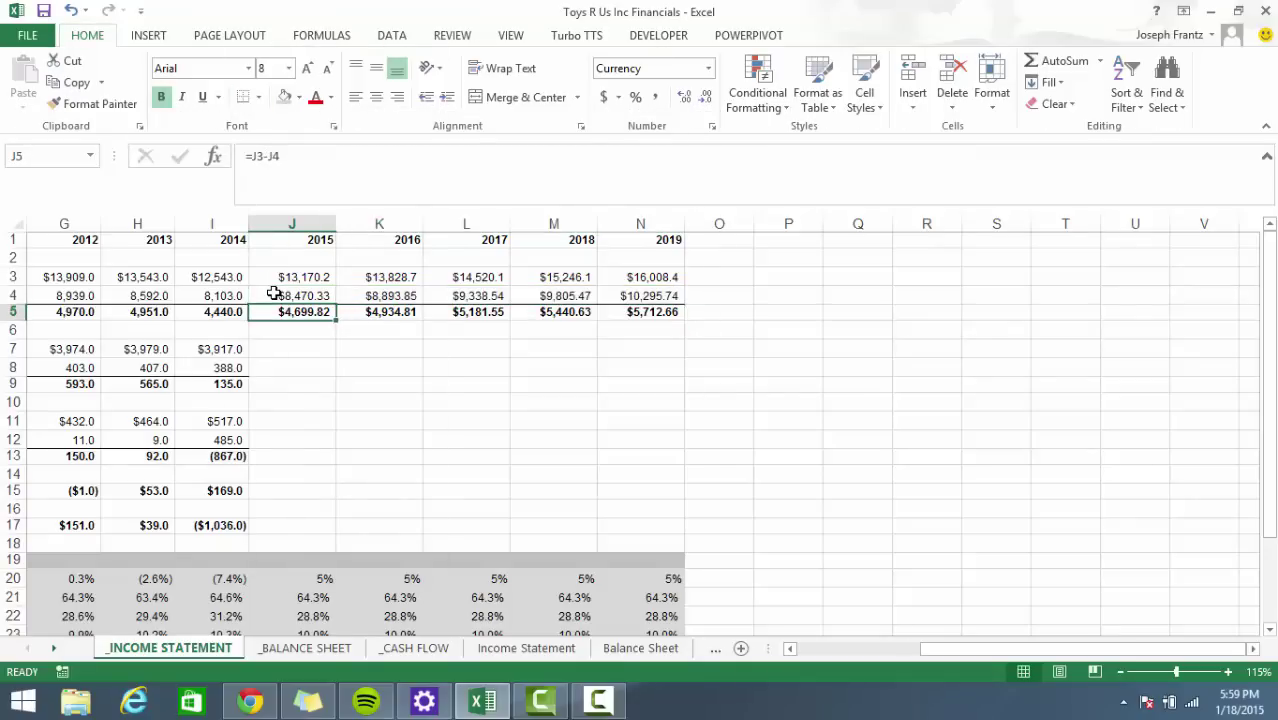
key(Left)
key(Left)
key(Left)
key(Left)
key(Left)
key(Left)
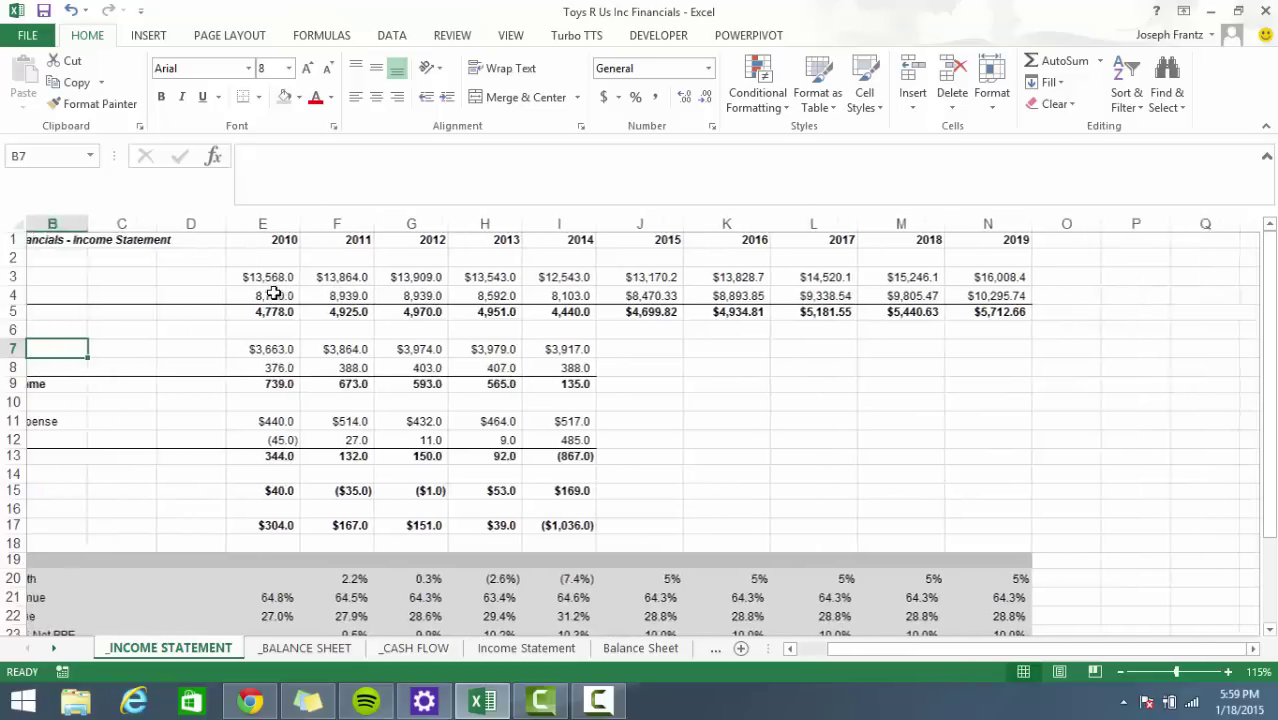
key(Right)
key(Right)
key(Right)
key(Right)
key(Right)
key(Right)
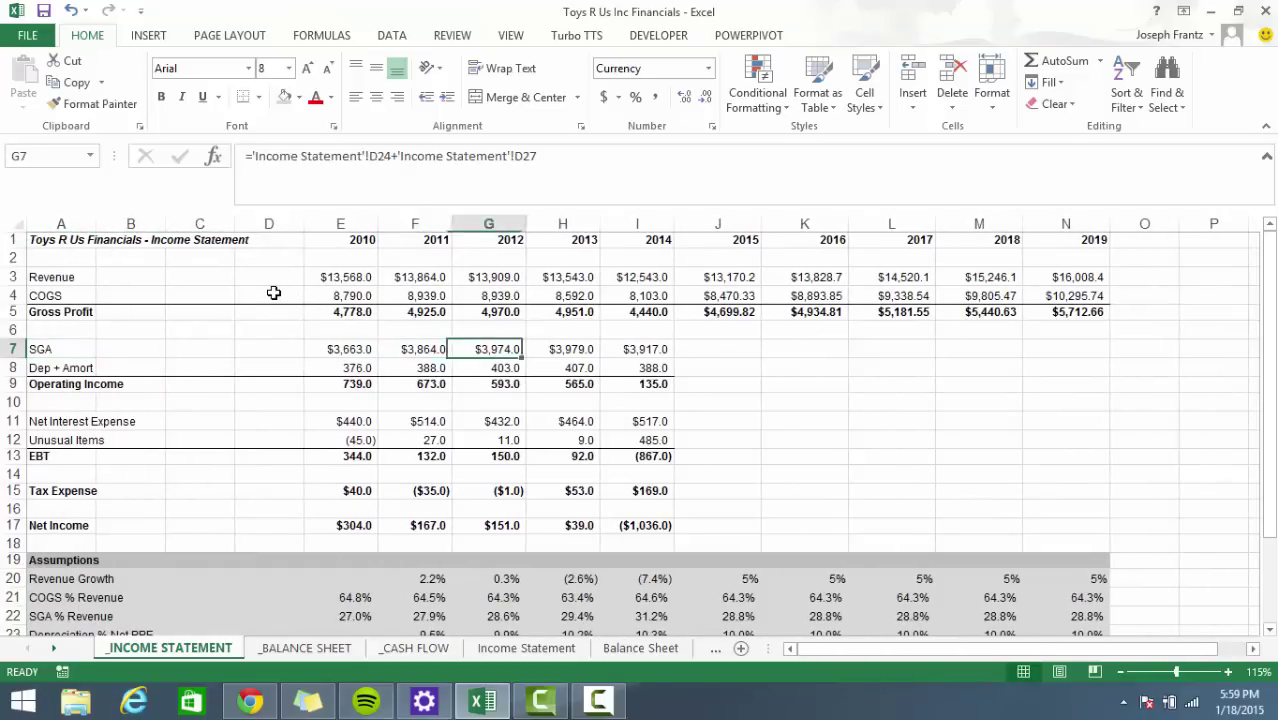
Project the 2015 SGA in J7 as revenue times the SGA percentage with =J3*J22.
text(=)
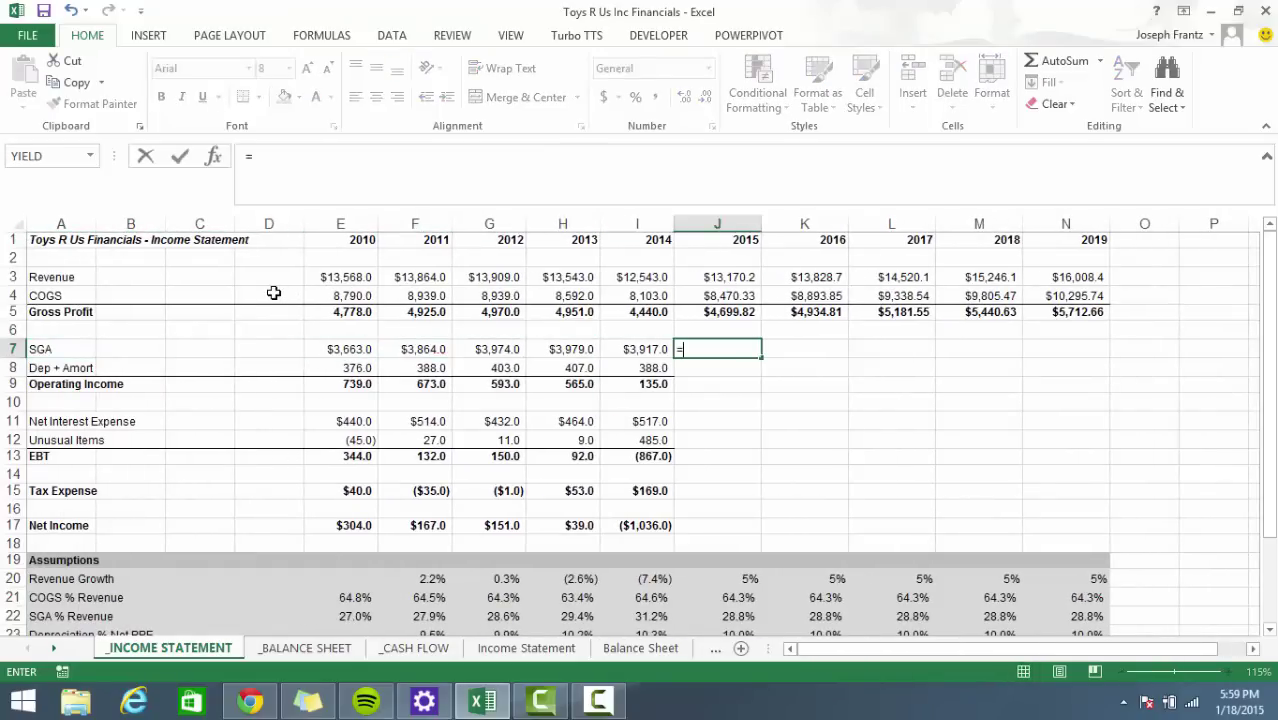
key(Up)
key(Up)
key(Up)
key(Up)
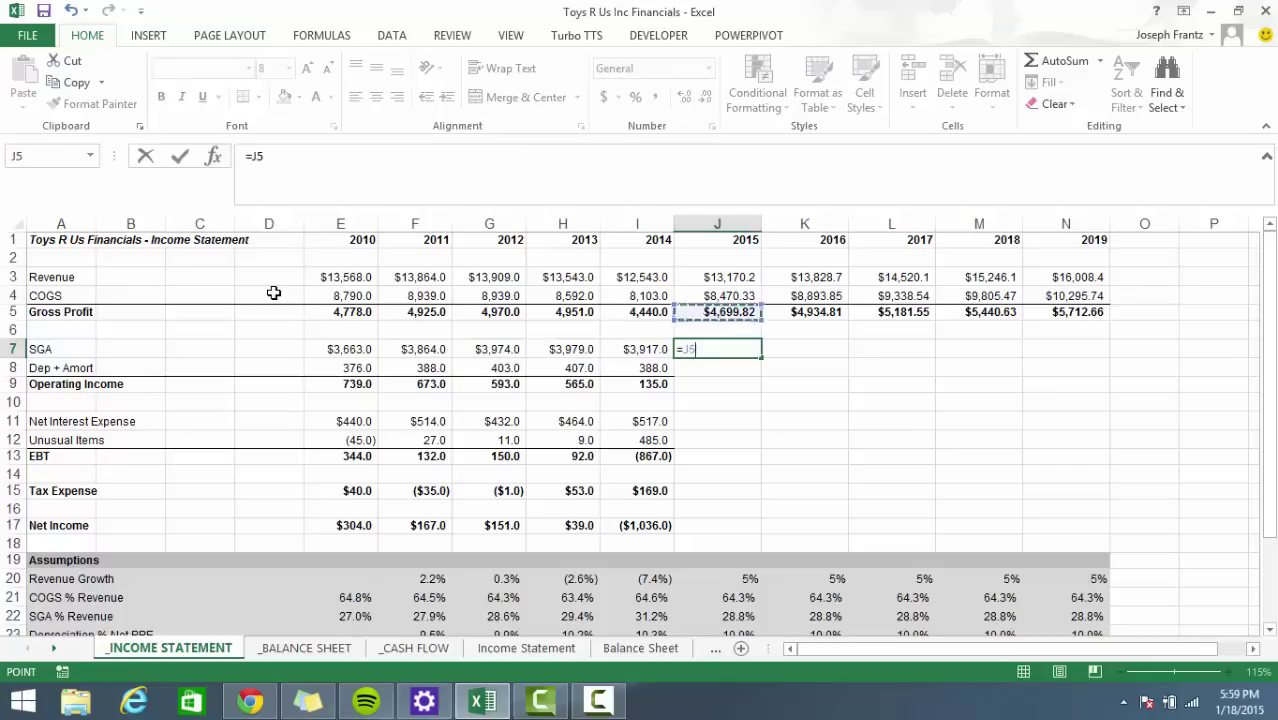
text(*)
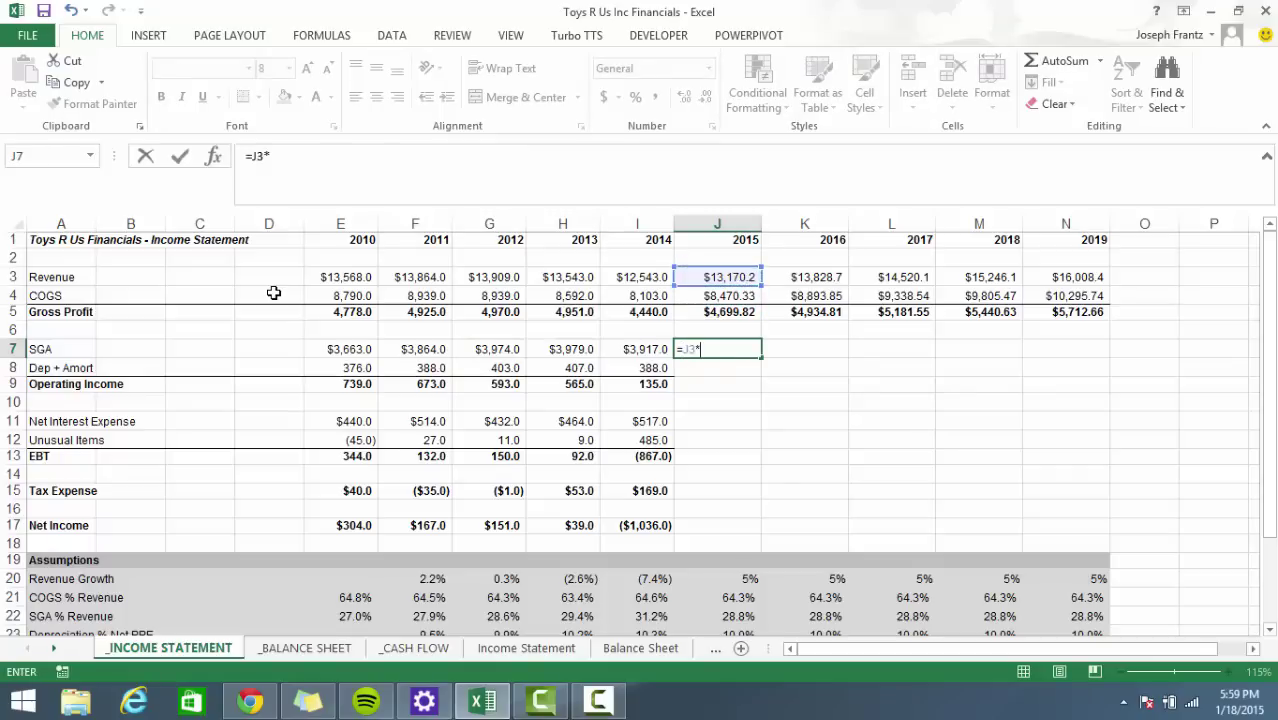
key(Down)
key(Down)
key(Down)
key(Down)
key(Down)
key(Down)
key(Down)
key(Down)
key(Down)
key(Down)
key(Down)
key(Down)
key(Down)
key(Down)
key(Down)
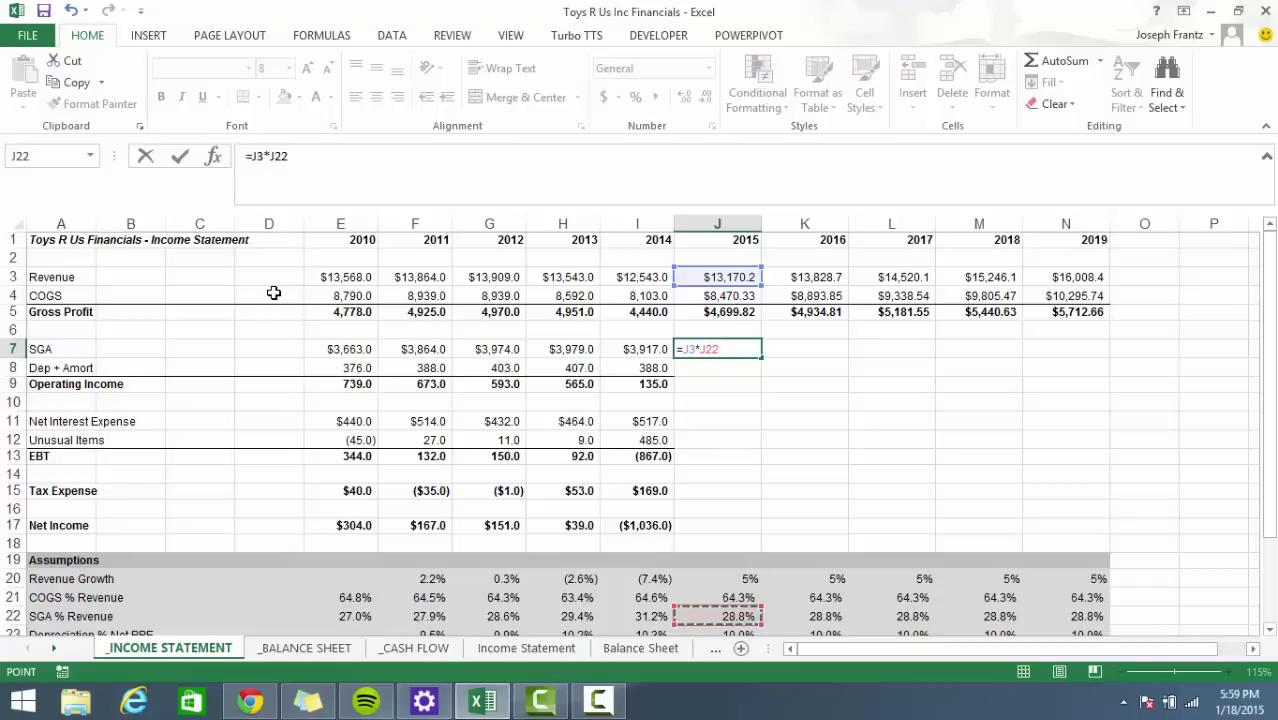
key(ctrl+Return)
Fill the SGA formula from J7 across the forecast years to N7.
key(shift+Right)
key(shift+Right)
key(shift+Right)
key(shift+Right)
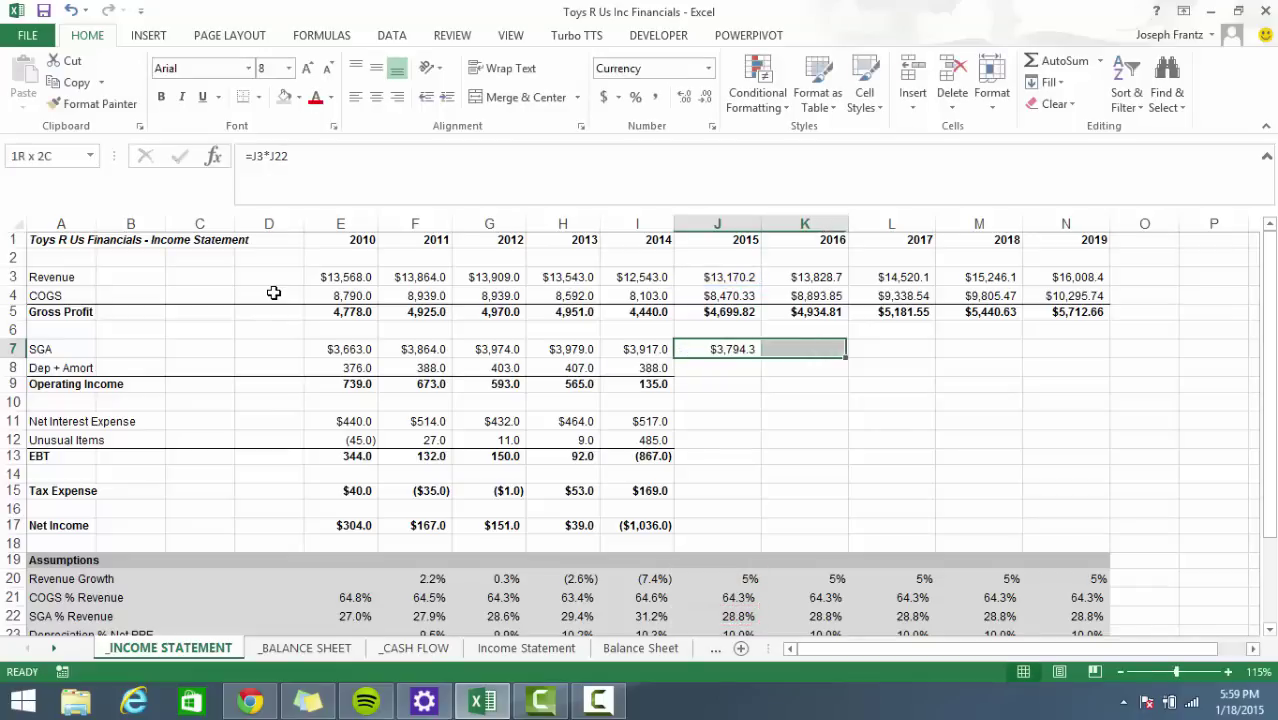
key(ctrl+r)
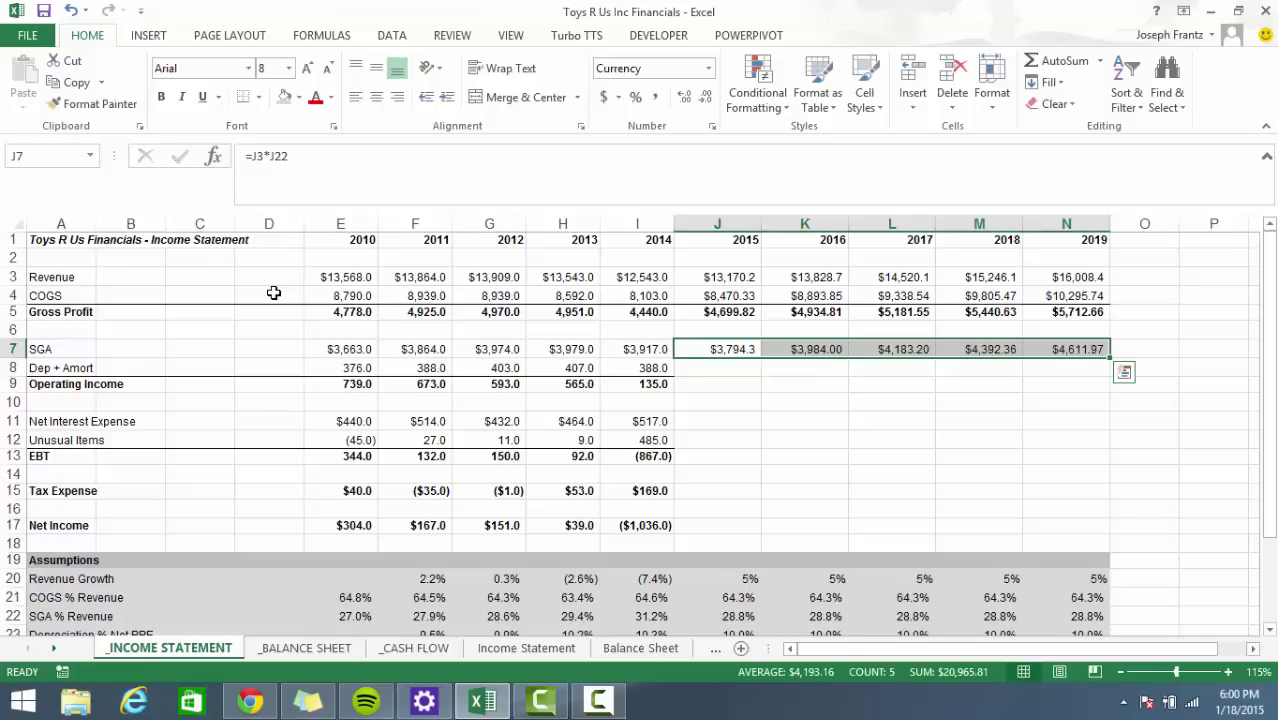
Look over the unfilled 2015 rows from Dep + Amort through Net Income alongside the assumptions below them.
key(Down)
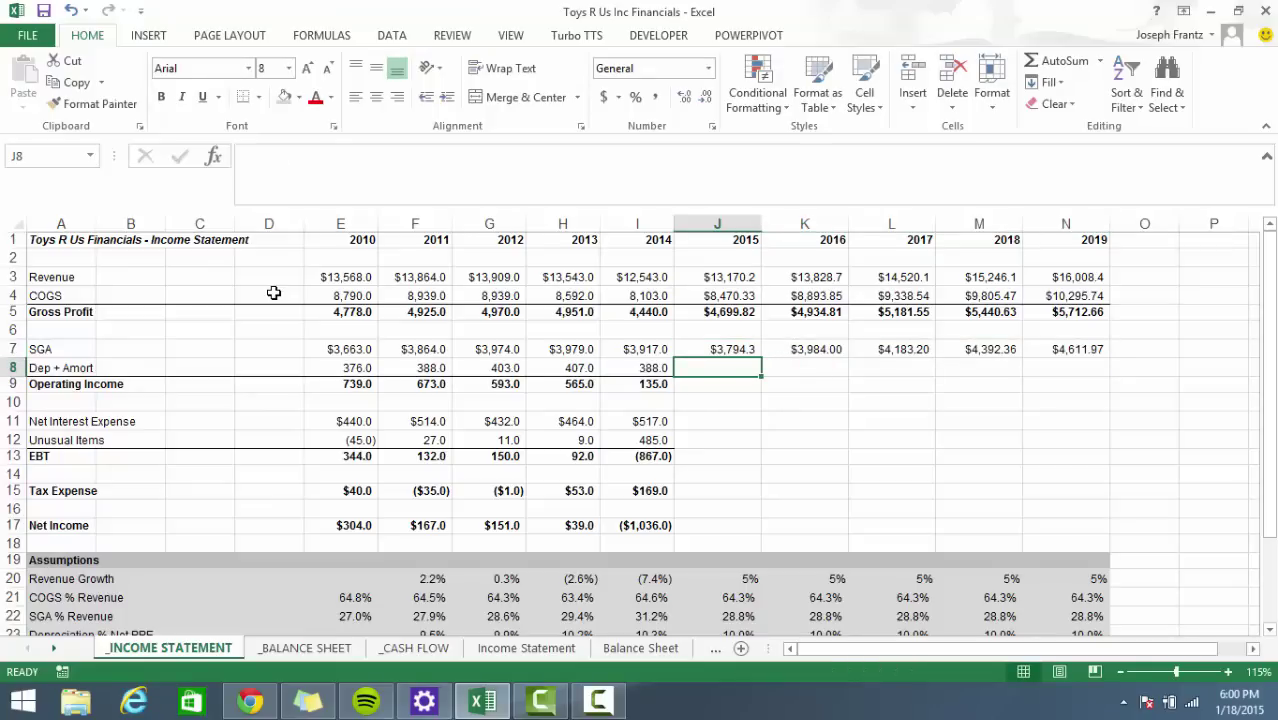
key(Down)
key(Down)
key(Down)
key(Down)
key(Down)
key(Down)
key(Down)
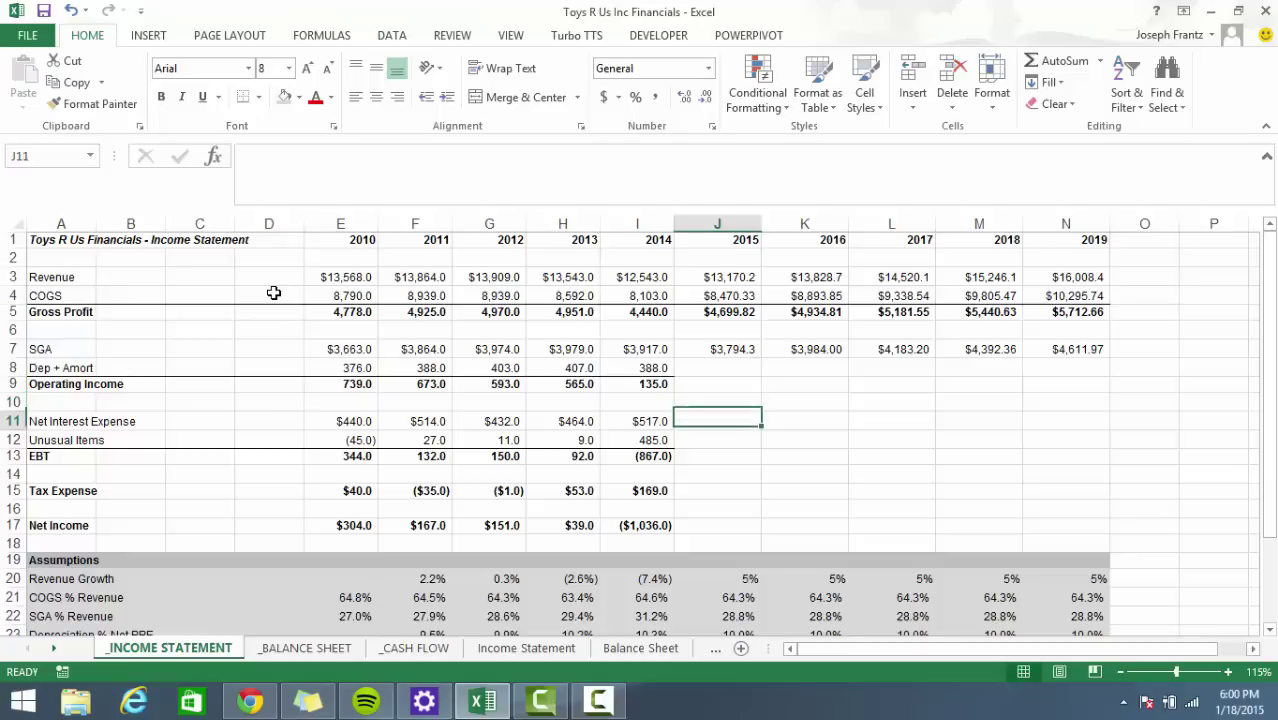
key(Down)
key(Down)
key(Down)
key(Down)
key(Down)
key(Down)
key(Down)
key(Down)
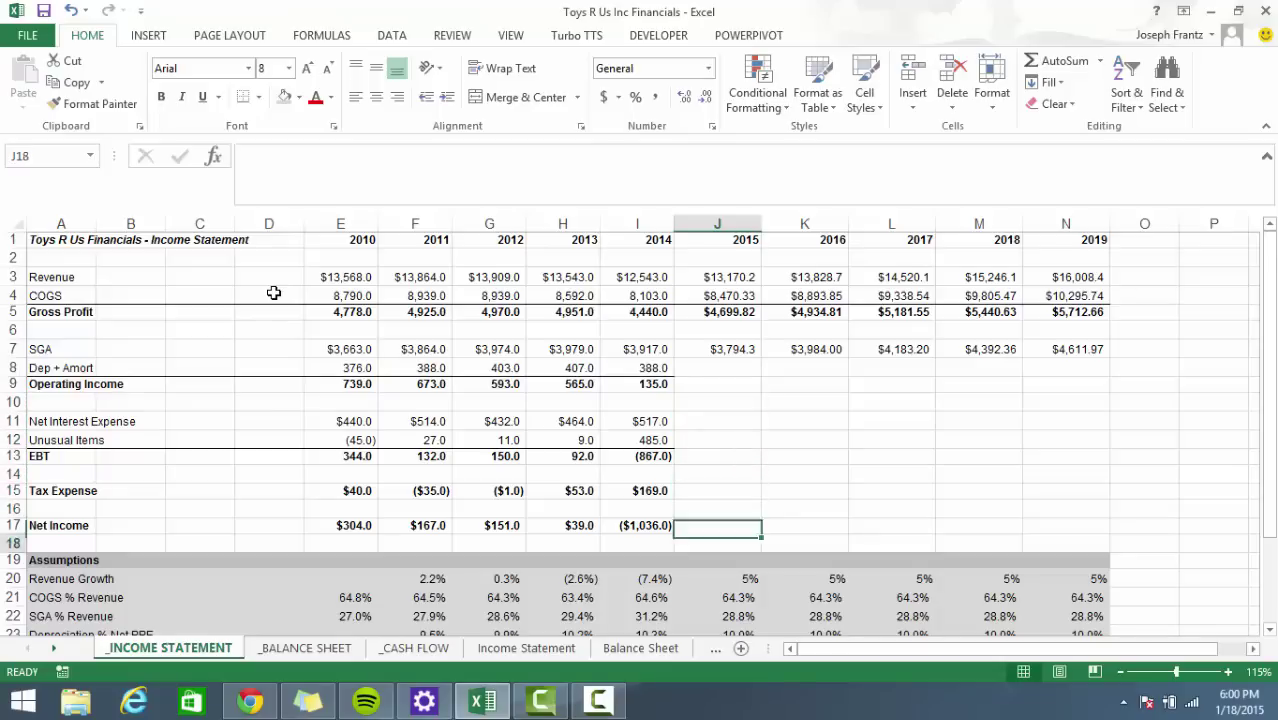
key(Up)
key(Up)
key(Up)
key(Up)
key(Up)
key(Up)
key(Up)
key(Up)
key(Up)
key(Up)
key(Up)
key(Up)
key(Up)
key(Up)
key(Up)
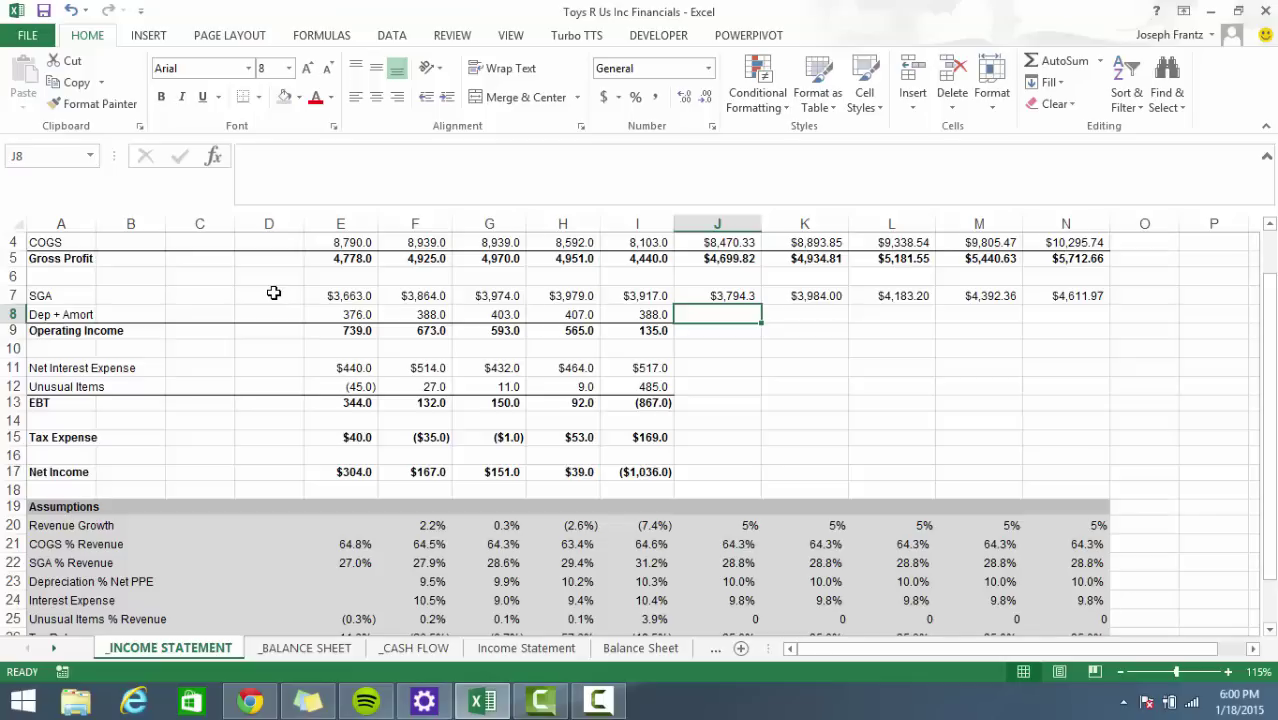
key(Down)
key(Down)
key(Down)
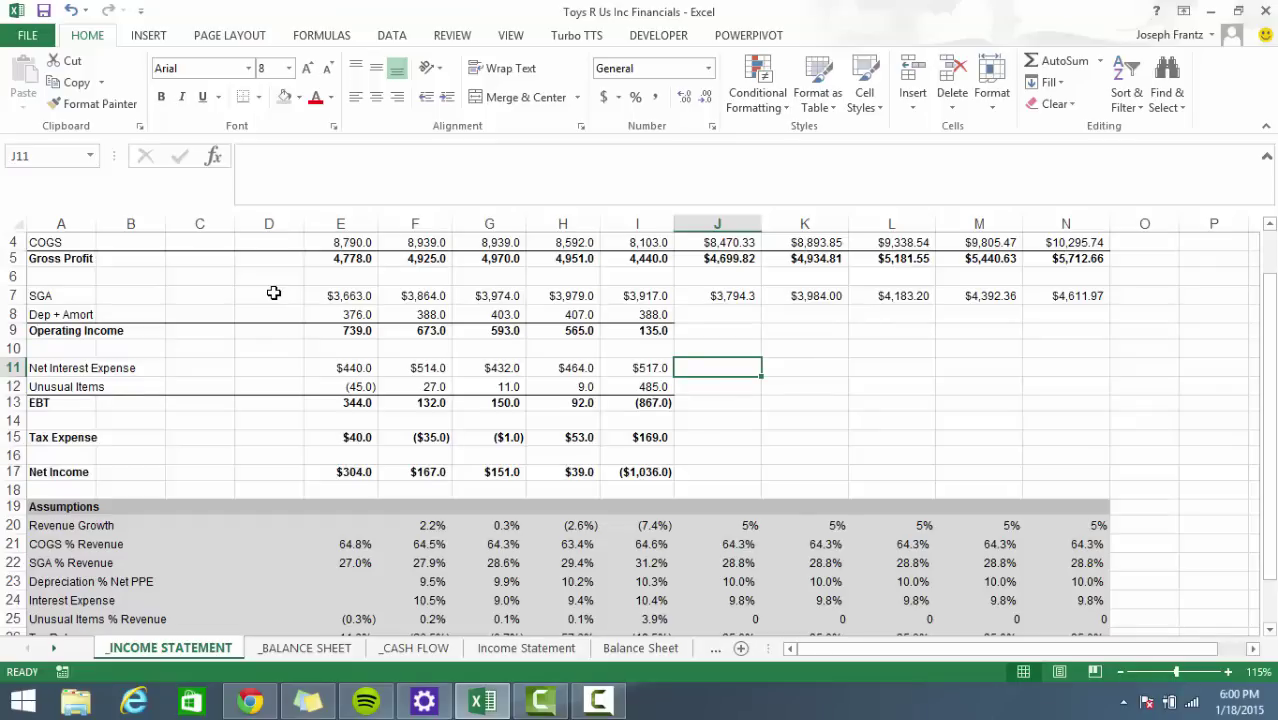
key(Down)
key(Down)
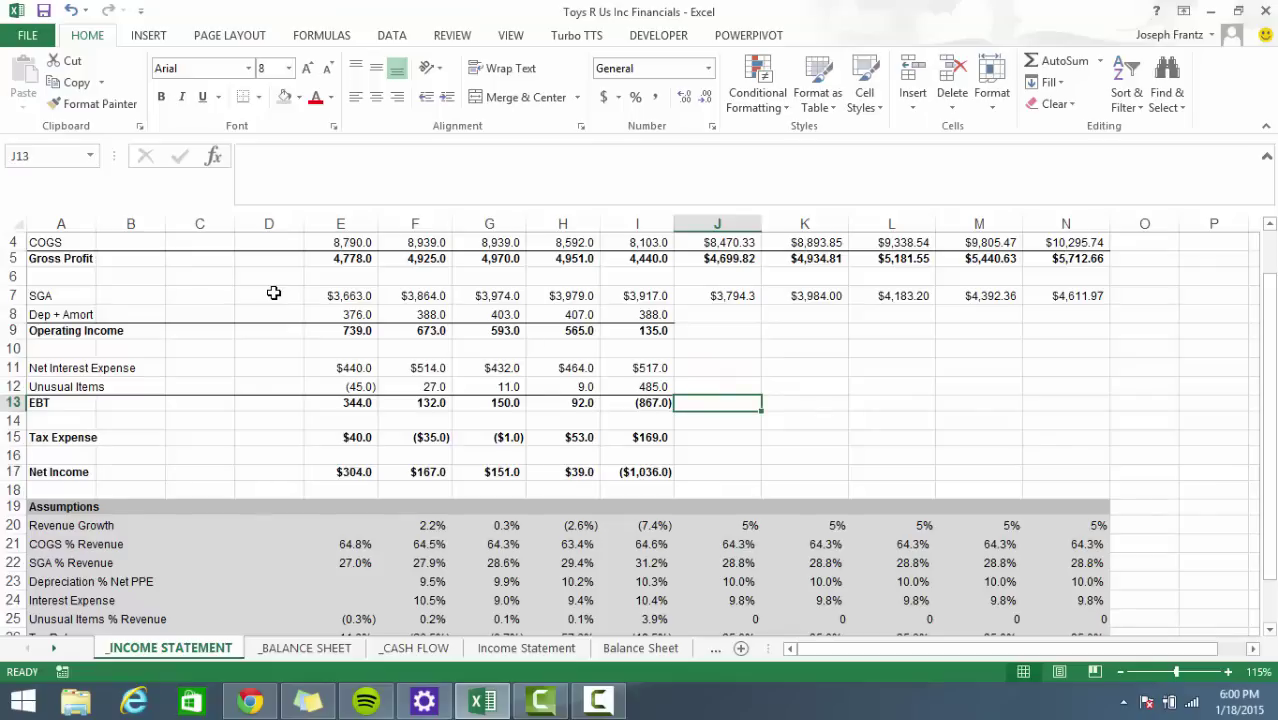
Look over the historical figures on the _BALANCE SHEET sheet and the unfilled A/R, Inventory, Other Current and A/P assumption rows.
key(Down)
key(Down)
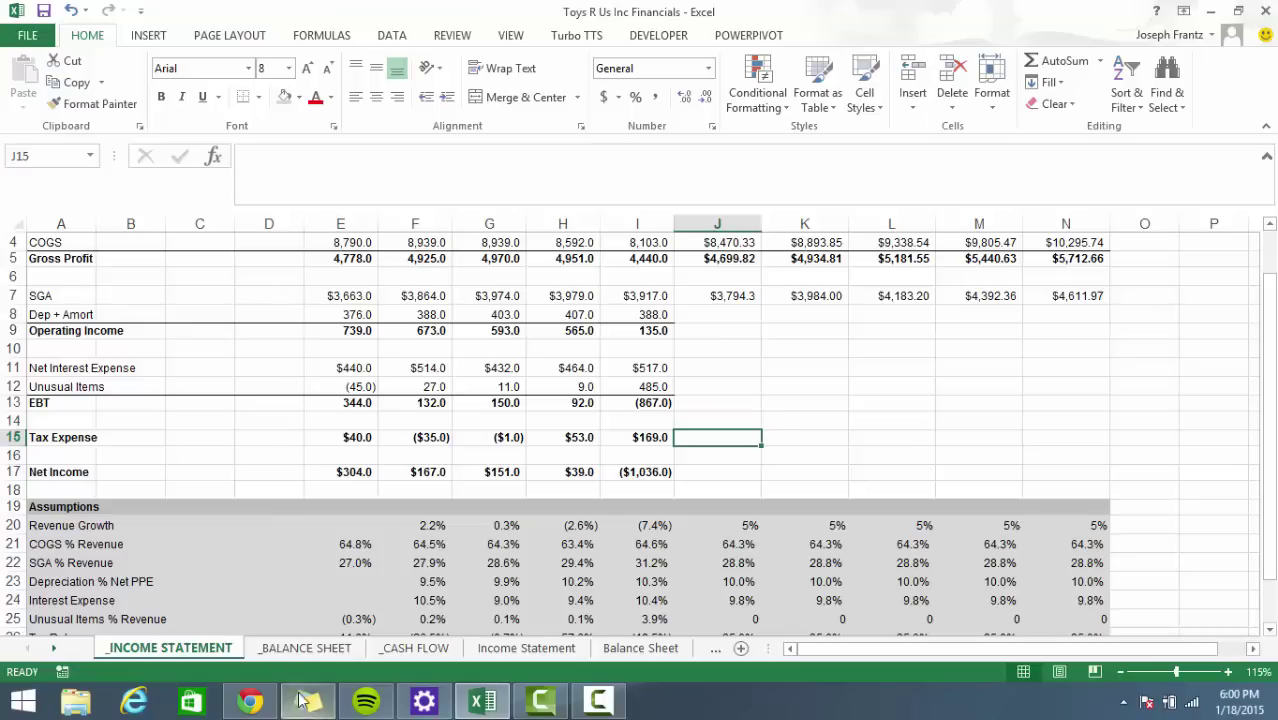
click(305, 648)
scroll(355, 542, up, 4)
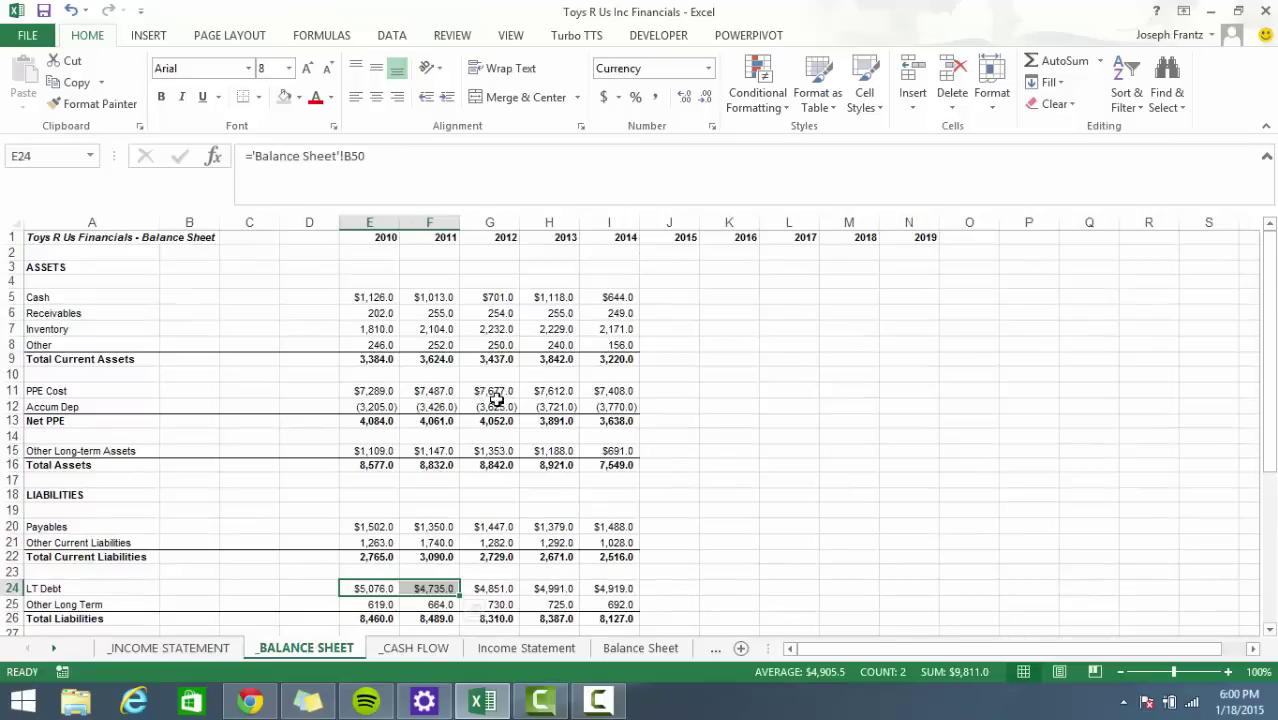
click(667, 296)
scroll(760, 430, down, 2)
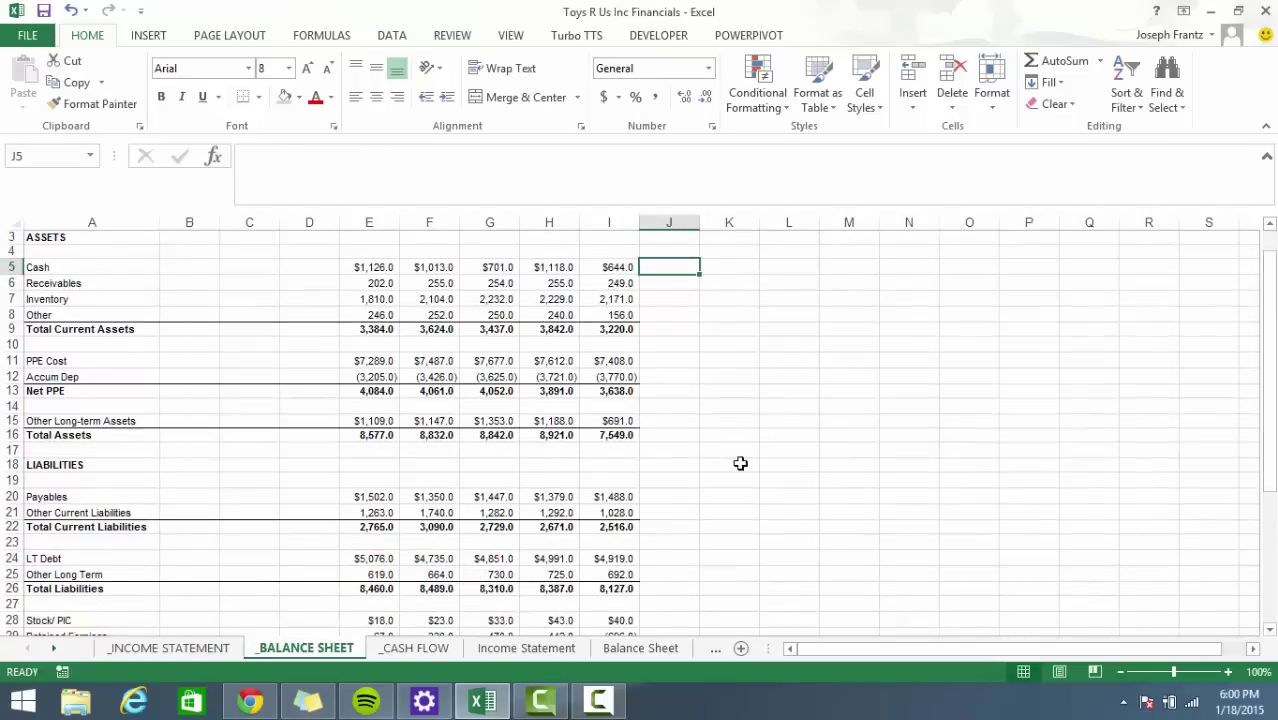
scroll(466, 420, down, 1)
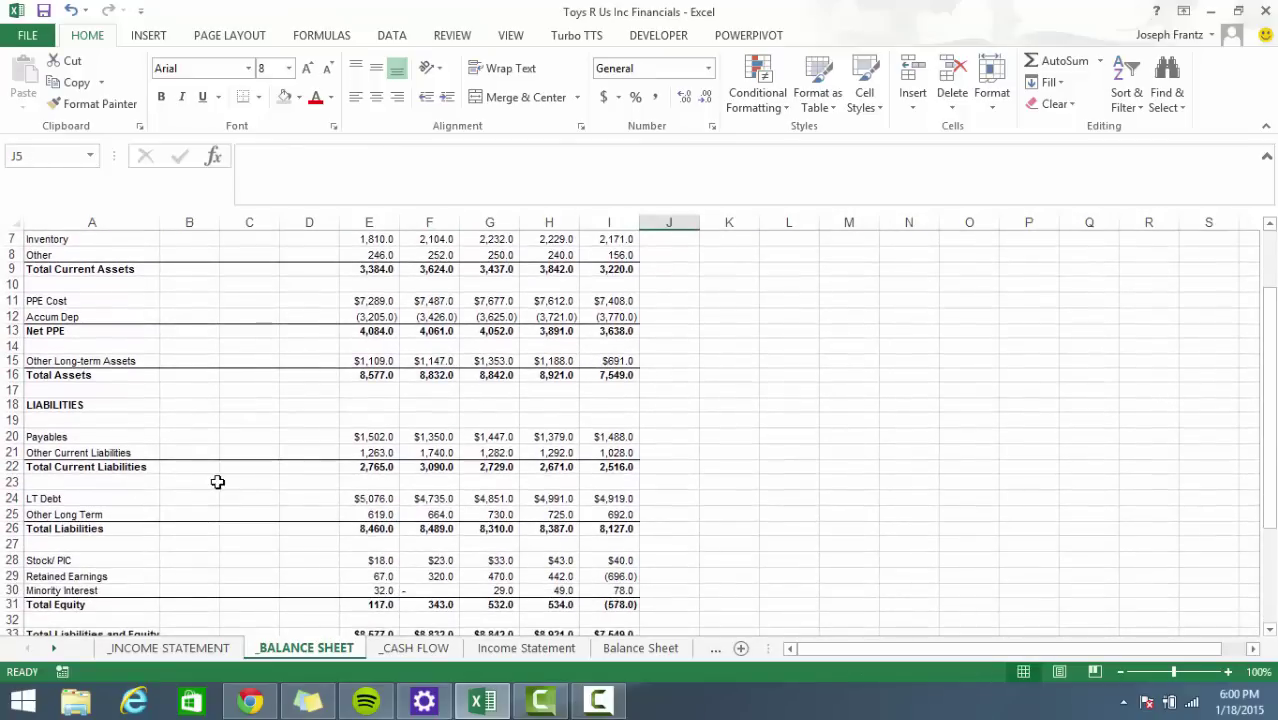
scroll(316, 495, up, 1)
scroll(298, 590, down, 4)
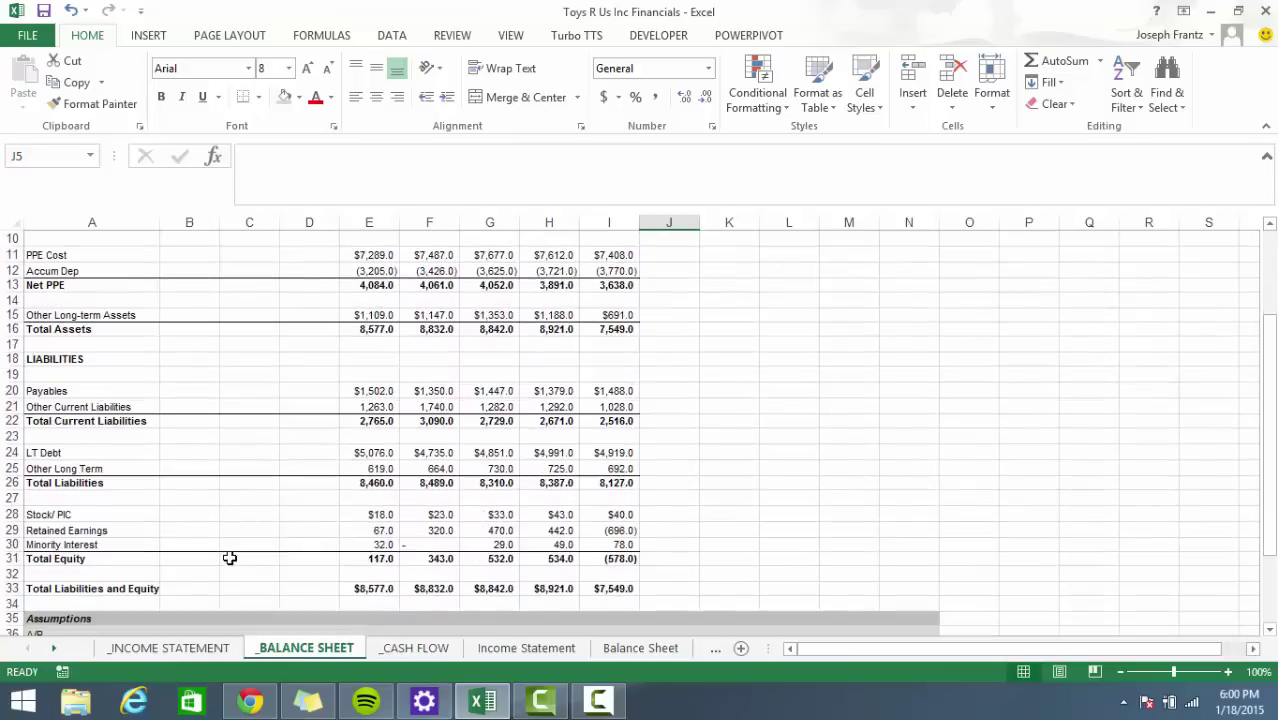
click(443, 555)
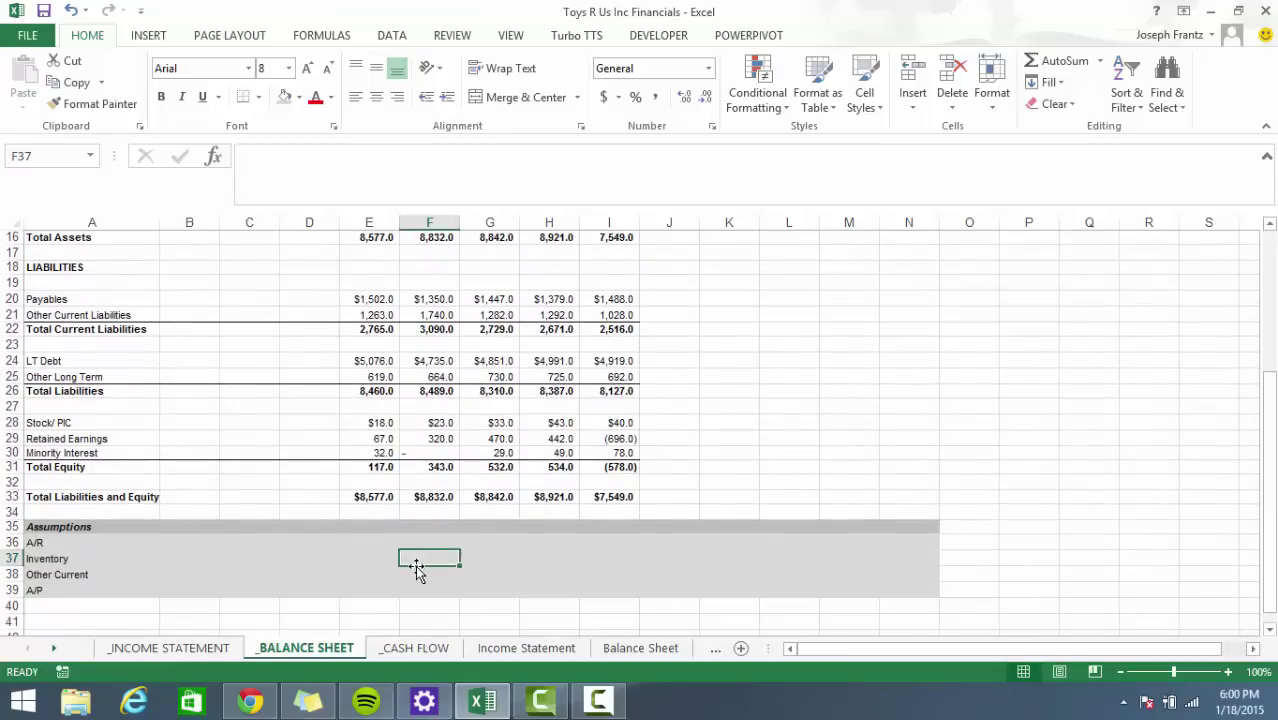
click(379, 542)
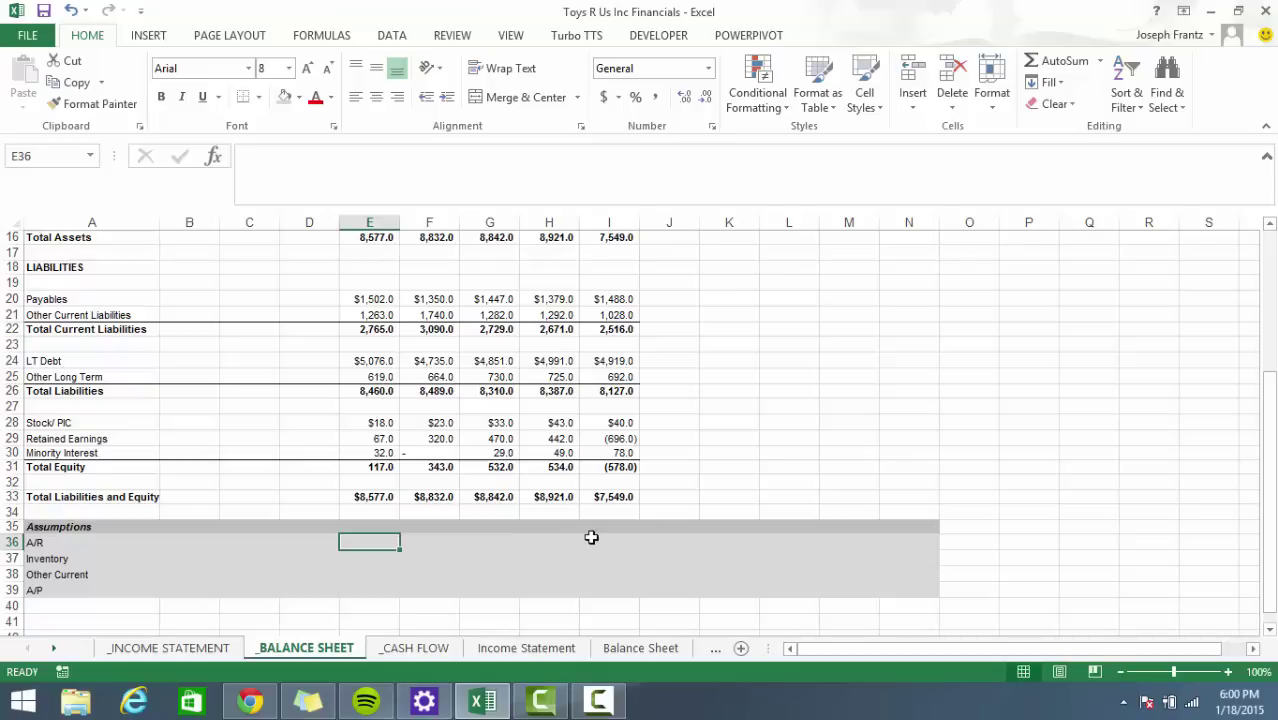
click(103, 573)
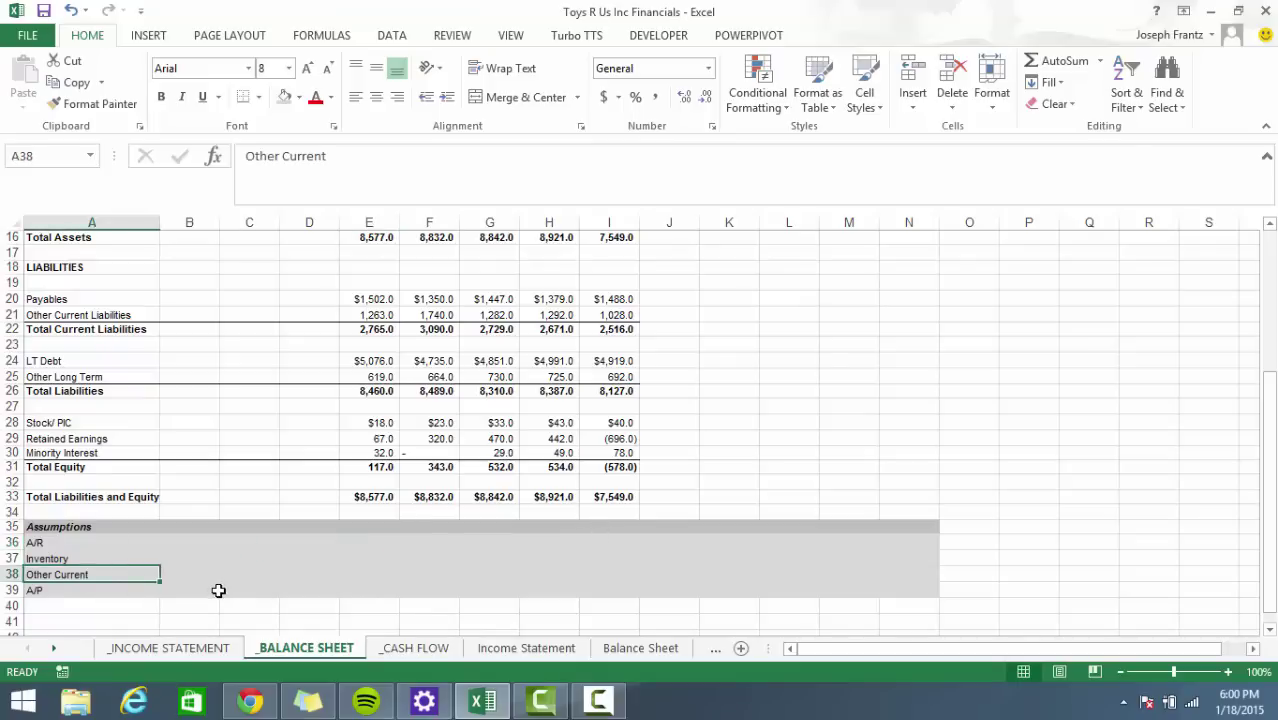
click(106, 590)
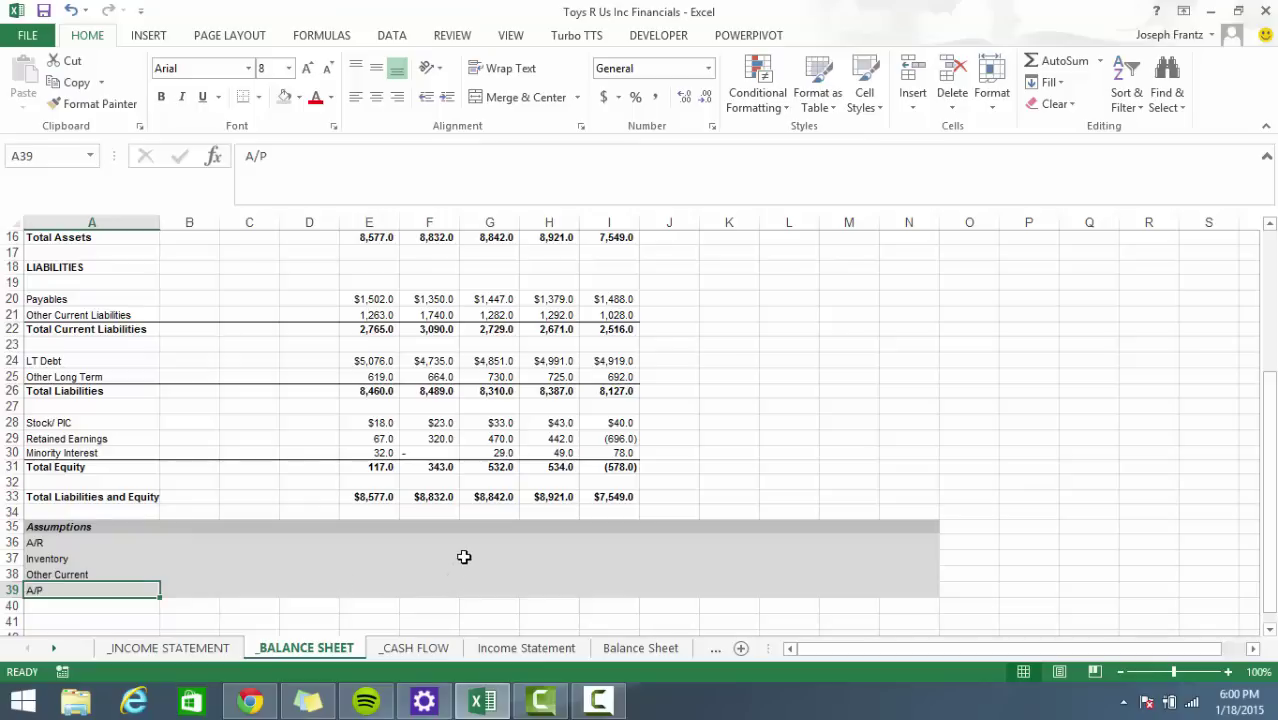
scroll(462, 550, up, 2)
scroll(415, 564, down, 2)
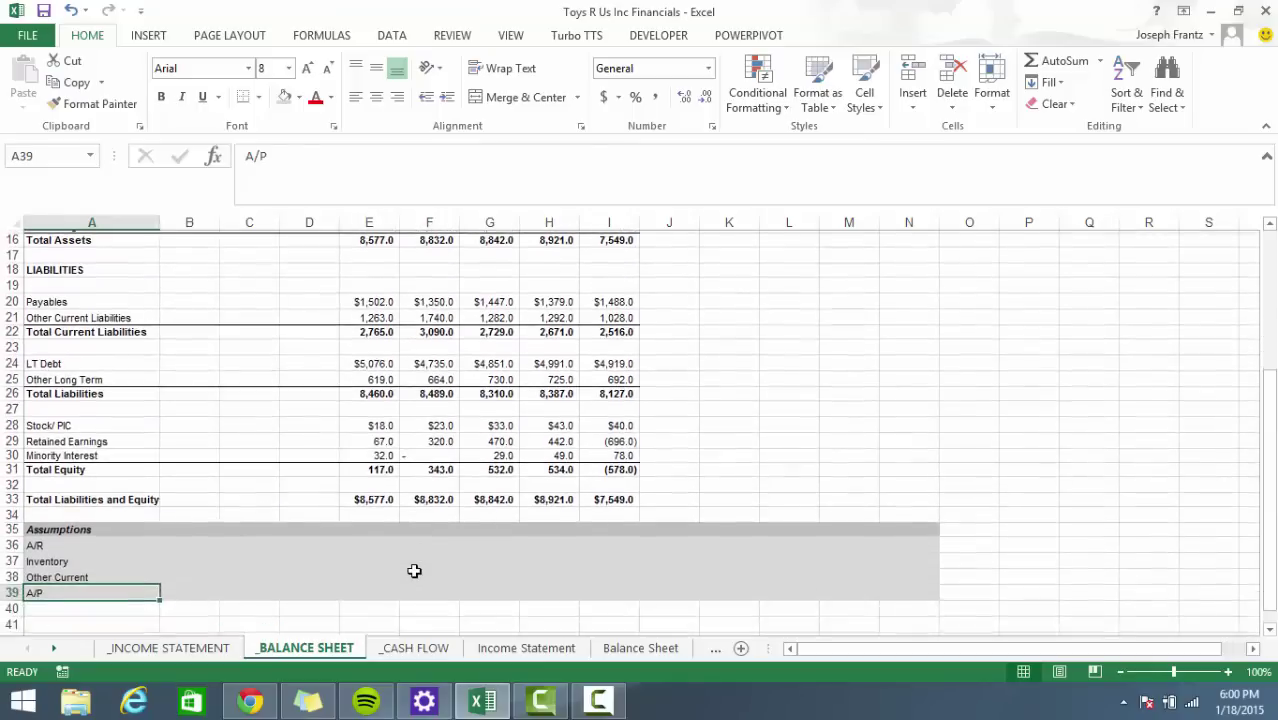
Calculate the 2010 A/R assumption in E36 as receivables divided by income statement revenue with =E6/'_INCOME STATEMENT'!E3.
click(448, 545)
click(345, 543)
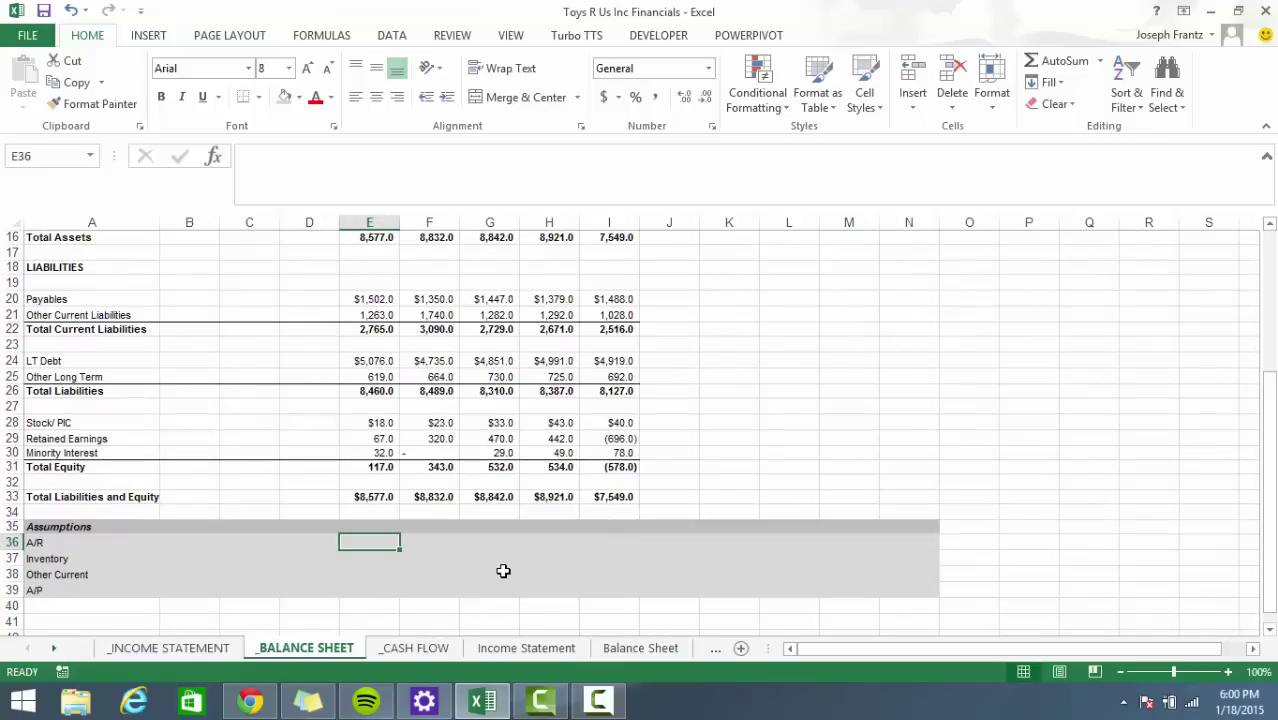
key(alt)
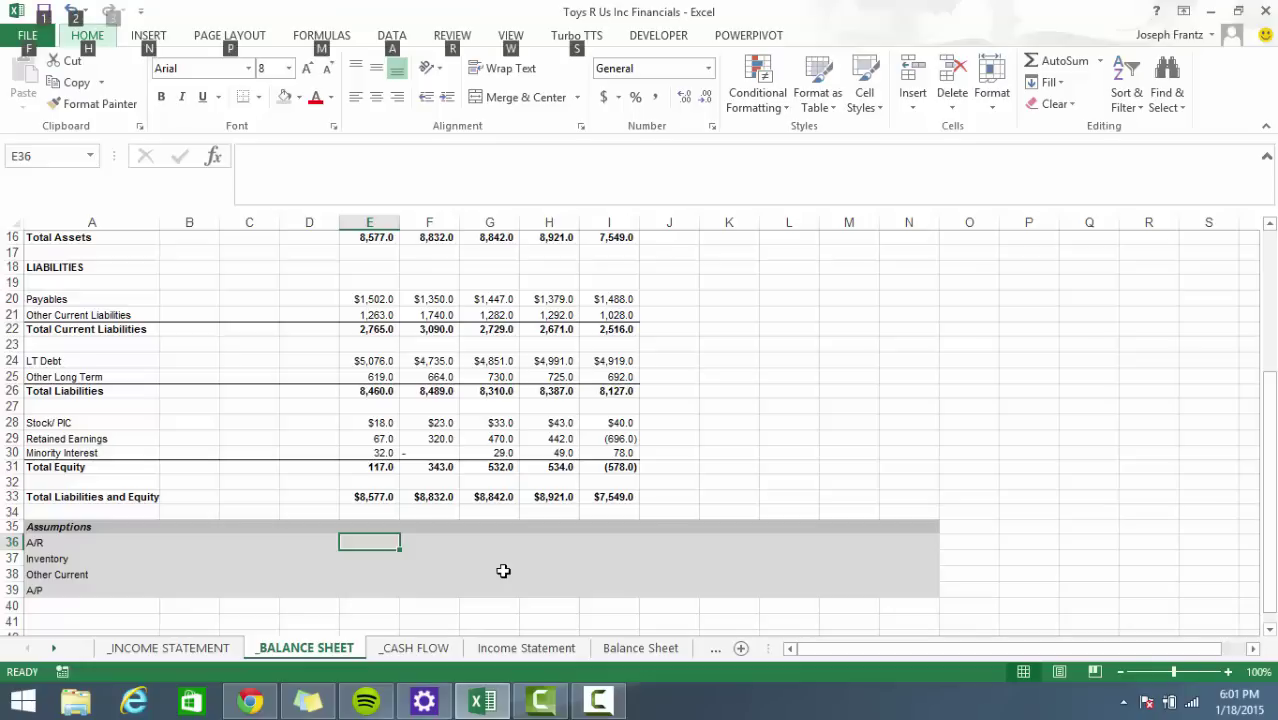
key(alt)
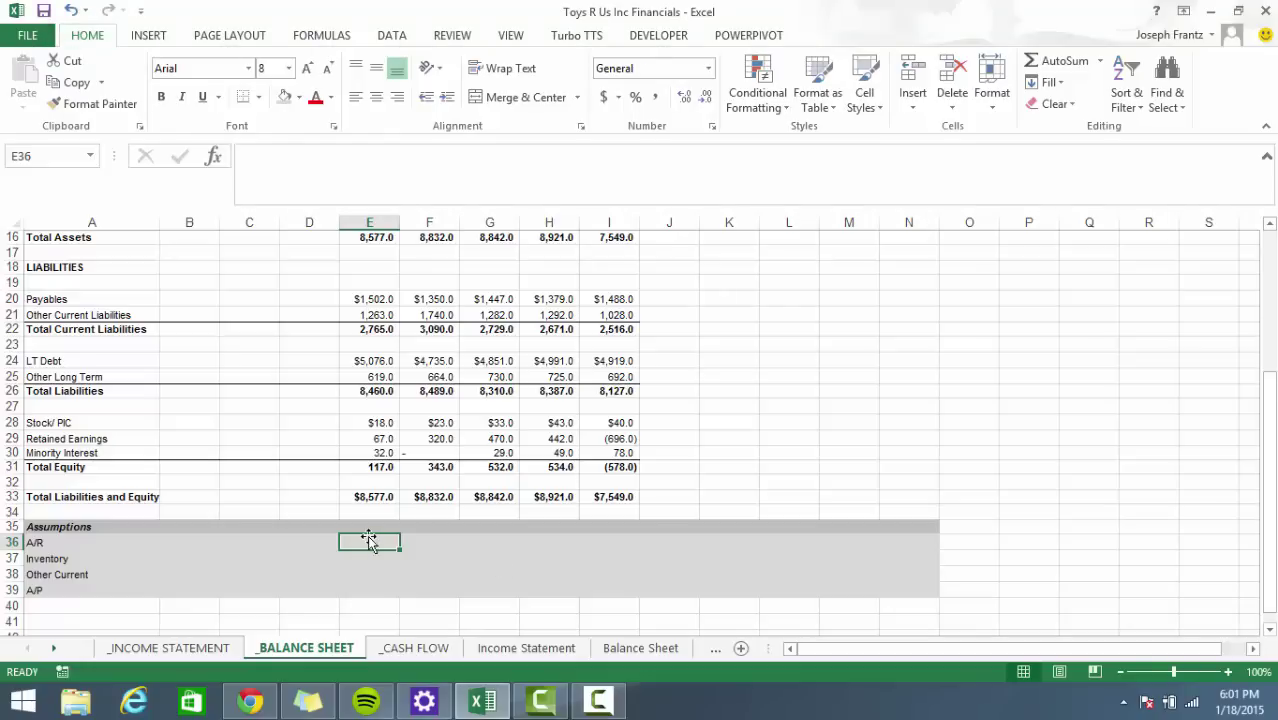
text(=)
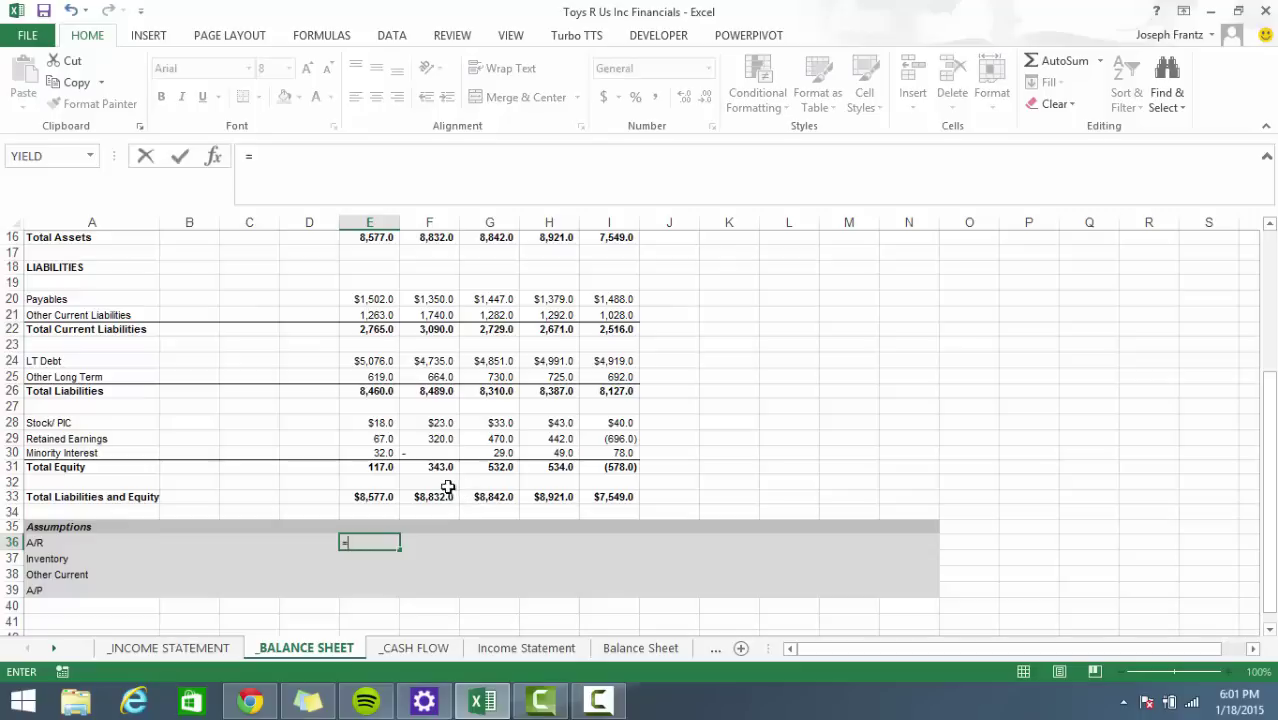
scroll(530, 516, up, 1)
scroll(530, 516, up, 5)
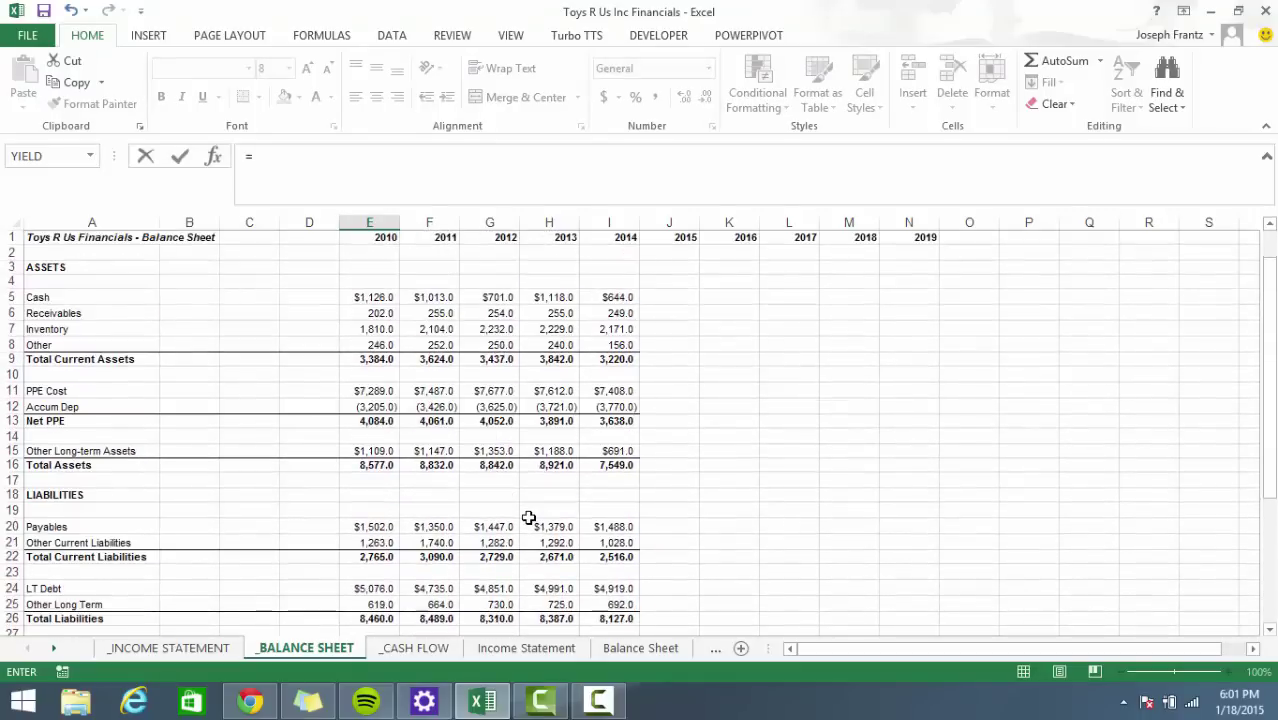
scroll(529, 517, down, 1)
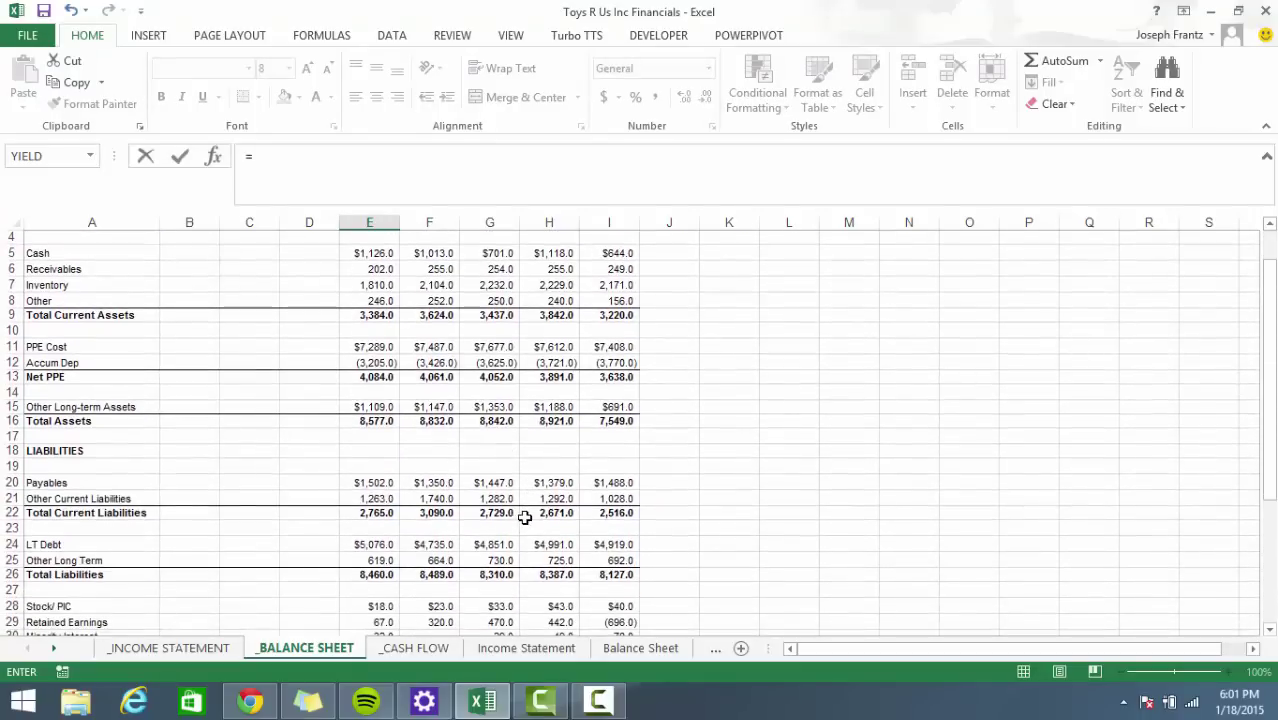
scroll(505, 500, down, 3)
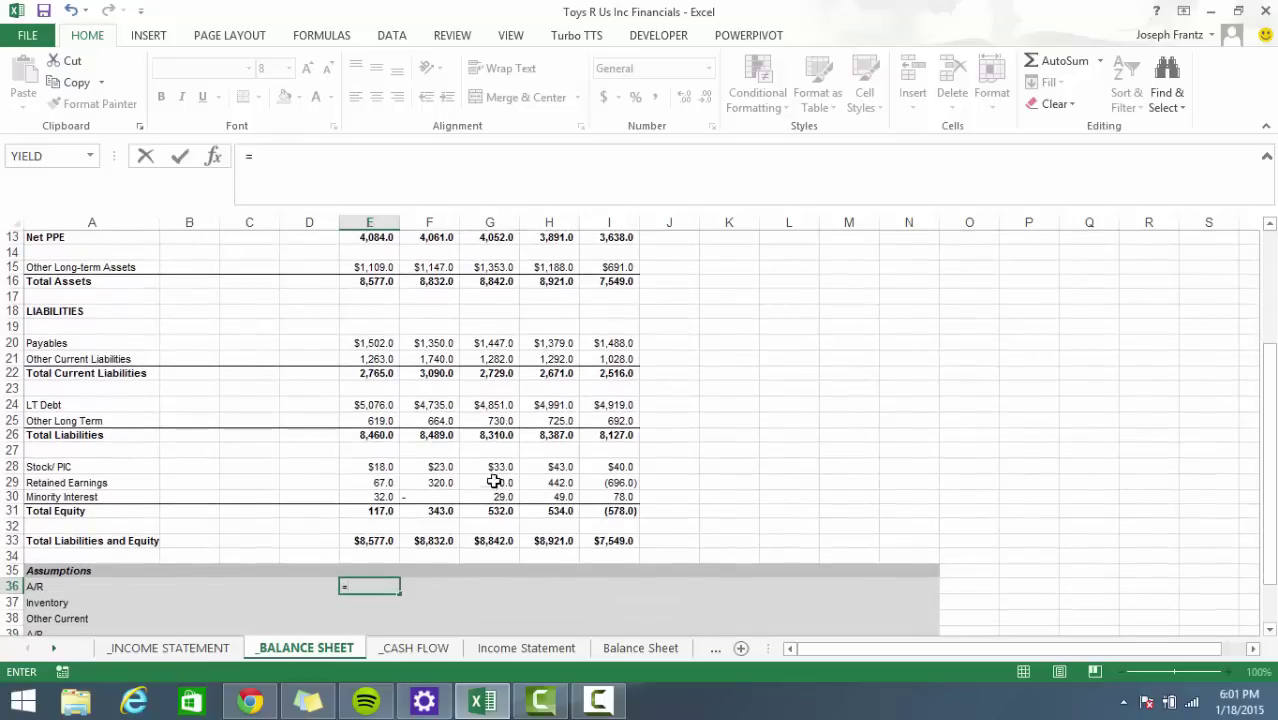
scroll(362, 322, up, 4)
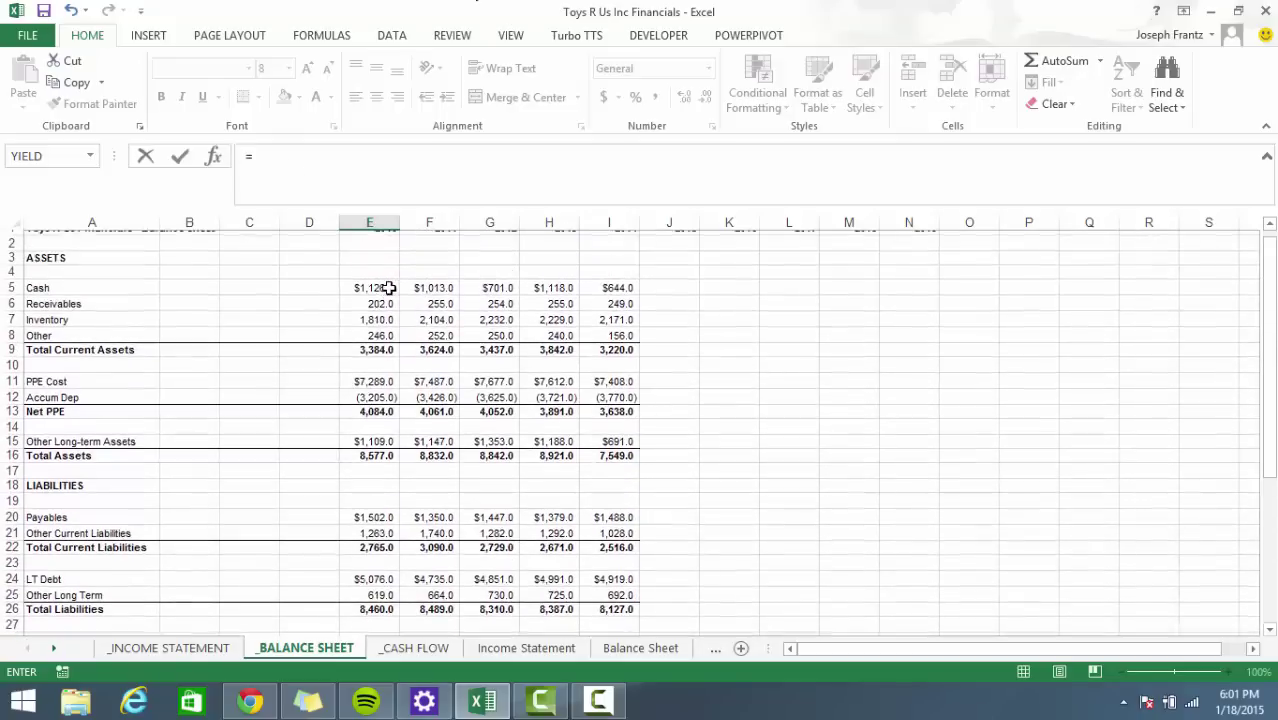
click(381, 313)
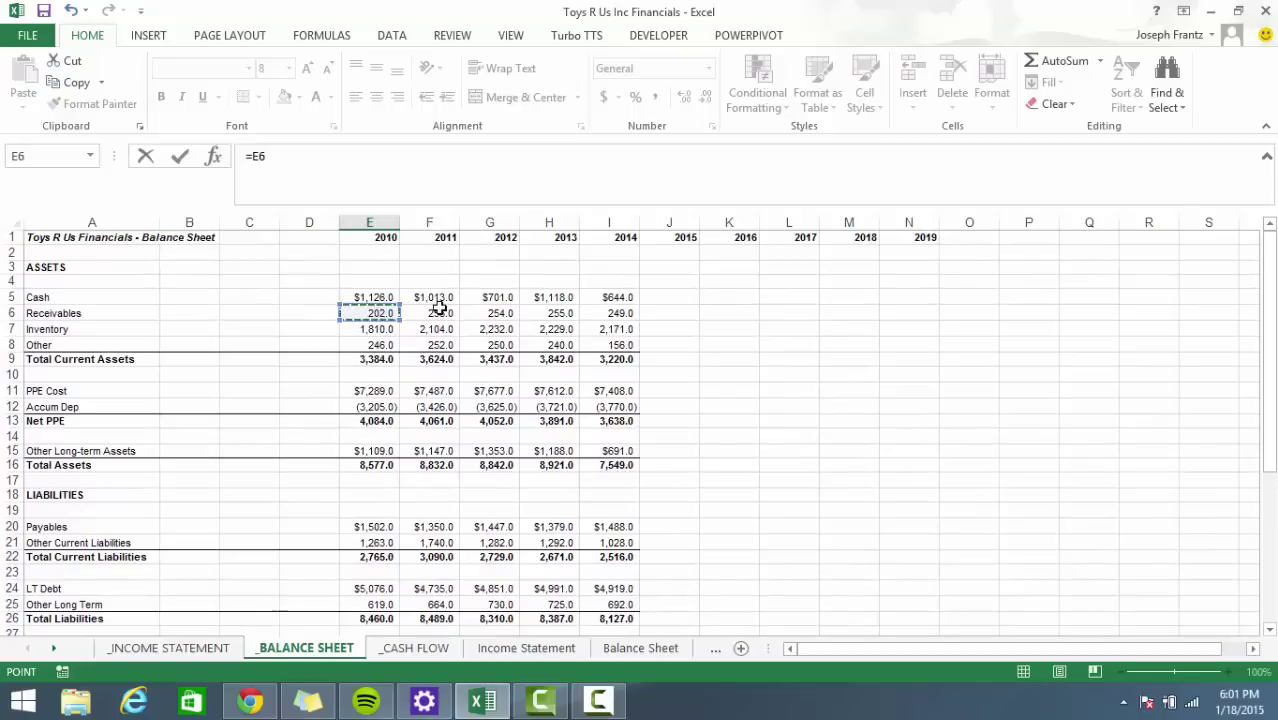
text(/)
click(212, 653)
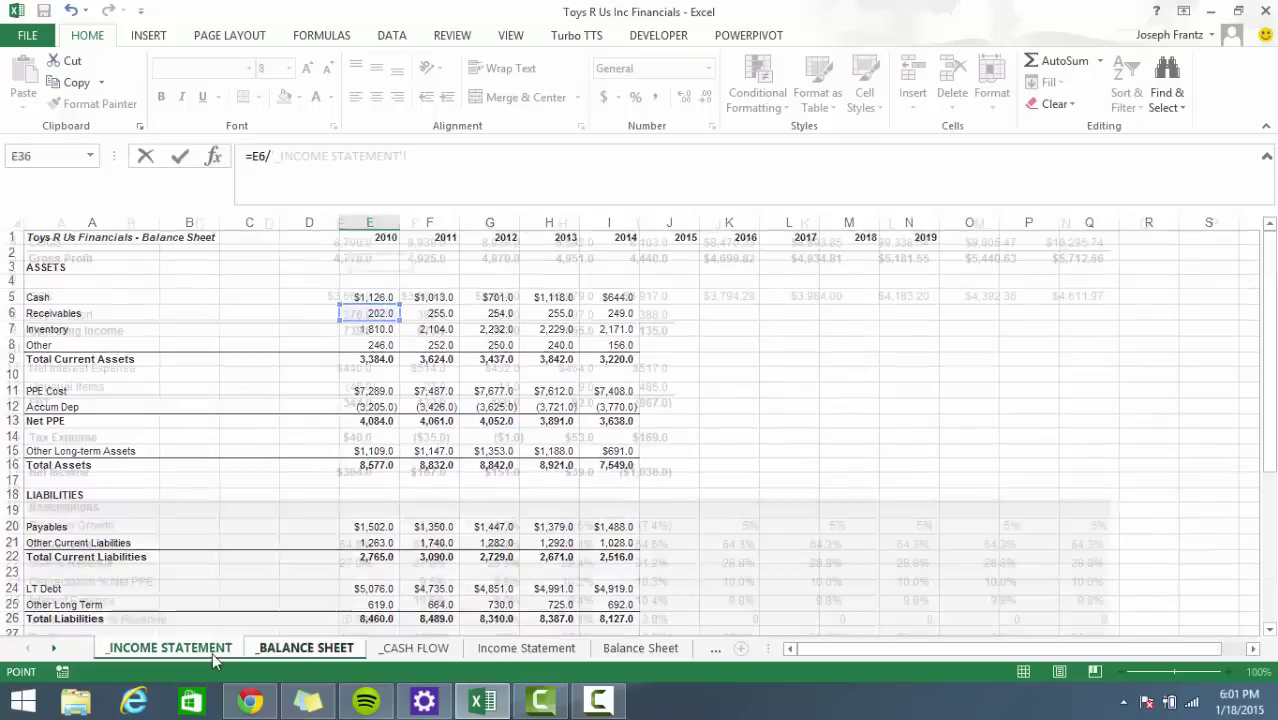
scroll(305, 508, up, 1)
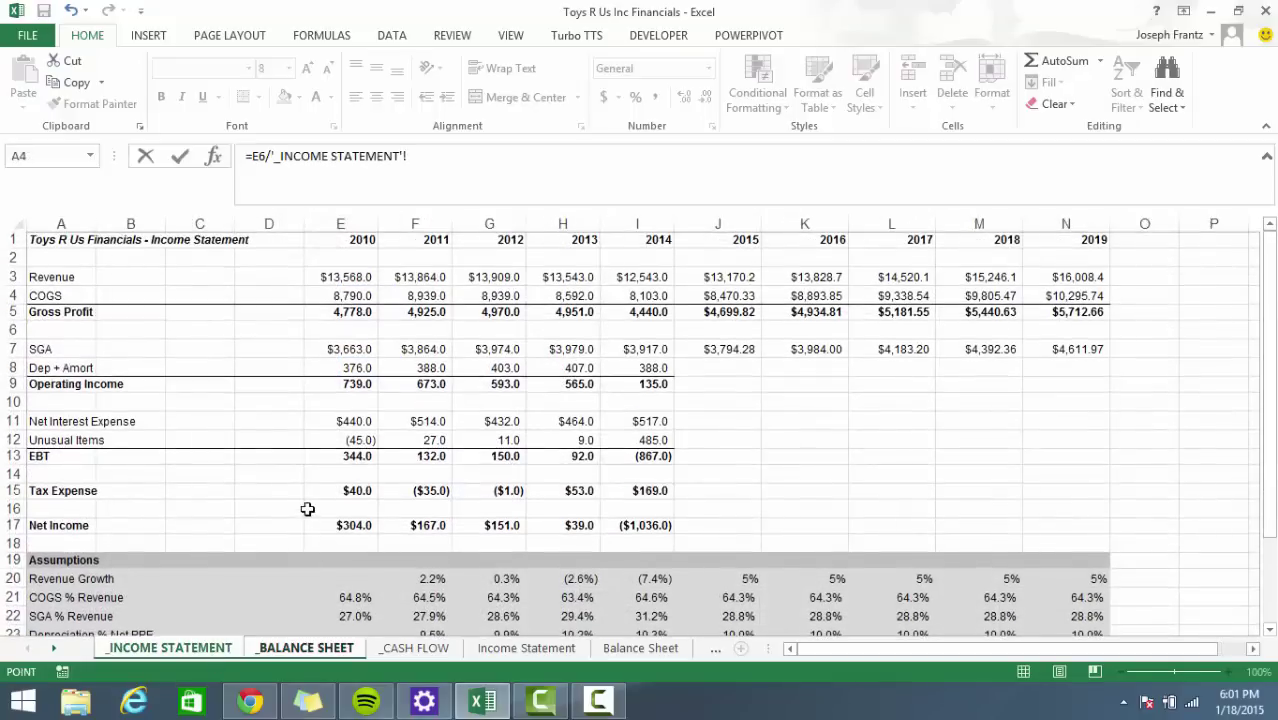
click(359, 275)
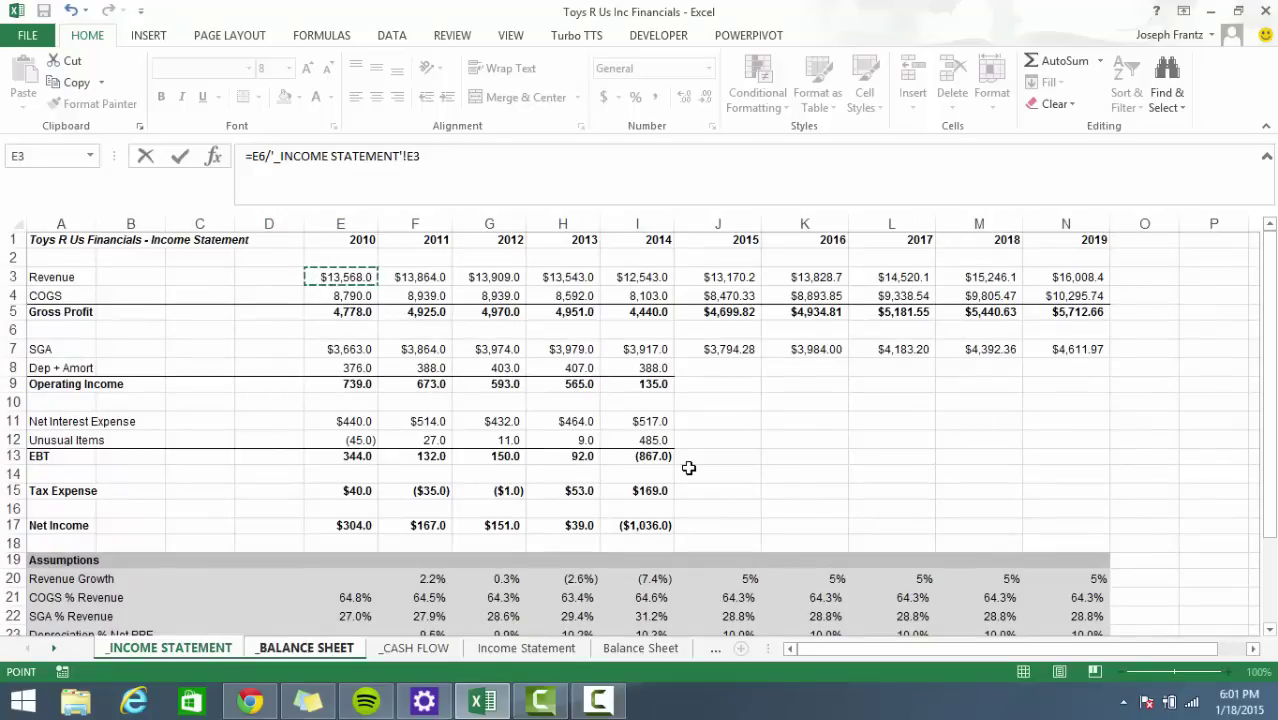
key(Return)
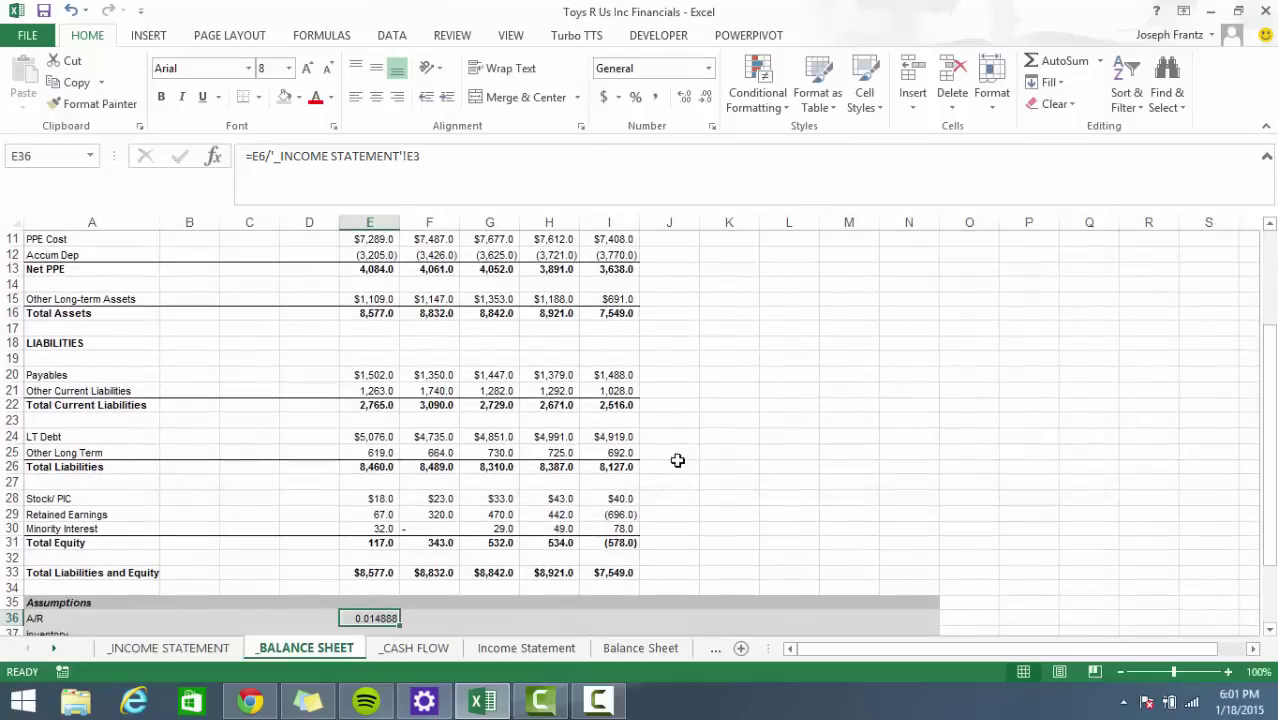
Format the A/R ratio in E36 as a percentage with one decimal and fill it across the historical years to I36.
key(ctrl+shift+5)
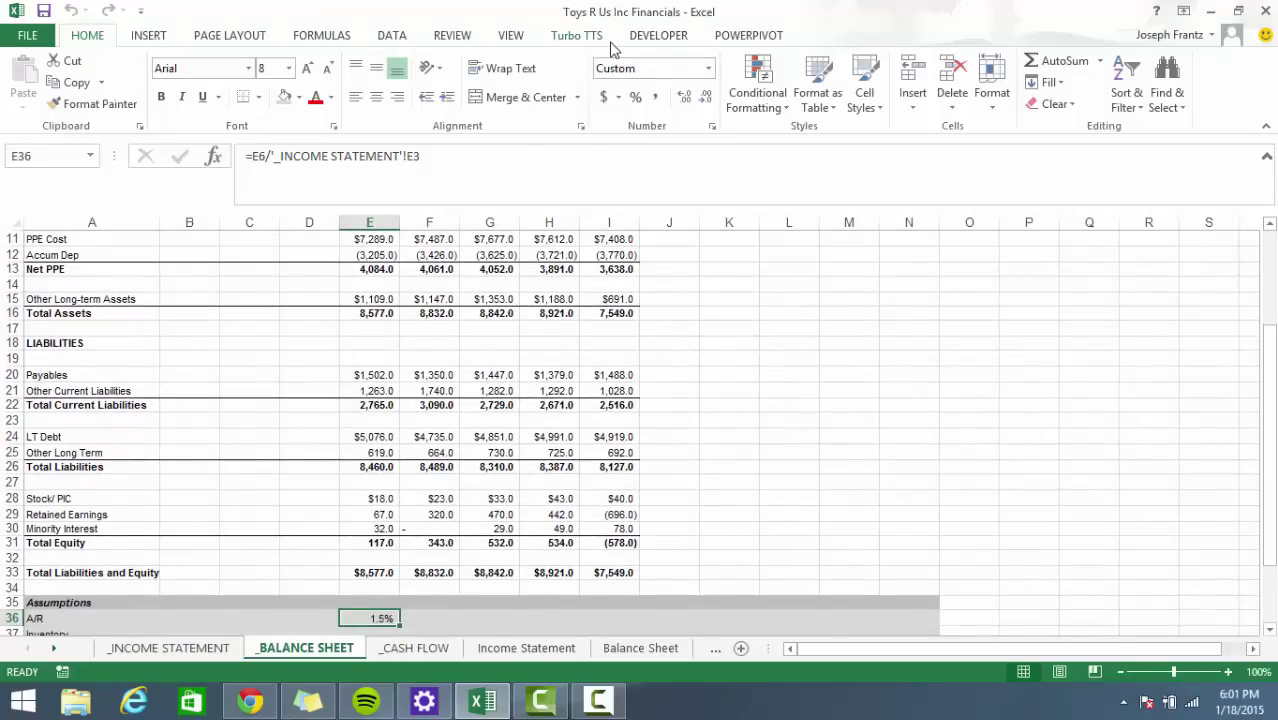
key(shift+Right)
key(shift+Right)
key(shift+Right)
key(shift+Right)
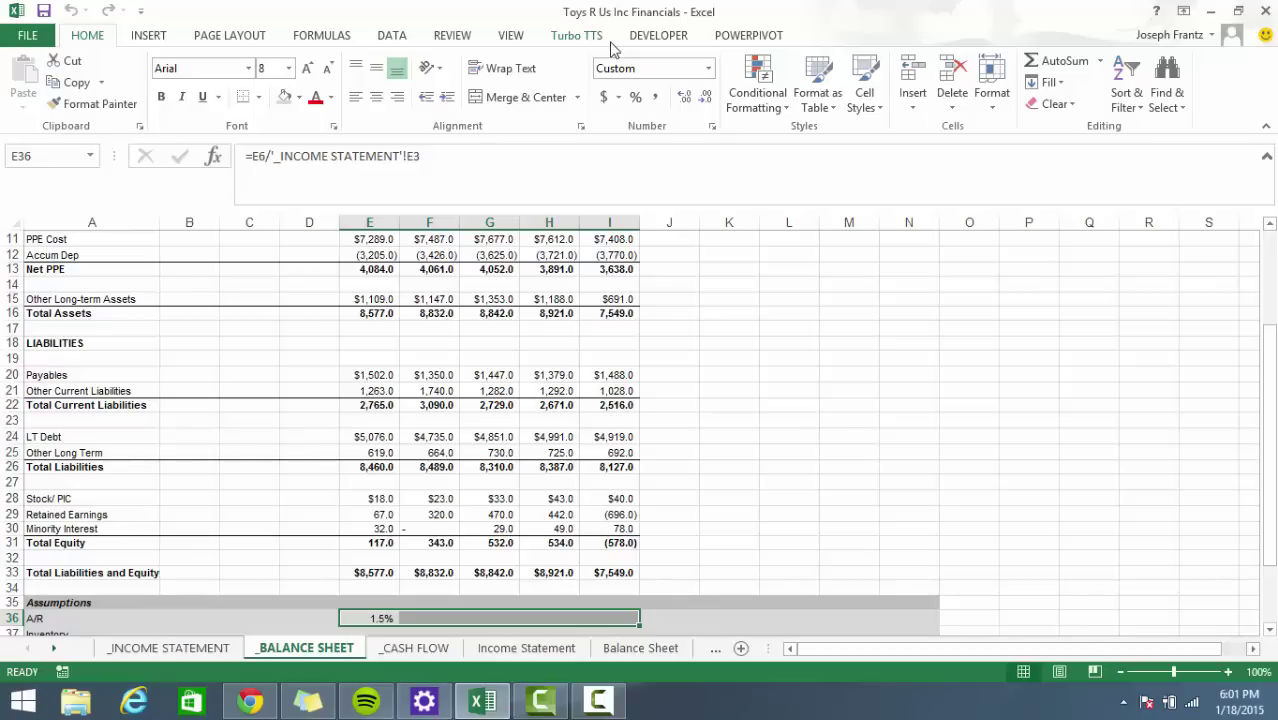
key(ctrl+r)
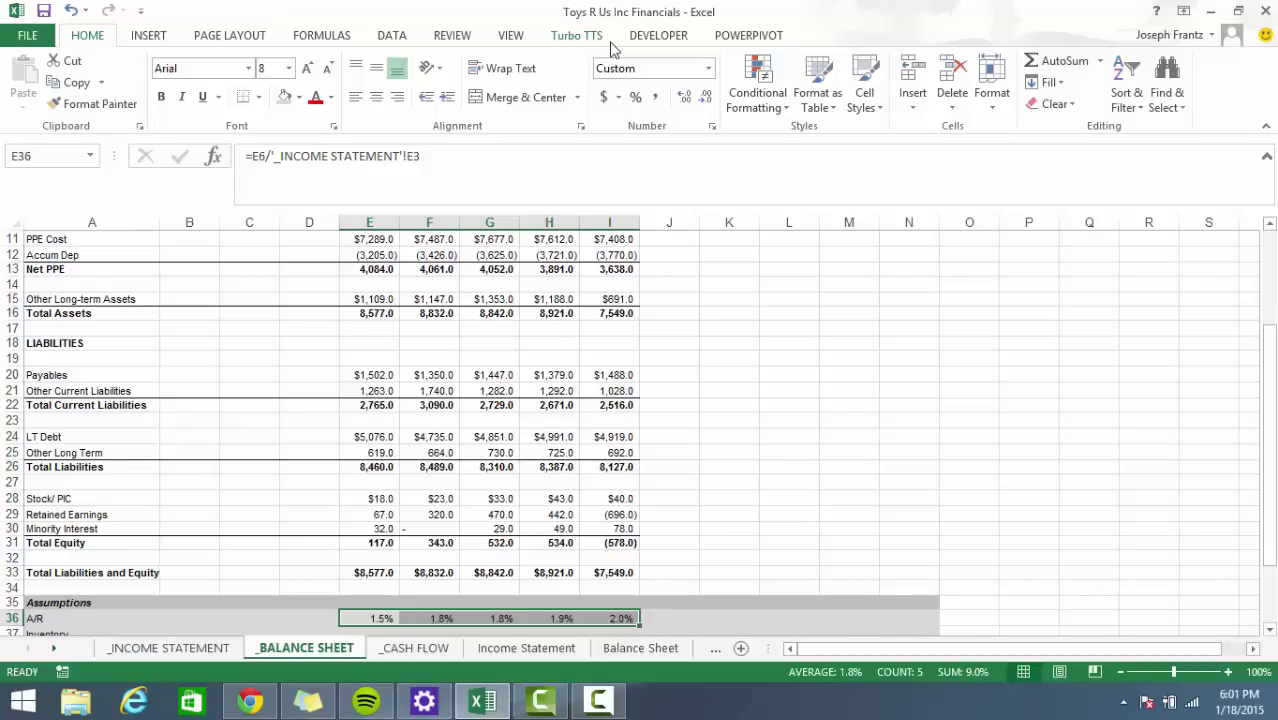
Calculate the 2010 Inventory assumption in E37 as inventory divided by income statement COGS with =E7/'_INCOME STATEMENT'!E4.
key(Down)
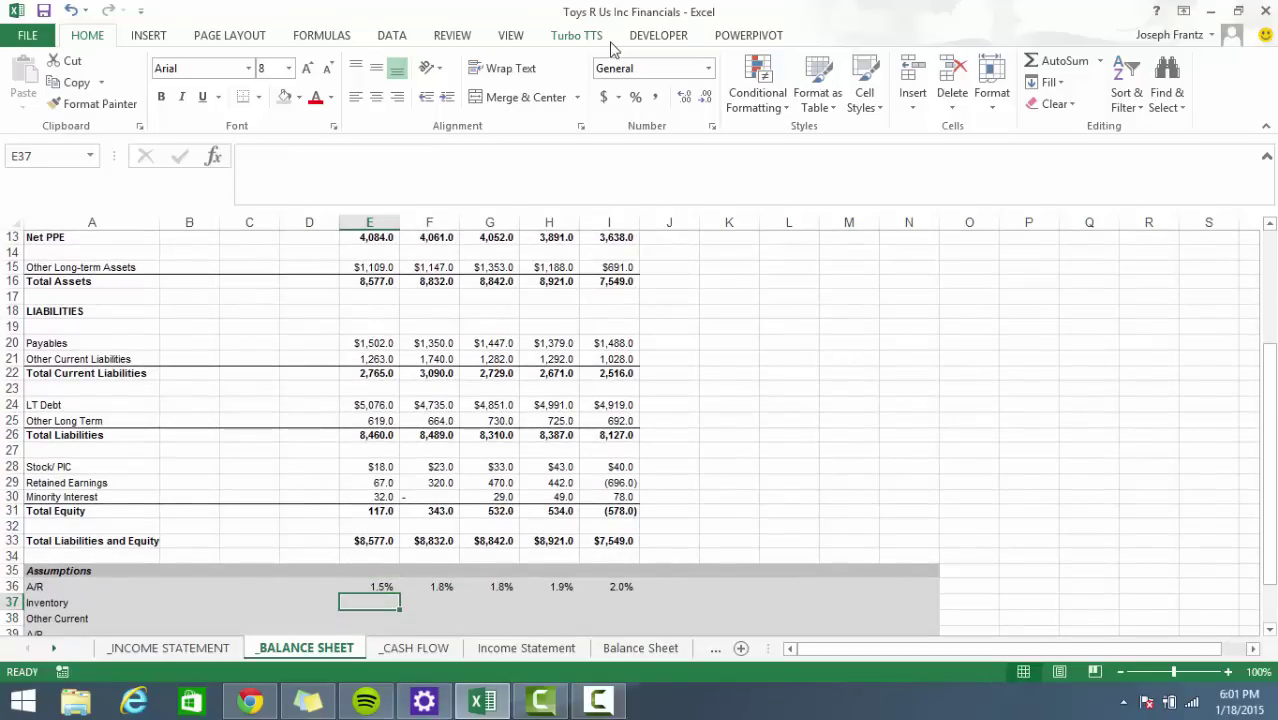
text(=)
scroll(431, 436, up, 4)
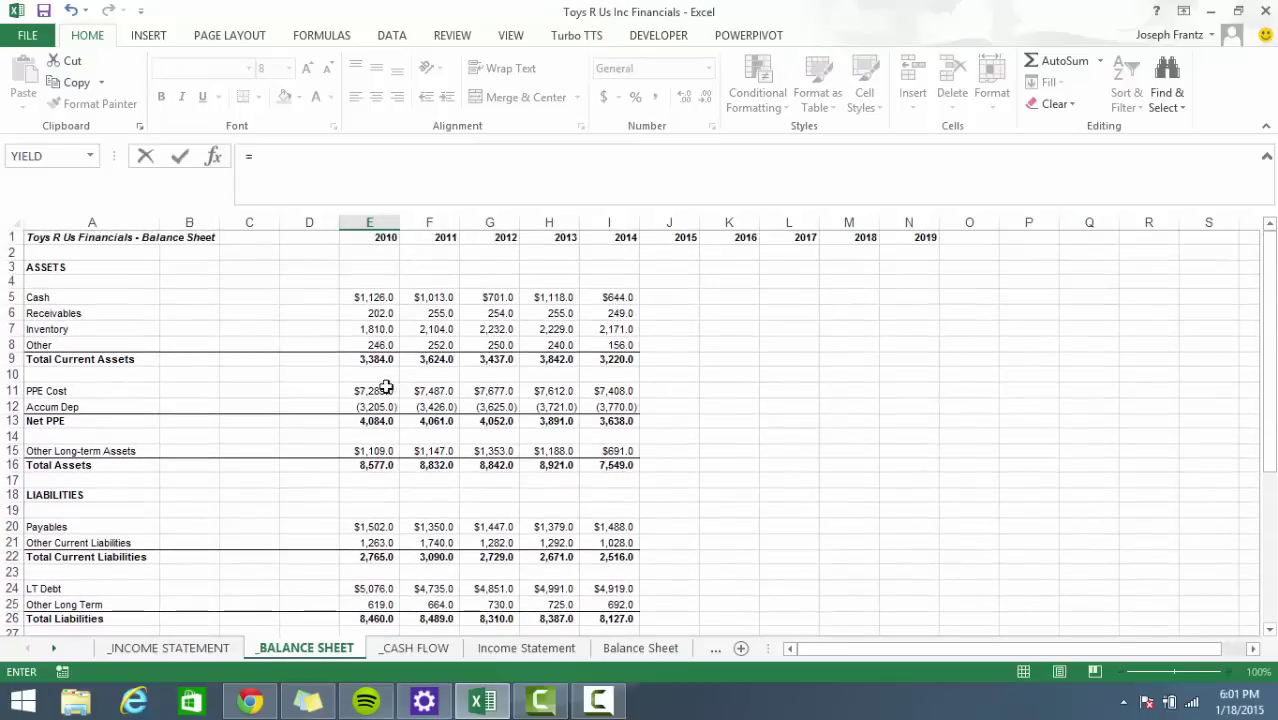
click(385, 329)
text(/)
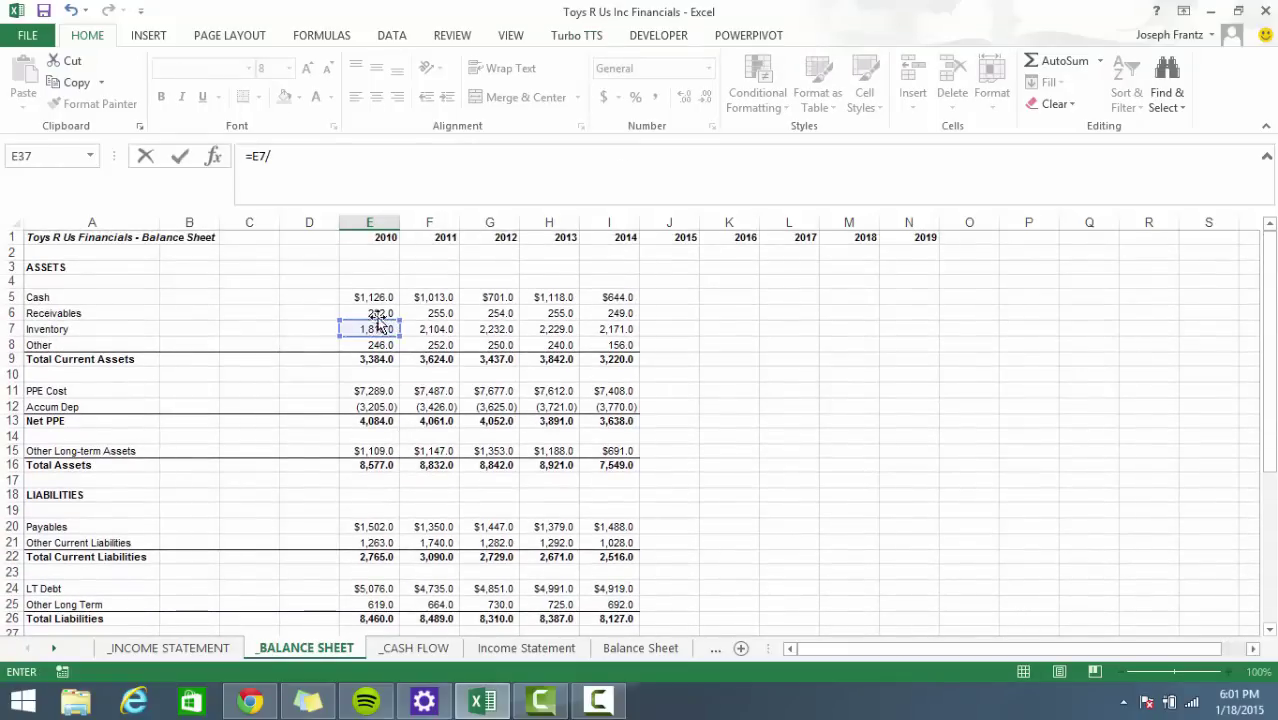
scroll(257, 514, down, 3)
click(190, 648)
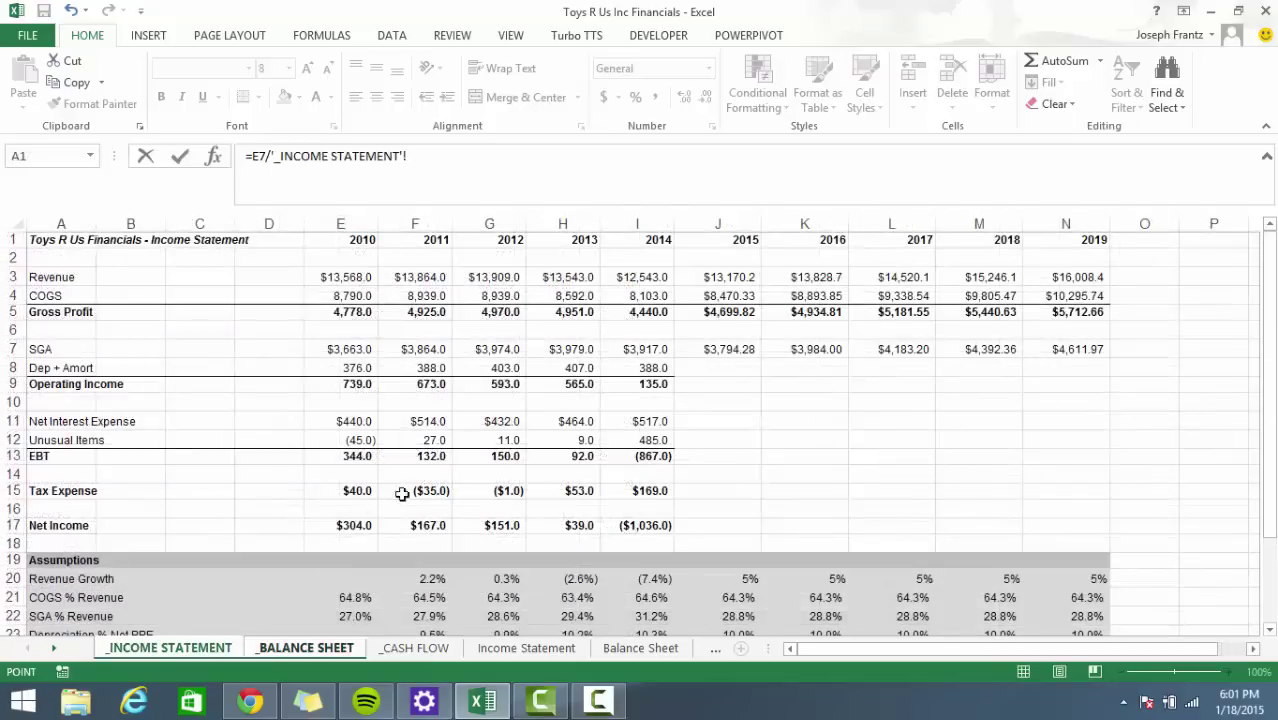
click(728, 295)
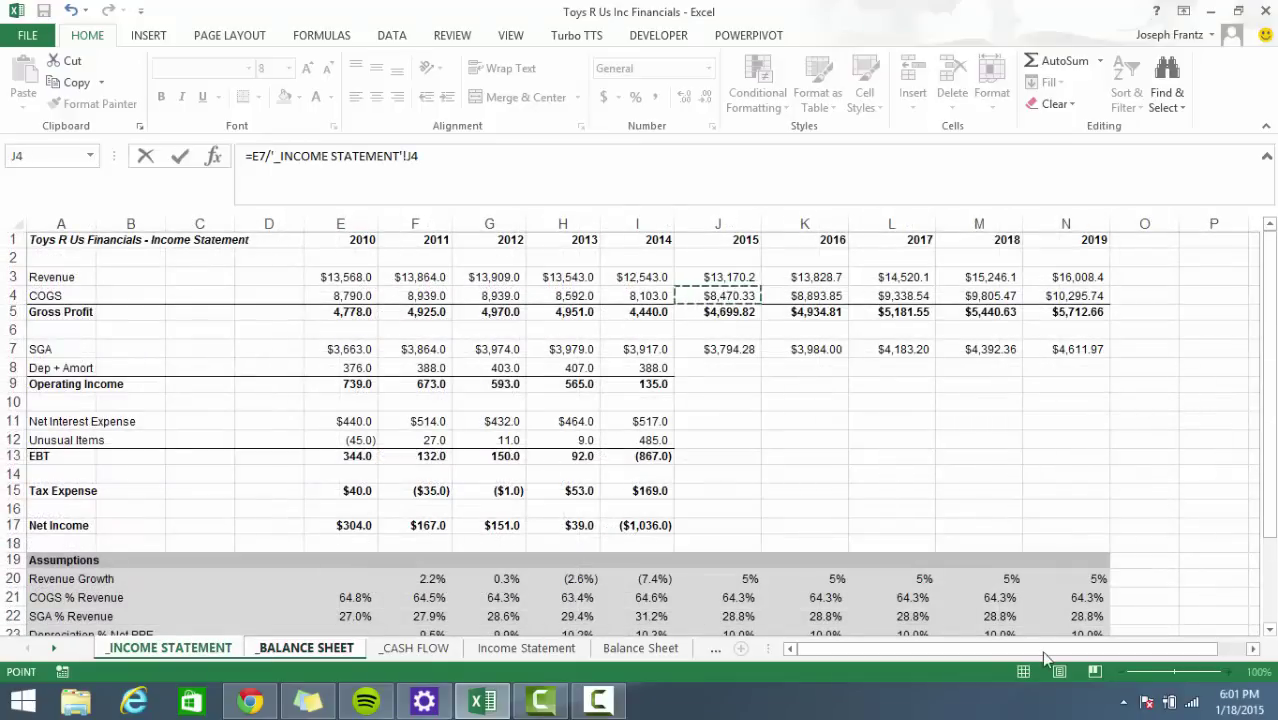
click(337, 295)
key(Return)
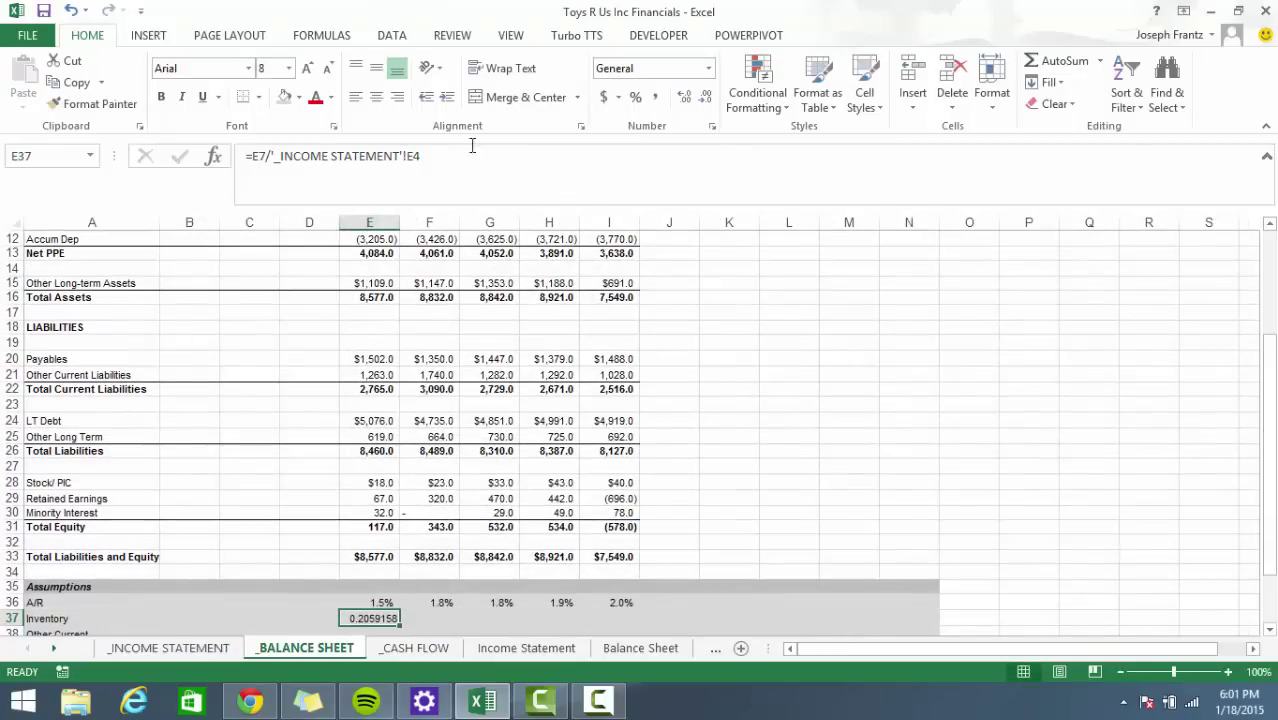
Format the Inventory ratio in E37 as a percentage with one decimal and fill it across the historical years to I37.
key(ctrl+shift+5)
key(alt+h)
key(0)
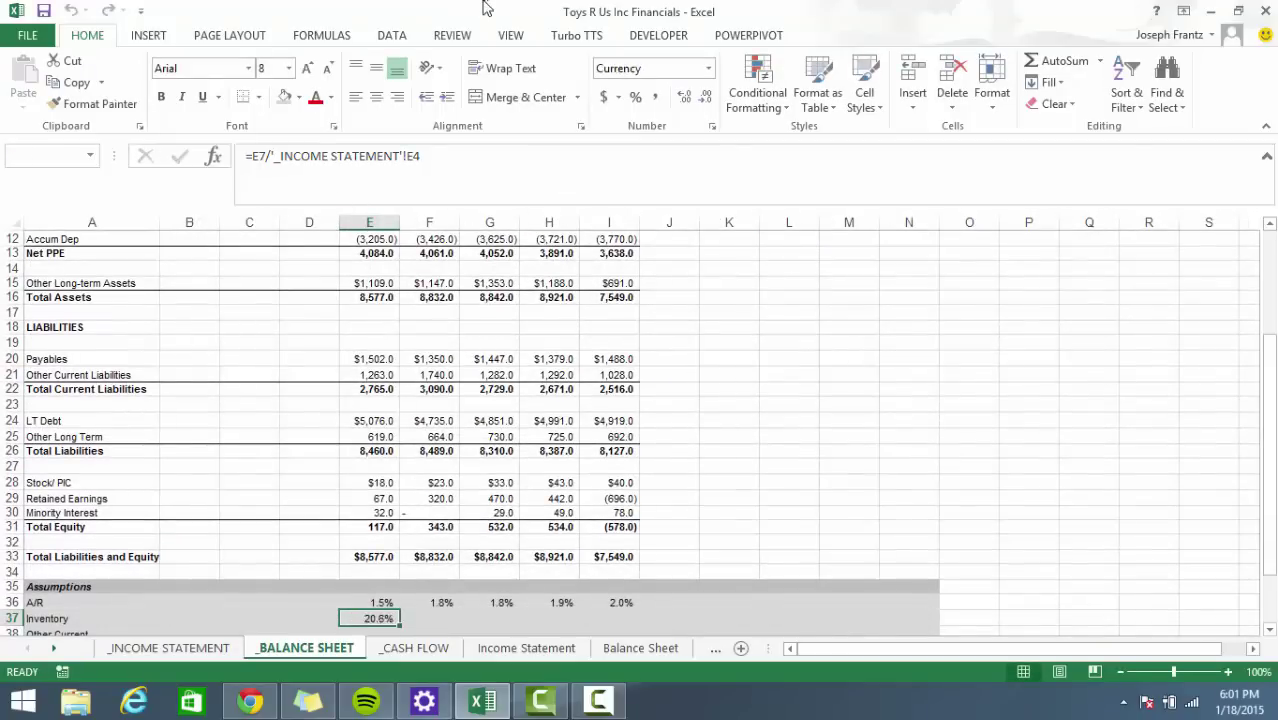
key(shift+Right)
key(shift+Right)
key(shift+Right)
key(shift+Right)
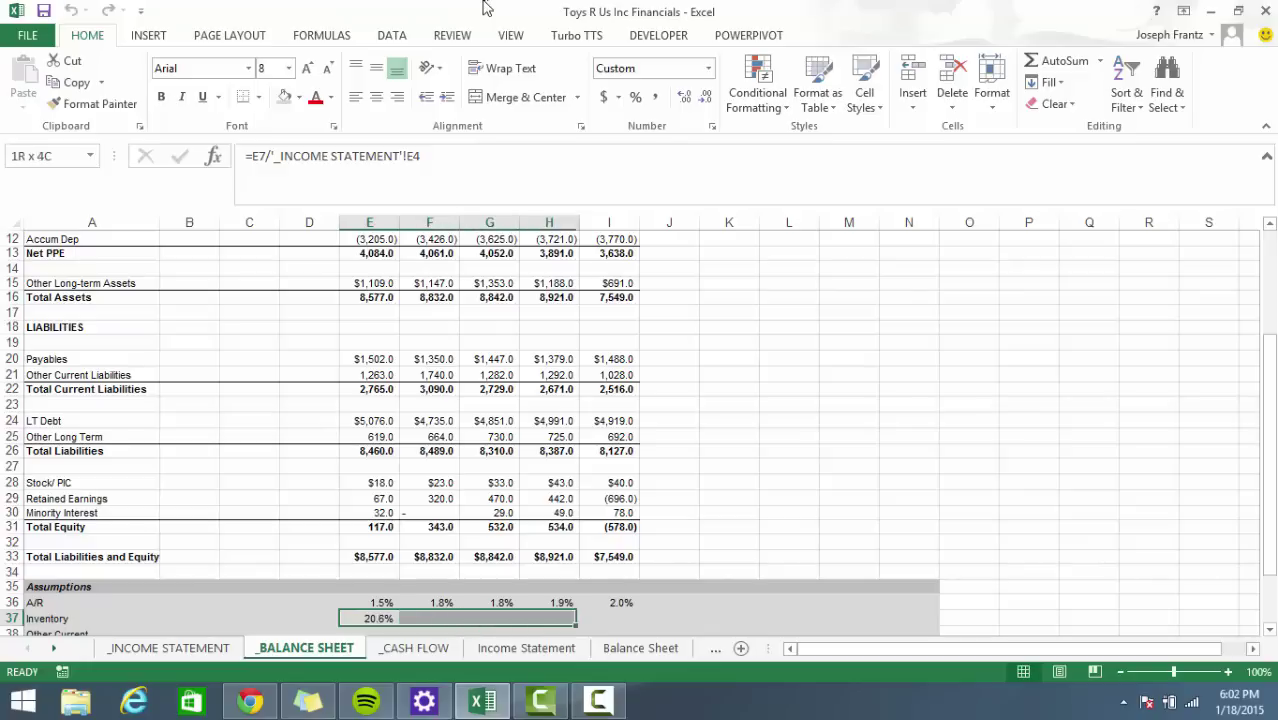
key(ctrl+r)
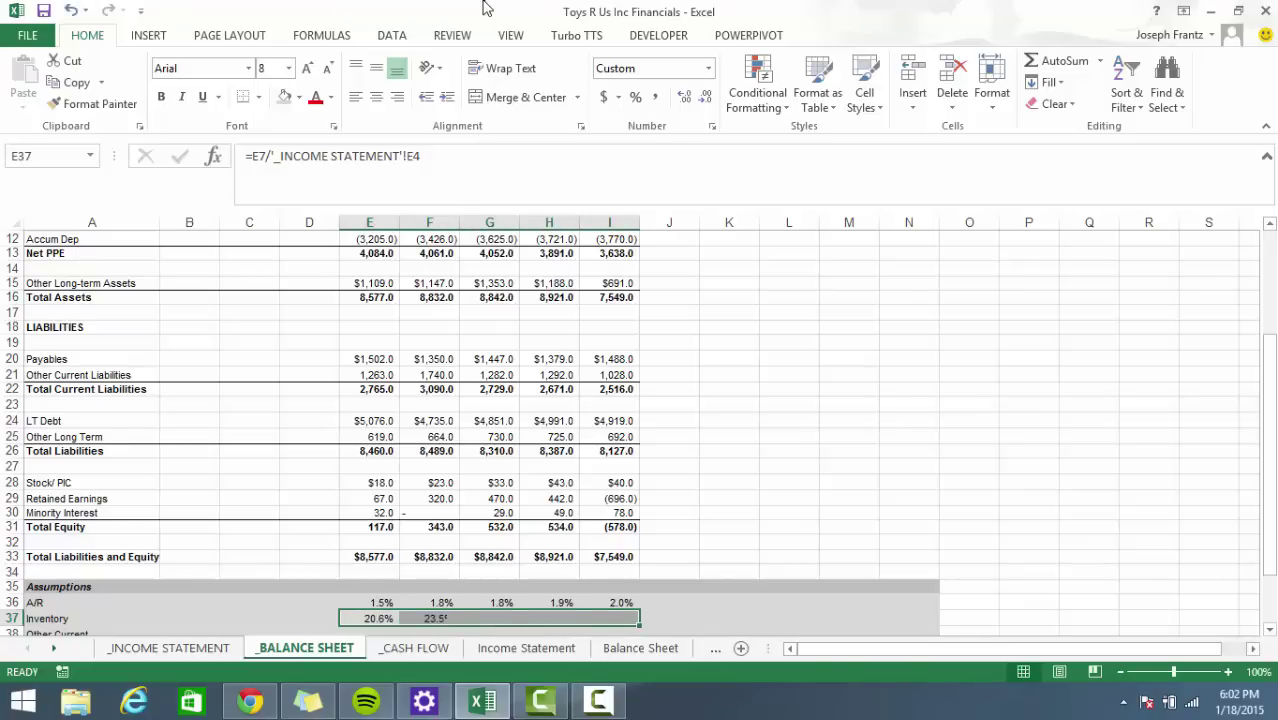
key(Down)
key(Down)
key(Up)
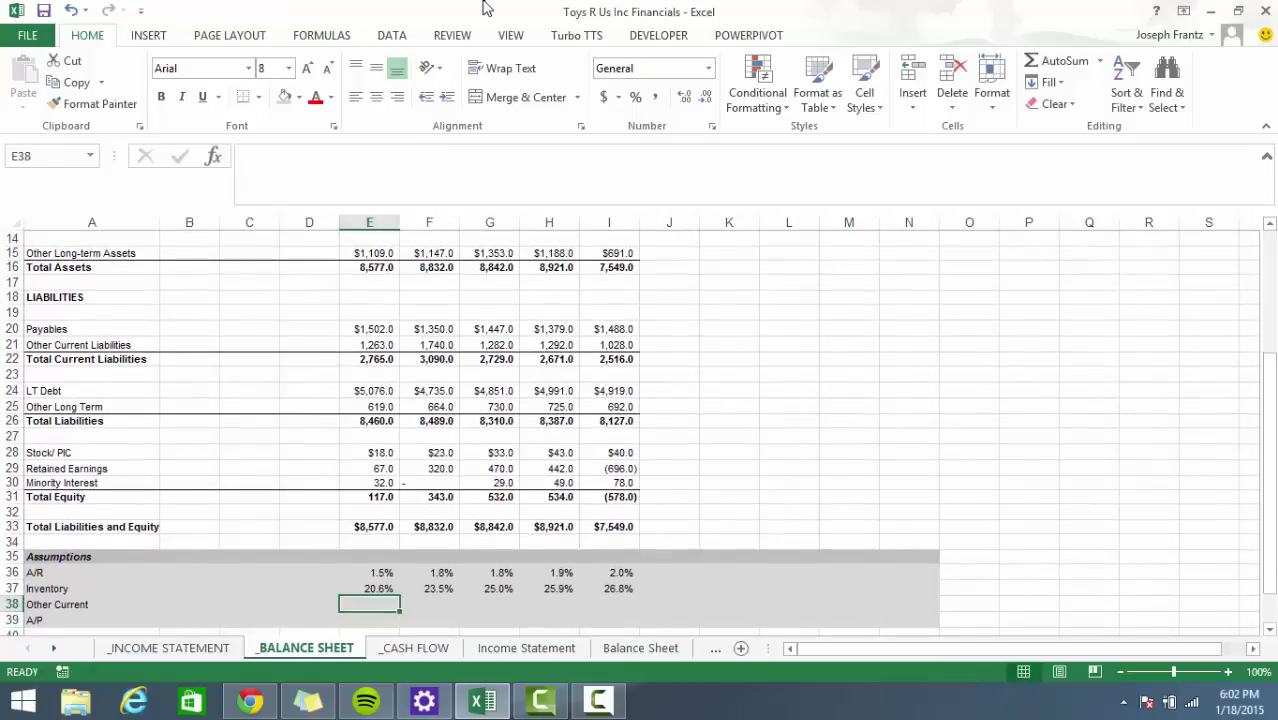
key(Up)
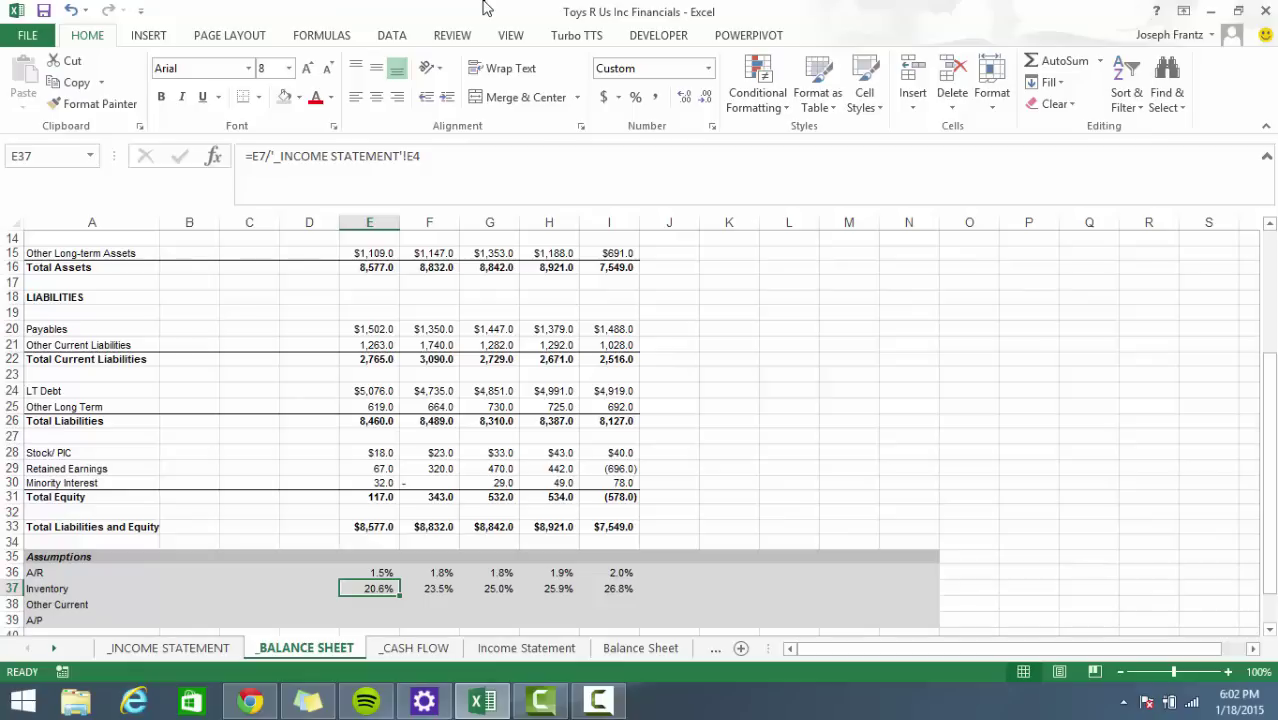
key(Down)
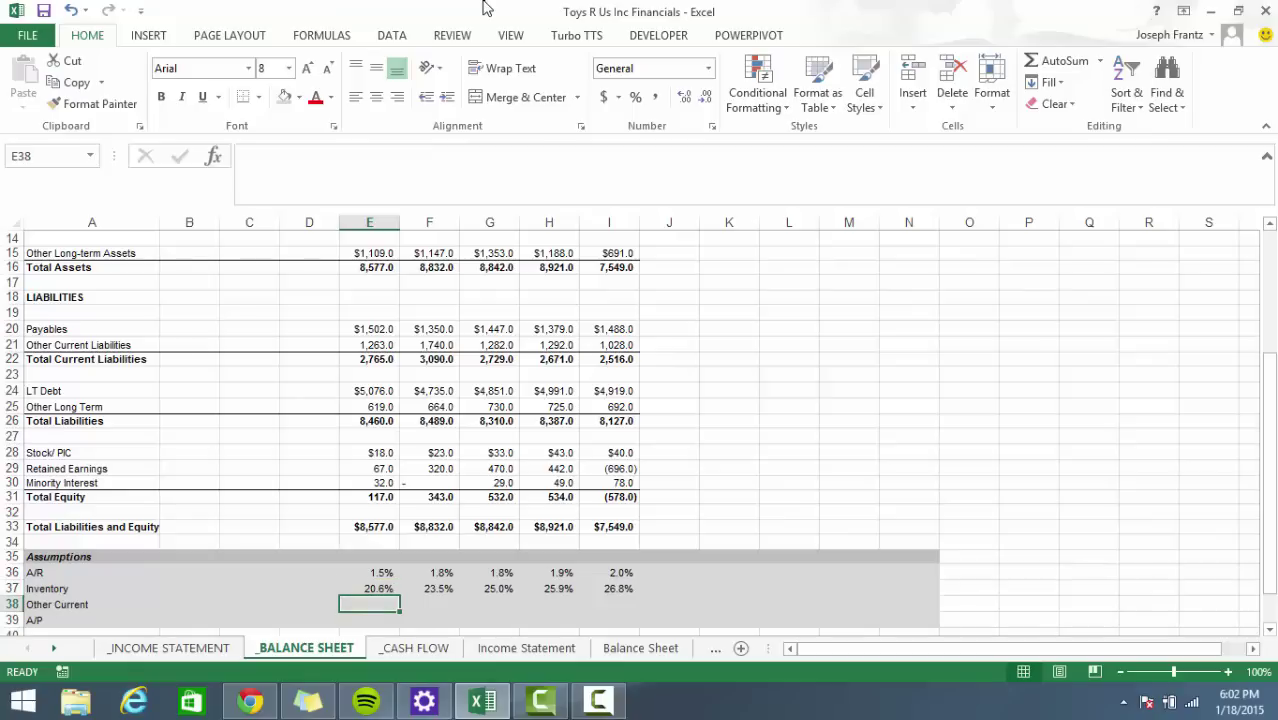
key(Up)
key(Up)
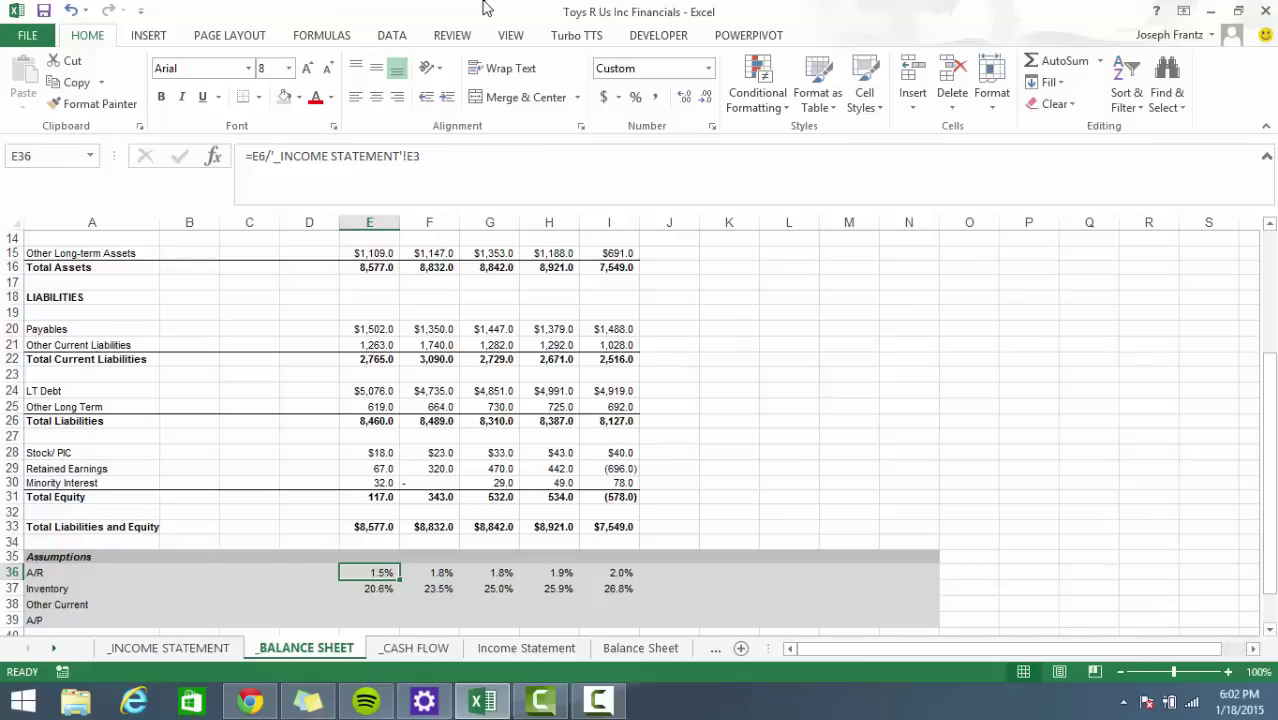
Calculate the 2010 Other Current assumption in E38 as other current assets divided by income statement revenue with =E8/'_INCOME STATEMENT'!E3.
key(Down)
key(Down)
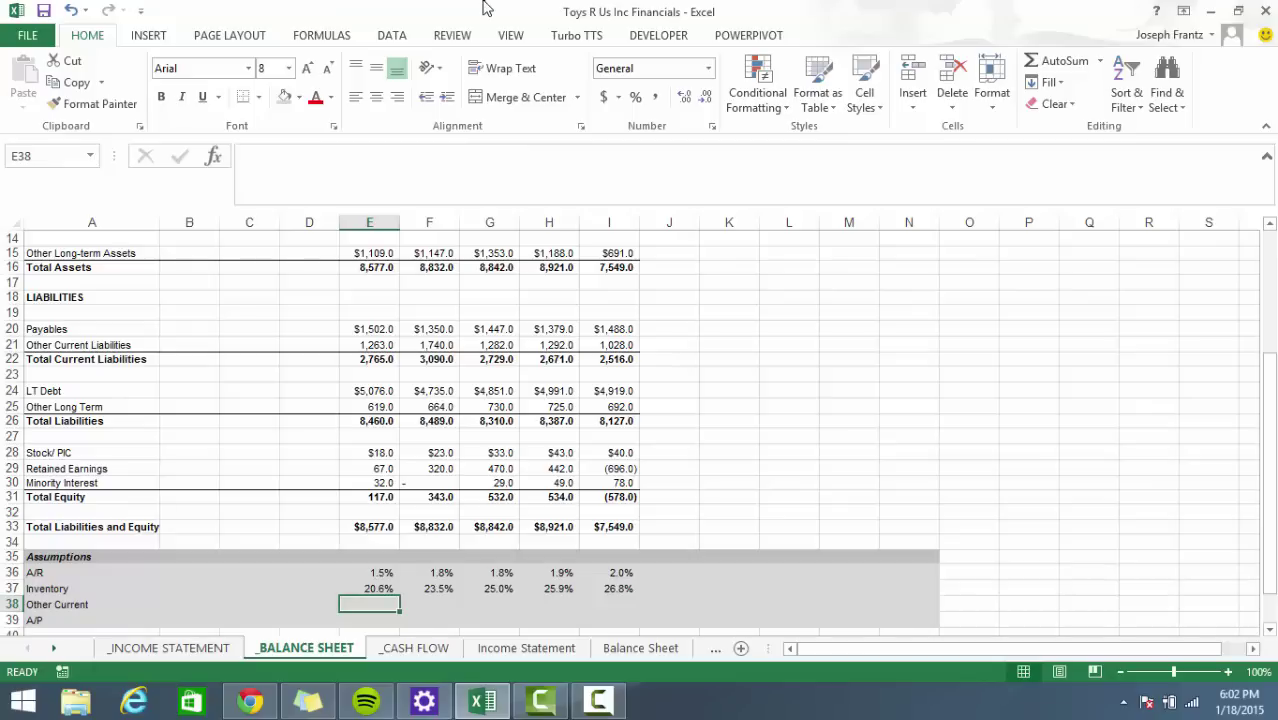
text(=)
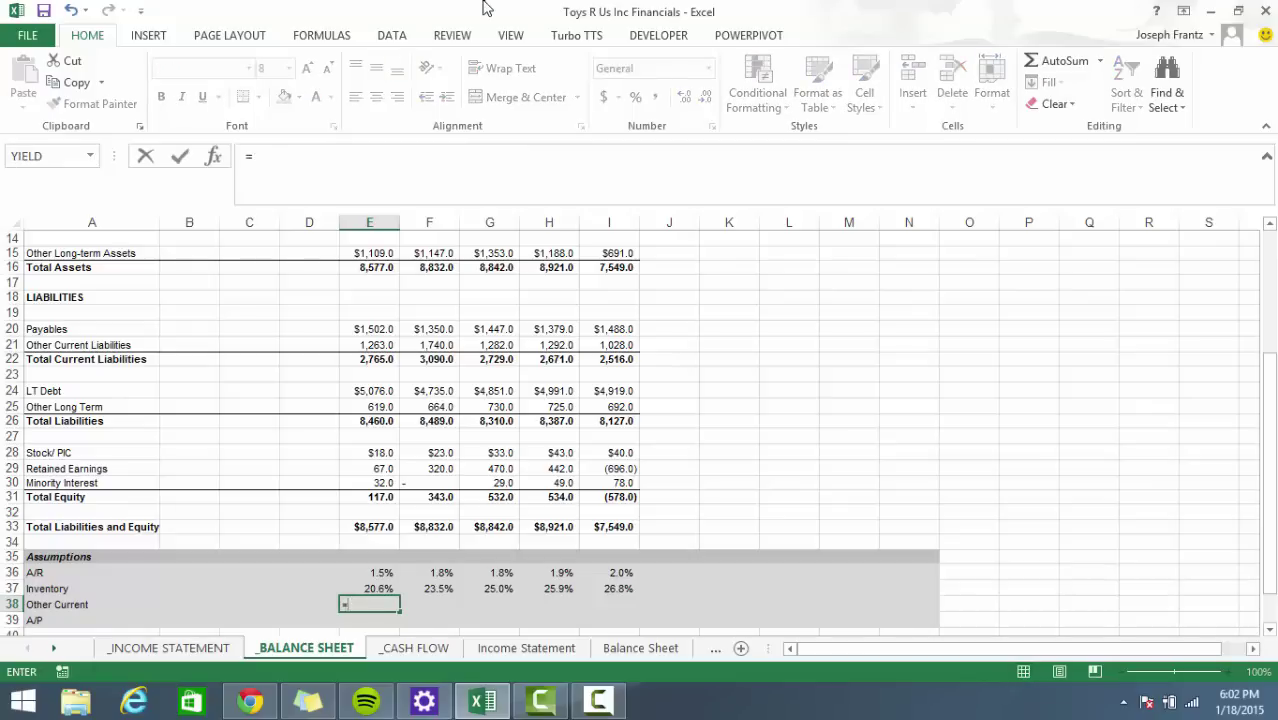
key(Up)
key(Up)
key(Up)
key(Up)
key(Up)
key(Up)
key(Up)
key(Up)
key(Up)
key(Up)
key(Up)
key(Up)
key(Up)
key(Up)
key(Up)
key(Up)
key(Up)
key(Up)
key(Up)
key(Up)
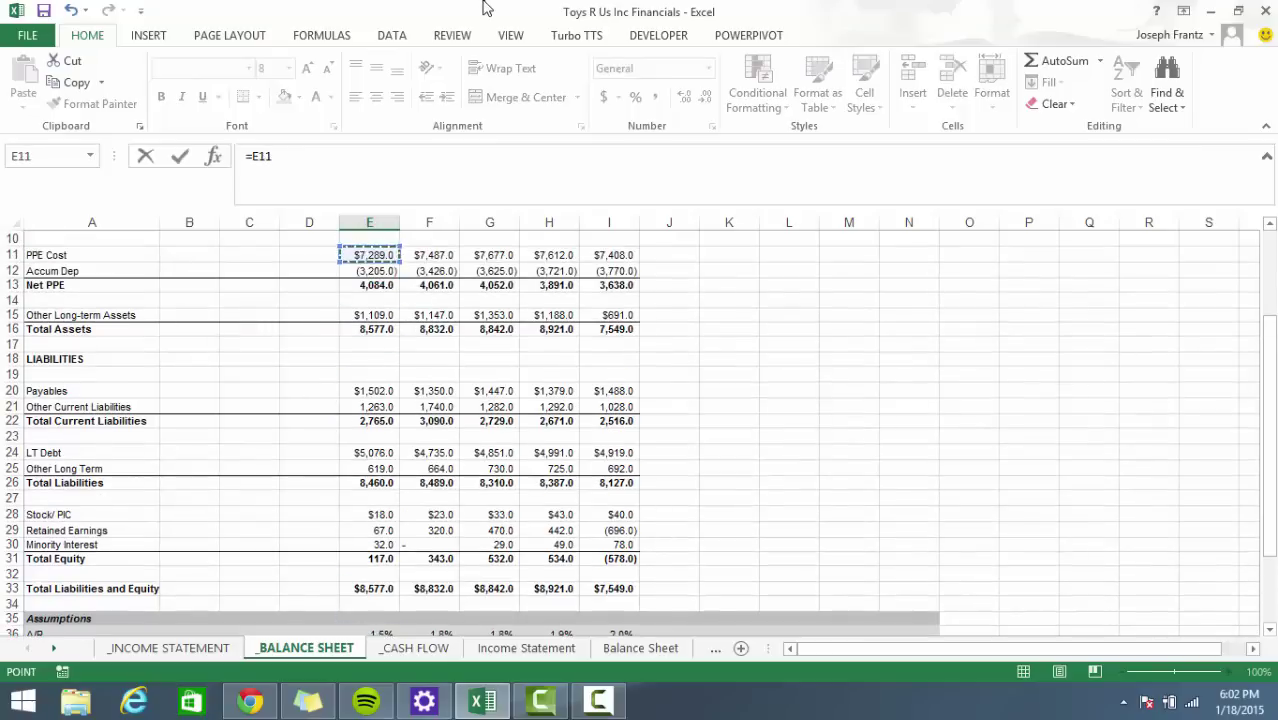
key(Up)
key(Up)
key(Up)
key(Up)
key(Up)
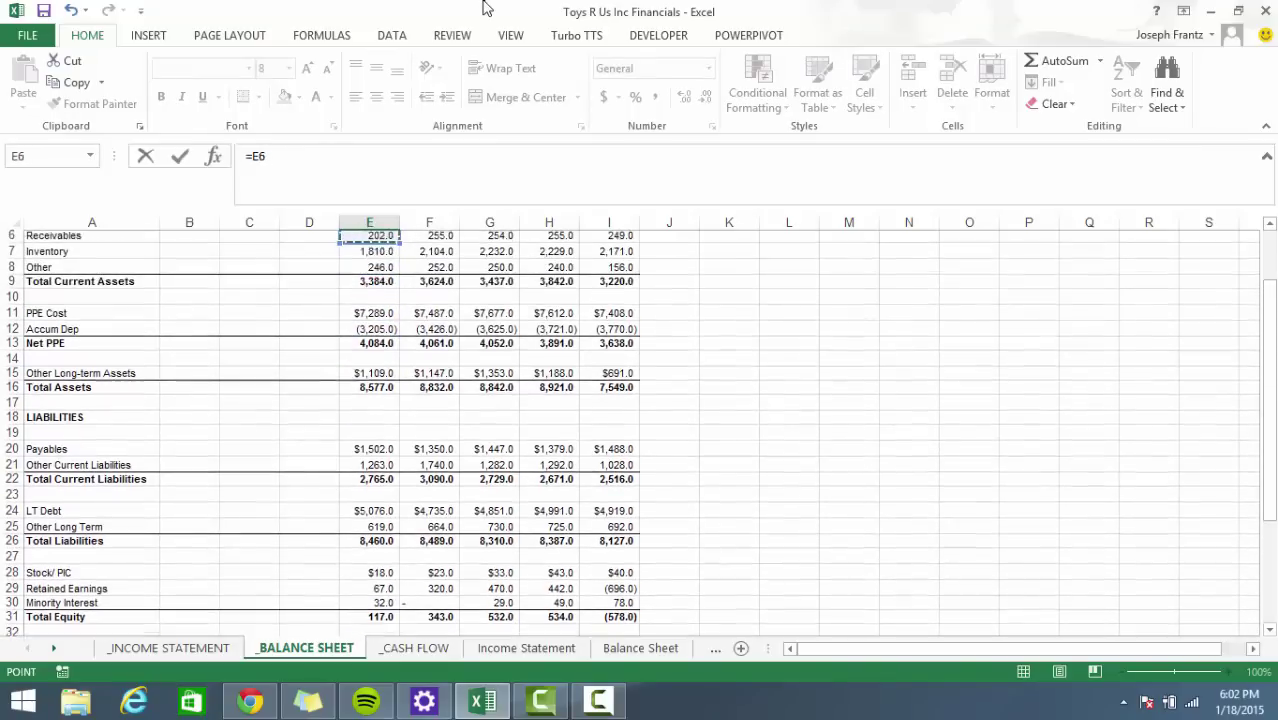
key(Down)
key(Down)
text(/)
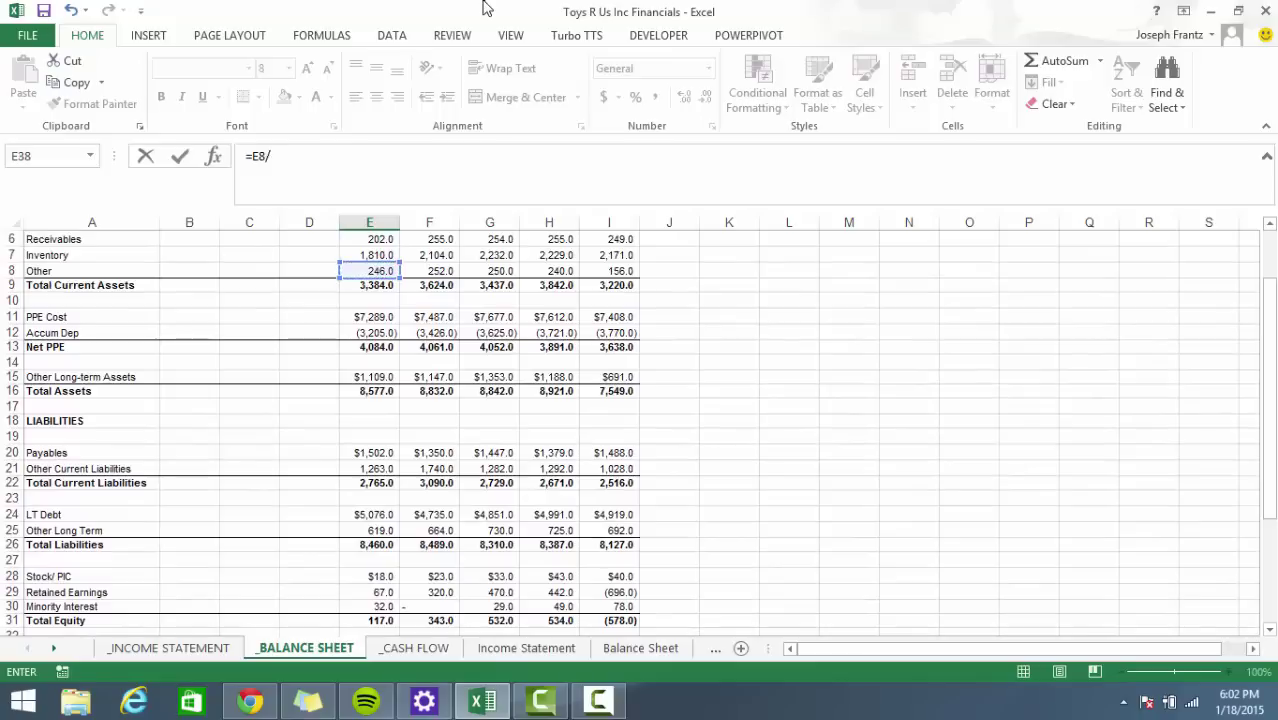
click(140, 648)
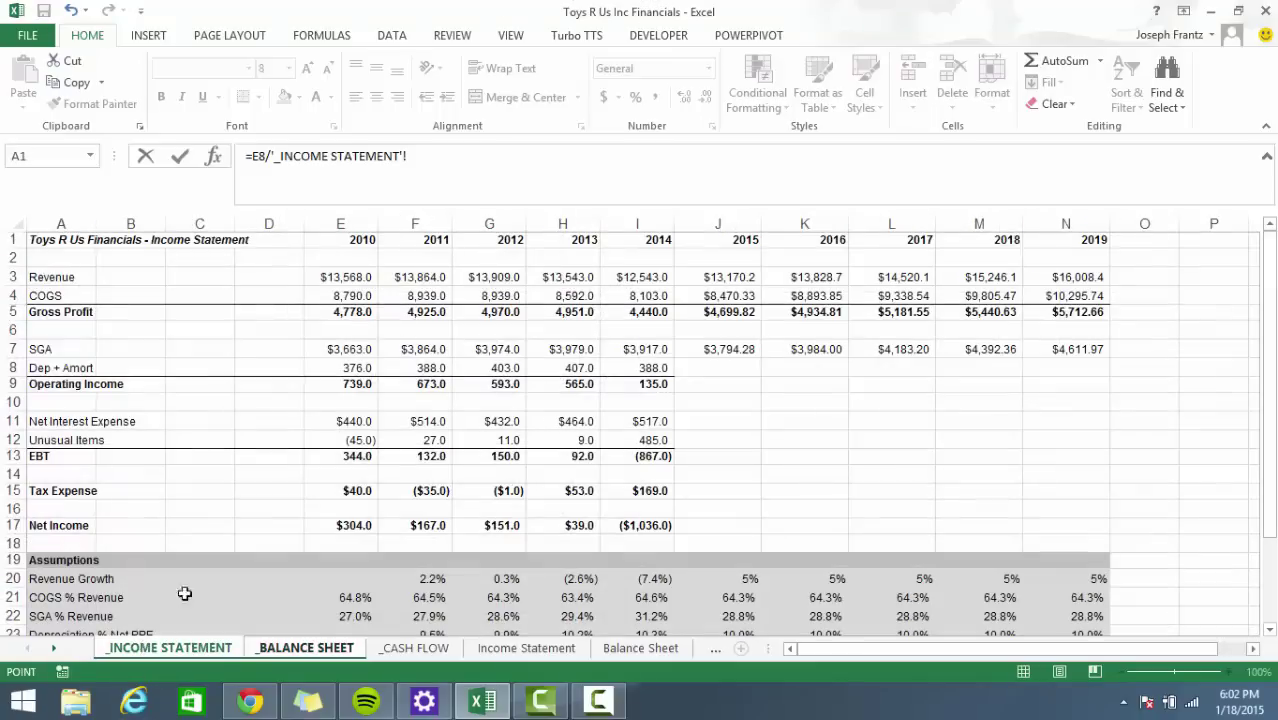
click(359, 277)
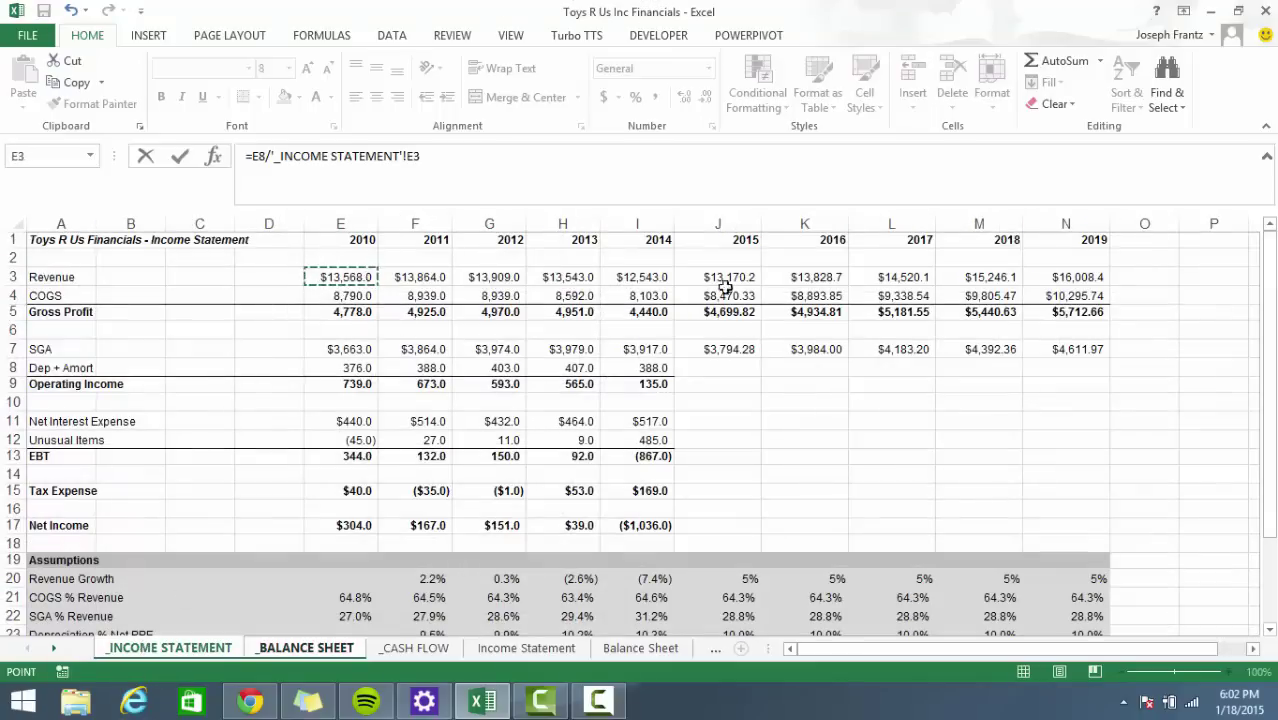
key(Return)
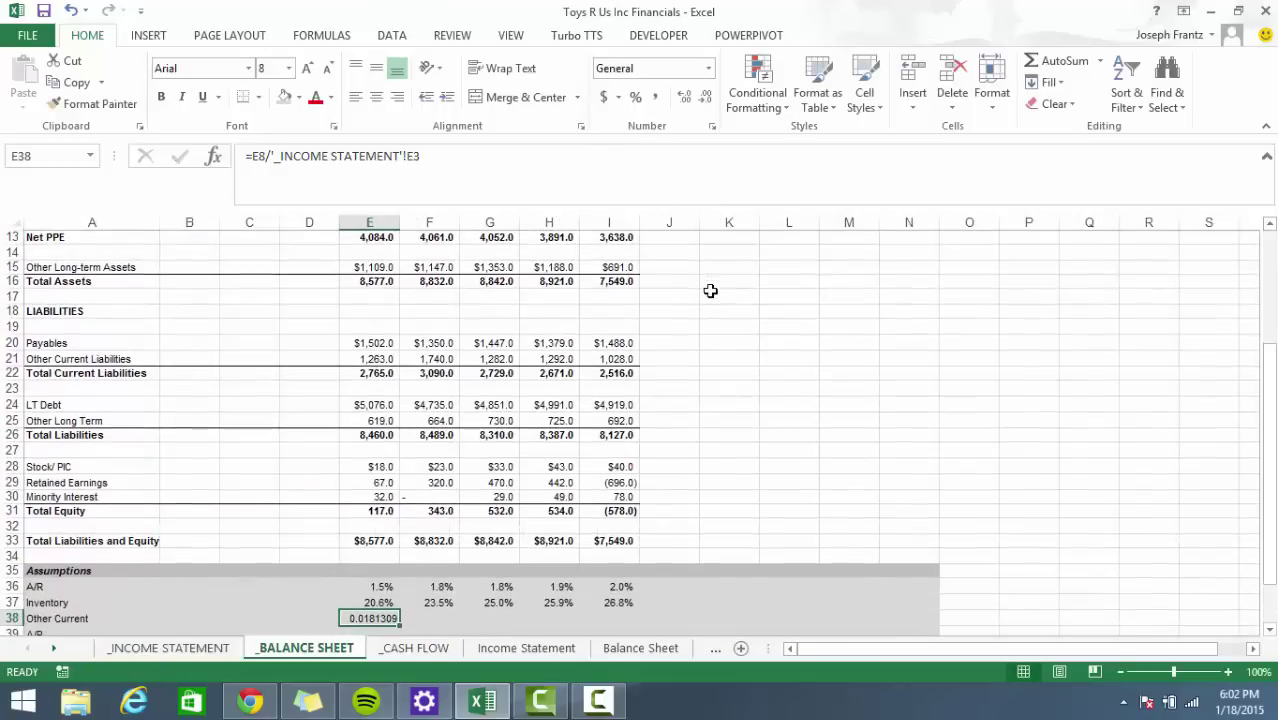
Format the Other Current ratio in E38 as a percentage with one decimal and fill it across the historical years to I38.
key(ctrl+shift+5)
key(alt+h)
key(0)
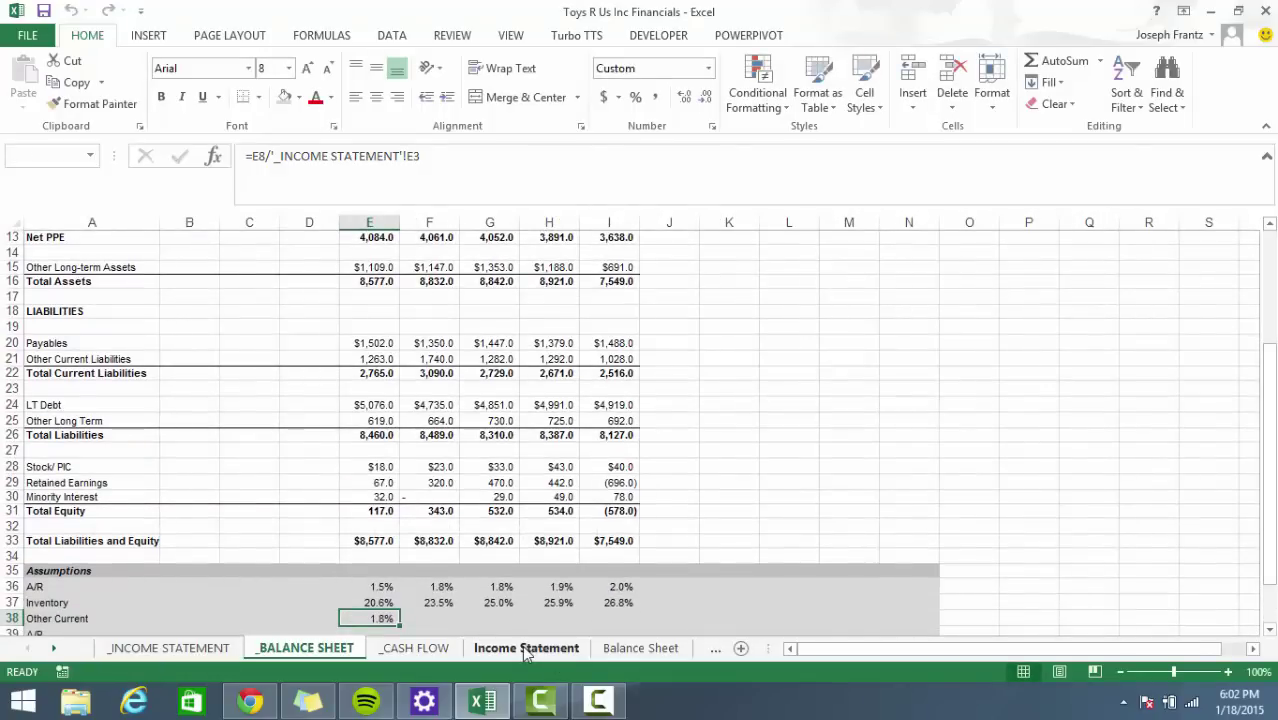
key(shift+Right)
key(shift+Right)
key(shift+Right)
key(shift+Right)
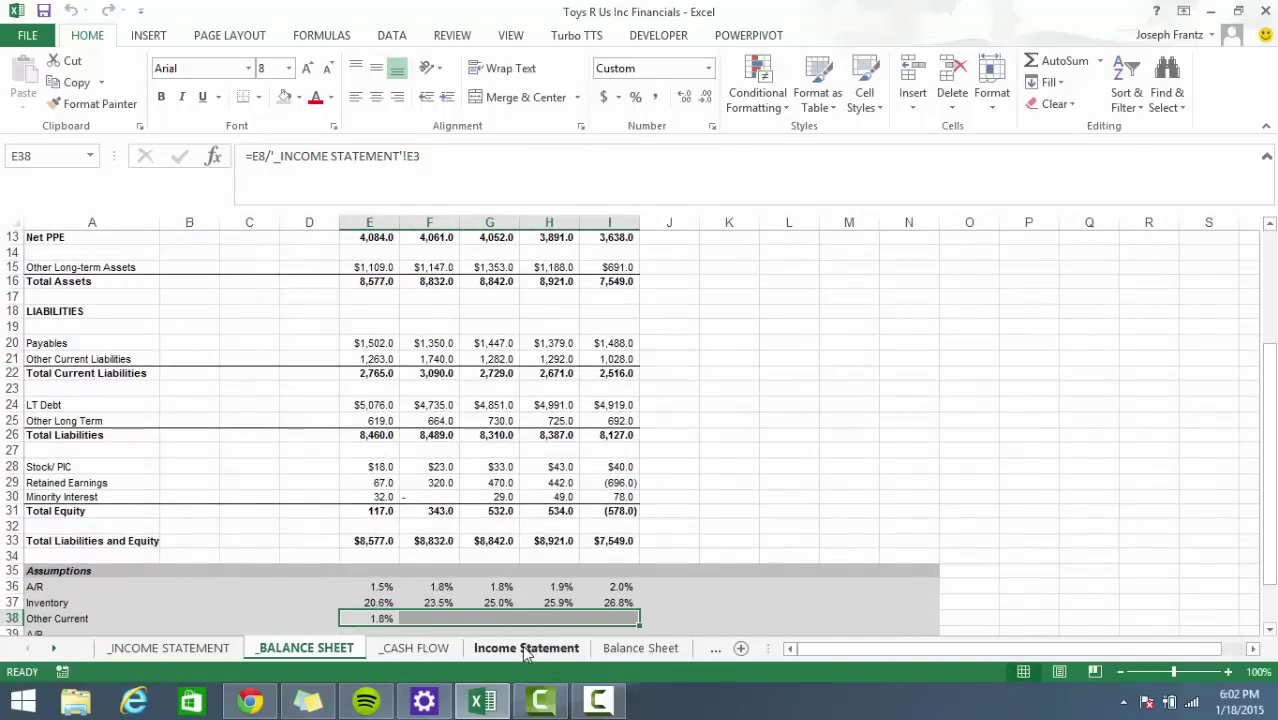
key(ctrl+r)
Calculate the 2010 A/P assumption in E39 as payables divided by income statement COGS with =E20/'_INCOME STATEMENT'!E4.
key(Down)
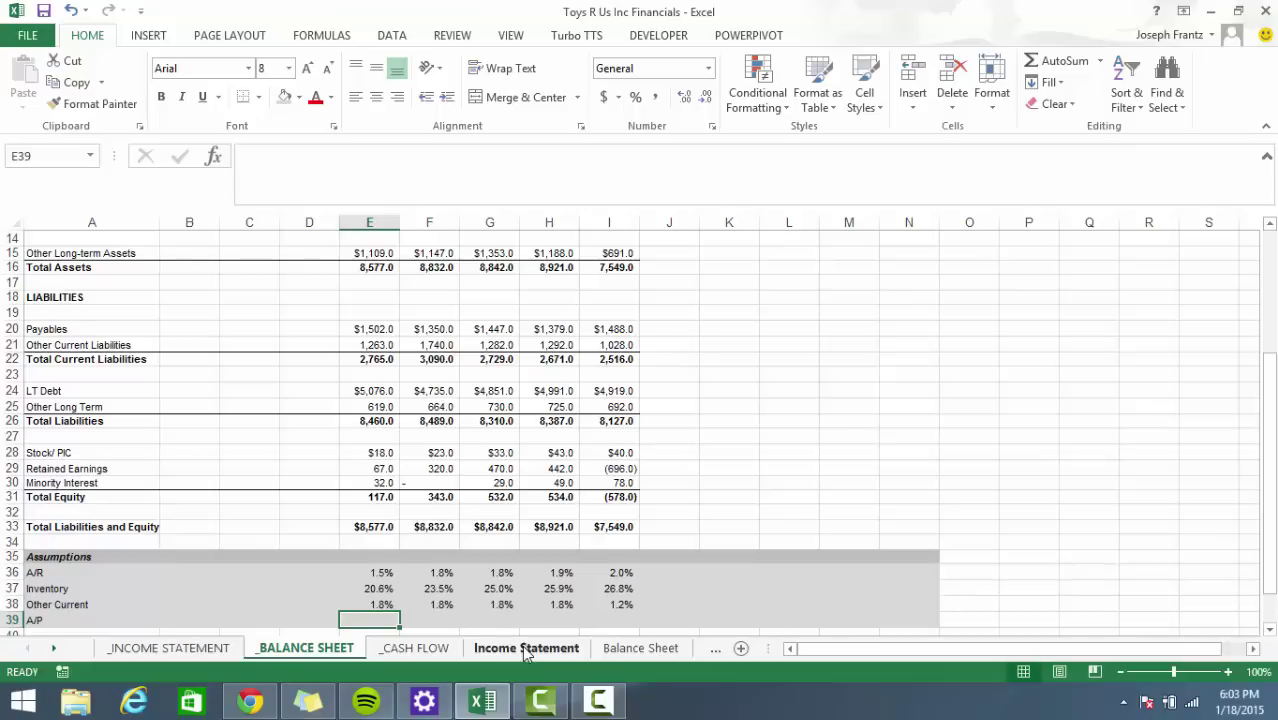
text(=)
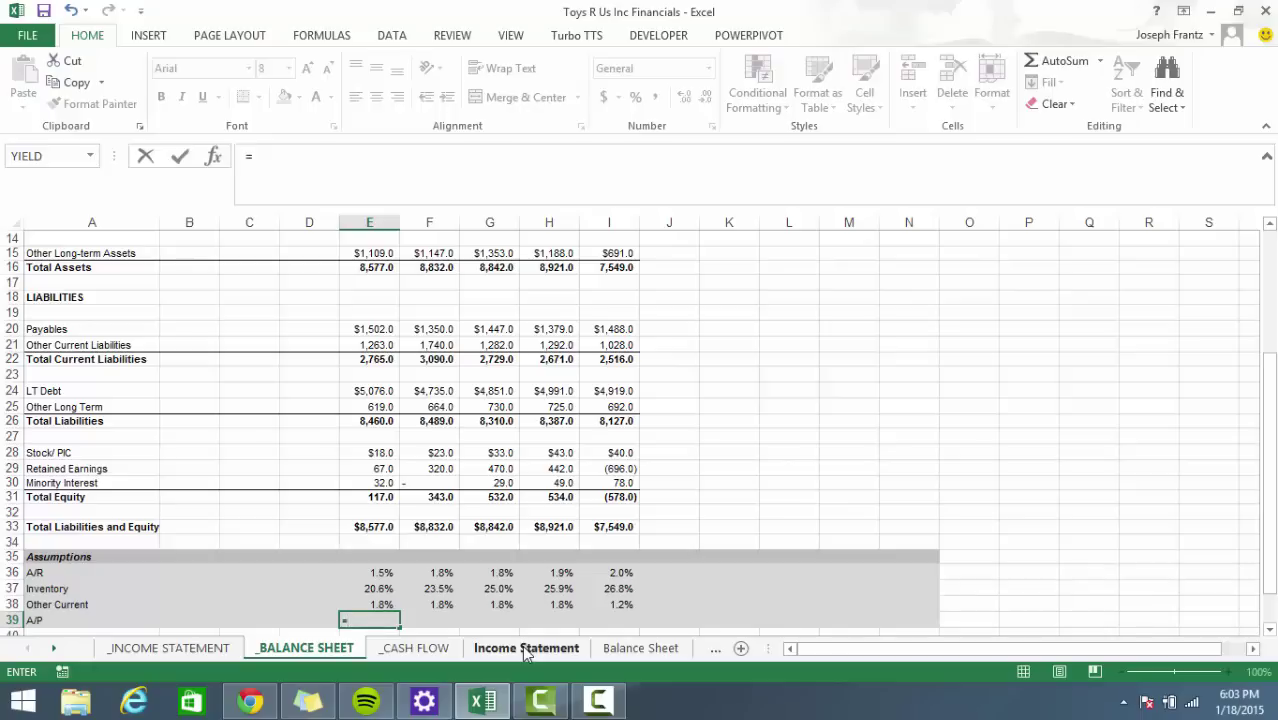
key(Up)
key(Up)
key(Up)
key(Up)
key(Up)
key(Up)
key(Up)
key(Up)
key(Up)
key(Up)
key(Up)
key(Up)
key(Up)
key(Up)
key(Up)
key(Up)
key(Up)
key(Up)
key(Up)
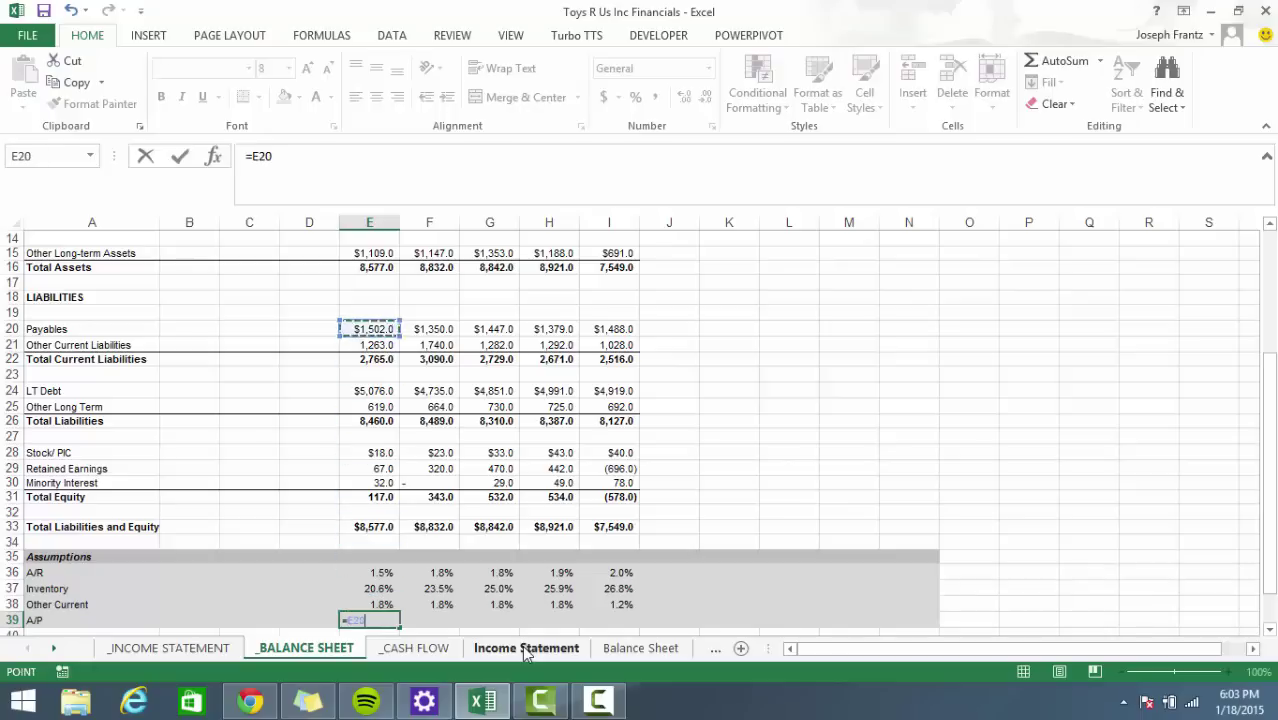
text(/)
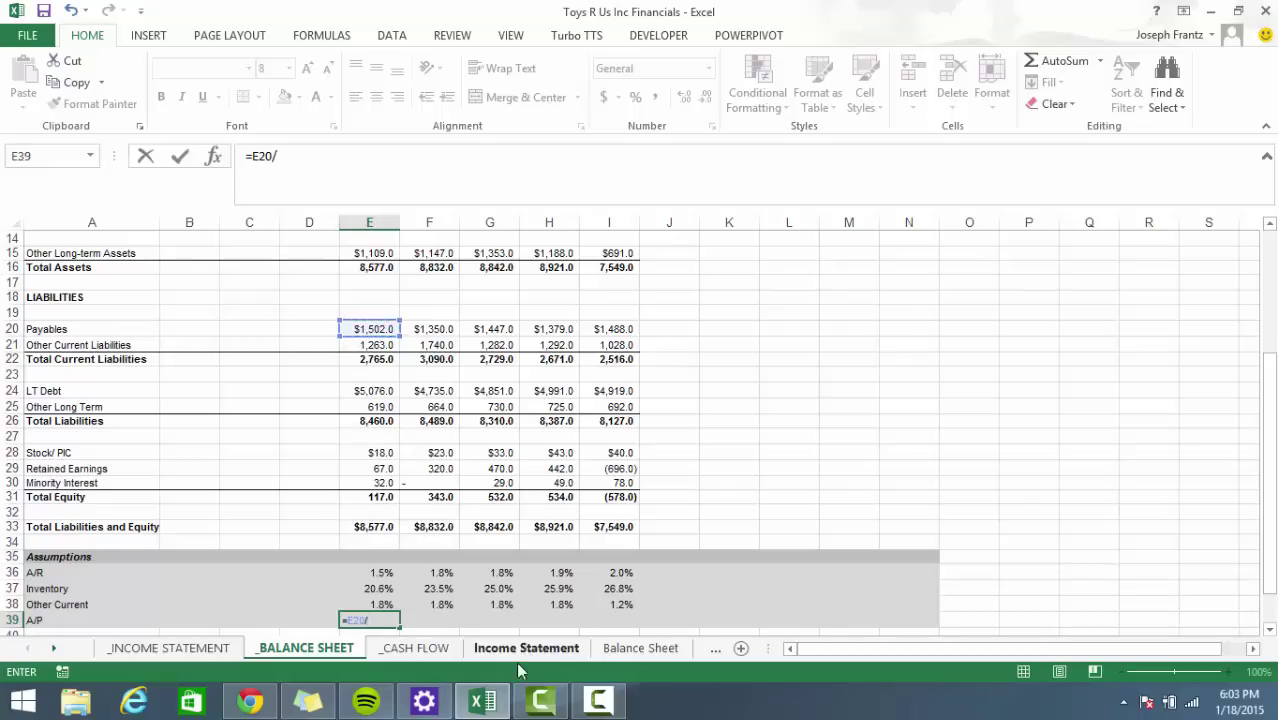
click(145, 648)
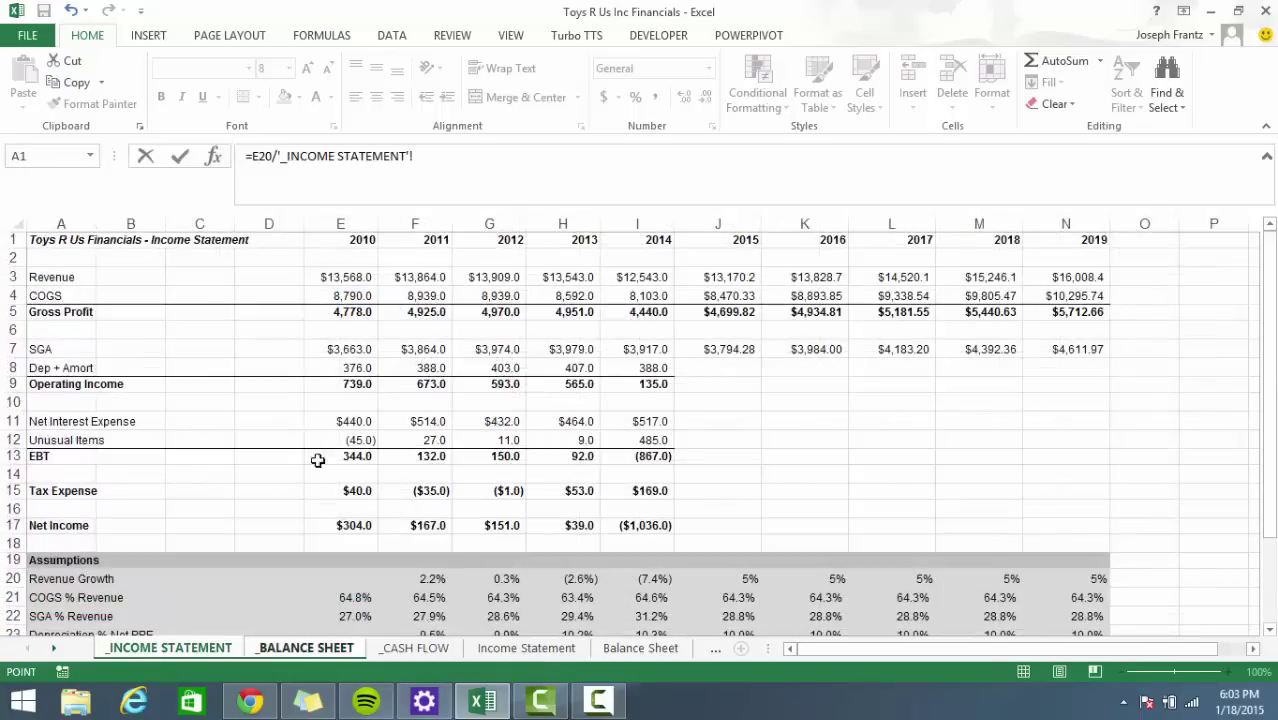
click(357, 296)
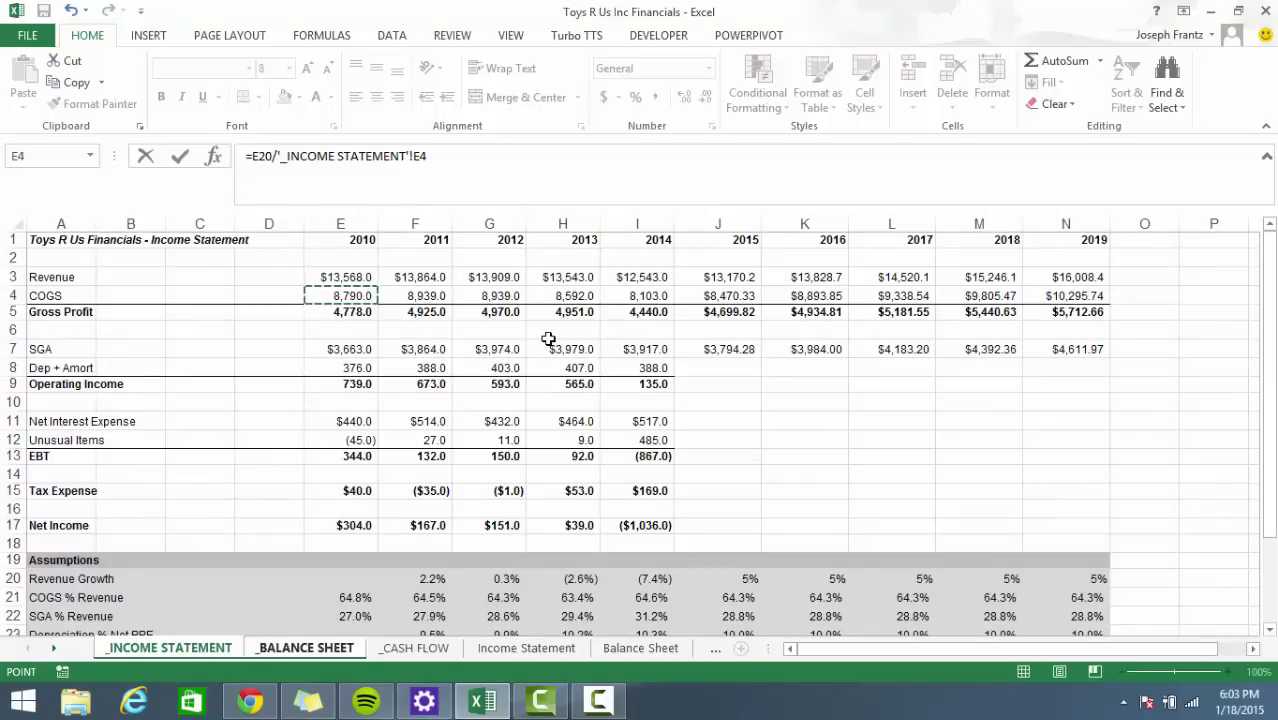
key(Return)
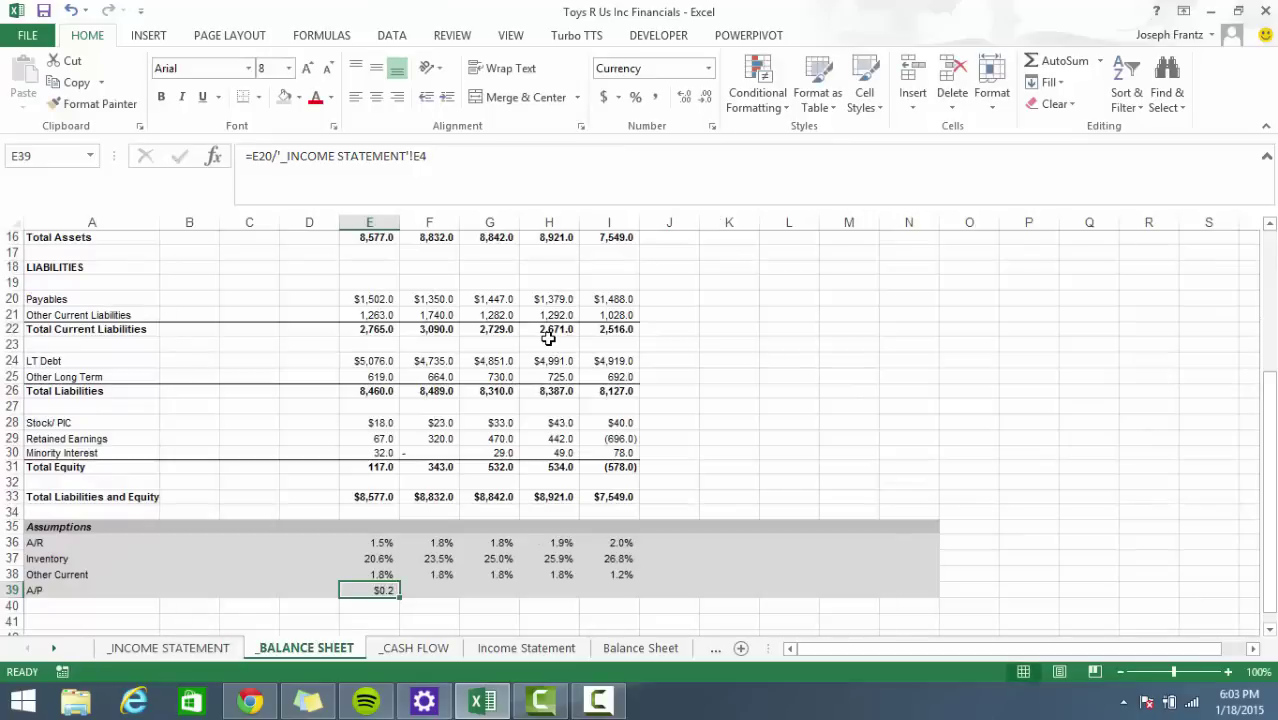
Format the 2010 A/P ratio in E39 as a percentage with one decimal.
key(ctrl+shift+5)
key(shift+Down)
key(shift+Down)
key(shift+Down)
key(shift+Down)
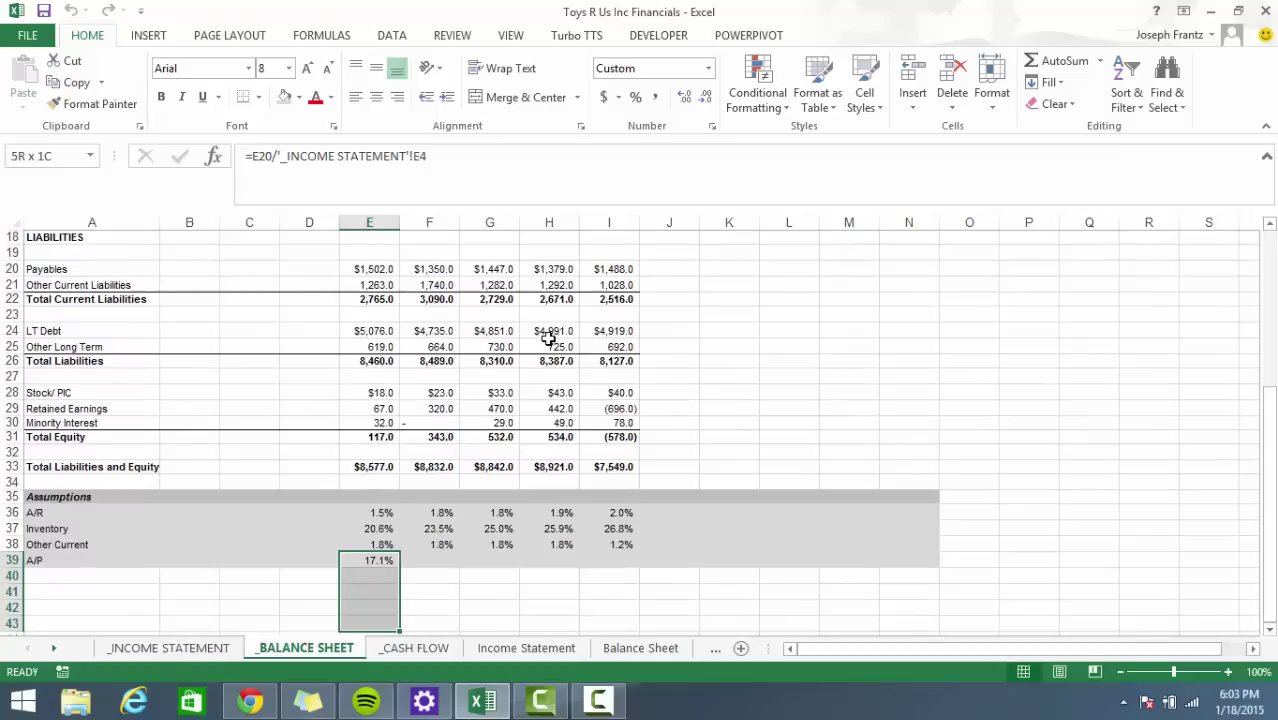
Fill the A/P percentage formula from E39 across to I39 for the remaining historical years.
key(shift+Up)
key(shift+Up)
key(shift+Up)
key(shift+Up)
key(shift+Up)
key(Down)
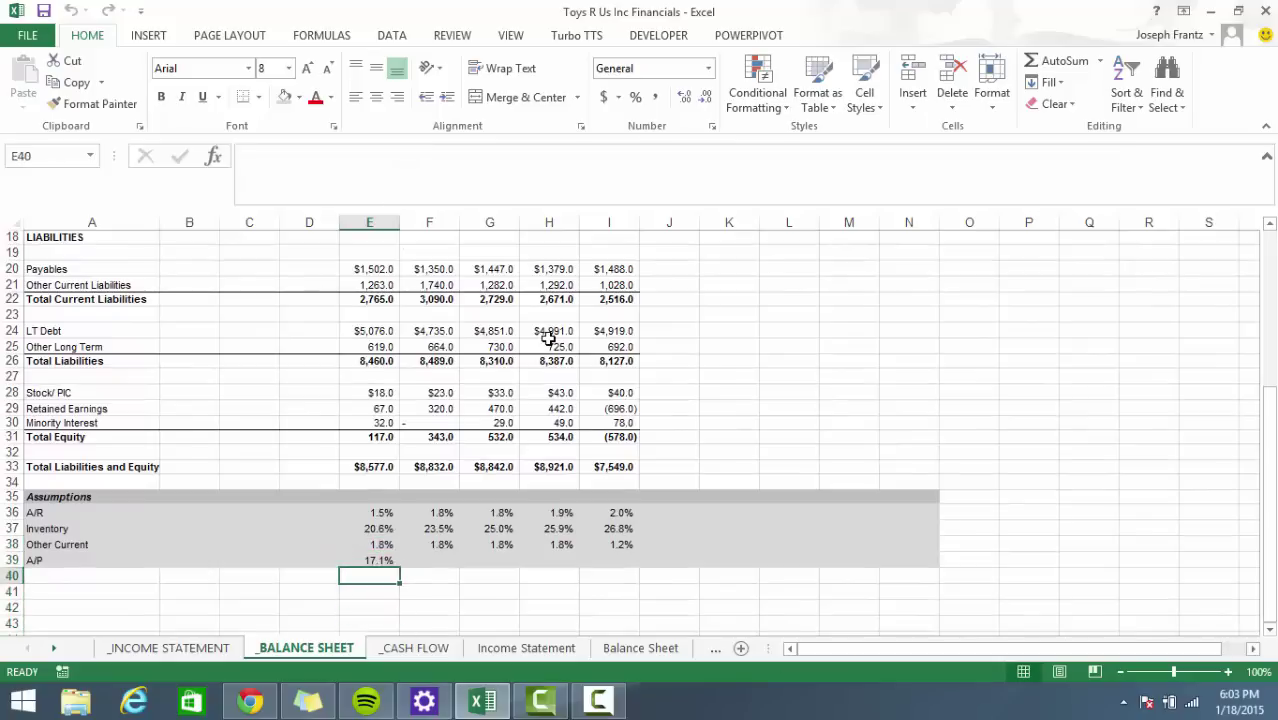
key(Up)
key(shift+Right)
key(shift+Right)
key(shift+Right)
key(shift+Right)
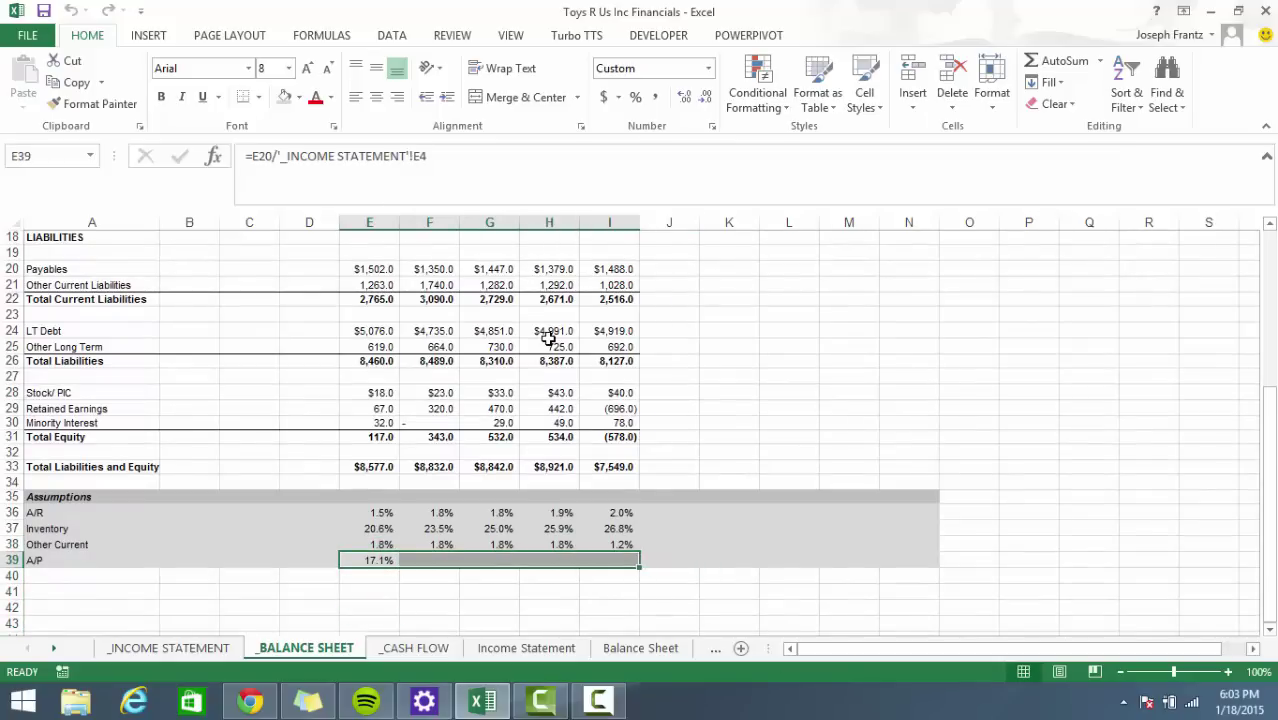
key(ctrl+r)
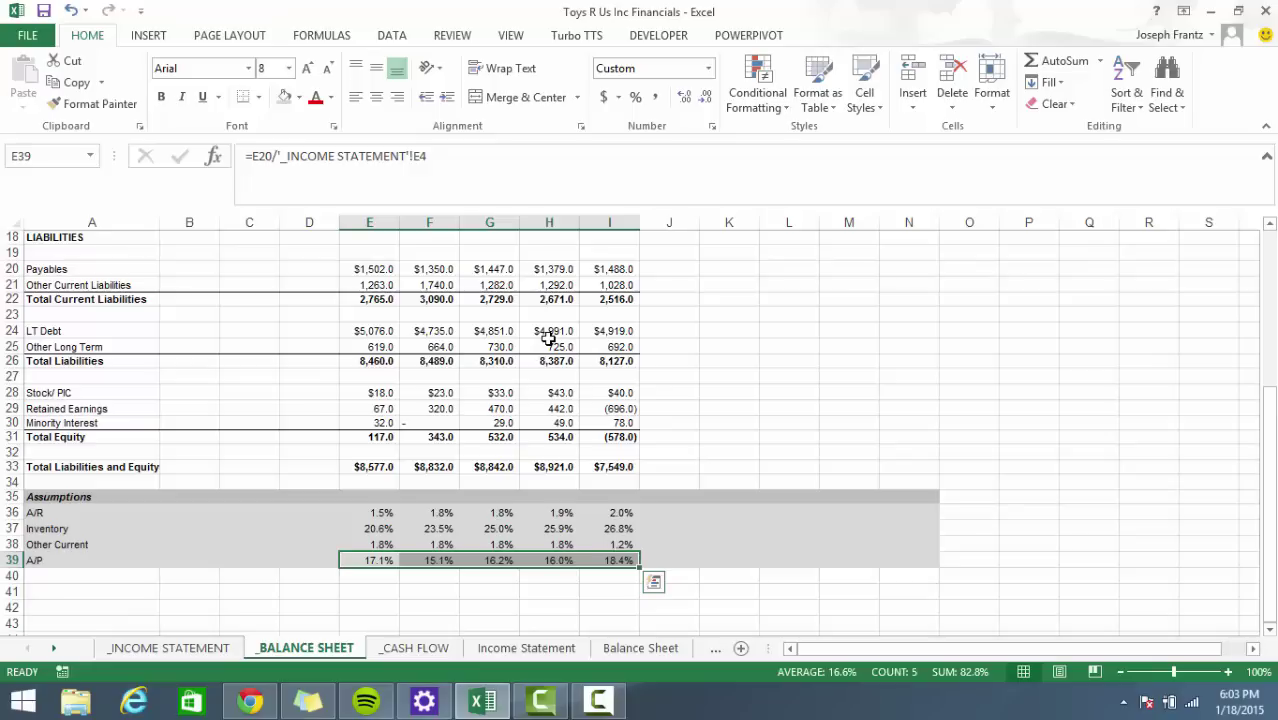
Relabel the first two assumption rows in A36 and A37 as "A/R % Revenue" and "Inventory % COGS".
click(50, 511)
click(338, 155)
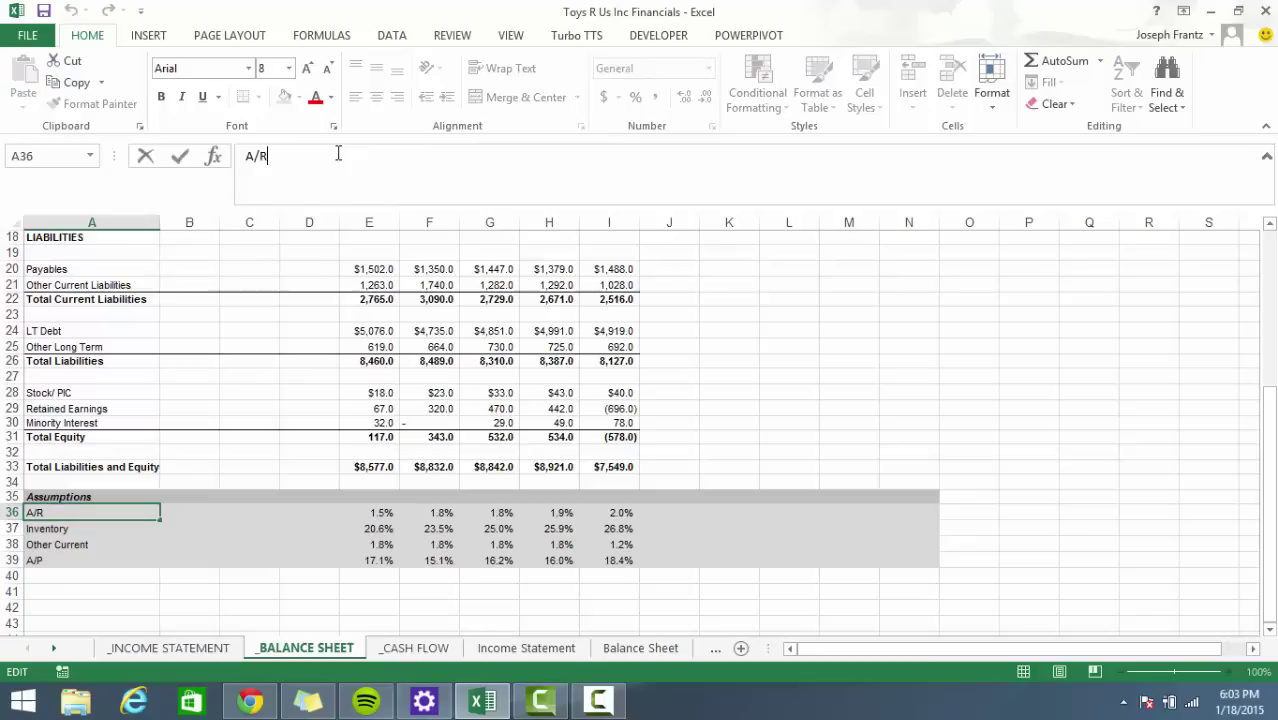
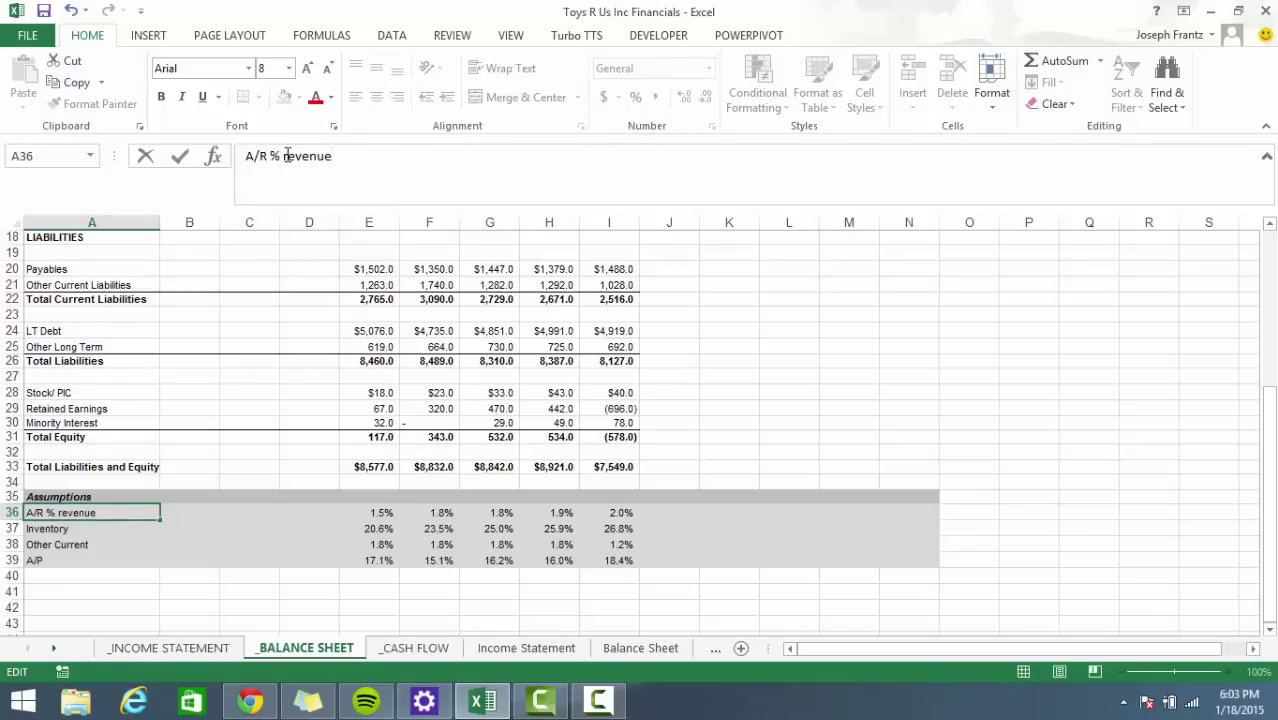
key(Delete)
text(R)
click(294, 434)
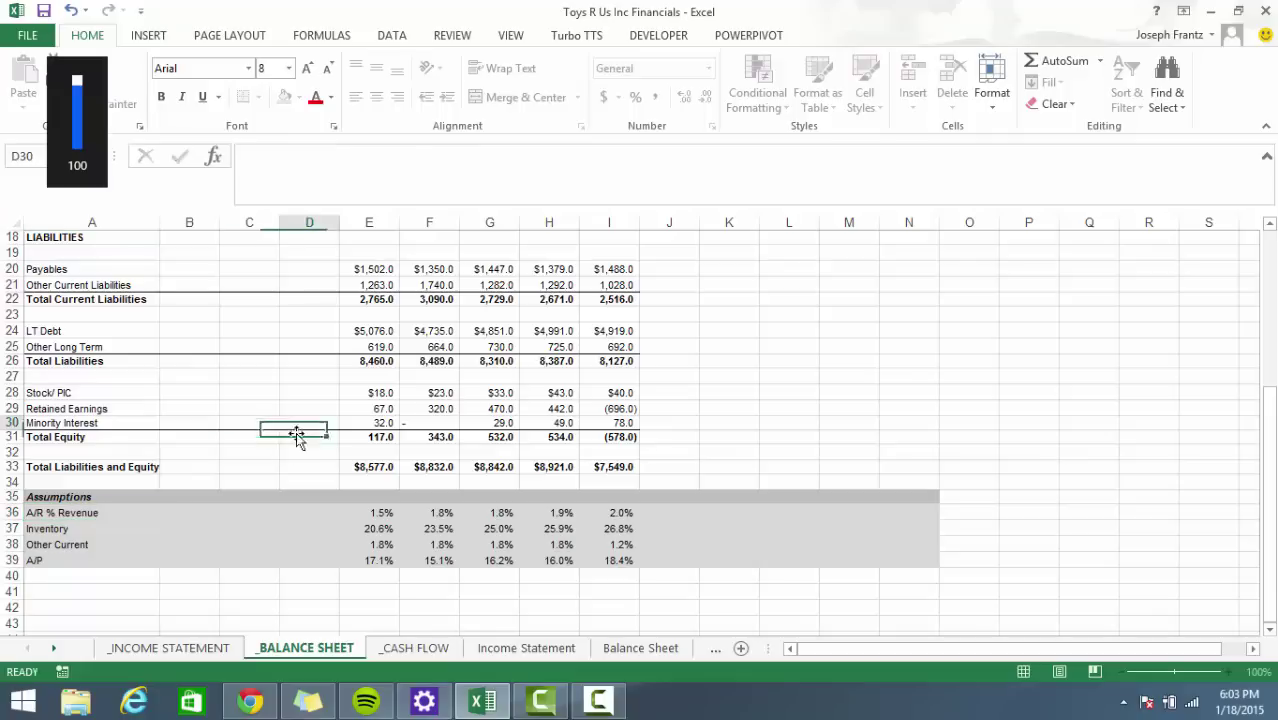
click(83, 528)
click(383, 170)
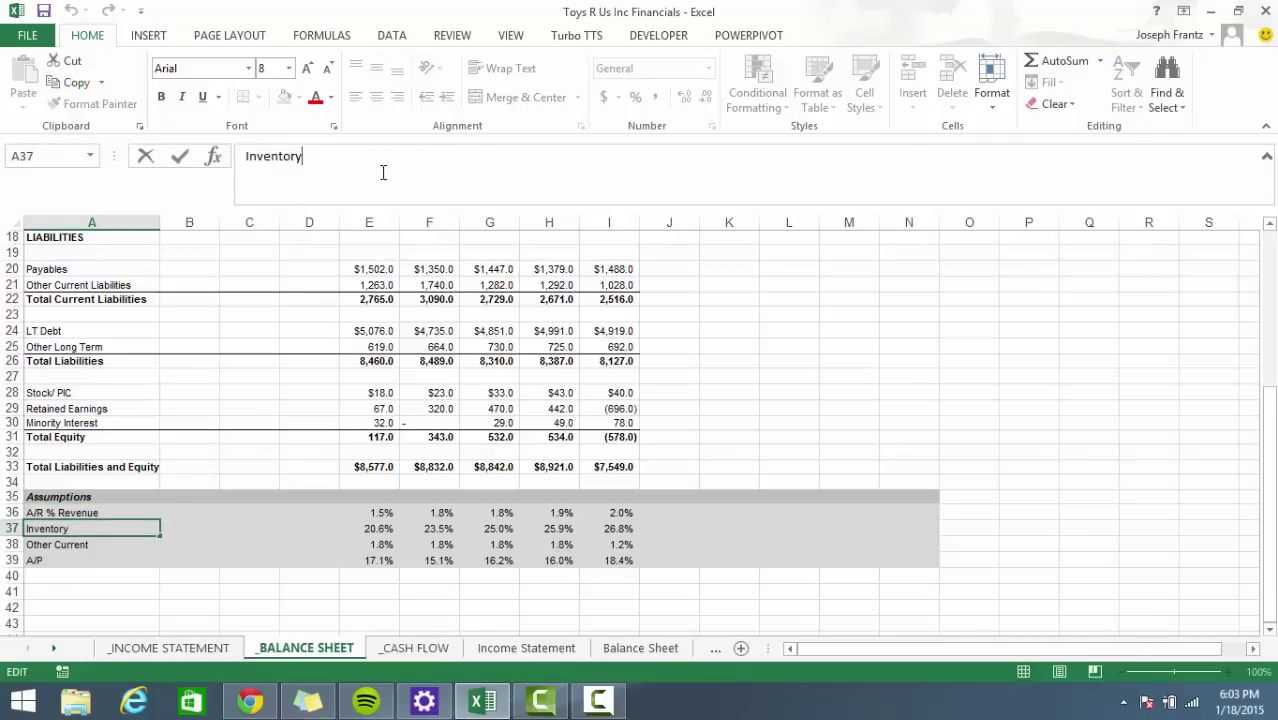
text(% COG)
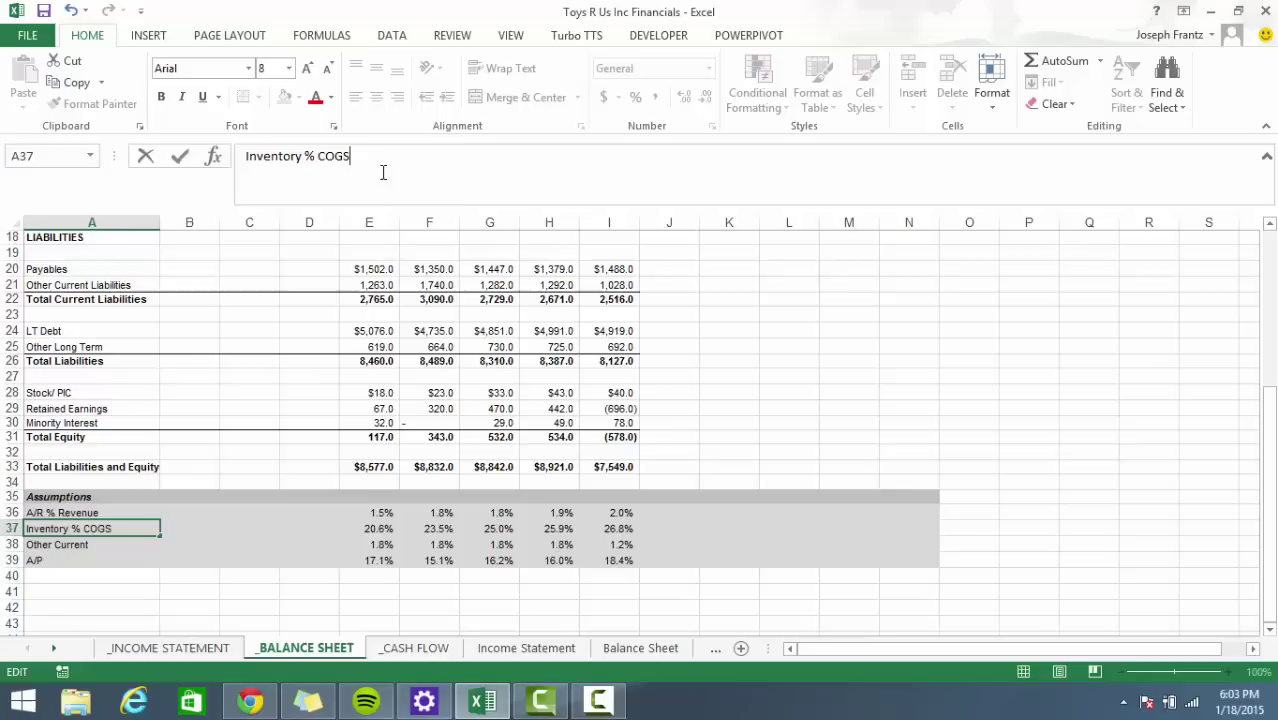
text(S)
Relabel the assumption rows in A38 and A39 as "Other Current % Revenue" and "A/P % COGS".
click(106, 543)
click(395, 164)
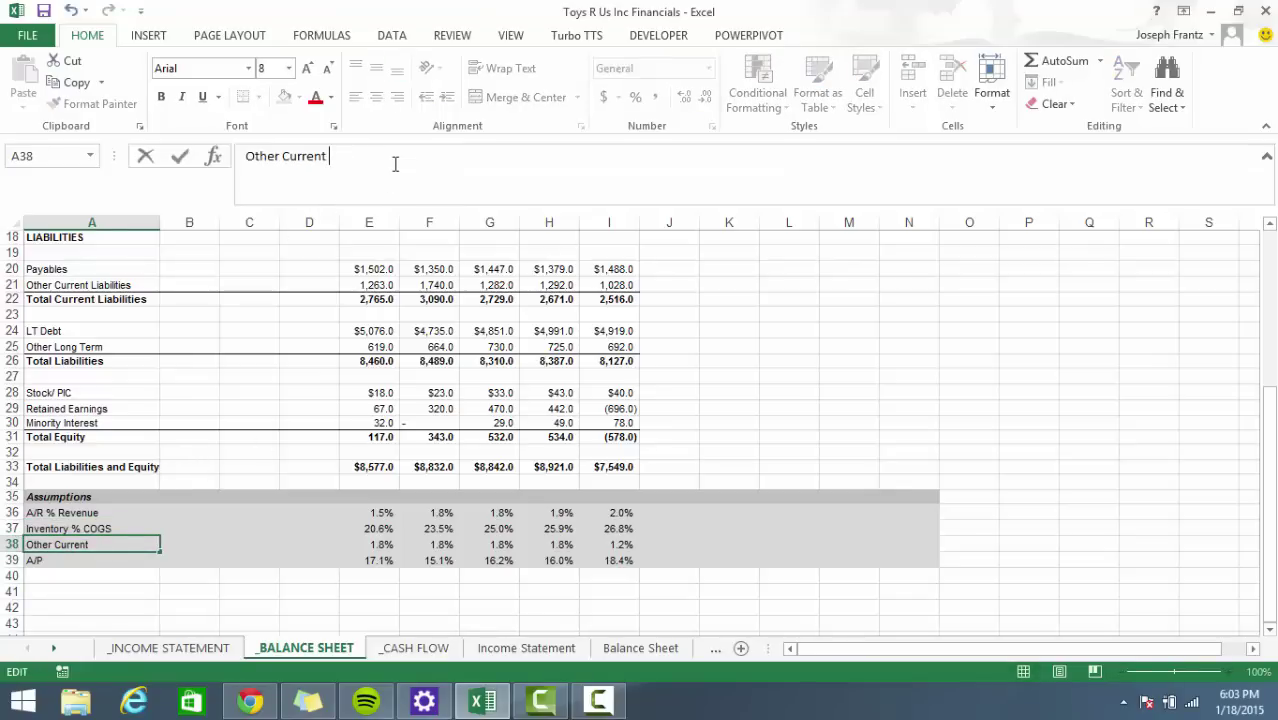
text(% Revenue)
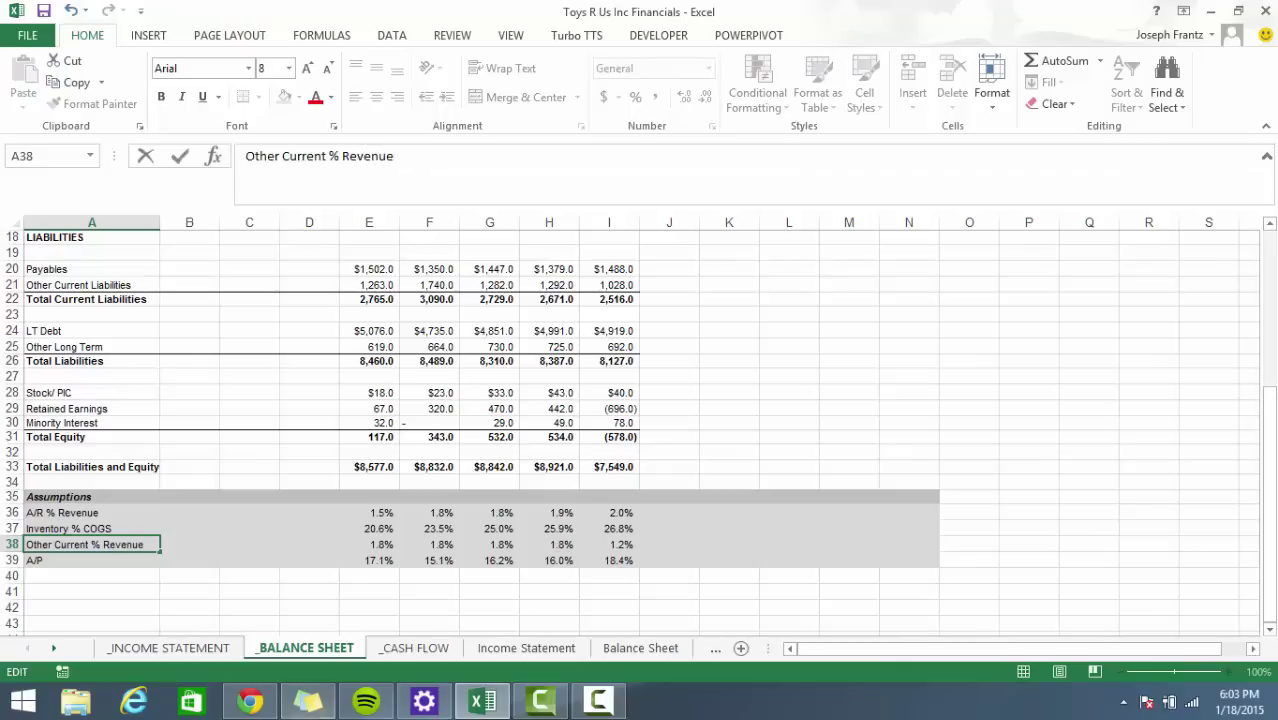
click(60, 556)
click(310, 155)
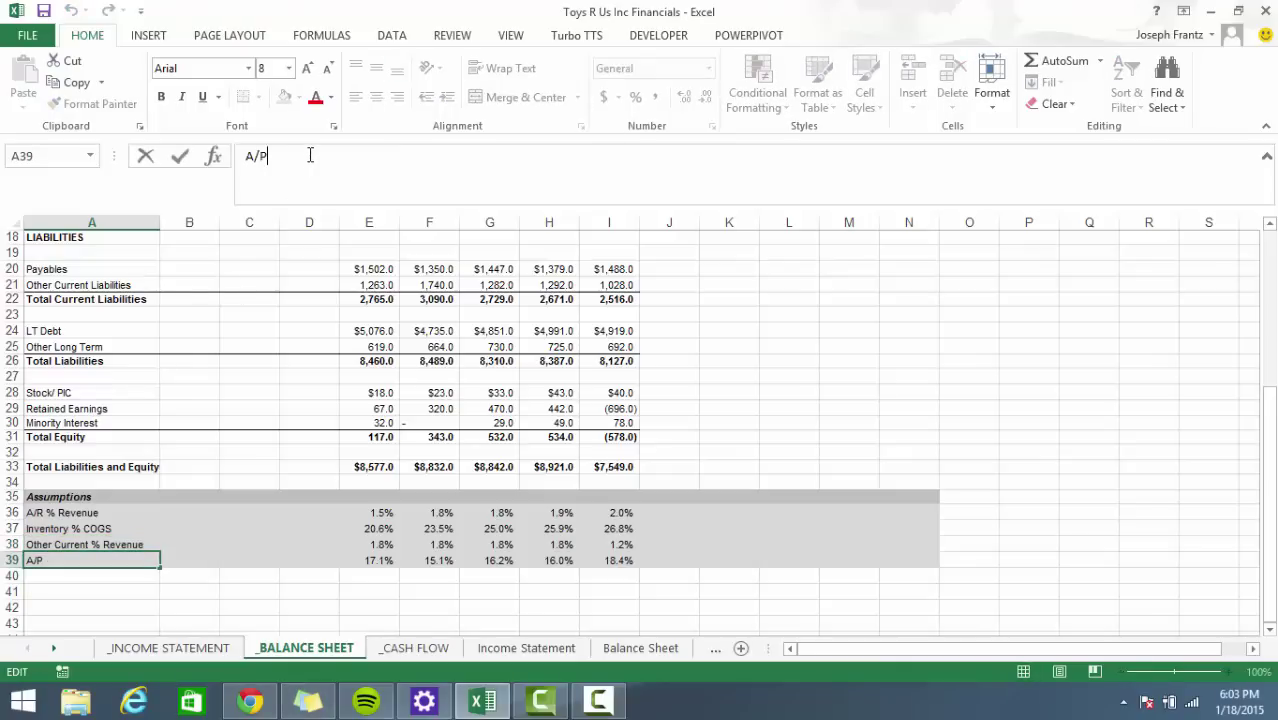
text(% COGS)
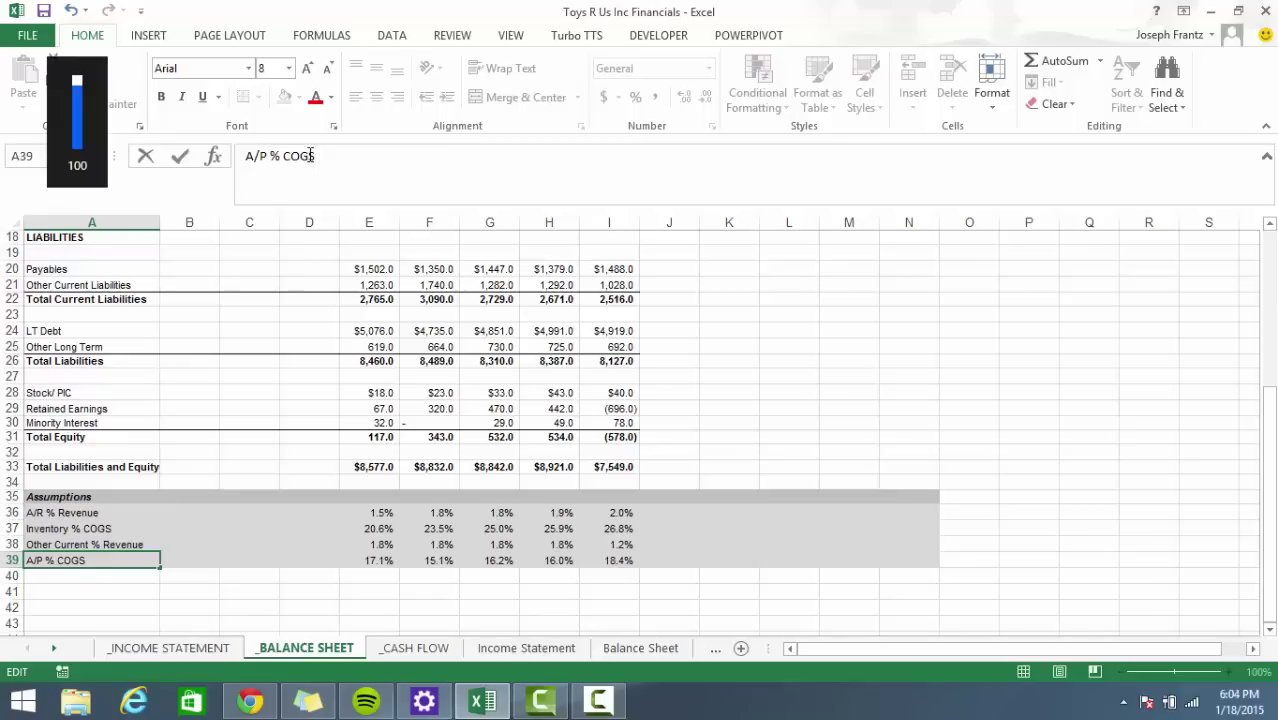
click(180, 156)
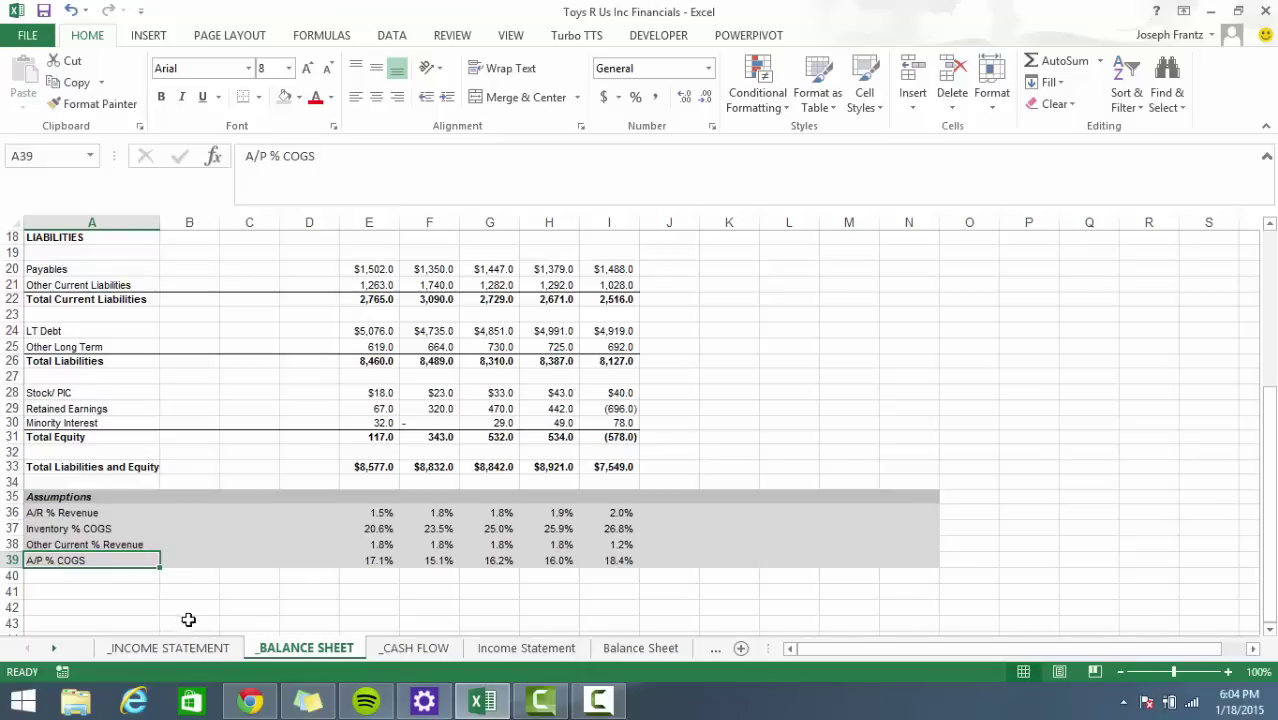
scroll(722, 566, up, 1)
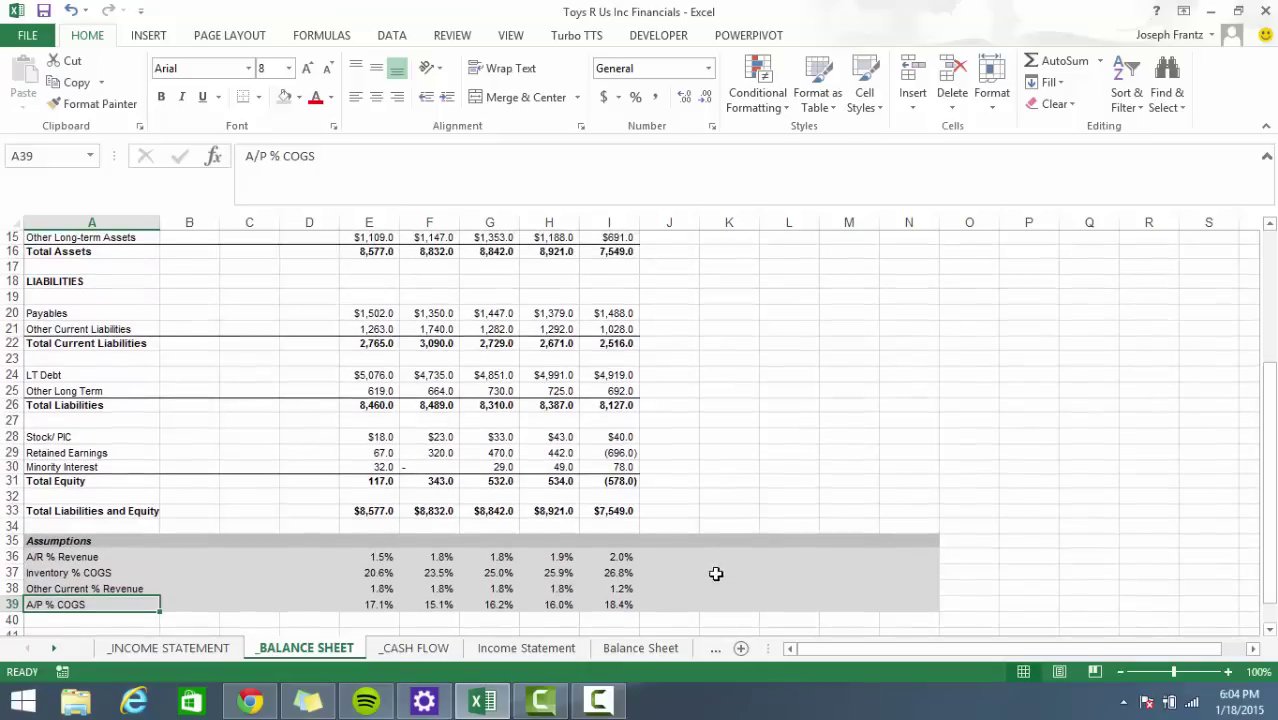
click(117, 572)
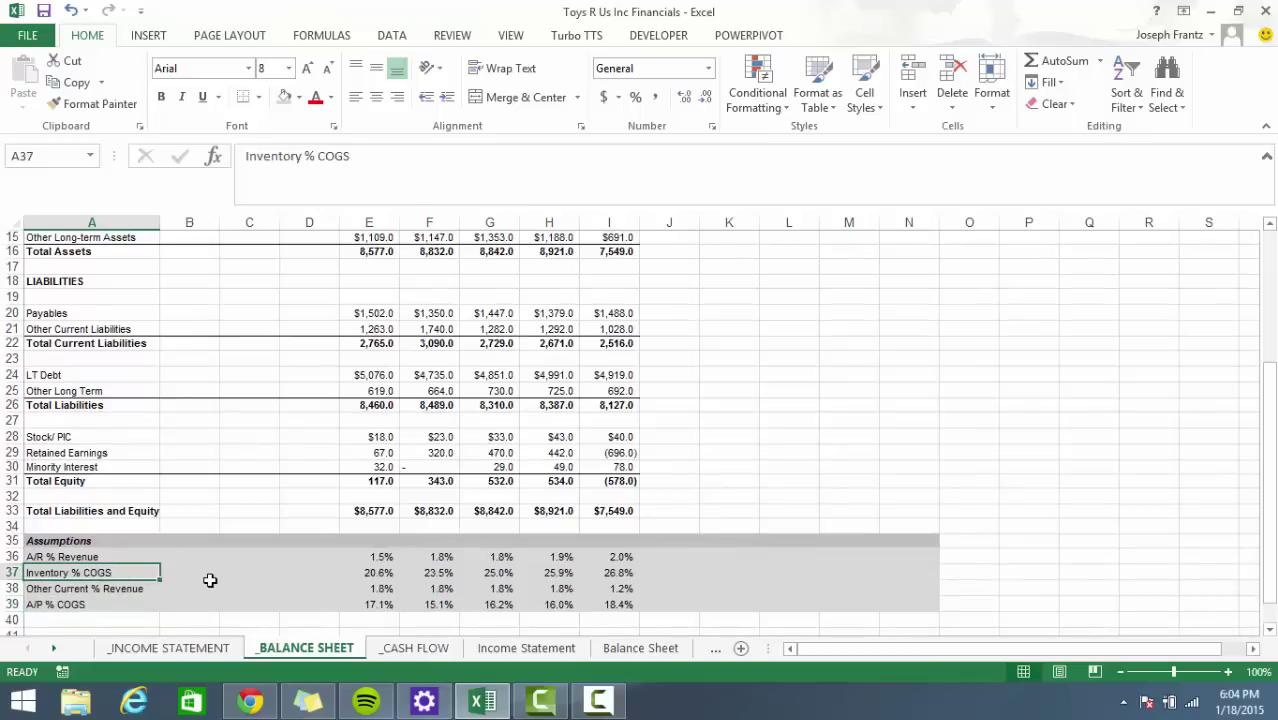
scroll(776, 608, up, 2)
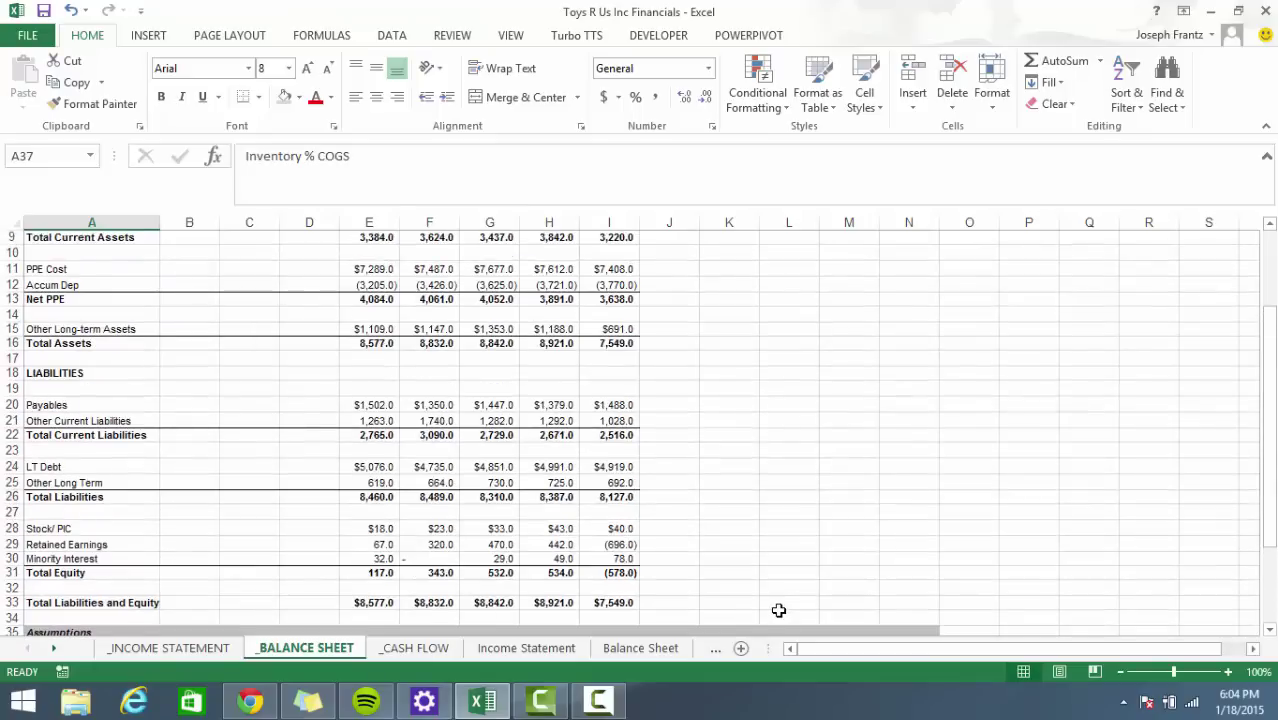
scroll(770, 600, up, 3)
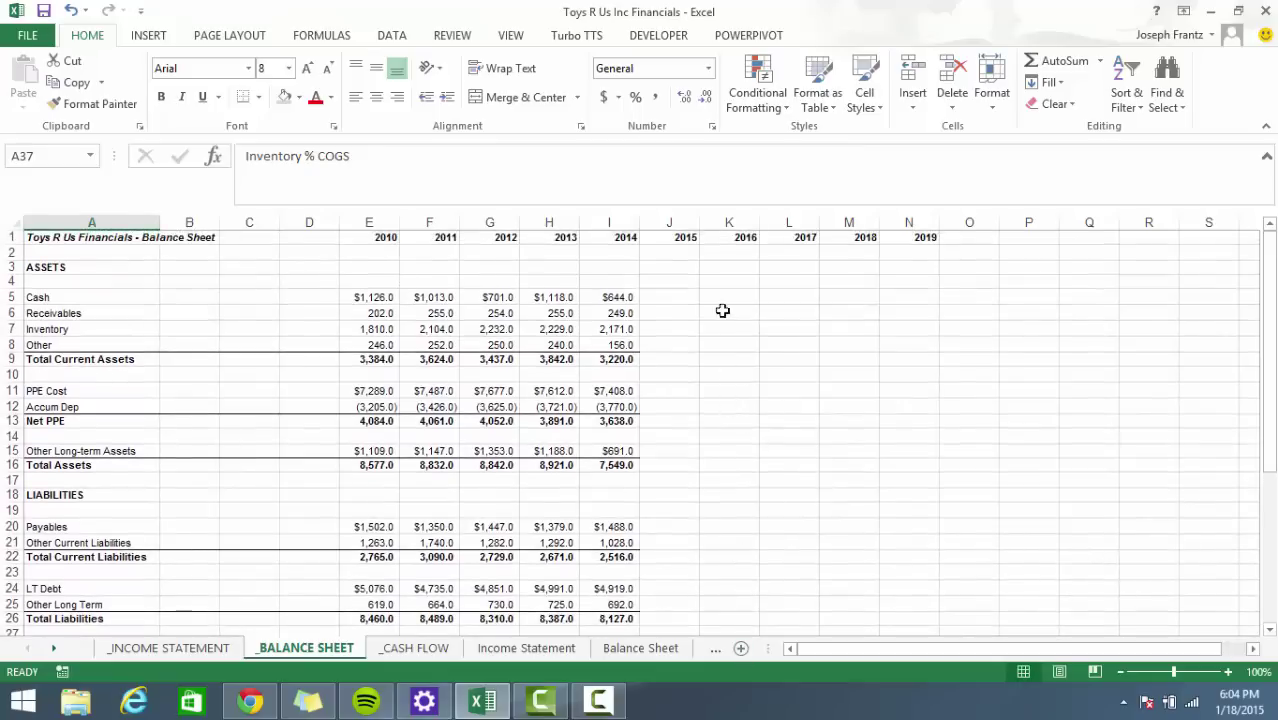
scroll(713, 296, down, 1)
scroll(700, 285, up, 1)
Enter =AVERAGE(E36:I36) in J36 to project the 2015 A/R percentage of revenue from the historical years.
scroll(600, 505, down, 6)
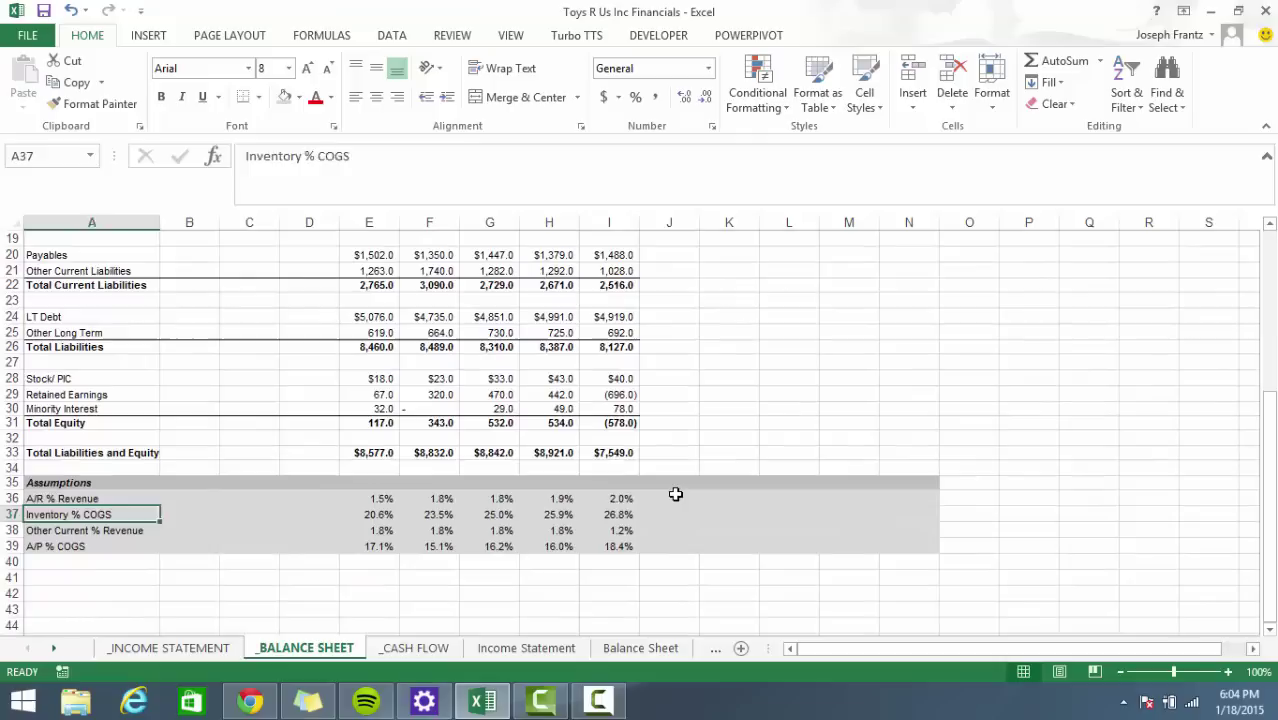
click(676, 498)
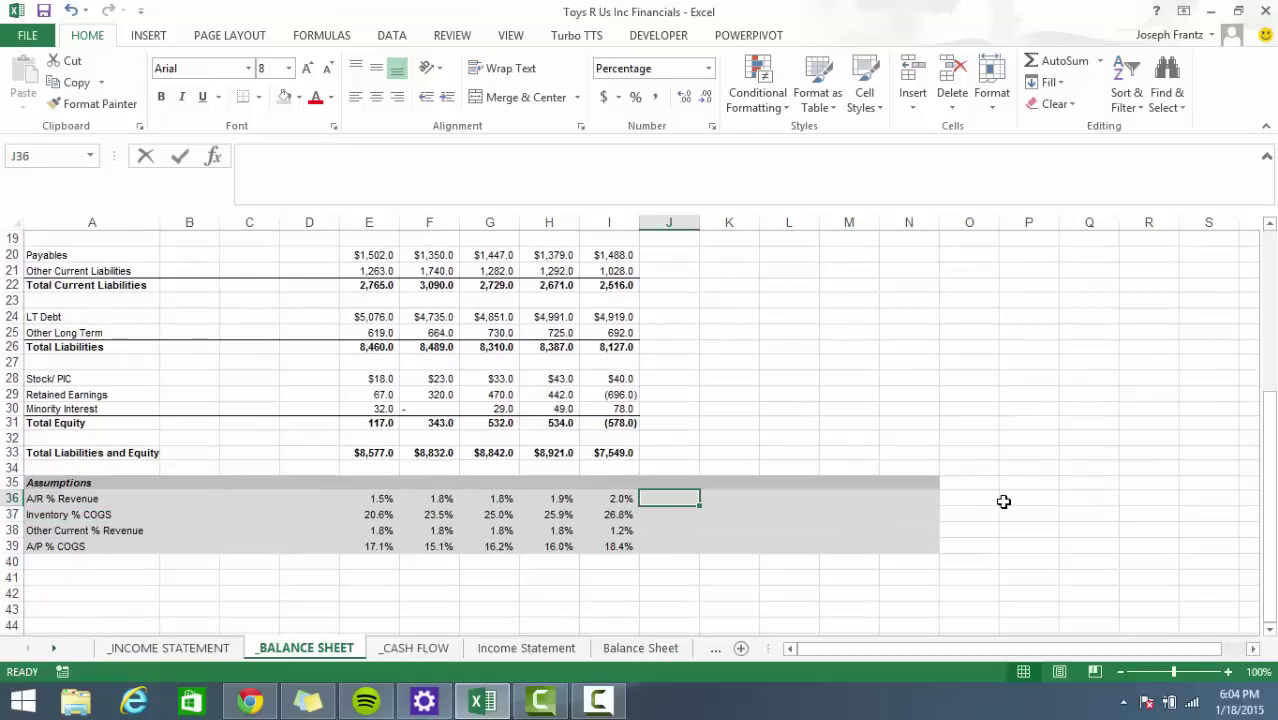
text(=average)
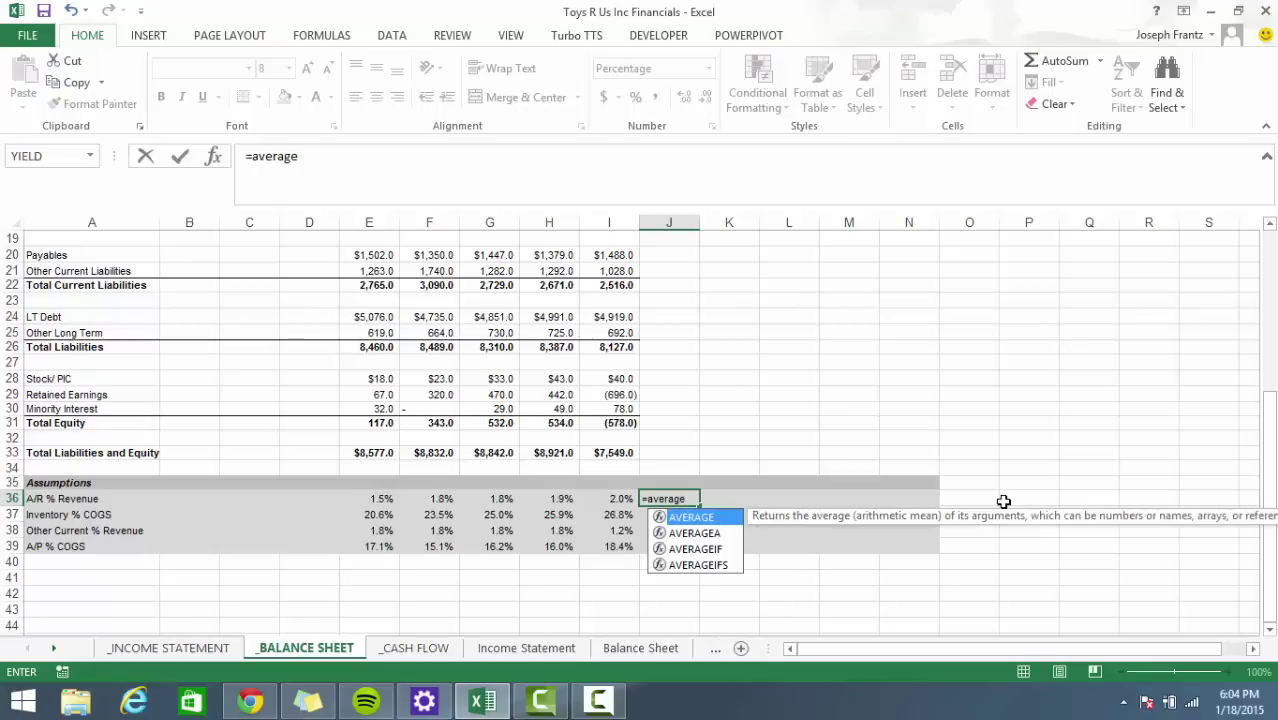
key(Tab)
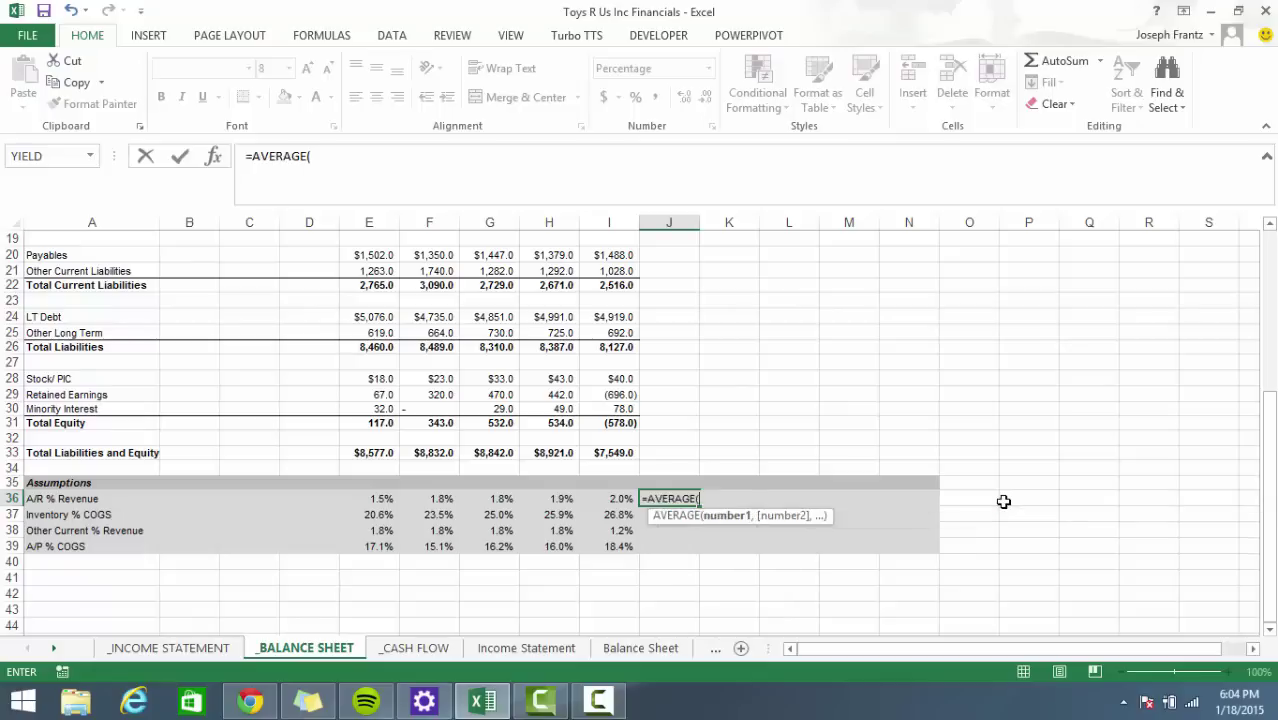
key(Left)
key(Left)
key(Left)
key(Left)
key(Left)
key(Left)
key(Right)
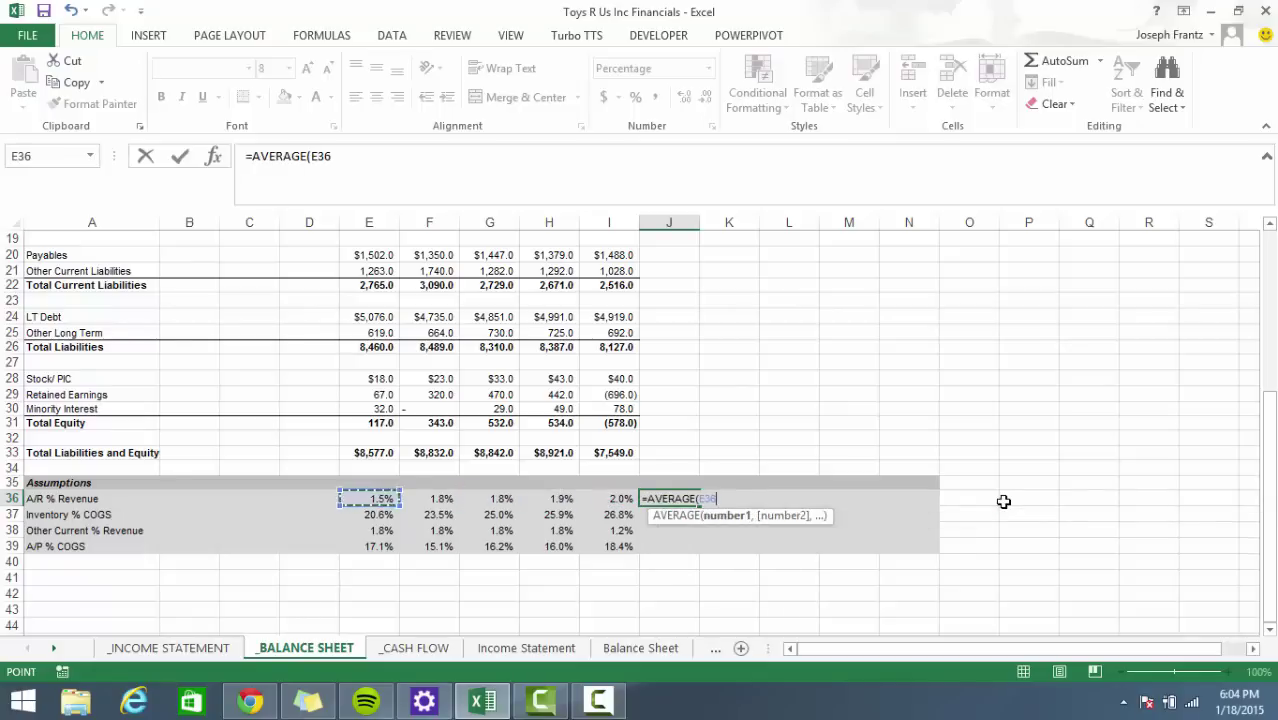
key(Right)
key(Right)
key(Right)
key(Right)
key(Left)
key(Left)
key(Left)
key(Left)
key(Left)
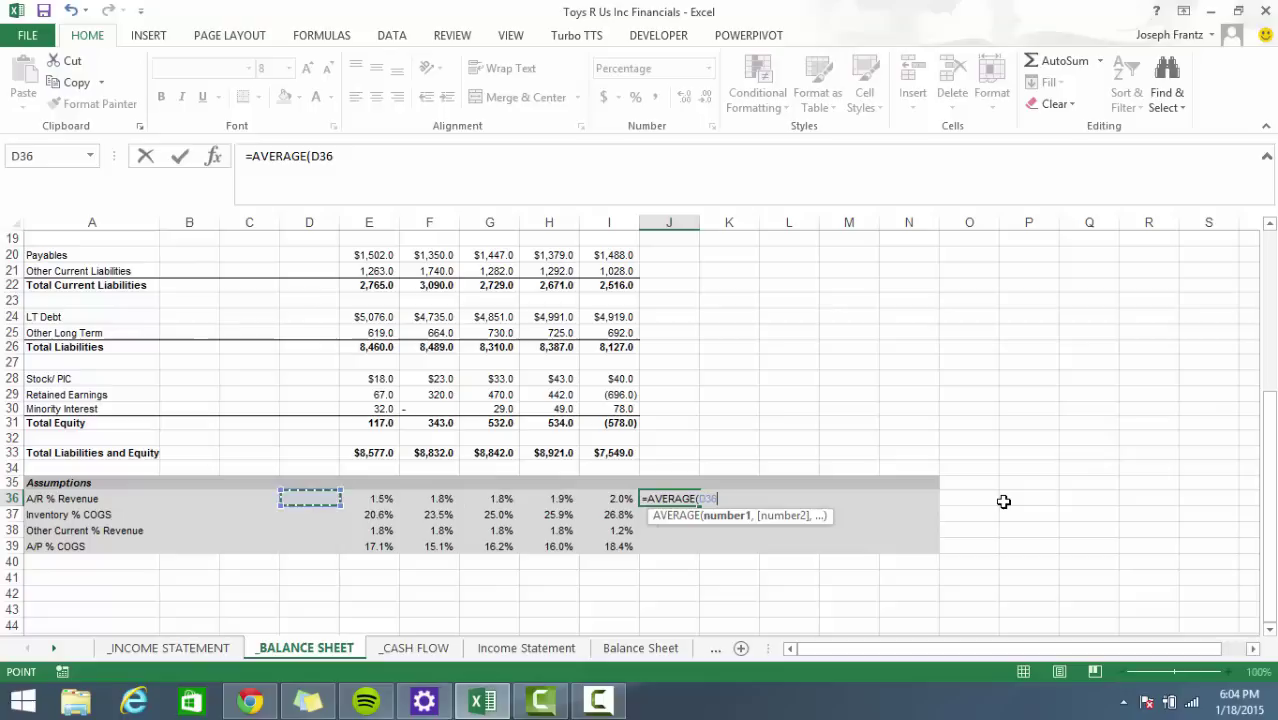
key(Right)
key(shift+Right)
key(shift+Right)
key(shift+Right)
key(shift+Right)
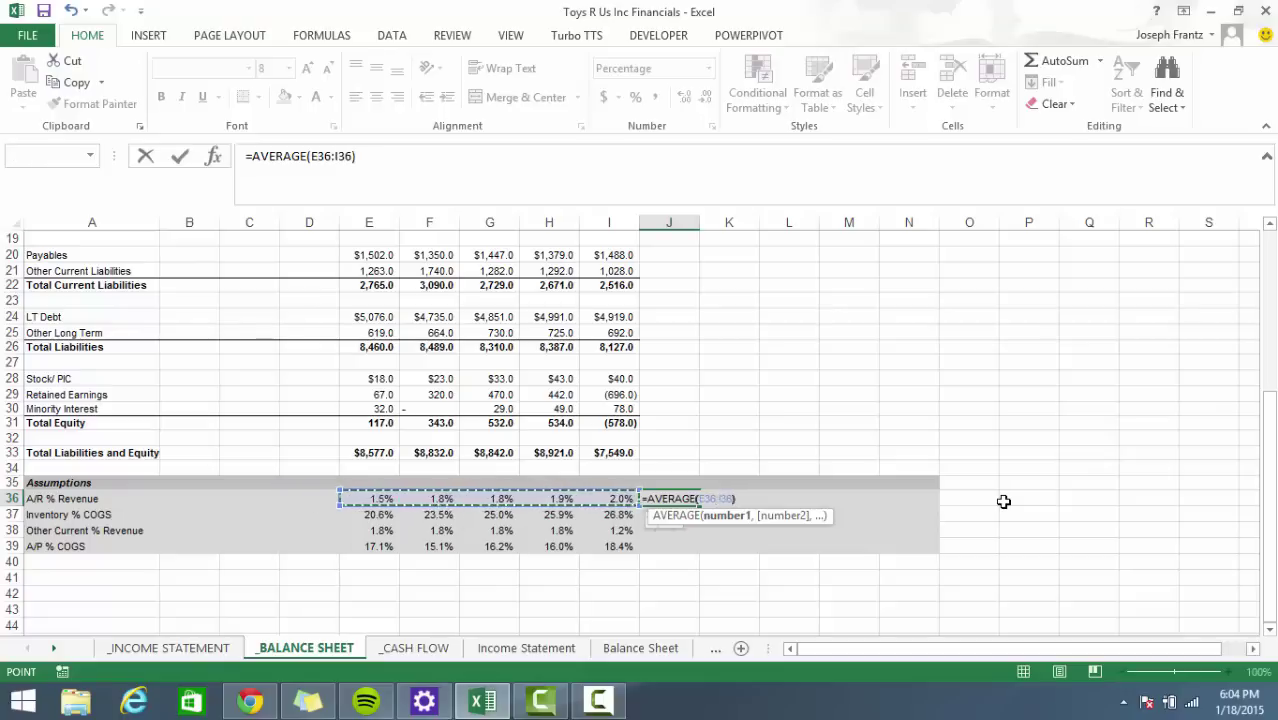
key(ctrl+Return)
Fill the averaging formula from J36 down to J39 for the remaining 2015 assumptions.
key(shift+Down)
key(shift+Down)
key(shift+Down)
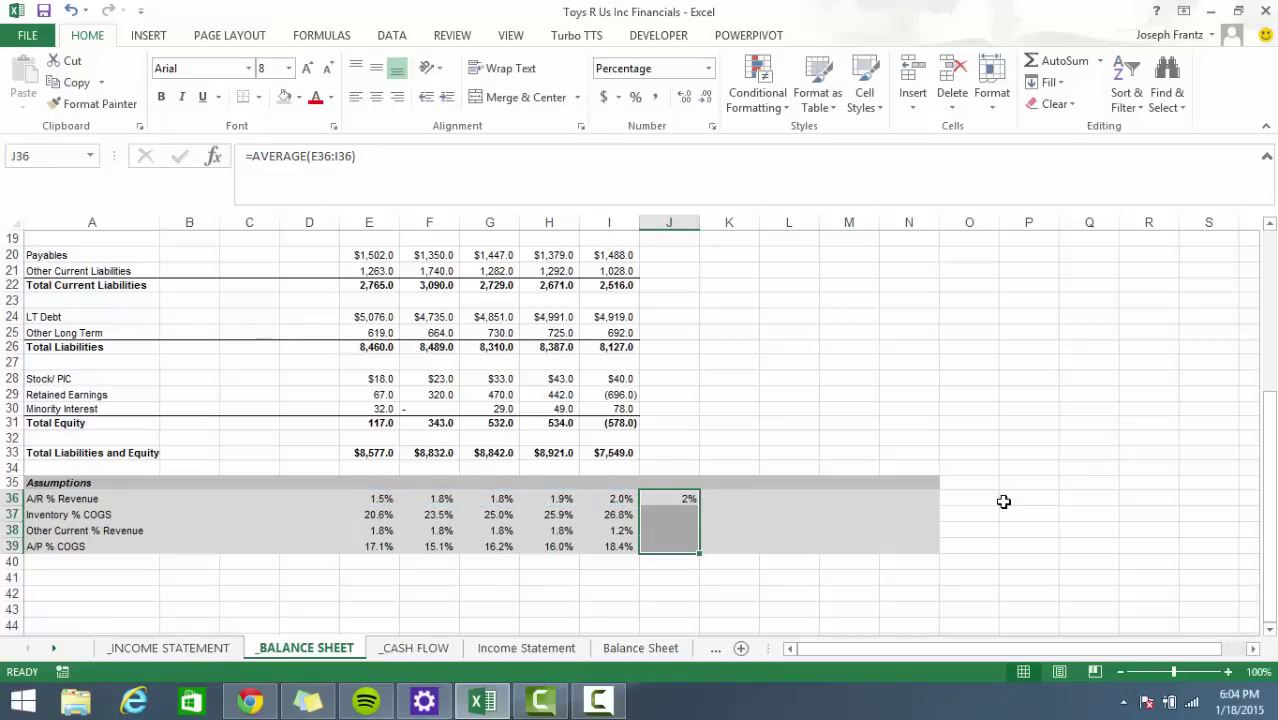
key(ctrl+d)
Set K36 equal to the prior year's assumption with =J36 and fill the formula down to K39.
key(Right)
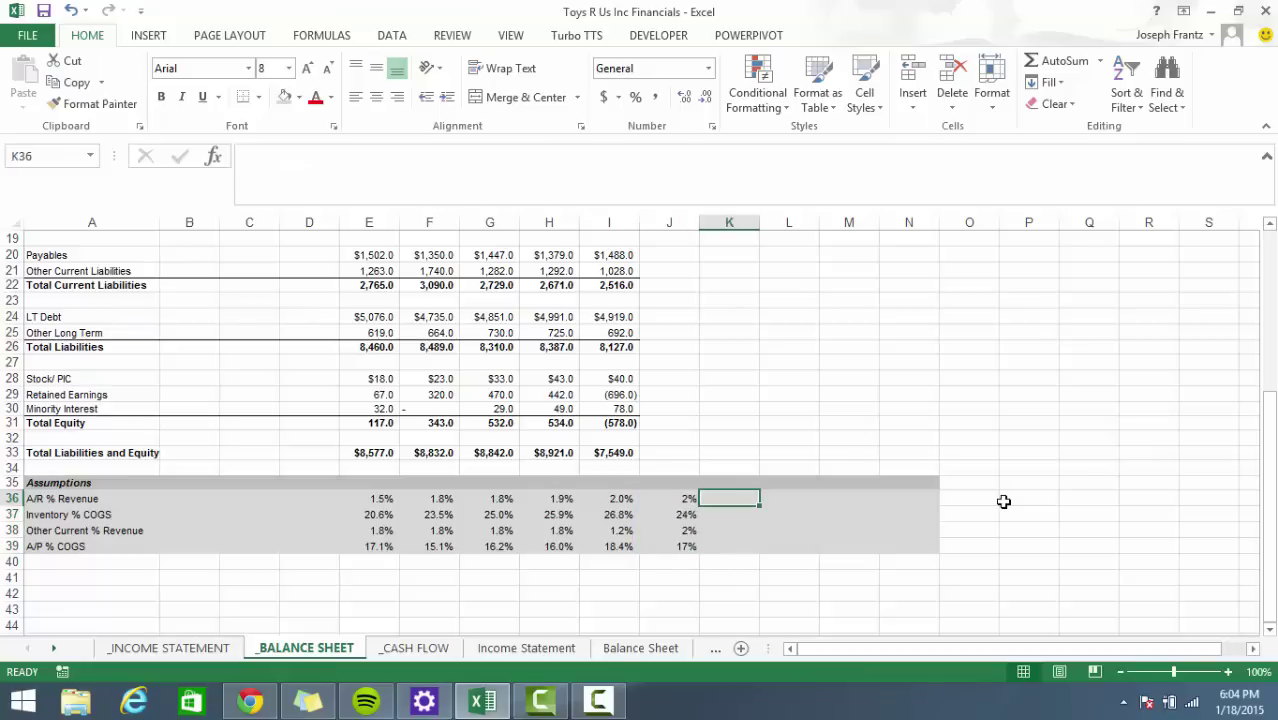
text(=)
key(Left)
key(ctrl+Return)
key(shift+Down)
key(shift+Down)
key(shift+Down)
key(ctrl+d)
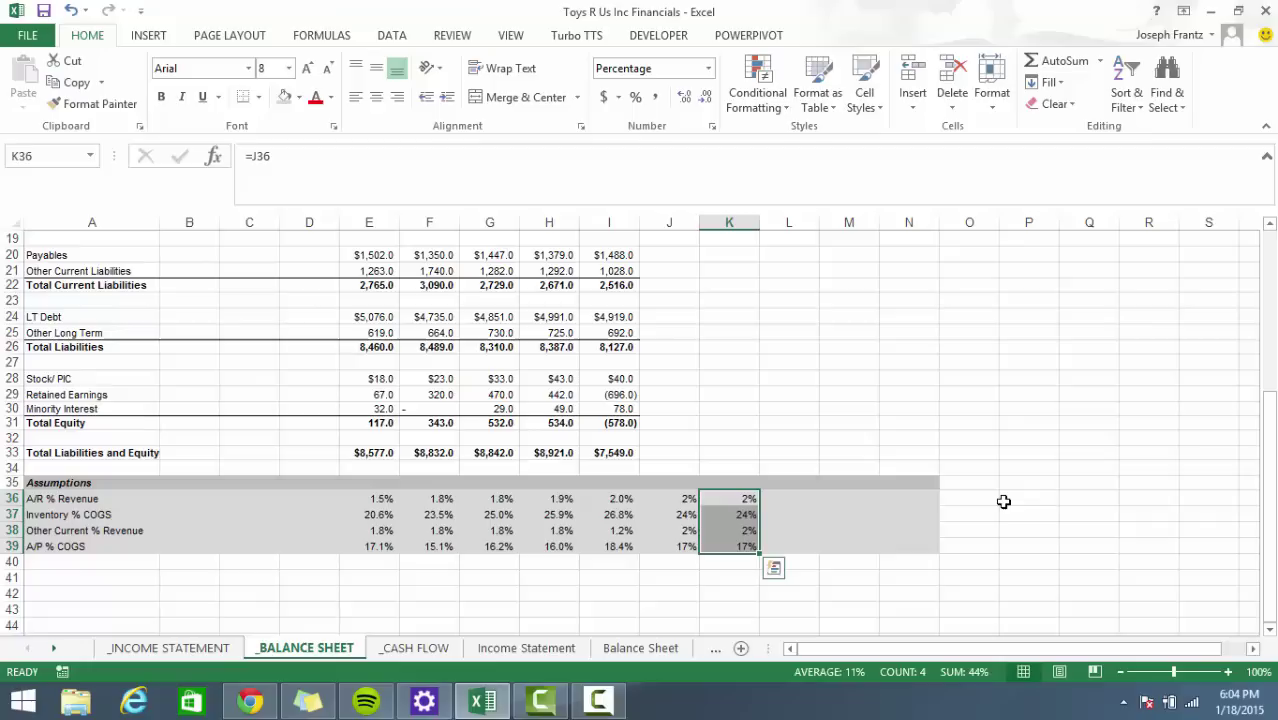
Fill the 2016 assumption formulas in K36:K39 across through column N for 2017 to 2019.
key(shift+Right)
key(shift+Right)
key(shift+Right)
key(ctrl+r)
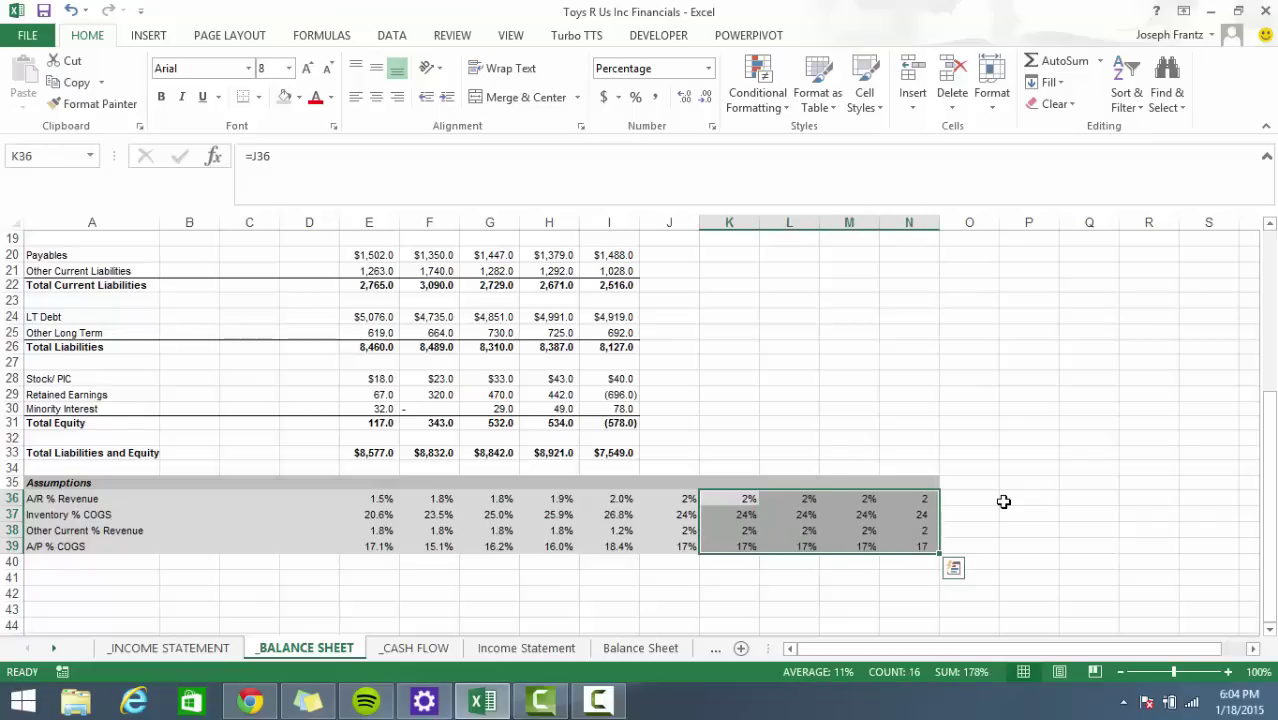
click(834, 548)
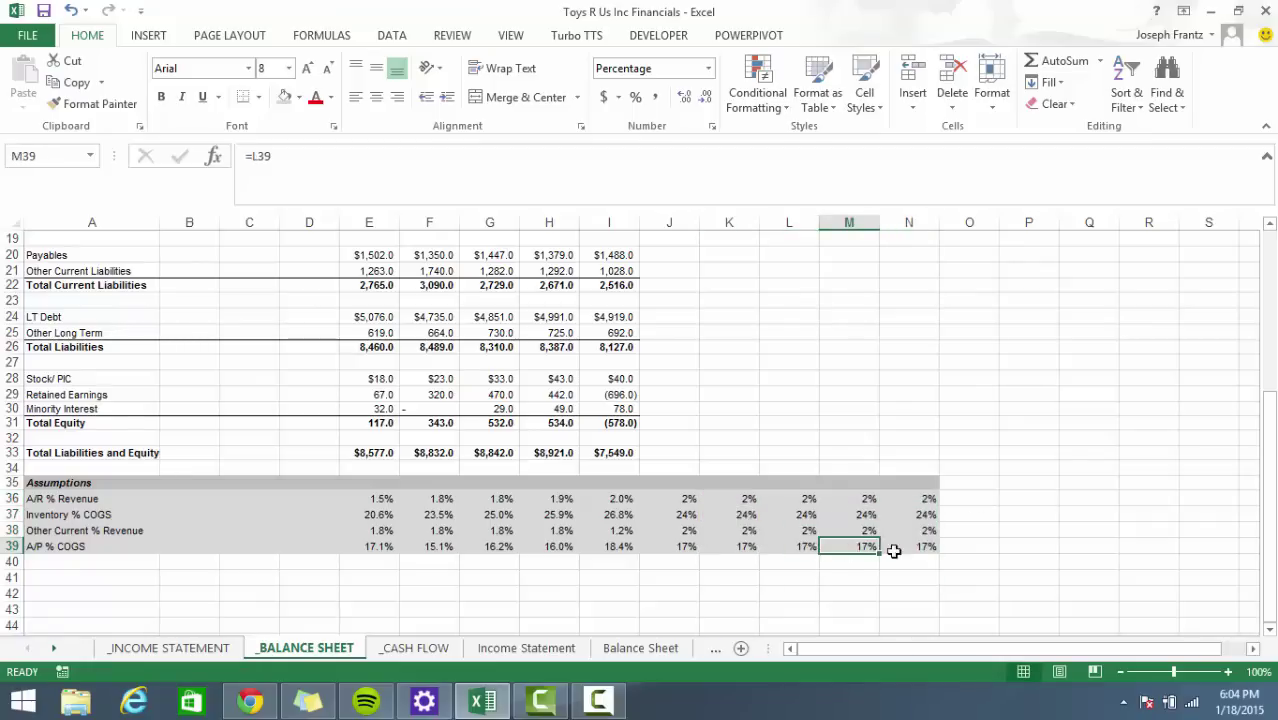
Project 2015 Receivables in J6 by multiplying the A/R percentage by 2015 revenue: =J36*'_INCOME STATEMENT'!J3.
scroll(617, 545, up, 6)
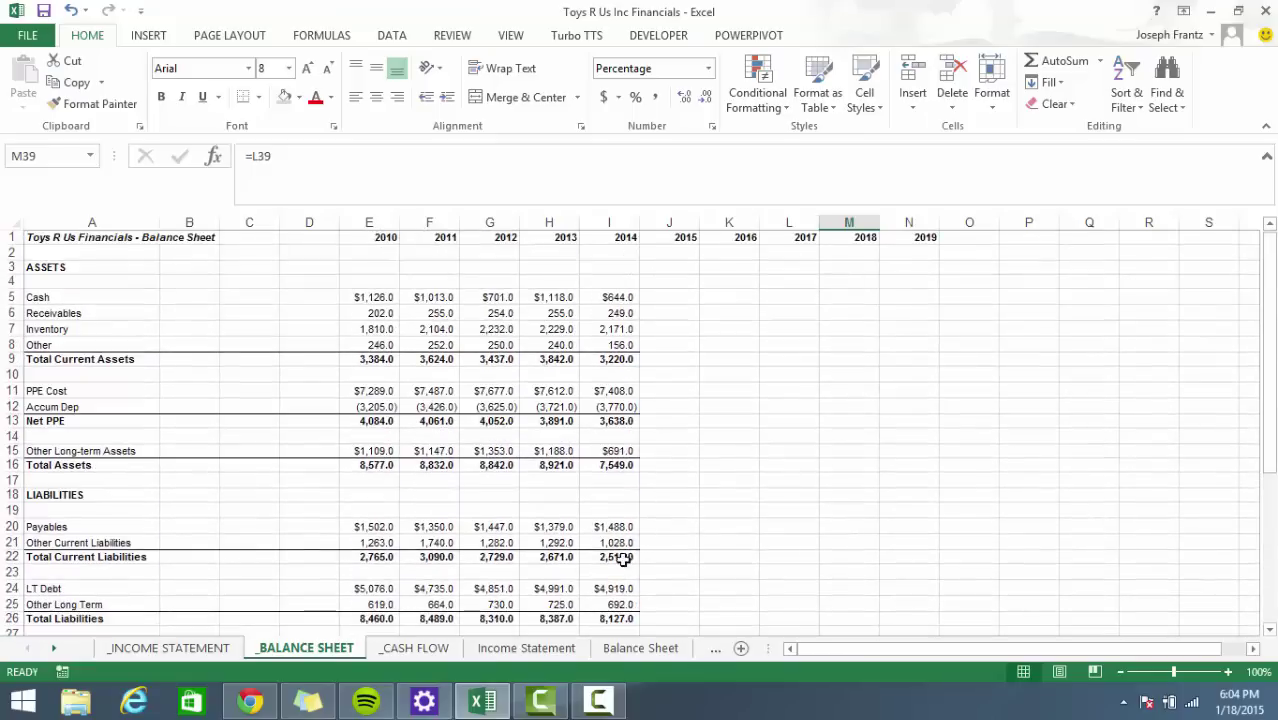
click(669, 315)
text(=)
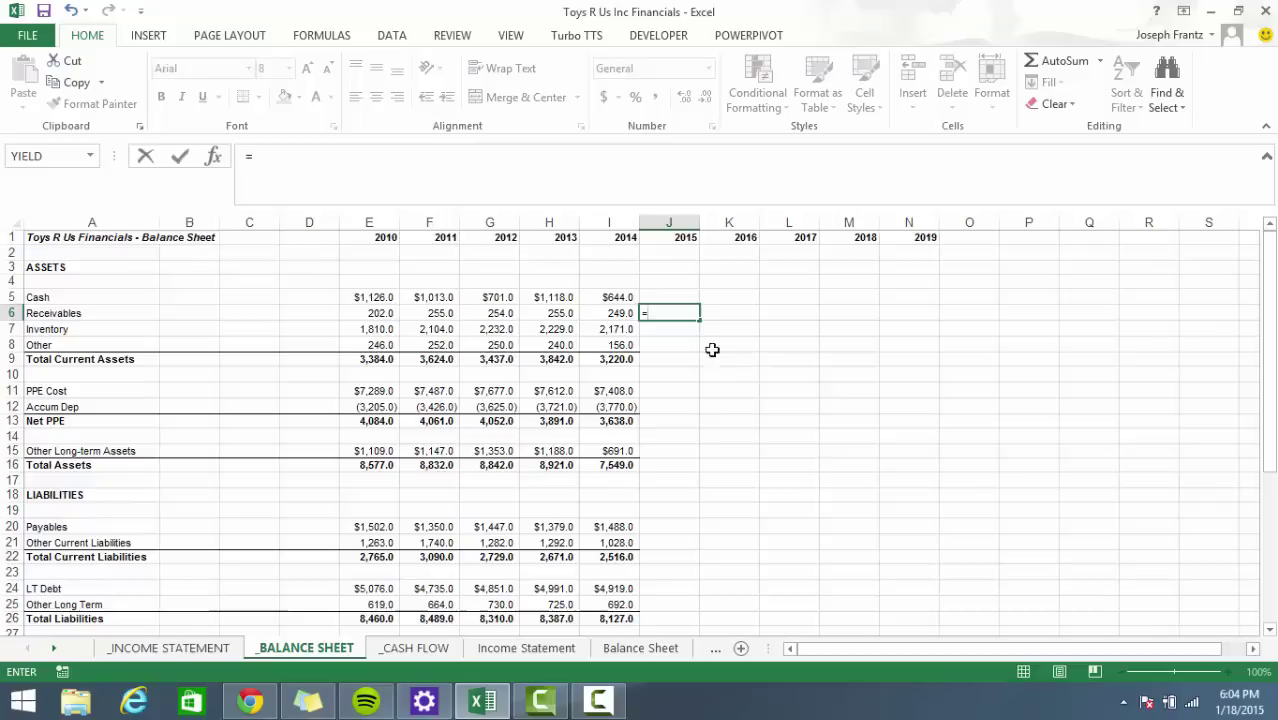
scroll(645, 508, down, 5)
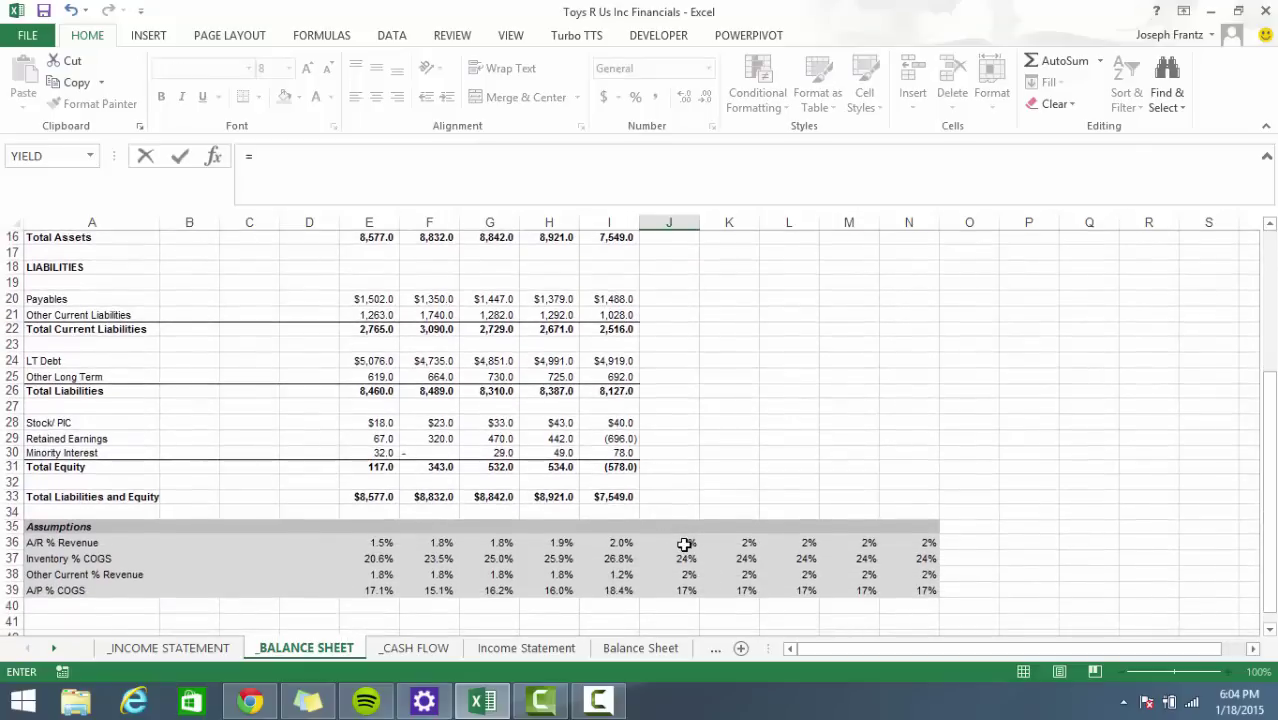
click(686, 542)
text(*)
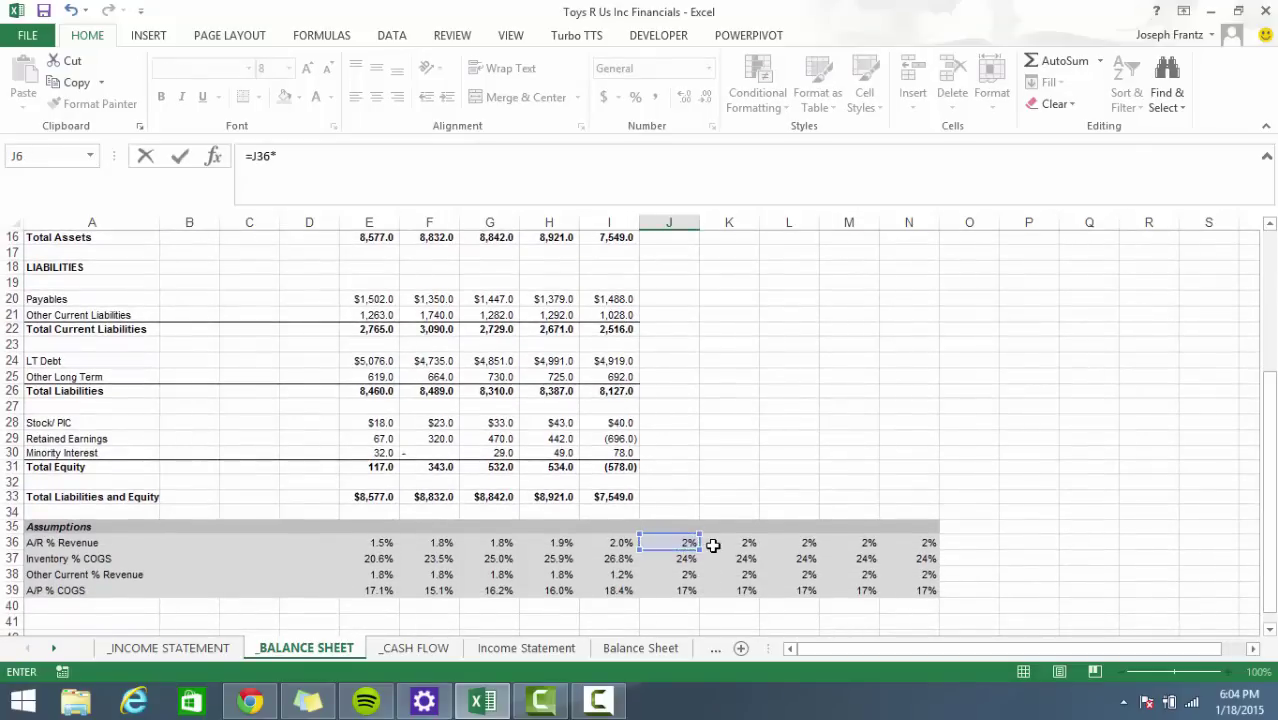
click(170, 648)
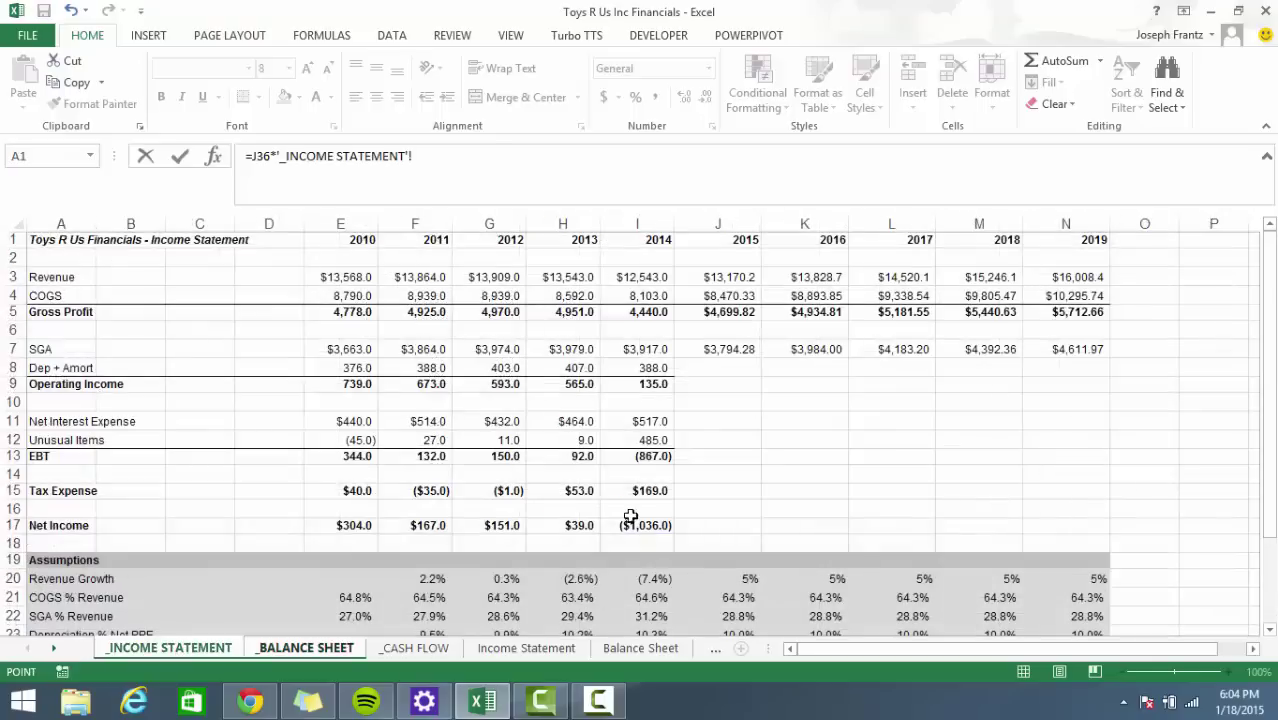
click(720, 275)
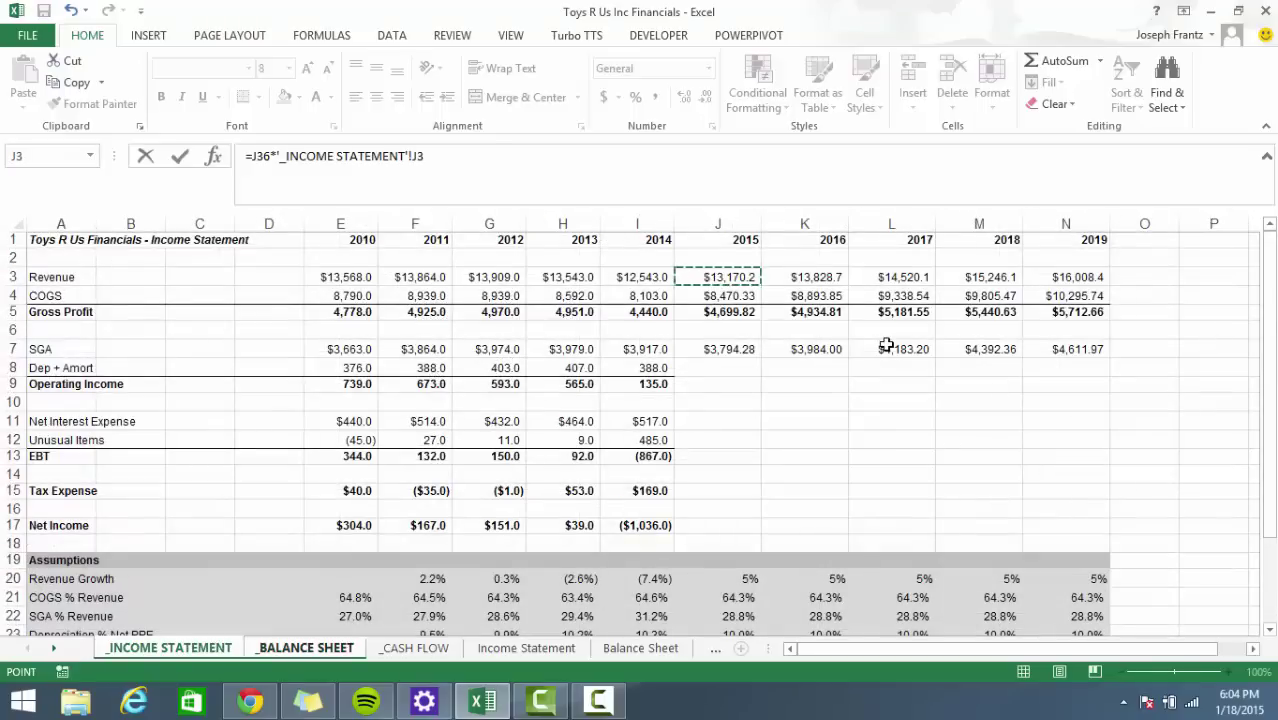
key(Return)
Project 2015 Inventory in J7 by multiplying the inventory percentage by 2015 COGS: =J37*'_INCOME STATEMENT'!J4.
scroll(755, 288, up, 1)
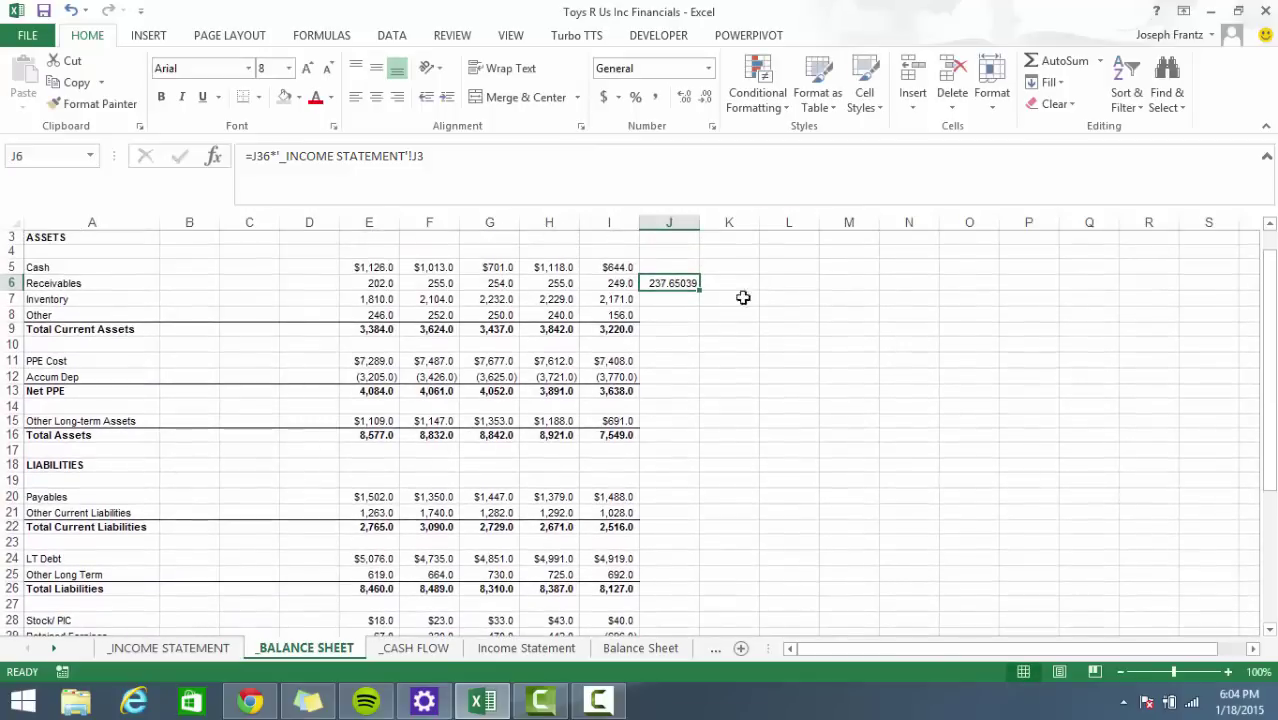
click(674, 298)
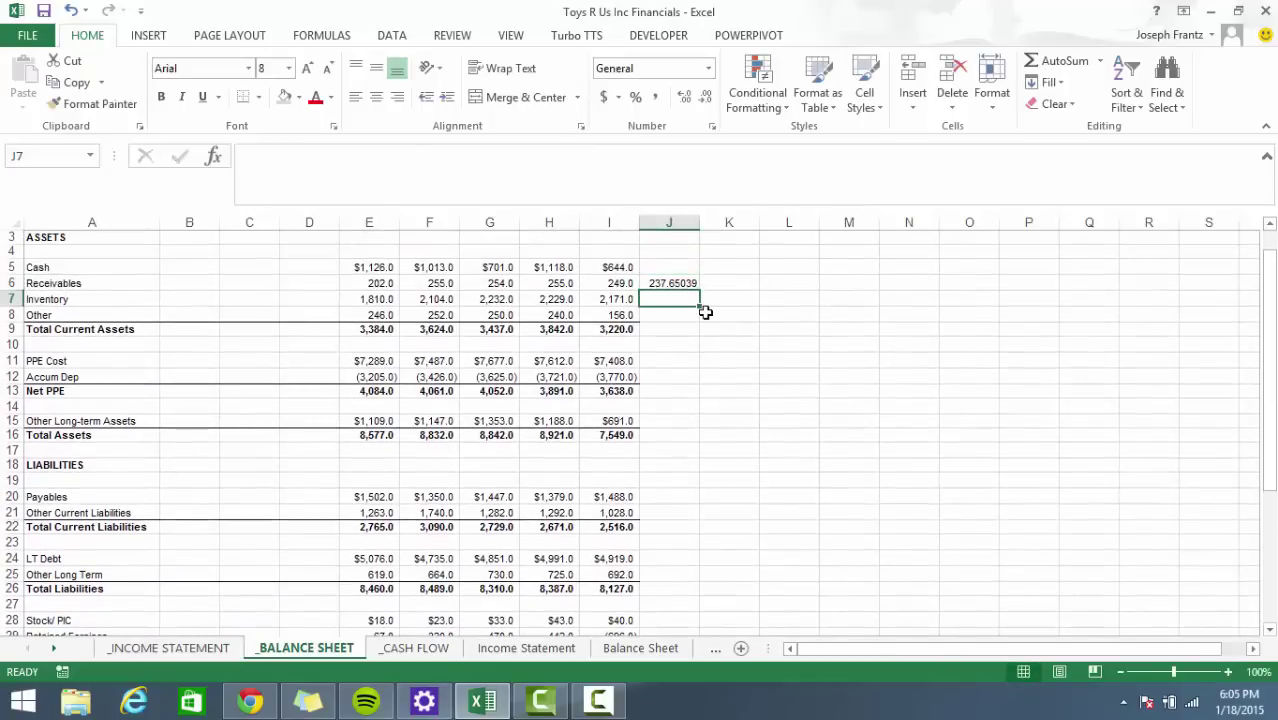
text(=)
scroll(566, 471, down, 5)
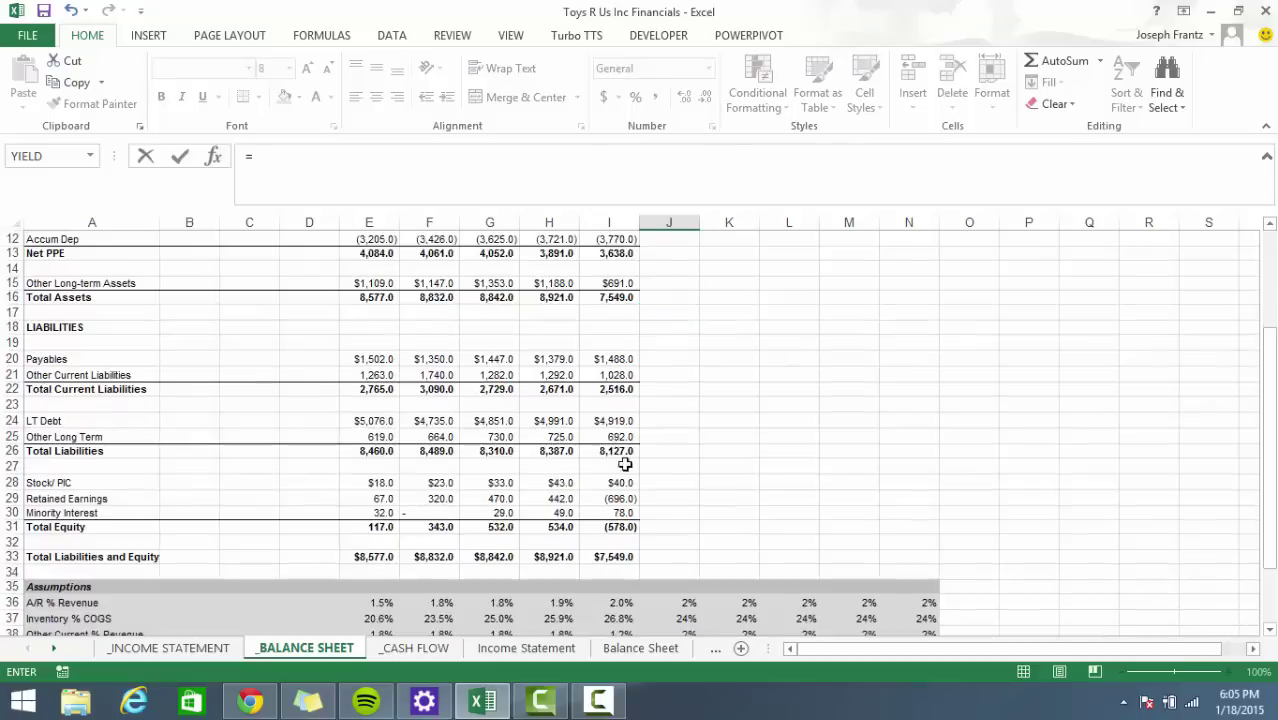
click(688, 528)
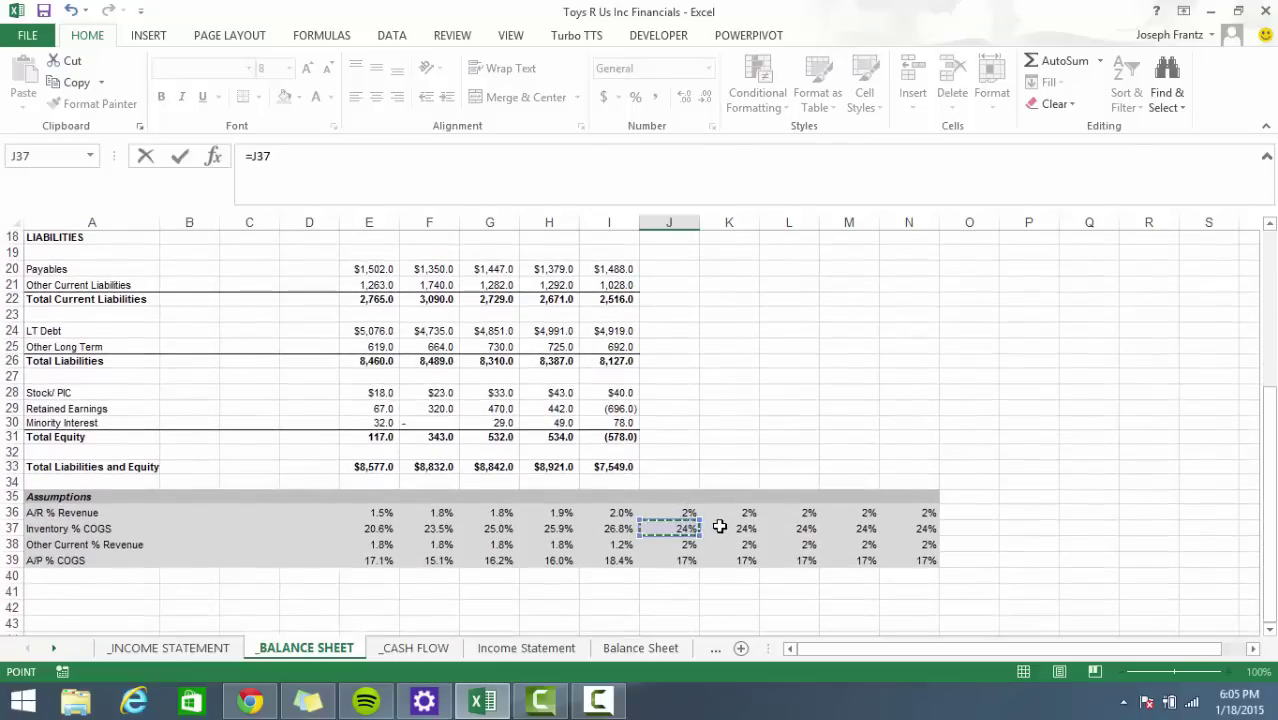
text(*)
click(190, 648)
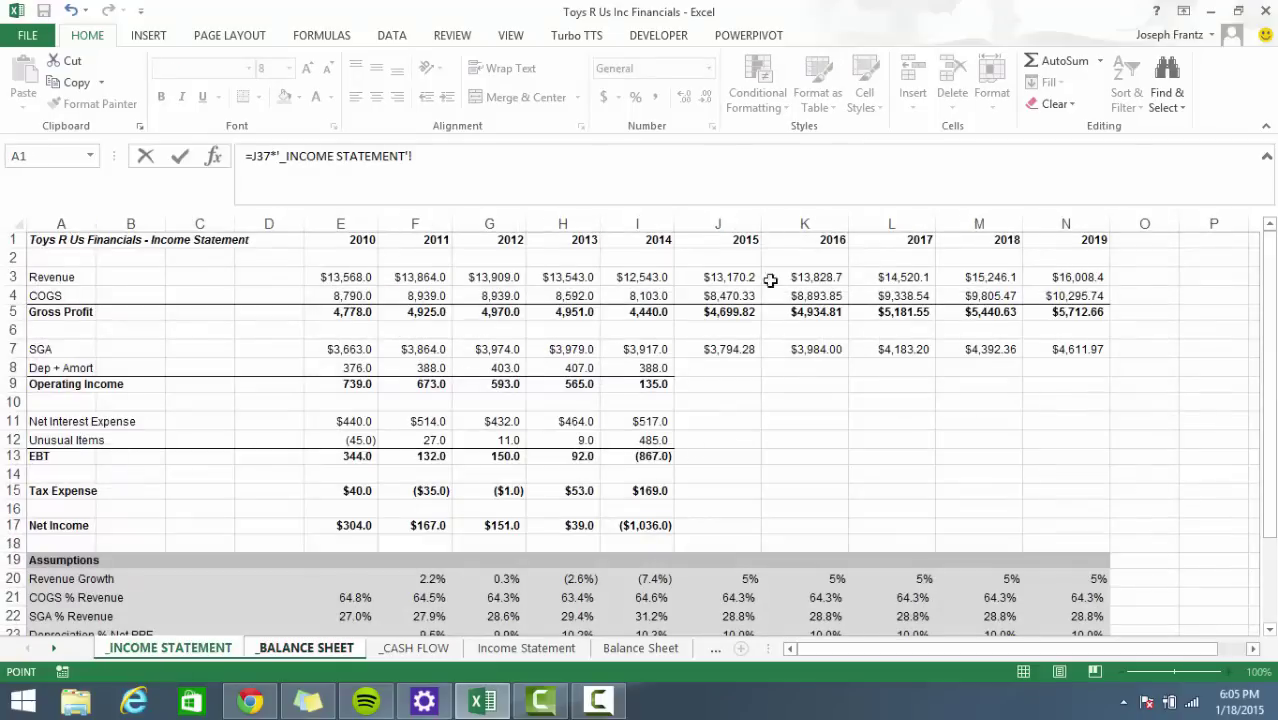
click(752, 312)
click(757, 300)
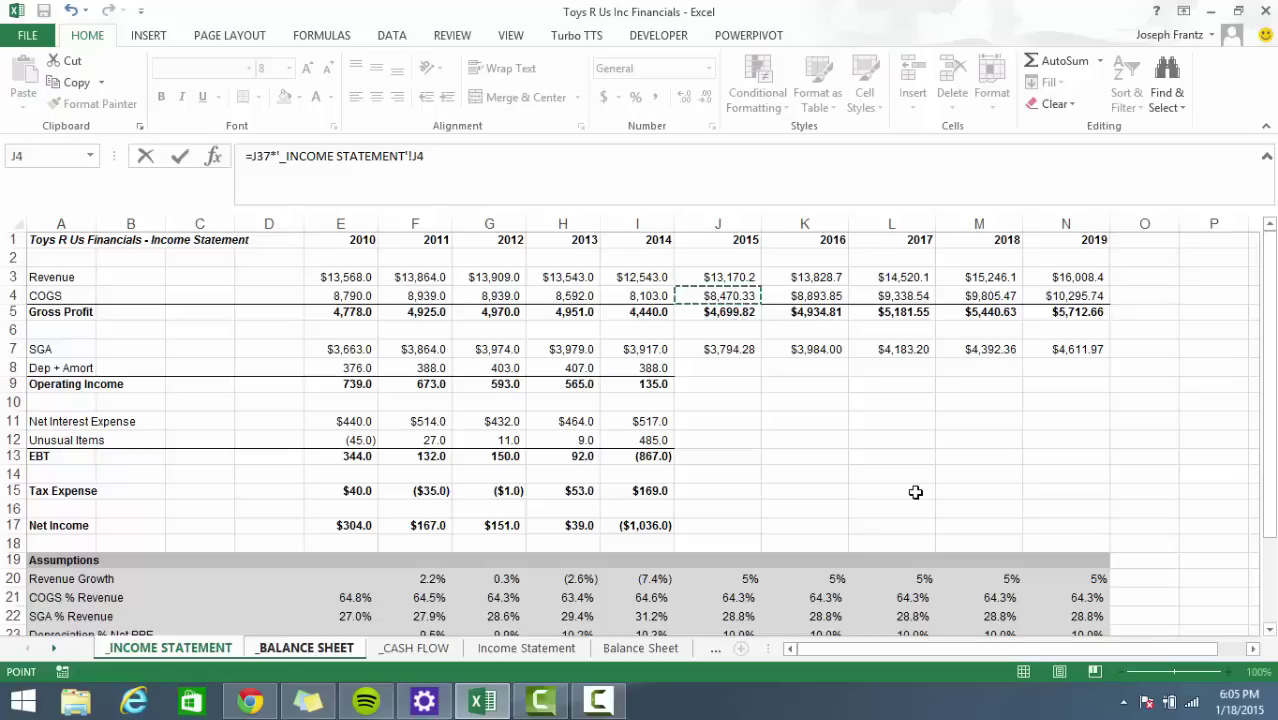
key(Return)
Project 2015 Other current assets in J8 by multiplying the other current percentage by 2015 revenue: =J38*'_INCOME STATEMENT'!J3.
scroll(845, 500, up, 2)
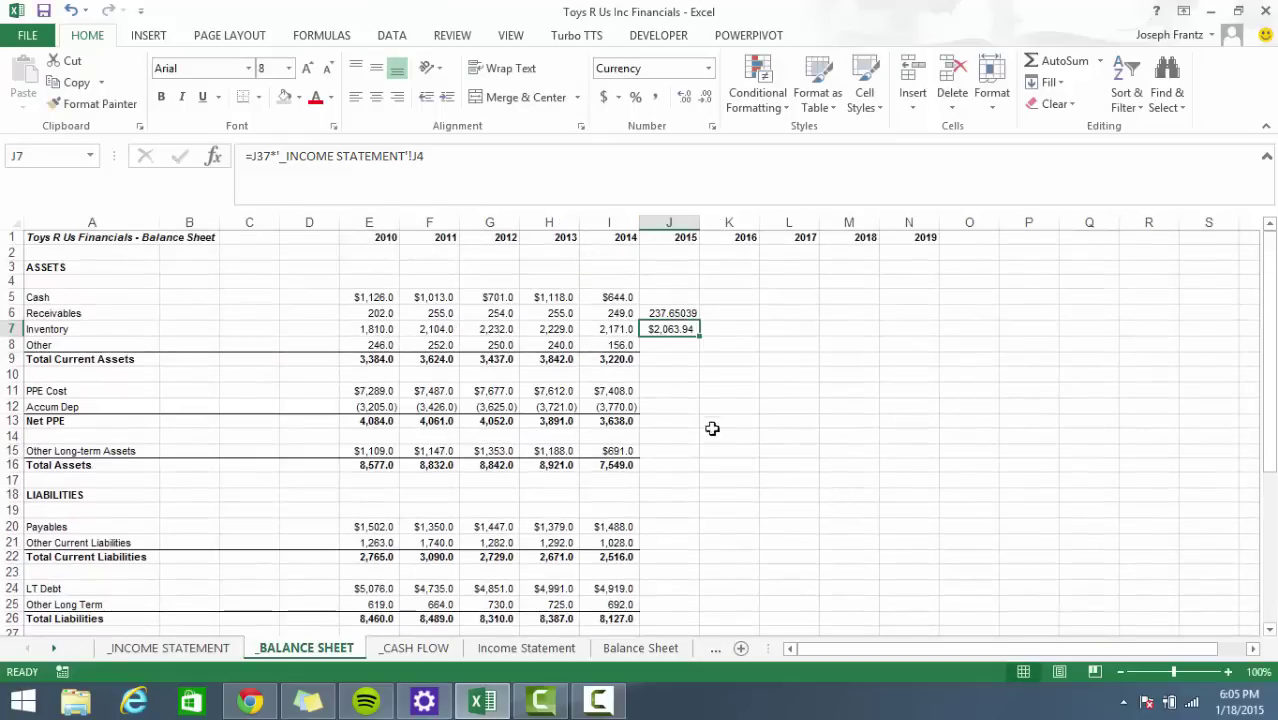
click(693, 345)
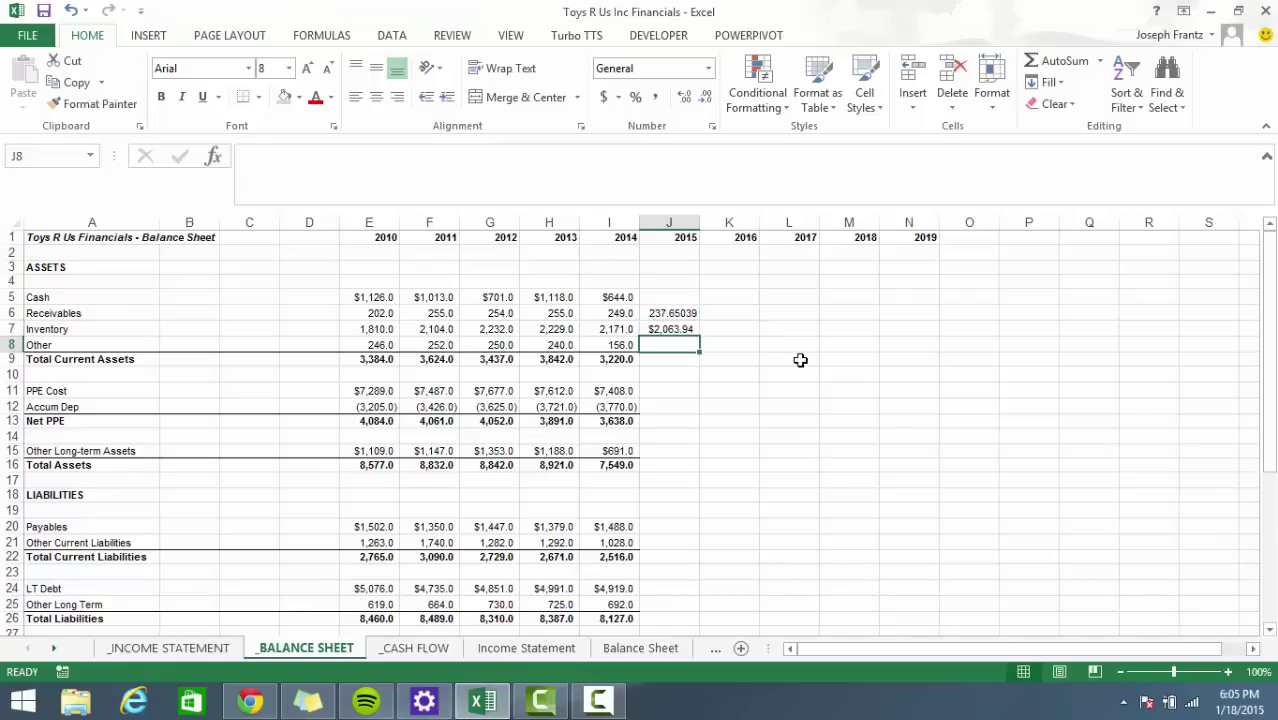
text(=)
scroll(770, 480, down, 5)
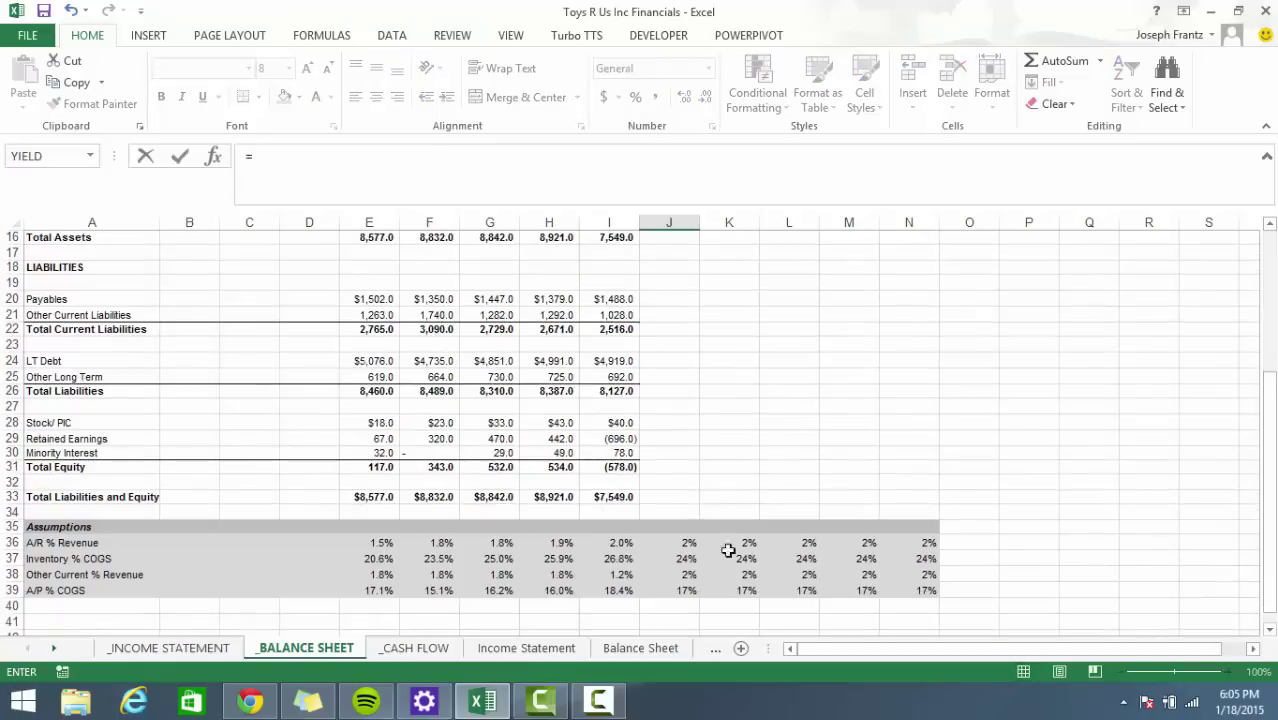
click(662, 577)
text(*)
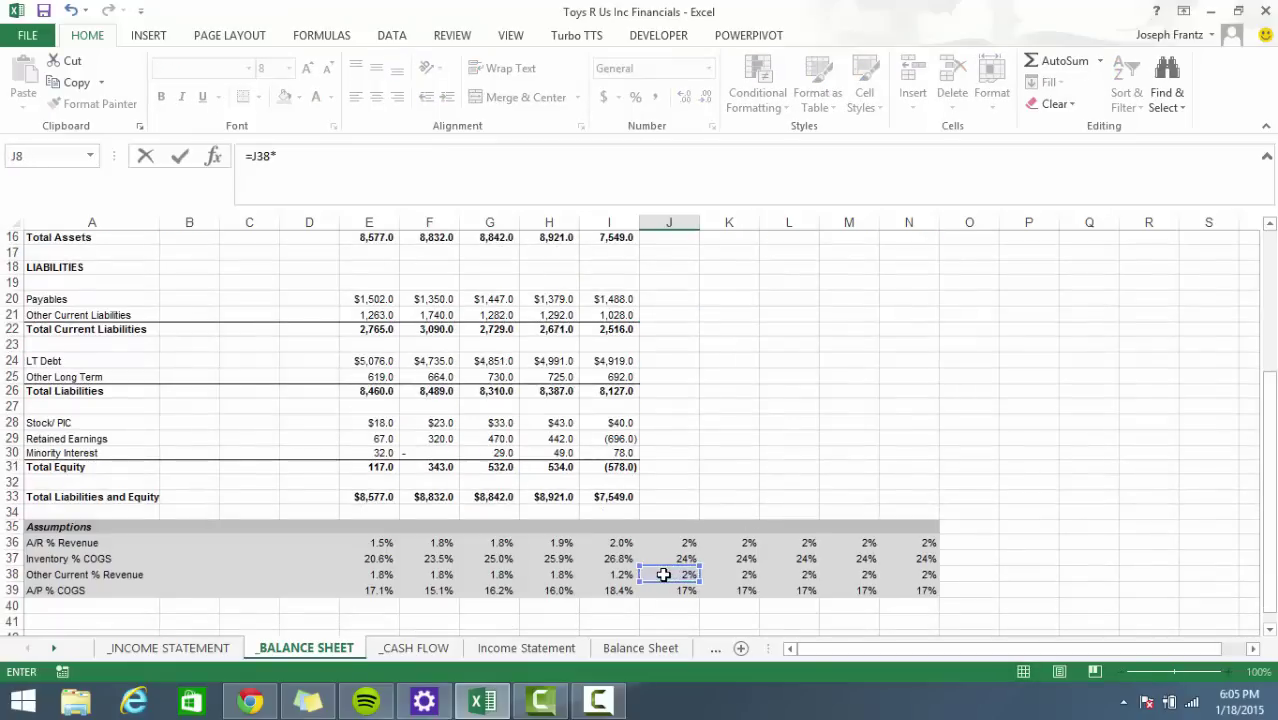
click(168, 648)
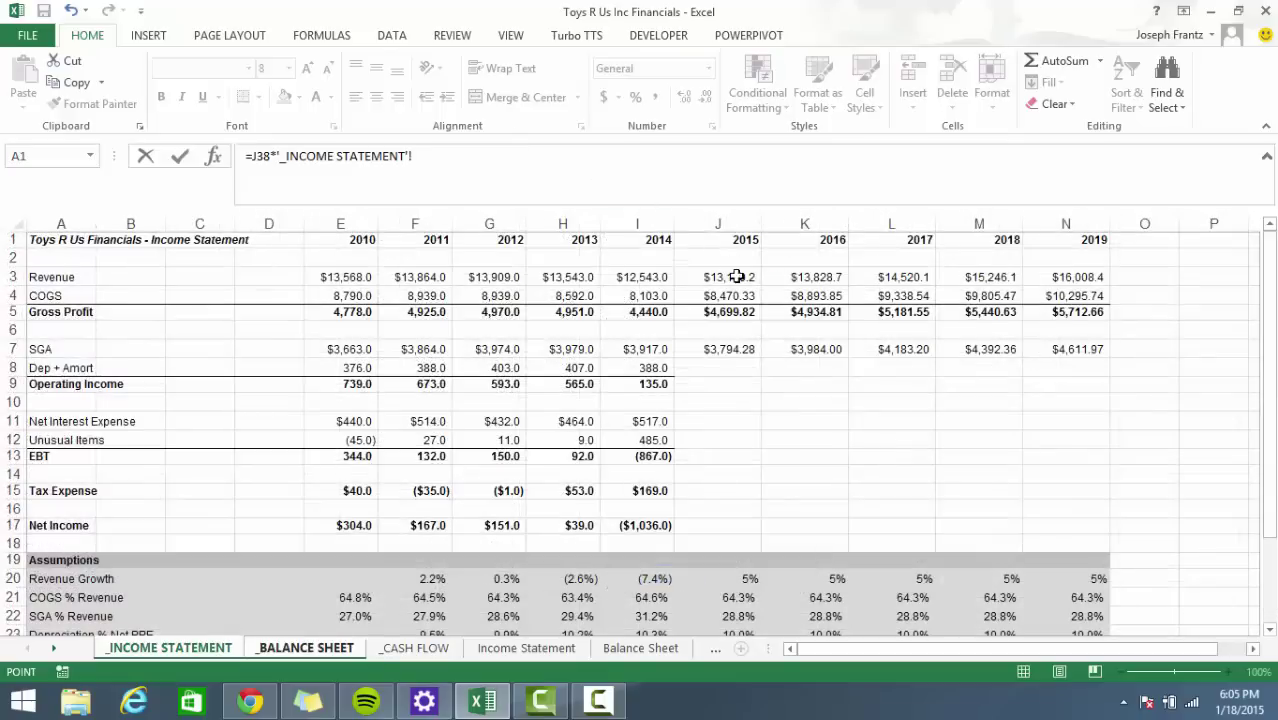
click(758, 277)
key(Return)
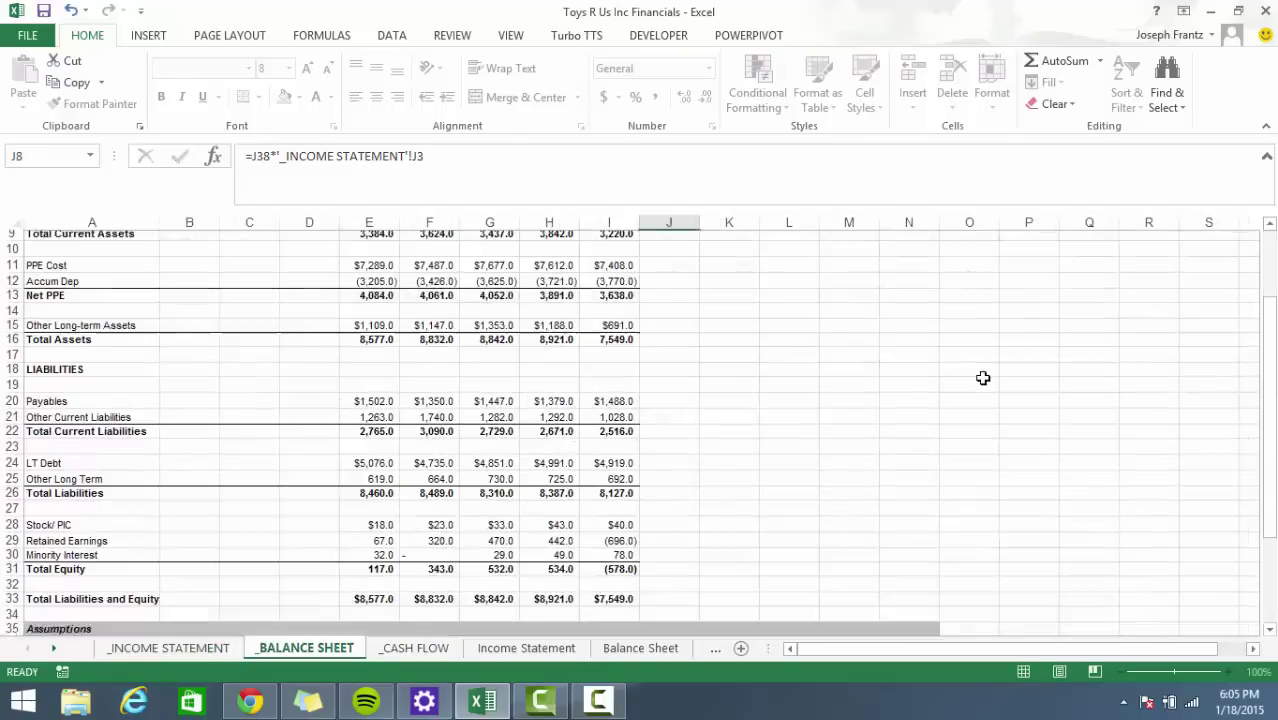
Try to project 2015 Payables in J20 by dividing the A/P percentage by 2015 COGS: =J39/'_INCOME STATEMENT'!J4.
scroll(896, 422, down, 3)
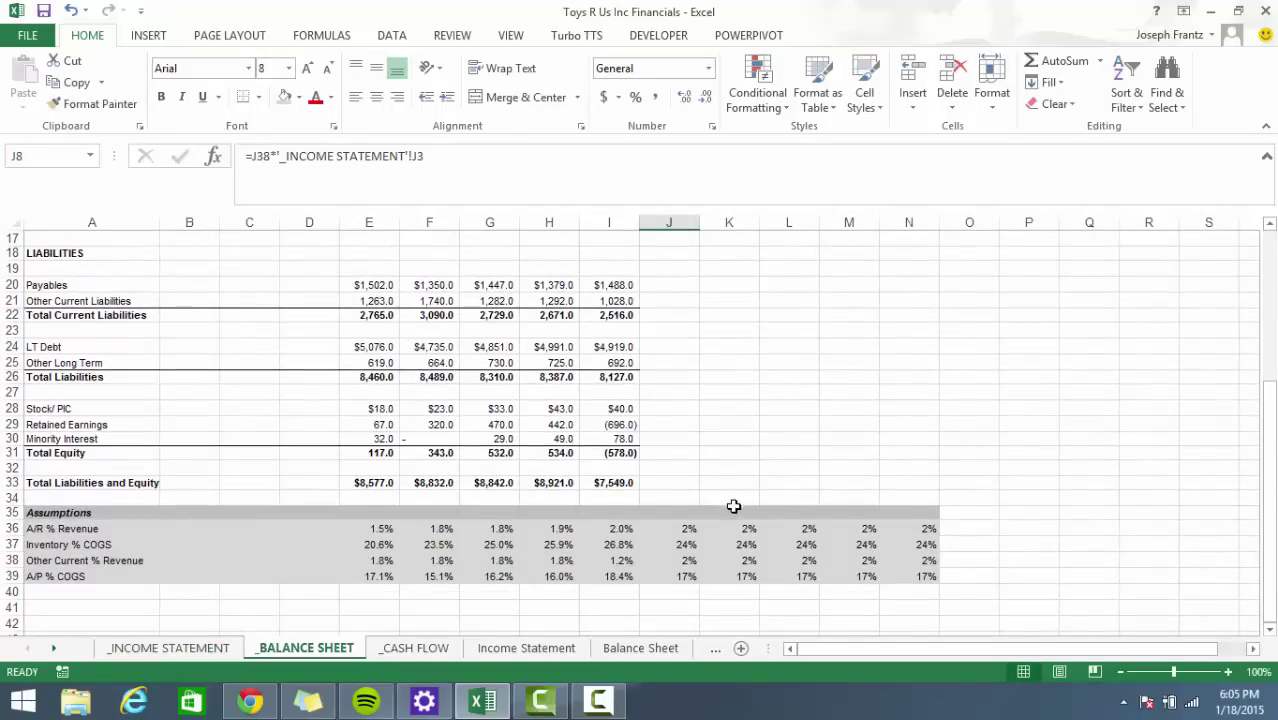
click(694, 581)
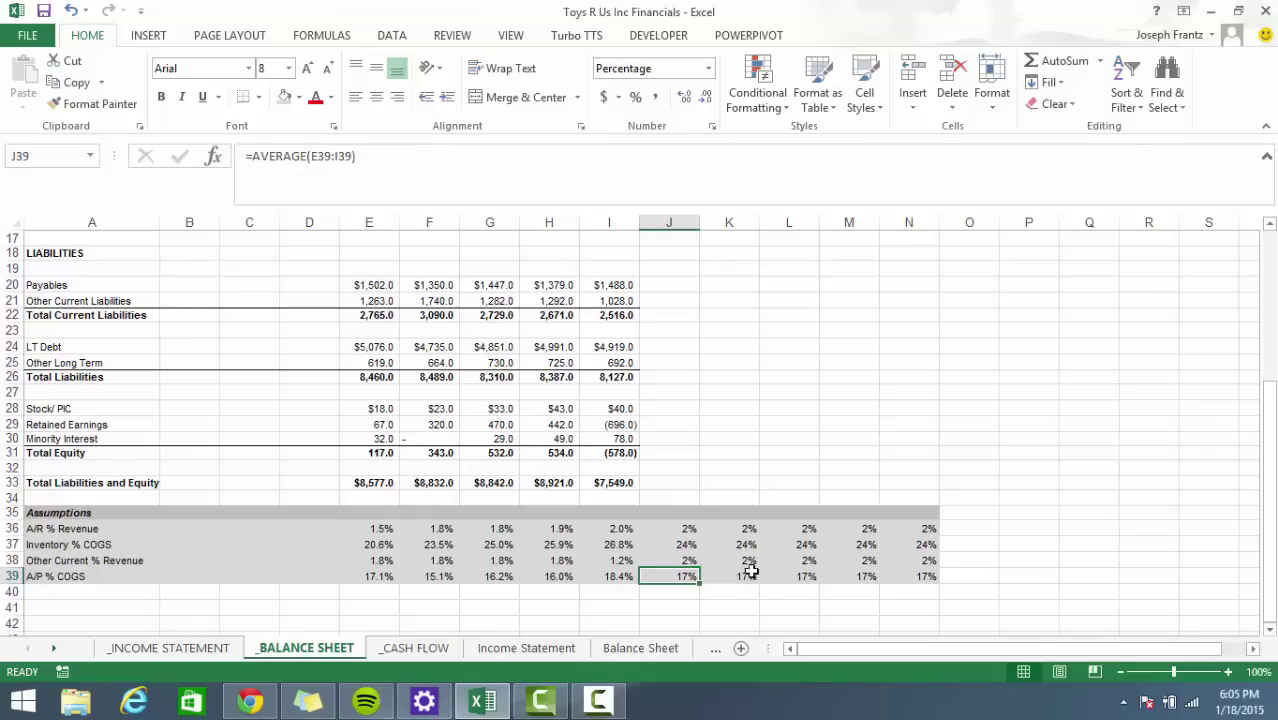
scroll(700, 415, up, 3)
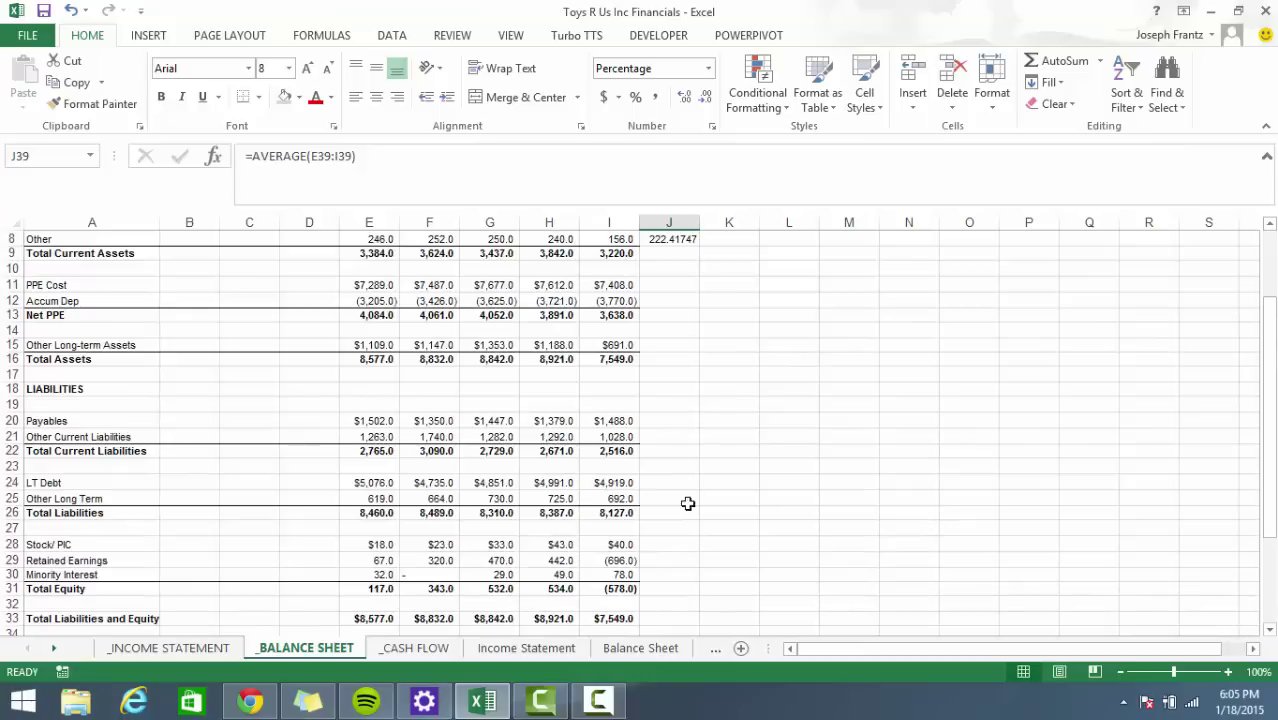
click(689, 418)
text(=)
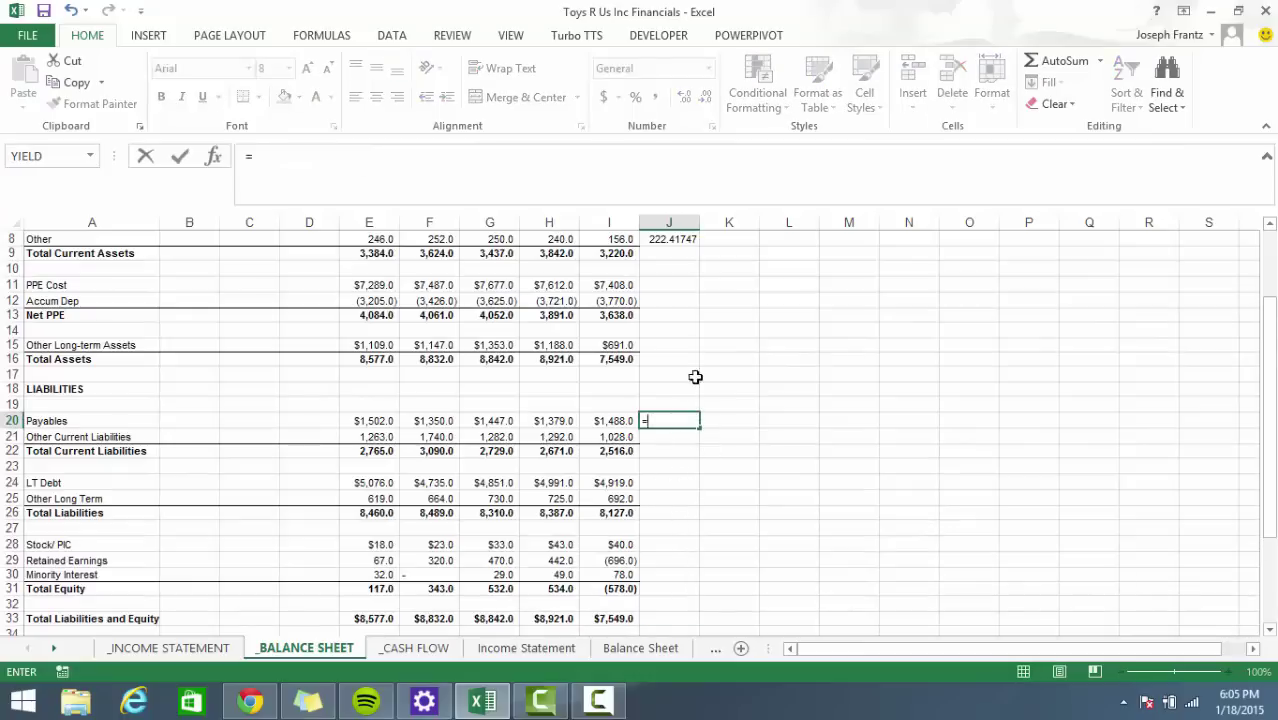
scroll(640, 560, down, 4)
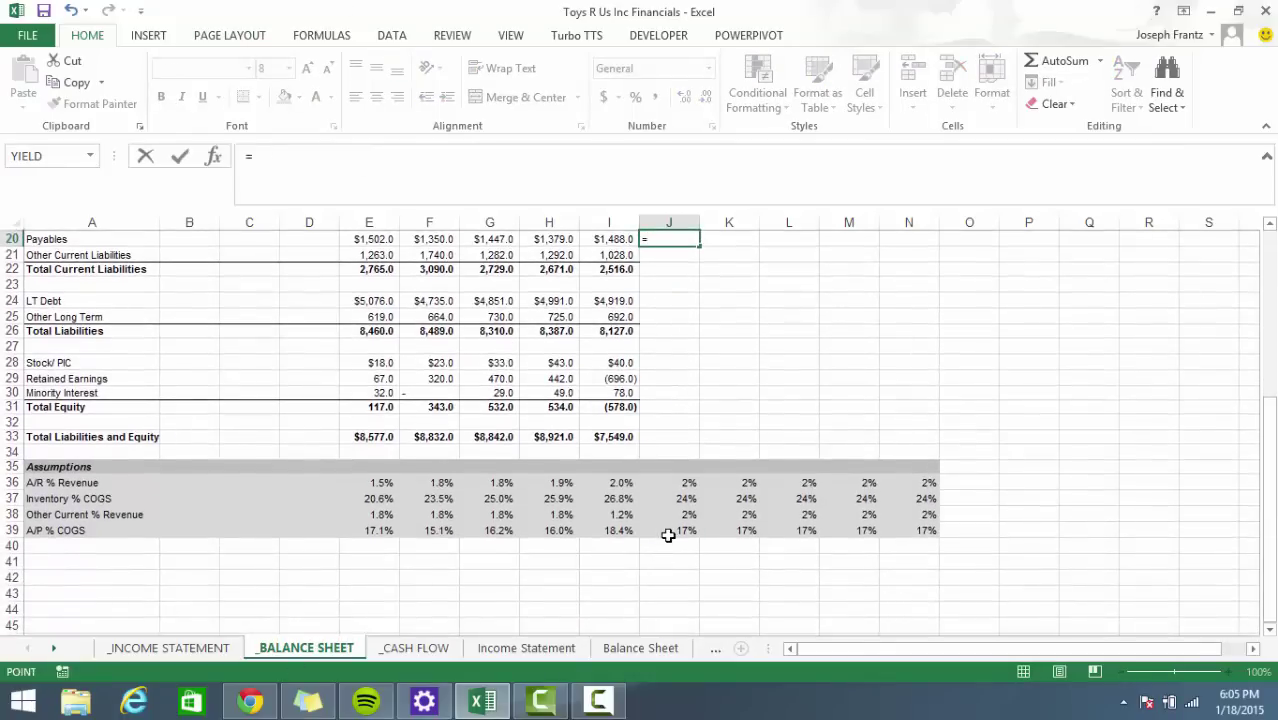
click(668, 536)
text(/)
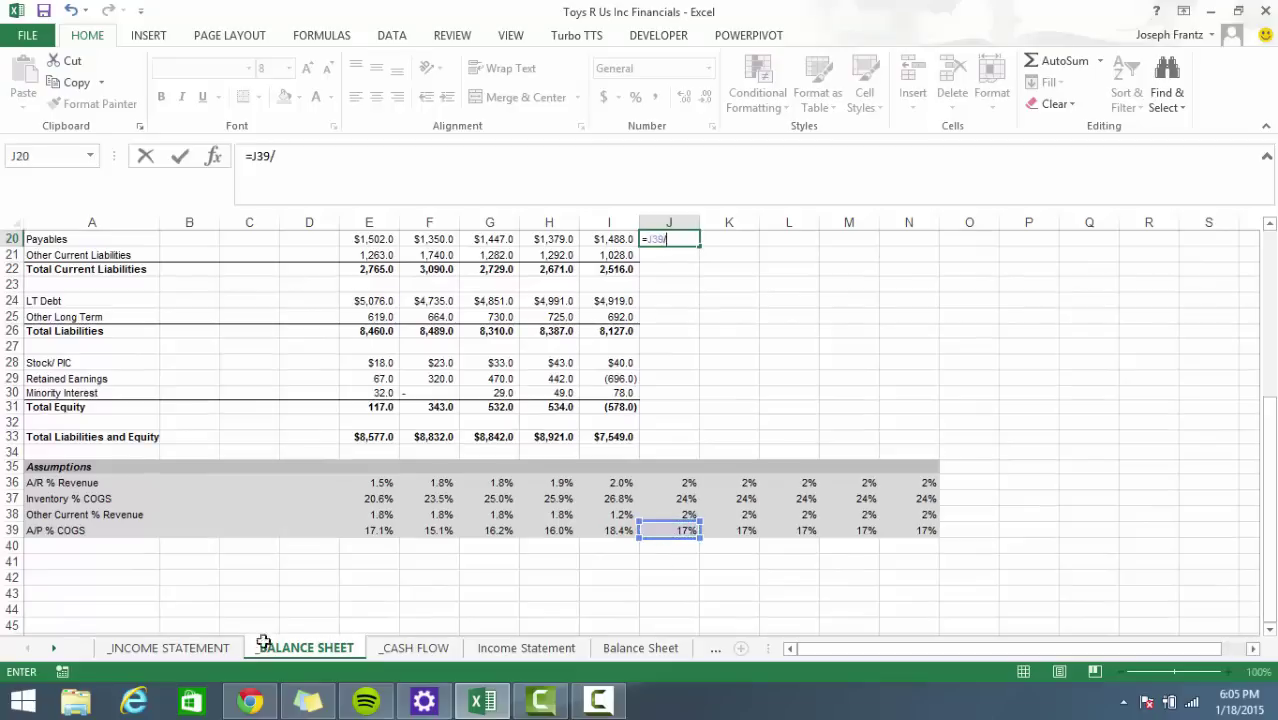
click(168, 648)
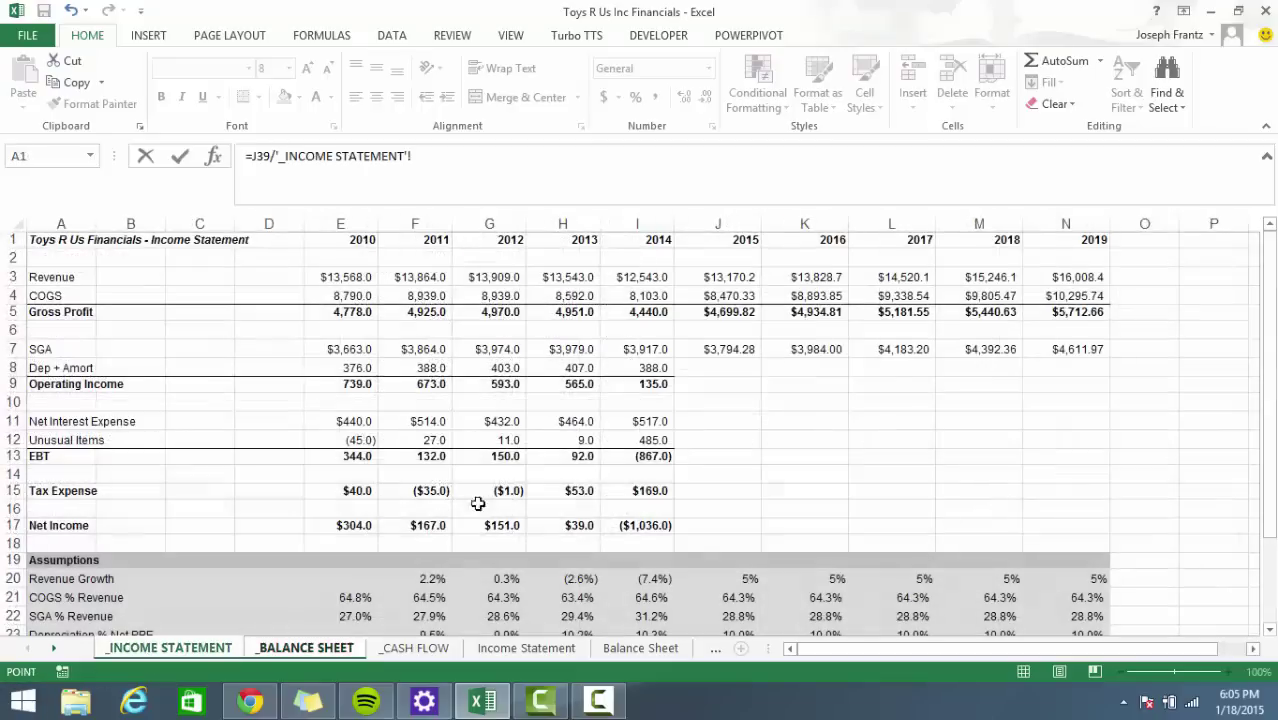
click(729, 295)
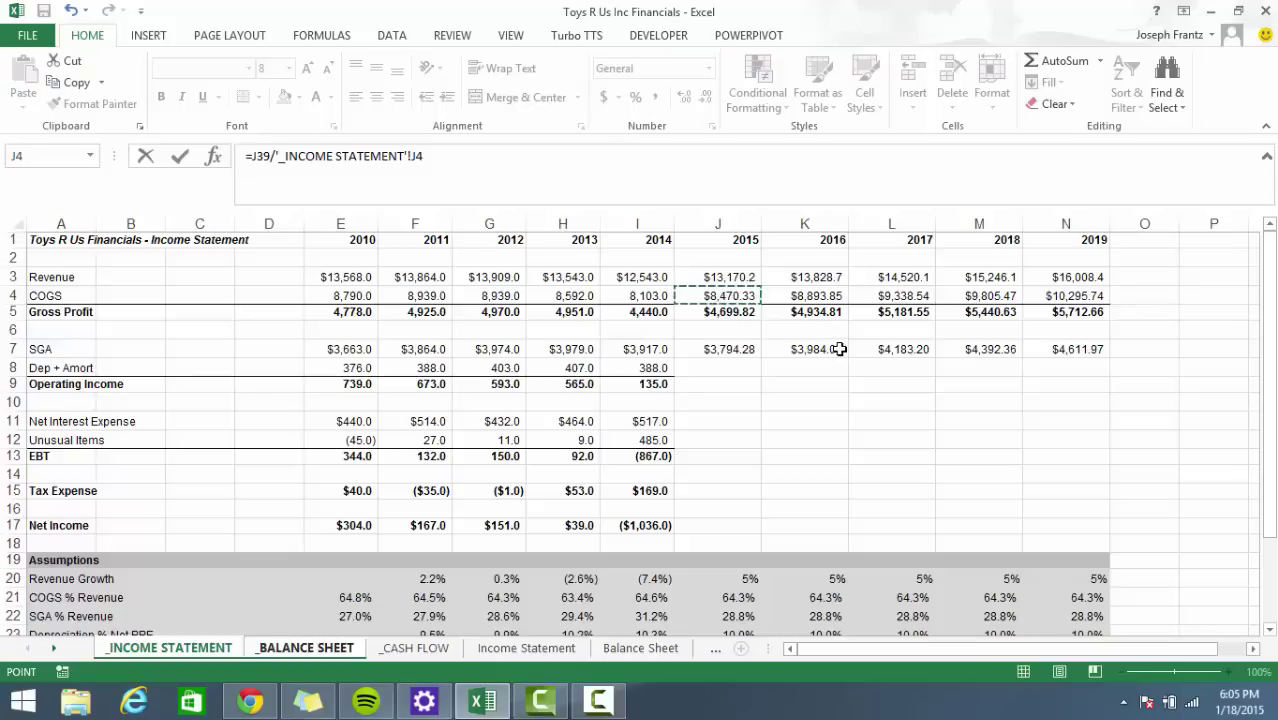
key(Return)
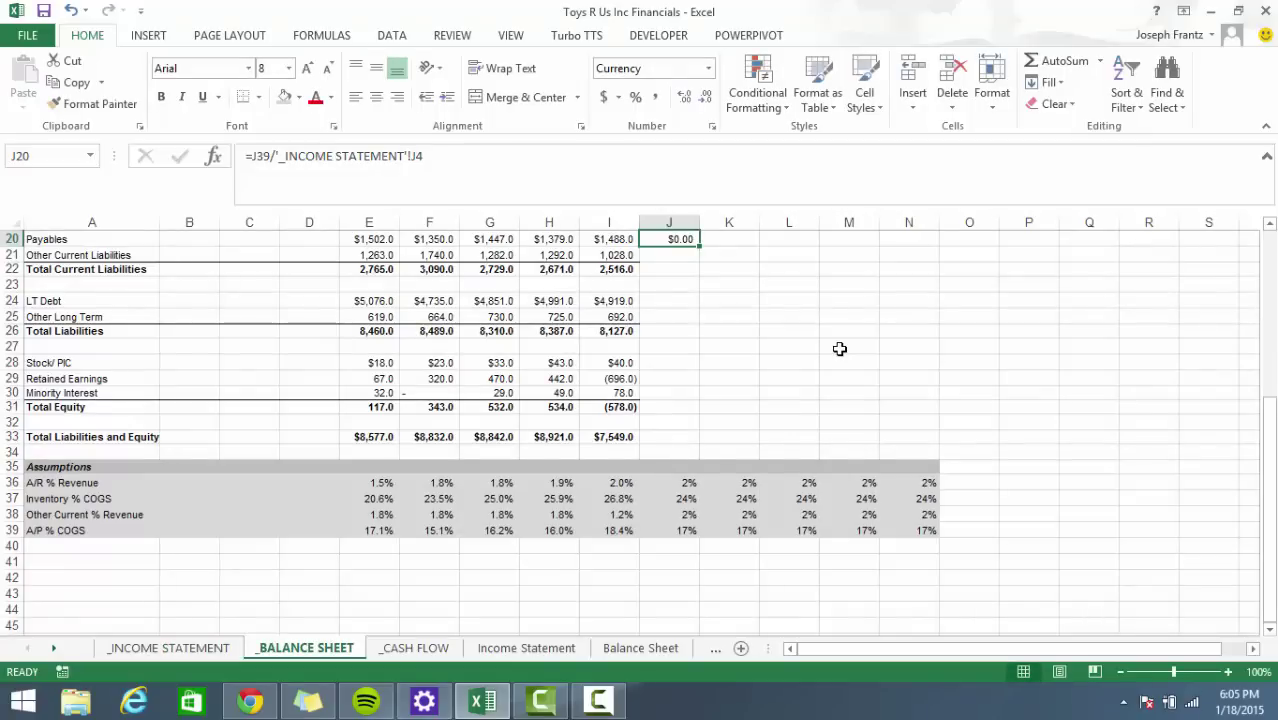
Replace the Payables formula in J20 with the A/P percentage multiplied by 2015 COGS: =J39*'_INCOME STATEMENT'!J4.
text(=)
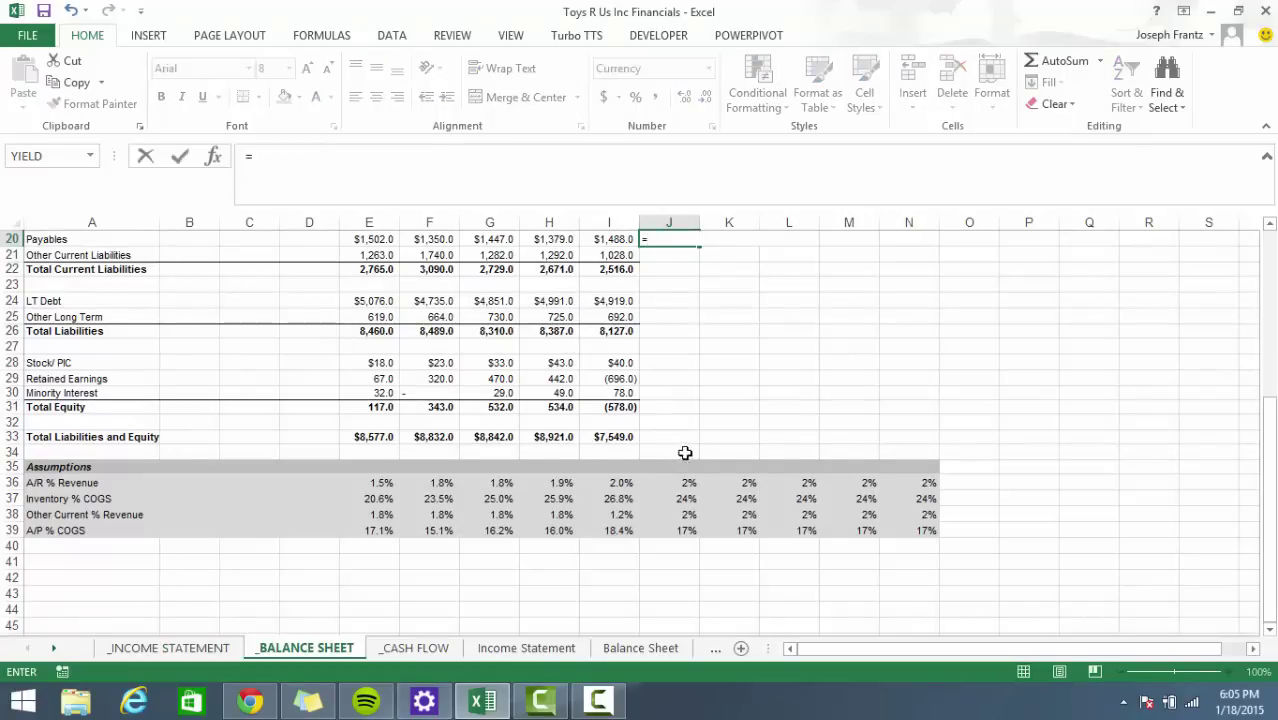
click(677, 526)
text(*)
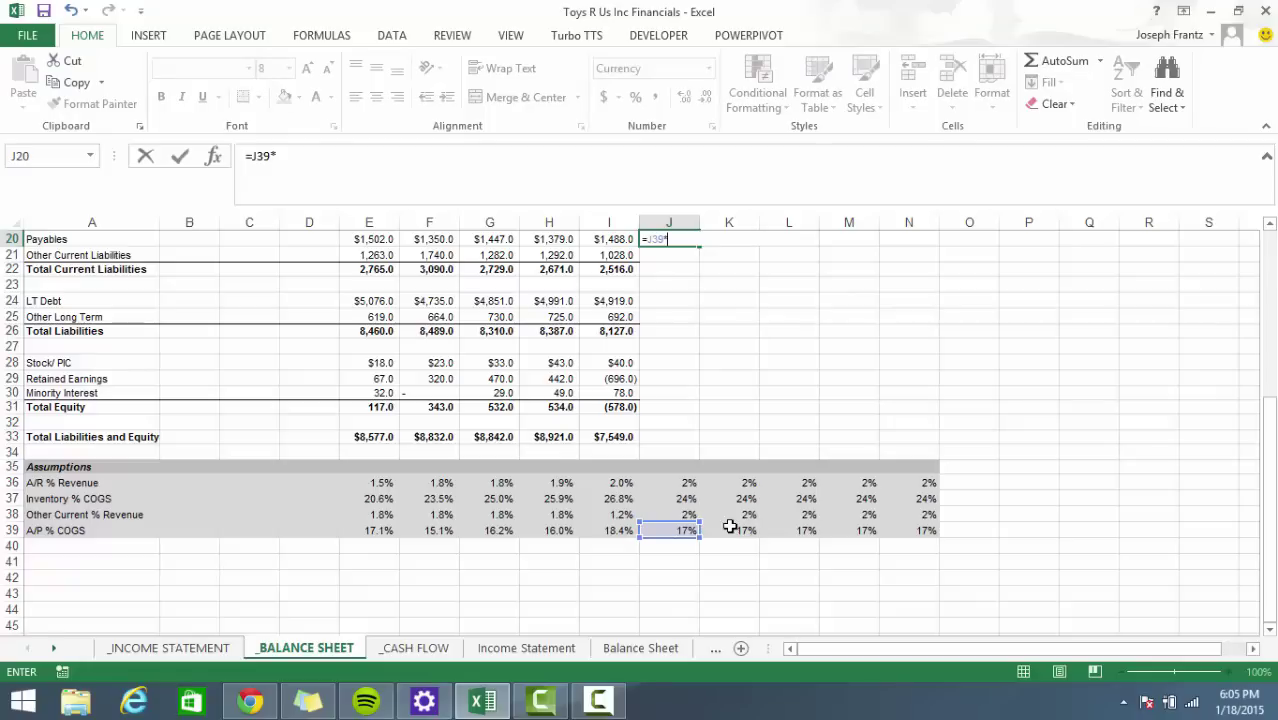
click(168, 648)
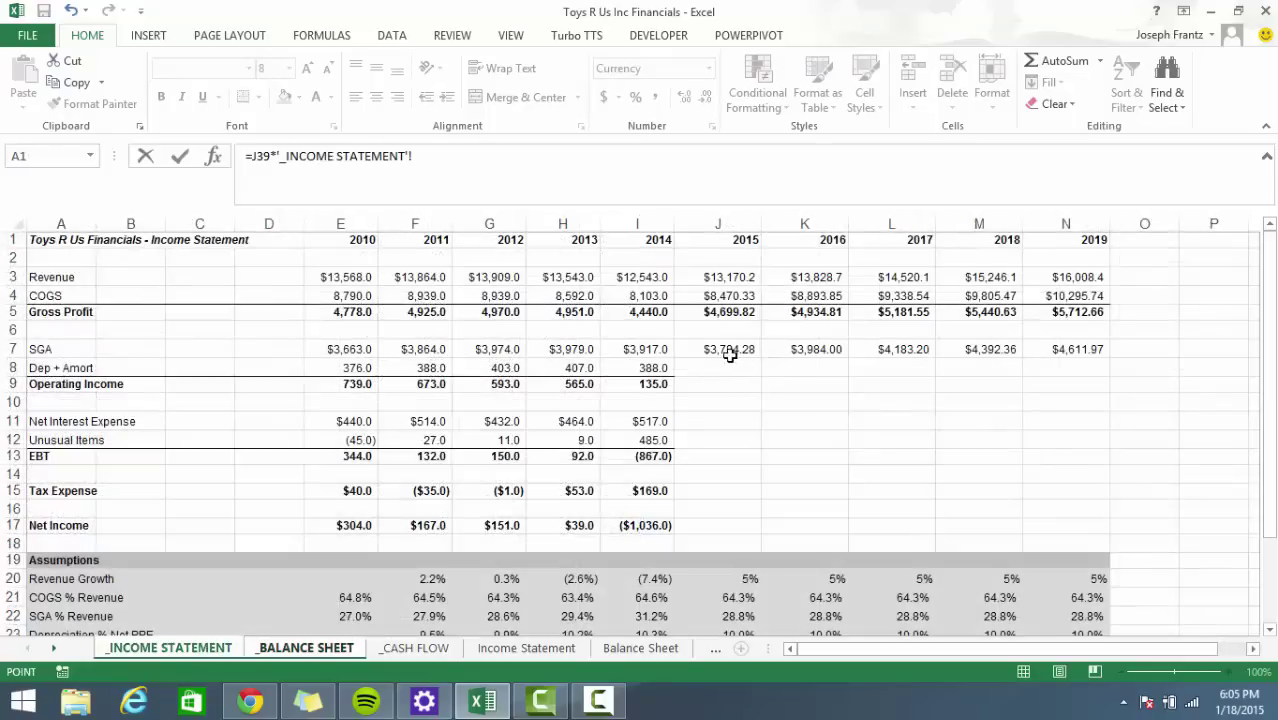
click(712, 296)
key(Return)
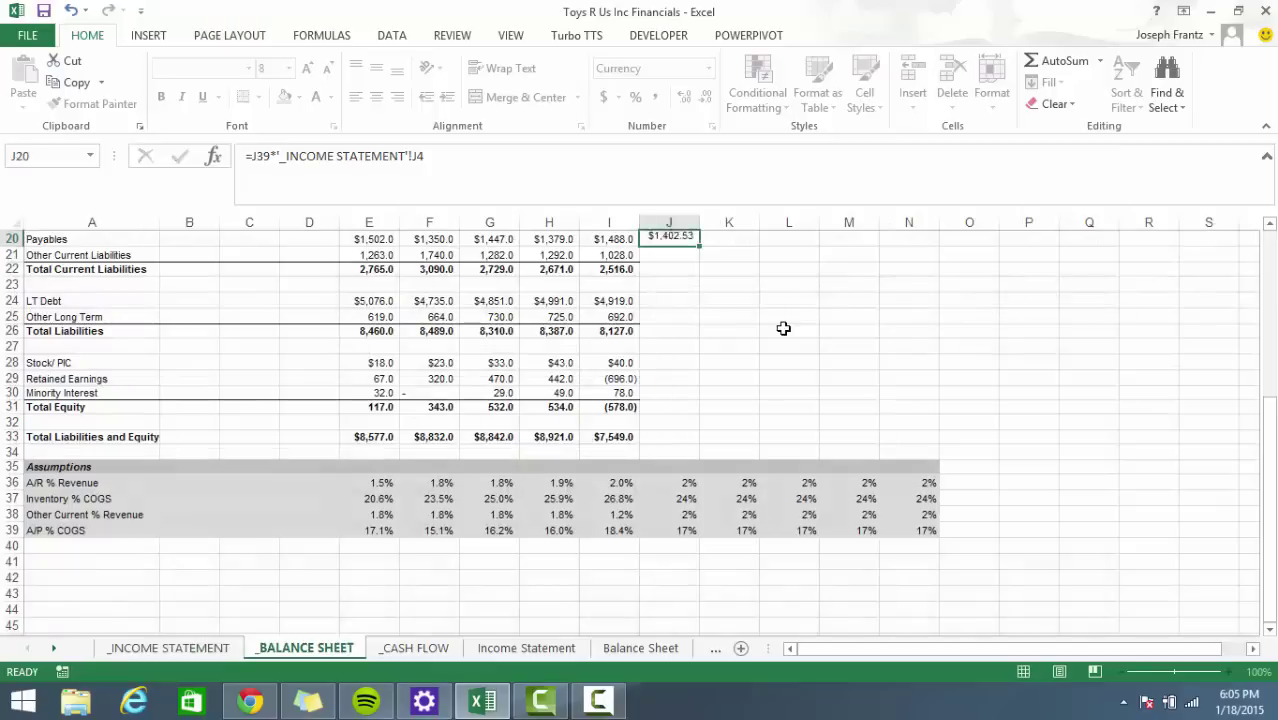
Compare the projected 2015 Receivables, Inventory and Other current assets with their 2014 values.
scroll(675, 472, up, 3)
scroll(675, 472, up, 3)
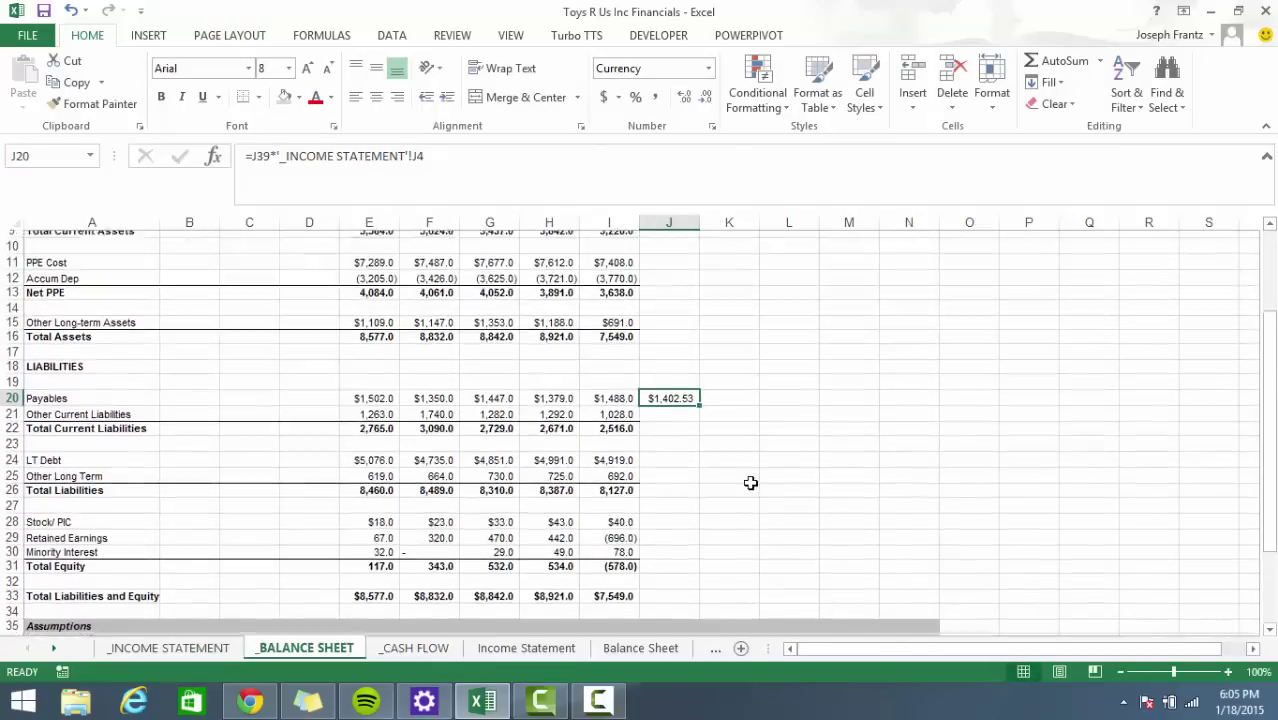
click(675, 335)
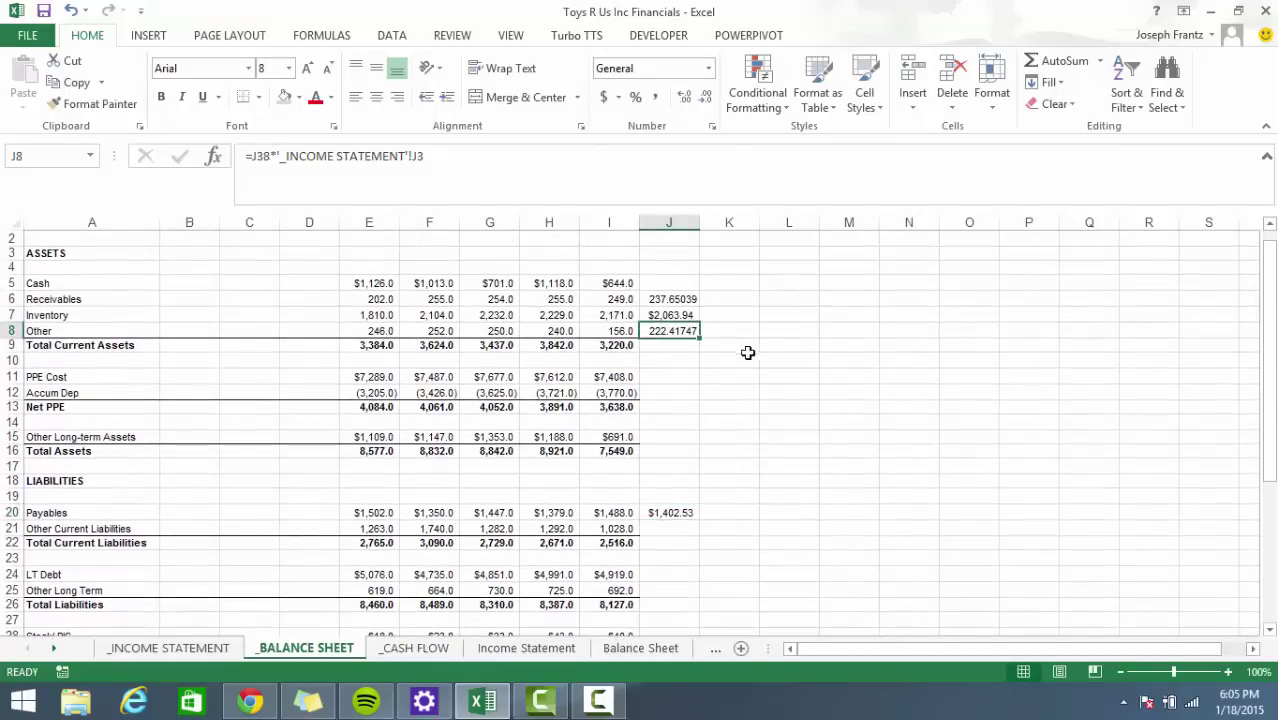
click(608, 333)
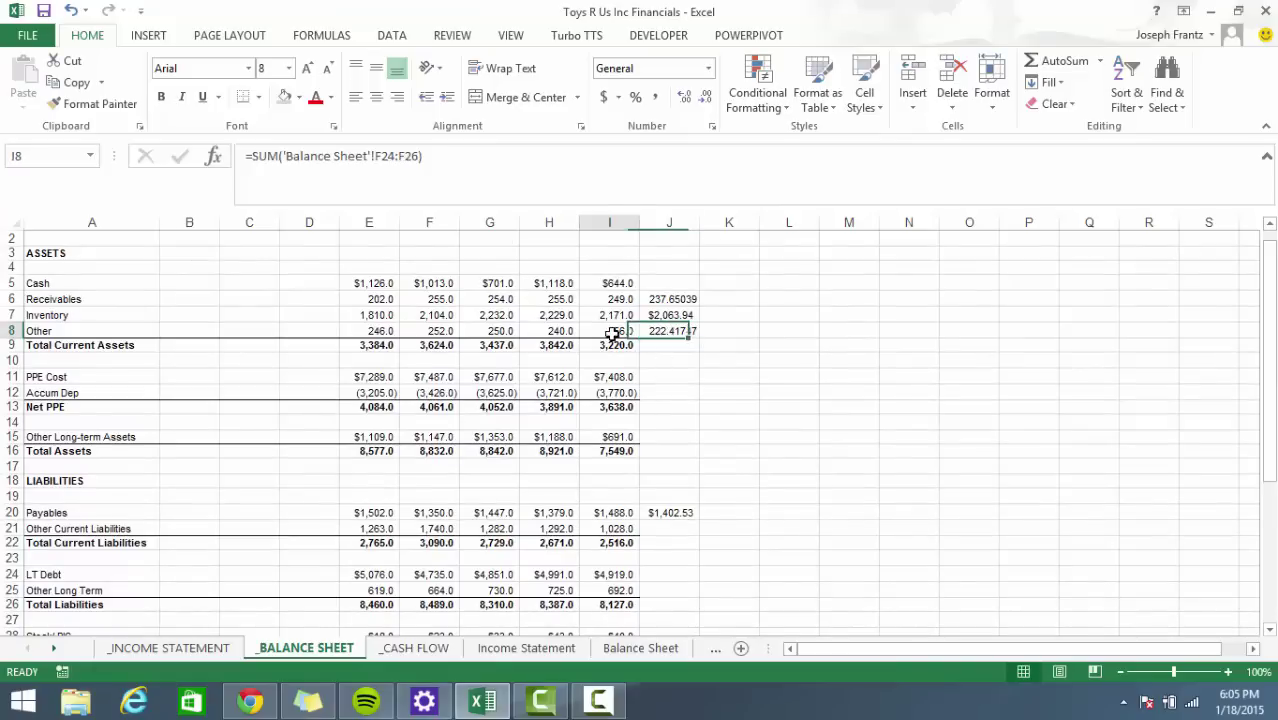
click(660, 300)
drag(610, 315, 610, 299)
click(660, 300)
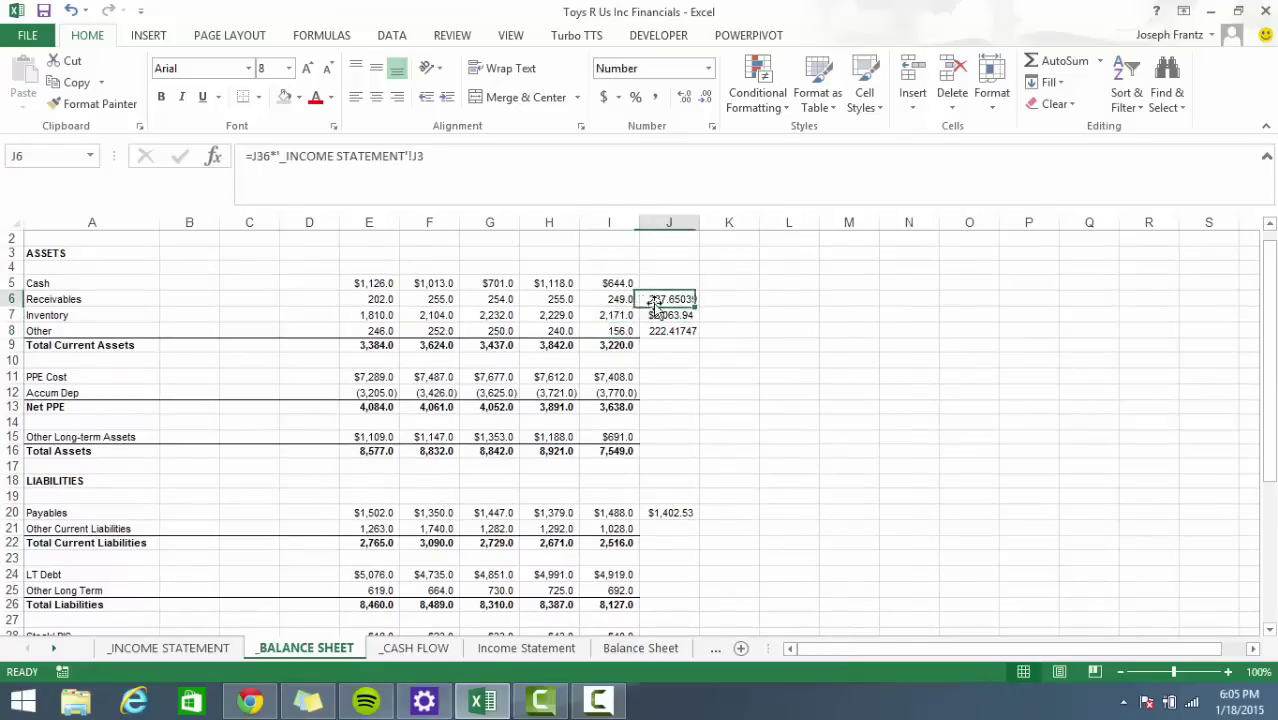
Format the projected 2015 Receivables in J6 and Other current assets in J8 as currency.
key(Left)
click(693, 298)
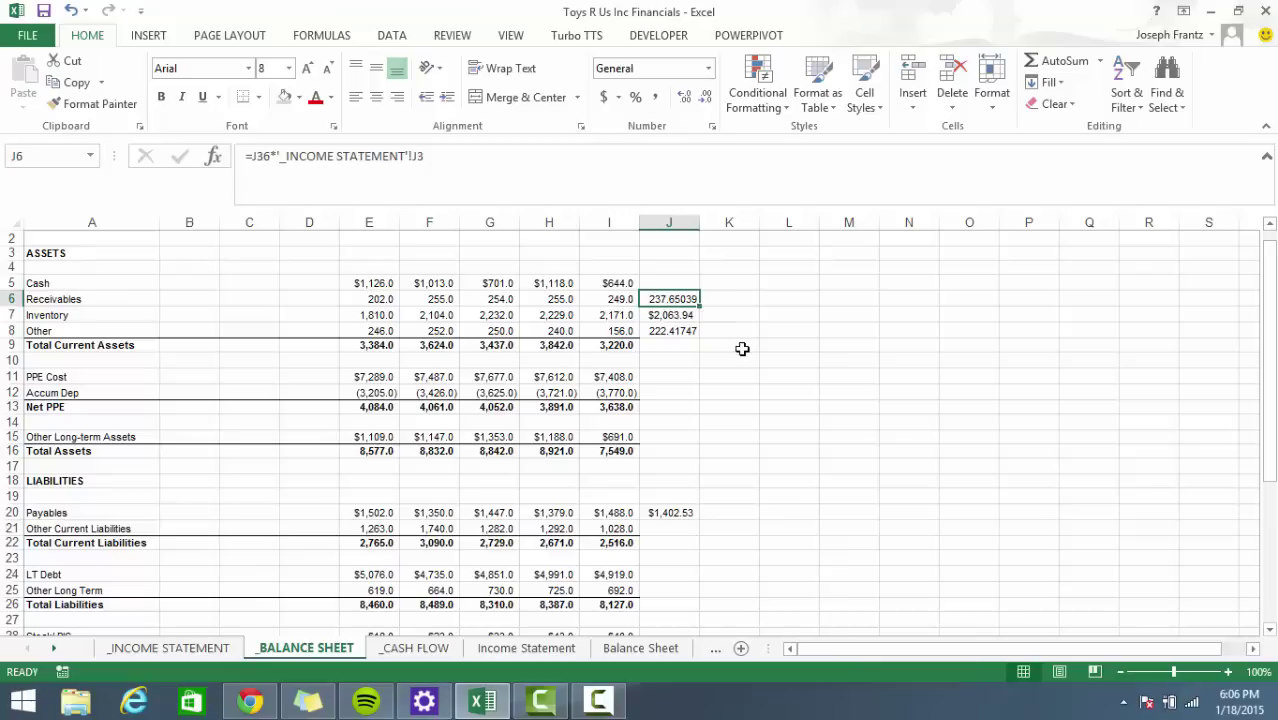
key(ctrl+shift+4)
key(Down)
key(Down)
key(ctrl+shift+4)
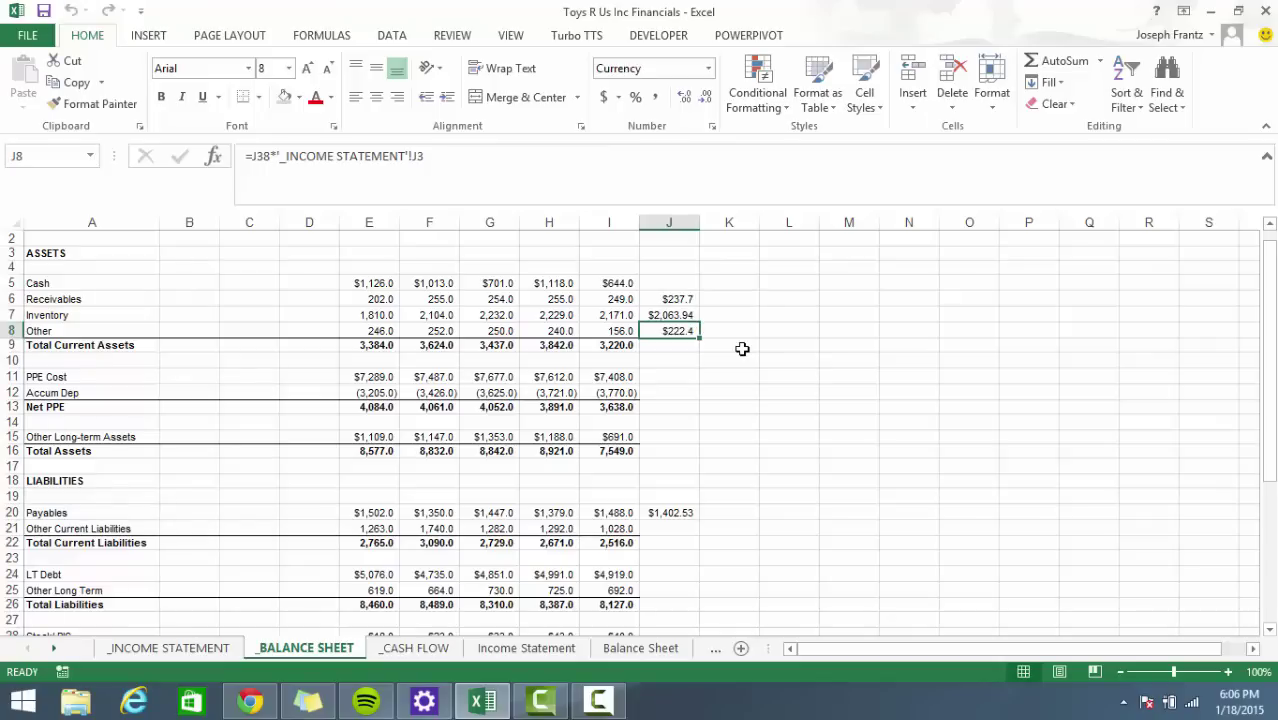
Format the projected 2015 Receivables, Inventory and Other current assets in J6:J8 as comma-separated numbers with one decimal.
key(Up)
key(Up)
key(shift+Down)
key(shift+Down)
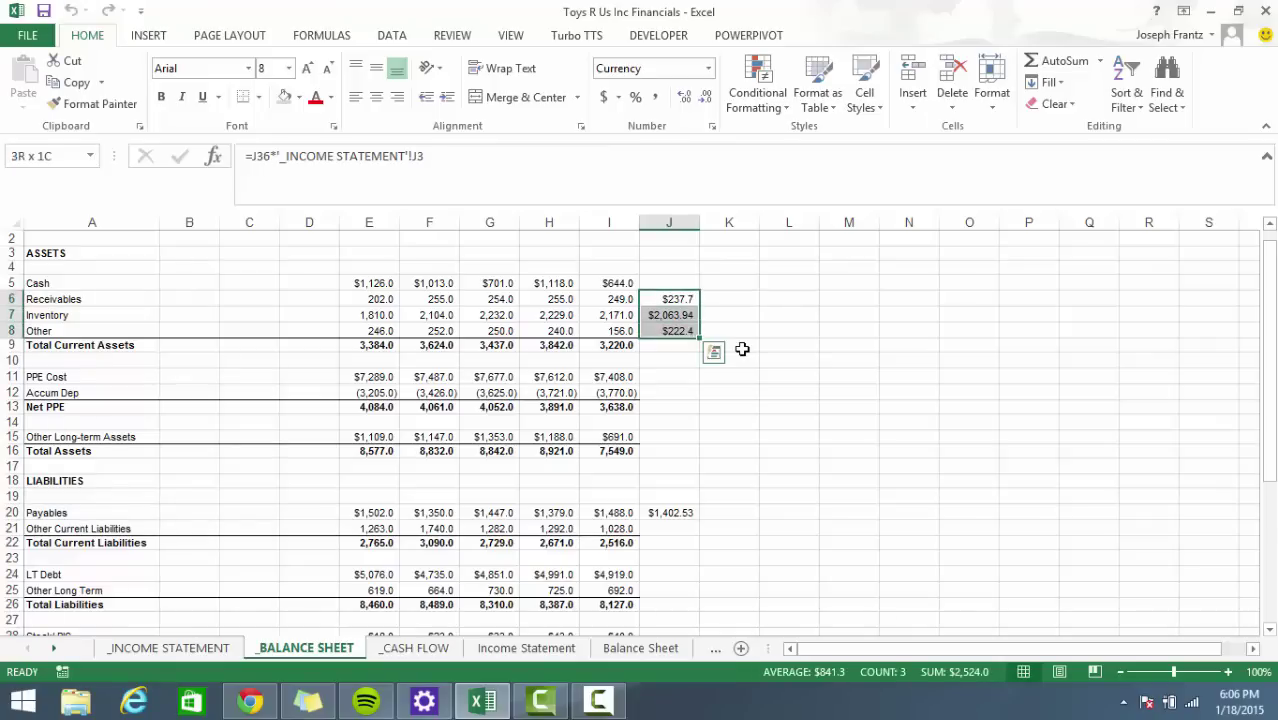
key(ctrl+shift+5)
key(ctrl+shift+5)
key(ctrl+shift+1)
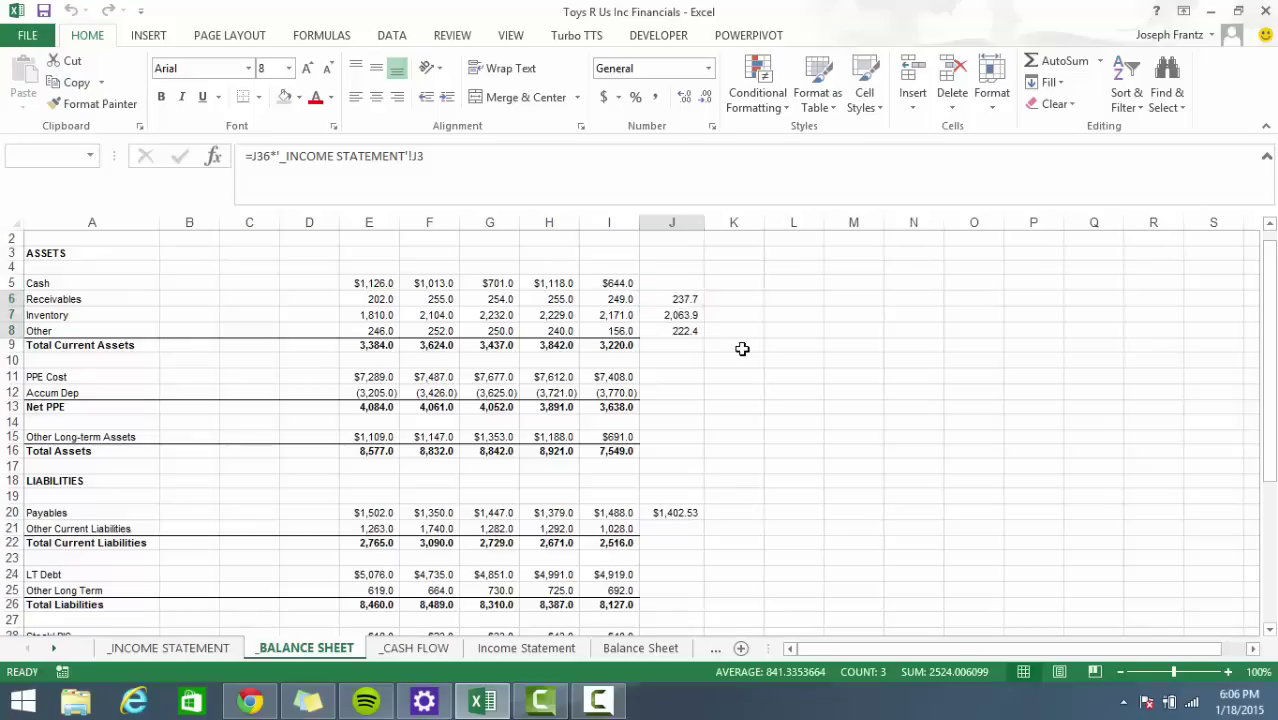
Review the projected 2015 current assets and the percentage assumptions for 2015 beneath the balance sheet.
key(Down)
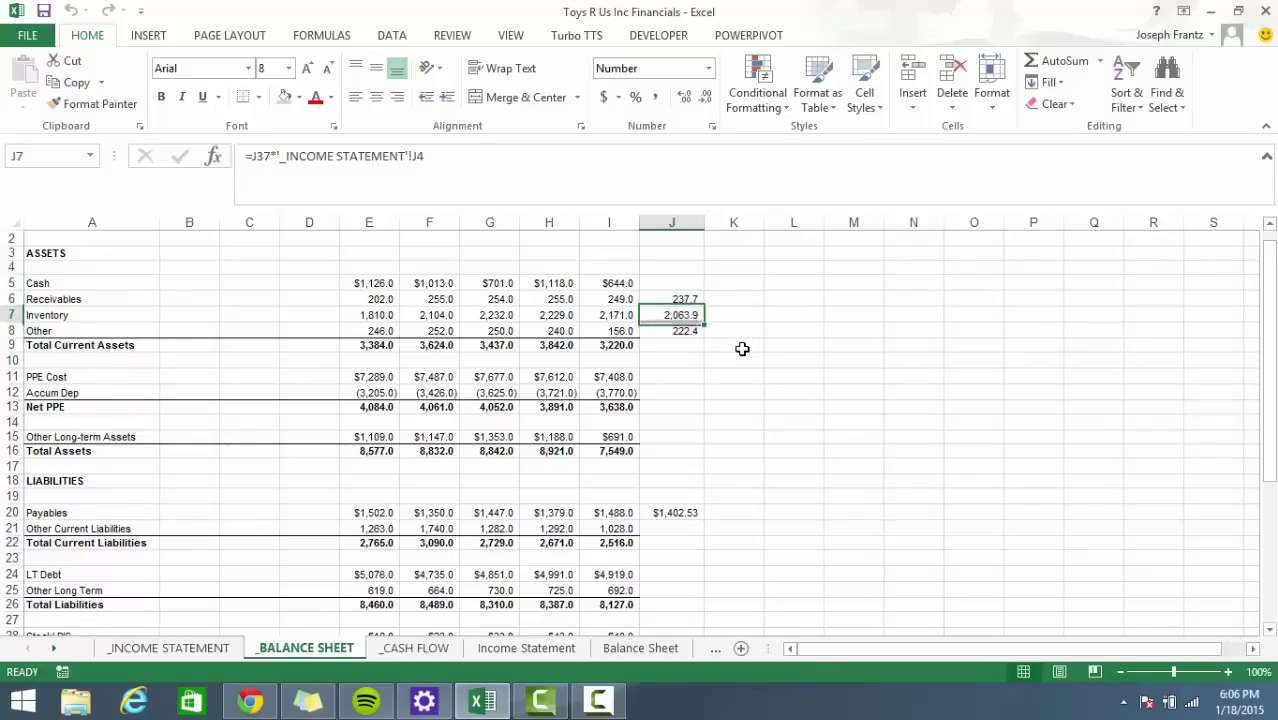
key(Up)
key(Up)
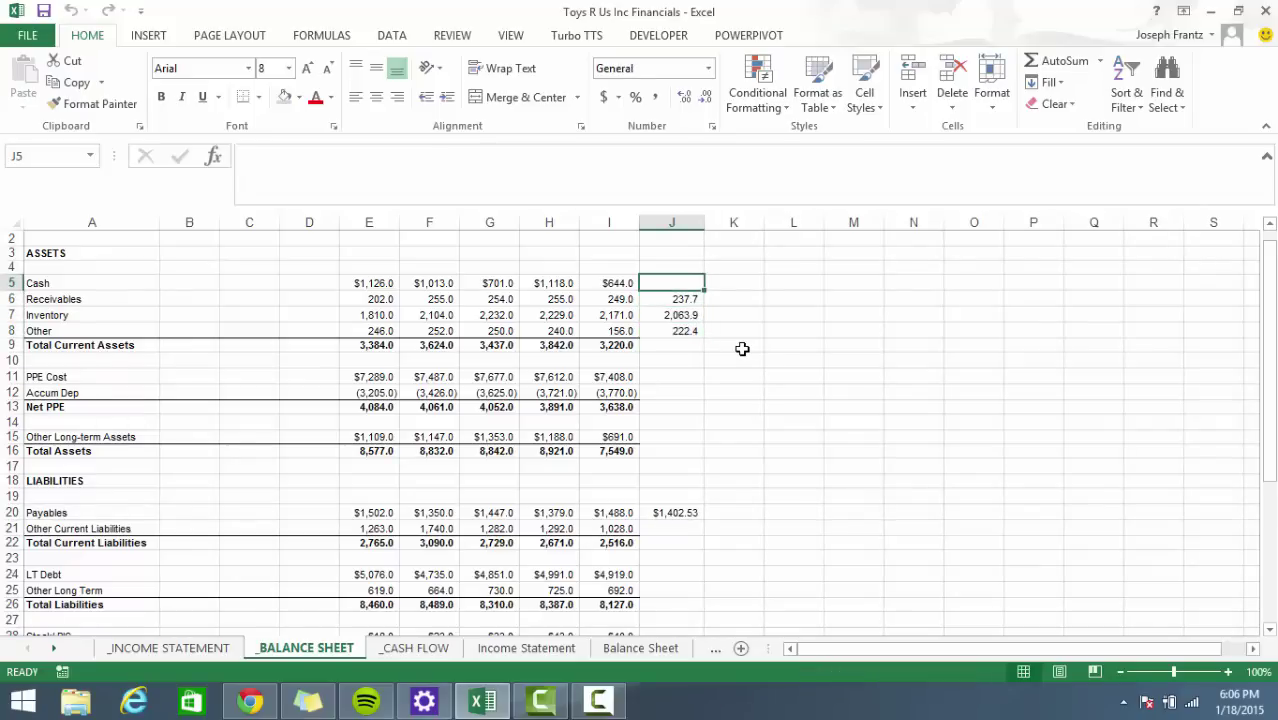
key(Down)
key(Down)
key(Down)
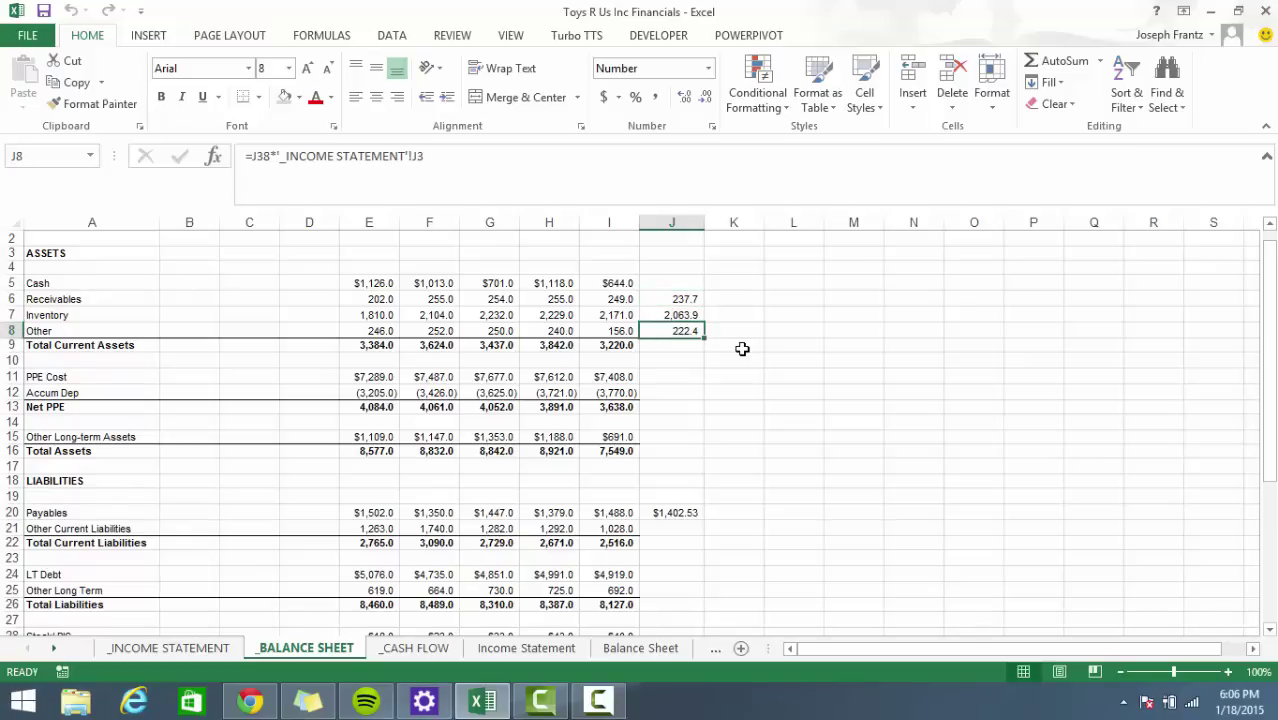
key(Down)
key(Down)
key(Down)
key(Down)
key(Down)
key(Down)
key(Down)
key(Down)
key(Down)
key(Down)
key(Down)
key(Down)
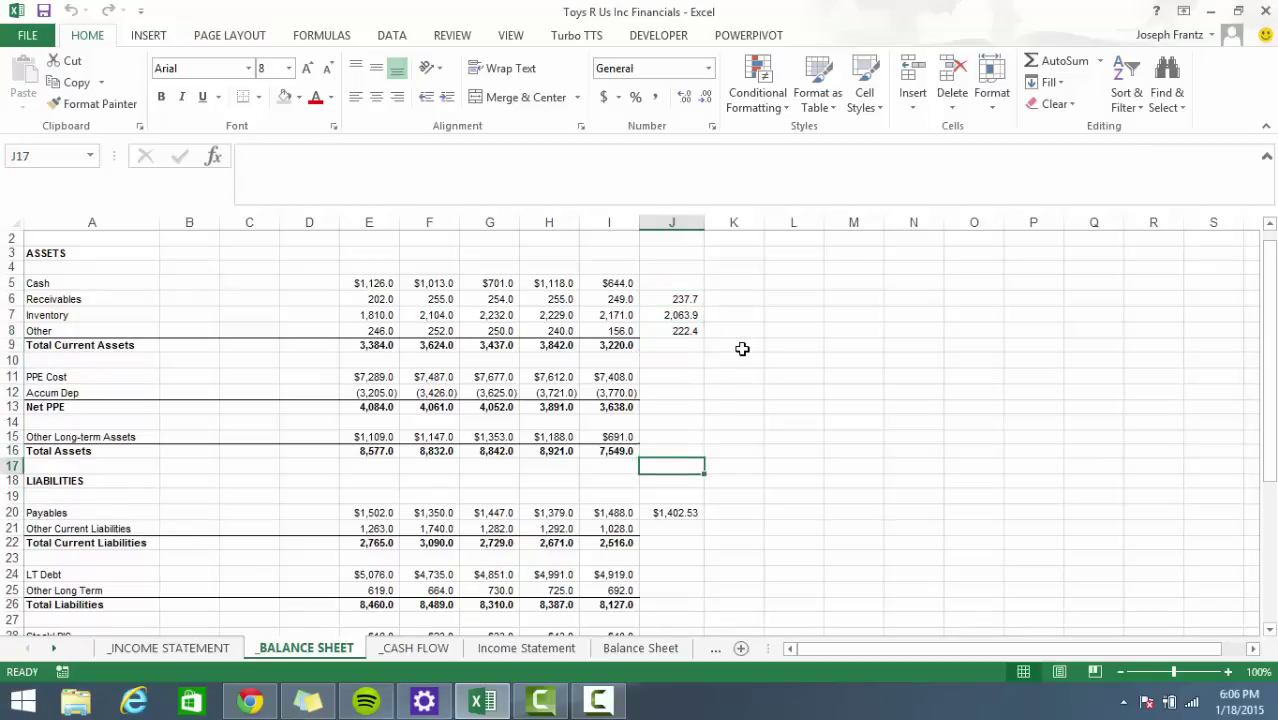
key(Down)
key(Down)
key(Down)
key(Down)
key(Down)
key(Down)
key(Down)
key(Down)
key(Down)
key(Down)
key(Down)
key(Down)
key(Down)
key(Down)
key(Down)
key(Down)
key(Down)
key(Down)
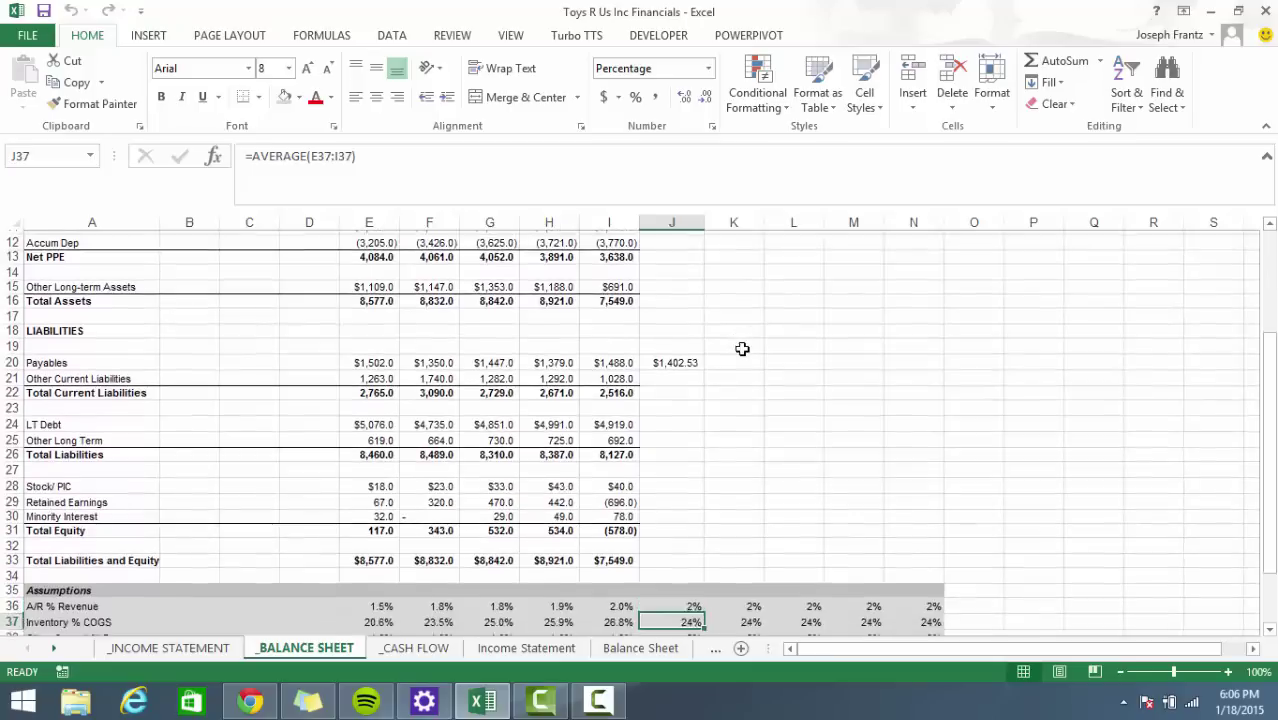
key(Left)
key(Right)
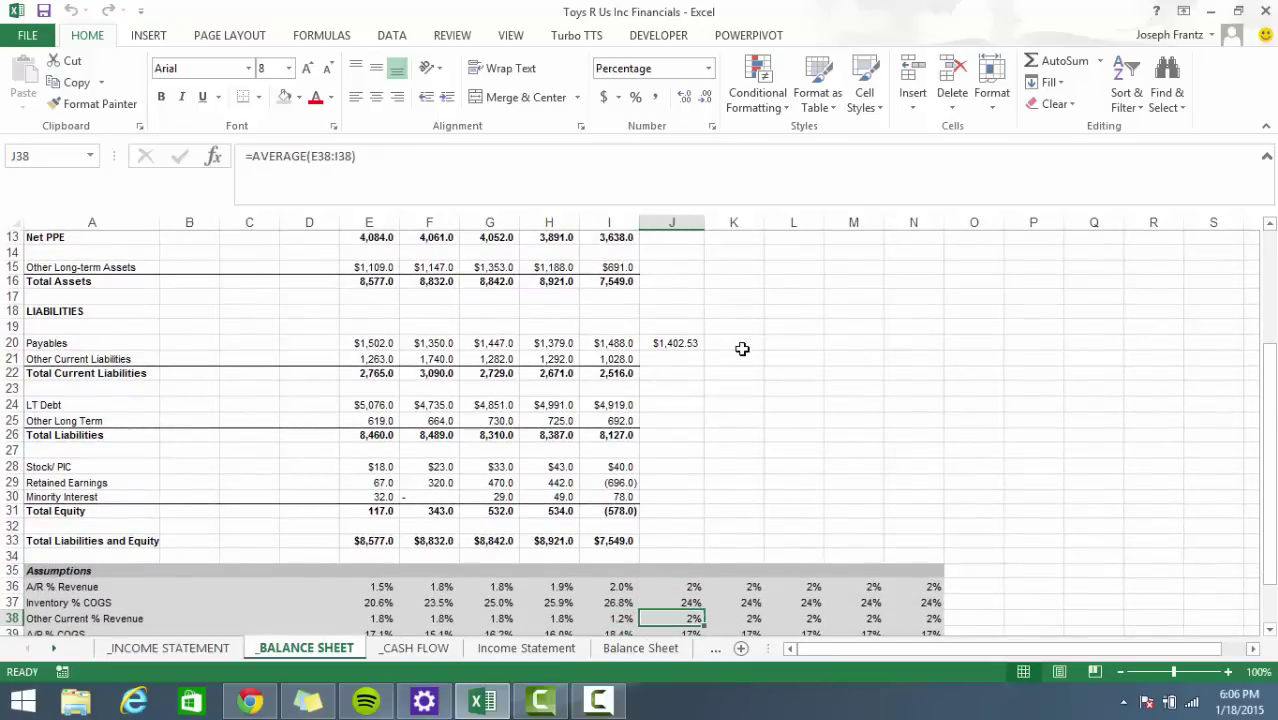
Fill the 2015 Payables formula in J20 across to 2019 in N20.
key(Up)
key(Up)
key(Up)
key(Up)
key(Up)
key(Up)
key(Up)
key(Up)
key(Up)
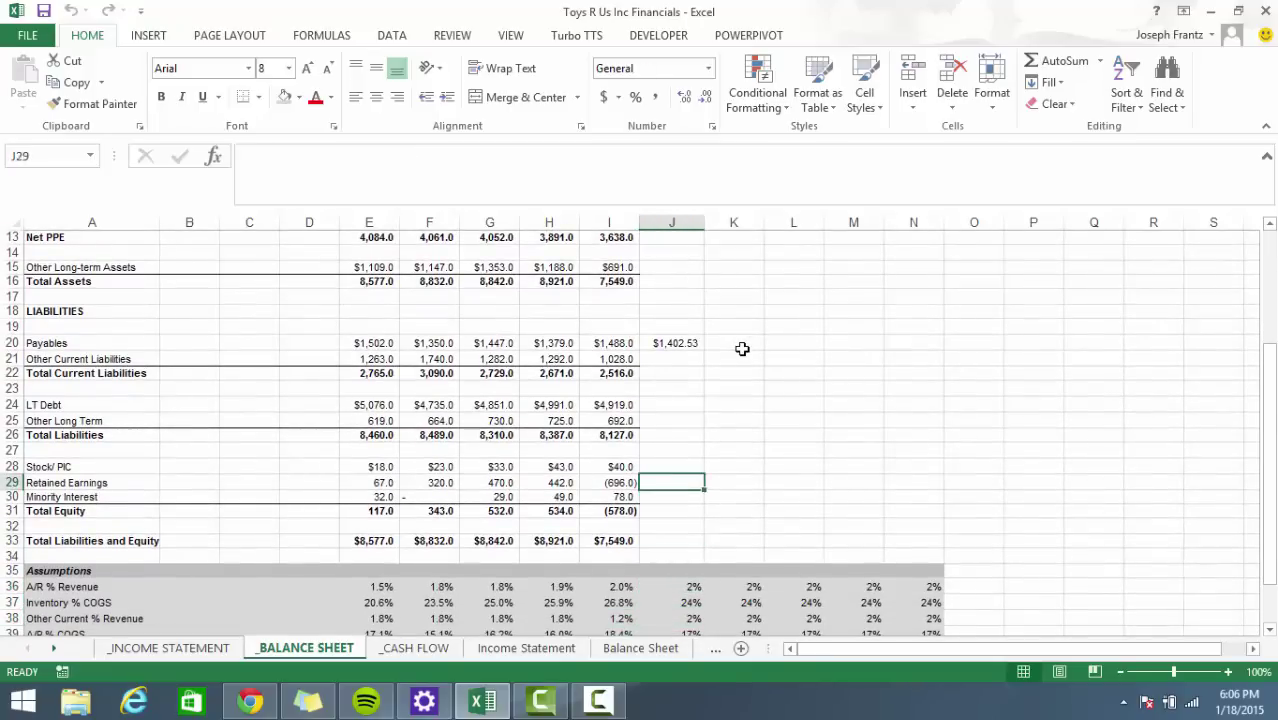
key(Up)
key(Up)
key(Up)
key(Up)
key(Up)
key(Up)
key(Up)
key(Up)
key(Up)
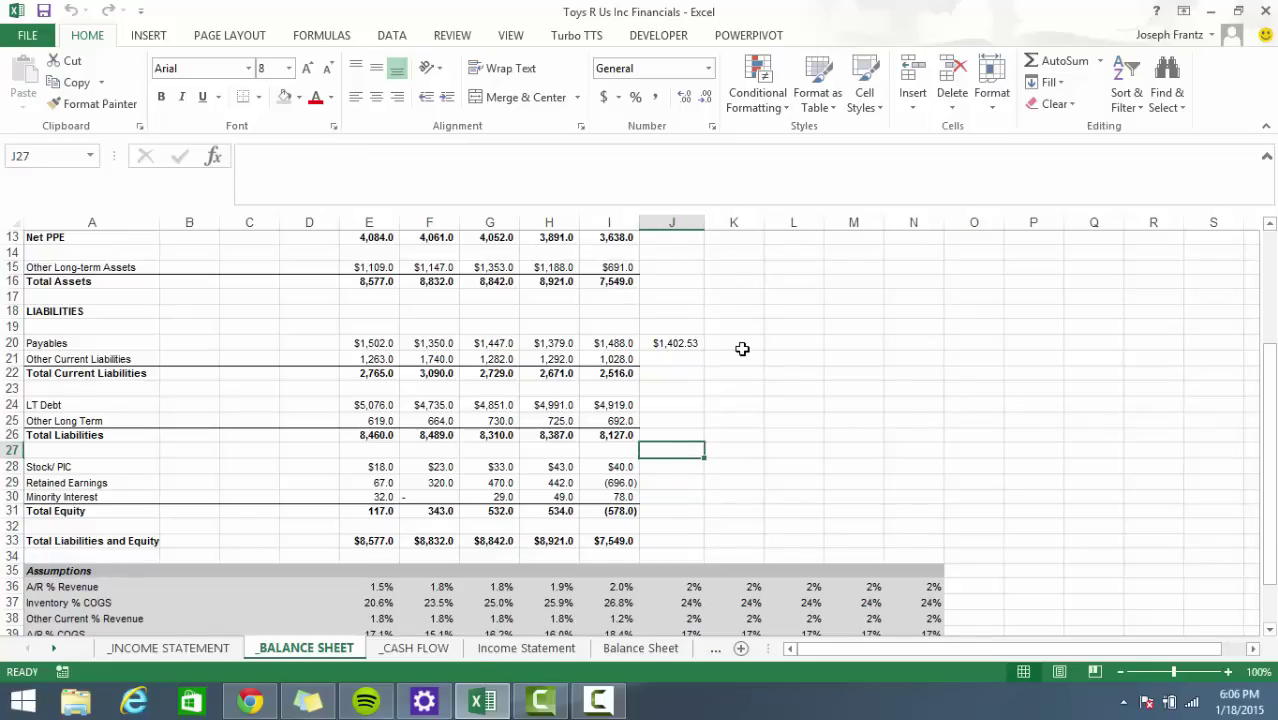
key(shift+Right)
key(shift+Right)
key(shift+Right)
key(shift+Right)
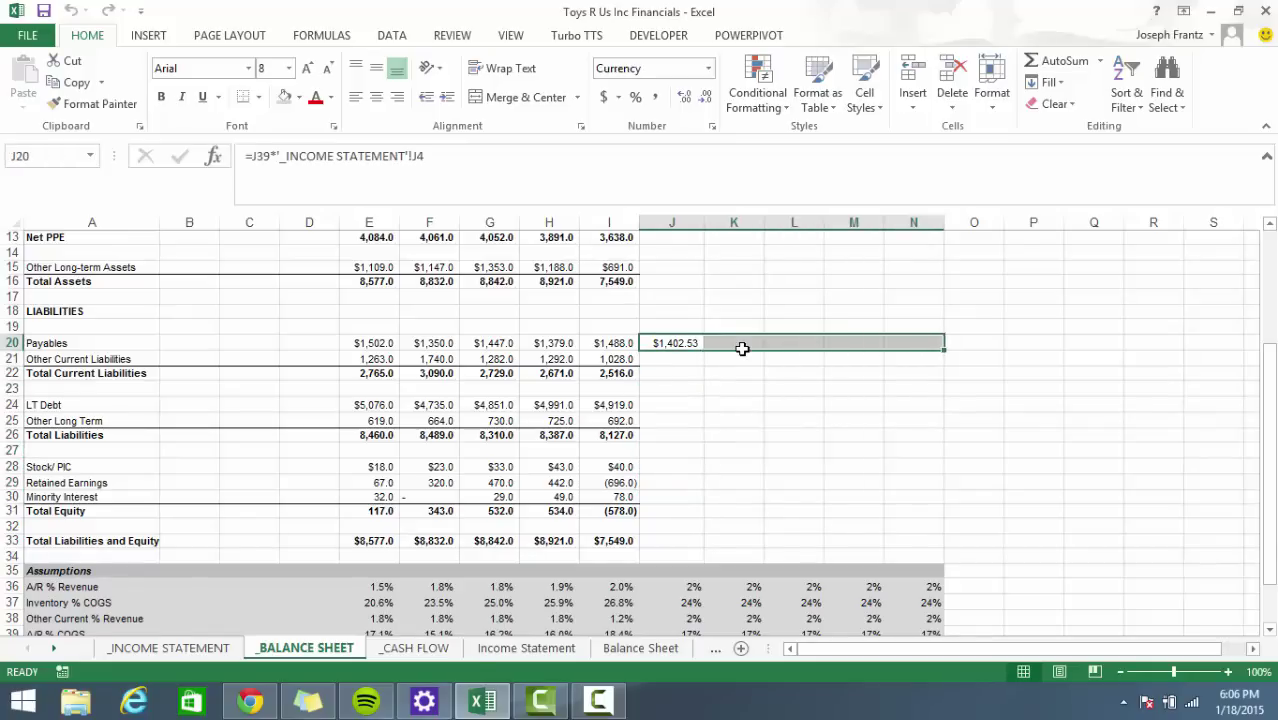
key(ctrl+r)
Fill the 2015 Receivables, Inventory and Other current assets formulas in J6:J8 across to 2019 in column N.
key(Up)
key(Up)
key(Up)
key(Up)
key(Up)
key(Up)
key(Up)
key(Up)
key(Up)
key(Up)
key(Up)
key(Up)
key(Up)
key(Up)
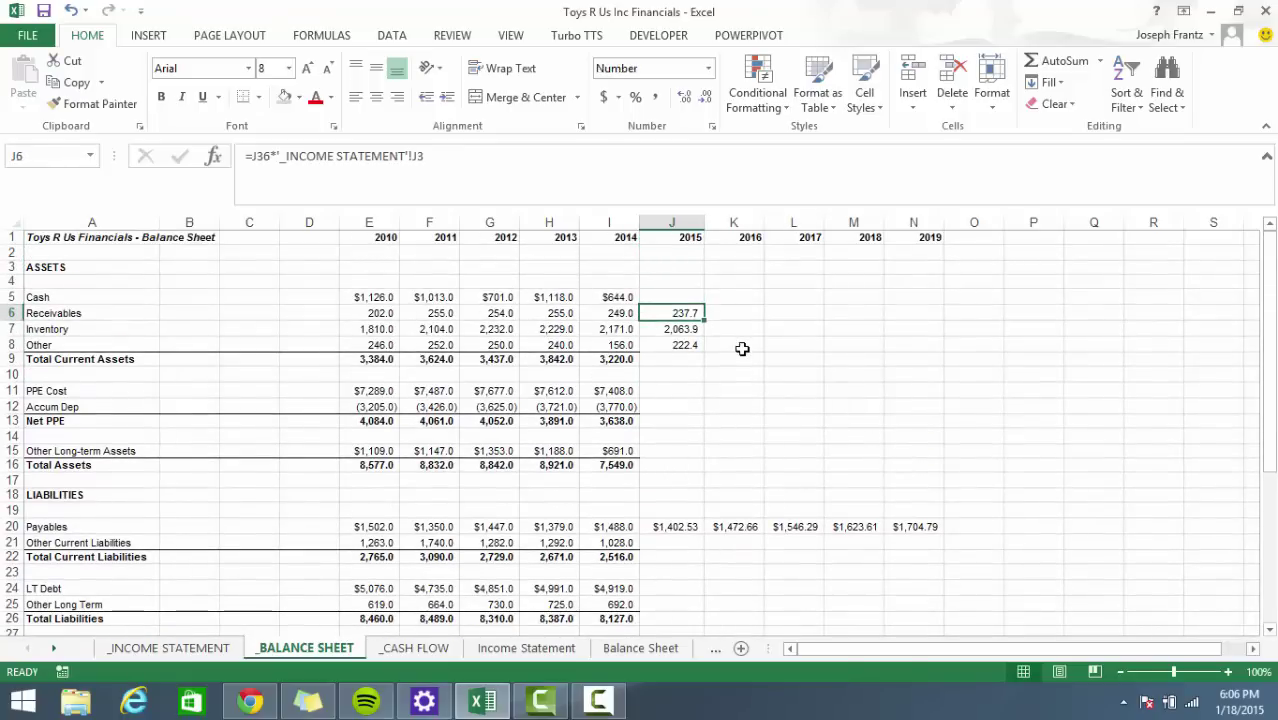
key(shift+Down)
key(shift+Down)
key(shift+Right)
key(shift+Right)
key(shift+Right)
key(shift+Right)
key(shift+Right)
key(shift+Left)
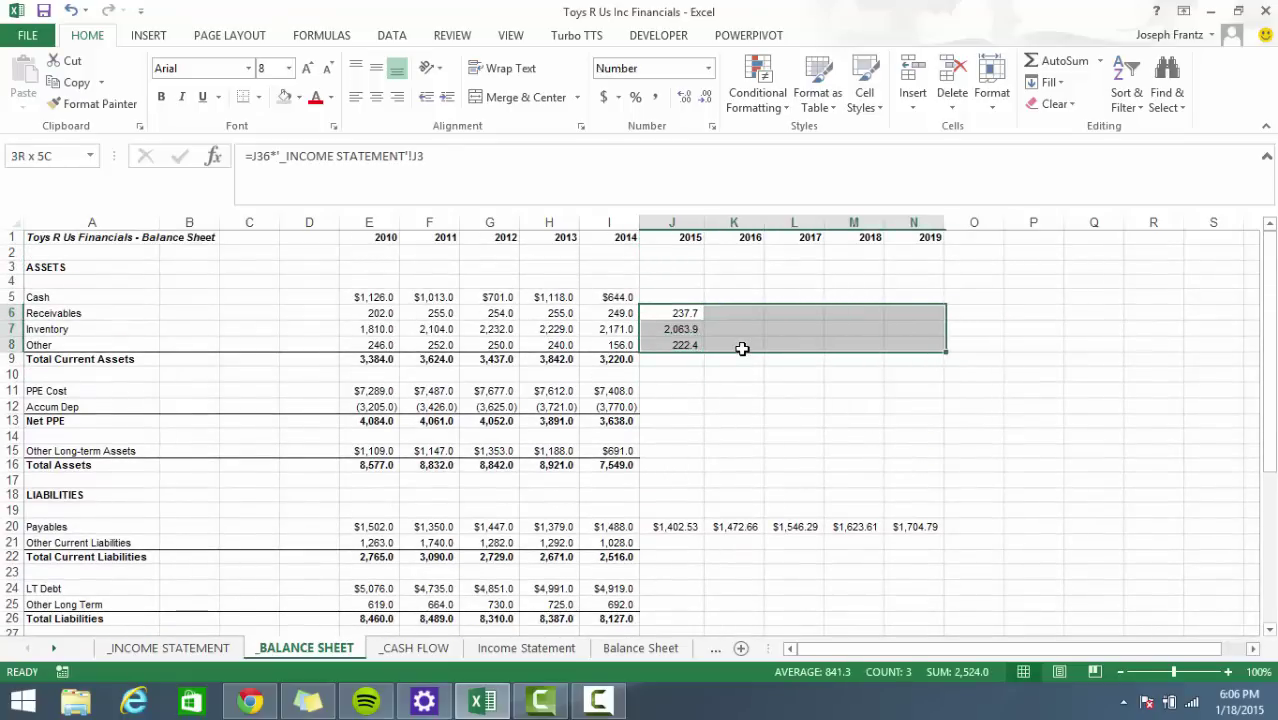
key(ctrl+r)
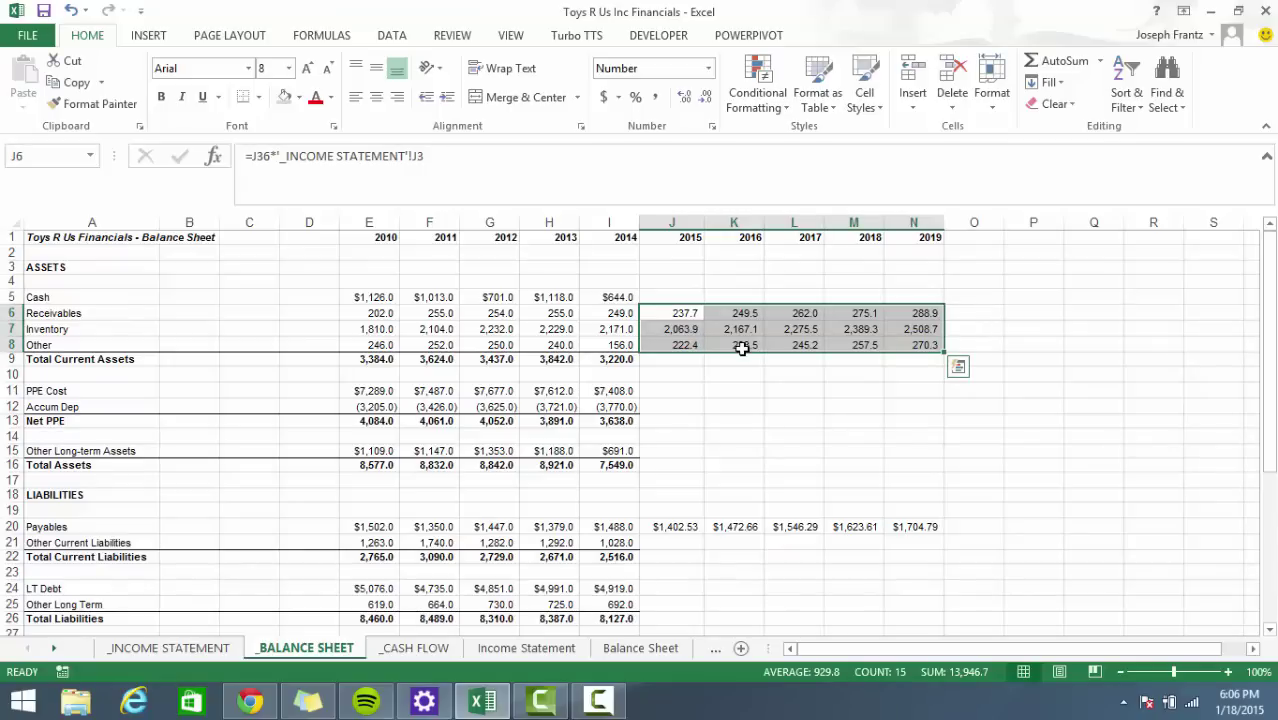
key(Down)
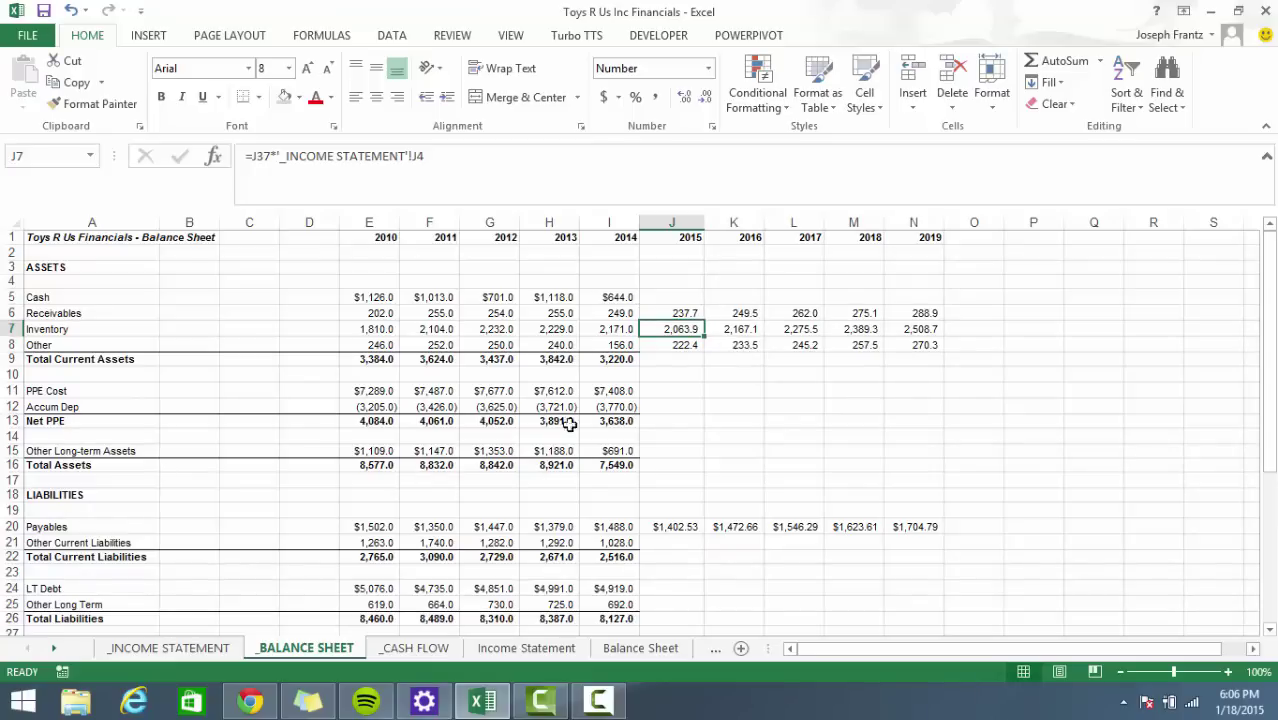
Examine the Capex, Debt Issuance/Repayment and Equity Issuance/Repurchase rows in the assumptions section of the _CASH FLOW sheet.
scroll(408, 518, down, 7)
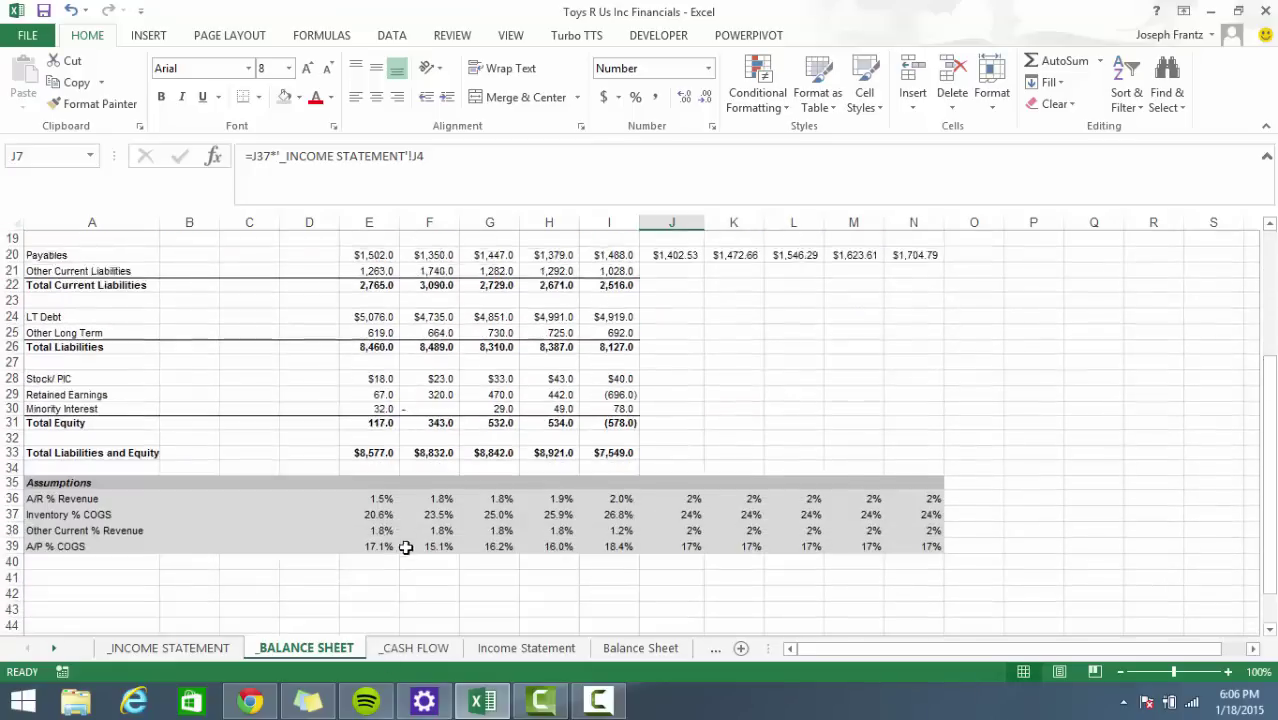
click(425, 648)
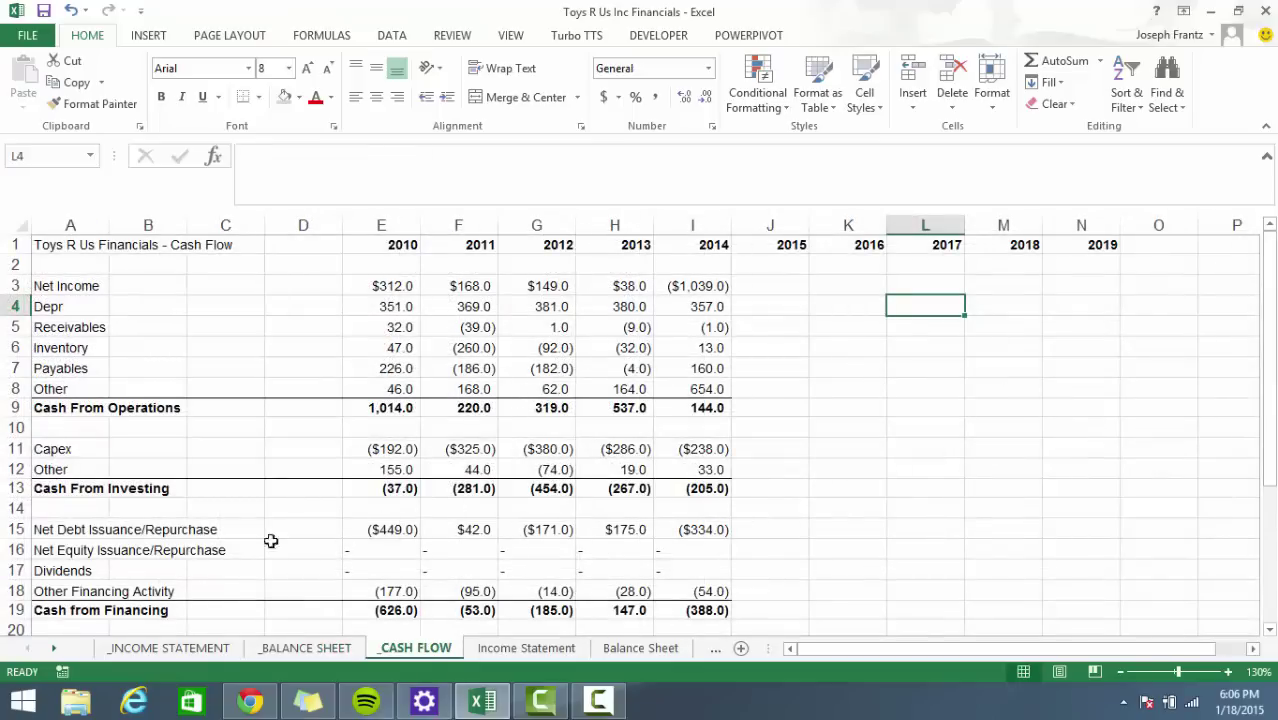
click(736, 528)
scroll(713, 477, down, 3)
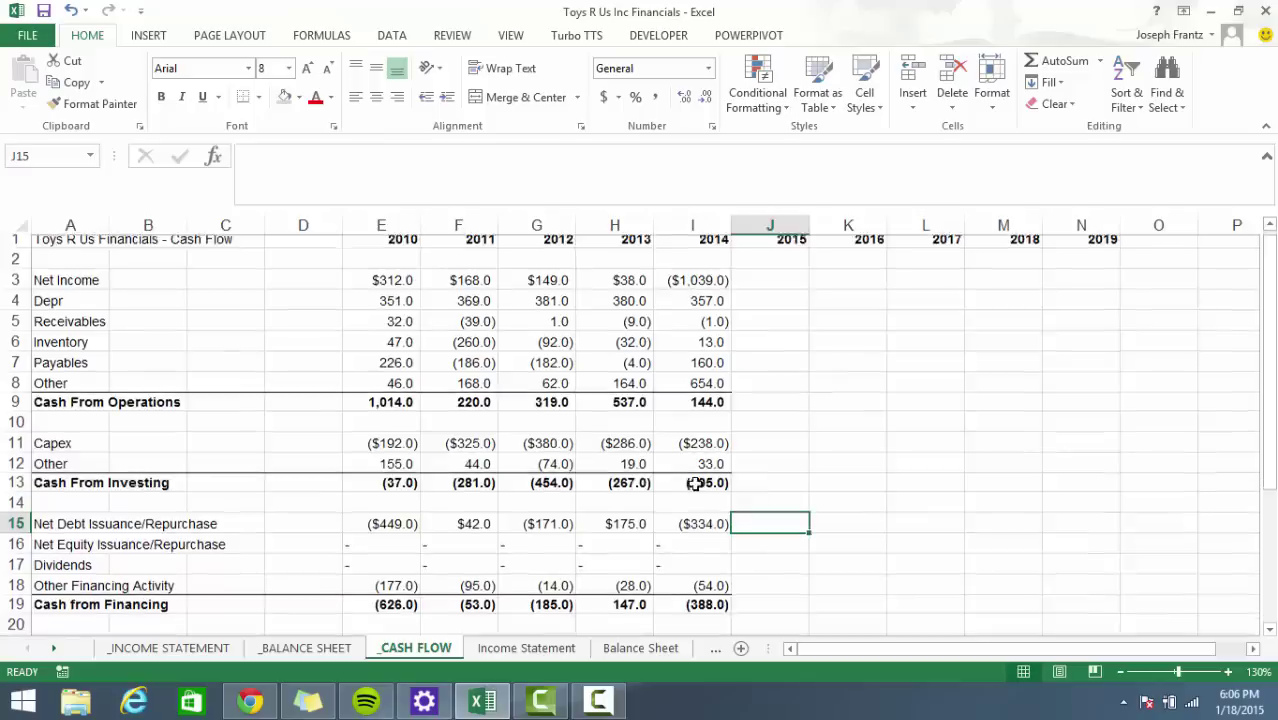
click(293, 433)
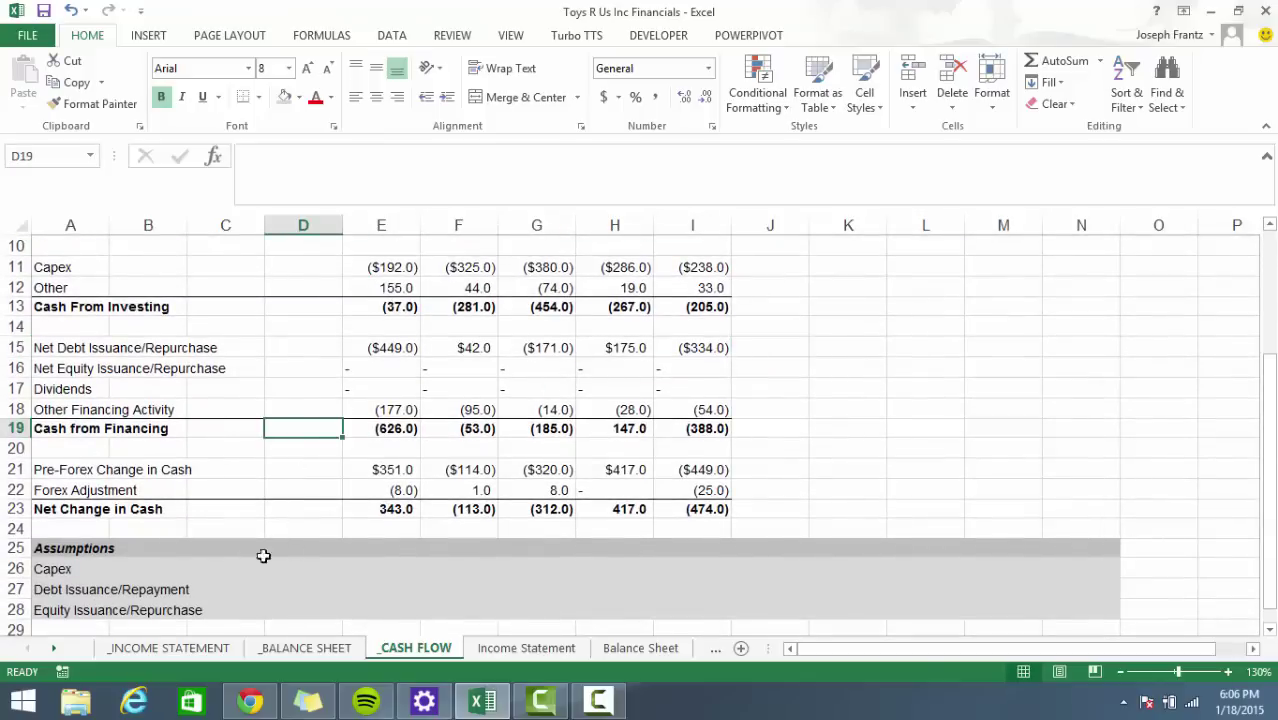
click(166, 569)
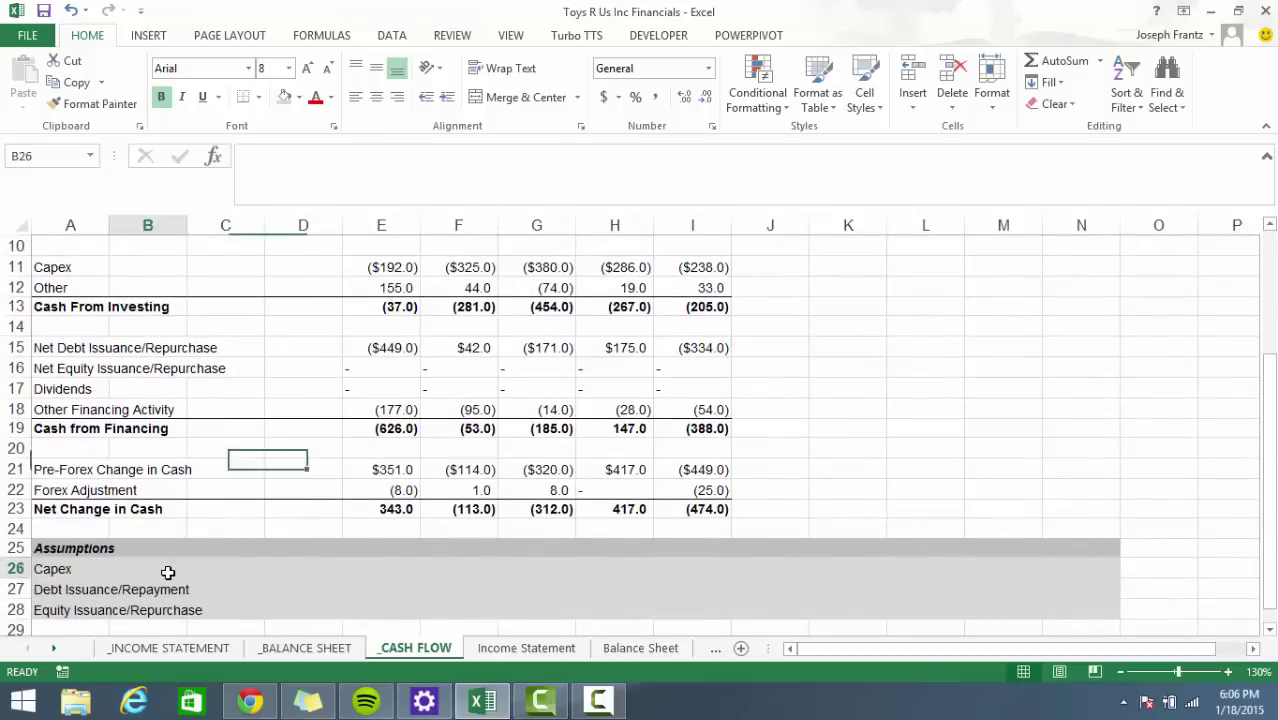
click(77, 577)
click(70, 594)
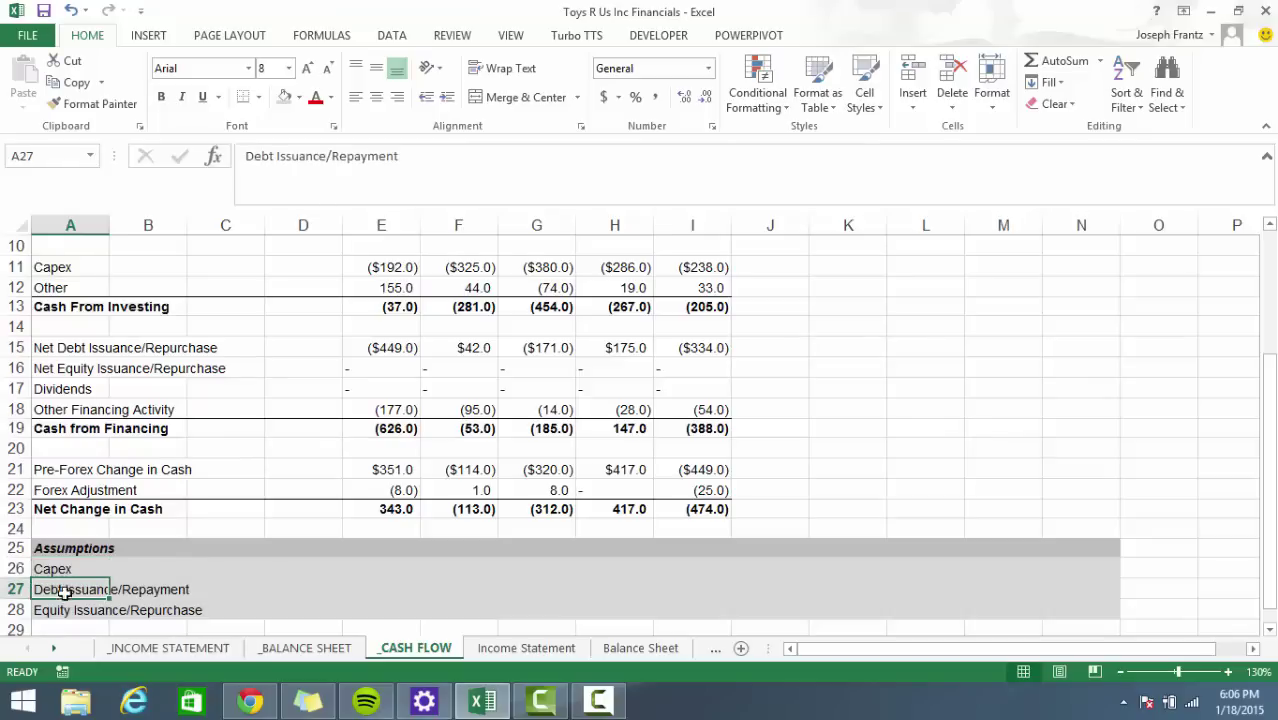
click(55, 610)
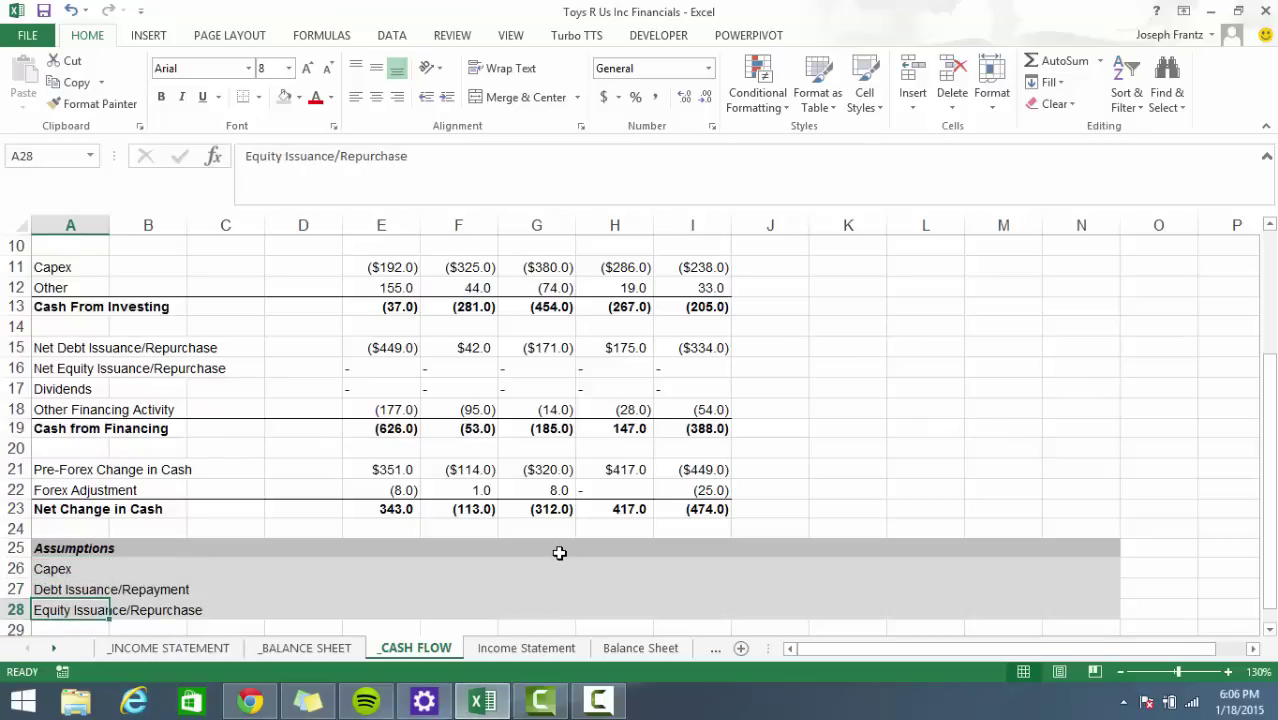
click(696, 569)
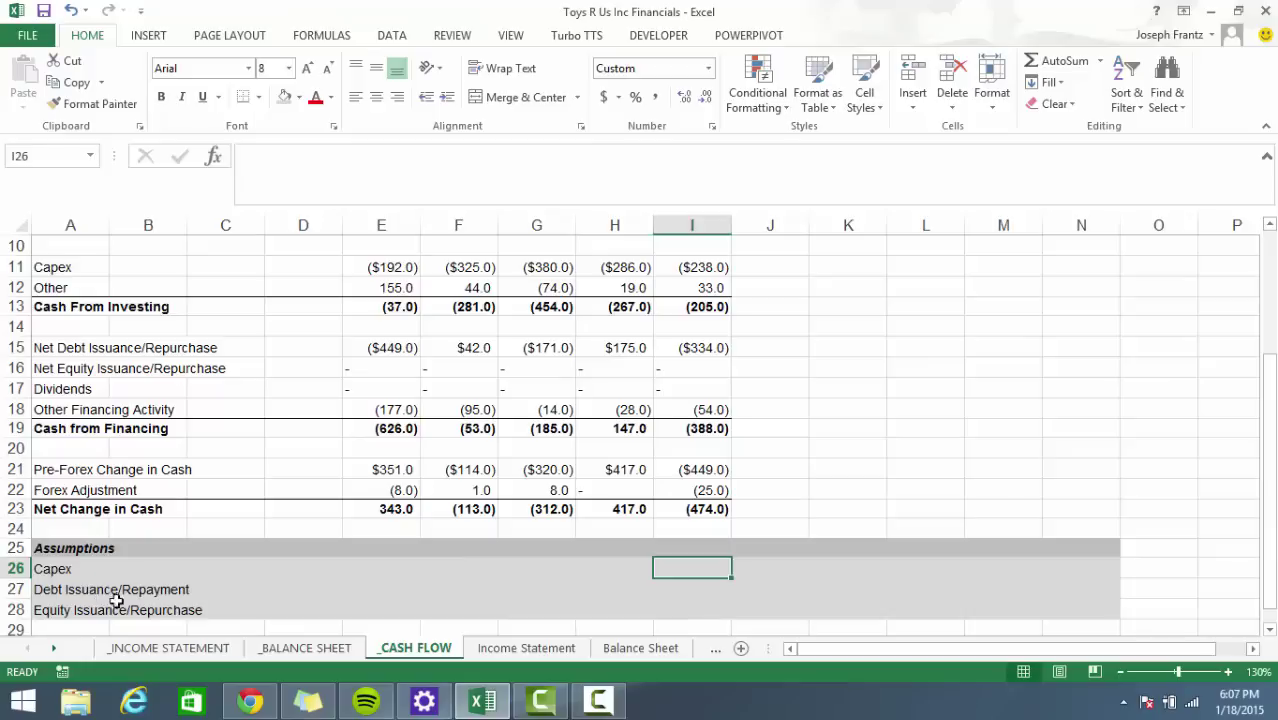
Examine the historical Net Debt Issuance/Repurchase figures for each year from 2010 to 2014 in row 15.
scroll(314, 510, up, 1)
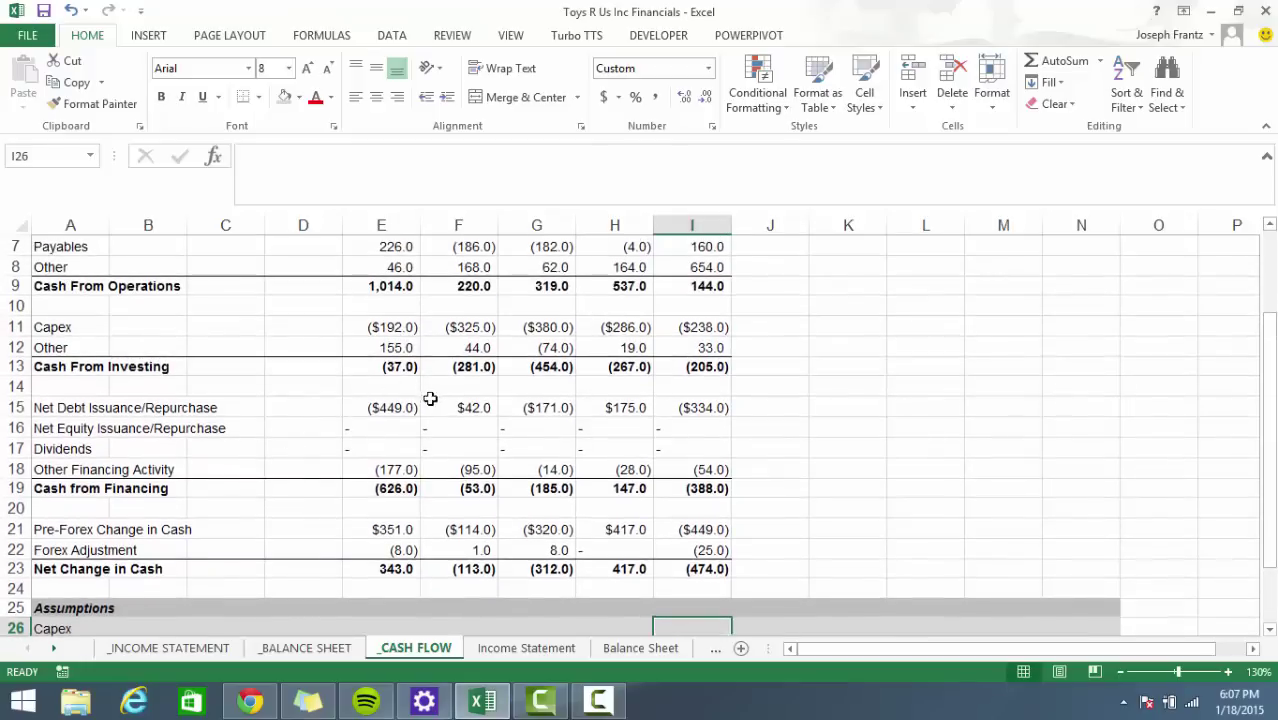
drag(370, 405, 700, 406)
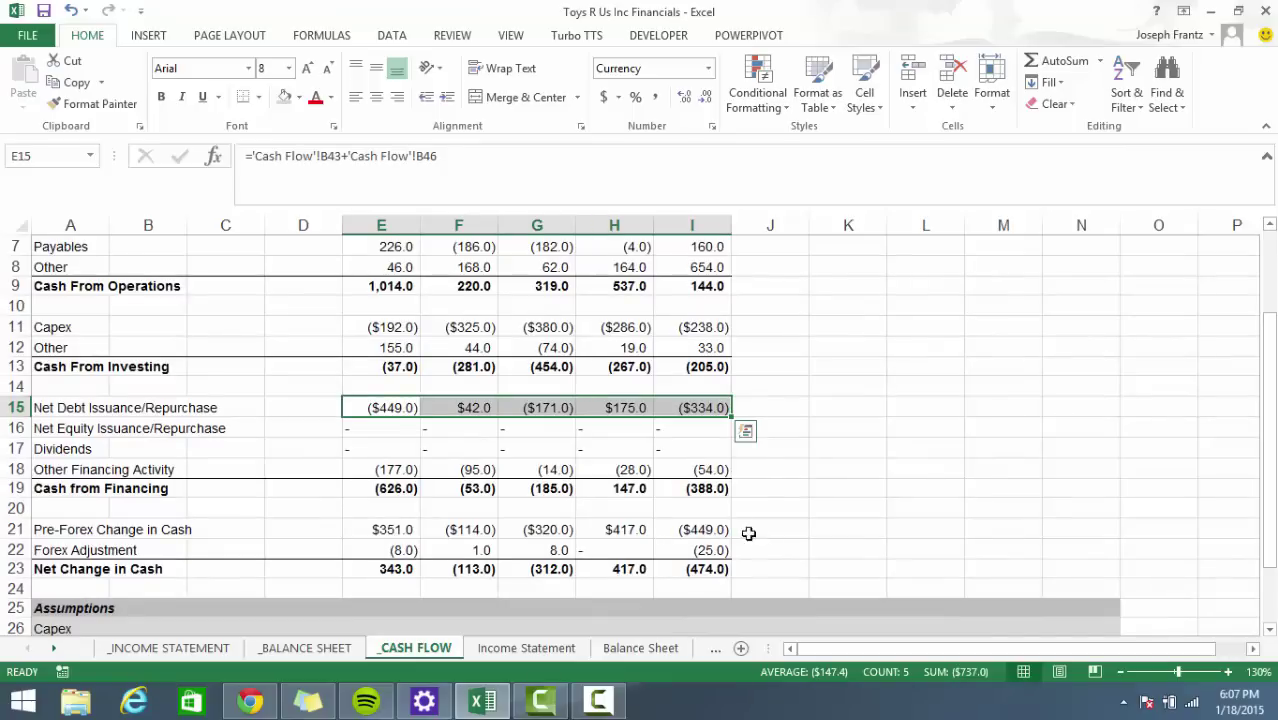
key(shift+Left)
click(381, 407)
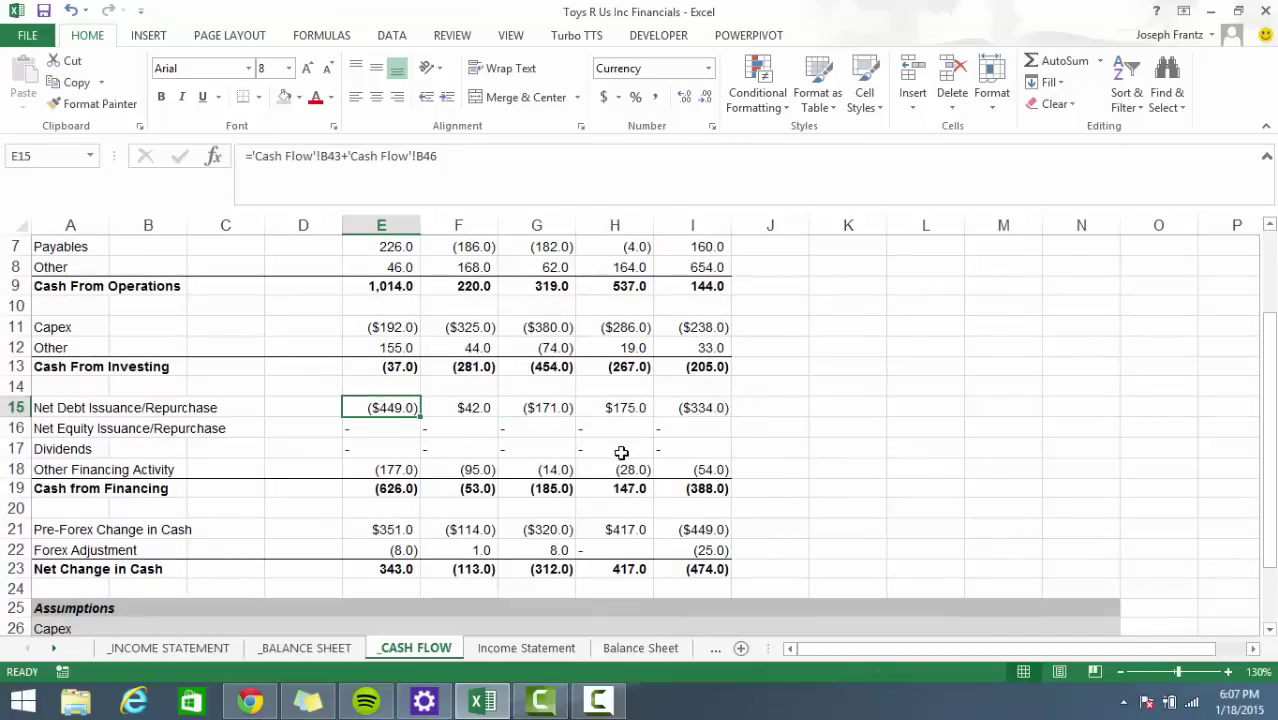
click(473, 403)
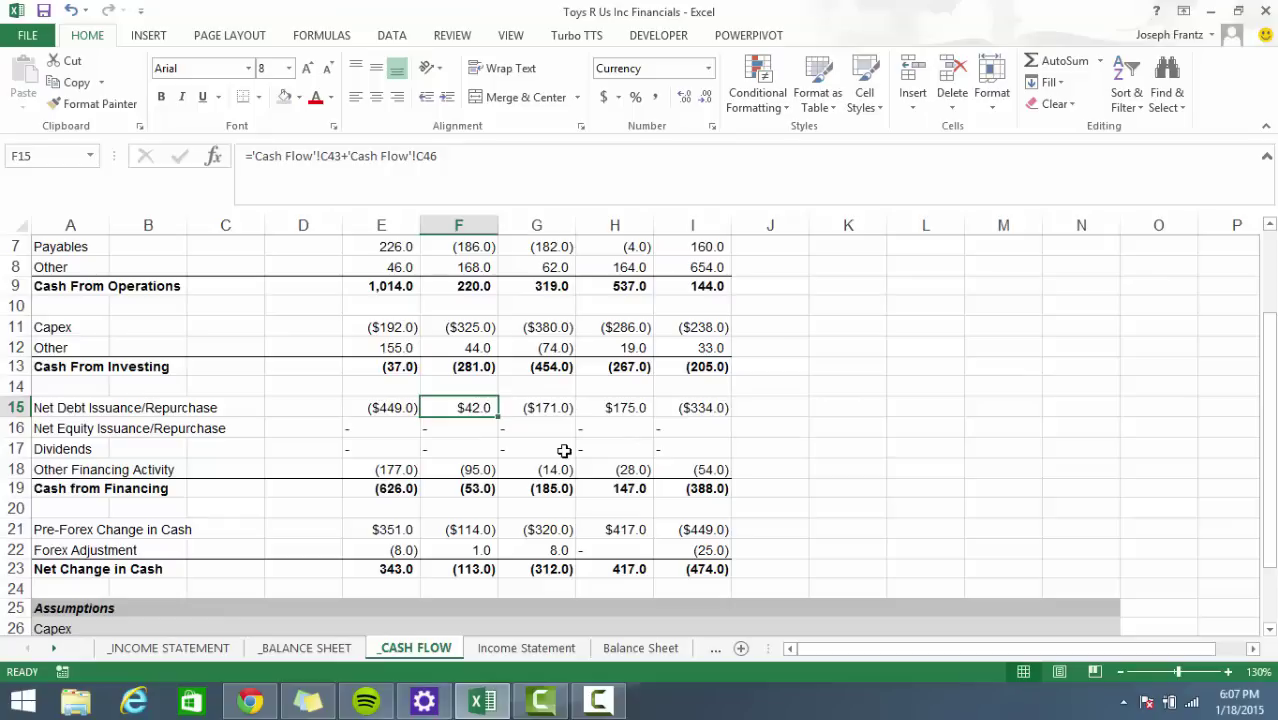
click(550, 405)
click(613, 407)
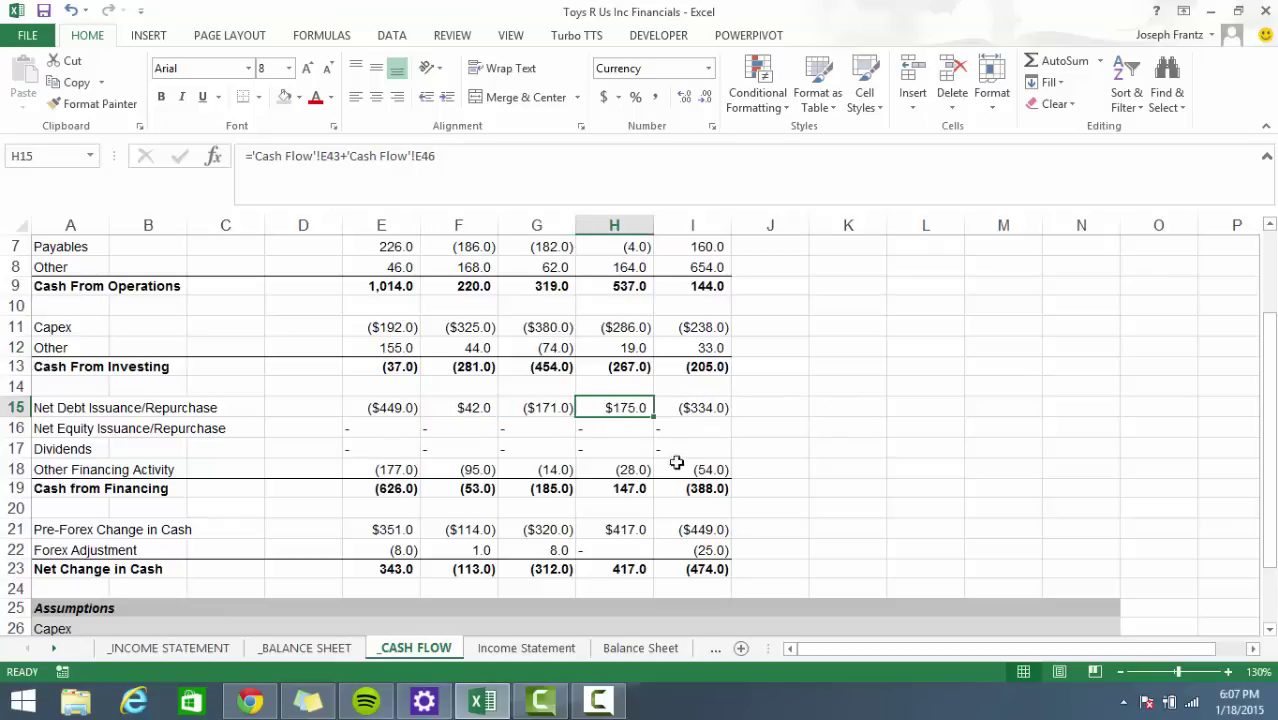
click(685, 407)
Enter 0 as the 2015 Debt Issuance/Repayment assumption in J27 of the _CASH FLOW sheet.
scroll(530, 540, down, 3)
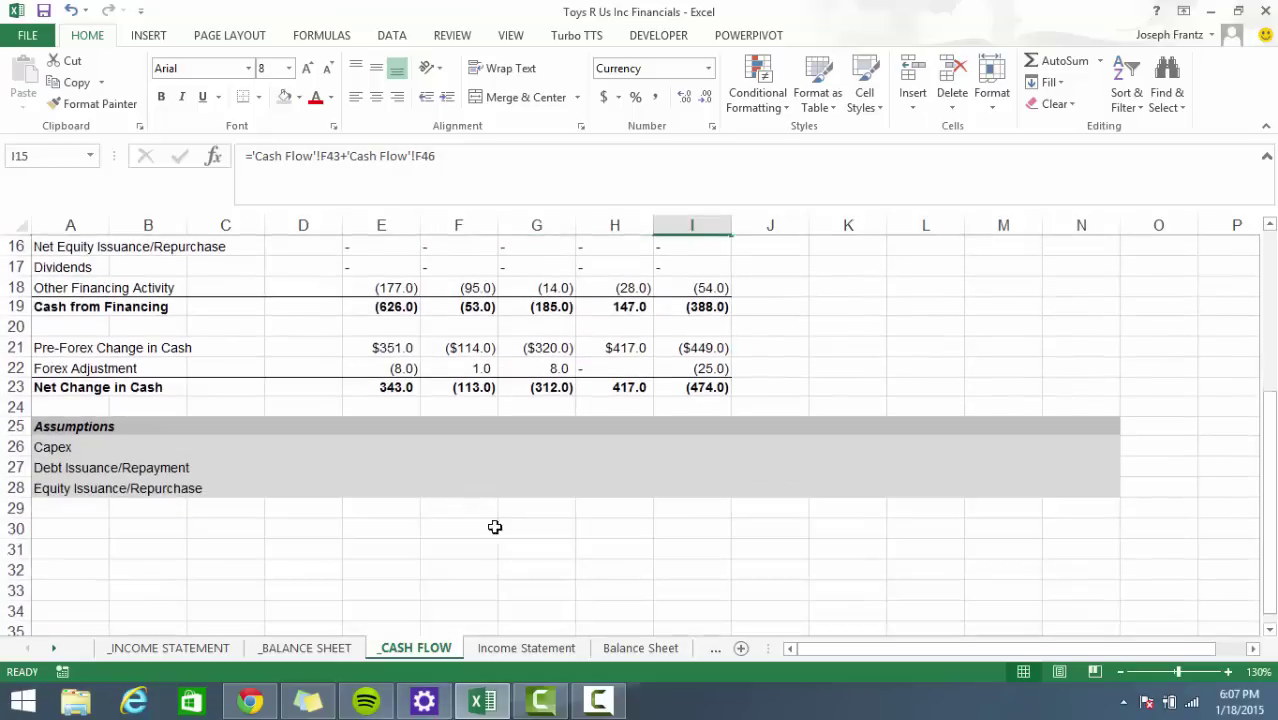
scroll(494, 525, up, 1)
click(766, 525)
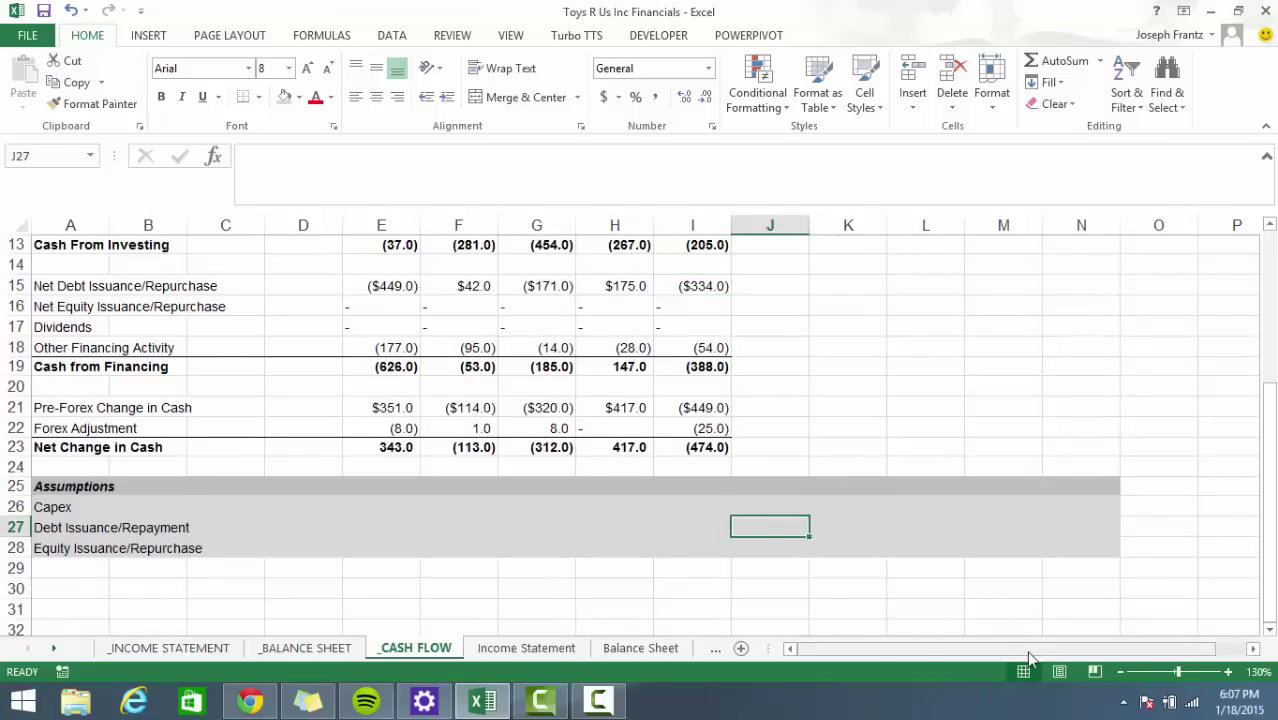
text(0)
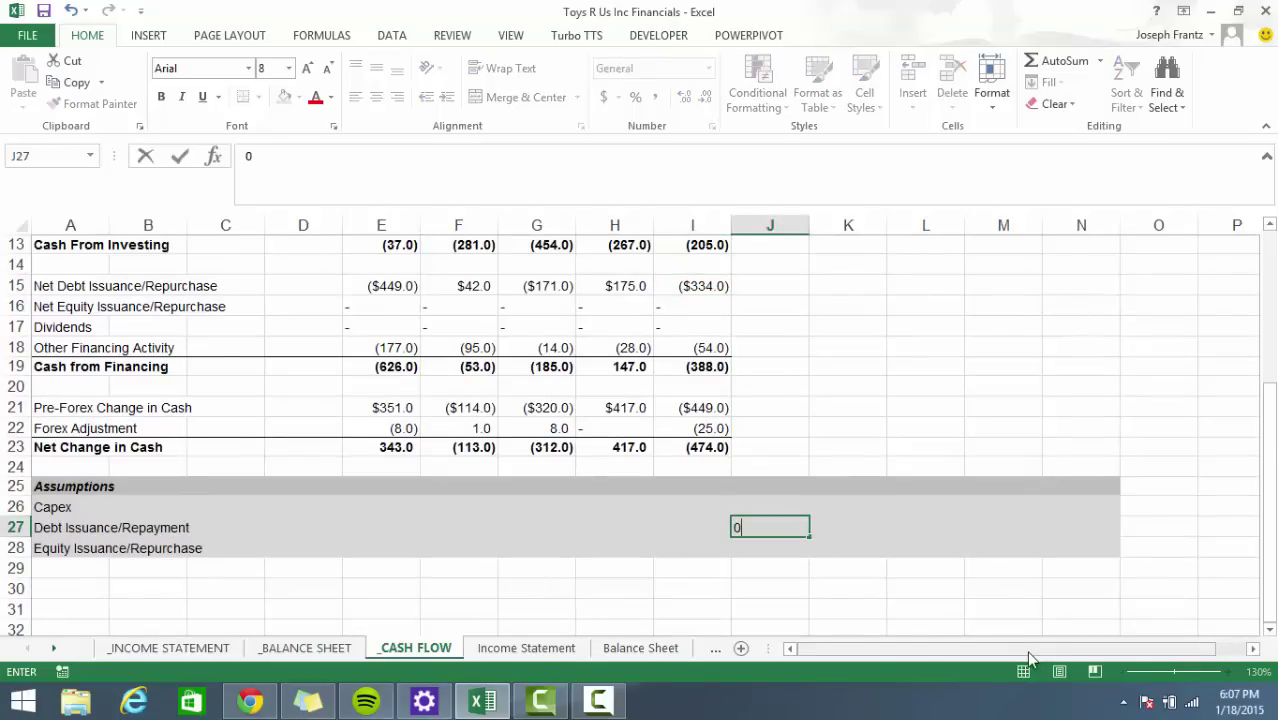
key(ctrl+Return)
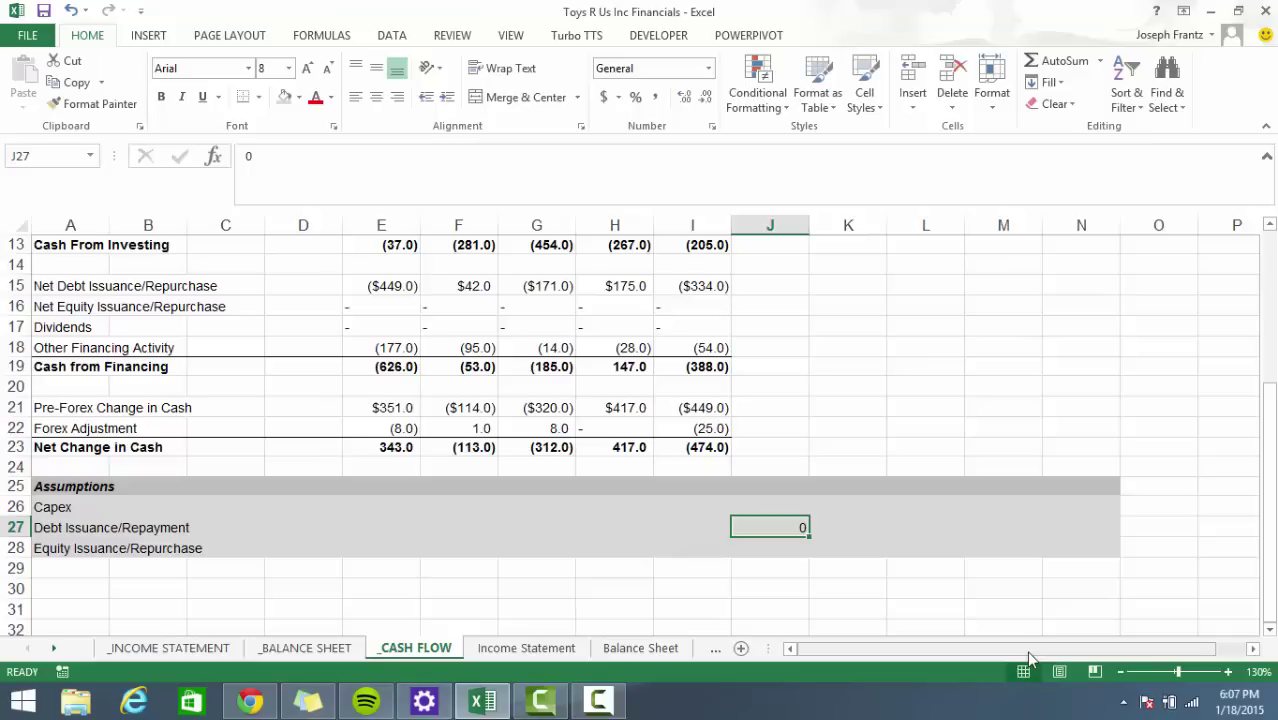
Fill the 2015 Debt Issuance/Repayment assumption in J27 across to 2019 in N27.
key(shift+Right)
key(shift+Right)
key(shift+Right)
key(shift+Right)
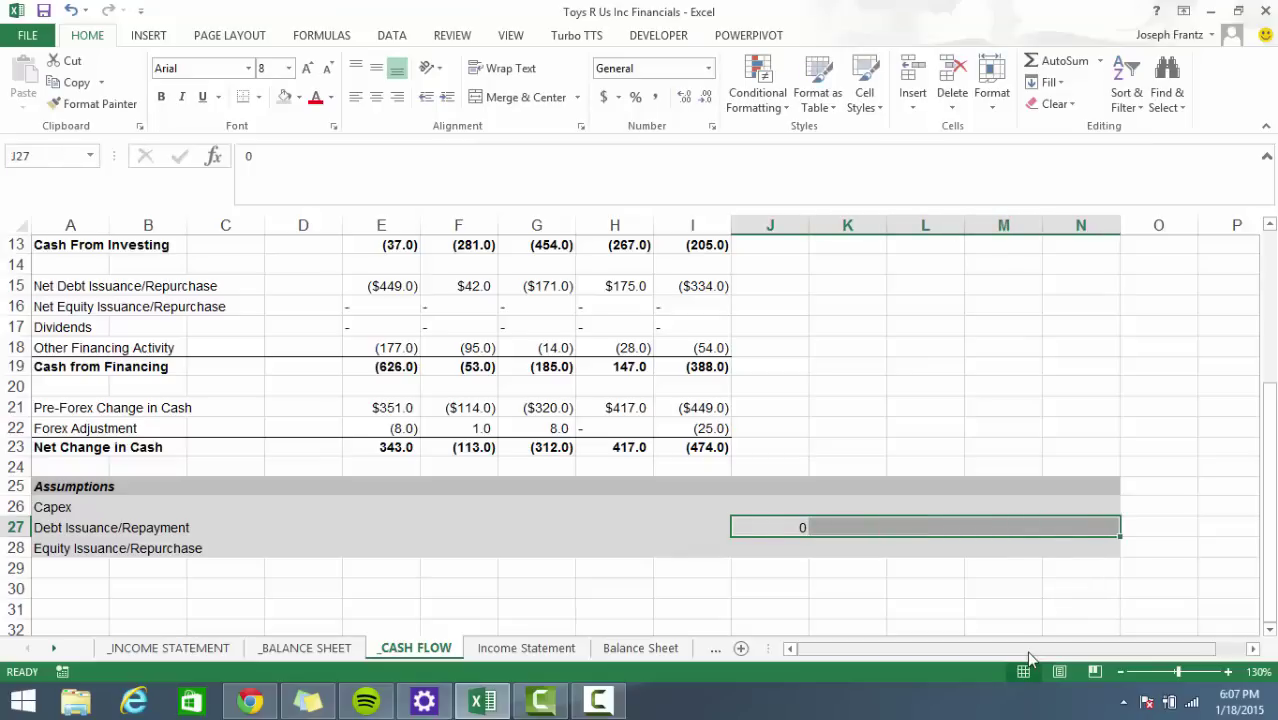
key(ctrl+r)
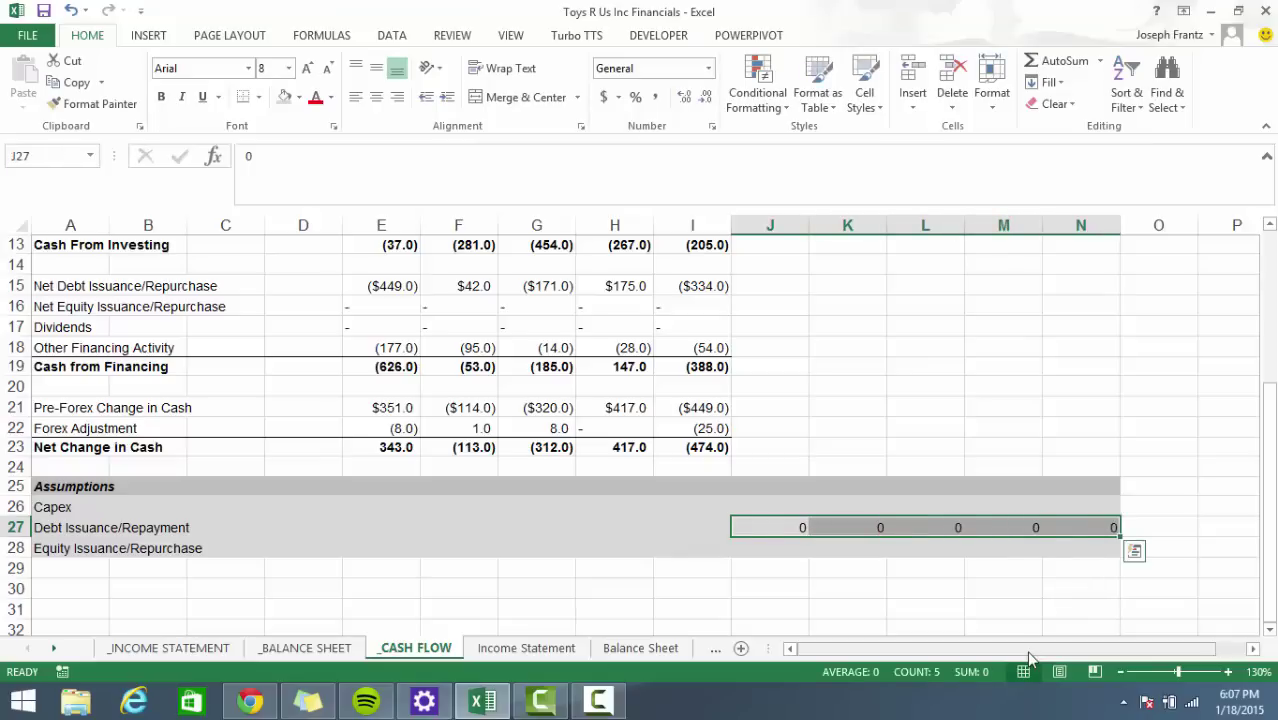
Link the 2015 Net Debt Issuance/Repurchase in J15 to the Debt Issuance/Repayment assumption with =J27.
key(Up)
key(Up)
key(Up)
key(Up)
key(Up)
key(Up)
key(Up)
key(Up)
key(Up)
key(Up)
key(Up)
key(Up)
key(Up)
key(Up)
key(Up)
key(Up)
key(Up)
key(Up)
key(Up)
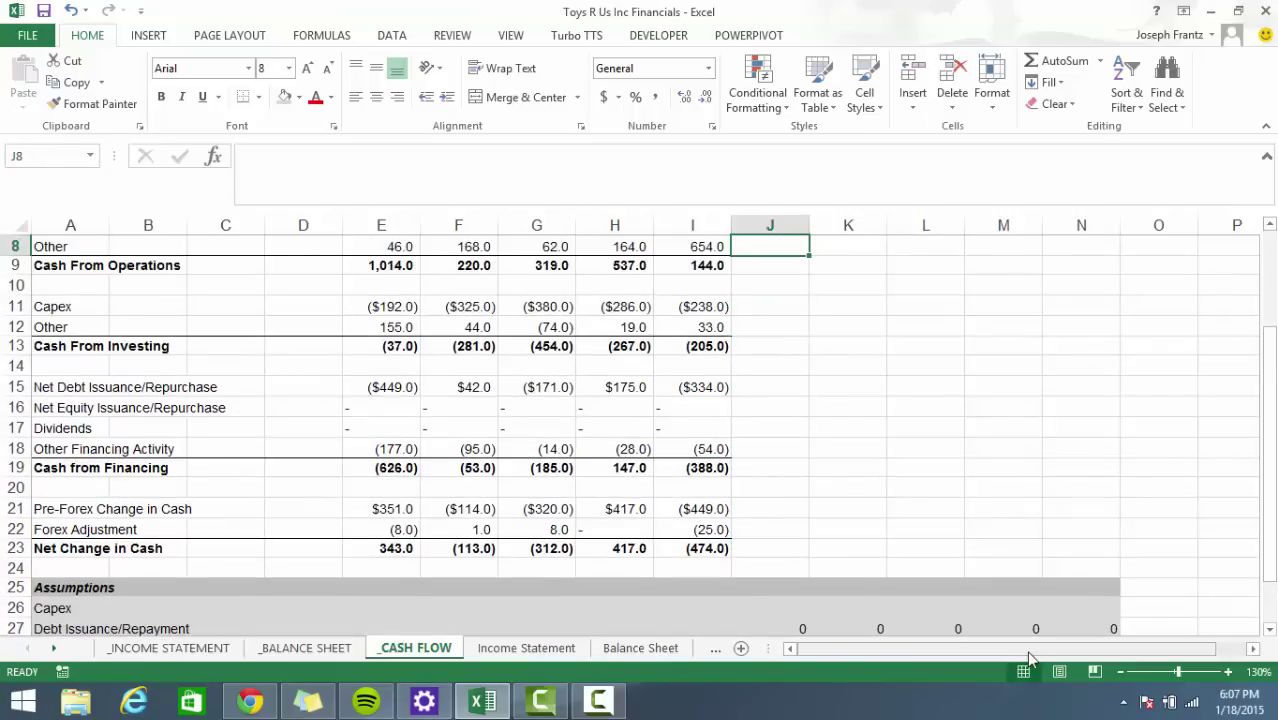
key(Down)
key(Down)
key(Down)
key(Down)
key(Down)
key(Down)
key(Down)
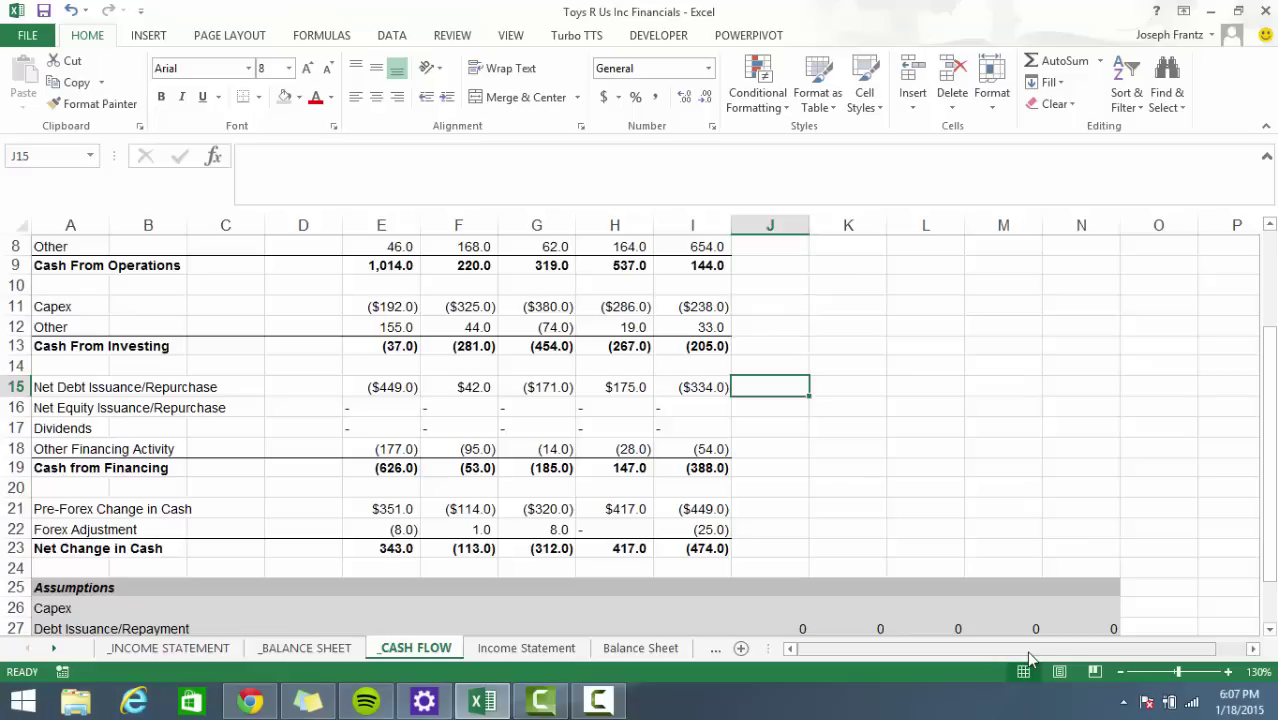
key(Left)
key(Right)
text(=)
key(Right)
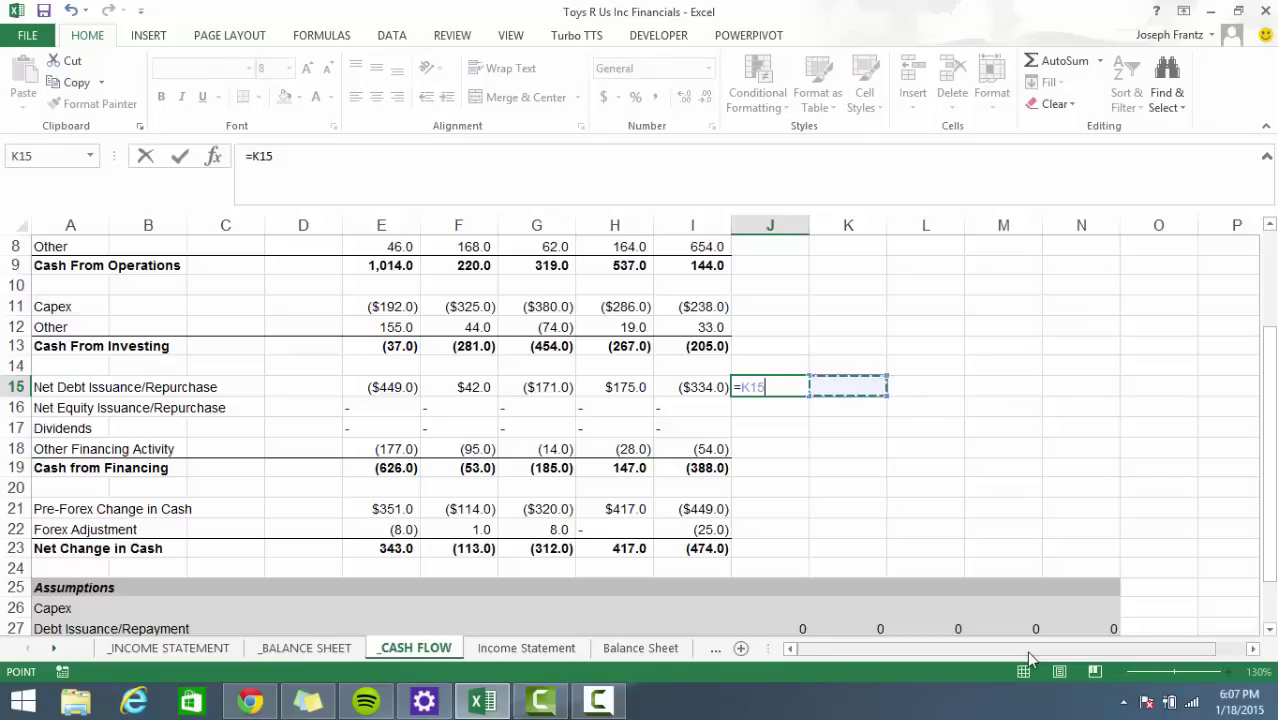
key(Down)
key(Down)
key(Down)
key(Down)
key(Down)
key(Down)
key(Down)
key(Down)
key(Down)
key(Down)
key(Down)
key(Down)
key(Down)
key(Left)
key(Up)
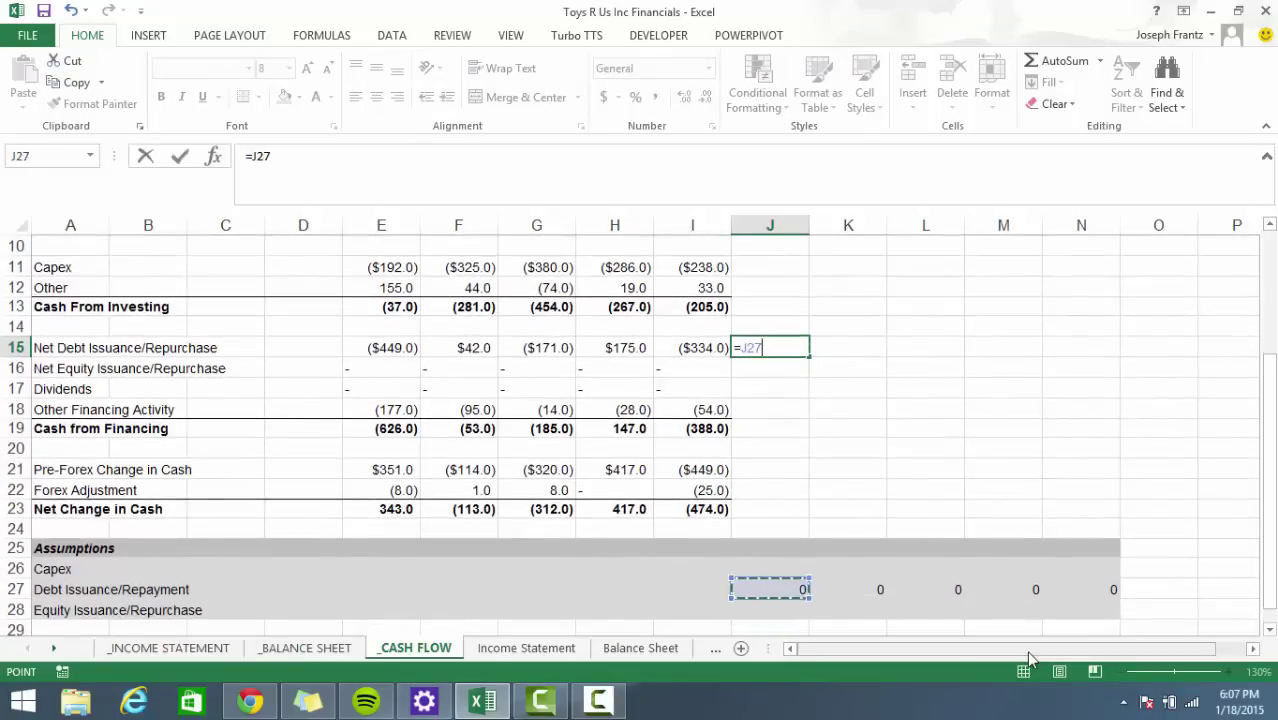
key(ctrl+Return)
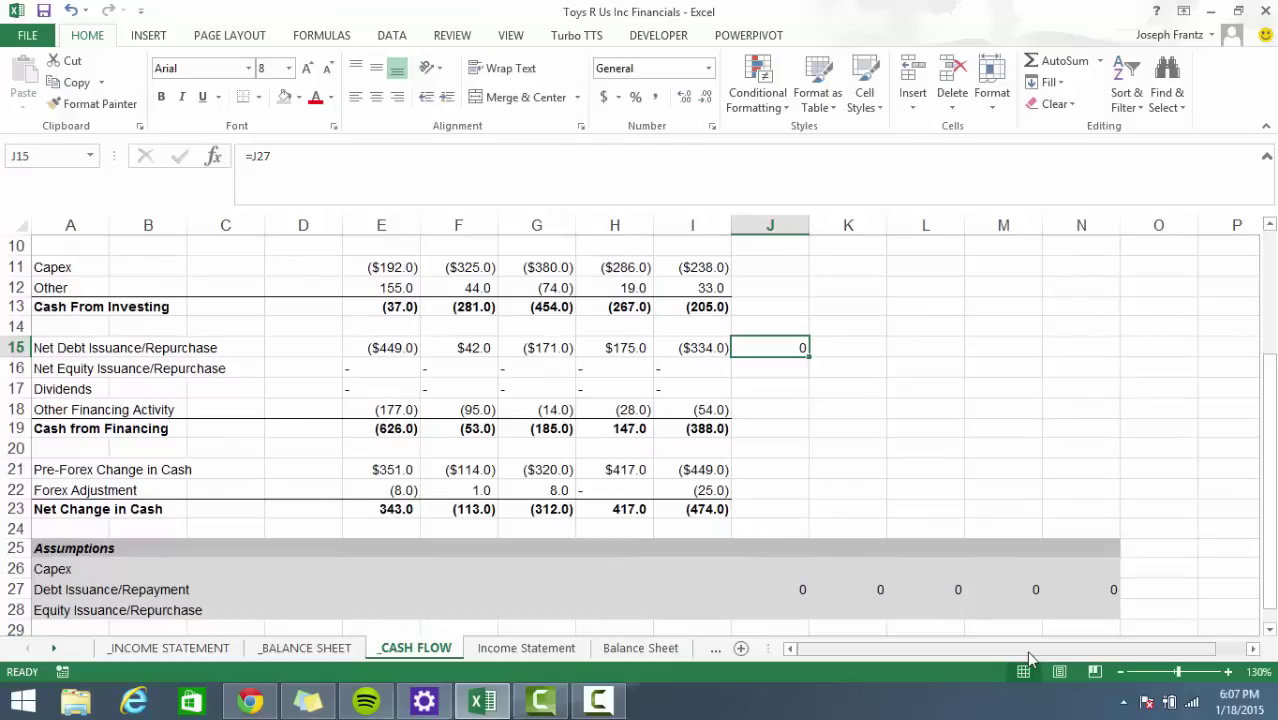
key(Down)
key(Down)
key(Down)
key(Down)
key(Down)
key(Down)
key(Down)
key(Down)
key(Down)
key(Down)
key(Down)
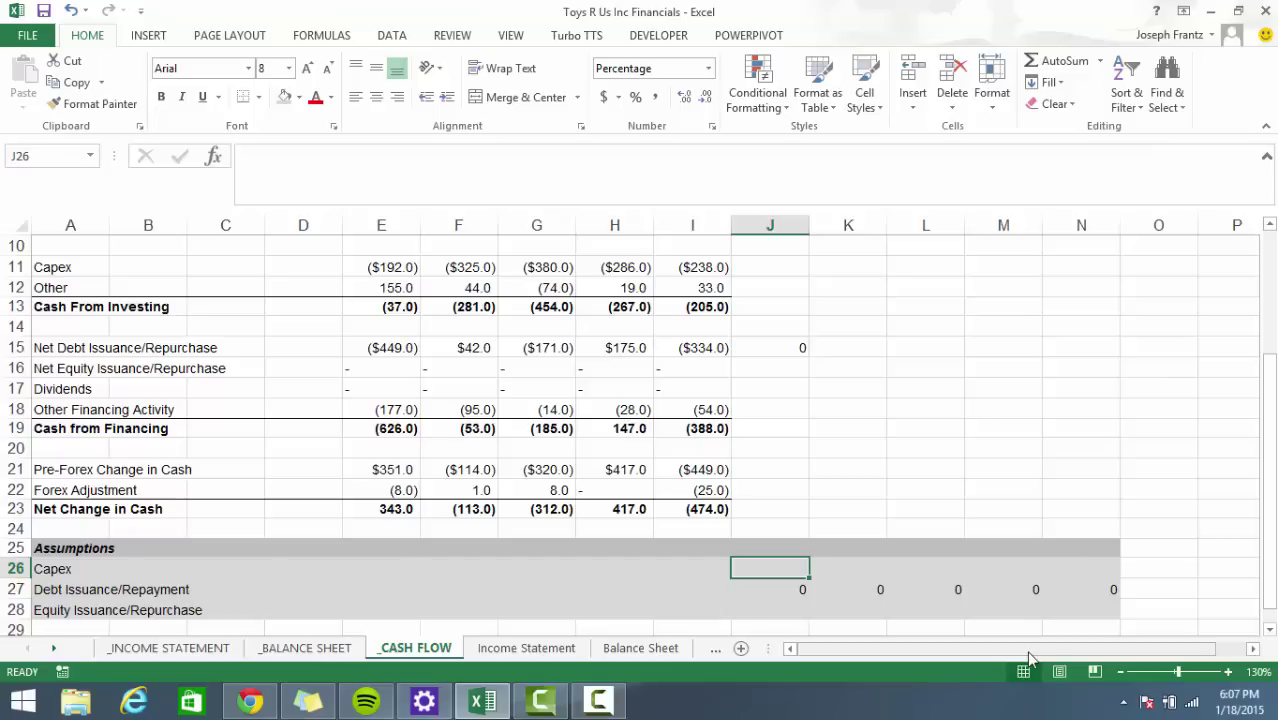
key(Down)
key(Up)
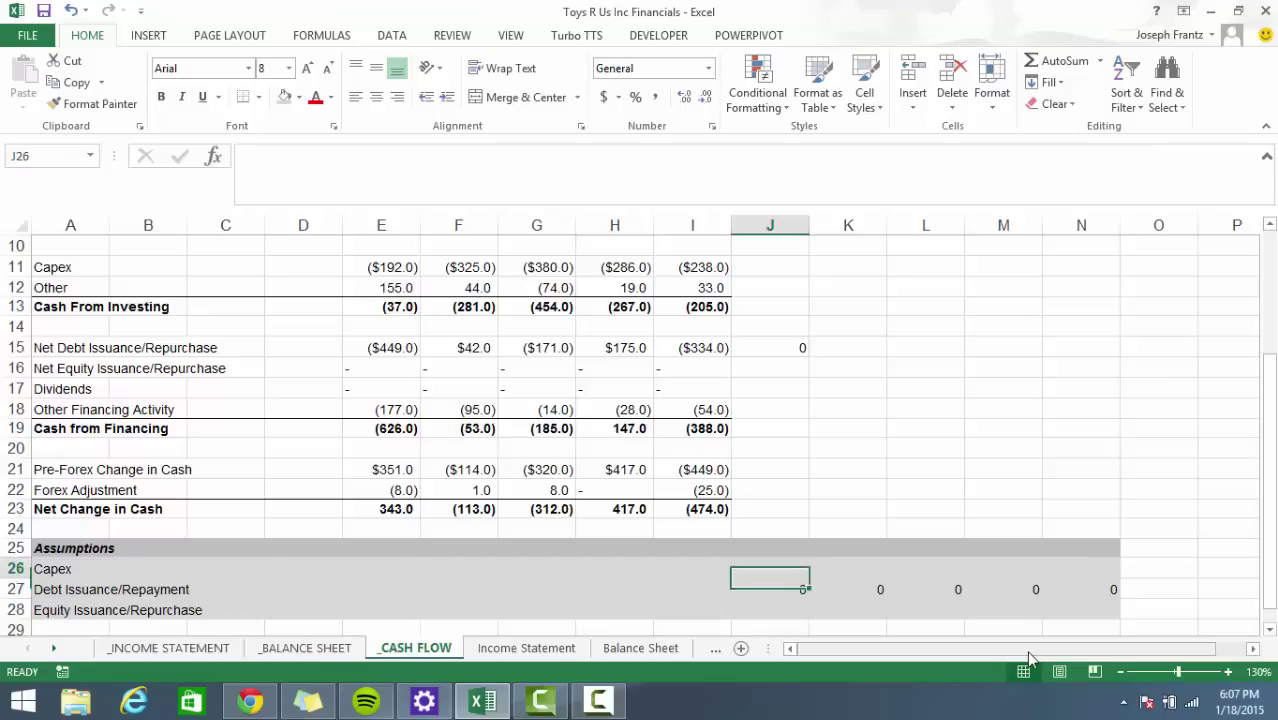
key(Up)
key(Down)
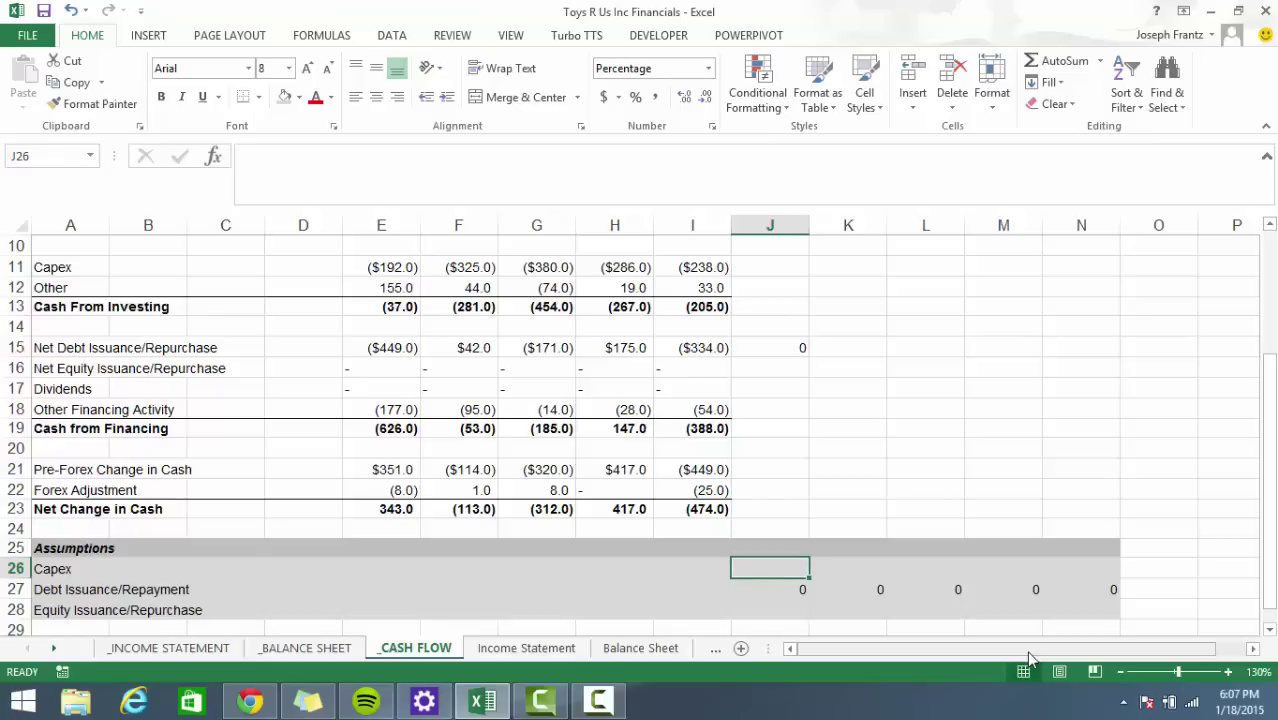
key(Down)
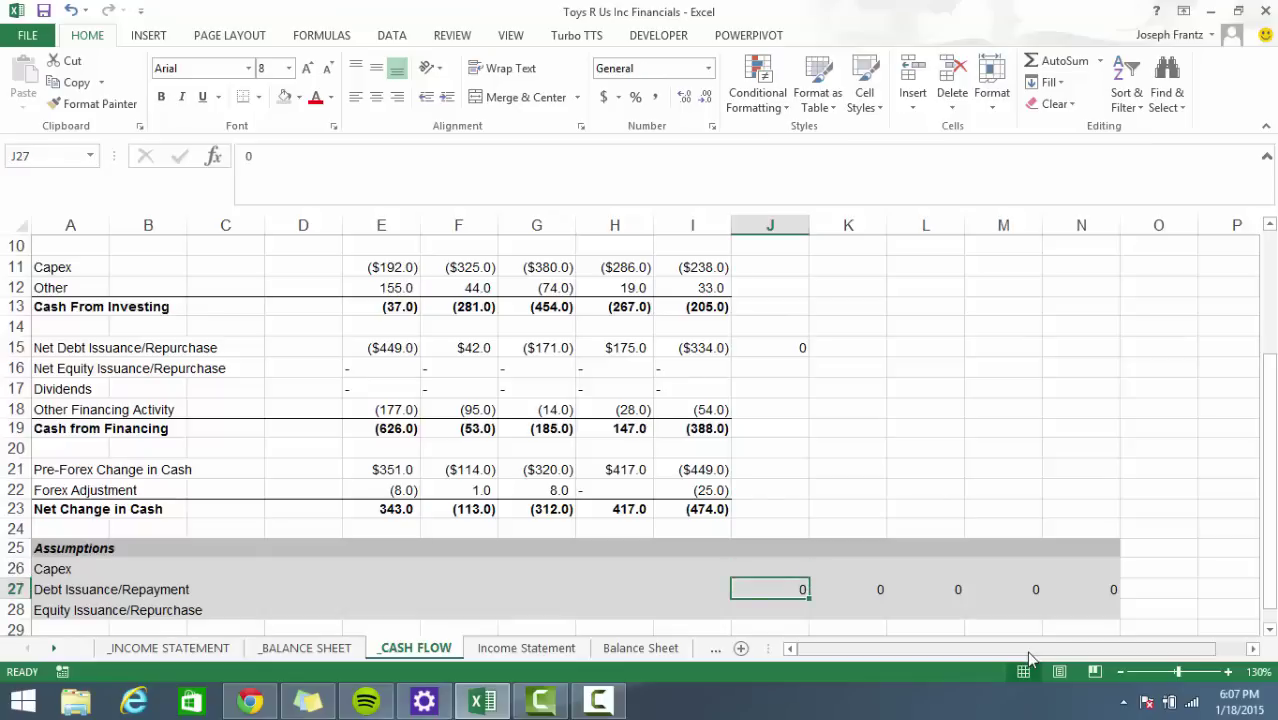
key(Up)
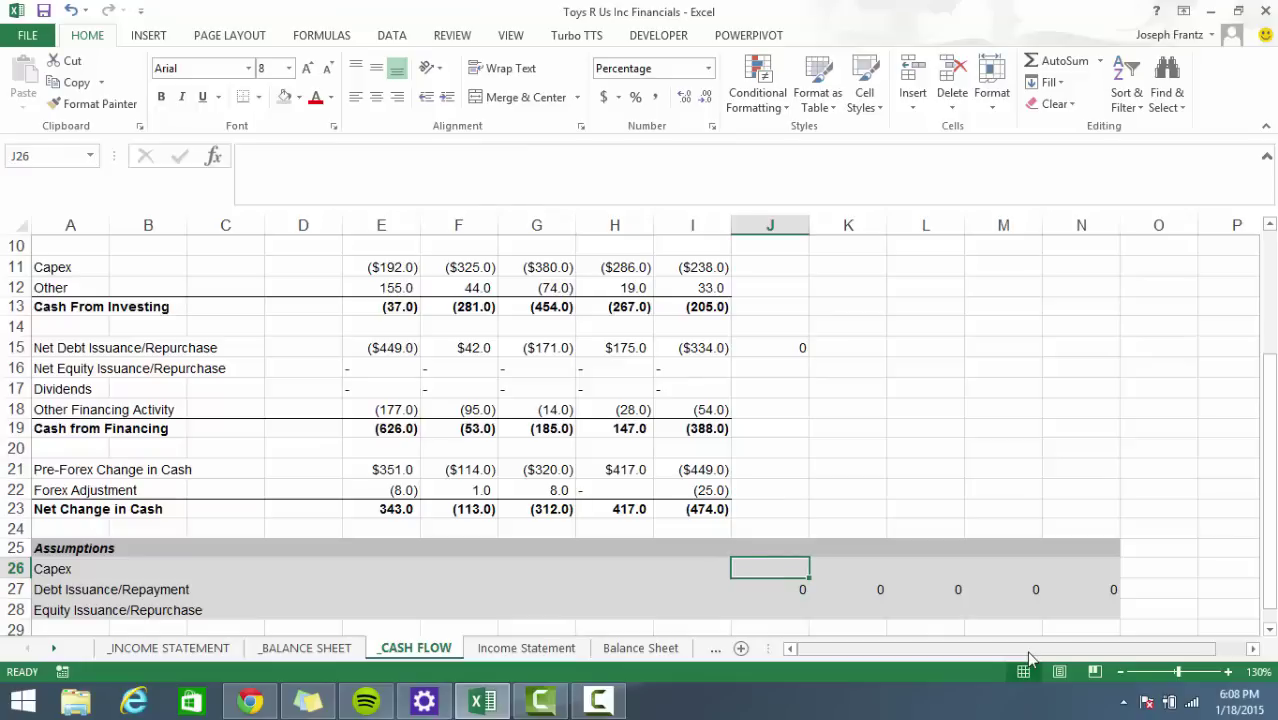
In G28 of the _INCOME STATEMENT sheet, divide 2010 Net PPE by 2010 Revenue with ='_BALANCE SHEET'!E13/'_INCOME STATEMENT'!E3.
key(ctrl+Page_Up)
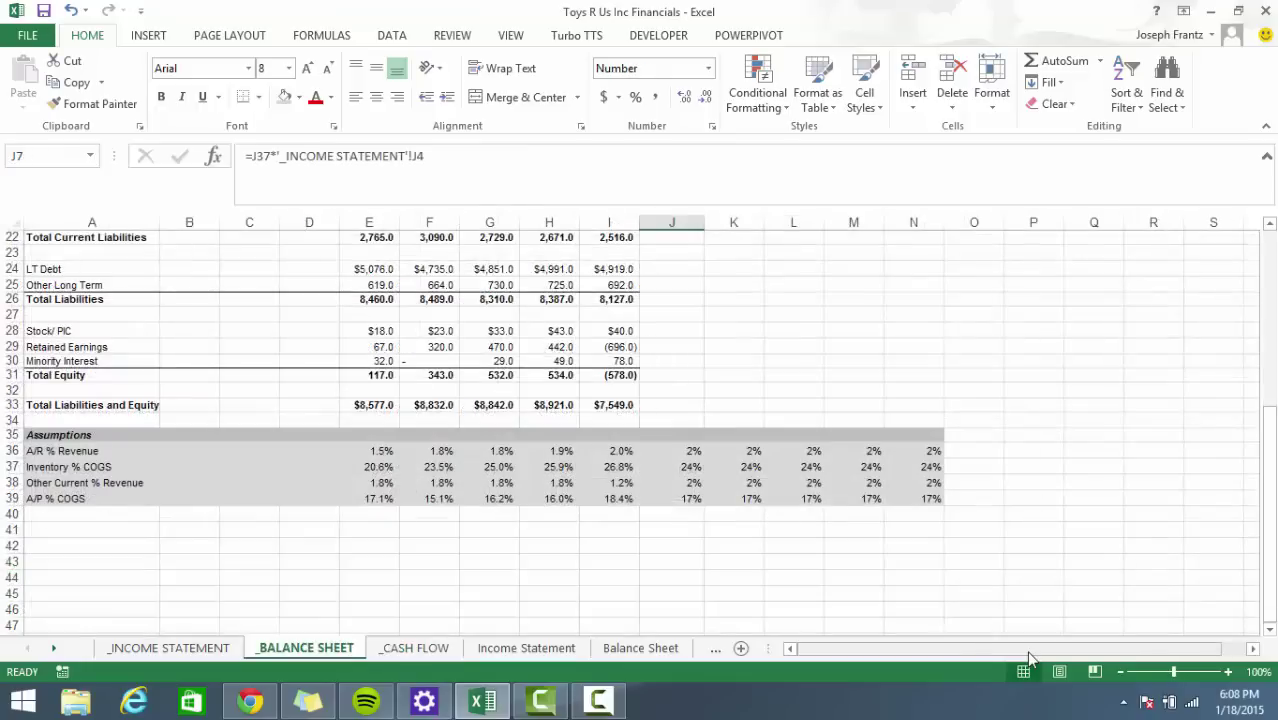
key(ctrl+Up)
key(ctrl+Up)
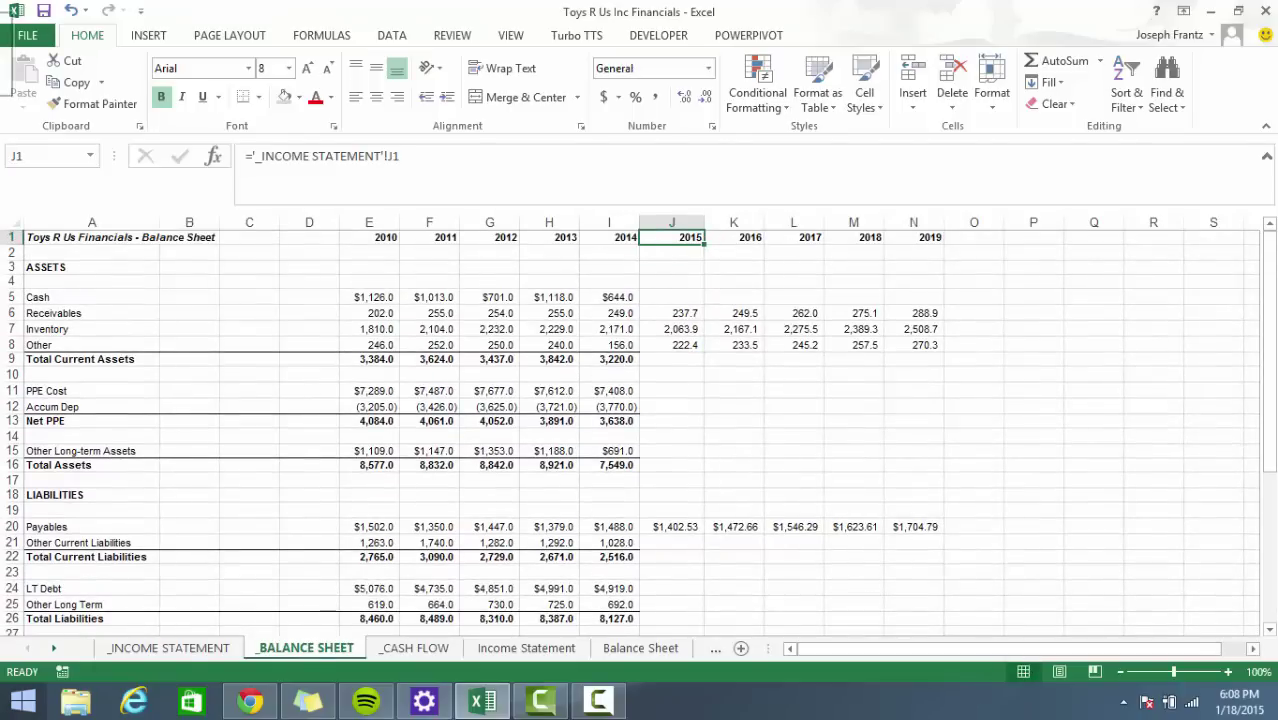
click(200, 649)
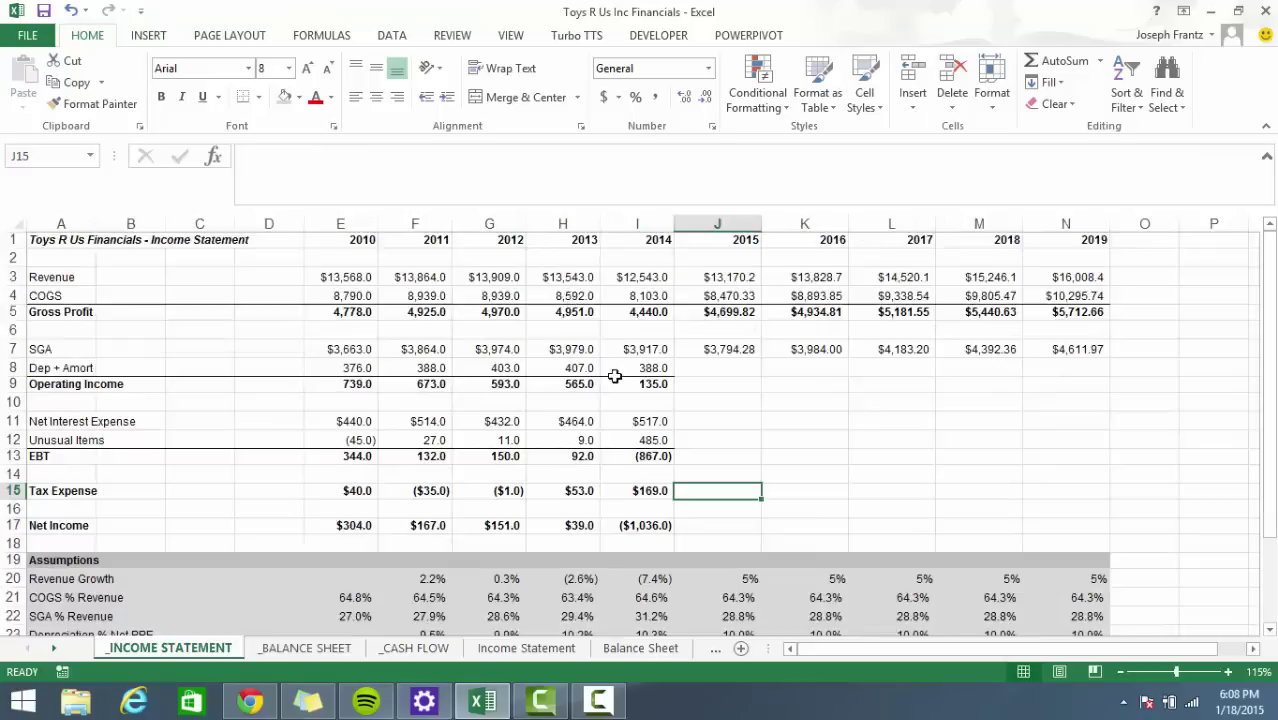
scroll(610, 380, down, 2)
scroll(590, 410, down, 1)
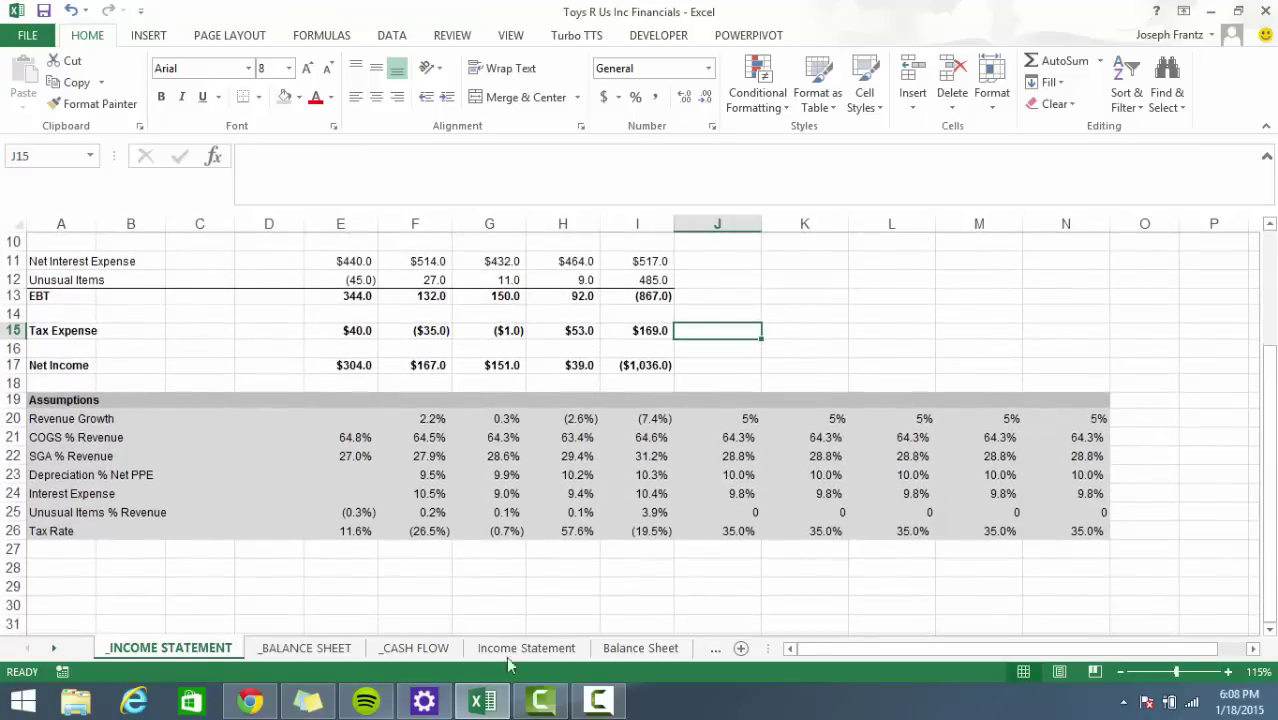
click(508, 570)
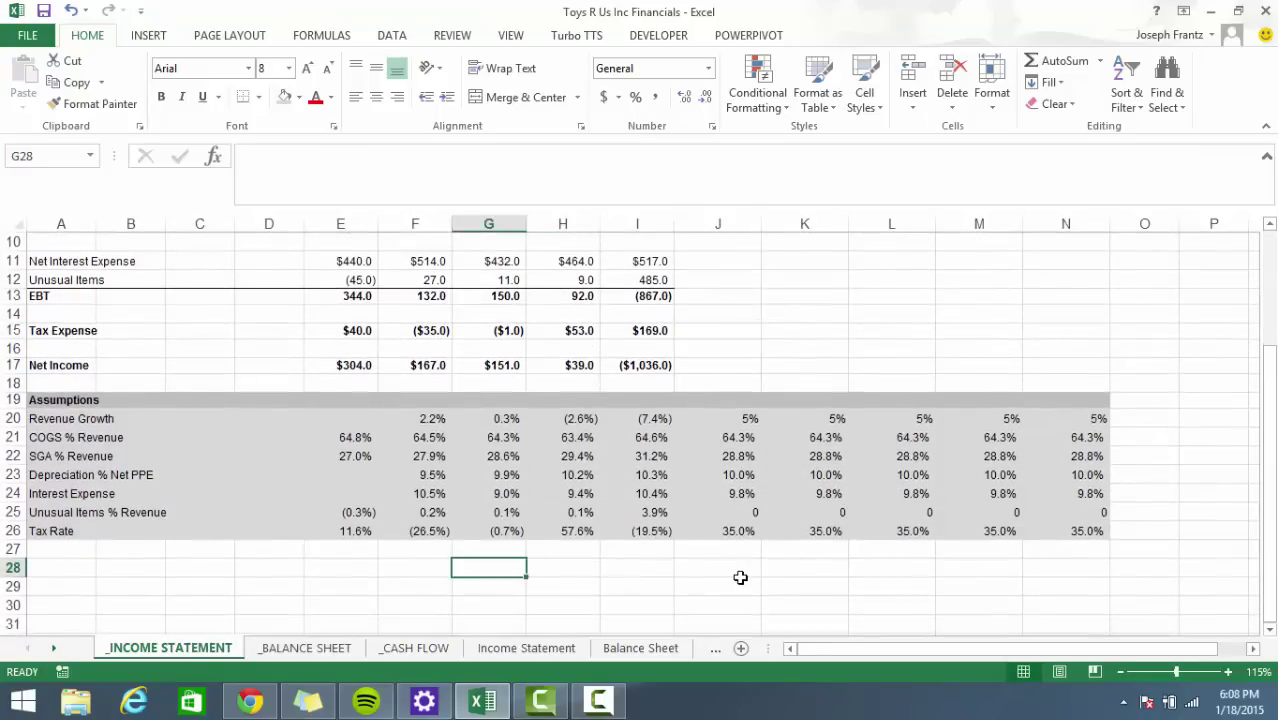
text(=)
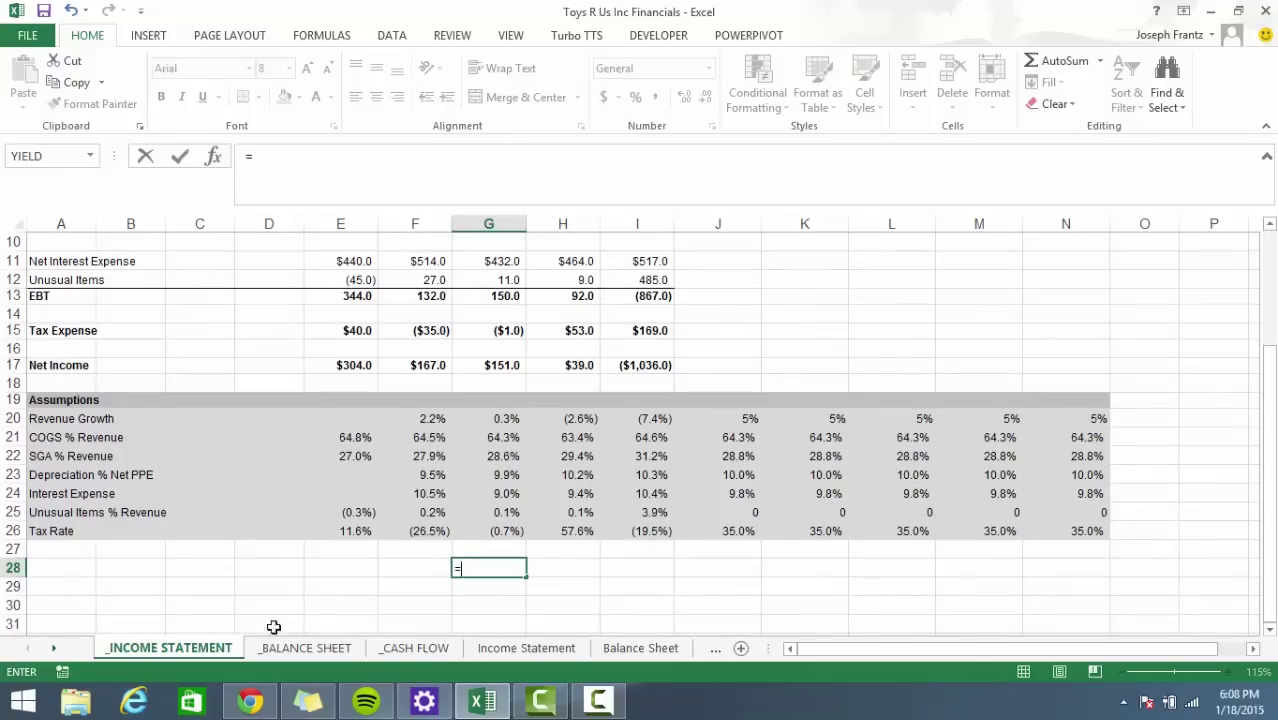
click(330, 652)
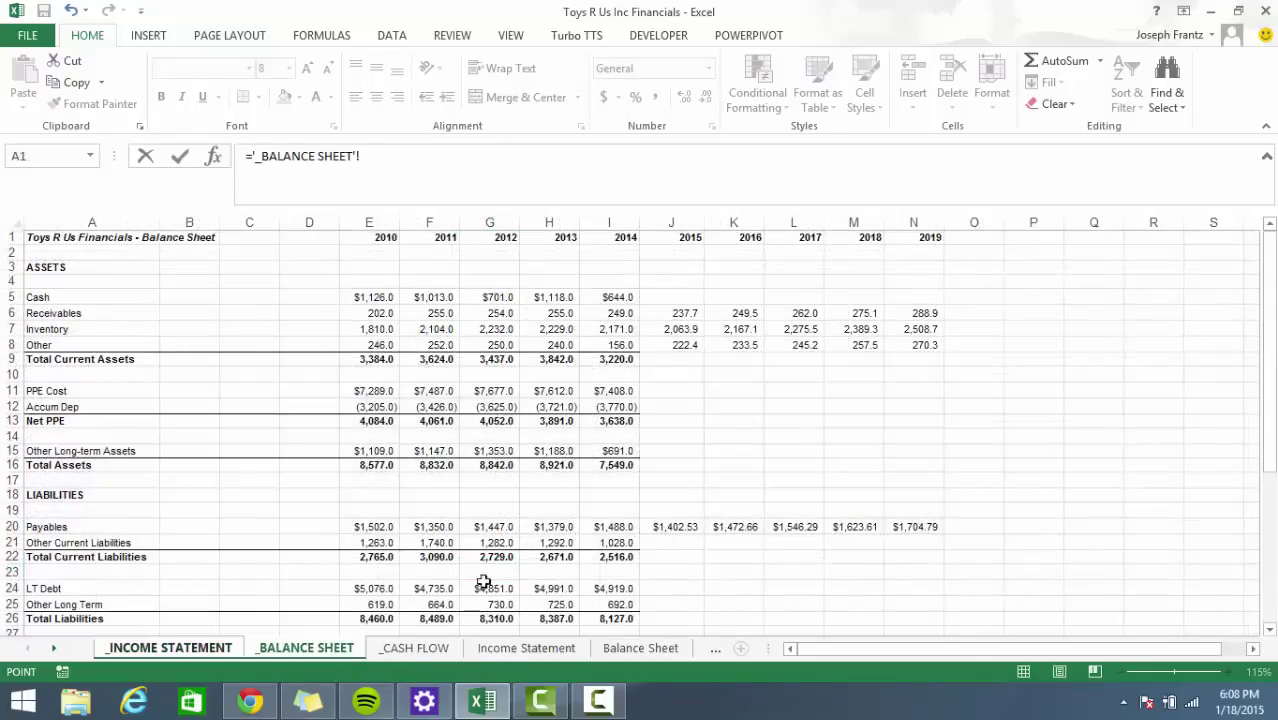
click(377, 421)
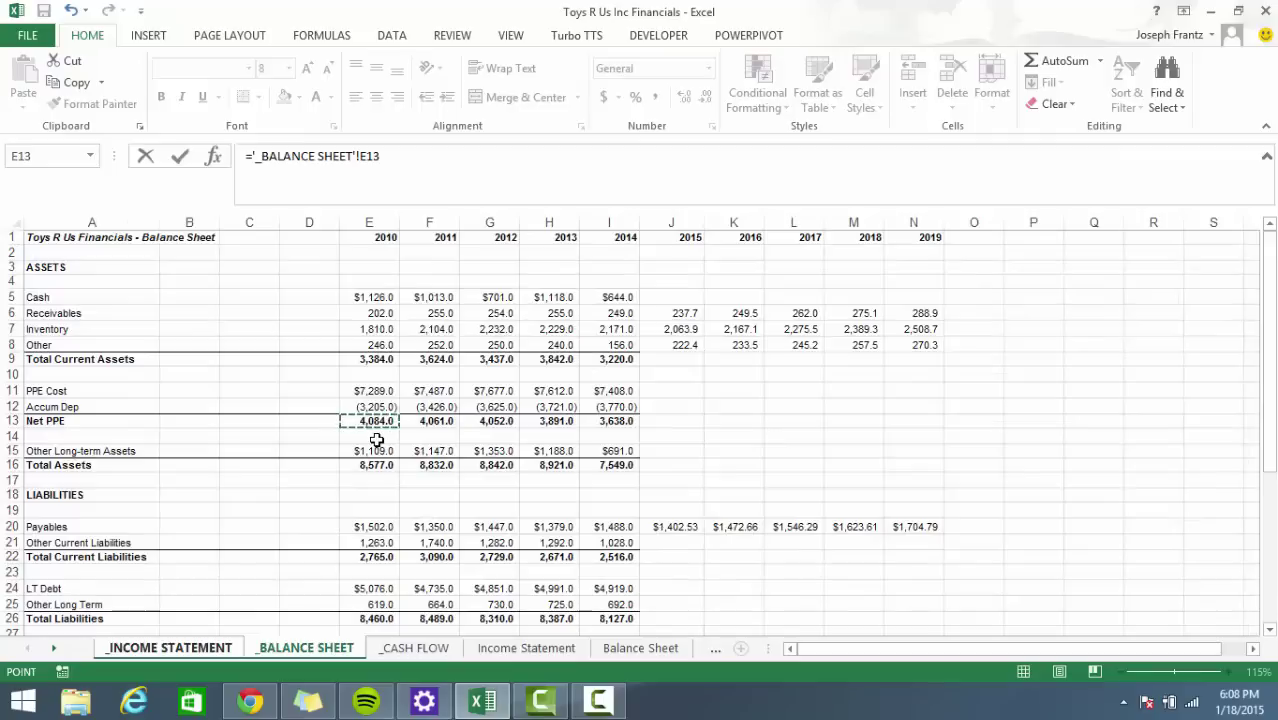
text(/)
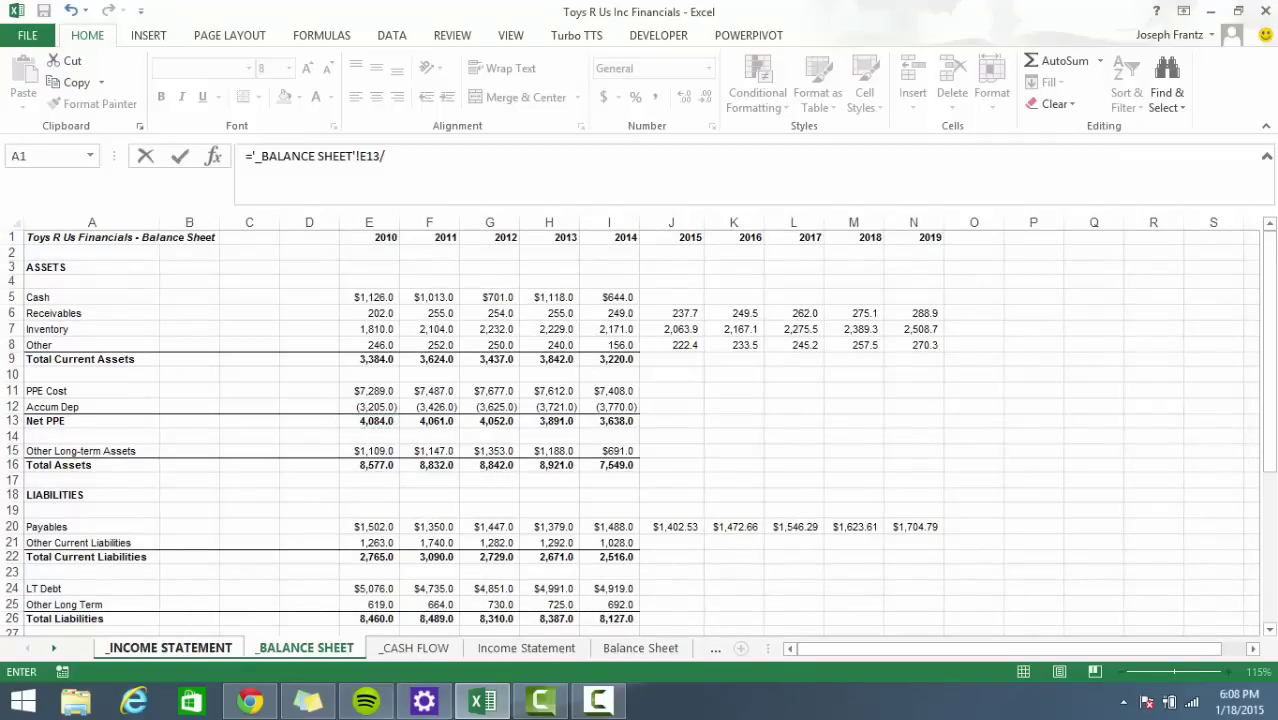
click(214, 646)
scroll(613, 385, up, 3)
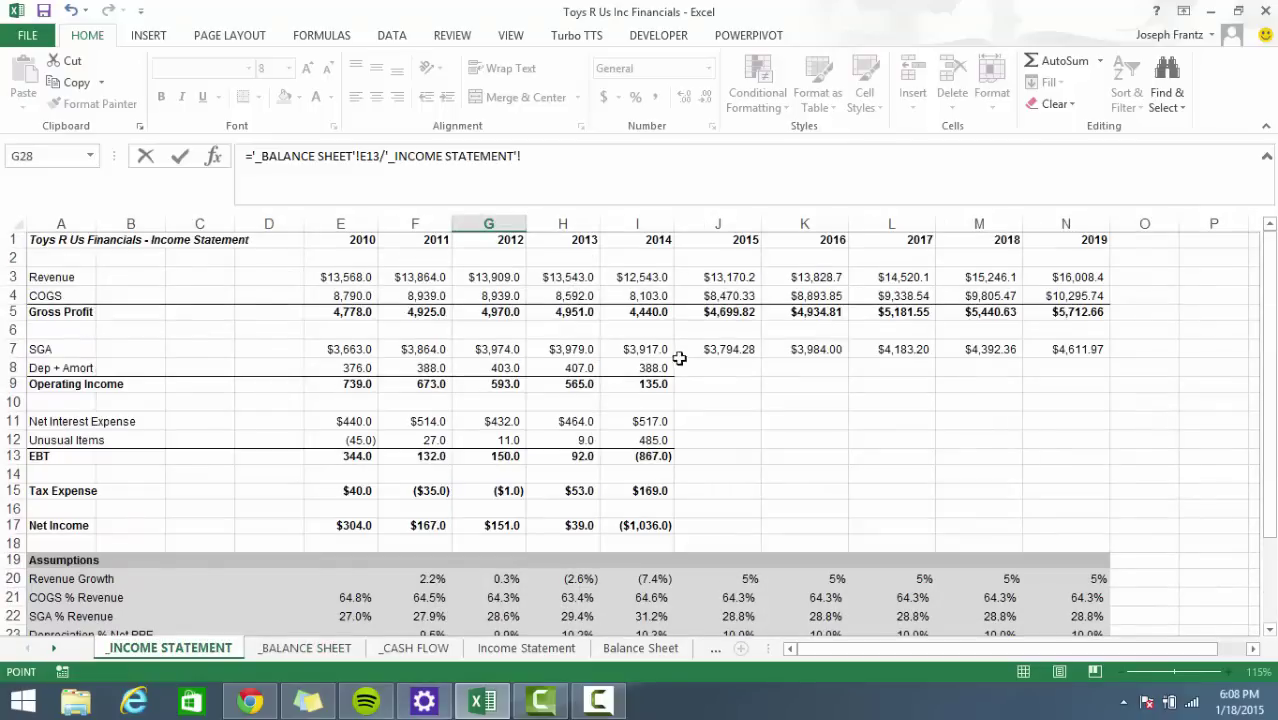
click(350, 277)
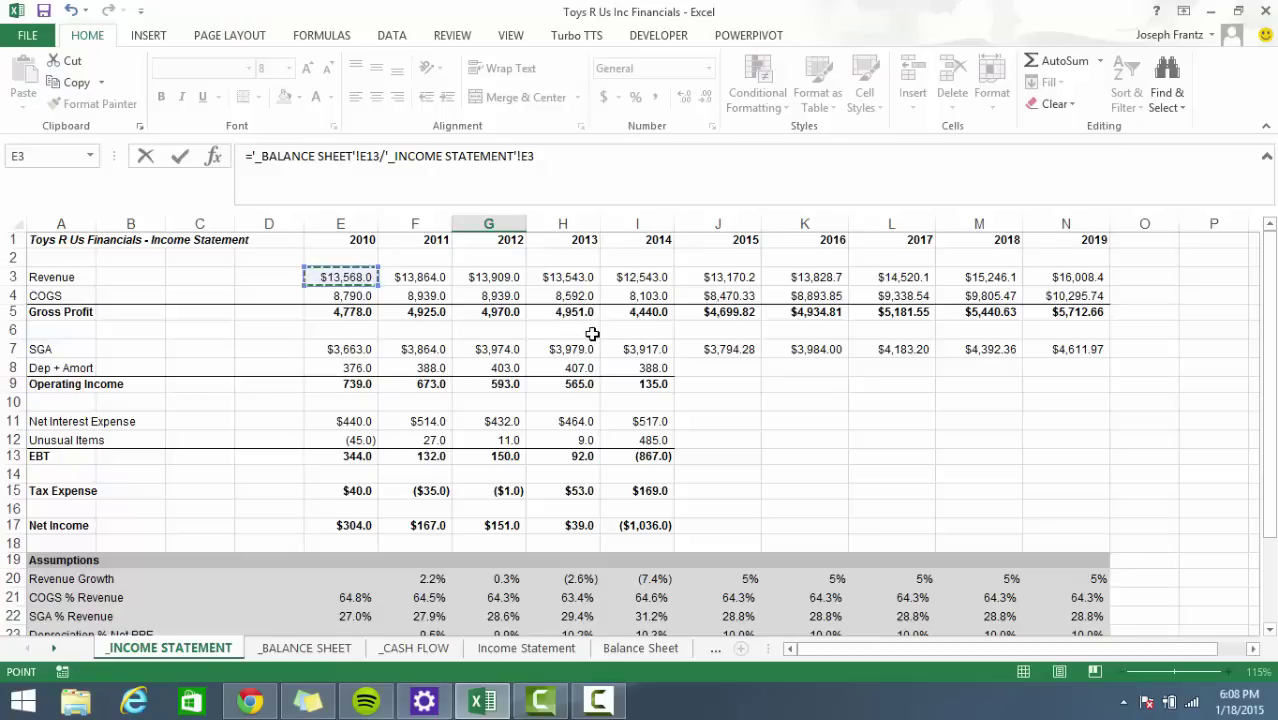
key(Return)
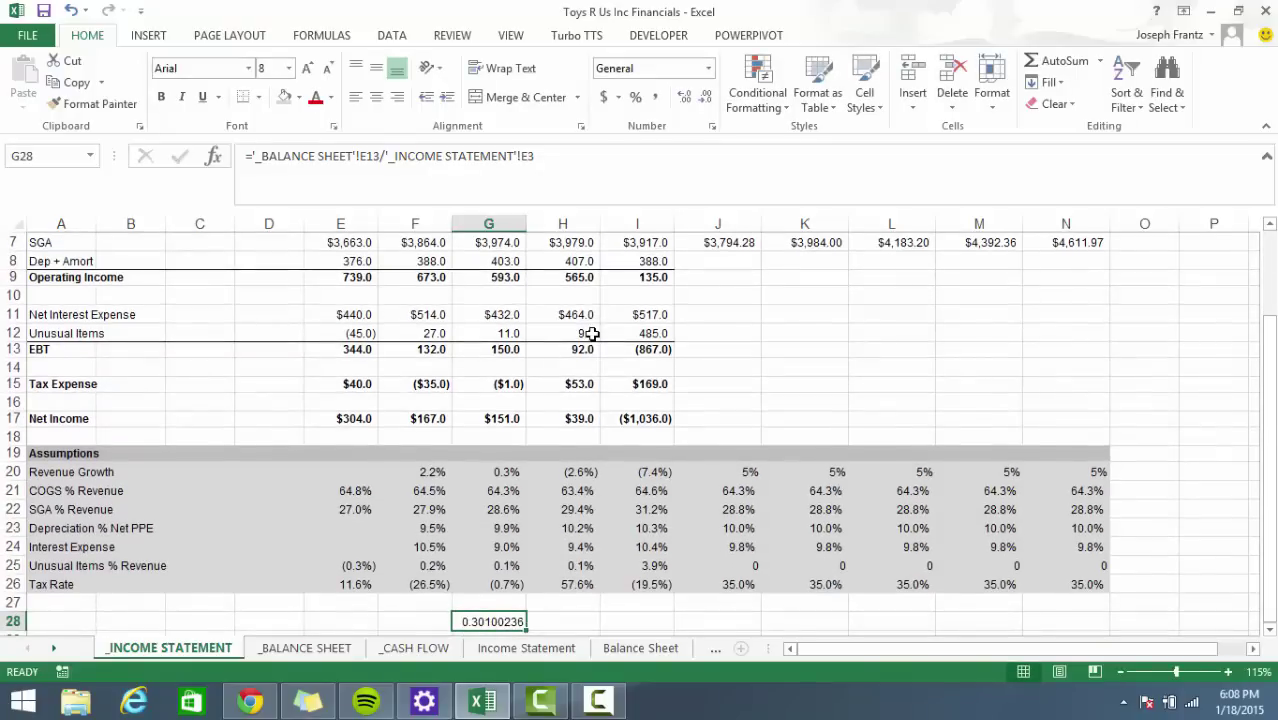
Fill the Net PPE to Revenue ratio in G28 across to J28 on the _INCOME STATEMENT sheet.
click(526, 648)
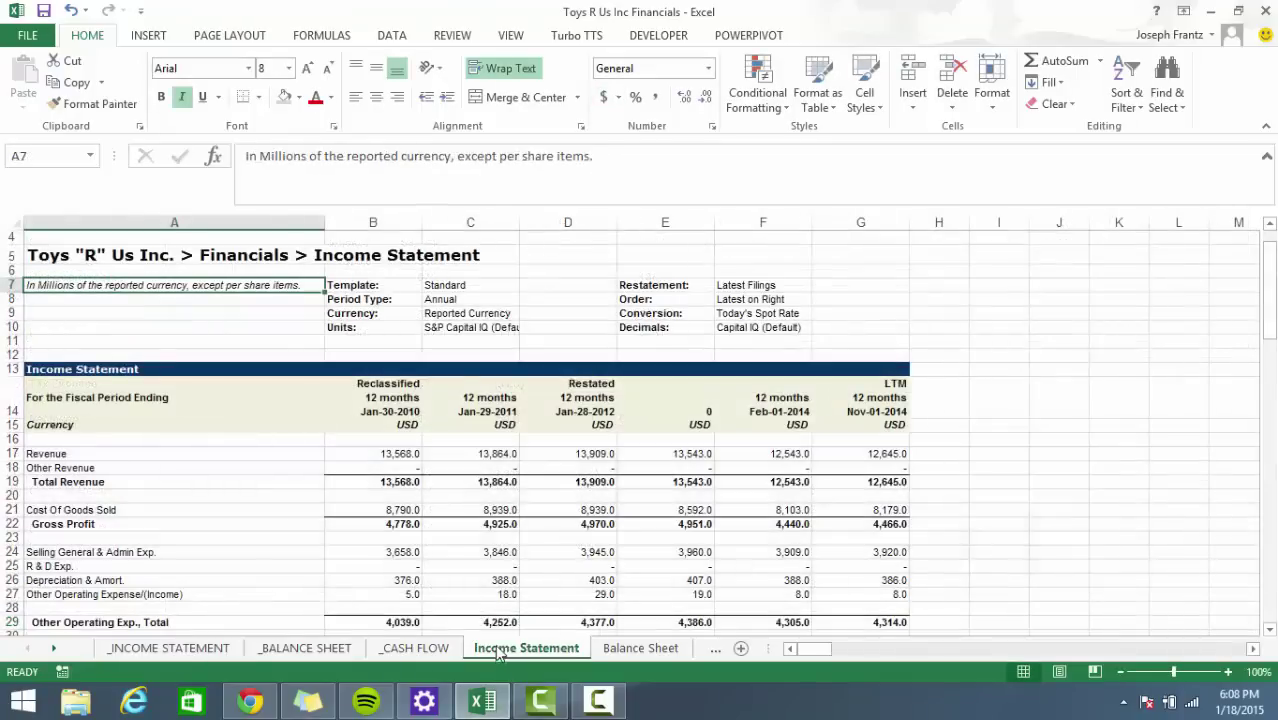
scroll(426, 608, down, 2)
scroll(330, 610, down, 2)
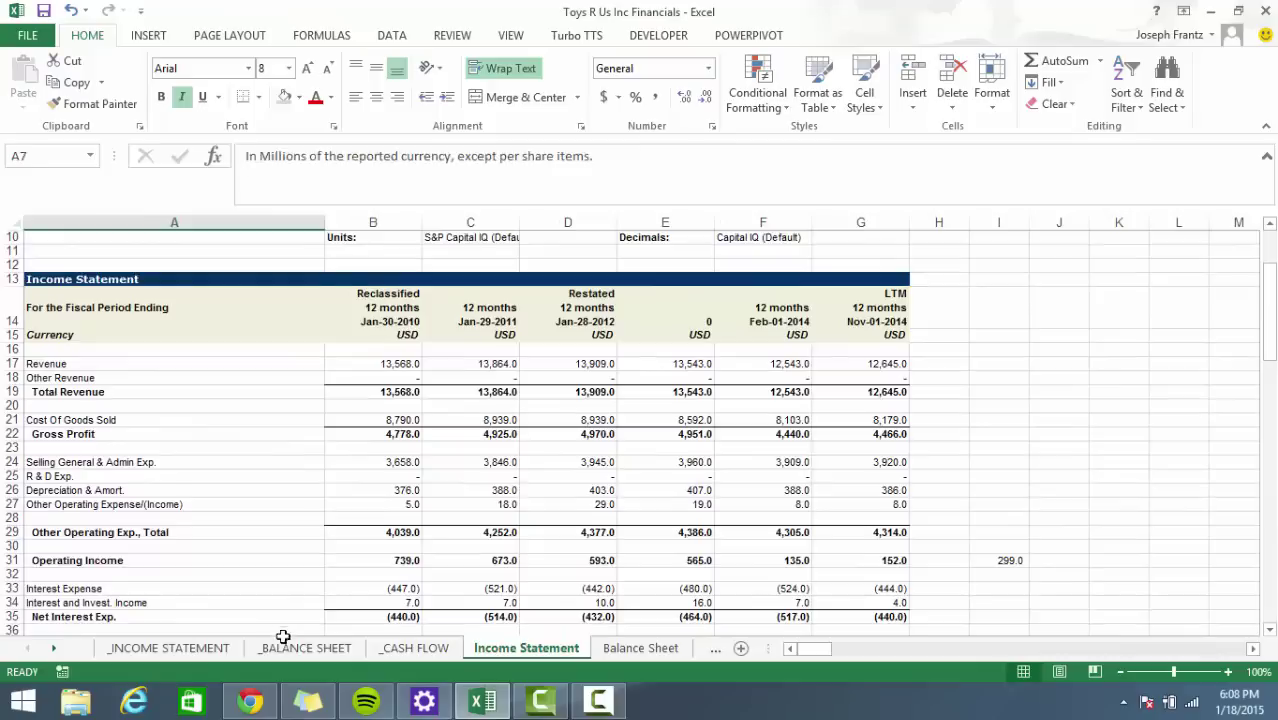
click(285, 646)
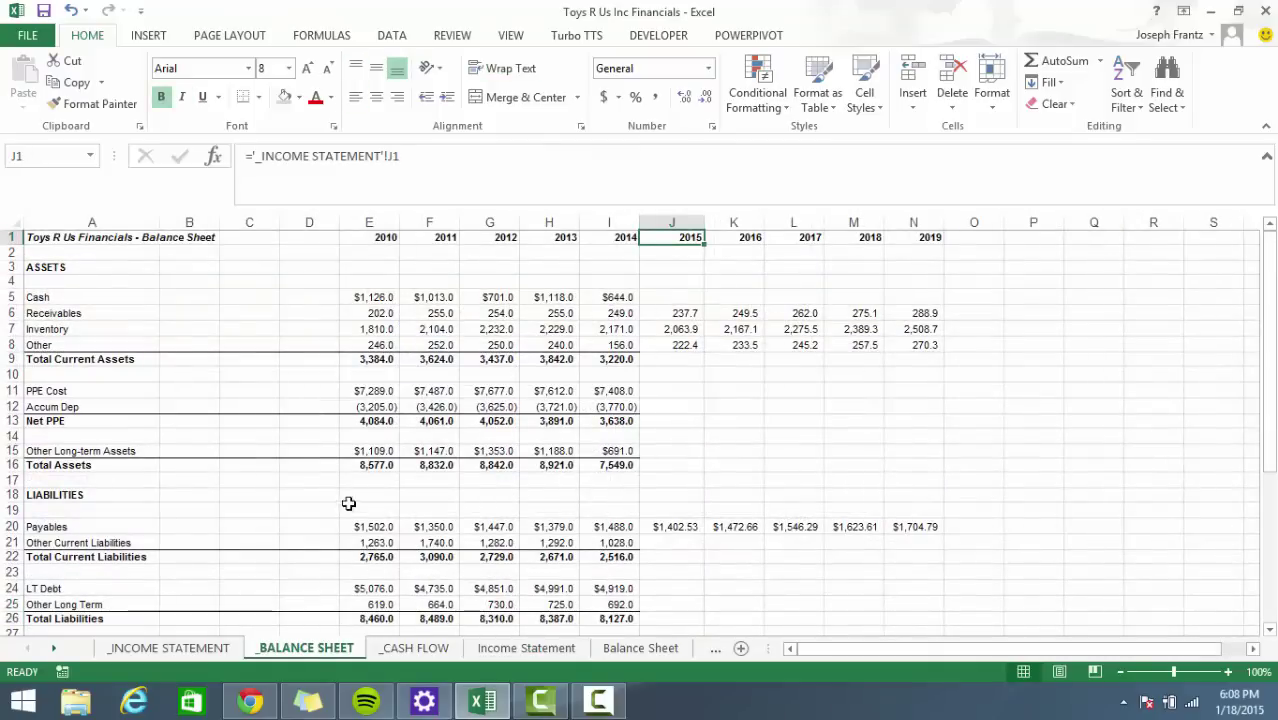
click(387, 421)
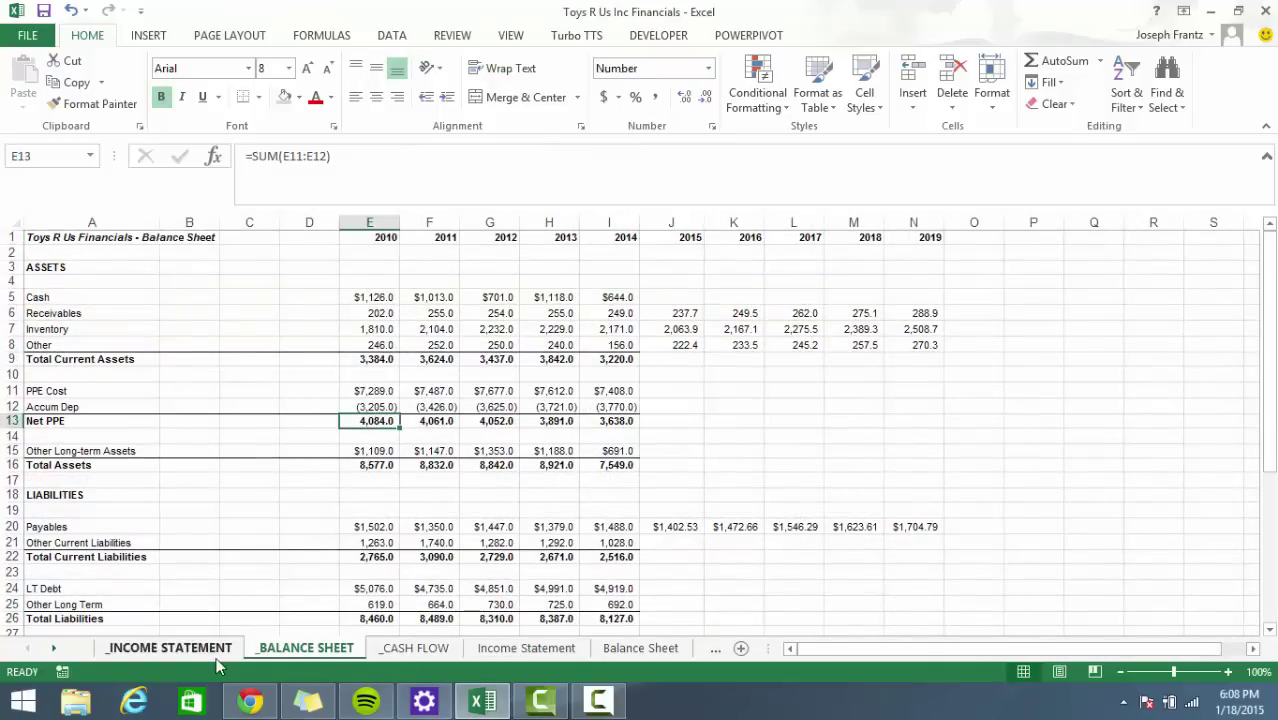
click(168, 648)
key(shift+Right)
key(shift+Right)
key(shift+Right)
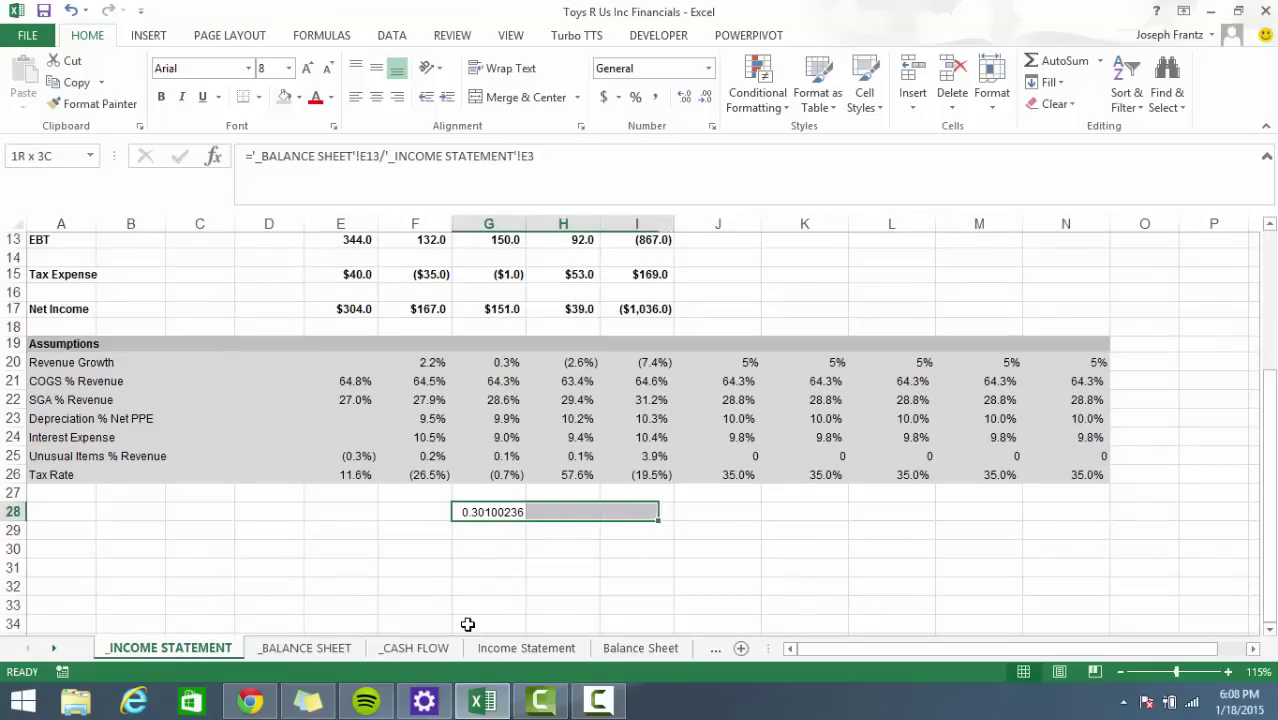
key(ctrl+r)
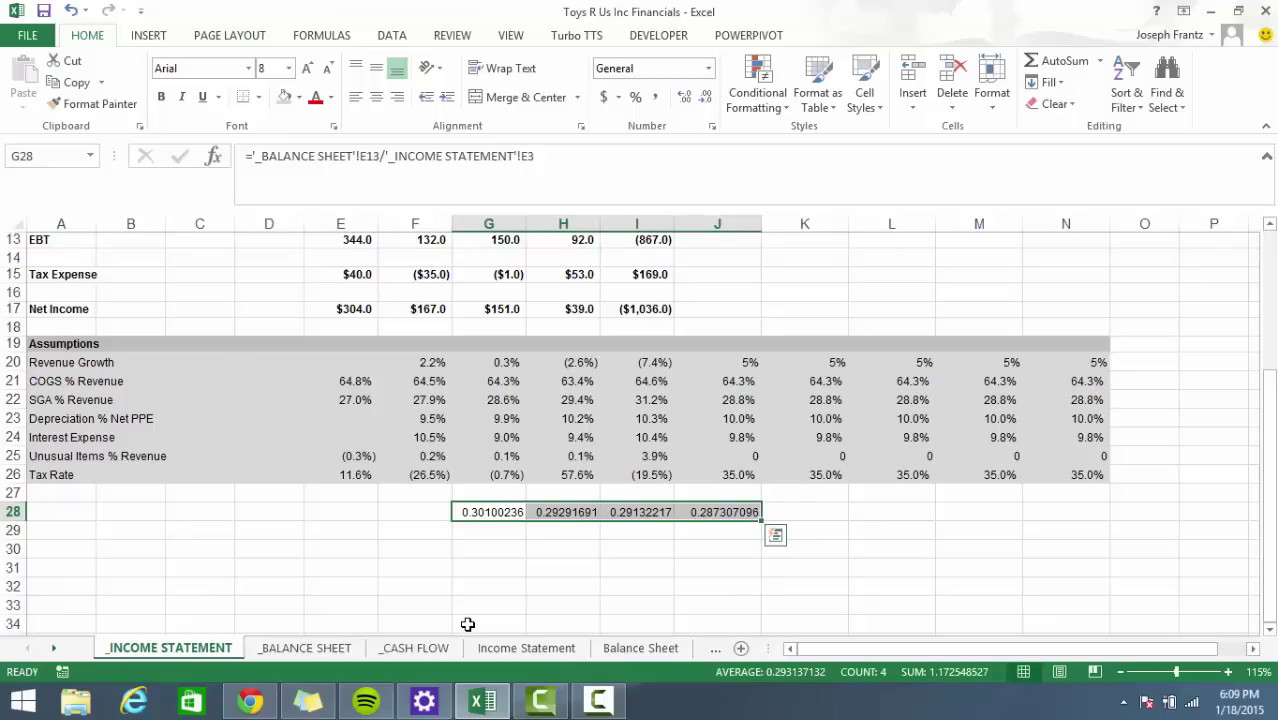
key(Down)
key(Up)
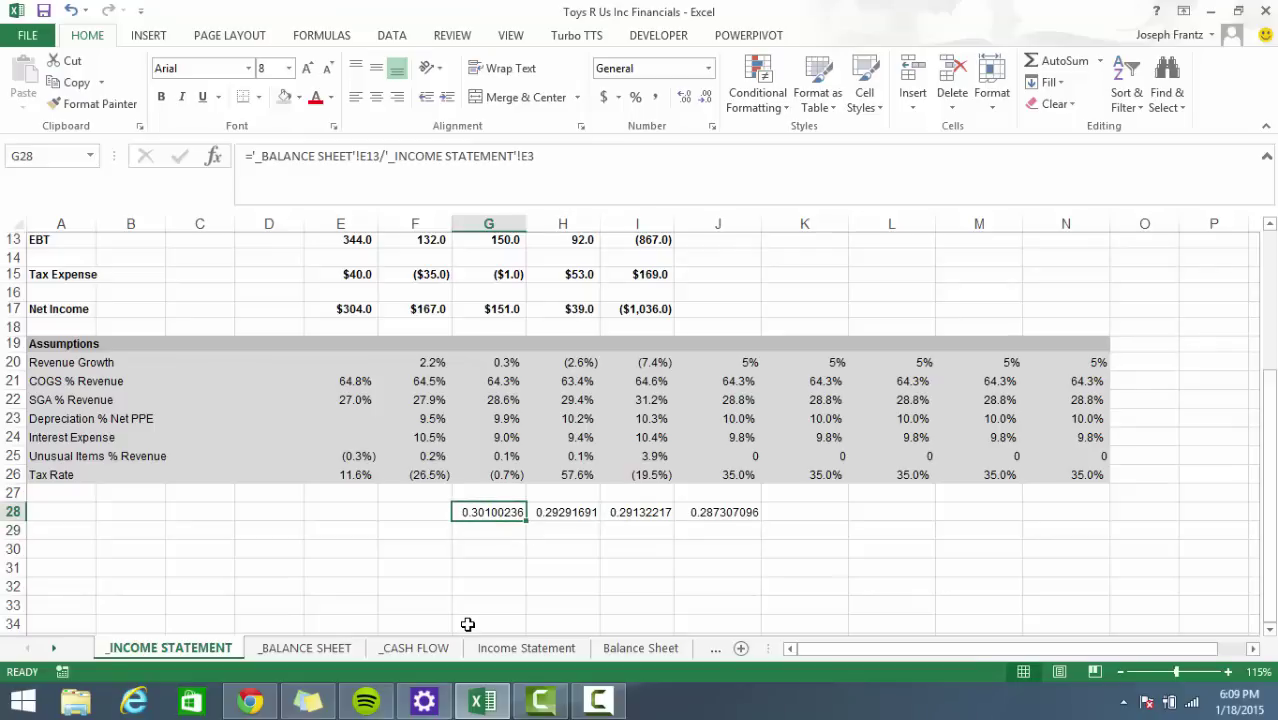
Clear the Net PPE to Revenue ratios in G28:K28 on the _INCOME STATEMENT sheet.
key(shift+Right)
key(shift+Right)
key(shift+Right)
key(shift+Right)
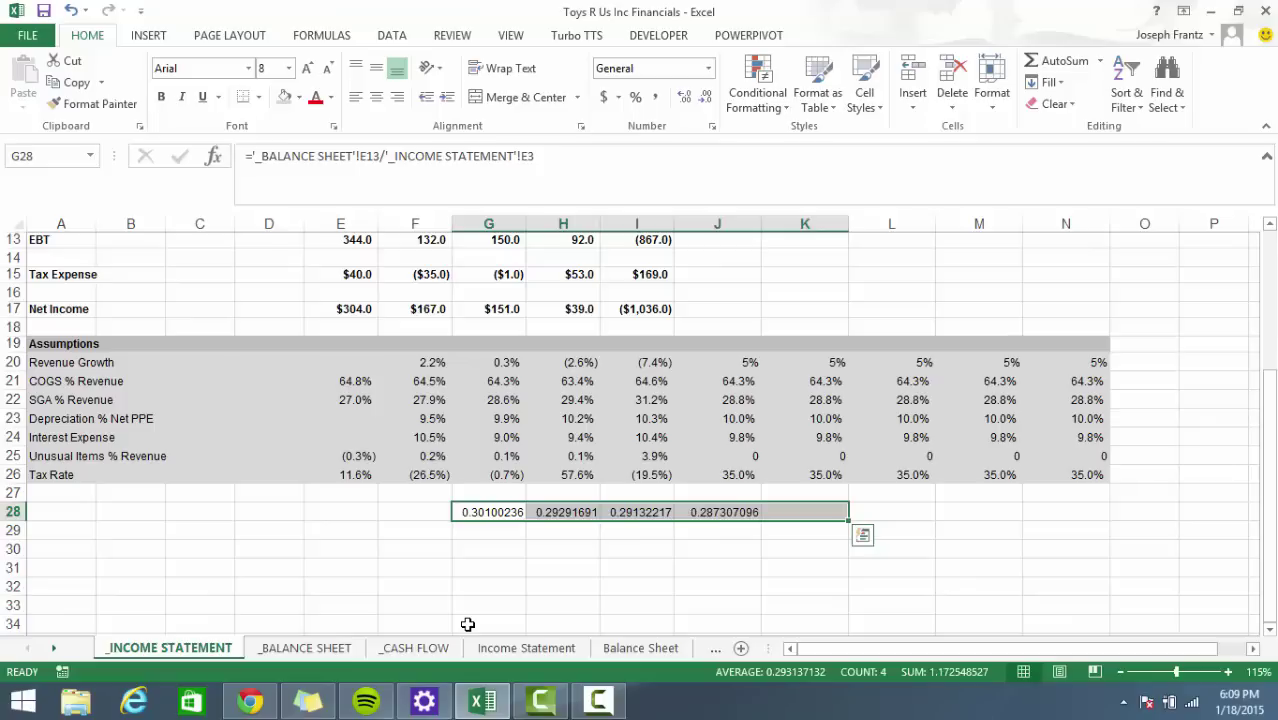
key(Delete)
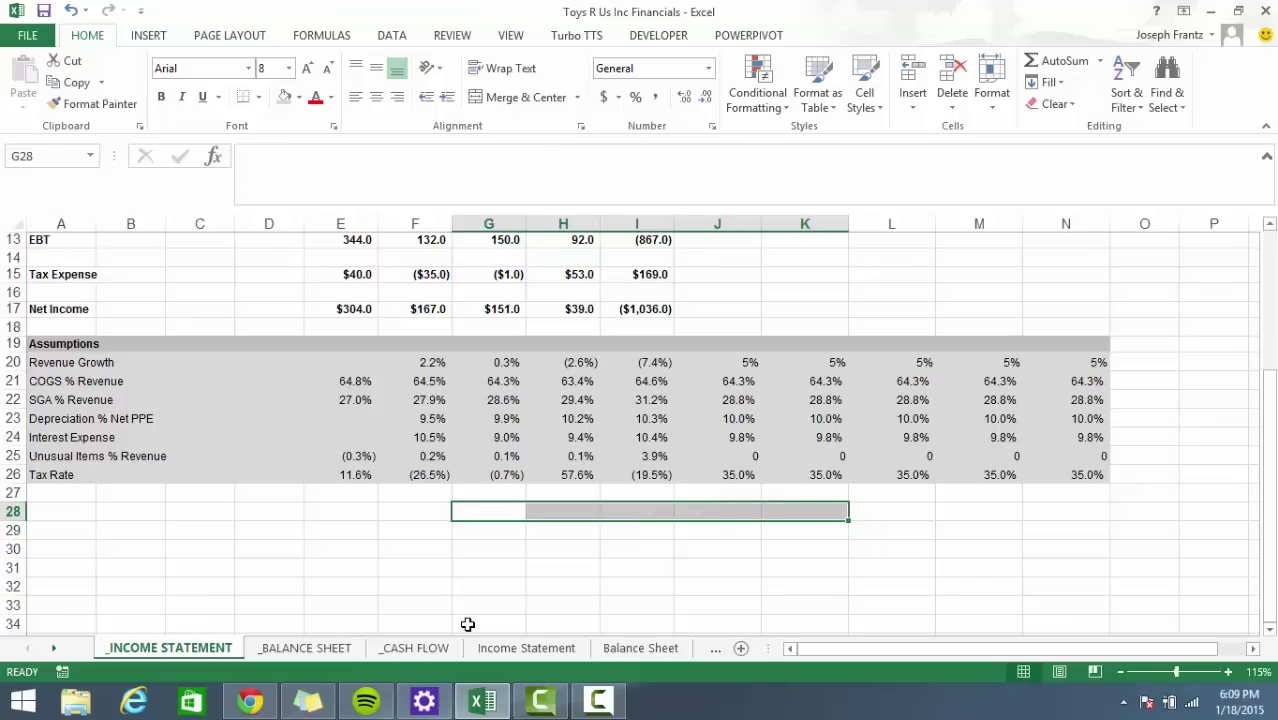
key(Left)
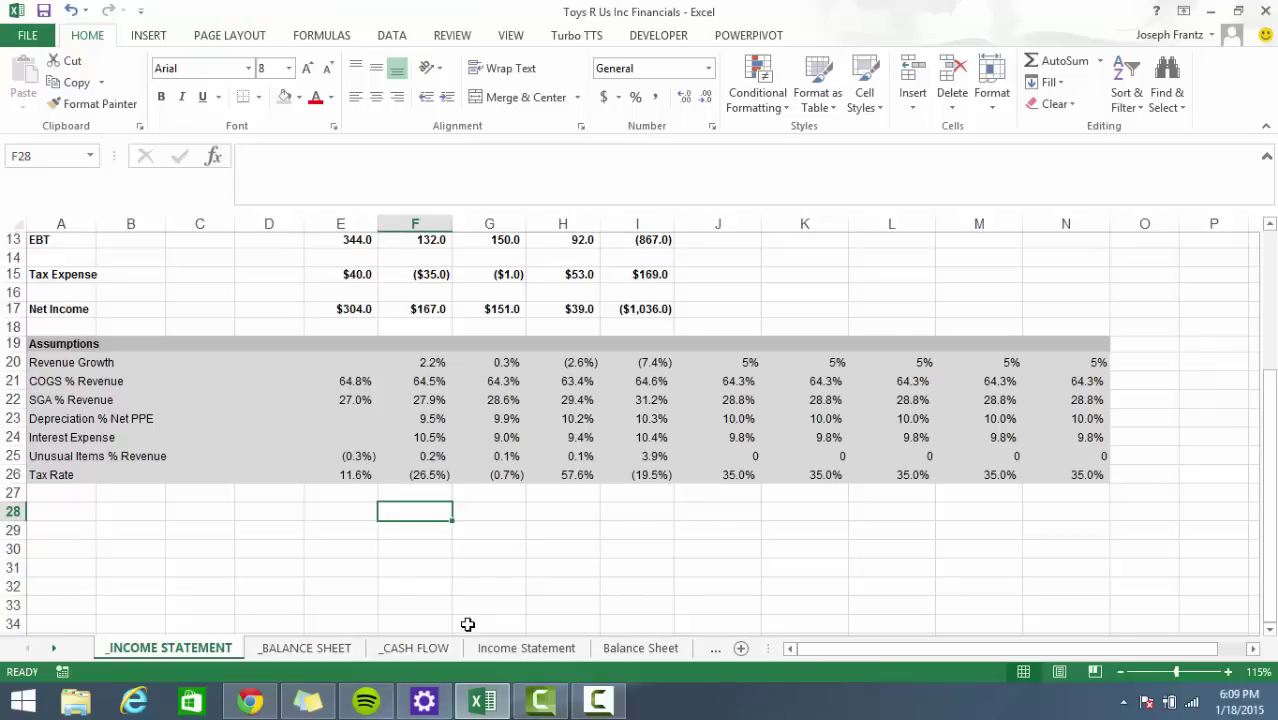
key(Left)
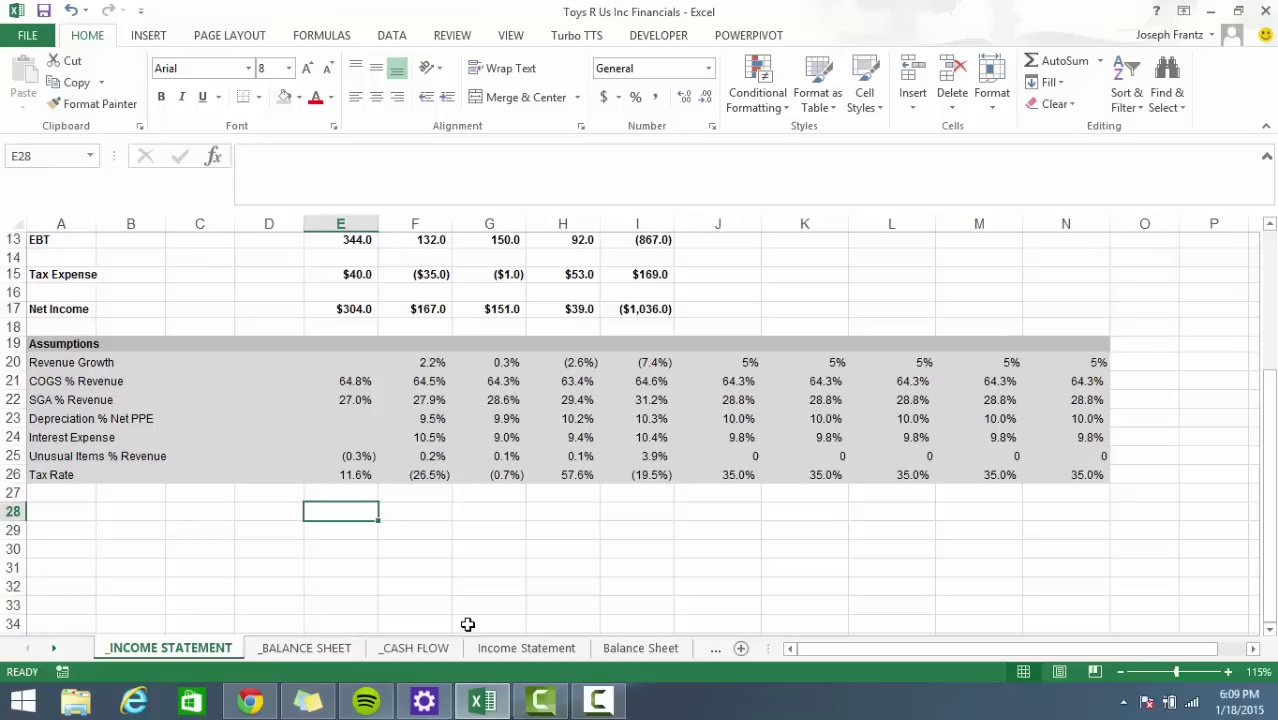
text(=)
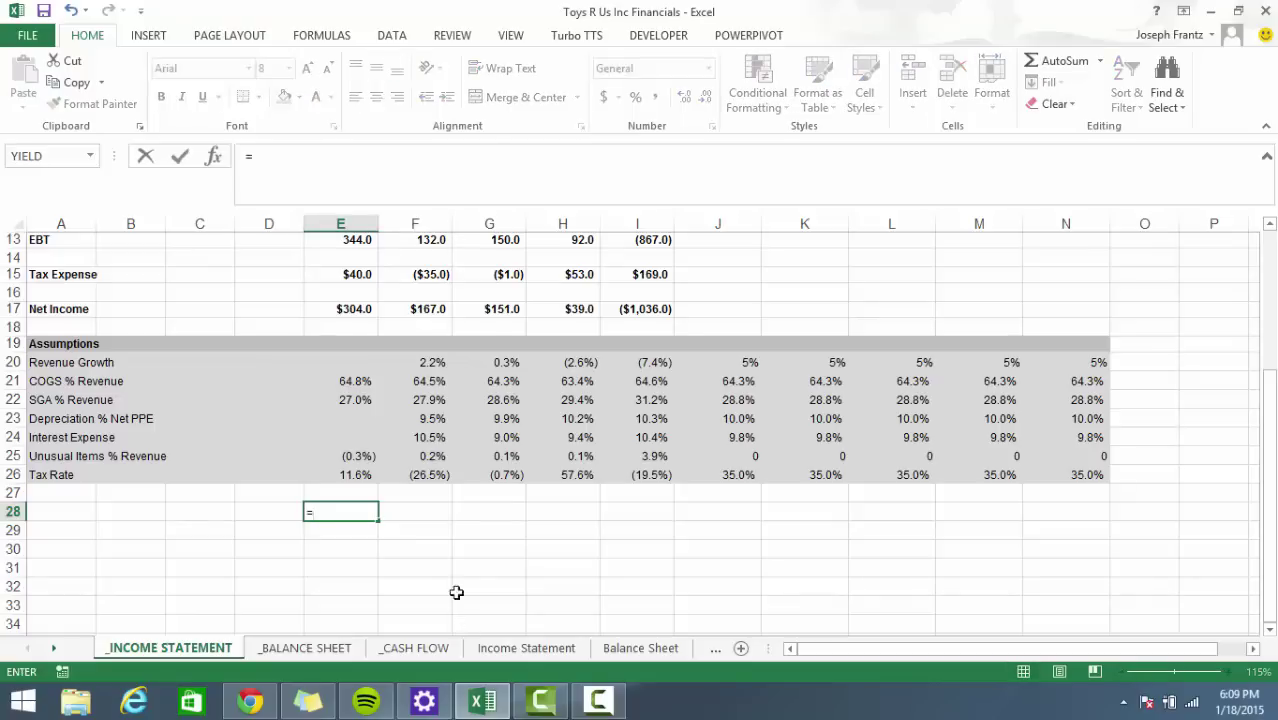
scroll(445, 585, up, 4)
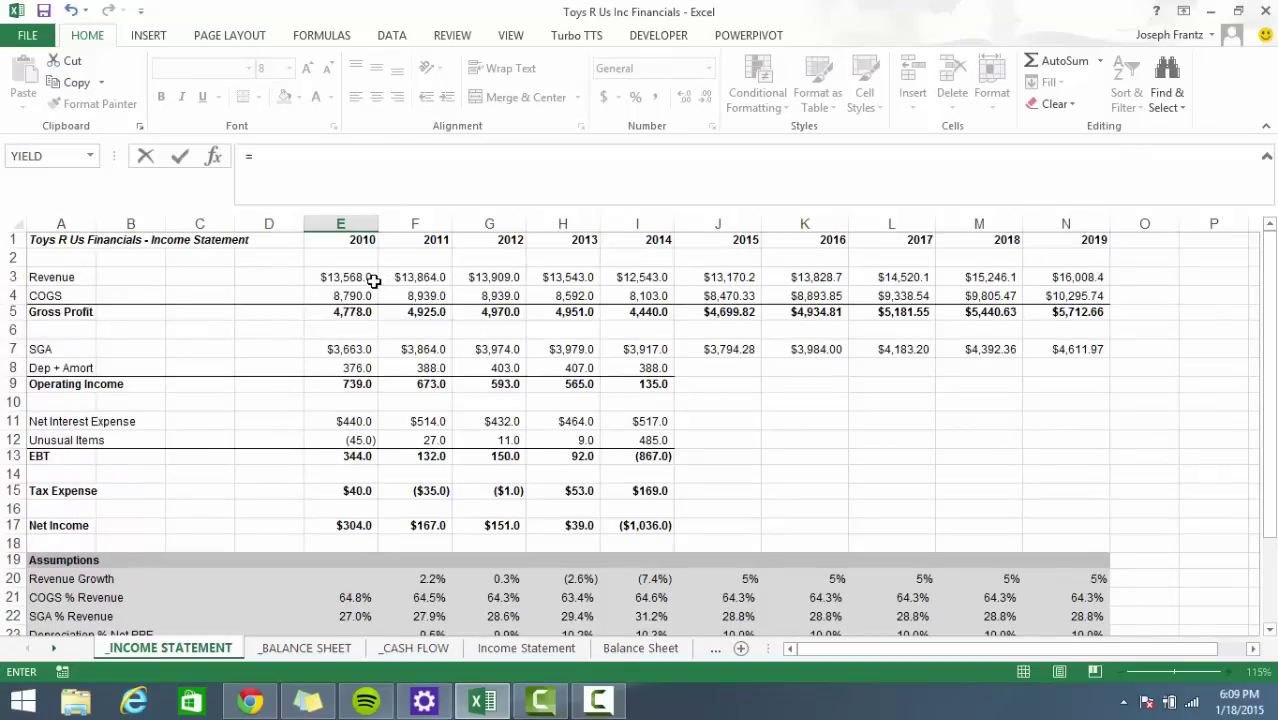
scroll(380, 400, down, 3)
click(412, 568)
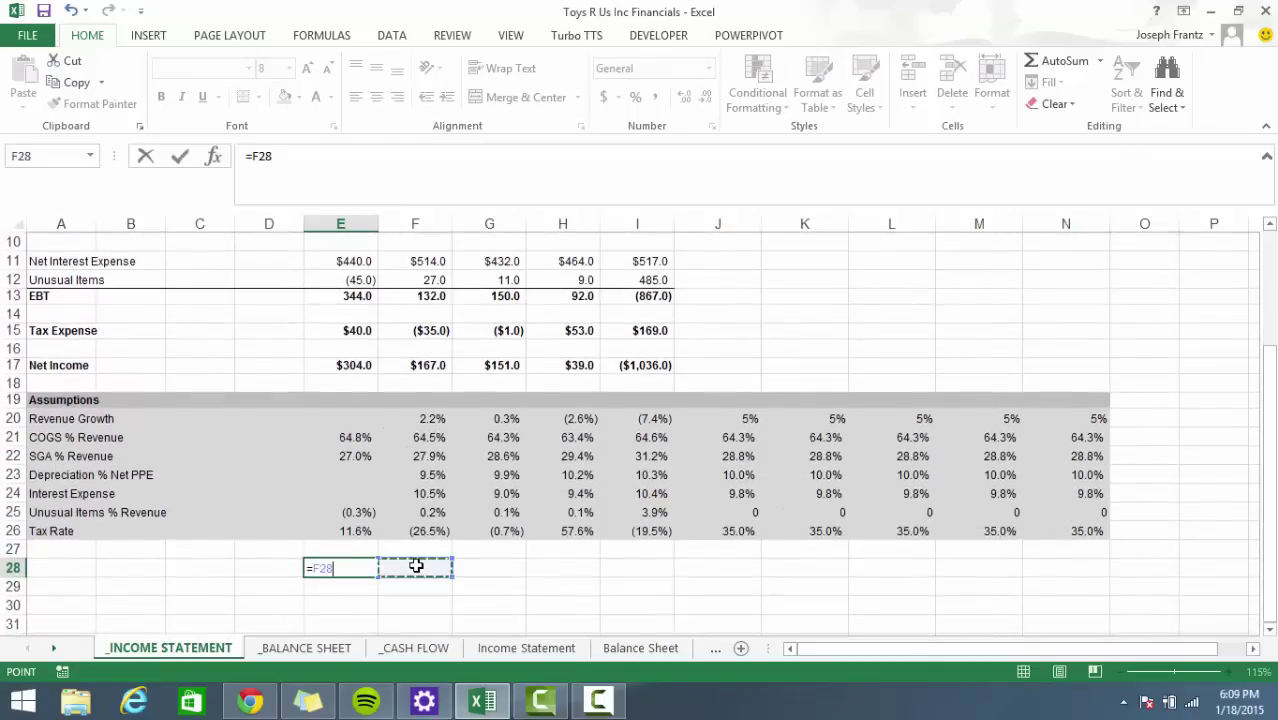
key(Escape)
Calculate the 2010–2011 change in Revenue in F28 of the _INCOME STATEMENT sheet with =F3-E3.
click(422, 566)
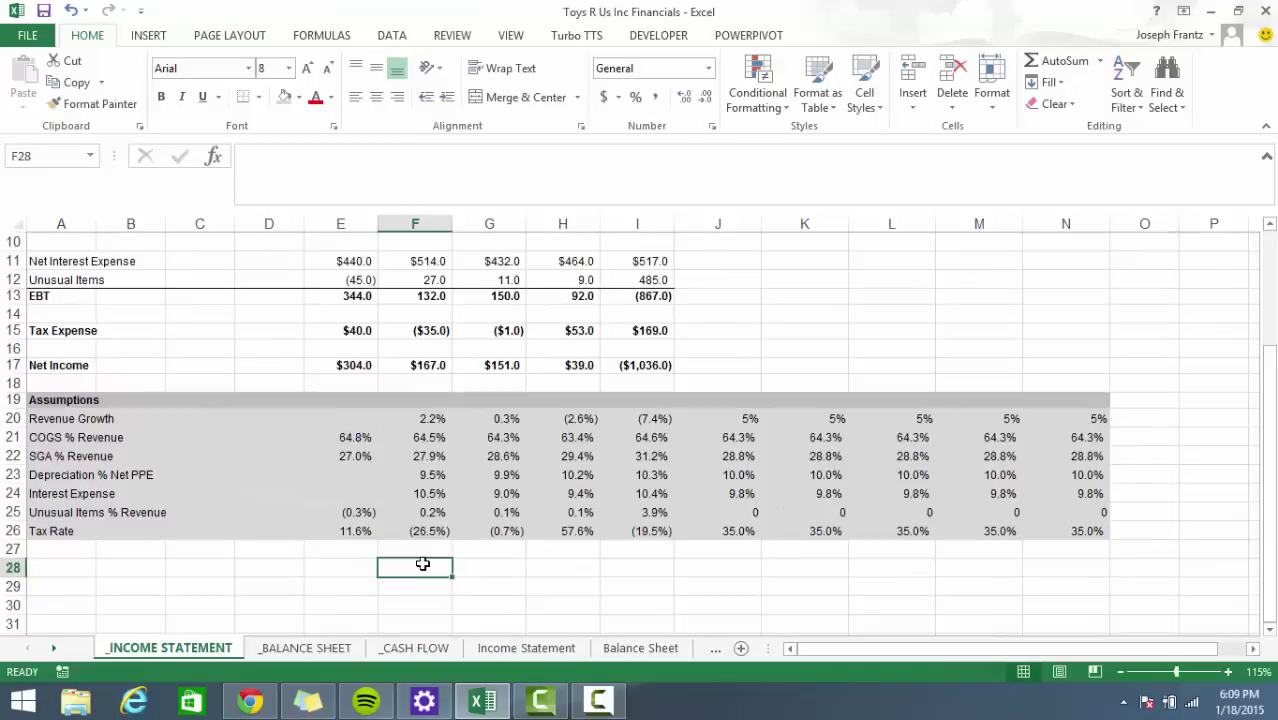
scroll(424, 456, up, 3)
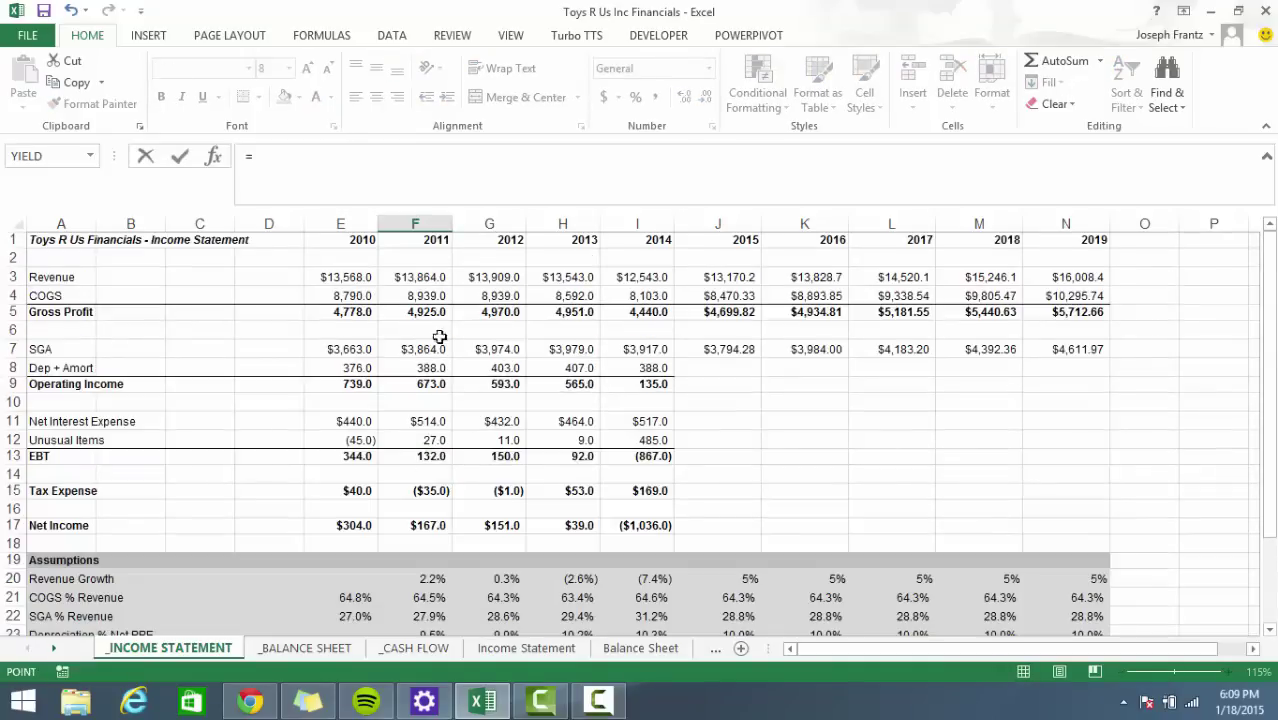
click(432, 278)
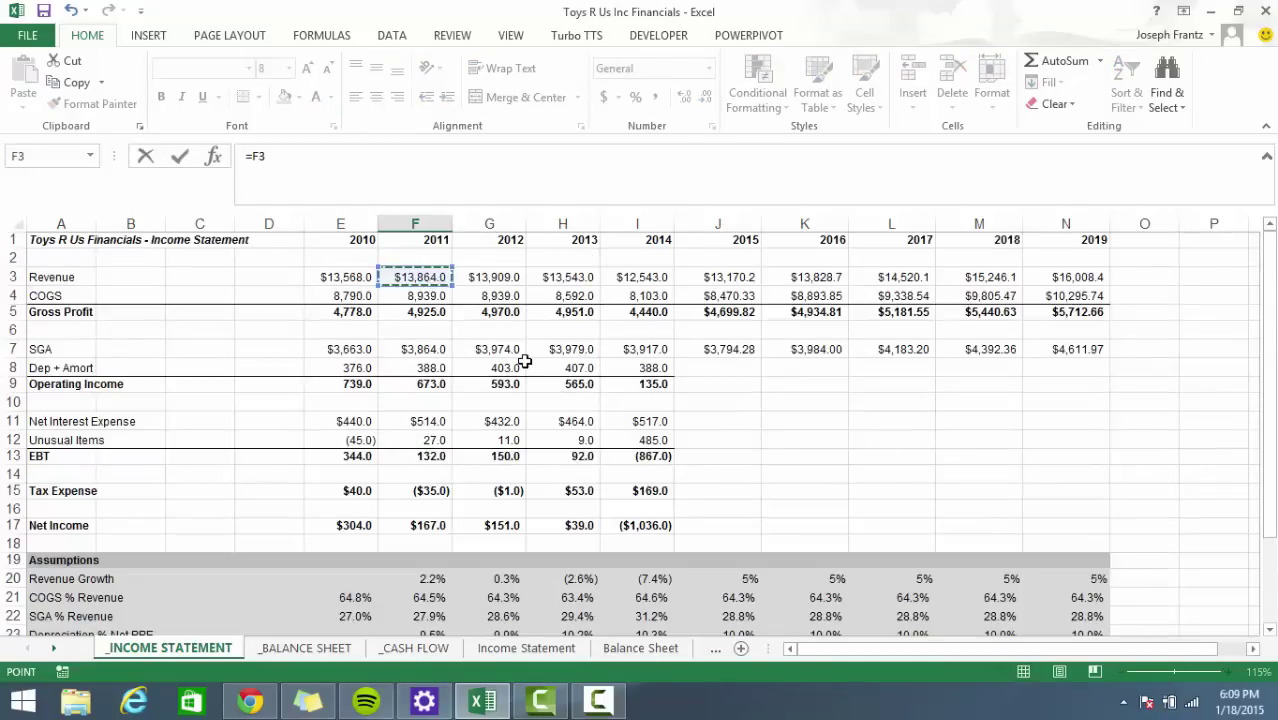
text(-)
click(352, 281)
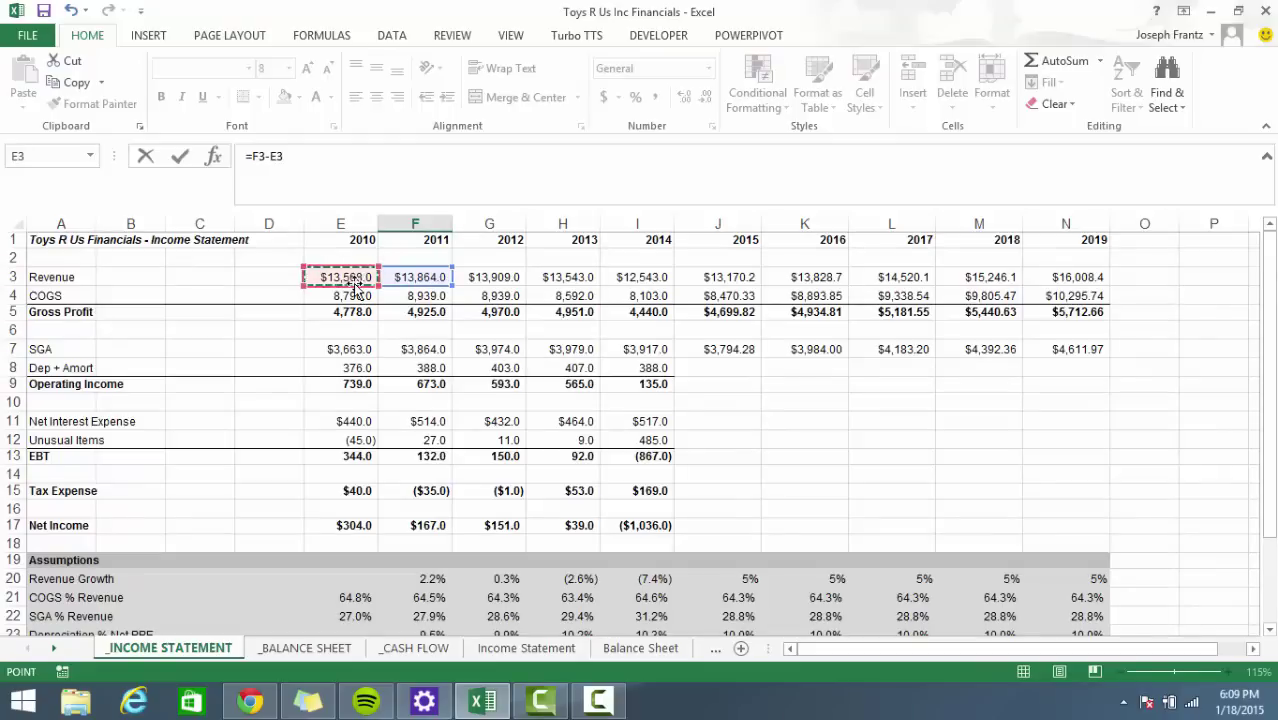
key(Return)
scroll(570, 372, down, 2)
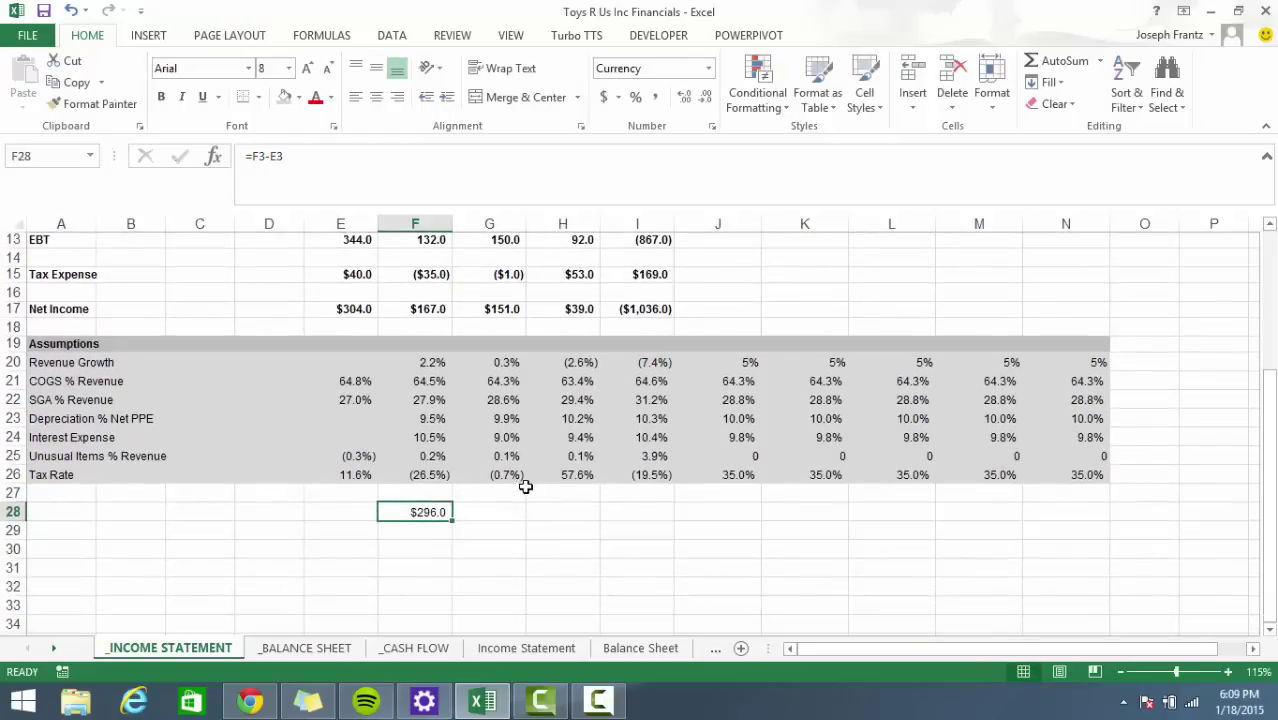
click(432, 514)
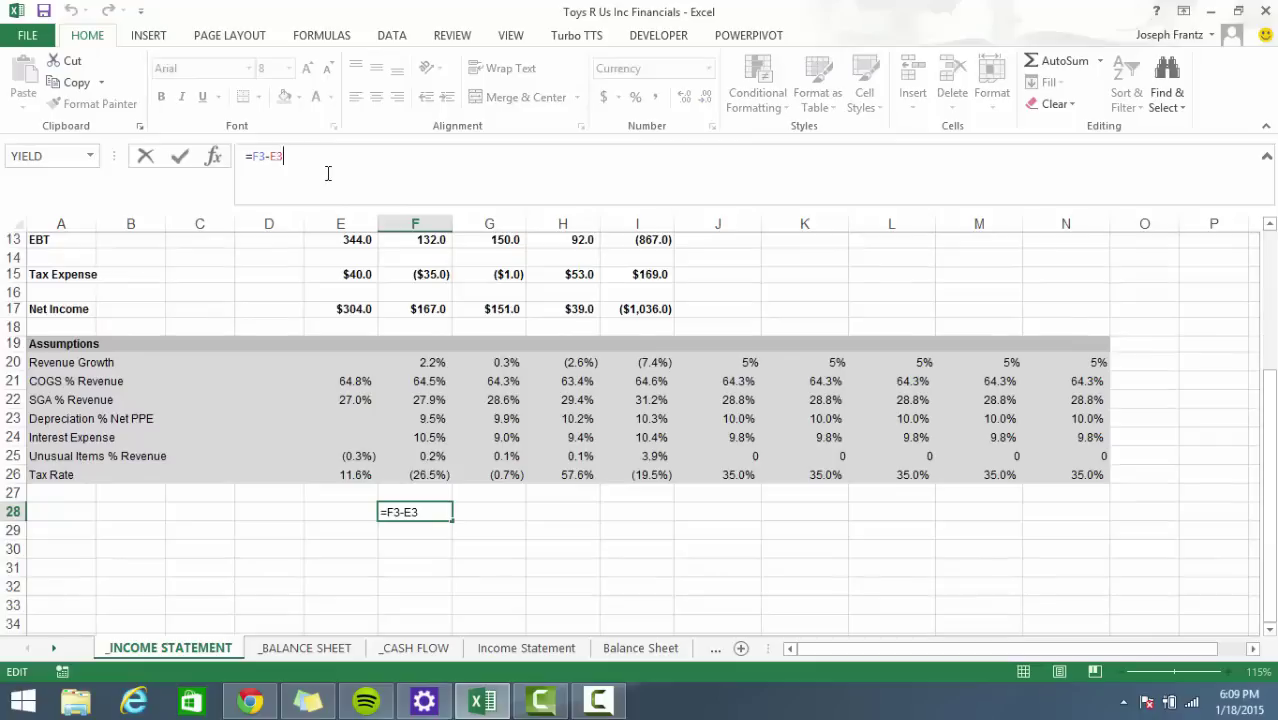
Calculate the 2010–2011 change in Net PPE in F29 with ='_BALANCE SHEET'!F13-'_BALANCE SHEET'!E13.
click(446, 538)
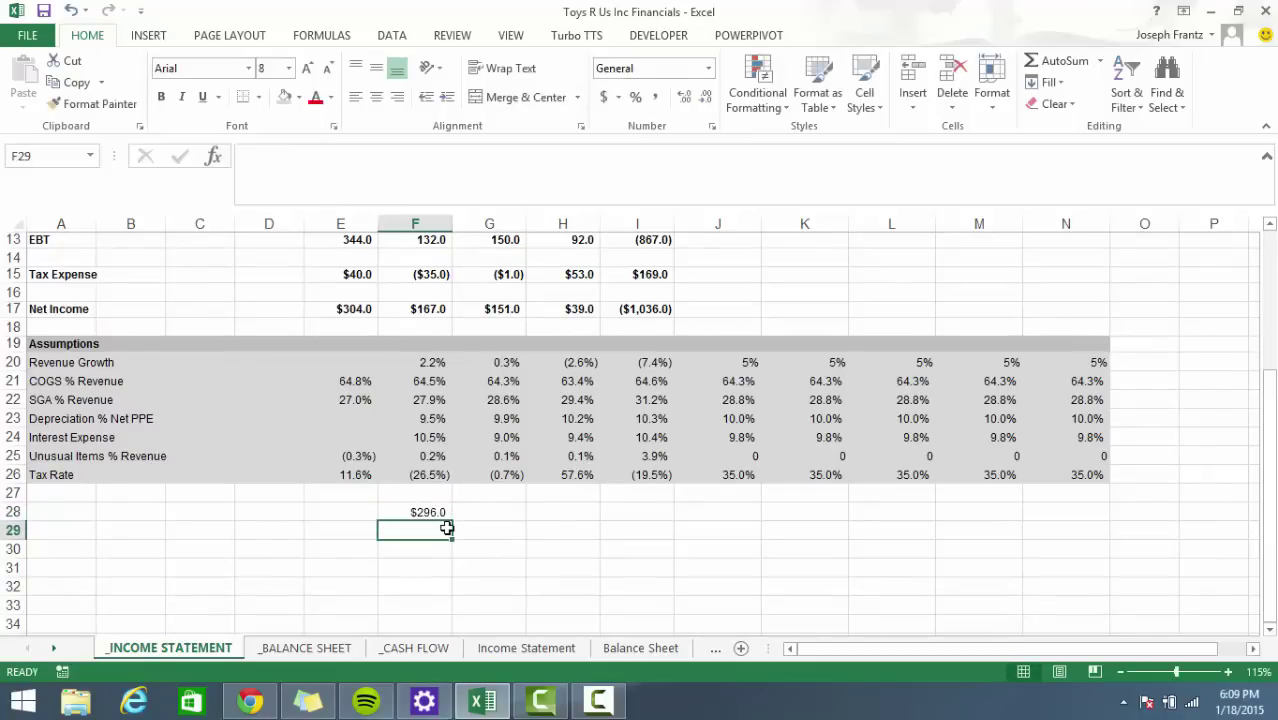
text(=)
click(305, 648)
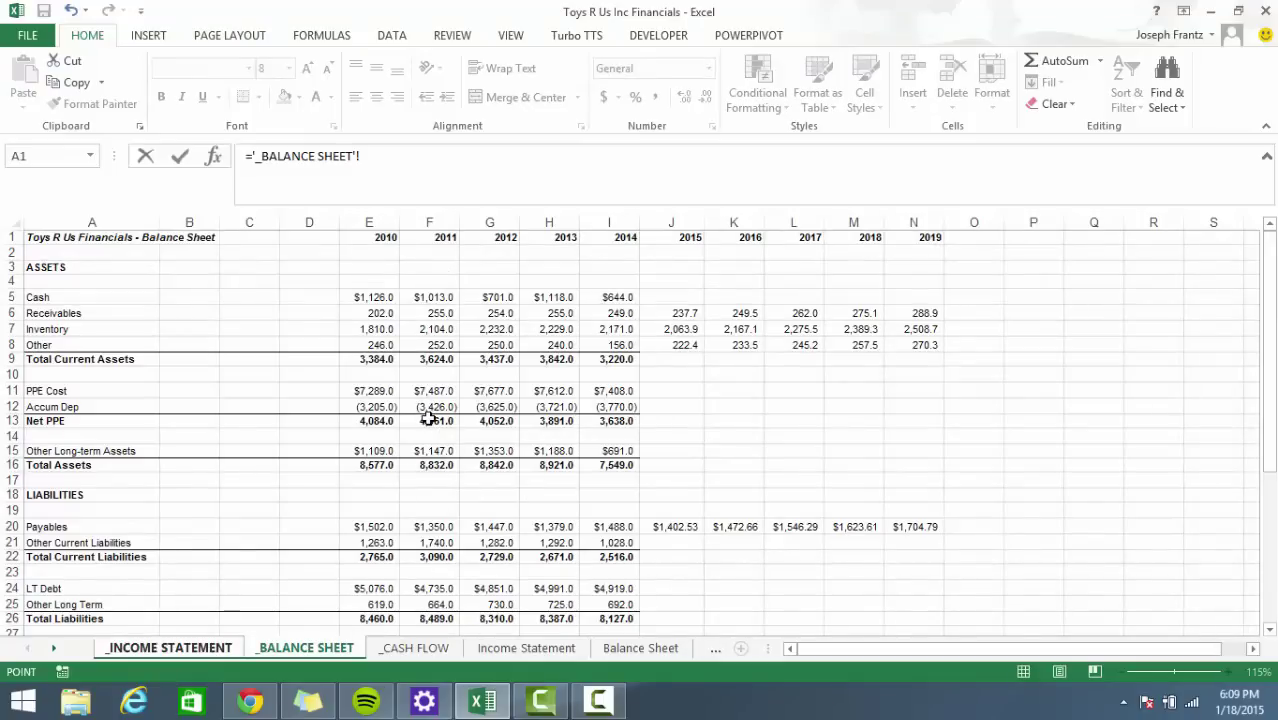
click(432, 424)
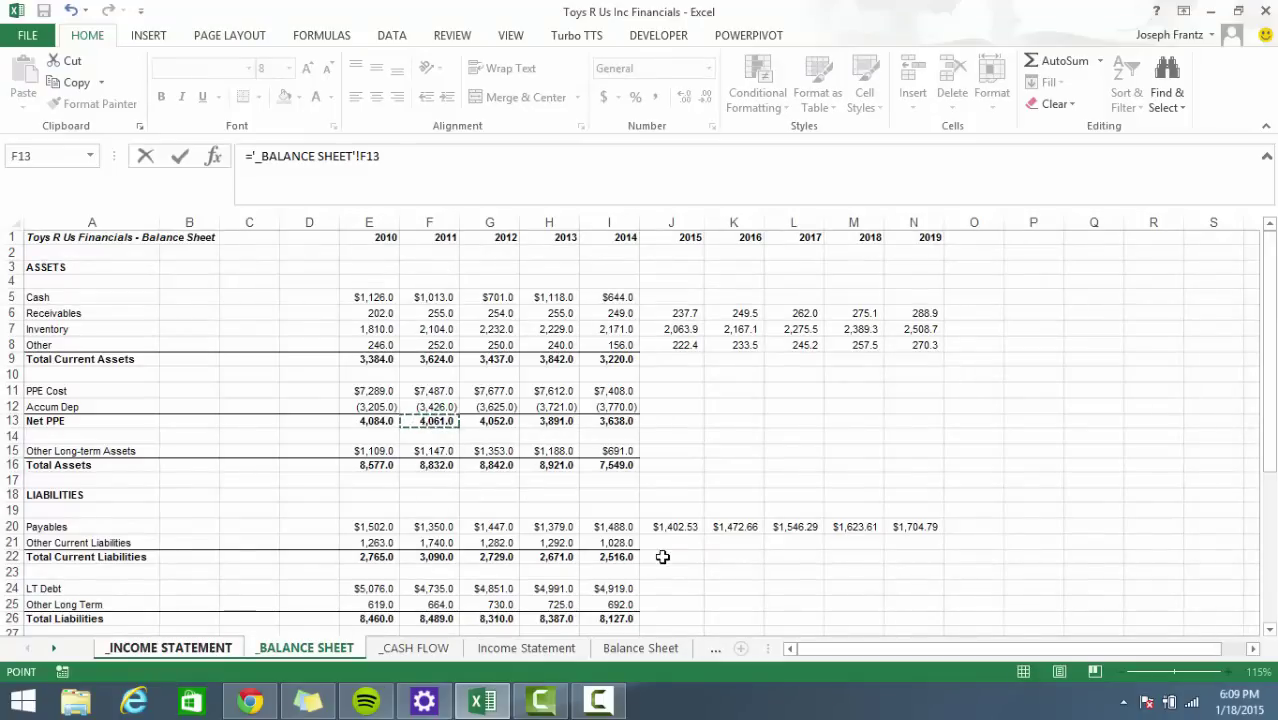
text(-)
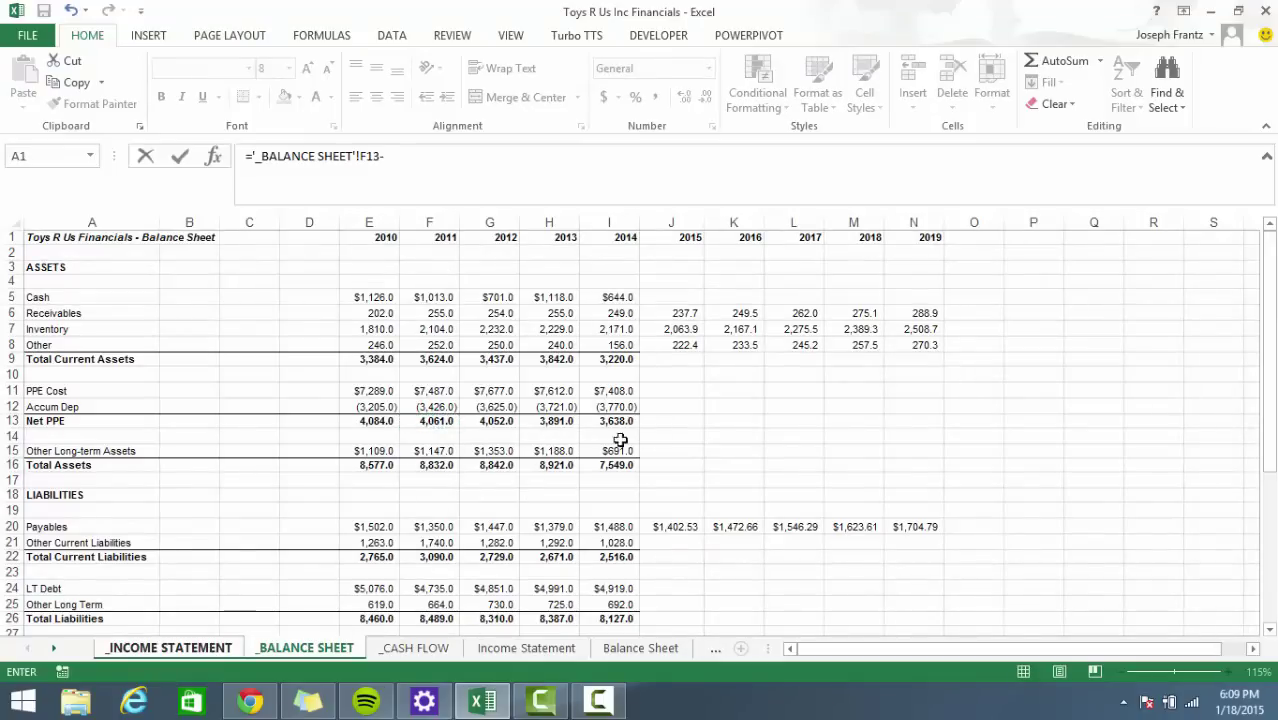
click(382, 420)
key(Return)
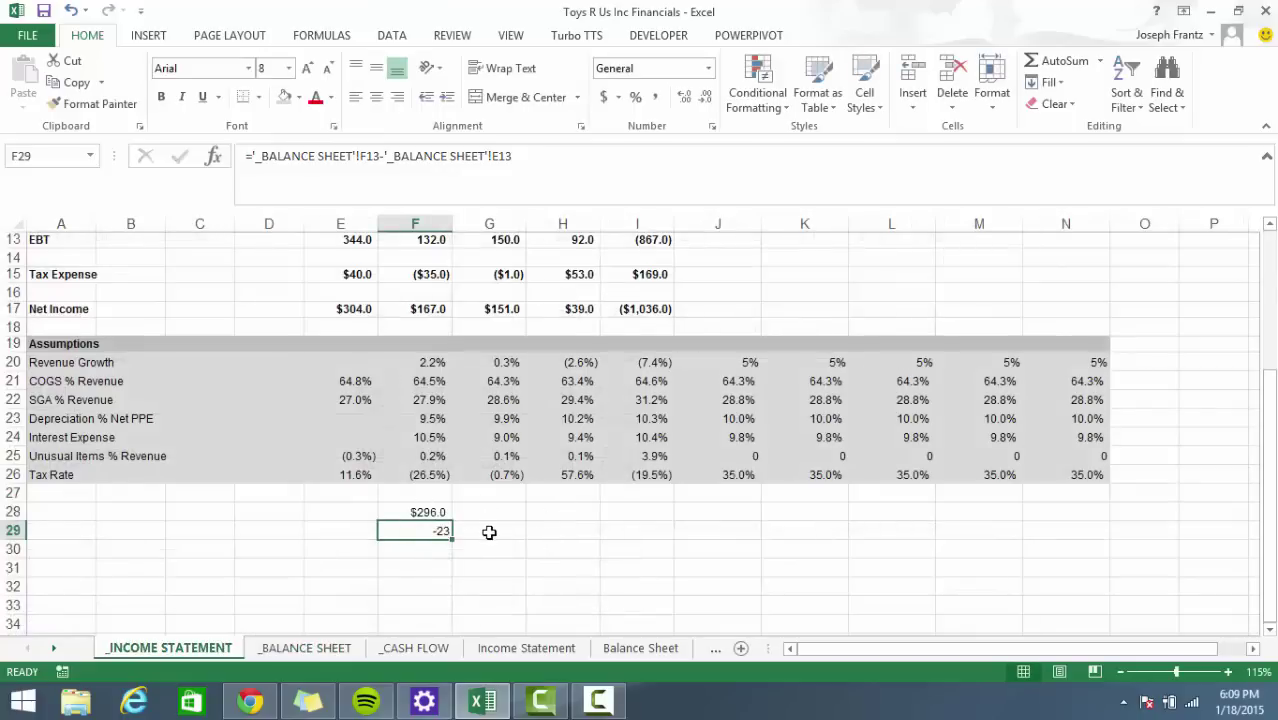
click(421, 547)
mouse_move(522, 708)
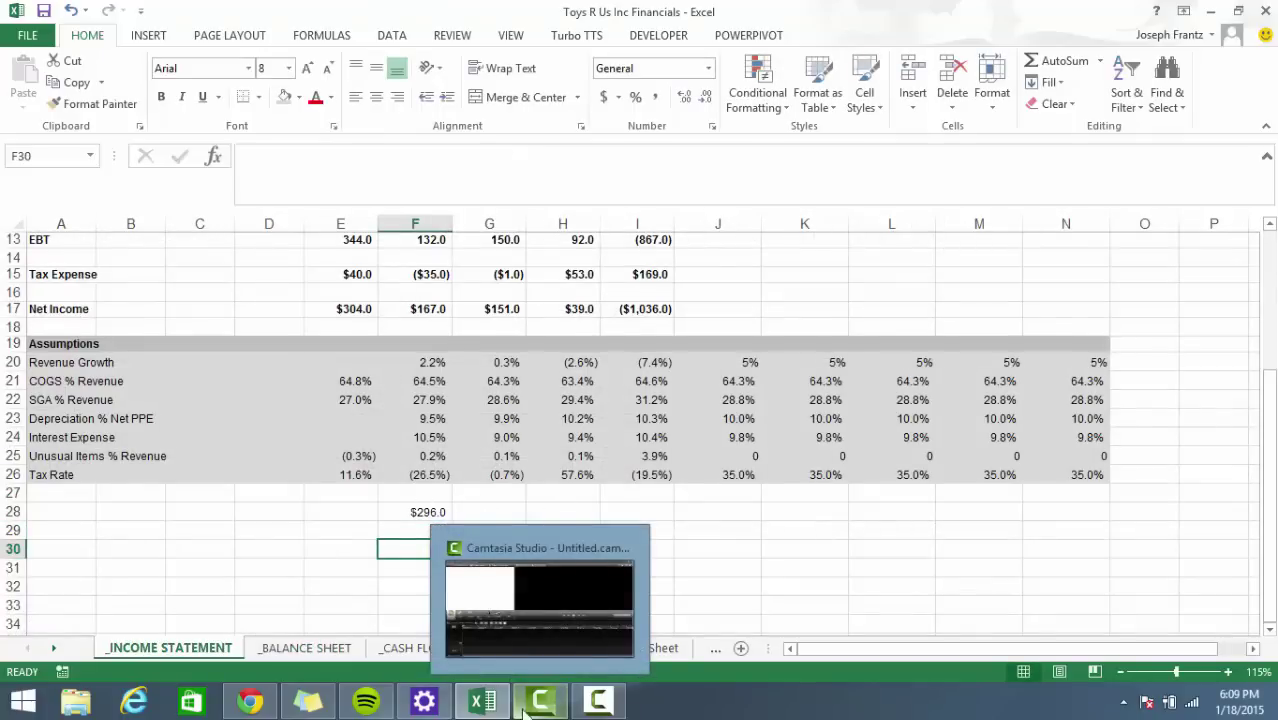
Fill the Revenue change in F28 and the Net PPE change in F29 across to 2014 in column I.
click(352, 513)
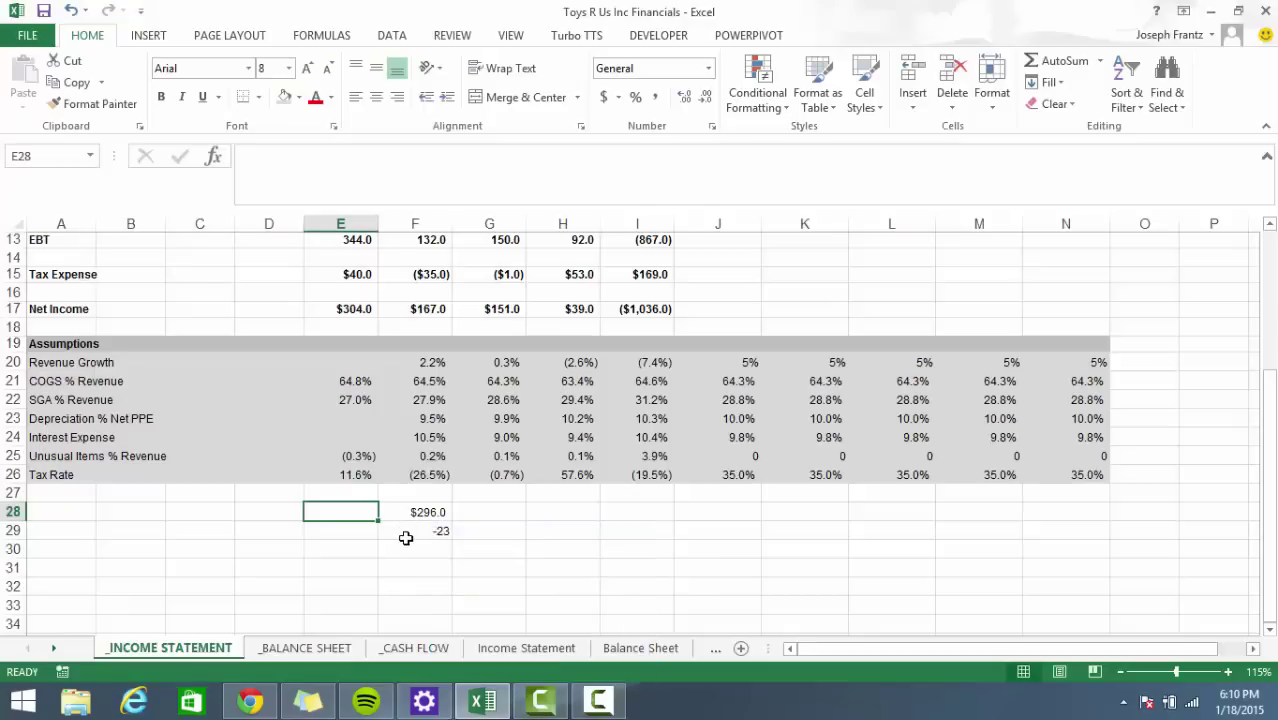
click(405, 535)
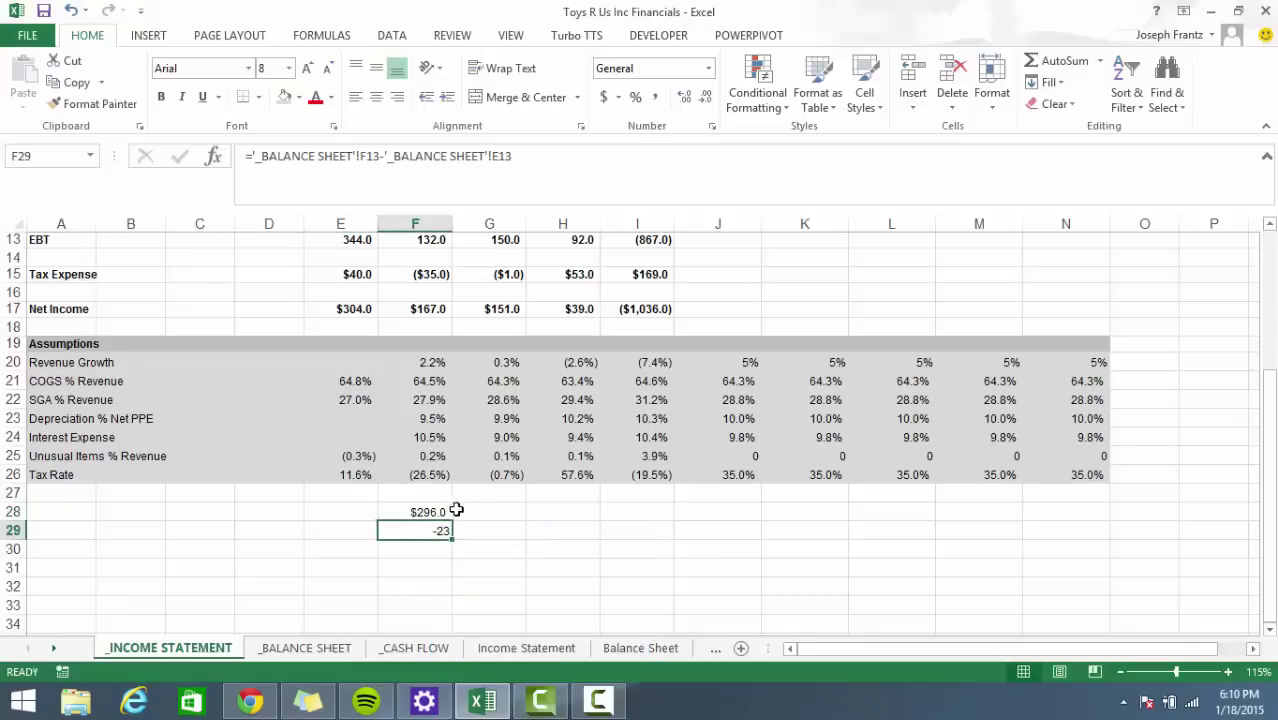
drag(456, 511, 668, 528)
click(437, 513)
click(588, 548)
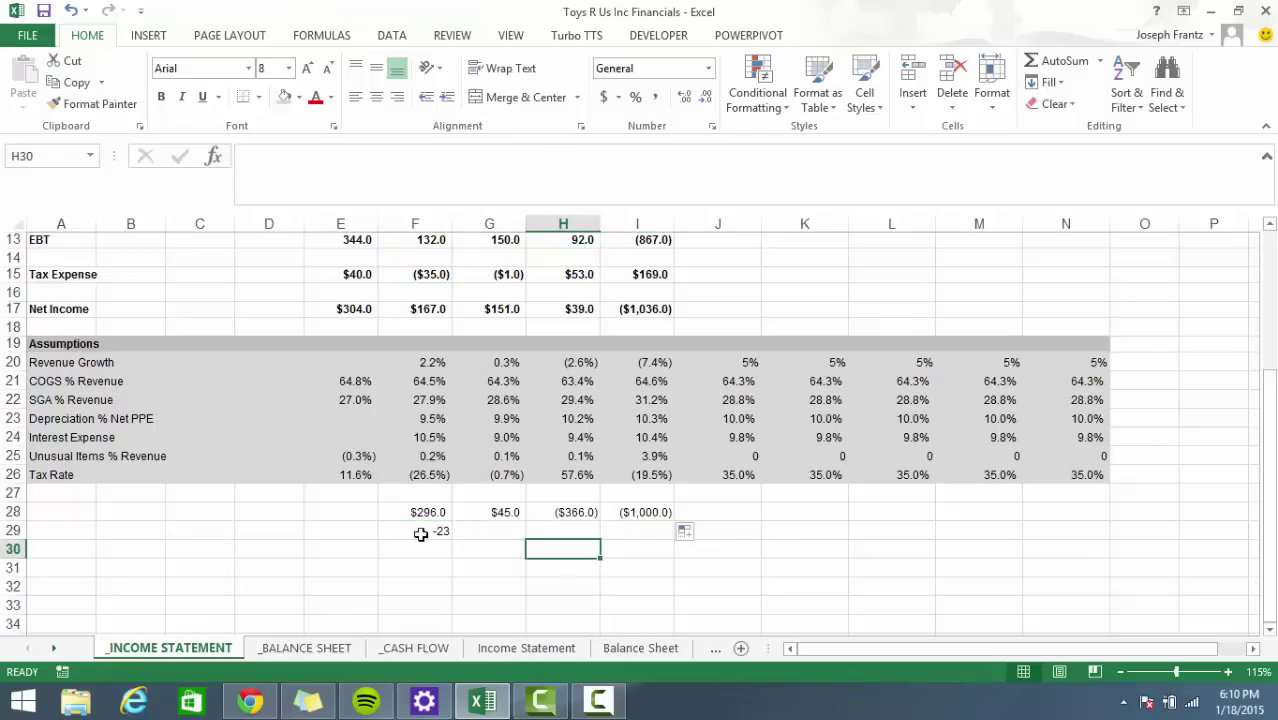
click(421, 535)
drag(452, 540, 658, 533)
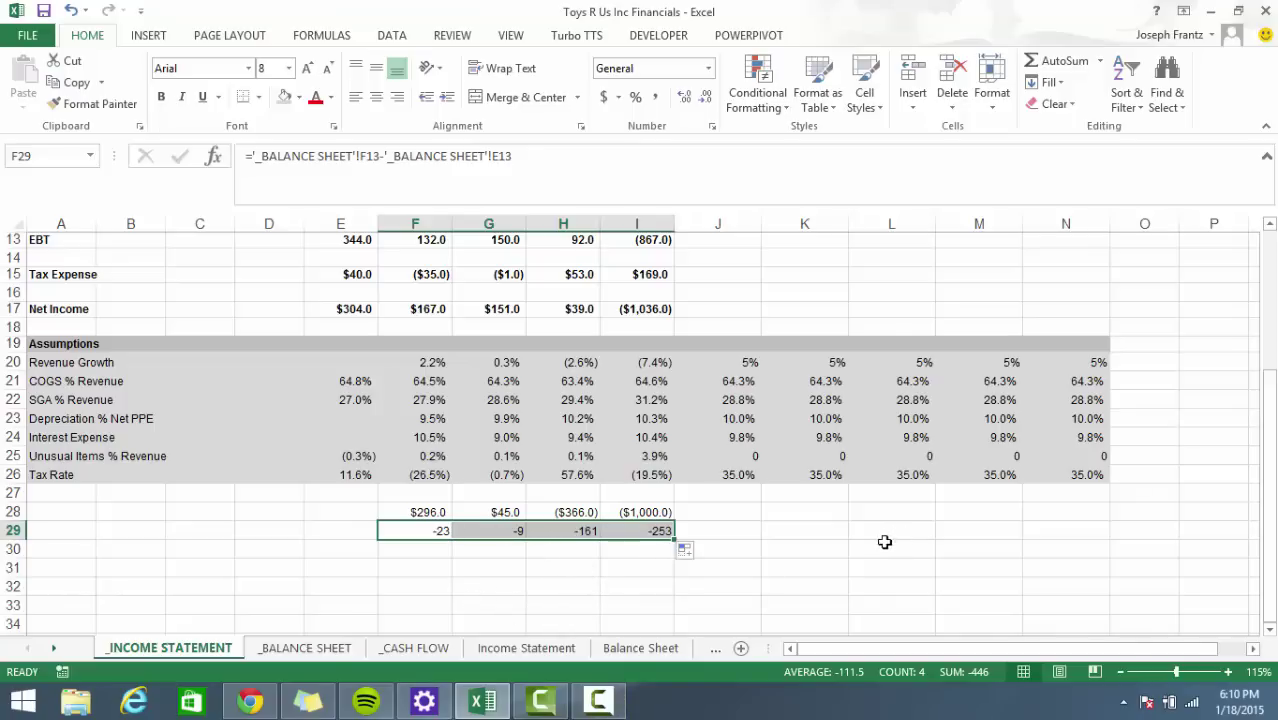
Review the yearly Revenue changes against the 2015 Revenue Growth assumption and the Net PPE row on the _BALANCE SHEET sheet.
drag(440, 514, 650, 510)
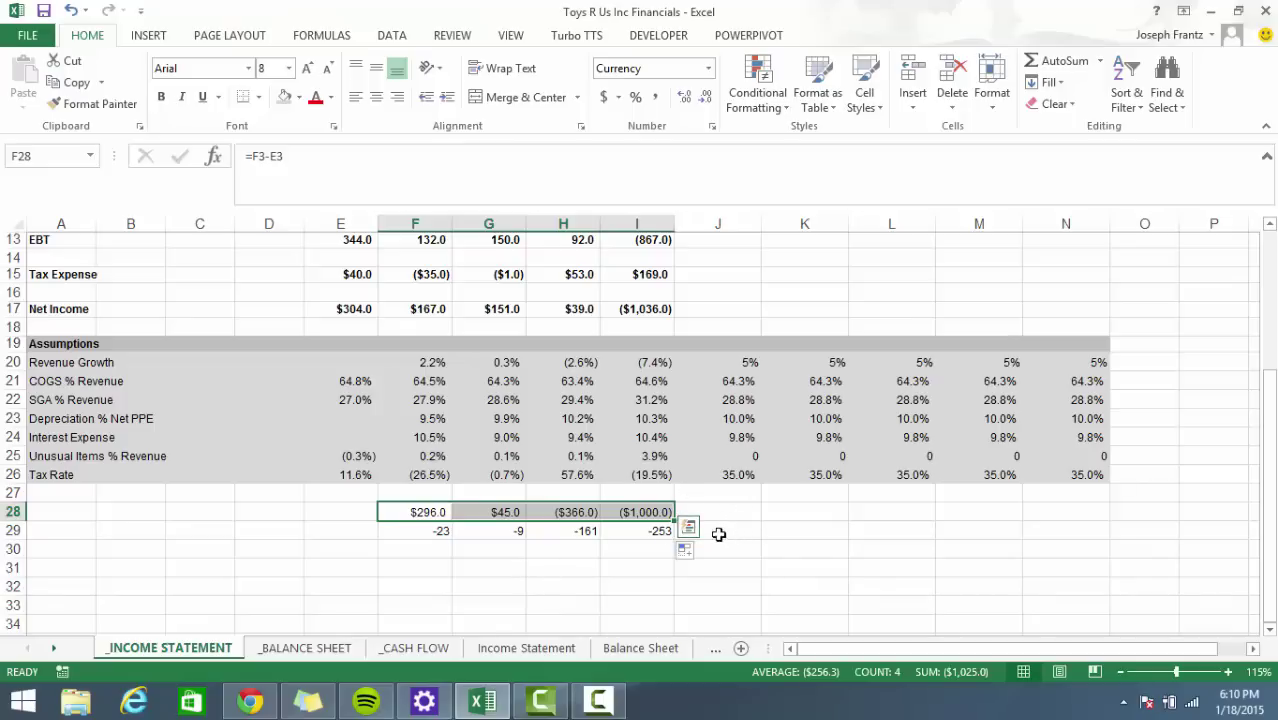
scroll(547, 553, up, 1)
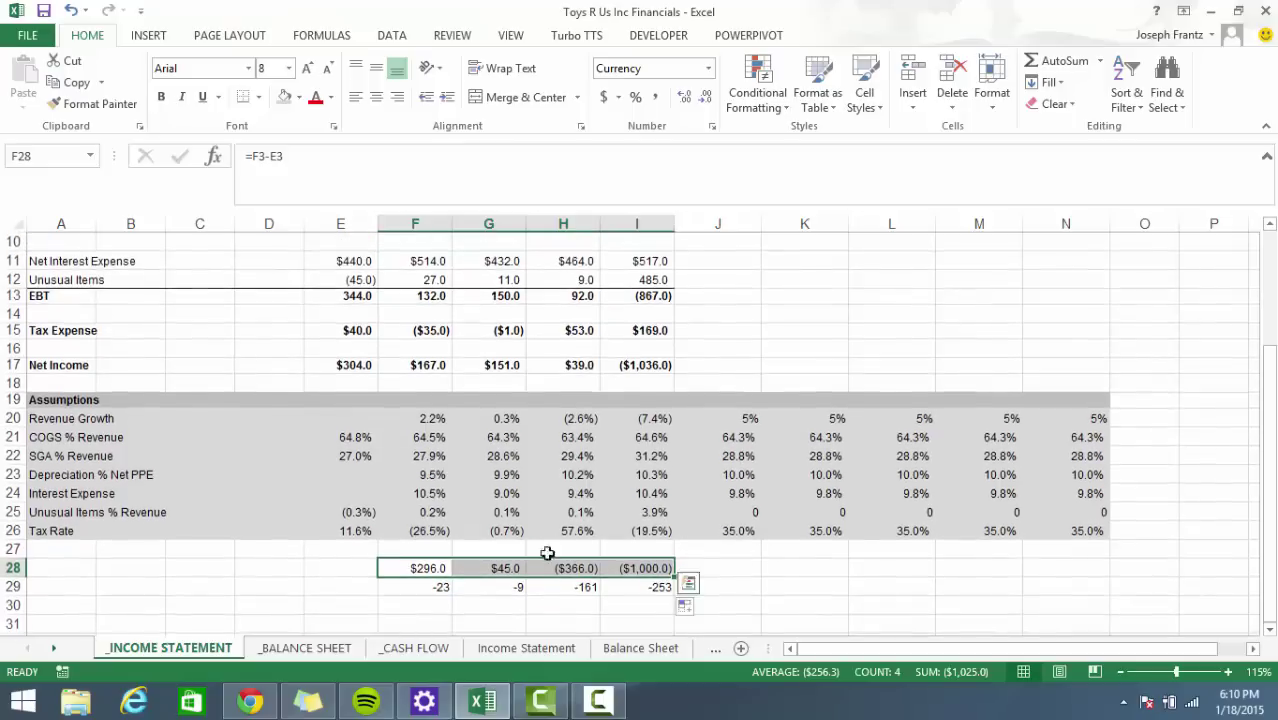
scroll(622, 516, up, 3)
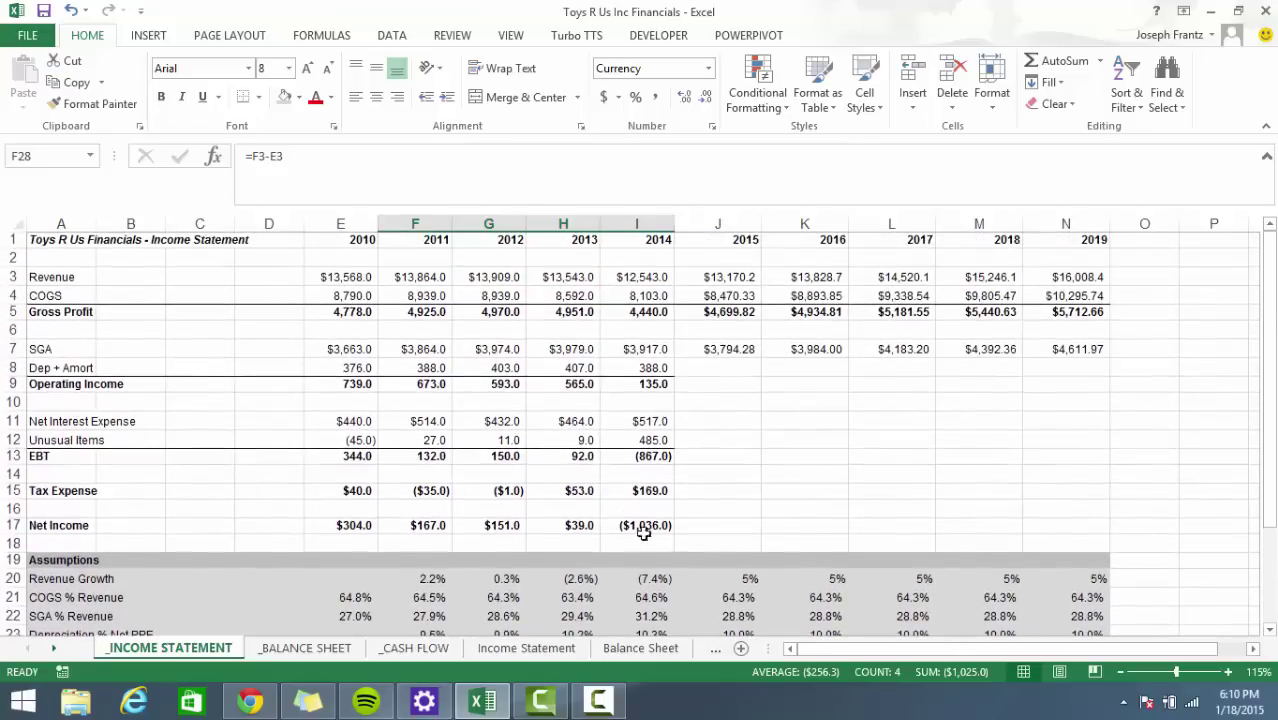
click(736, 577)
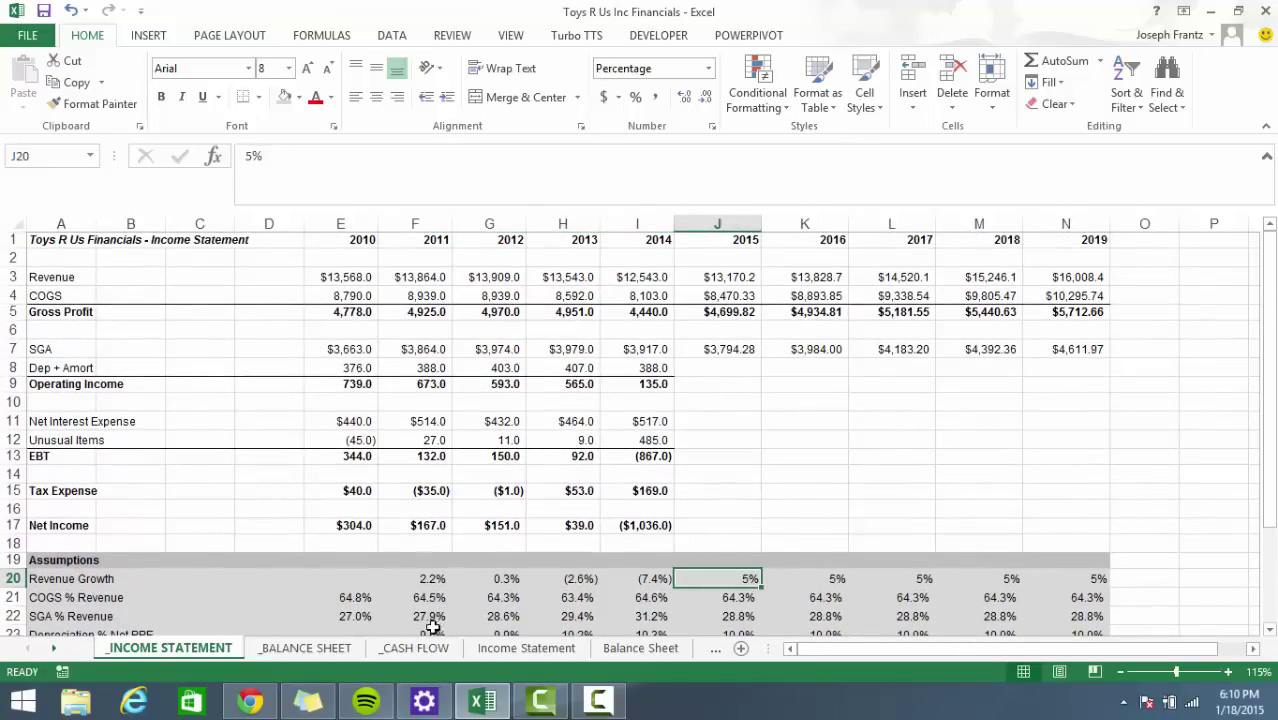
click(305, 648)
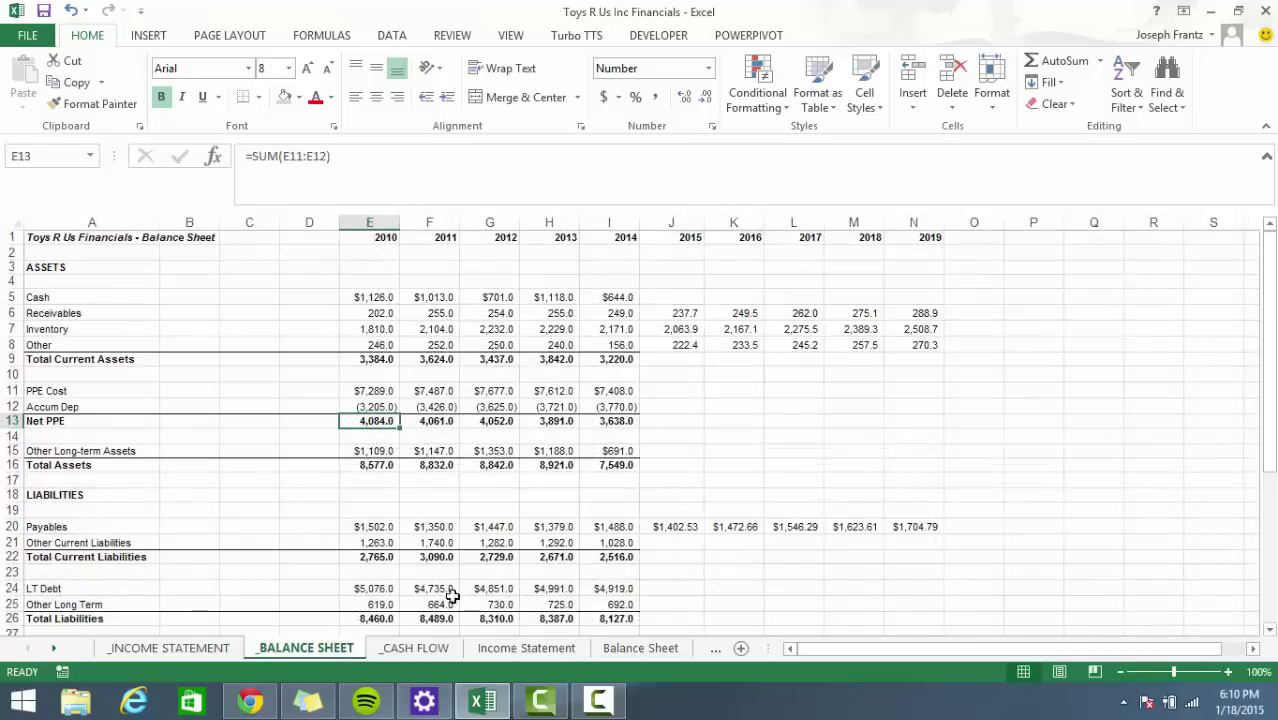
click(654, 425)
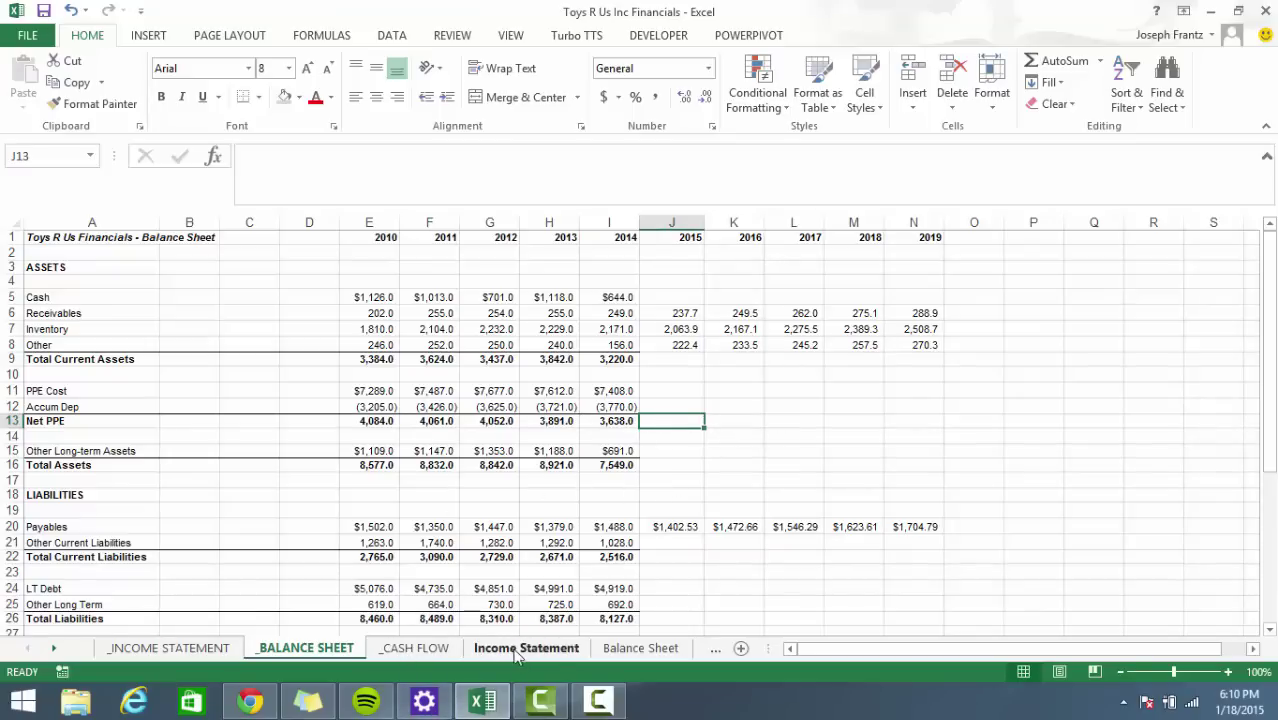
On the _CASH FLOW sheet, rename the Capex assumption label in A26 as "Capex % Net PPE".
click(443, 652)
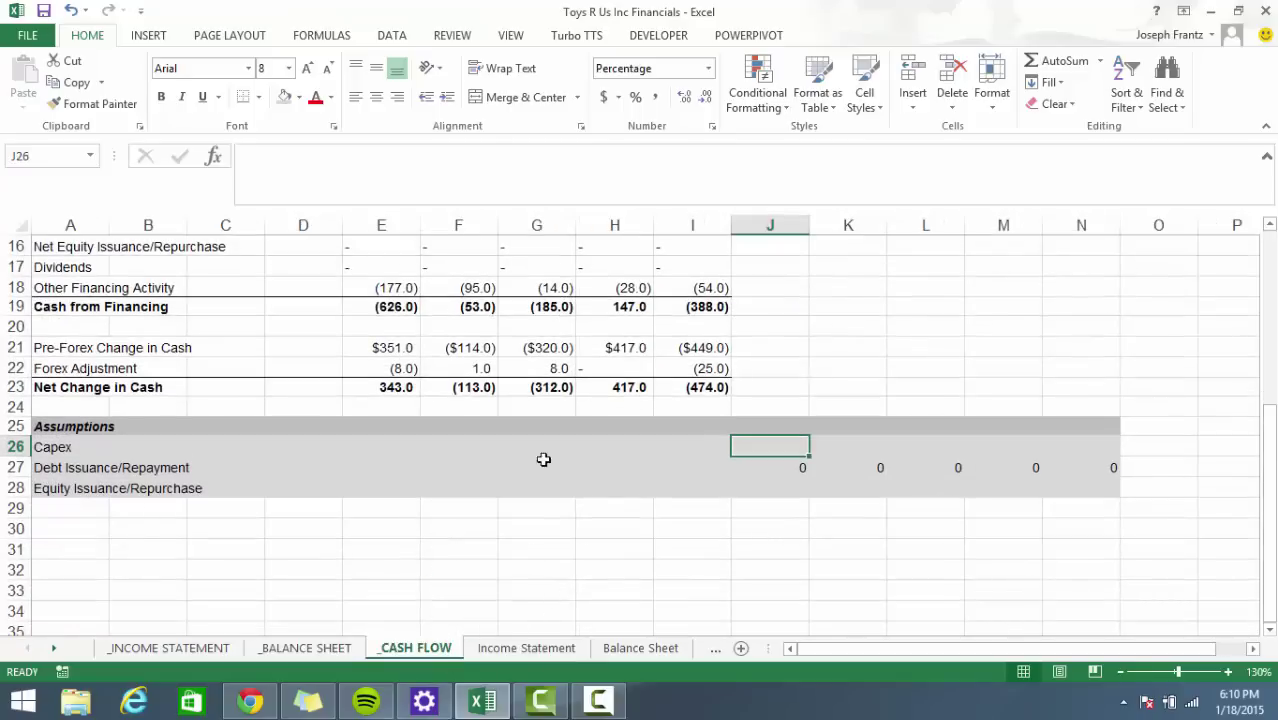
click(100, 462)
click(56, 445)
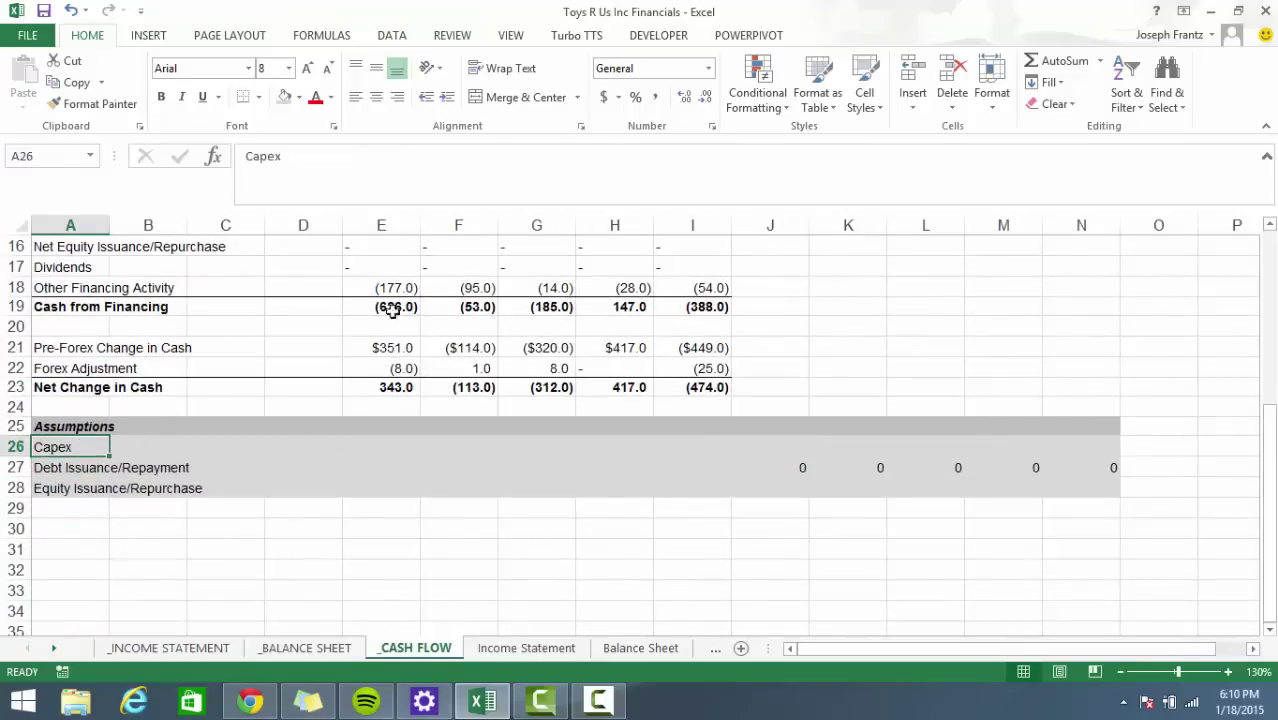
click(361, 156)
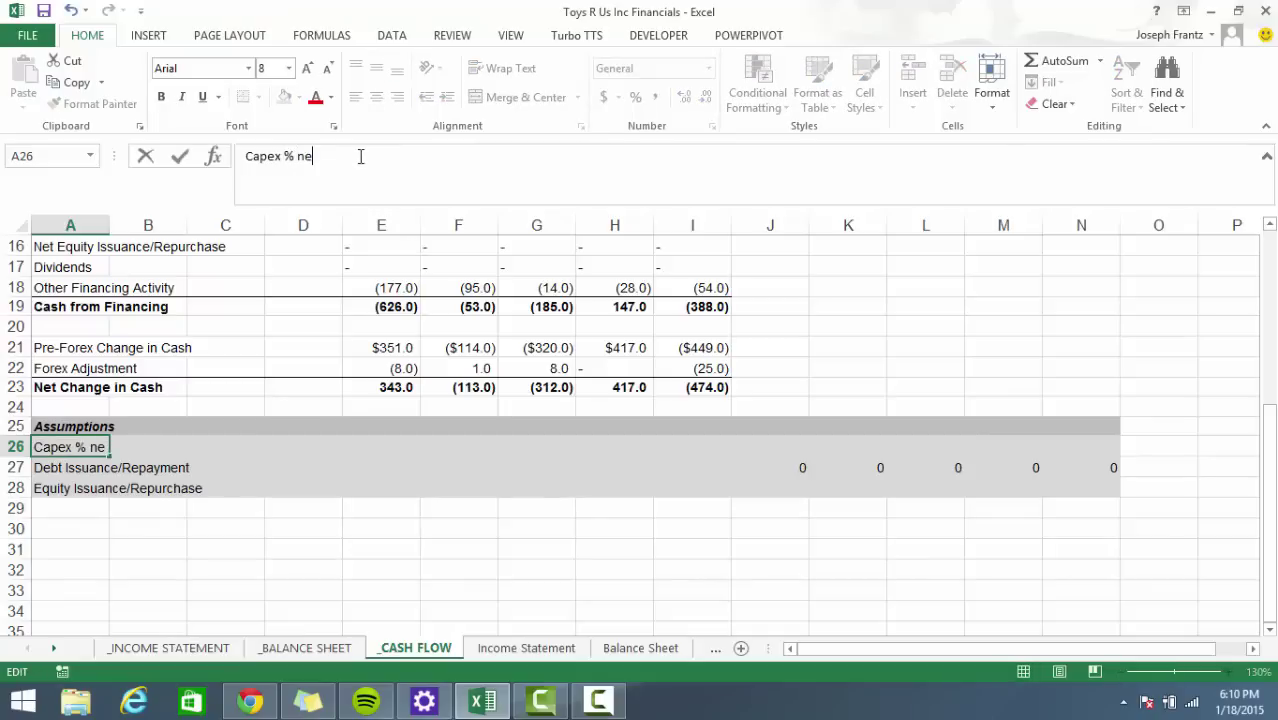
text(% NE)
key(BackSpace)
text(et PPE)
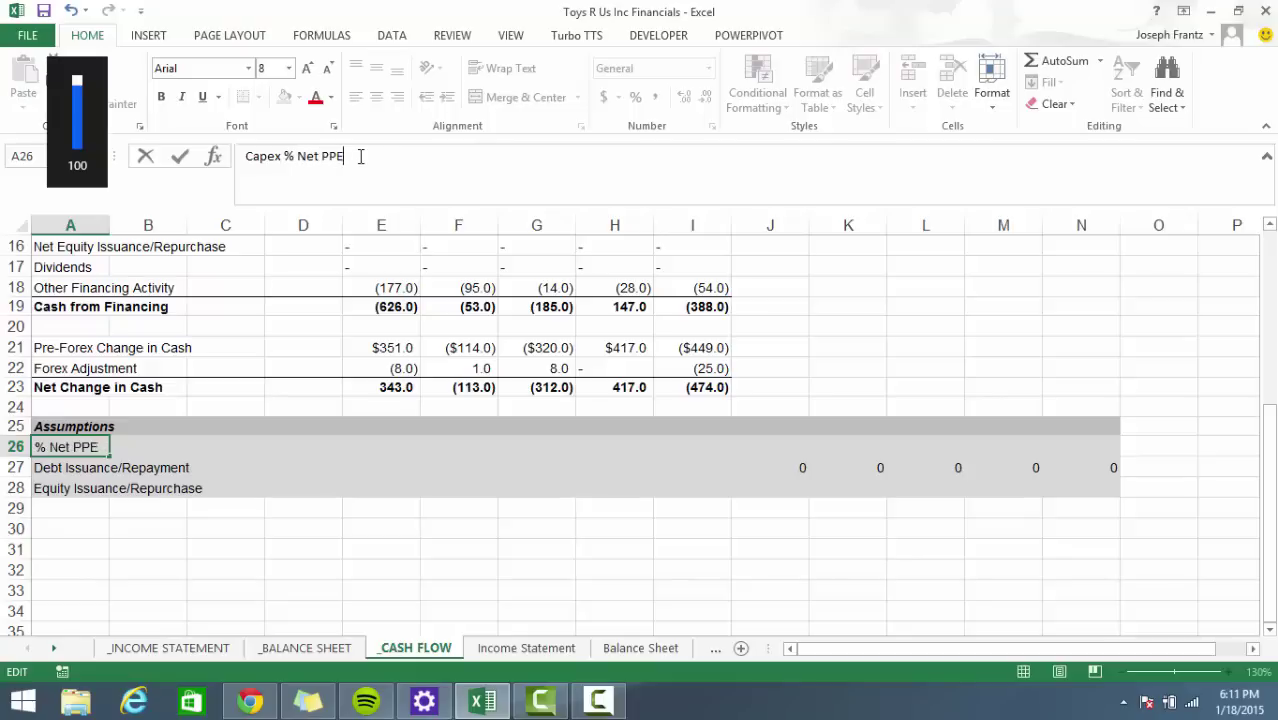
click(915, 446)
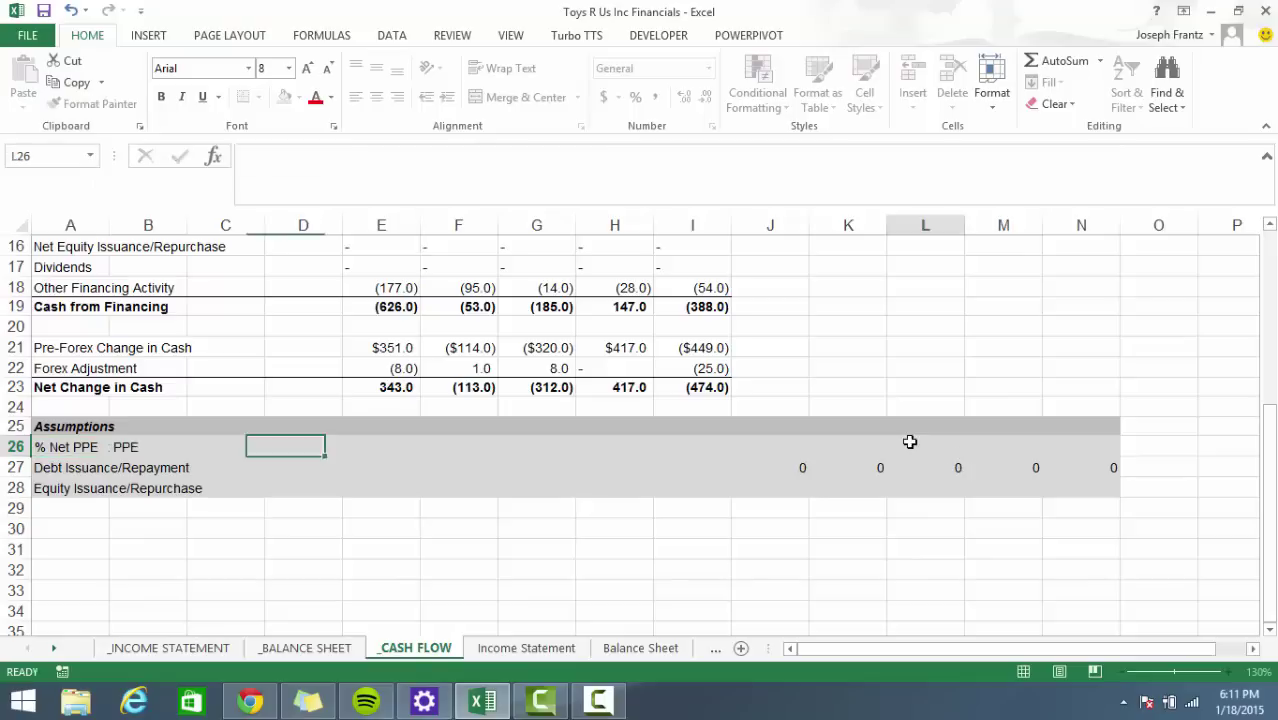
click(770, 448)
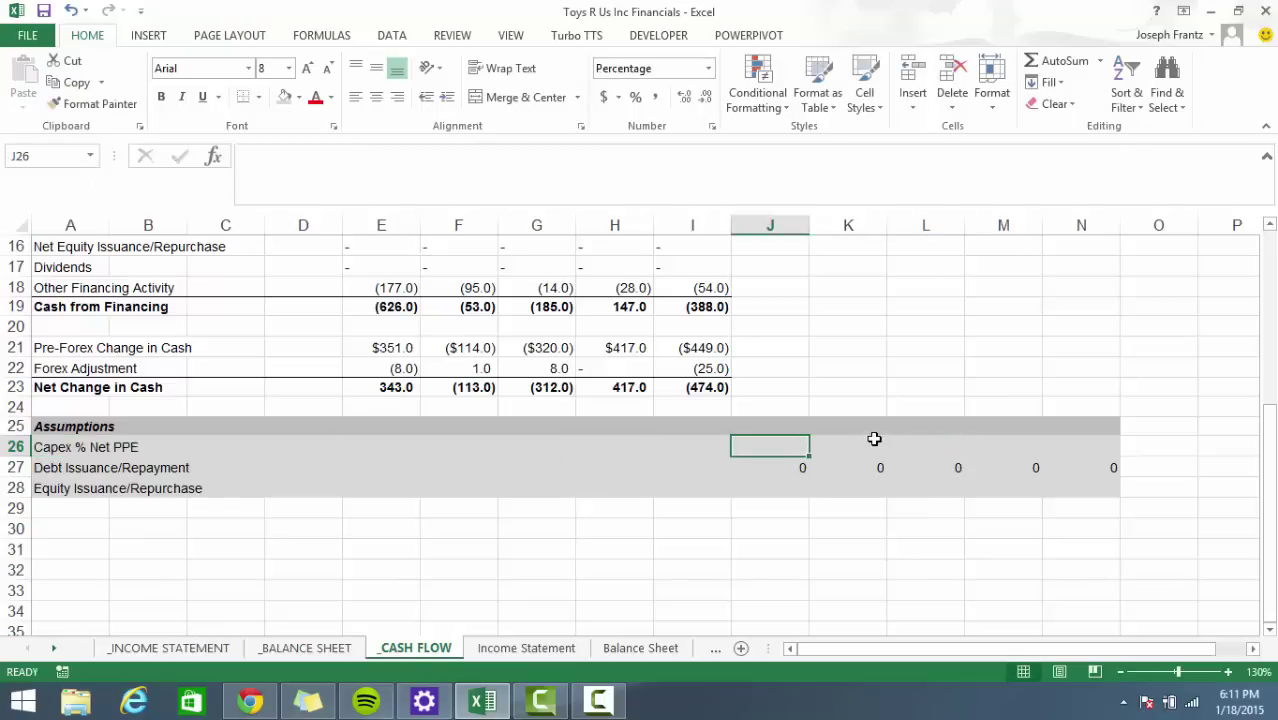
Set the 2015 Capex % Net PPE assumption in J26 to 5%.
text(5)
key(ctrl+Return)
scroll(900, 510, up, 2)
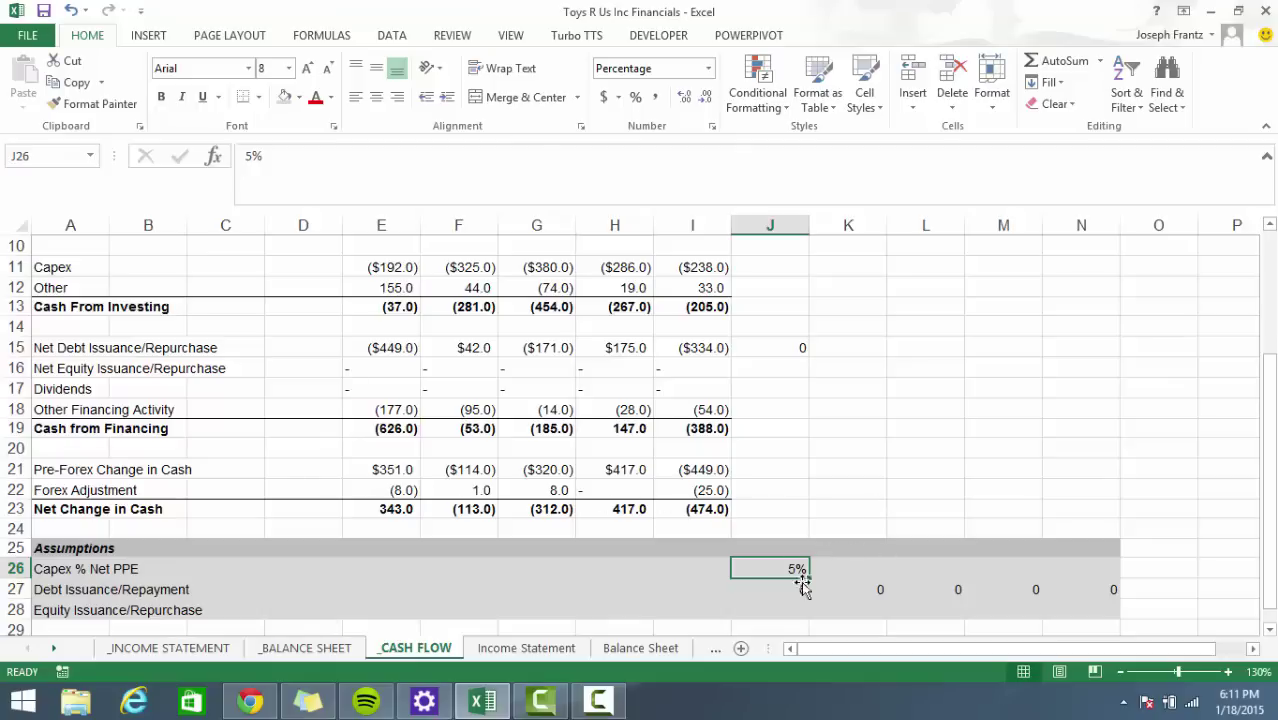
Link the 2016 Capex % Net PPE in K26 to the prior year with =J26 and fill it across to 2019 in column N.
click(840, 572)
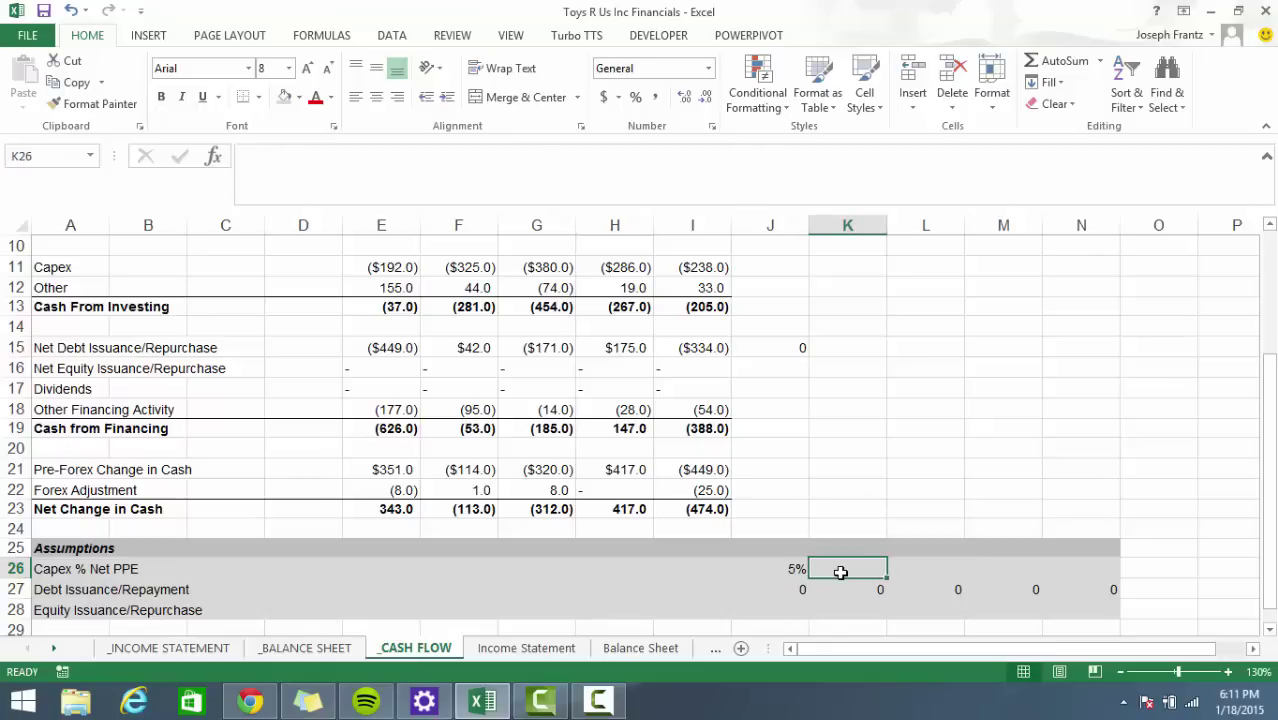
text(=)
key(Left)
key(ctrl+Return)
key(shift+Right)
key(shift+Right)
key(shift+Right)
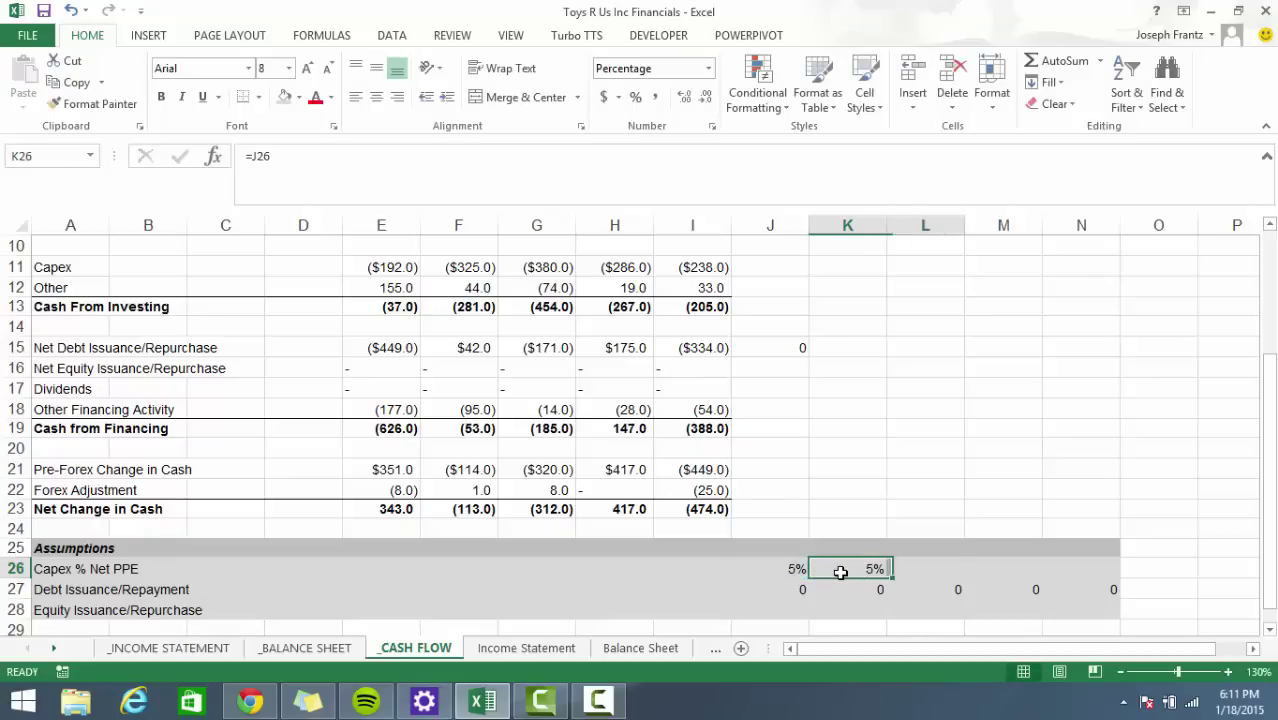
key(ctrl+r)
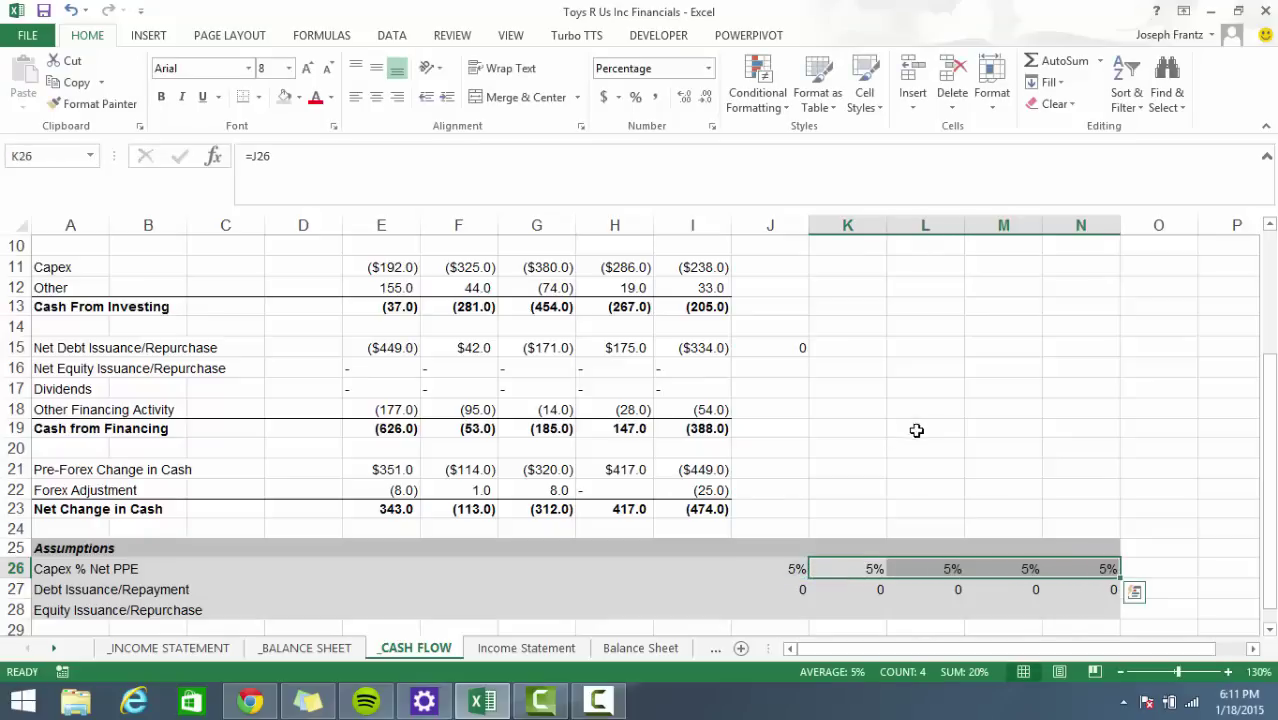
click(918, 470)
click(795, 566)
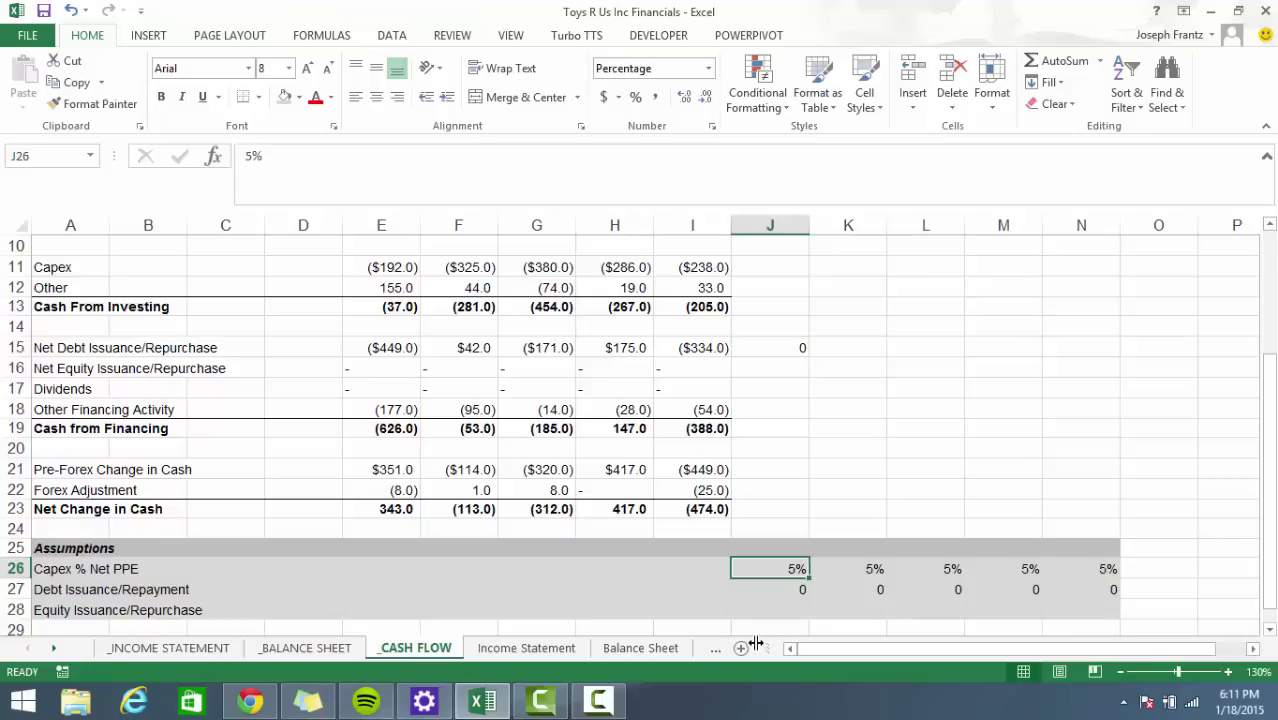
click(132, 586)
click(33, 567)
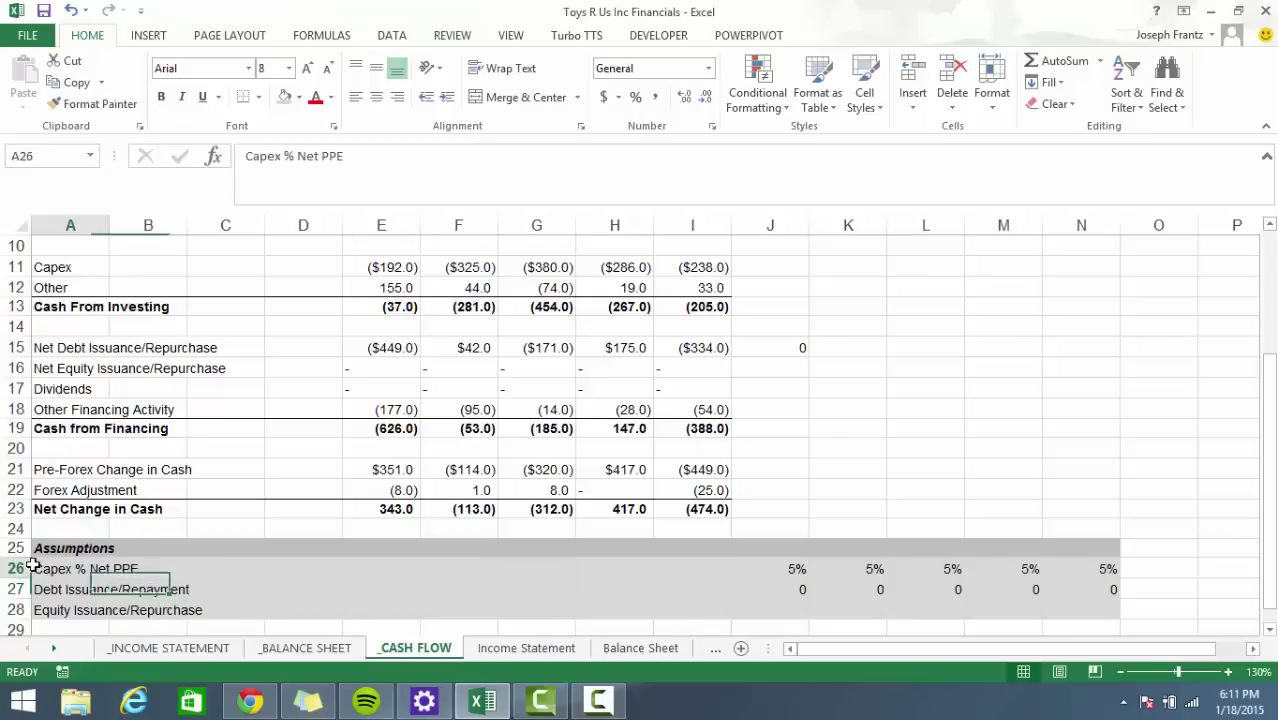
click(770, 573)
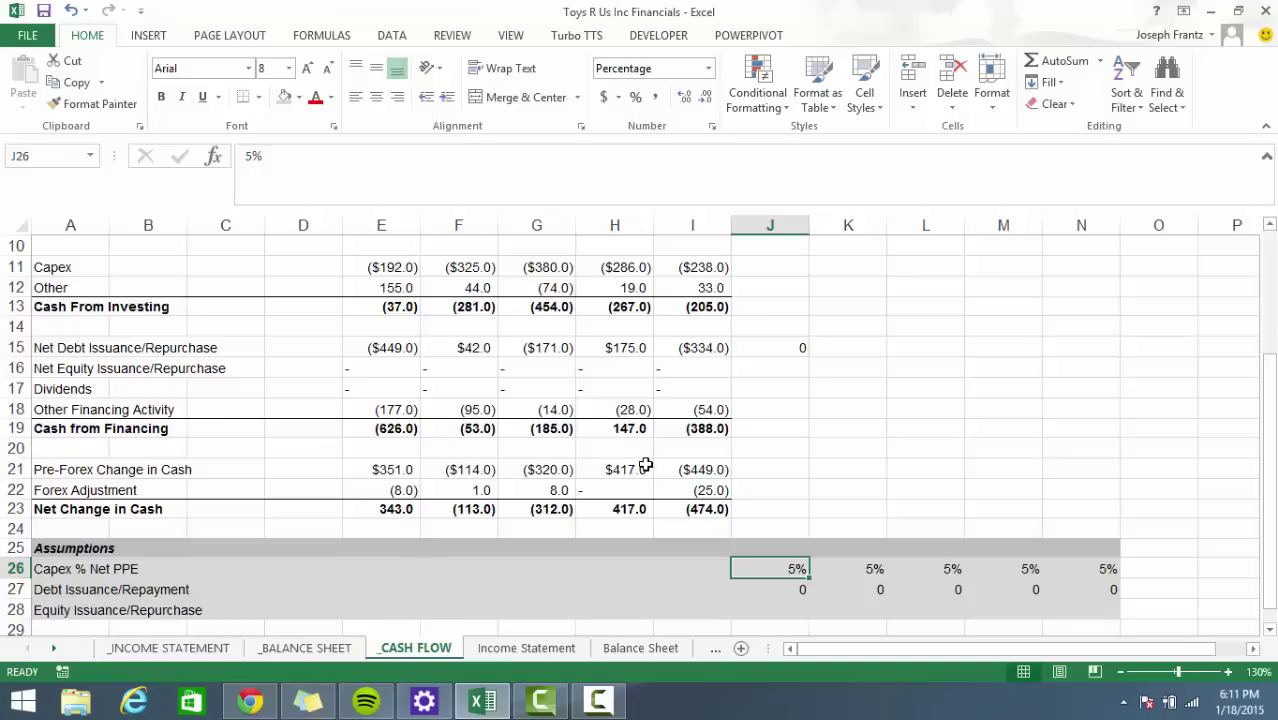
Calculate 2015 Capex in J11 as 2014 Net PPE times the Capex assumption, ='_BALANCE SHEET'!I13*J26.
scroll(660, 455, up, 1)
click(782, 327)
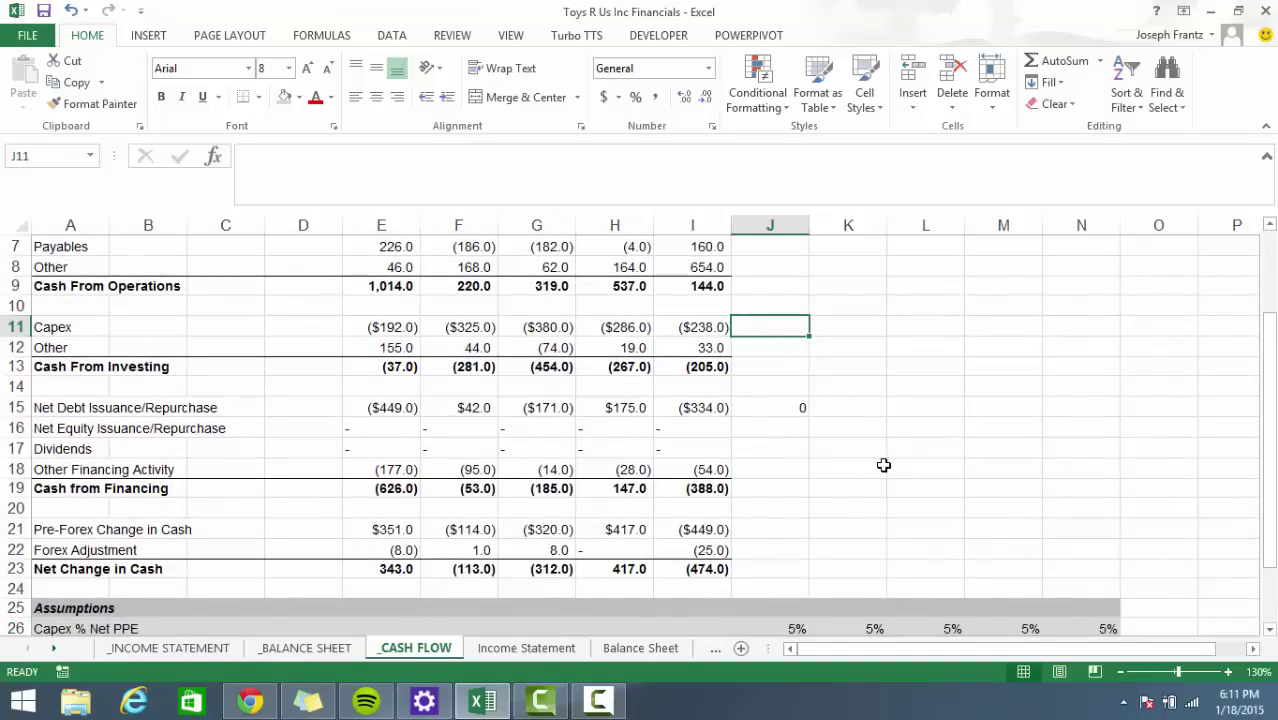
text(=)
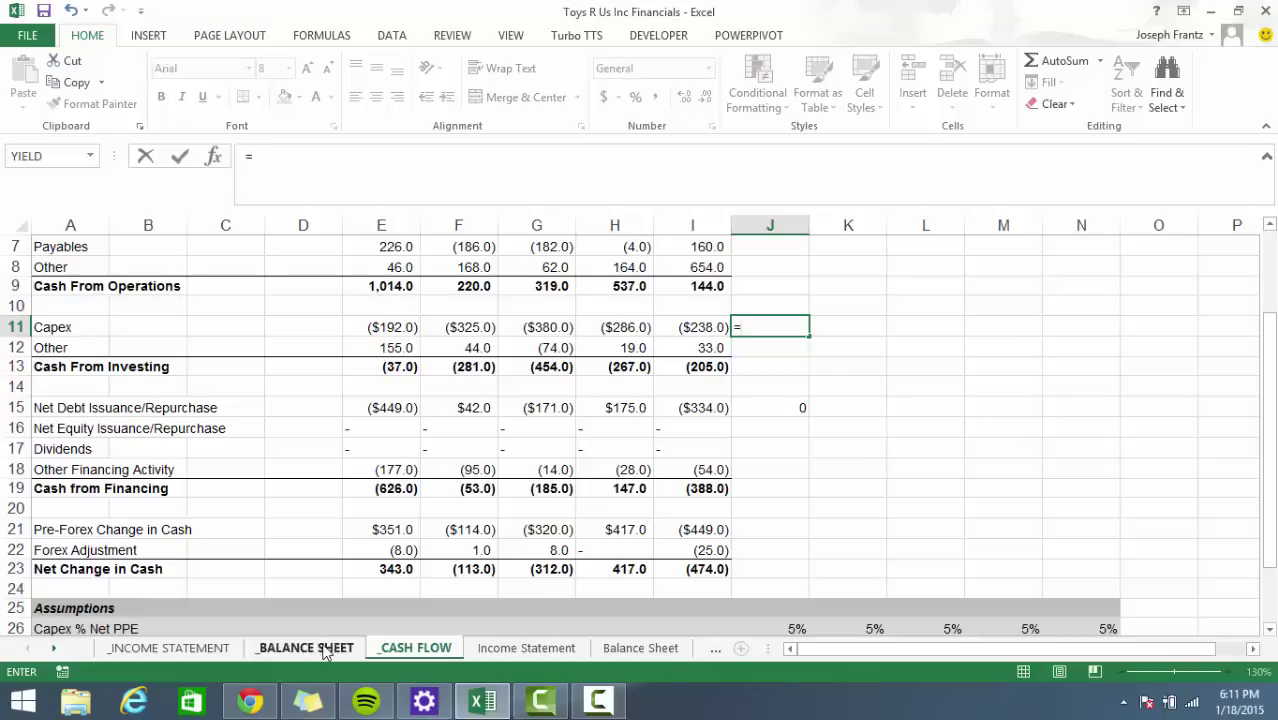
click(338, 652)
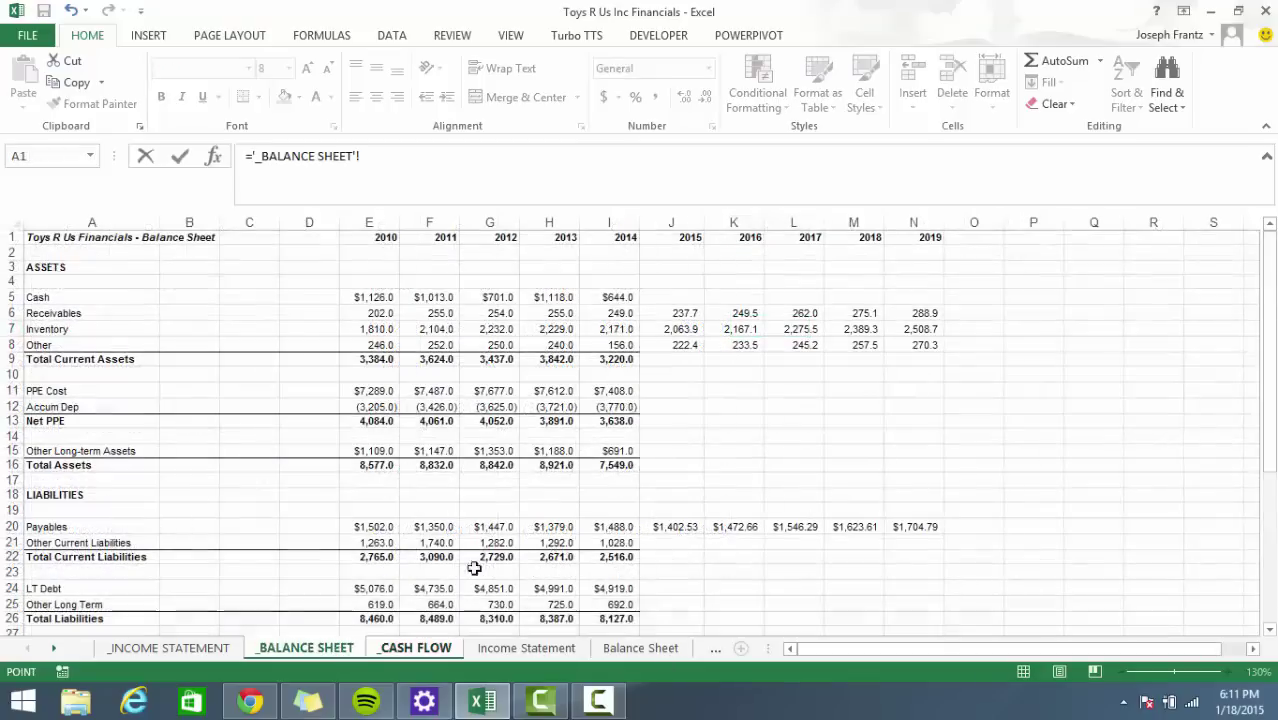
click(607, 421)
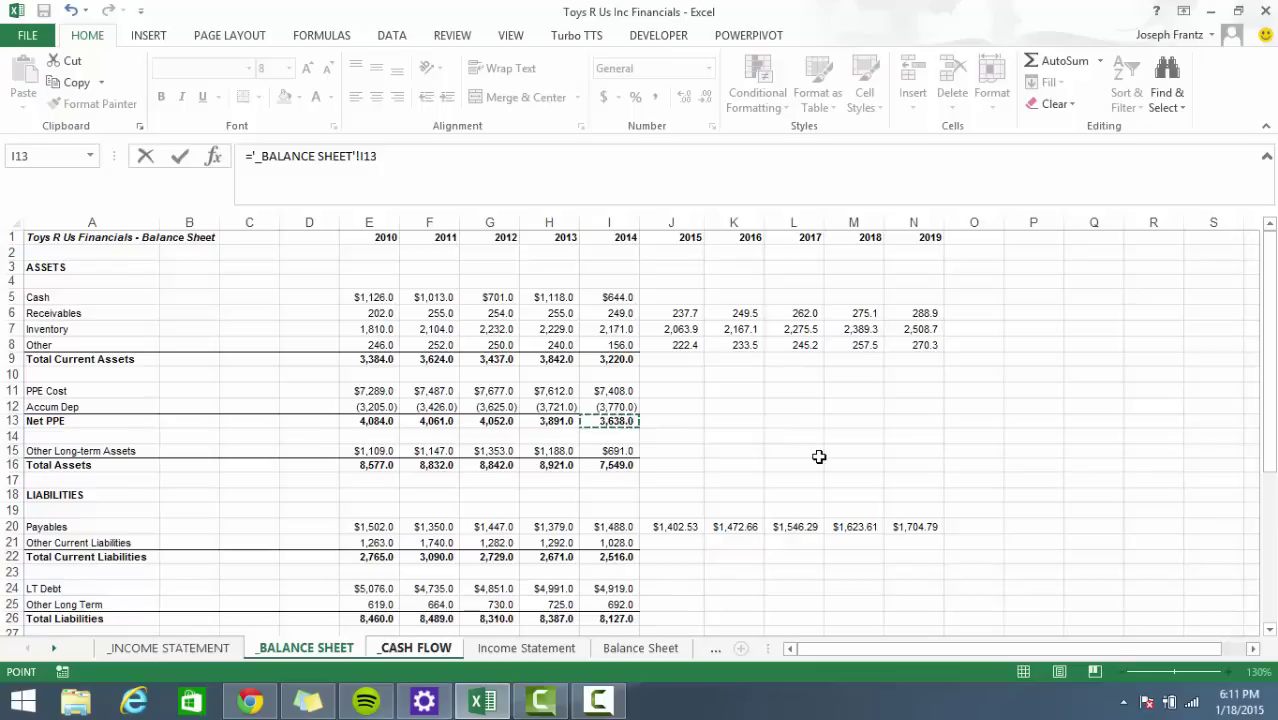
key(Return)
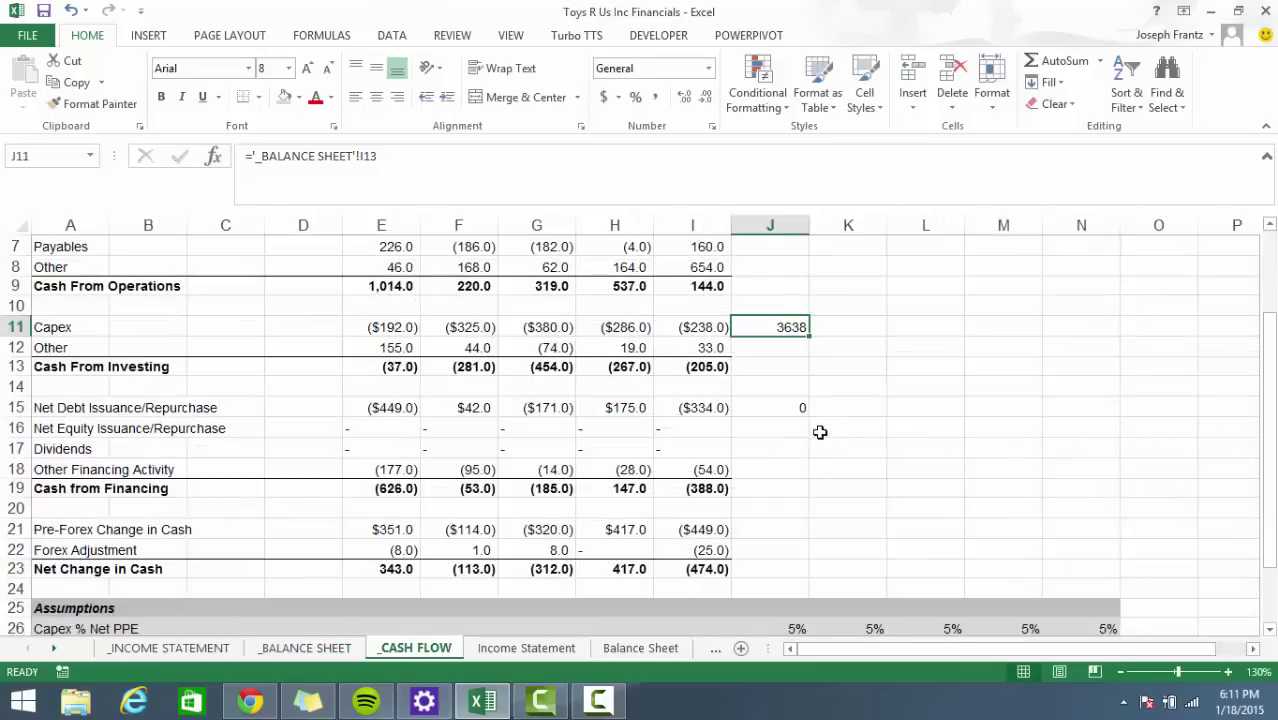
click(507, 169)
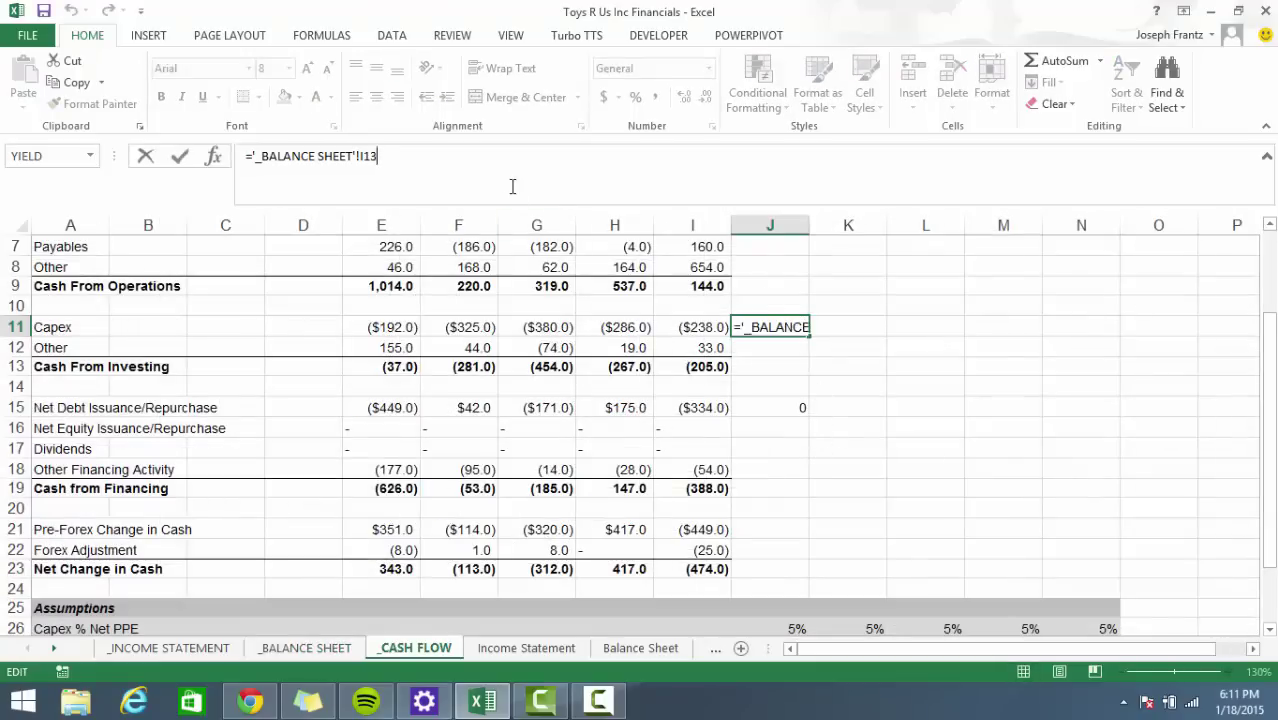
text(*)
click(792, 628)
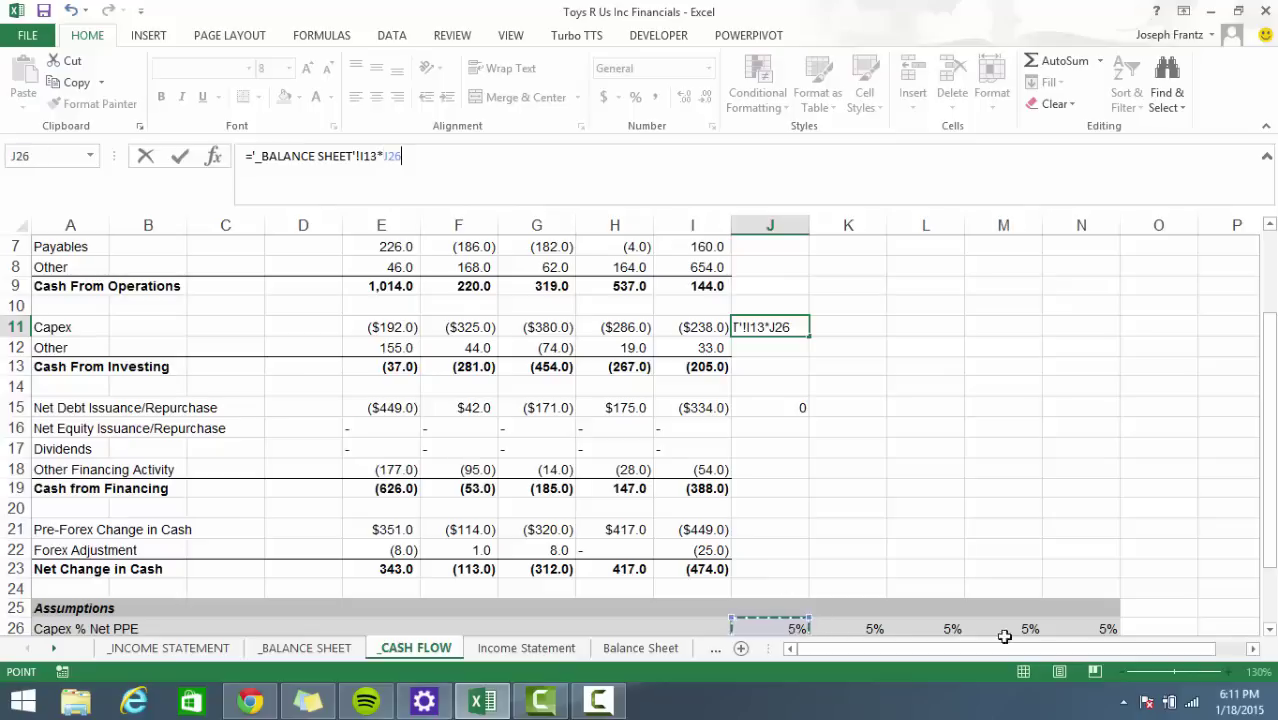
key(ctrl+Return)
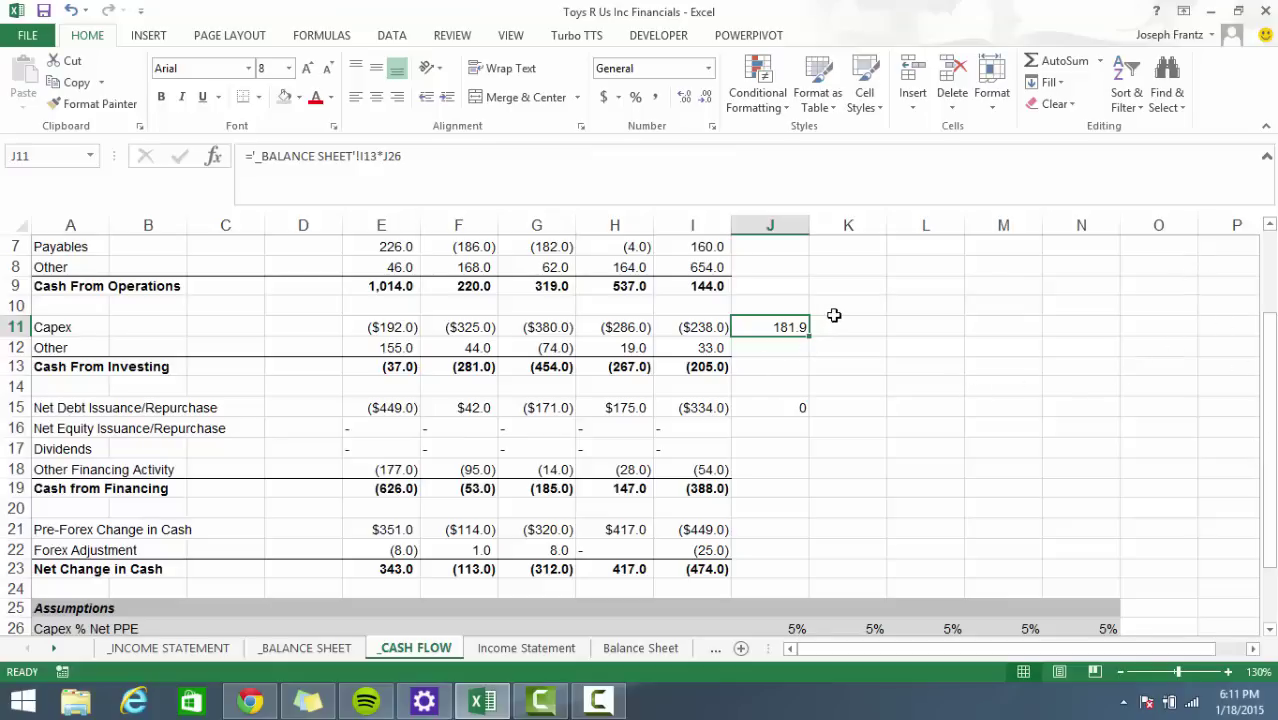
Negate the 2015 Capex formula in J11 so it reads =-'_BALANCE SHEET'!I13*J26.
scroll(901, 328, up, 1)
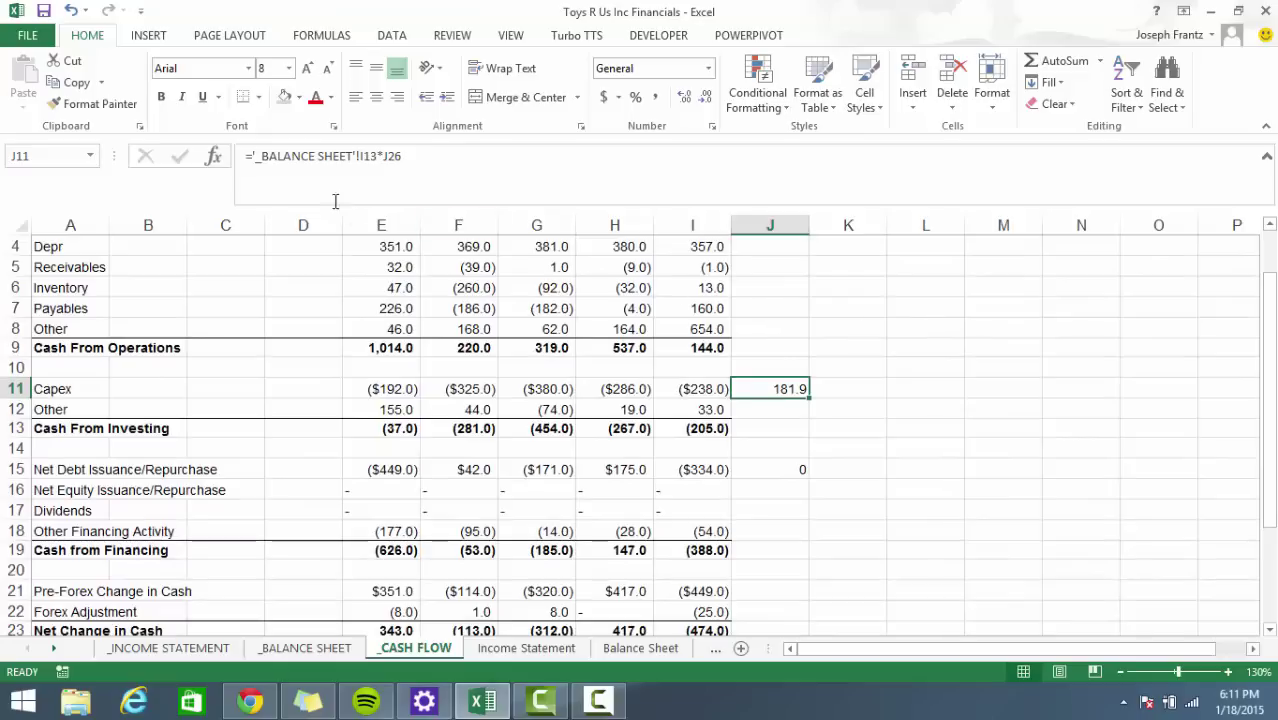
click(249, 161)
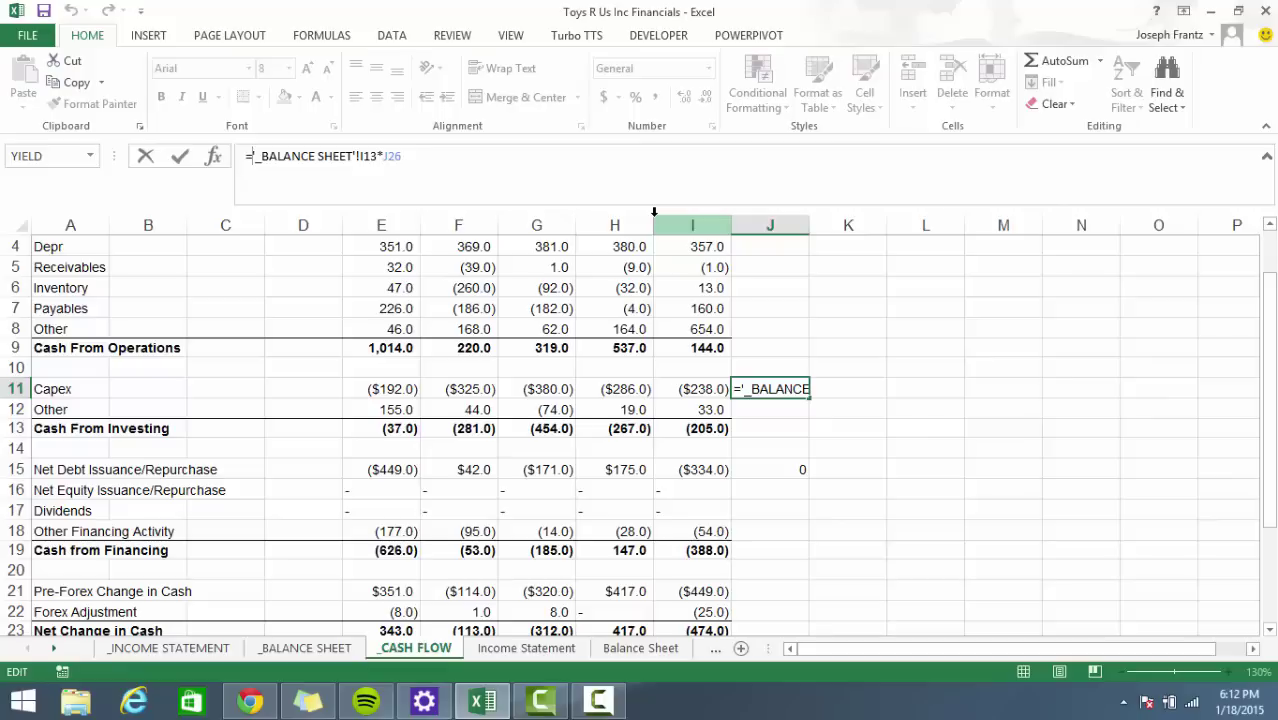
text(-)
key(ctrl+Return)
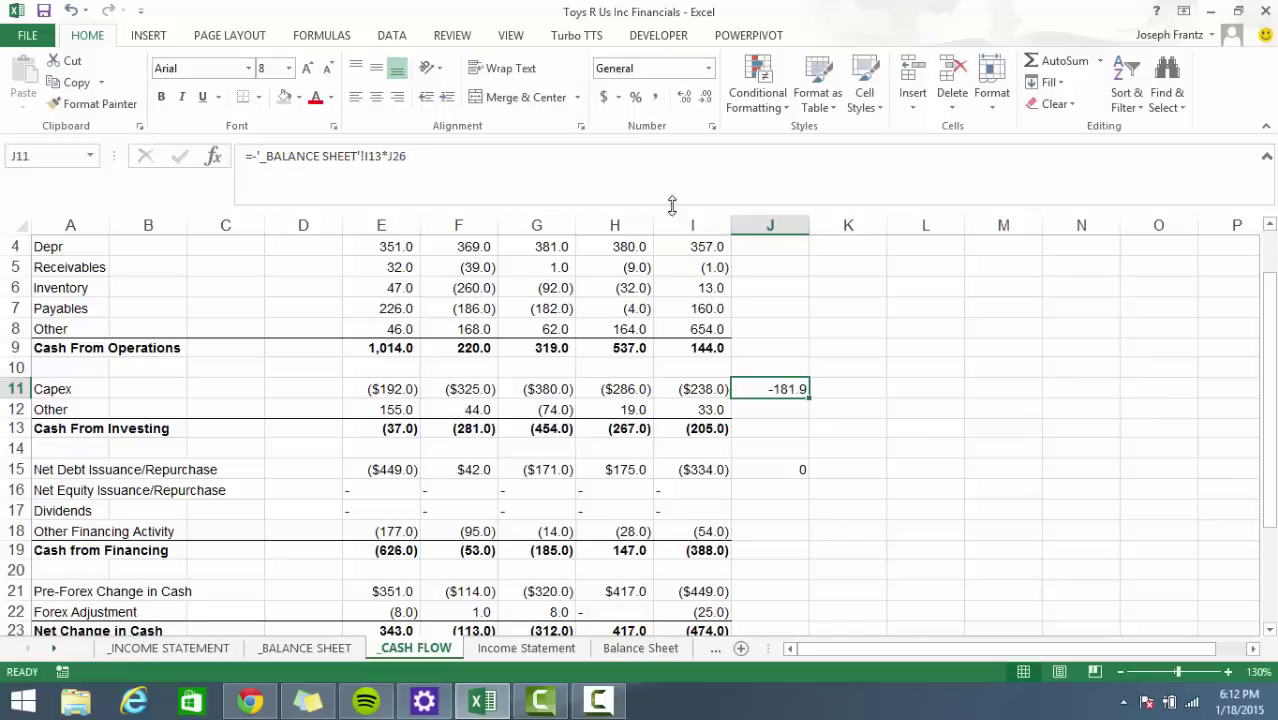
Format the 2015 Capex in J11 as a one-decimal number with parentheses for negatives, and fill it across to 2019 in N11.
key(ctrl+shift+1)
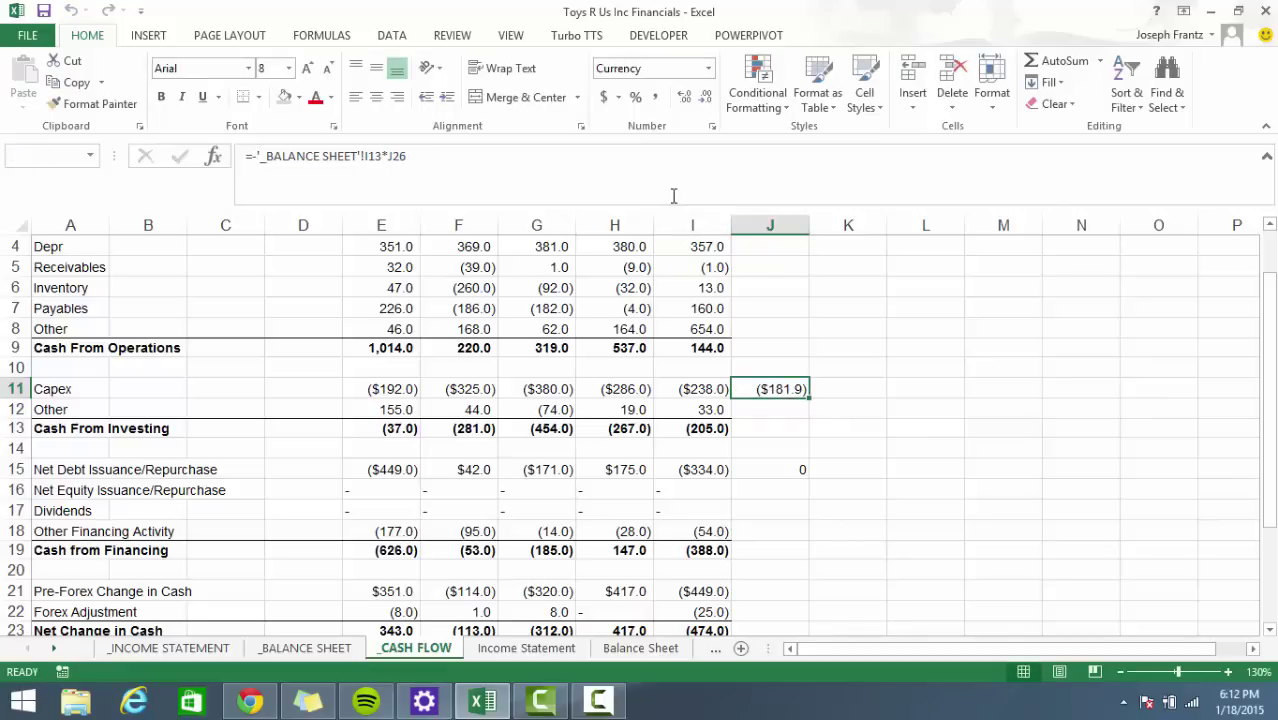
key(ctrl+shift+5)
key(ctrl+shift+grave)
key(ctrl+shift+1)
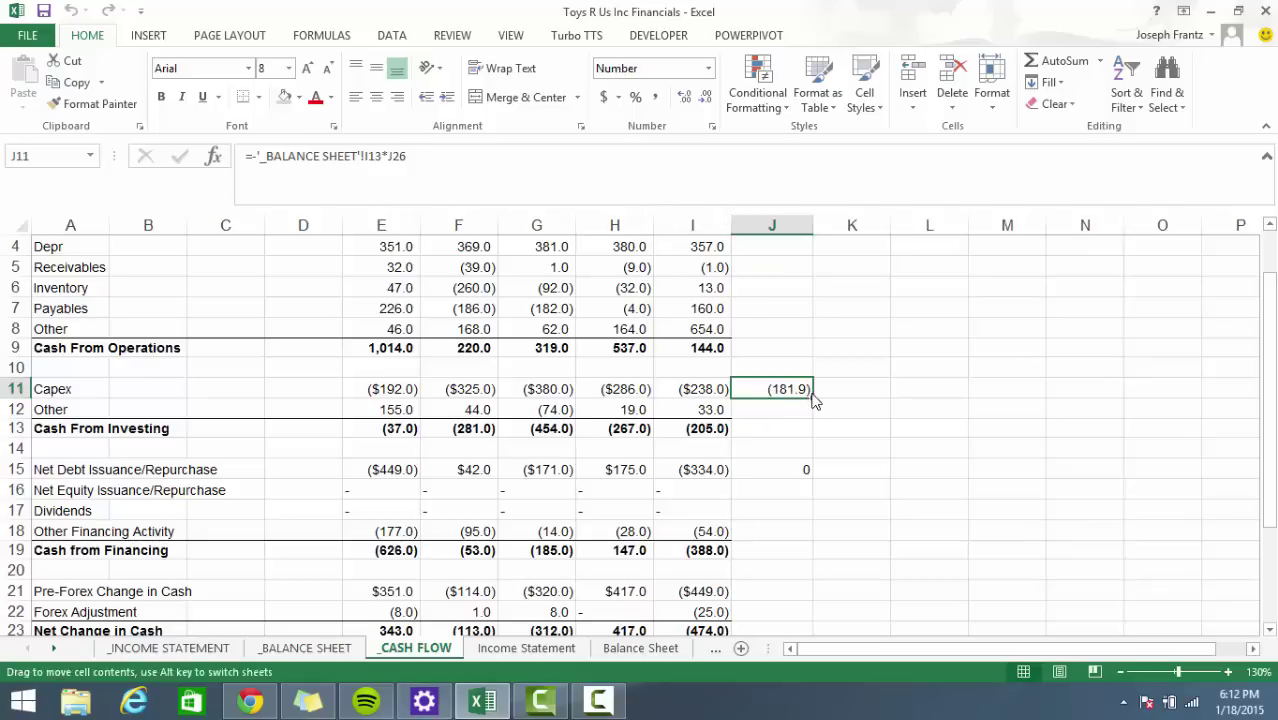
drag(813, 400, 1122, 402)
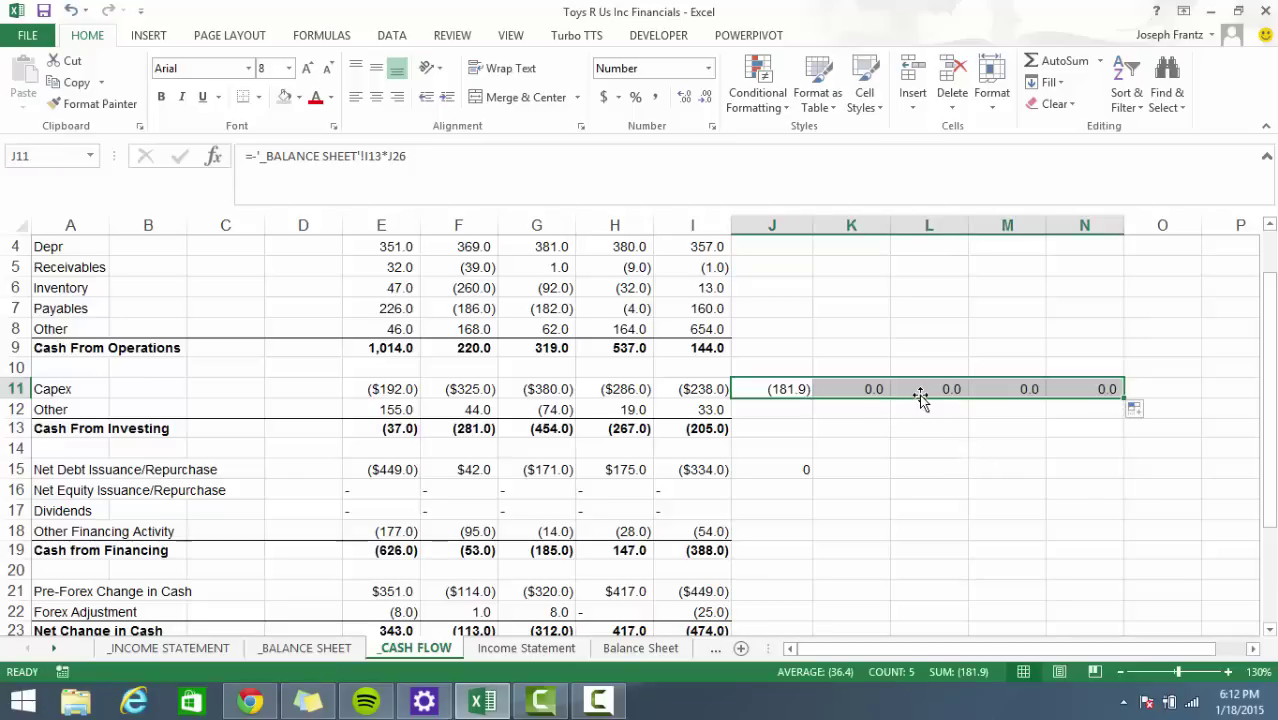
Review the projected Capex row and its assumptions, the Depreciation % Net PPE assumption on _INCOME STATEMENT, and Net PPE on _BALANCE SHEET.
click(861, 365)
scroll(901, 411, down, 6)
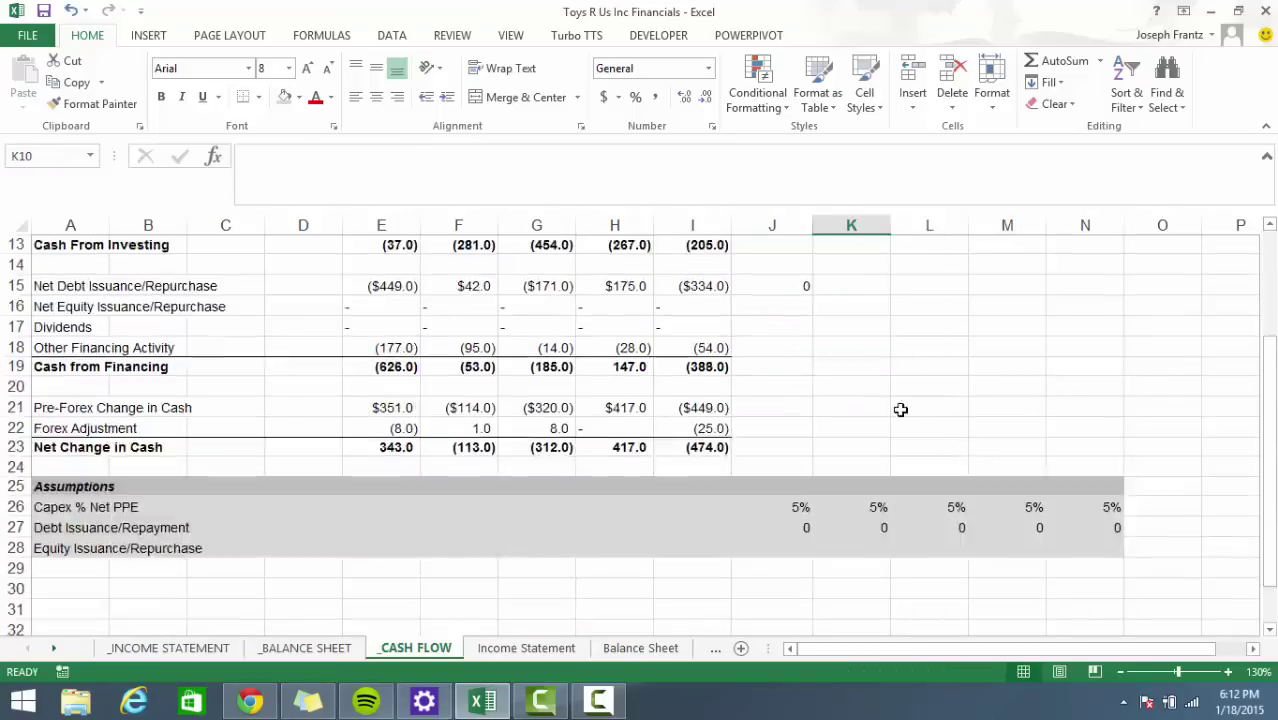
scroll(927, 457, up, 6)
scroll(860, 445, down, 1)
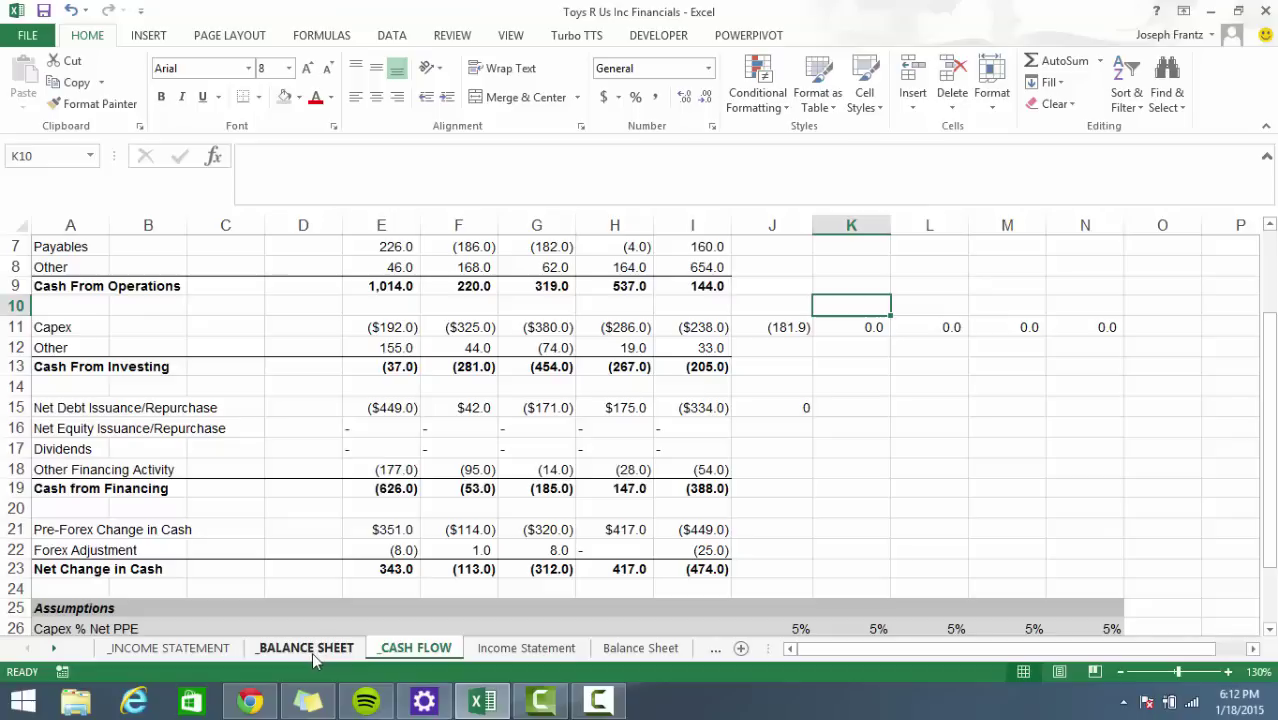
scroll(676, 348, up, 2)
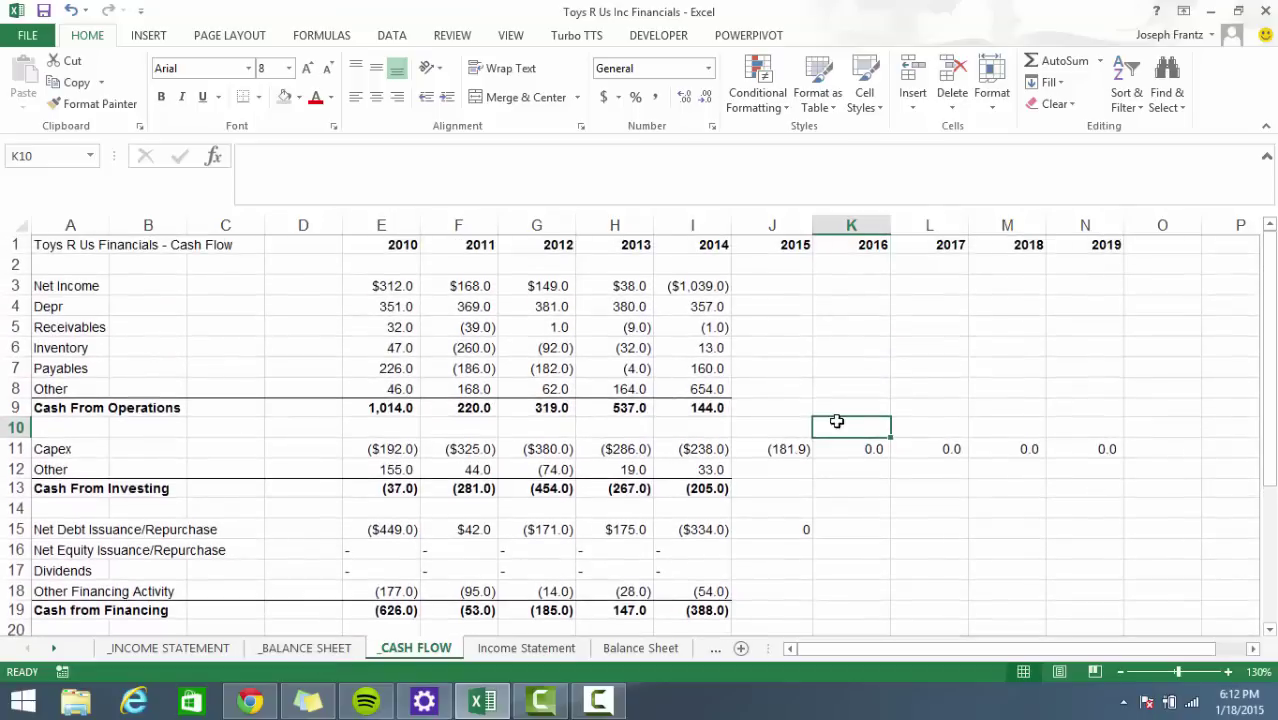
click(784, 444)
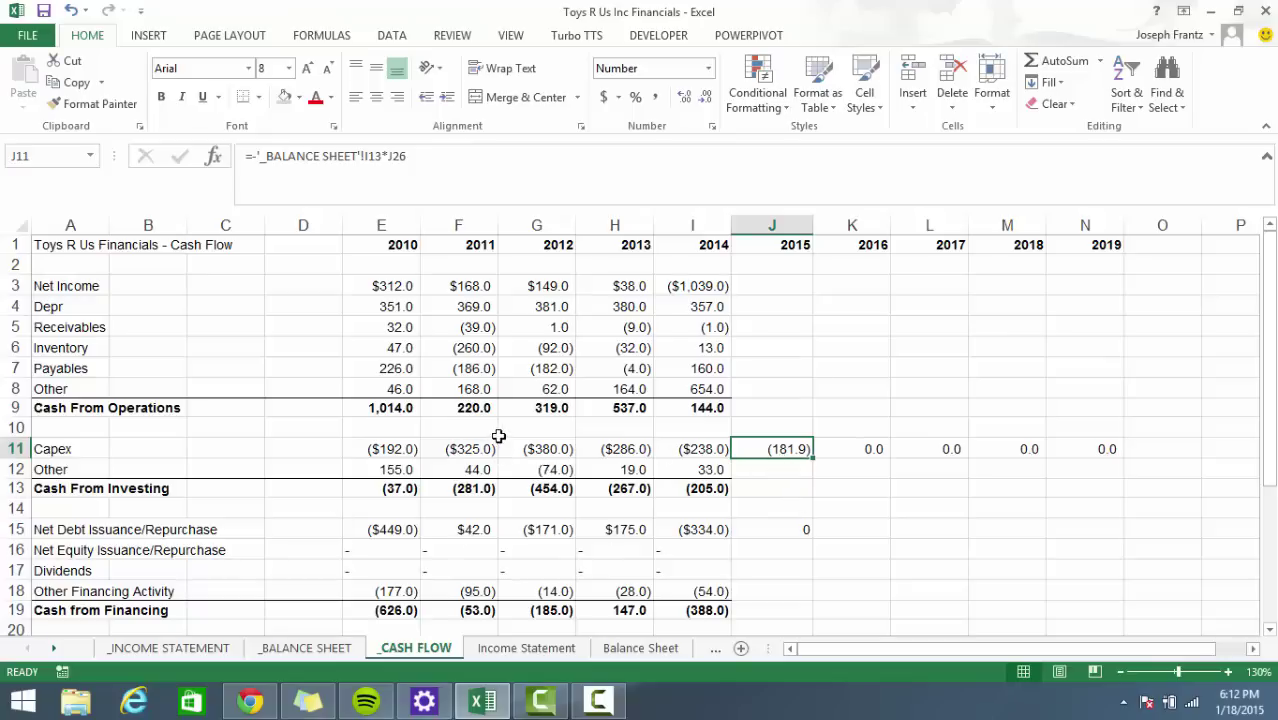
click(776, 307)
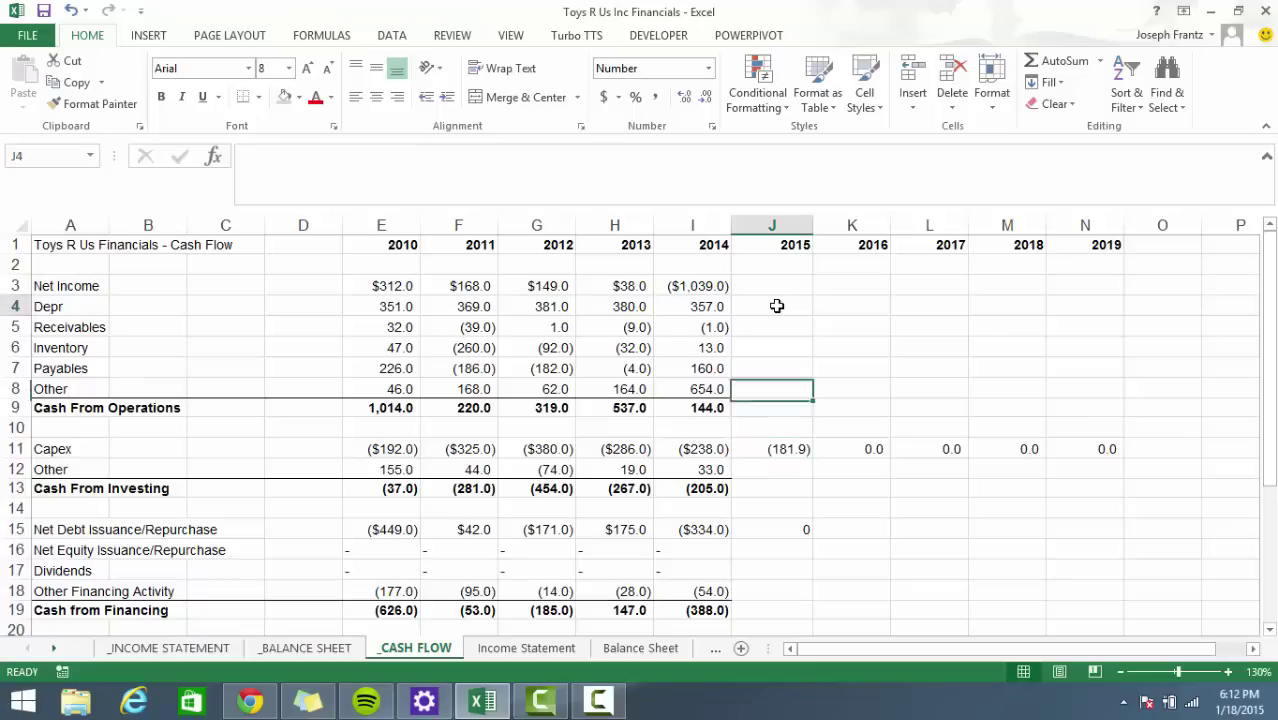
scroll(744, 445, down, 3)
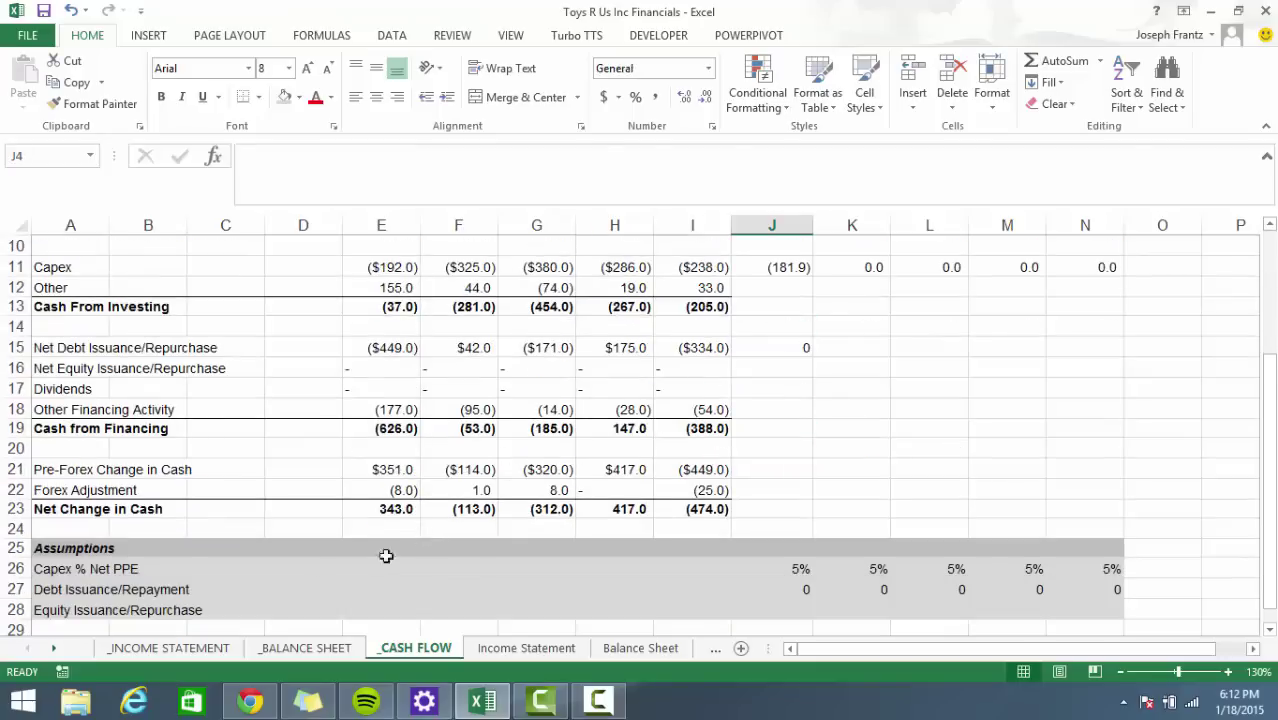
click(146, 650)
scroll(245, 580, down, 2)
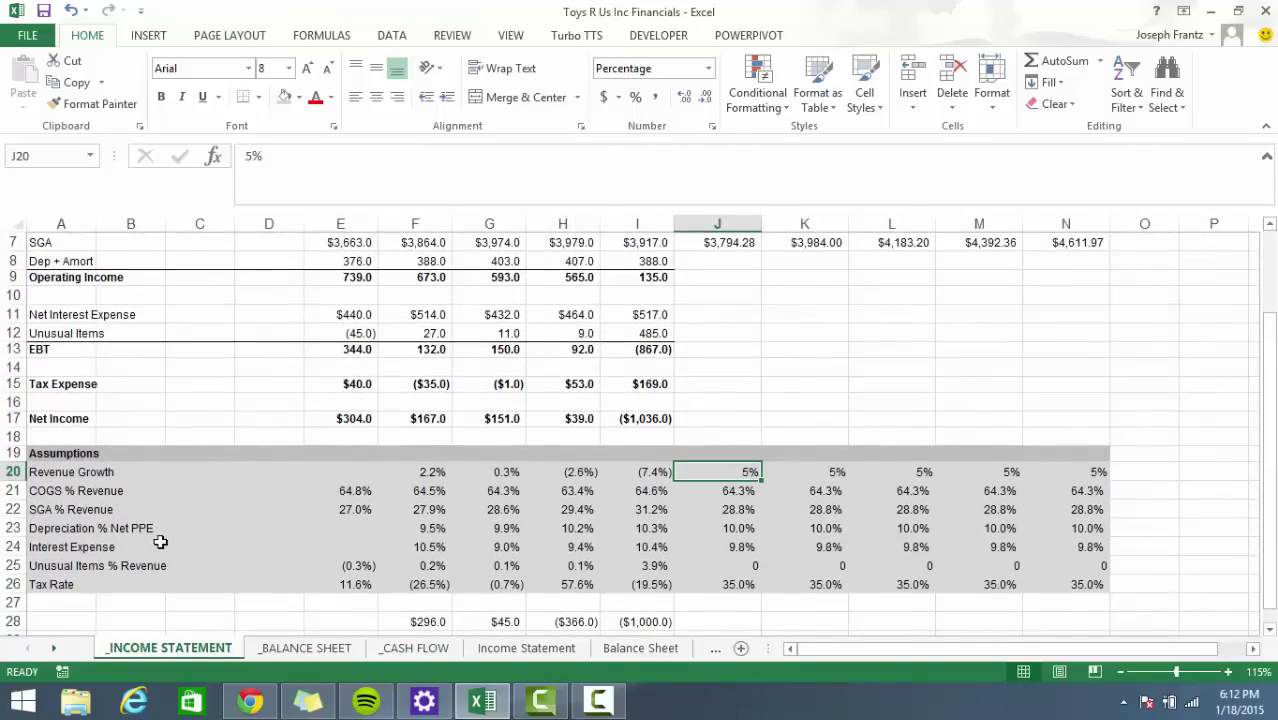
click(740, 530)
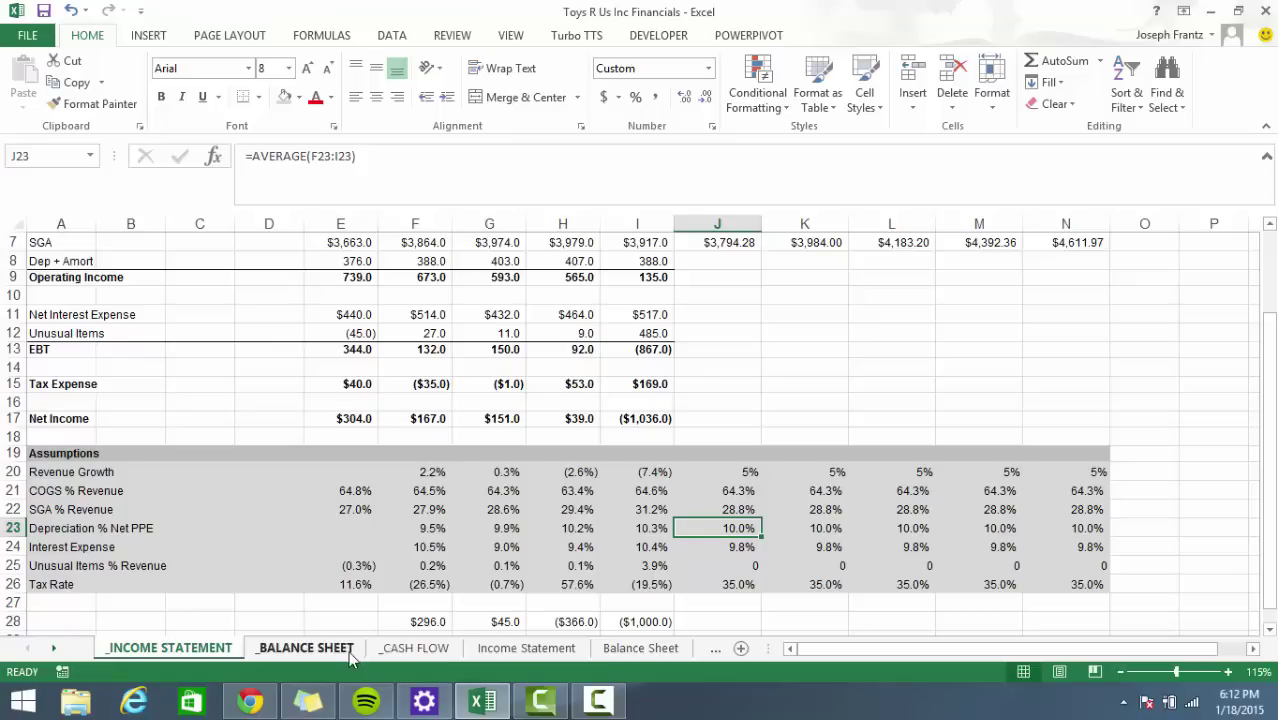
click(305, 648)
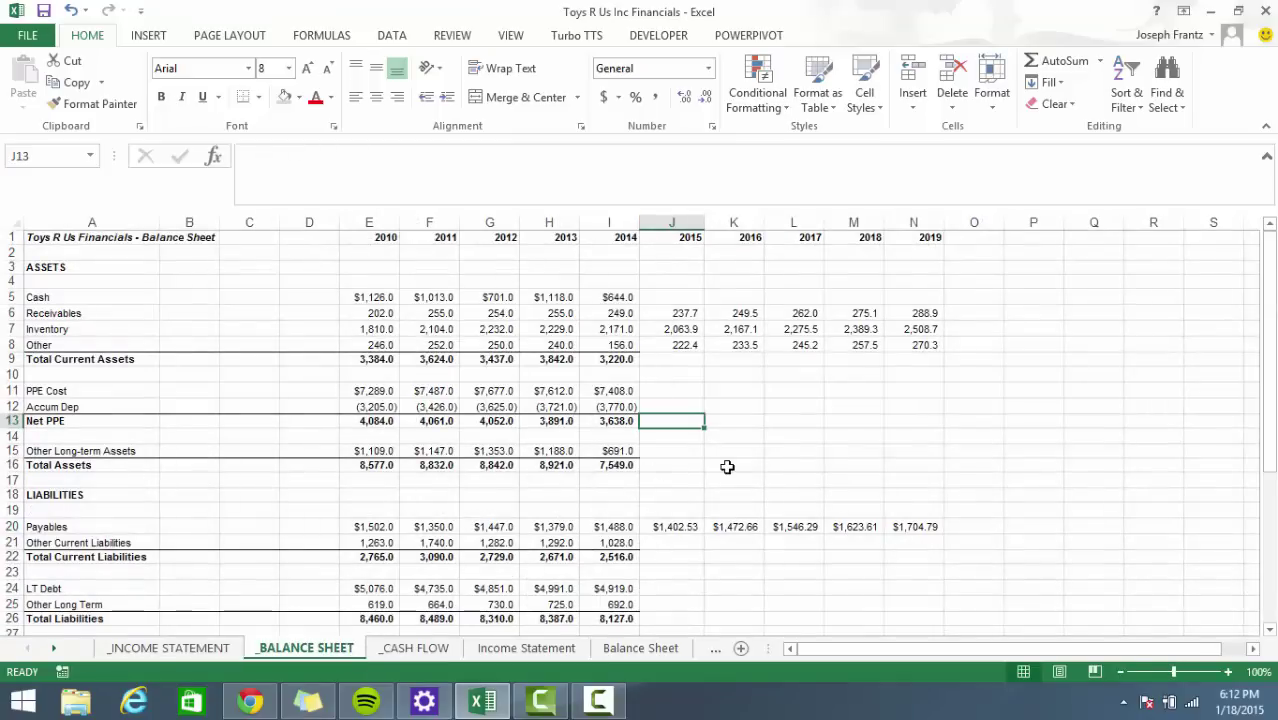
text(=)
key(Left)
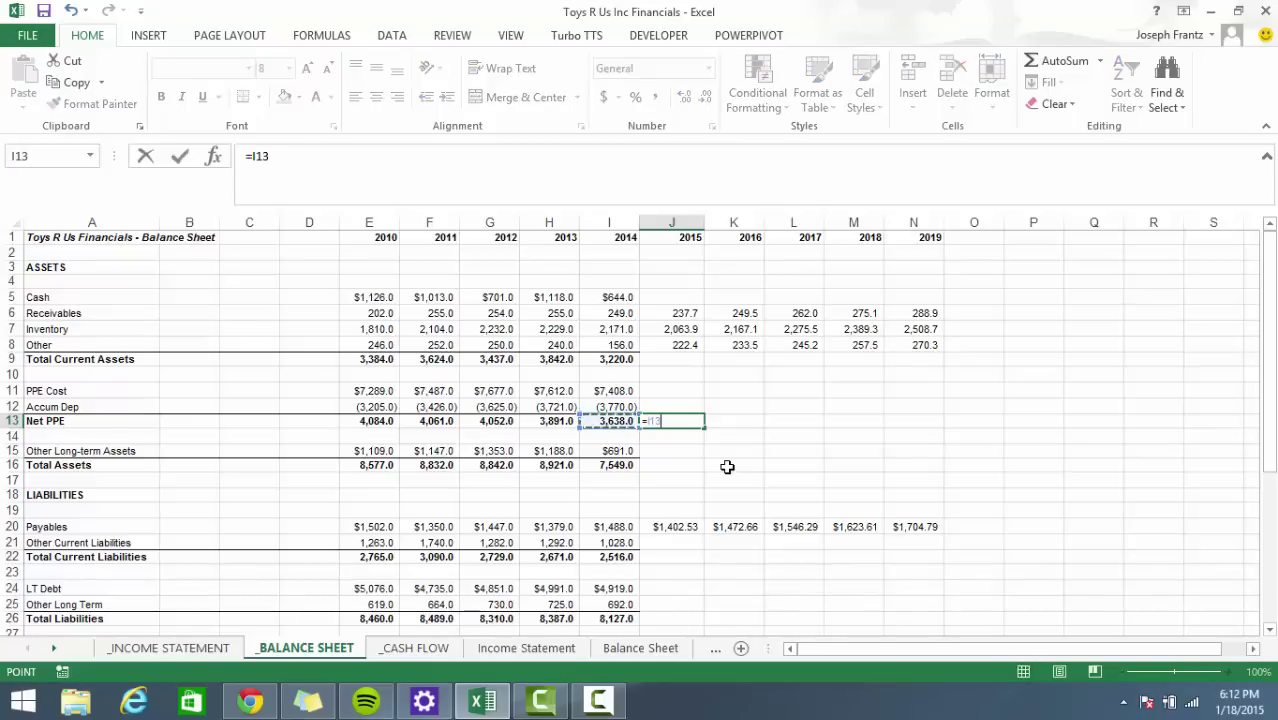
text(+)
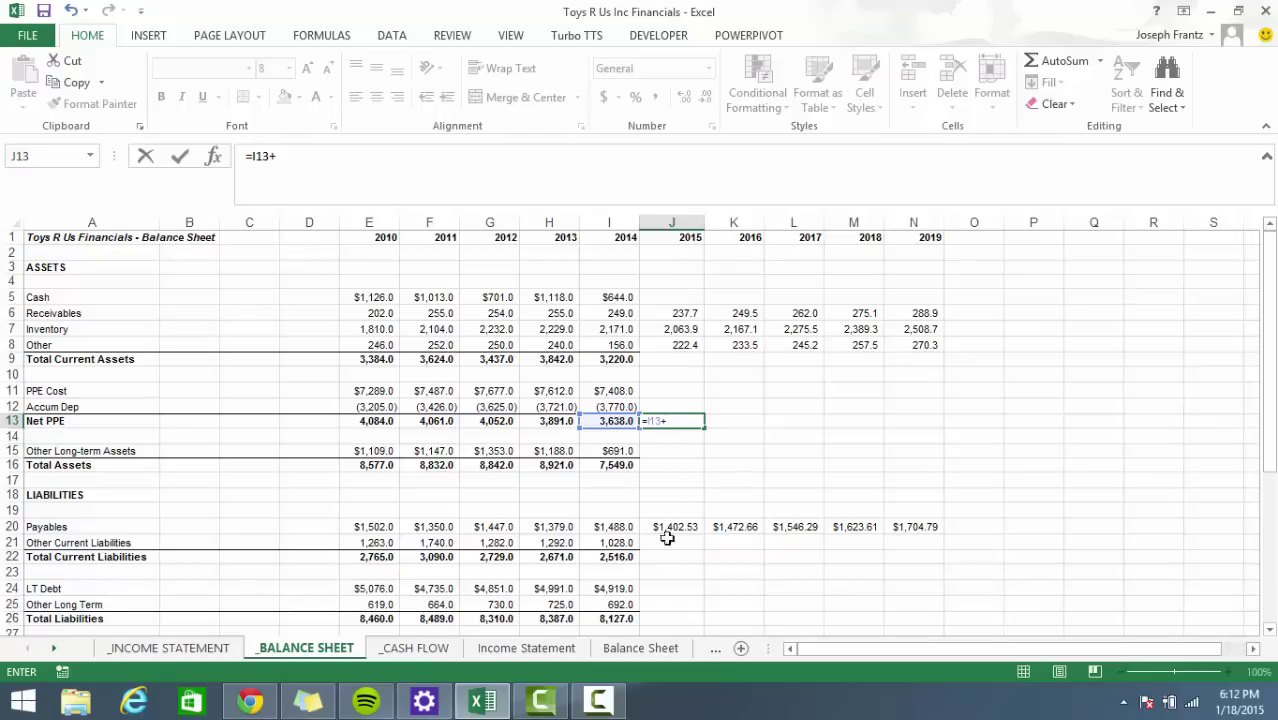
key(Escape)
Build the 2015 PPE Cost formula in J11 of _BALANCE SHEET as 2014 PPE Cost plus 2015 Capex, =I11+'_CASH FLOW'!J11.
key(Up)
key(Up)
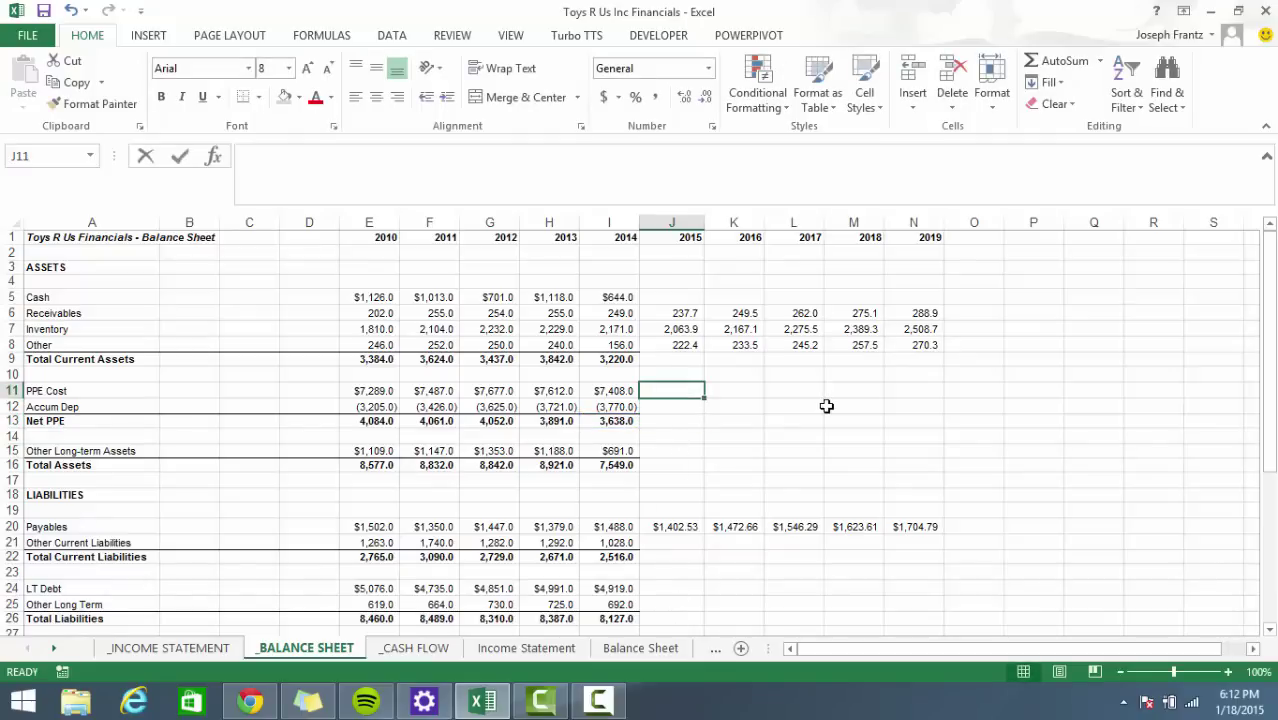
text(=)
click(626, 391)
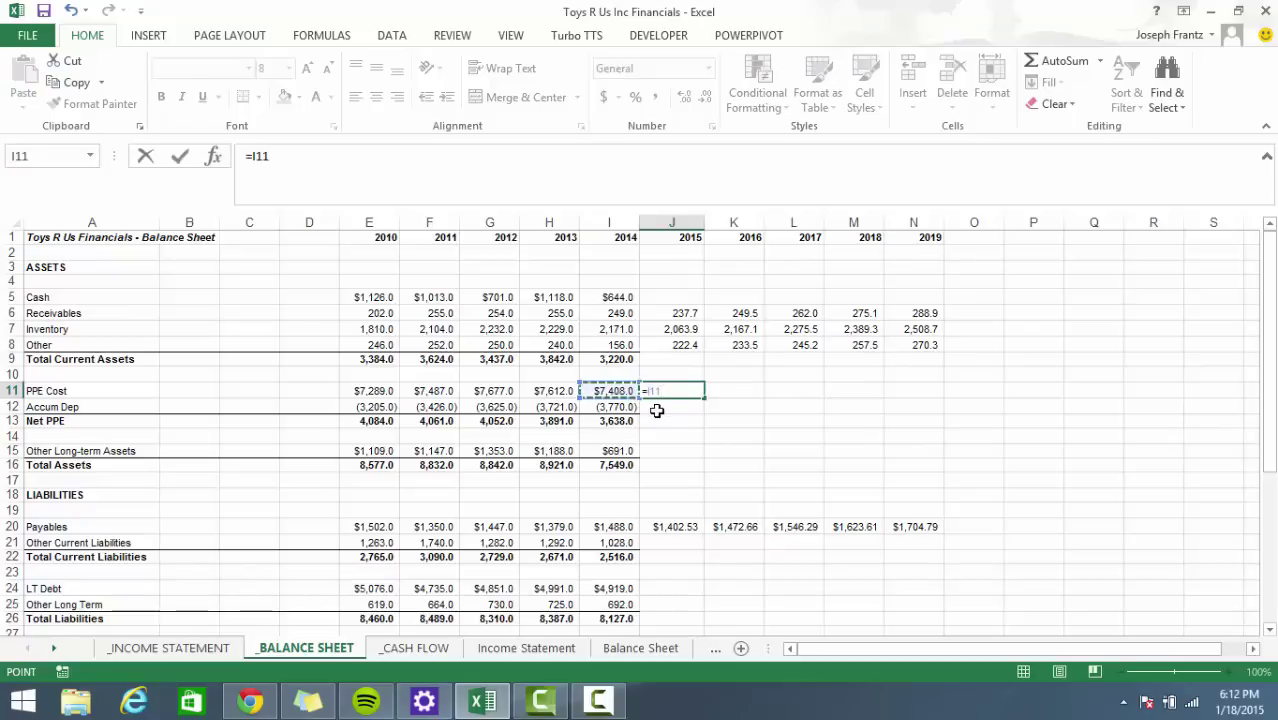
text(+)
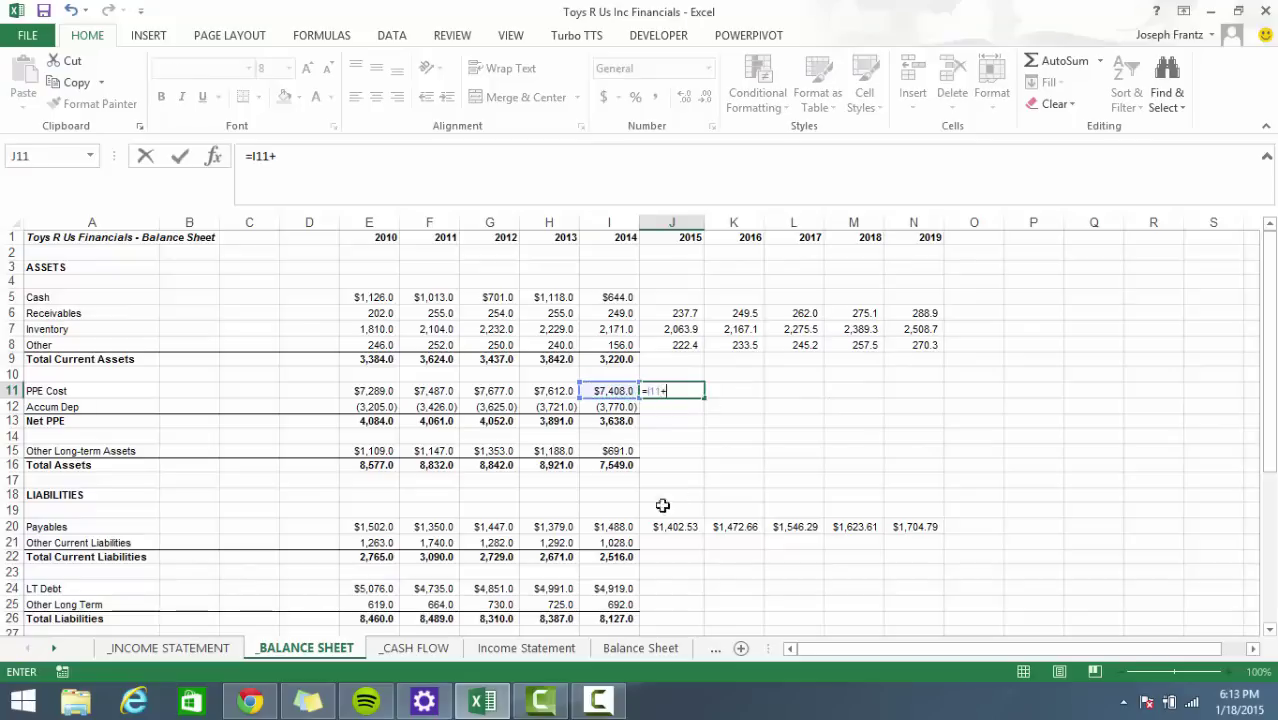
click(416, 648)
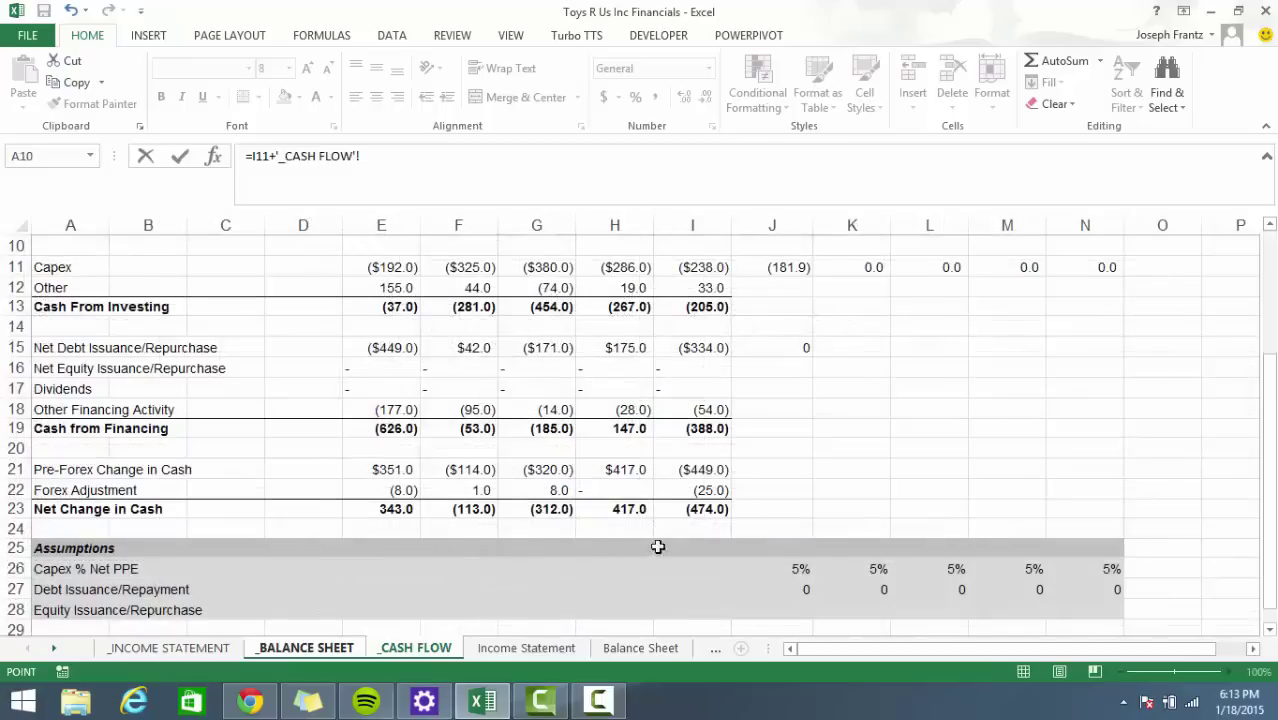
scroll(703, 375, up, 2)
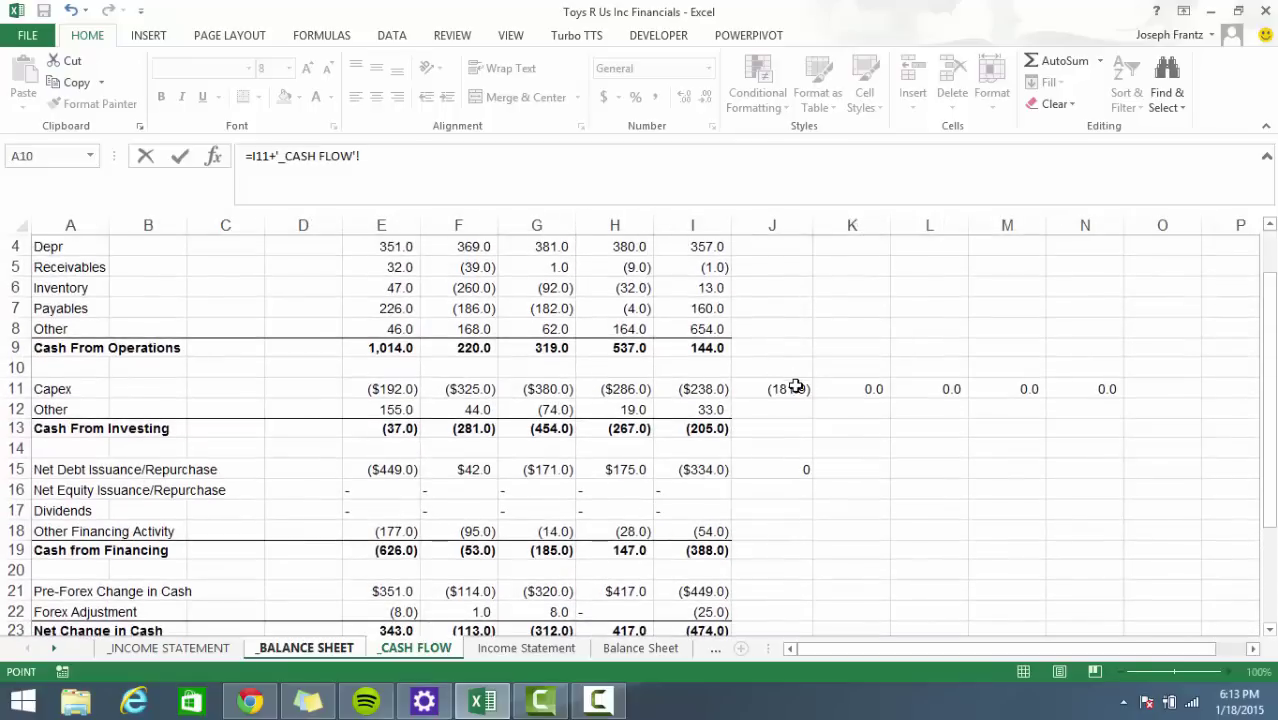
click(796, 389)
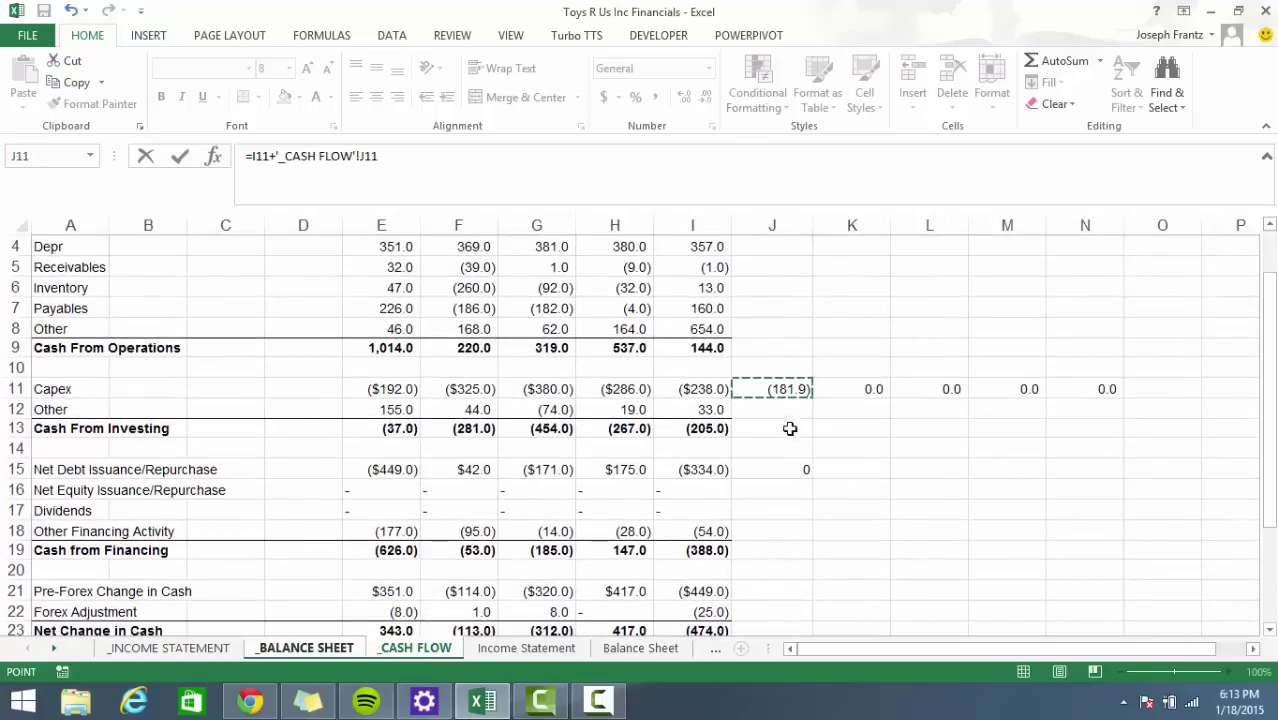
Change the 2015 PPE Cost formula to subtract Capex, =I11-'_CASH FLOW'!J11, and fill it across to 2019 in N11.
click(277, 158)
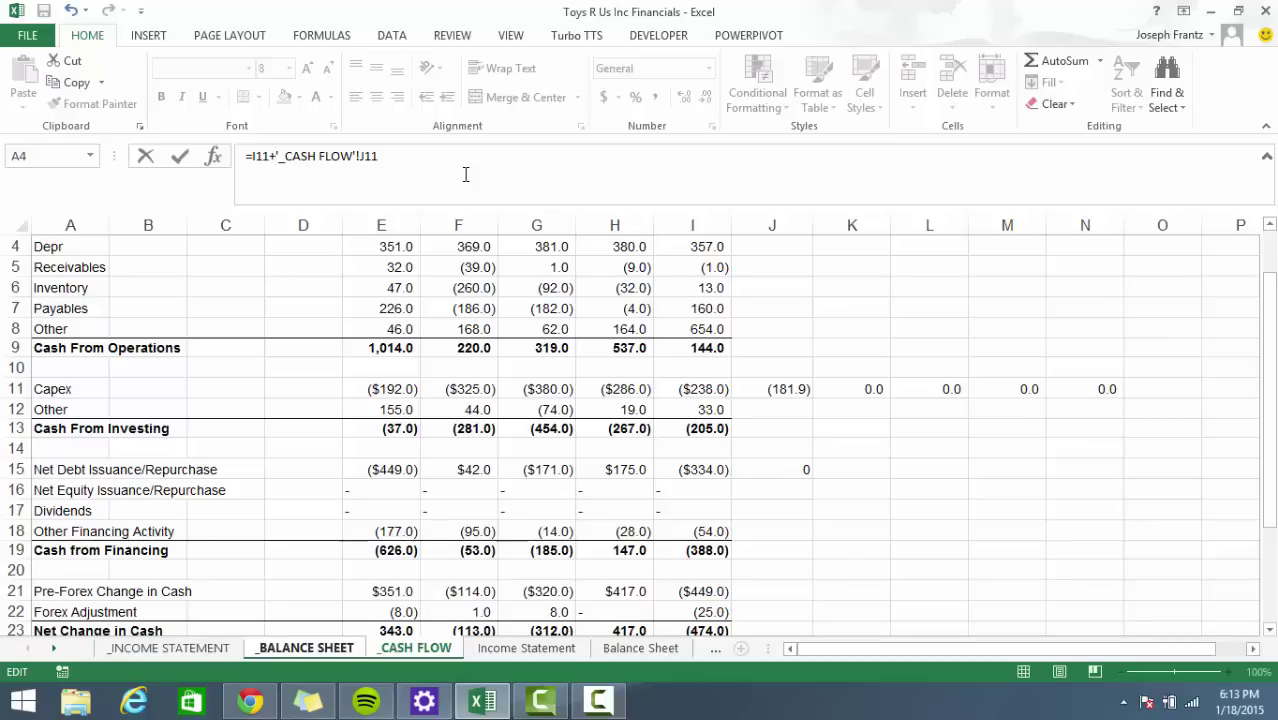
key(BackSpace)
key(BackSpace)
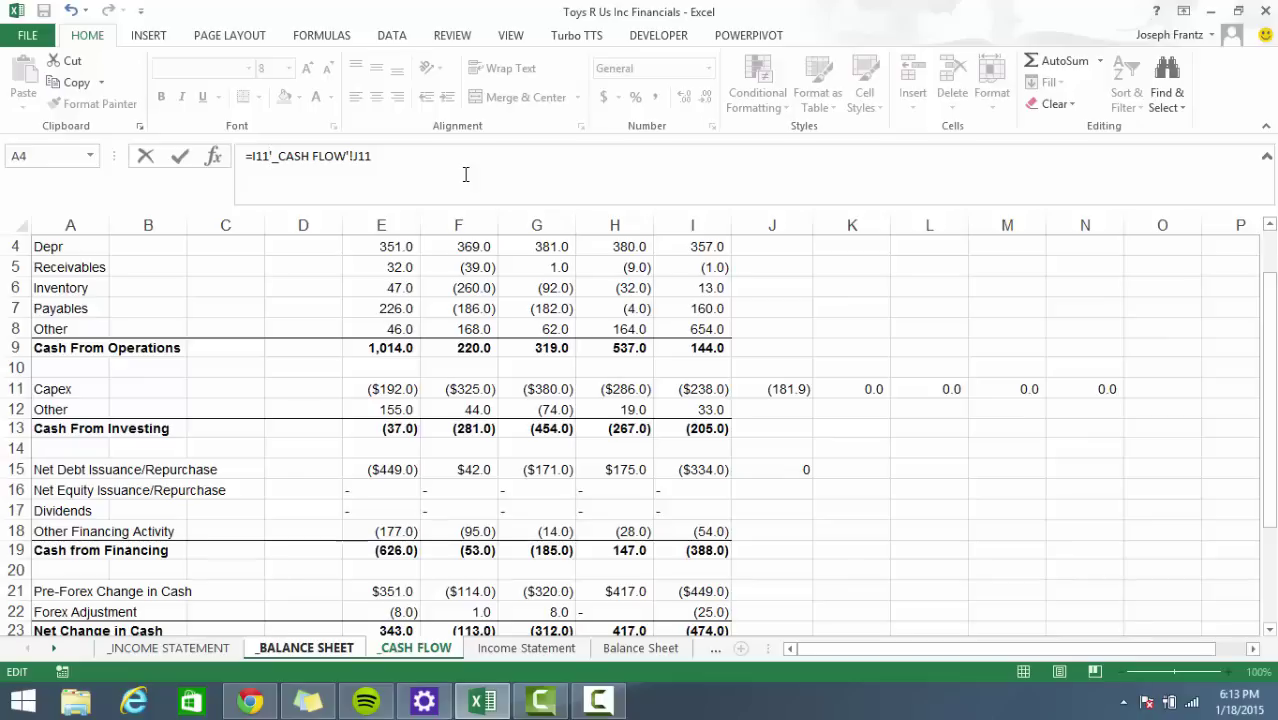
text(-)
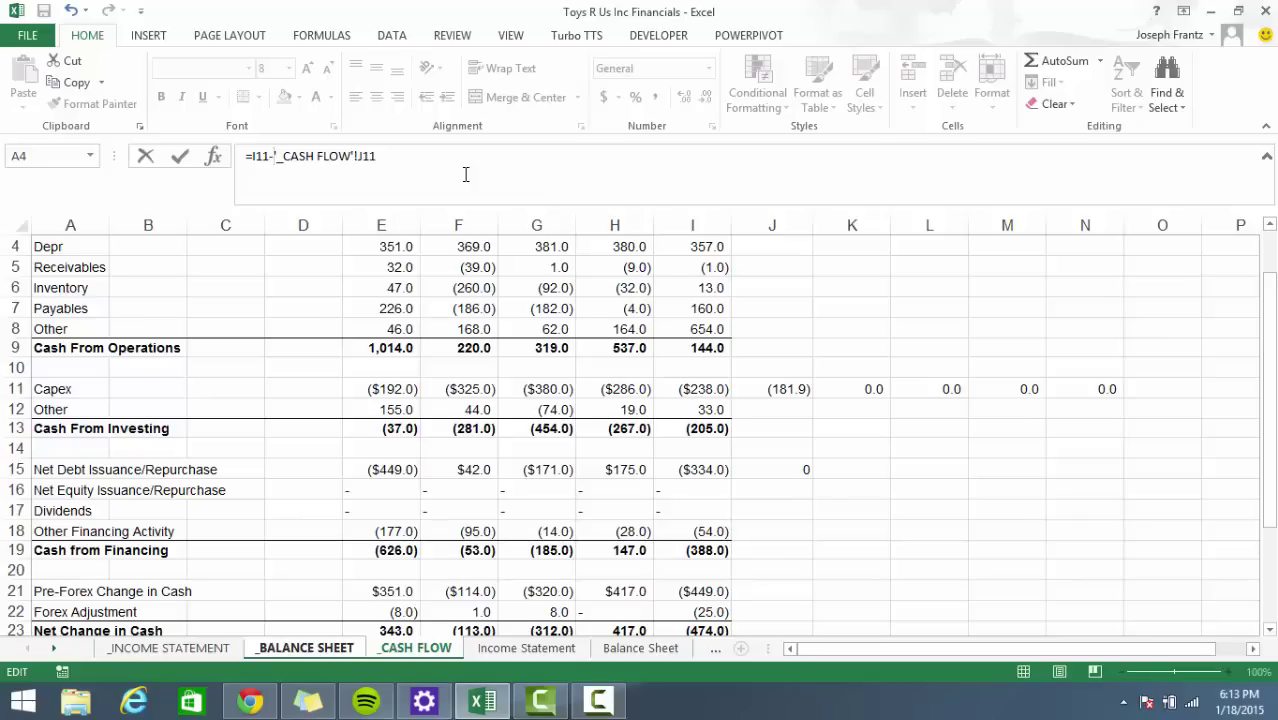
key(Return)
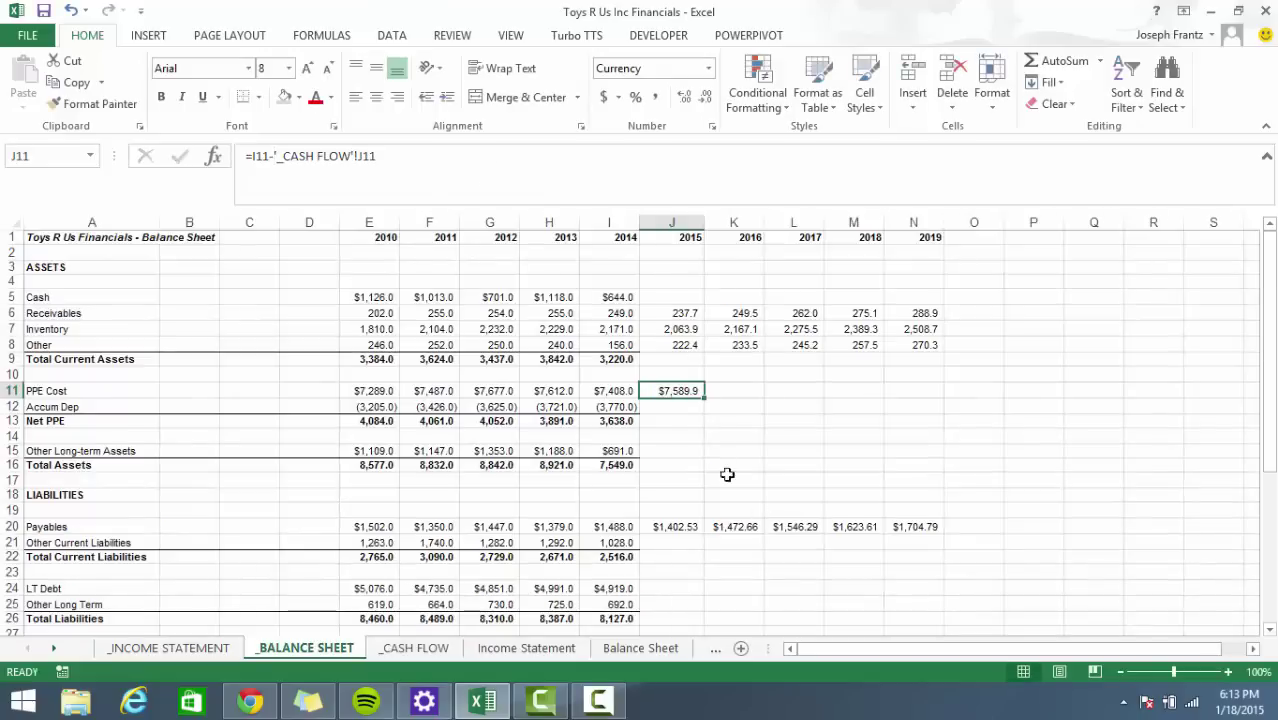
drag(706, 399, 942, 399)
click(849, 419)
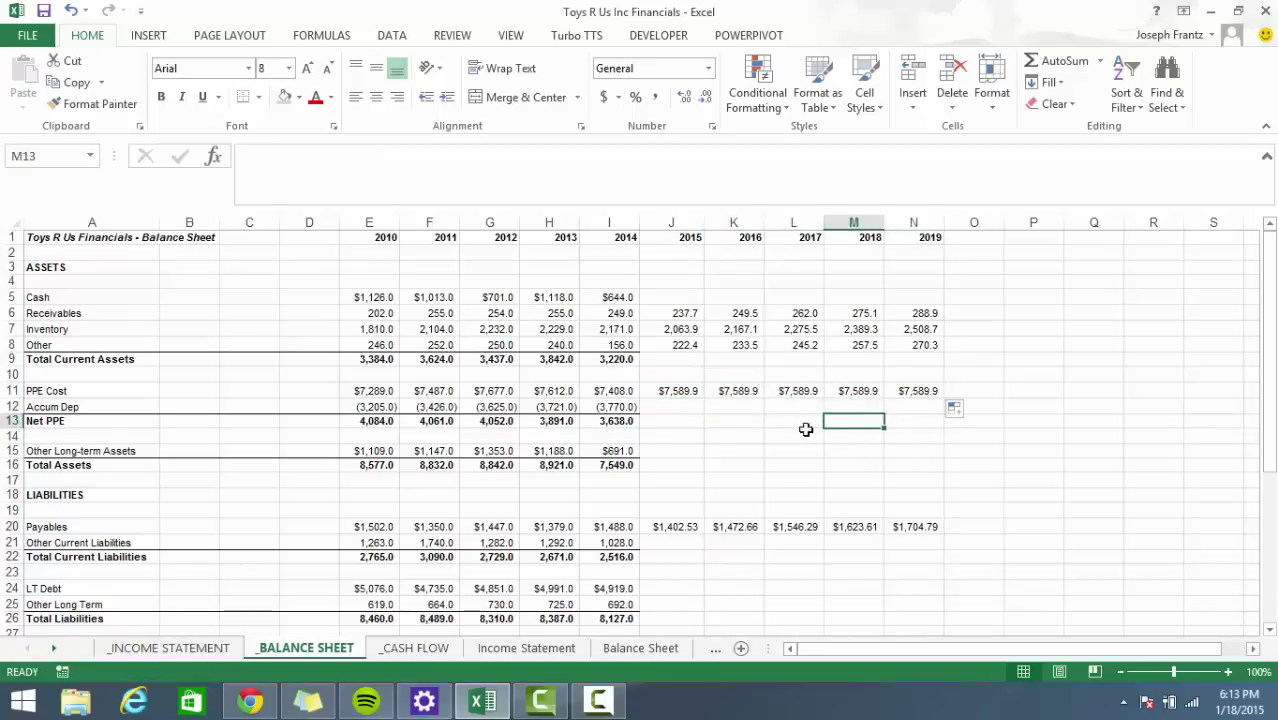
click(710, 421)
click(668, 421)
click(677, 392)
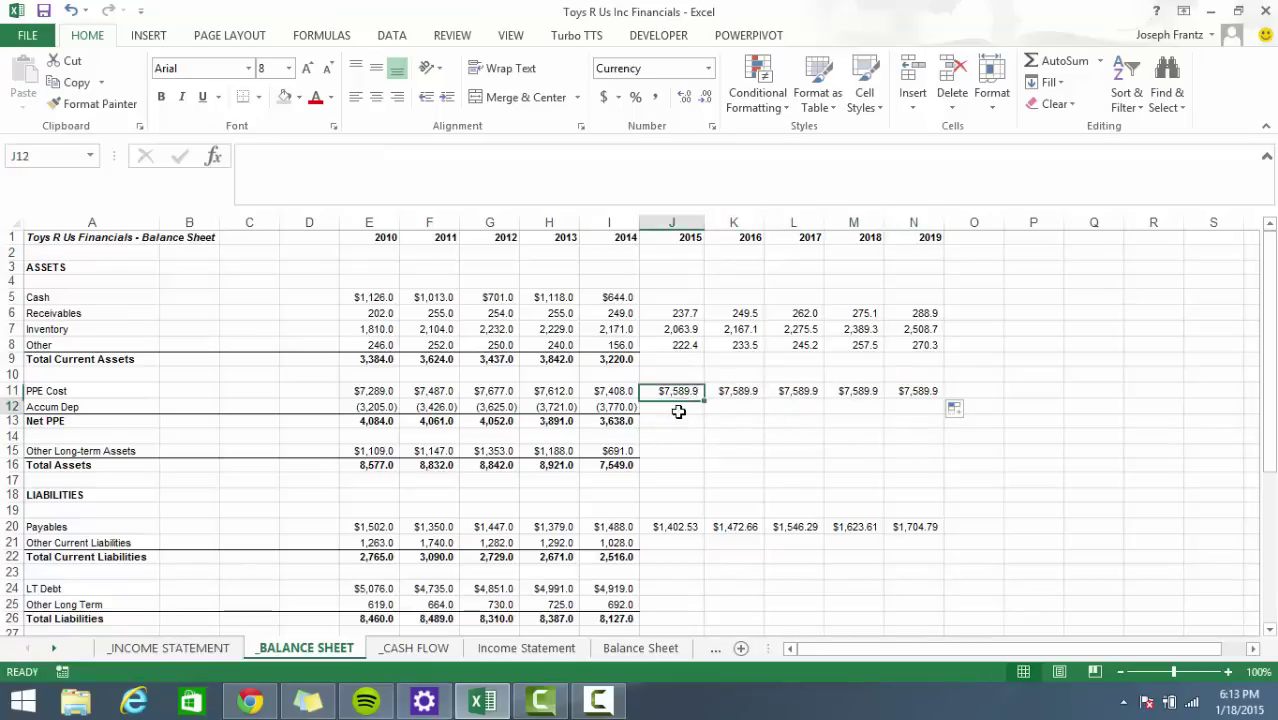
click(679, 410)
text(=)
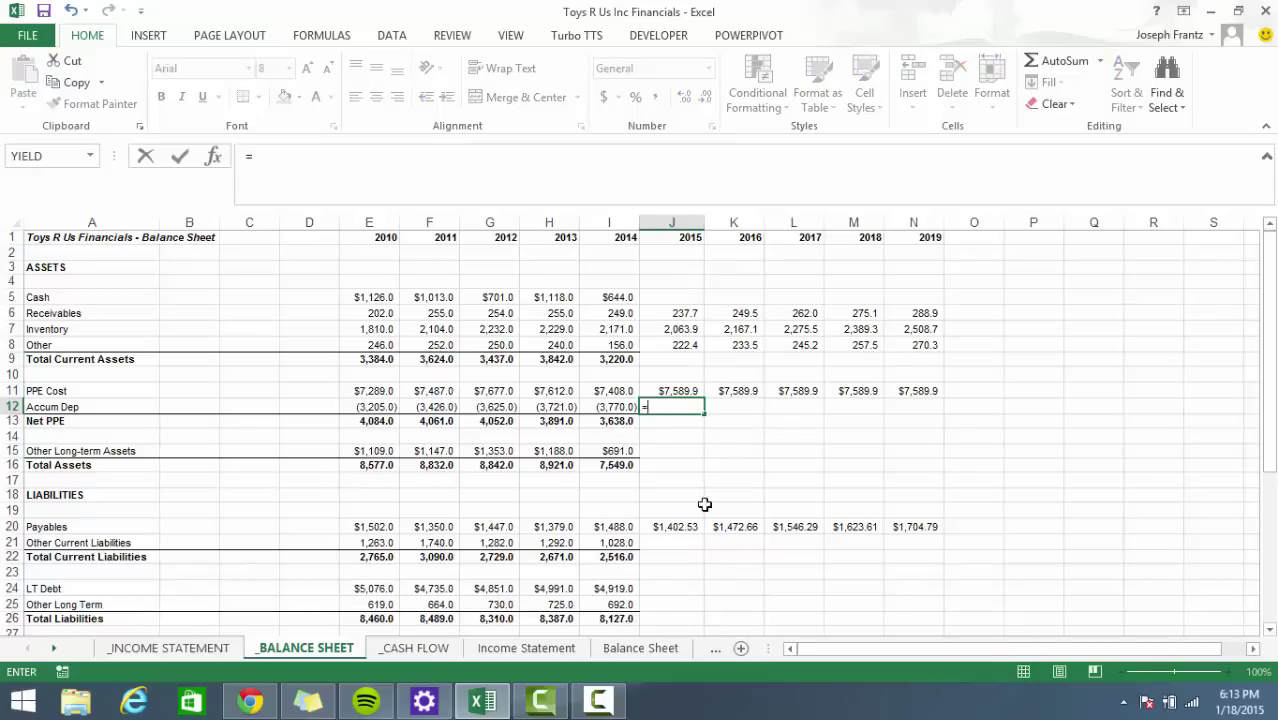
click(196, 645)
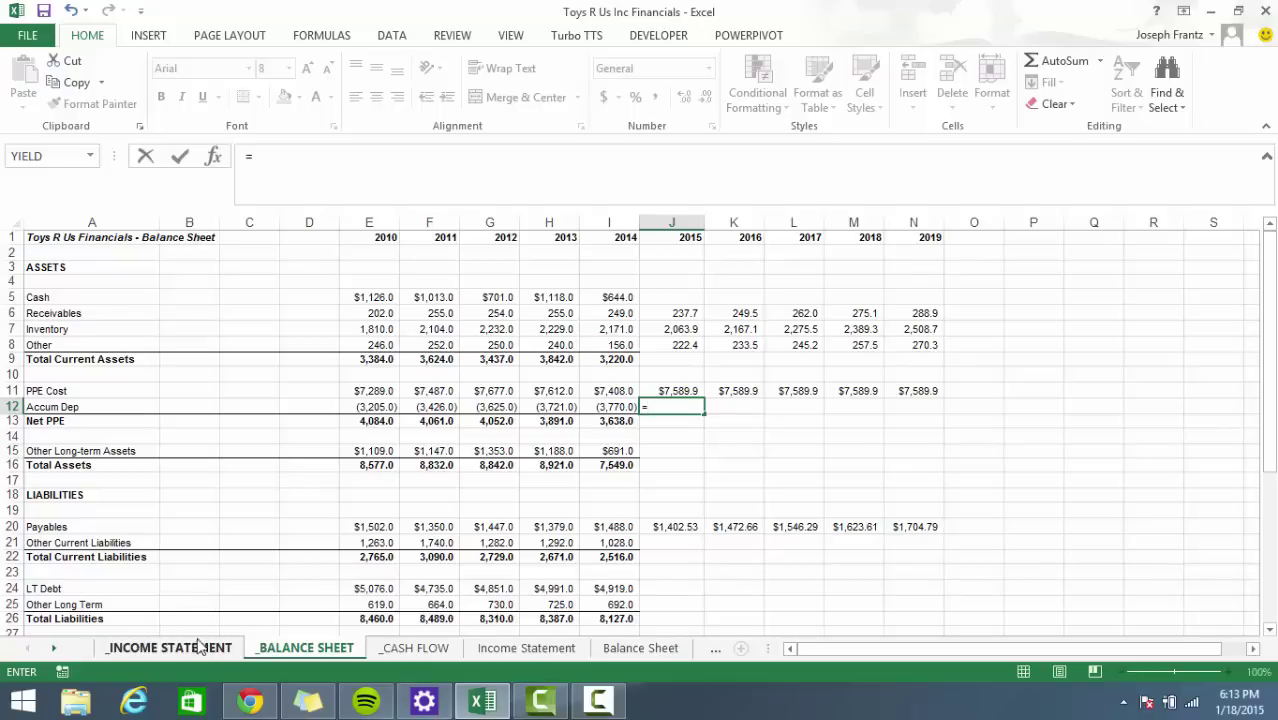
click(222, 648)
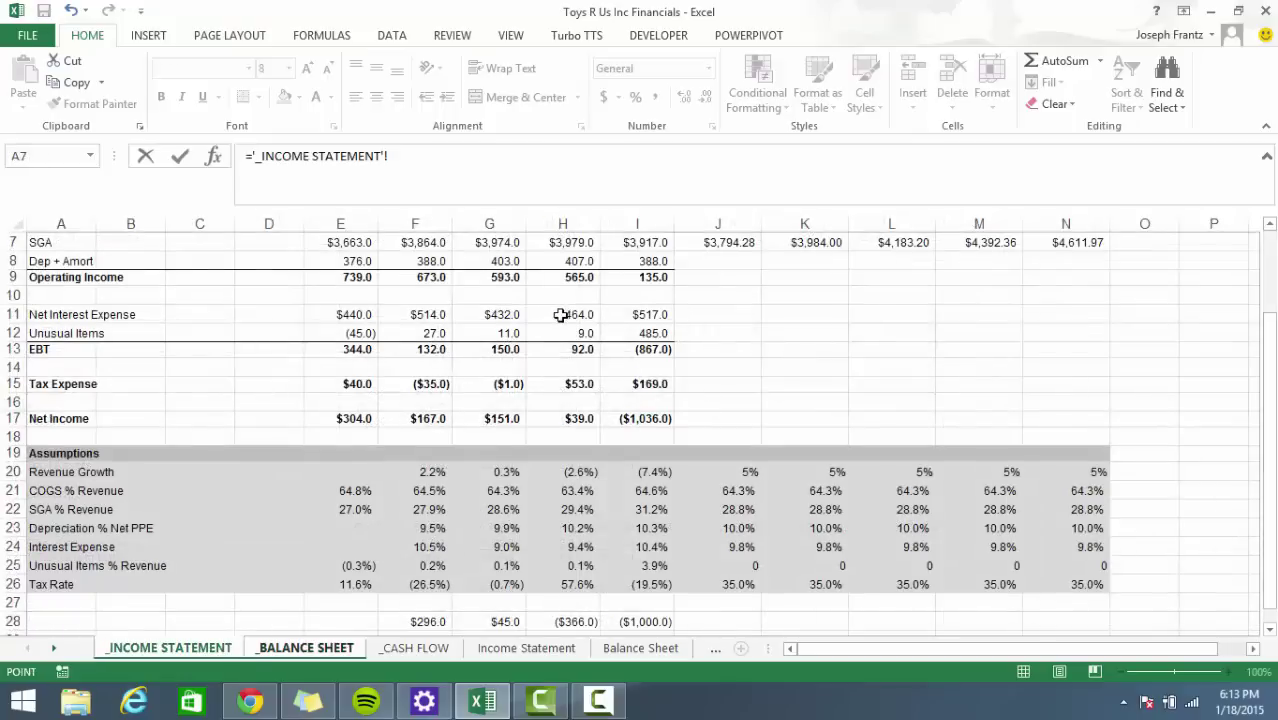
scroll(596, 329, up, 1)
click(722, 313)
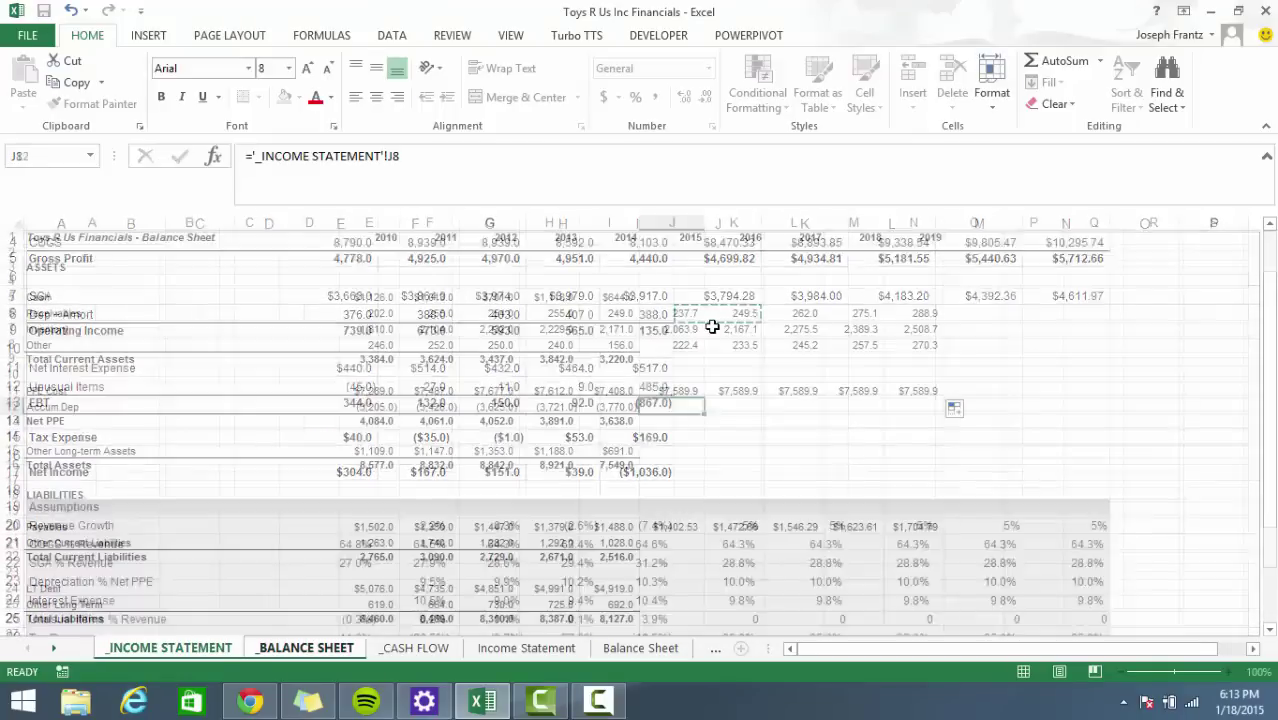
key(Escape)
Calculate 2015 Dep + Amort in J8 of _INCOME STATEMENT as =J23*'_BALANCE SHEET'!I13 with one decimal, and fill it across to 2019 in N8.
click(170, 648)
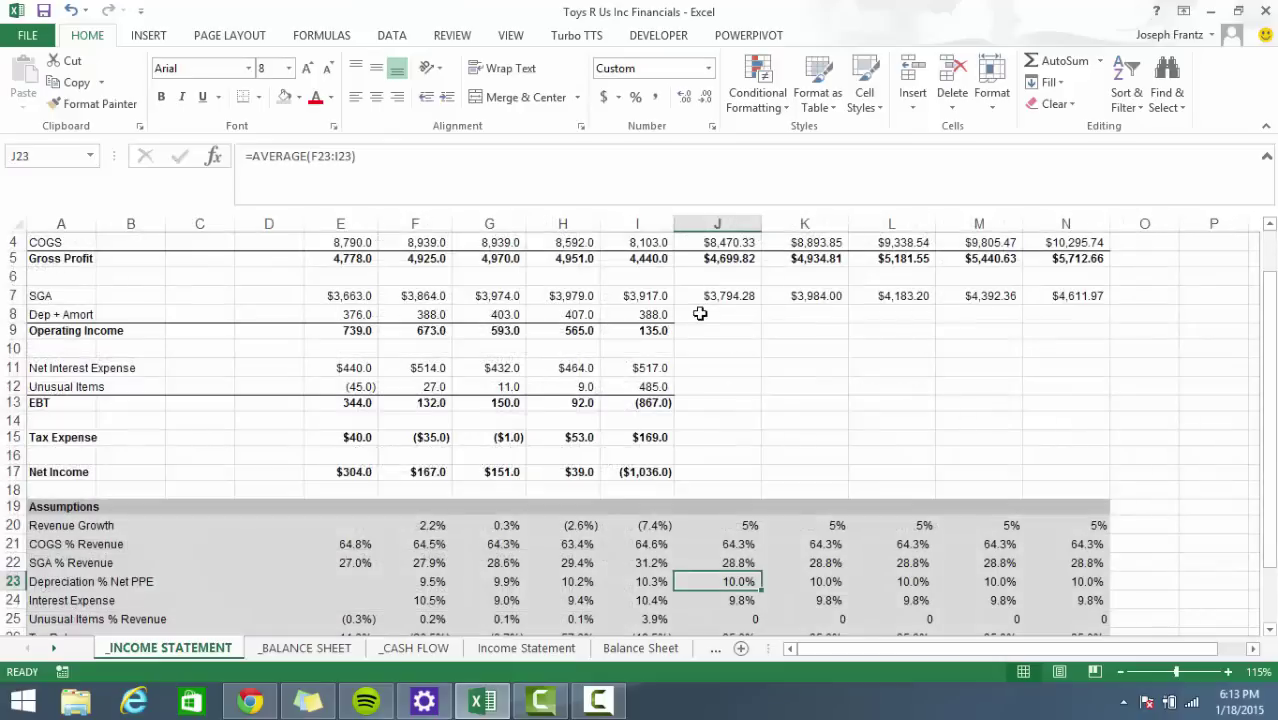
text(=)
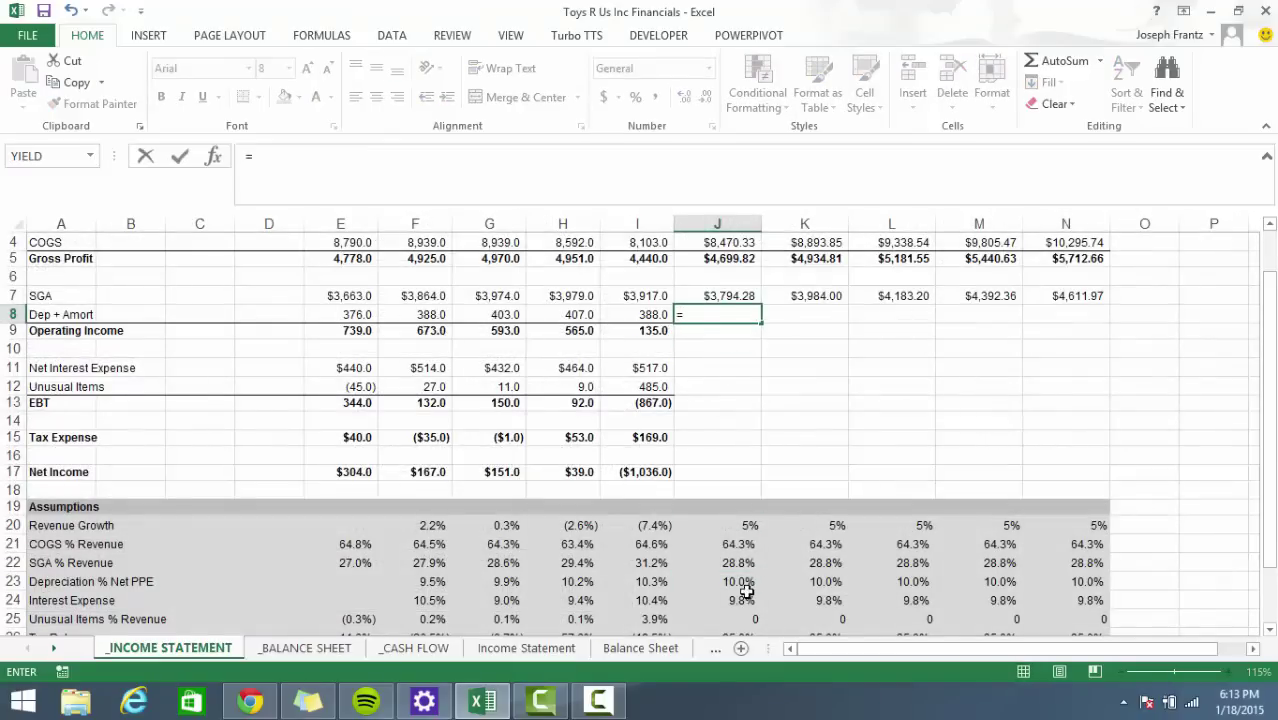
click(745, 584)
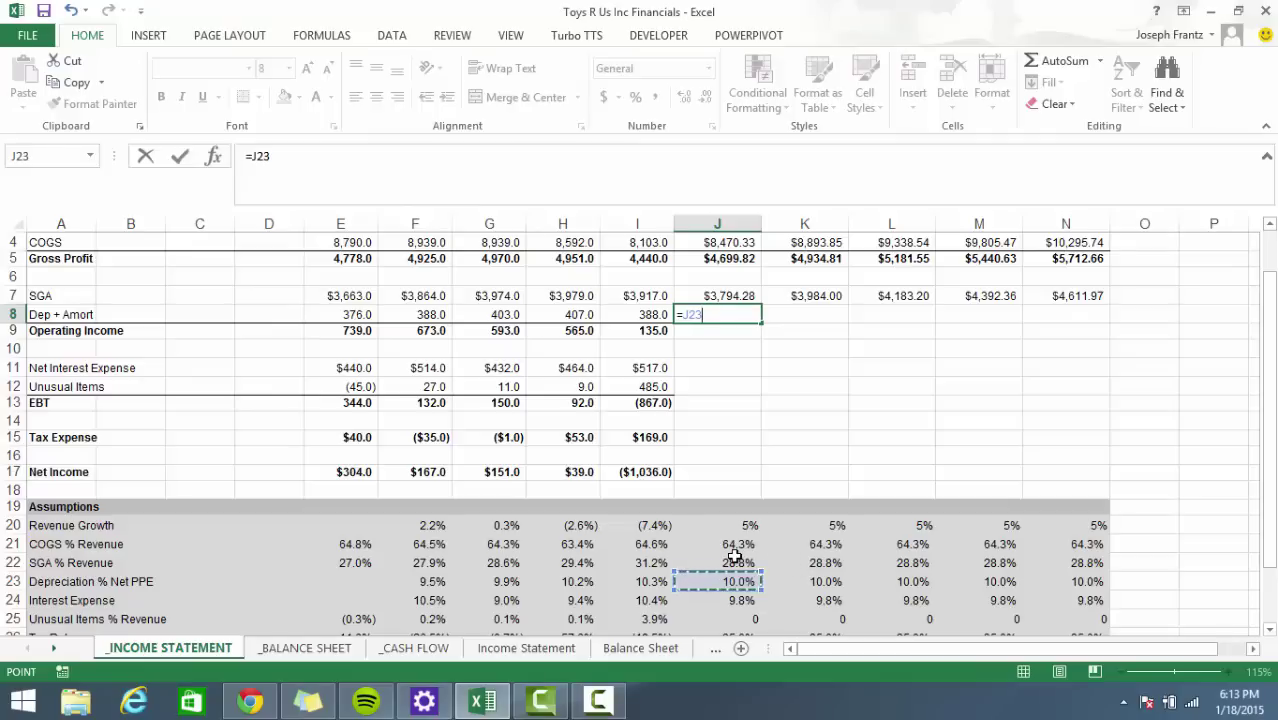
text(*)
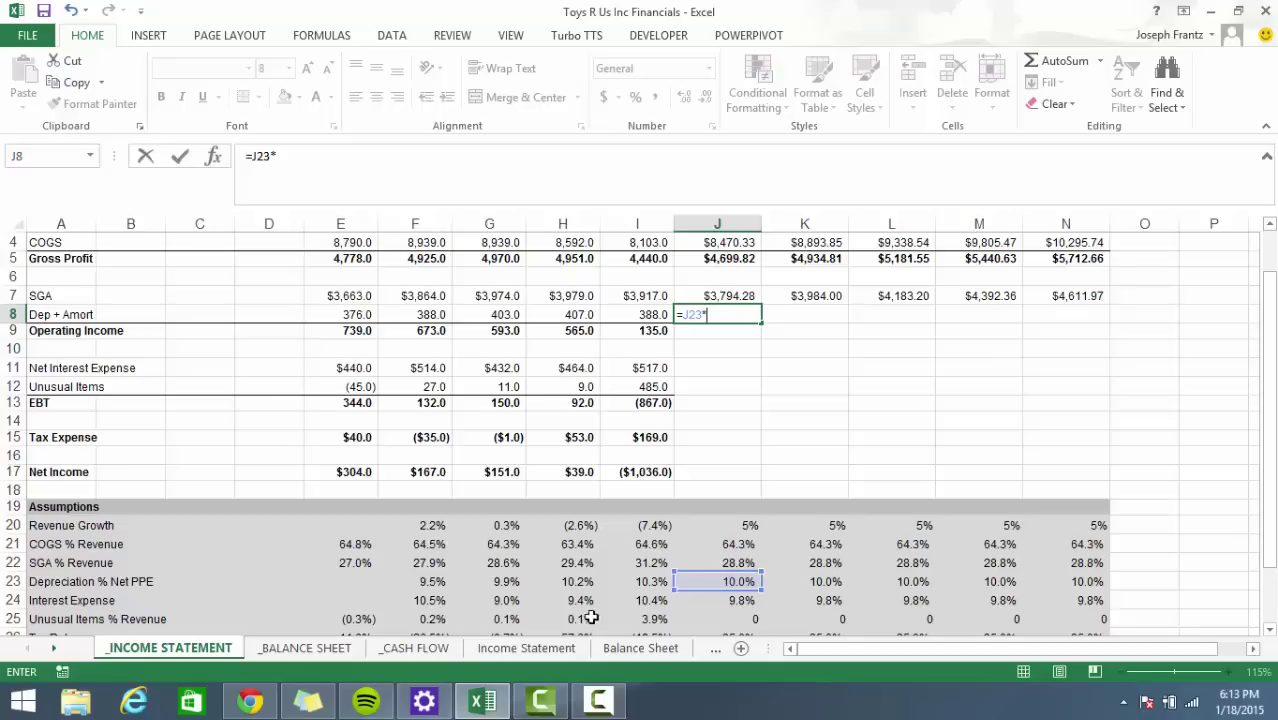
click(327, 650)
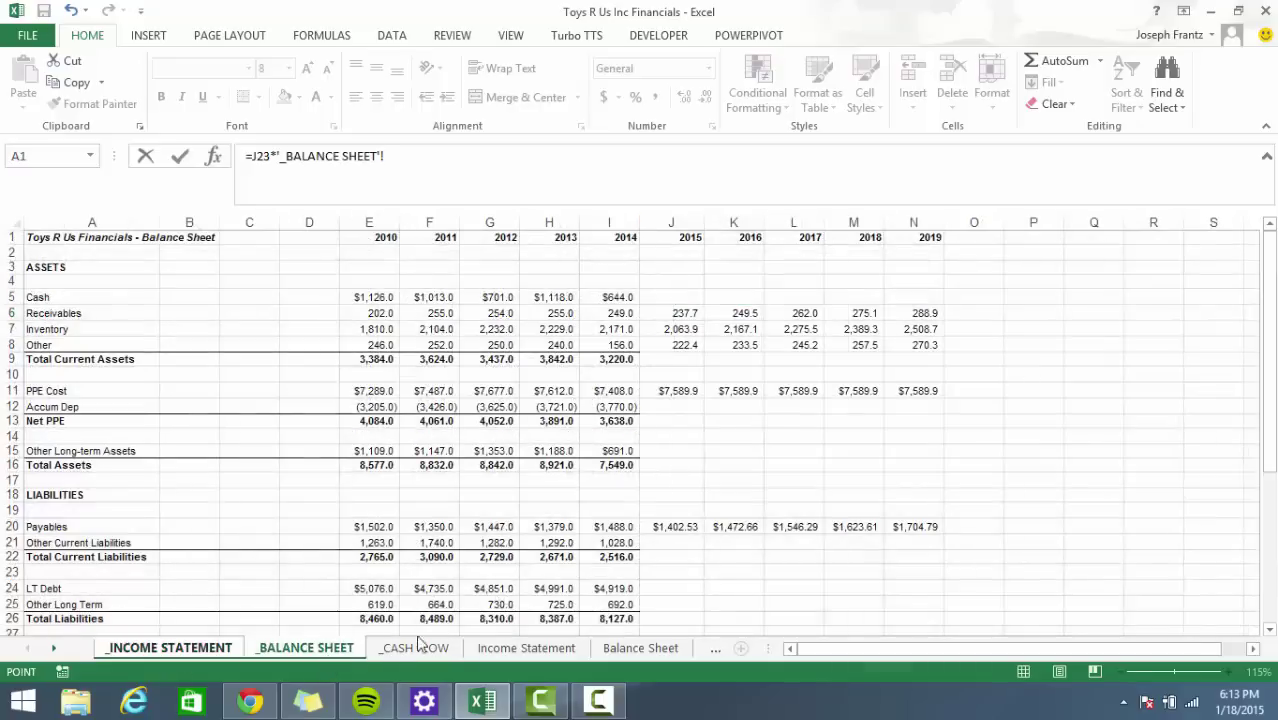
click(600, 420)
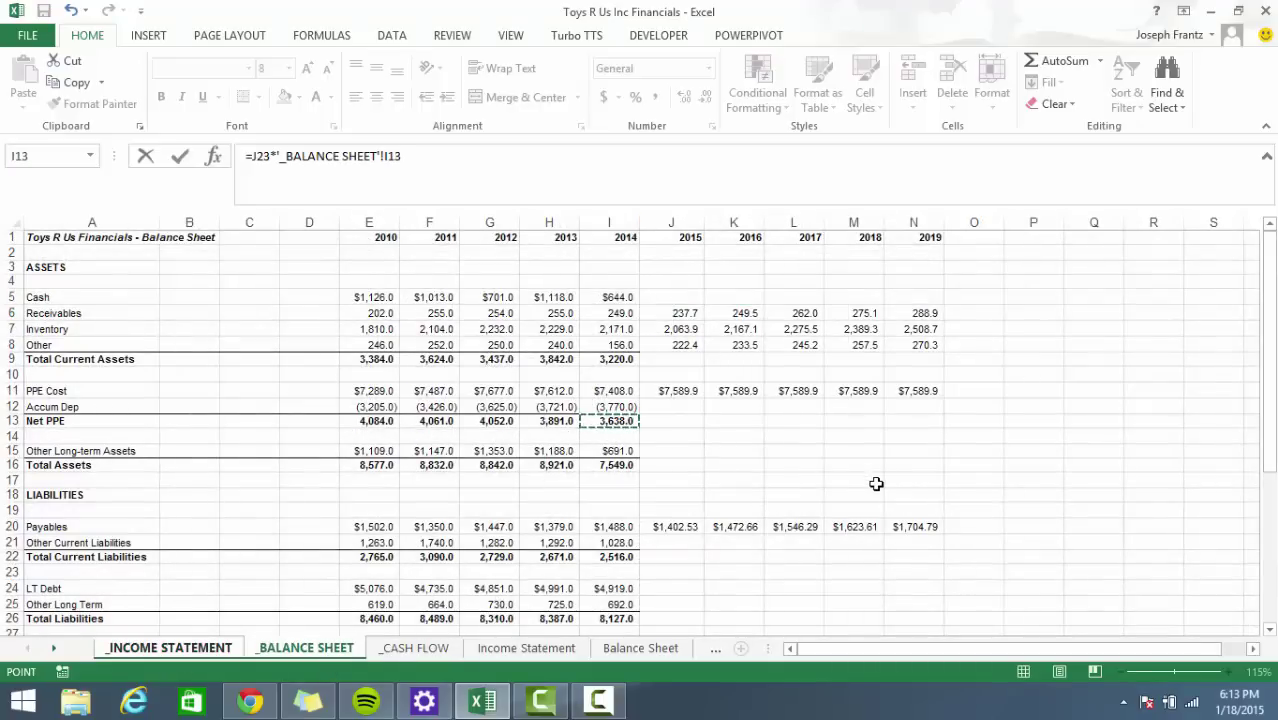
key(Return)
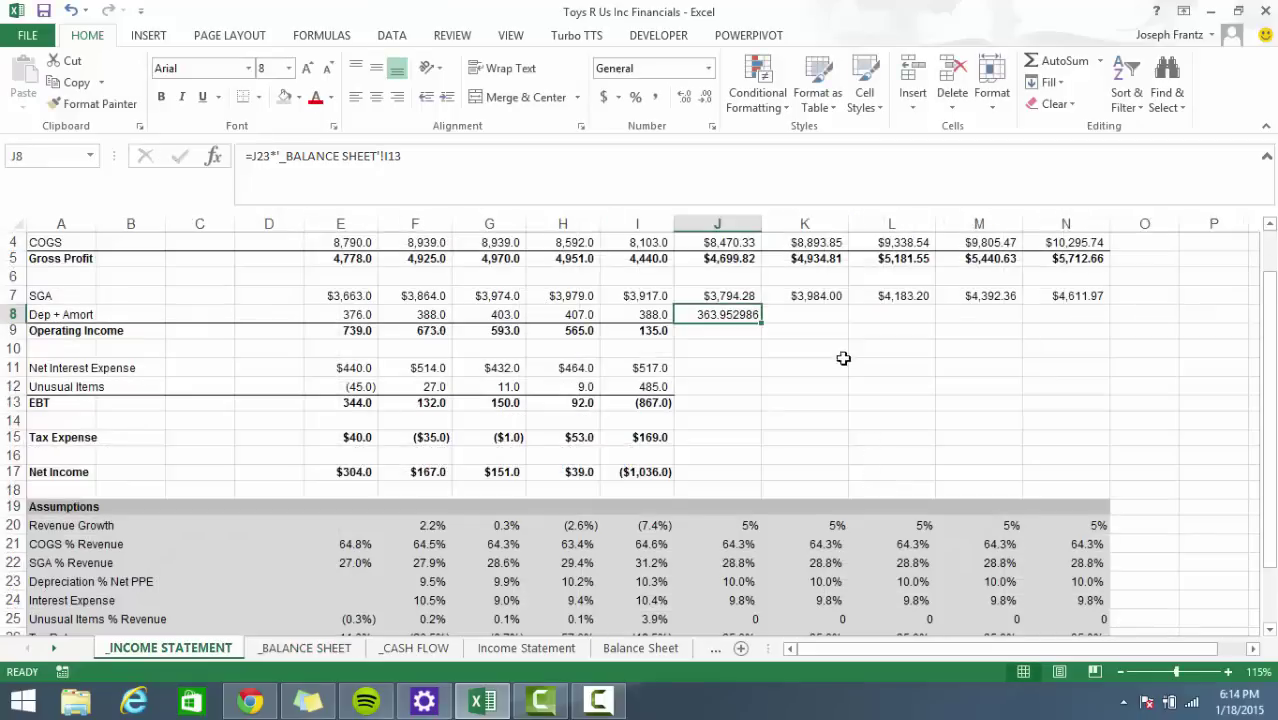
key(ctrl+shift+1)
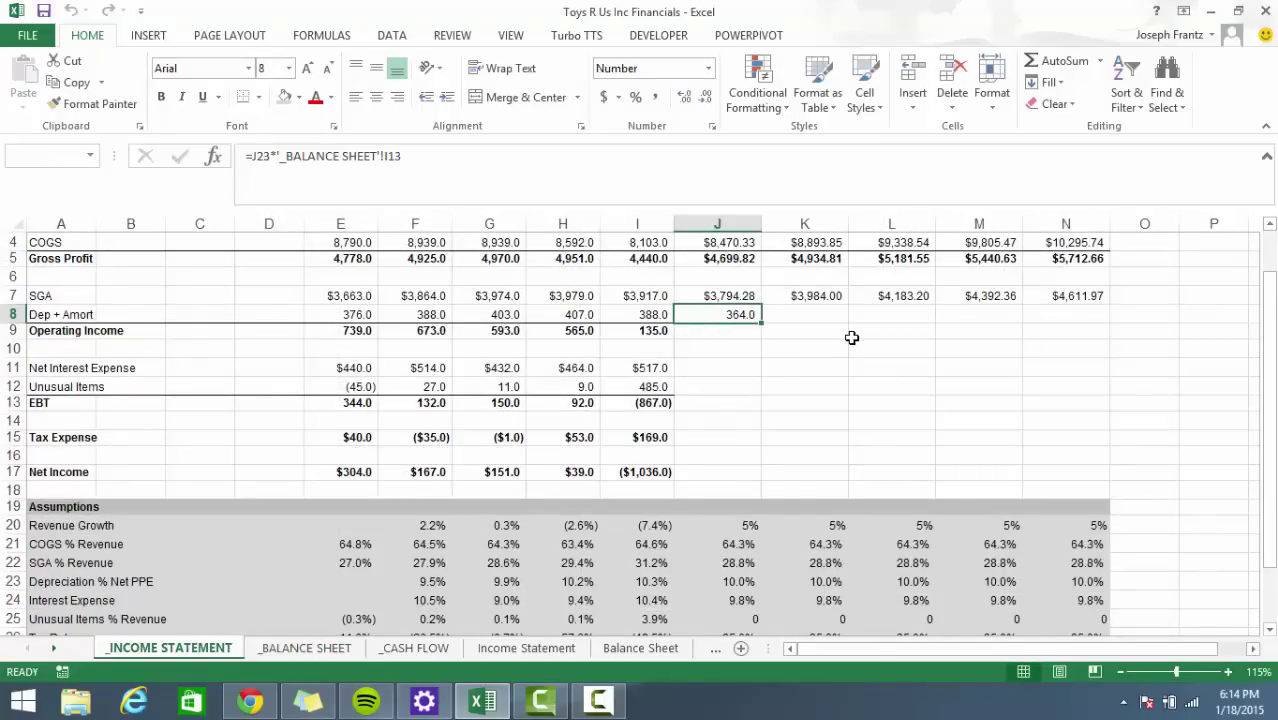
drag(762, 322, 1100, 322)
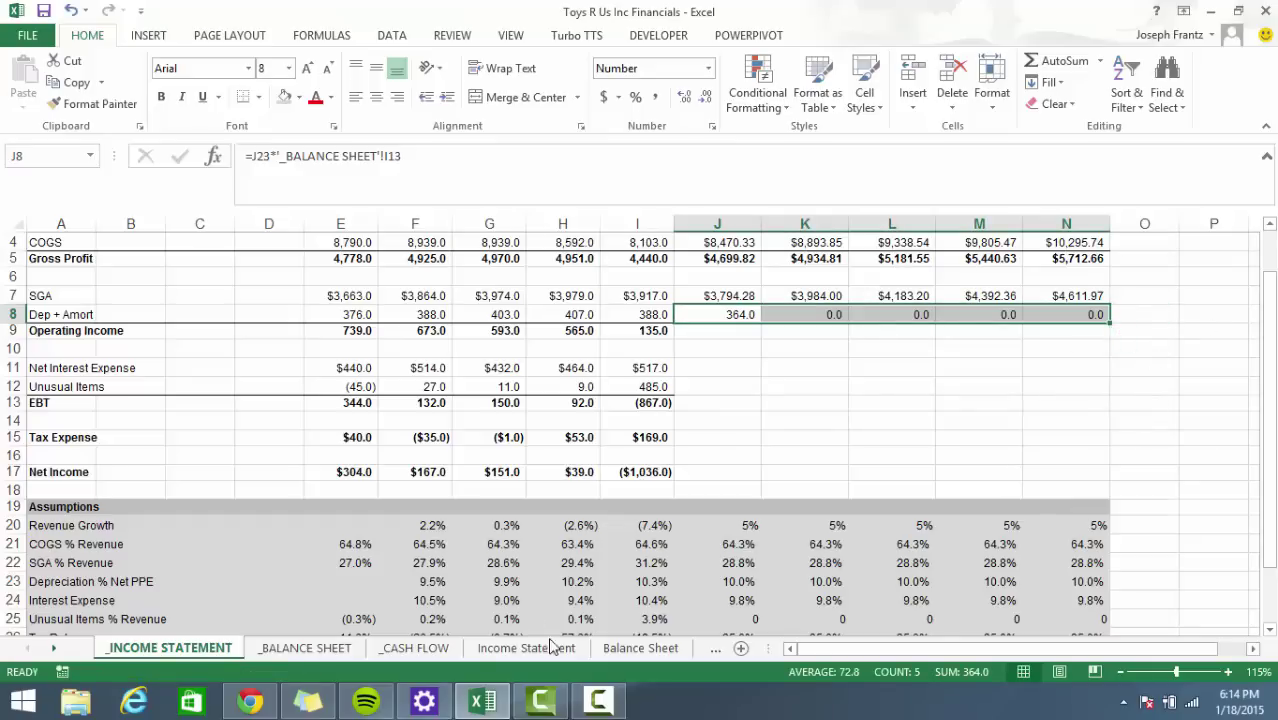
Link the 2015 Accum Dep in J12 of _BALANCE SHEET to the 2015 Dep + Amort, ='_INCOME STATEMENT'!J8.
click(289, 648)
text(=)
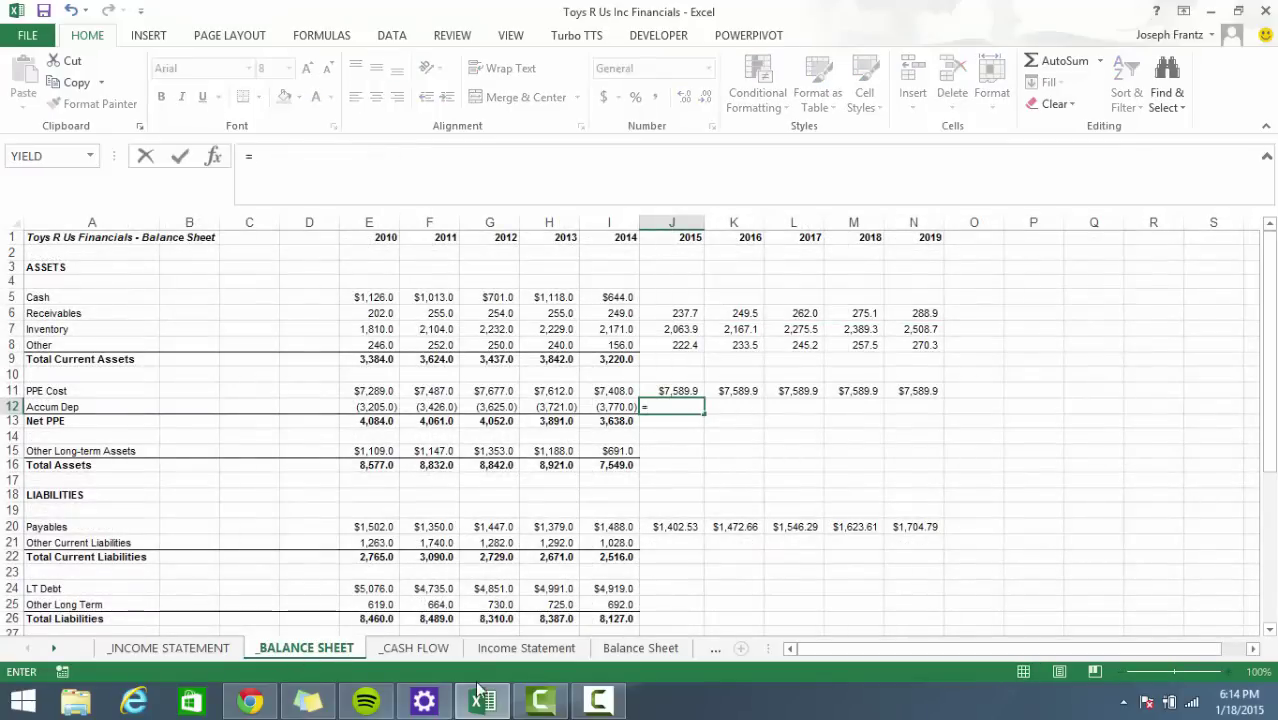
click(168, 648)
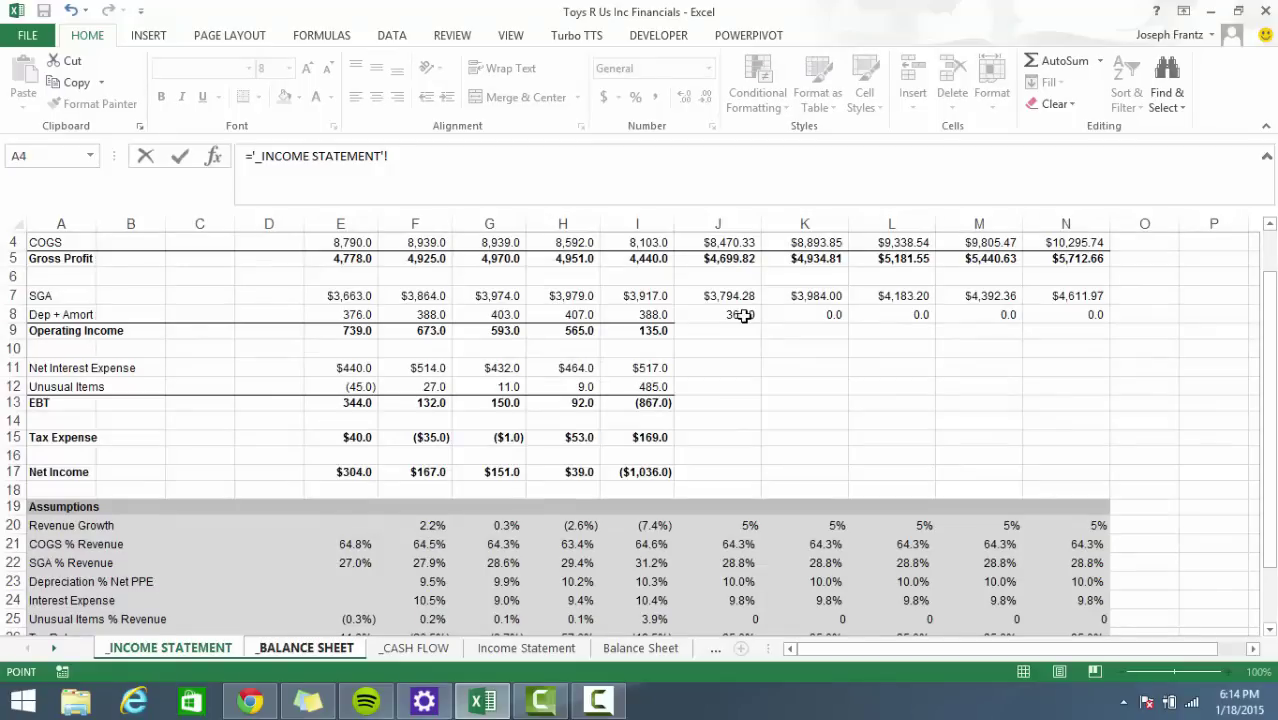
click(744, 315)
key(Return)
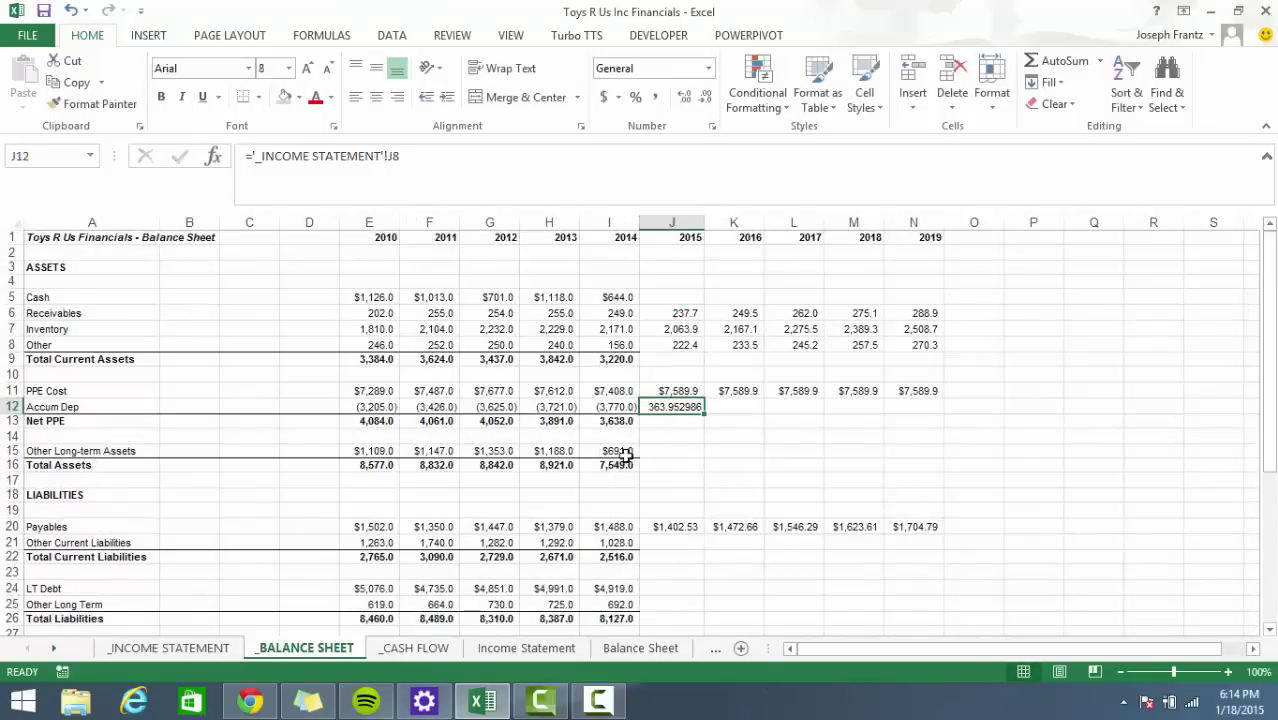
Extend the 2015 Accum Dep formula in J12 to start from the 2014 balance, =I12-'_INCOME STATEMENT'!J8.
click(299, 160)
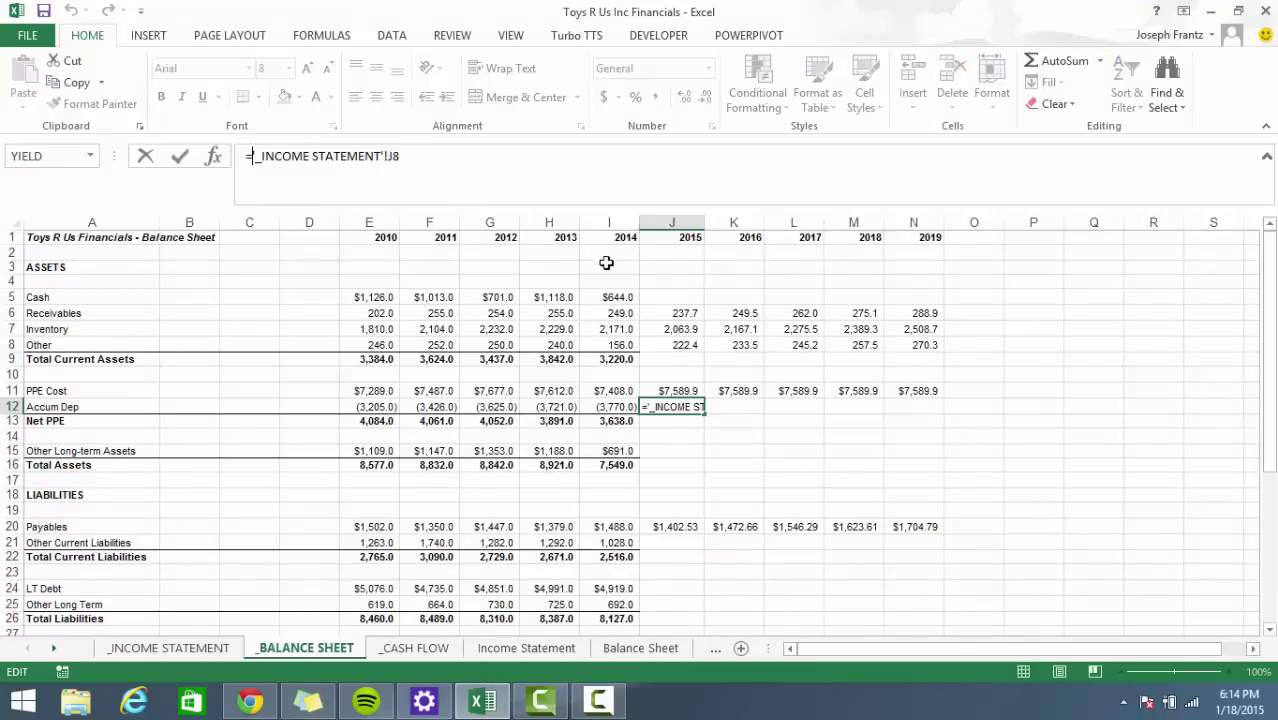
click(612, 411)
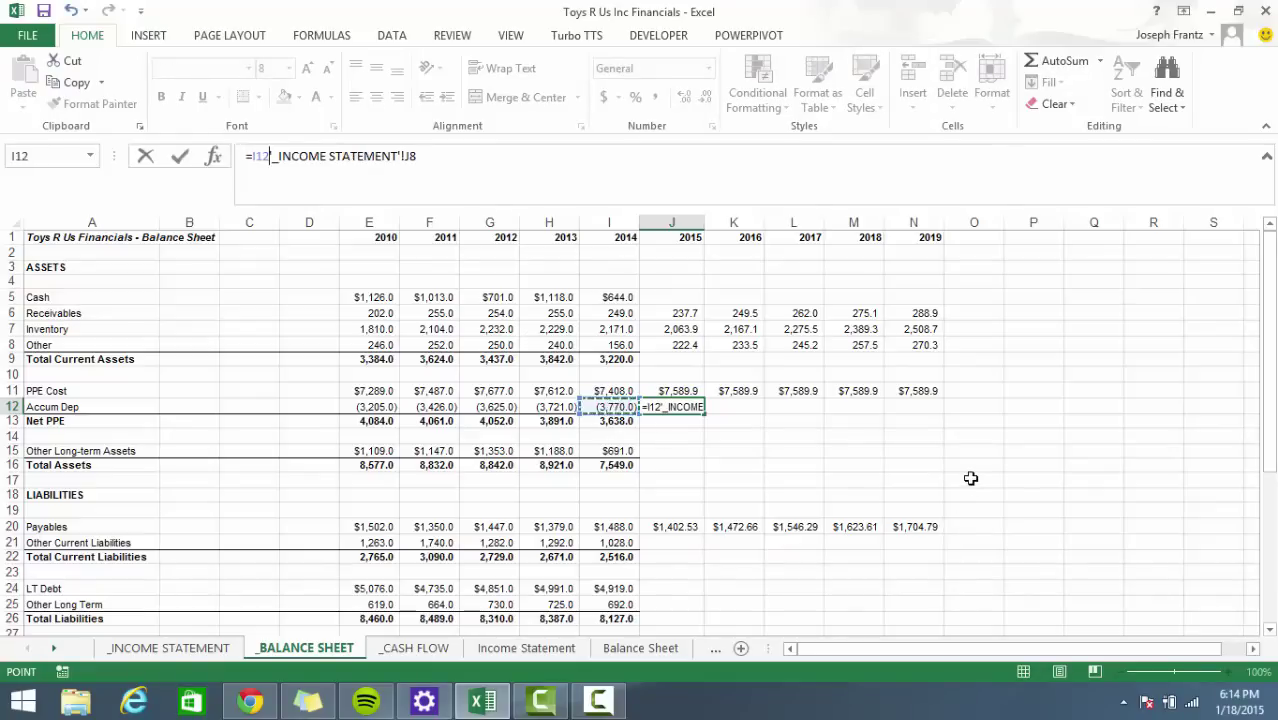
text(-)
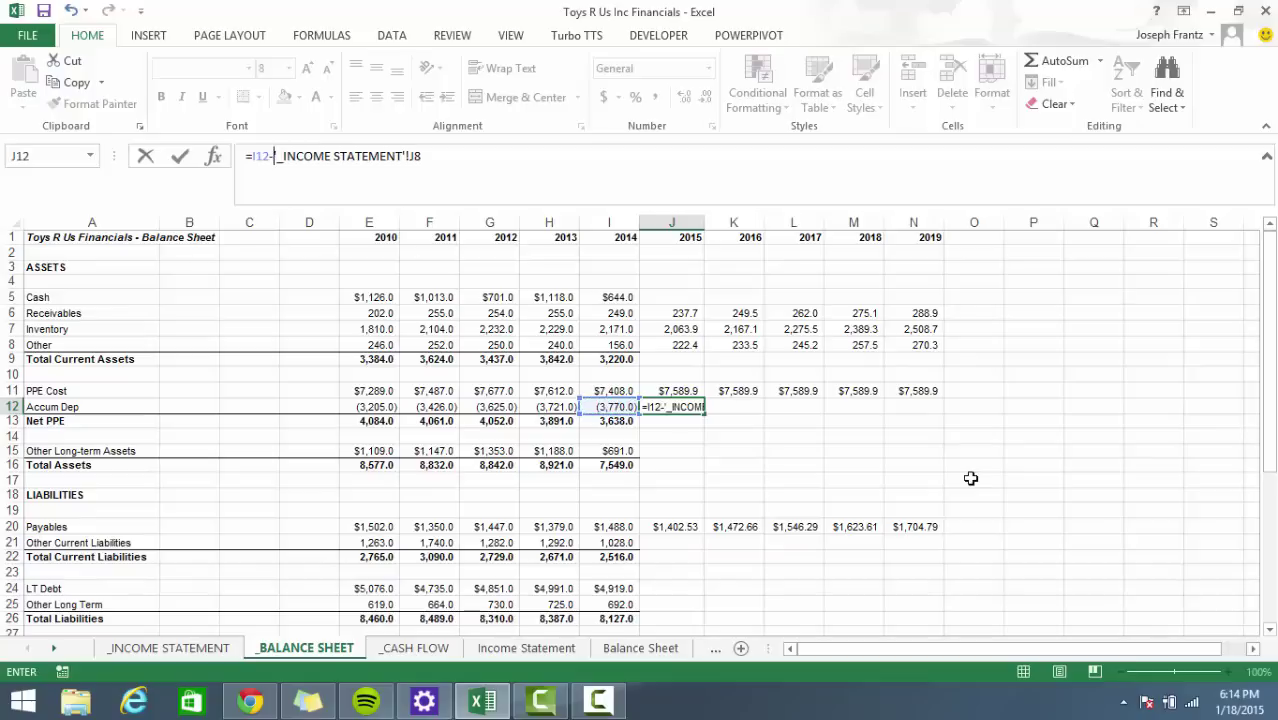
click(460, 166)
key(ctrl+Return)
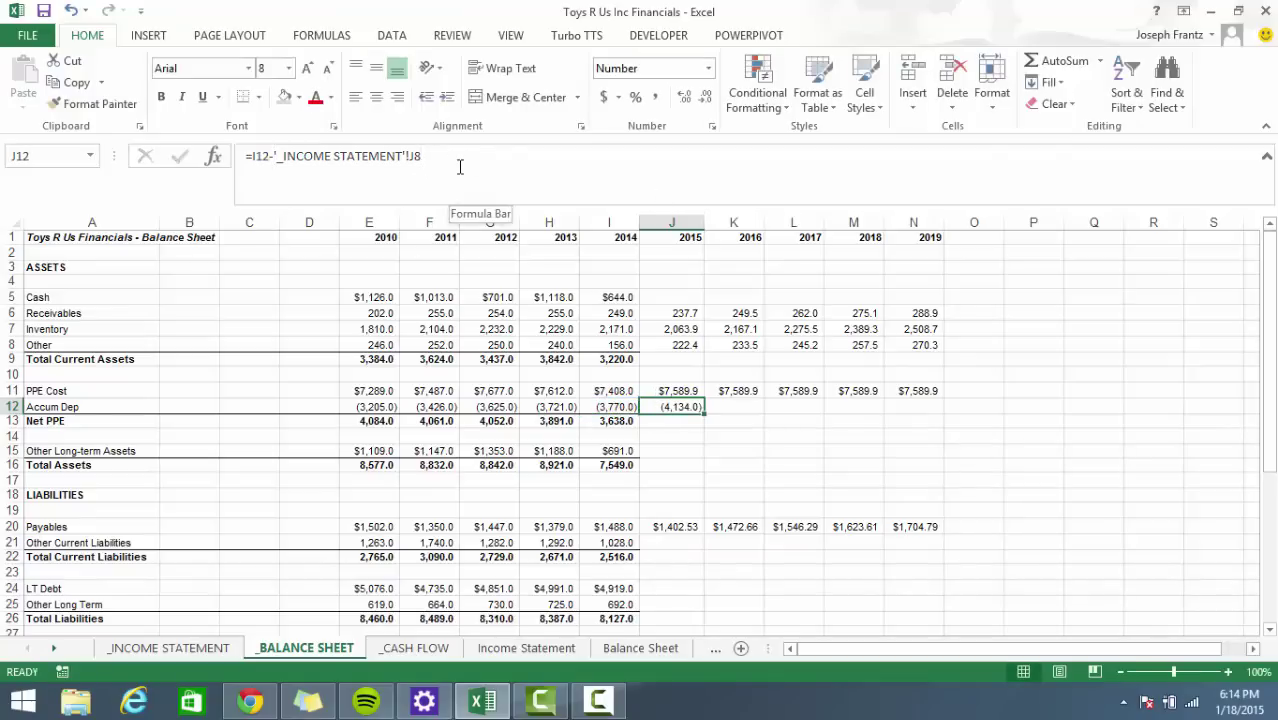
Check the 2015 Dep + Amort formula in J8 of _INCOME STATEMENT, and return to _BALANCE SHEET.
click(152, 648)
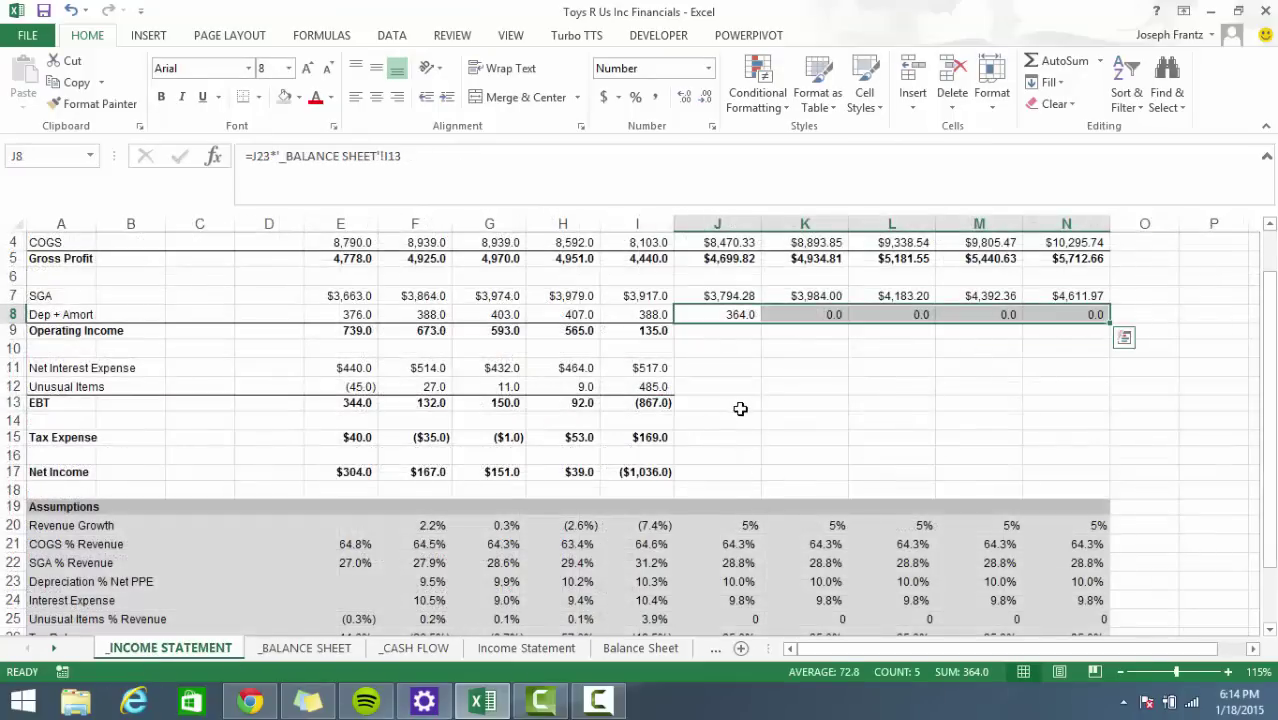
click(737, 314)
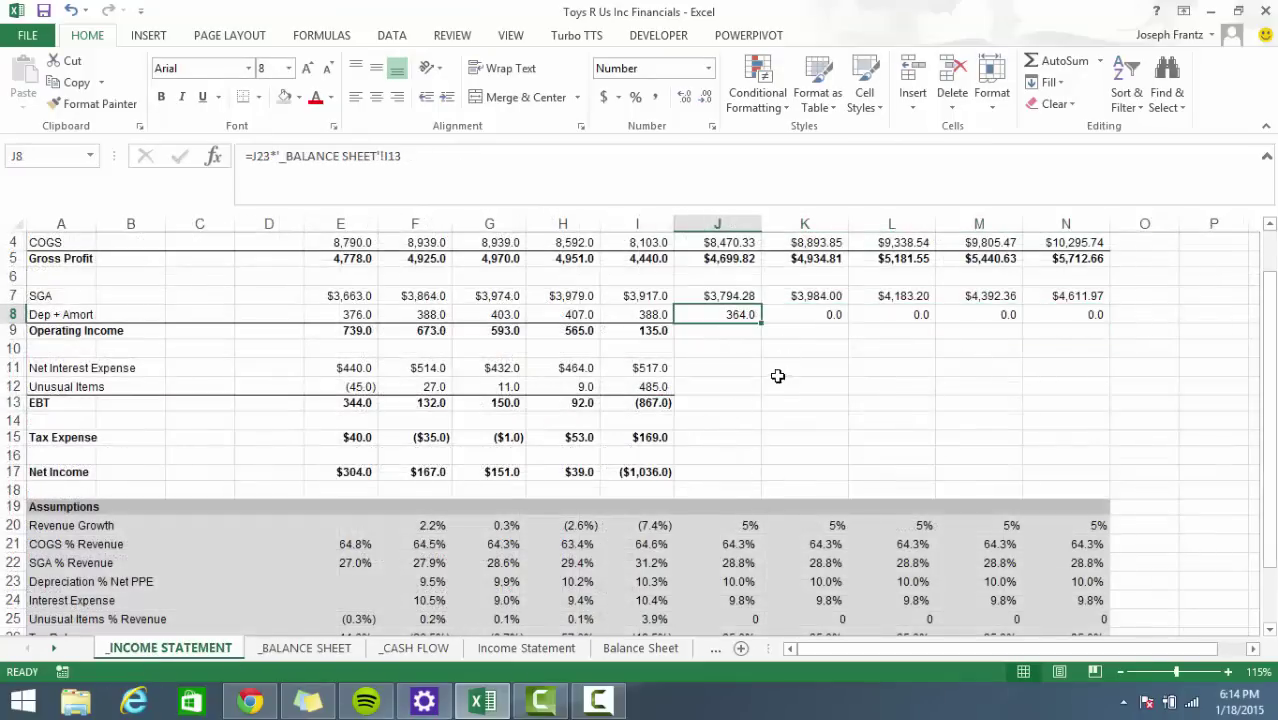
click(290, 648)
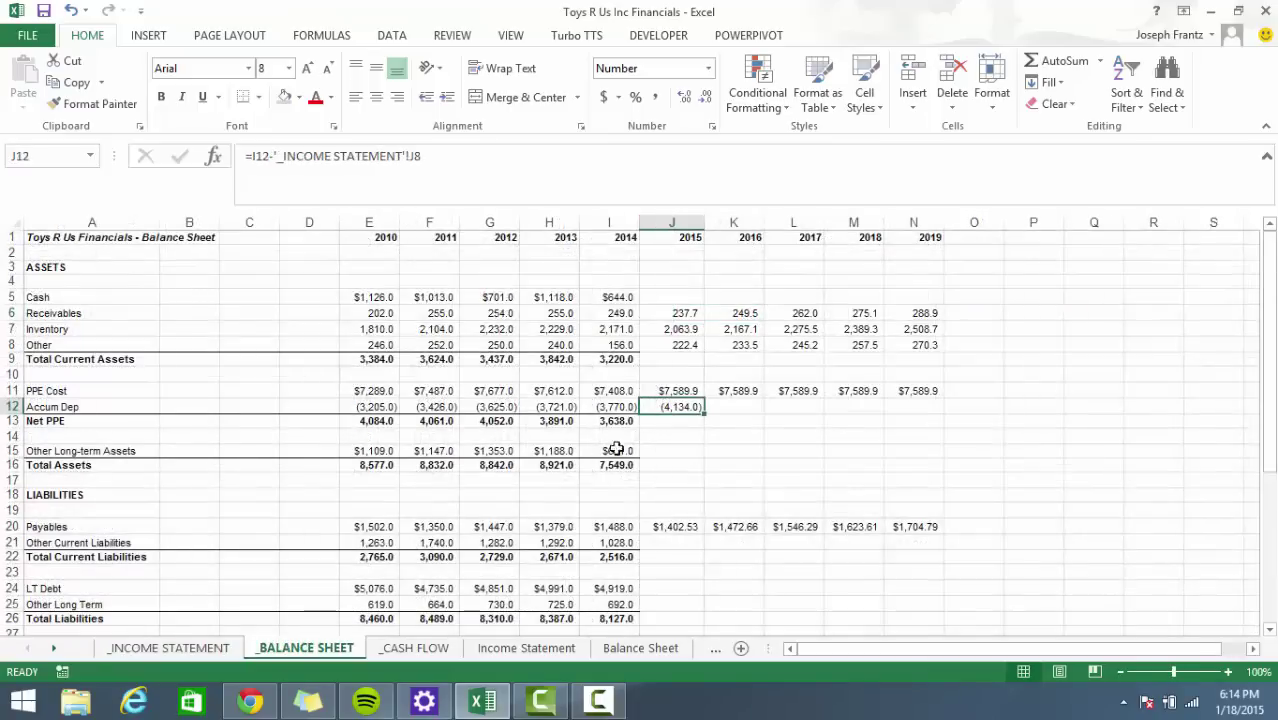
Calculate the 2015 Net PPE in J13 of _BALANCE SHEET as =SUM(J11:J12).
click(690, 422)
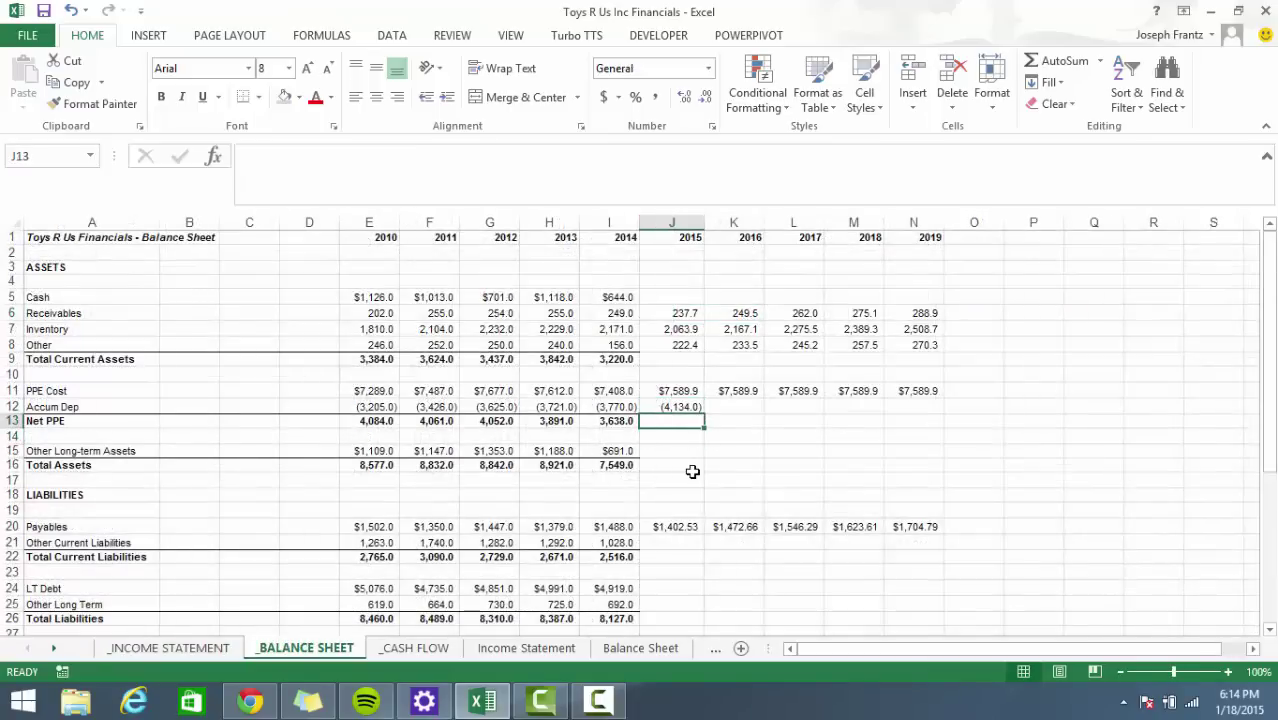
key(alt+equal)
key(ctrl+Return)
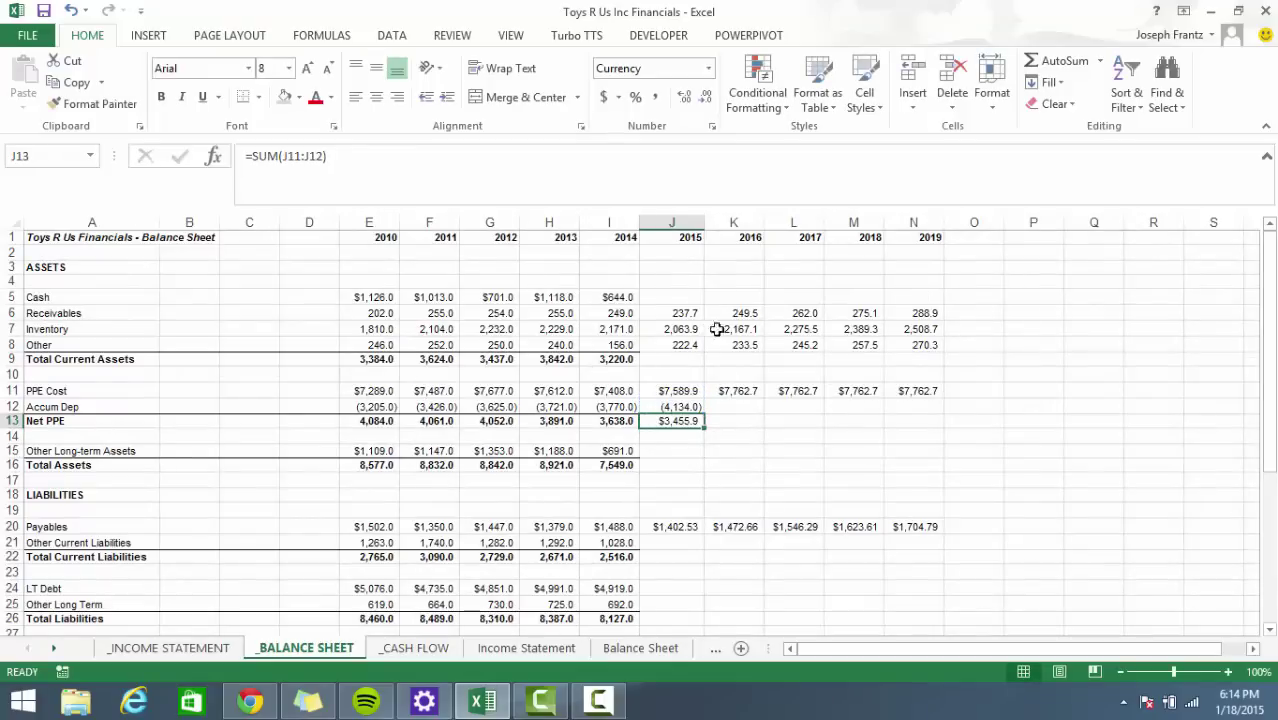
click(810, 416)
click(688, 391)
drag(704, 398, 703, 412)
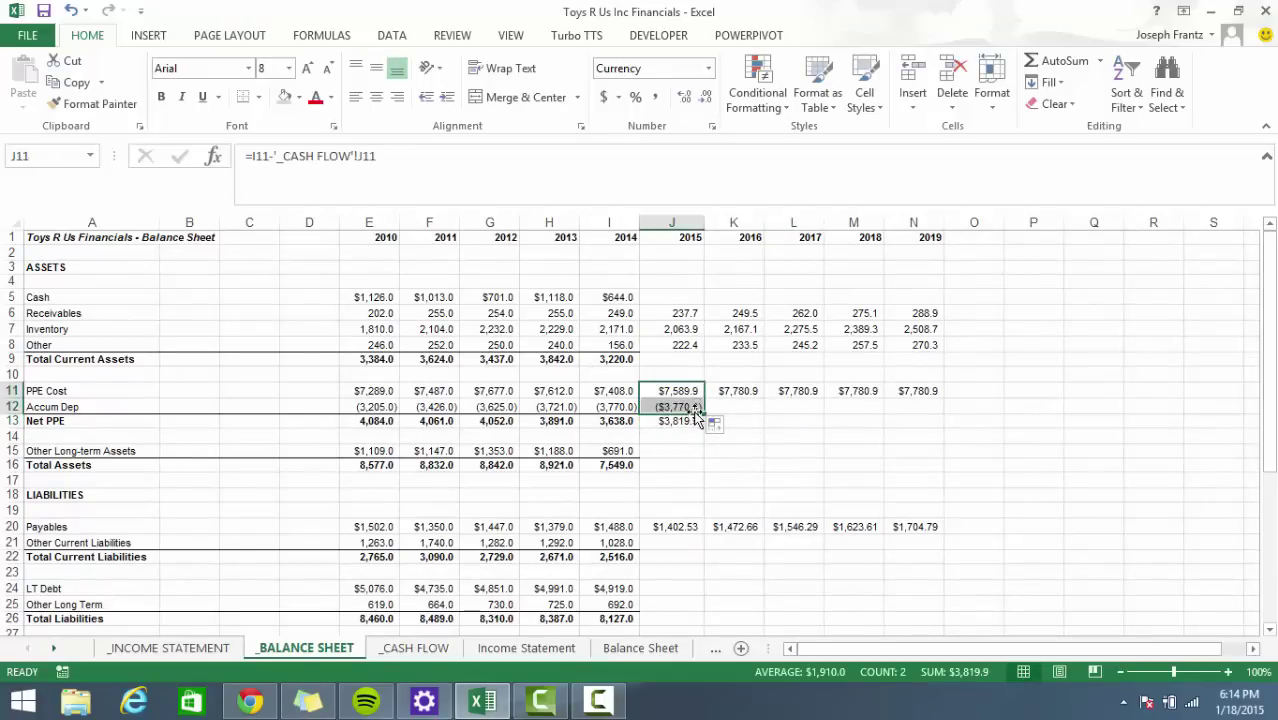
click(785, 416)
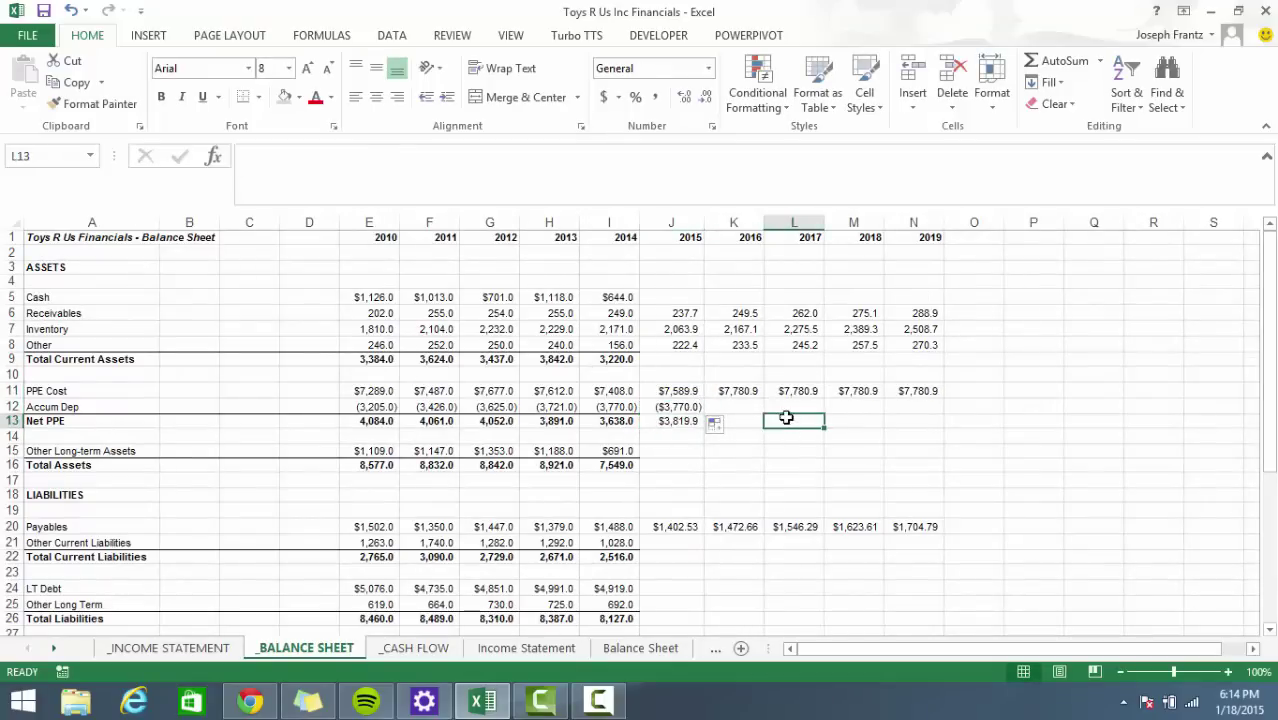
key(ctrl+z)
click(738, 421)
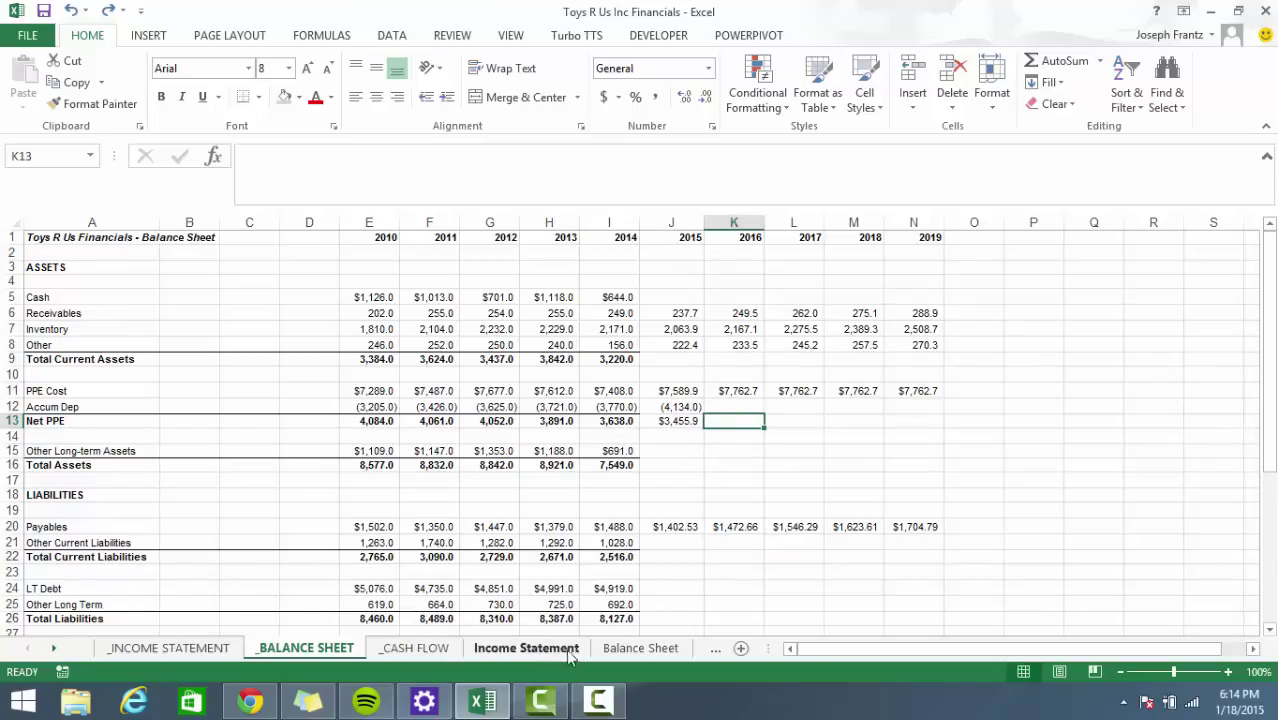
Check the depreciation assumption on _INCOME STATEMENT, and set the 2015 Capex % Net PPE in J26 of _CASH FLOW to 15%.
click(437, 649)
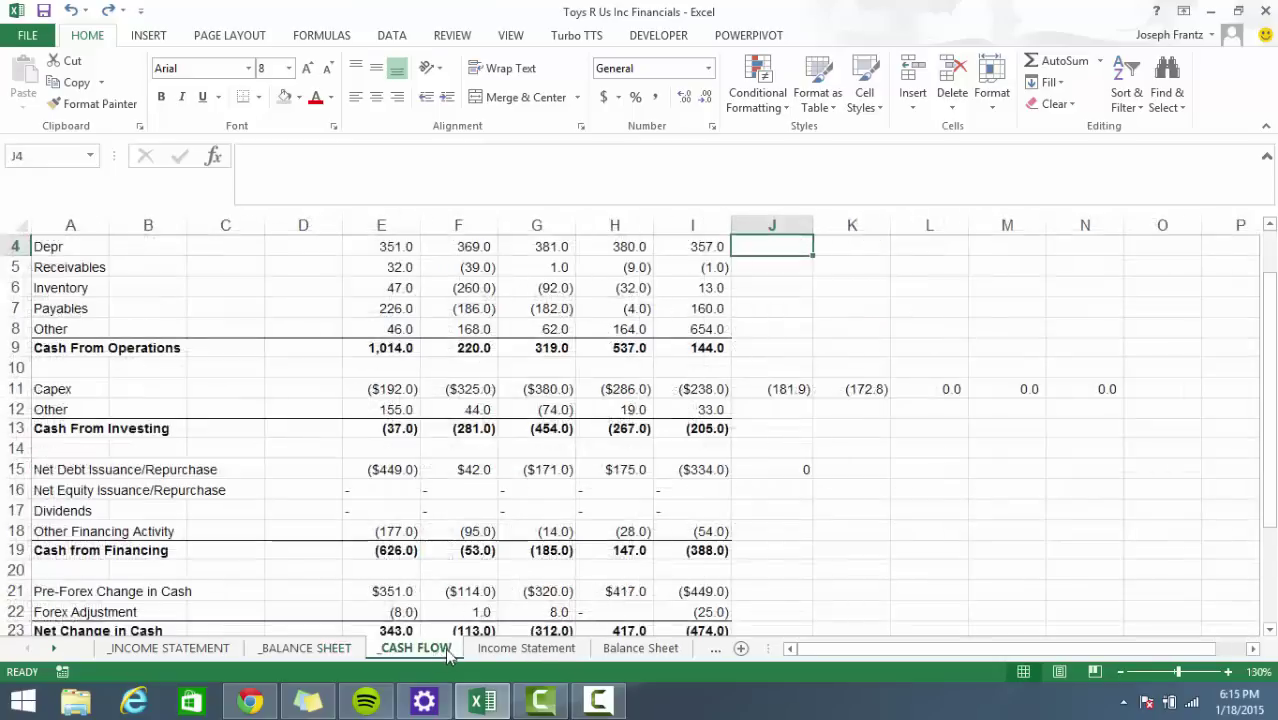
scroll(616, 607, down, 3)
click(790, 512)
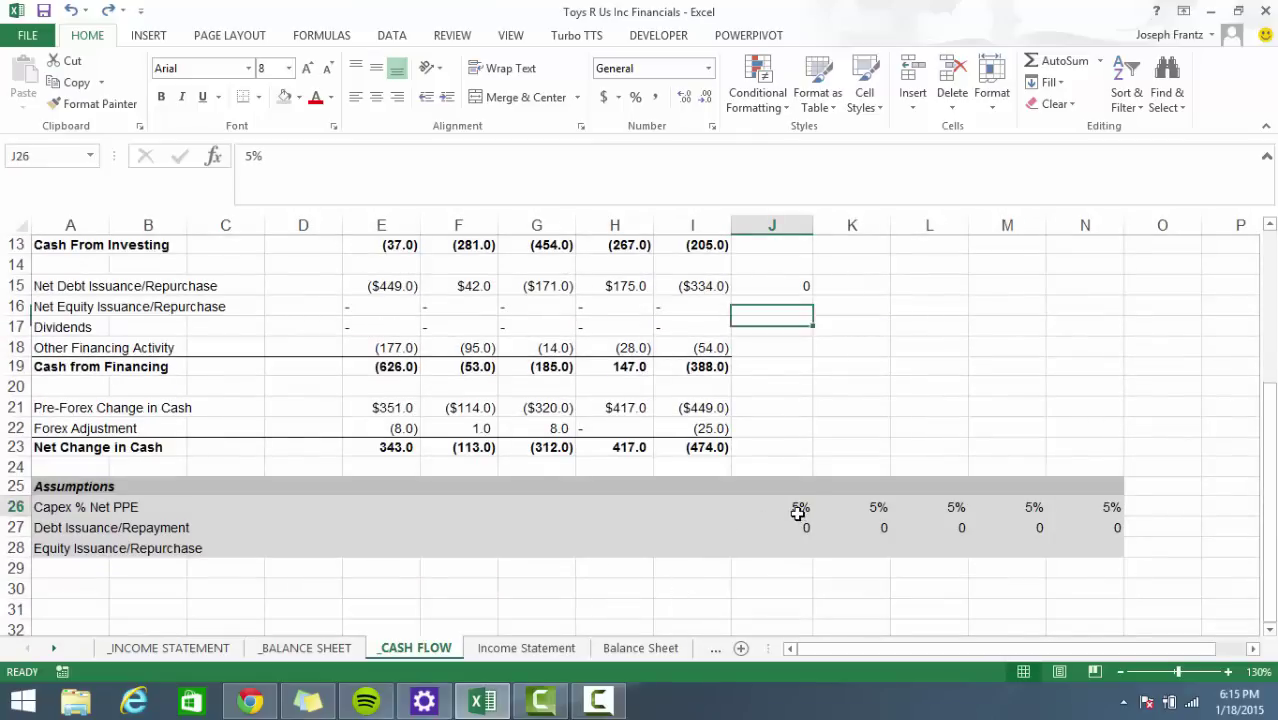
click(170, 648)
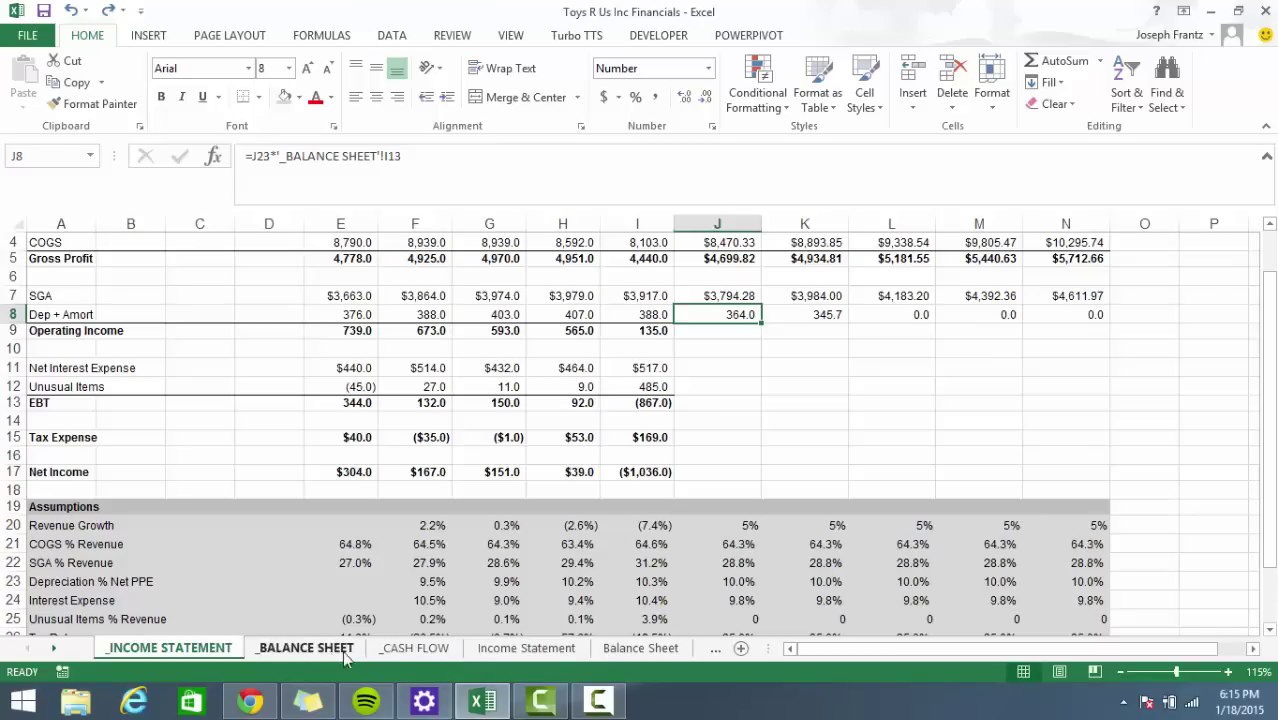
click(415, 648)
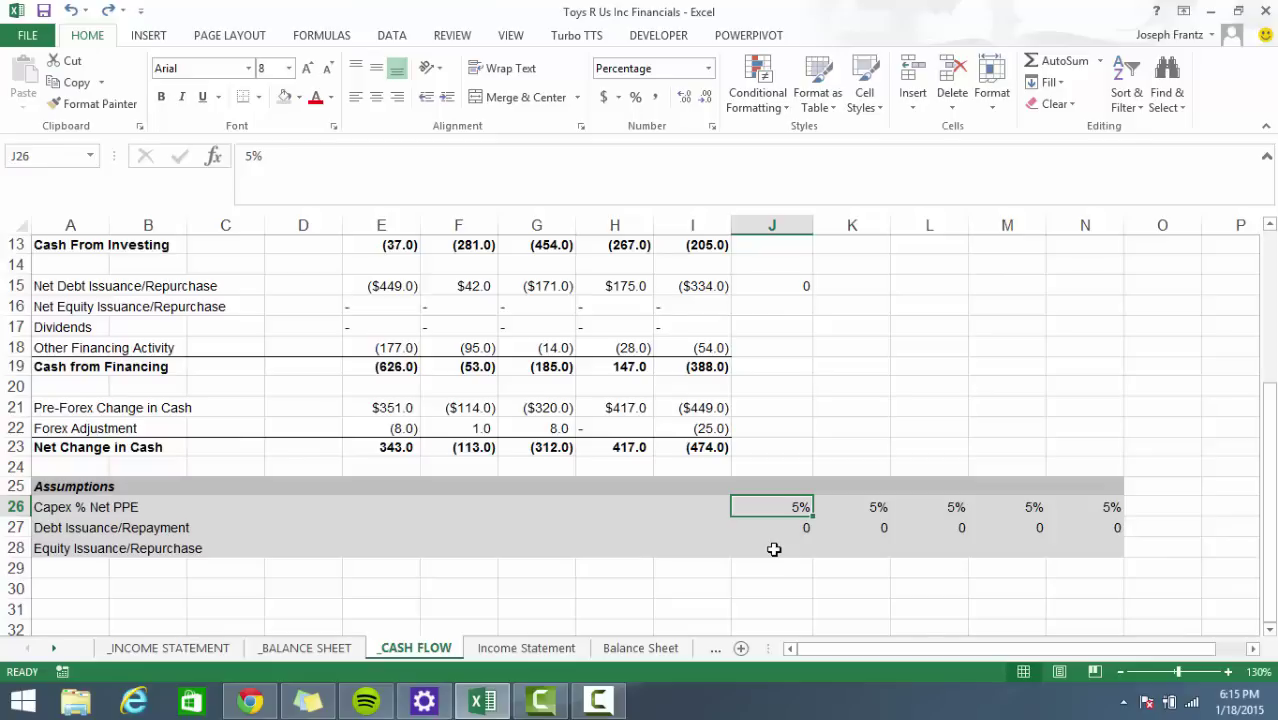
text(15)
key(ctrl+Return)
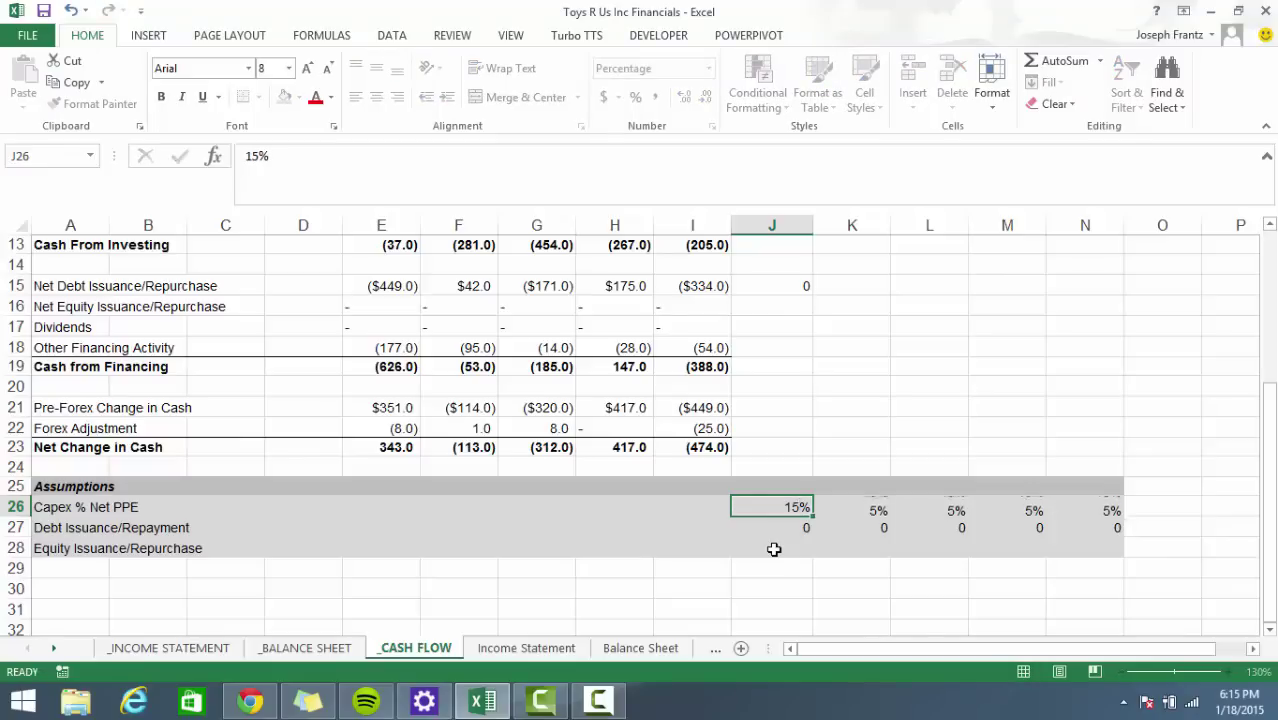
scroll(762, 322, up, 4)
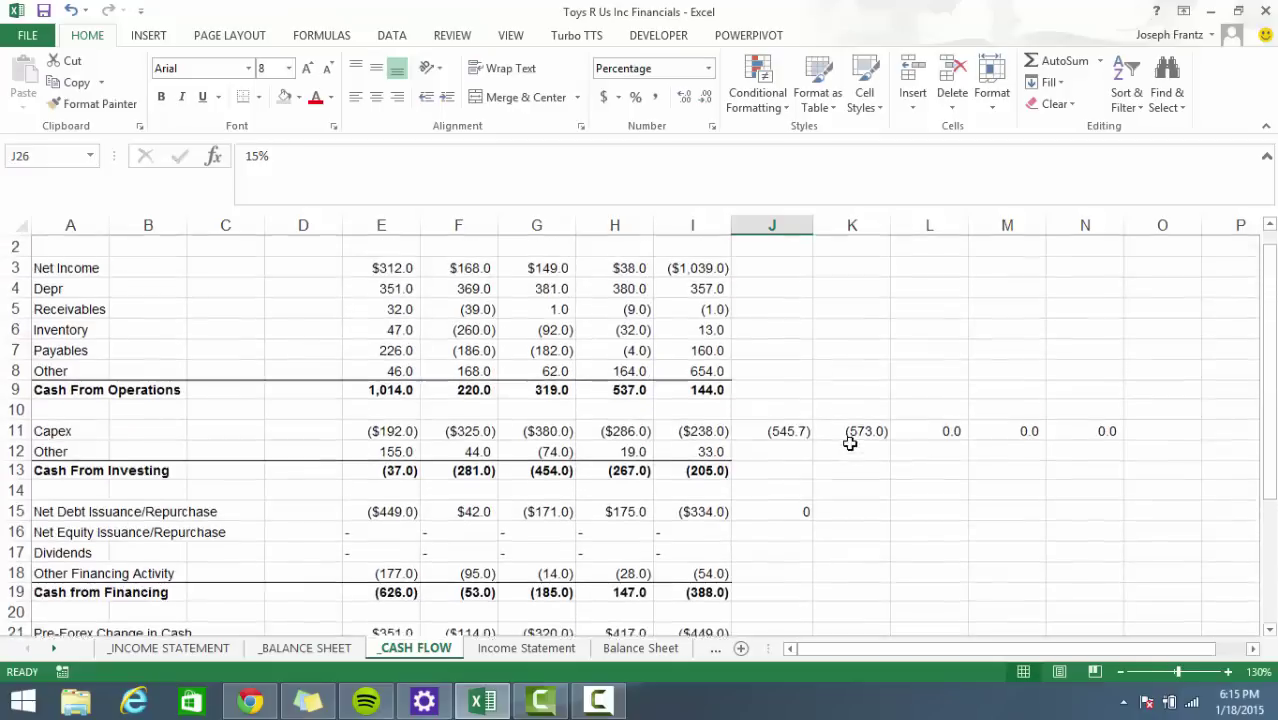
Fill the 2015 Accum Dep formula in J12 and Net PPE formula in J13 of _BALANCE SHEET across to 2019 in column N.
click(314, 650)
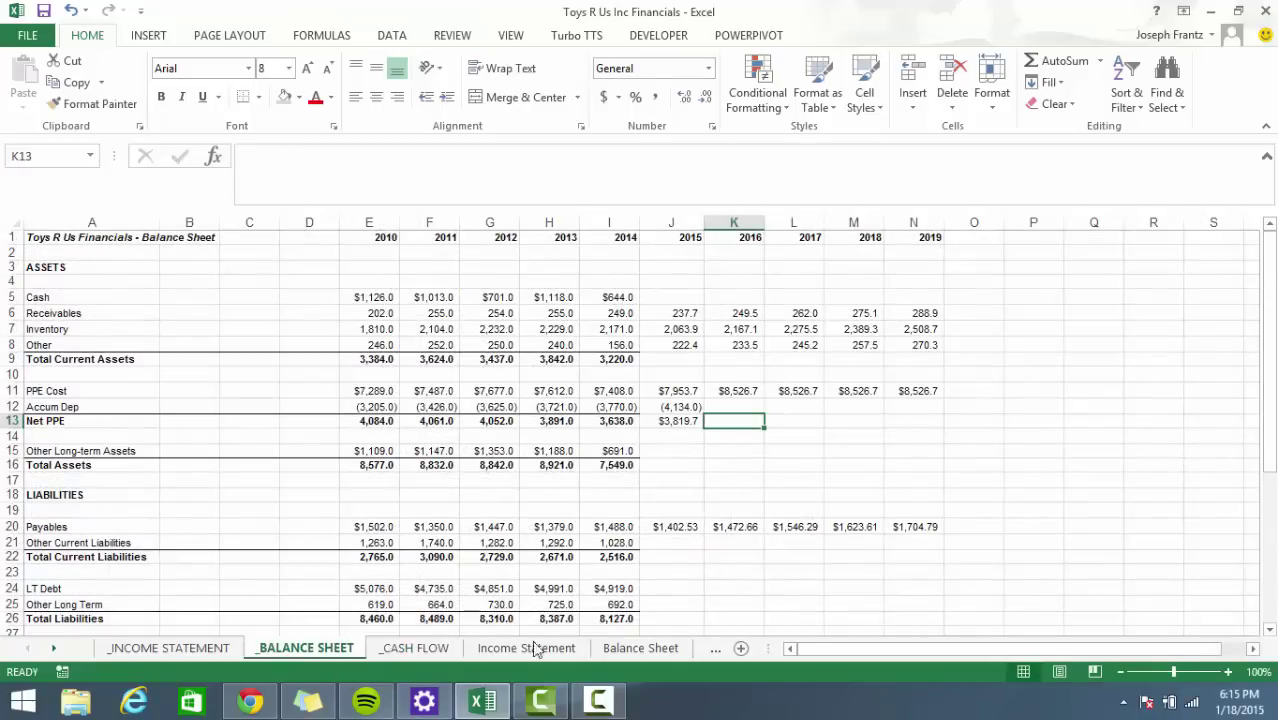
click(726, 405)
drag(679, 396, 679, 428)
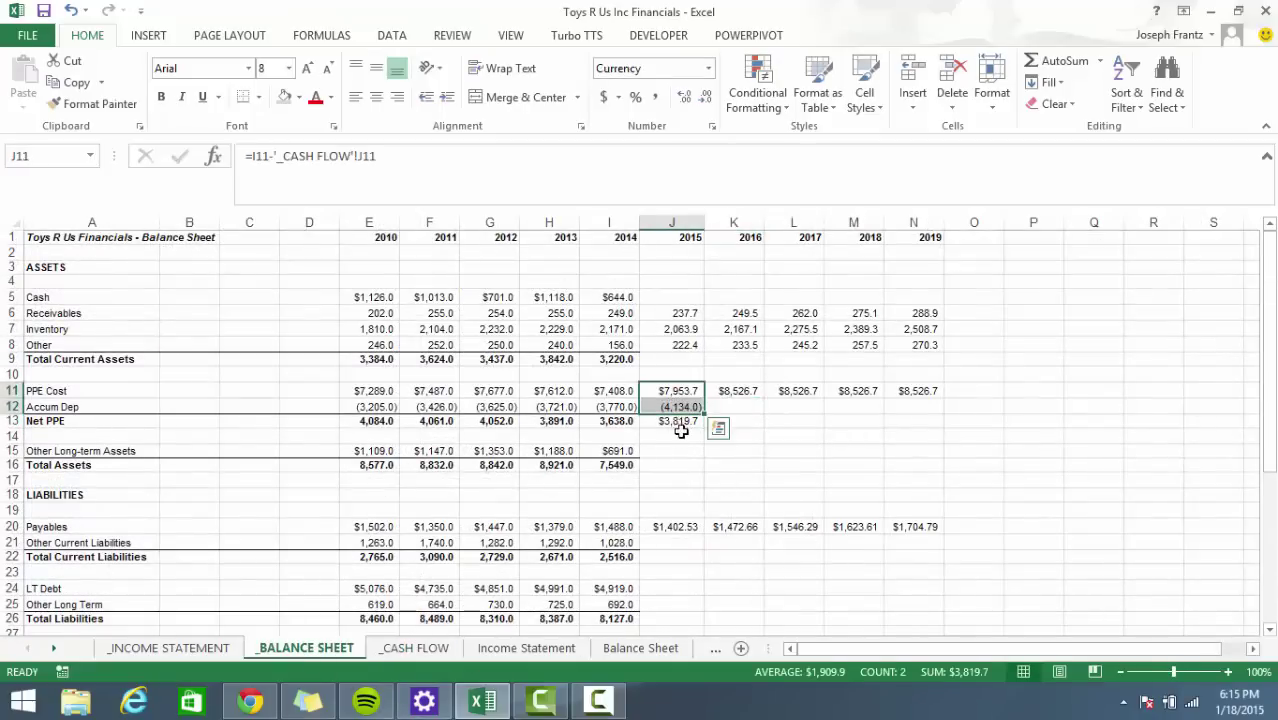
click(905, 405)
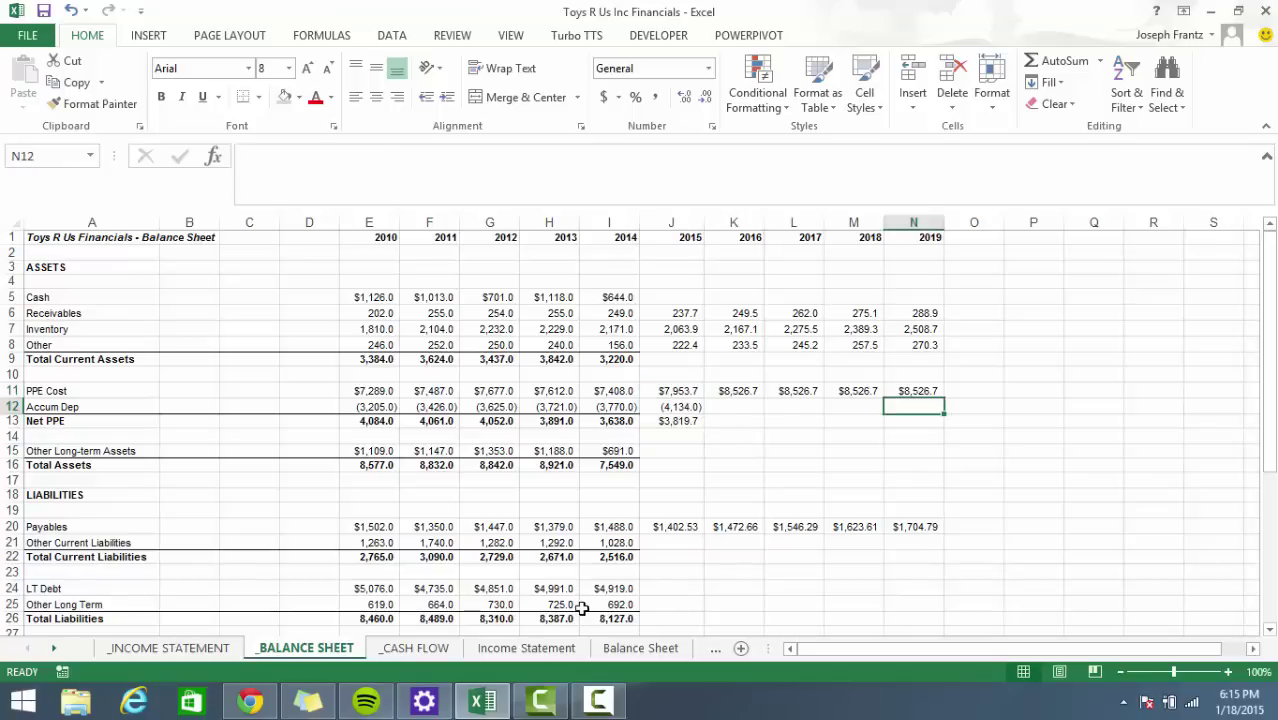
click(688, 406)
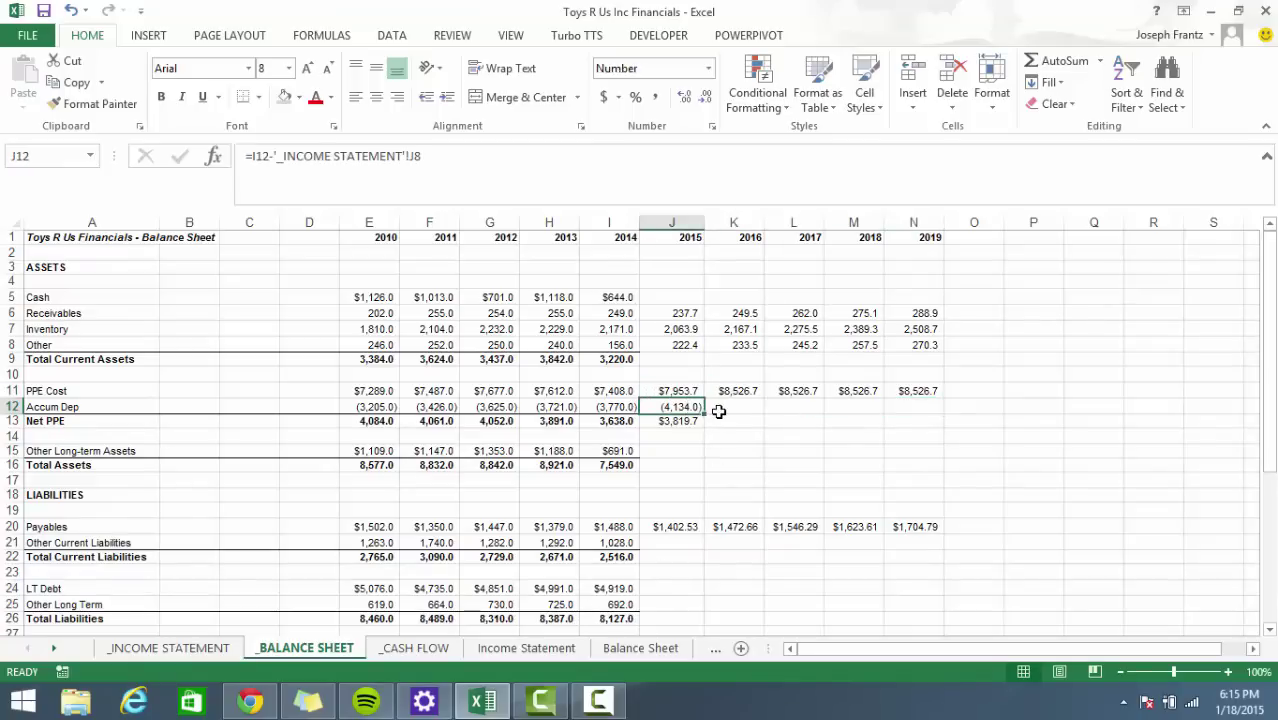
drag(715, 406, 935, 410)
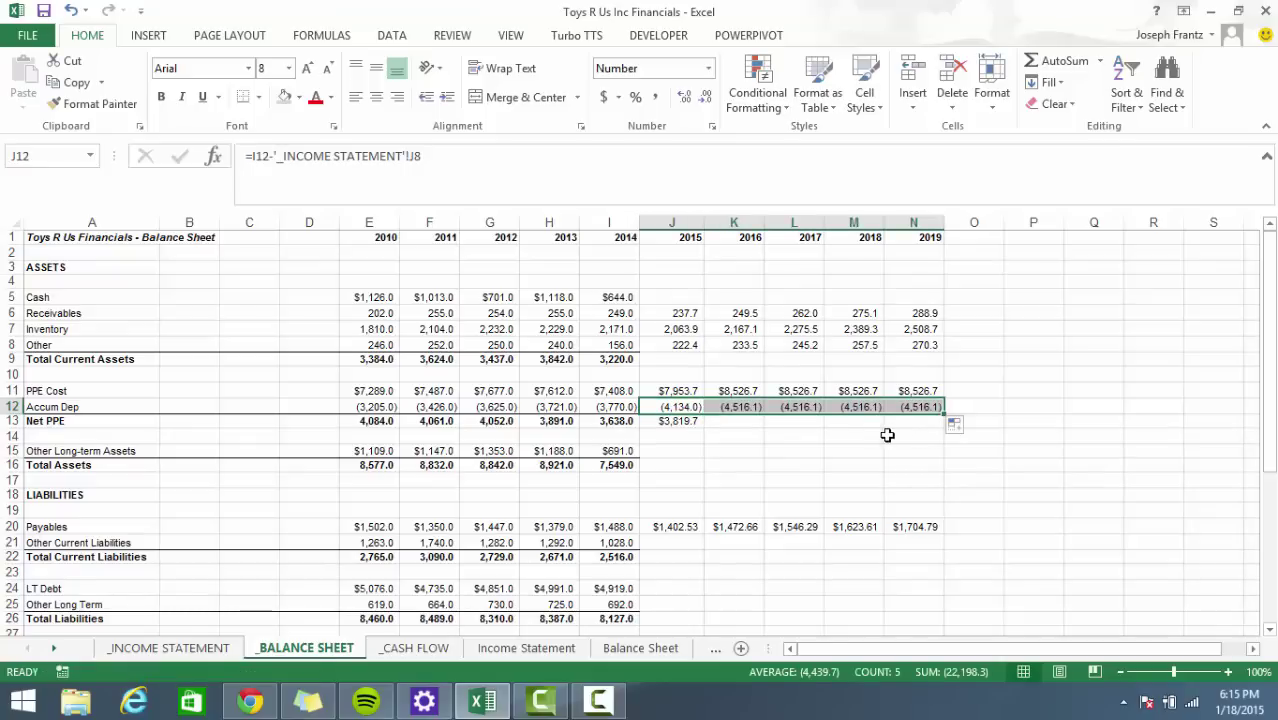
click(765, 421)
click(700, 421)
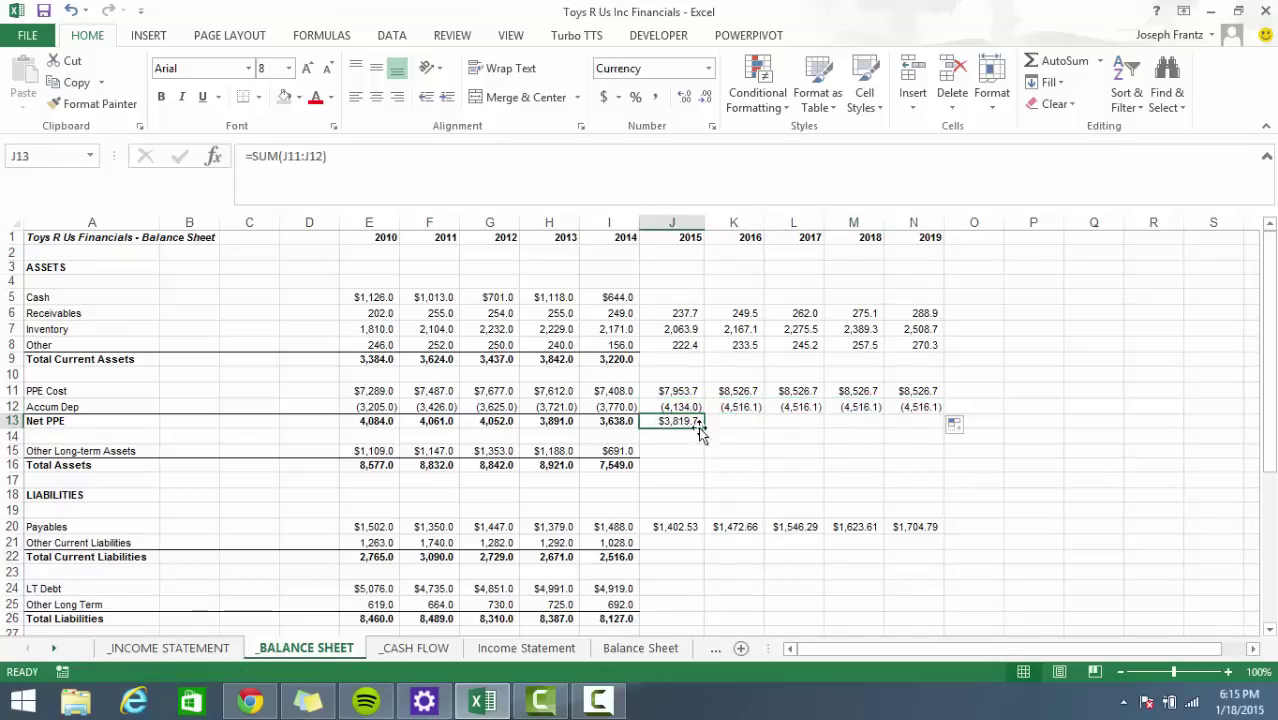
drag(710, 425, 953, 424)
click(1040, 460)
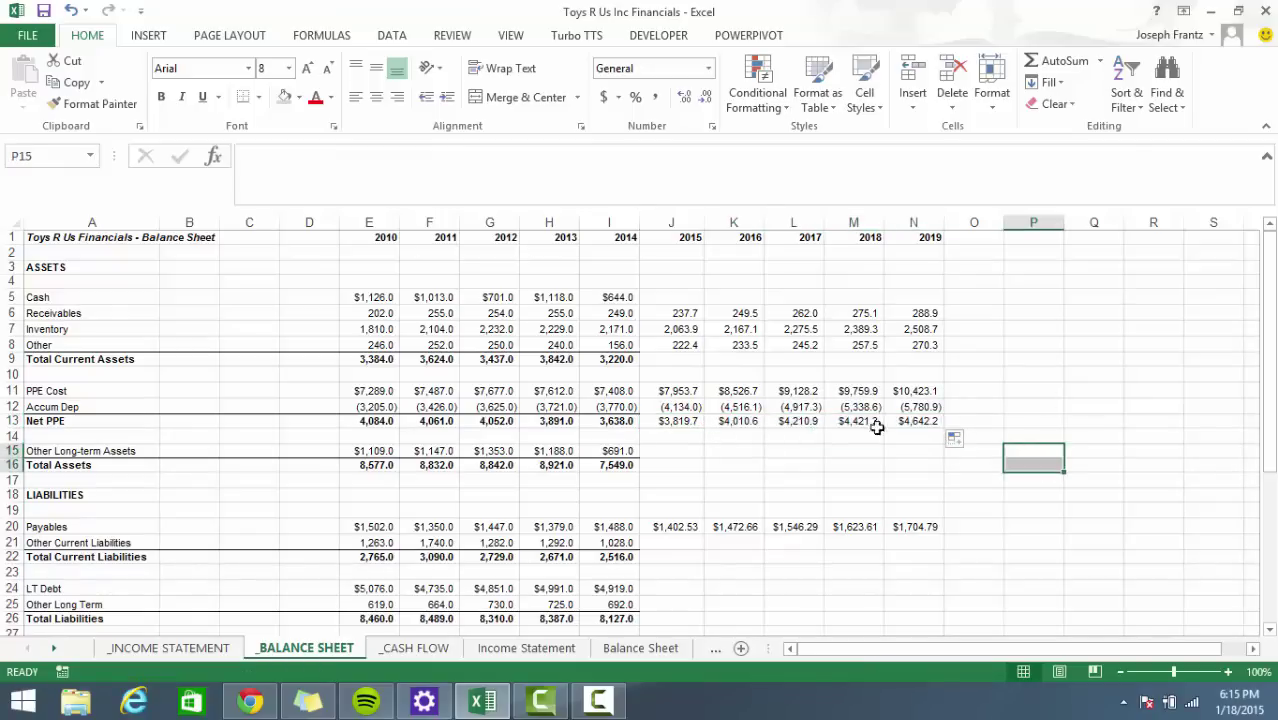
Add a bottom border under the projected Accum Dep in J12:N12 and make the projected Net PPE in J13:N13 bold.
drag(684, 410, 927, 405)
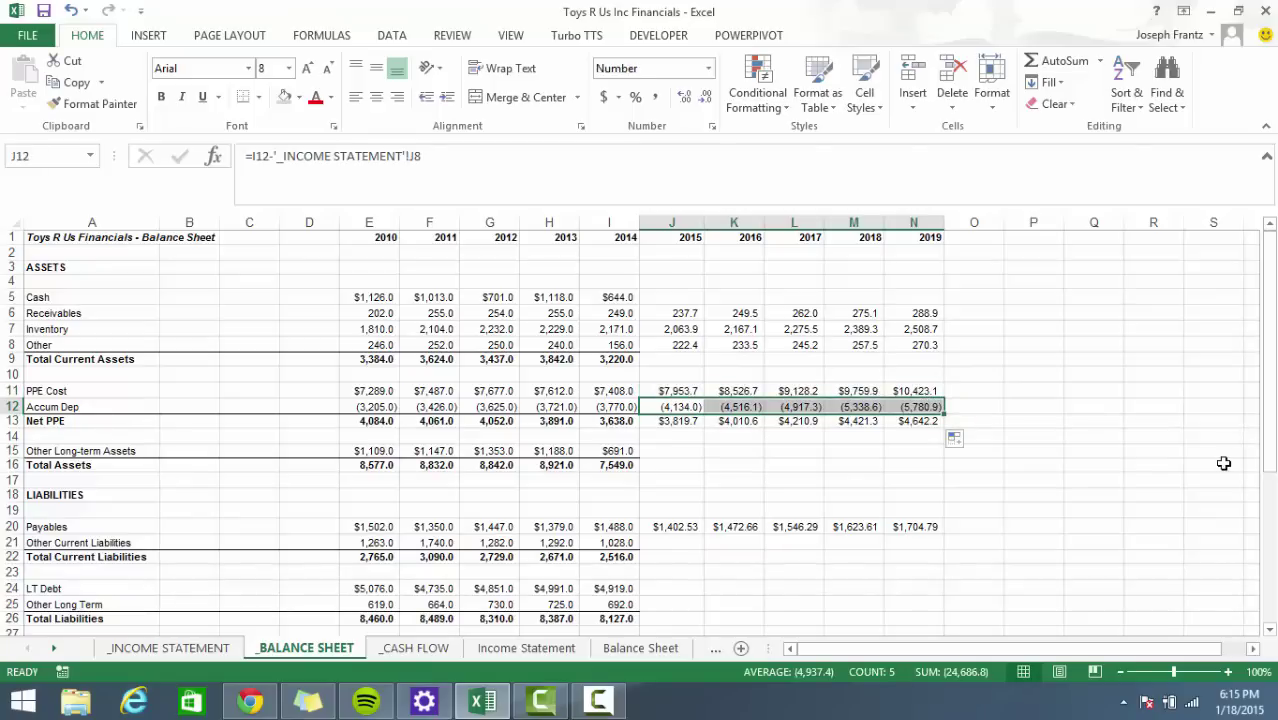
key(alt)
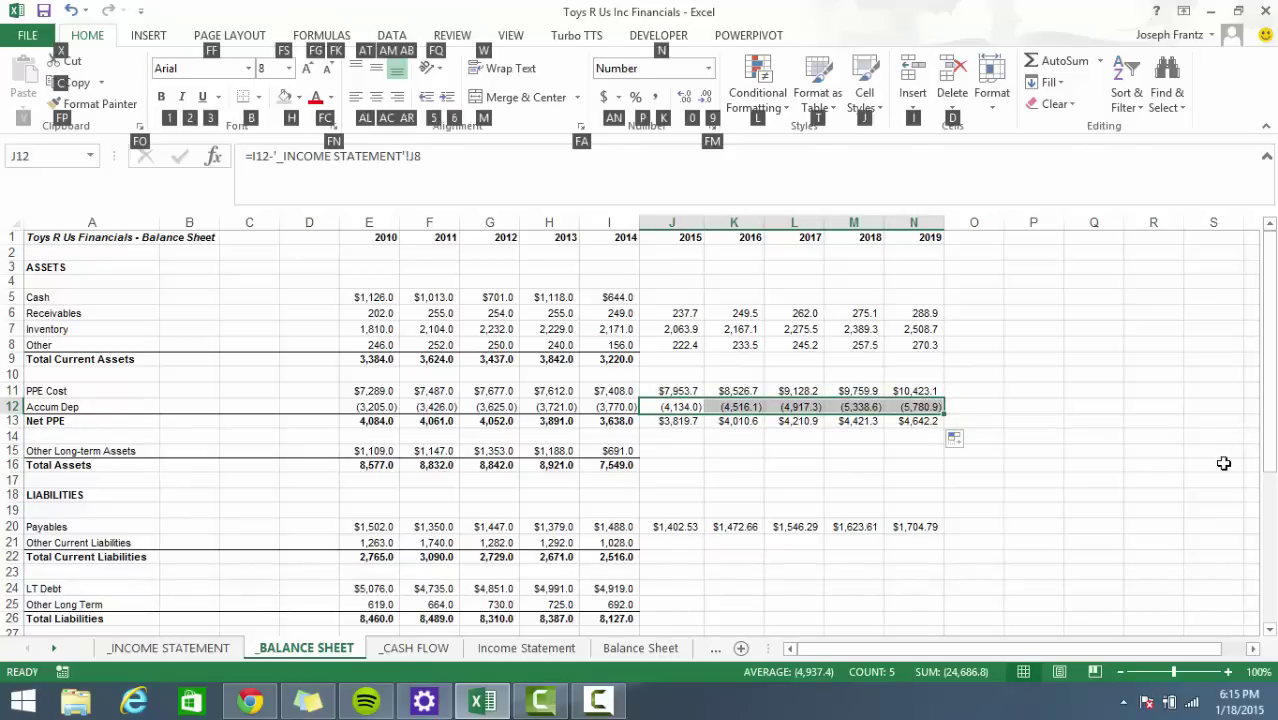
key(h)
key(Escape)
key(Escape)
click(672, 421)
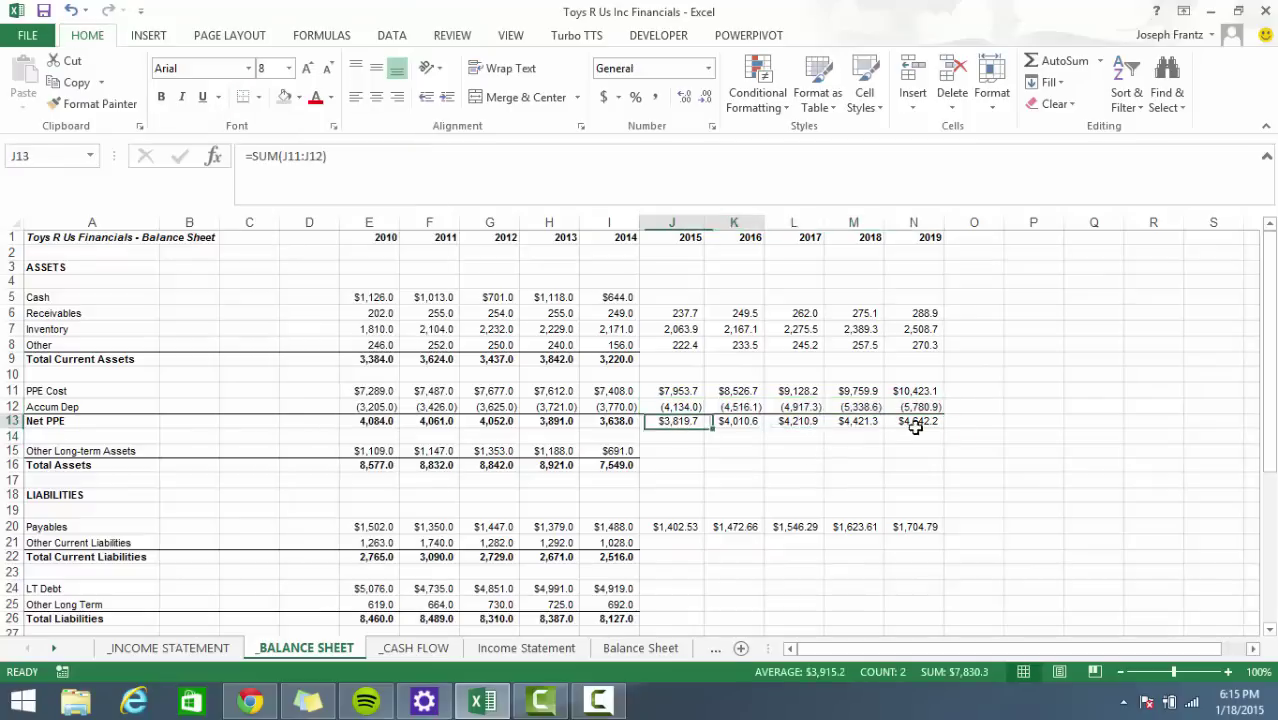
shift+click(918, 422)
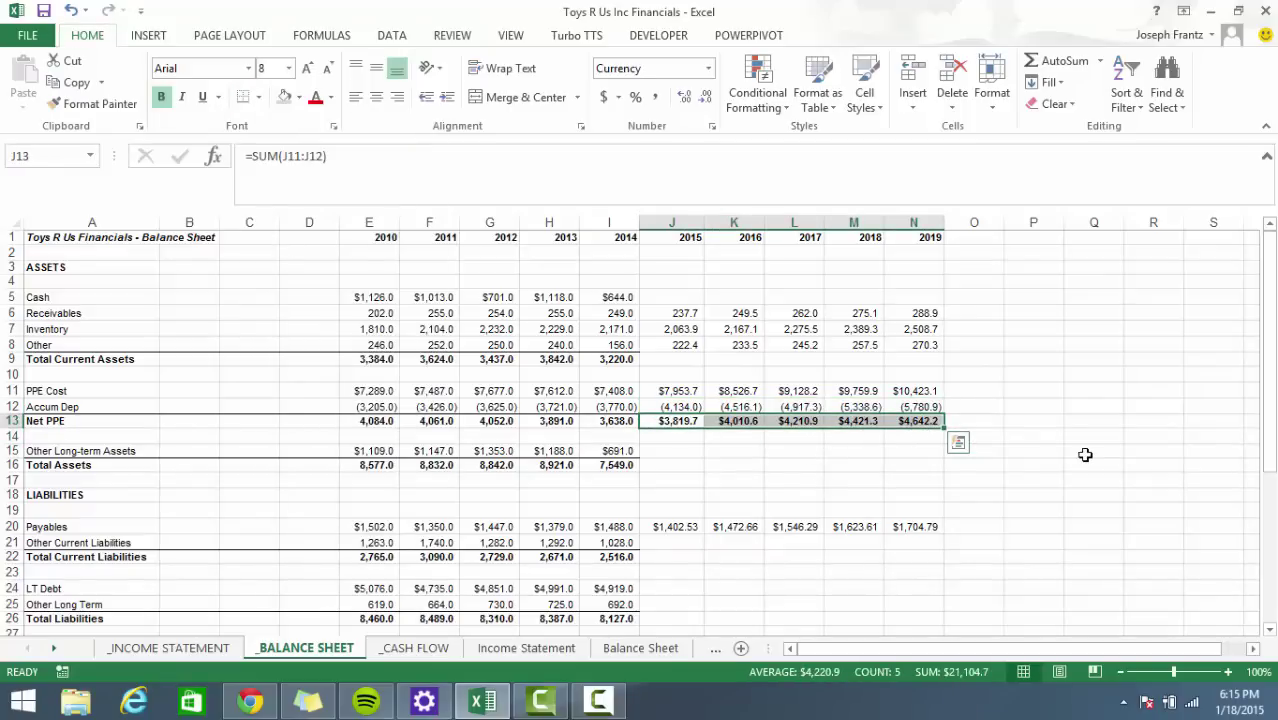
Review the empty Cash projection on _BALANCE SHEET, the projected Capex on _CASH FLOW and the projected Dep + Amort on _INCOME STATEMENT.
click(733, 282)
click(690, 298)
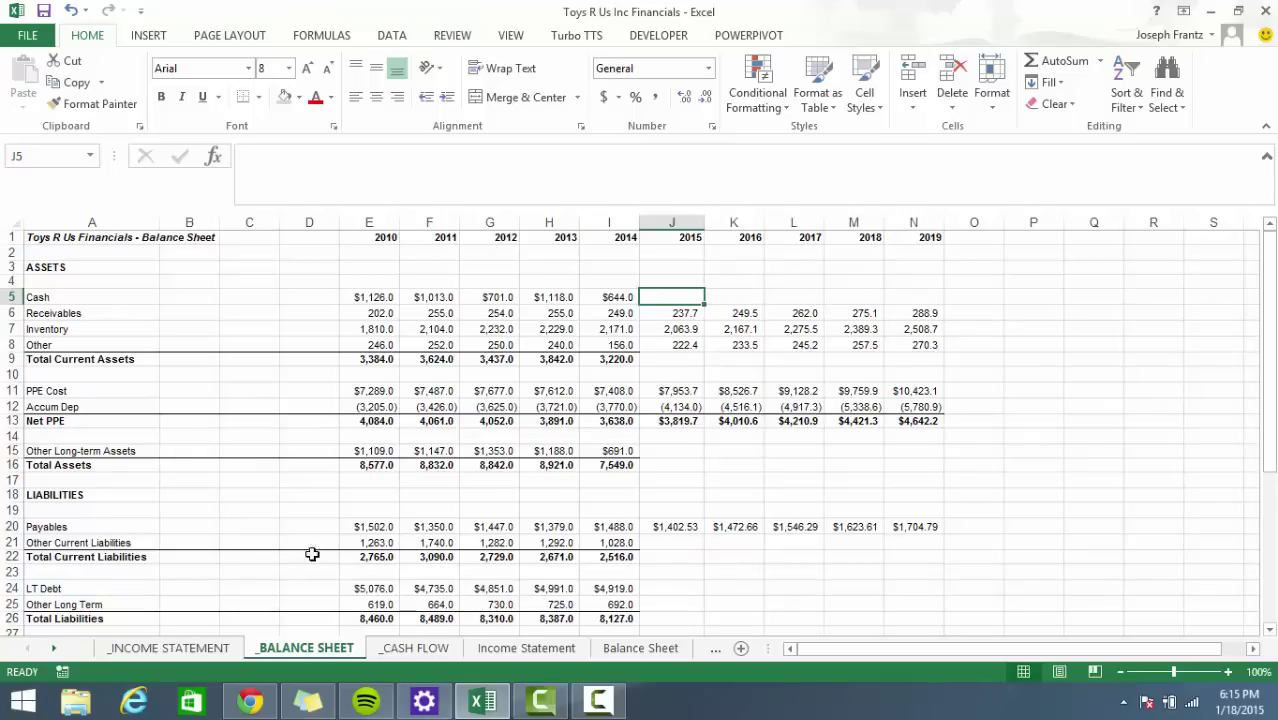
scroll(553, 580, down, 1)
click(416, 648)
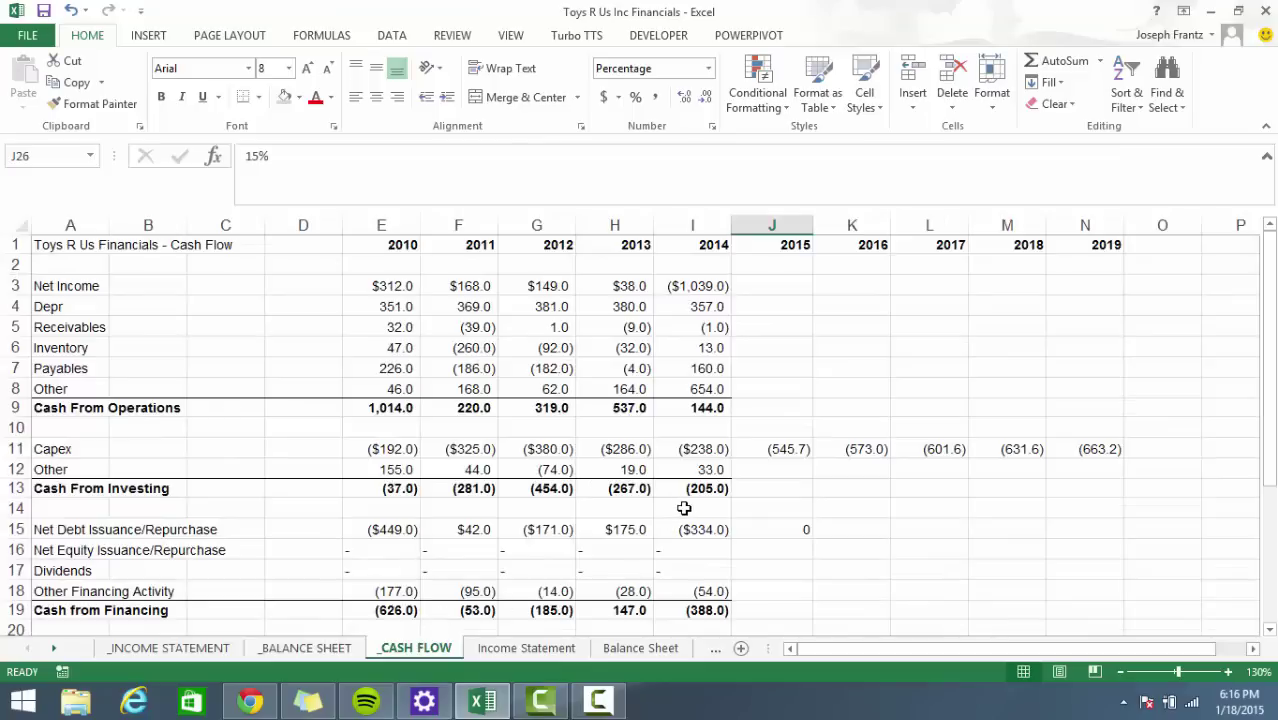
scroll(725, 515, down, 2)
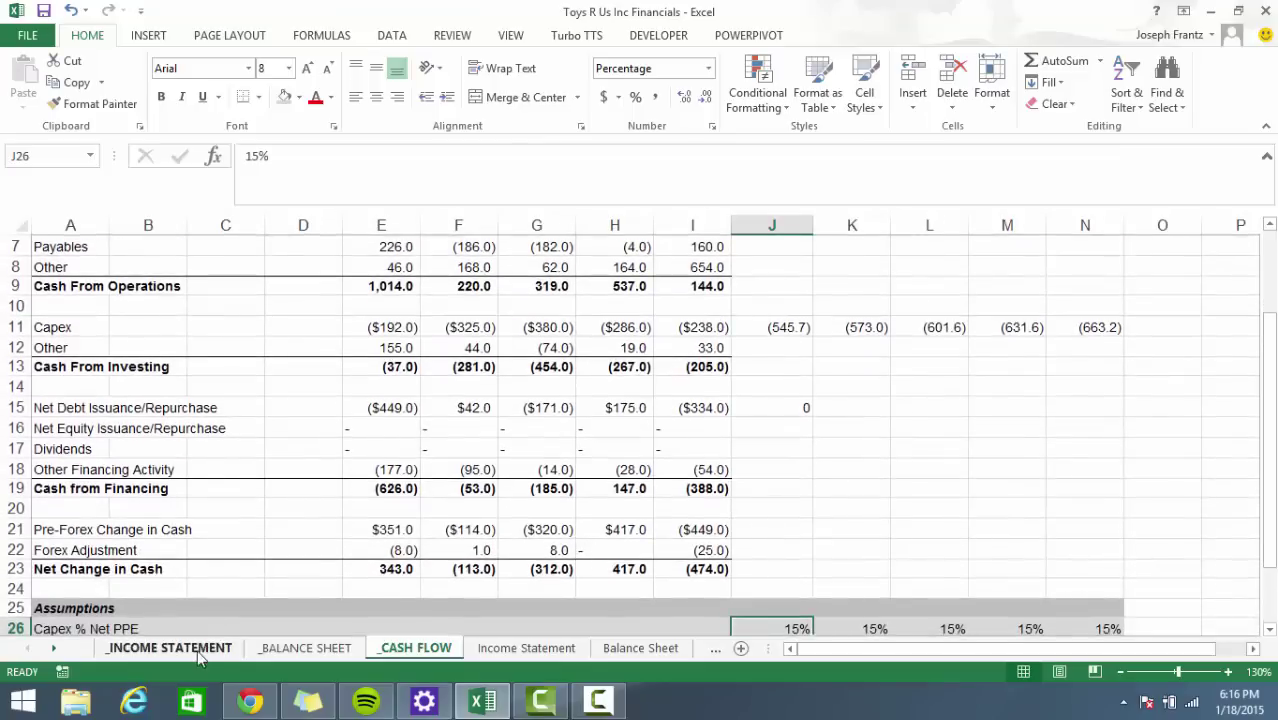
click(169, 648)
scroll(638, 494, up, 1)
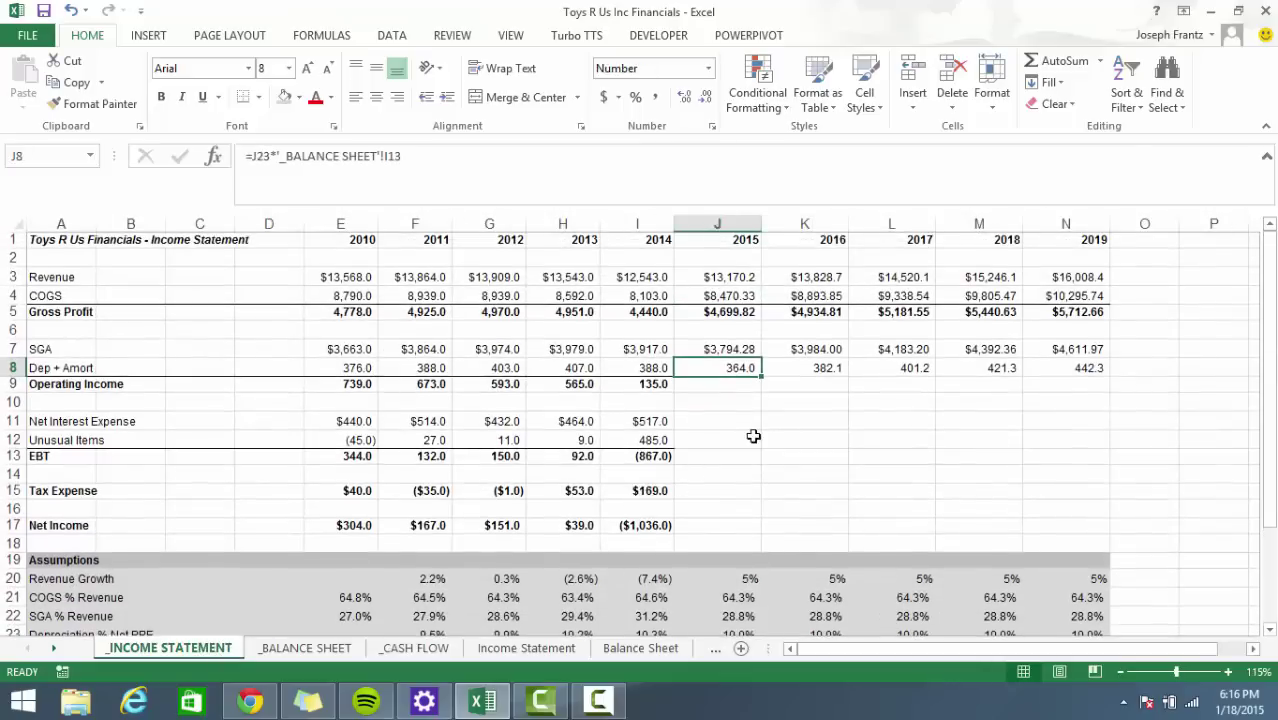
click(686, 420)
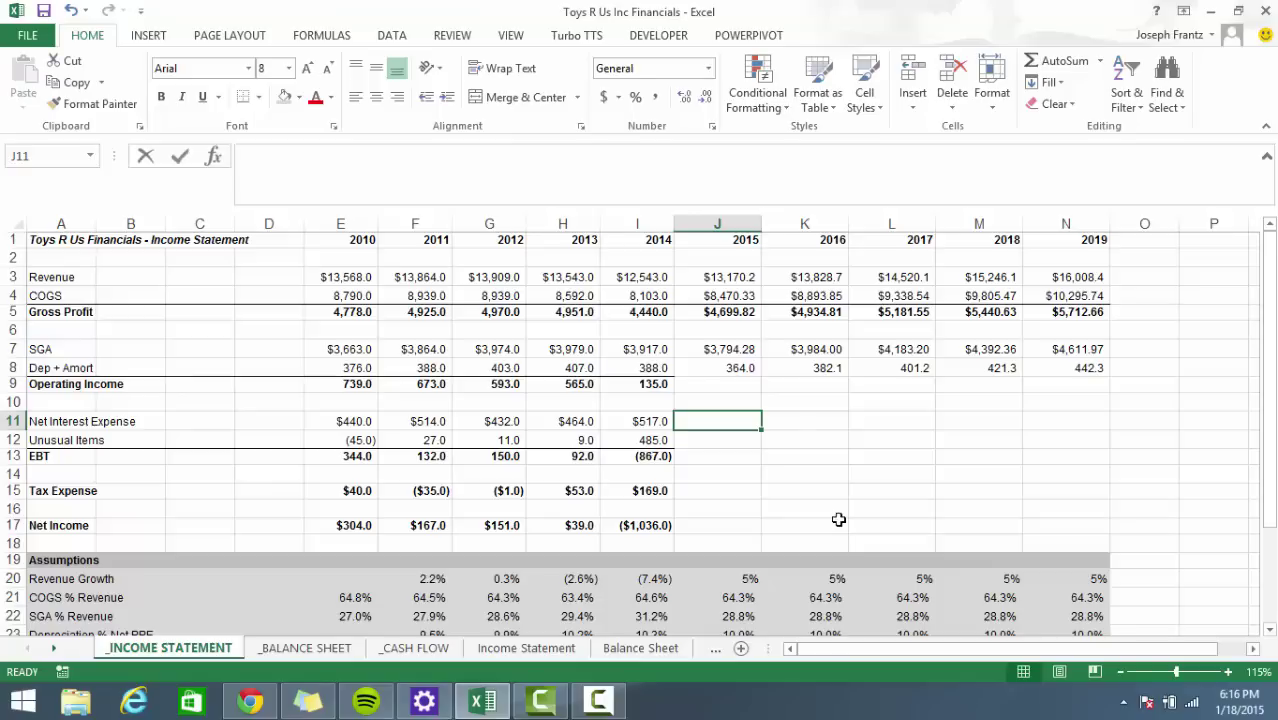
text(=)
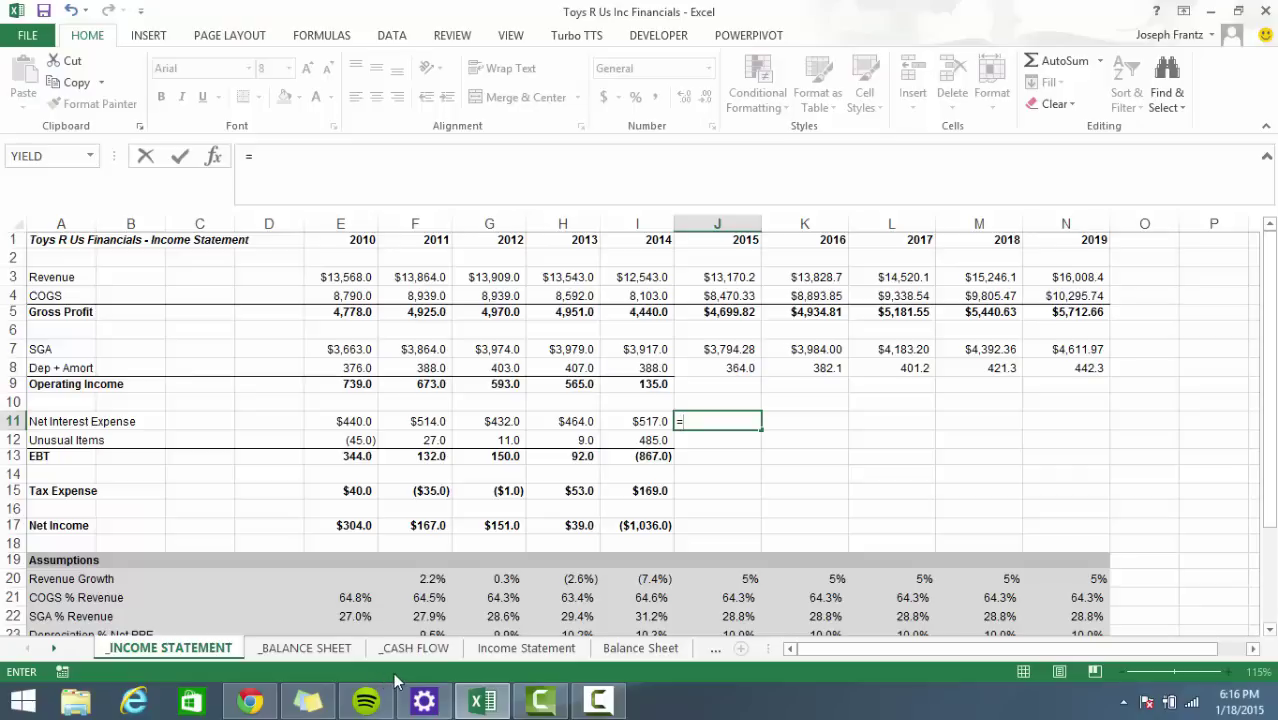
key(Escape)
Format the 2015–2019 Debt Issuance/Repayment assumptions in J27:N27 of _CASH FLOW as currency with one decimal.
click(414, 648)
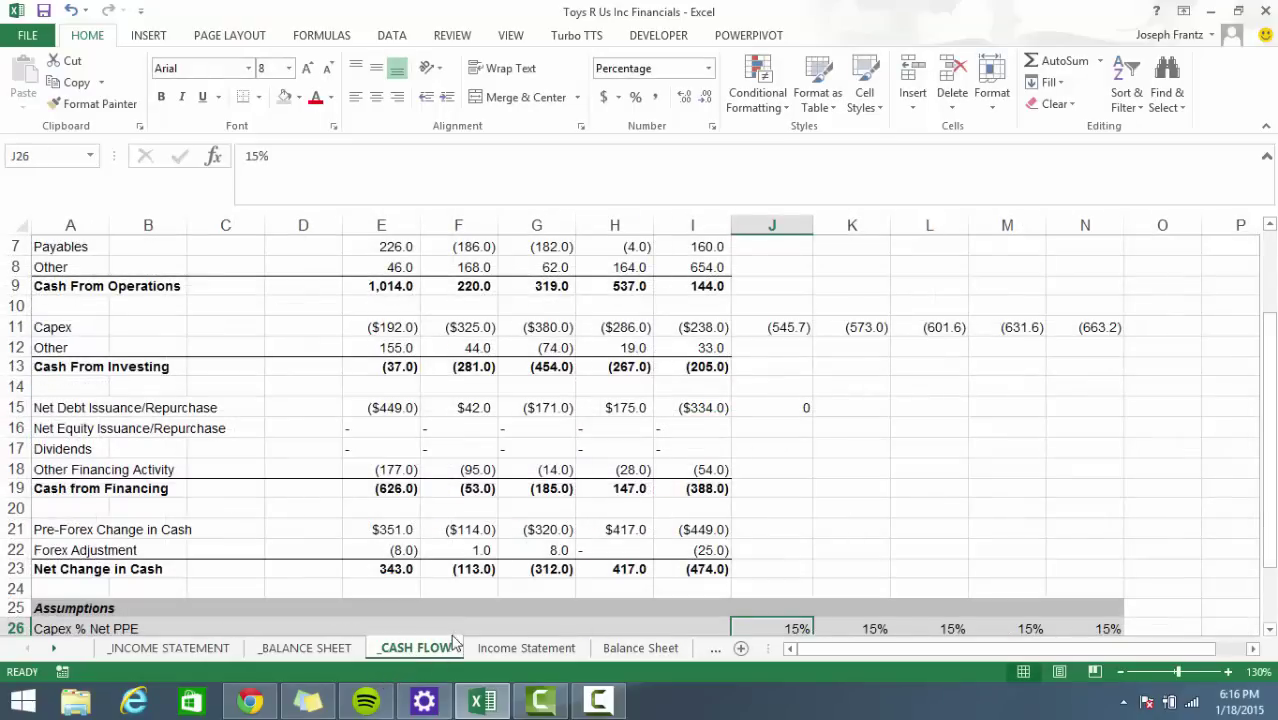
scroll(902, 588, down, 2)
scroll(902, 588, down, 1)
click(770, 466)
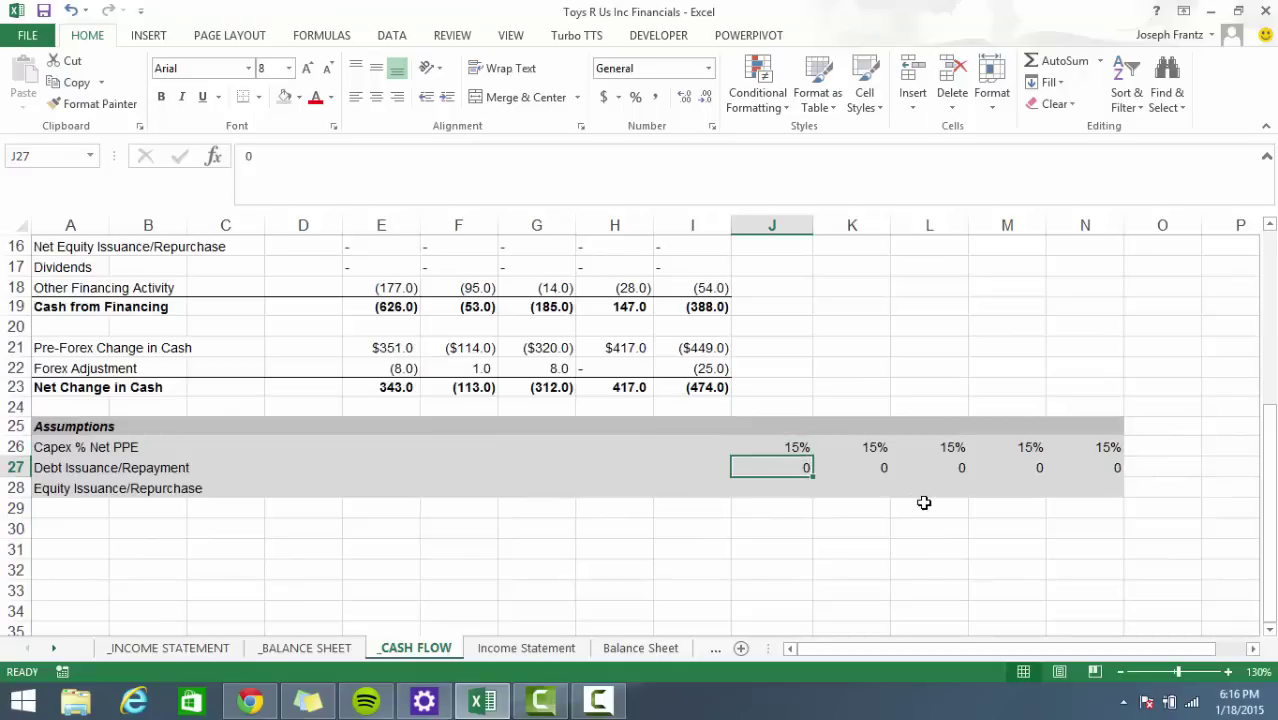
drag(807, 466, 1117, 468)
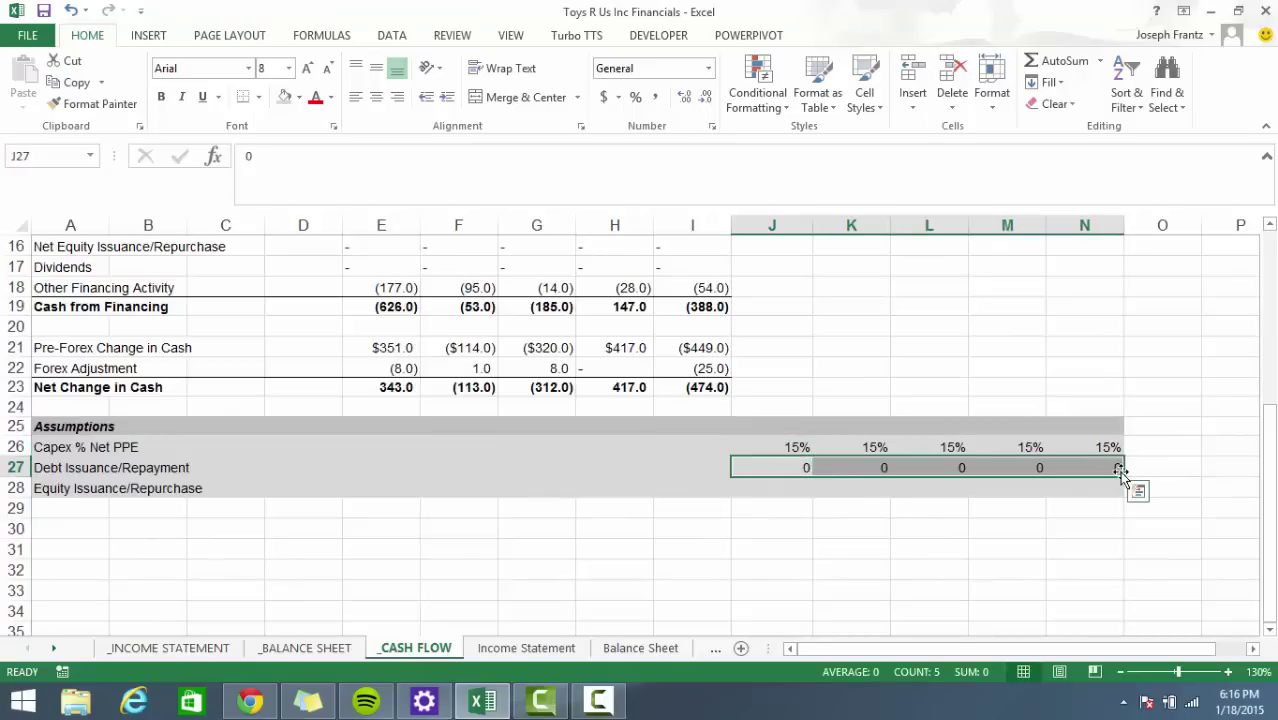
key(ctrl+shift+1)
key(ctrl+shift+4)
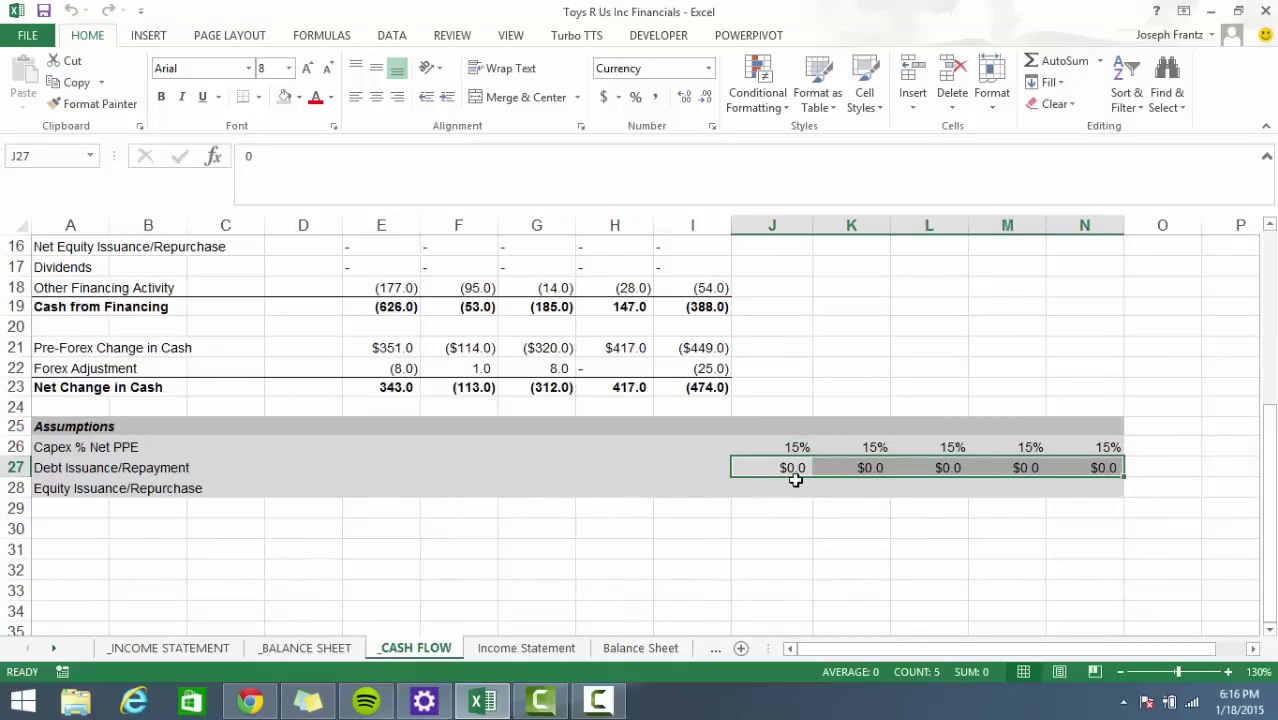
Fill the 2015 Net Debt Issuance/Repurchase formula in J15 across to 2019 in N15, and format J15:N15 as numbers with one decimal.
scroll(796, 485, up, 2)
click(776, 344)
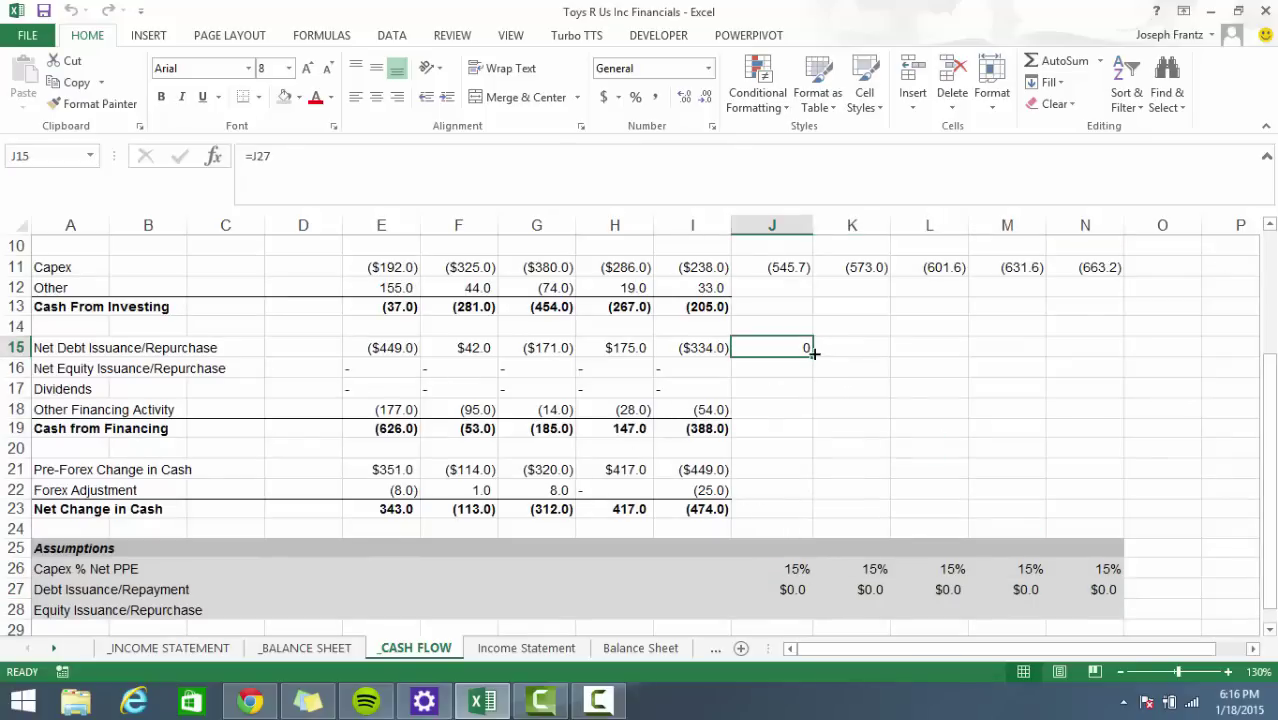
drag(817, 357, 1141, 365)
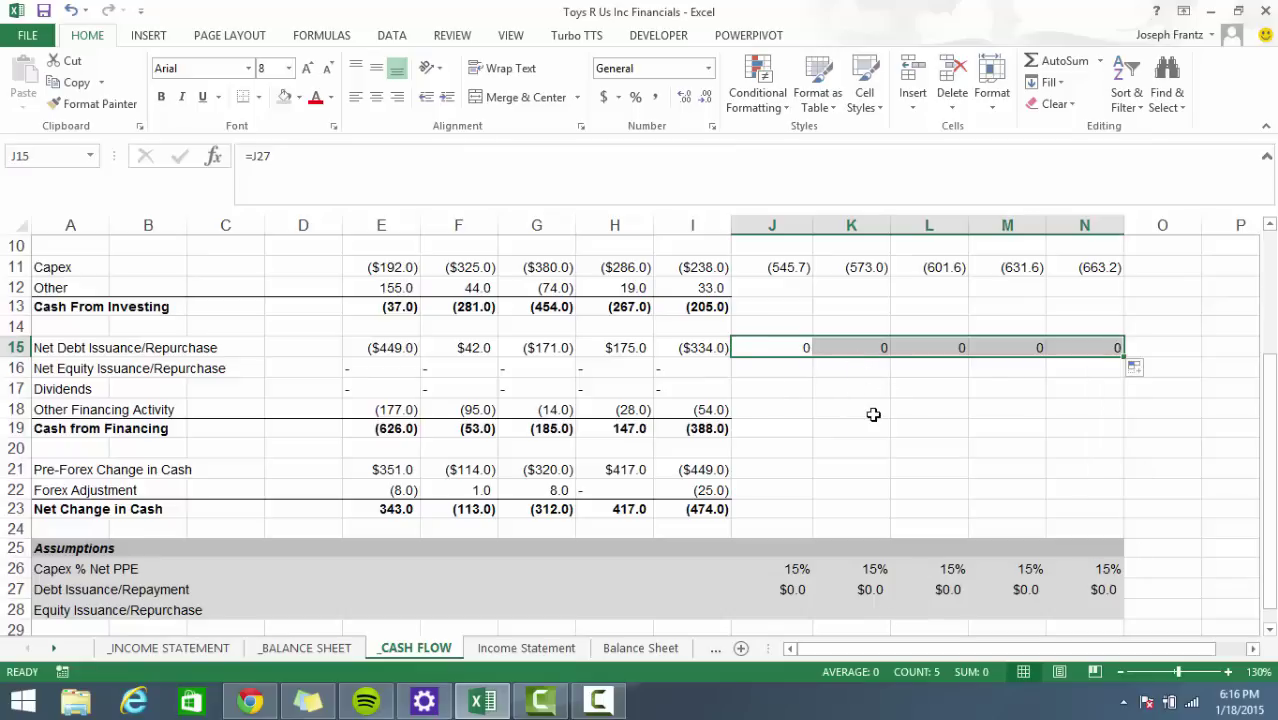
key(ctrl+shift+1)
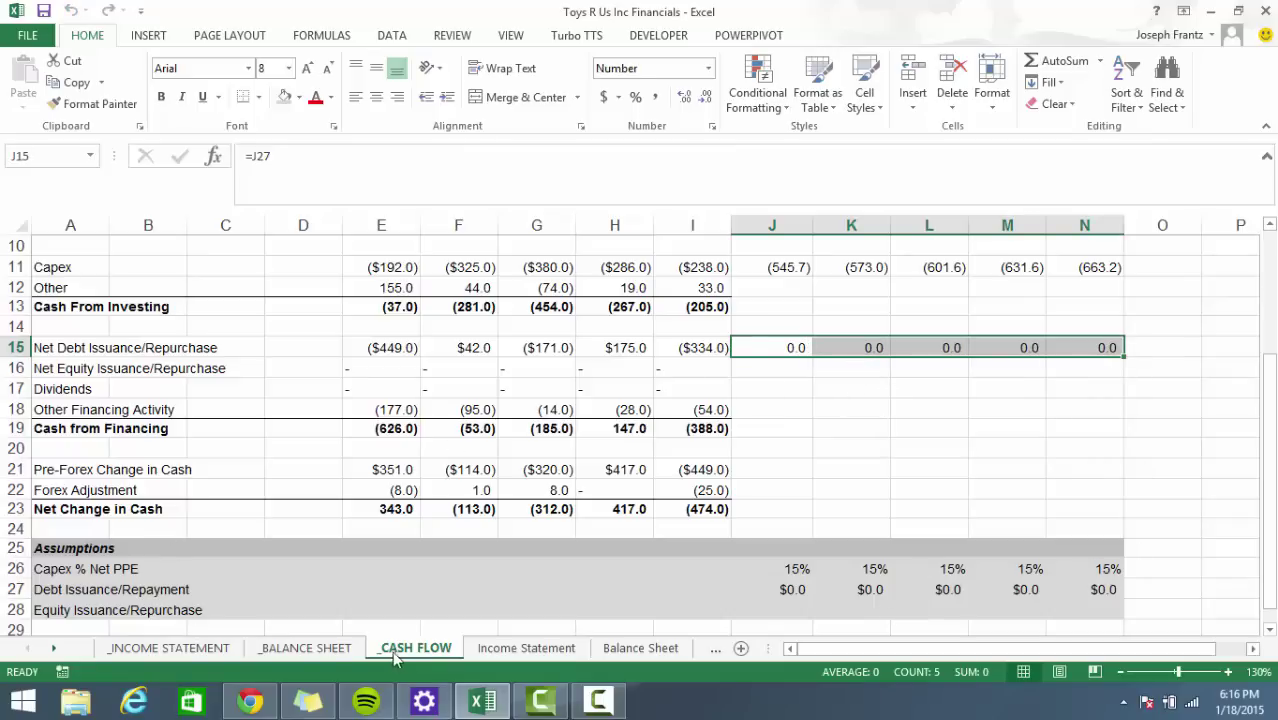
Project LT Debt on _BALANCE SHEET by entering =I24+'_CASH FLOW'!J15 in J24 and filling it across to 2019 in N24.
click(305, 649)
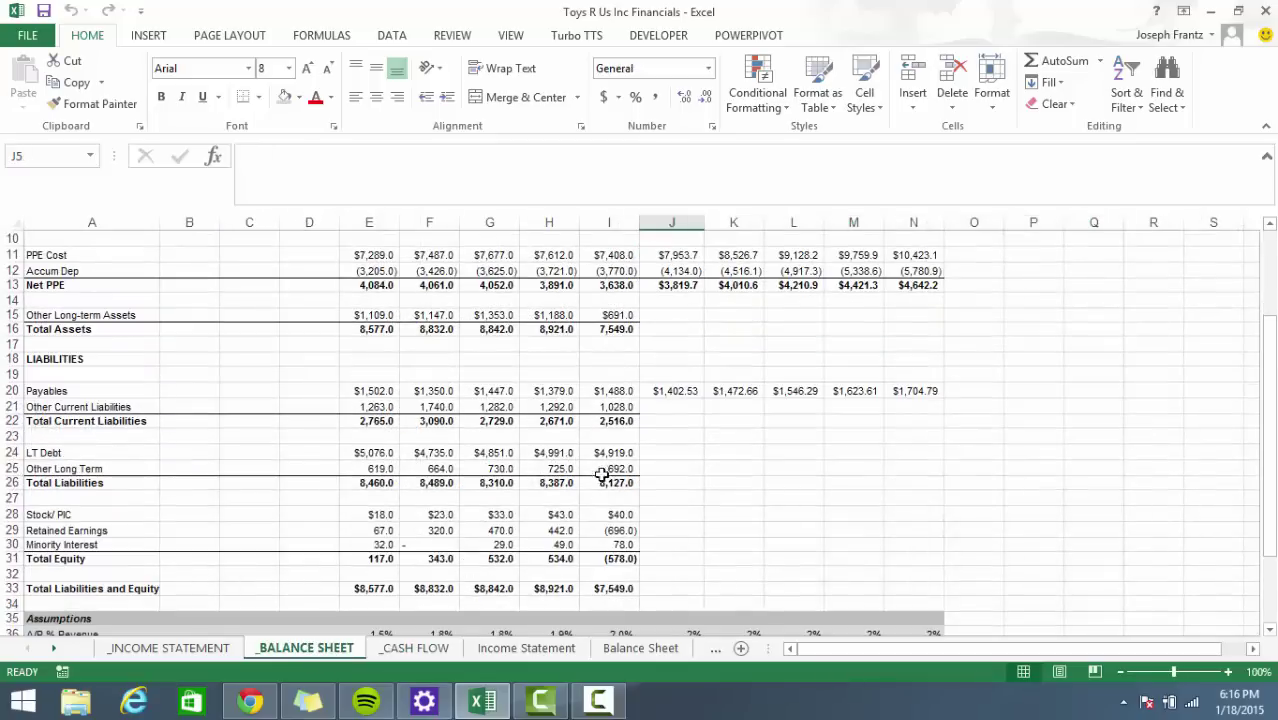
click(655, 456)
text(=)
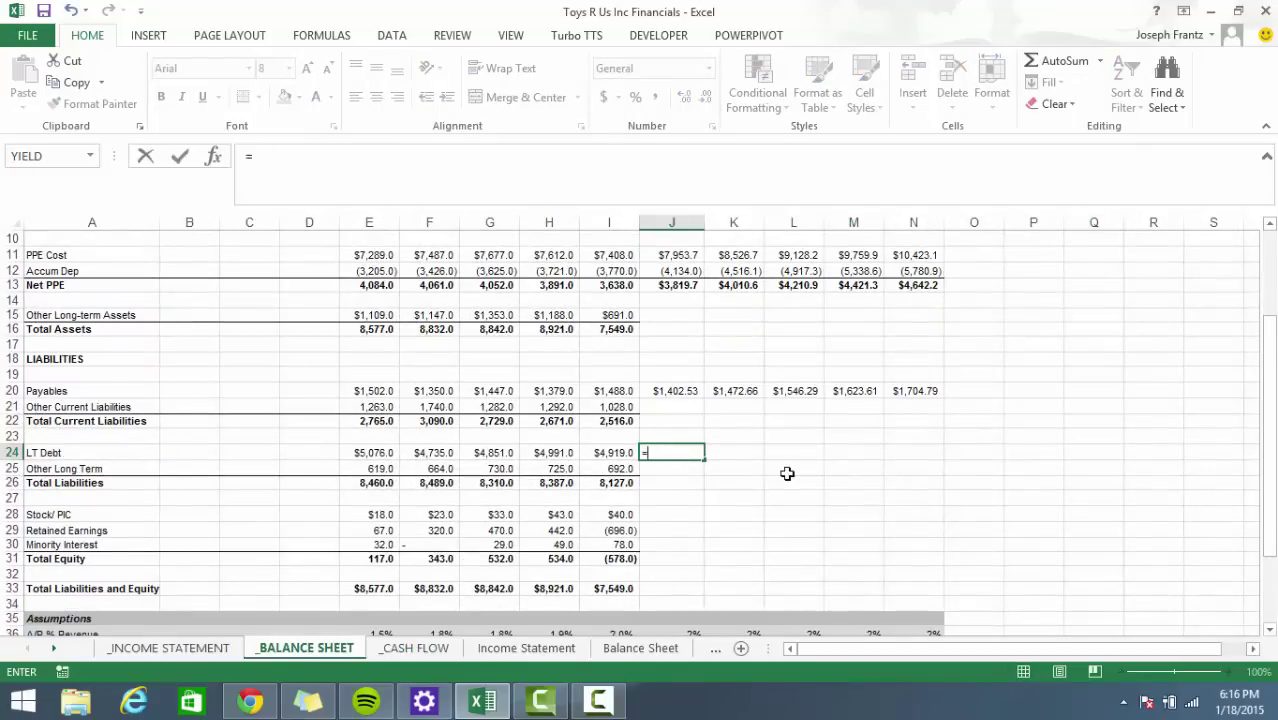
key(Left)
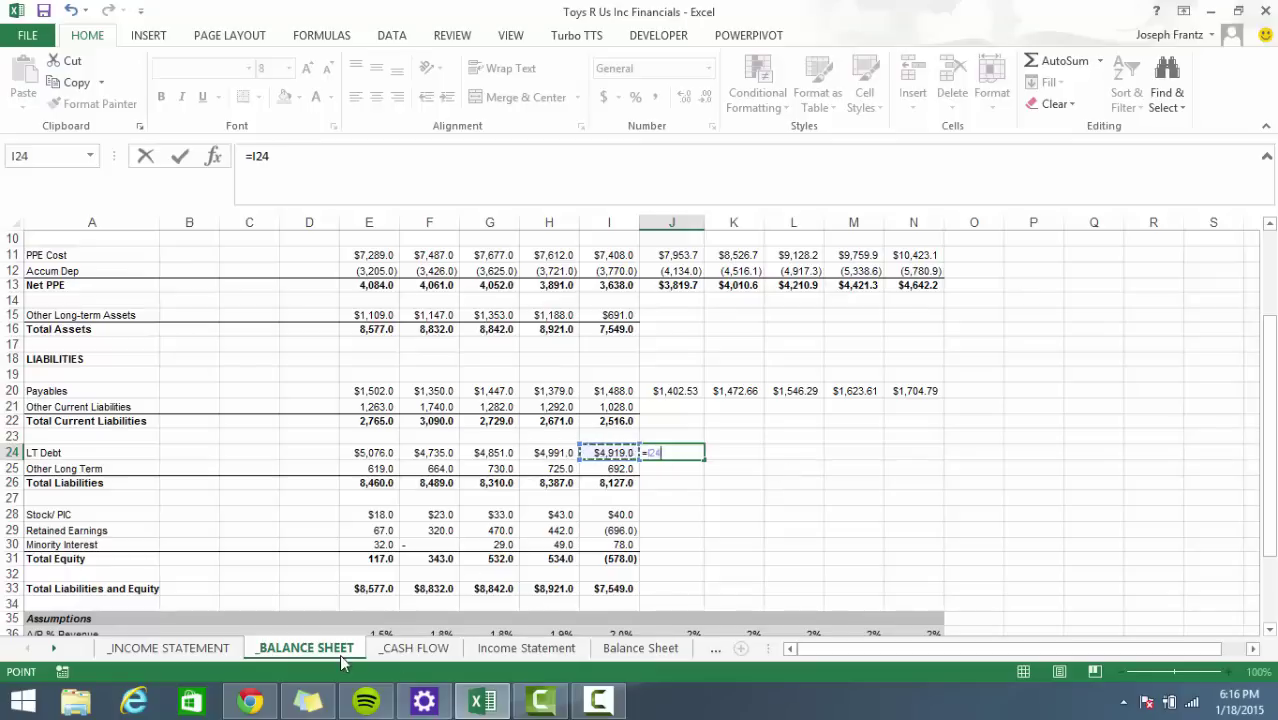
text(+)
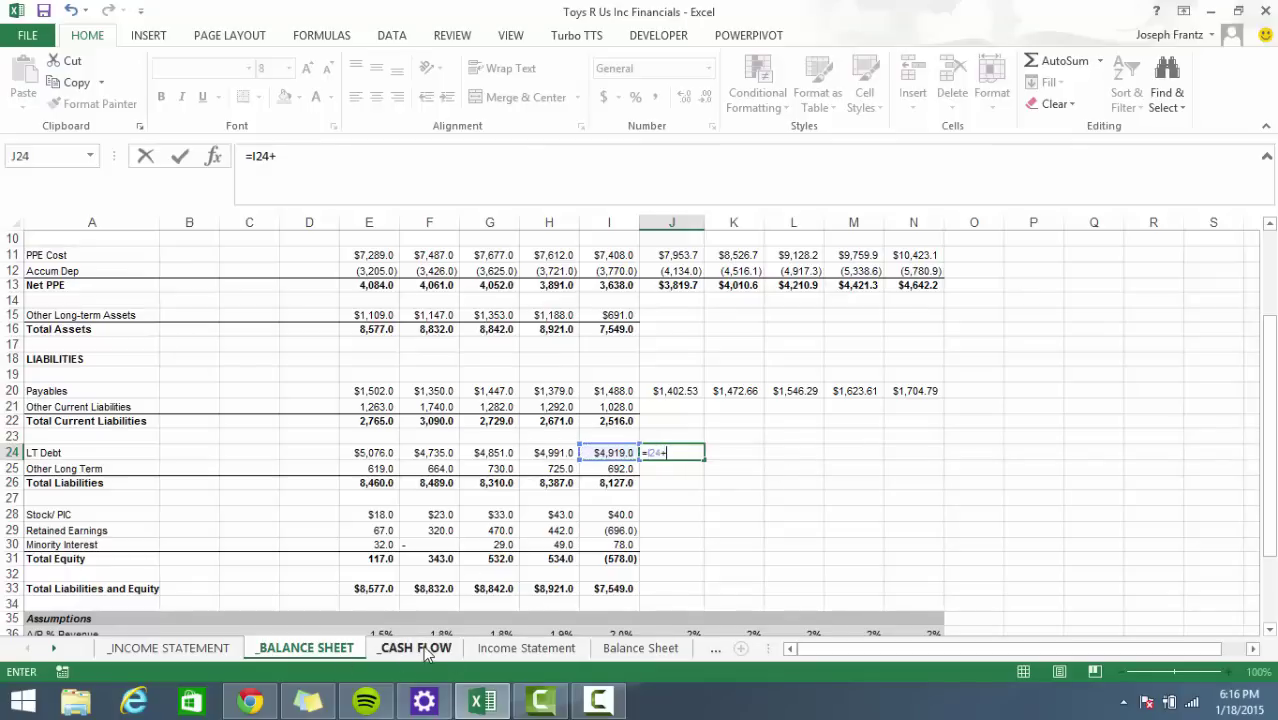
click(422, 647)
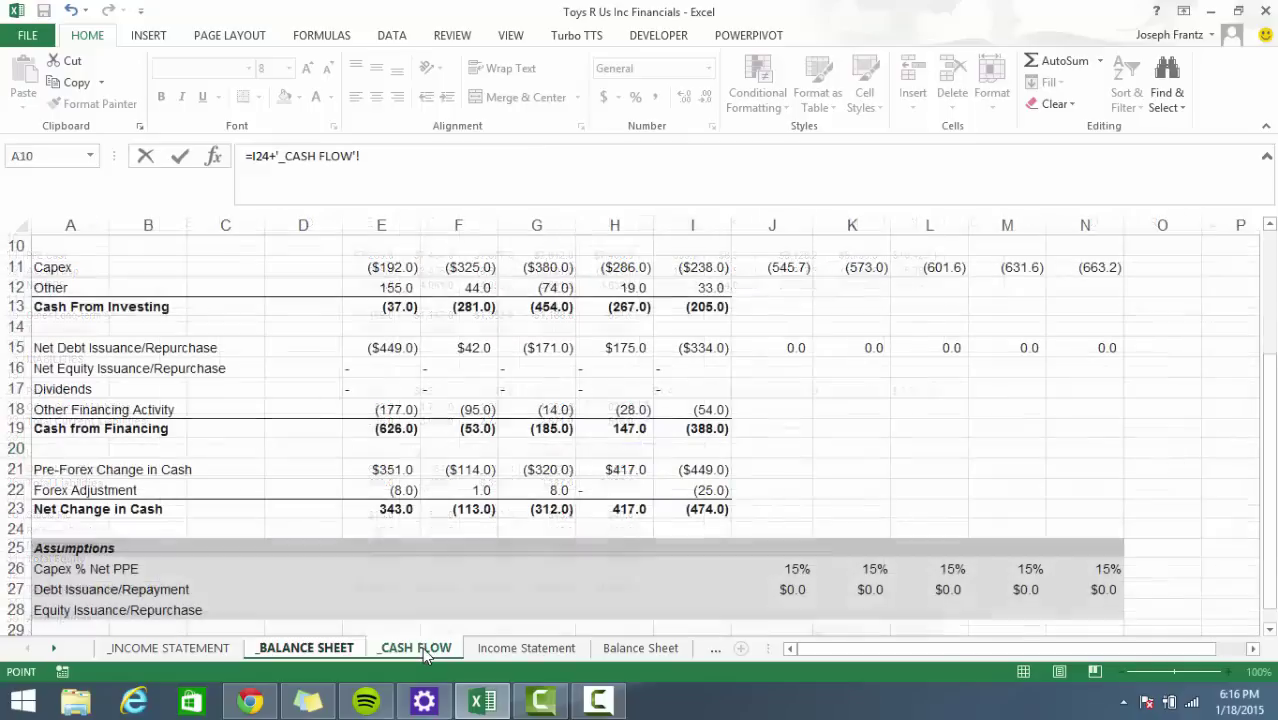
click(796, 347)
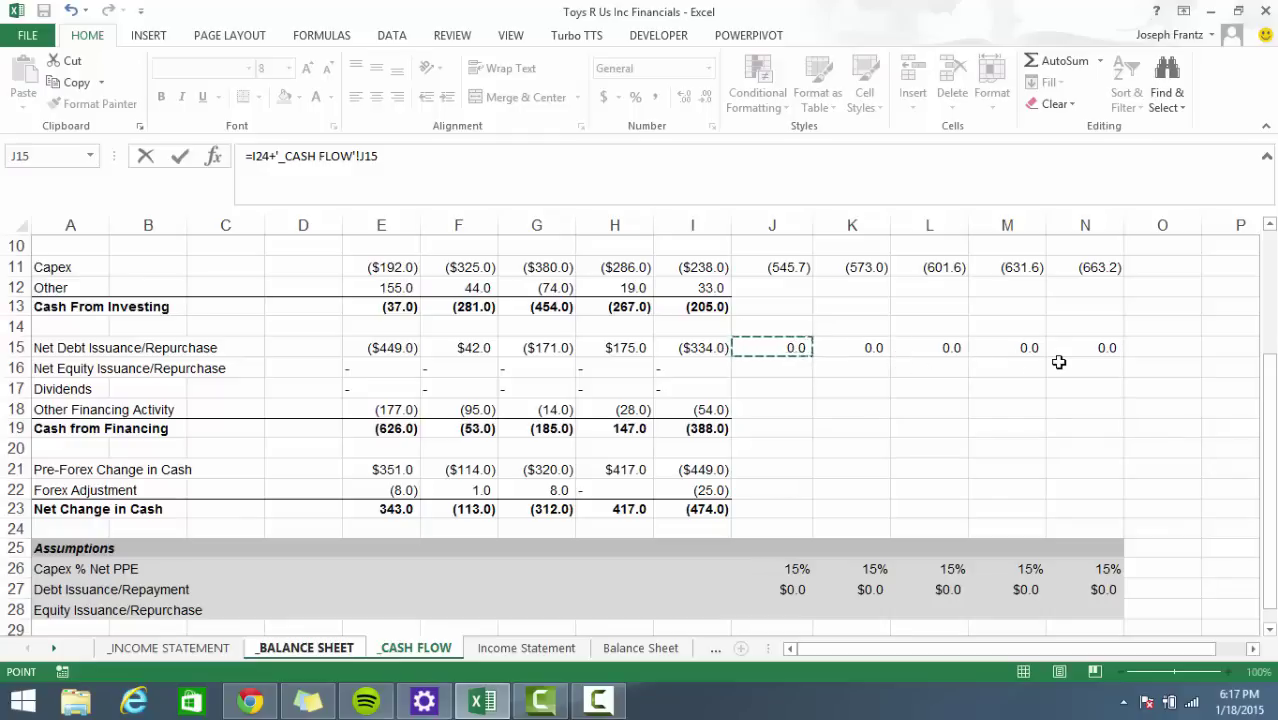
key(Return)
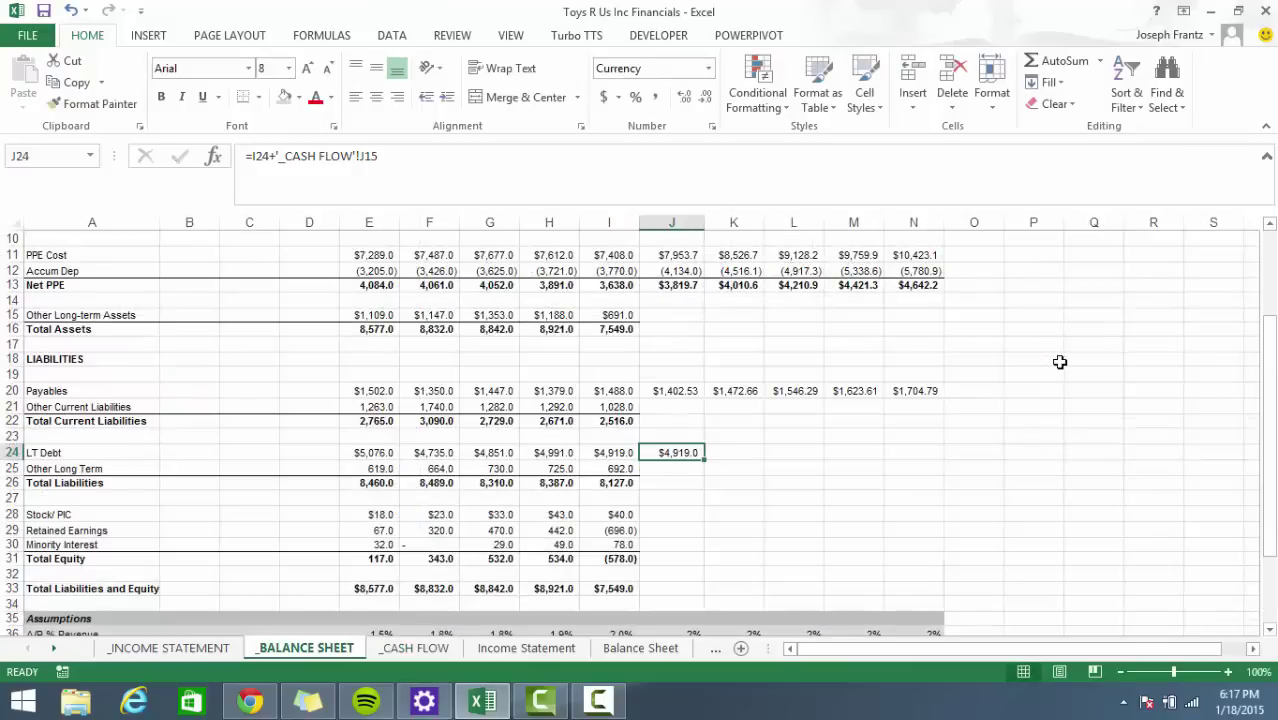
drag(704, 459, 951, 463)
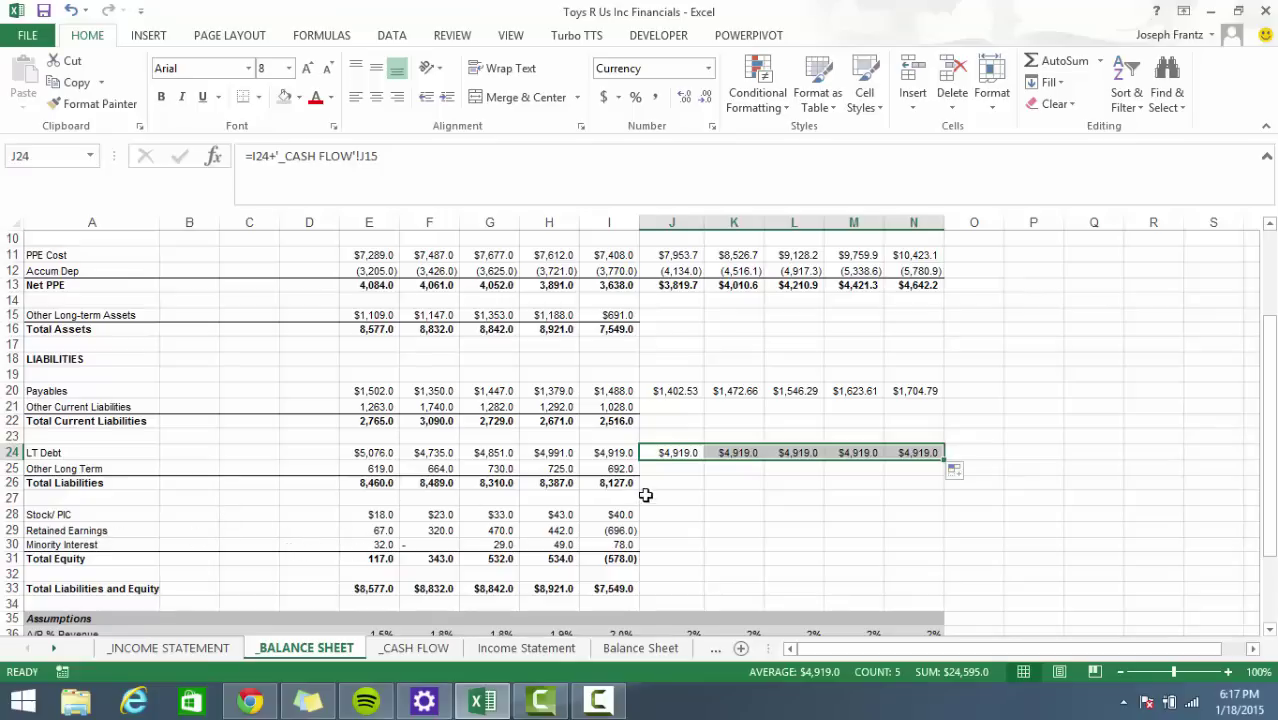
Enter the 2015 Net Interest Expense in J11 of _INCOME STATEMENT as =J23*'_BALANCE SHEET'!J24.
click(170, 648)
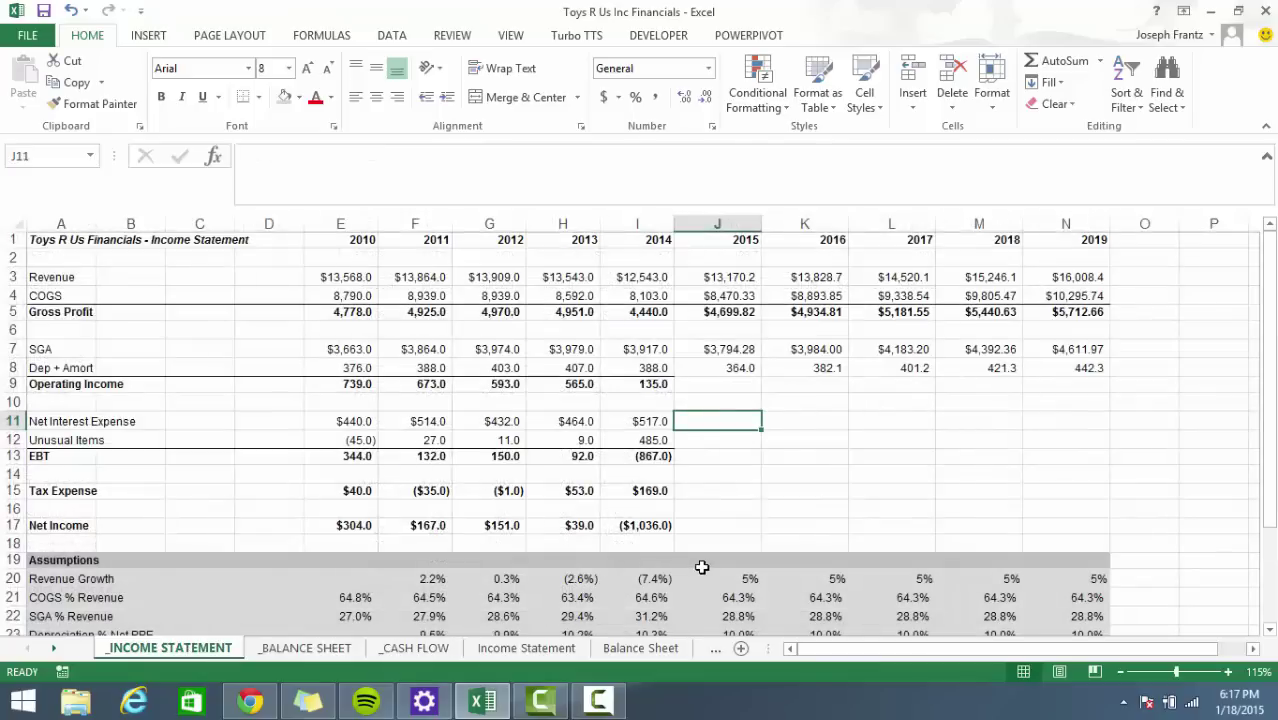
text(=)
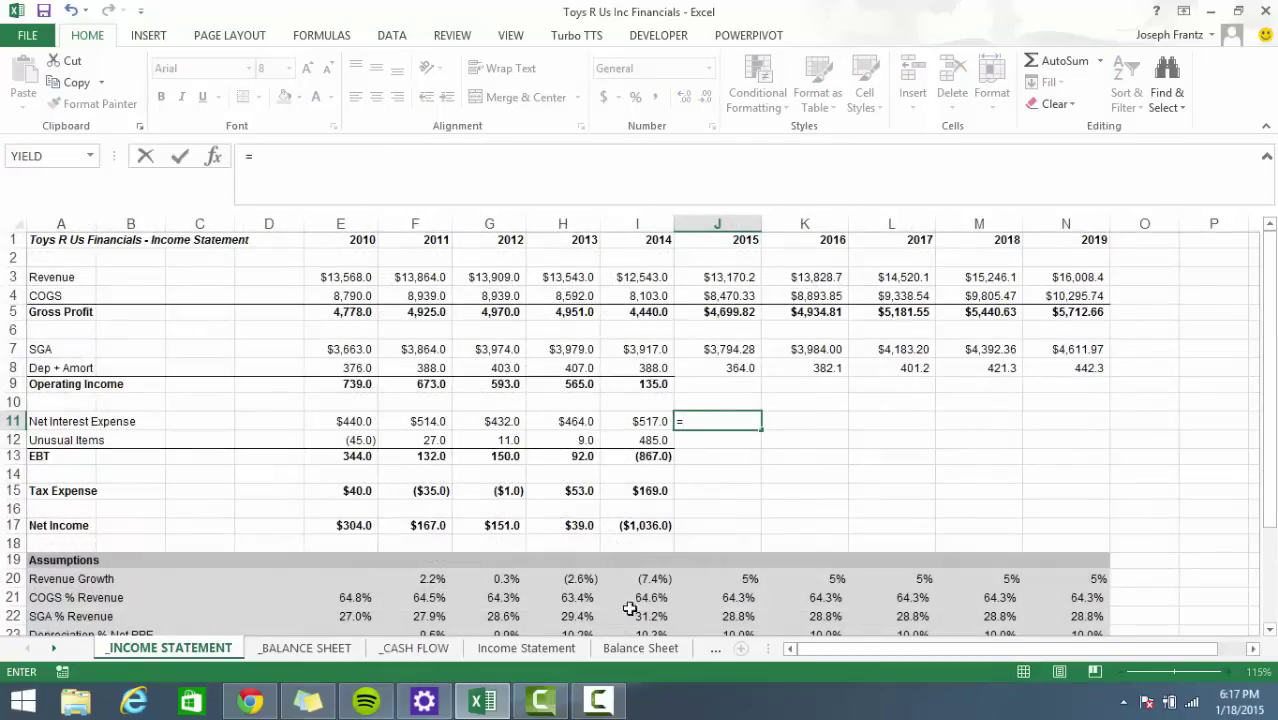
scroll(630, 608, down, 1)
click(730, 582)
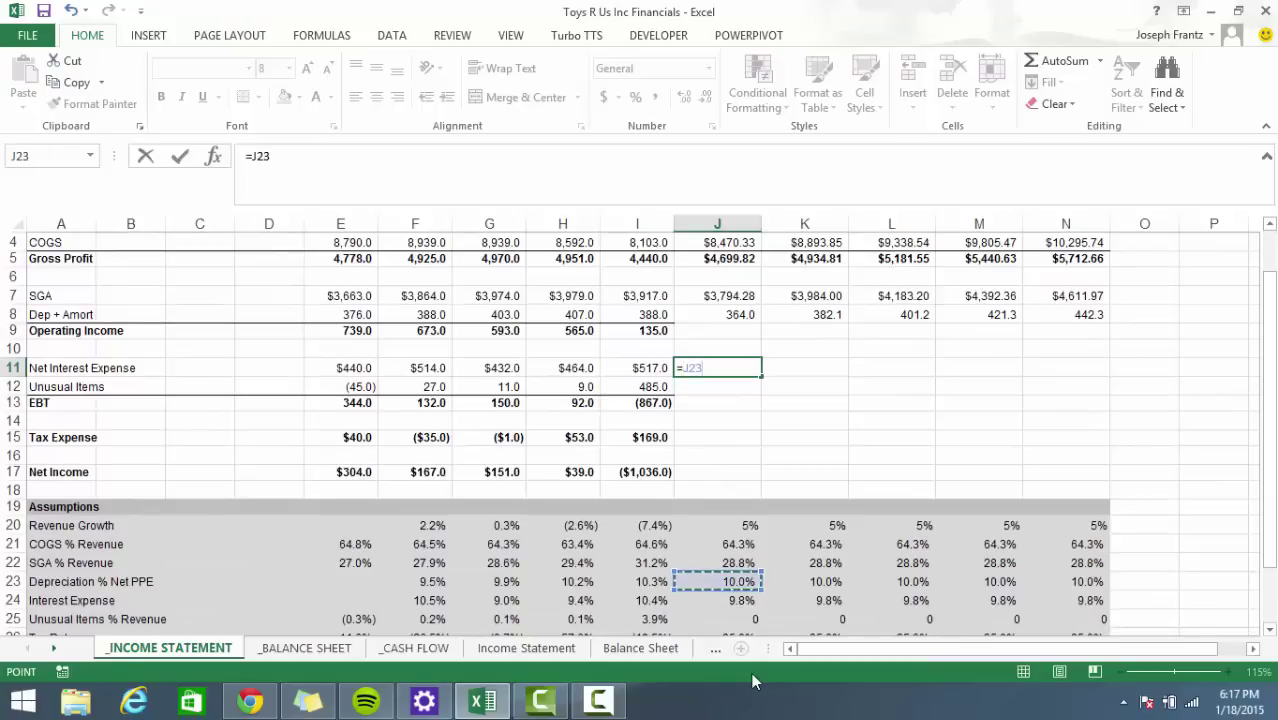
text(*)
click(310, 648)
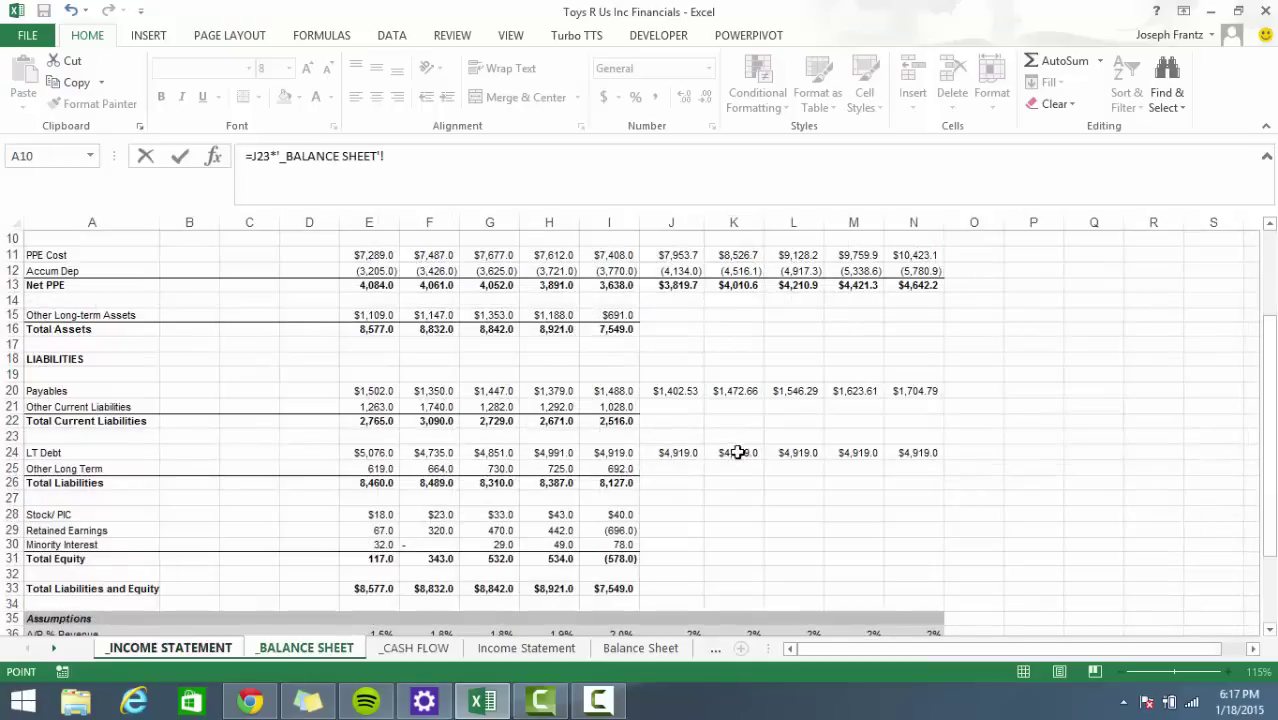
click(655, 452)
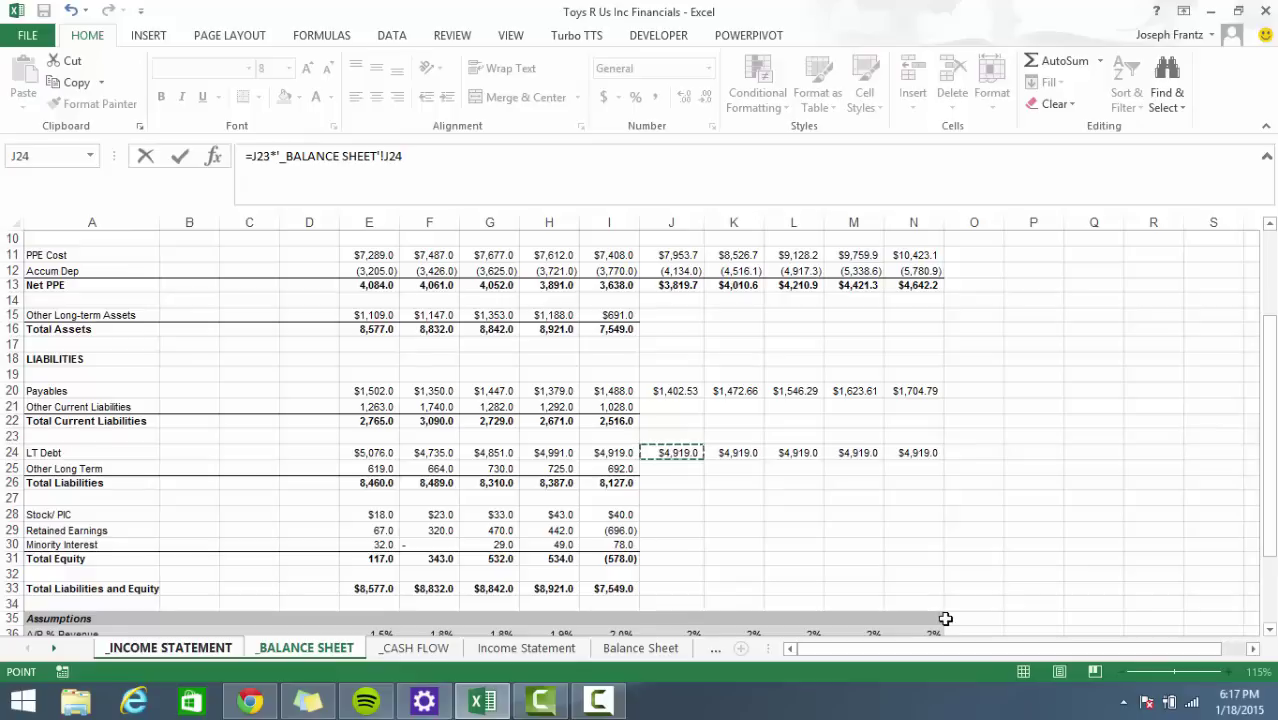
key(Return)
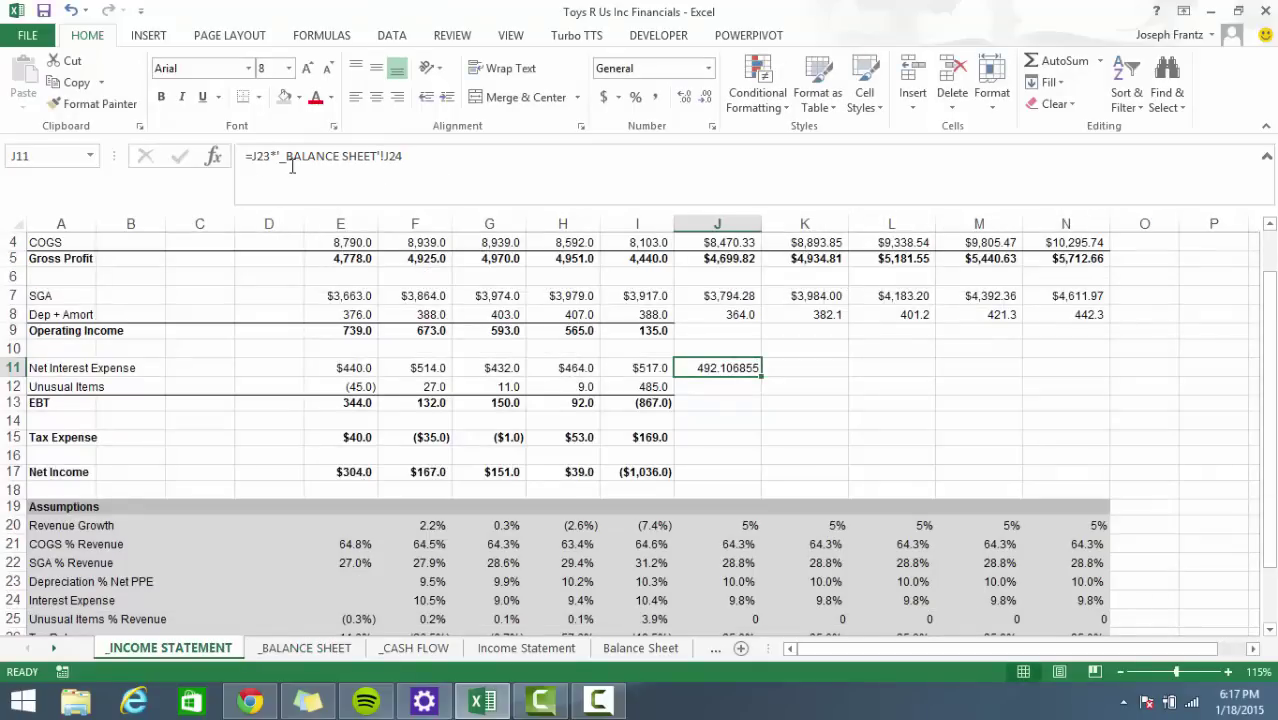
Check the references in the 2015 Net Interest Expense formula and format J11 as currency with one decimal.
click(278, 195)
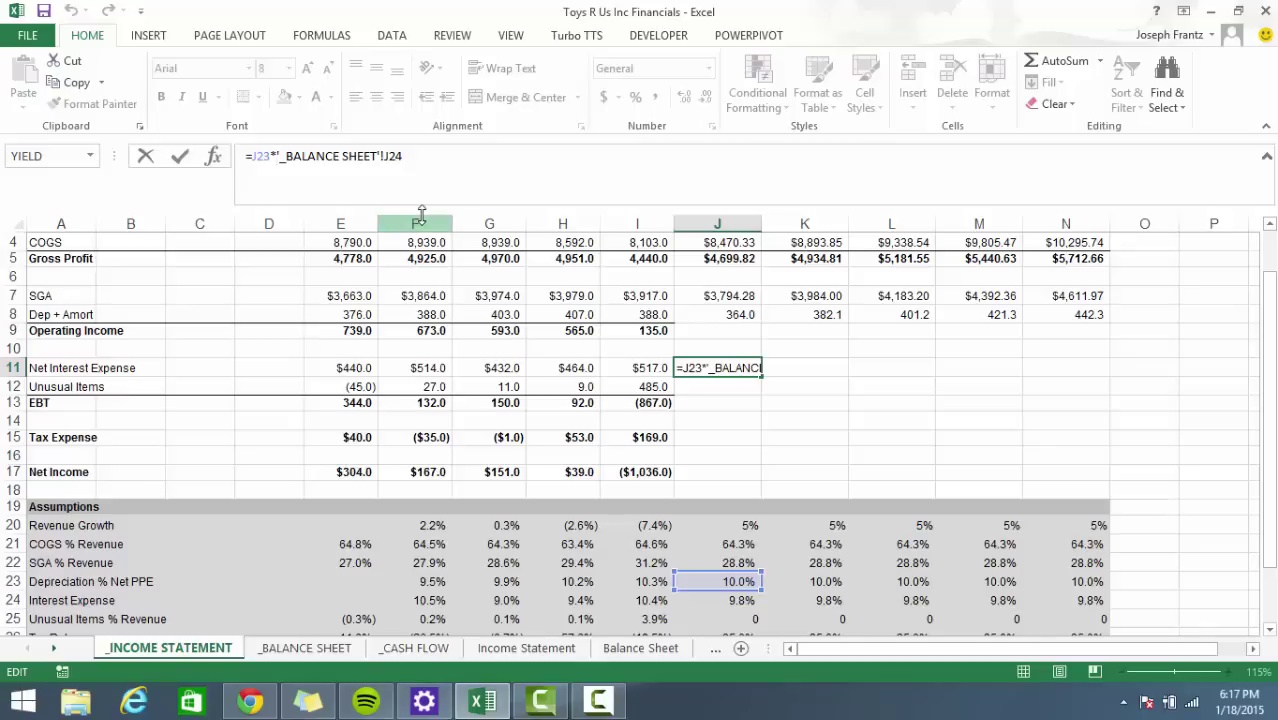
key(ctrl+Return)
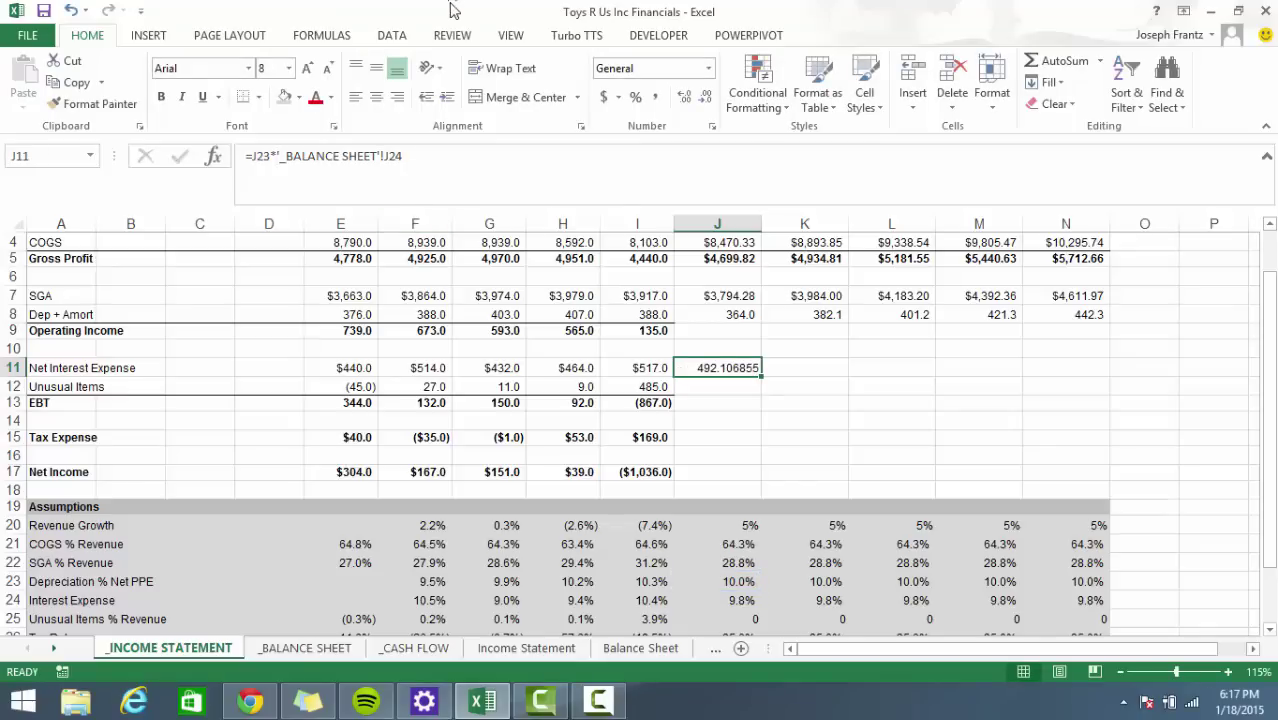
key(ctrl+shift+1)
key(ctrl+shift+4)
Add a bottom border under the projected Dep + Amort in J8:N8.
drag(735, 314, 1098, 314)
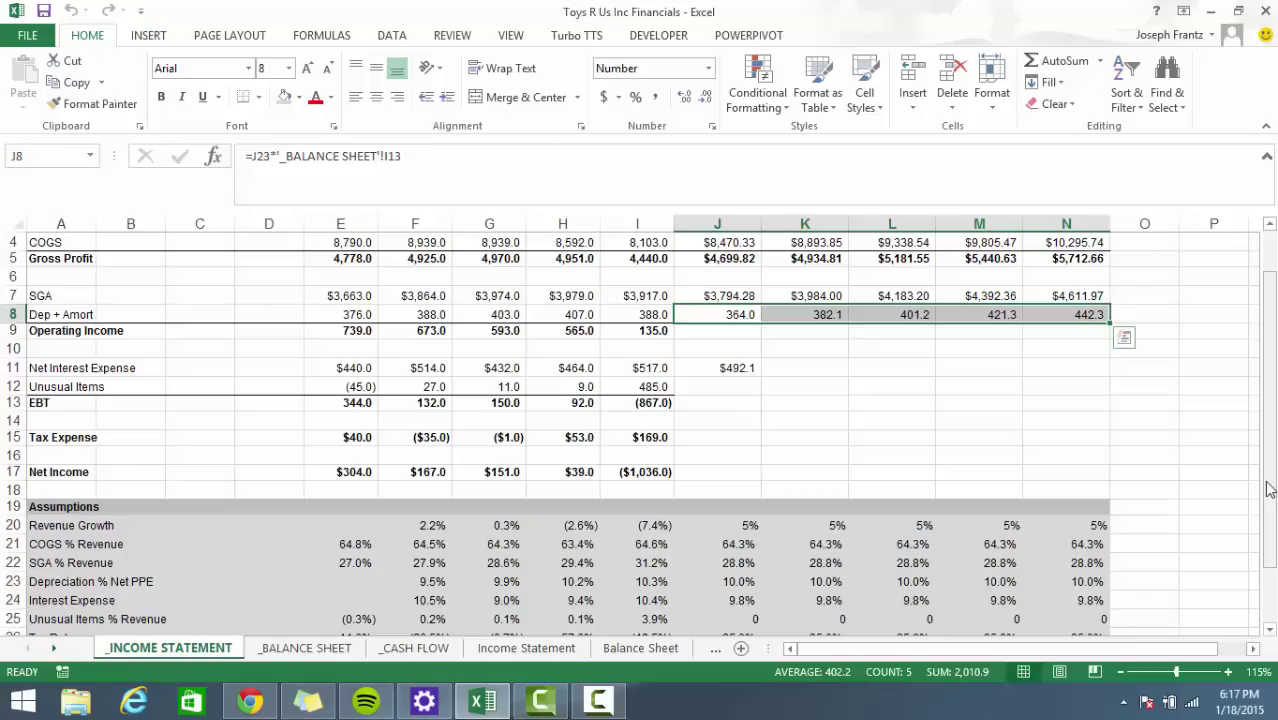
key(alt)
key(h)
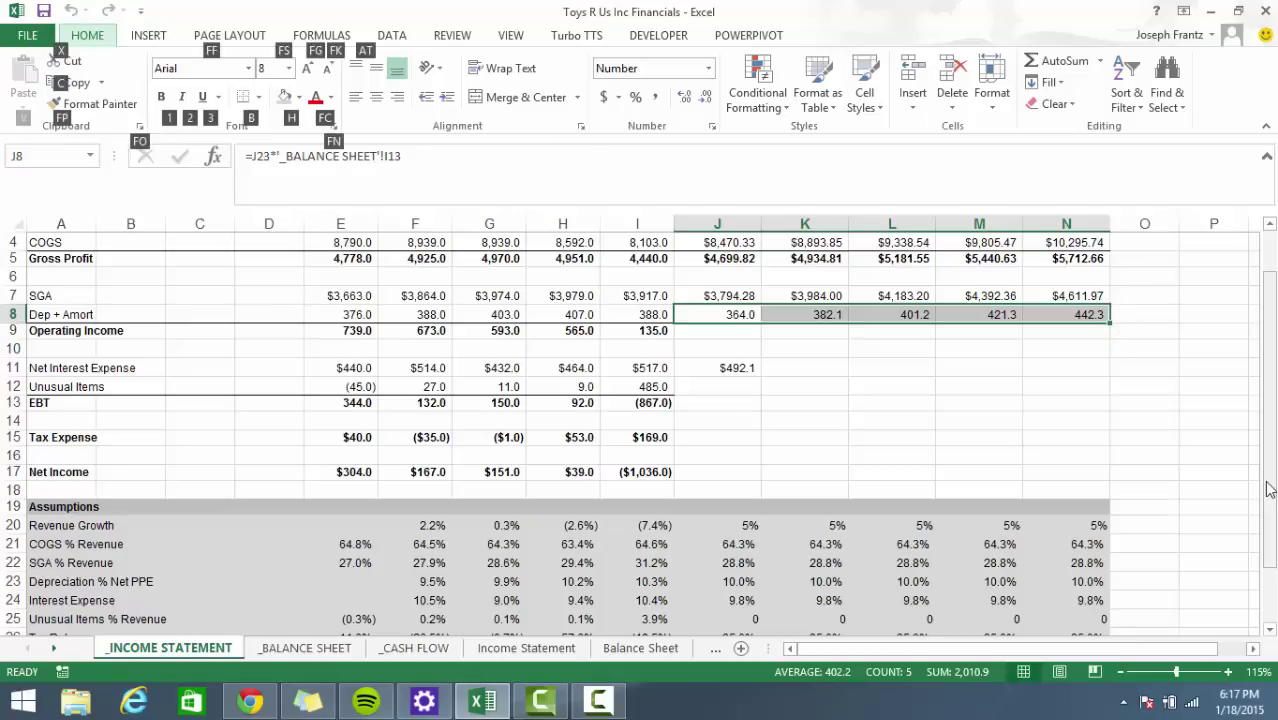
key(b)
key(o)
click(884, 352)
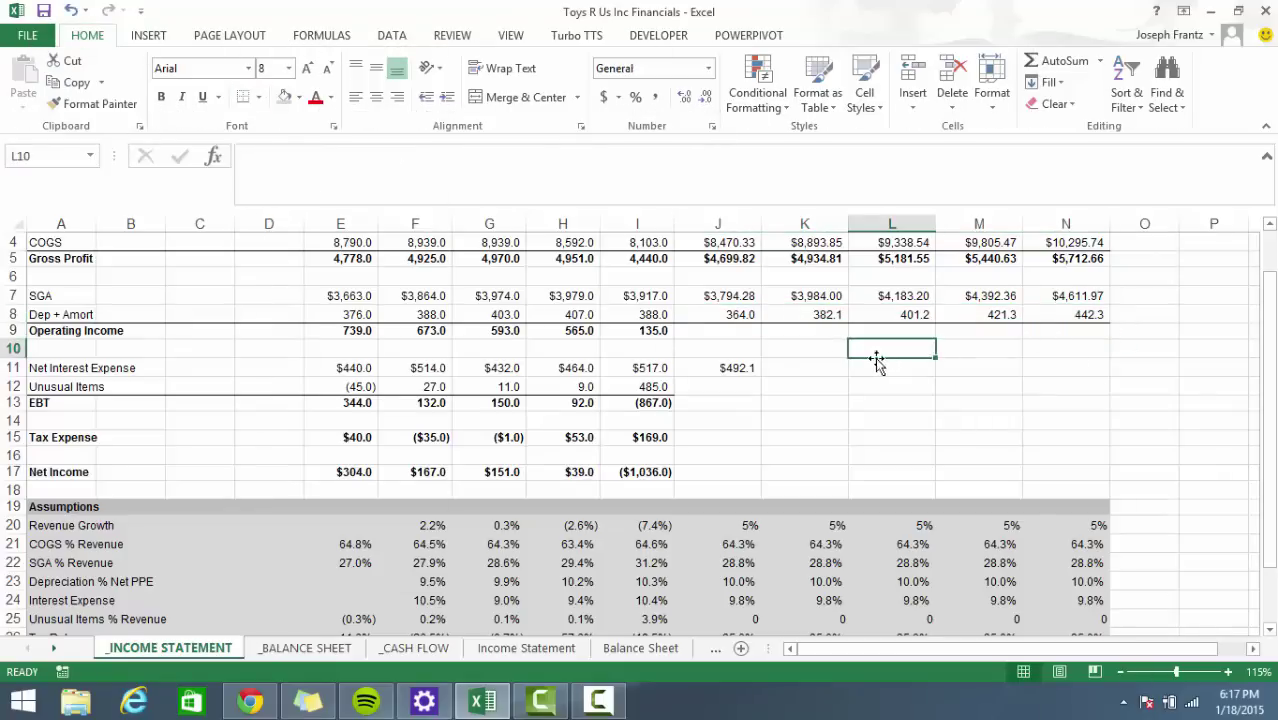
click(786, 334)
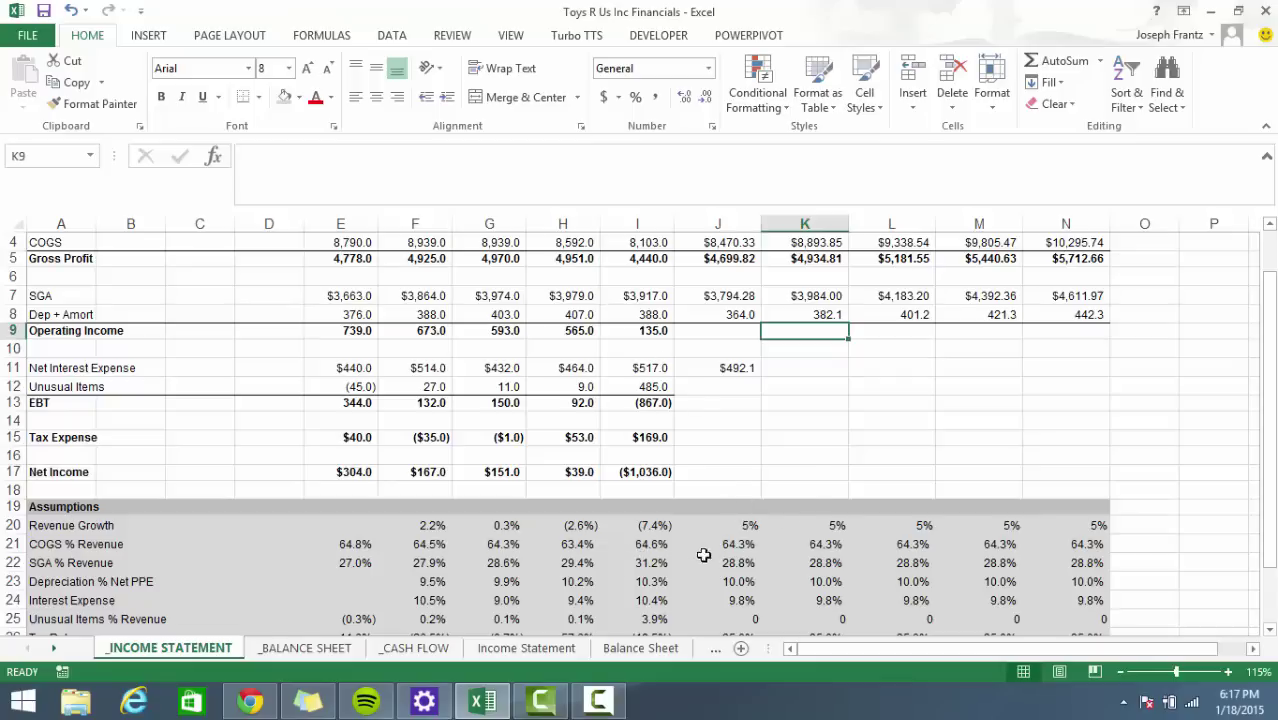
scroll(808, 482, up, 1)
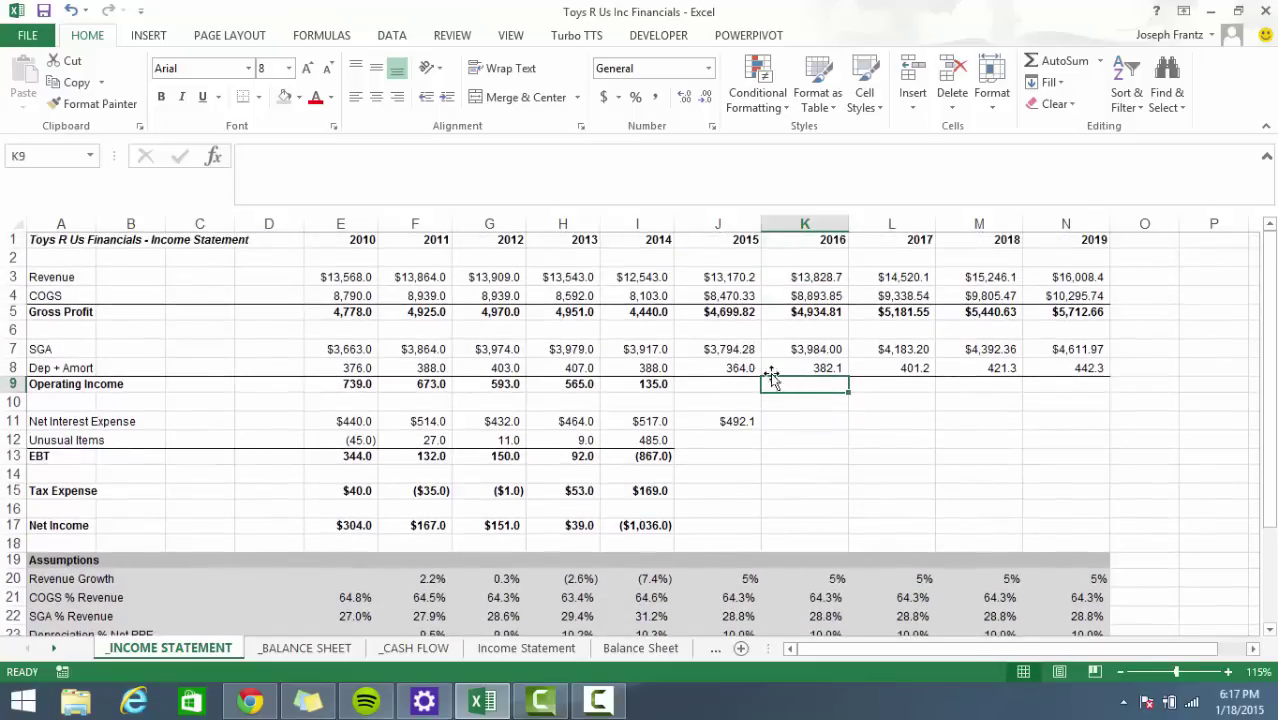
click(695, 385)
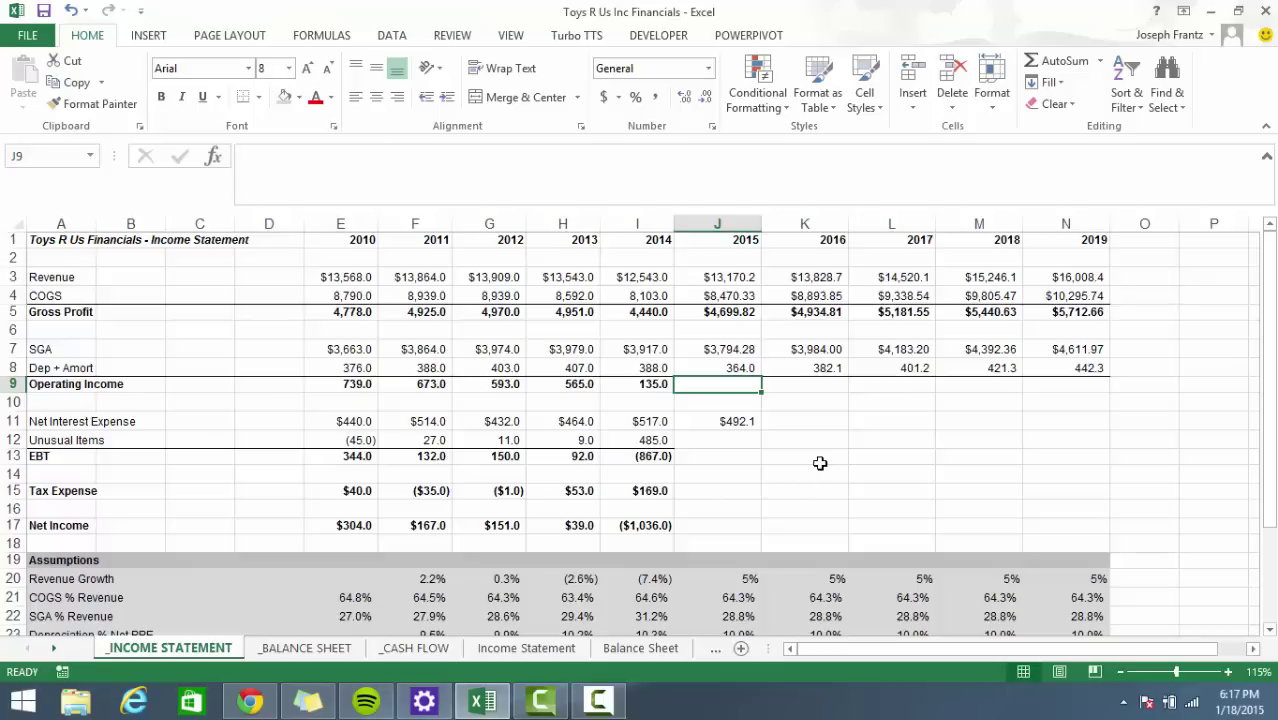
text(=)
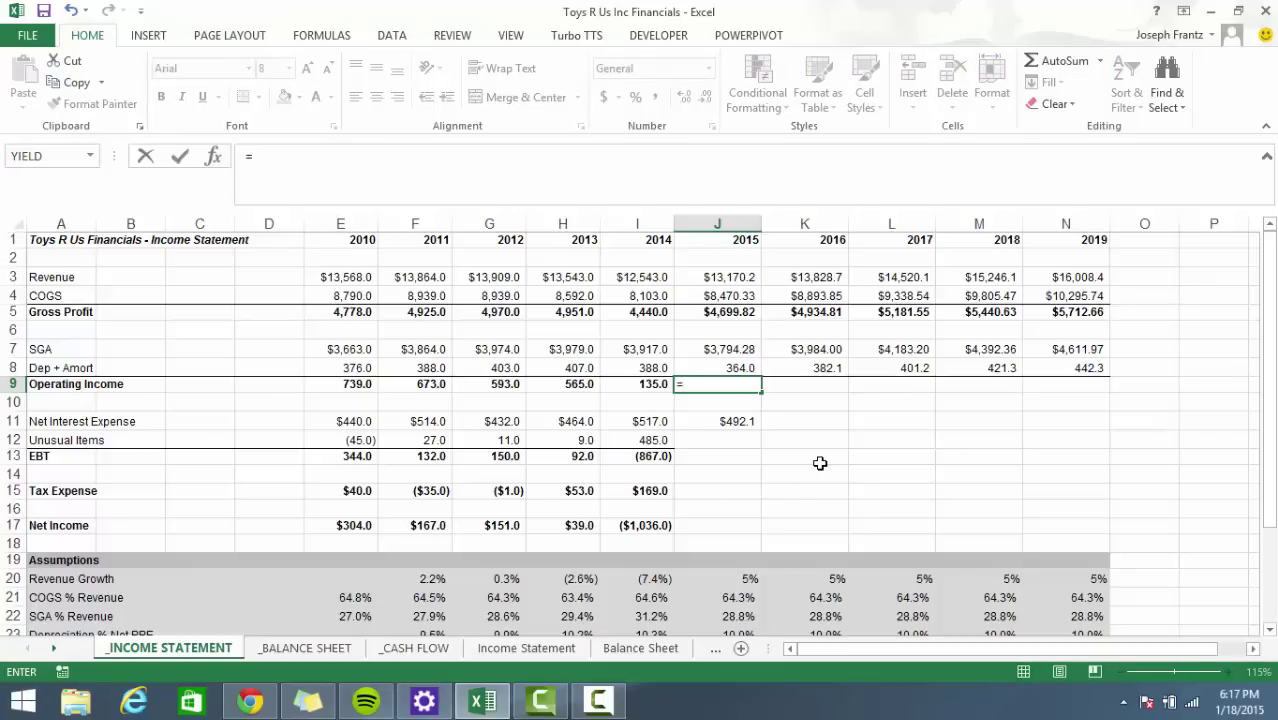
text(11)
key(BackSpace)
key(BackSpace)
key(BackSpace)
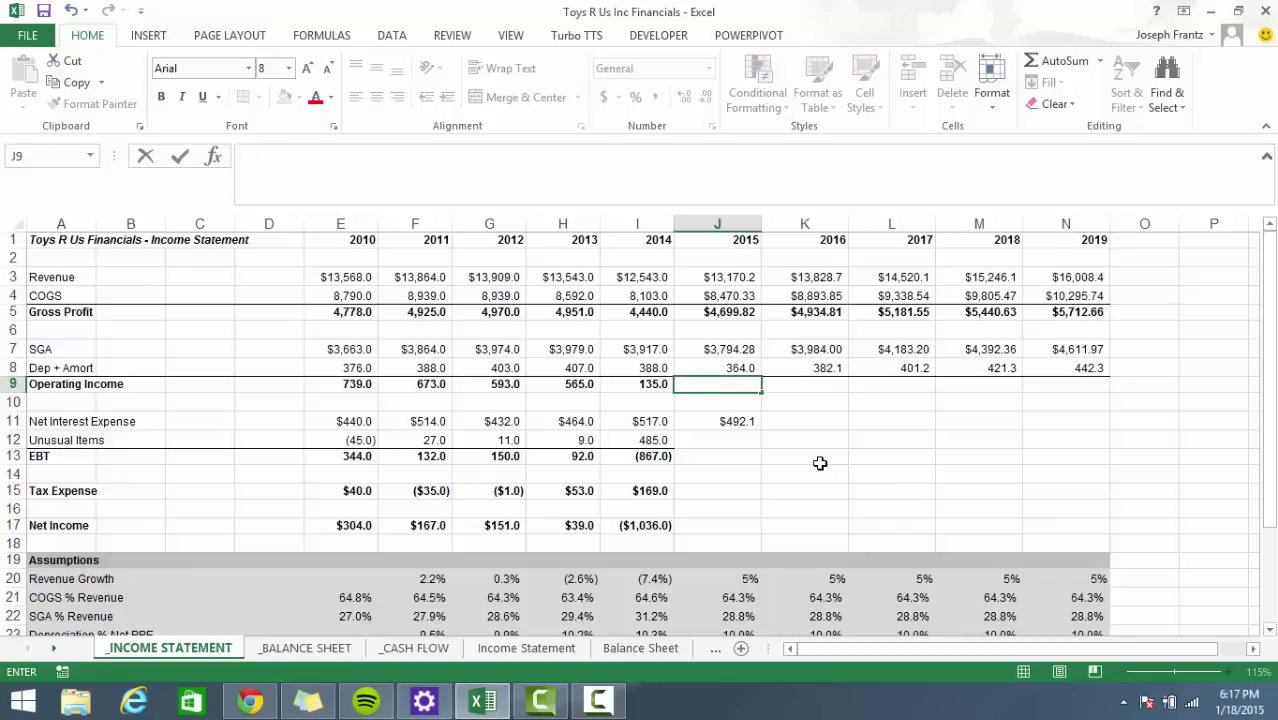
key(Up)
key(Up)
key(Up)
key(Up)
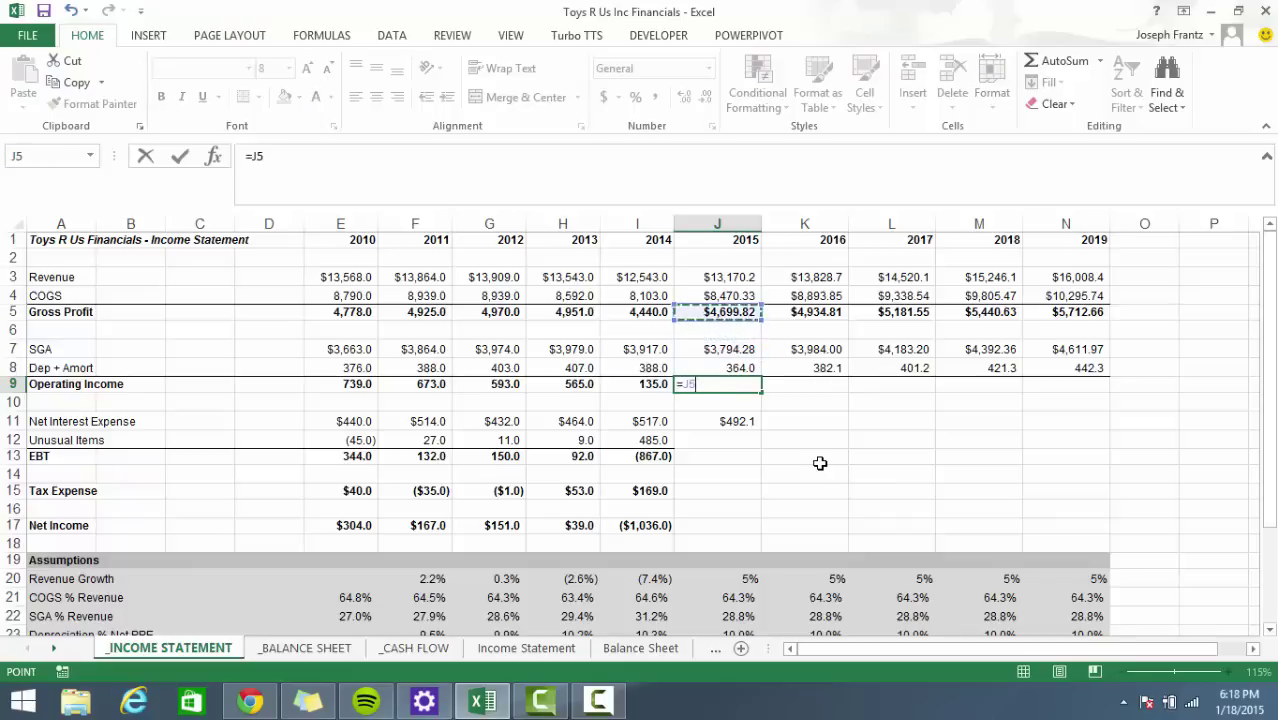
click(600, 705)
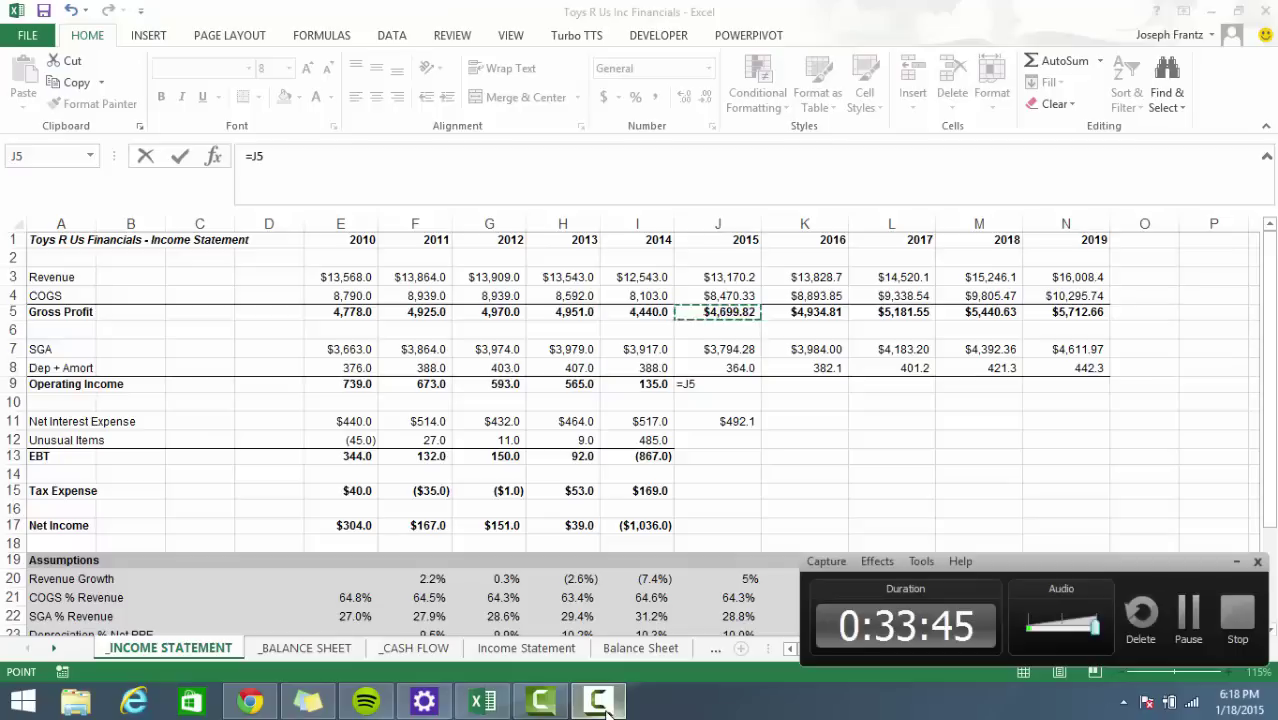
key(Return)
click(717, 312)
click(717, 385)
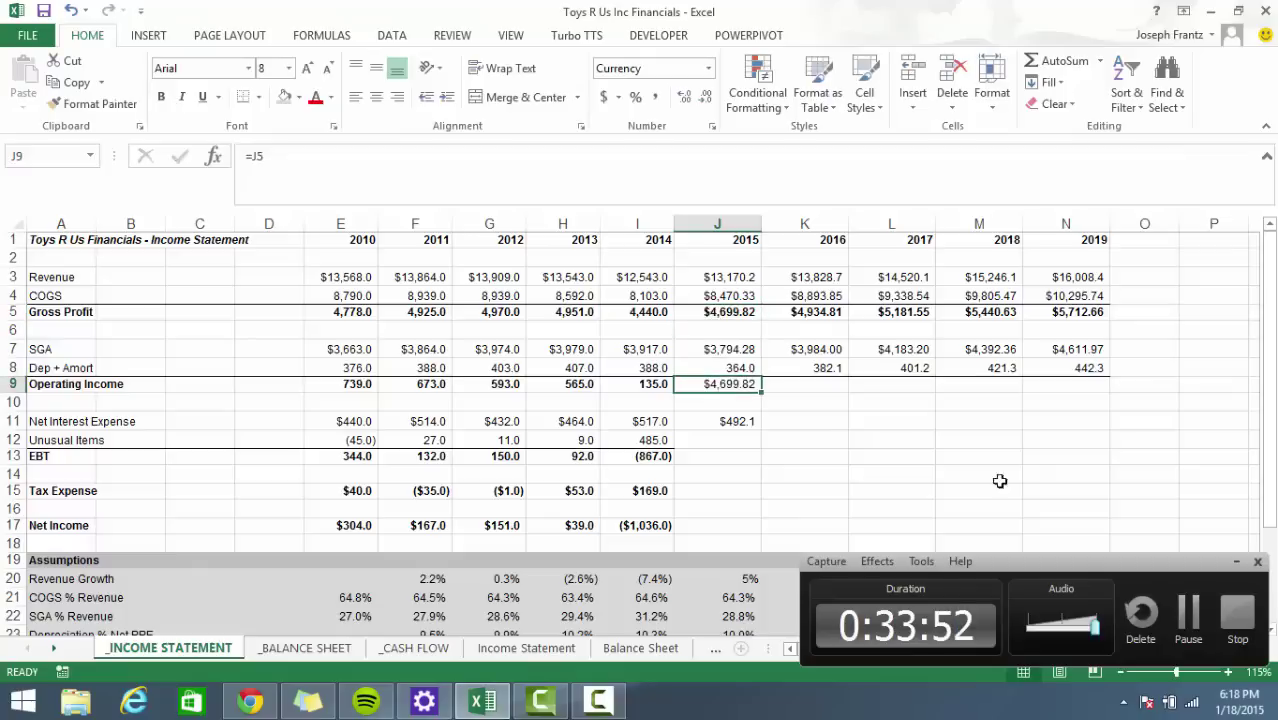
click(1237, 563)
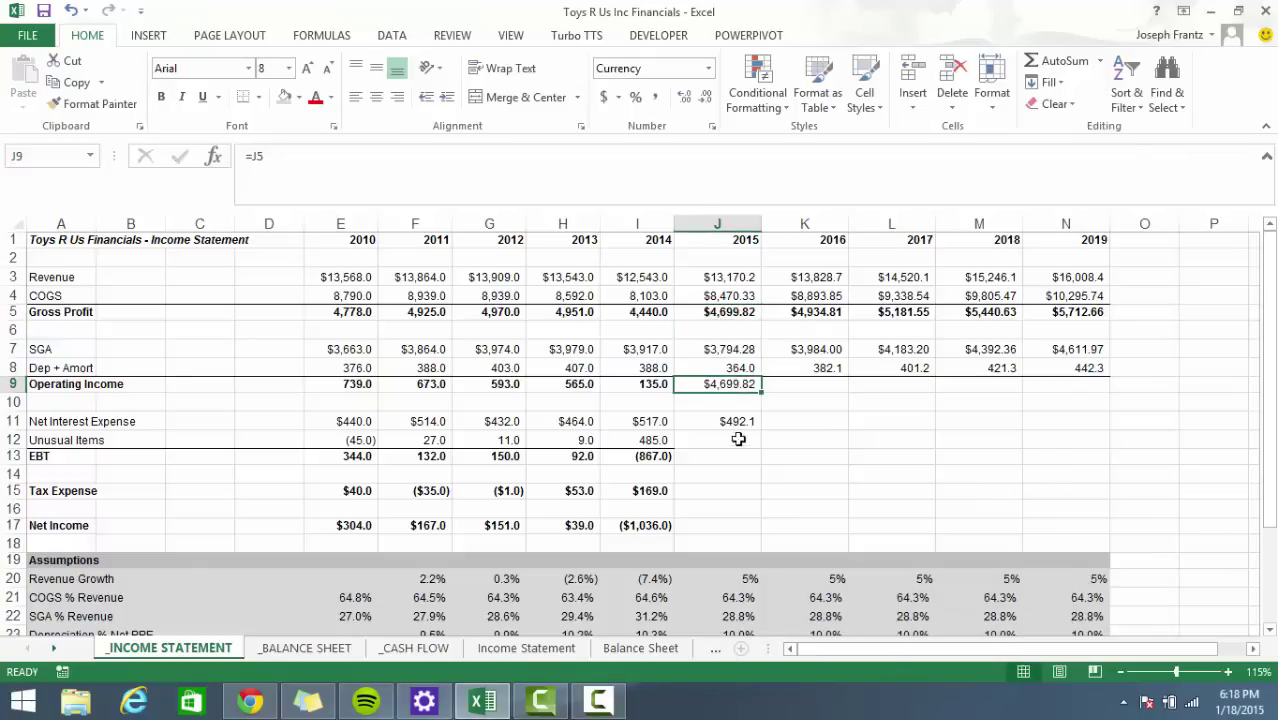
Calculate the 2015 Operating Income in J9 with =J5-SUM(J7:J8) and make it bold.
text(=)
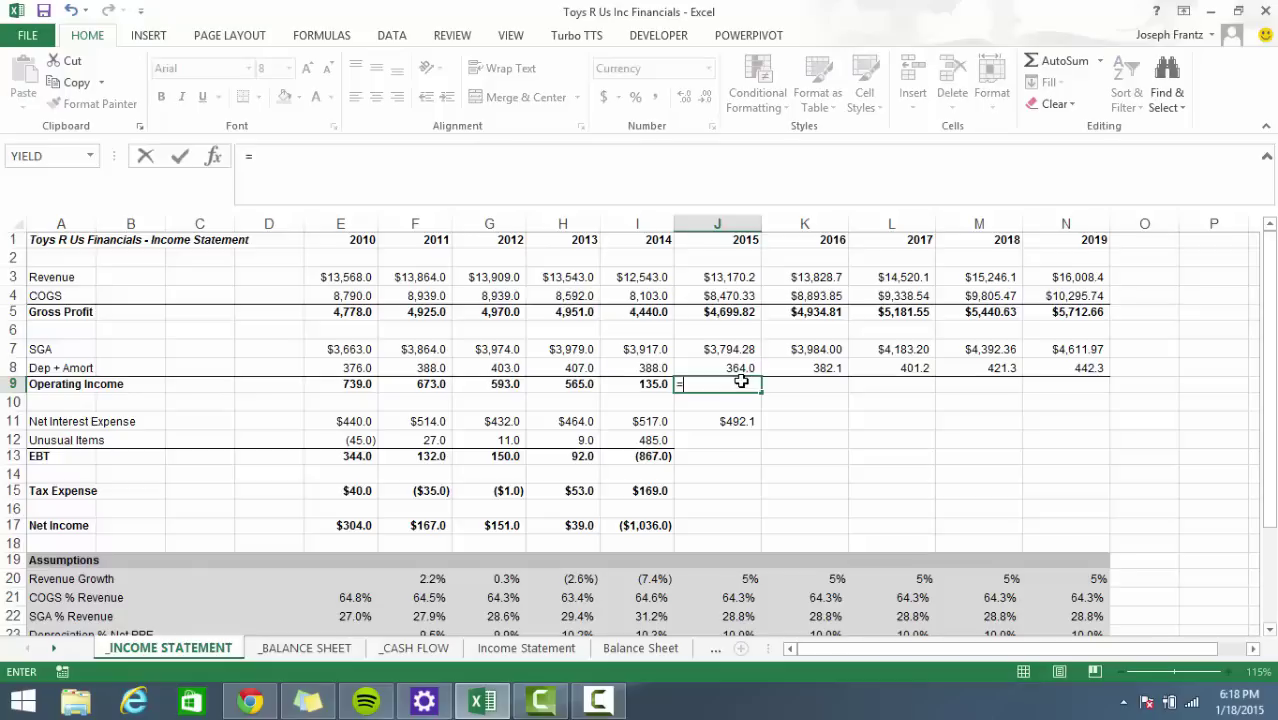
click(720, 318)
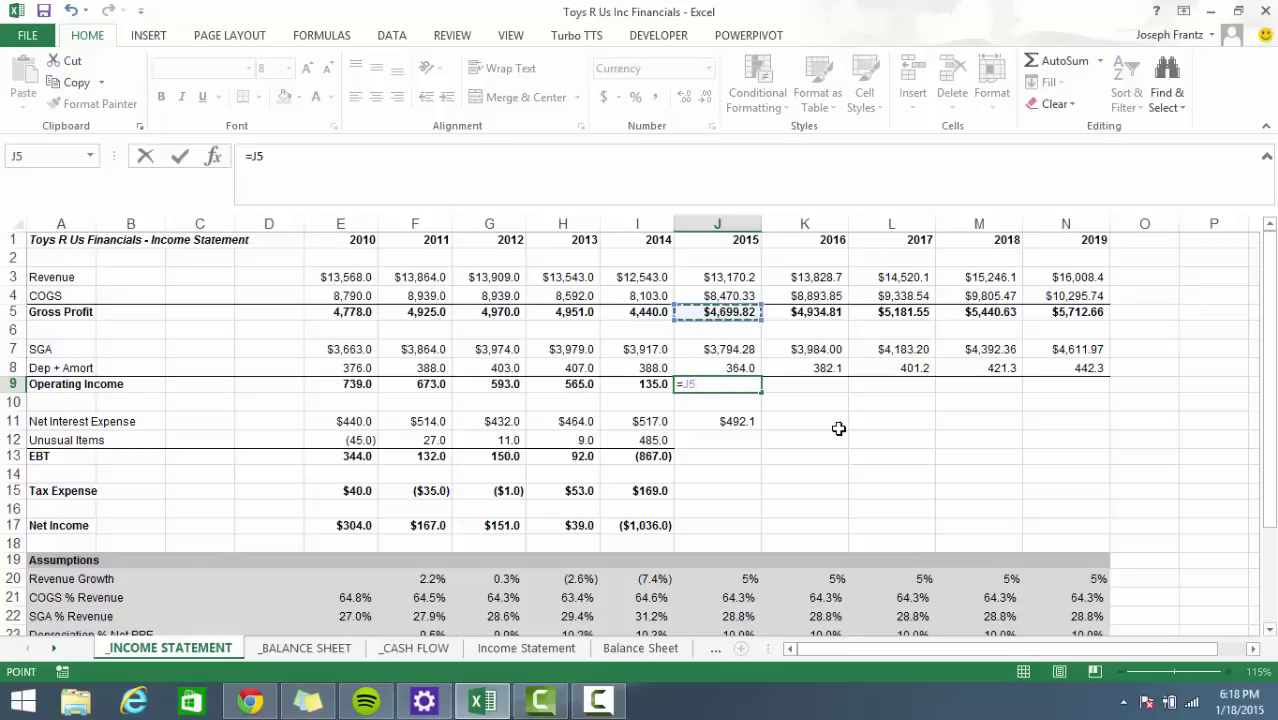
text(-)
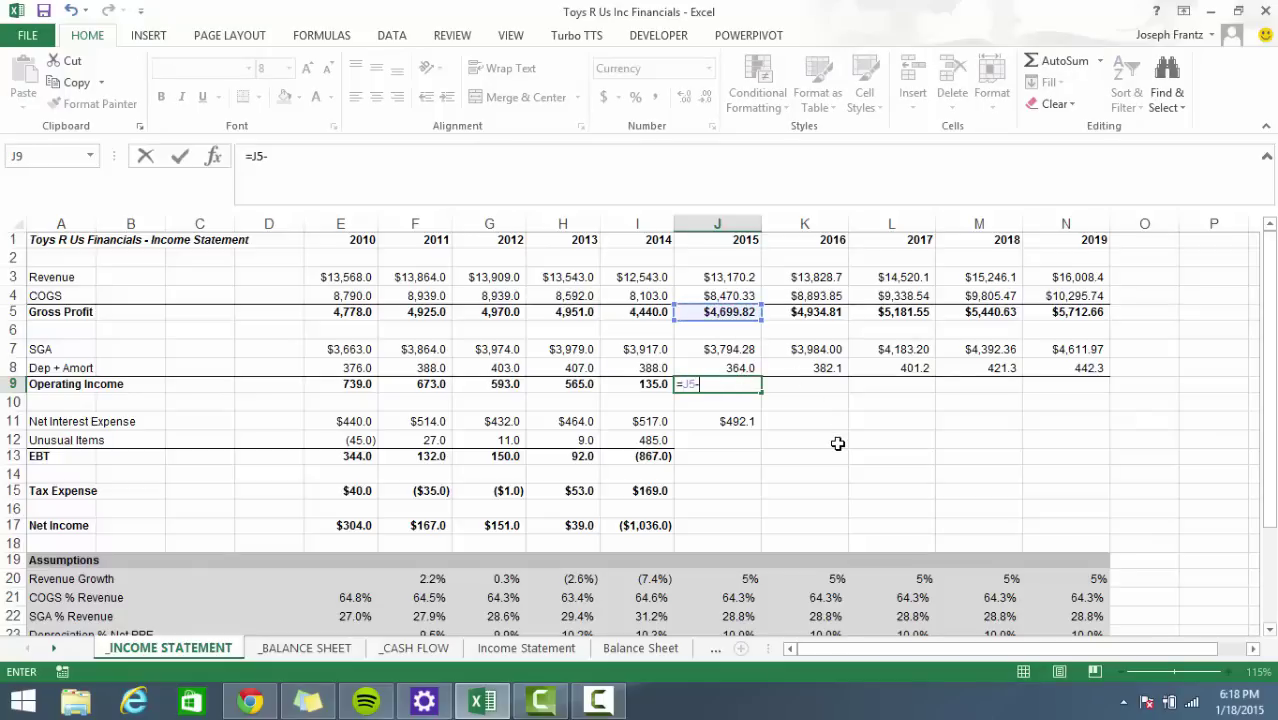
text(SUM()
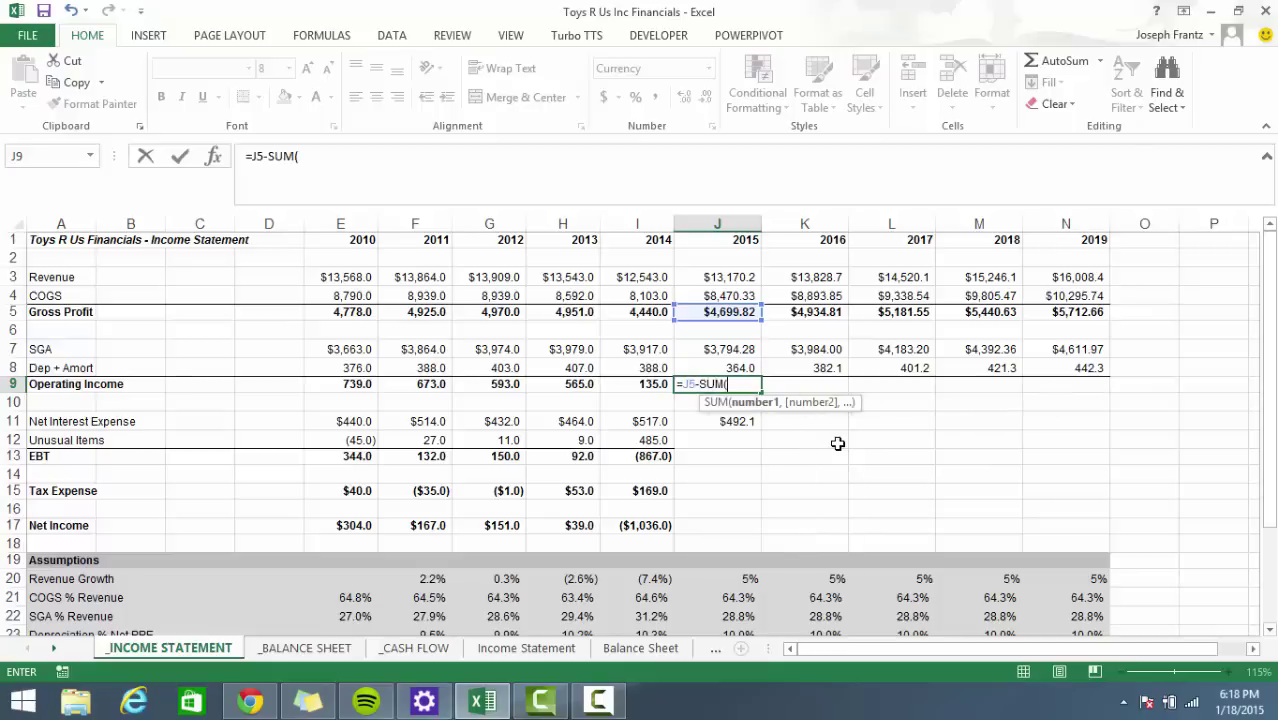
key(Up)
key(shift+Up)
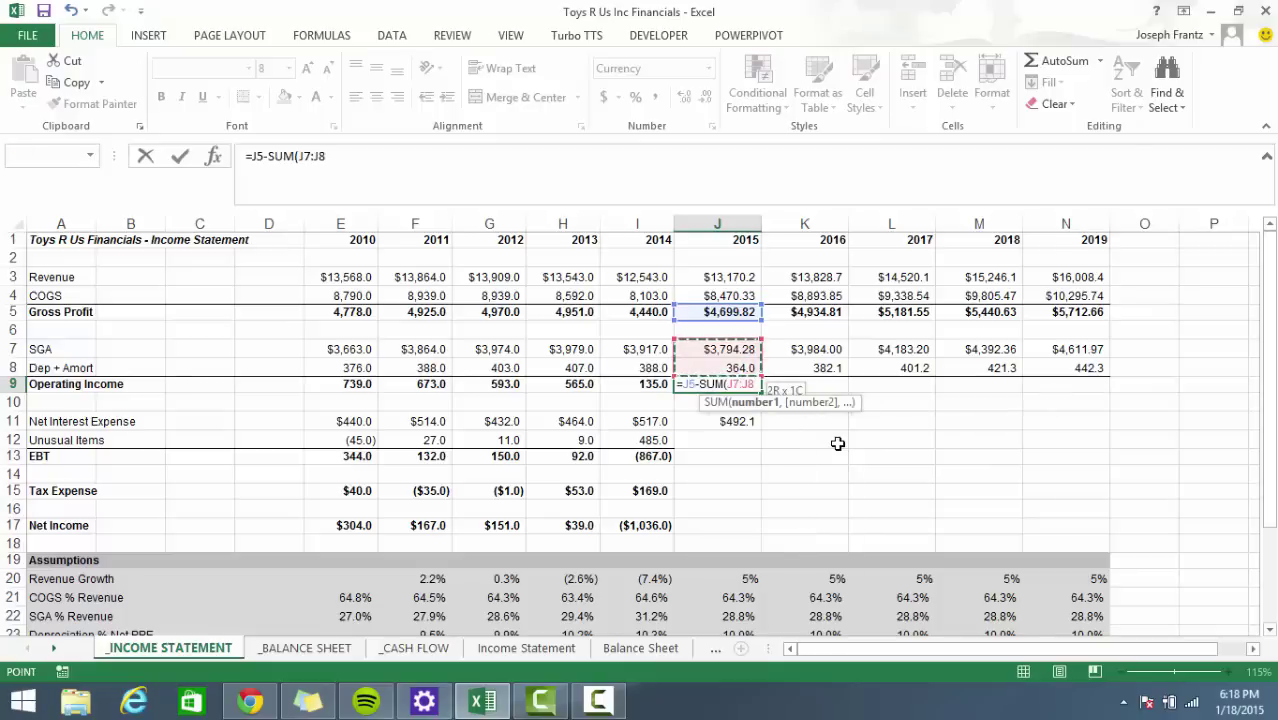
key(ctrl+Return)
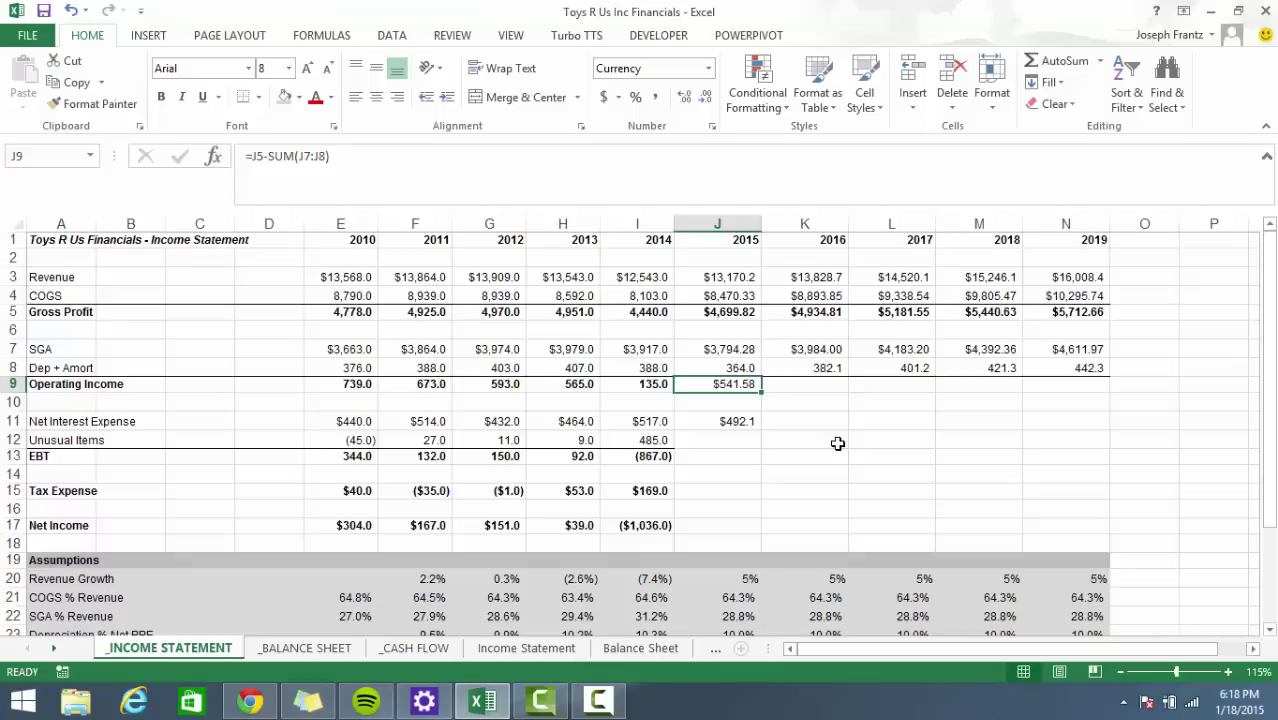
key(ctrl+b)
Fill the 2015 Operating Income formula across to 2019 in J9:N9.
key(shift+Right)
key(shift+Right)
key(shift+Right)
key(shift+Right)
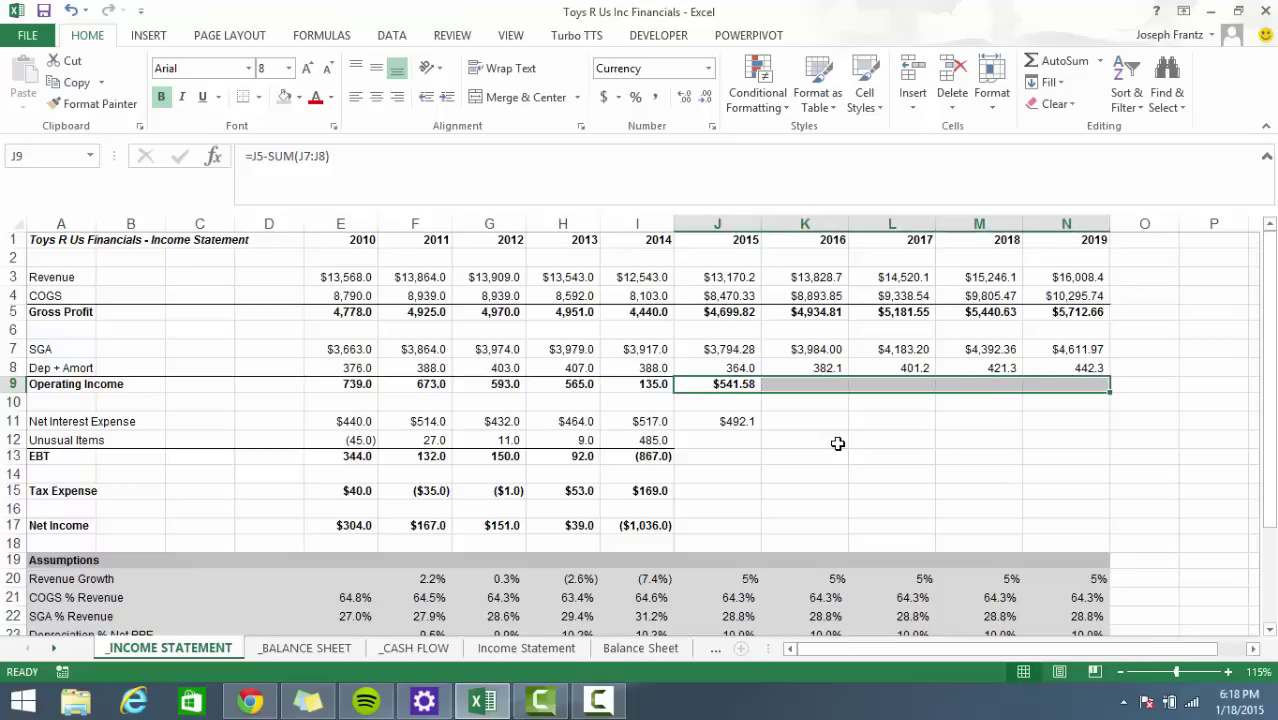
key(ctrl+r)
Fill the 2015 Net Interest Expense formula across to 2019 in J11:N11 and check its references.
key(Down)
key(Down)
key(Down)
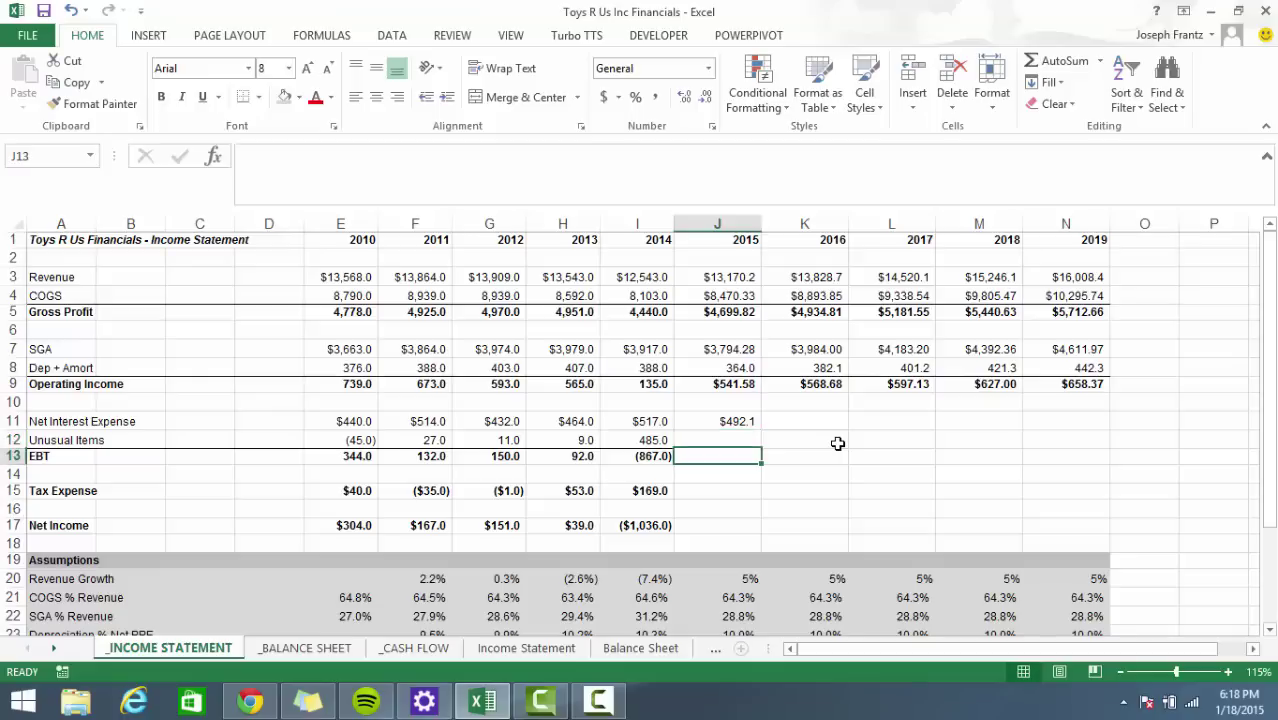
key(Up)
key(shift+Right)
key(shift+Right)
key(shift+Right)
key(shift+Right)
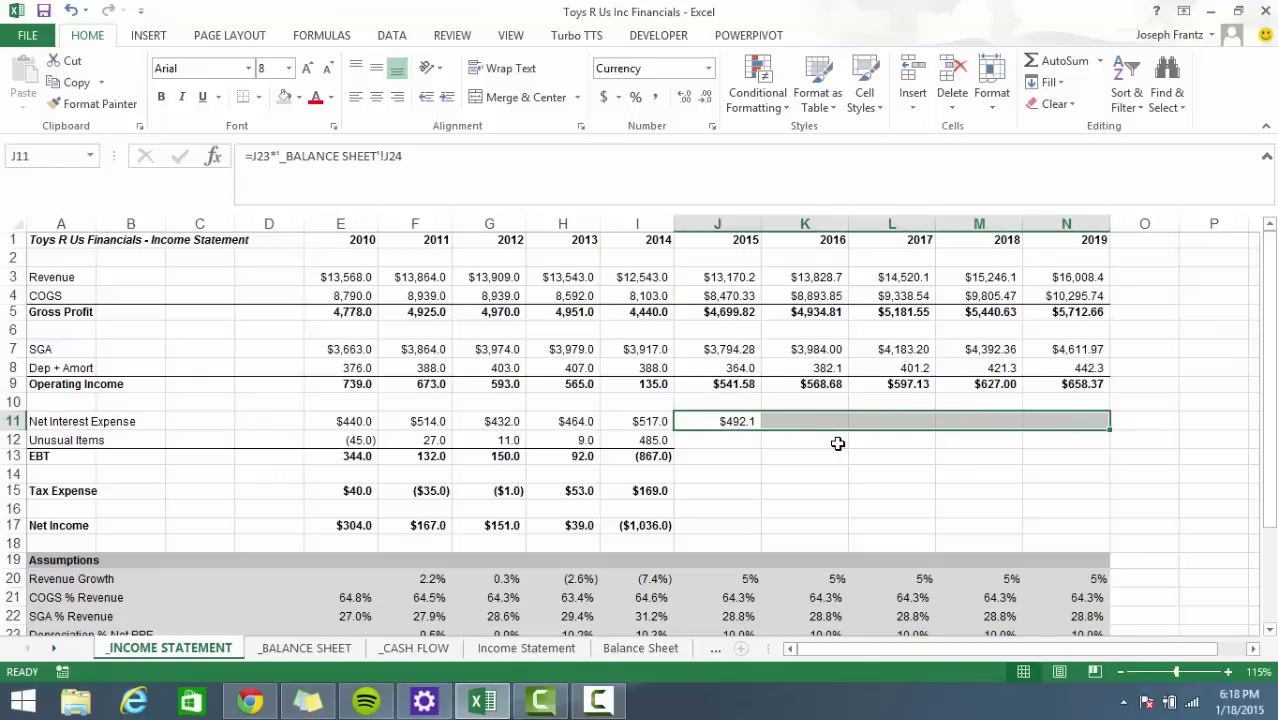
key(ctrl+r)
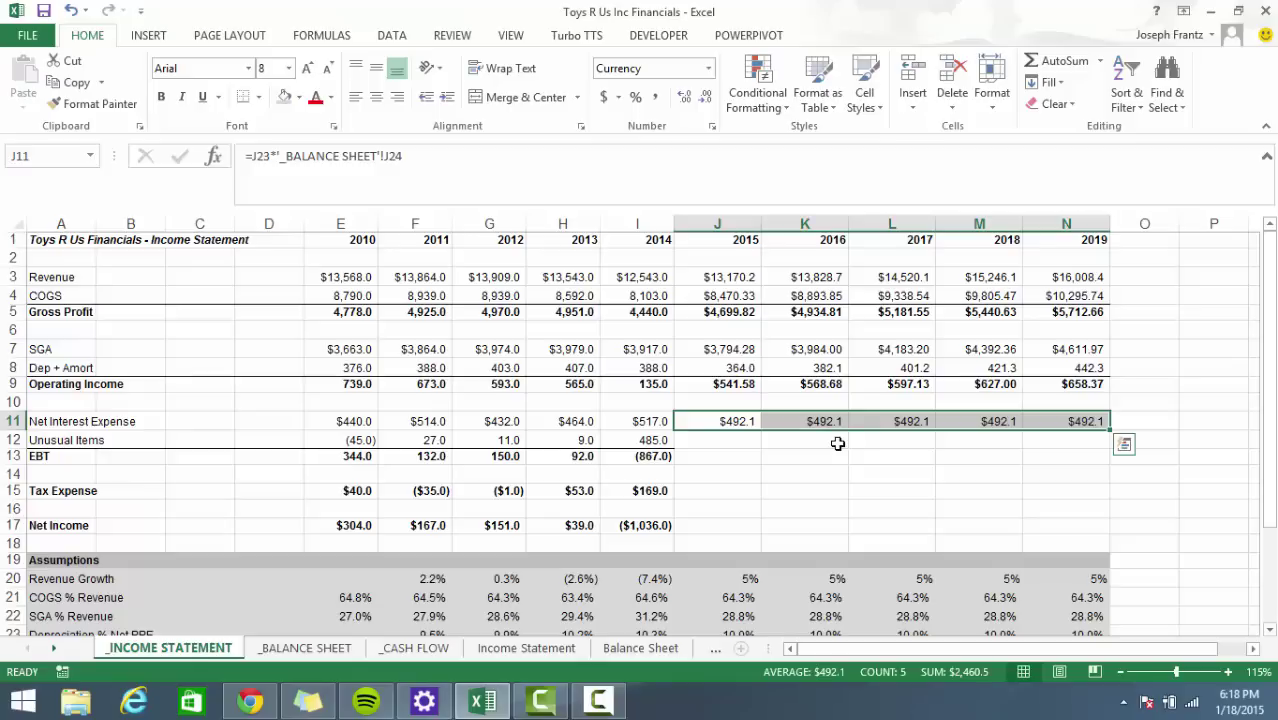
key(F2)
key(Escape)
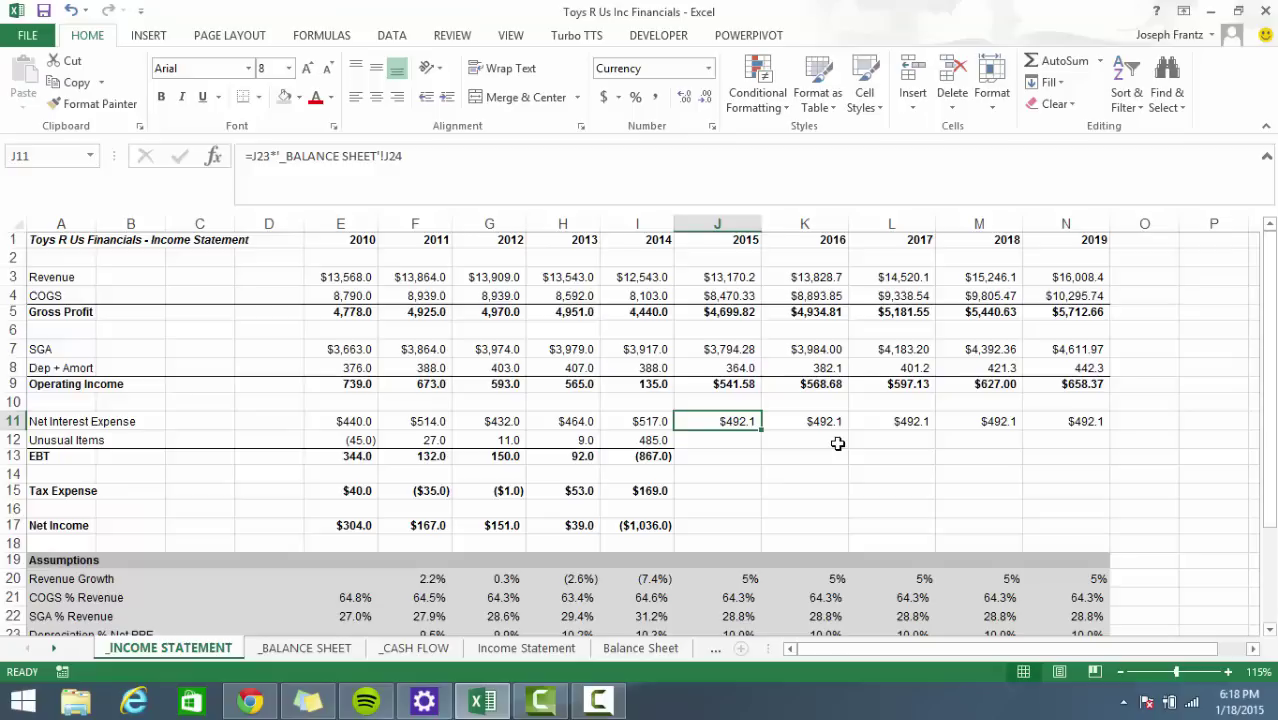
Link the 2015 Unusual Items in J12 to its assumption with =J25.
key(Down)
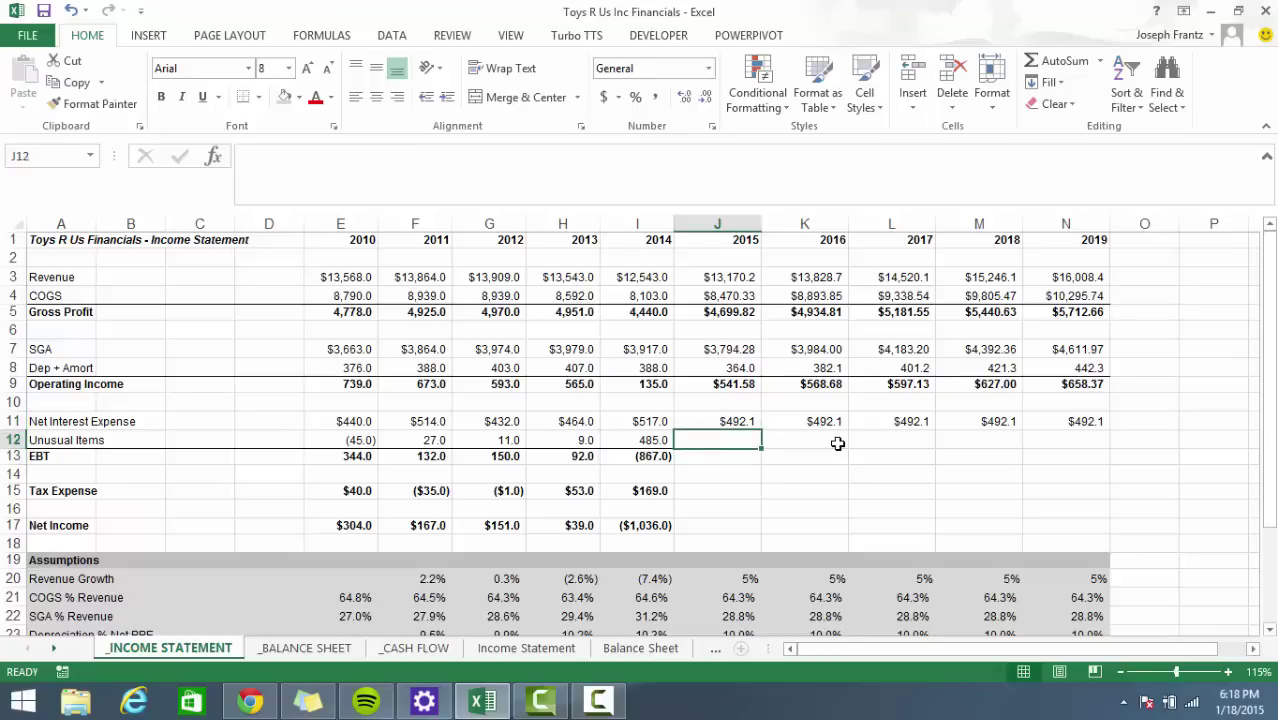
key(Down)
key(Down)
key(Down)
key(Down)
key(Down)
key(Down)
key(Down)
key(Down)
key(Down)
key(Down)
key(Down)
key(Down)
key(Down)
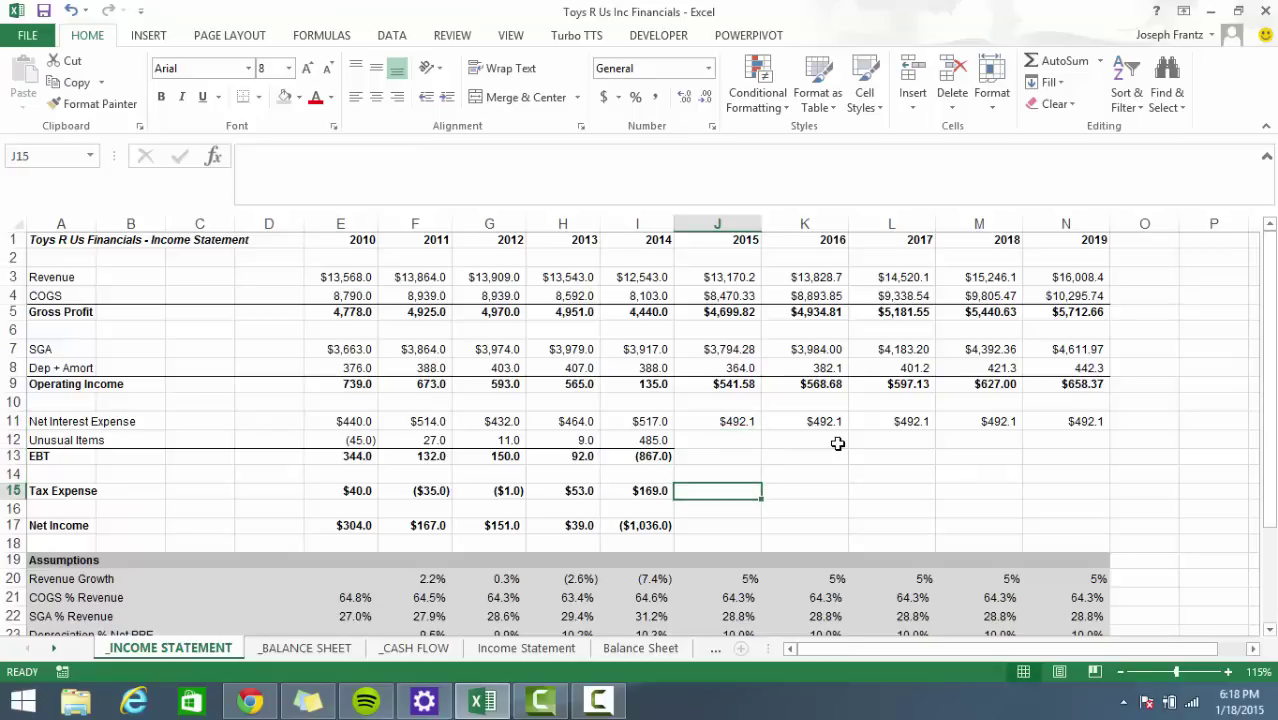
key(Up)
key(Up)
key(Up)
key(Up)
key(Up)
key(Up)
key(Up)
key(Up)
key(Up)
key(Up)
key(Up)
key(Up)
key(Up)
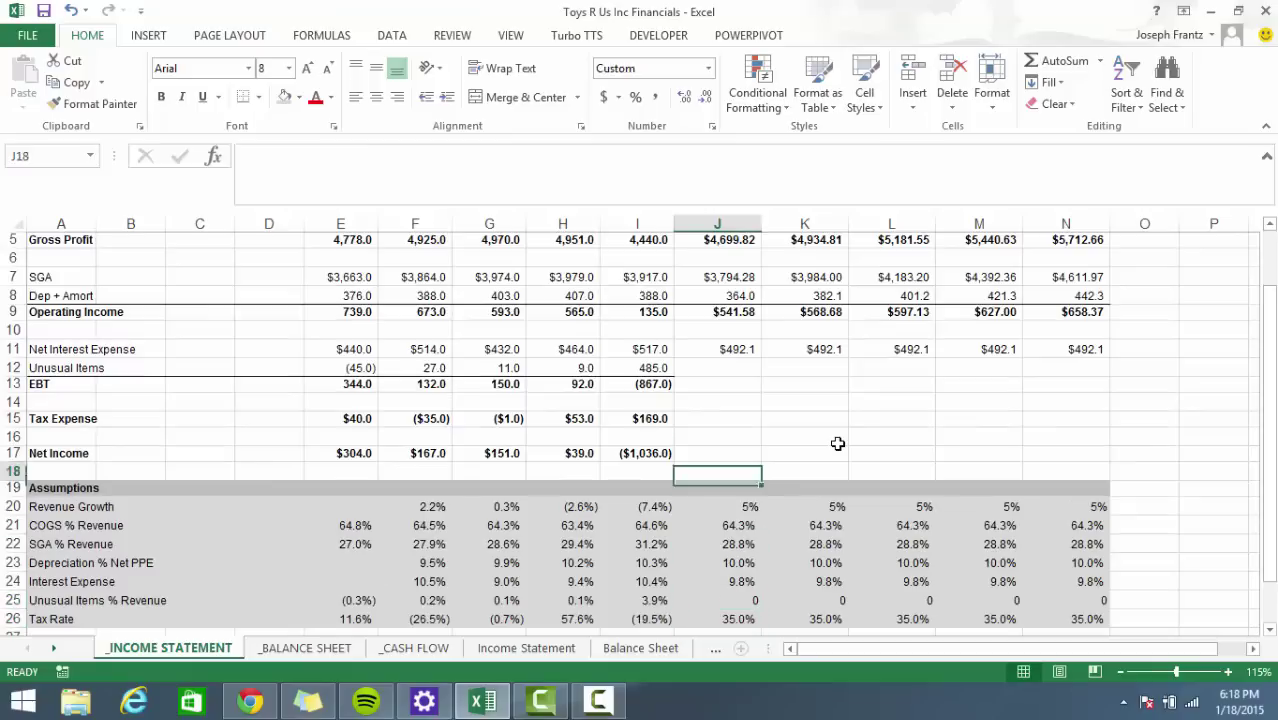
text(=)
key(Down)
key(Down)
key(Down)
key(Down)
key(Down)
key(Down)
key(Down)
key(Down)
key(Down)
key(Down)
key(Down)
key(Down)
key(Down)
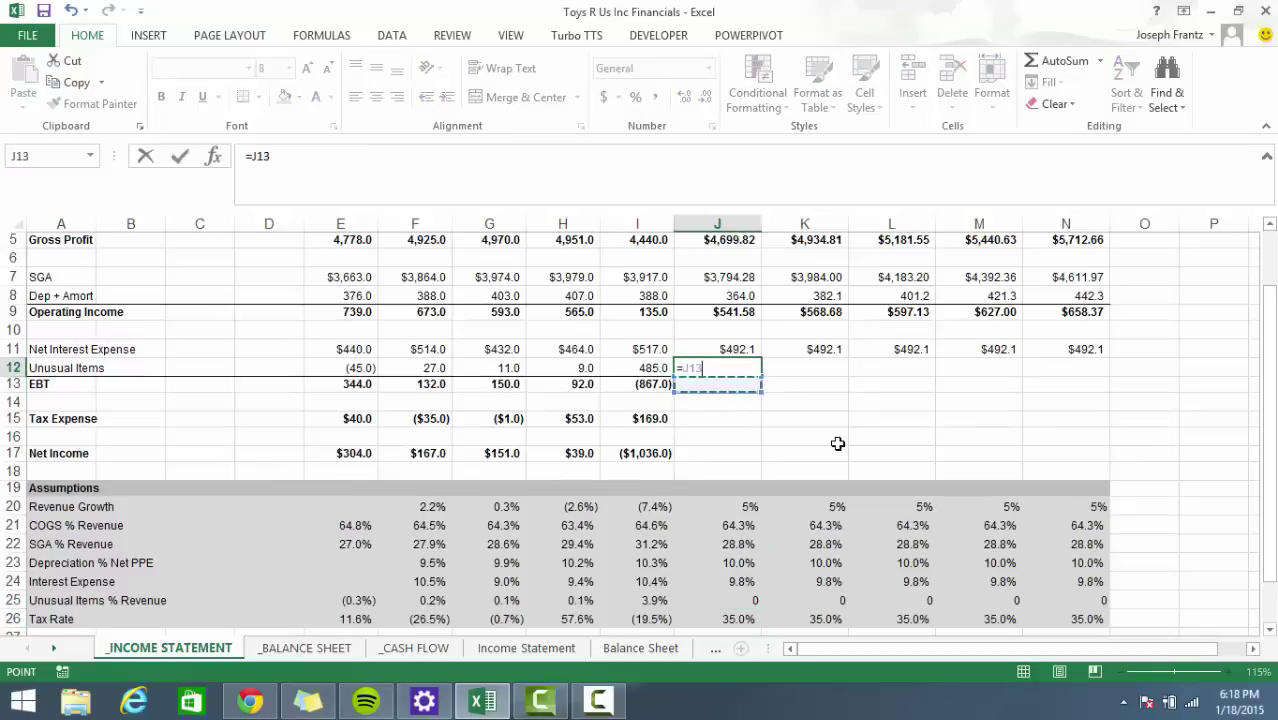
key(ctrl+Return)
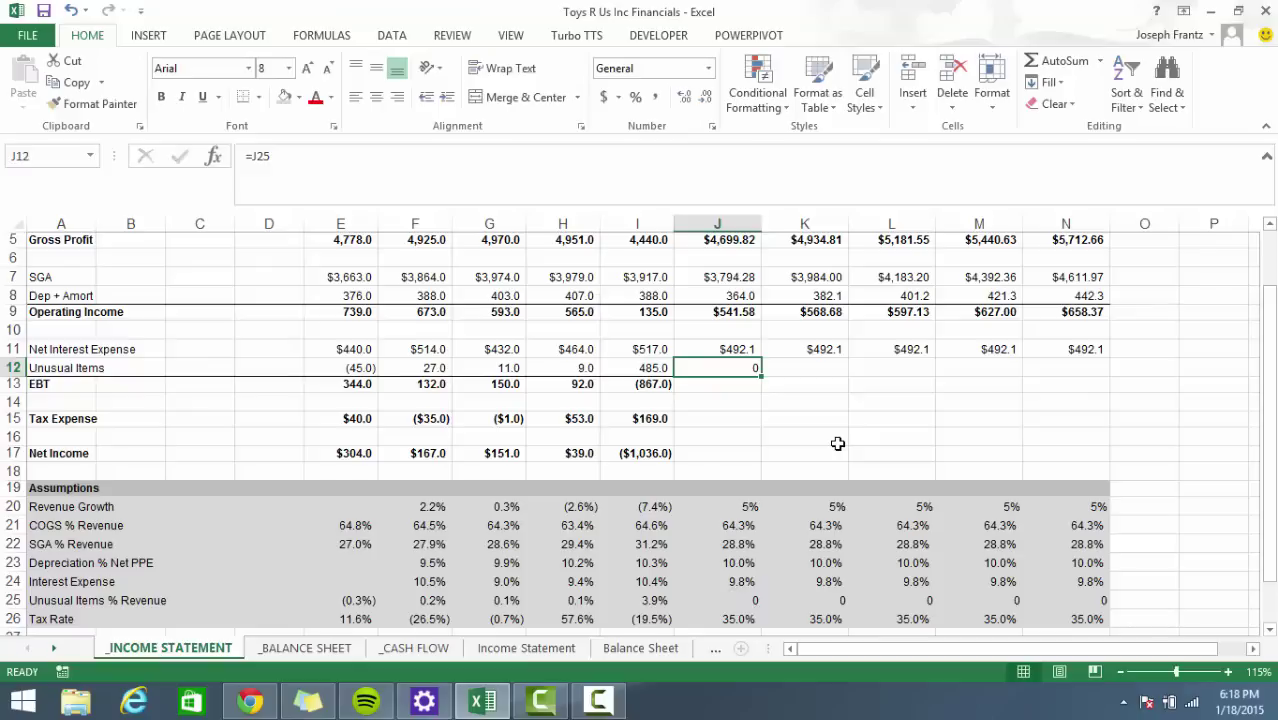
Fill the 2015 Unusual Items formula across to 2019 in J12:N12.
key(shift+Right)
key(shift+Right)
key(shift+Right)
key(shift+Right)
key(shift+Right)
key(shift+Left)
key(ctrl+r)
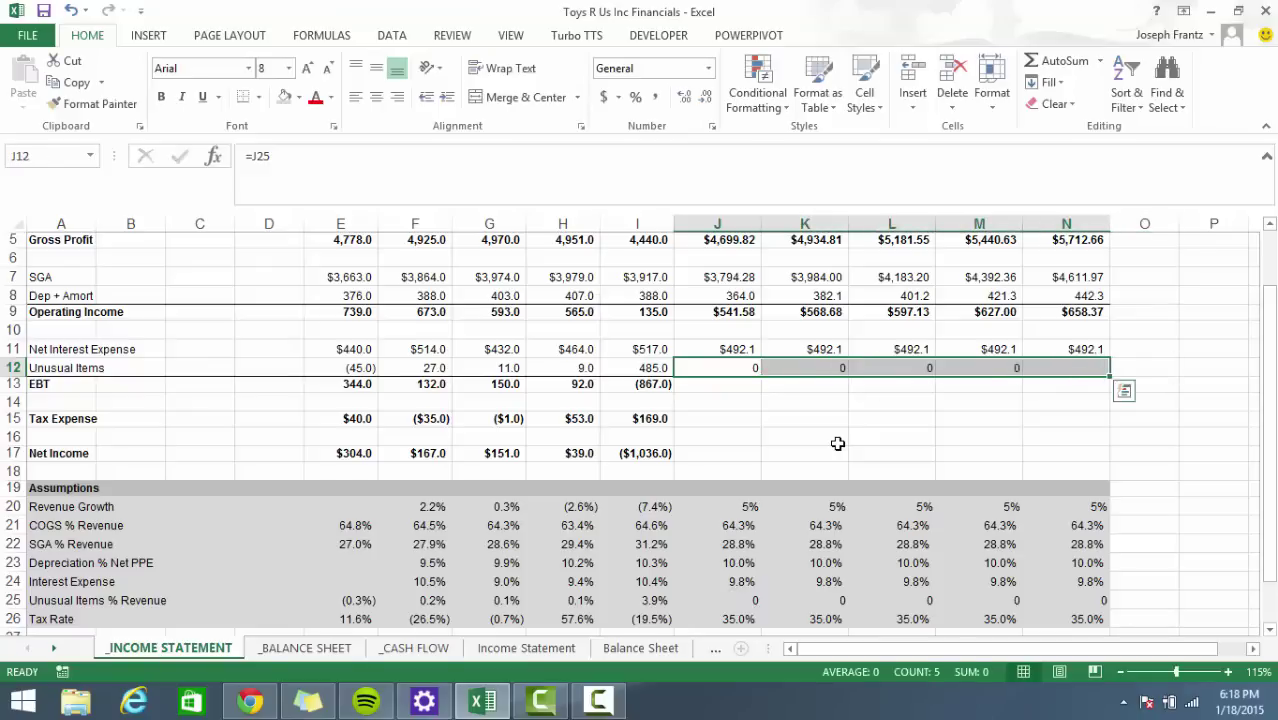
Add a bottom border under the projected Unusual Items in J12:N12.
key(Down)
key(Up)
key(shift+Right)
key(shift+Right)
key(shift+Right)
key(shift+Right)
key(alt)
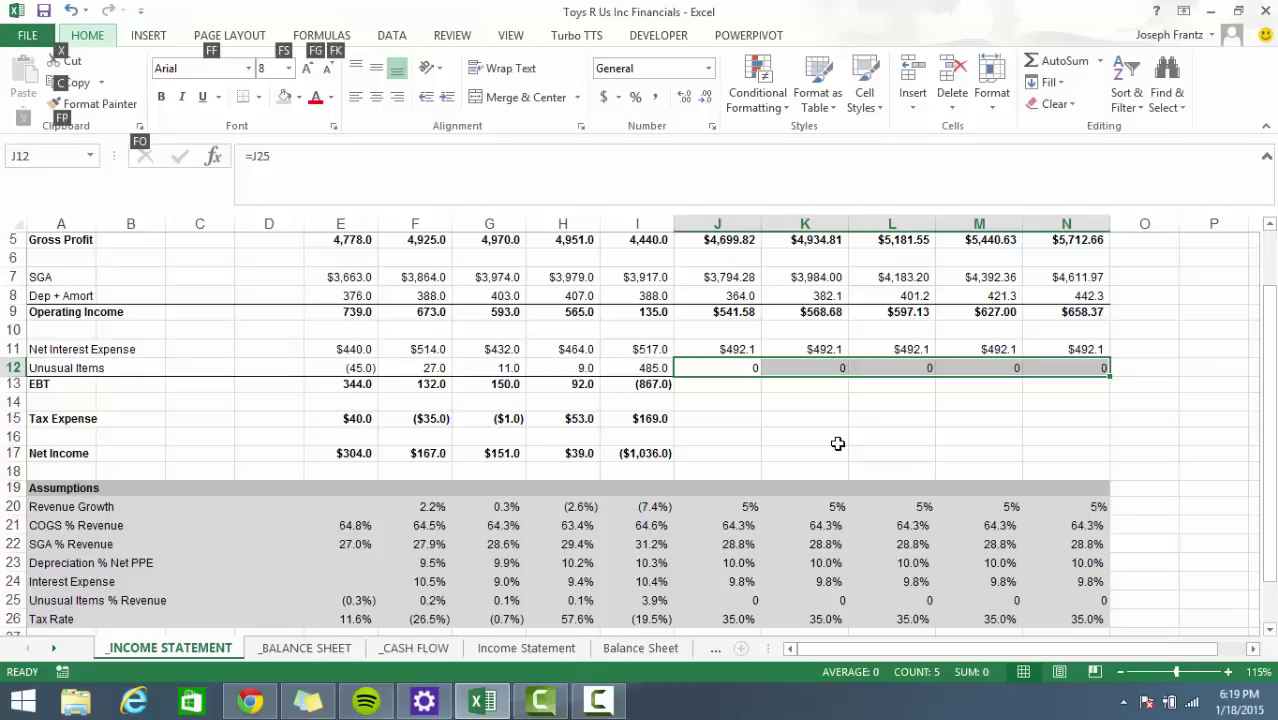
key(h)
key(alt)
key(alt+h)
key(b)
key(o)
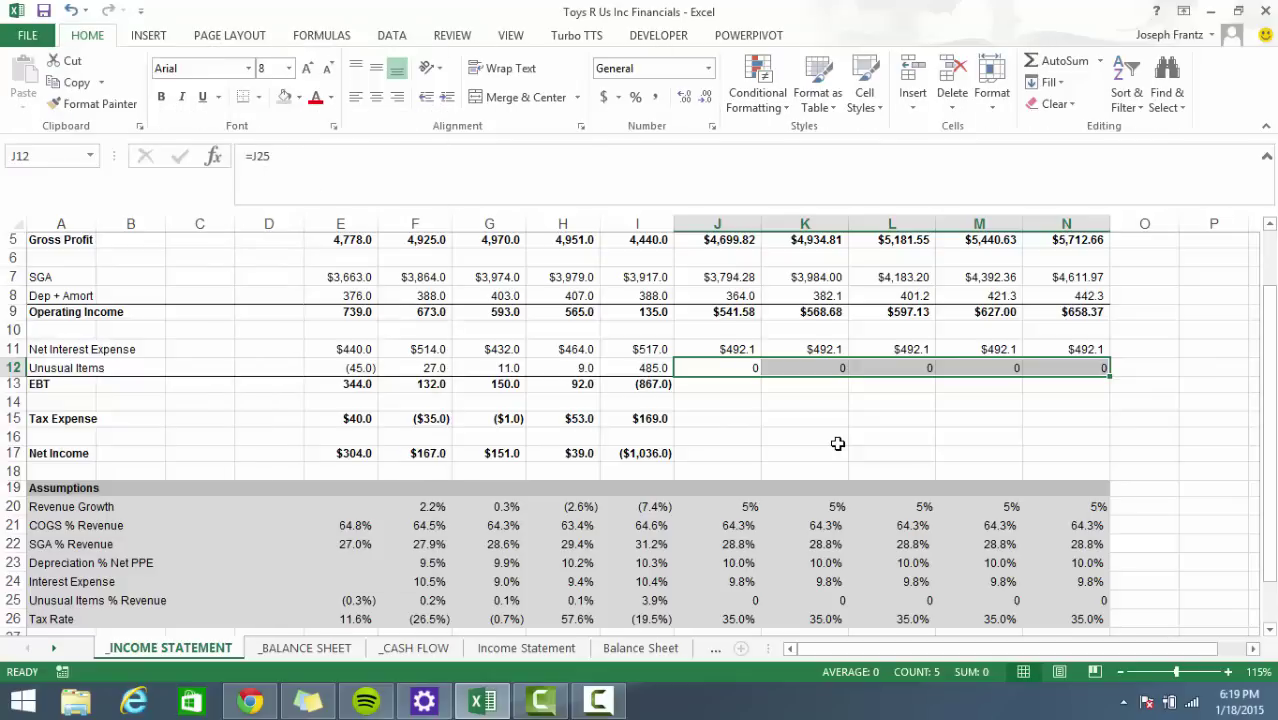
Calculate the 2015 EBT in J13 with =J9-SUM(J11:J12).
key(Down)
text(=)
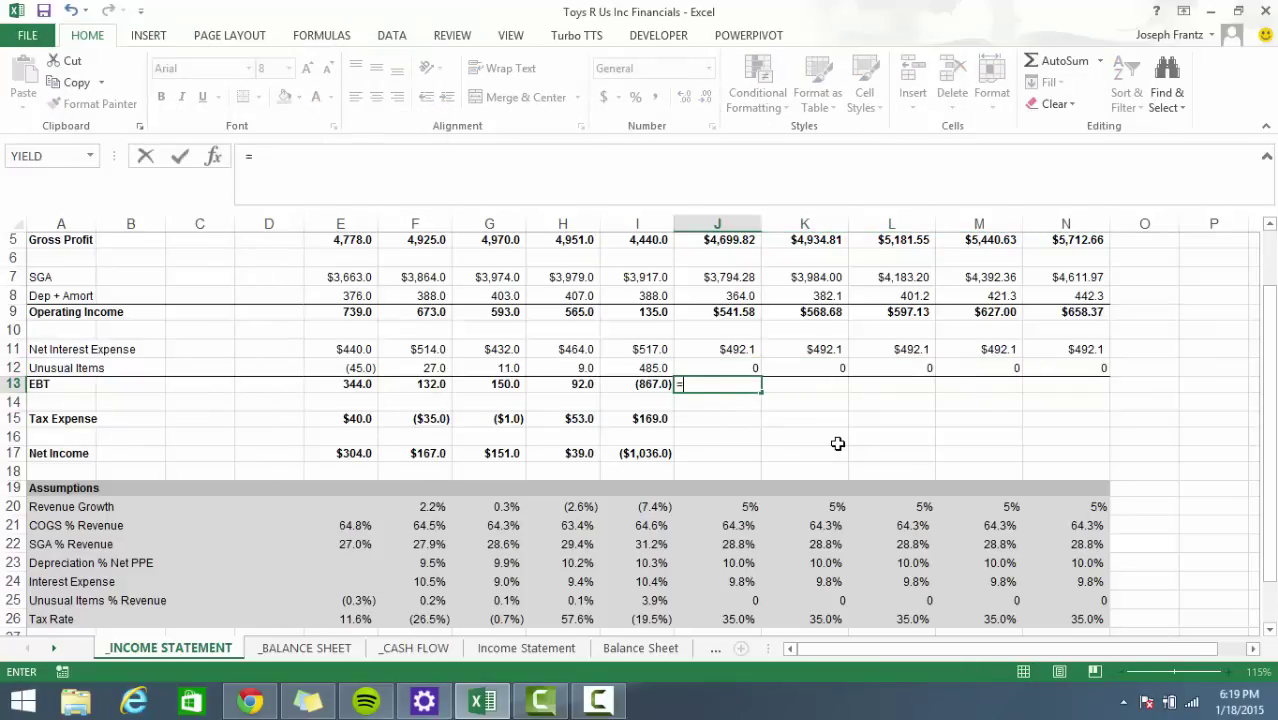
key(Up)
key(Up)
key(Up)
key(Up)
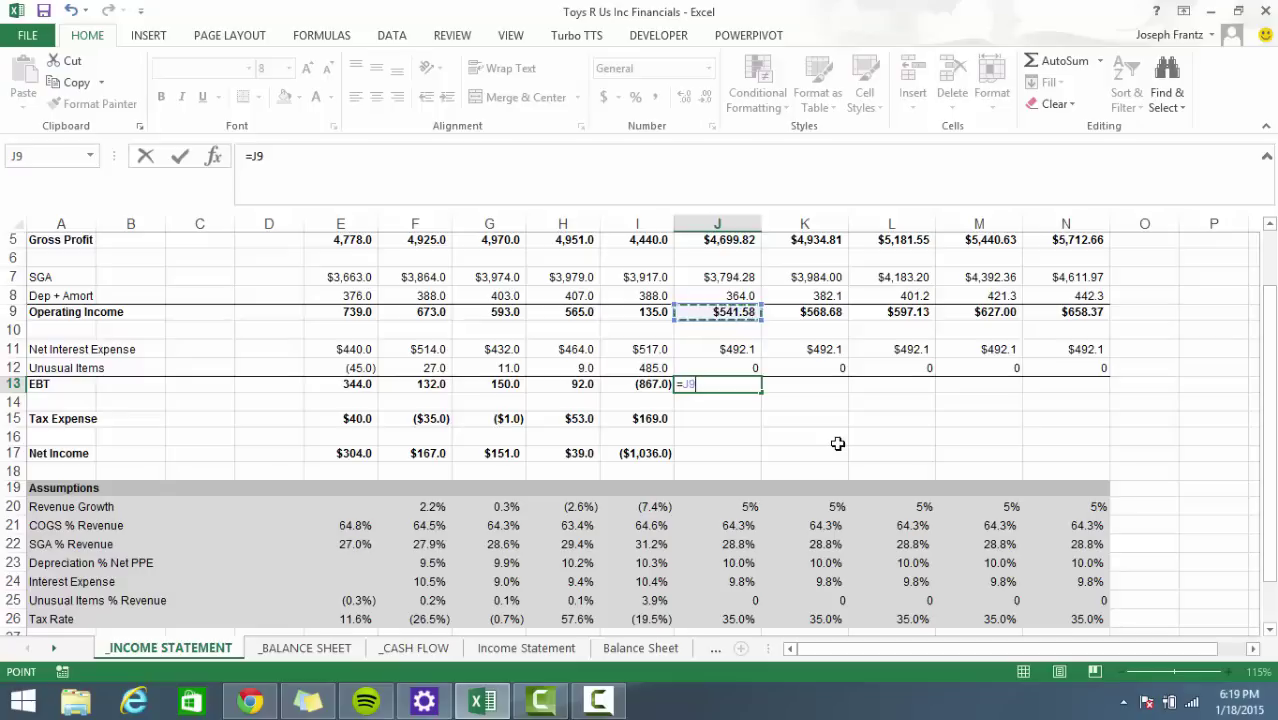
text(-SUM()
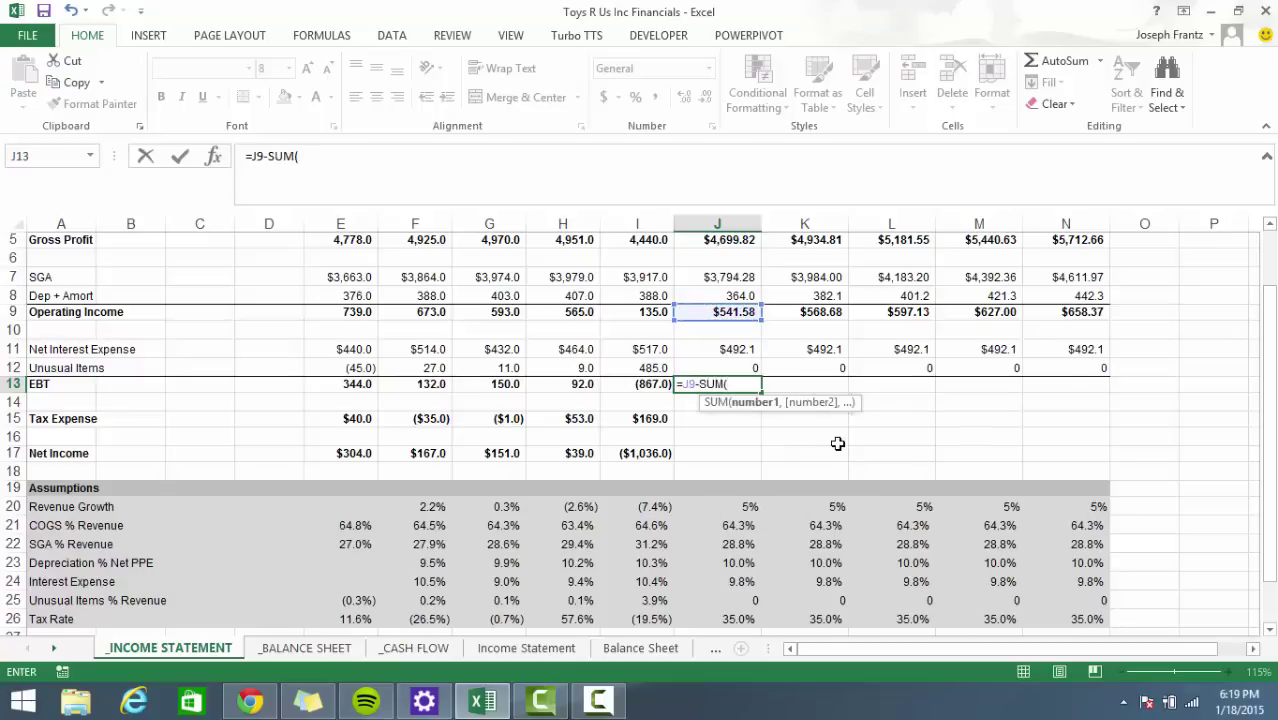
key(Up)
key(Up)
key(shift+Down)
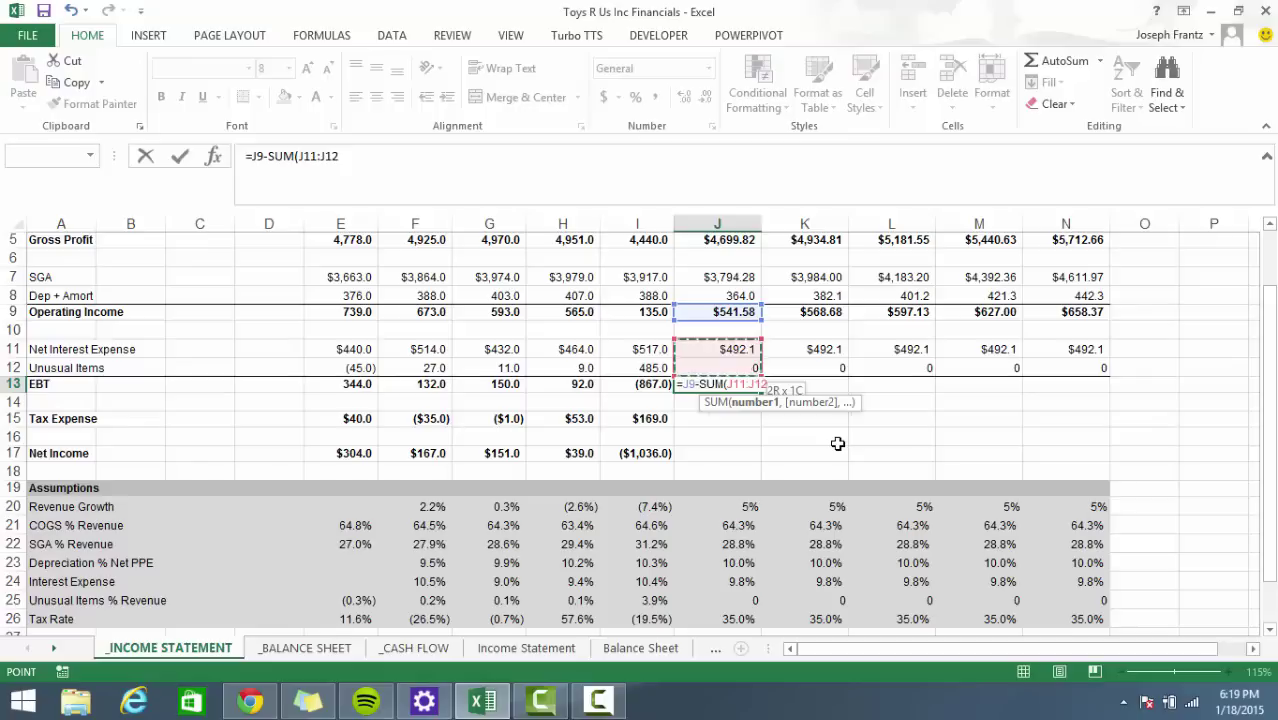
key(ctrl+Return)
Fill the 2015 EBT formula across to 2019 in J13:N13.
key(shift+Right)
key(shift+Right)
key(shift+Right)
key(shift+Right)
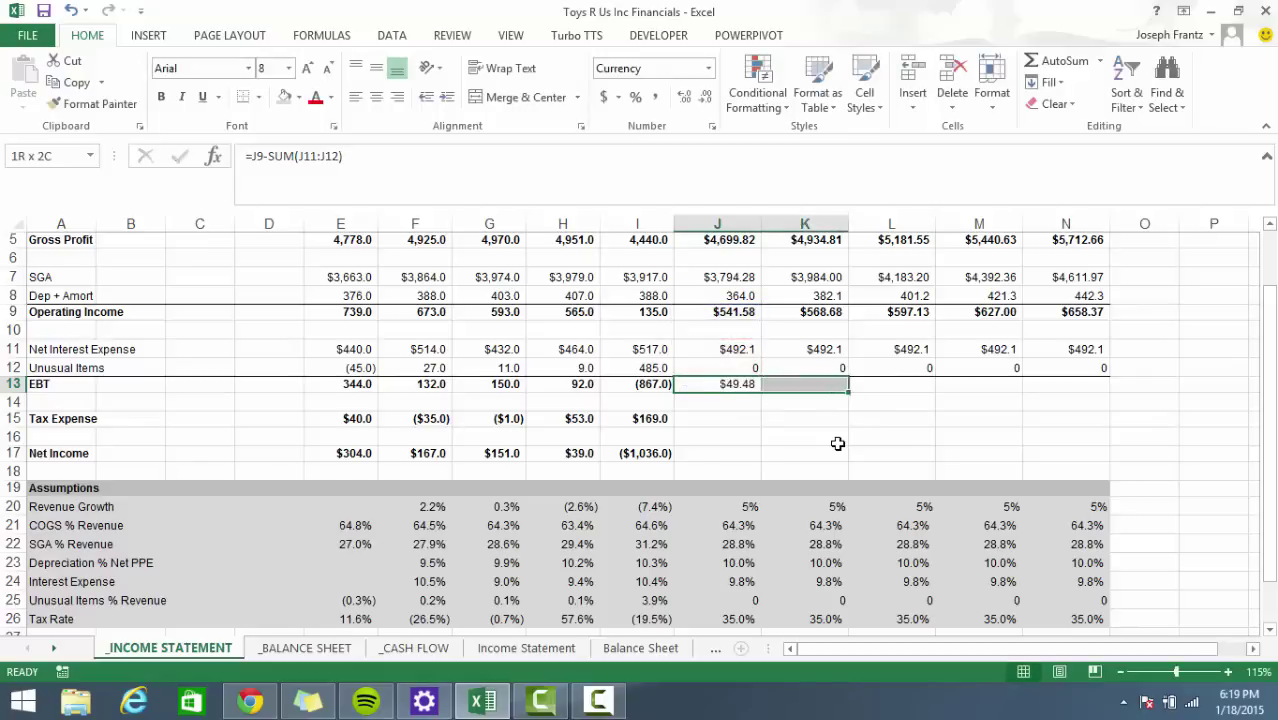
key(ctrl+r)
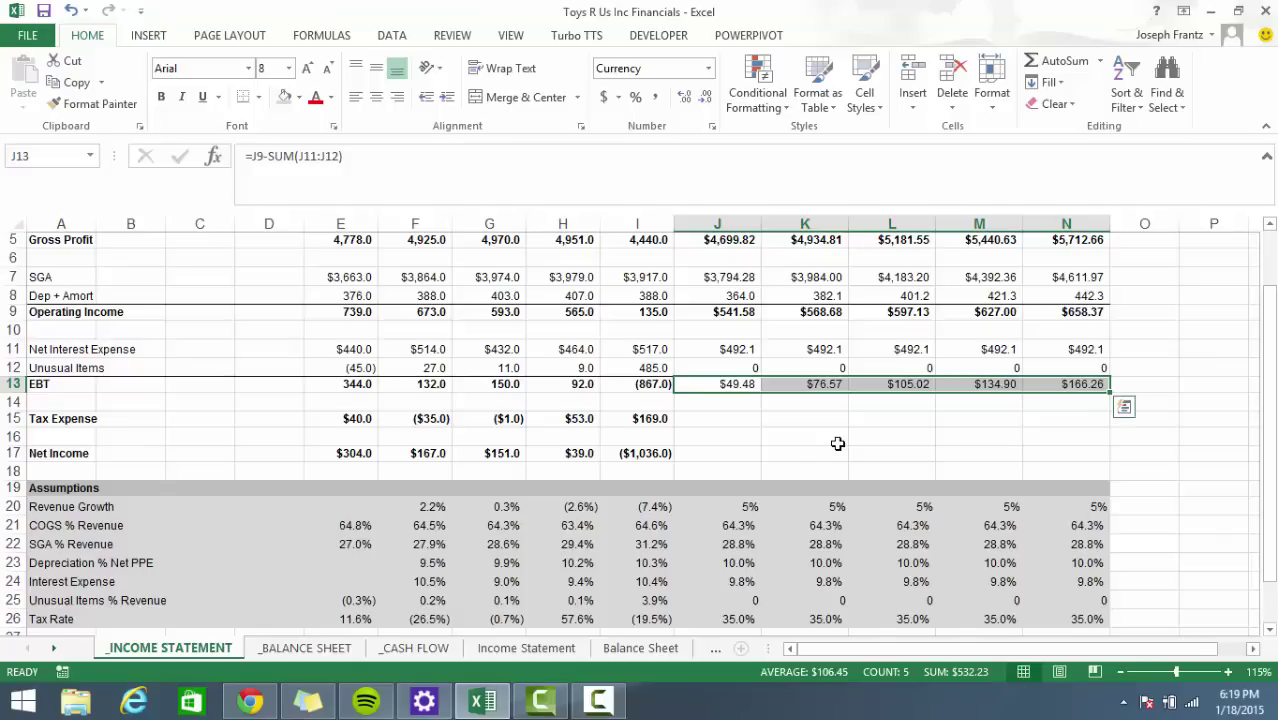
Calculate the 2015 Tax Expense in J15 from the tax rate and EBT with =J26*J13.
key(Down)
key(Down)
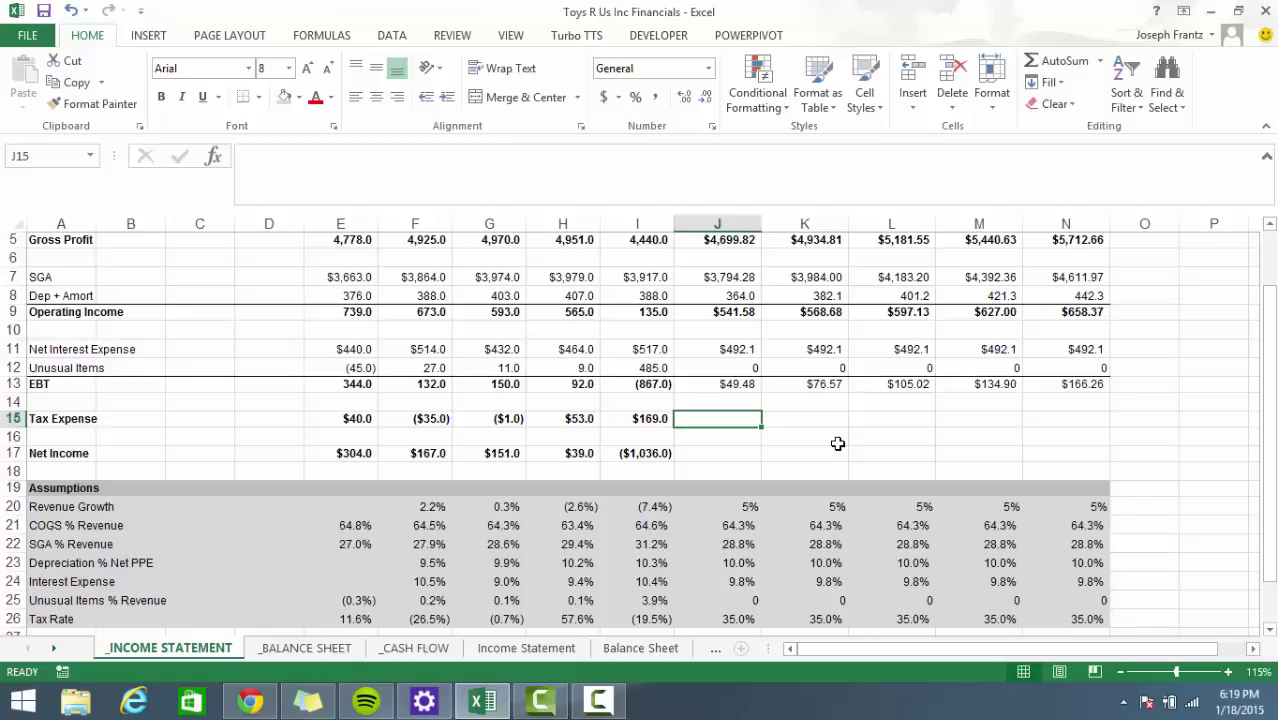
text(=)
key(Right)
key(Right)
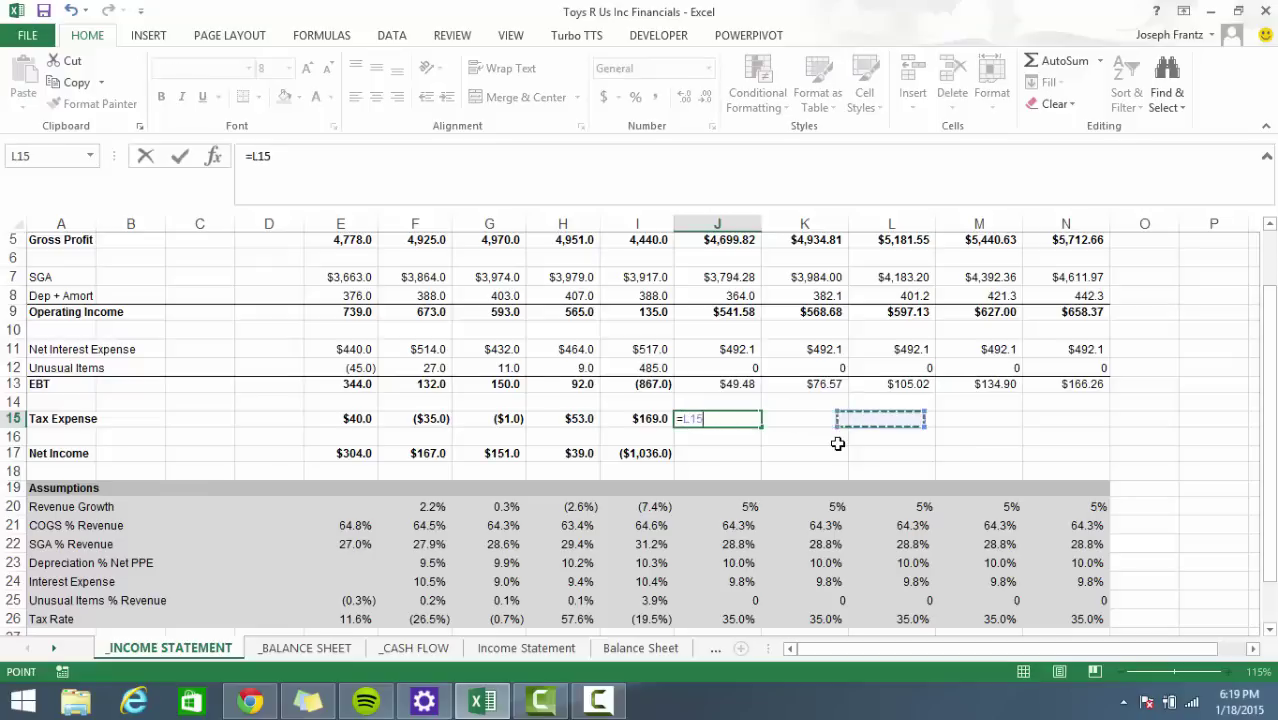
key(Down)
key(Down)
key(Left)
key(Down)
key(Down)
key(Down)
key(Down)
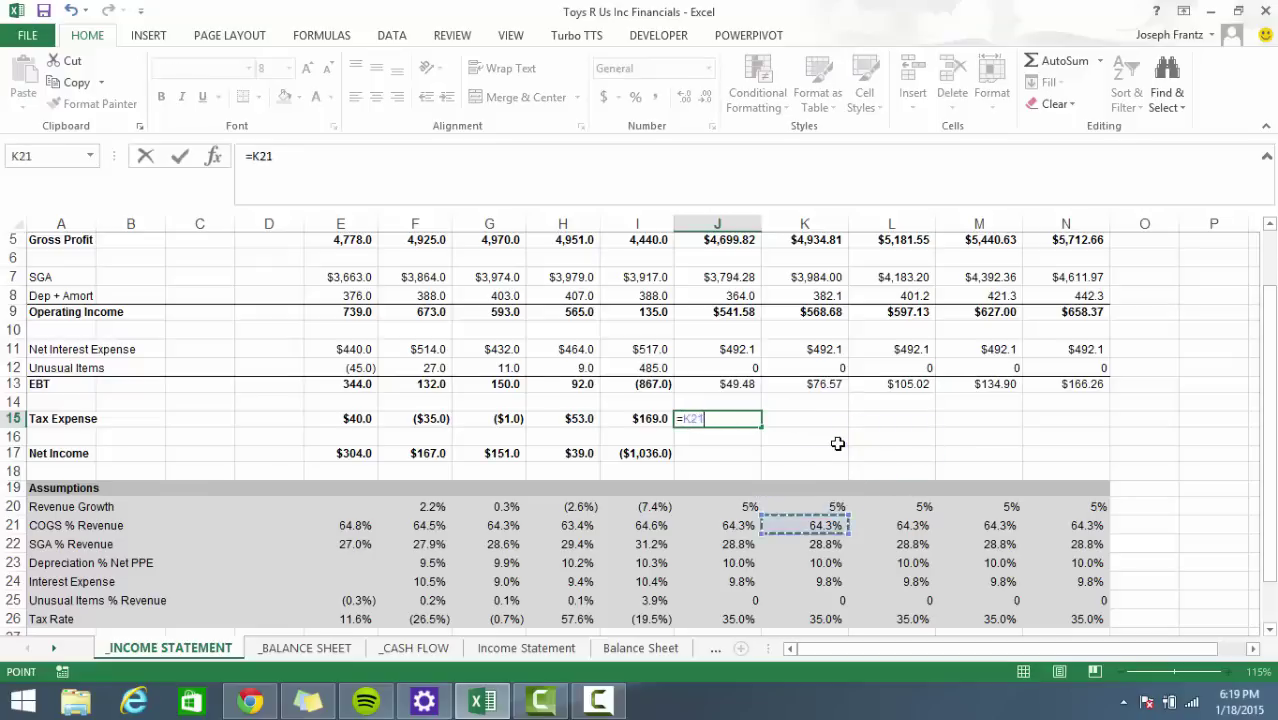
key(Left)
key(Down)
key(Down)
key(Down)
key(Down)
key(Down)
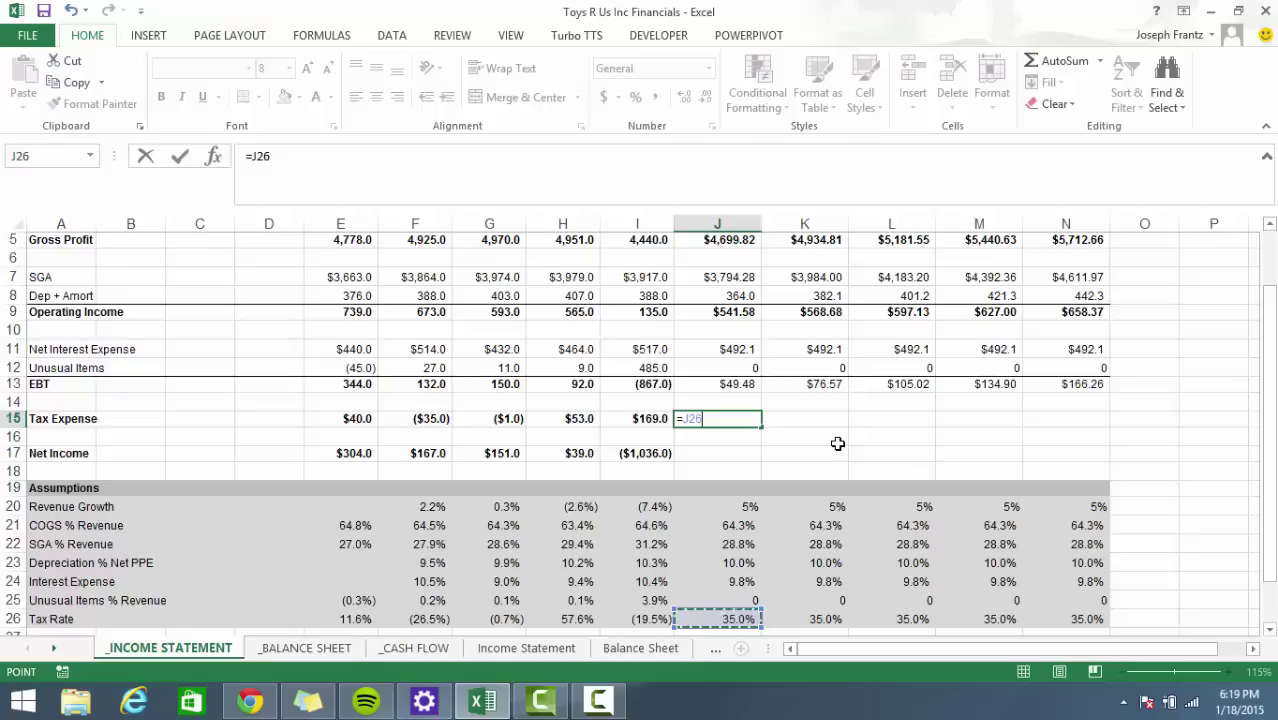
text(*)
key(Up)
key(Up)
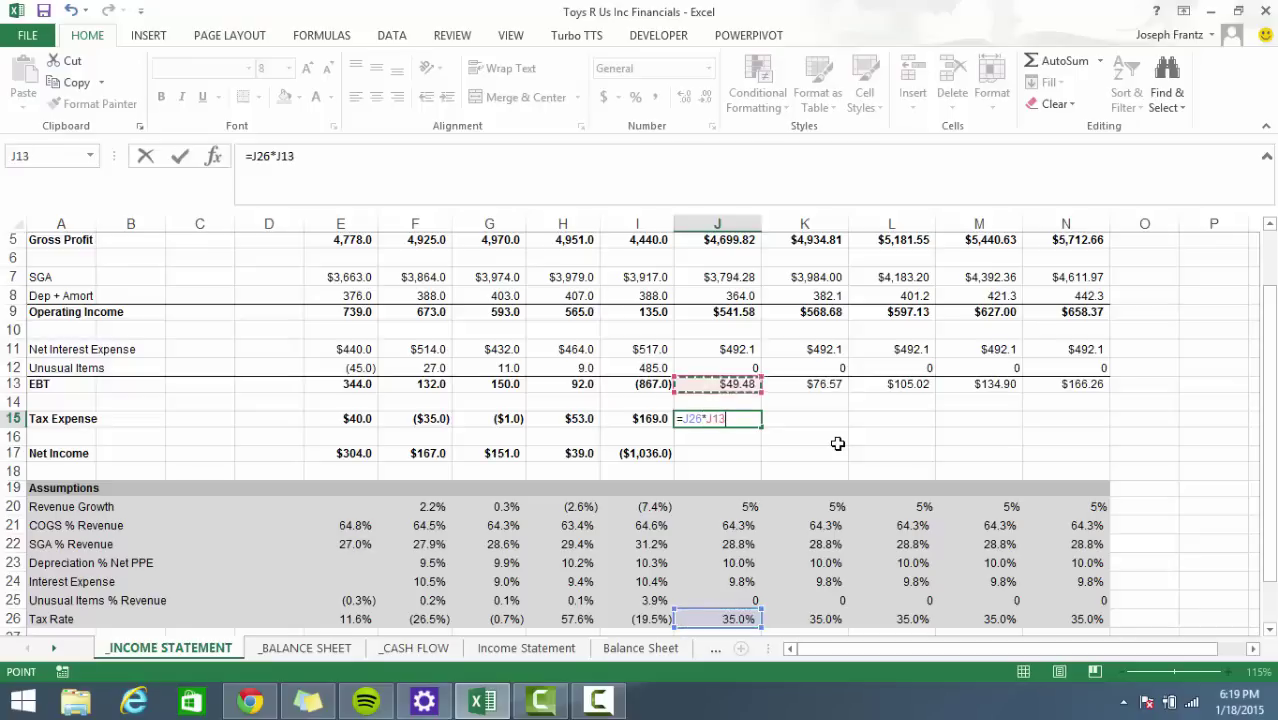
key(ctrl+Return)
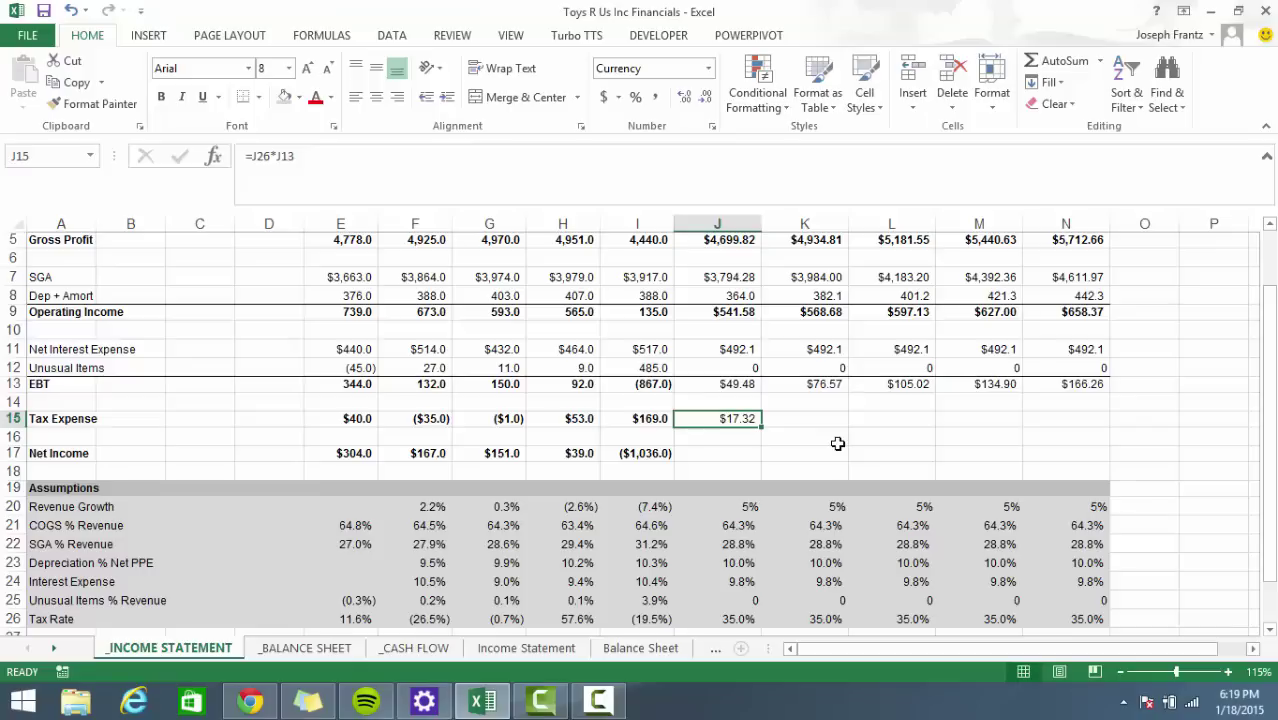
Make the projected EBT values in J13:N13 bold.
key(Up)
key(Up)
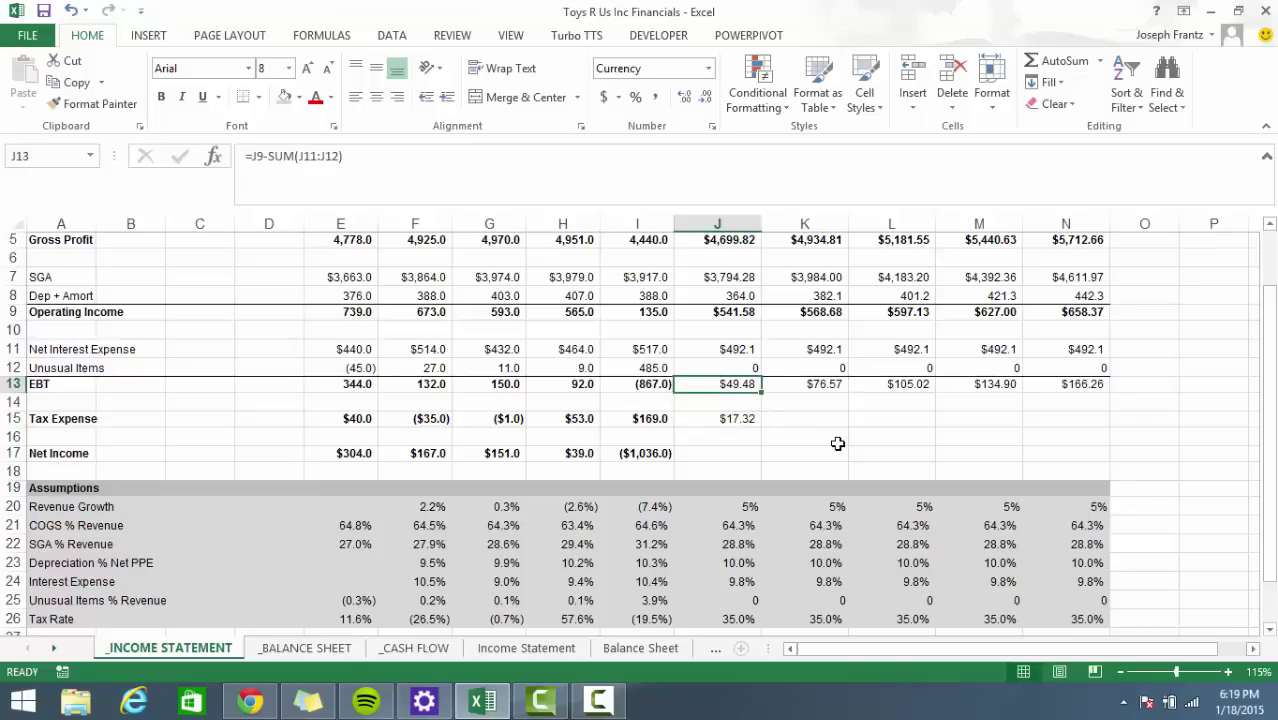
key(shift+Right)
key(shift+Right)
key(shift+Right)
key(shift+Right)
key(shift+Right)
key(shift+Left)
key(ctrl+b)
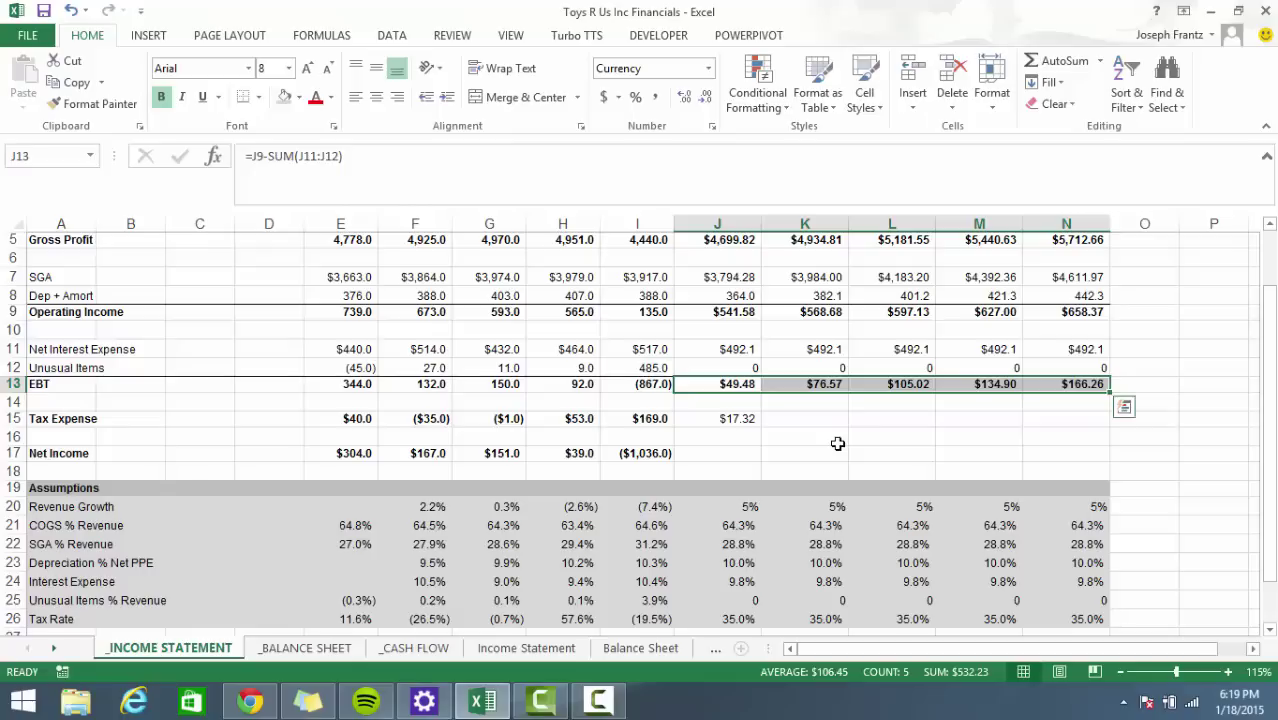
Fill the 2015 Tax Expense formula across to 2019 in J15:N15 and make the row's projections bold.
key(Down)
key(Down)
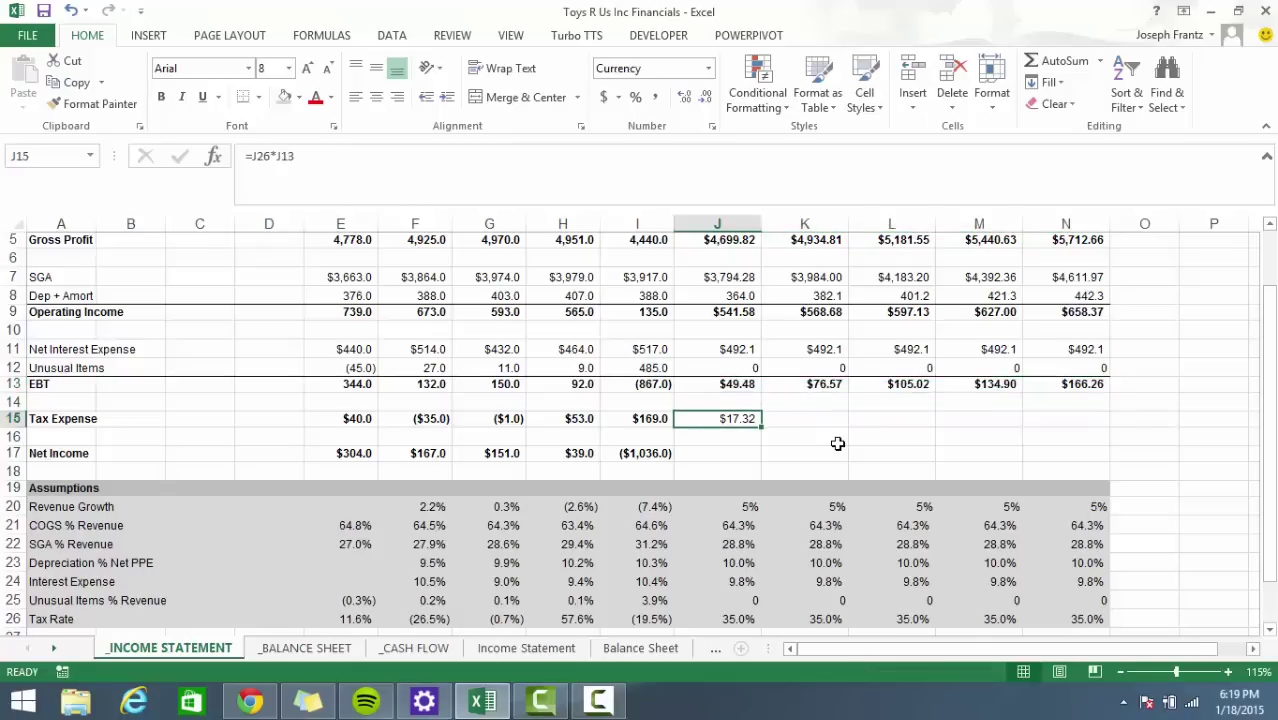
key(shift+Right)
key(shift+Right)
key(shift+Right)
key(shift+Right)
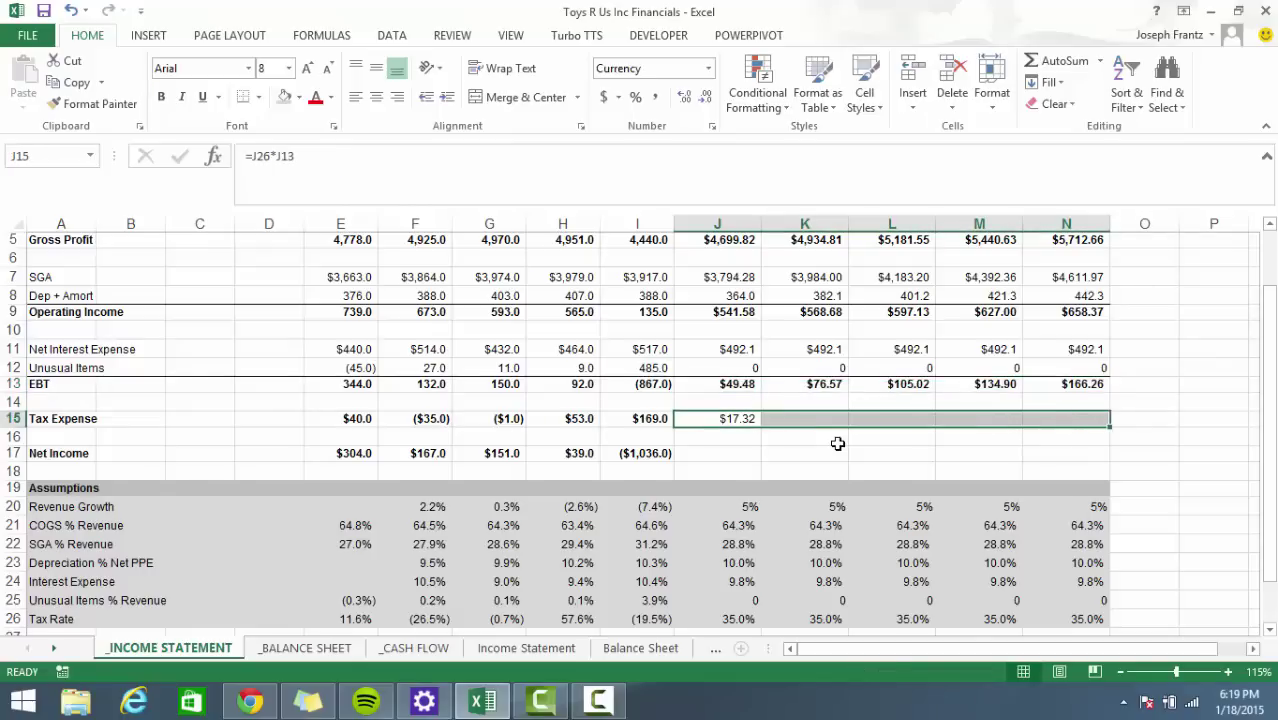
key(ctrl+r)
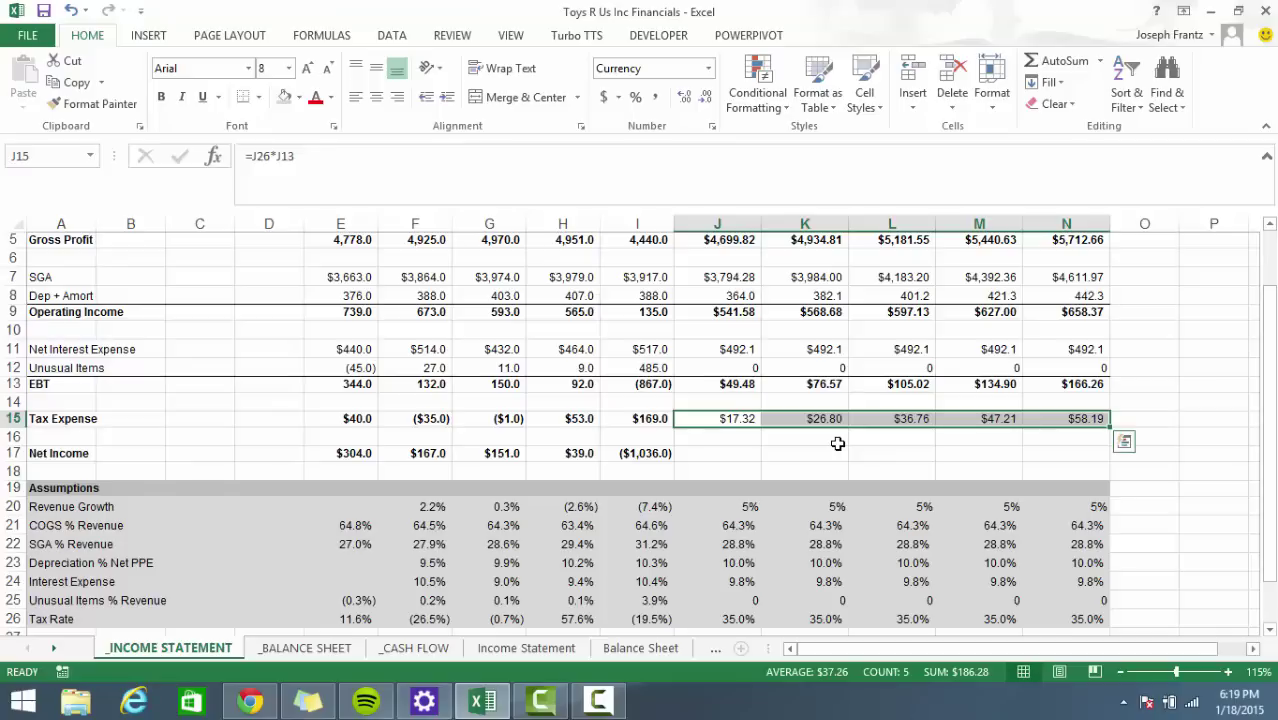
key(ctrl+b)
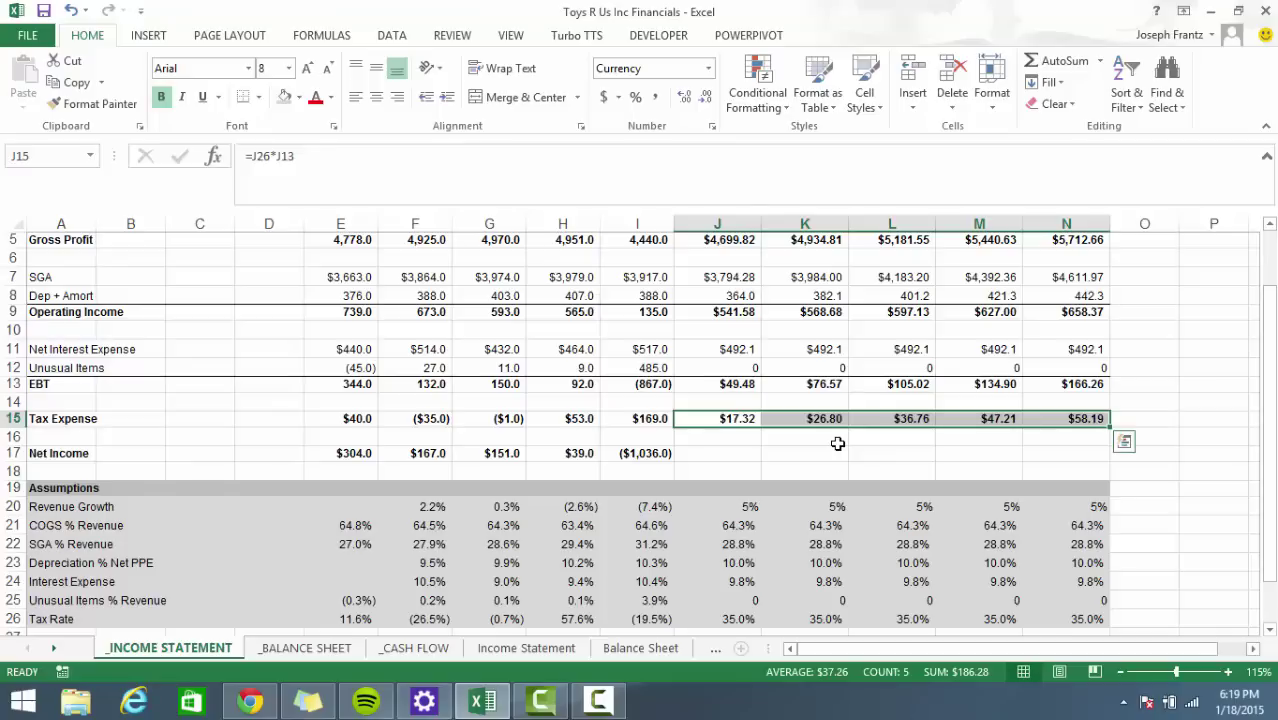
Calculate the 2015 Net Income in J17 by subtracting Tax Expense from EBT with =J13-J15.
key(Down)
key(Down)
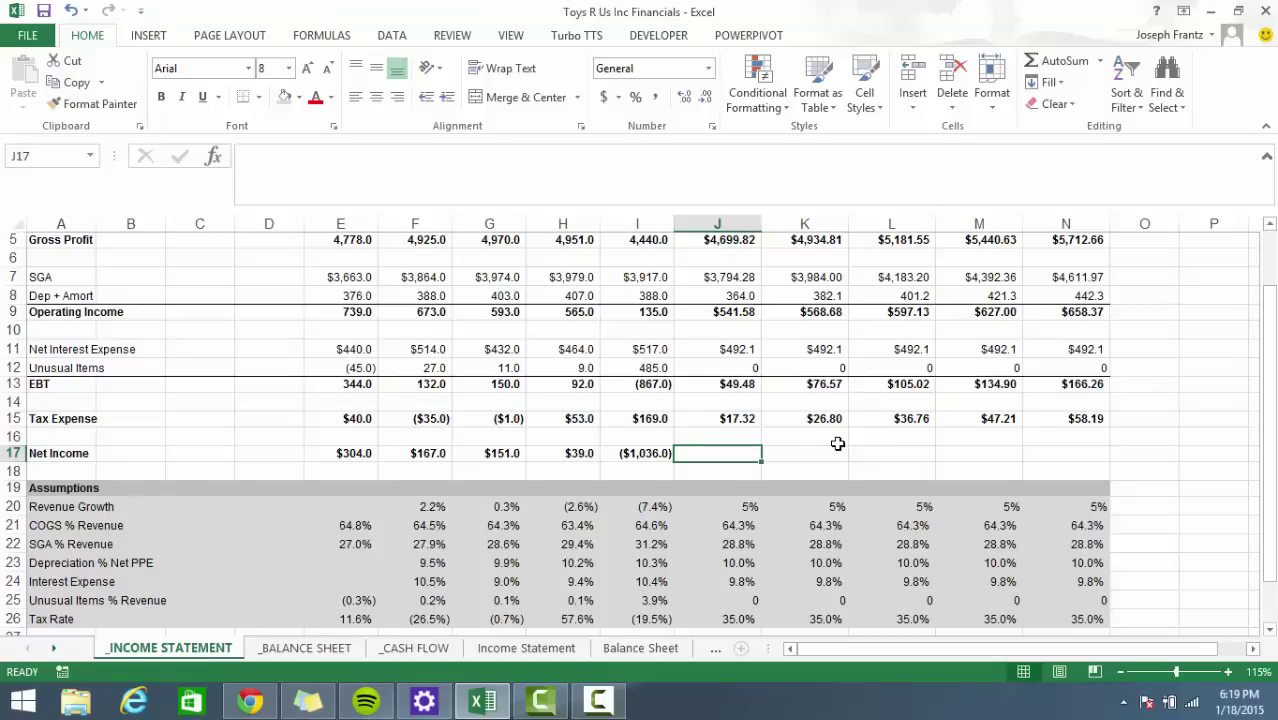
text(=)
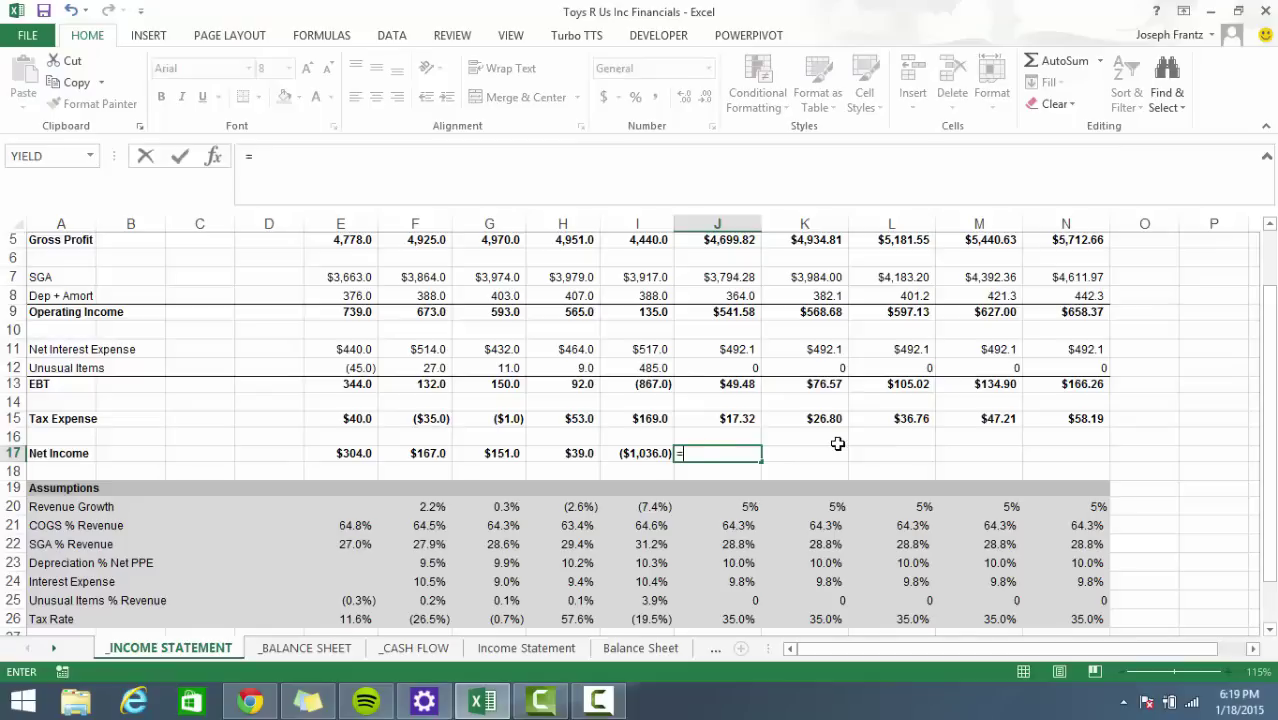
key(Up)
key(Up)
key(Up)
key(Up)
text(-)
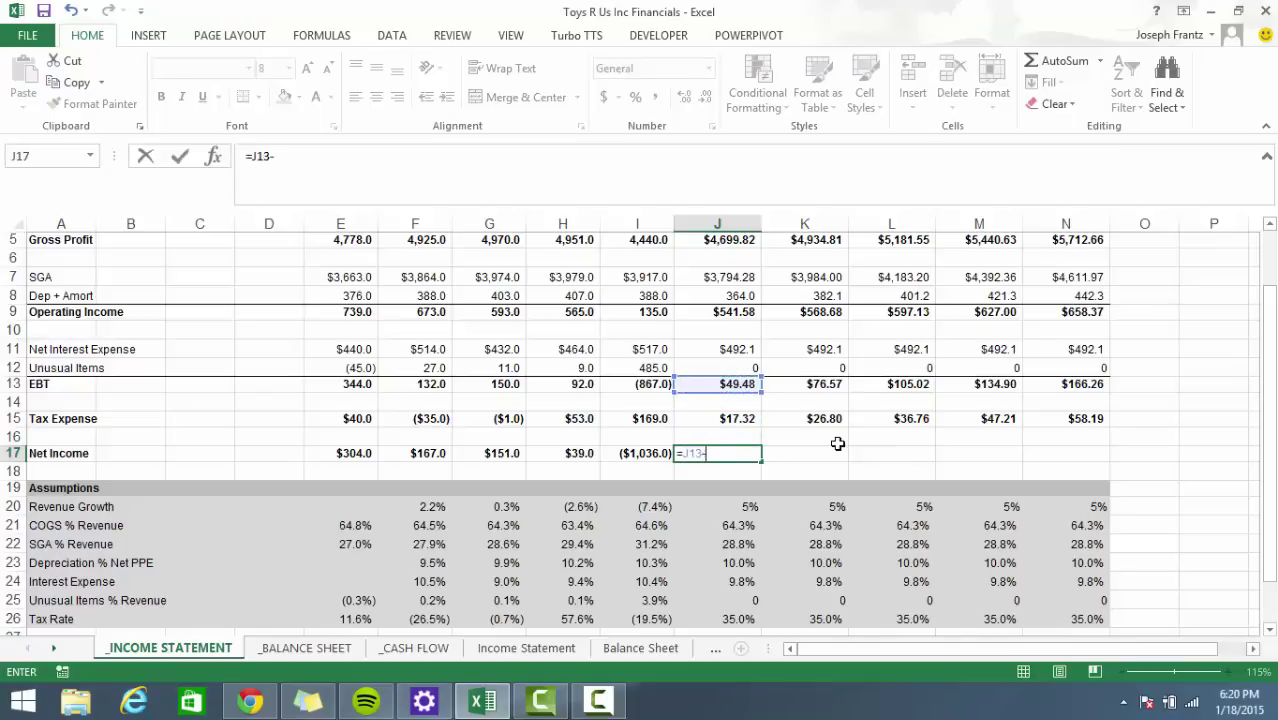
key(Up)
key(Up)
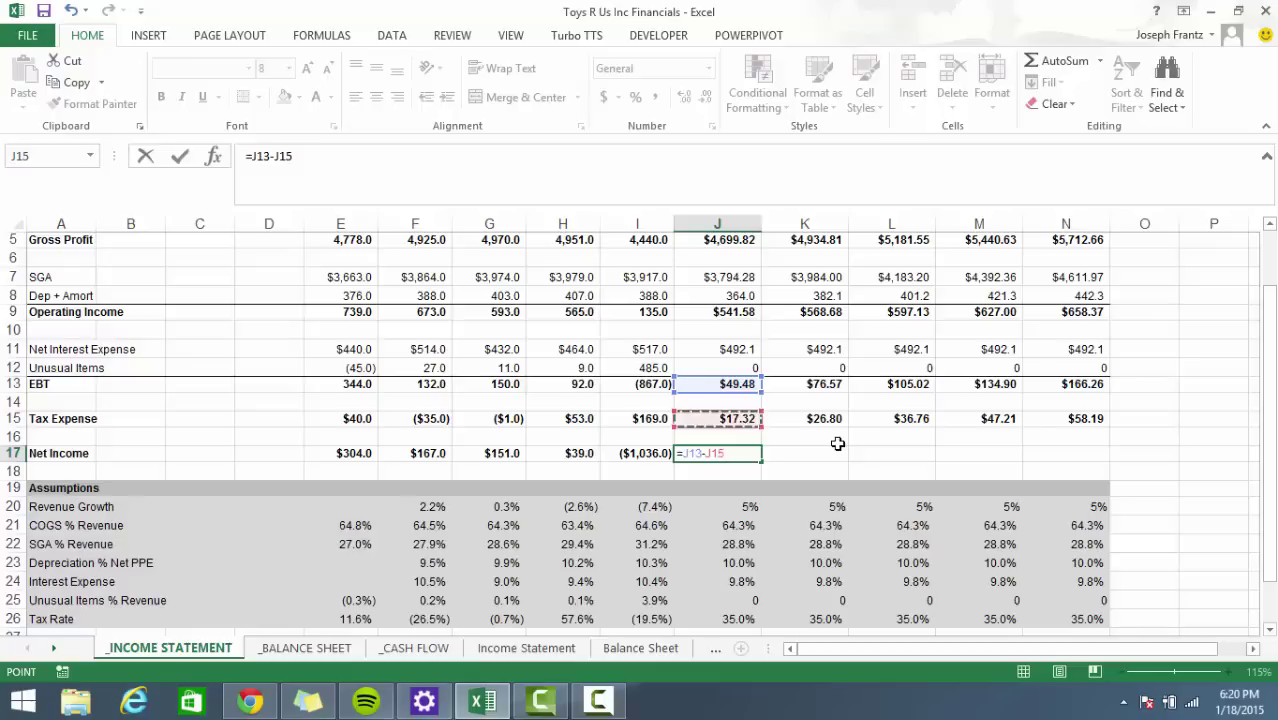
key(ctrl+Return)
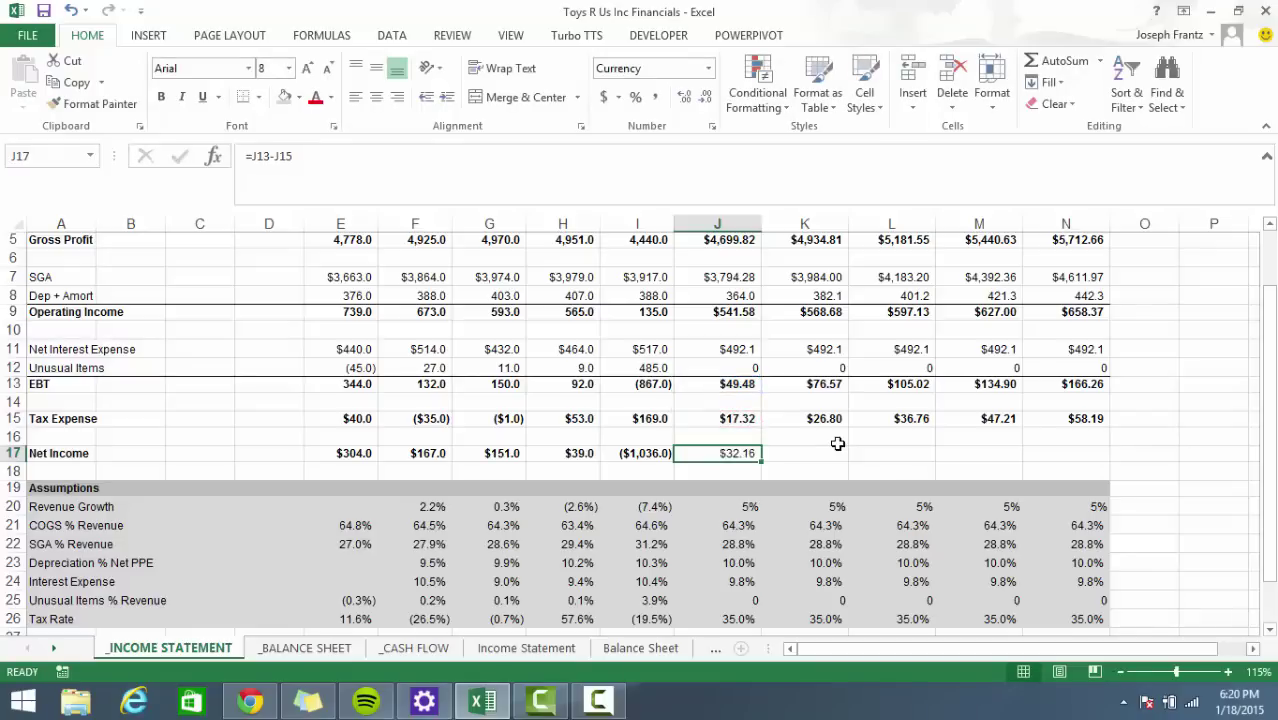
Fill the 2015 Net Income formula across to 2019 in J17:N17 and make the row's projections bold.
key(ctrl+Right)
key(ctrl+Left)
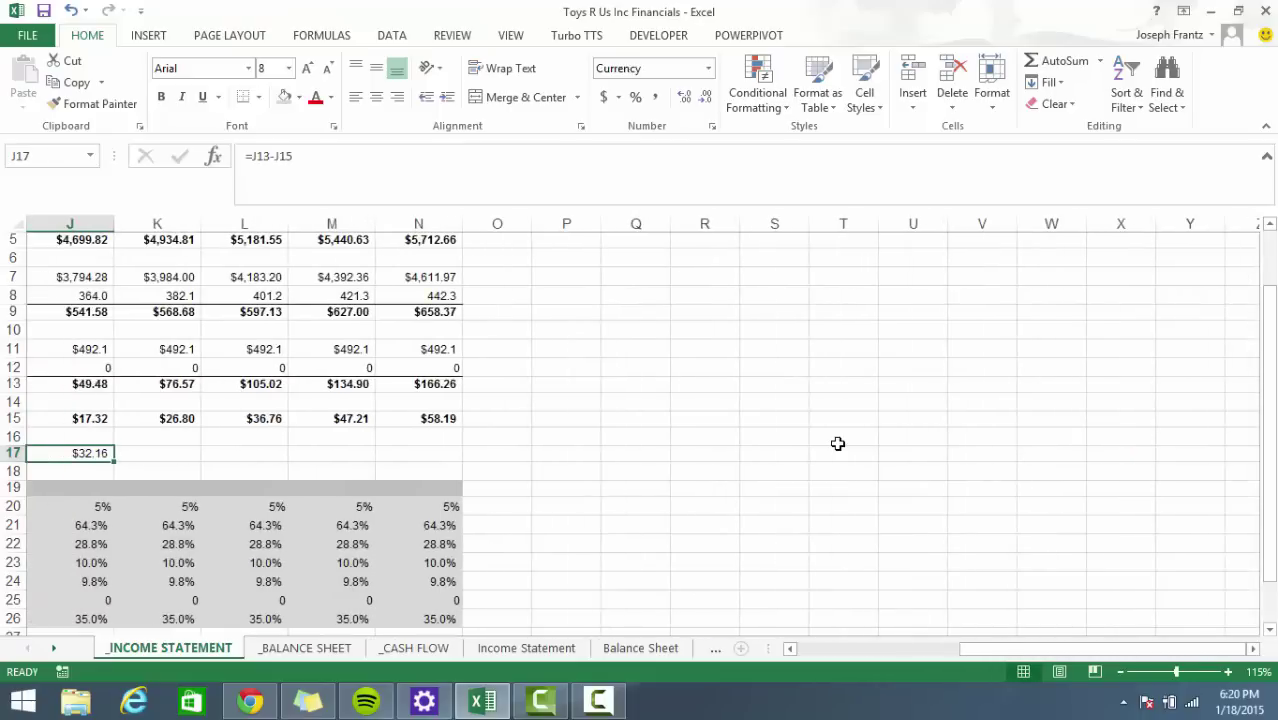
key(shift+Right)
key(shift+Right)
key(shift+Right)
key(shift+Right)
key(ctrl+r)
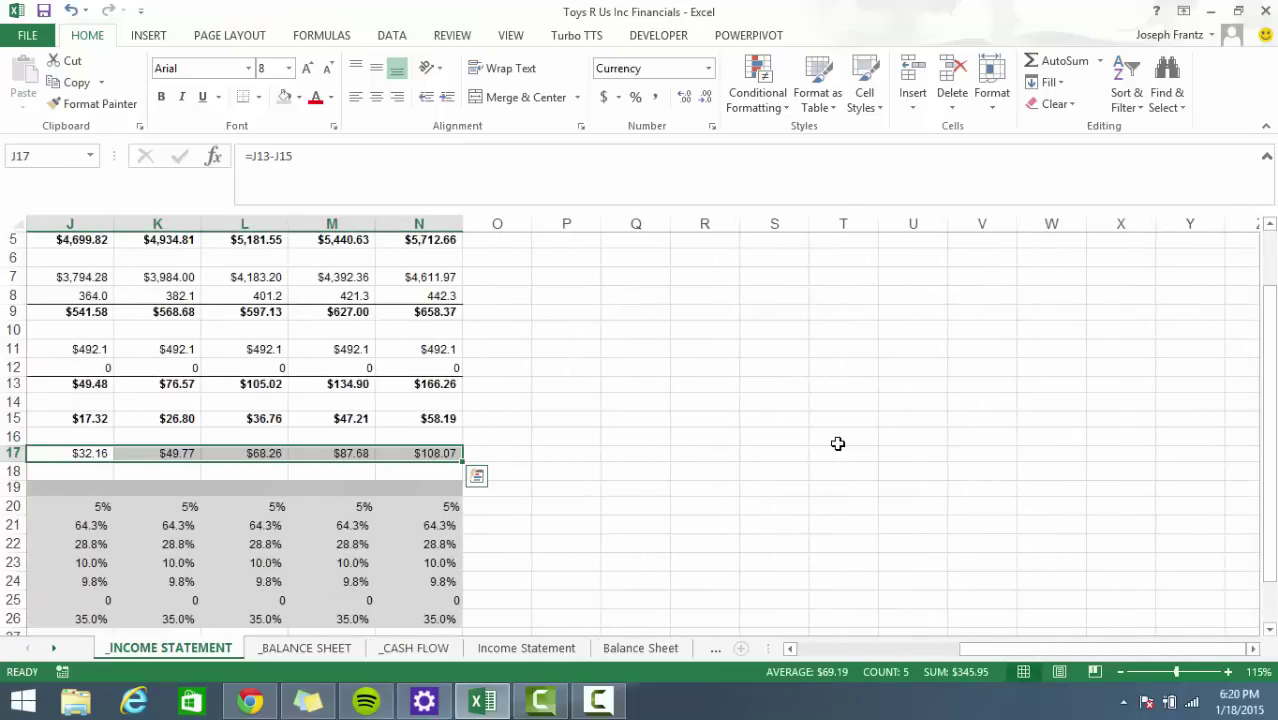
Review the income statement's historical and projected figures from Revenue down to Net Income, along with the assumptions beneath them.
key(Left)
key(Left)
key(Left)
key(Left)
key(Left)
key(Left)
key(Left)
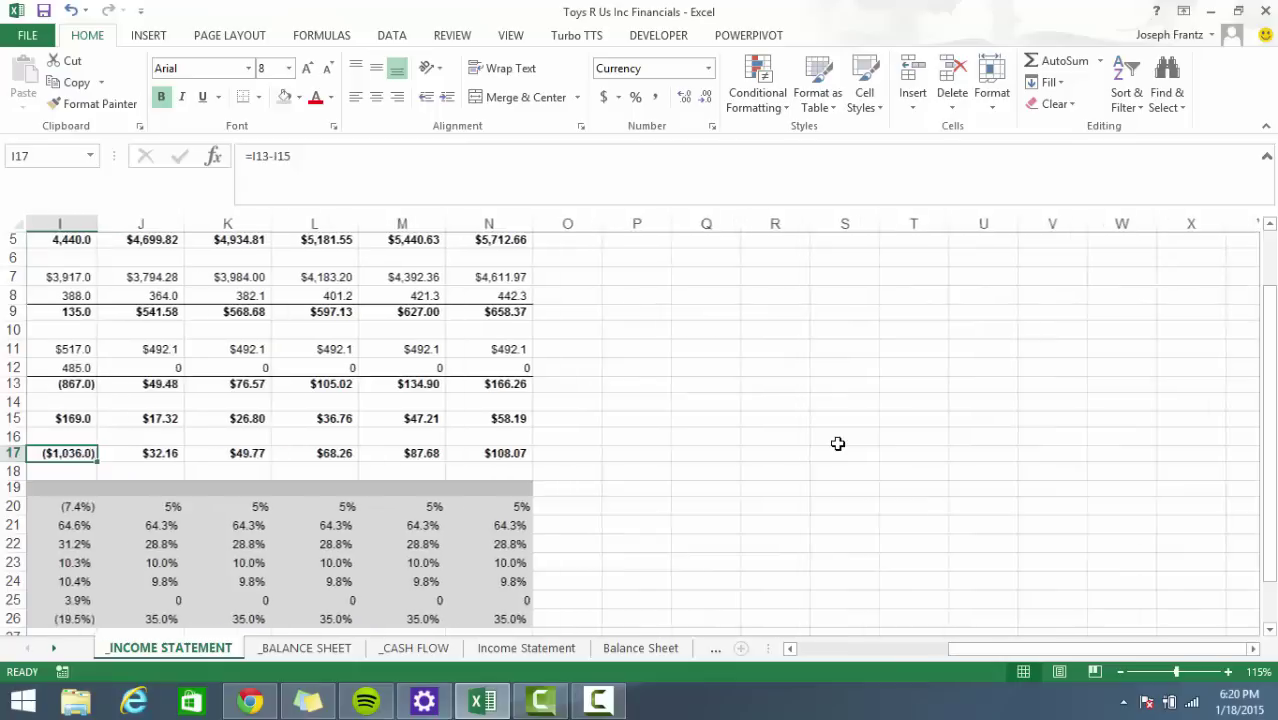
key(Right)
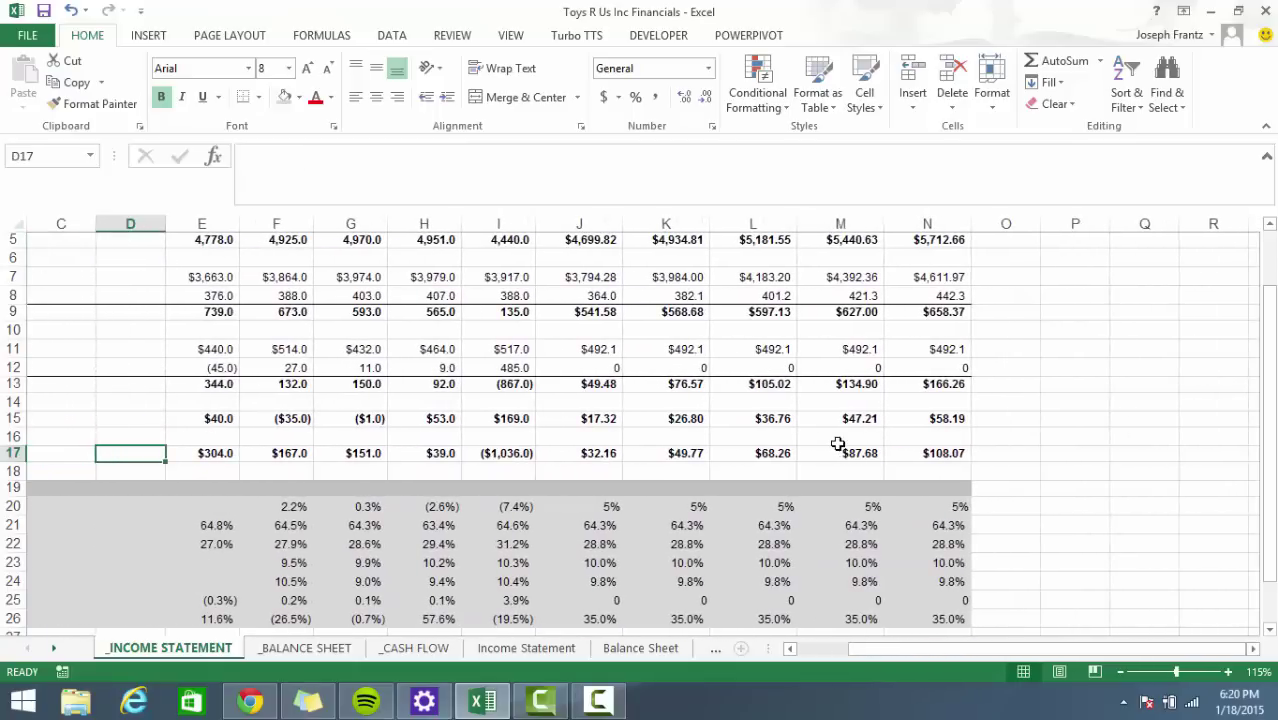
key(Right)
key(Right)
key(Right)
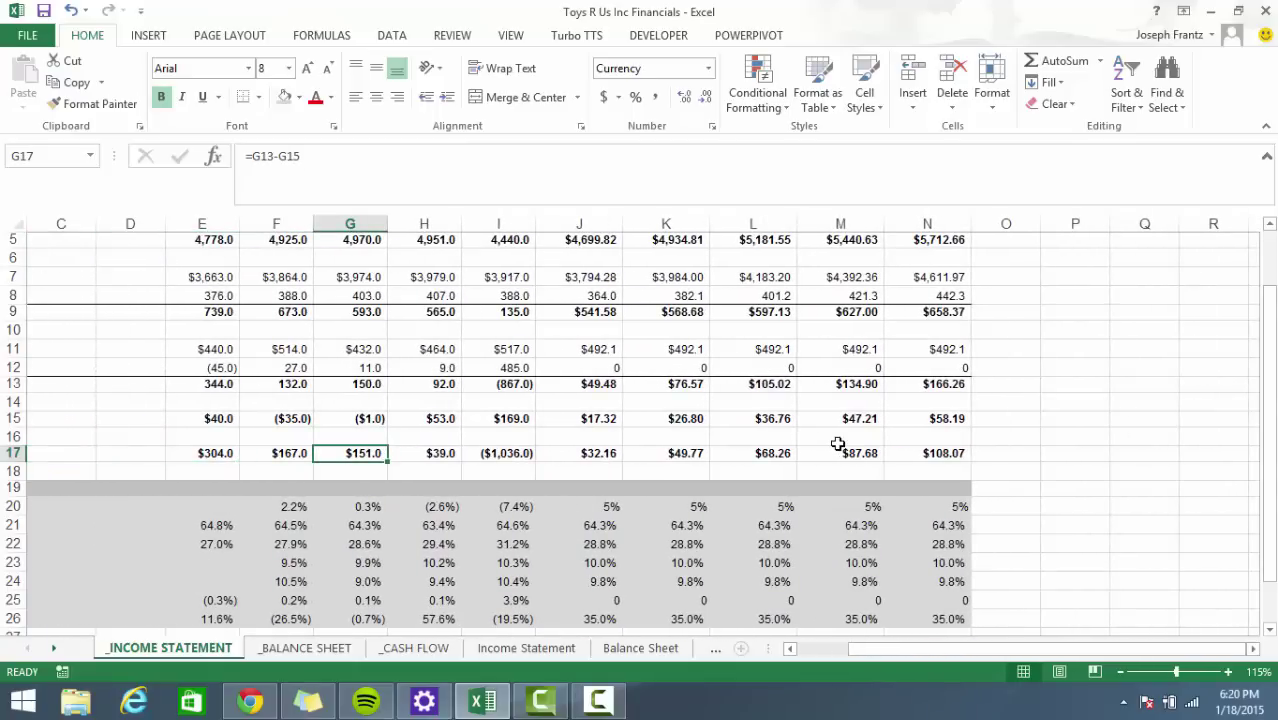
key(Up)
key(Up)
key(Up)
key(Up)
key(Up)
key(Up)
key(Up)
key(Up)
key(Up)
key(Up)
key(Up)
key(Up)
key(Up)
key(Up)
key(Up)
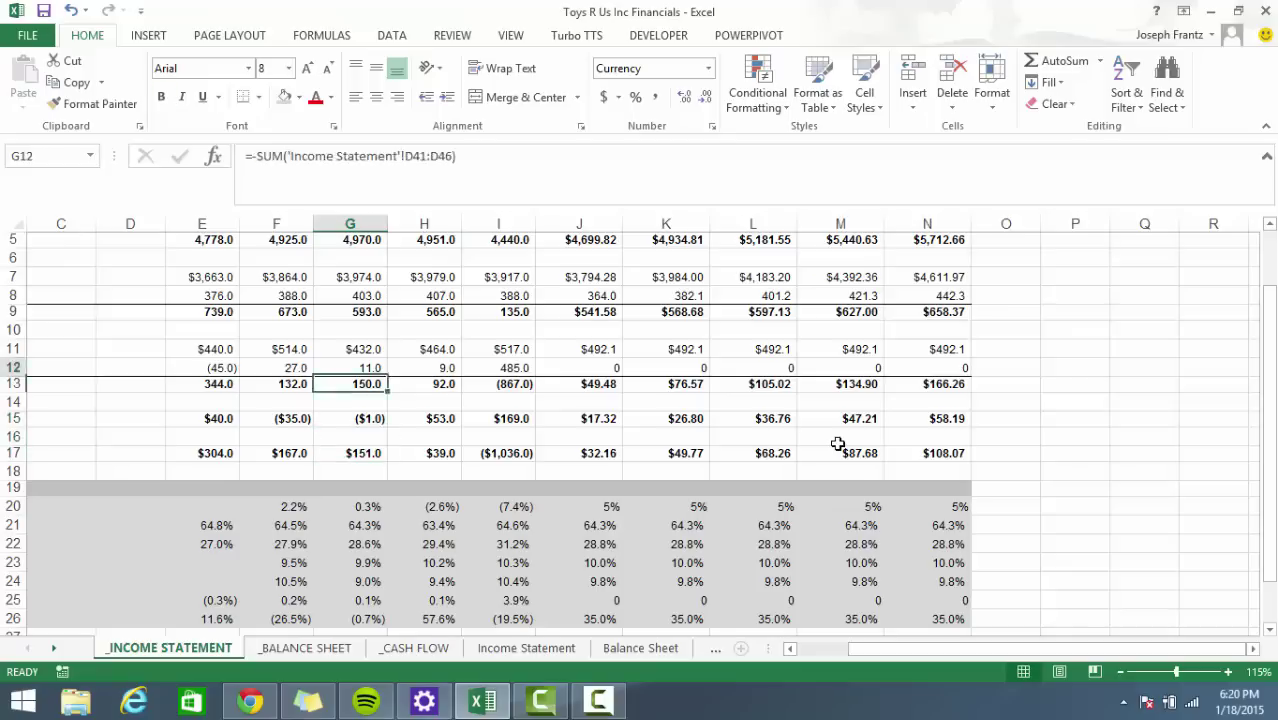
key(Down)
key(Right)
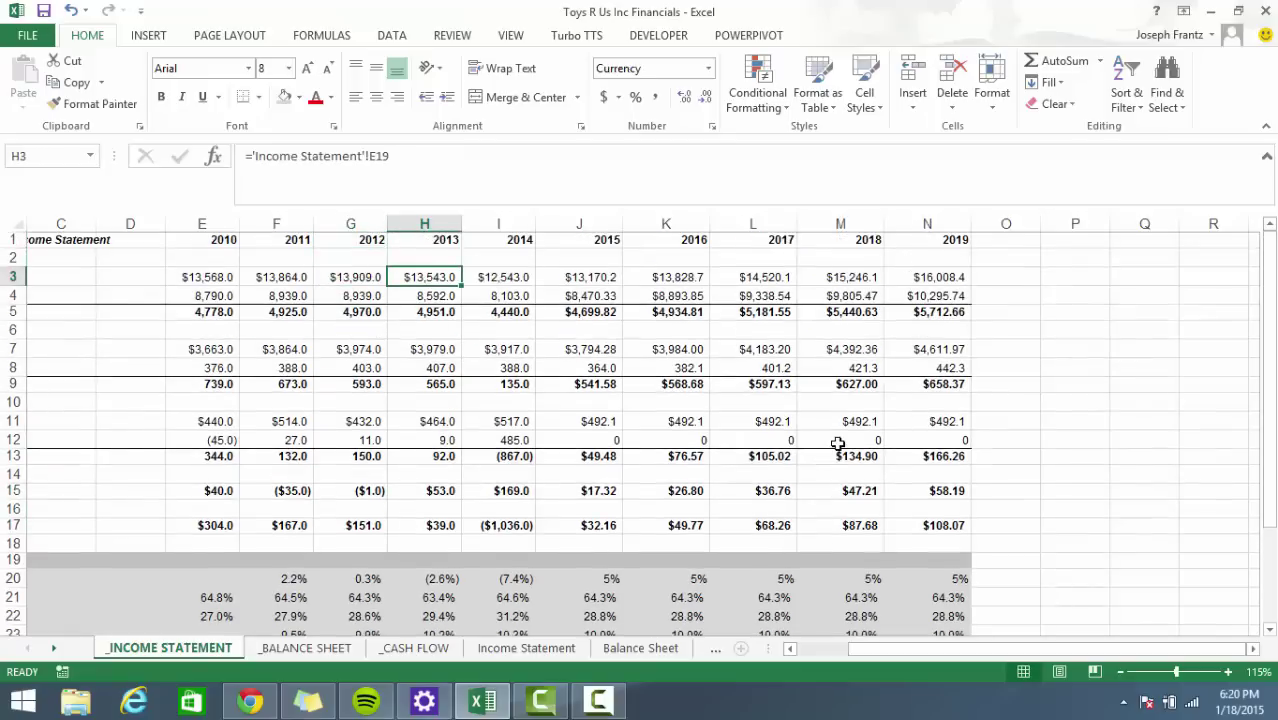
key(Right)
key(Right)
key(Right)
key(Right)
key(Right)
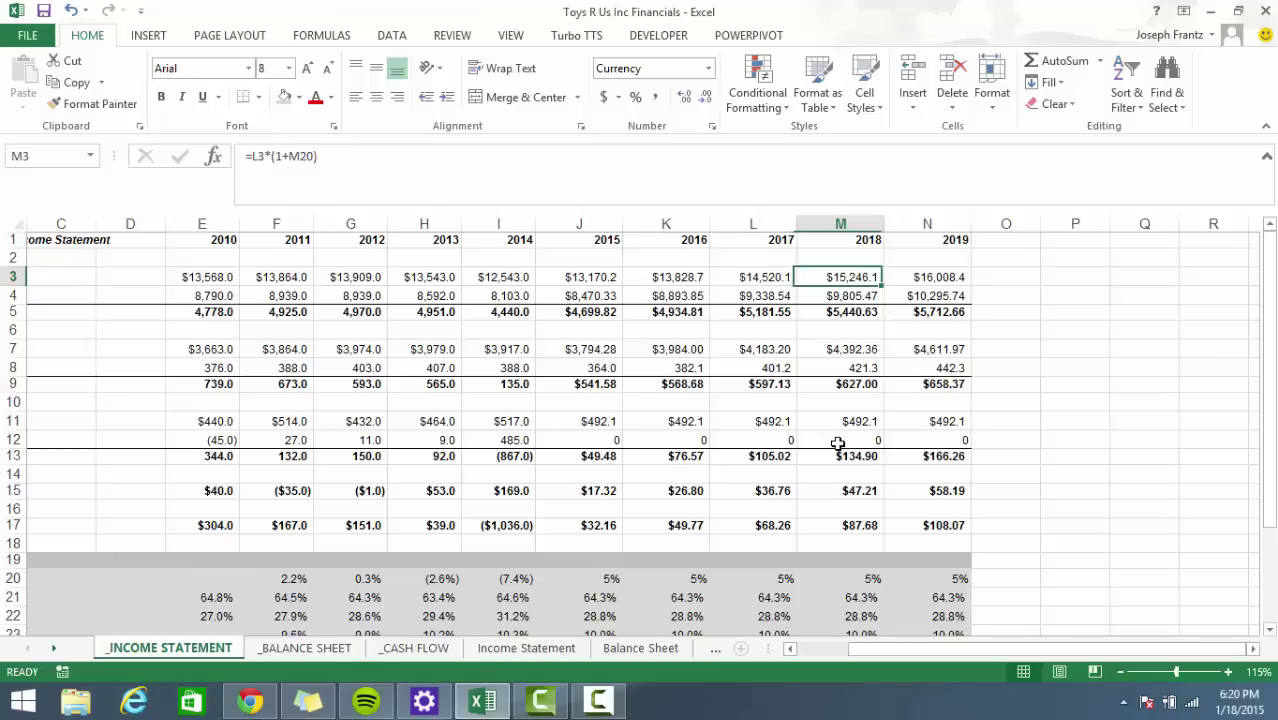
key(Down)
key(Left)
key(Down)
key(Down)
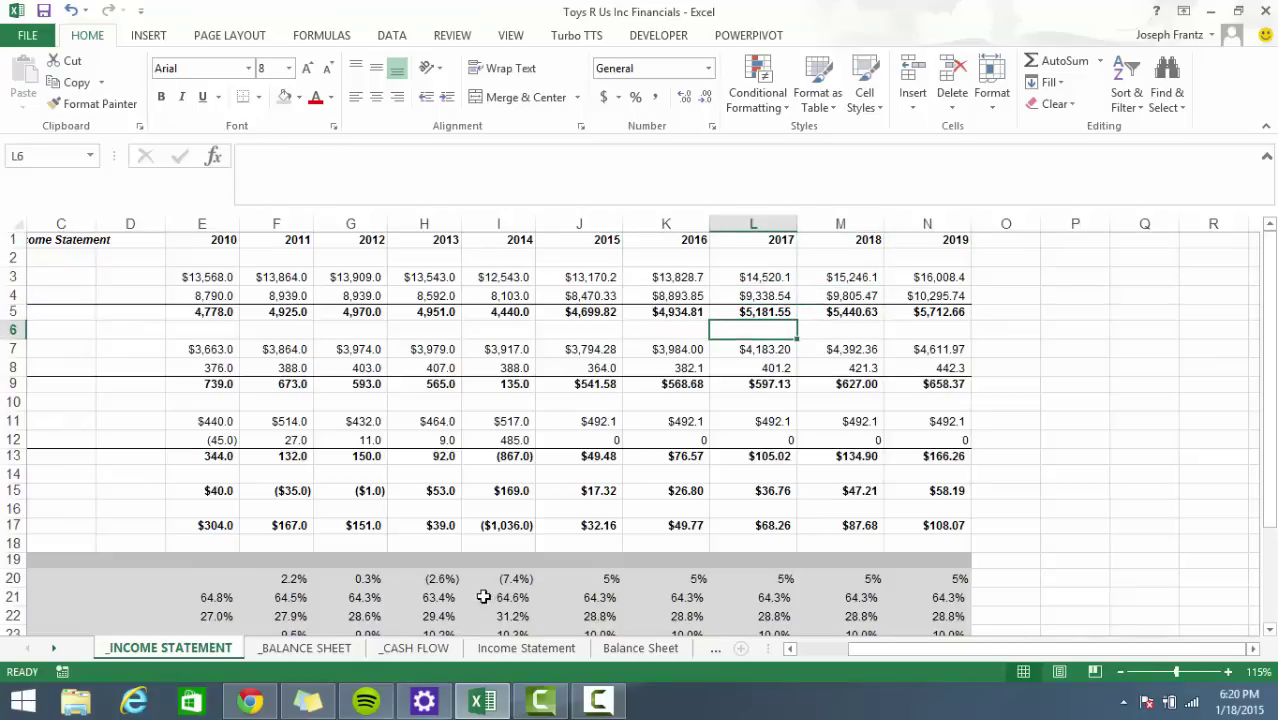
scroll(464, 630, down, 1)
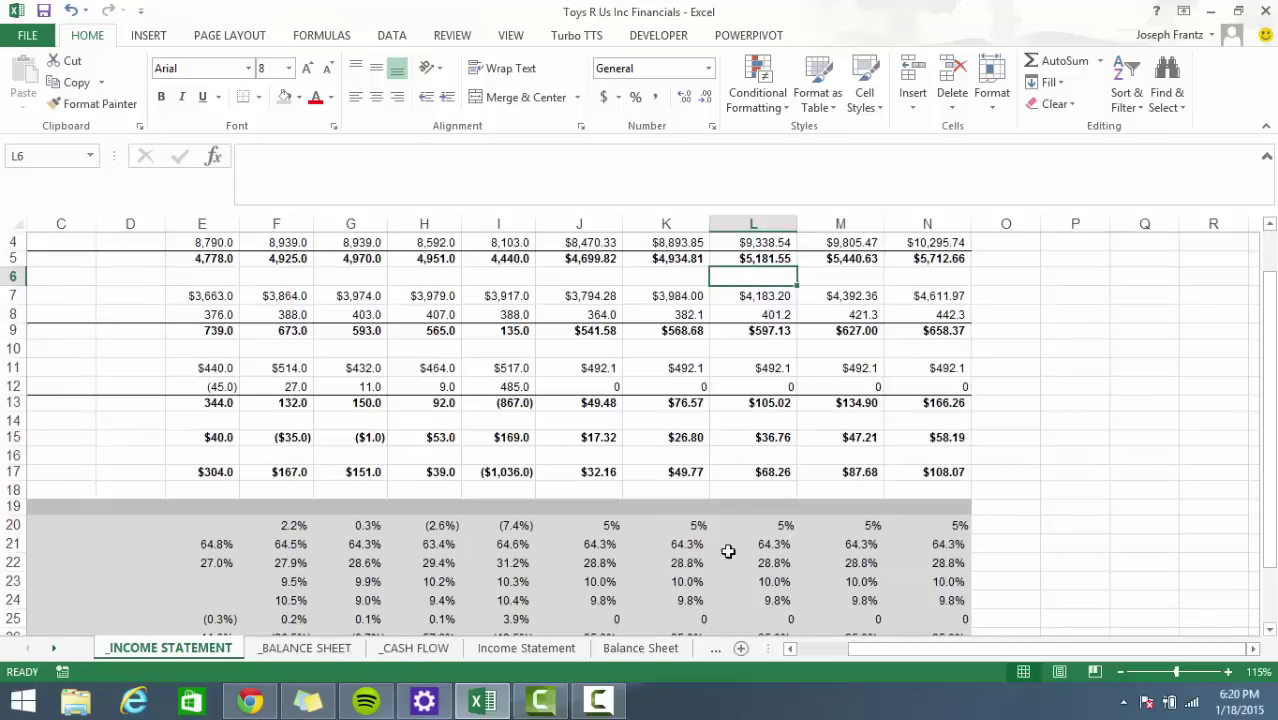
drag(893, 652, 815, 652)
scroll(813, 608, up, 1)
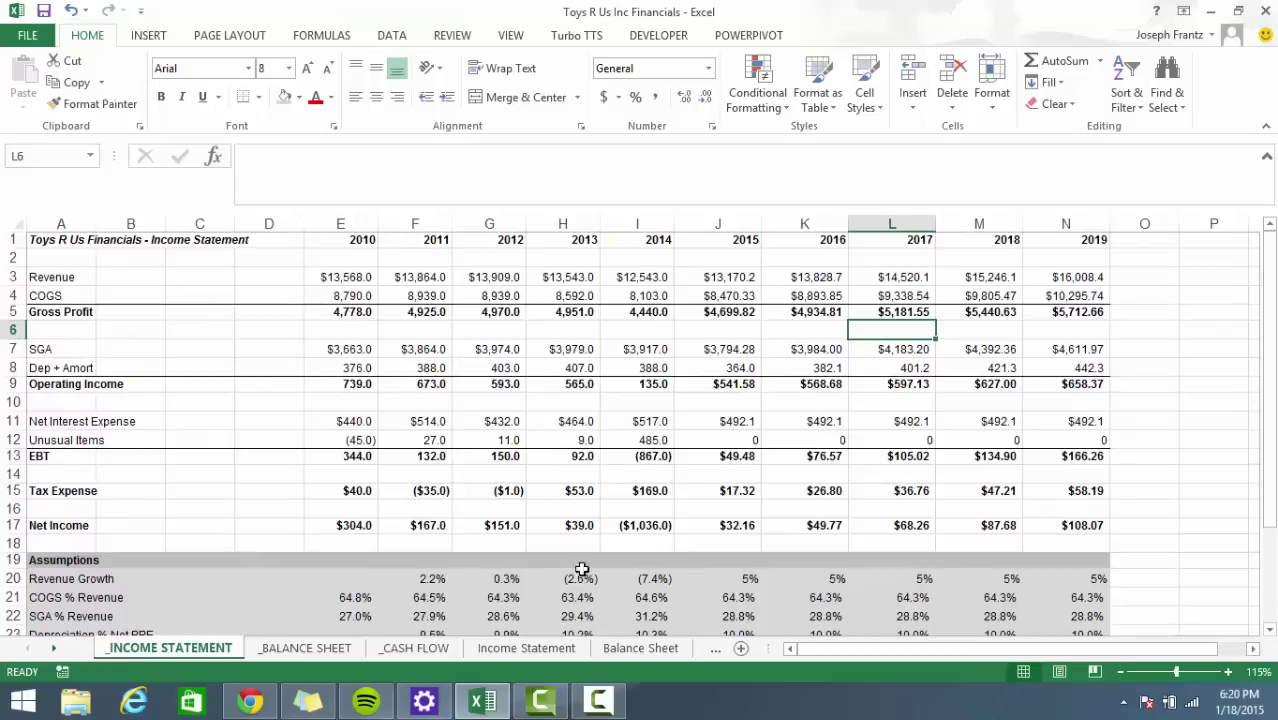
Open the _CASH FLOW sheet at its cash from operations section.
click(401, 651)
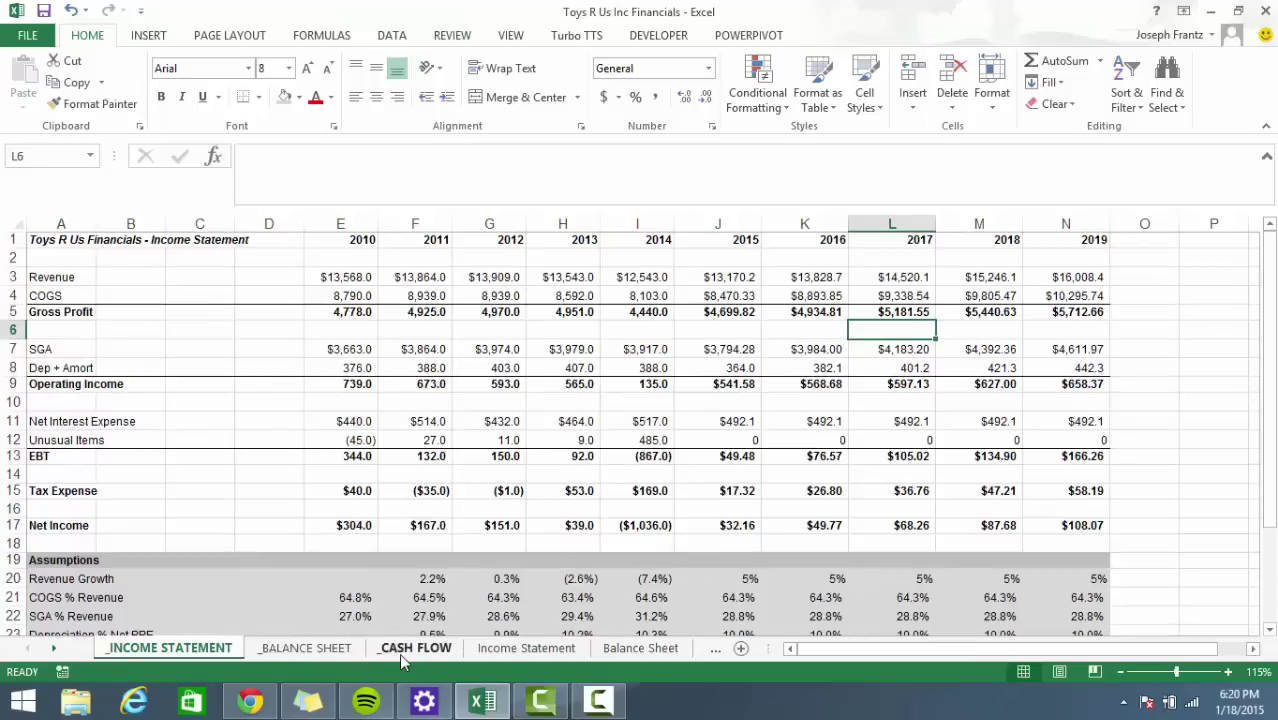
scroll(600, 600, up, 3)
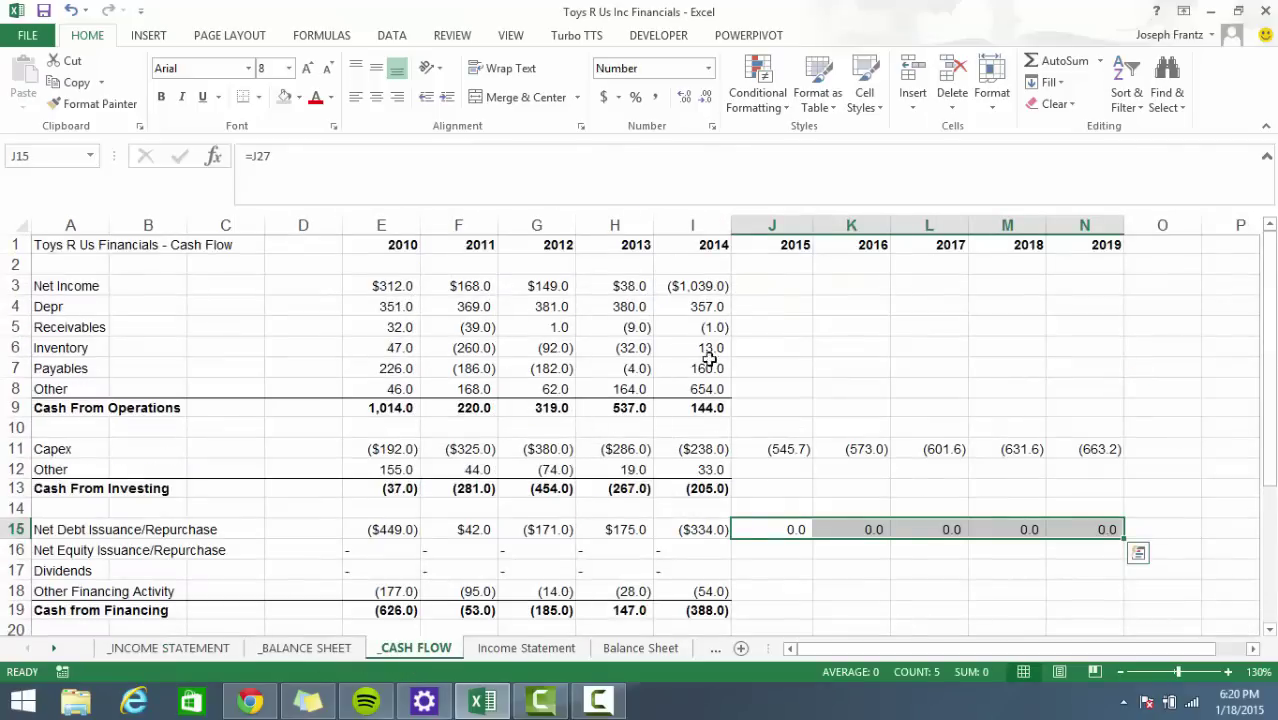
Link the 2015 Net Income cell J3 to the 2015 net income in J17 of the _INCOME STATEMENT sheet.
click(767, 284)
text(=)
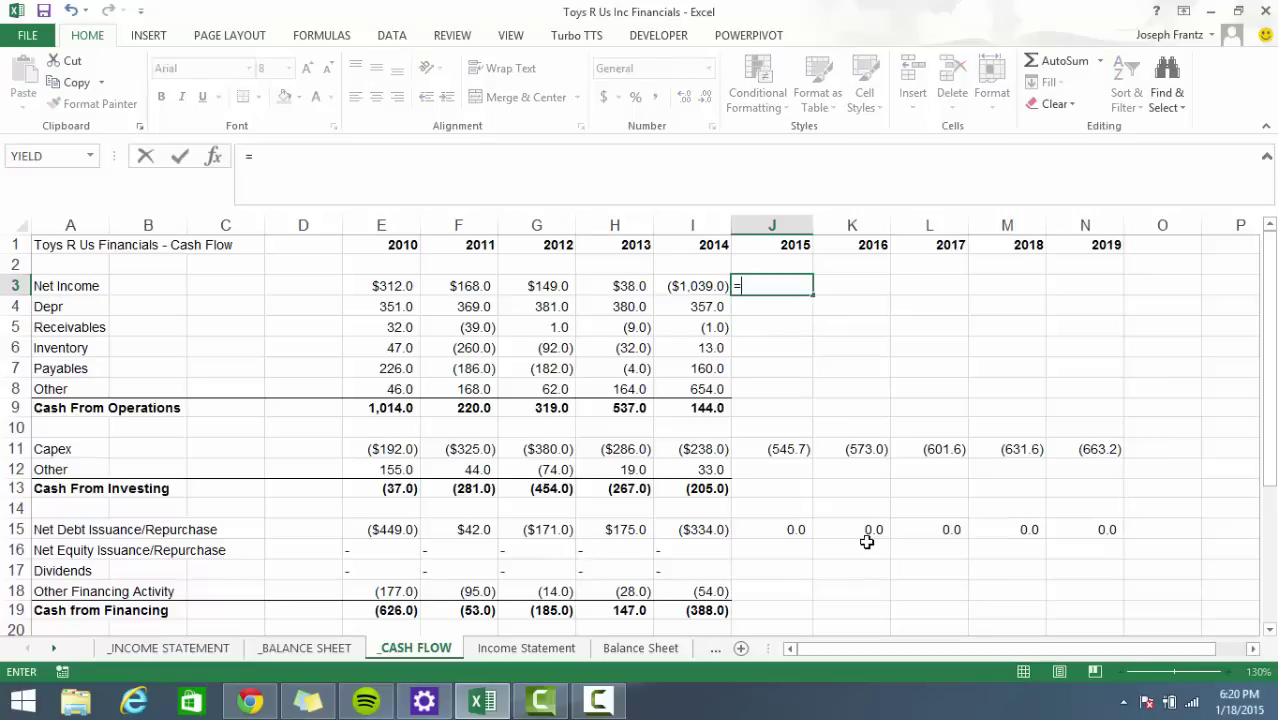
click(165, 648)
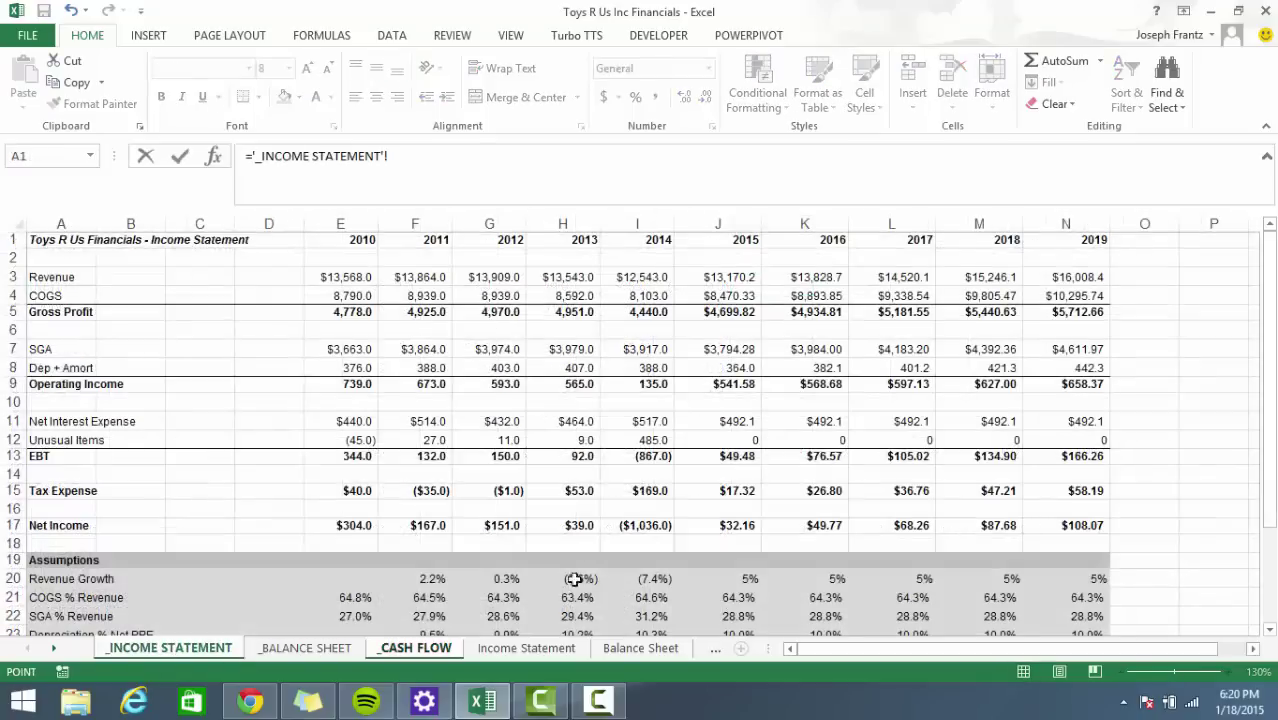
click(742, 525)
key(Return)
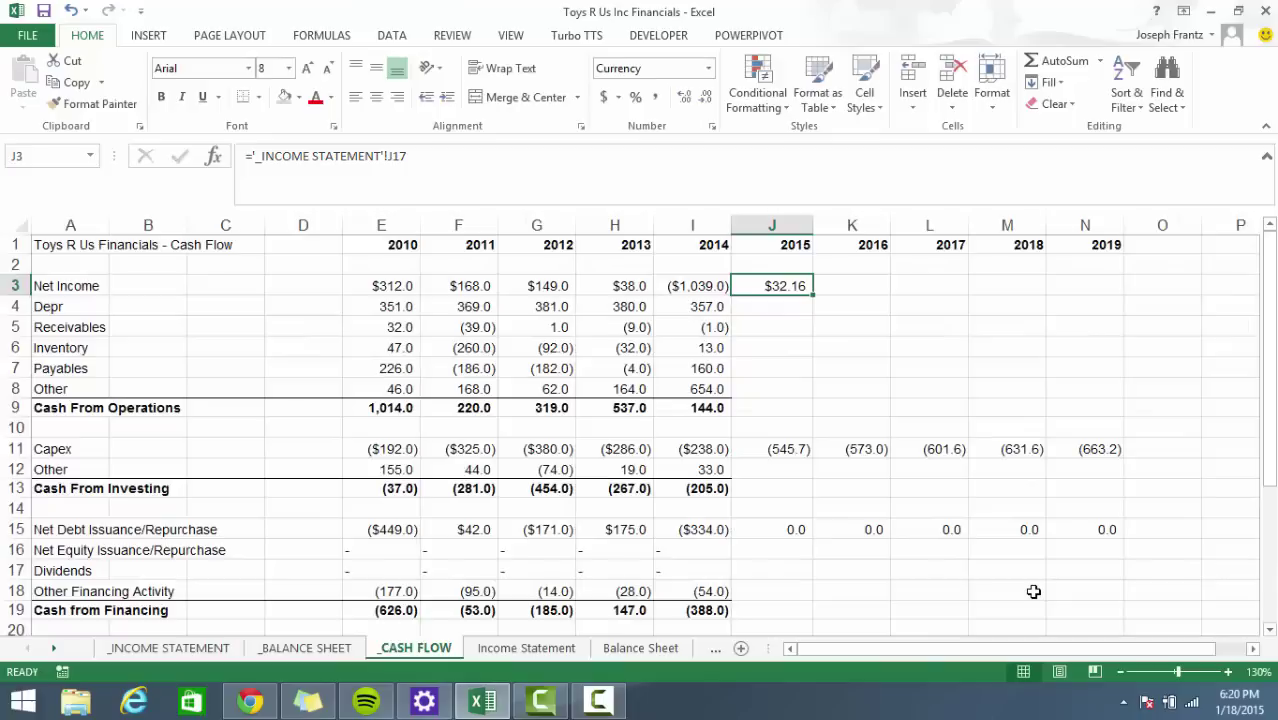
Fill the 2015 Net Income formula across the forecast years through 2019 (J3:N3).
key(shift+Right)
key(shift+Right)
key(shift+Right)
key(shift+Right)
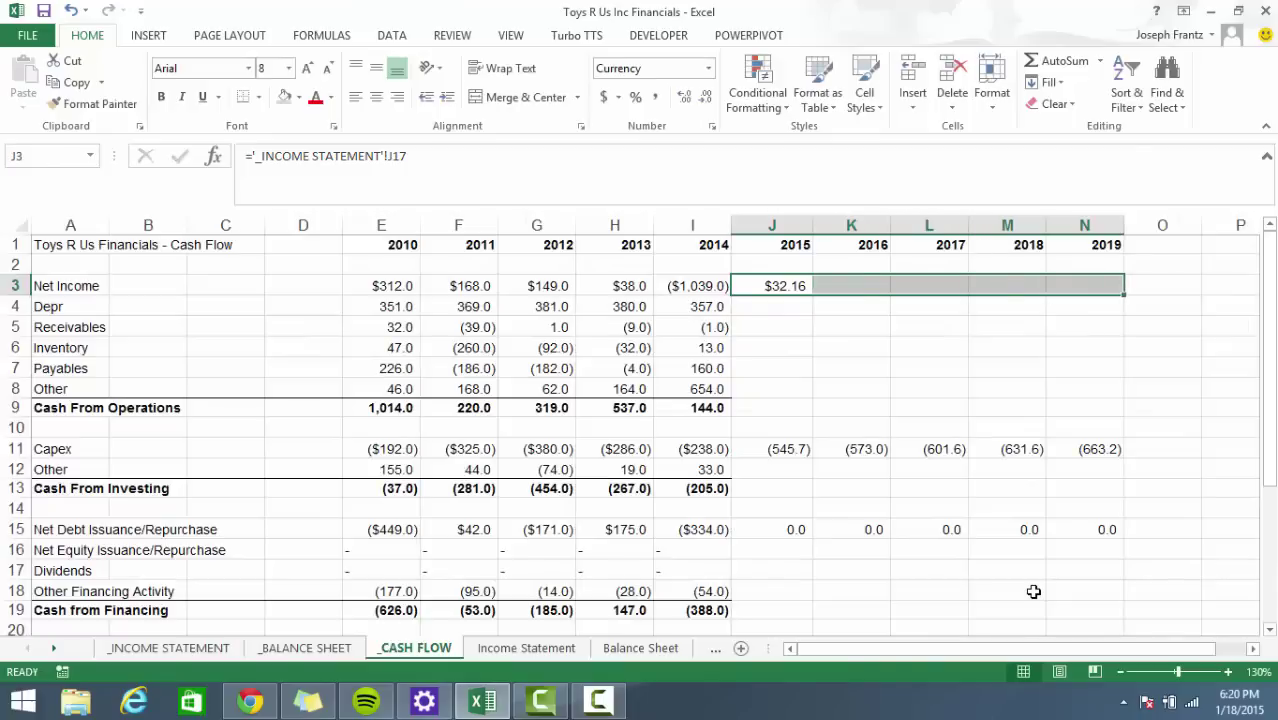
key(ctrl+r)
Link the 2015 Depr cell J4 to the 2015 Dep + Amort value in J8 of the _INCOME STATEMENT sheet.
key(Down)
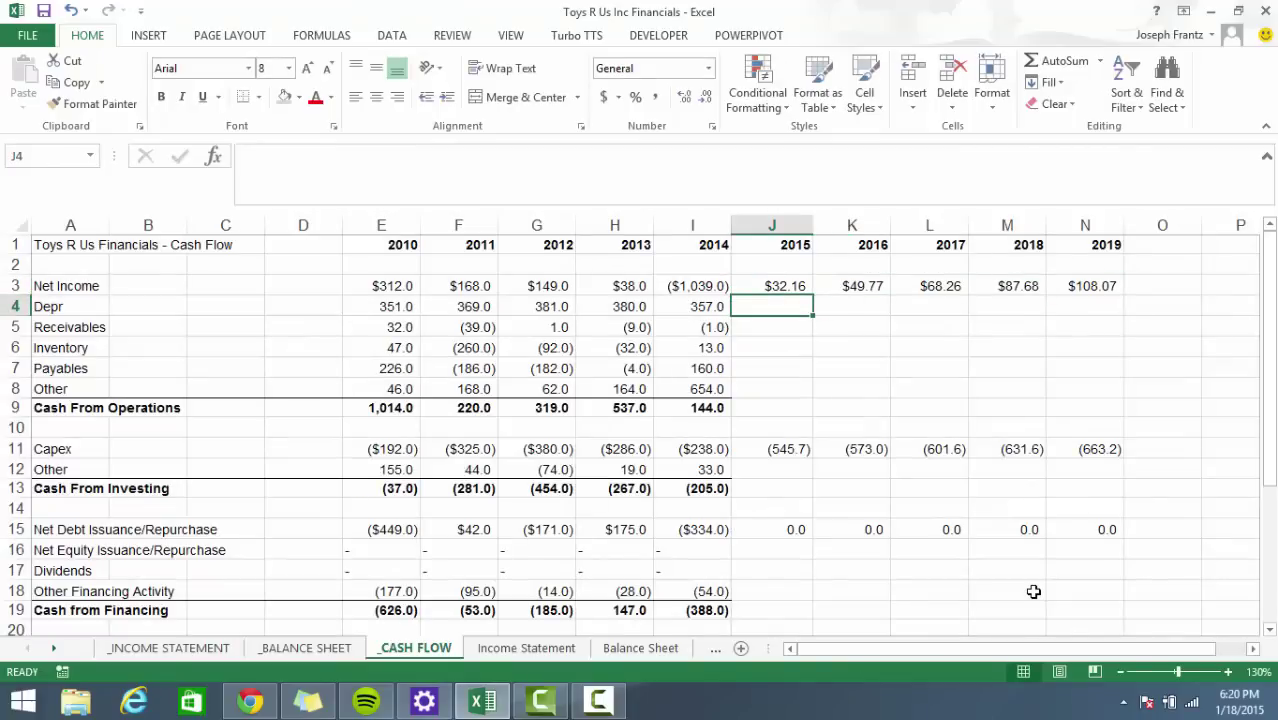
text(=)
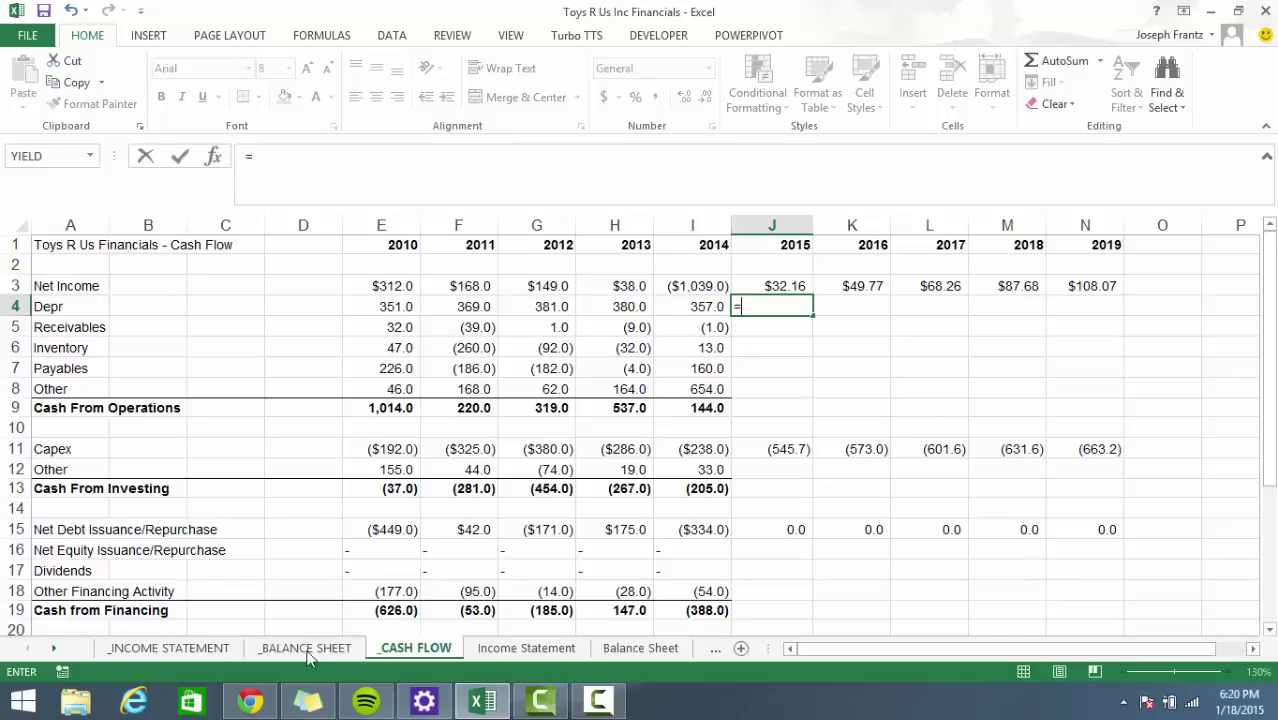
click(209, 651)
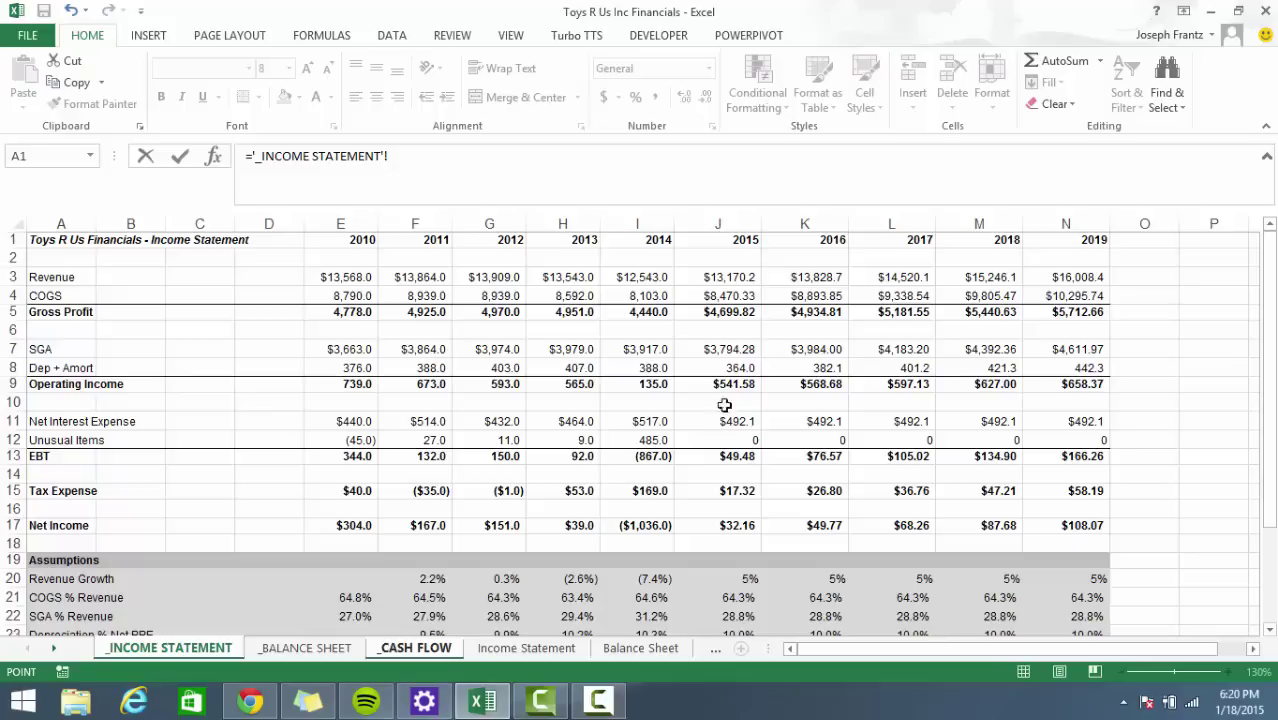
click(727, 370)
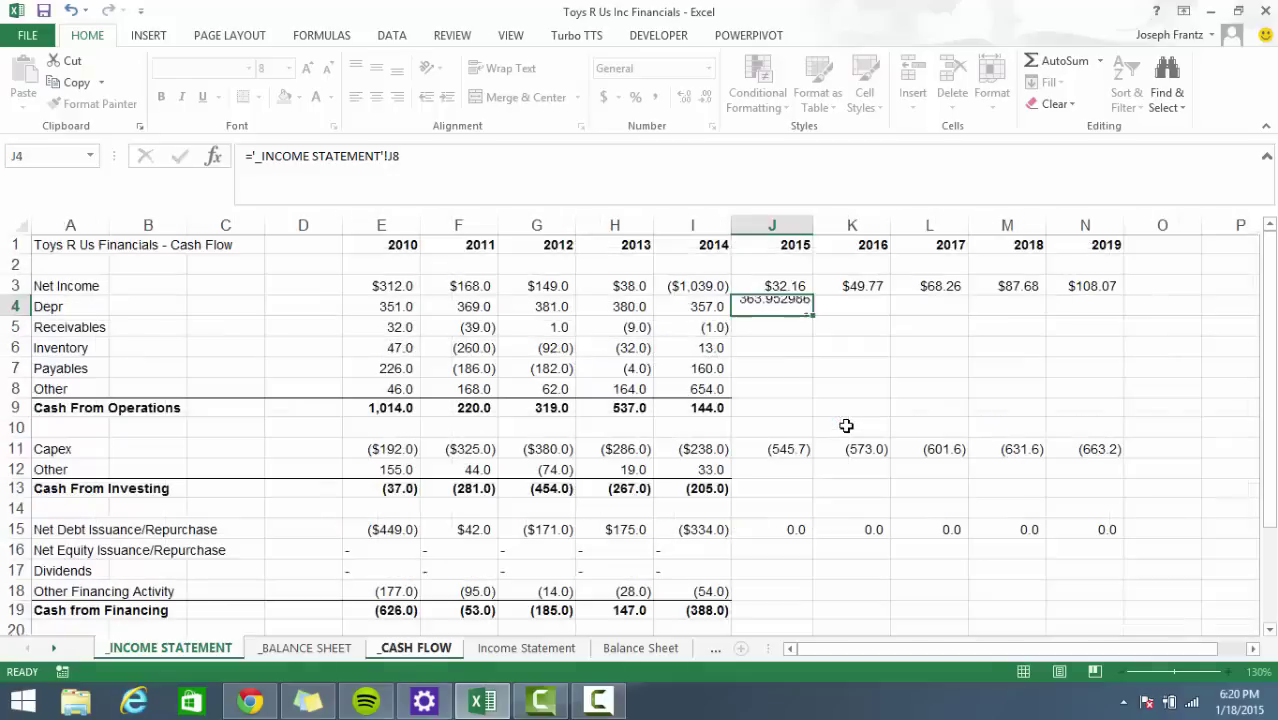
key(Return)
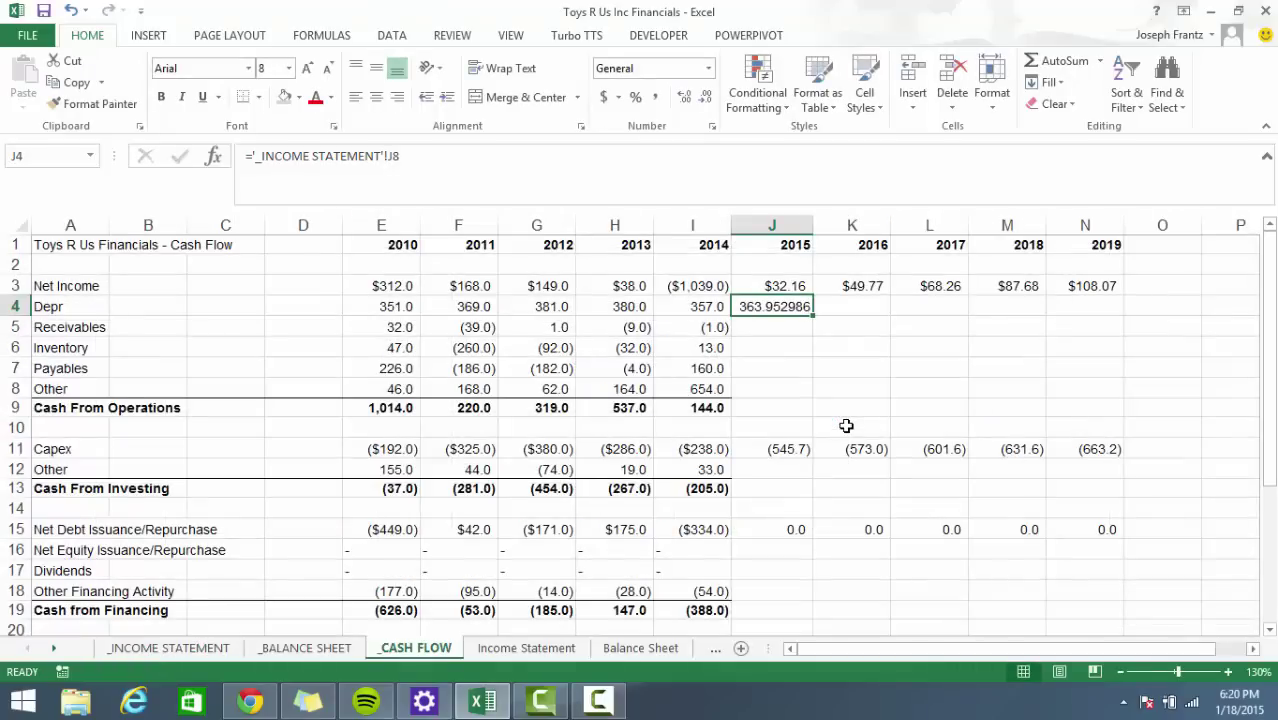
Fill the 2015 Depr formula across the forecast years through 2019 (J4:N4).
key(shift+Right)
key(shift+Right)
key(shift+Right)
key(shift+Right)
key(ctrl+r)
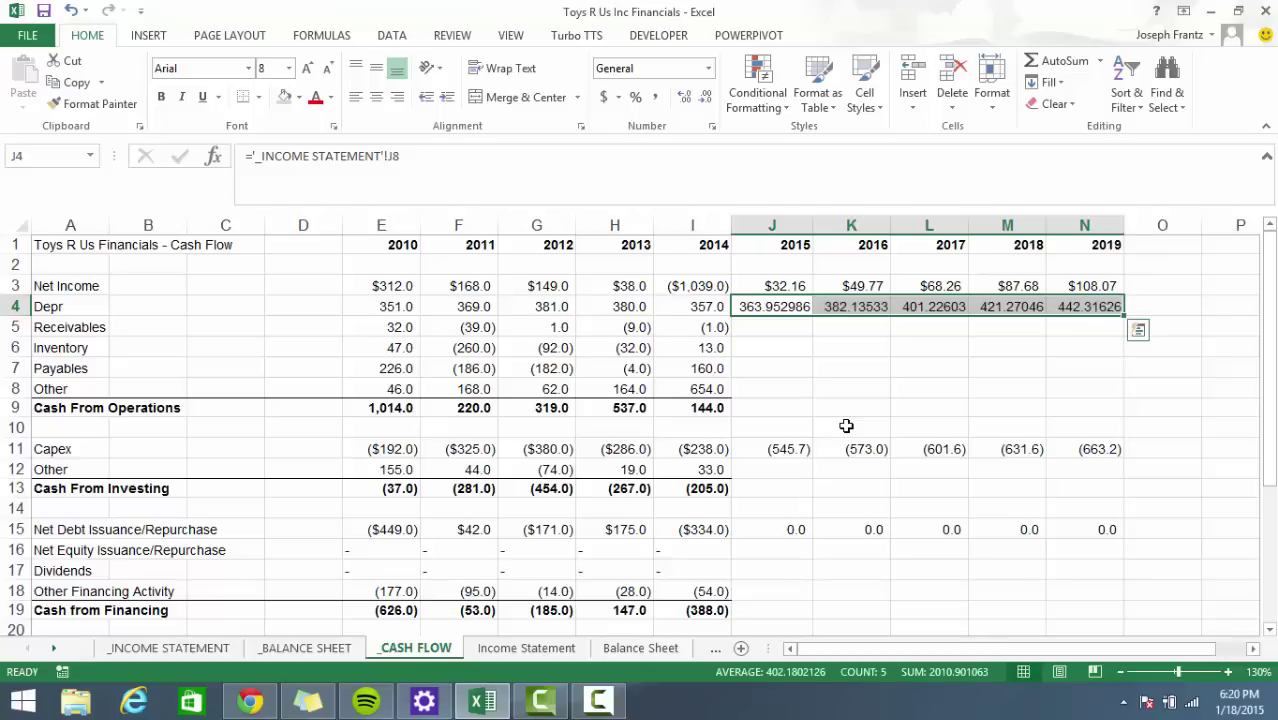
Format the forecast Depr values J4:N4 as numbers with one decimal place.
key(ctrl+shift+1)
key(alt+h)
key(9)
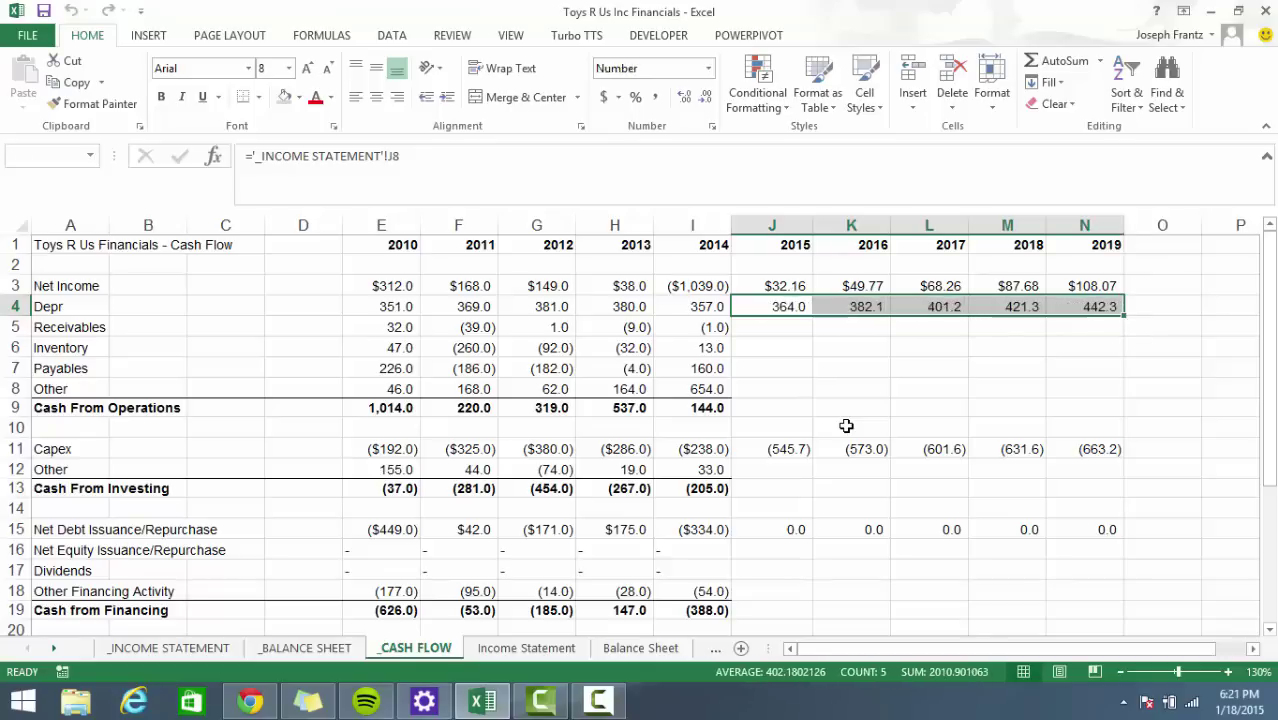
key(Down)
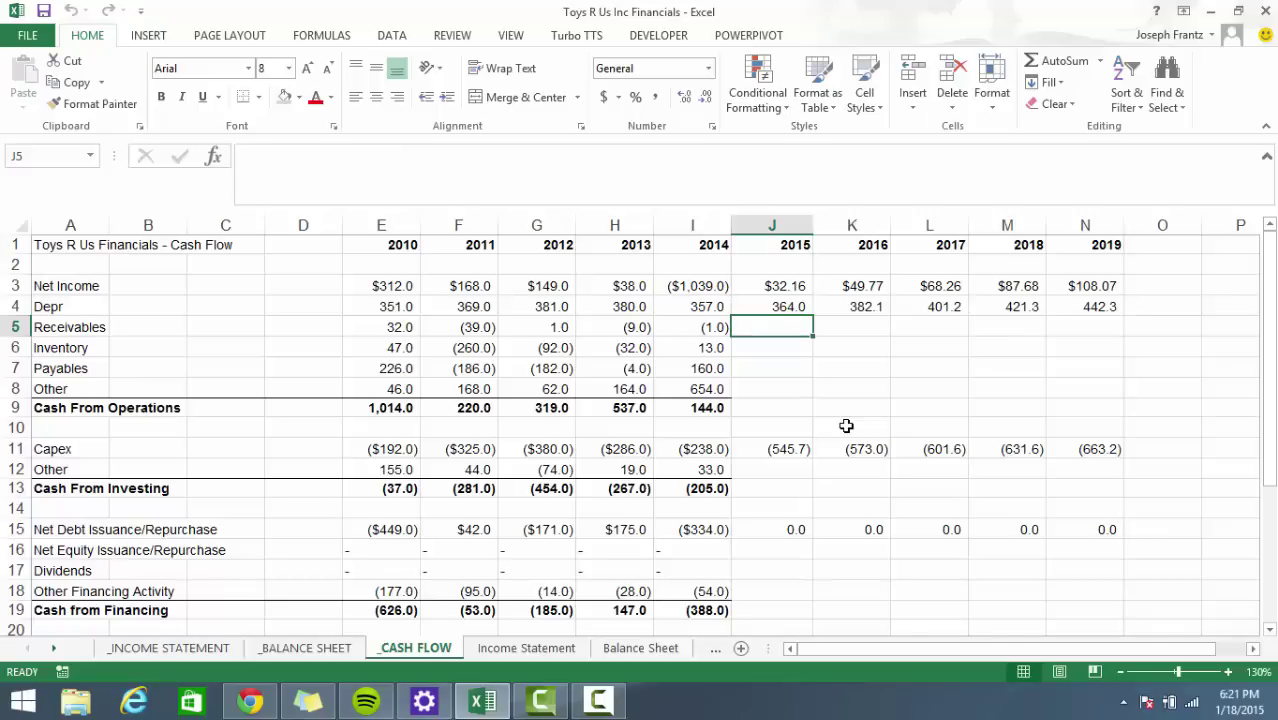
text(=)
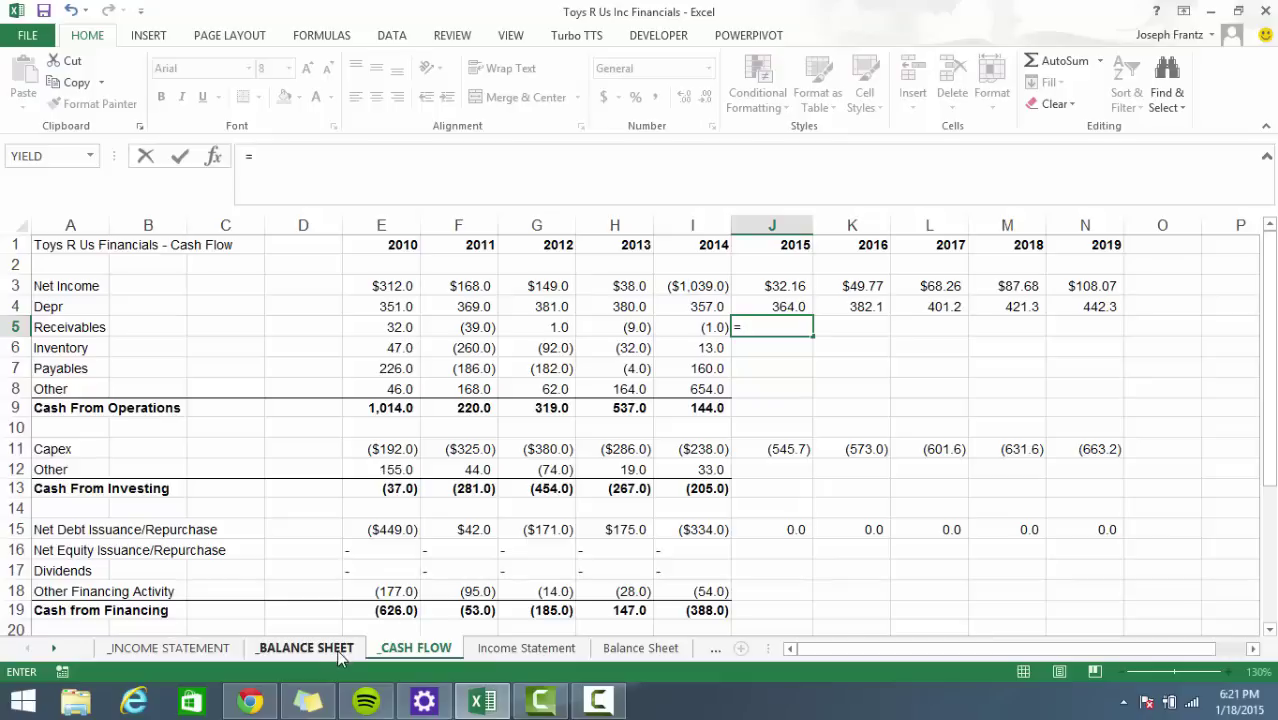
click(287, 655)
scroll(537, 600, up, 3)
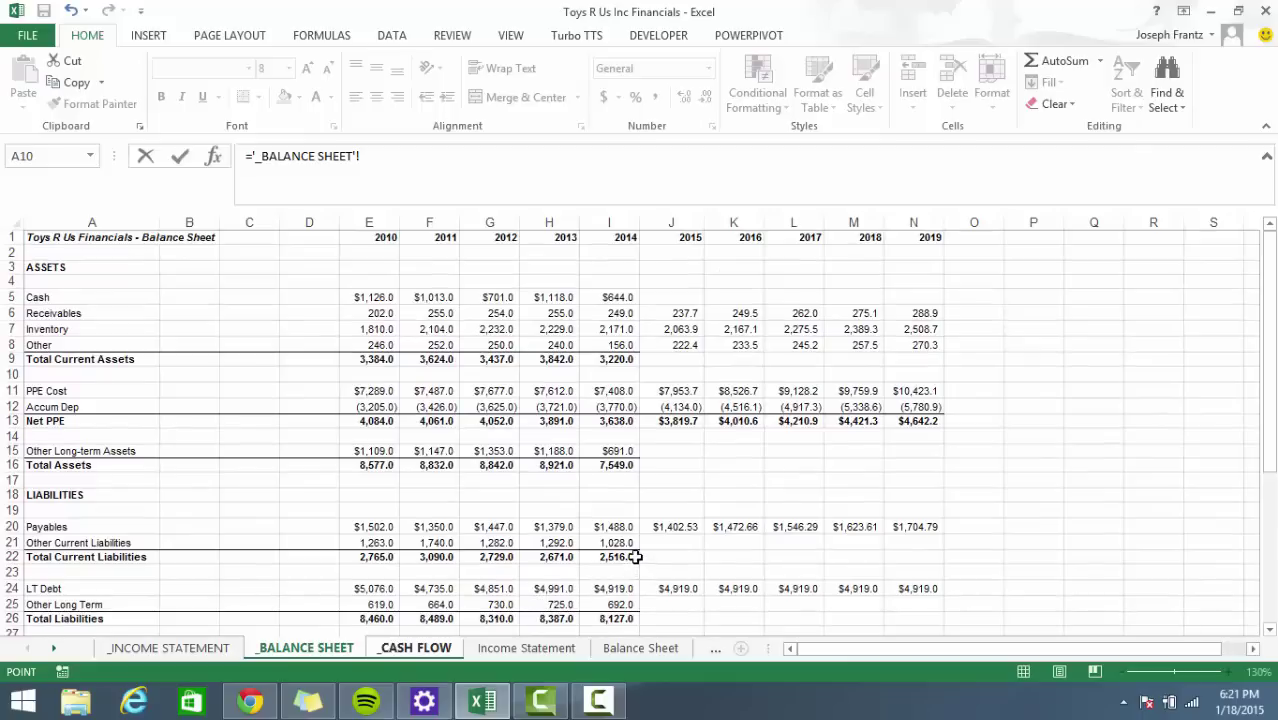
click(427, 650)
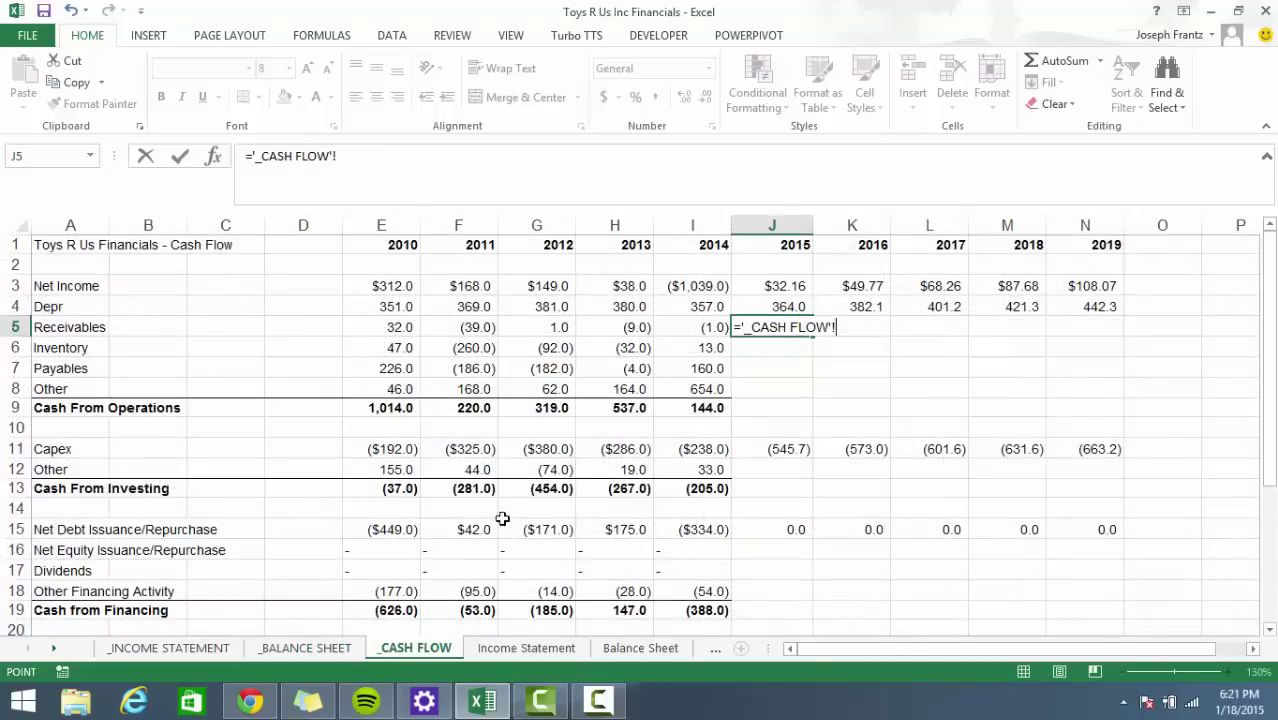
click(449, 156)
key(Escape)
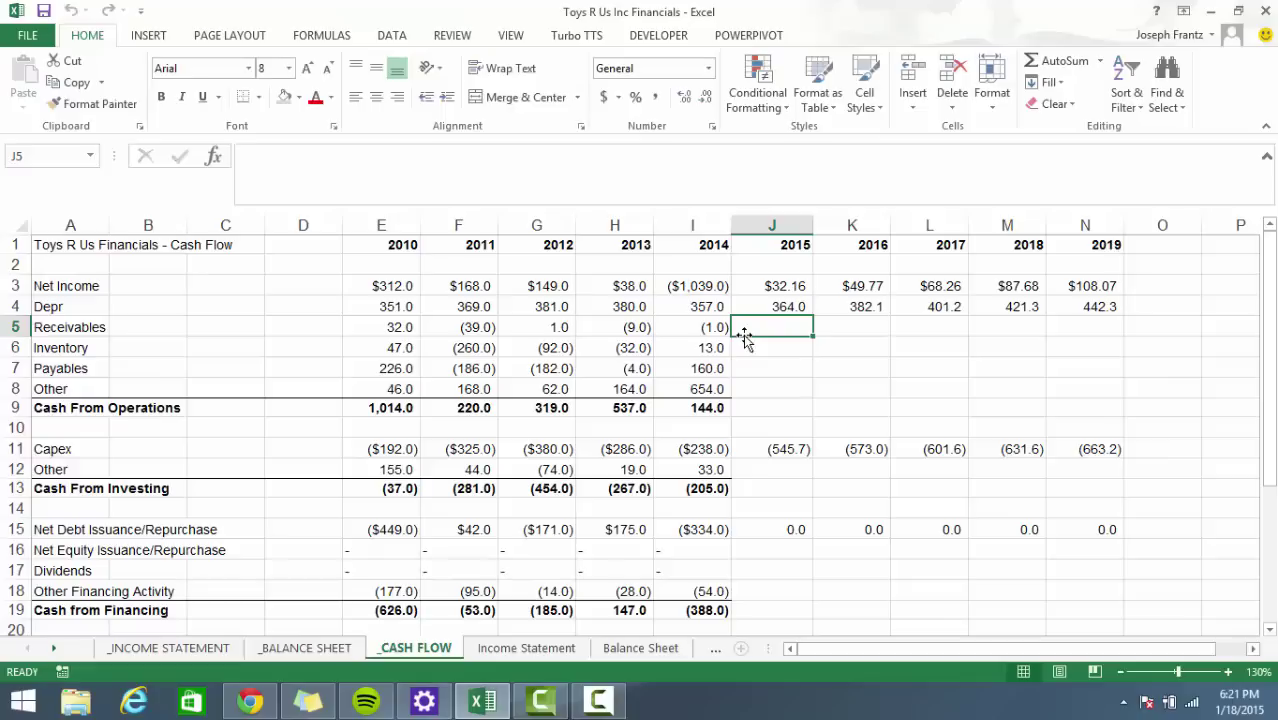
key(BackSpace)
Enter ='_BALANCE SHEET'!J6-'_BALANCE SHEET'!I6 in the 2015 Receivables cell J5 of the cash flow sheet.
text(=)
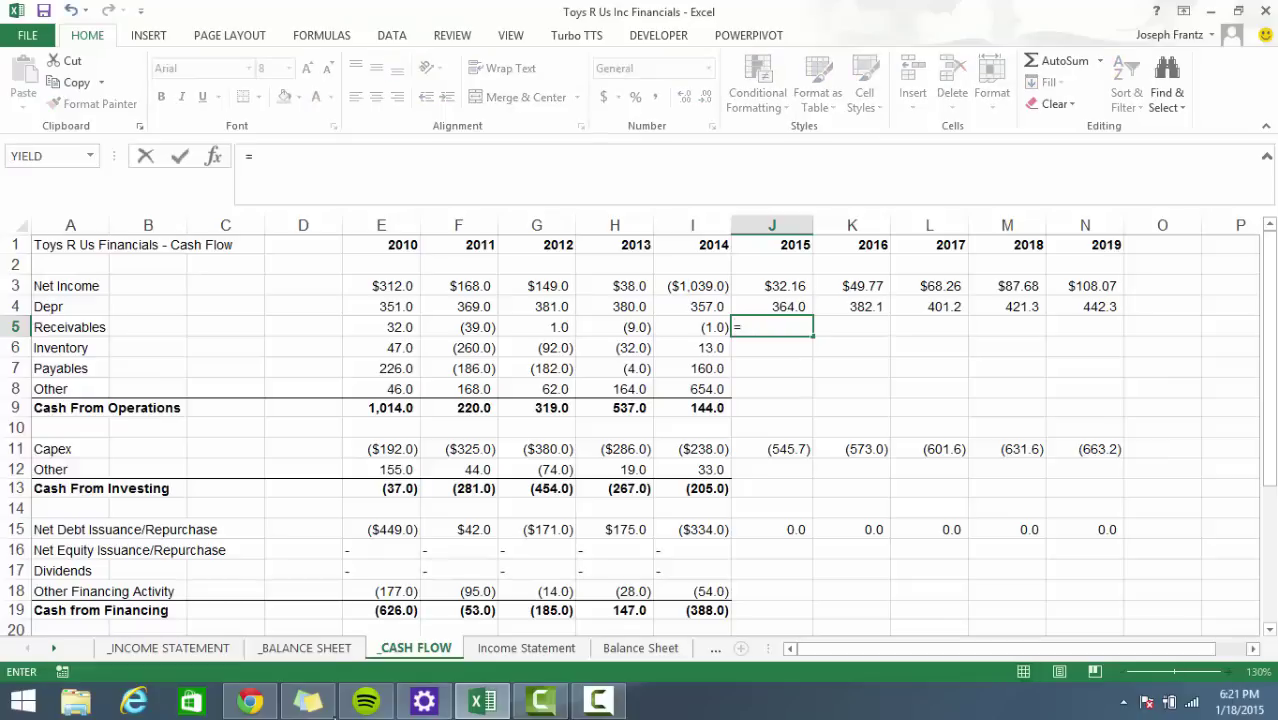
click(305, 648)
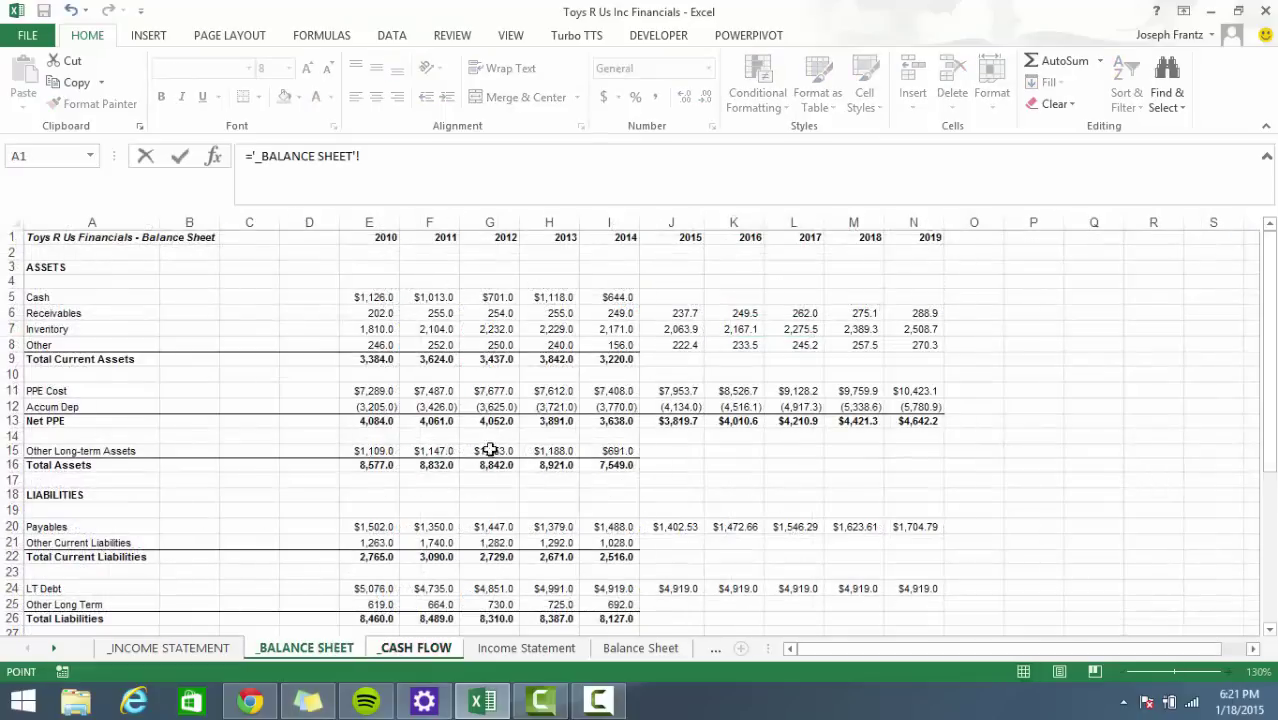
click(677, 312)
text(-)
click(610, 315)
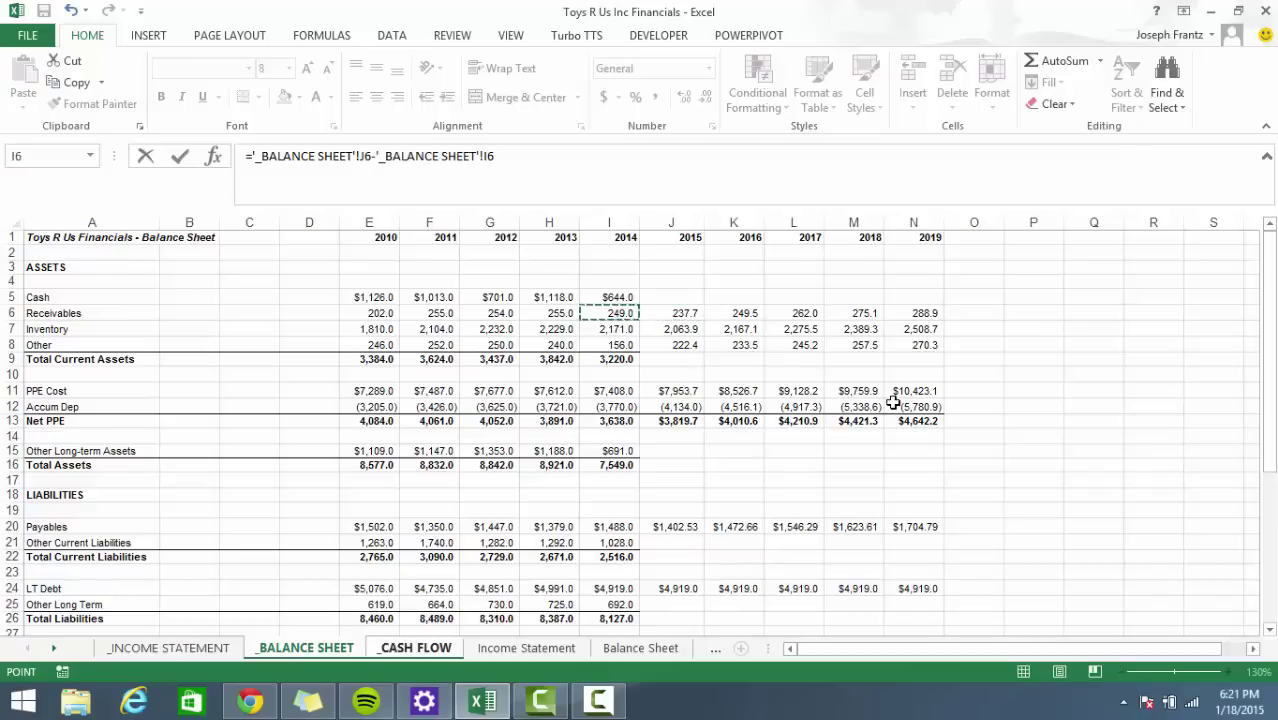
key(ctrl+Return)
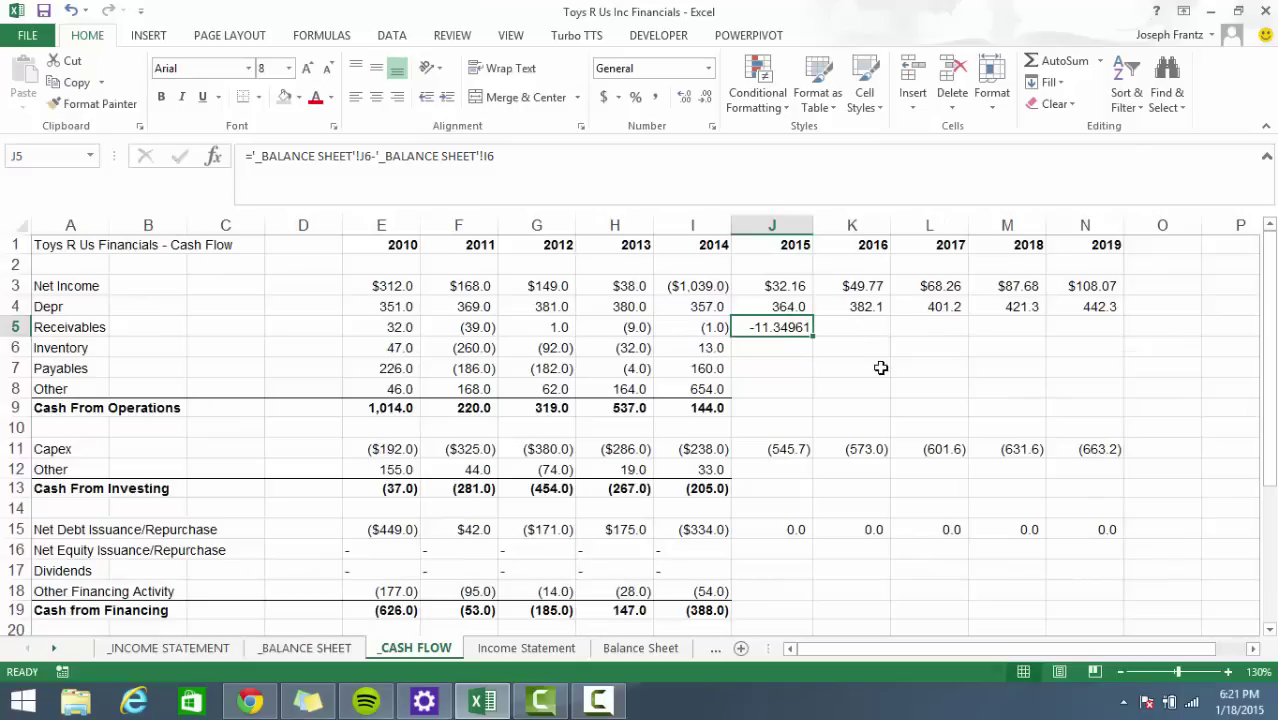
Reverse the order of the 2015 Receivables formula in J5 so it reads ='_BALANCE SHEET'!I6-'_BALANCE SHEET'!J6.
click(260, 160)
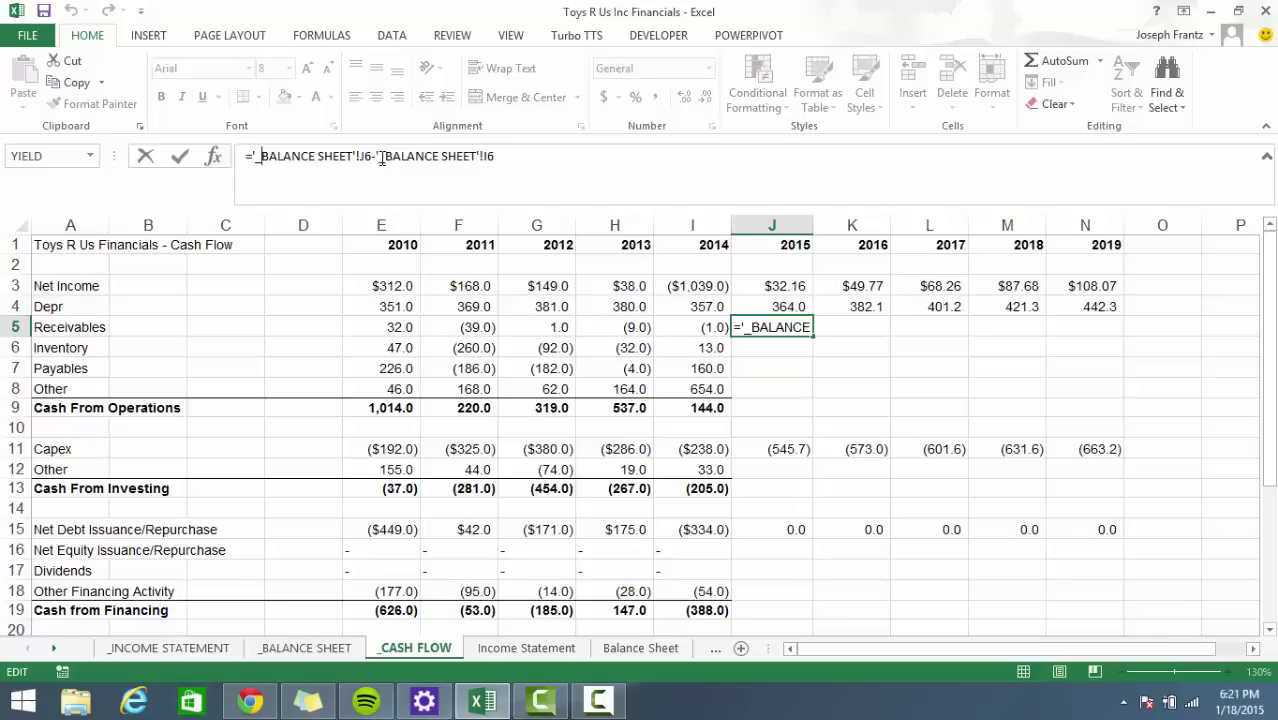
drag(493, 158, 376, 163)
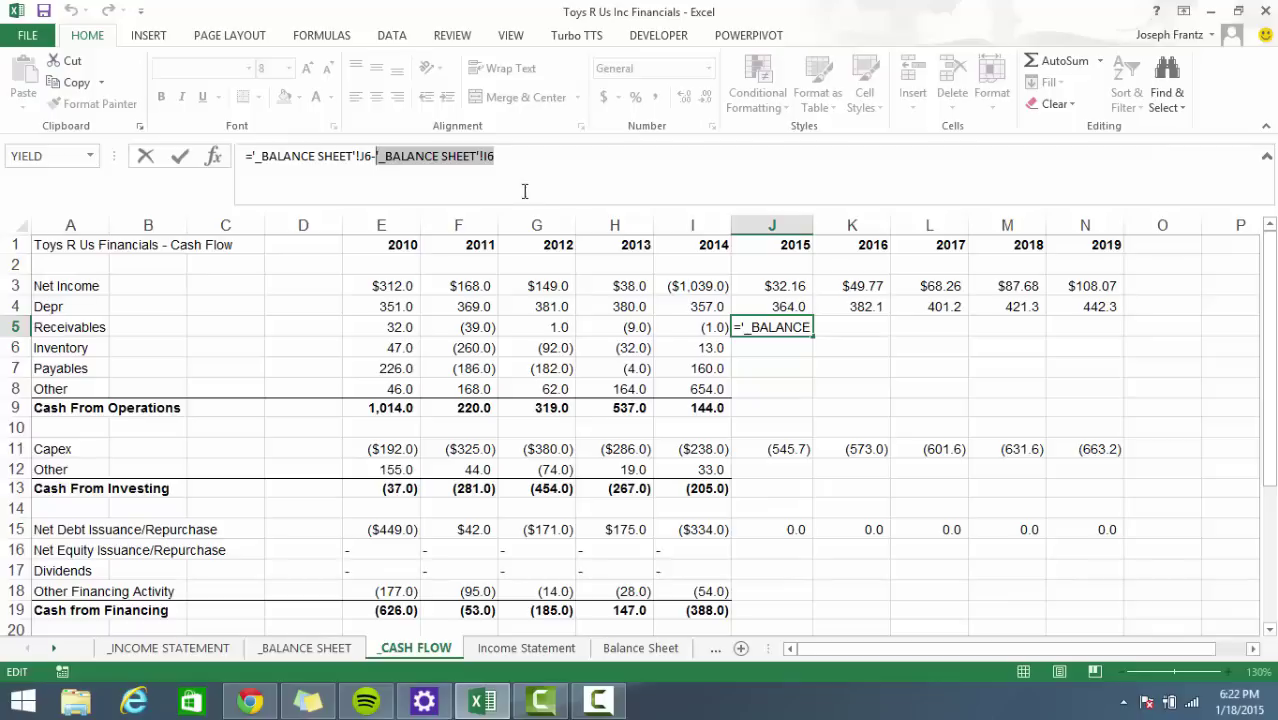
key(BackSpace)
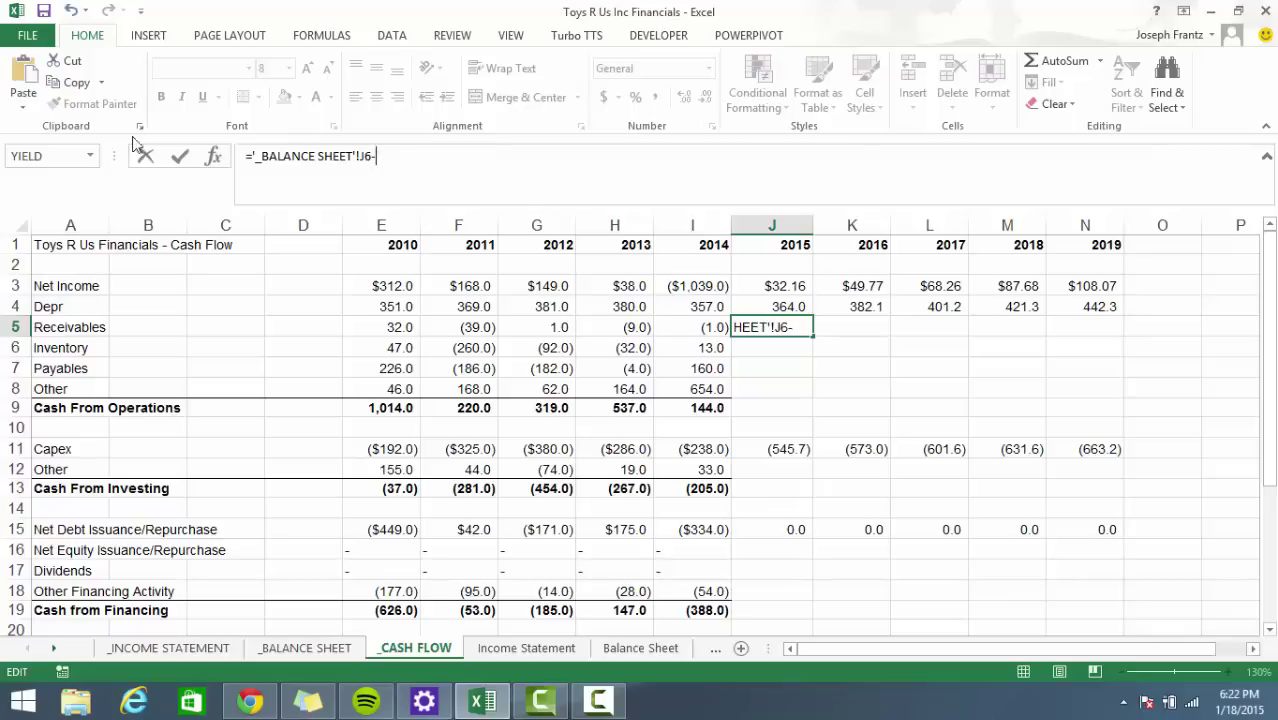
click(252, 158)
key(ctrl+v)
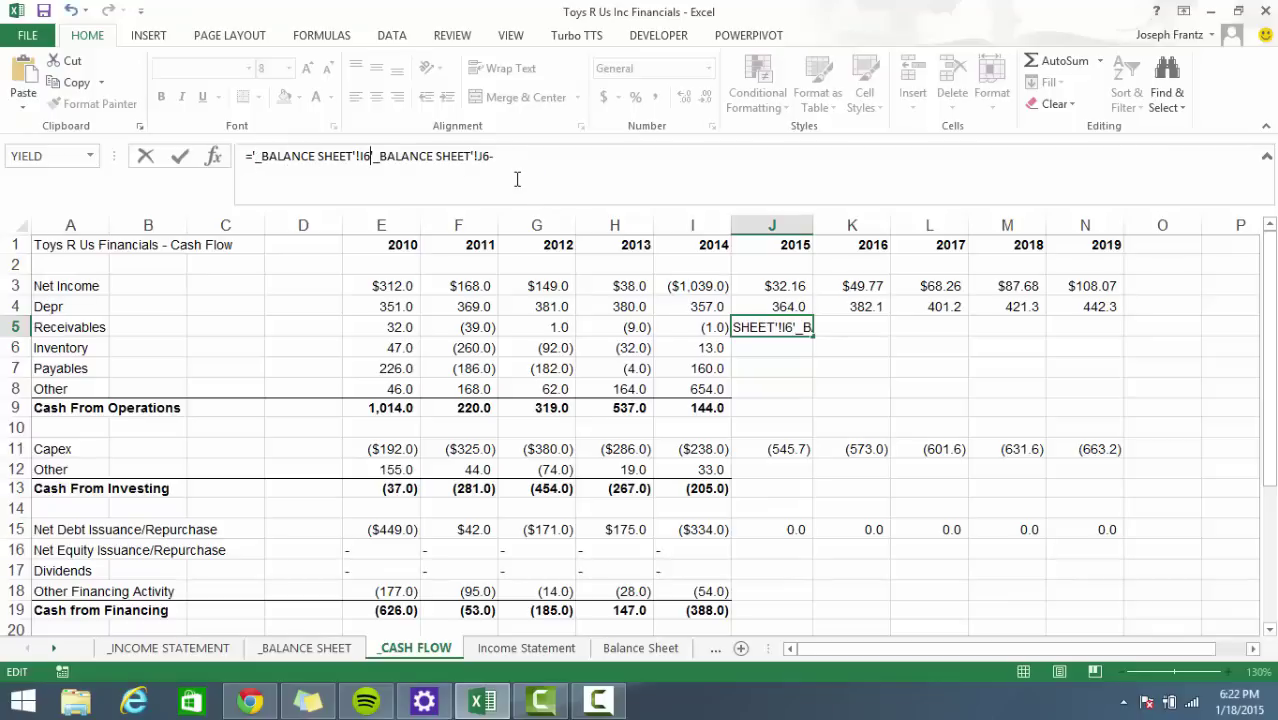
text(-)
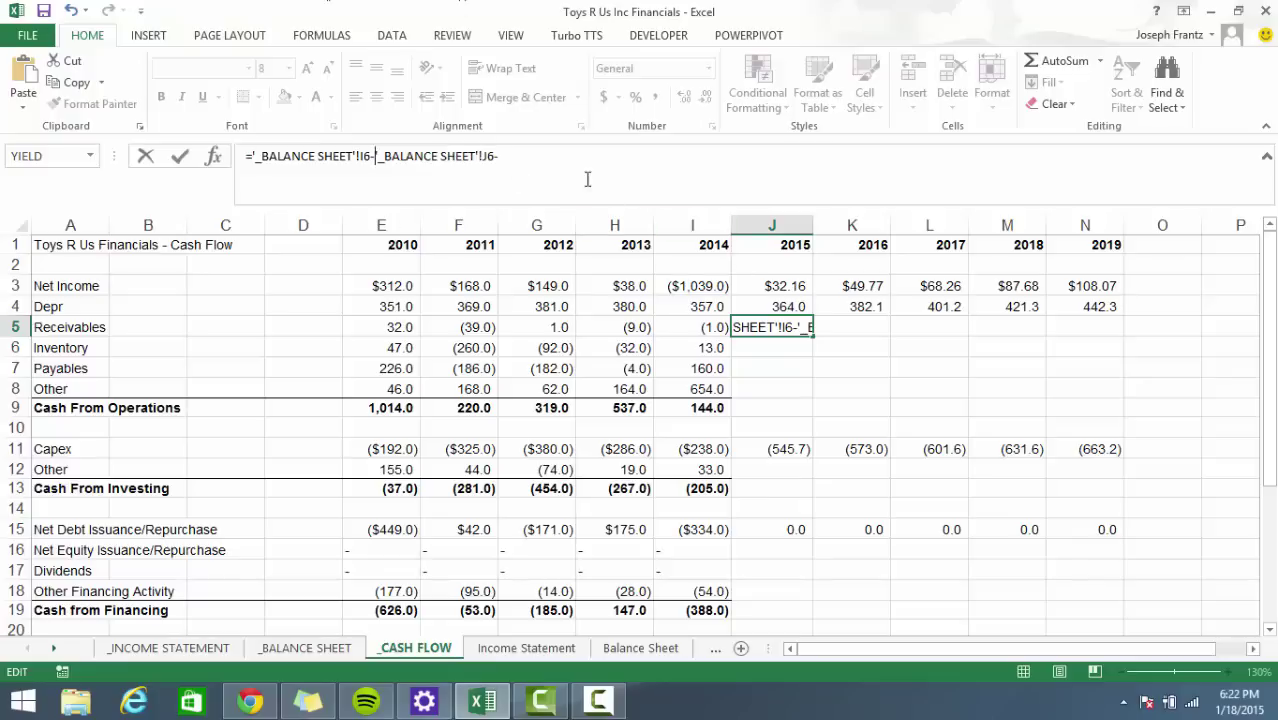
key(BackSpace)
key(ctrl+Return)
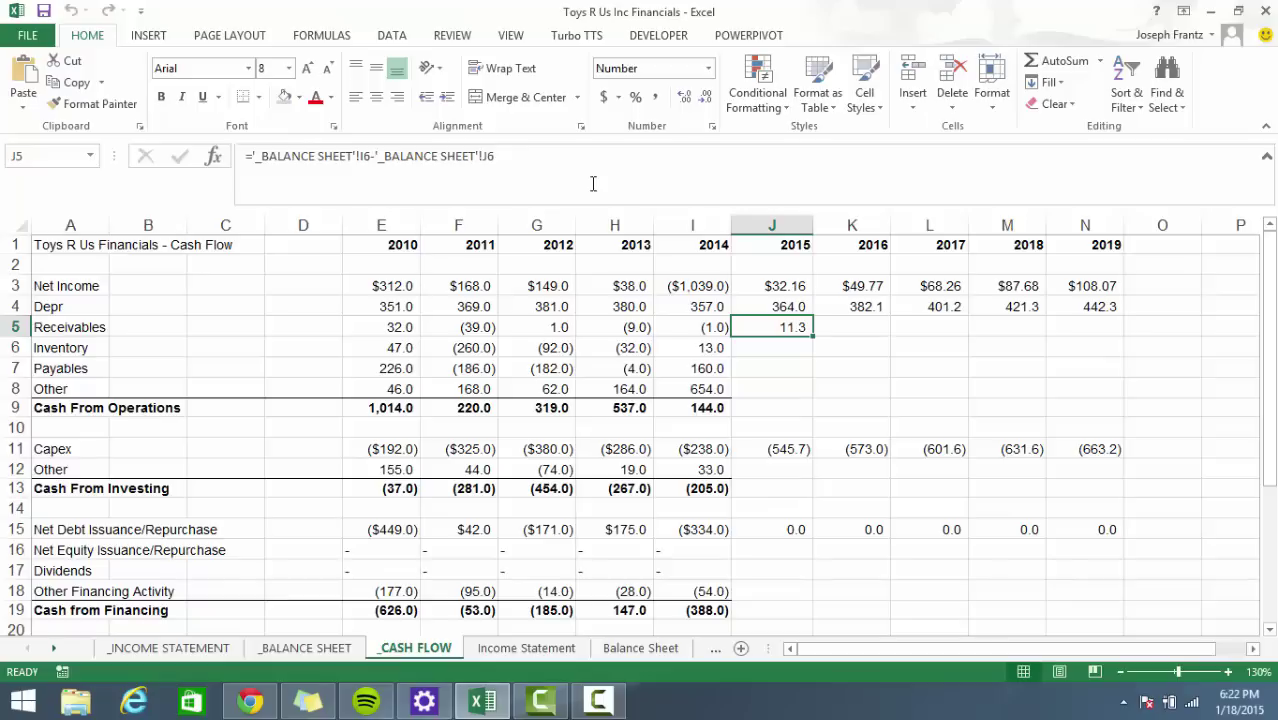
Fill the 2015 Receivables formula across through 2019 (J5:N5) and check the formulas in K5 and J5.
key(shift+Right)
key(shift+Right)
key(shift+Right)
key(shift+Right)
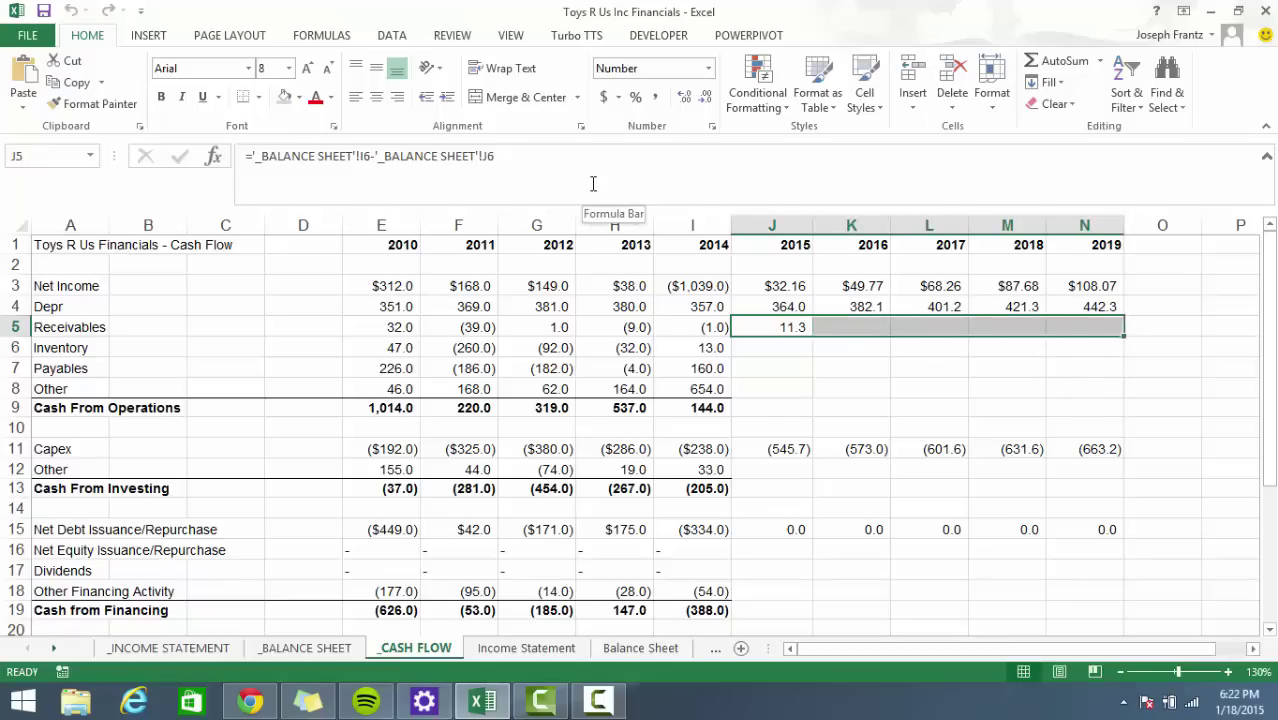
key(ctrl+r)
click(918, 343)
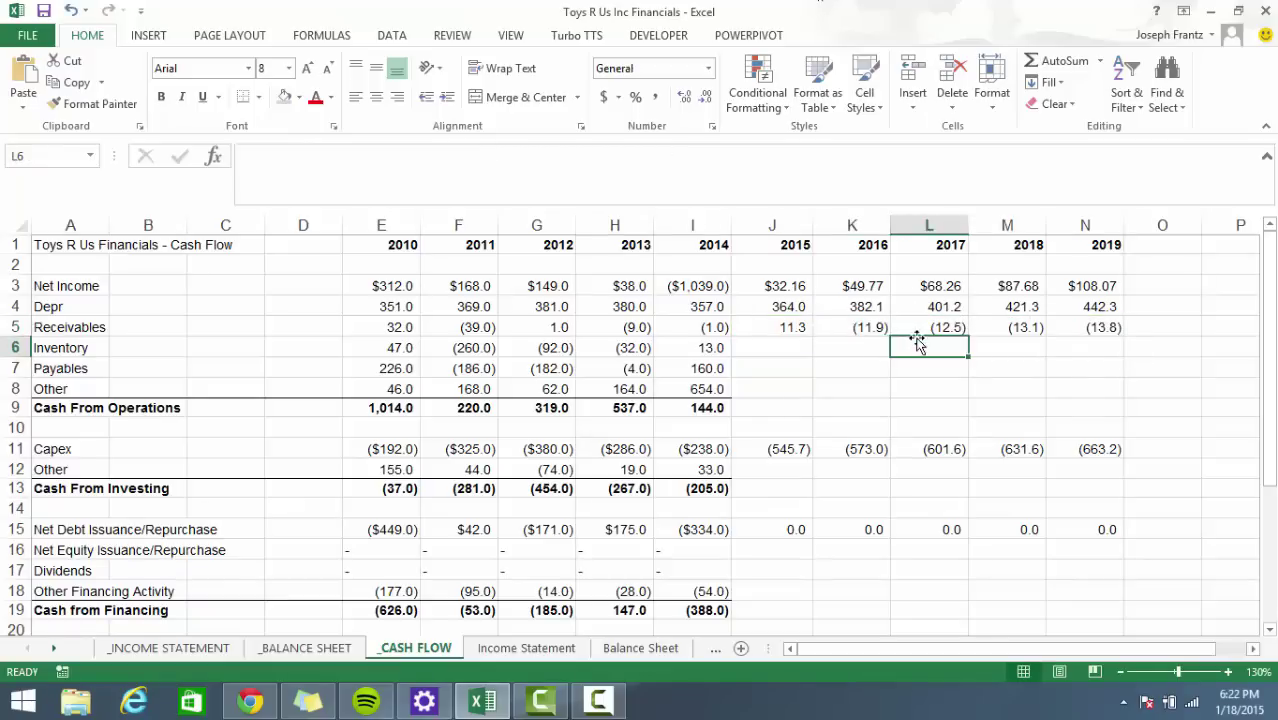
click(861, 327)
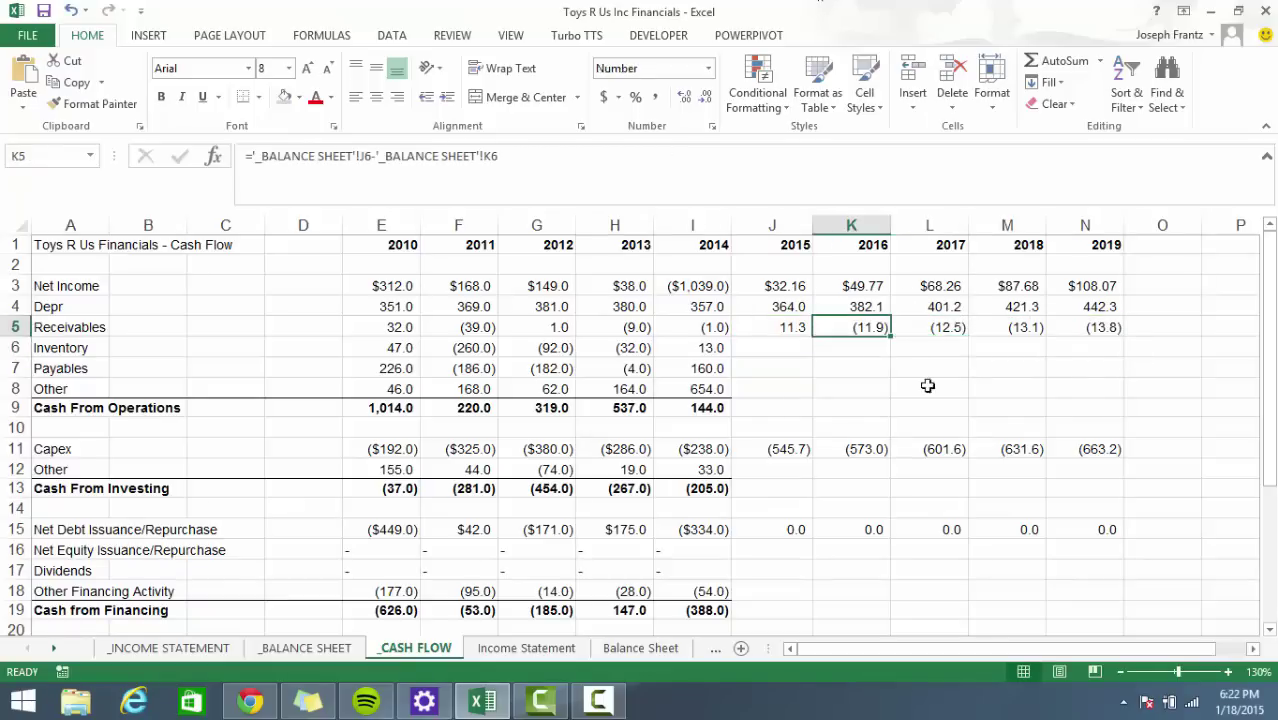
click(790, 328)
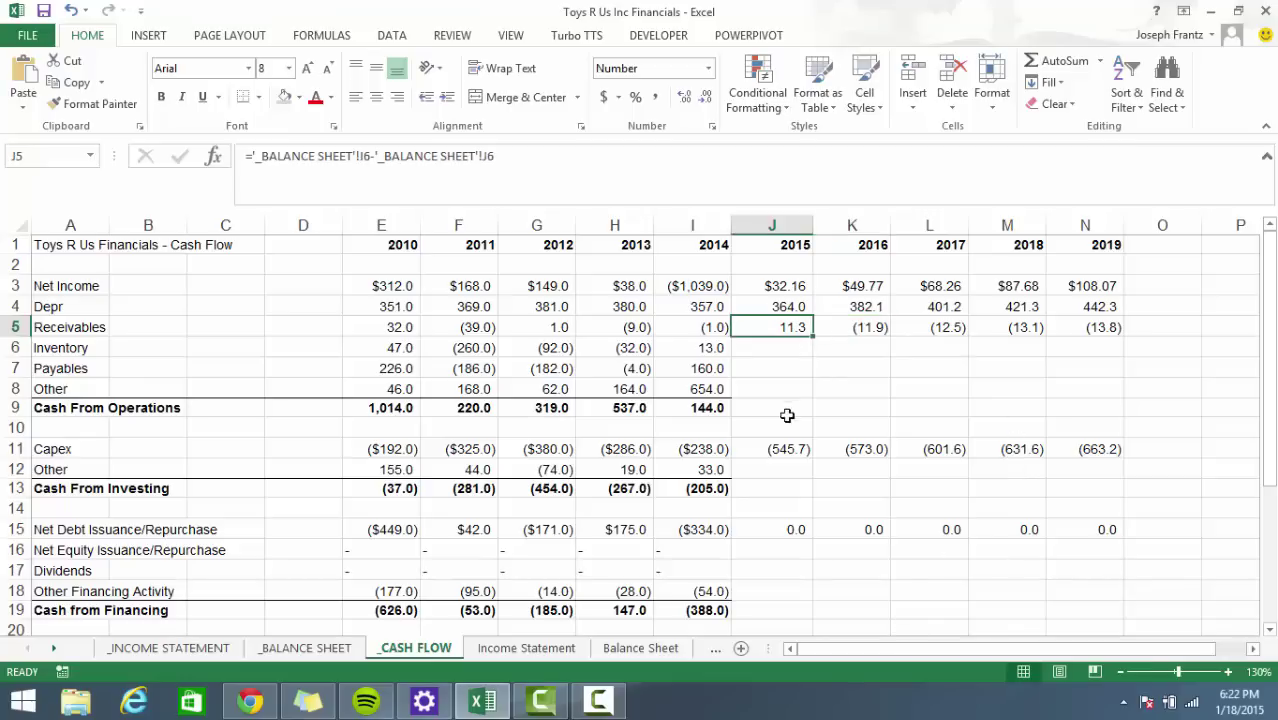
Enter ='_BALANCE SHEET'!I7-'_BALANCE SHEET'!J7 in the 2015 Inventory cell J6 of the cash flow sheet.
click(781, 355)
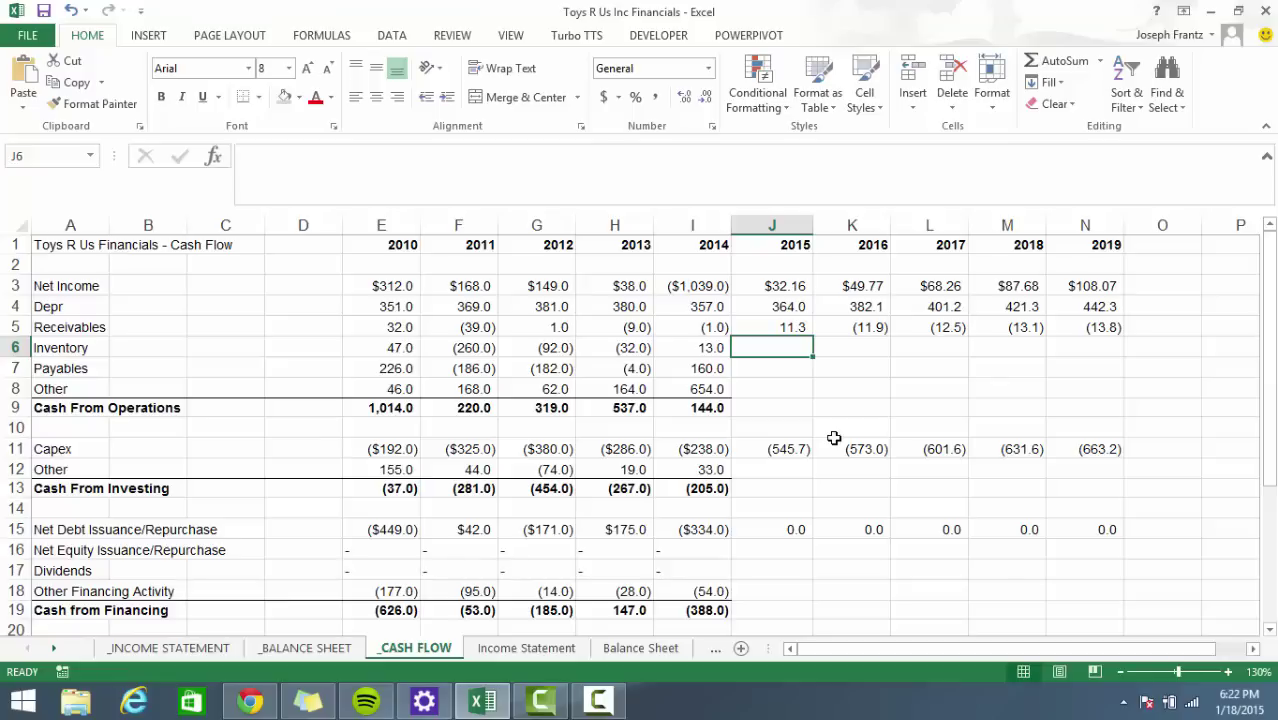
text(=)
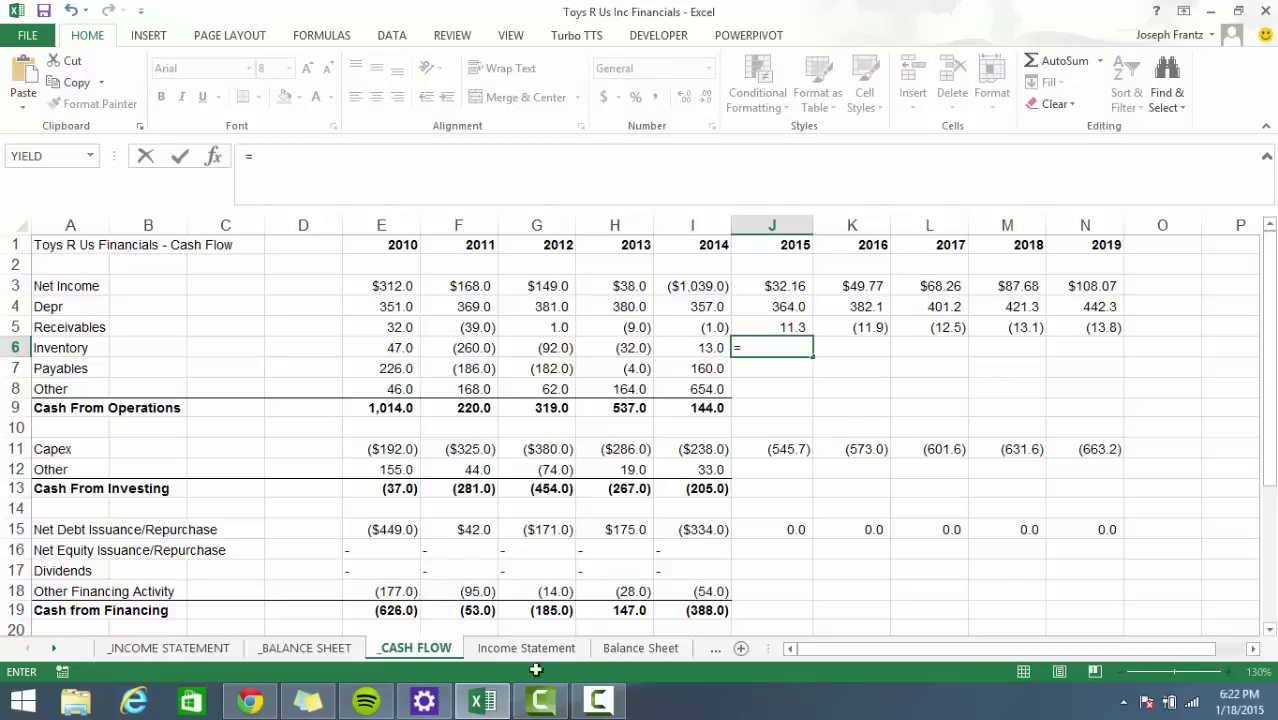
click(191, 650)
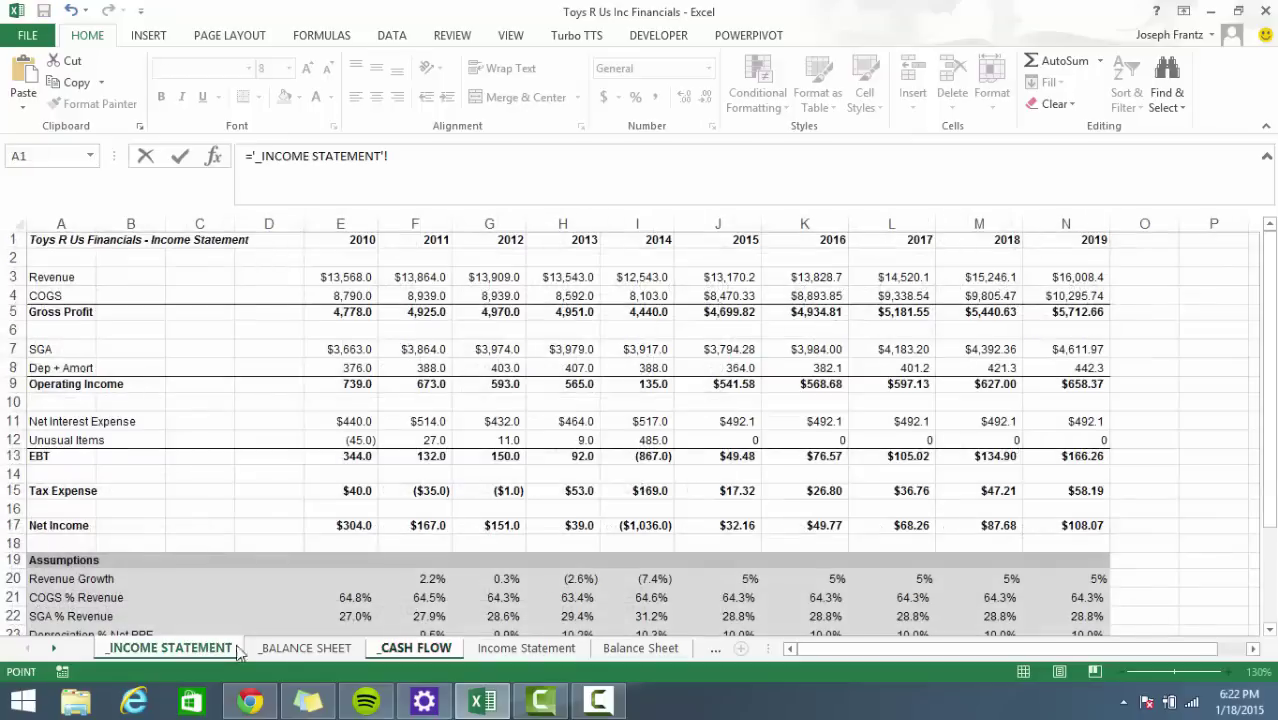
click(297, 650)
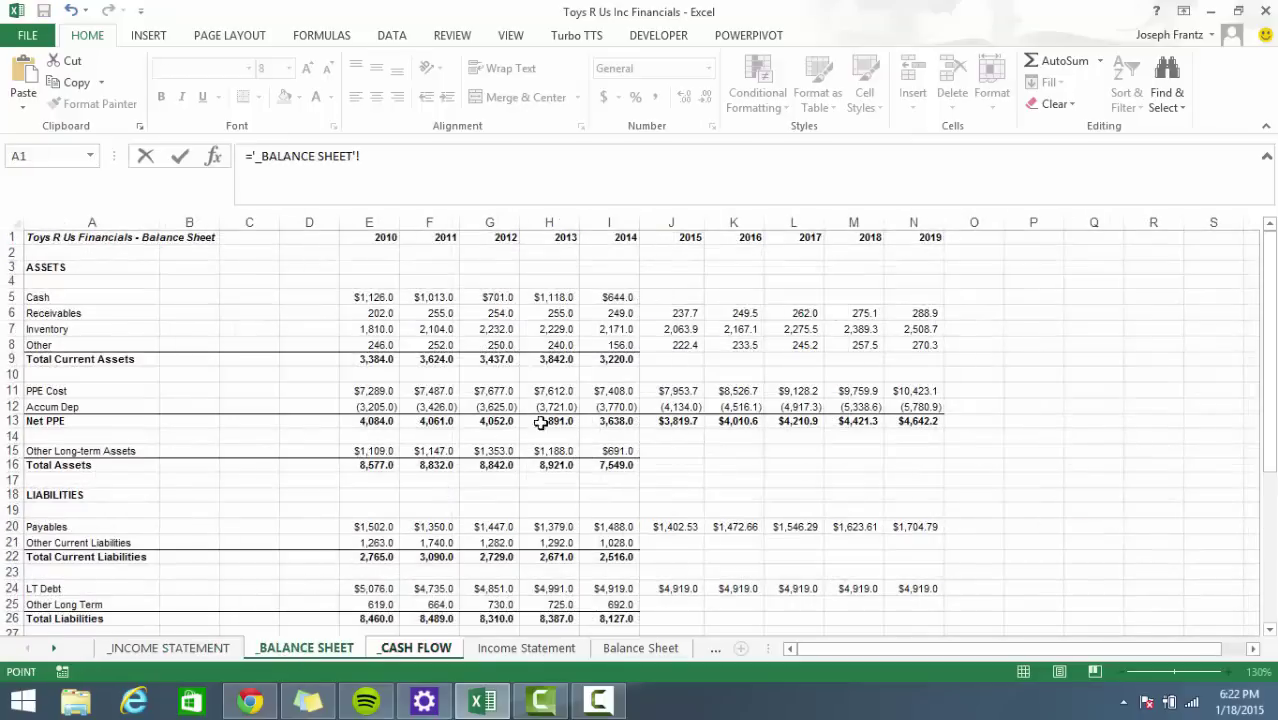
click(613, 329)
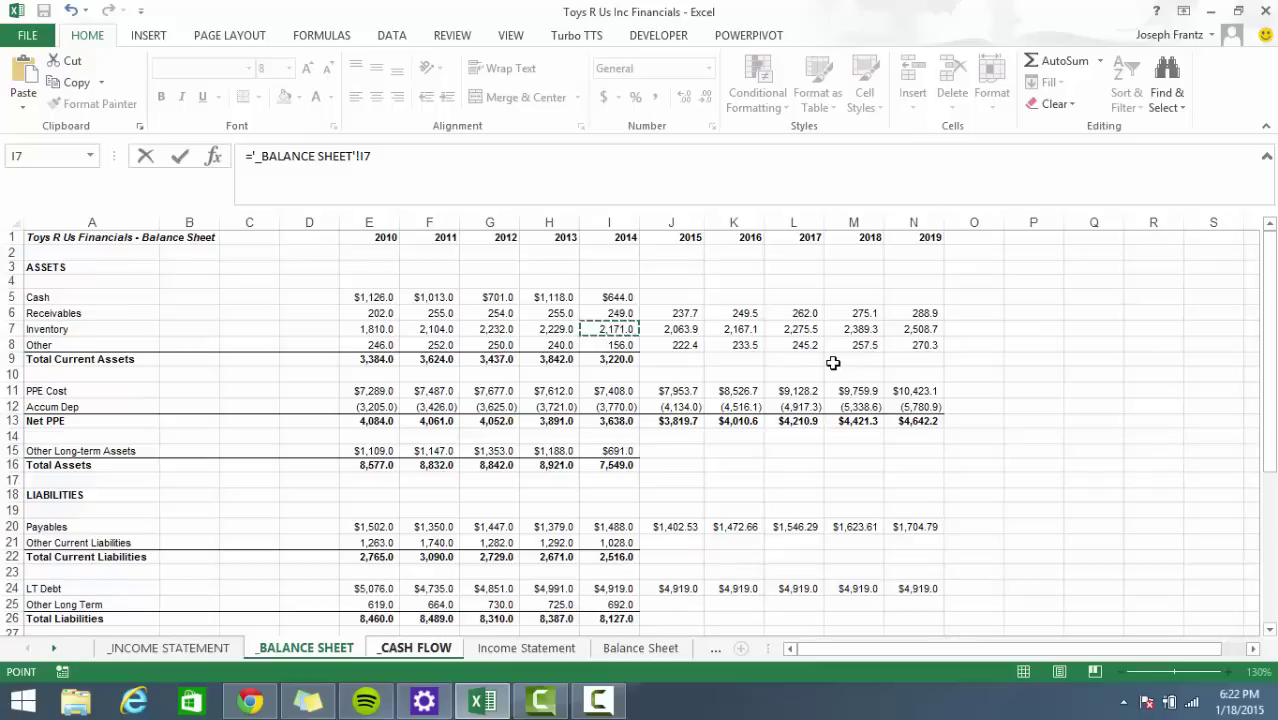
text(-)
click(689, 330)
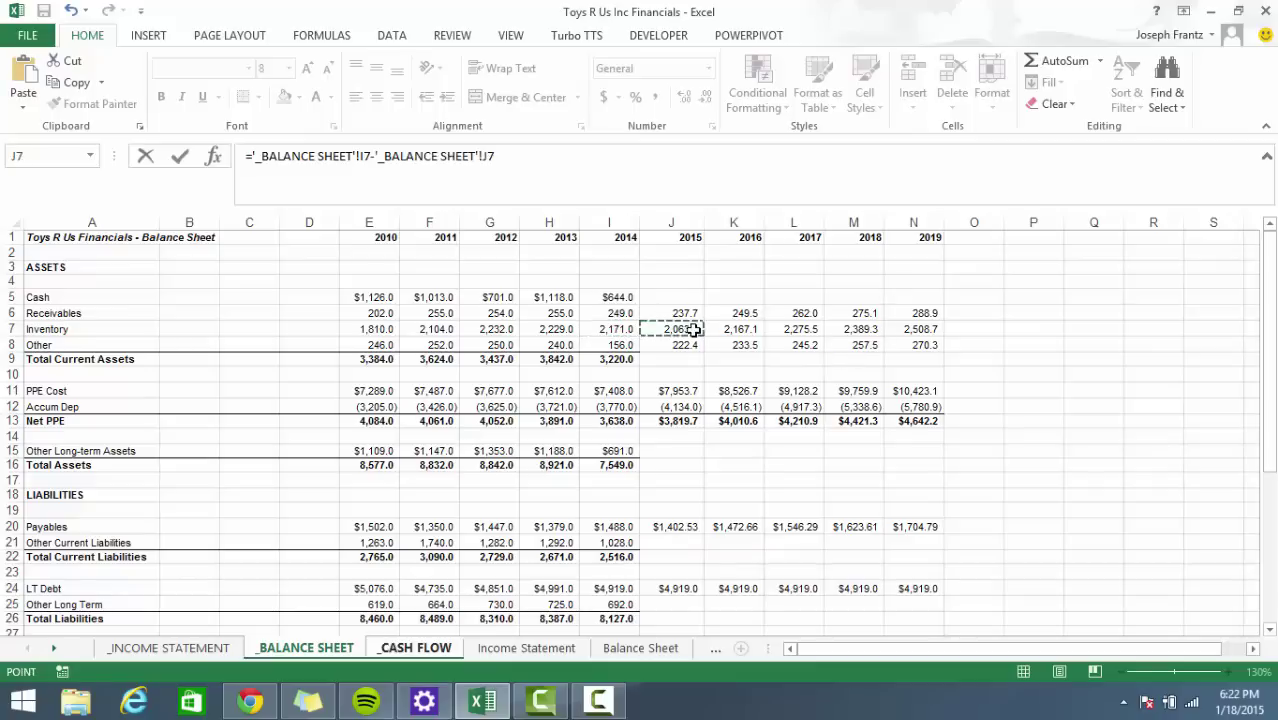
key(Return)
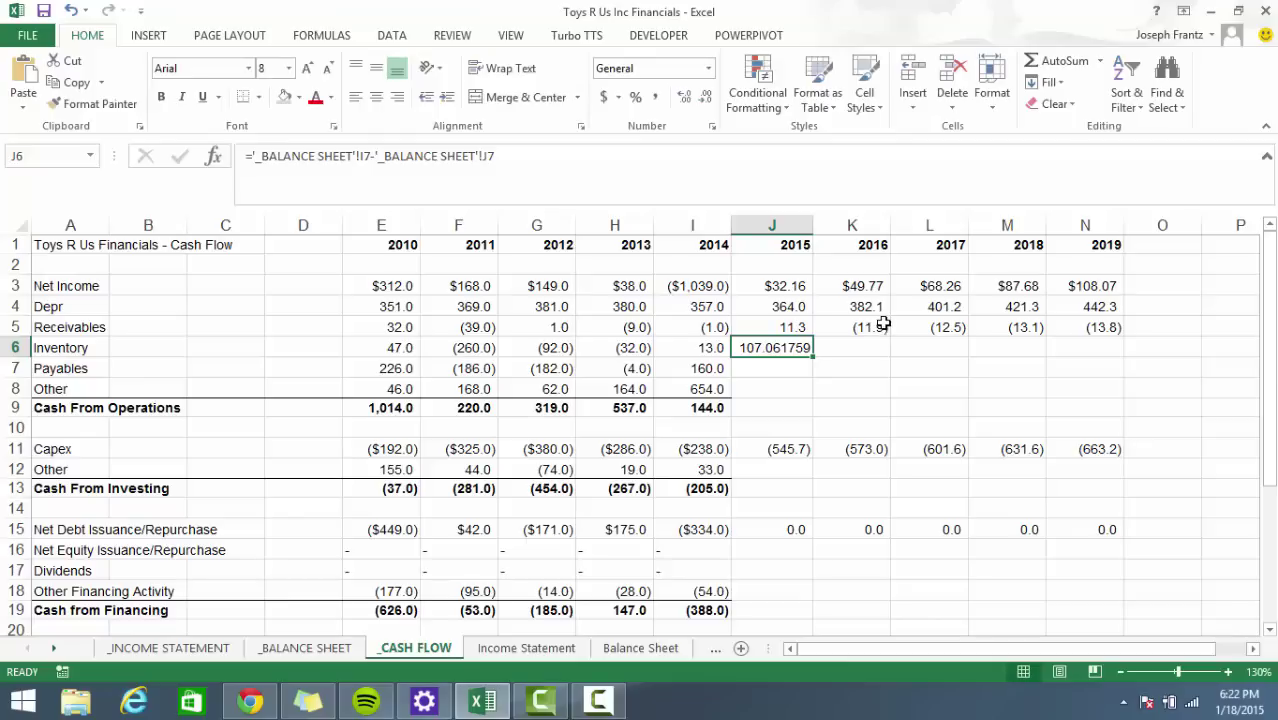
Format the 2015 Inventory value in J6 as a number with one decimal place and fill it across through 2019 (N6).
key(ctrl+shift+1)
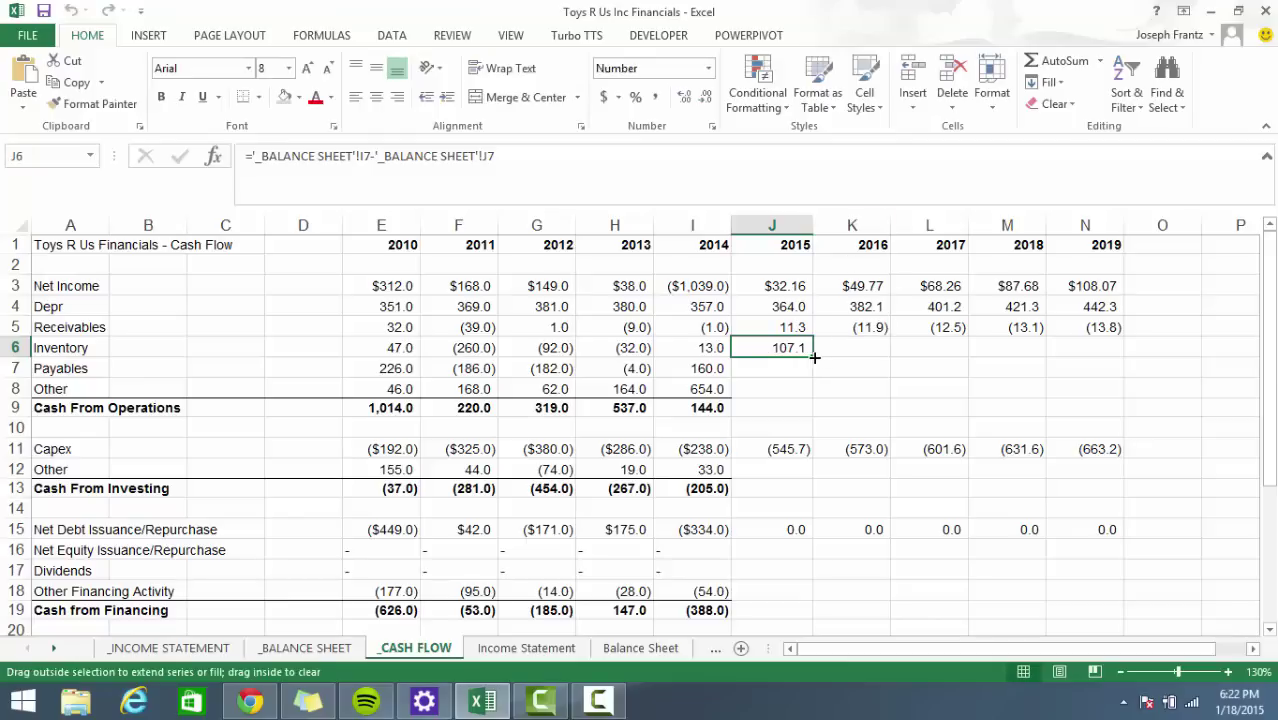
drag(814, 357, 1125, 363)
click(768, 367)
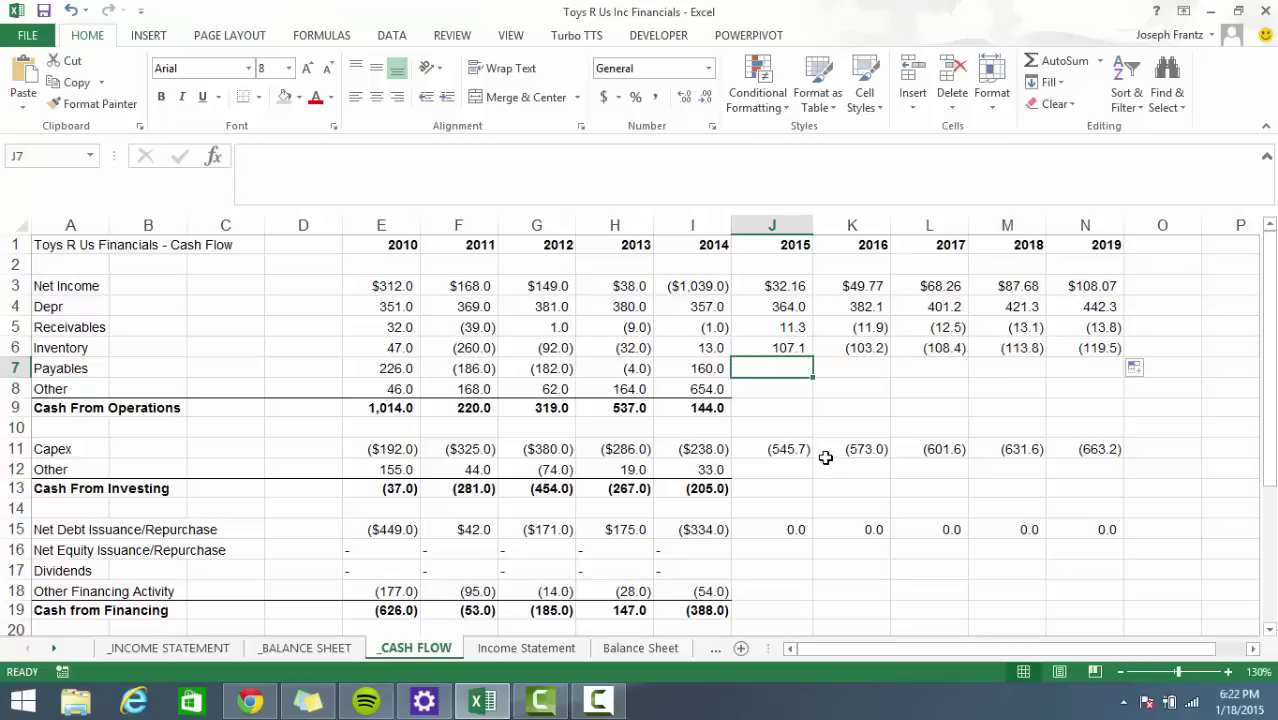
click(792, 390)
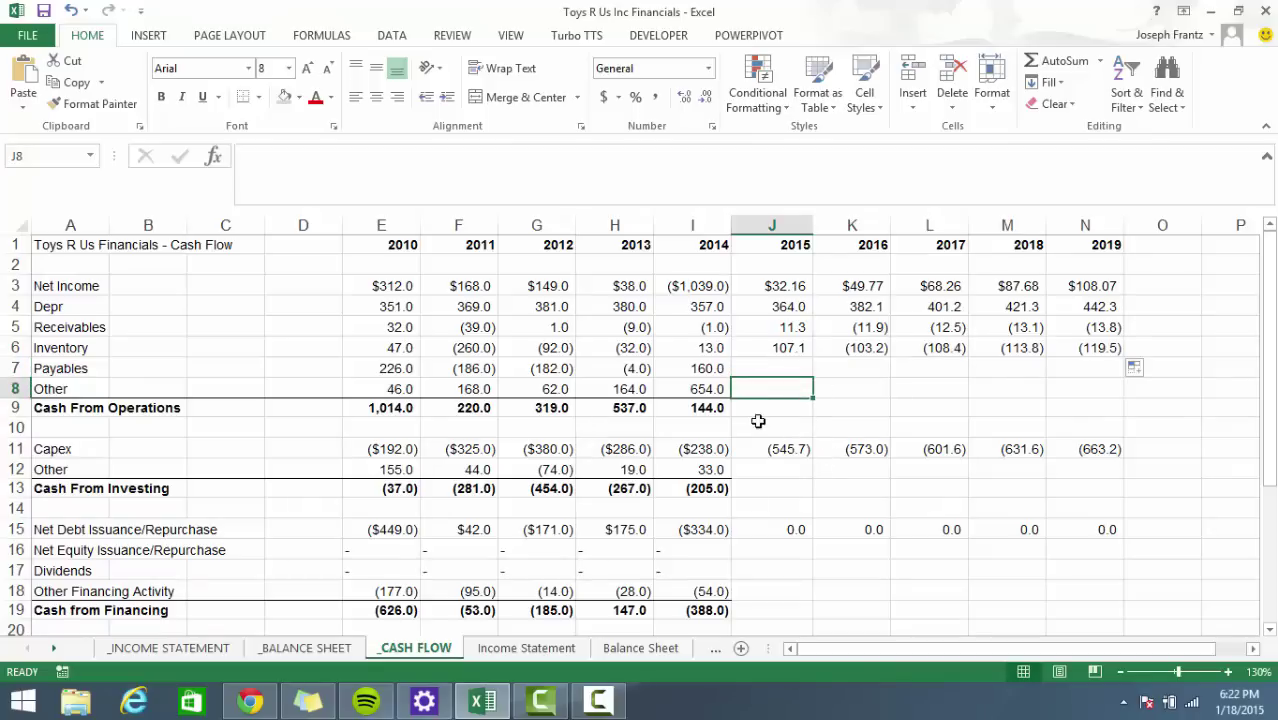
Enter ='_BALANCE SHEET'!J20-'_BALANCE SHEET'!I20 in the 2015 Payables cell J7 of the cash flow sheet.
click(802, 371)
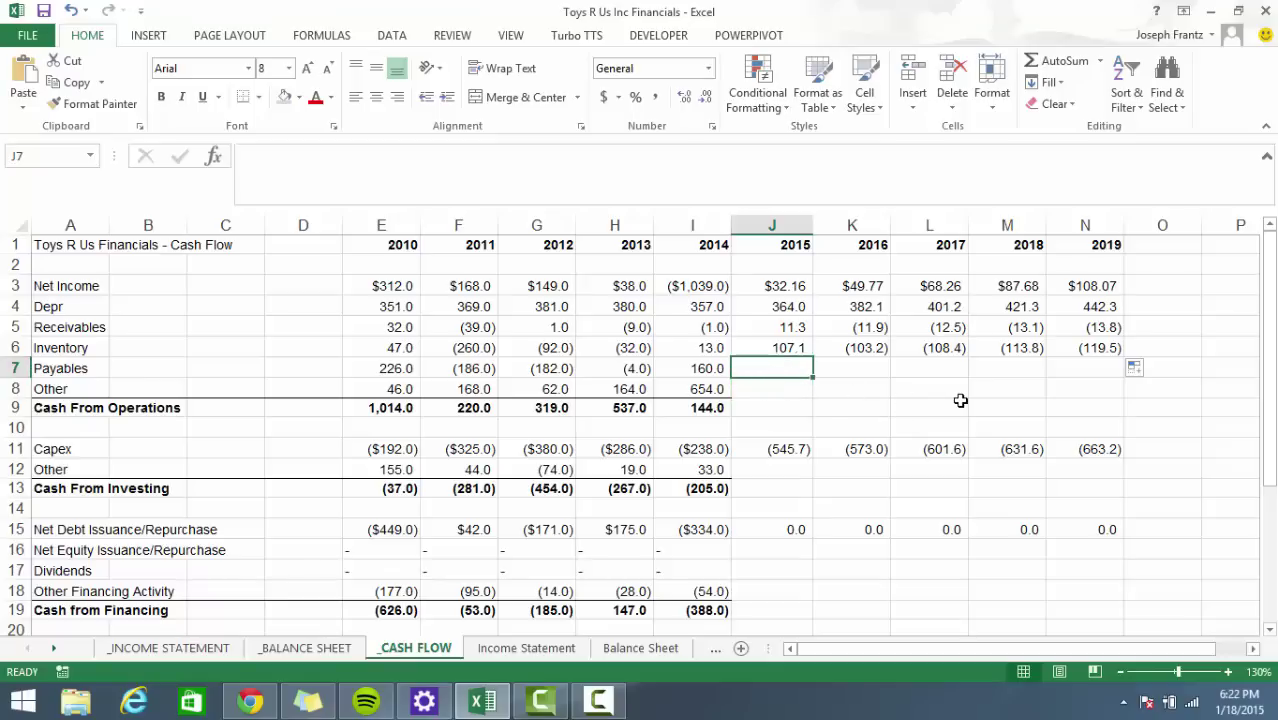
text(=)
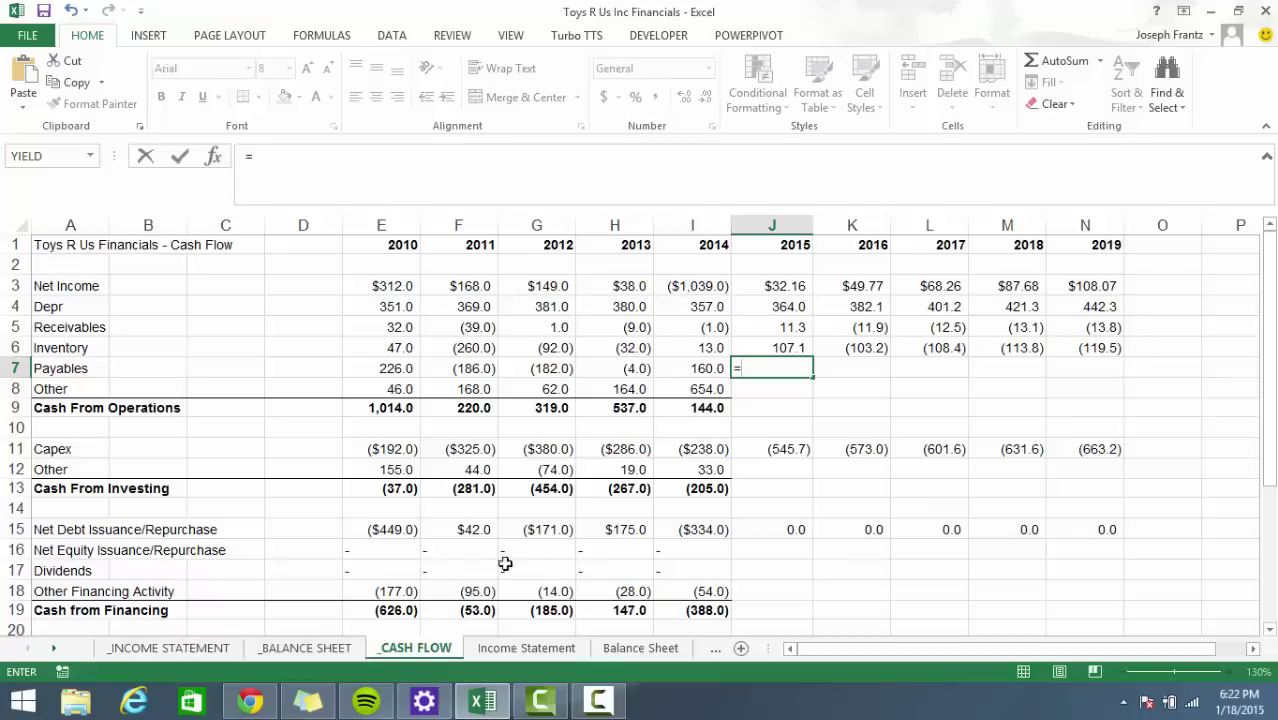
click(318, 654)
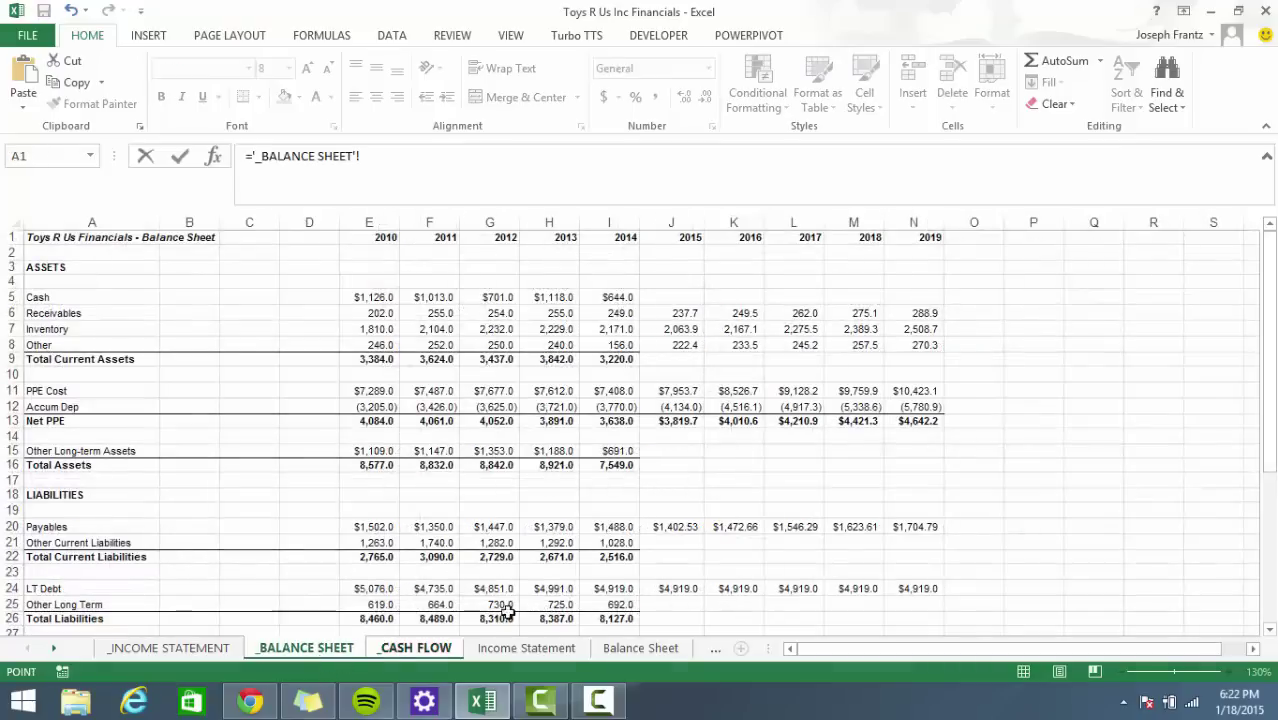
scroll(600, 575, down, 2)
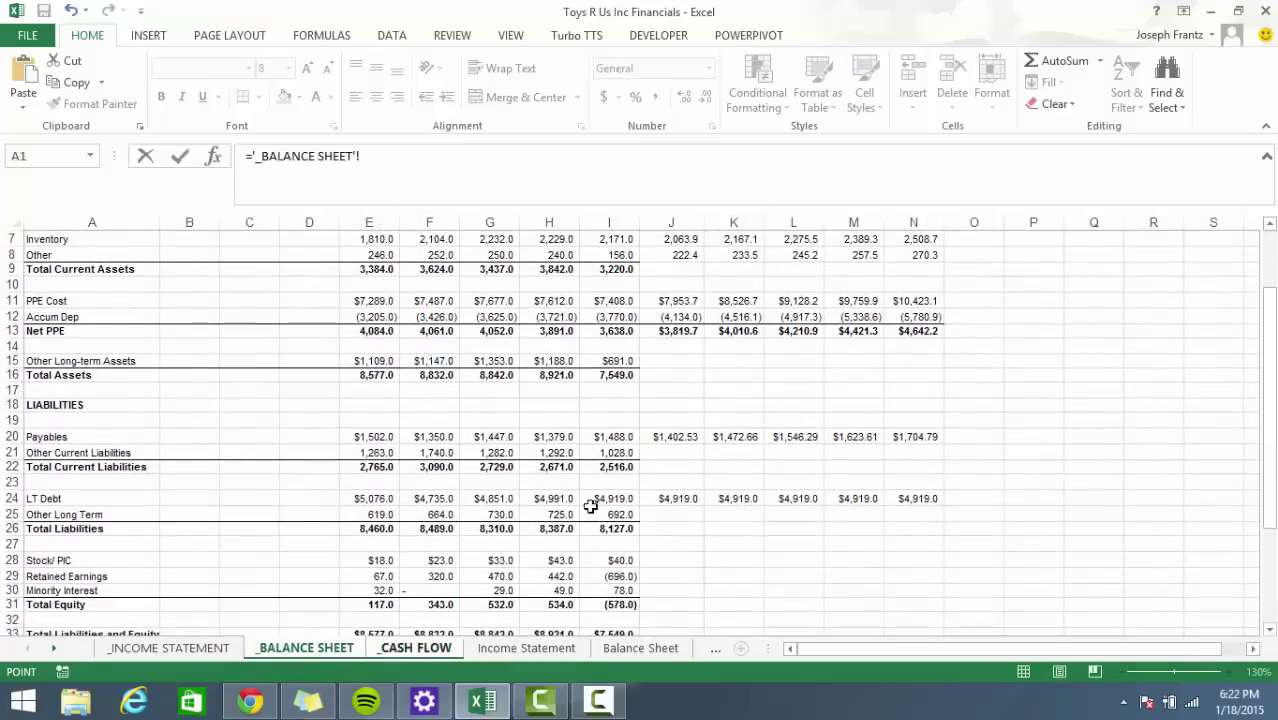
click(676, 437)
text(-'_BALANCE SHEET'!I20)
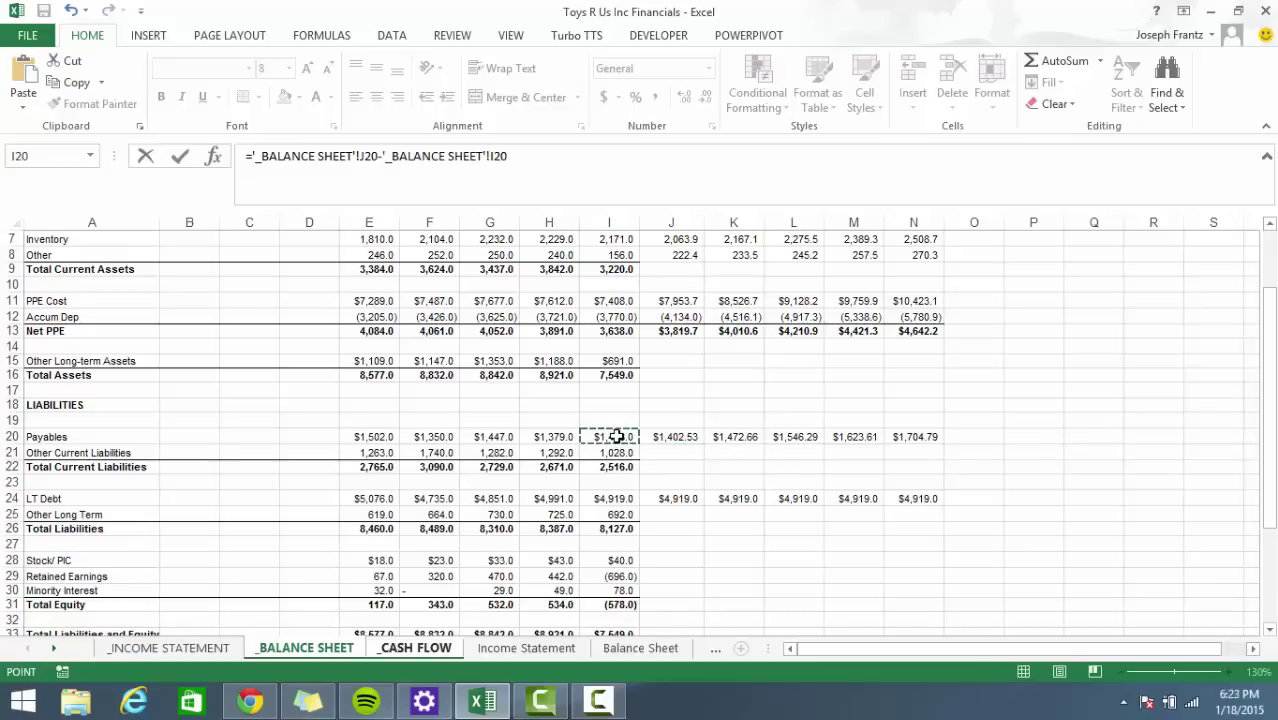
click(612, 437)
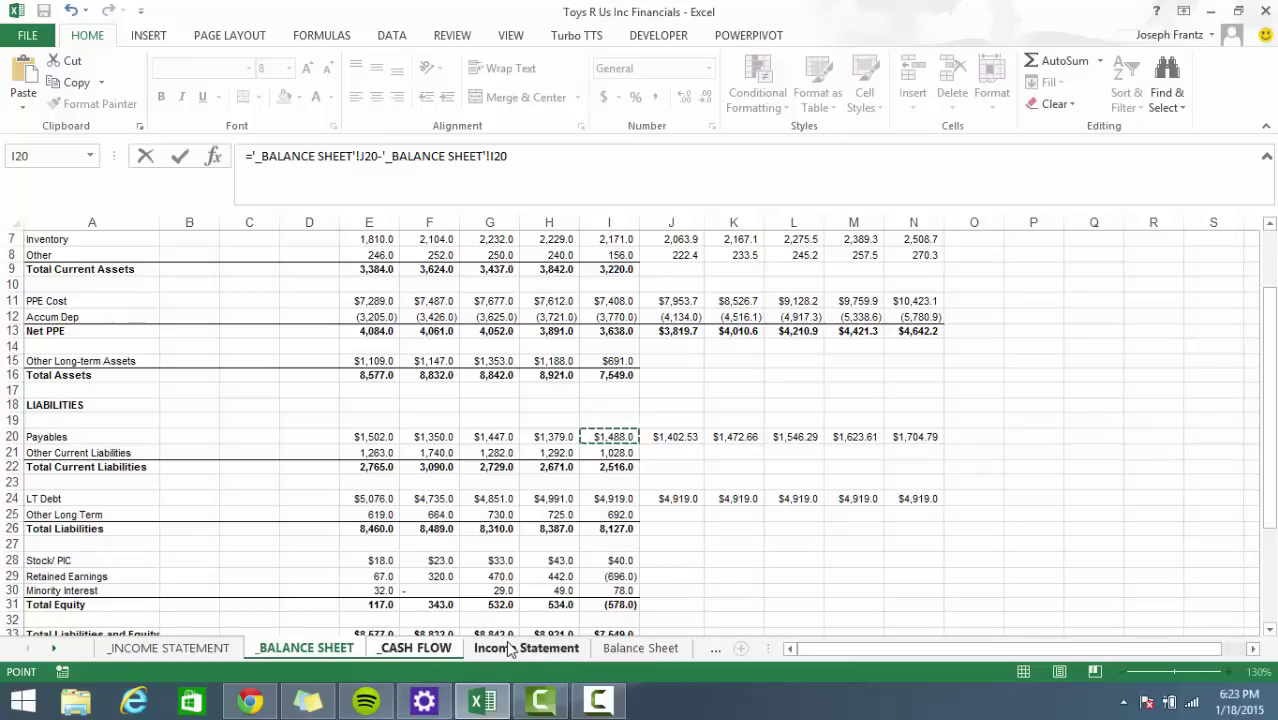
key(Return)
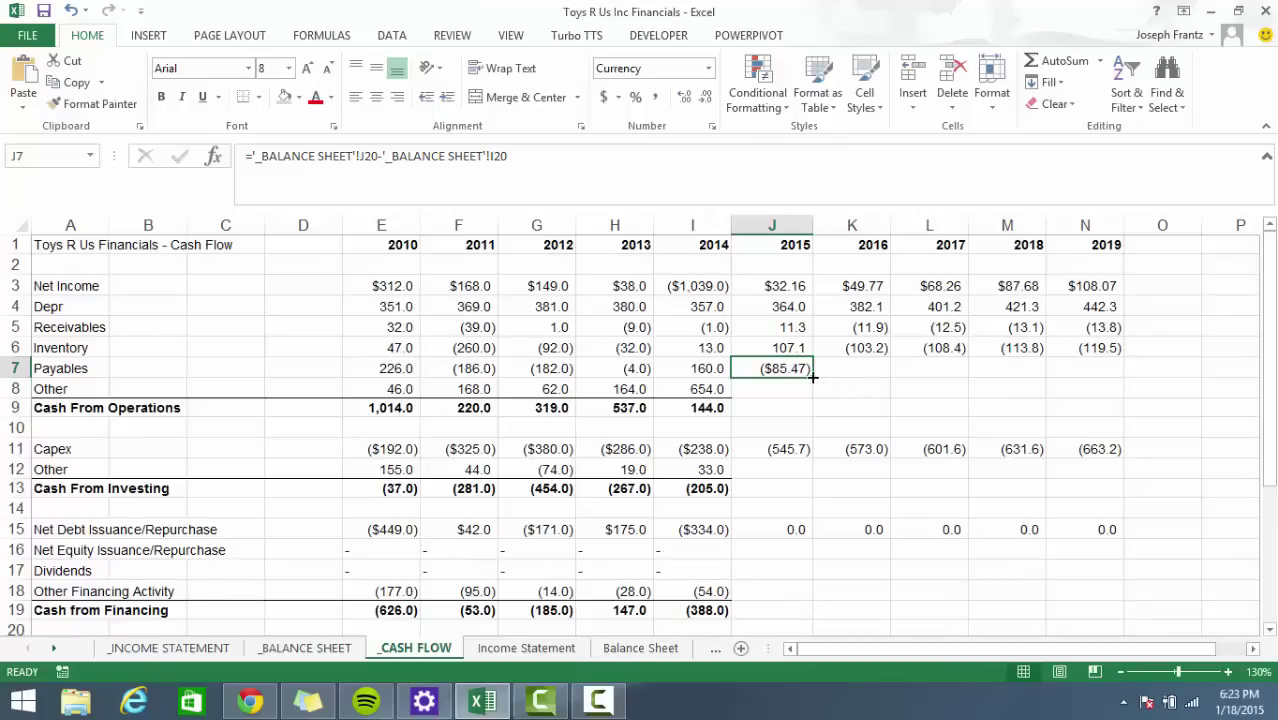
Fill the 2015 Payables formula across through 2019 (J7:N7) and select the 2015 operating Other cell J8.
drag(813, 376, 955, 380)
click(847, 408)
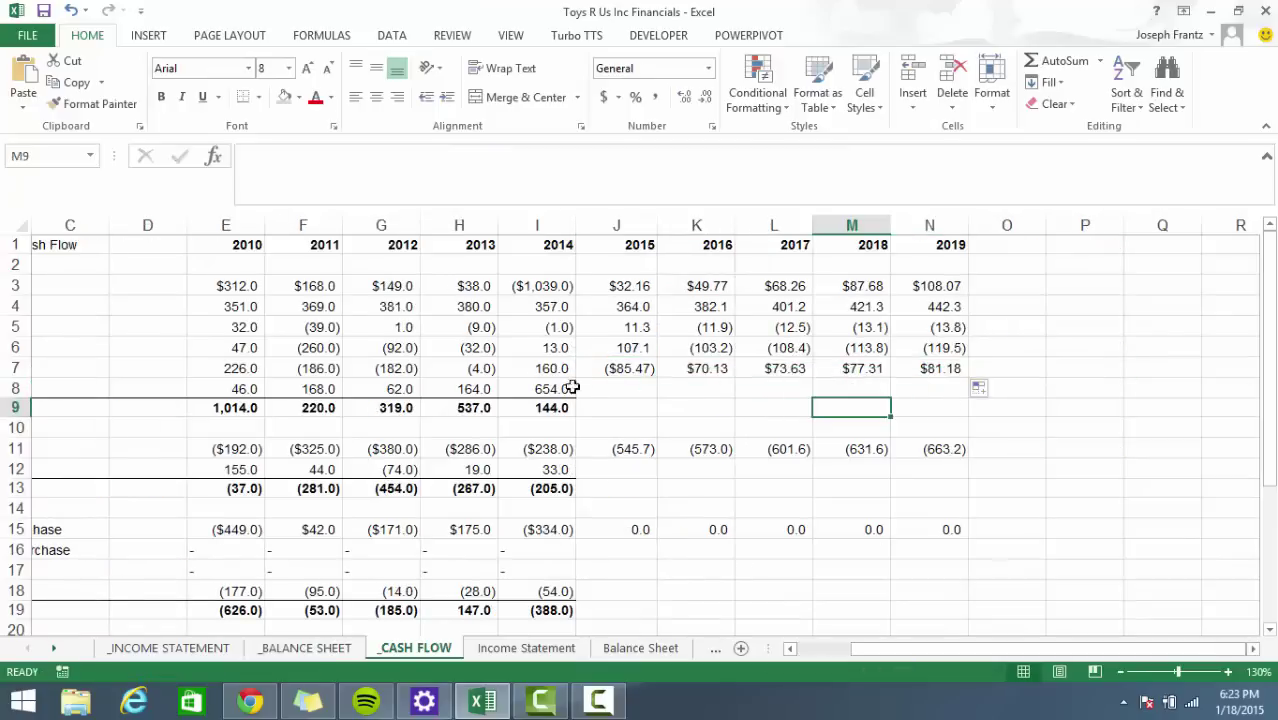
click(578, 388)
drag(913, 650, 750, 645)
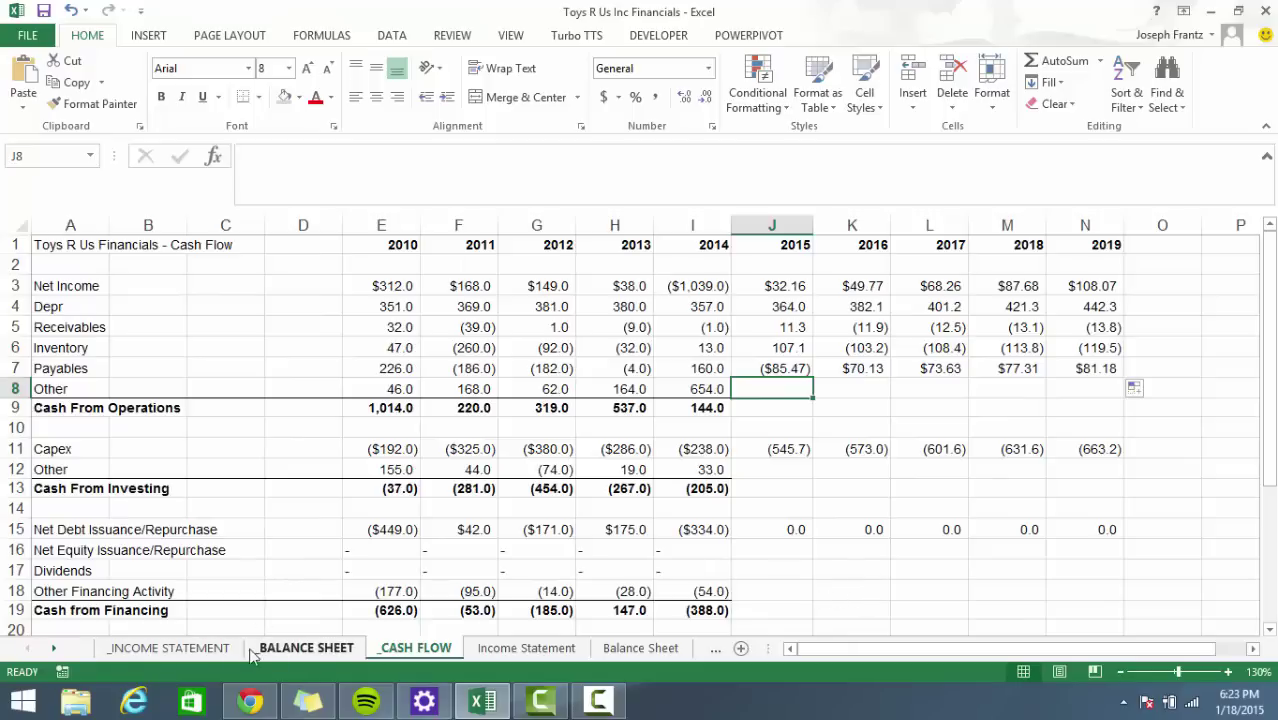
Check the 2015 Other Current Liabilities cell on the balance sheet and enter 0 for operating Other in J8:N8 of the cash flow sheet.
click(198, 649)
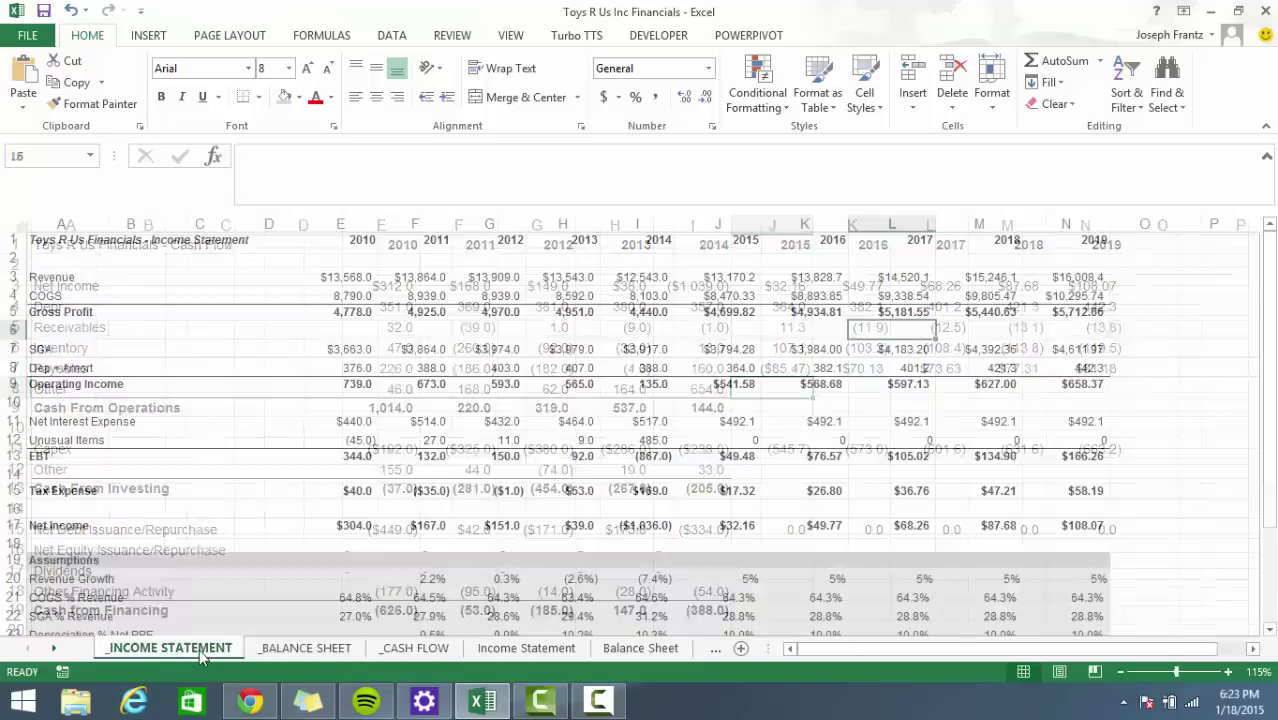
click(305, 648)
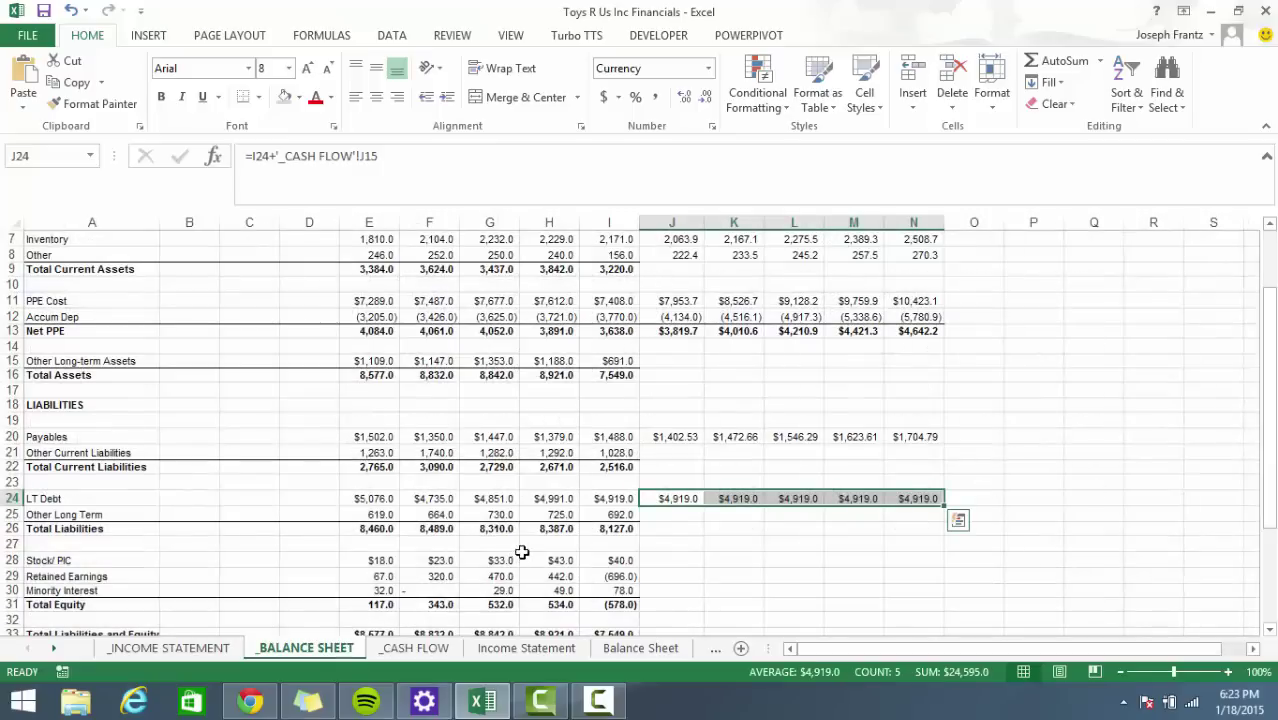
click(680, 452)
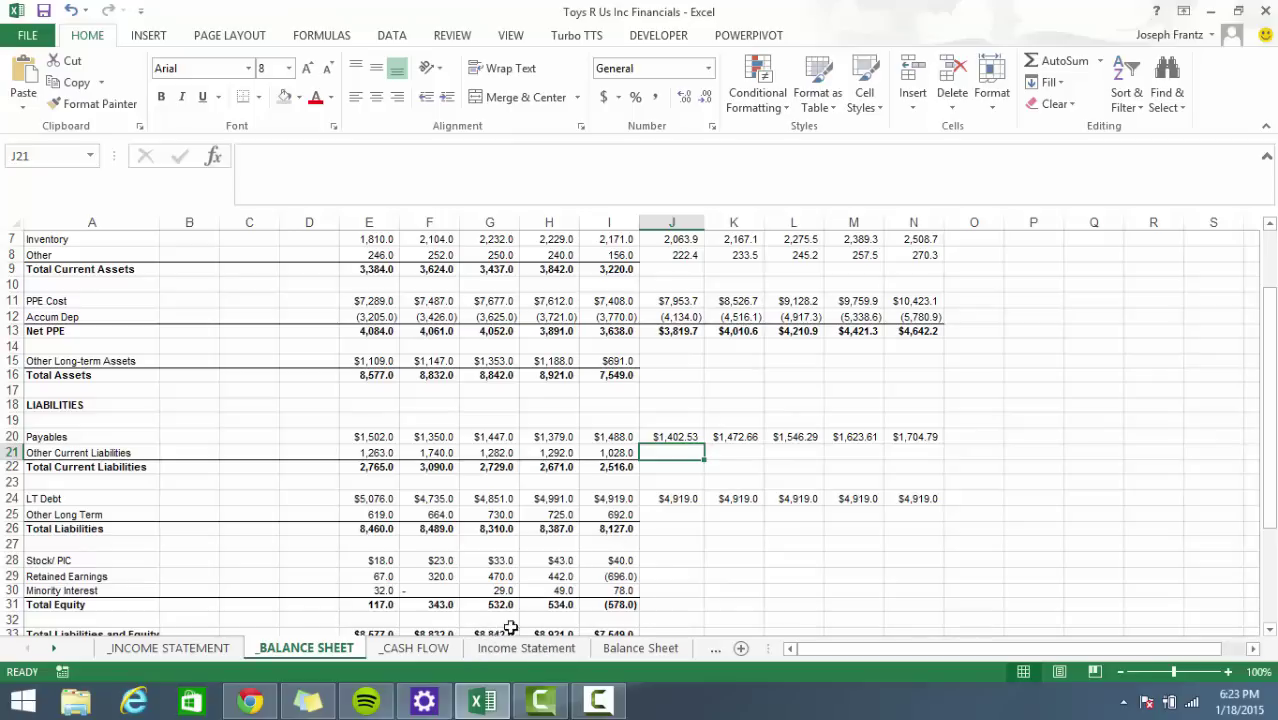
click(427, 655)
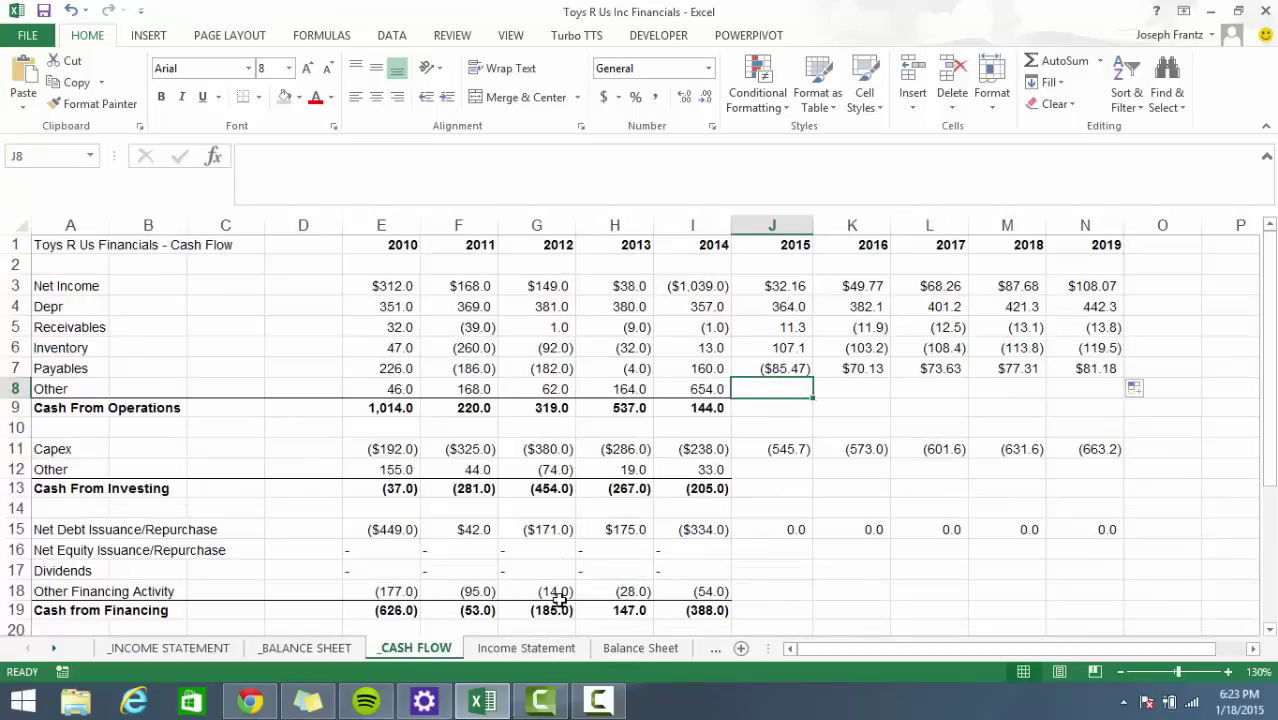
text(0)
key(ctrl+Return)
key(shift+Right)
key(shift+Right)
key(shift+Right)
key(shift+Right)
key(ctrl+v)
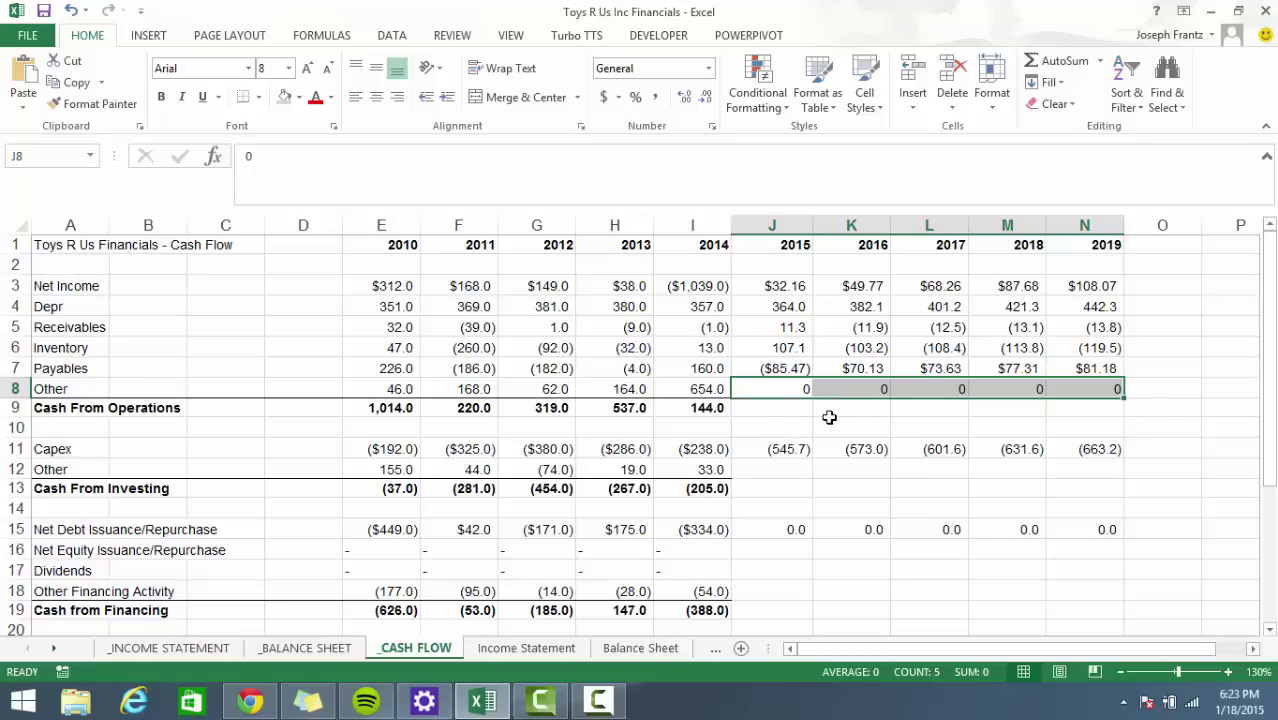
Add a bottom border to the forecast operating Other cells J8:N8.
click(807, 409)
click(802, 388)
drag(802, 388, 1058, 388)
key(alt+h)
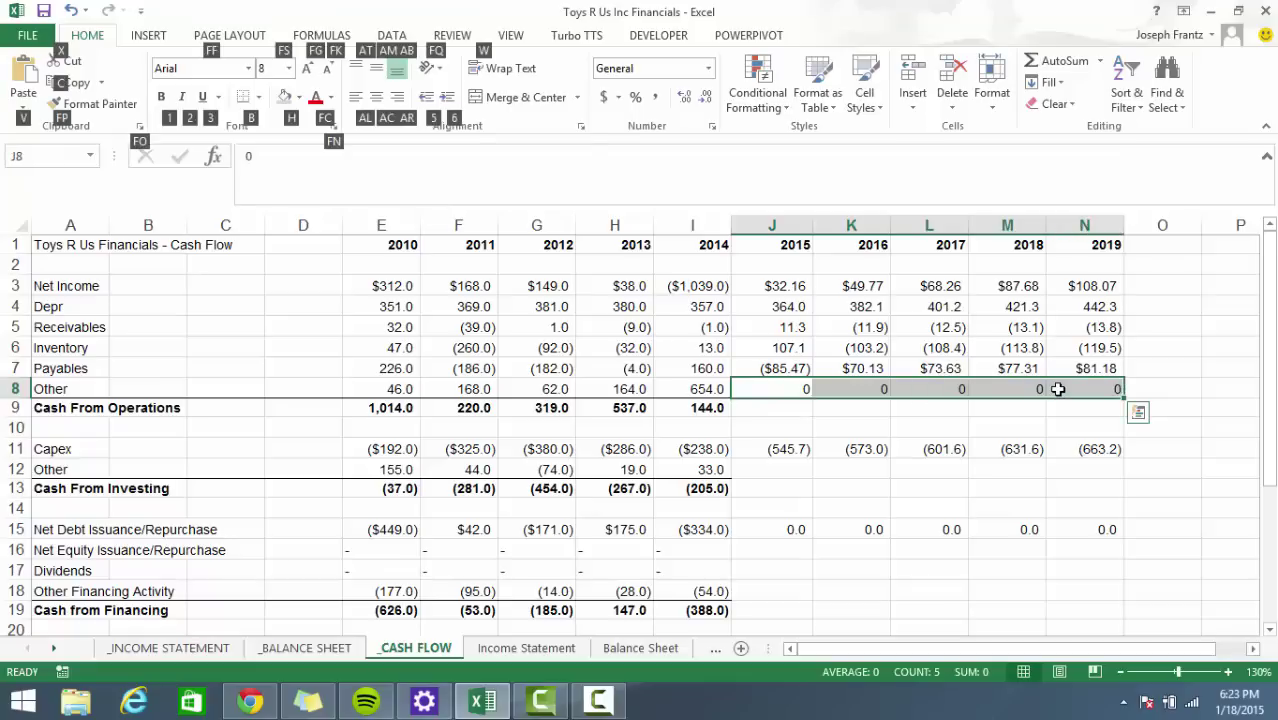
key(b)
key(o)
click(779, 410)
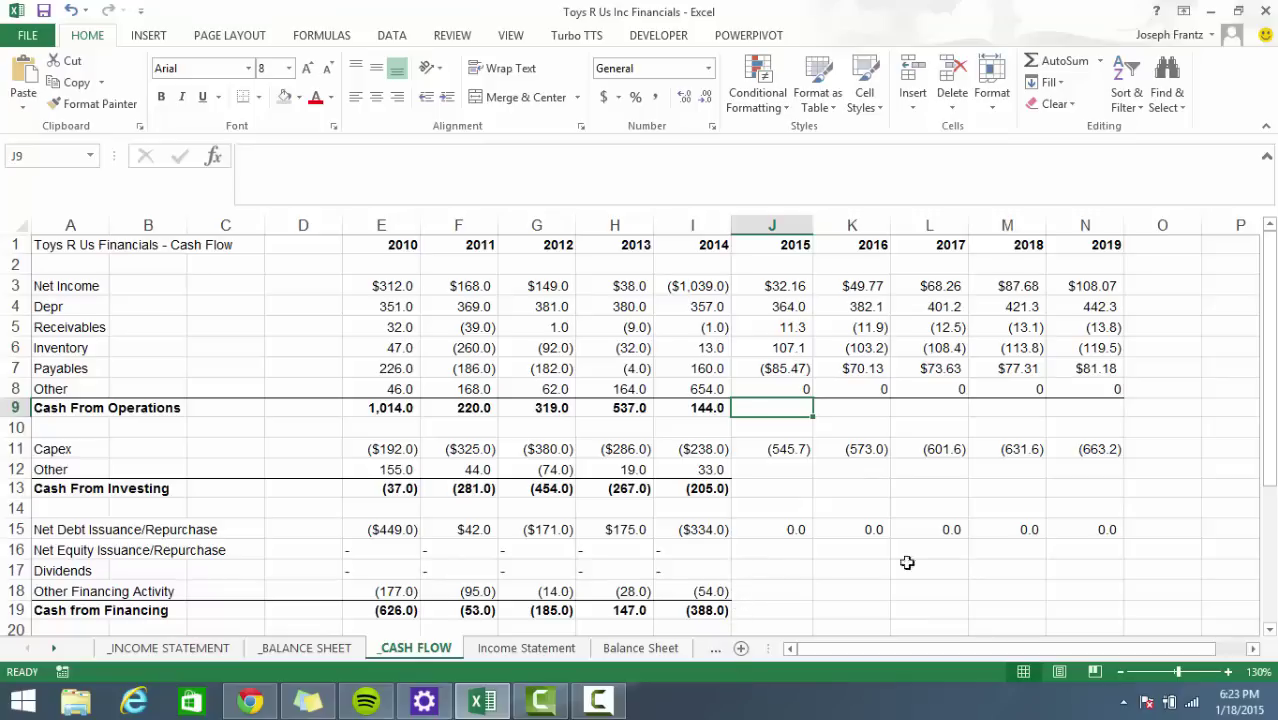
click(810, 384)
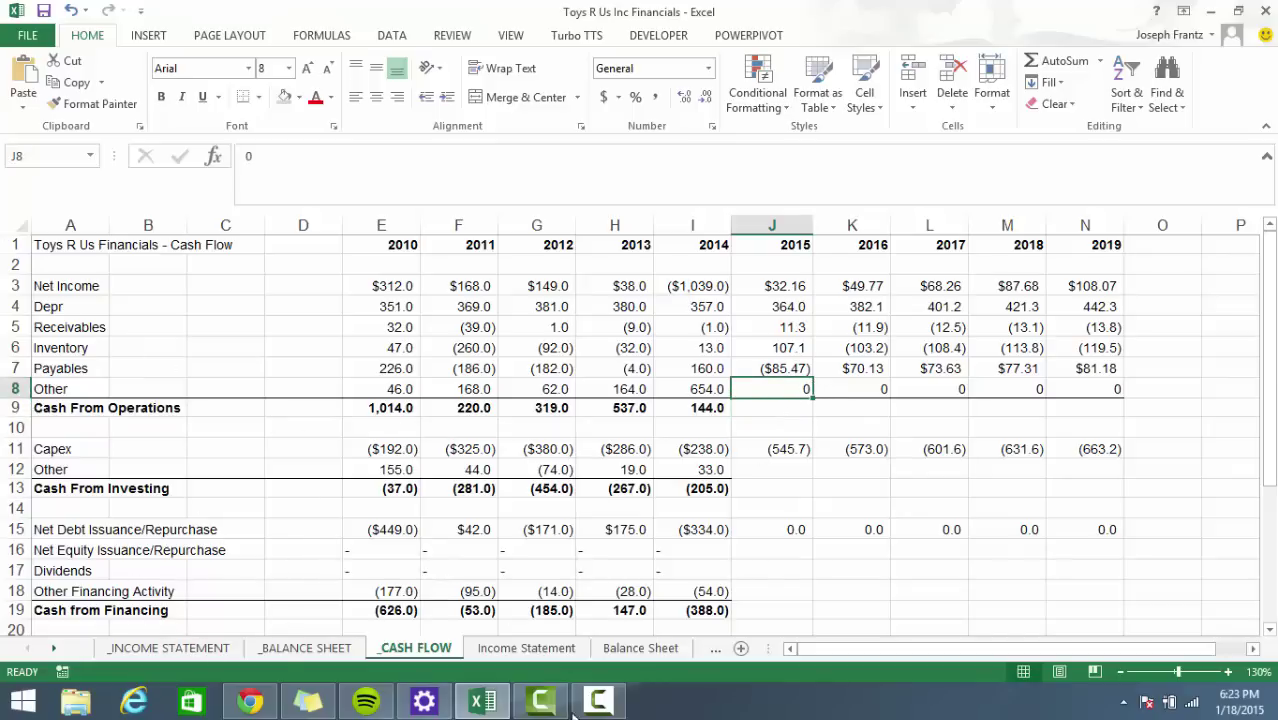
click(808, 427)
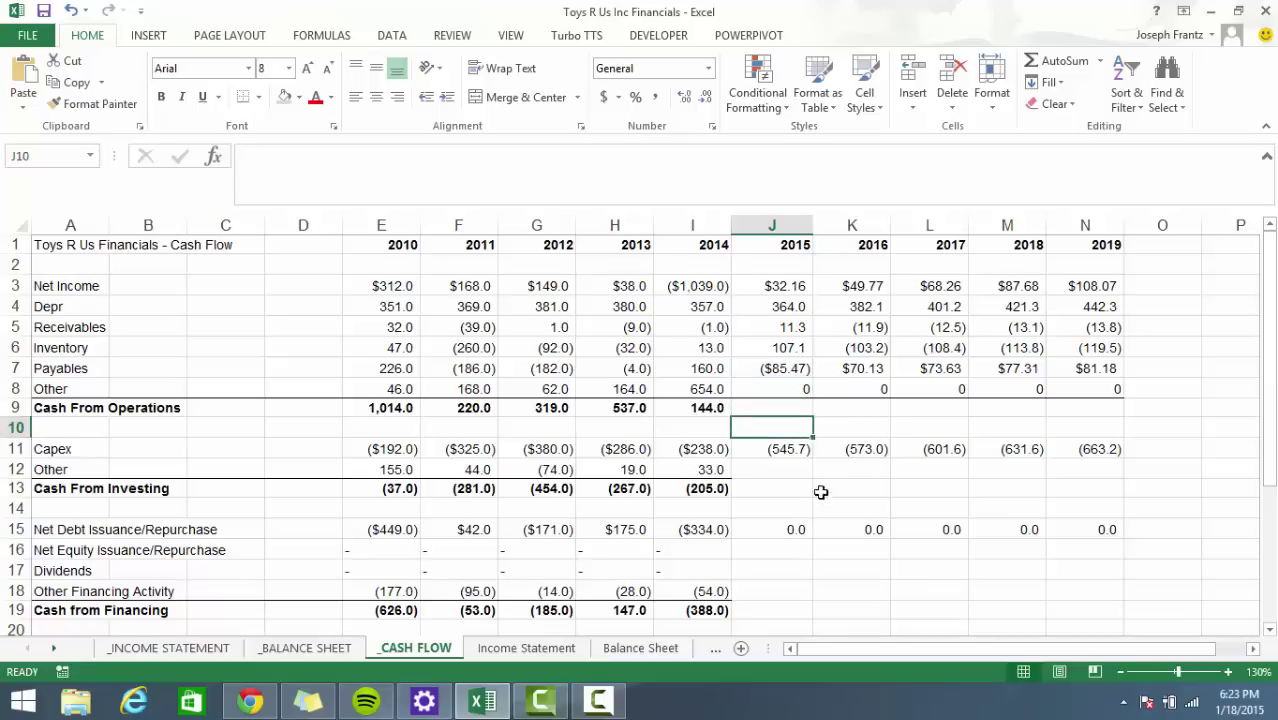
click(819, 476)
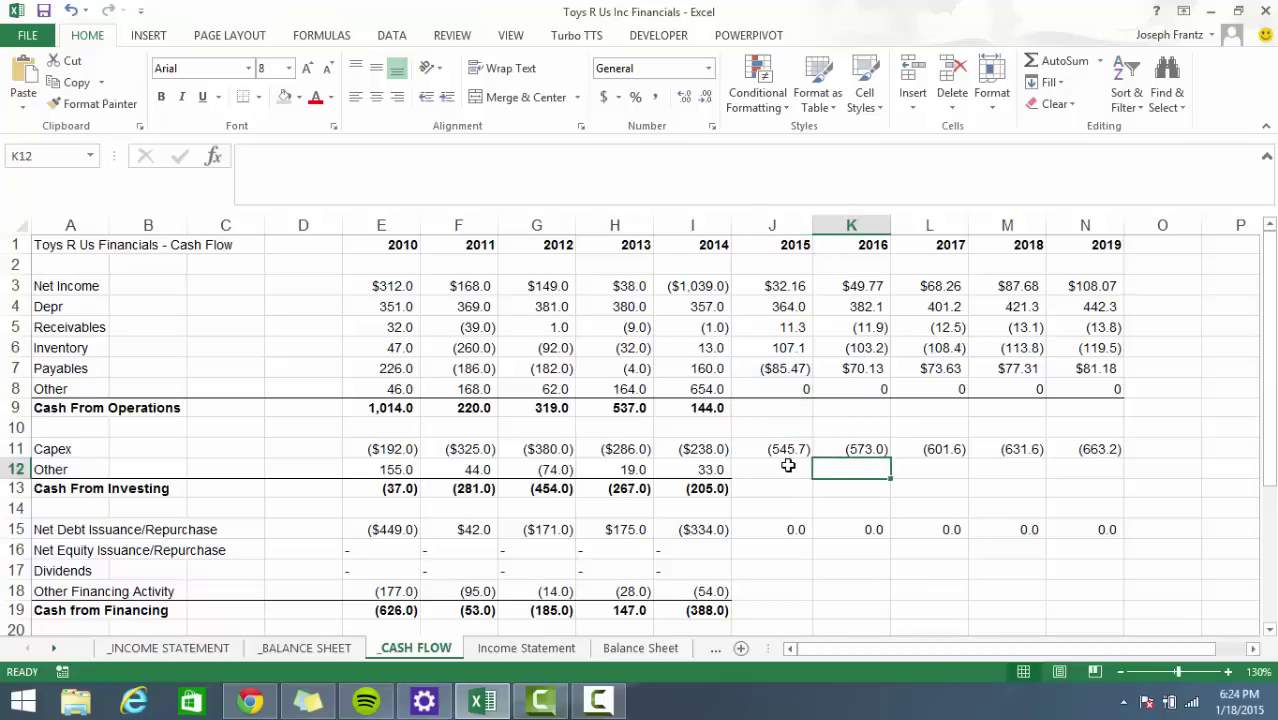
Enter =SUM(J3:J8) in the 2015 Cash From Operations cell J9 and fill it across through 2019 (N9).
click(798, 410)
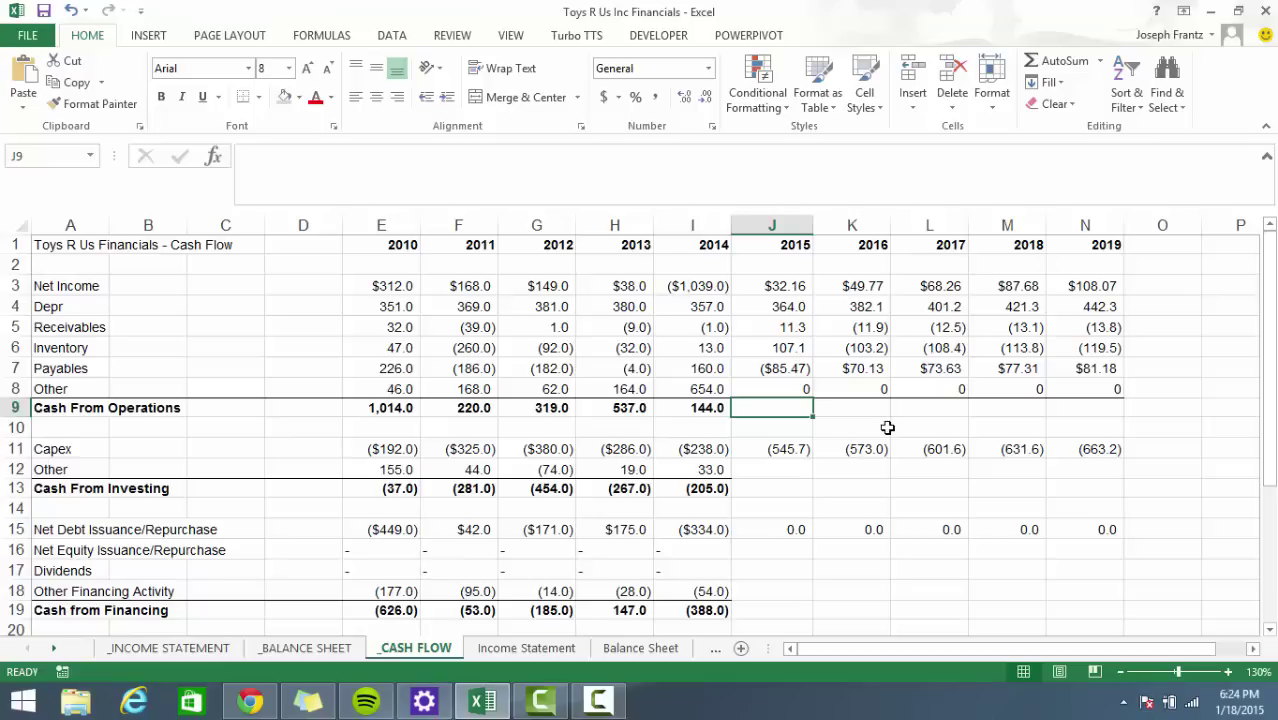
key(alt+equal)
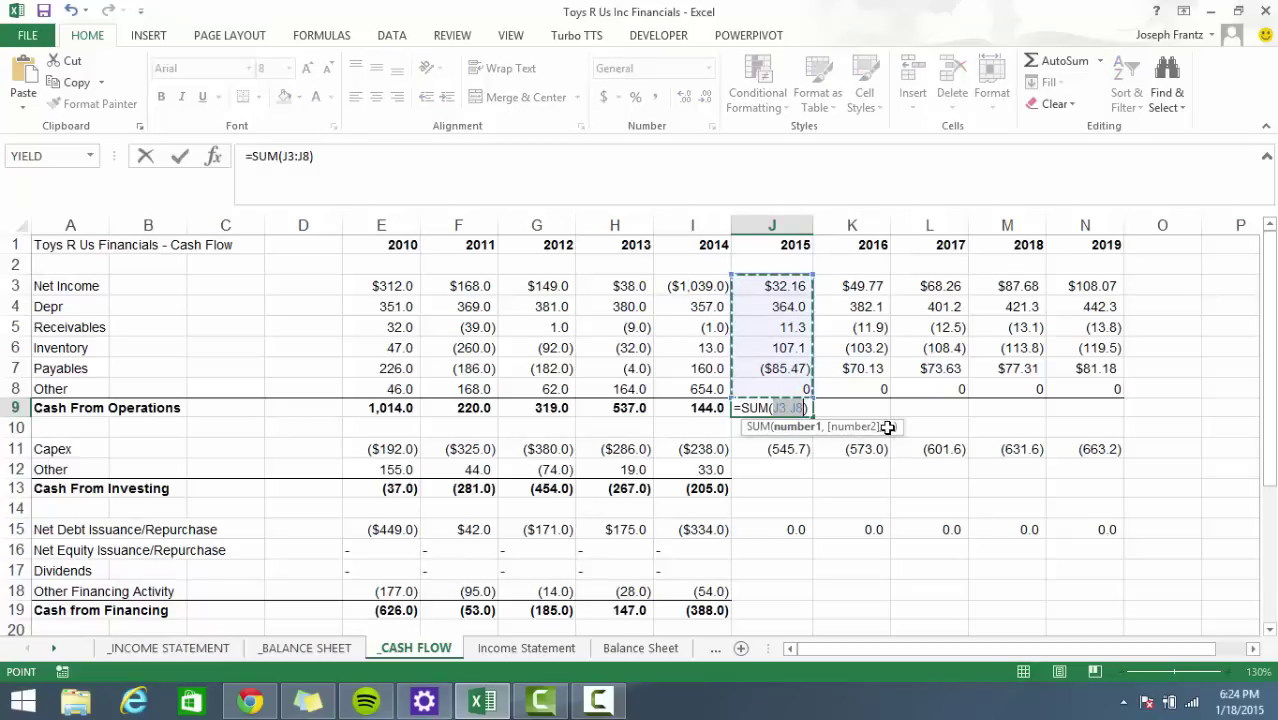
key(alt+equal)
key(shift+Right)
key(shift+Right)
key(shift+Right)
key(shift+Right)
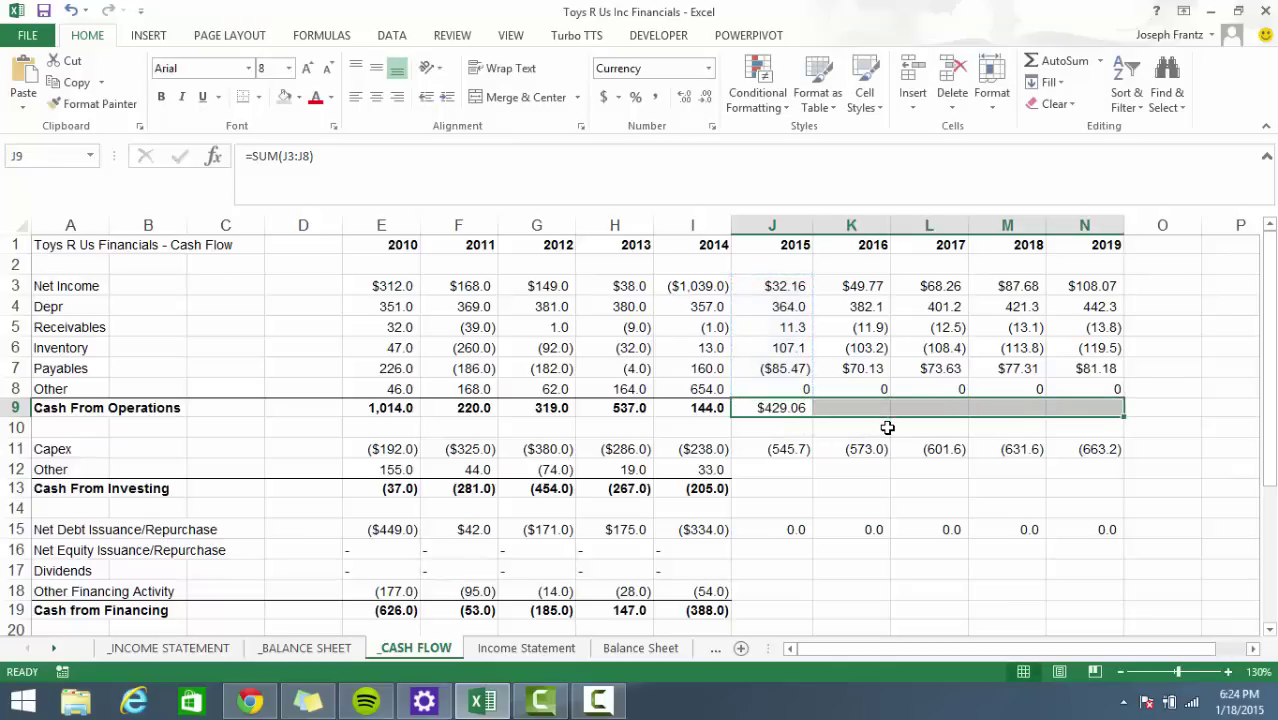
key(ctrl+r)
Format Cash From Operations J9:N9 as bold numbers with one decimal place and check the sum formulas in I9 through K9.
key(ctrl+shift+1)
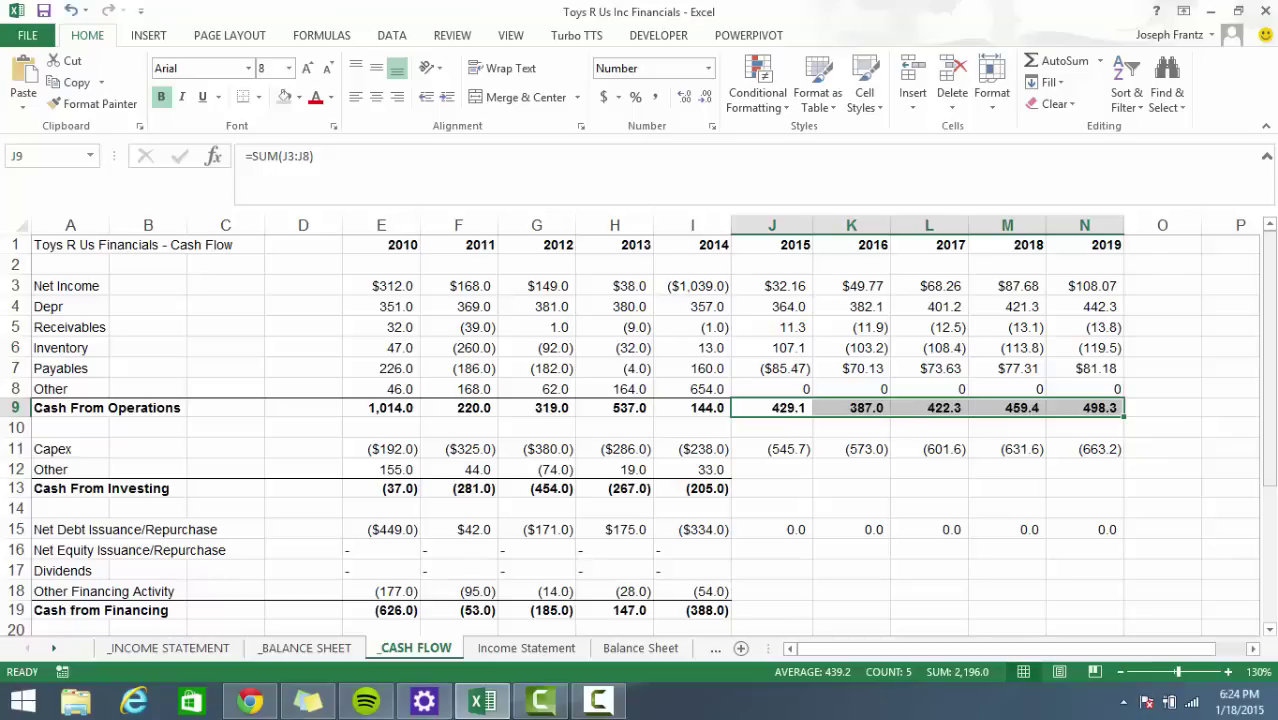
click(962, 449)
click(722, 402)
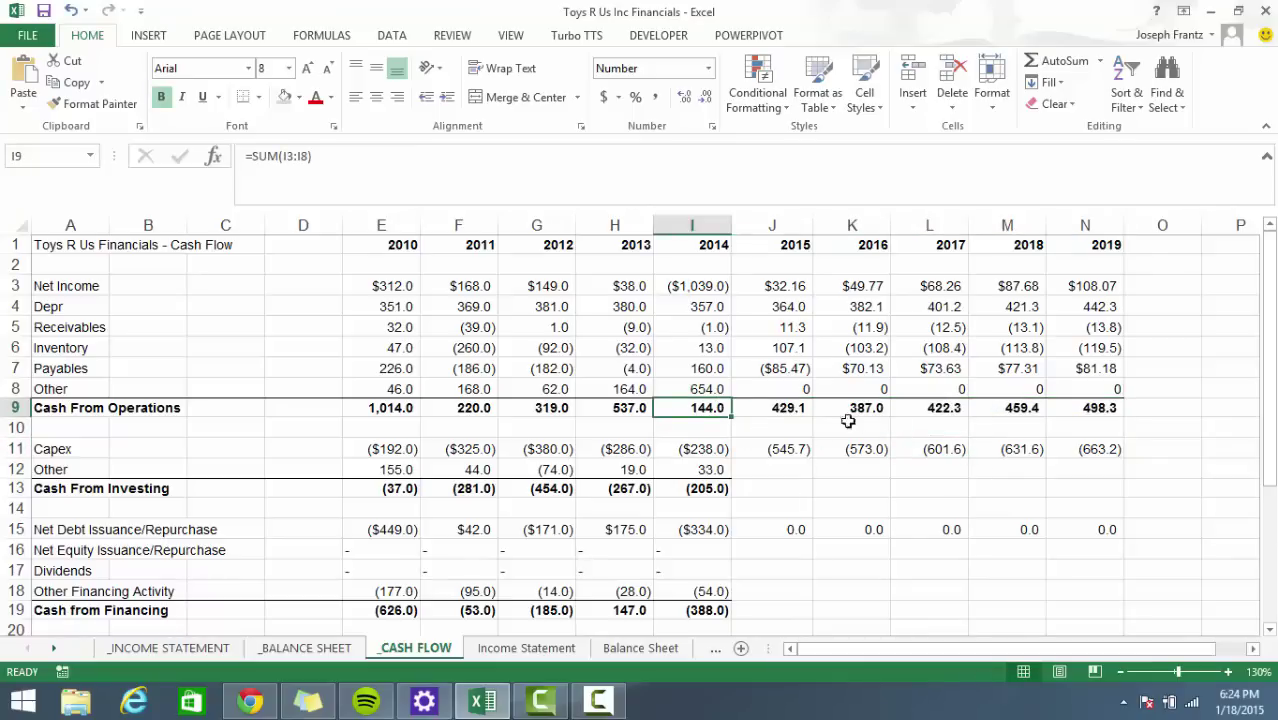
key(Right)
key(Right)
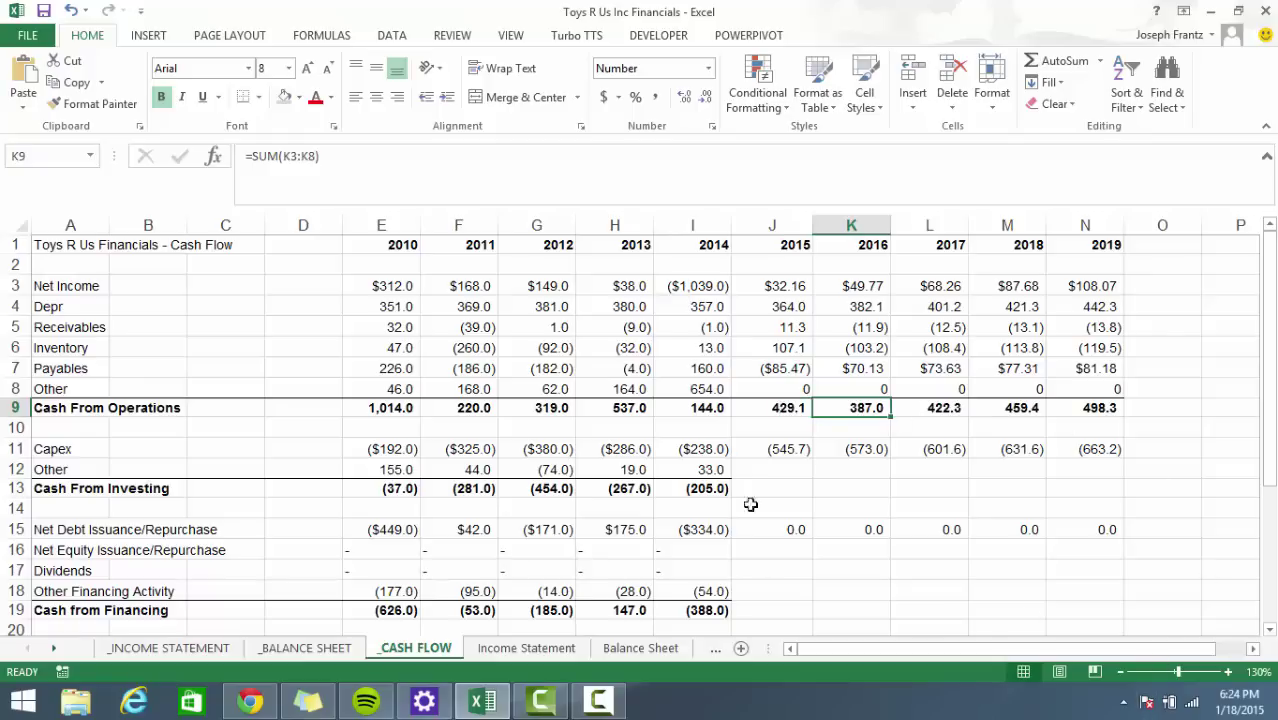
Enter 0 for the investing Other line in 2015 (J12) and fill it across through 2019 (N12).
click(776, 470)
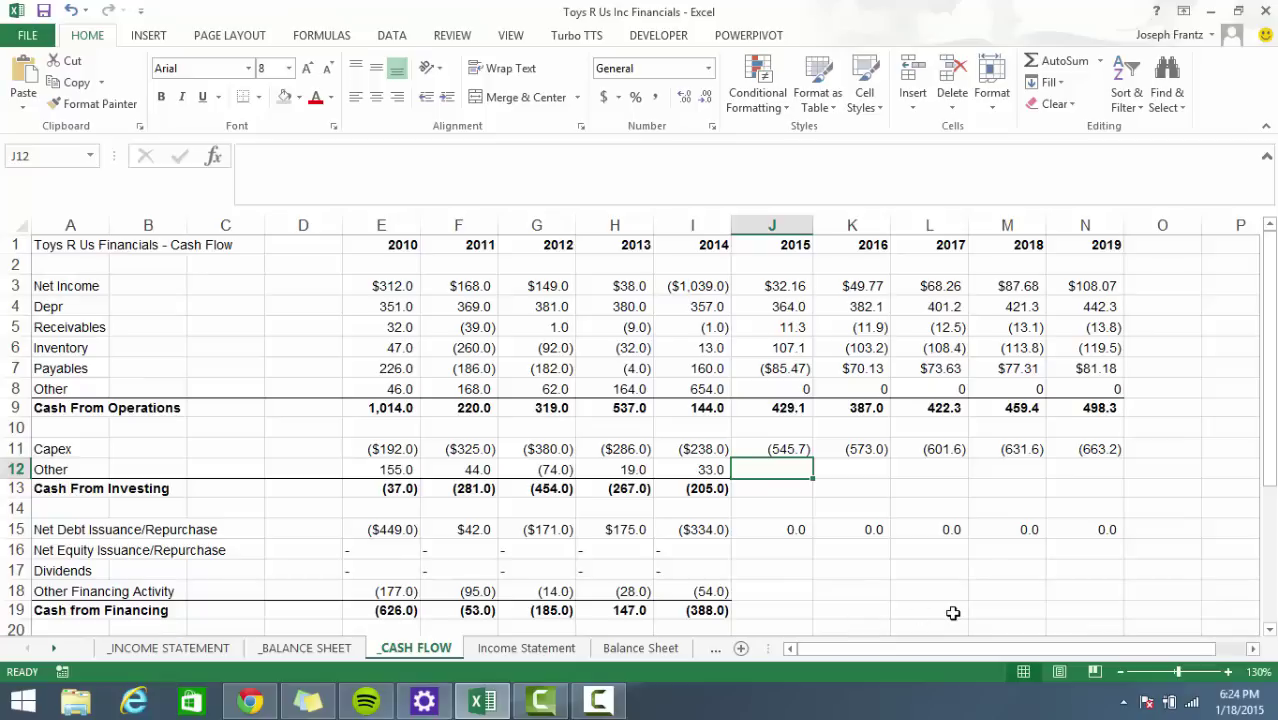
text(0)
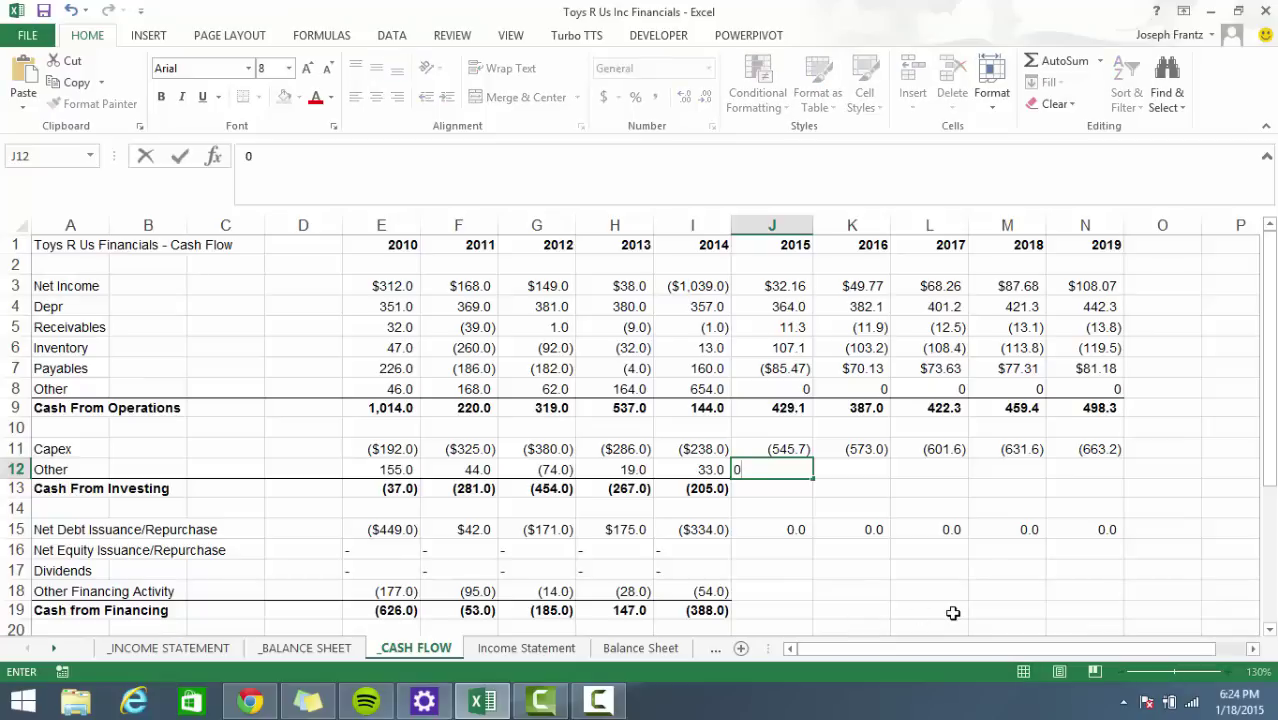
key(shift+Right)
key(shift+Right)
key(shift+Right)
key(shift+Right)
key(shift+Right)
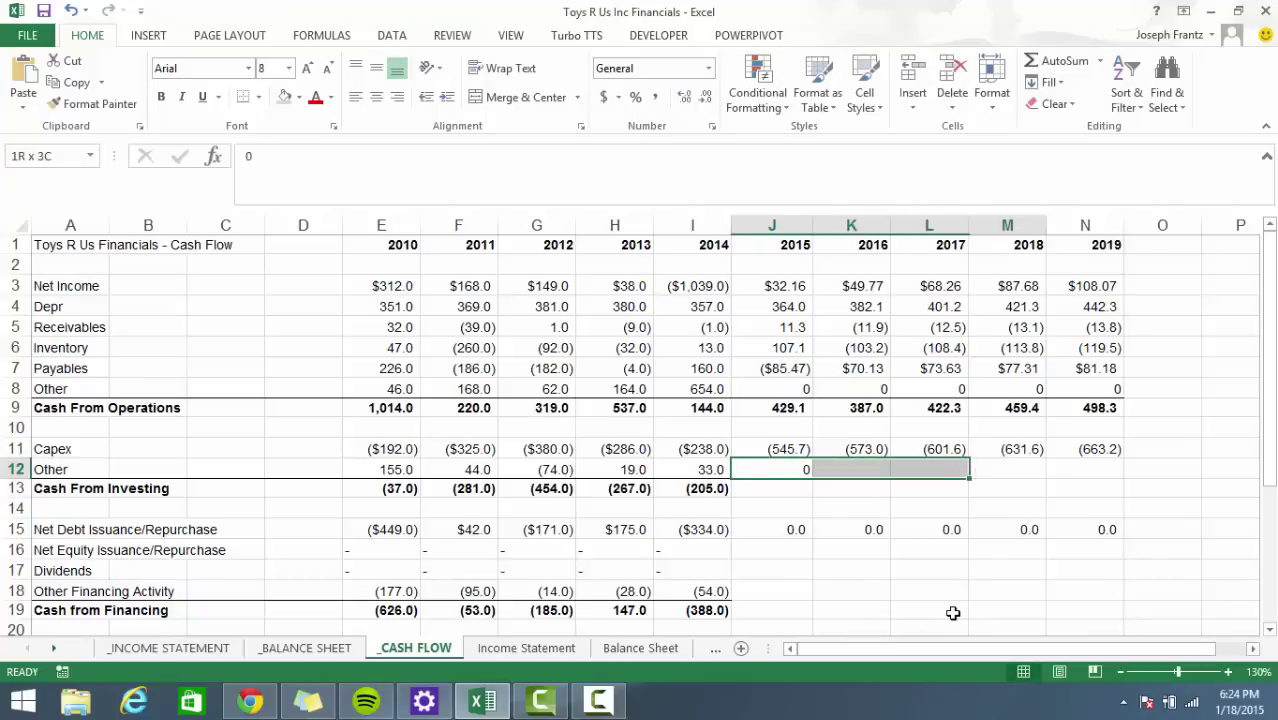
key(shift+Left)
key(ctrl+r)
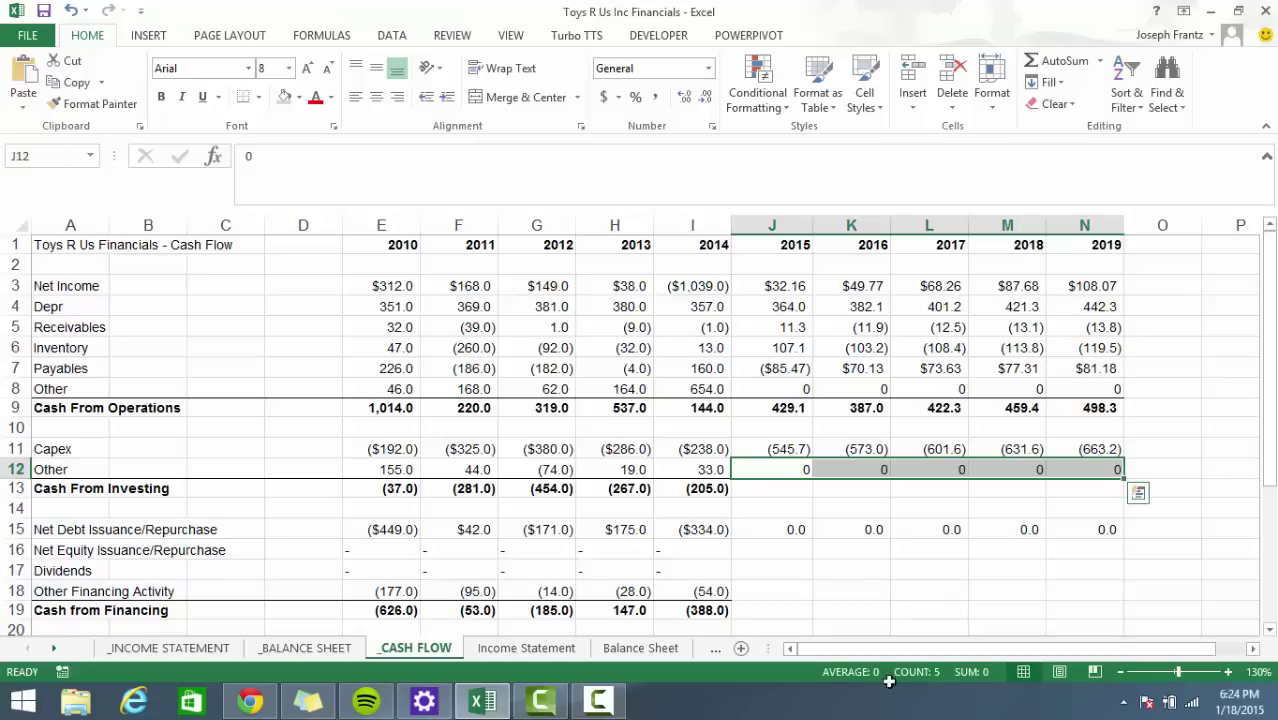
Add a bottom border to the forecast investing Other cells J12:N12.
click(788, 490)
drag(785, 470, 1110, 468)
key(alt)
key(h)
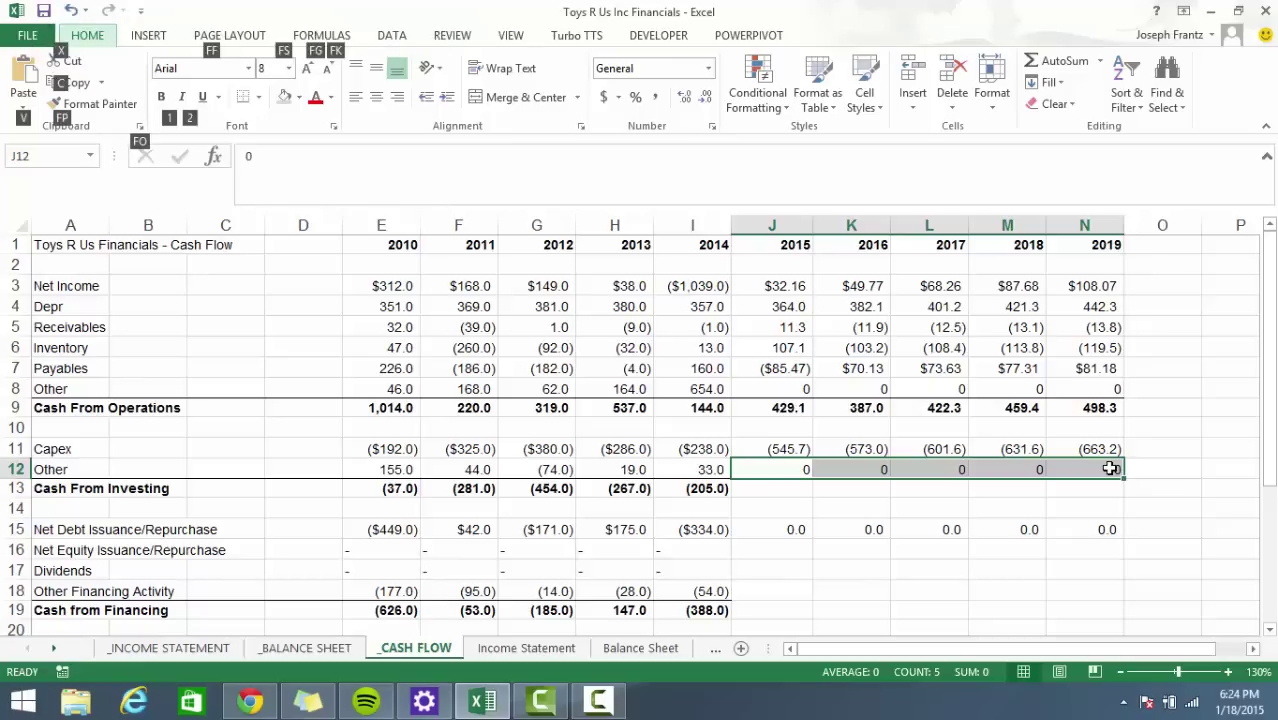
key(b)
key(o)
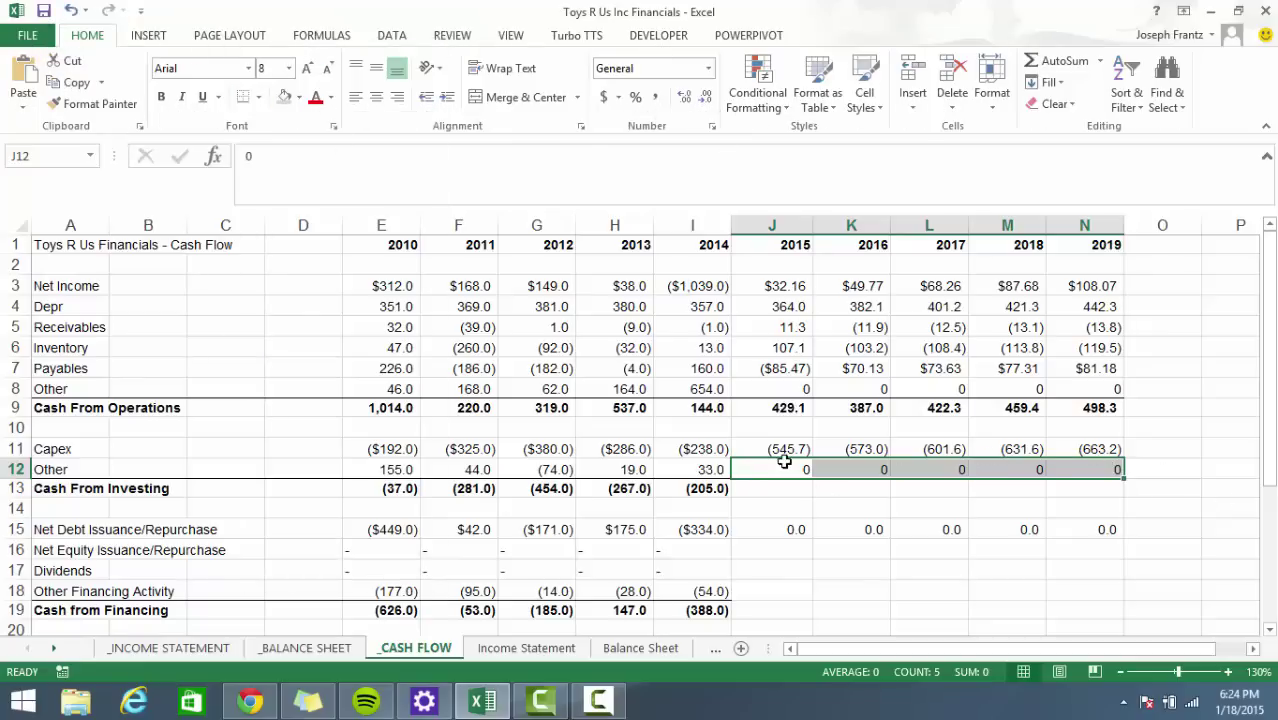
Enter =SUM(J11:J12) in the 2015 Cash From Investing cell J13 and fill it across through 2019 (N13).
click(790, 452)
click(772, 493)
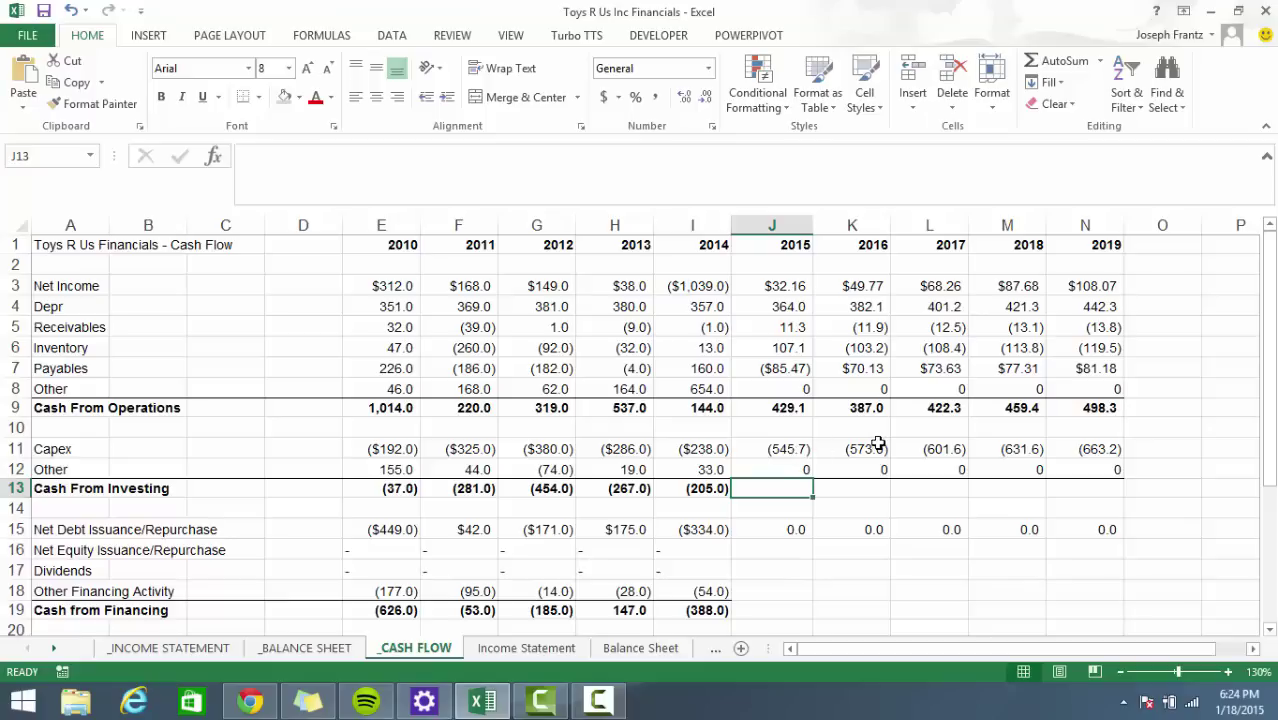
key(alt+=)
key(ctrl+Return)
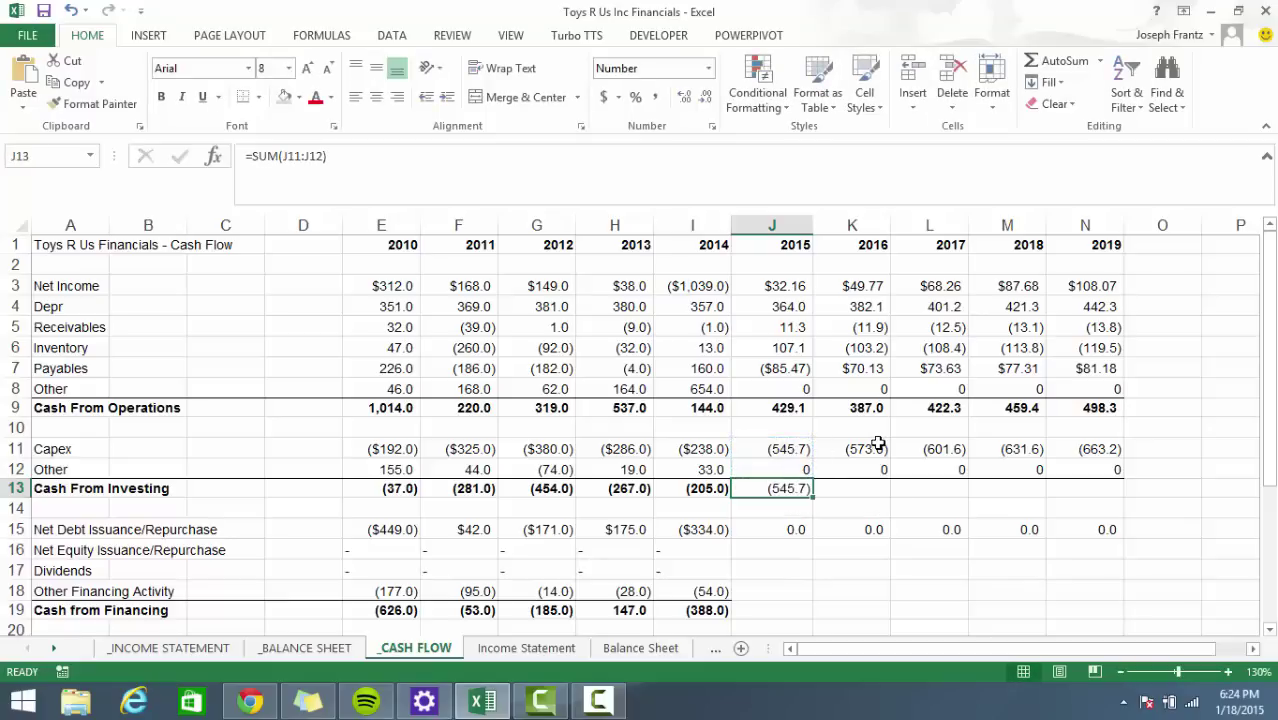
key(shift+Right)
key(shift+Right)
key(shift+Right)
key(shift+Right)
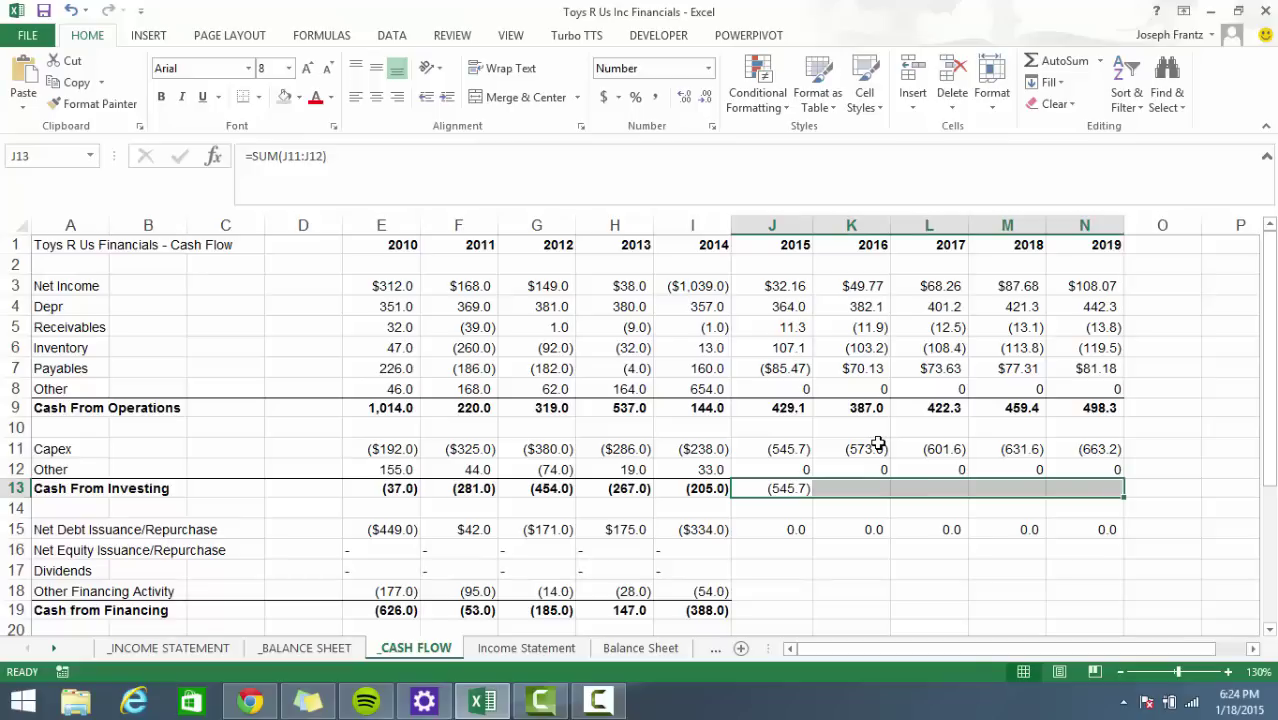
key(ctrl+r)
Enter $0 as the 2015 Equity Issuance/Repurchase assumption in J28.
click(762, 525)
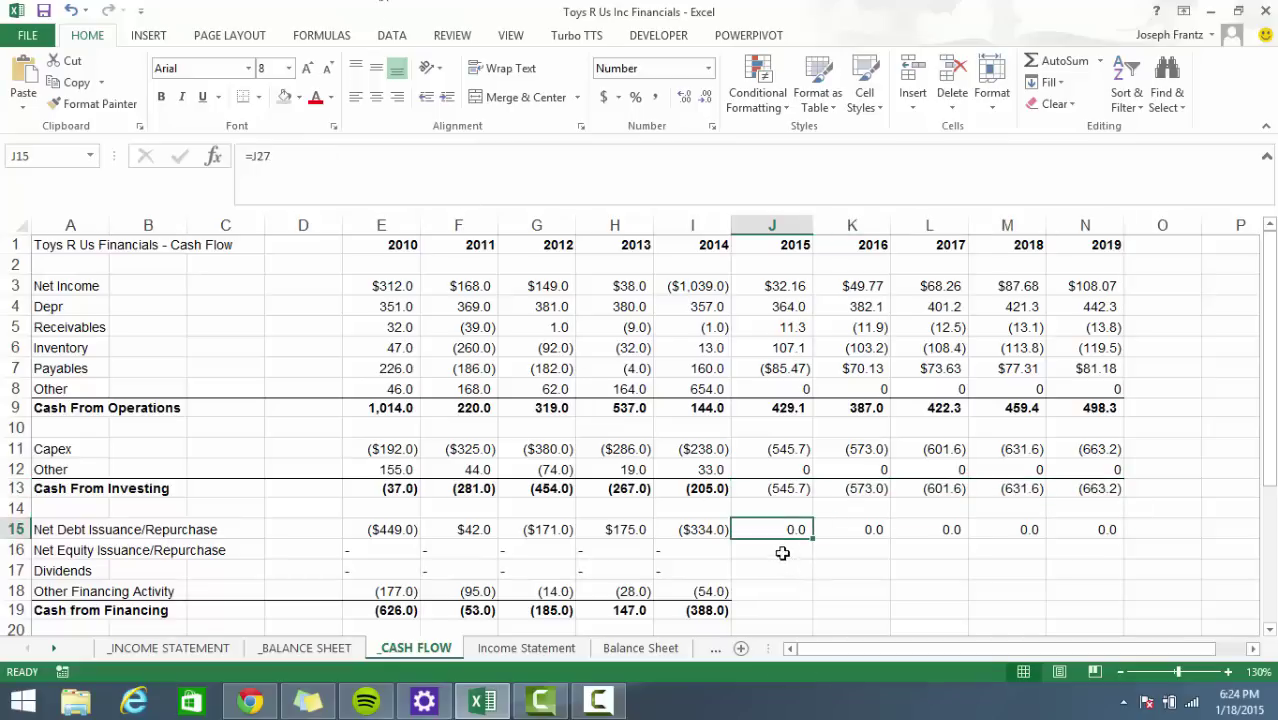
click(782, 553)
scroll(782, 553, down, 5)
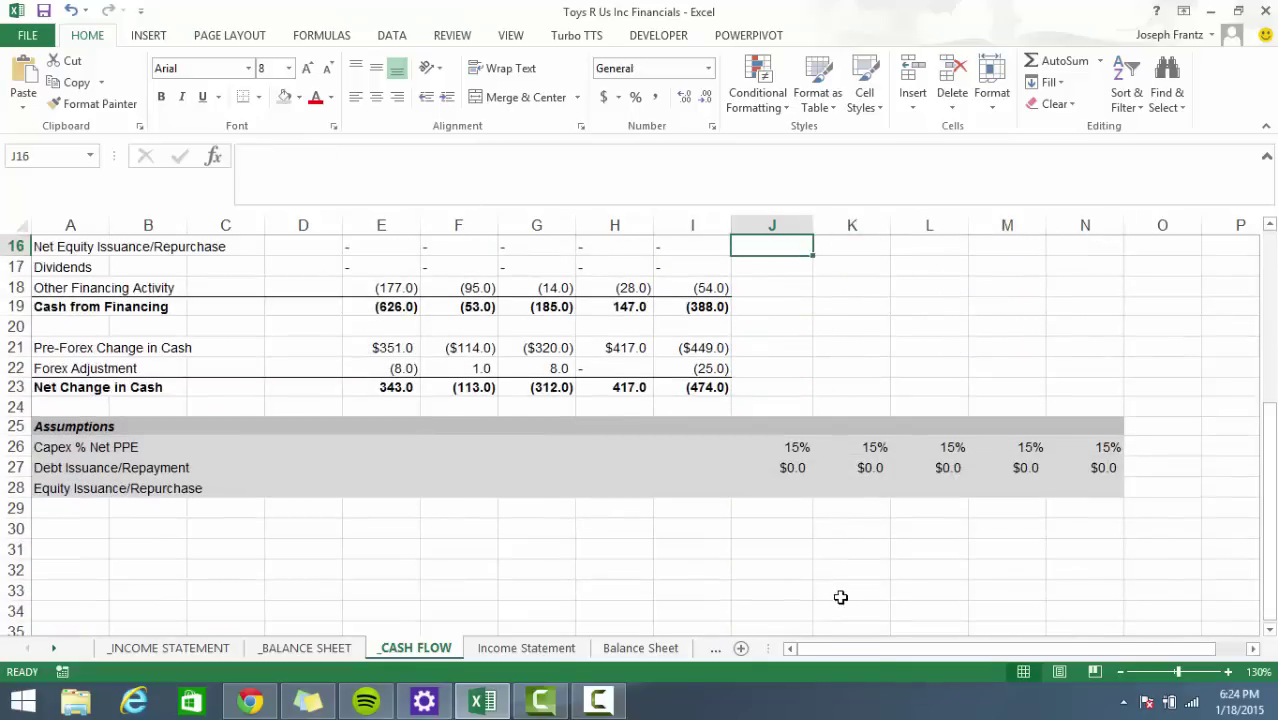
click(798, 486)
text(0)
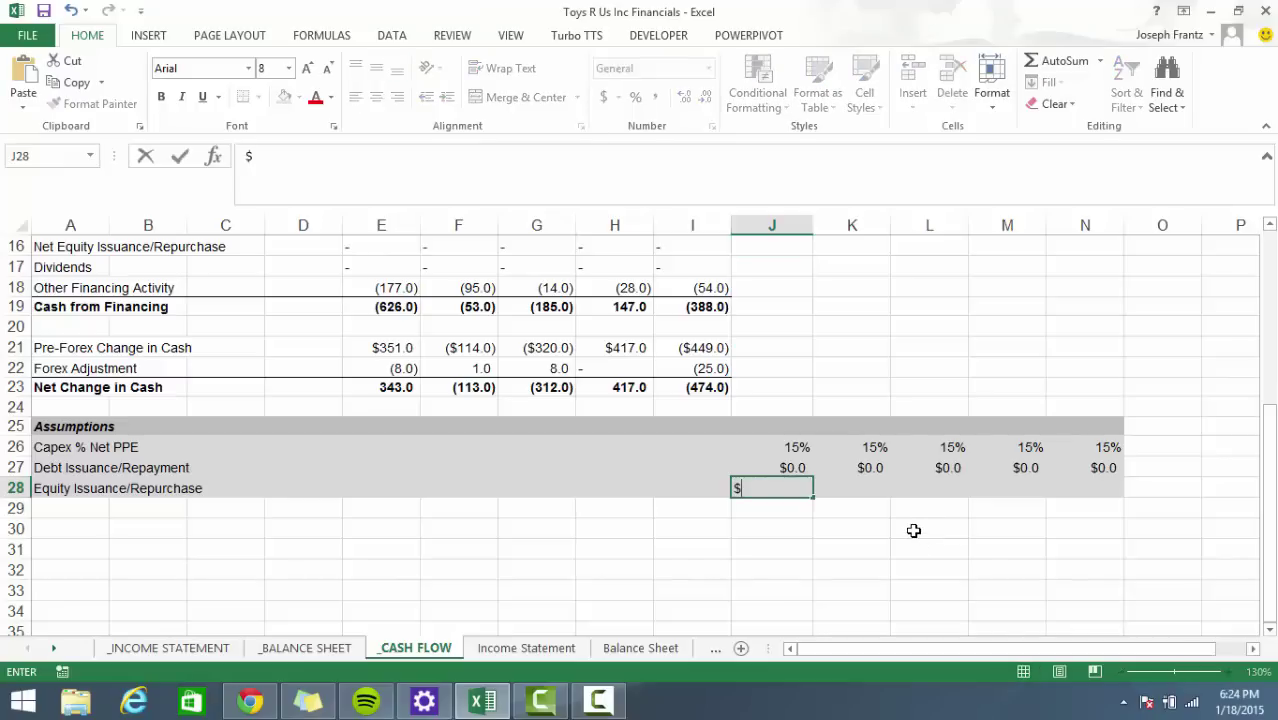
key(ctrl+Return)
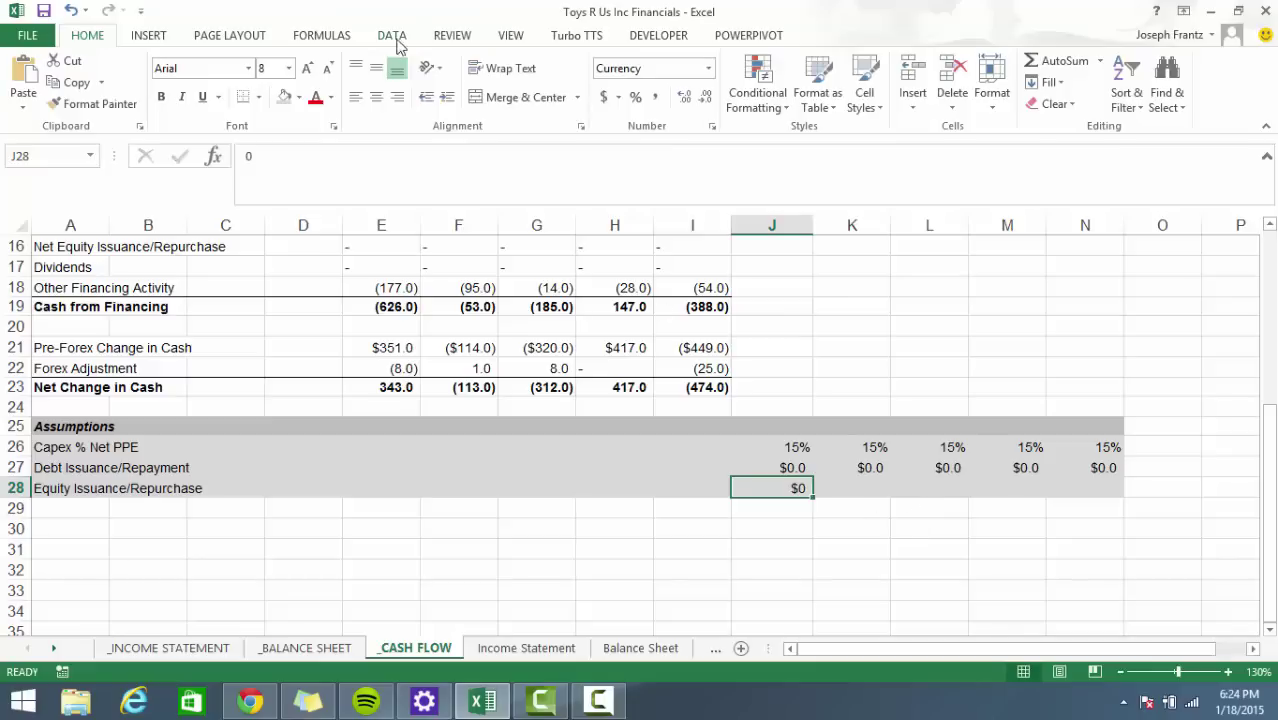
Copy the Debt Issuance/Repayment cell format from J27 to the equity assumption J28 and fill J28 across through N28.
click(799, 467)
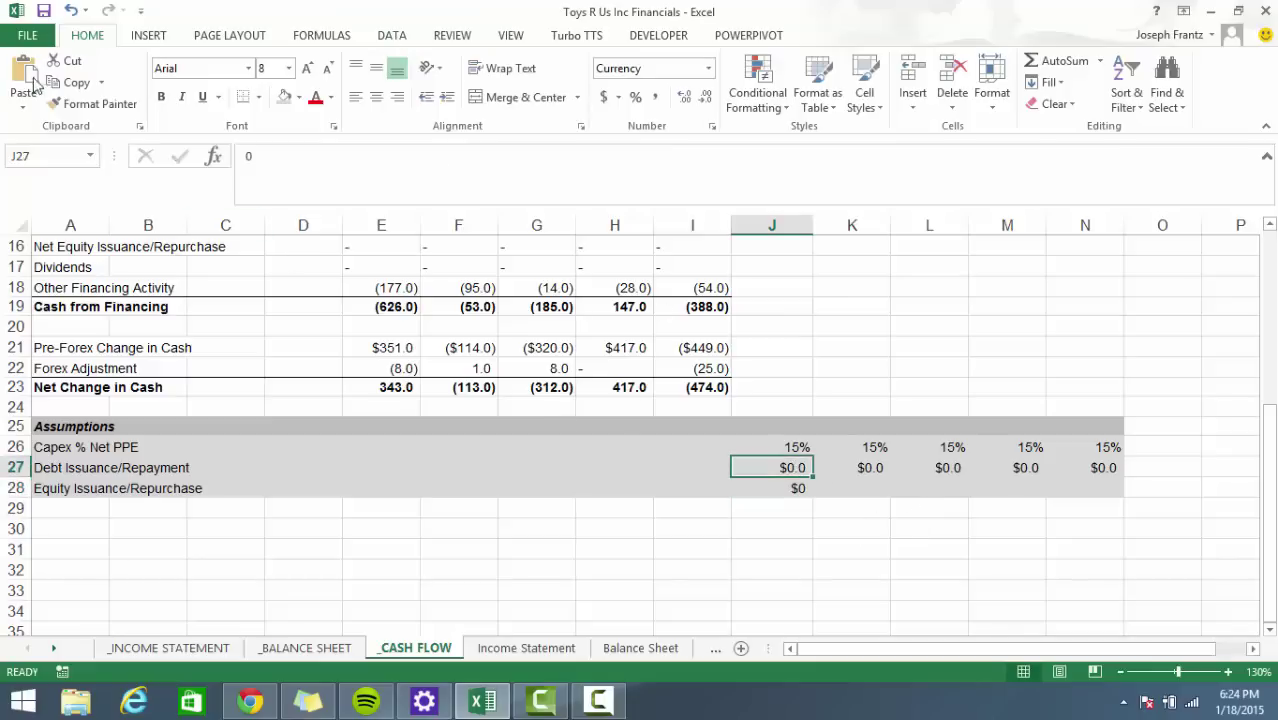
click(92, 103)
drag(785, 488, 1080, 490)
click(889, 512)
click(784, 482)
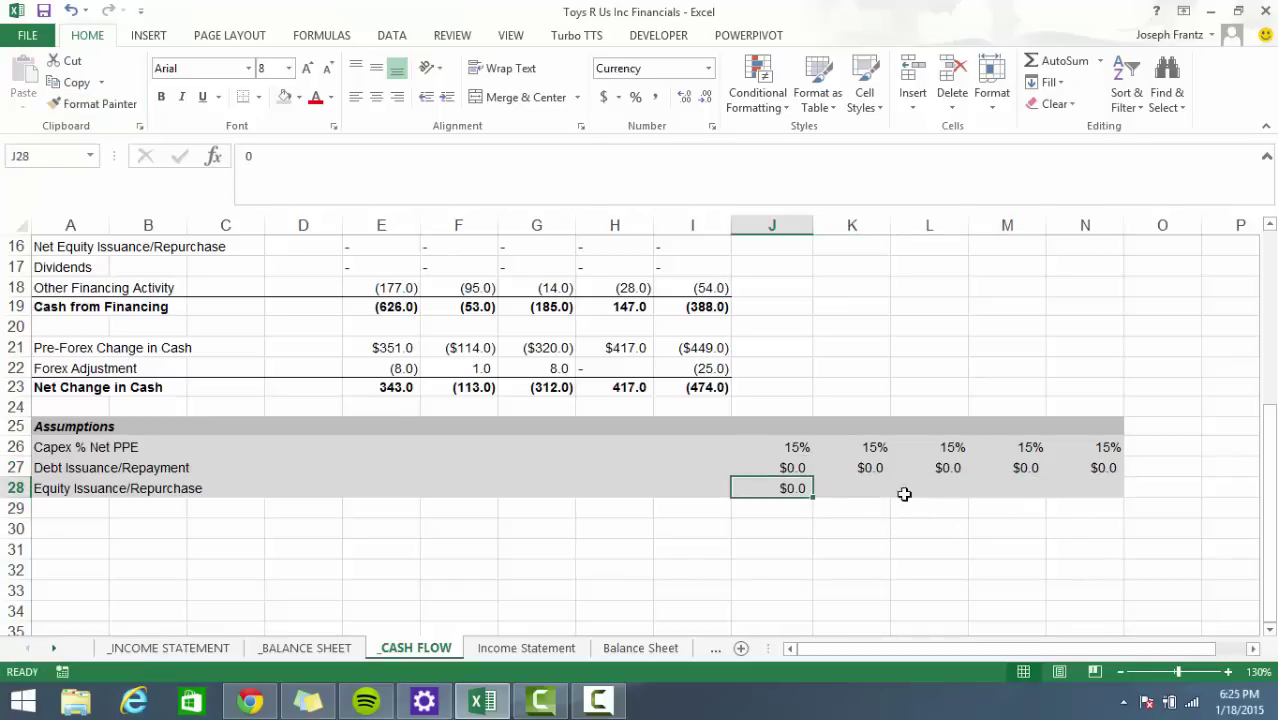
click(849, 485)
drag(812, 497, 1085, 490)
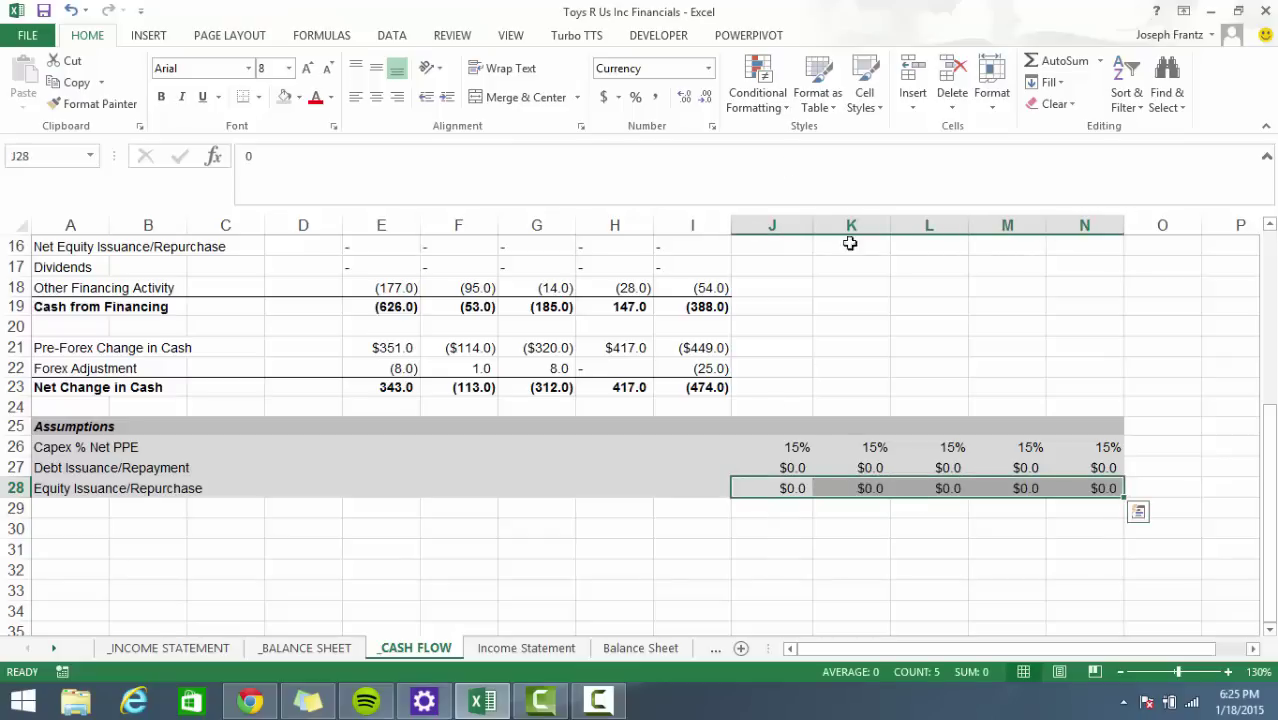
Link the 2015 Net Equity Issuance/Repurchase cell J16 to the equity assumption with =J28.
scroll(850, 243, up, 2)
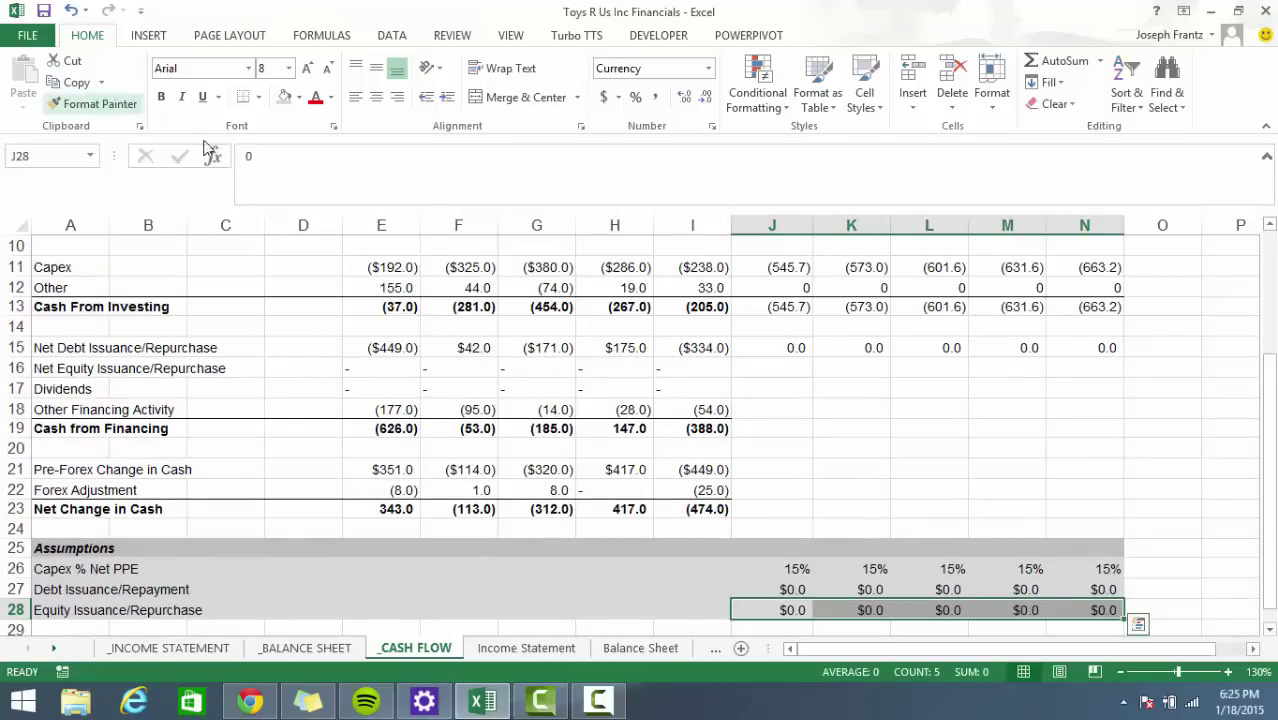
scroll(788, 452, up, 2)
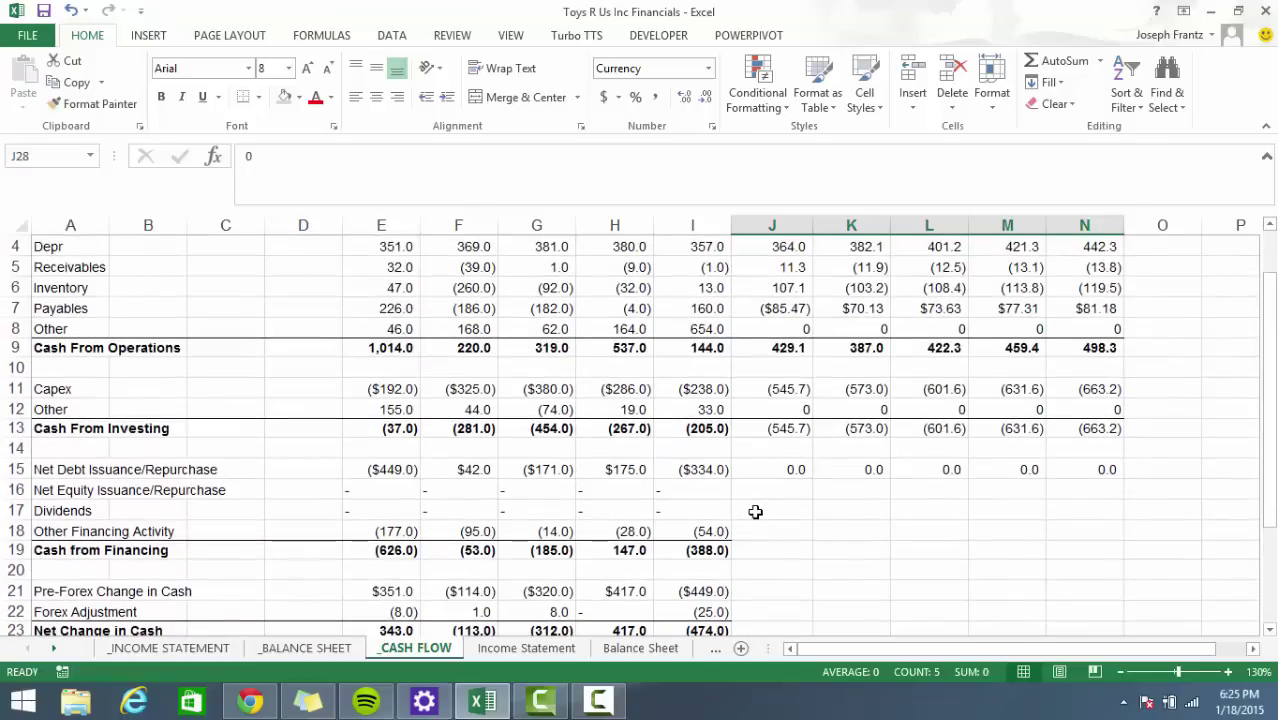
click(815, 477)
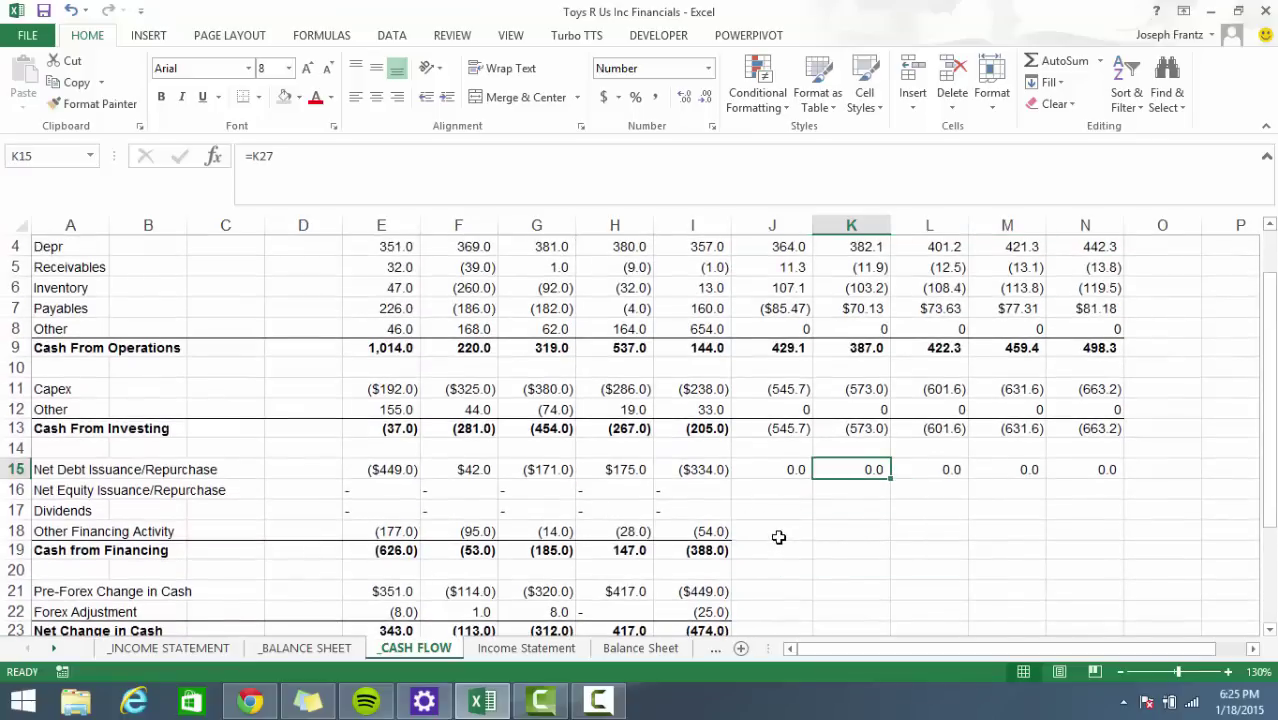
click(775, 531)
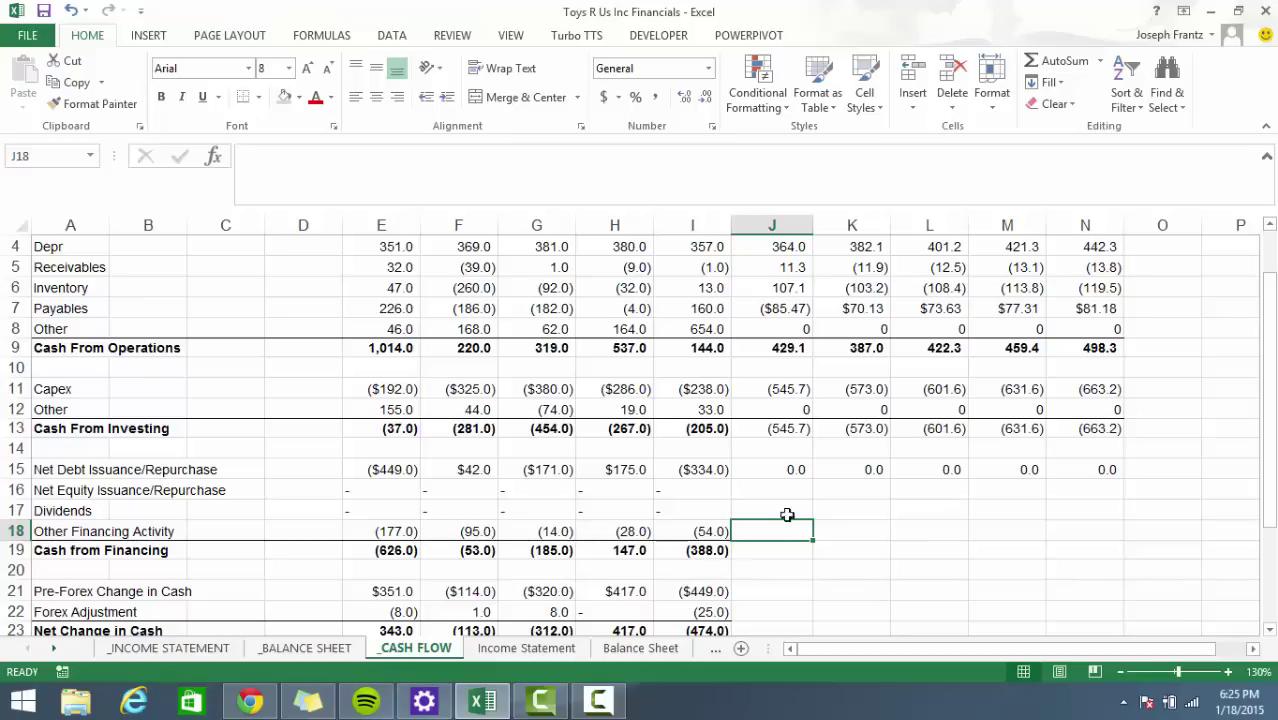
click(782, 488)
text(=)
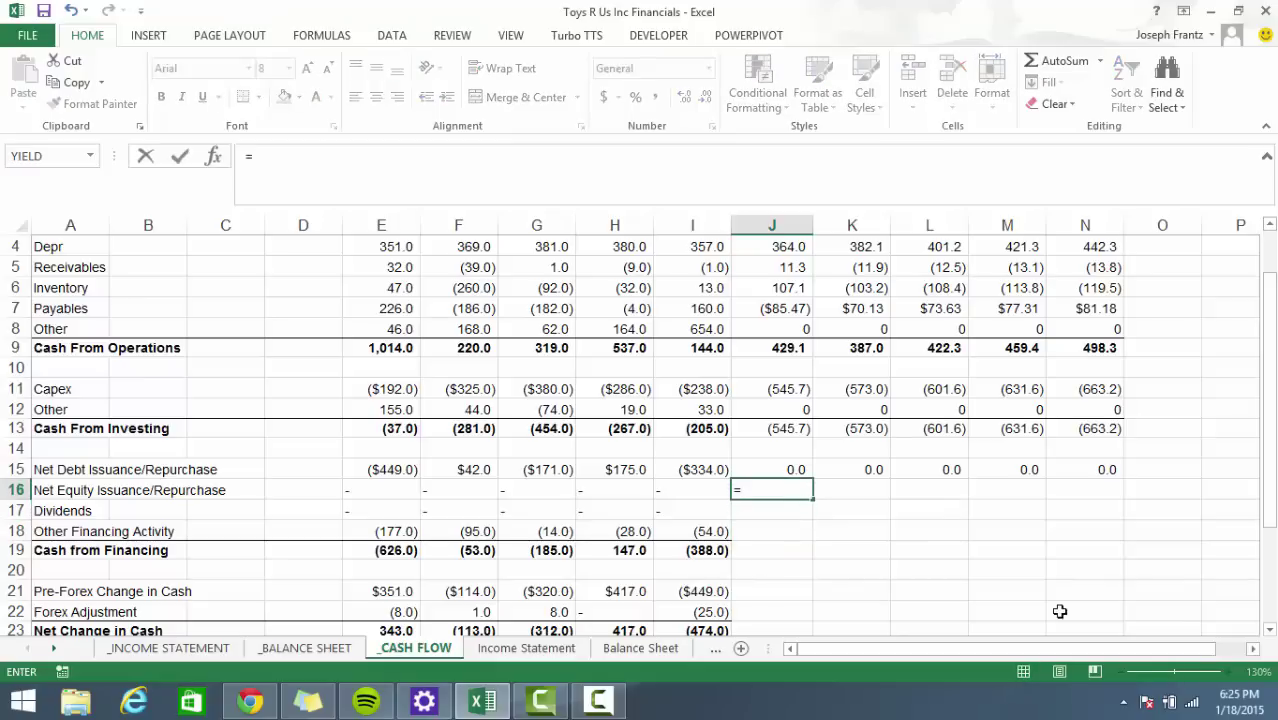
key(Down)
key(Down)
key(Down)
key(Down)
key(Down)
key(Down)
key(Down)
key(Down)
key(Down)
key(Down)
key(Down)
key(Down)
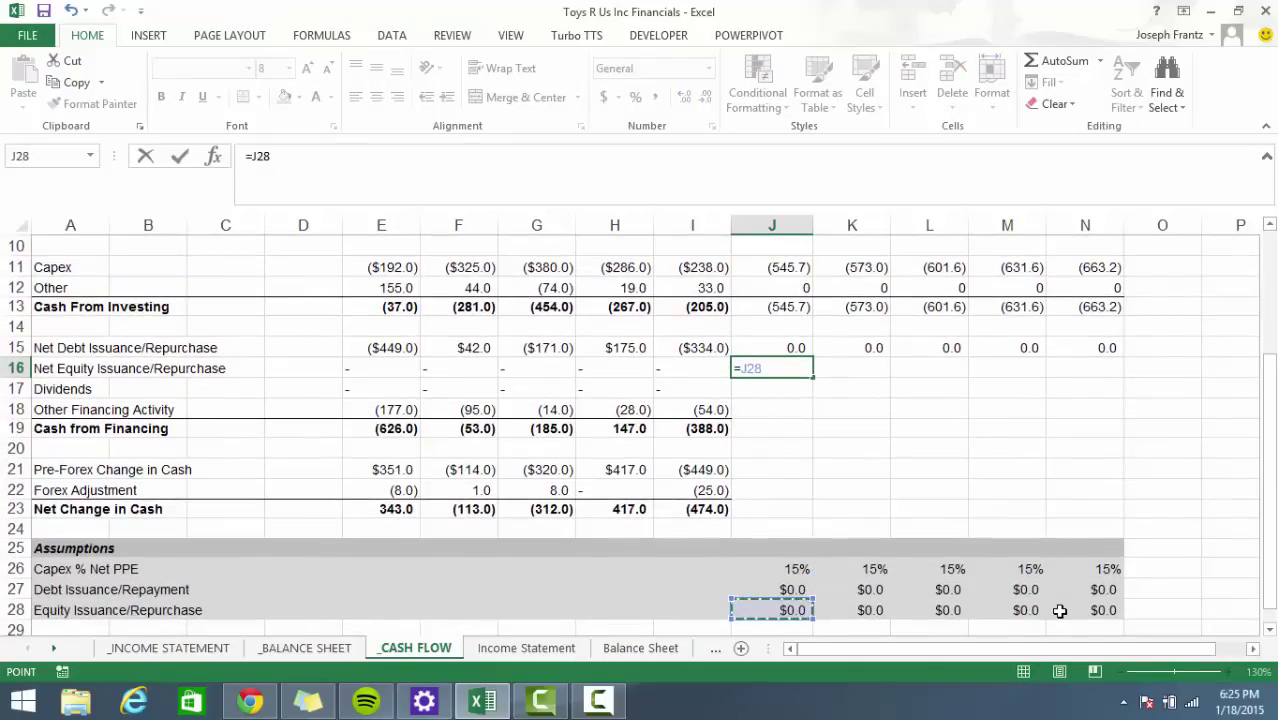
key(ctrl+Return)
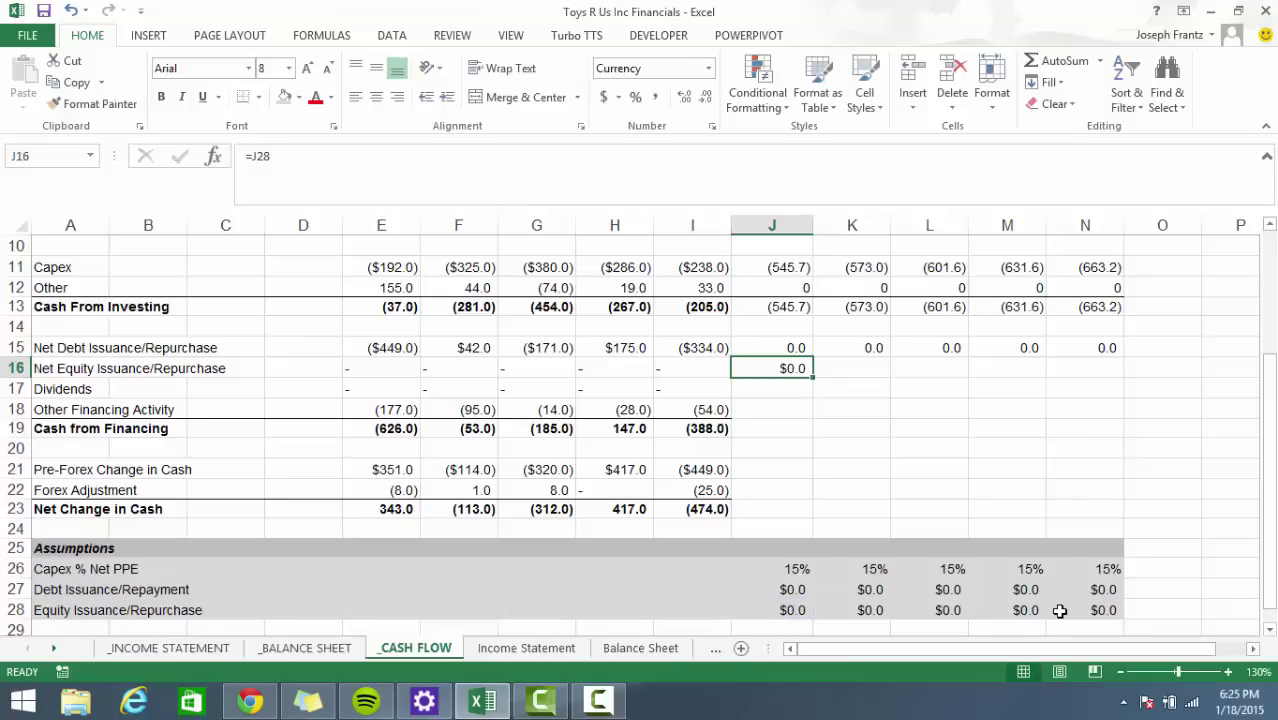
Format J16 as a plain number with one decimal place and fill the equity link across through 2019 (N16).
key(ctrl+shift+5)
key(ctrl+shift+asciitilde)
key(ctrl+shift+1)
key(Up)
key(Down)
key(shift+Right)
key(shift+Right)
key(shift+Right)
key(shift+Right)
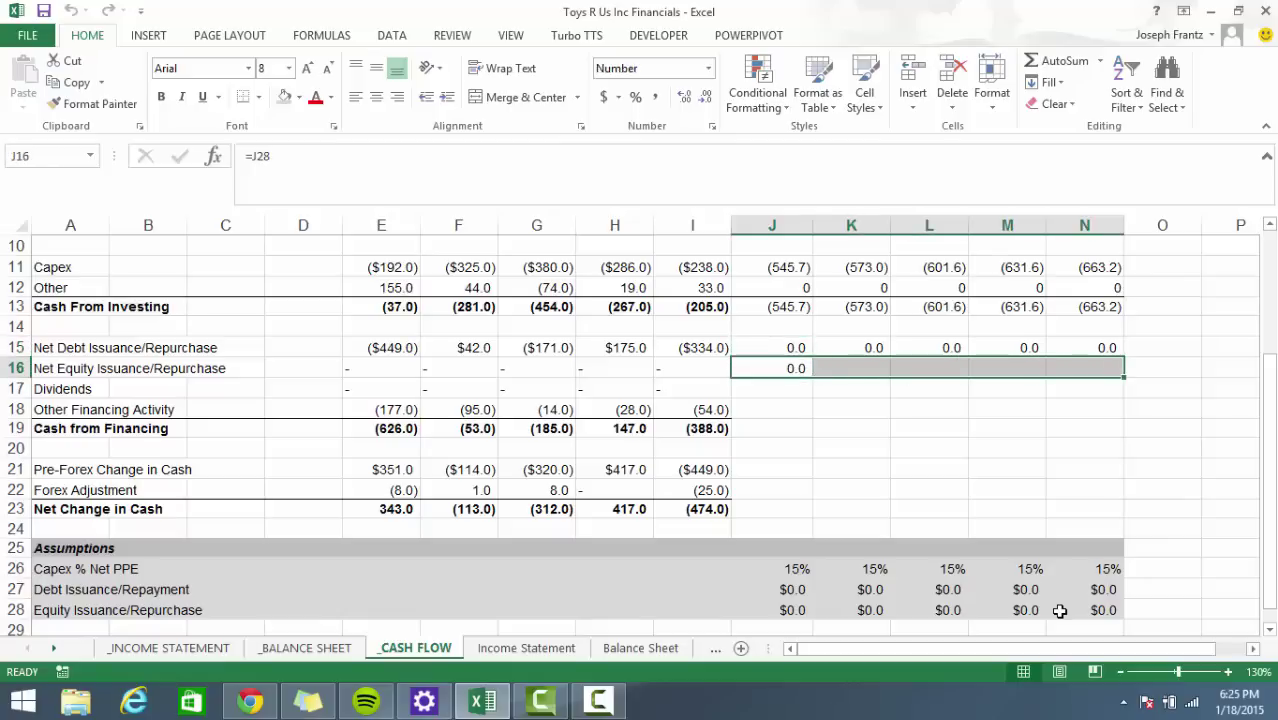
key(ctrl+r)
Extend the assumptions block by shading row 29 from A29 to N29 in the same light grey.
key(Down)
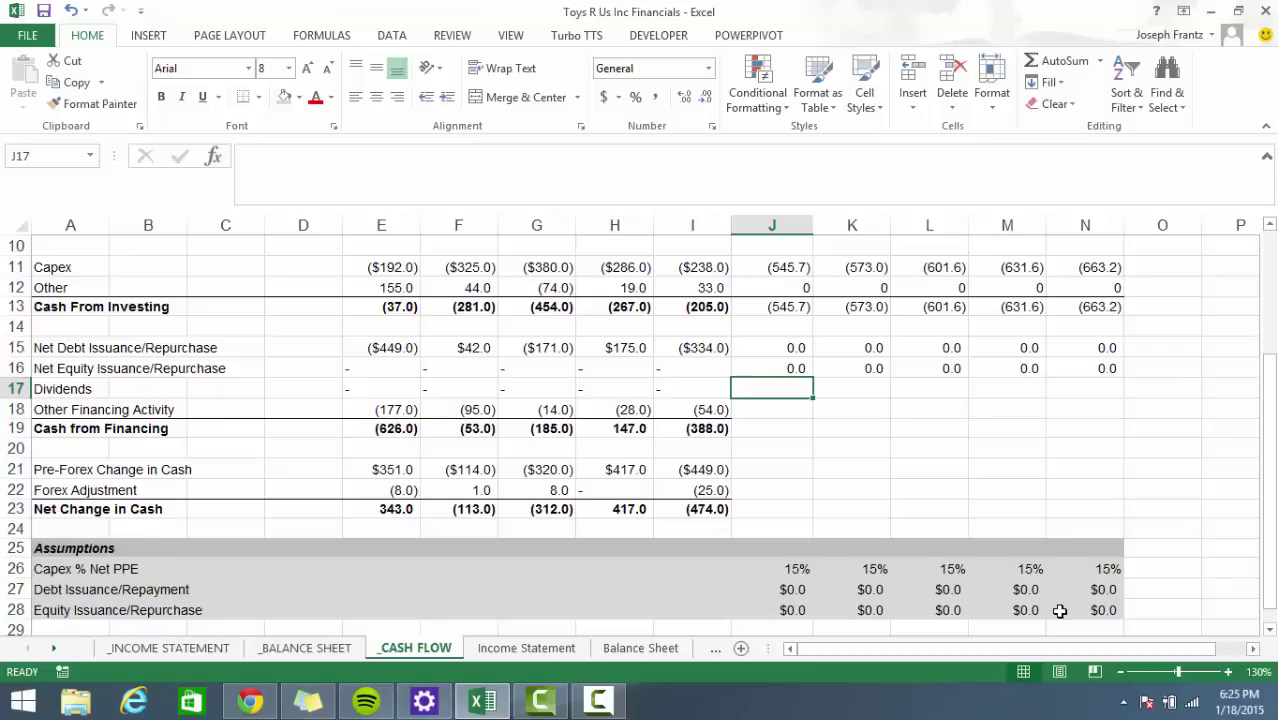
key(Down)
key(Down)
key(Up)
key(Up)
key(Down)
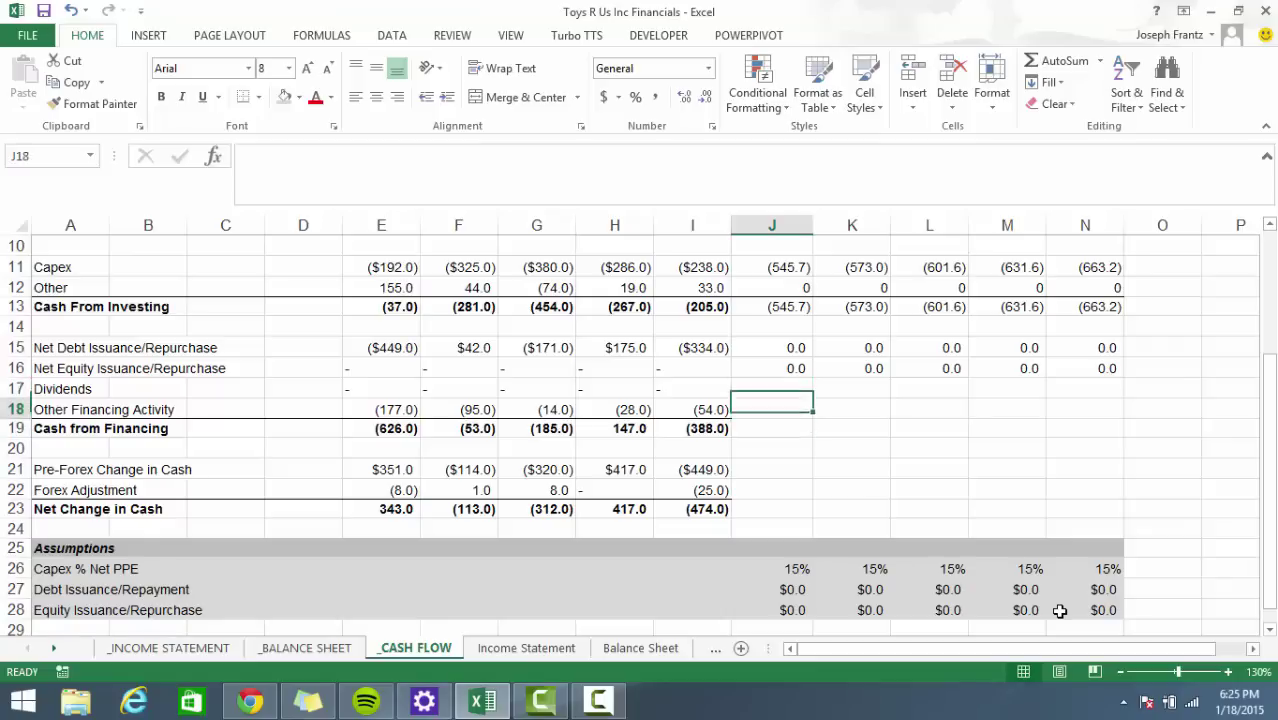
key(Down)
key(Down)
key(Down)
key(Down)
key(Down)
key(Down)
key(Down)
key(Down)
key(Down)
key(Down)
key(Down)
key(Down)
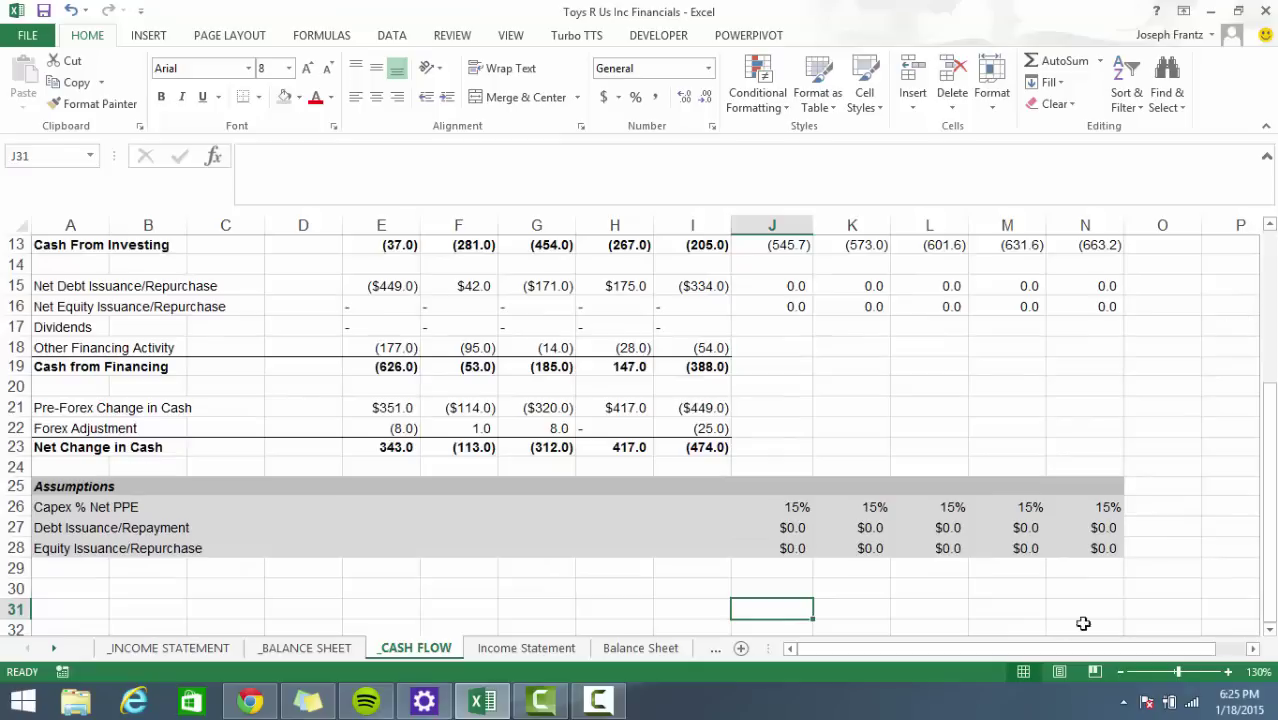
drag(1090, 568, 60, 568)
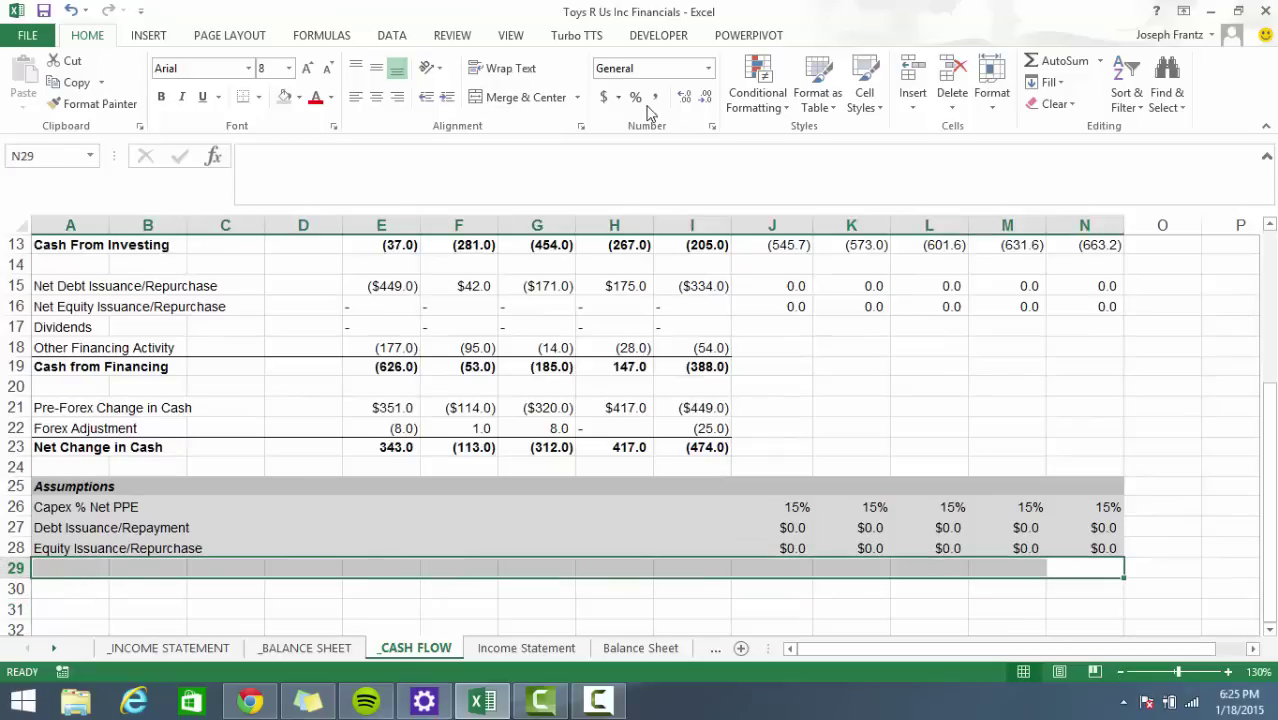
click(284, 97)
click(400, 546)
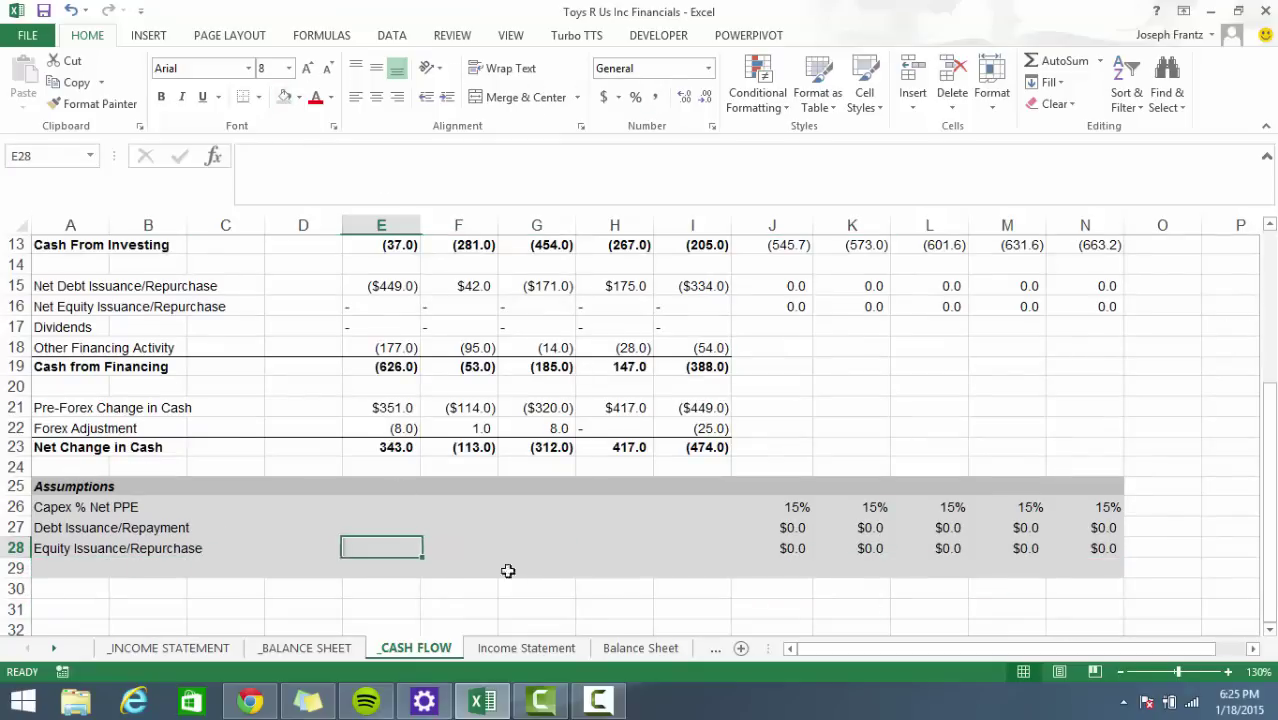
Label the new assumptions row in A29 as Dividends.
click(56, 550)
click(79, 566)
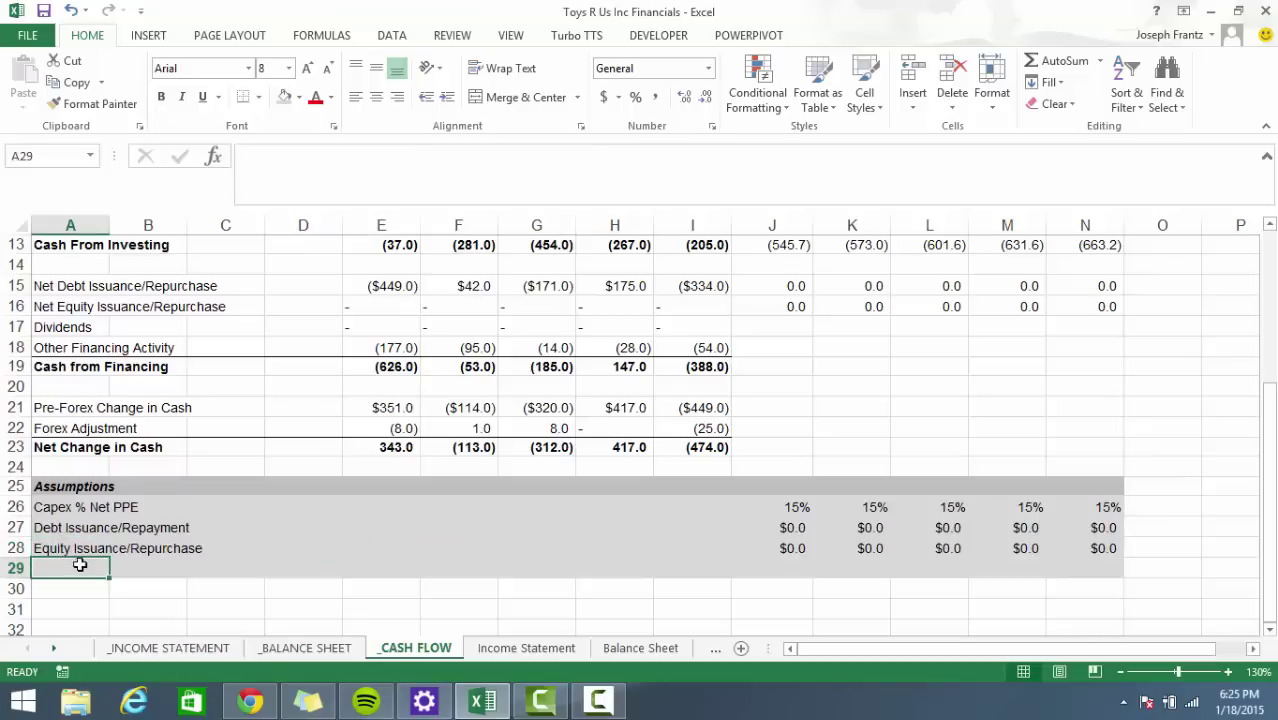
text(Dividen)
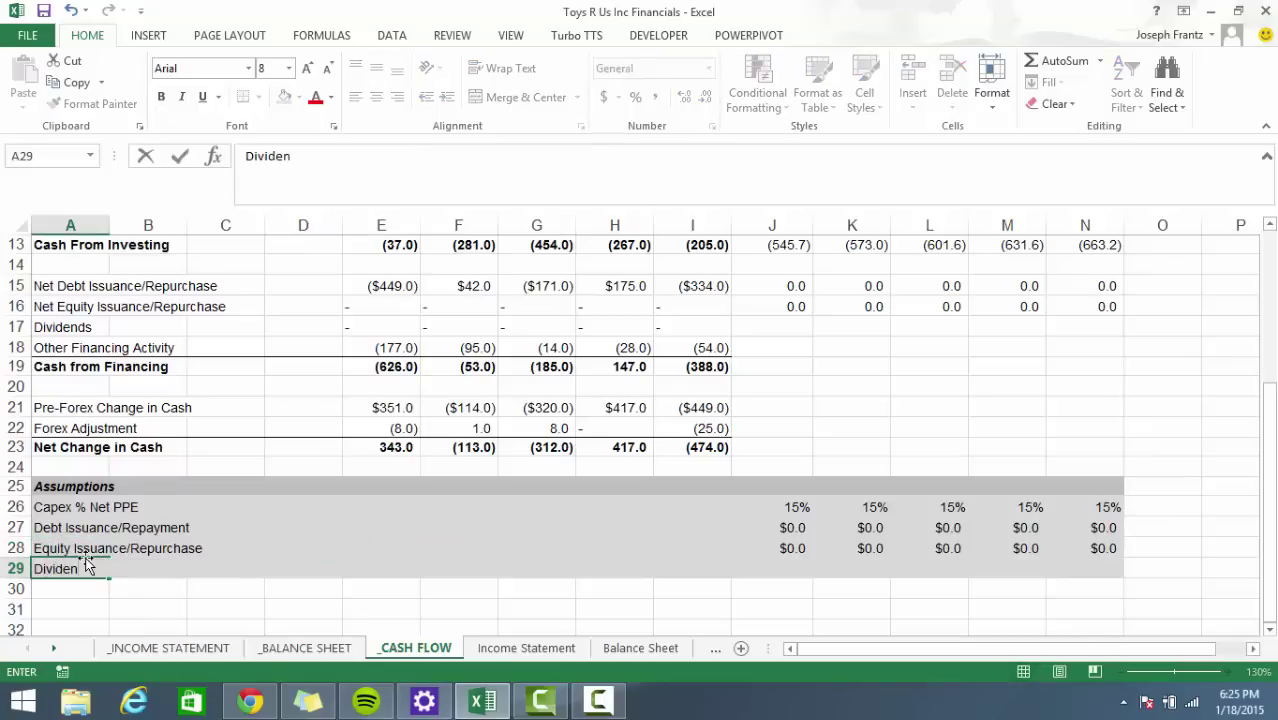
text(ds)
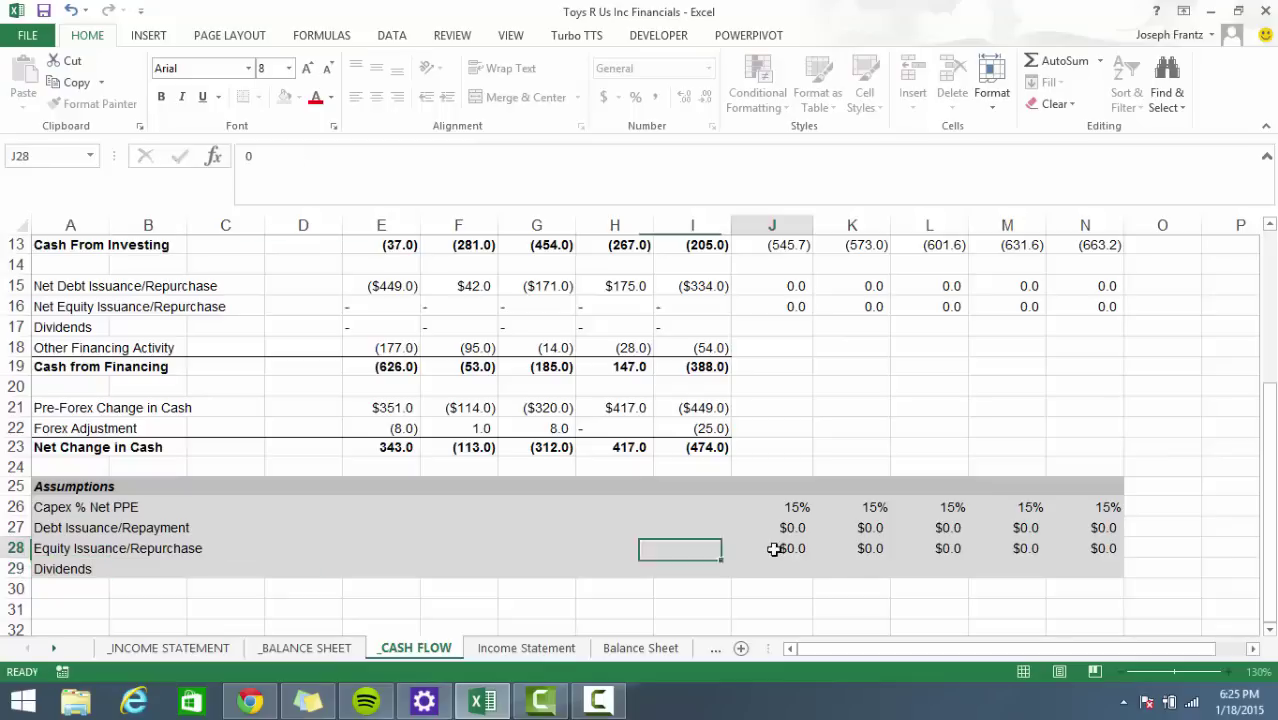
Enter 0 as the 2015 Dividends assumption in J29 and fill it across through N29 as one-decimal numbers.
click(780, 548)
click(793, 572)
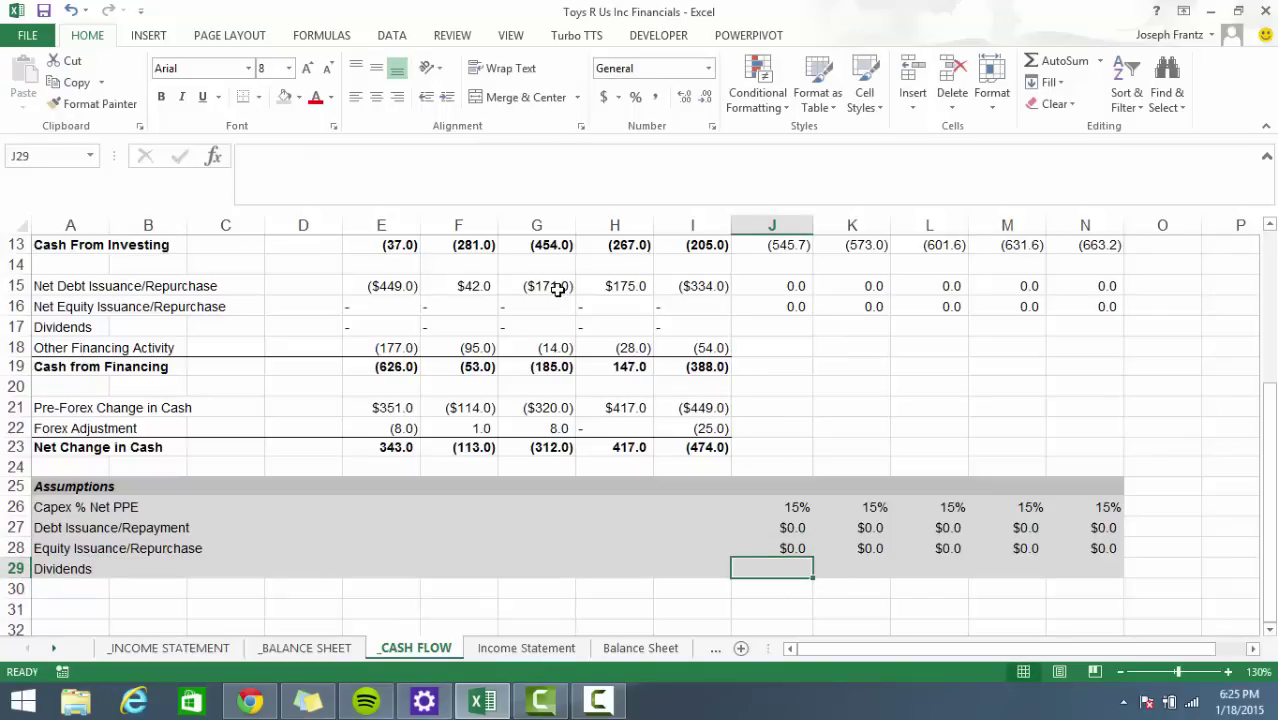
text(0)
key(ctrl+Return)
key(shift+Right)
key(shift+Right)
key(shift+Right)
key(shift+Right)
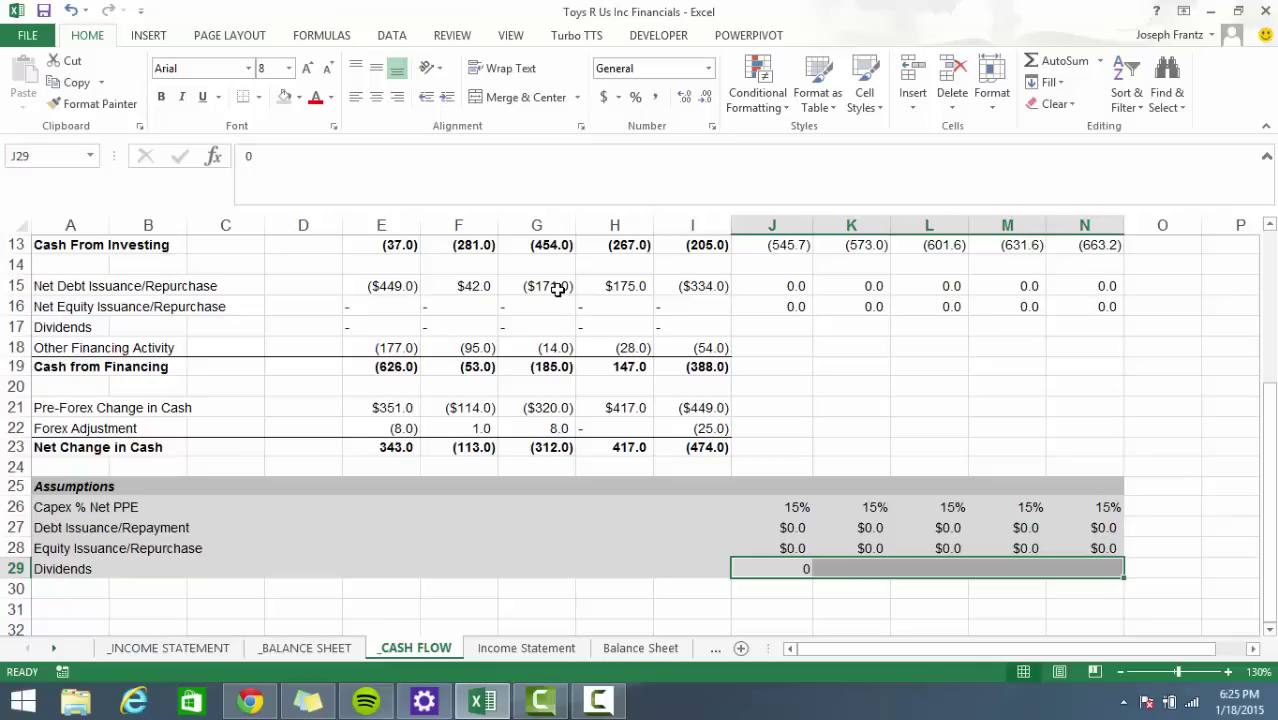
key(ctrl+r)
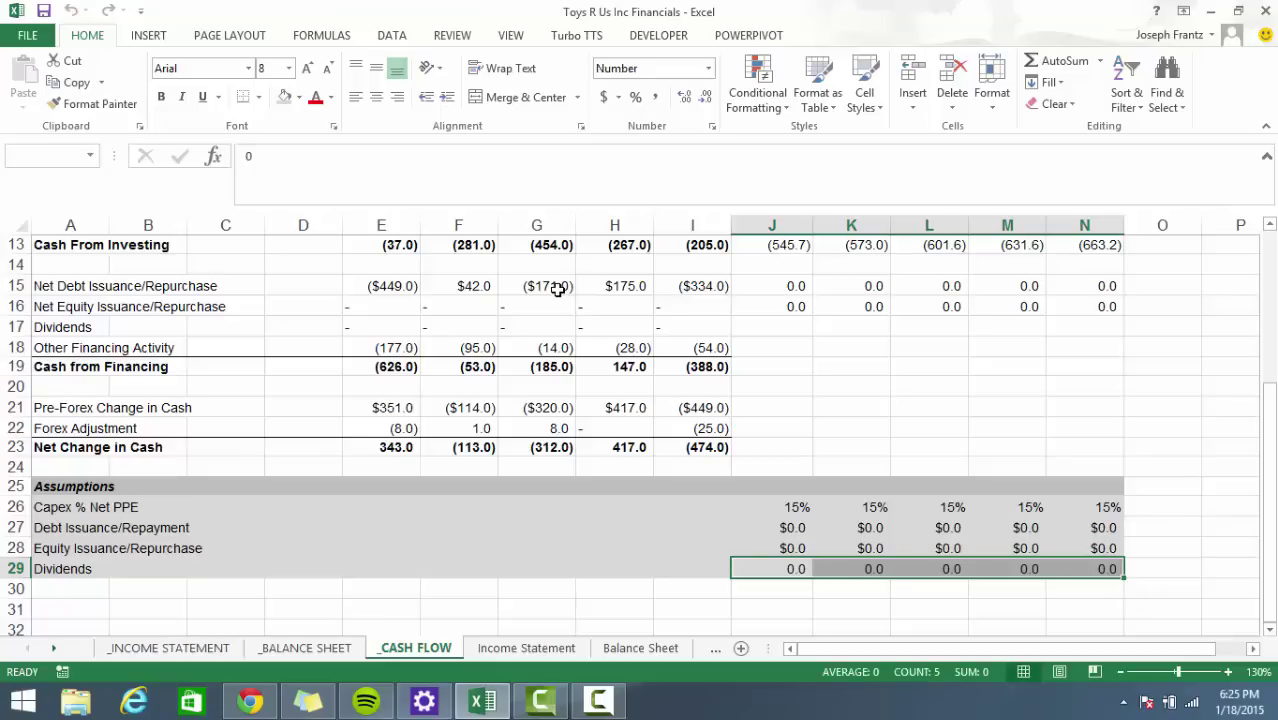
Apply the currency format with one decimal place to the Dividends assumptions in J29:N29.
key(F4)
scroll(405, 447, up, 2)
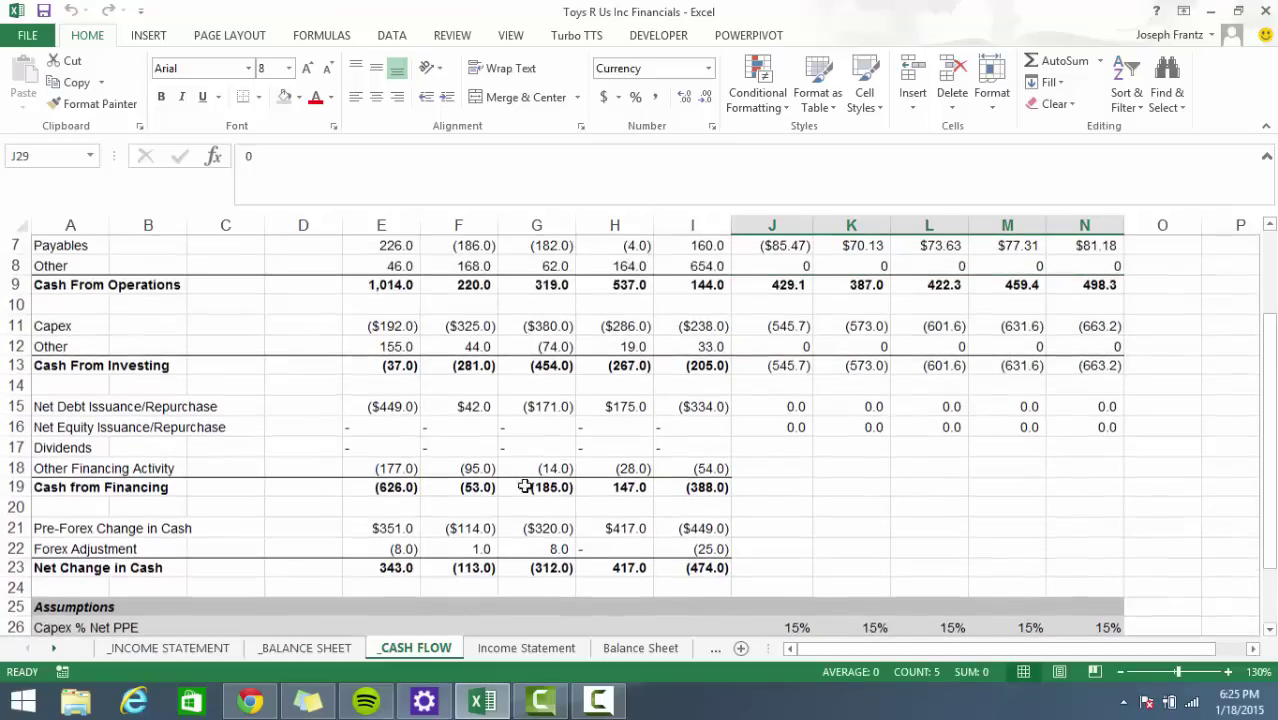
scroll(405, 450, down, 2)
scroll(1210, 544, up, 2)
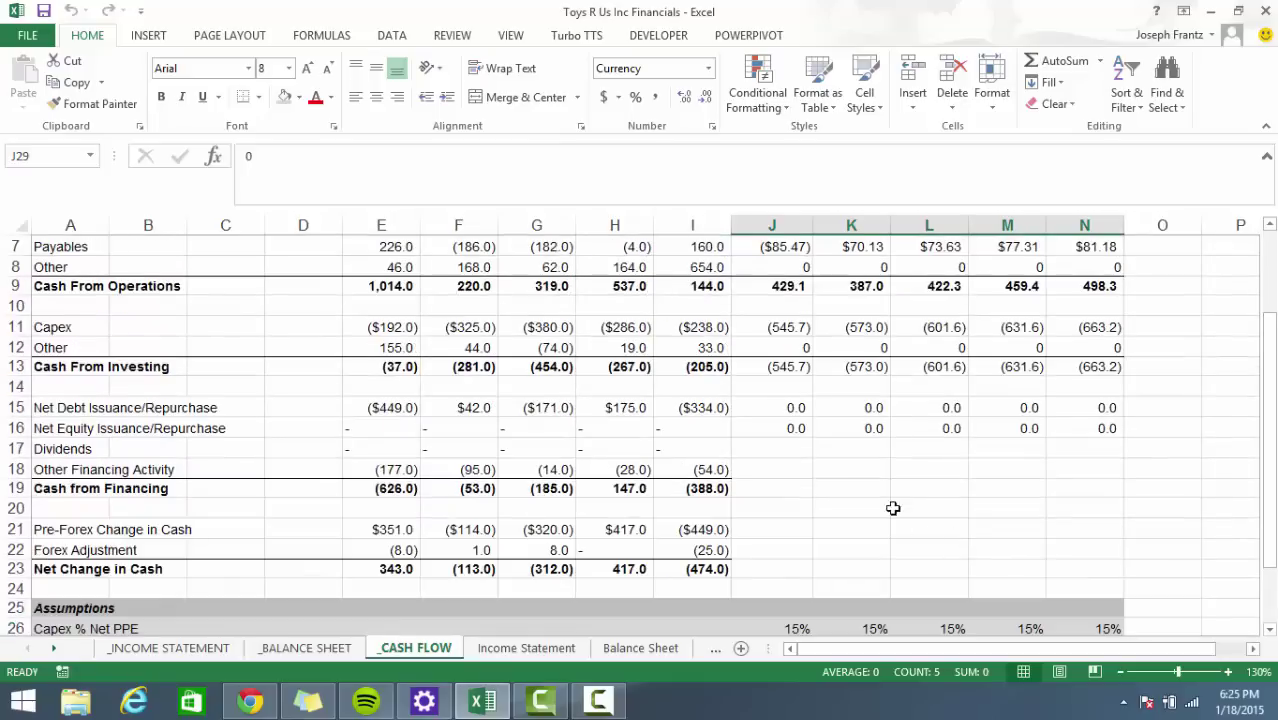
Add a bottom border under the projected Other Financing Activity cells J18:N18.
click(785, 469)
drag(793, 468, 1111, 475)
key(alt)
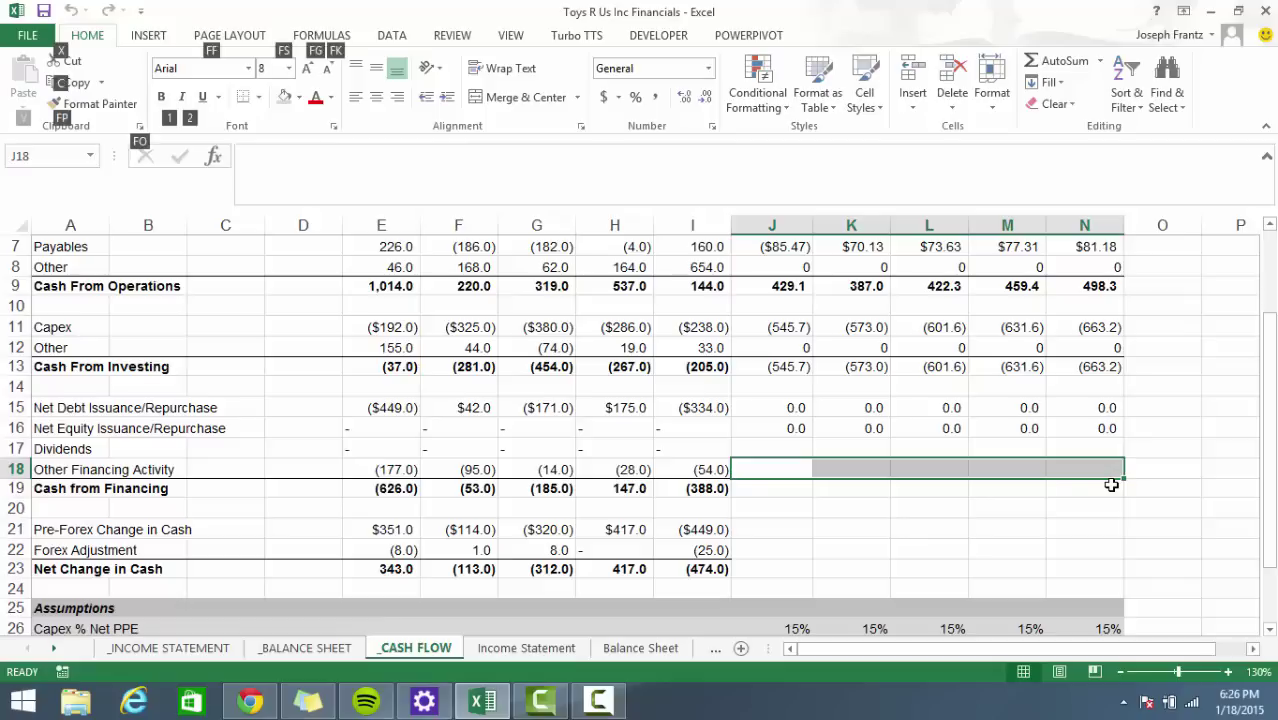
key(h)
key(b)
key(o)
click(886, 464)
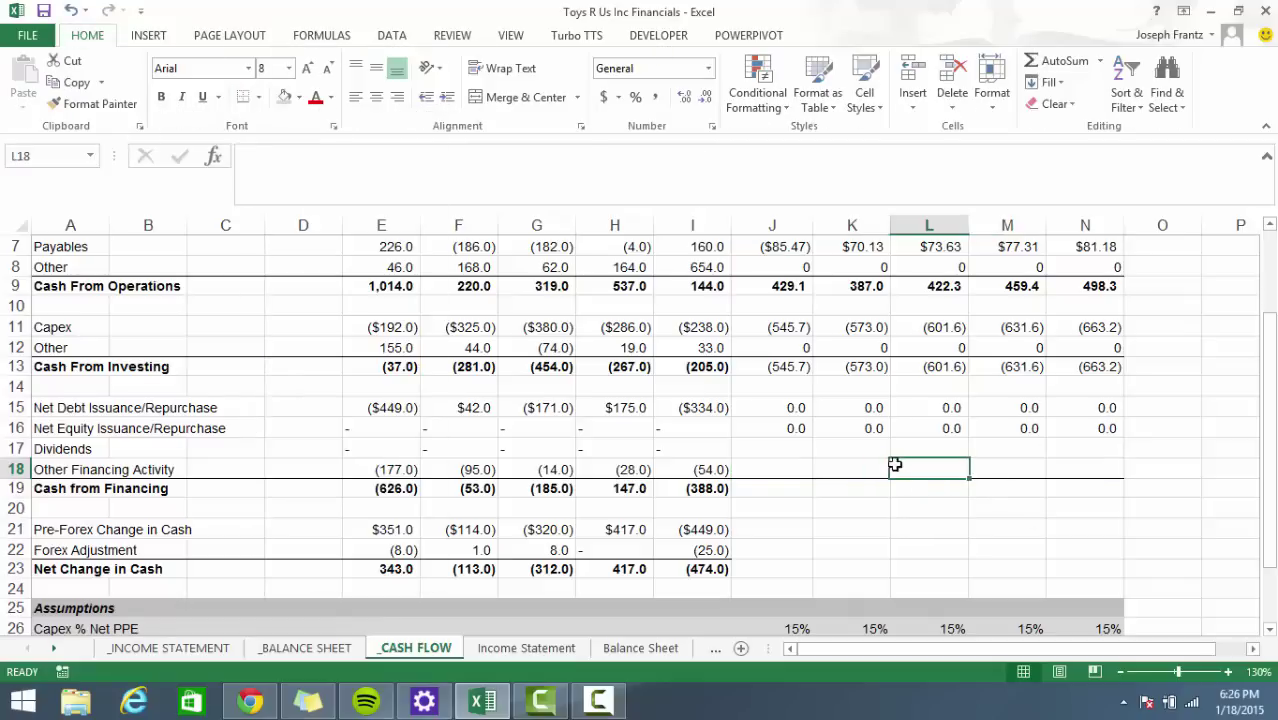
Link the 2015 Dividends cell J17 to the Dividends assumption with =J29.
click(808, 446)
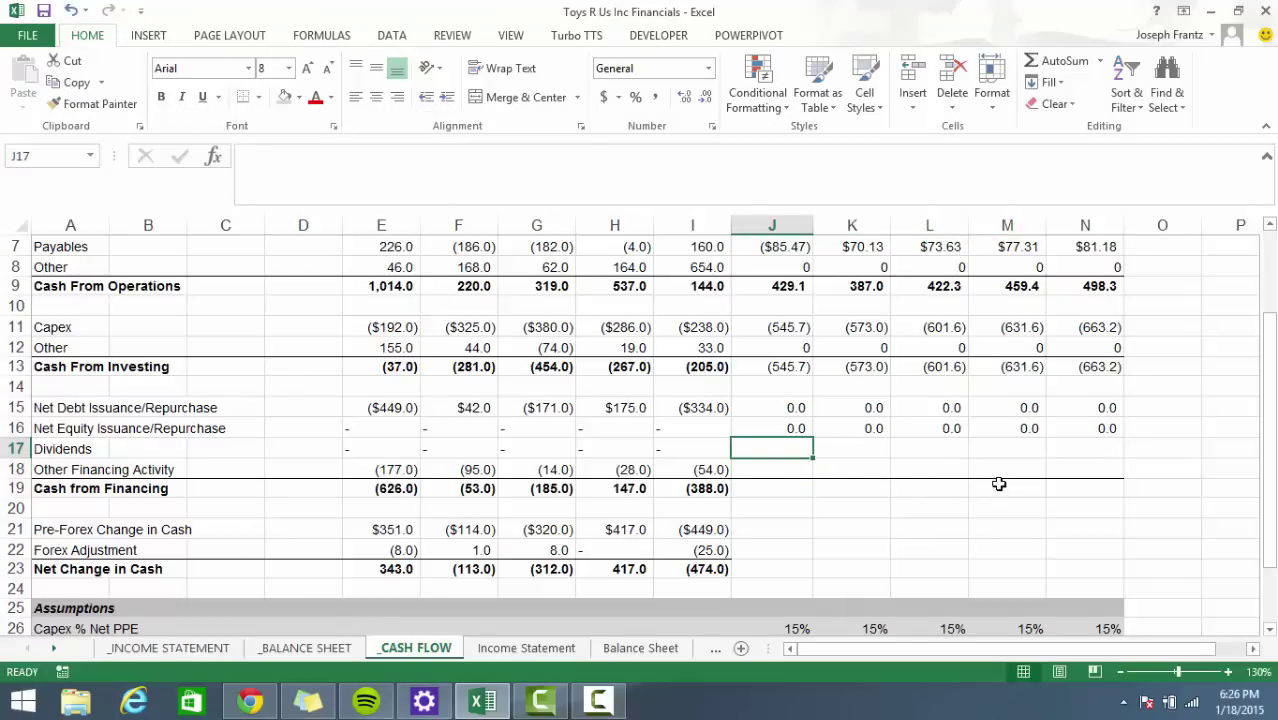
text(=)
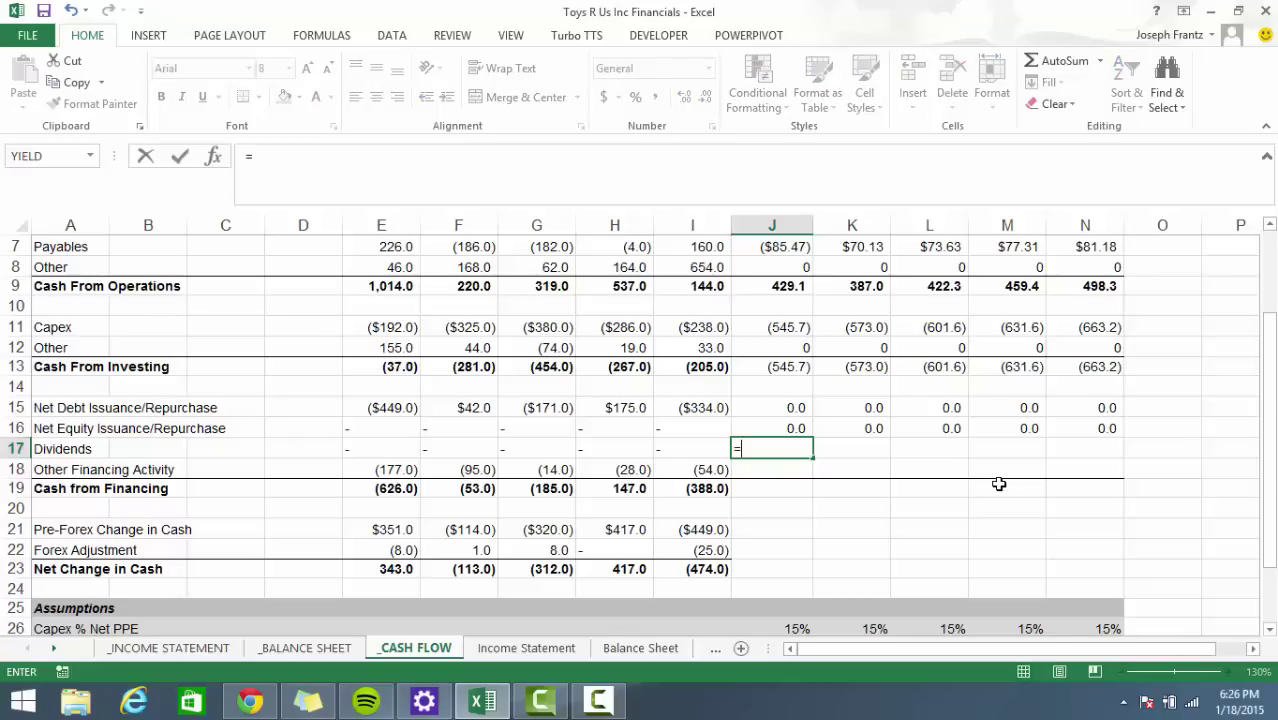
key(Down)
key(Down)
key(Down)
key(Down)
key(Down)
key(Down)
key(Down)
key(Down)
key(Down)
key(Down)
key(Down)
key(Down)
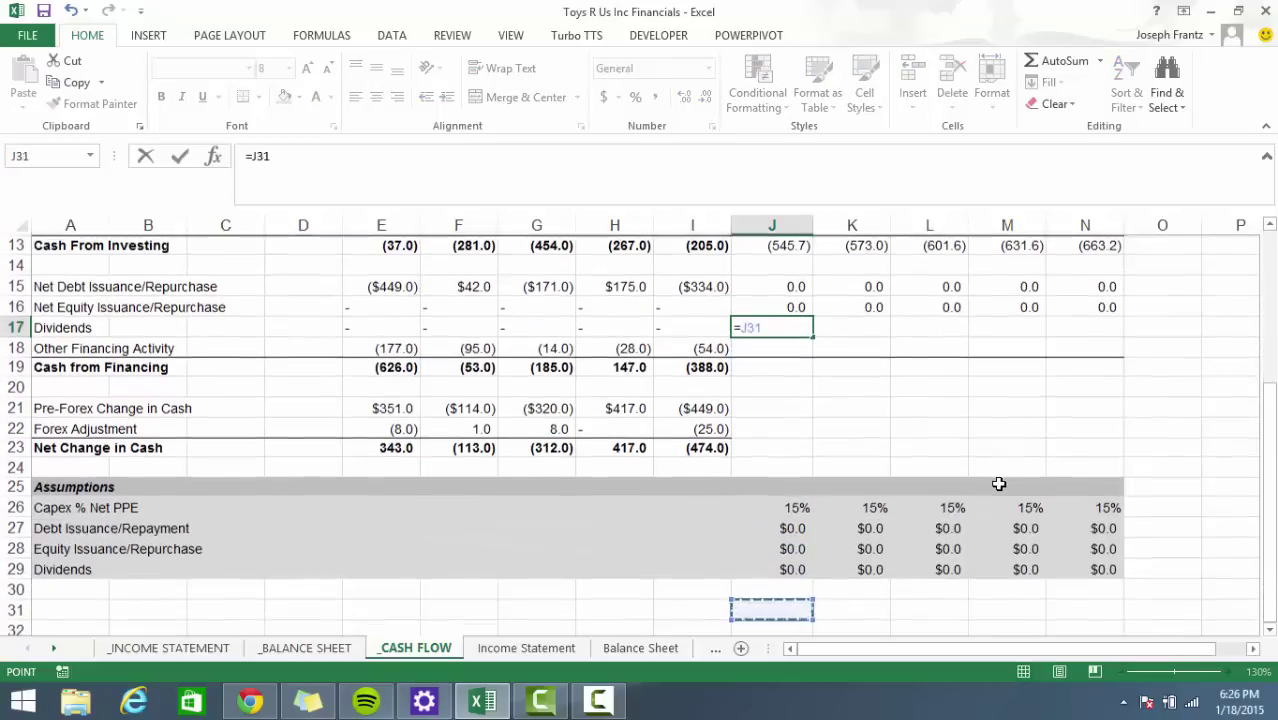
key(ctrl+Return)
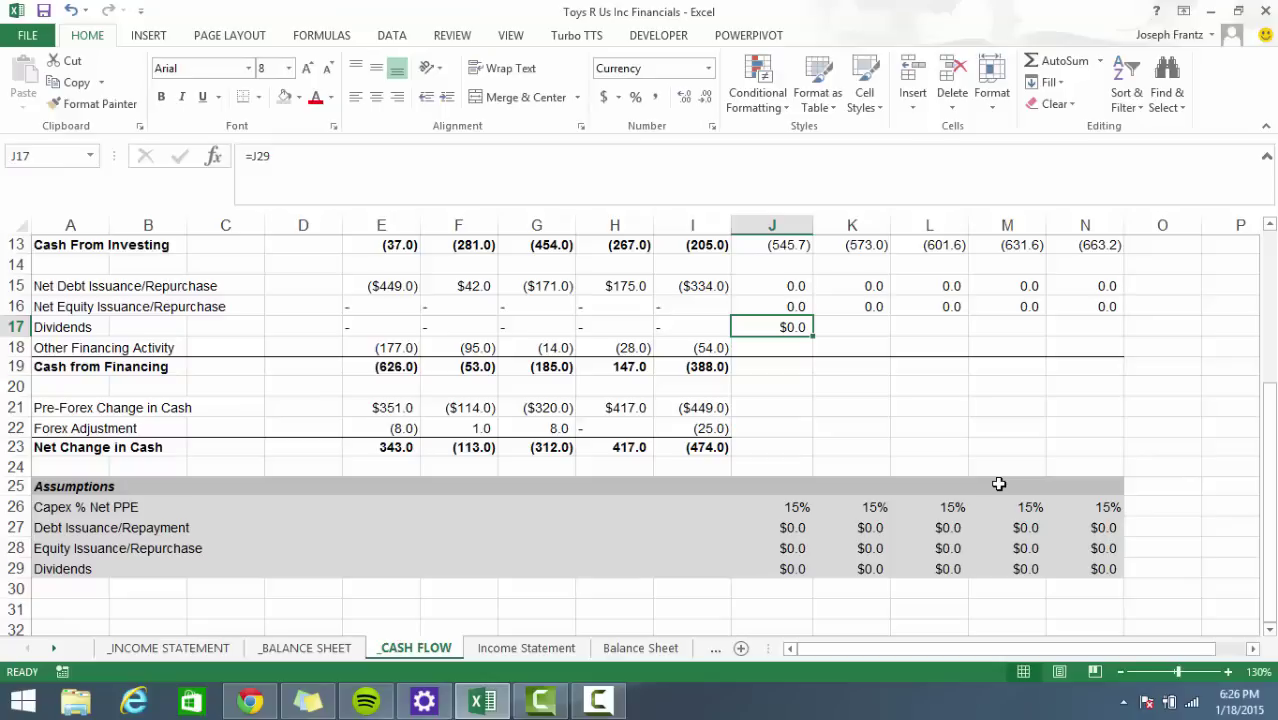
Format J17 as a plain number with one decimal place and fill the dividends link across through N17.
key(ctrl+shift+5)
key(ctrl+shift+asciitilde)
key(shift+Right)
key(shift+Right)
key(shift+Right)
key(shift+Right)
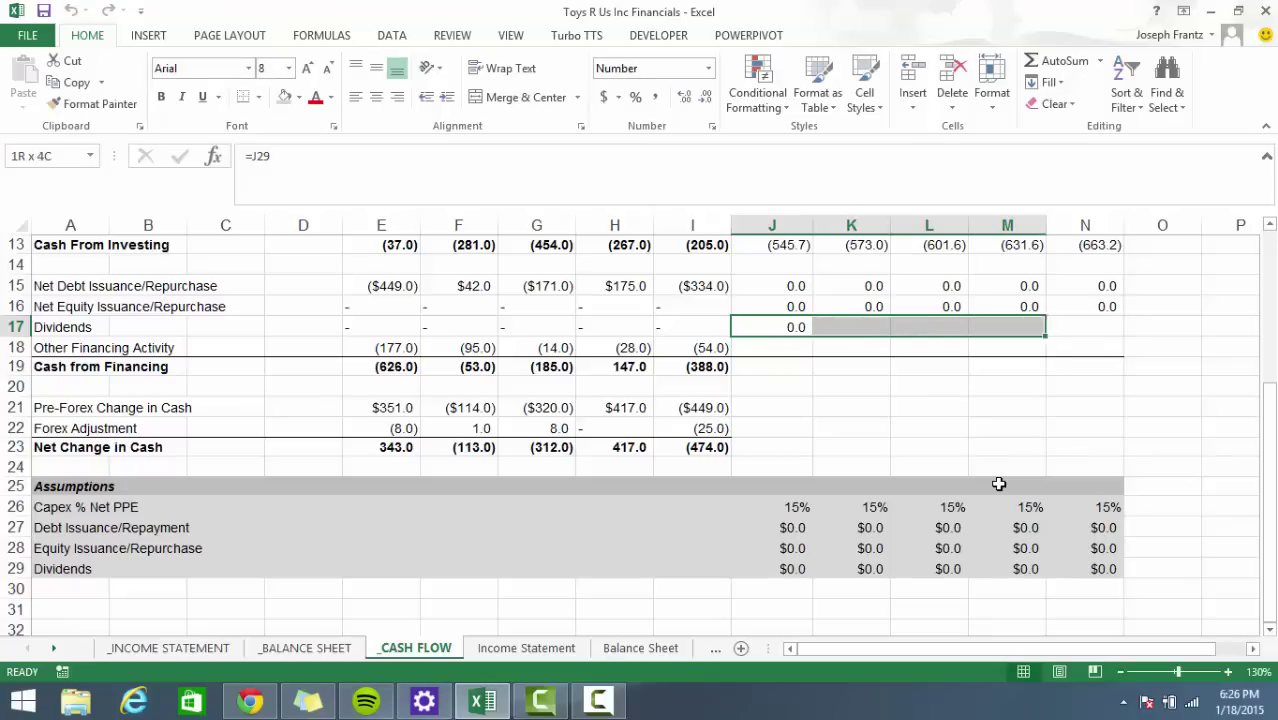
key(ctrl+r)
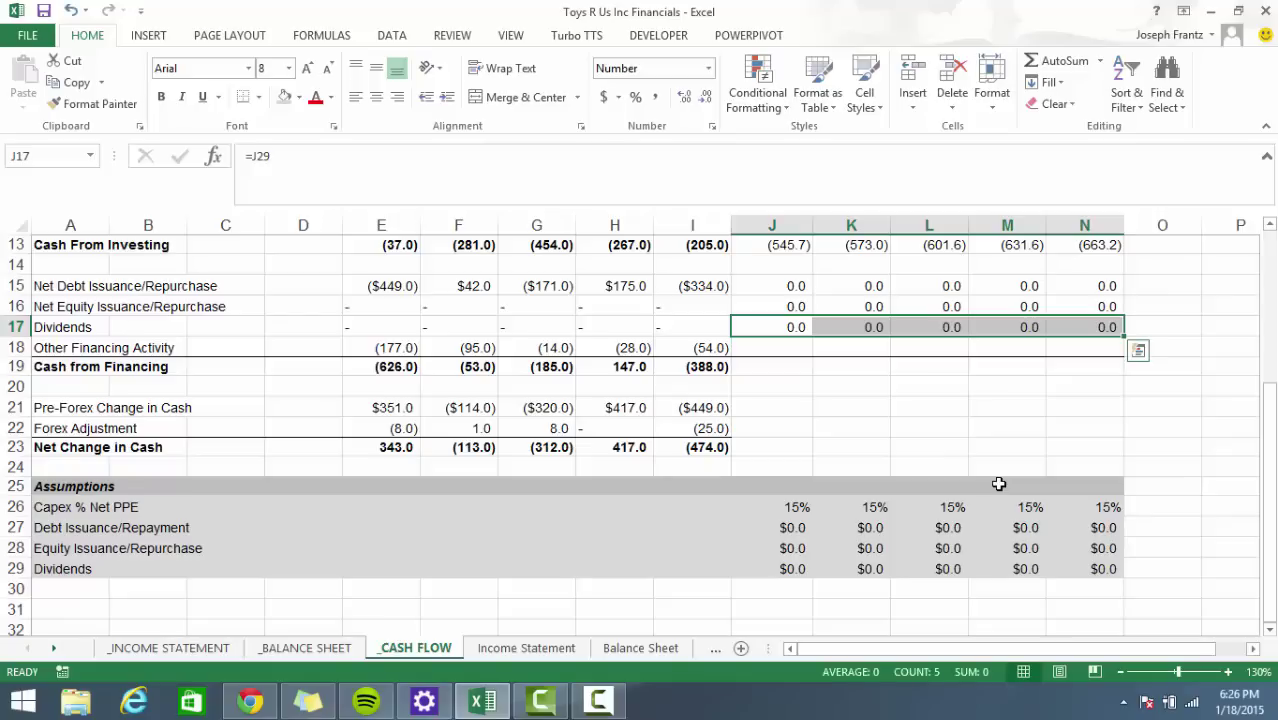
Extend the assumptions block by shading row 30 from A30 to N30 in the same light grey.
key(Down)
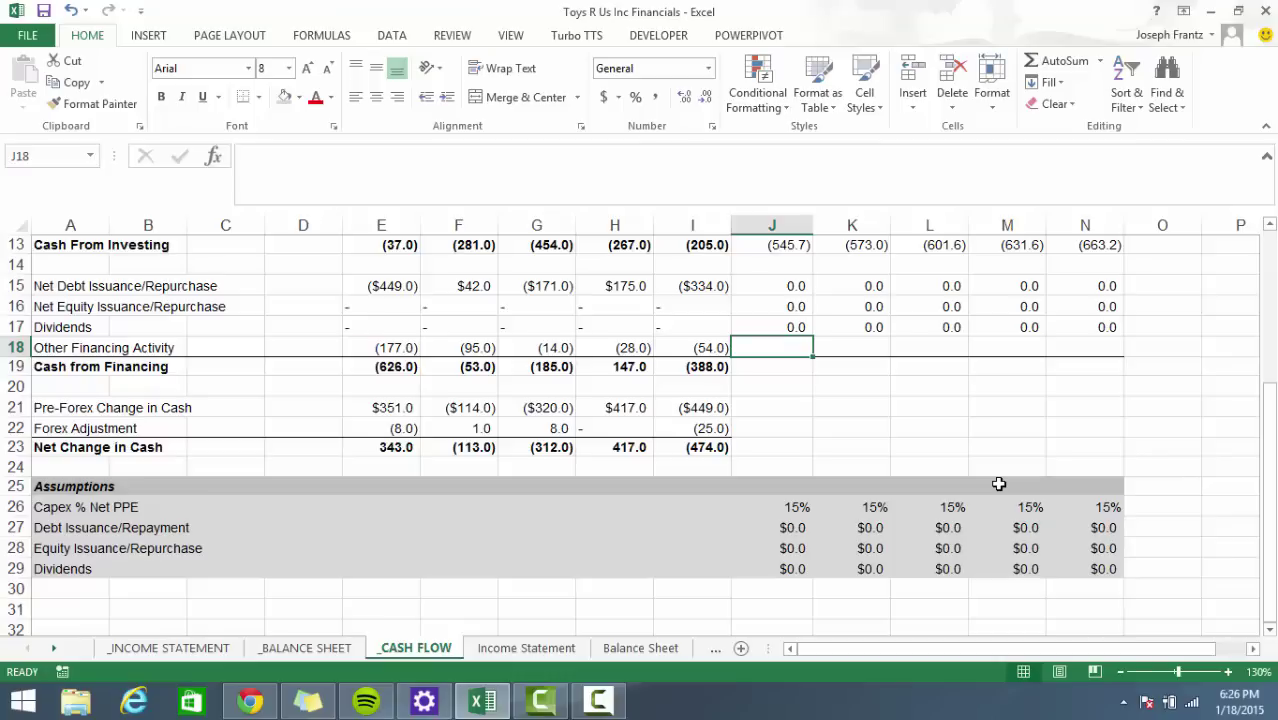
key(Down)
key(Down)
key(Down)
key(Down)
key(Down)
key(Down)
key(Down)
key(Down)
key(Down)
key(Down)
key(Down)
key(Down)
key(Down)
key(Down)
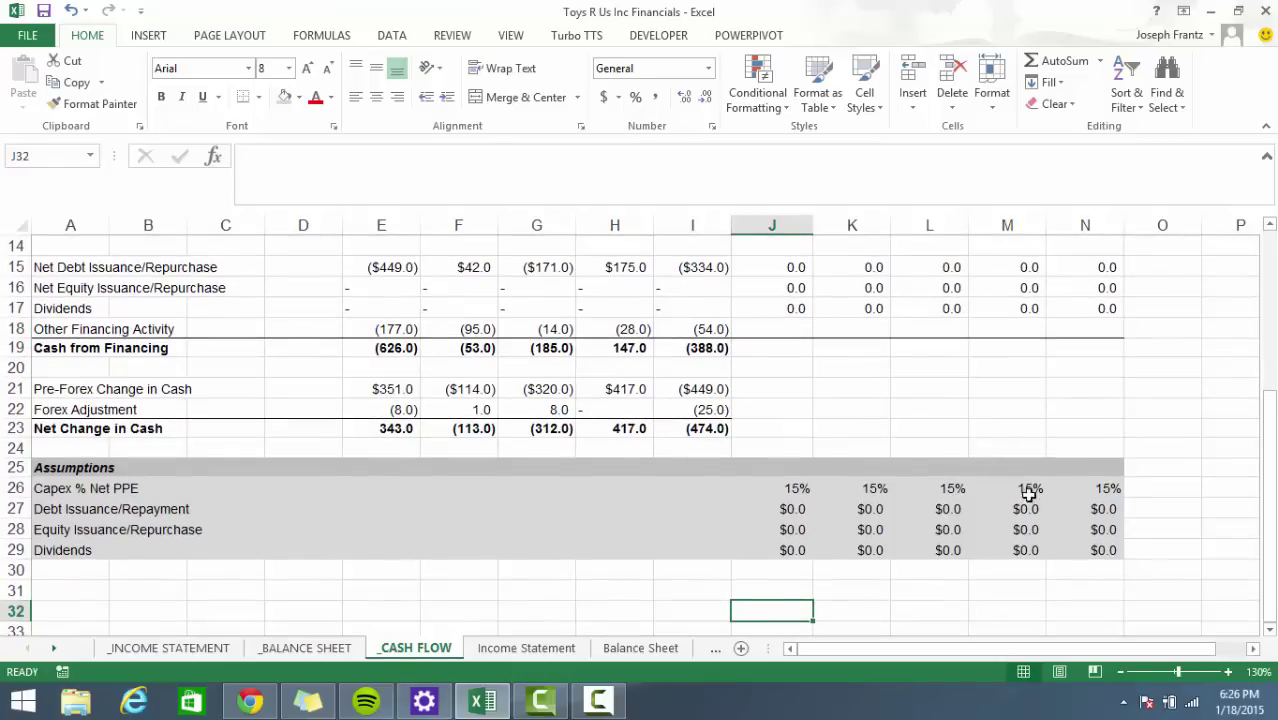
drag(1118, 572, 12, 568)
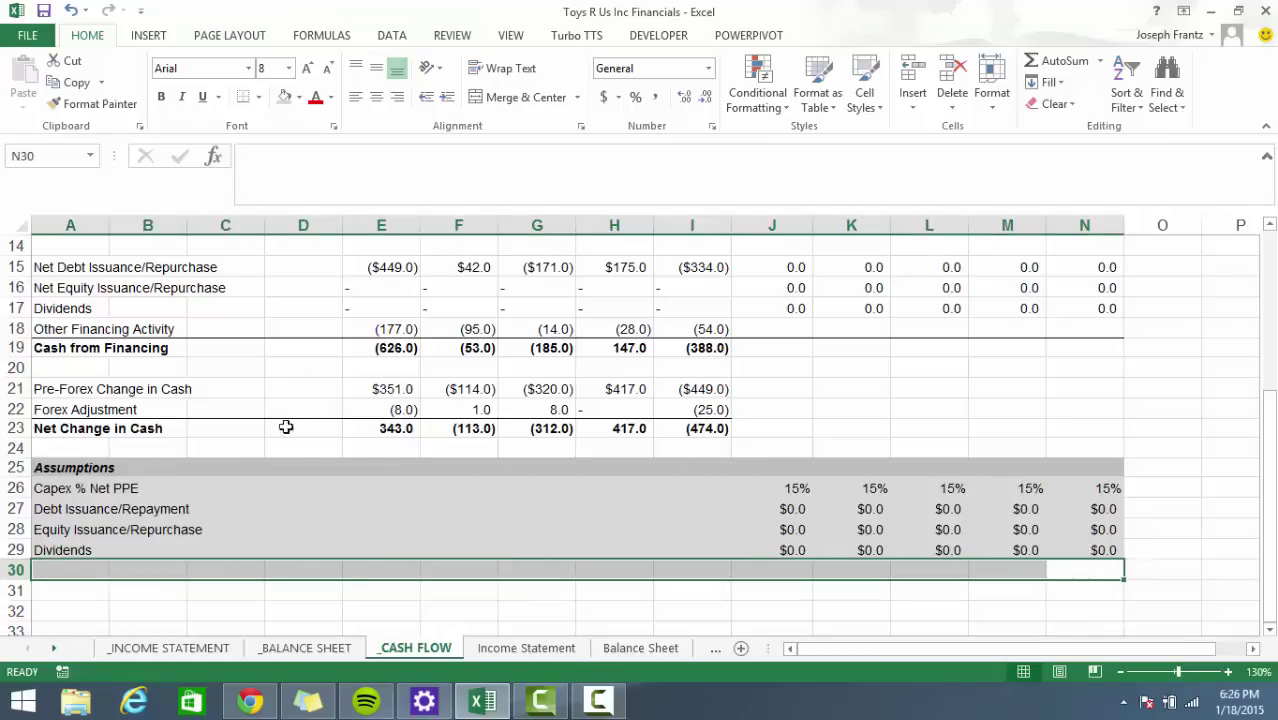
click(287, 100)
Label the new assumptions row in A30 as Other Financing Activity.
click(70, 570)
text(O)
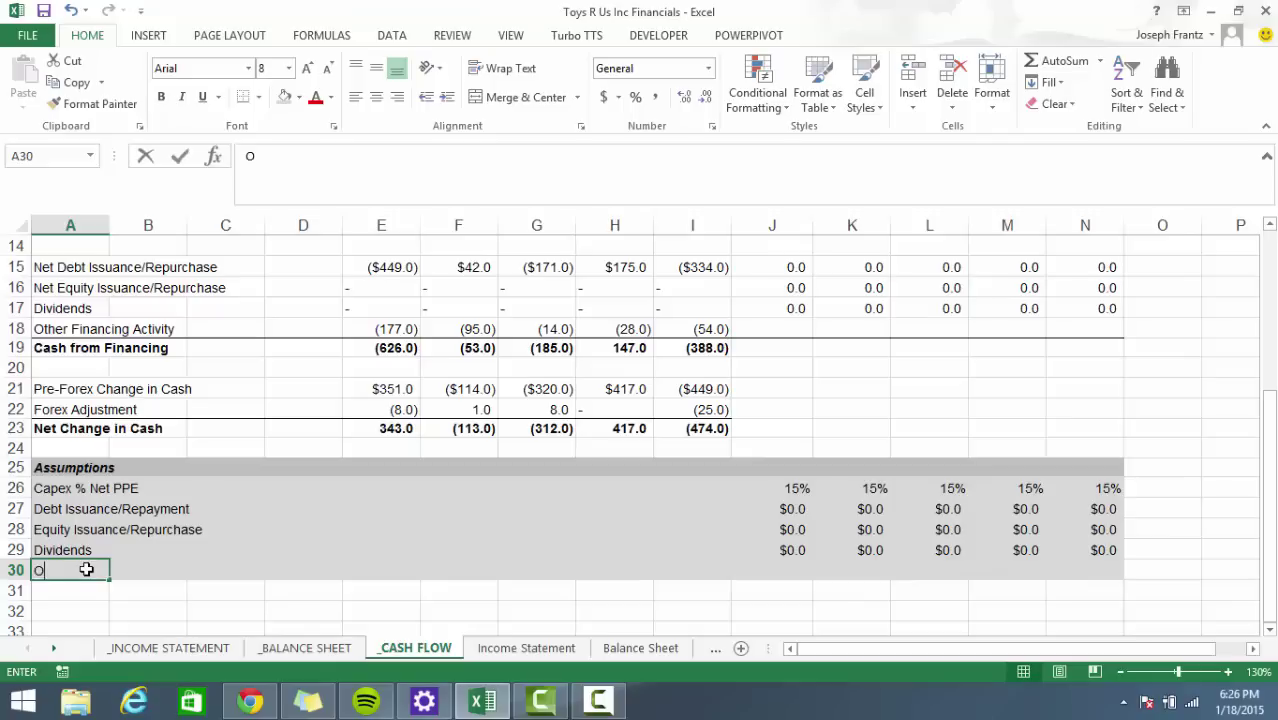
text(ther Financ)
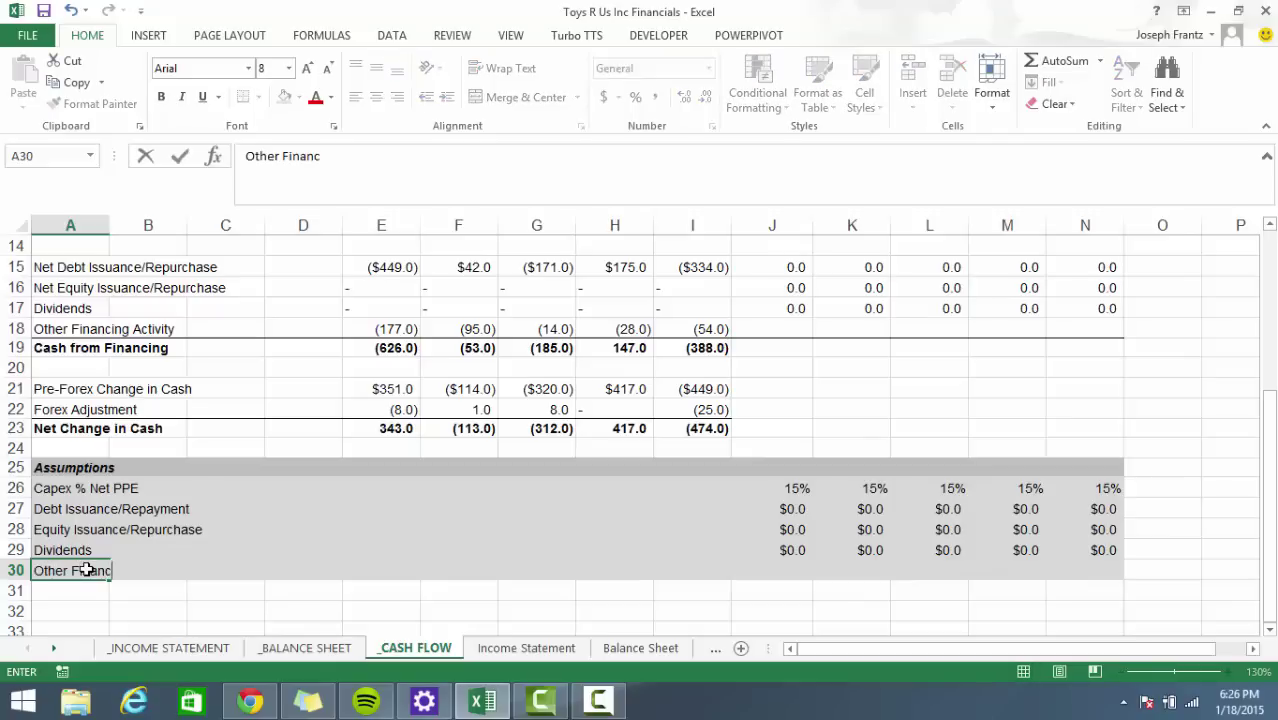
text(eiing Activity)
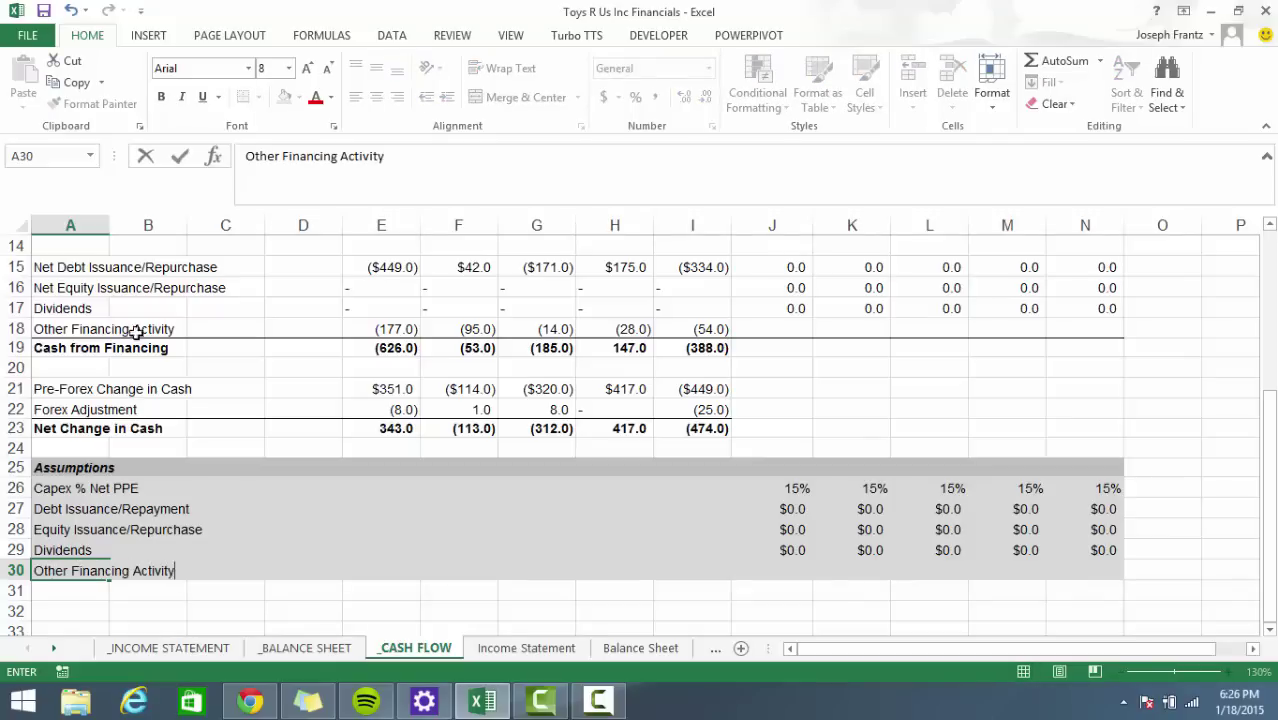
Copy the Dividends assumptions J29:N29 into the Other Financing Activity assumptions row starting at J30.
click(929, 550)
click(864, 550)
drag(785, 555, 1104, 550)
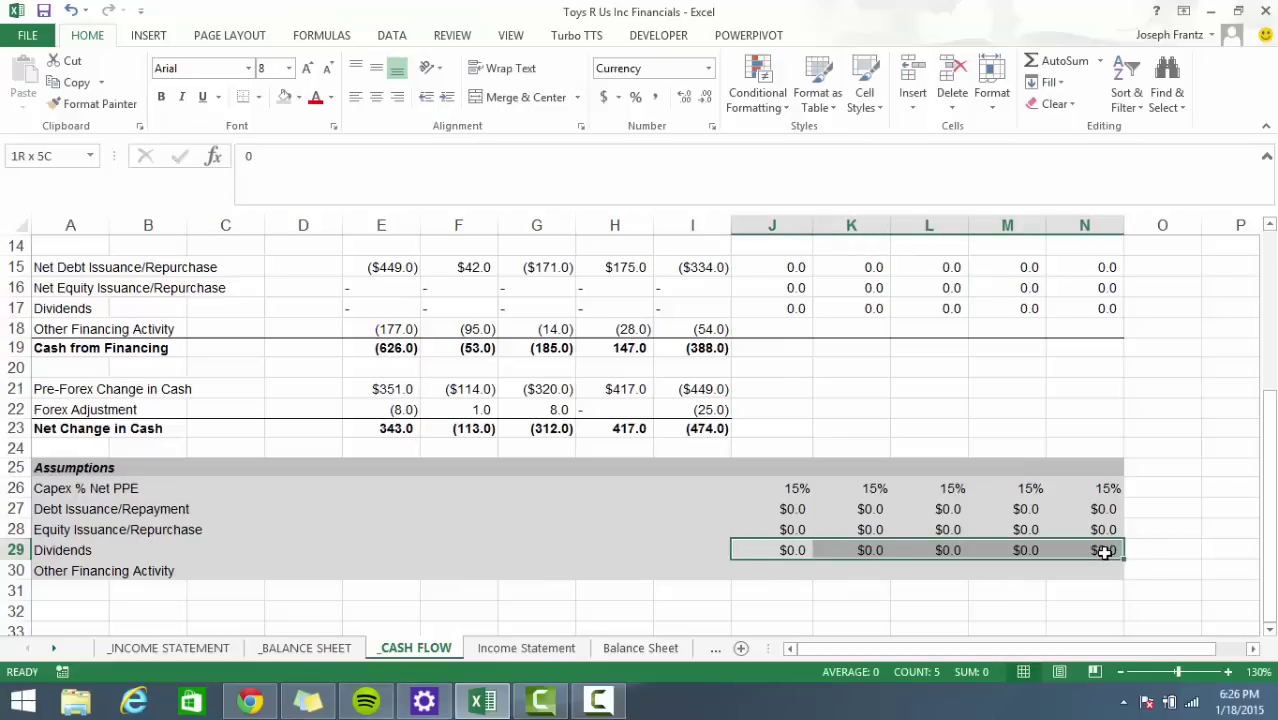
key(ctrl+c)
click(795, 575)
key(ctrl+b)
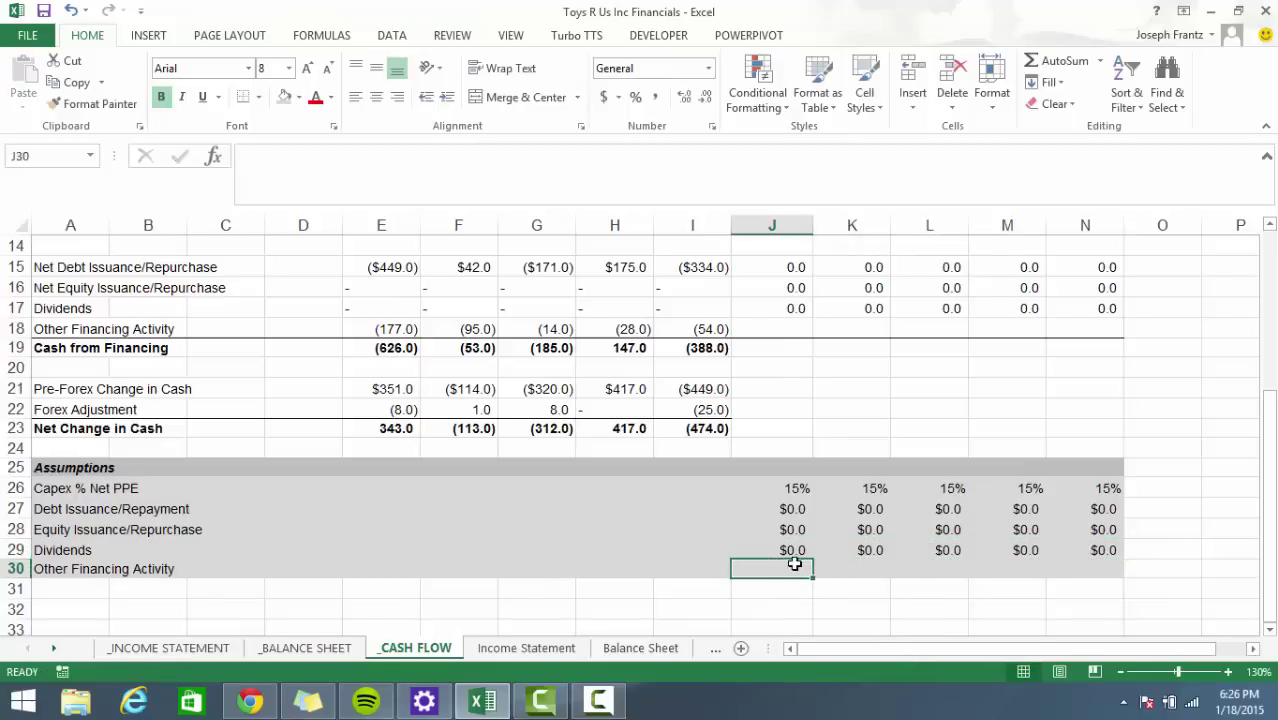
drag(797, 552, 1098, 546)
key(ctrl+c)
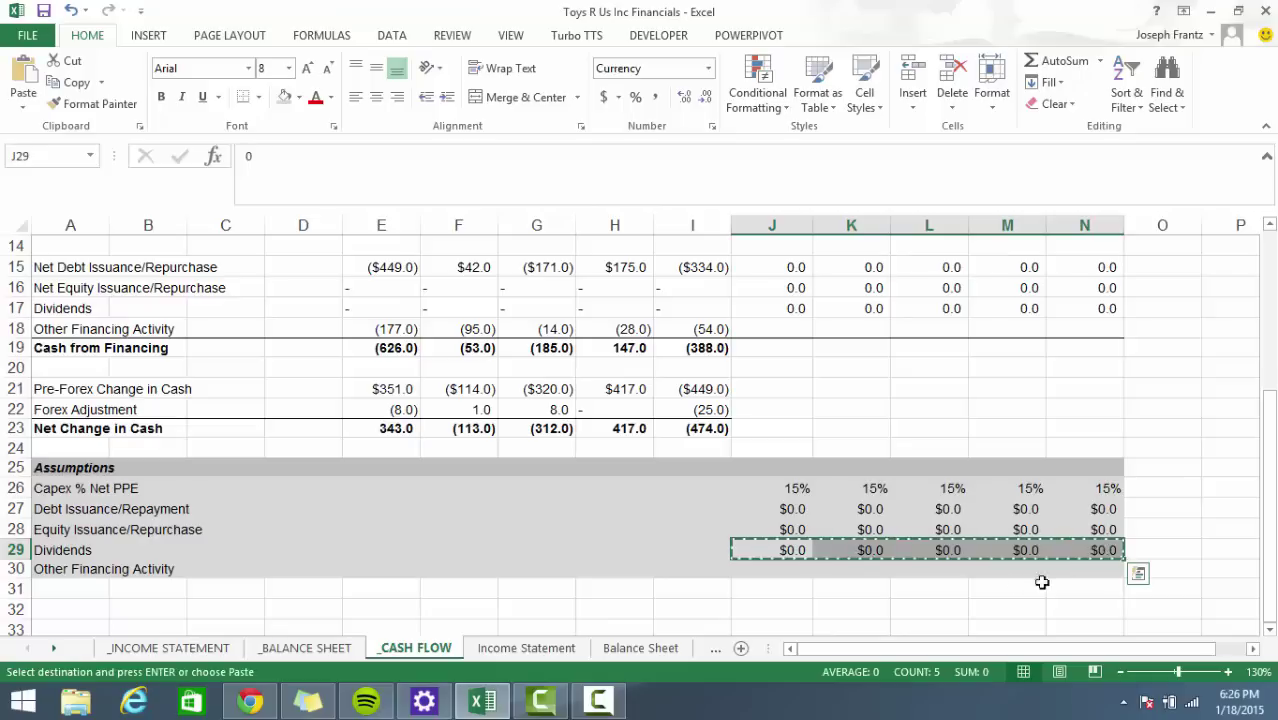
click(766, 570)
key(ctrl+v)
click(860, 432)
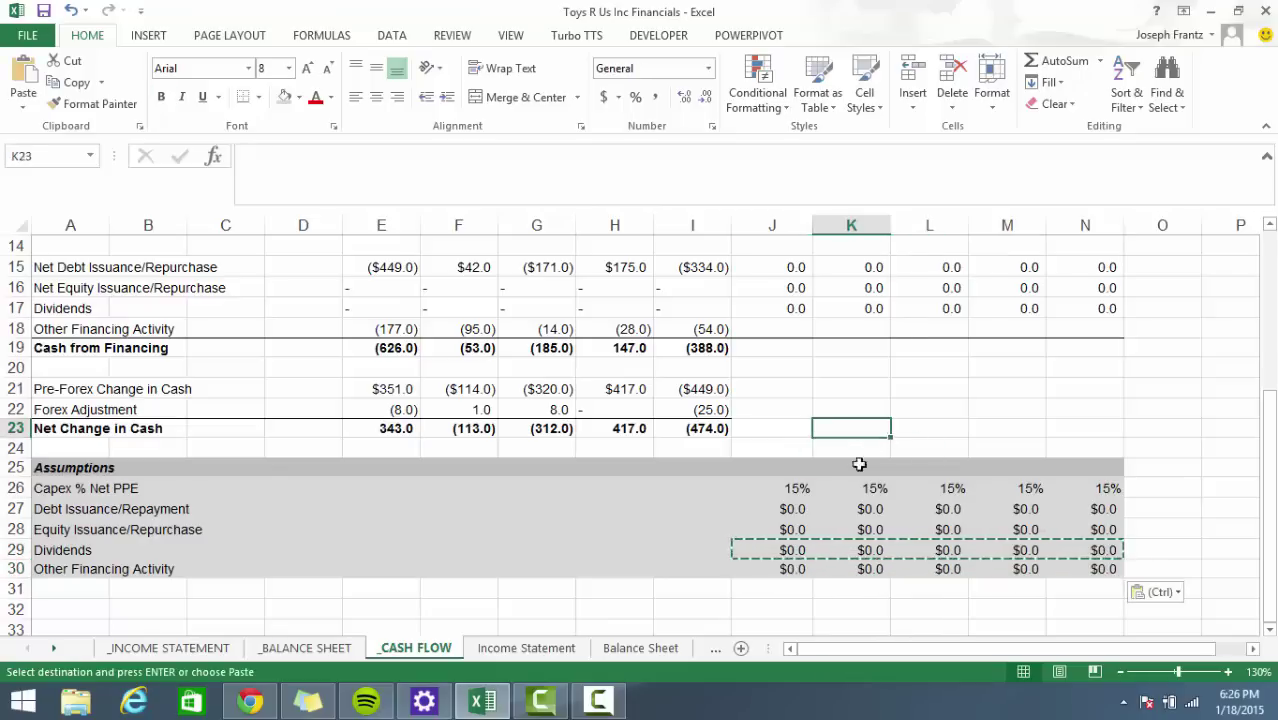
Link the 2015 Other Financing Activity cell J18 to its assumption with =J30.
scroll(767, 450, up, 2)
double_click(773, 447)
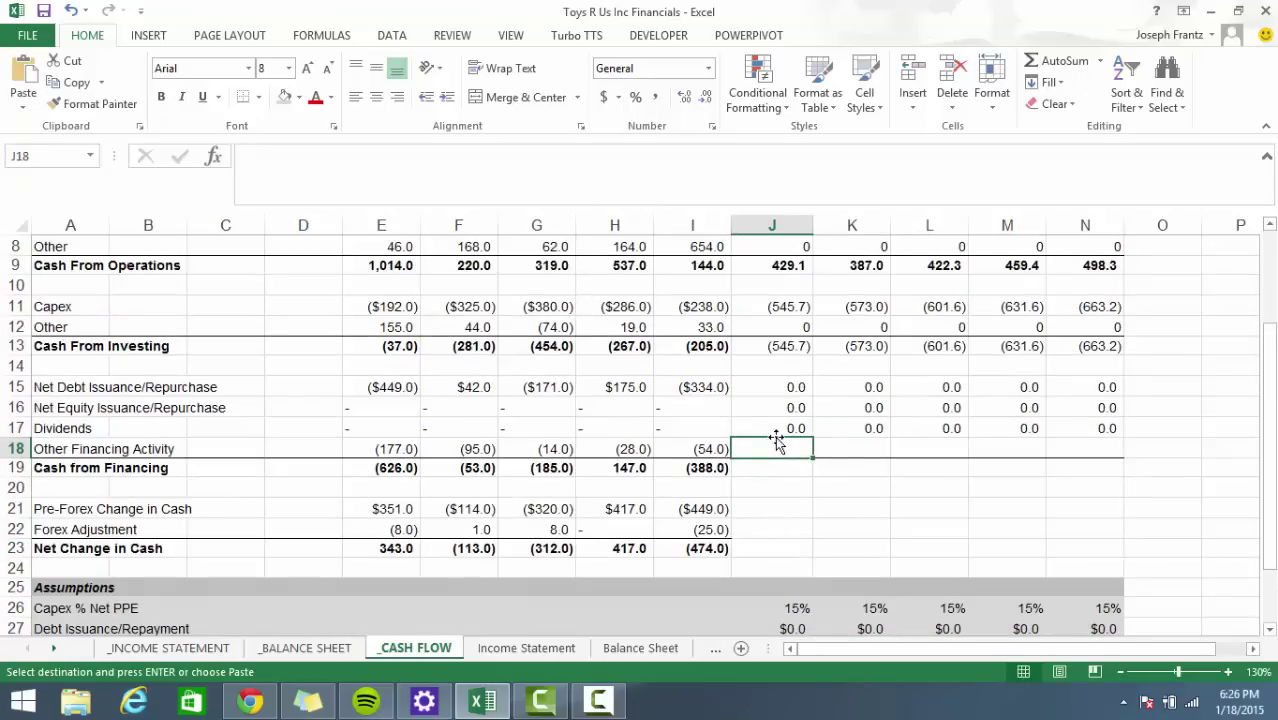
text(=)
scroll(800, 472, down, 2)
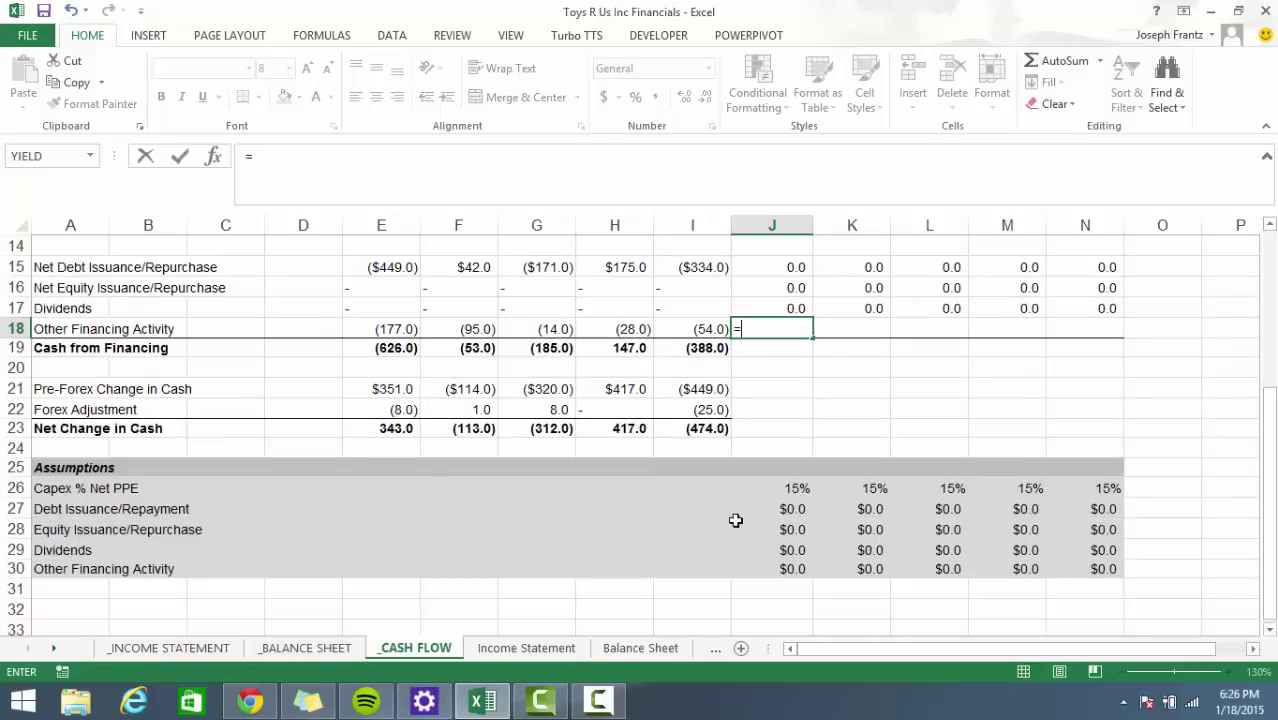
click(800, 573)
key(Return)
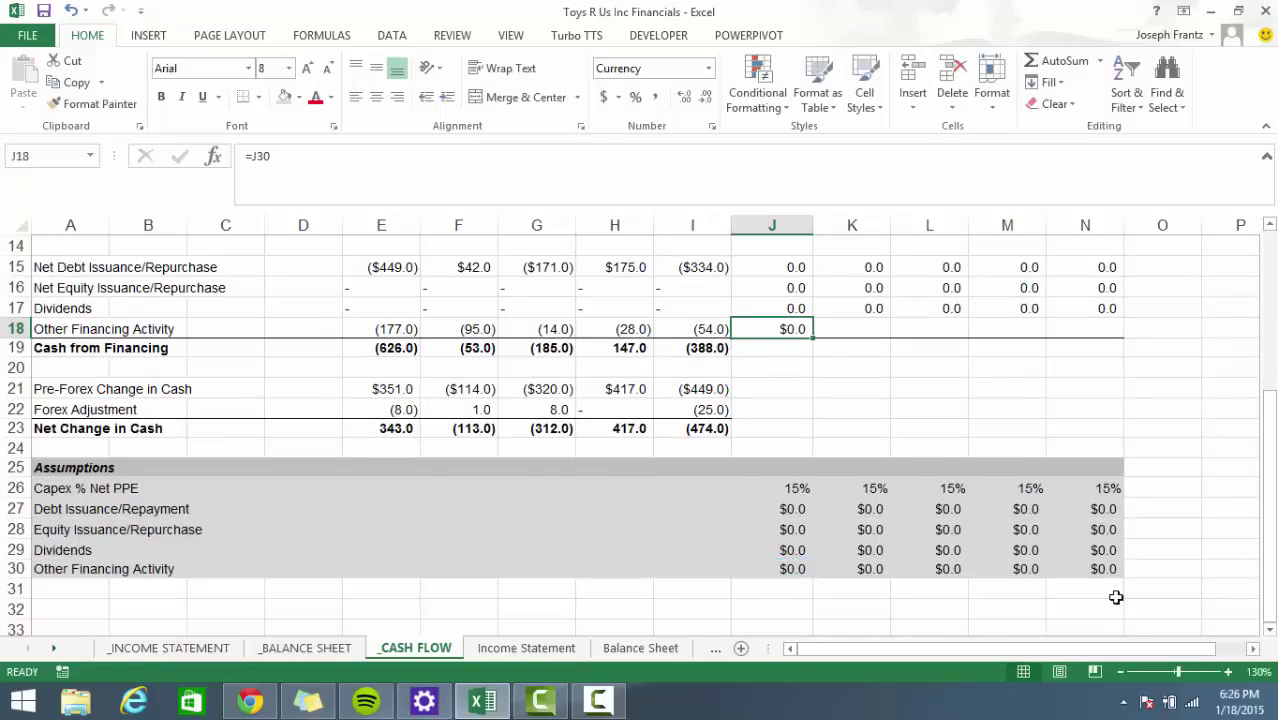
Fill the Other Financing Activity link from J18 across through N18.
key(shift+Right)
key(shift+Right)
key(shift+Right)
key(shift+Right)
key(shift+Right)
key(shift+Left)
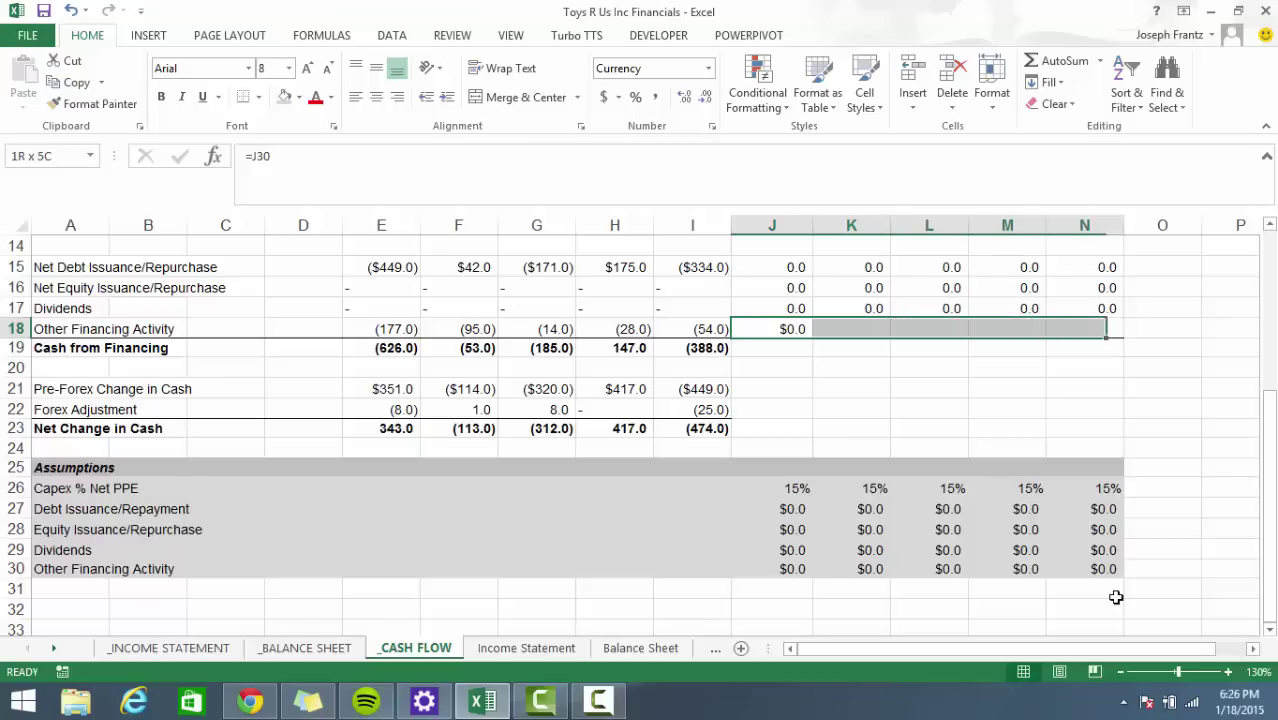
key(ctrl+r)
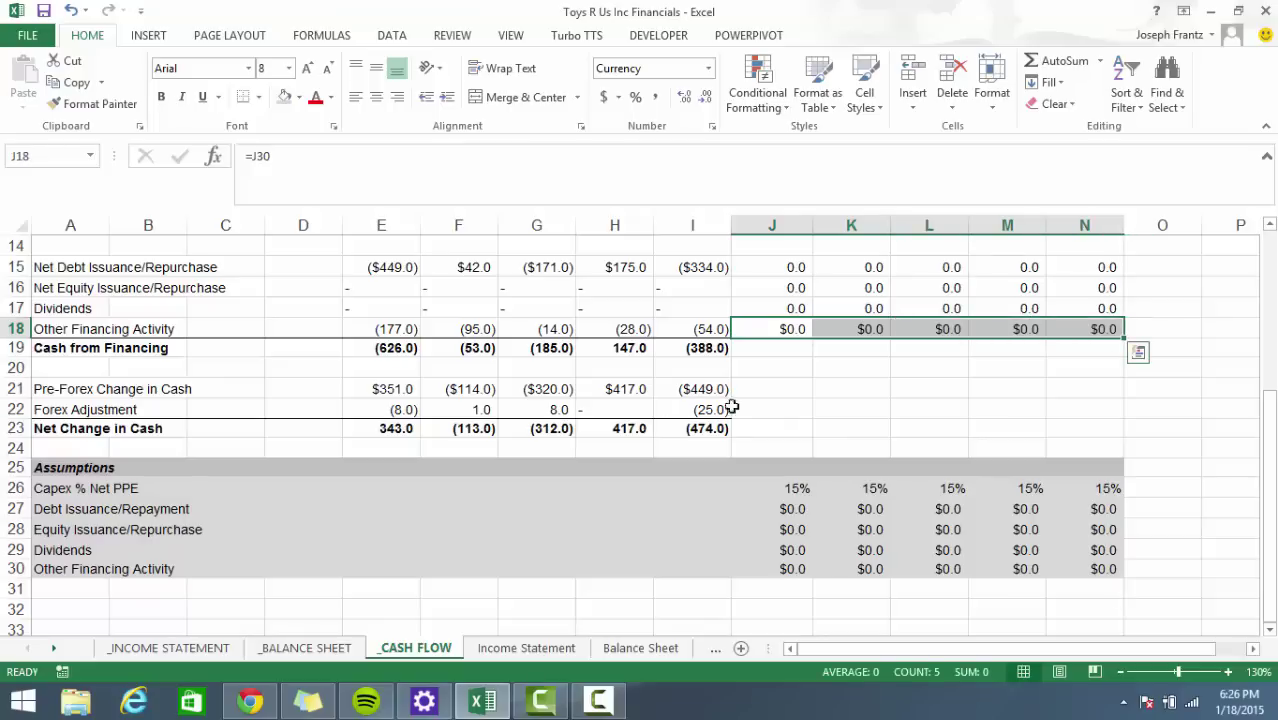
Total 2015 Cash from Financing in J19 with =SUM(J15:J18) and fill the total across through N19.
click(960, 364)
click(815, 347)
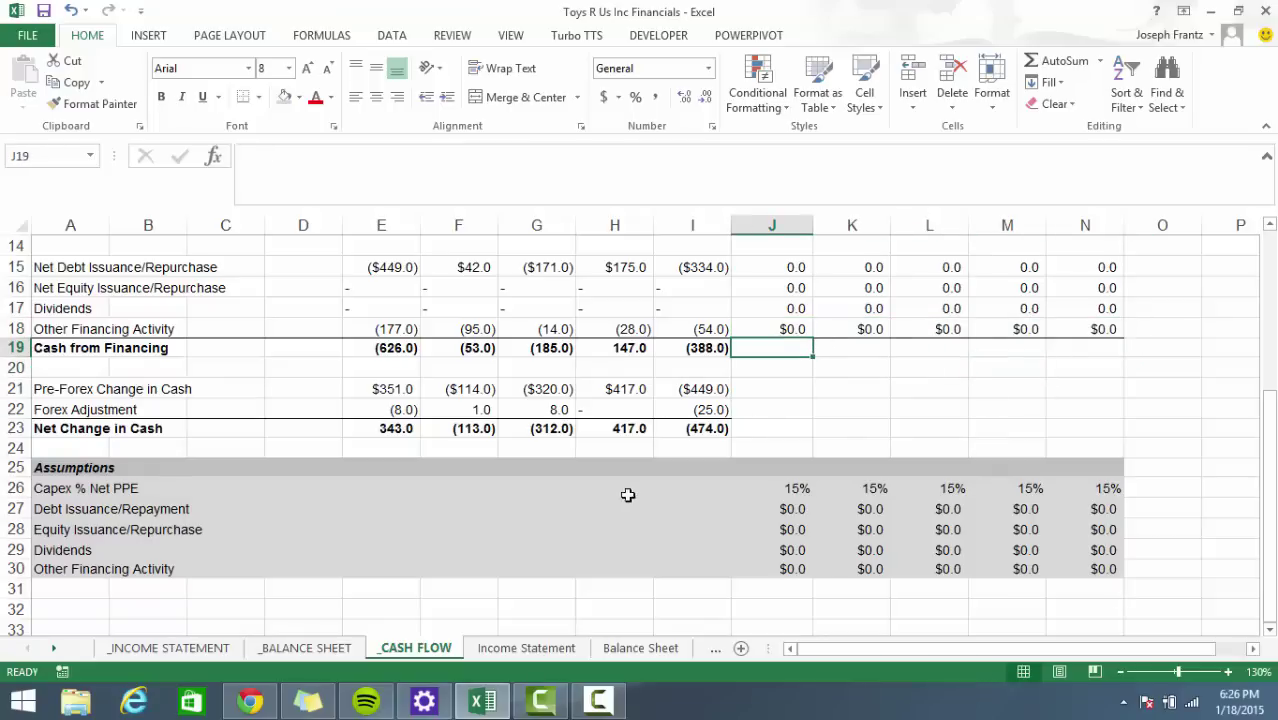
scroll(810, 436, up, 1)
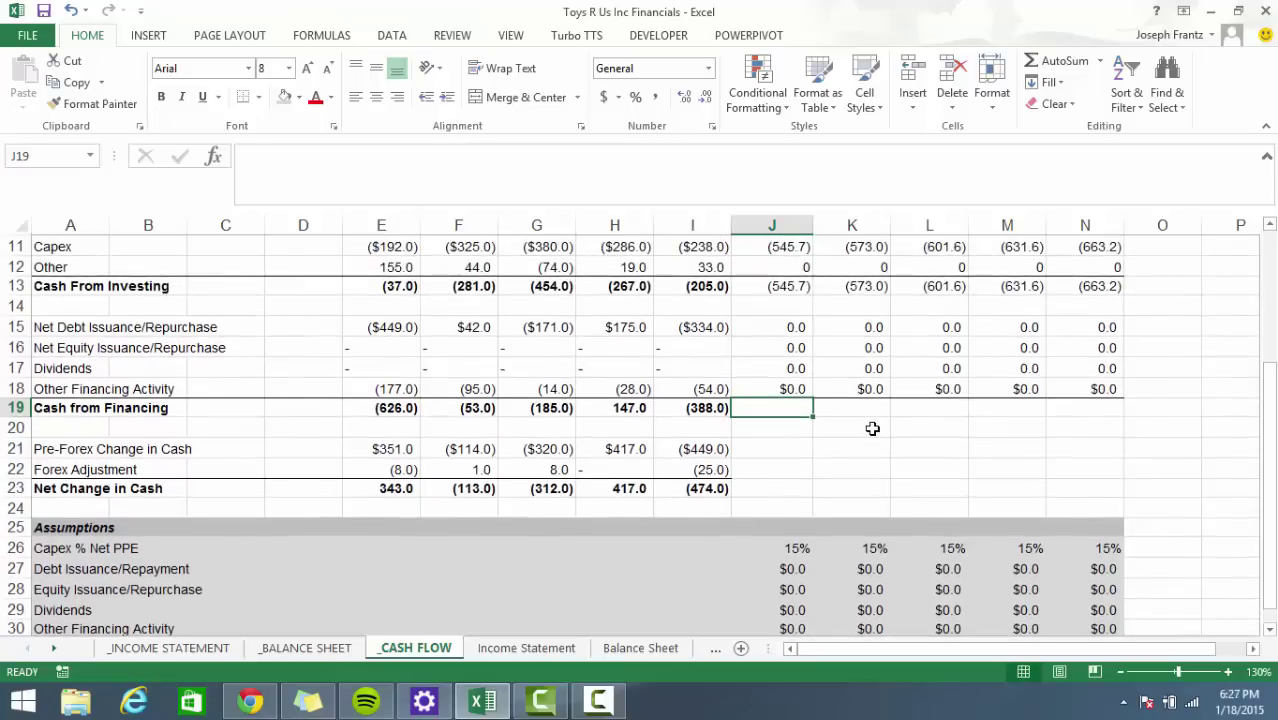
key(alt+equal)
key(ctrl+Return)
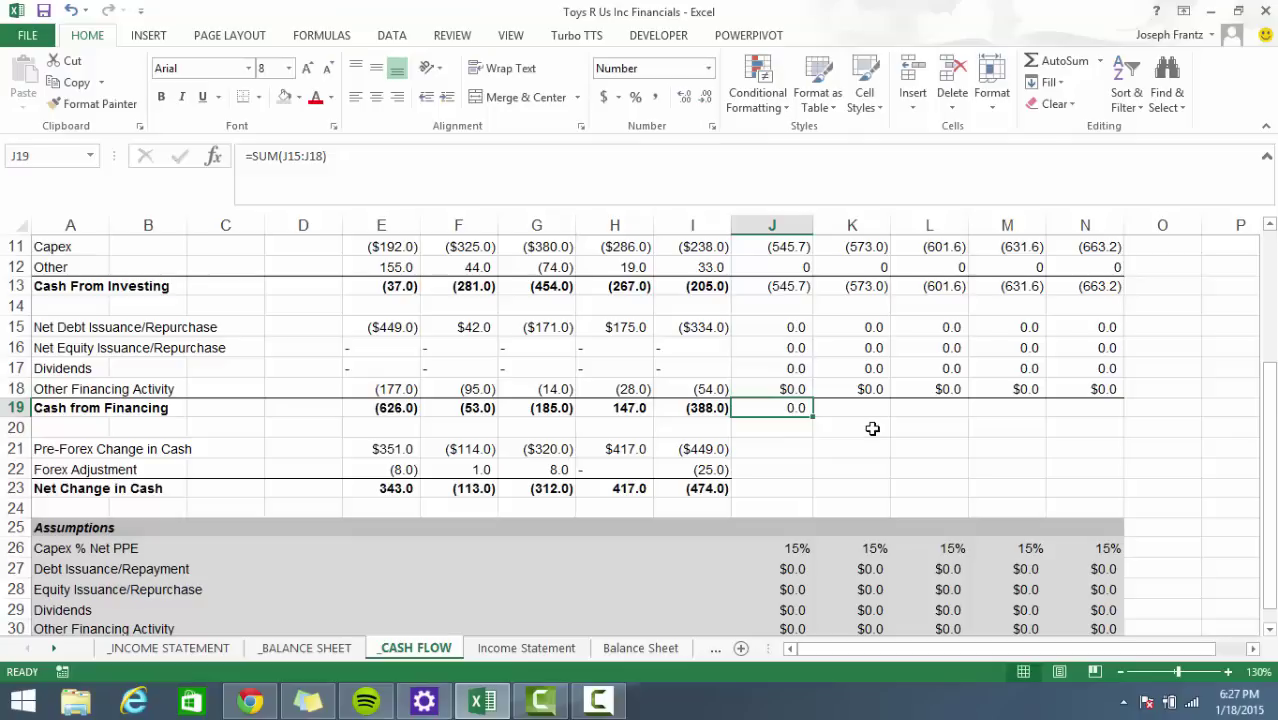
key(shift+Right)
key(shift+Right)
key(shift+Right)
key(shift+Right)
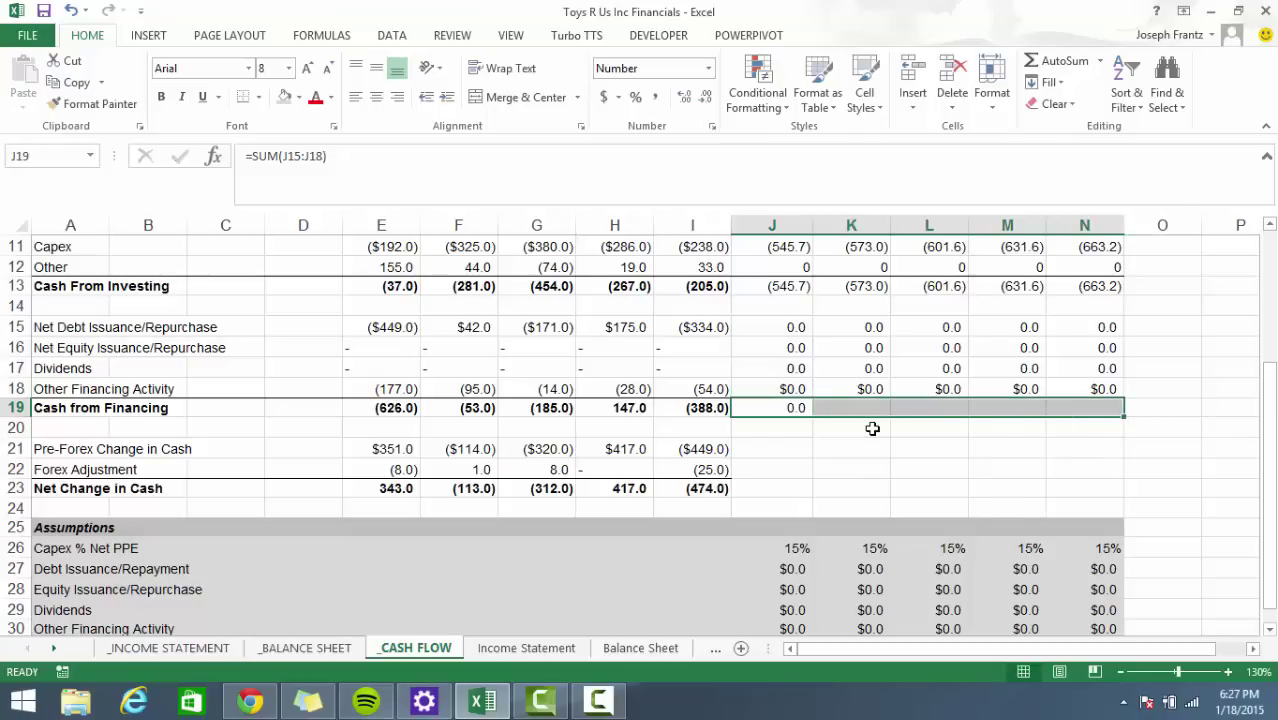
key(ctrl+r)
Format the projected Other Financing Activity cells J18:N18 as plain numbers with one decimal place.
key(Up)
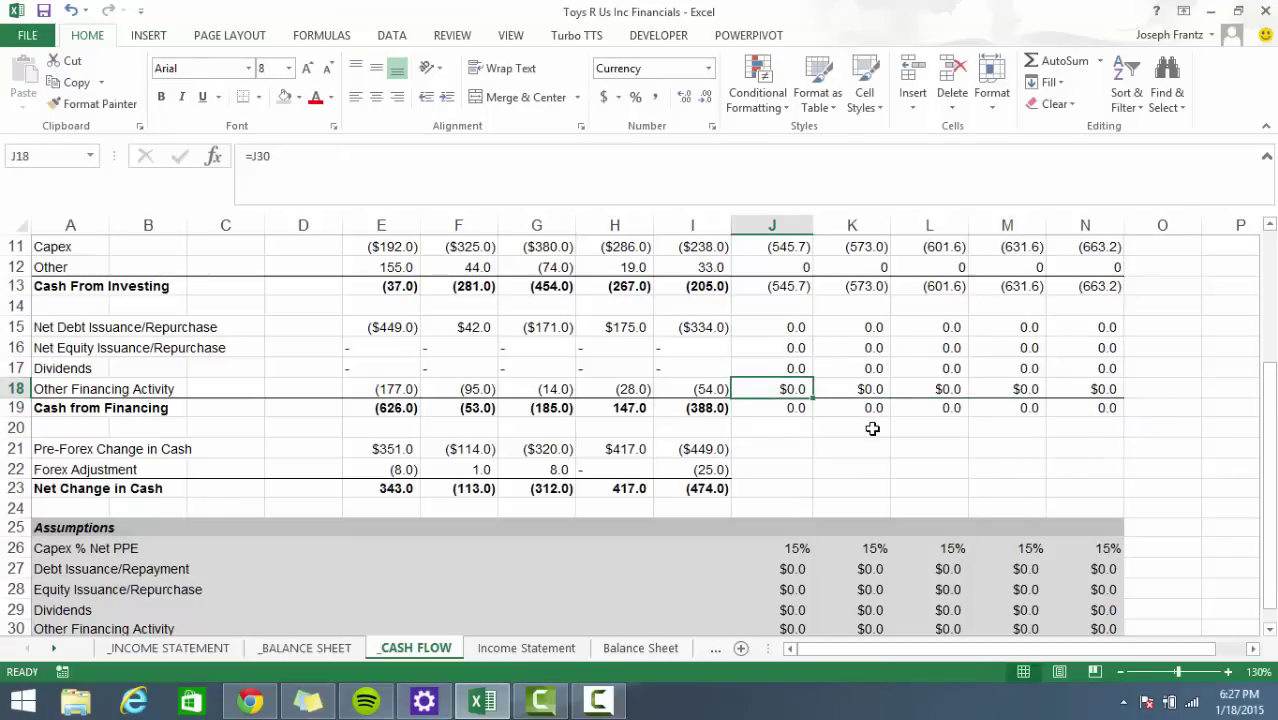
key(shift+Right)
key(shift+Right)
key(shift+Right)
key(shift+Right)
key(ctrl+shift+asciitilde)
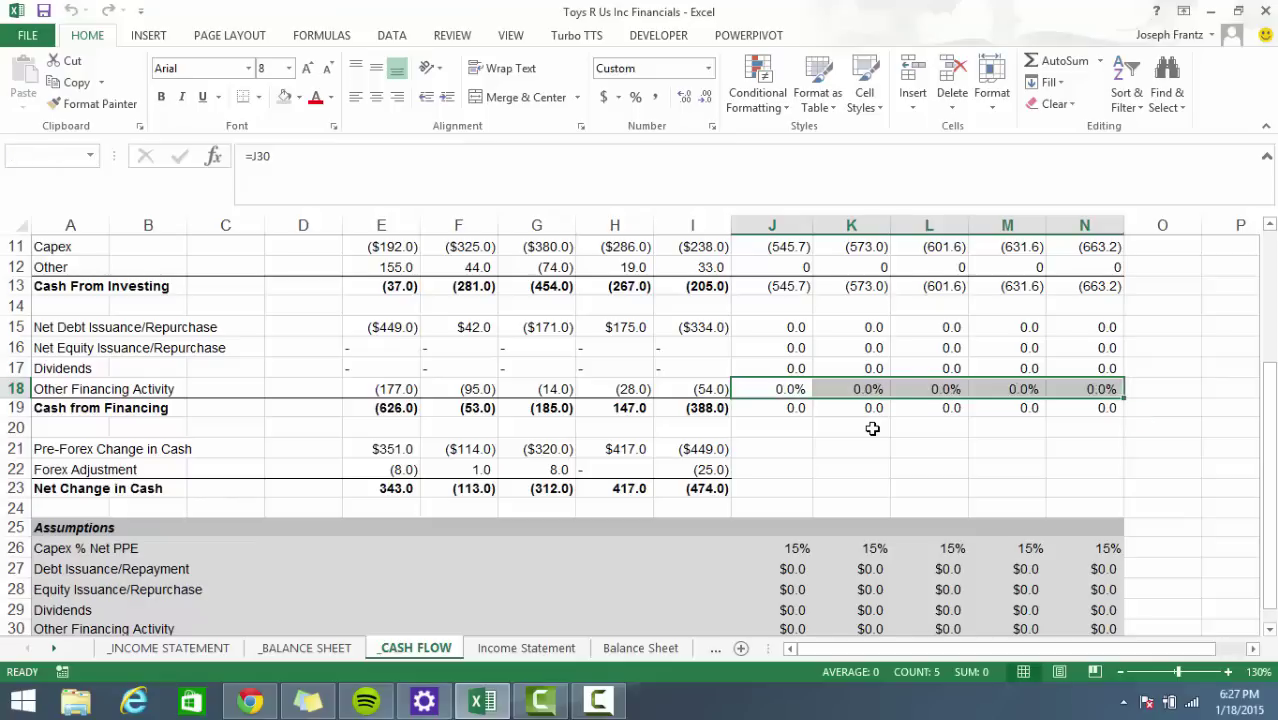
key(ctrl+shift+exclam)
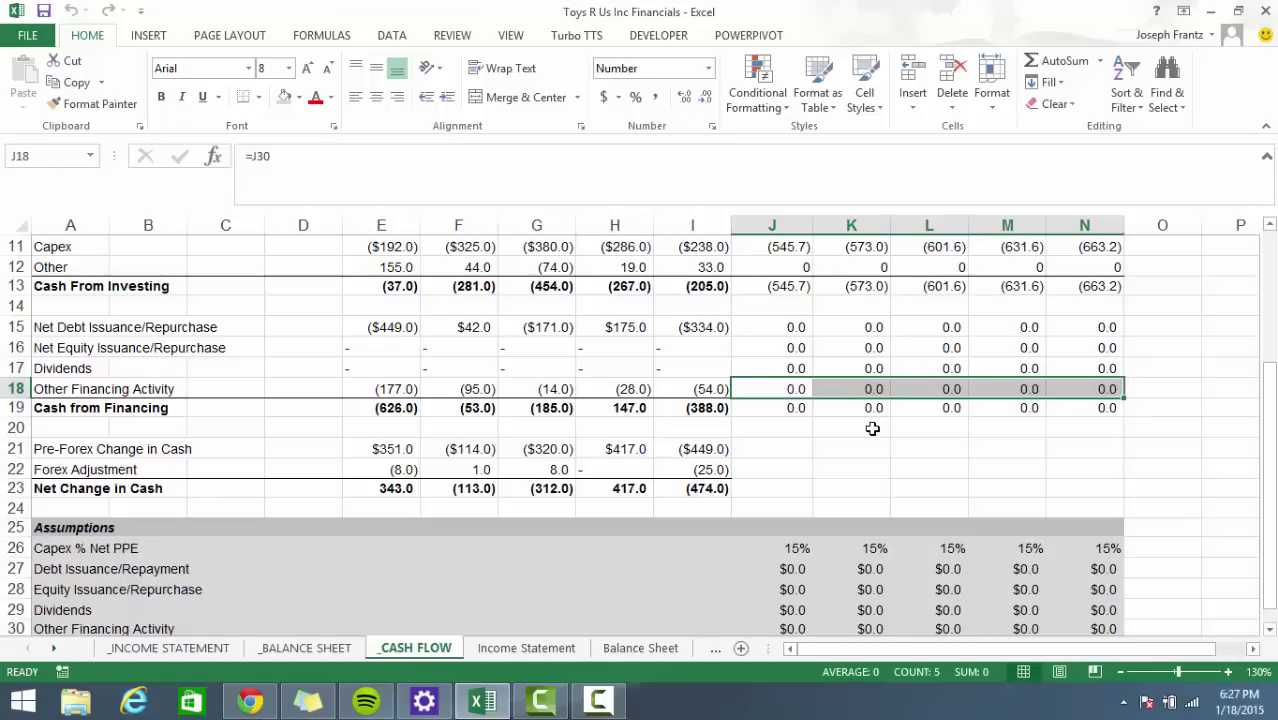
Apply the currency format with one decimal place to the projected Net Debt Issuance/Repurchase cells J15:N15.
key(Up)
key(Up)
key(Up)
key(shift+Right)
key(shift+Right)
key(shift+Right)
key(shift+Right)
key(shift+Right)
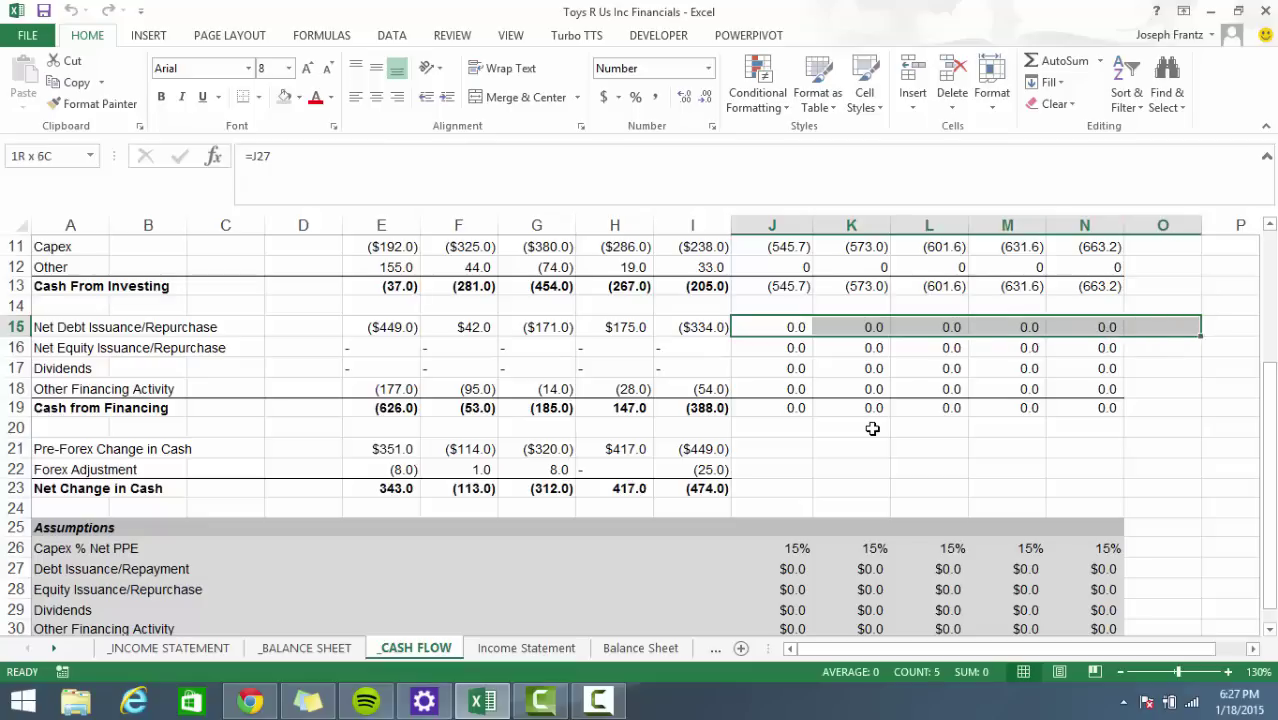
key(shift+Left)
key(ctrl+shift+dollar)
Examine the formula behind the last historical Pre-Forex Change in Cash in I21.
key(Down)
key(Down)
key(Down)
key(Down)
key(Down)
key(Down)
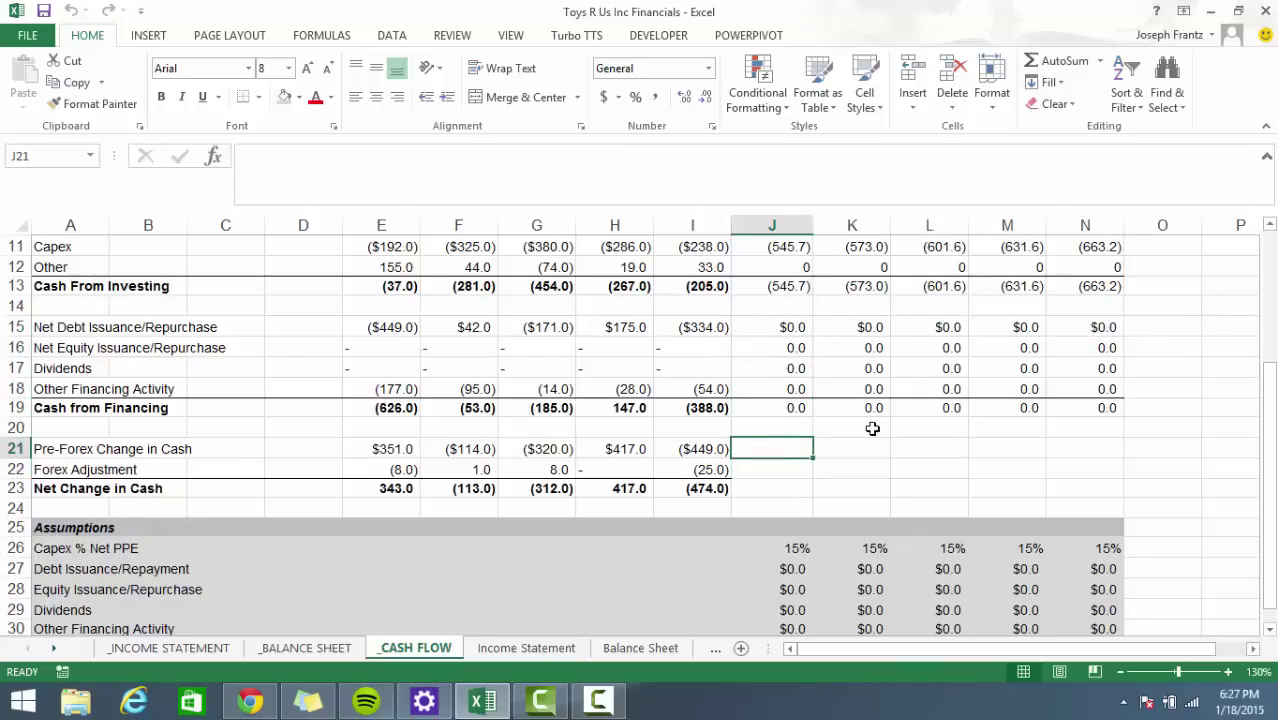
key(Left)
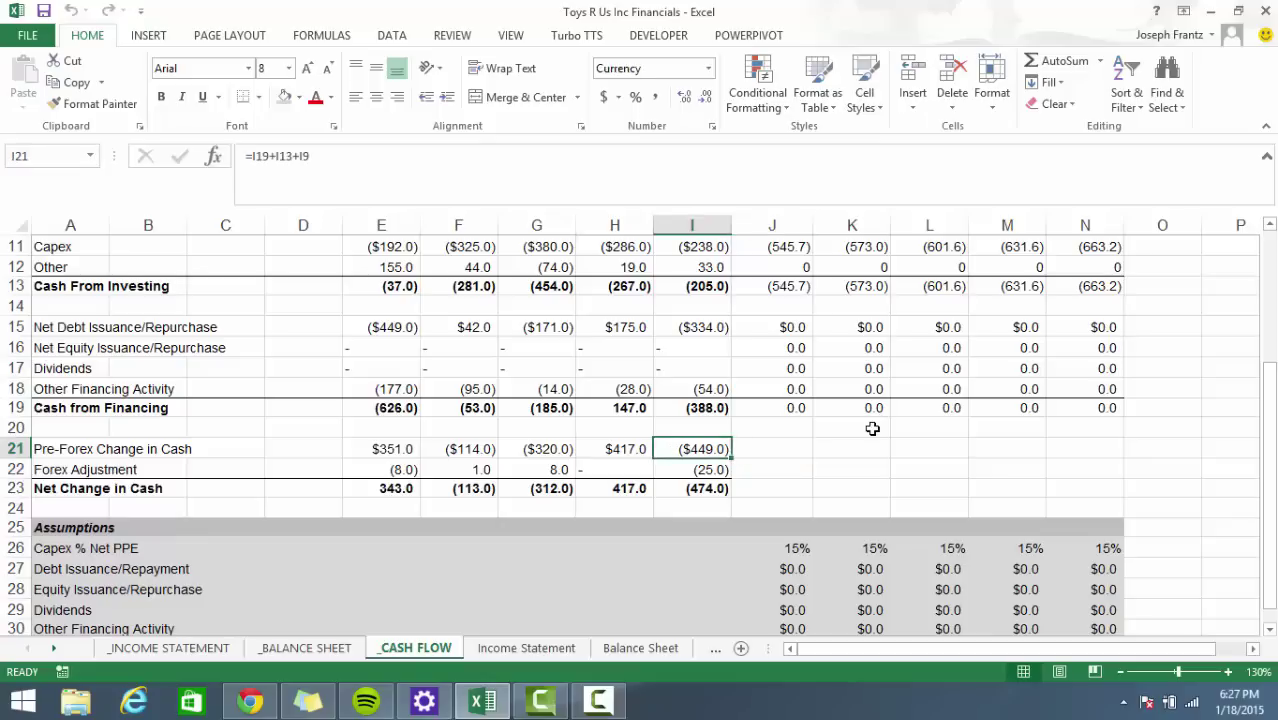
Start the 2015 Pre-Forex Change in Cash in J21 by adding operating and investing cash flows with =J9+J13.
key(Right)
text(=)
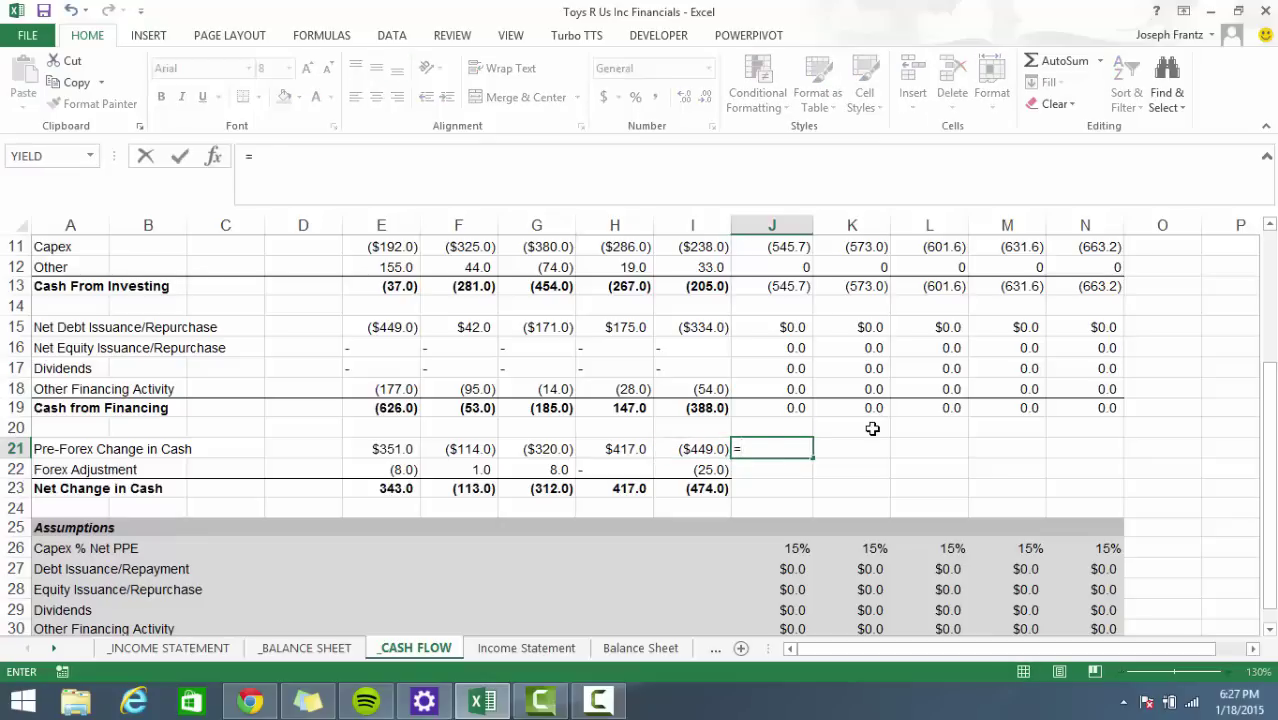
key(Up)
key(Up)
key(Up)
key(Up)
key(Up)
key(Up)
key(Up)
key(Up)
key(Up)
key(Up)
key(Up)
key(Up)
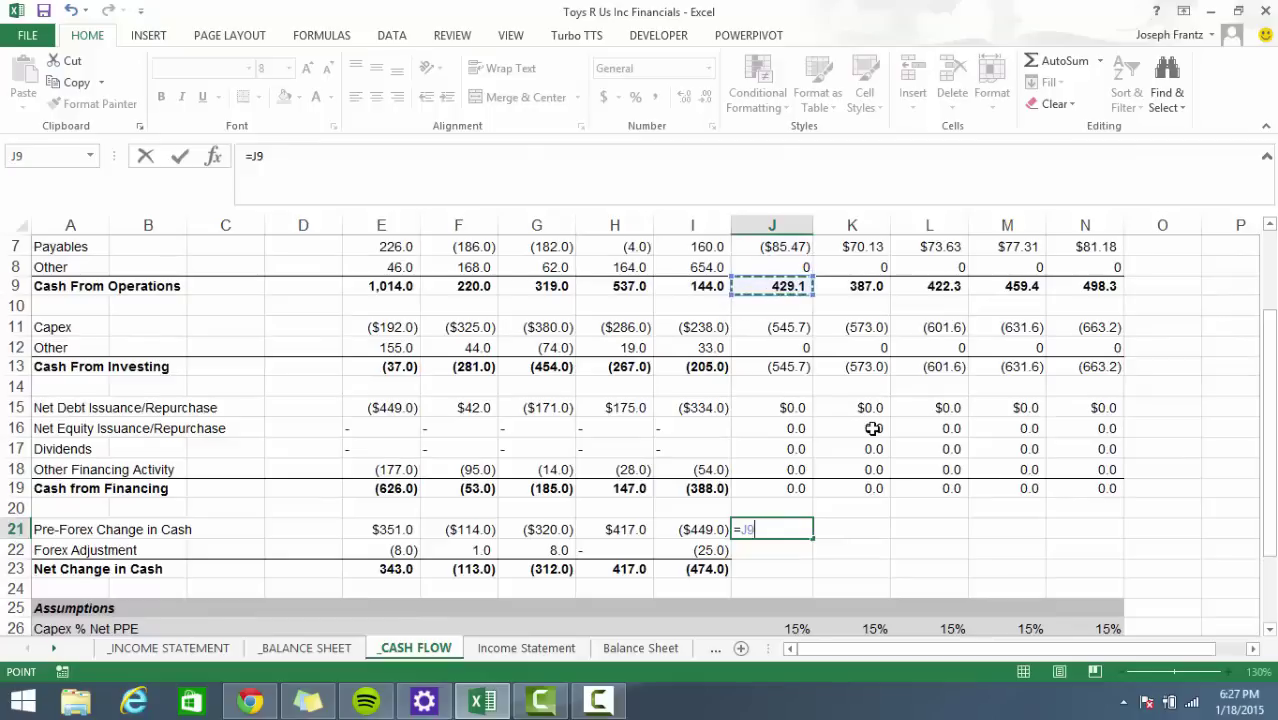
text(+)
key(Up)
key(Up)
key(Up)
key(Up)
key(Up)
key(Up)
key(Up)
key(Up)
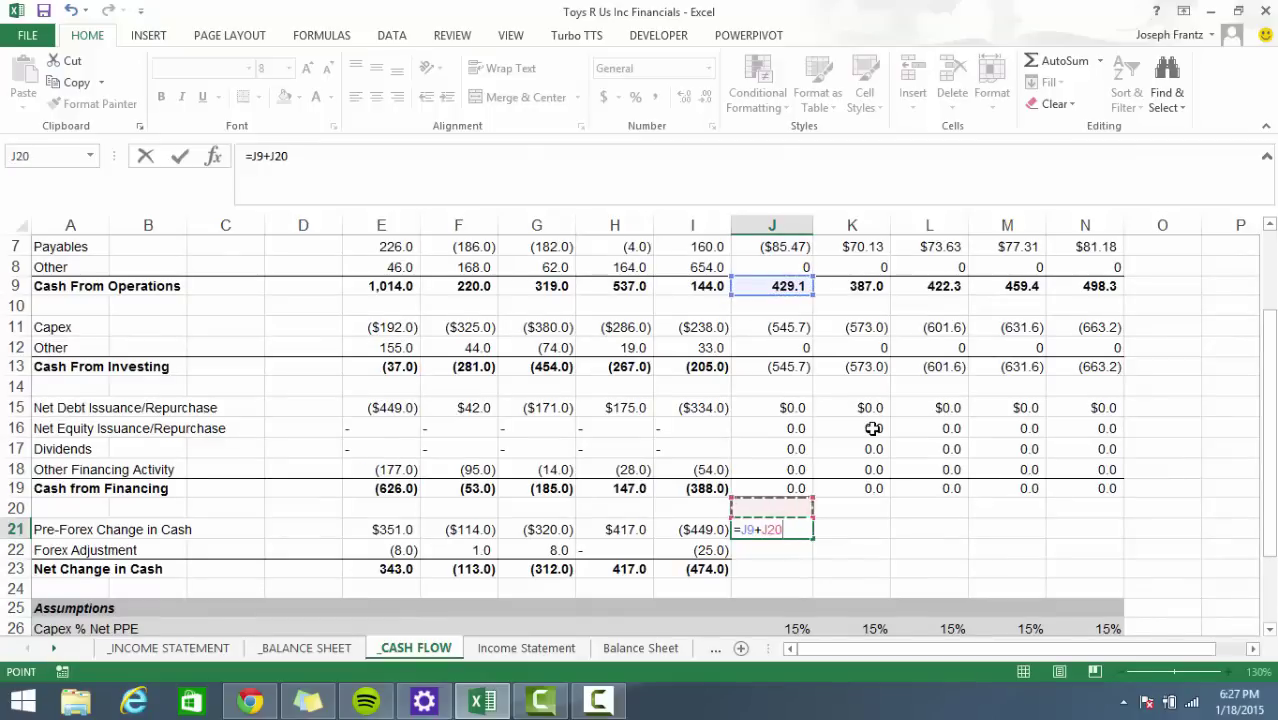
key(ctrl+Return)
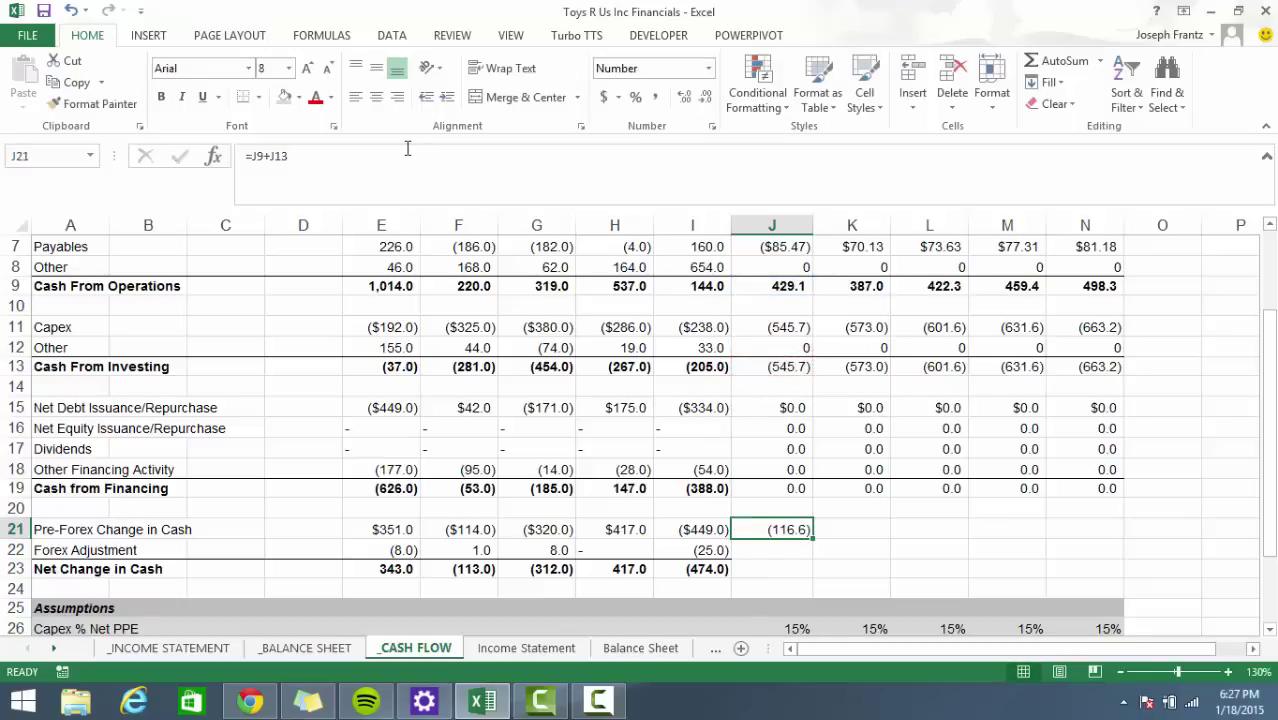
Add Cash from Financing to the J21 formula, making it =J9+J13+J19, and fill it across through N21.
click(412, 160)
text(+)
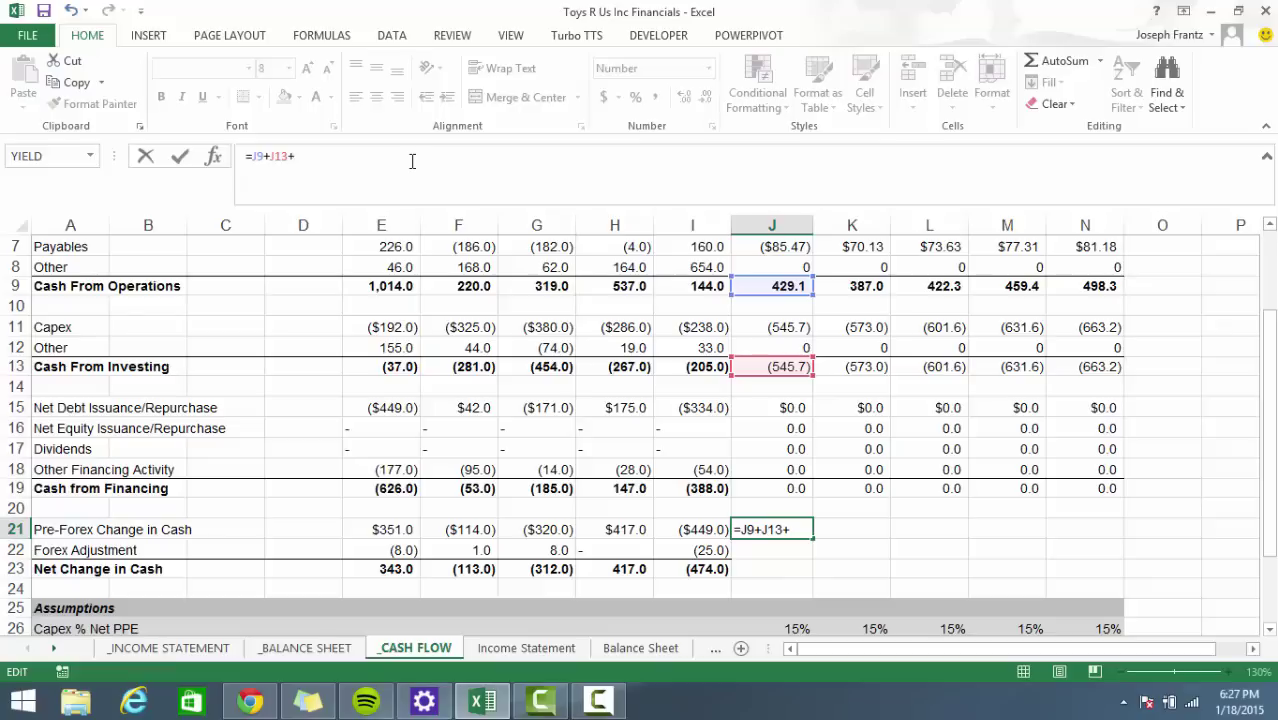
click(790, 489)
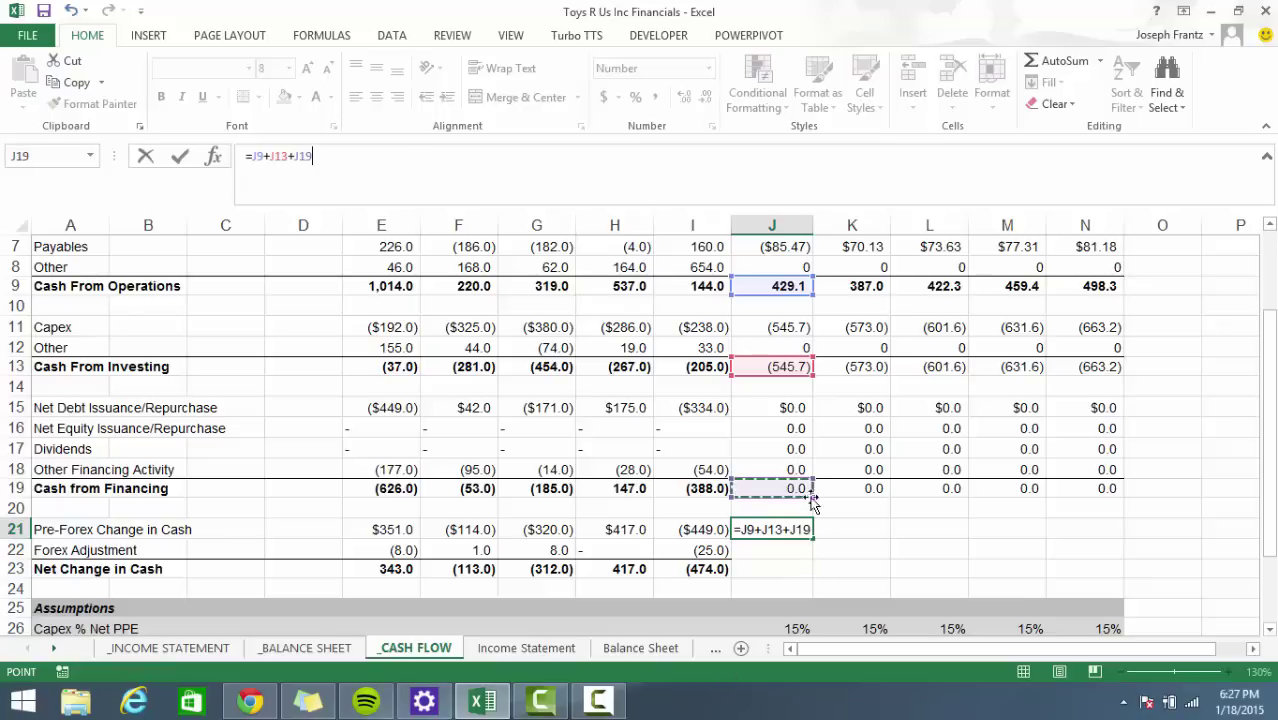
key(ctrl+Return)
key(shift+Right)
key(shift+Right)
key(shift+Right)
key(shift+Right)
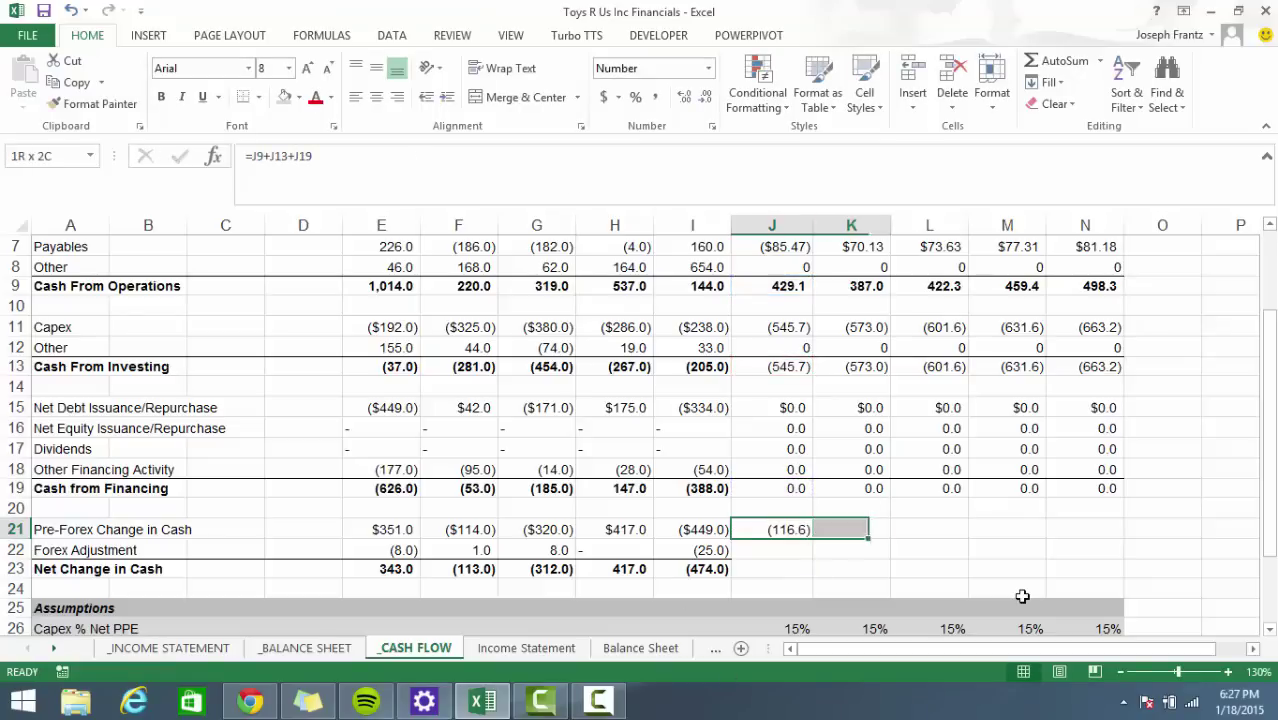
key(ctrl+r)
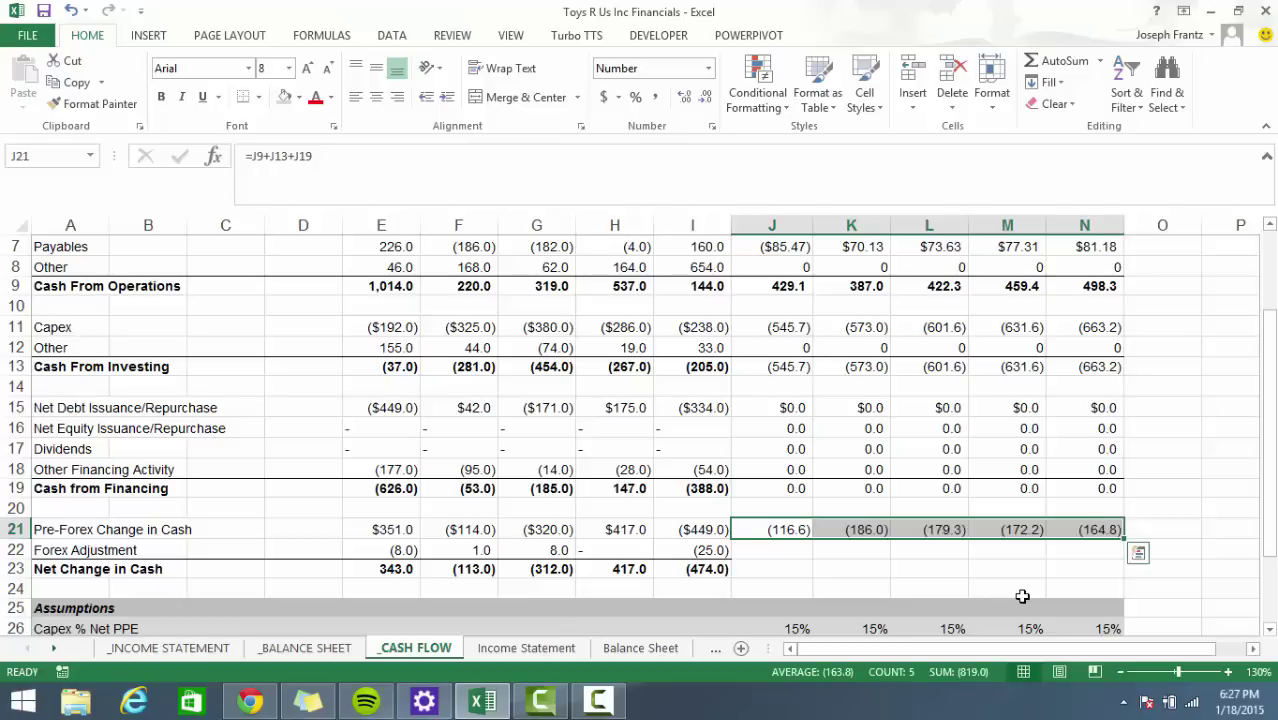
key(Down)
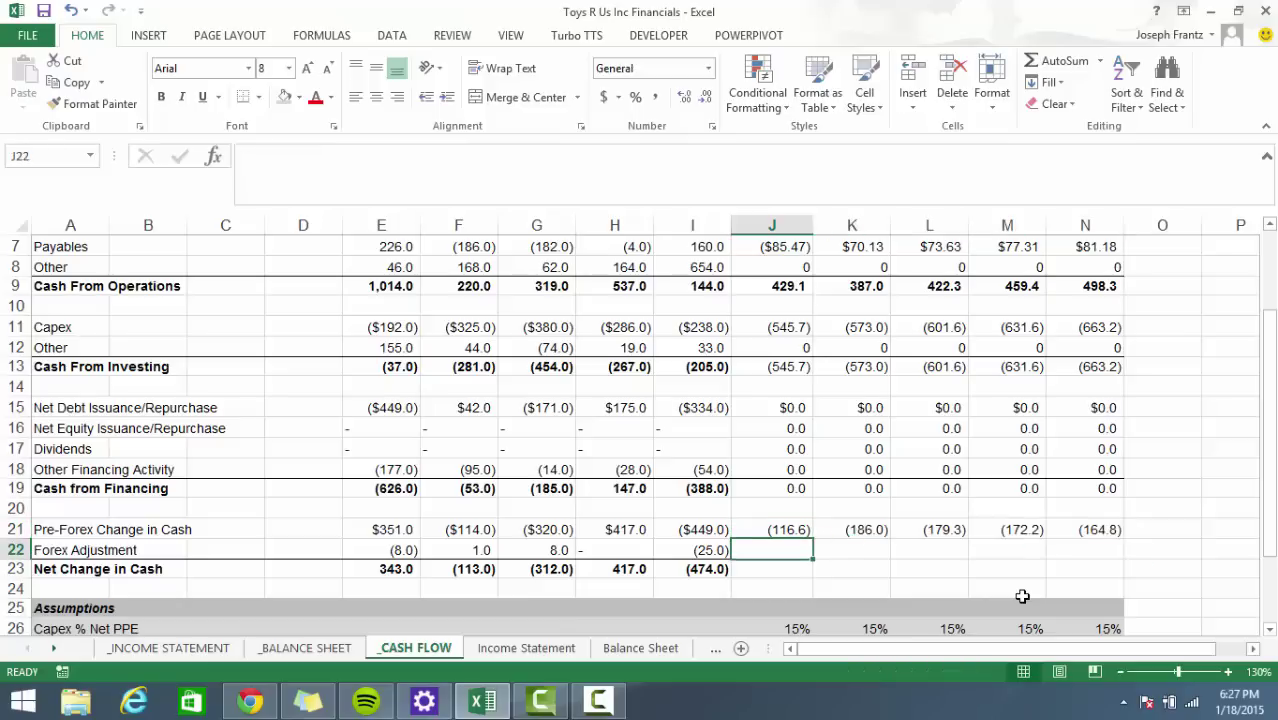
key(Down)
key(Up)
key(Right)
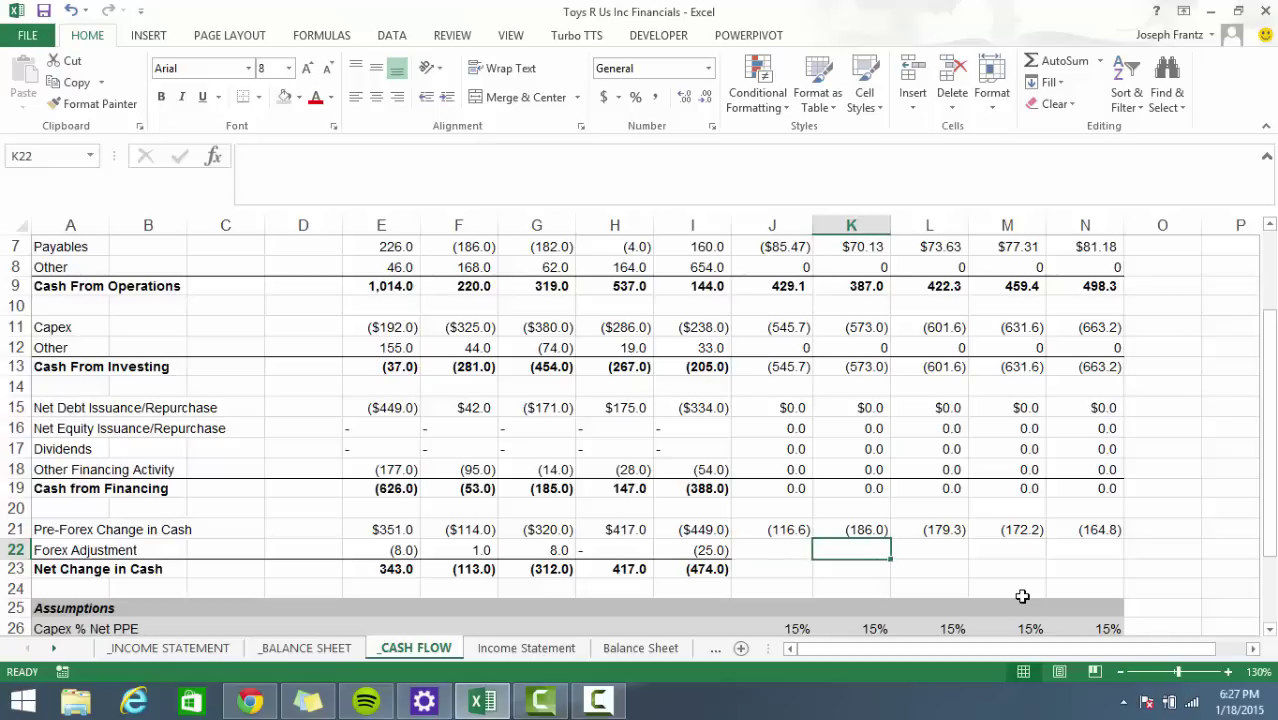
key(Down)
key(Up)
key(Up)
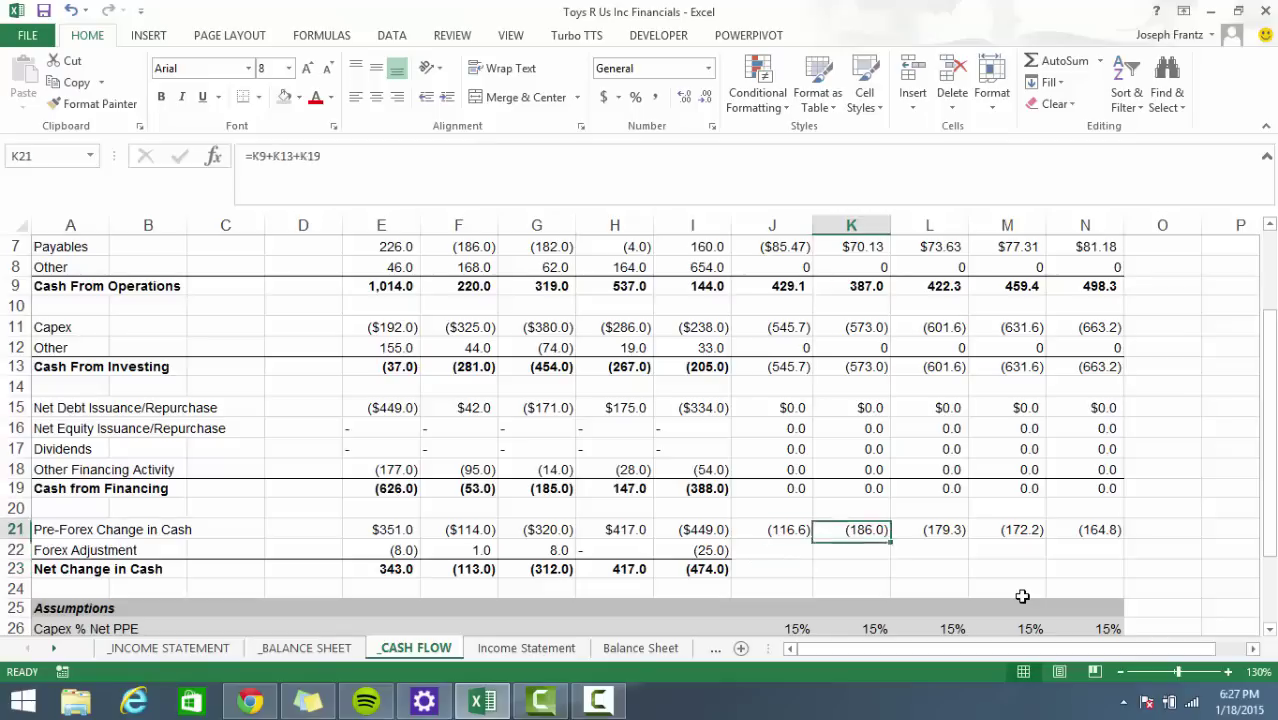
Apply a bottom border to the blank projected Forex Adjustment cells J22:N22.
key(Left)
key(Down)
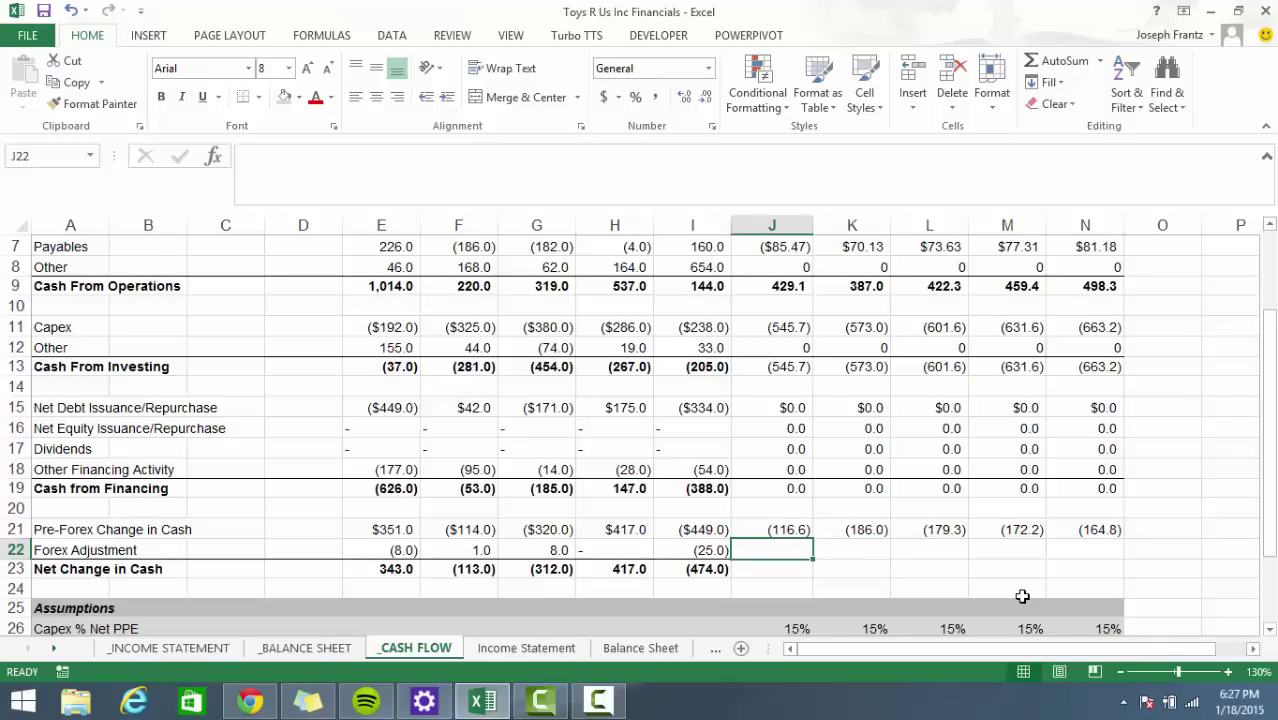
key(shift+Right)
key(shift+Right)
key(shift+Right)
key(shift+Right)
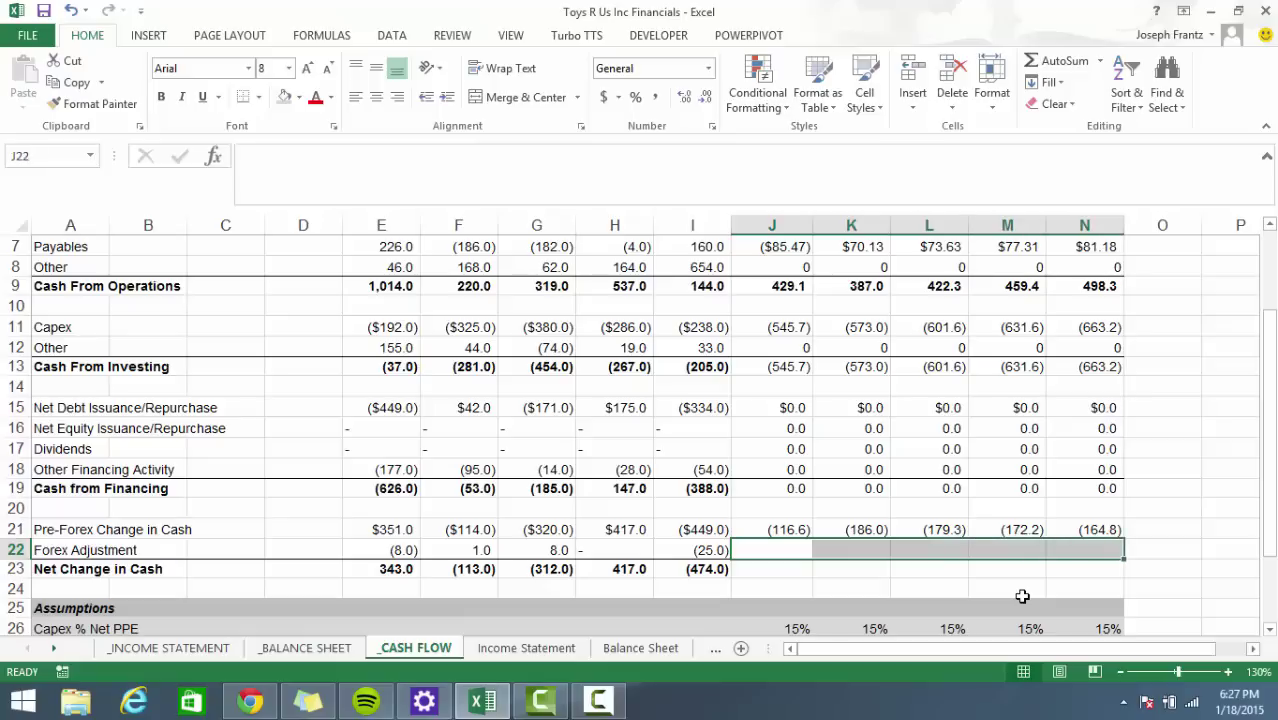
key(alt+h)
key(b)
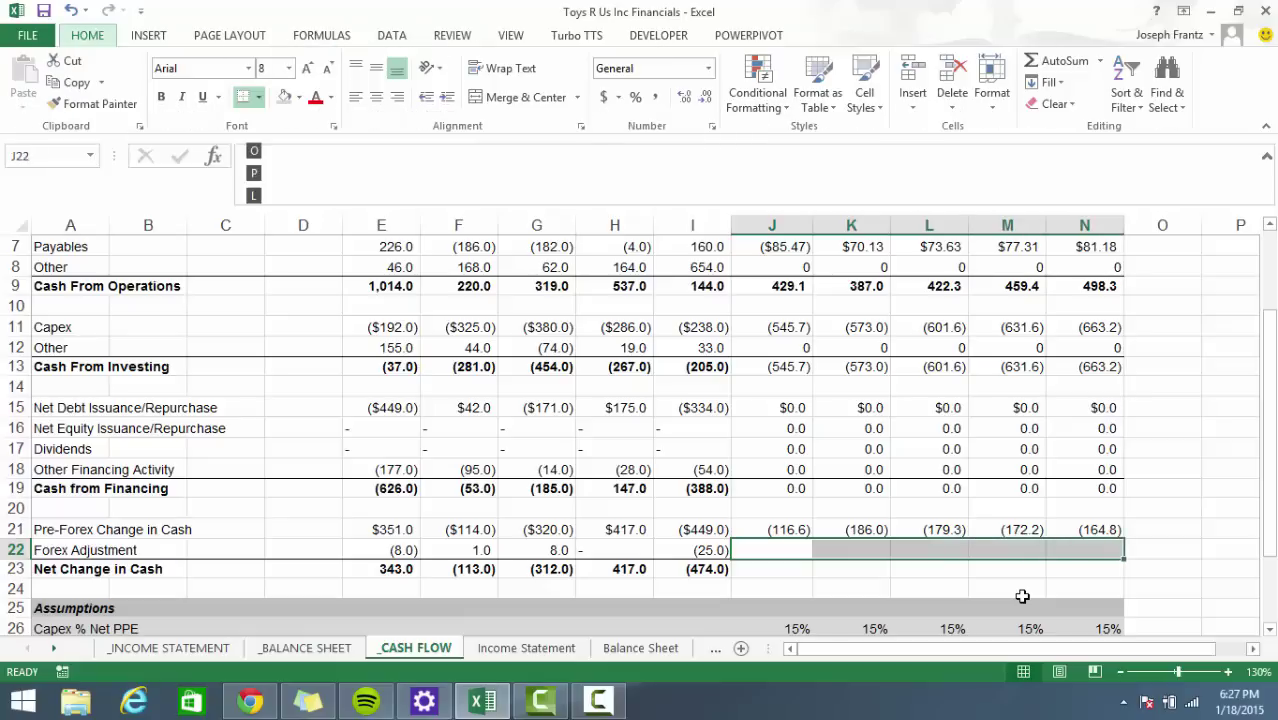
key(o)
Total 2015 Net Change in Cash in J23 with =SUM(J21:J22) and fill the total across through N23.
key(Down)
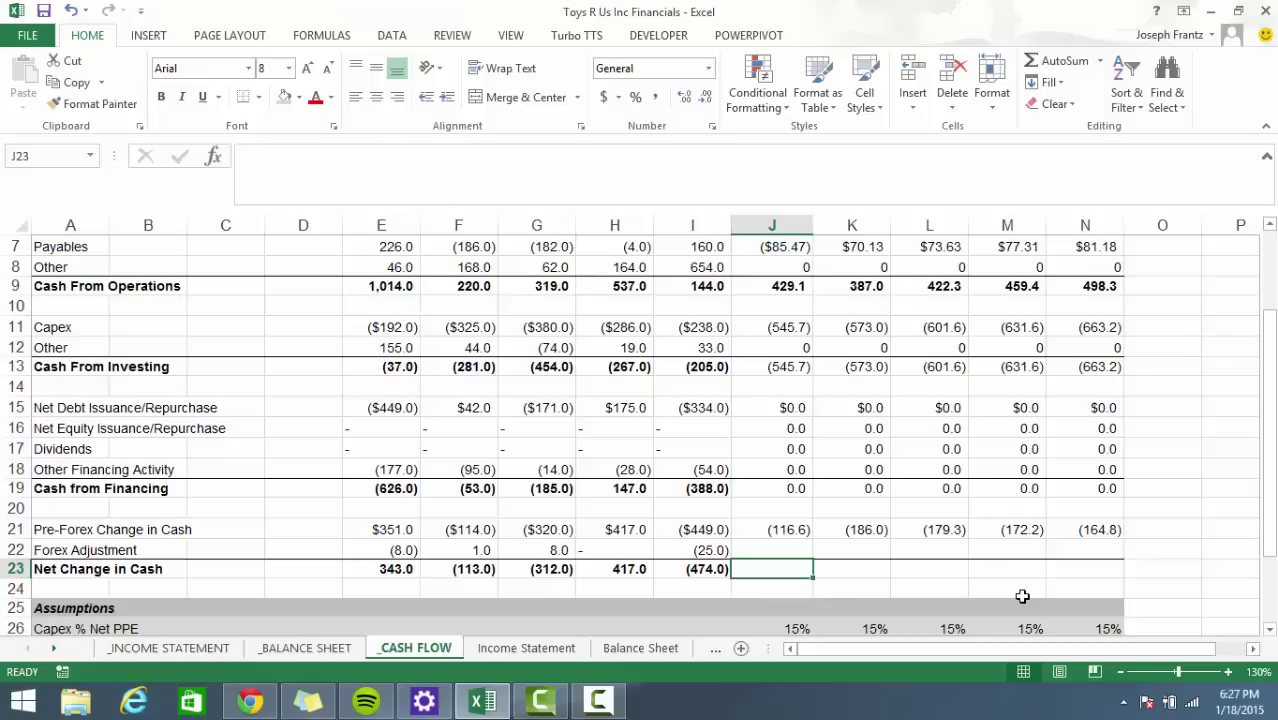
text(=sum)
key(Tab)
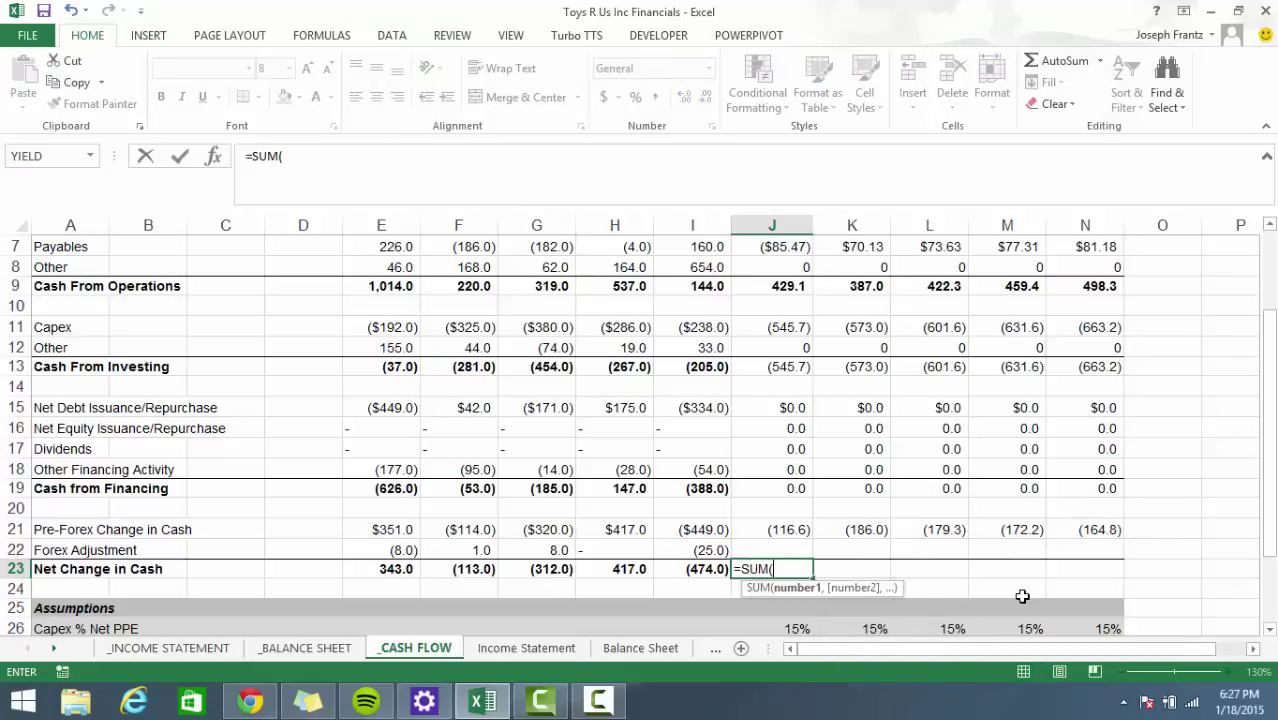
key(Up)
key(Up)
key(shift+Down)
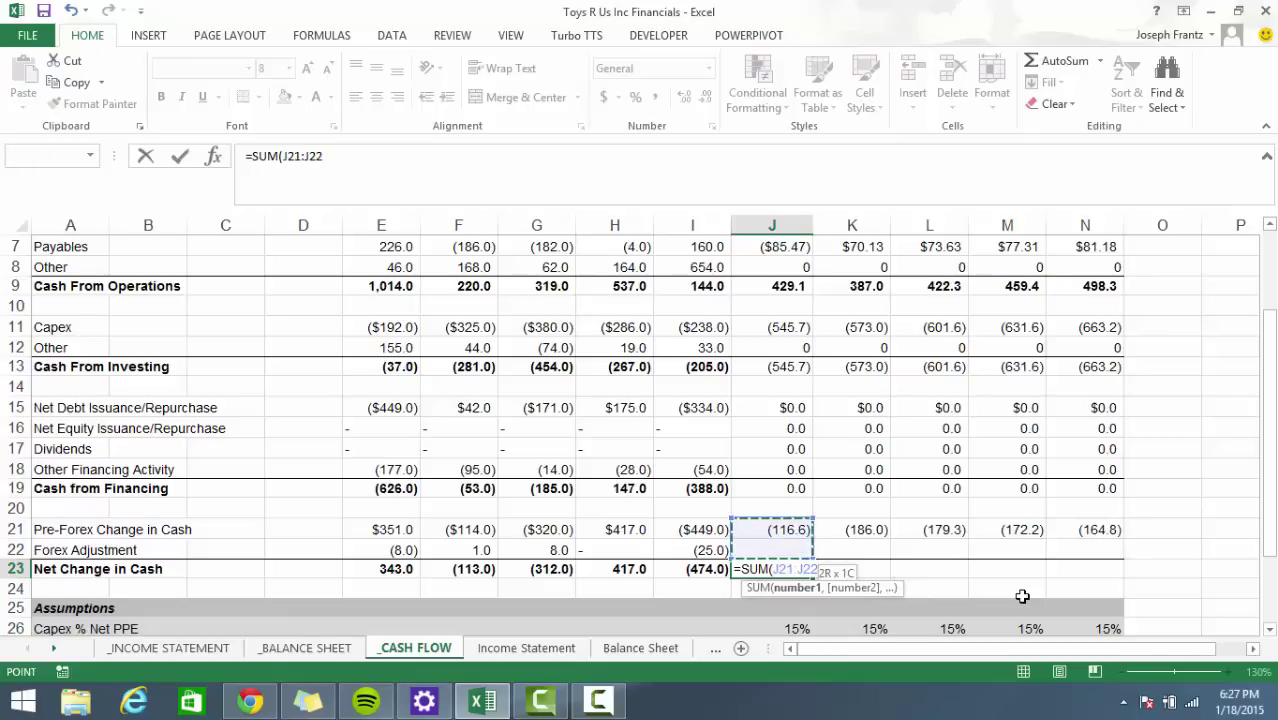
key(Return)
key(shift+Right)
key(shift+Right)
key(shift+Right)
key(shift+Right)
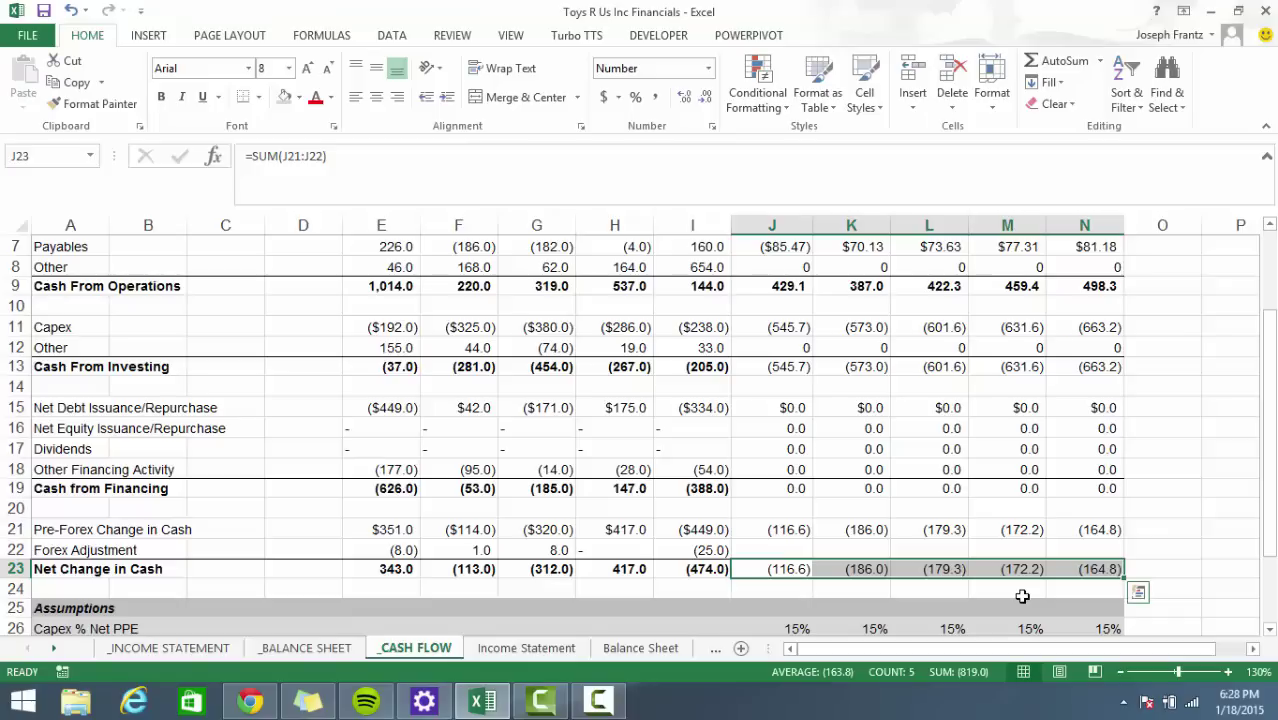
key(Down)
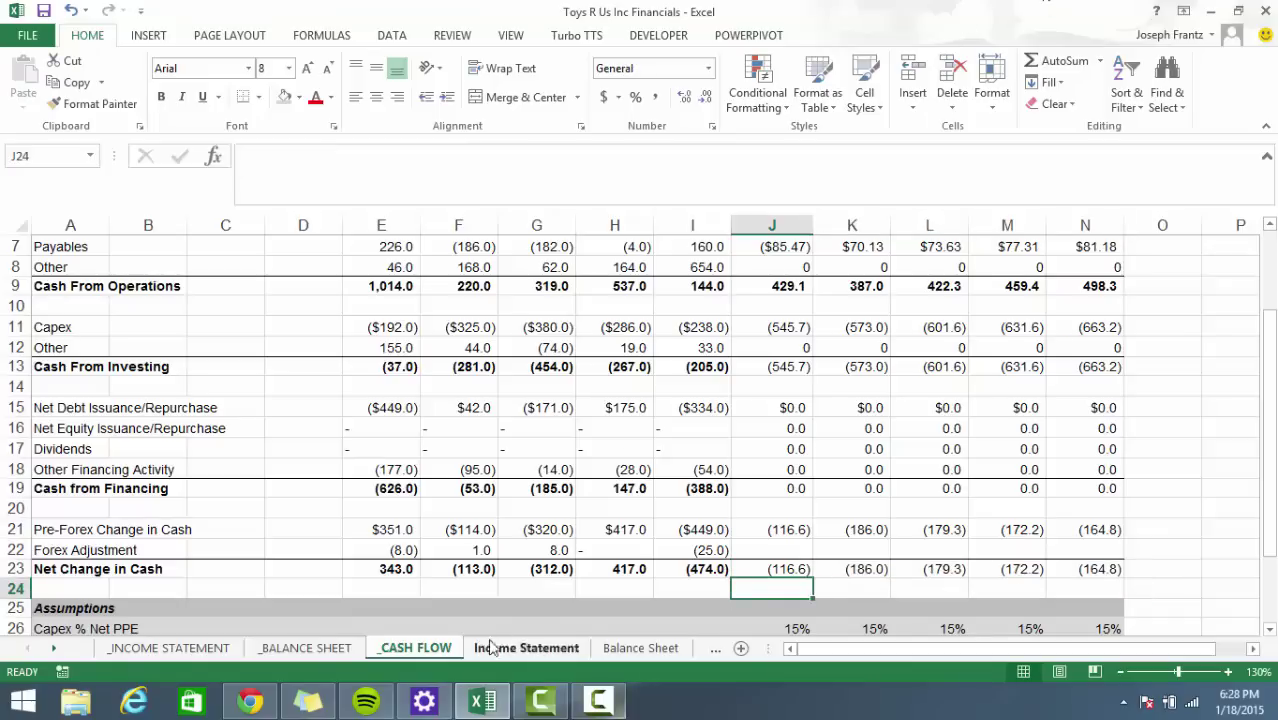
On the _BALANCE SHEET worksheet, project Other Current Liabilities in J21 with =I21+'_CASH FLOW'!J8 and fill it across through N21.
click(305, 648)
scroll(657, 556, up, 2)
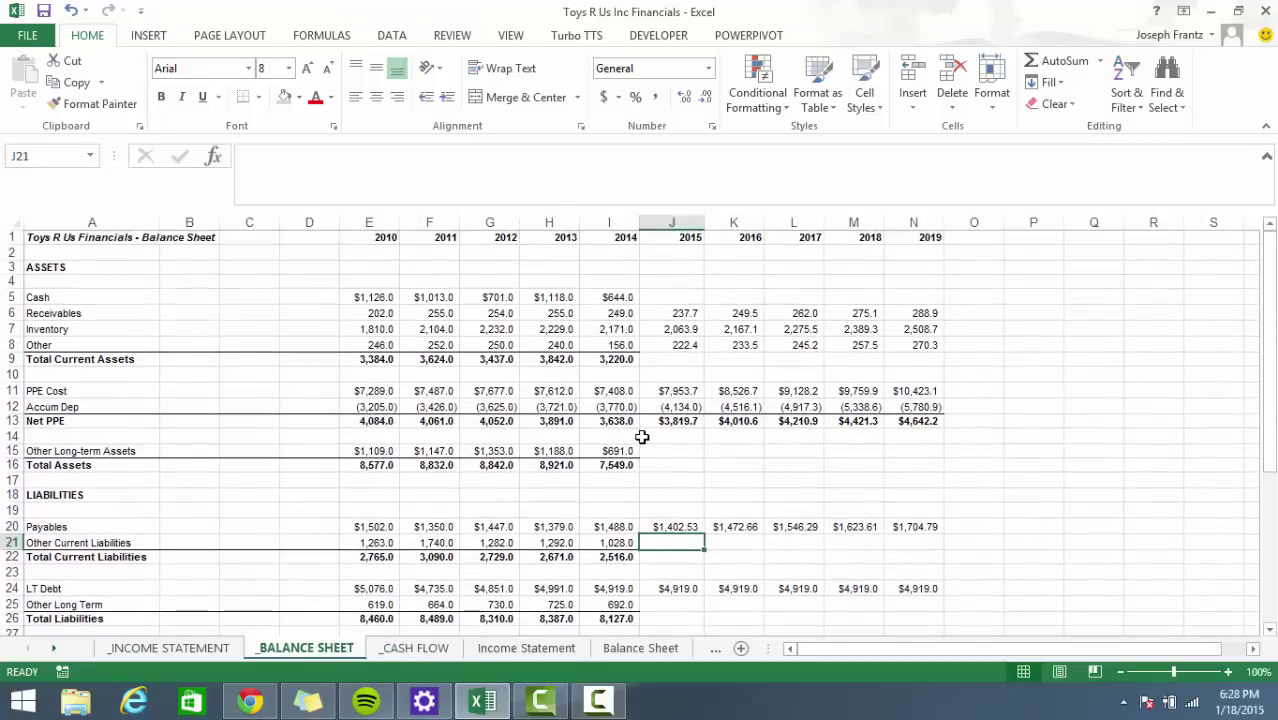
scroll(632, 448, down, 4)
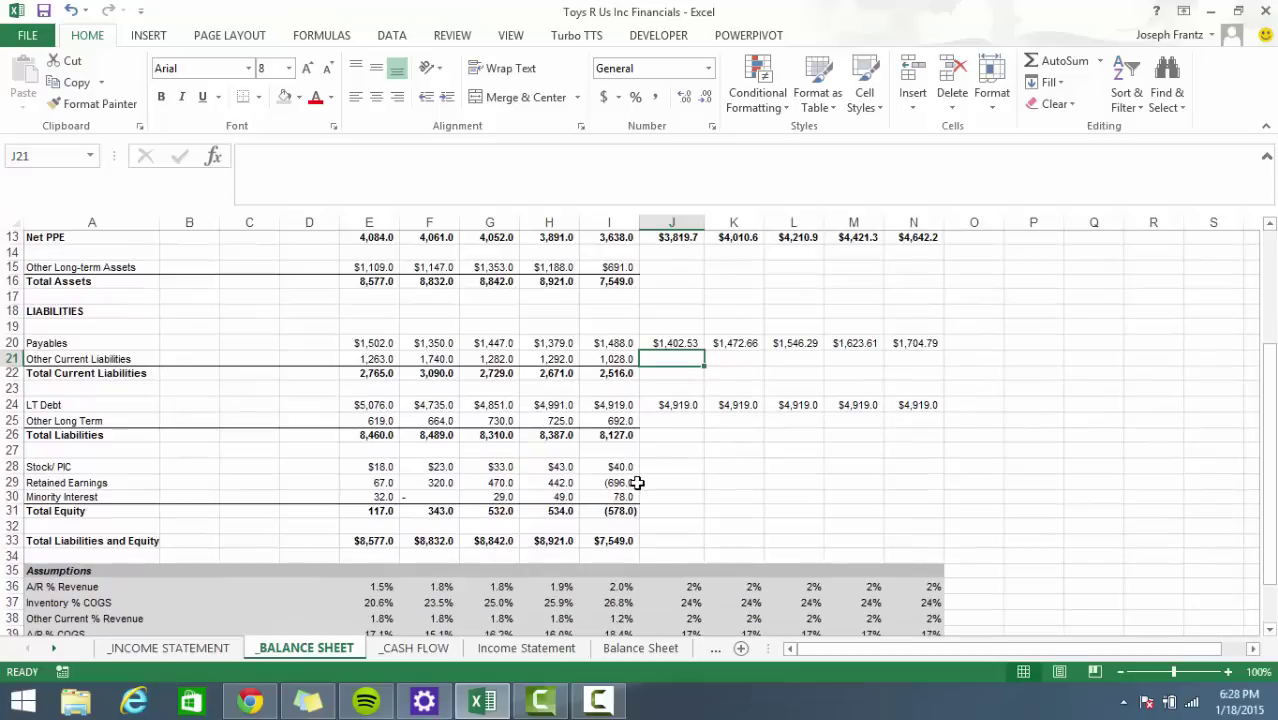
click(688, 466)
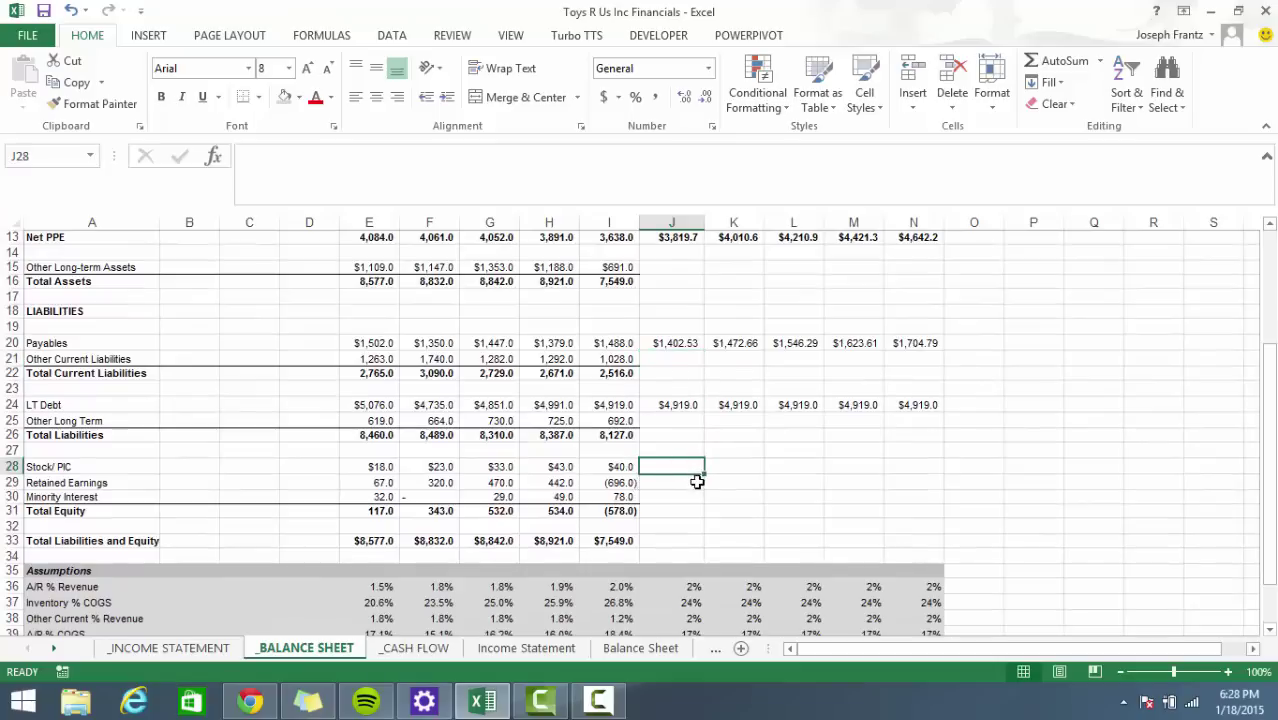
scroll(697, 480, up, 1)
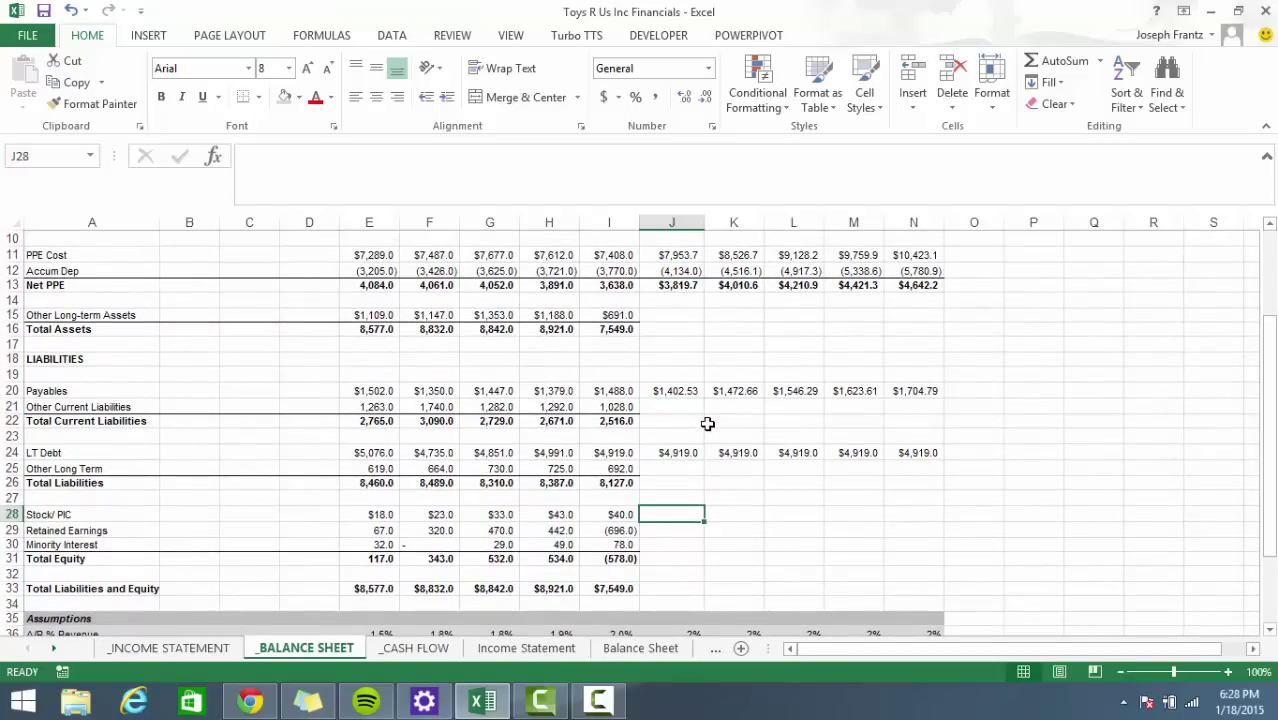
click(686, 410)
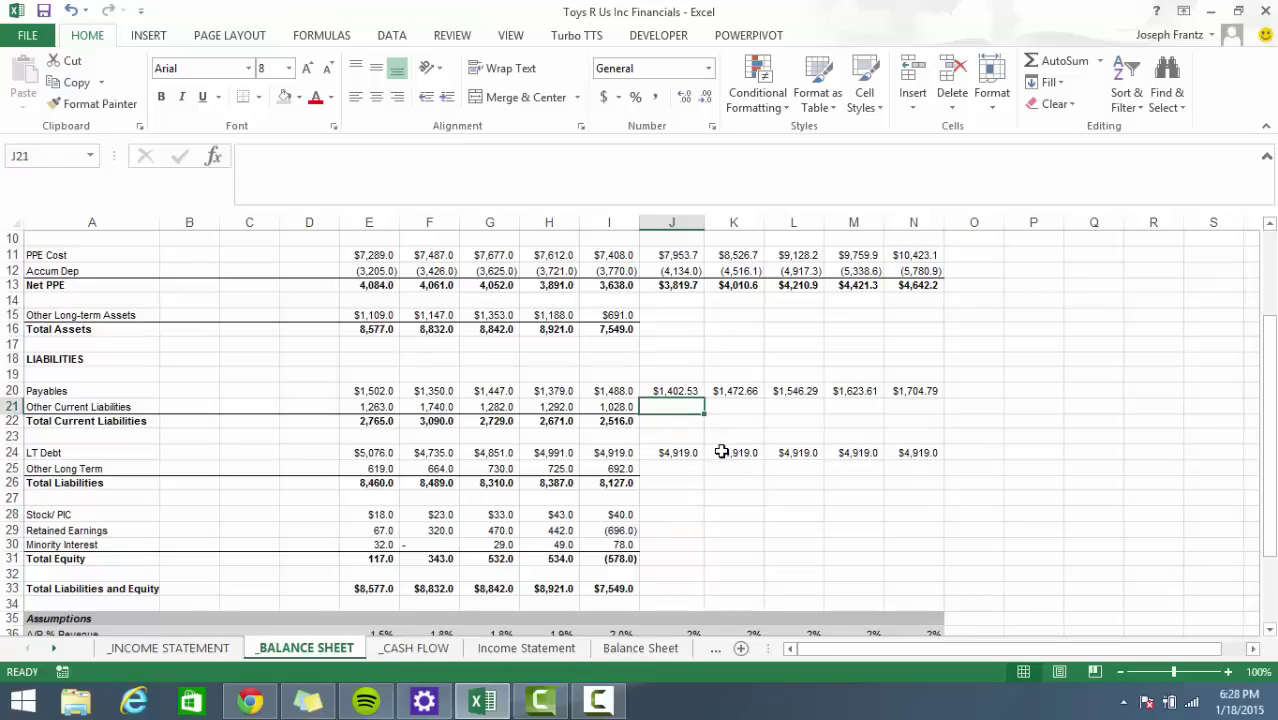
text(=)
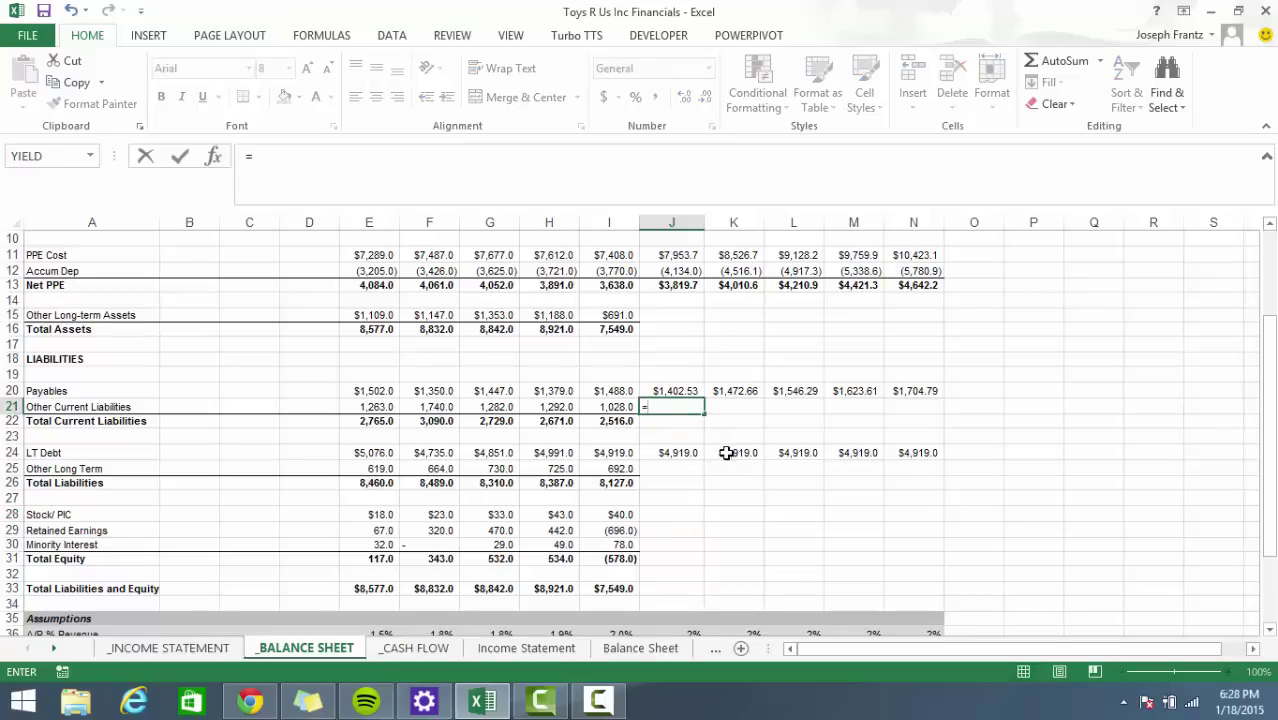
key(Left)
text(+)
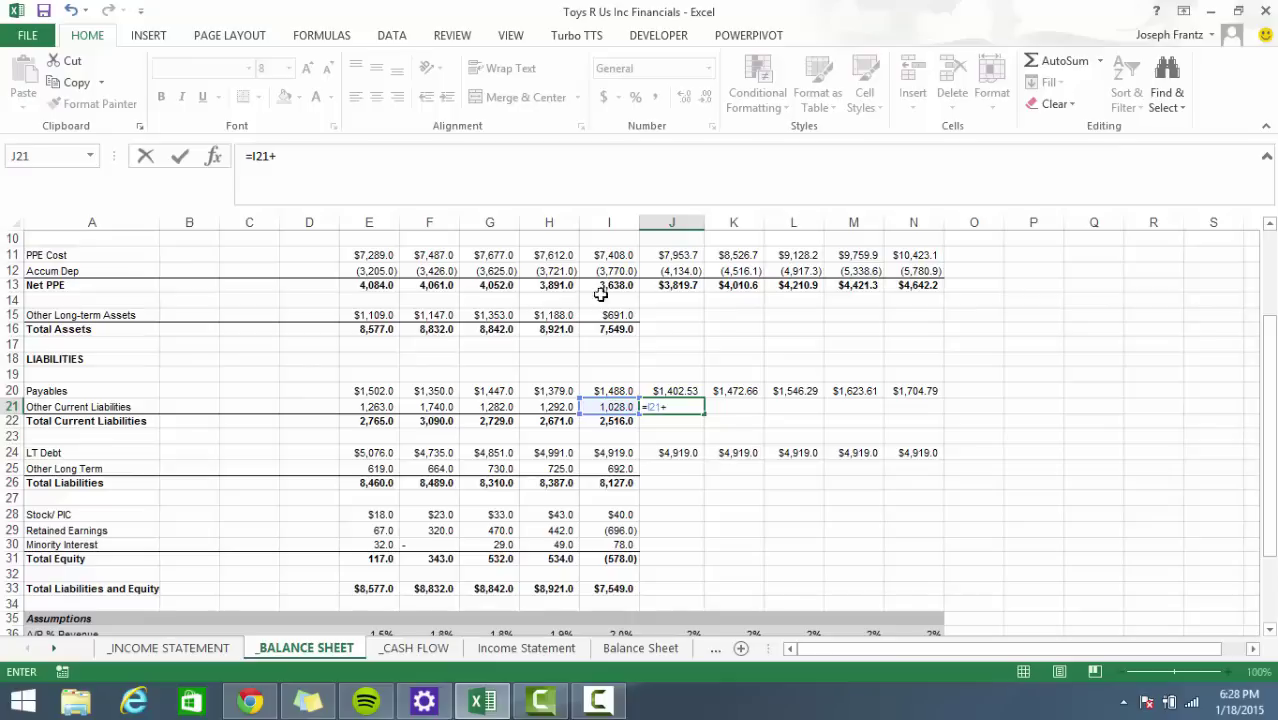
click(417, 649)
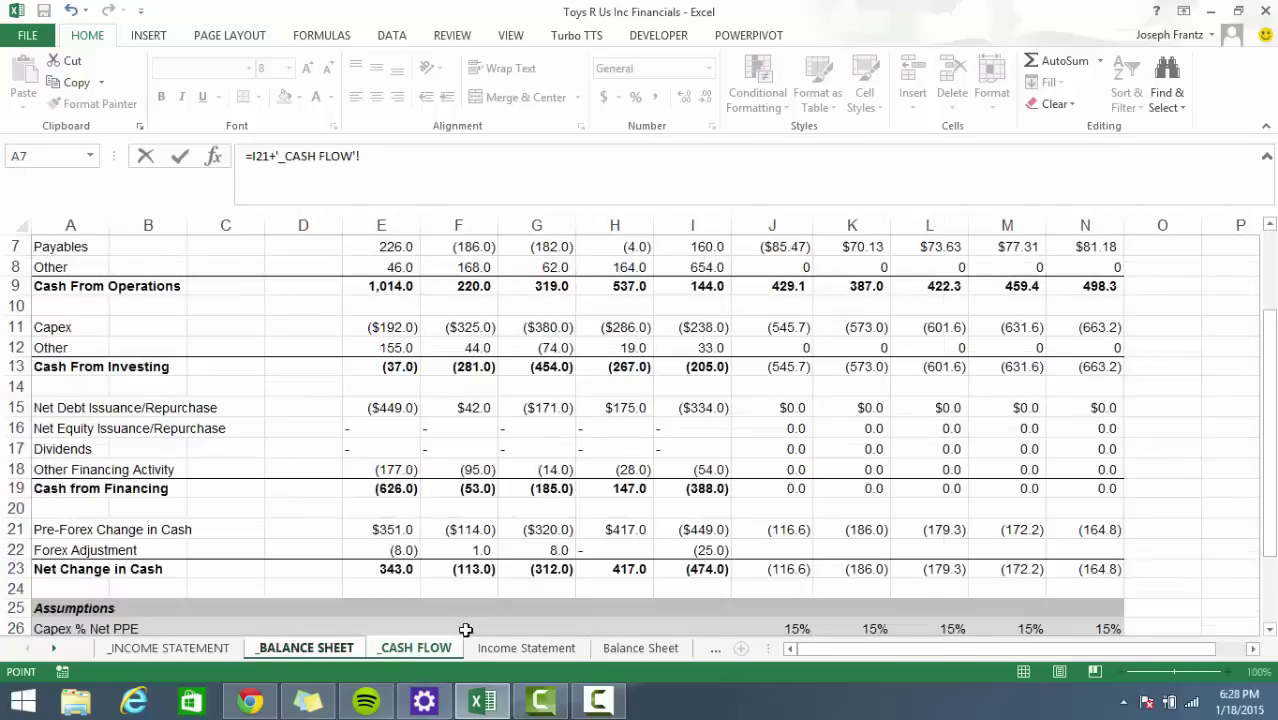
scroll(590, 552, up, 2)
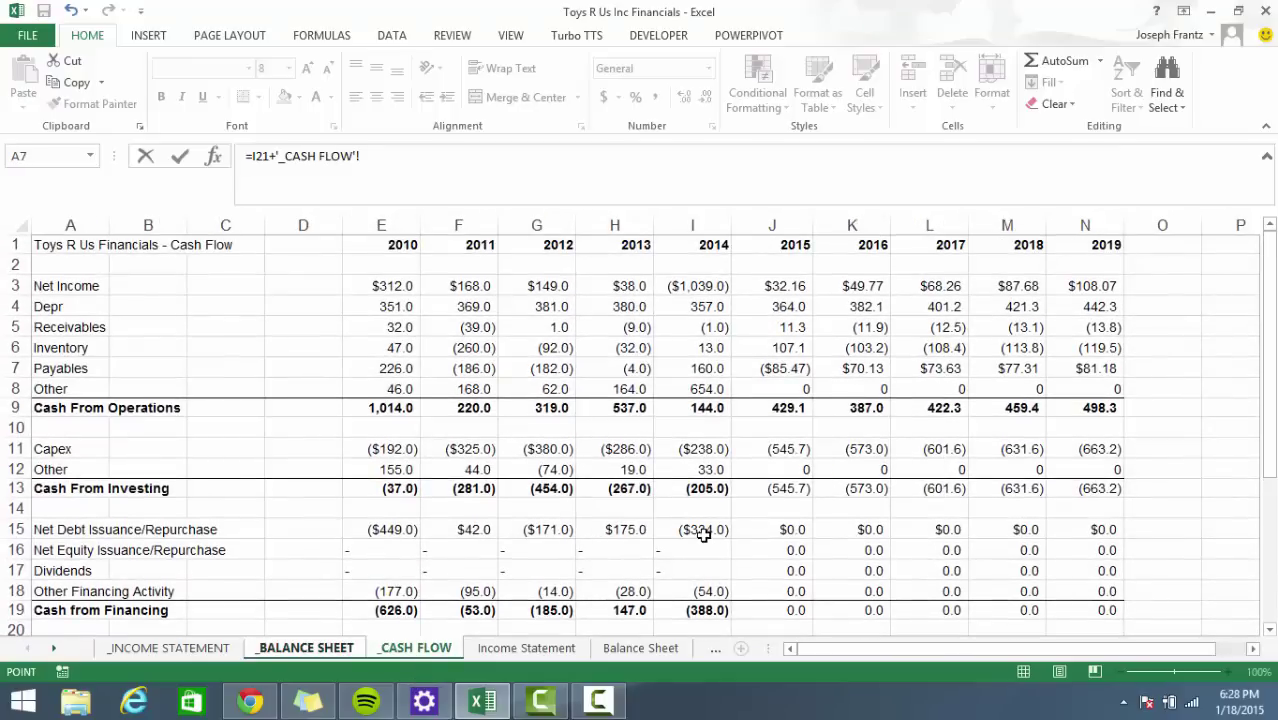
click(800, 384)
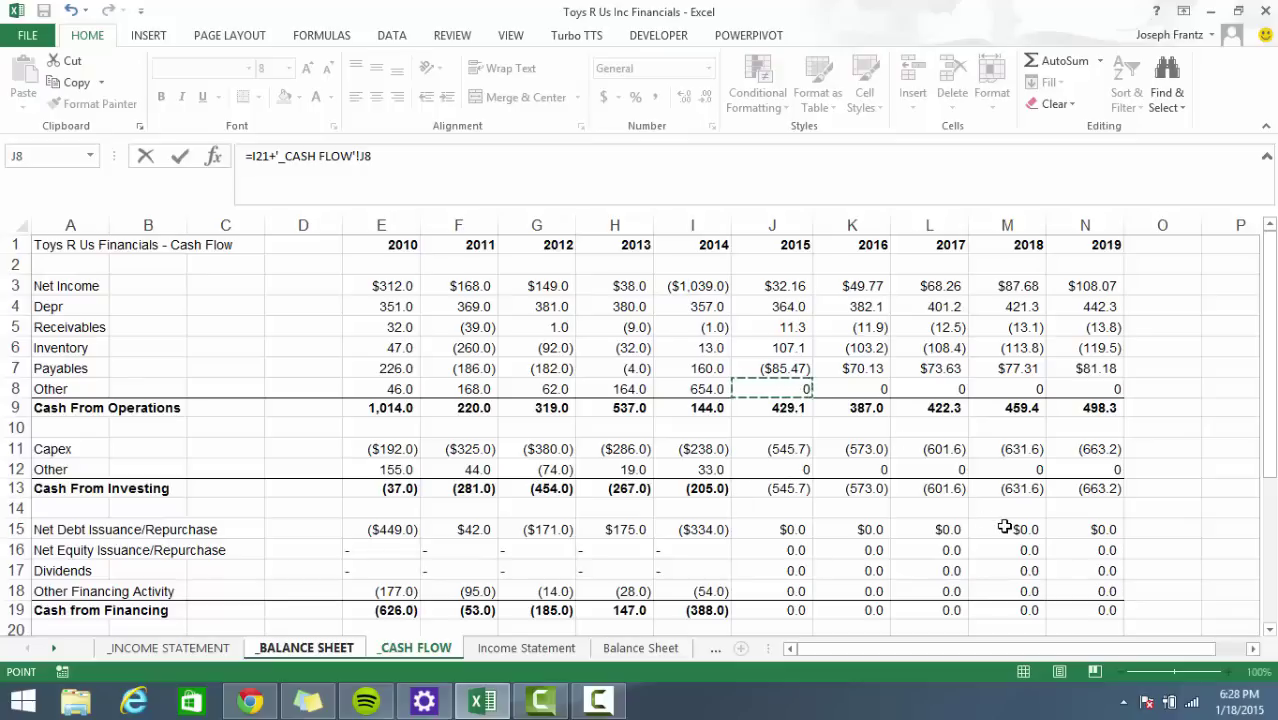
key(Return)
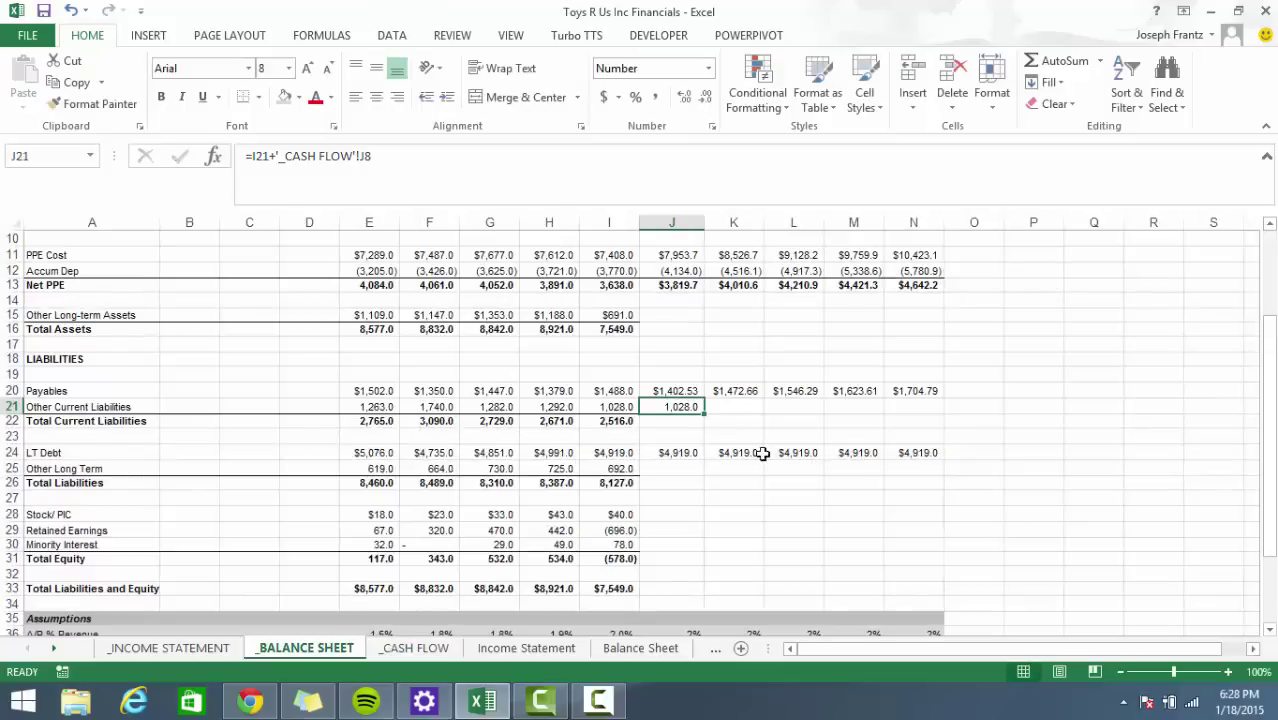
drag(705, 414, 935, 414)
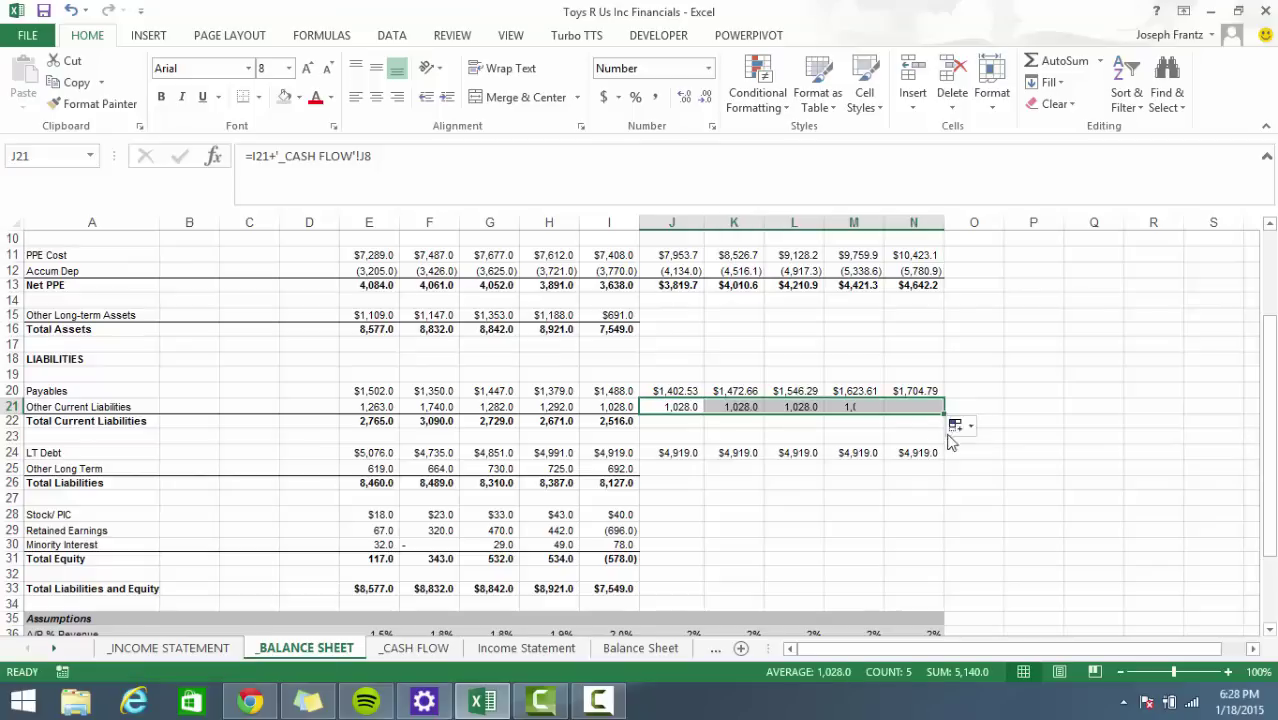
Replace the 2015 Other Current Liabilities formula in J21 with =I21 and fill it across through N21.
click(675, 410)
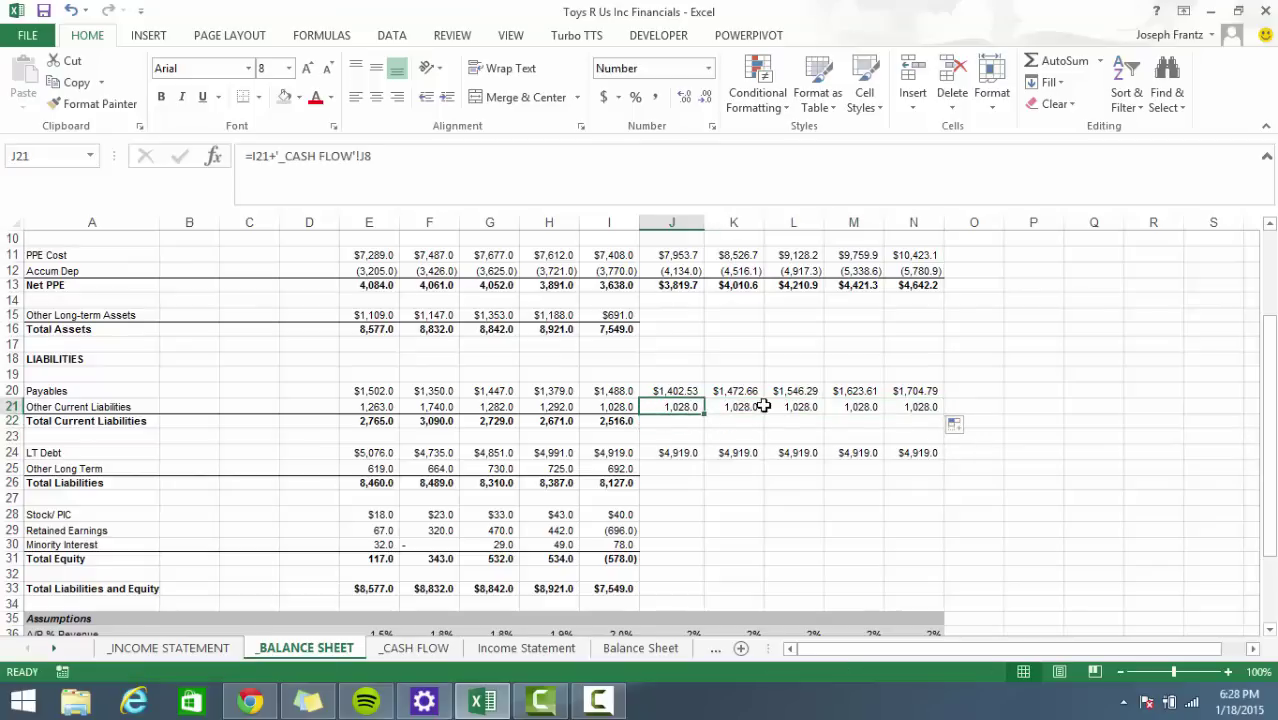
key(shift+Right)
key(shift+Right)
key(Left)
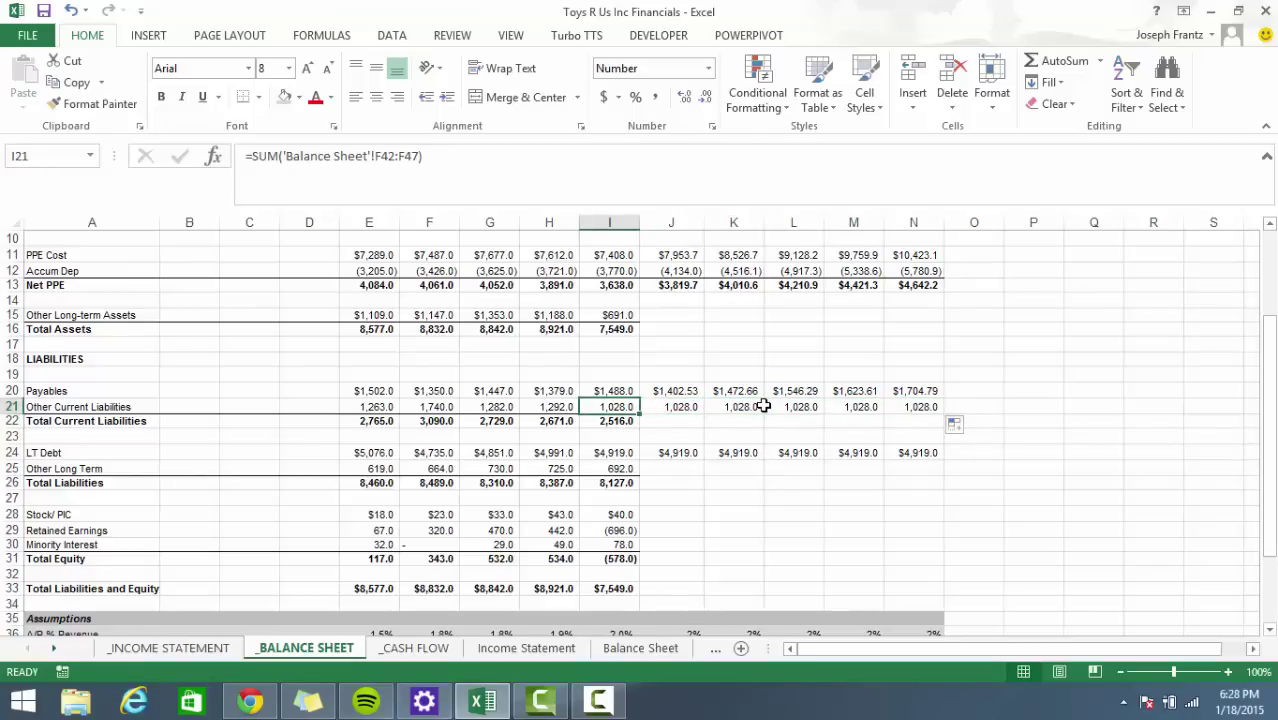
key(Right)
text(=)
key(Left)
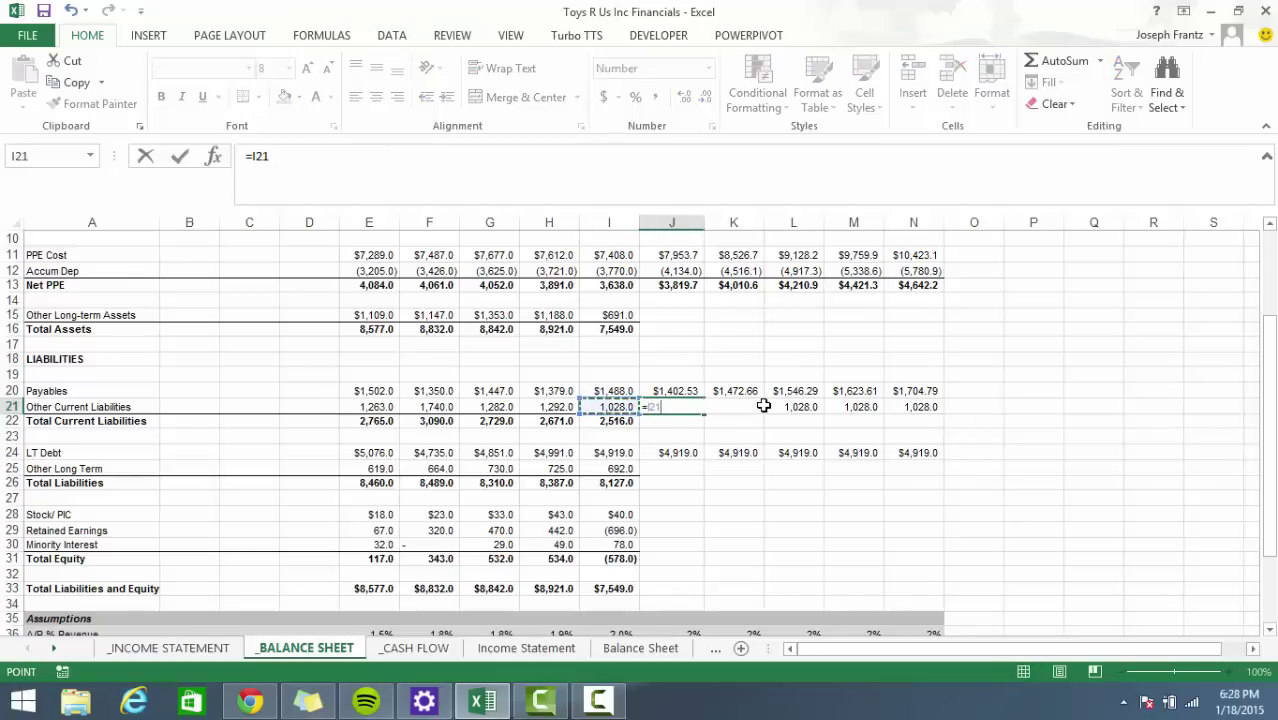
key(ctrl+Return)
key(shift+Right)
key(shift+Right)
key(shift+Right)
key(shift+Right)
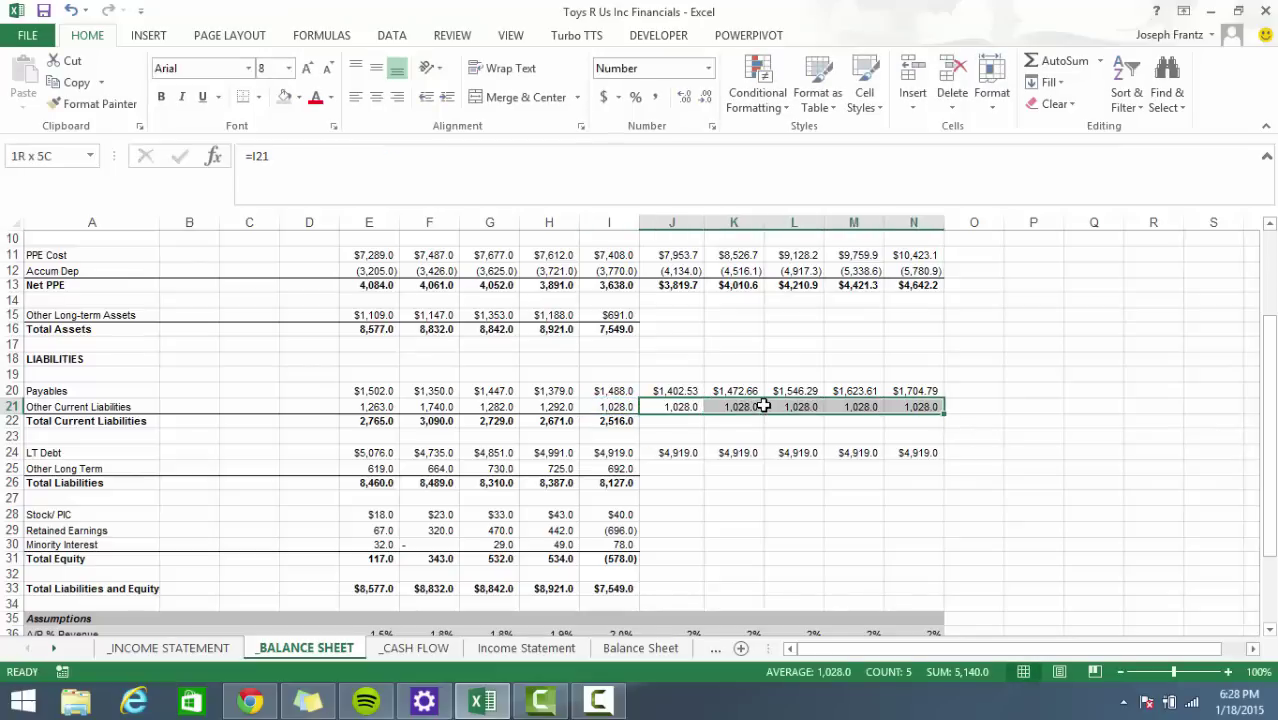
key(ctrl+r)
Apply a bottom border to the projected Other Current Liabilities cells J21:N21.
key(alt)
key(h)
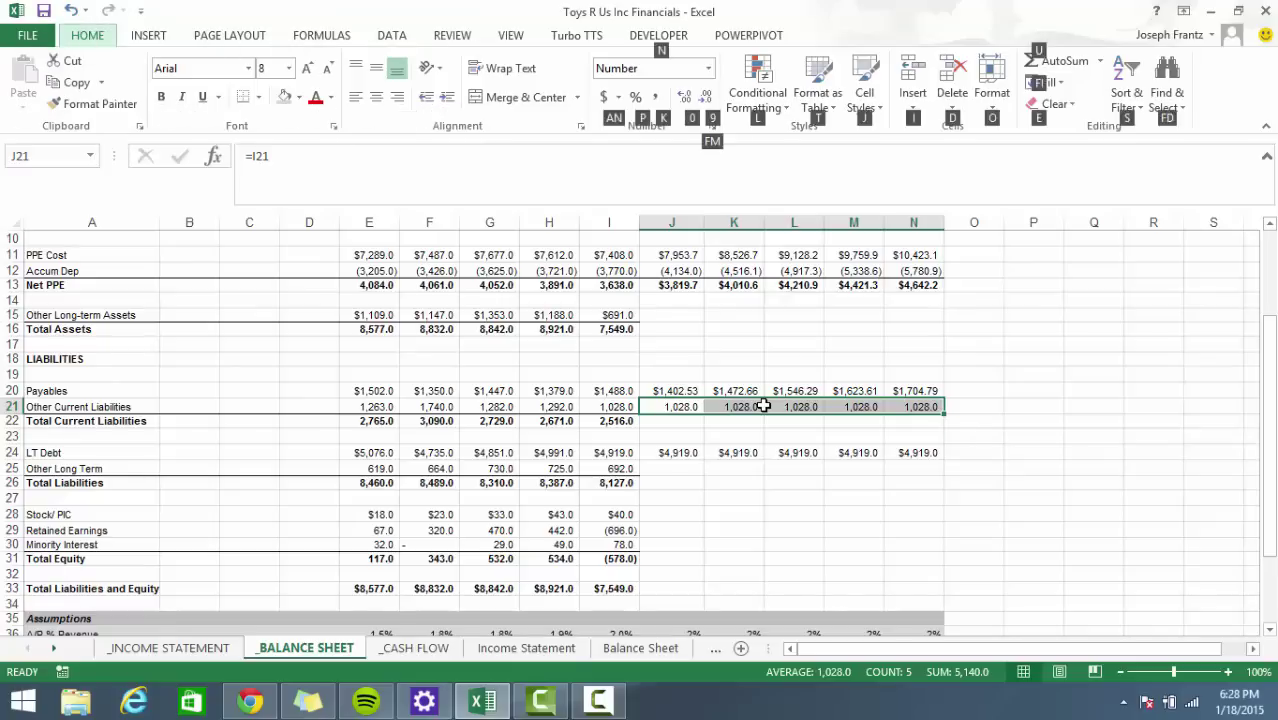
key(Escape)
key(Escape)
Total 2015 Current Liabilities in J22 with =SUM(J20:J21) and fill the total across through N22.
key(Down)
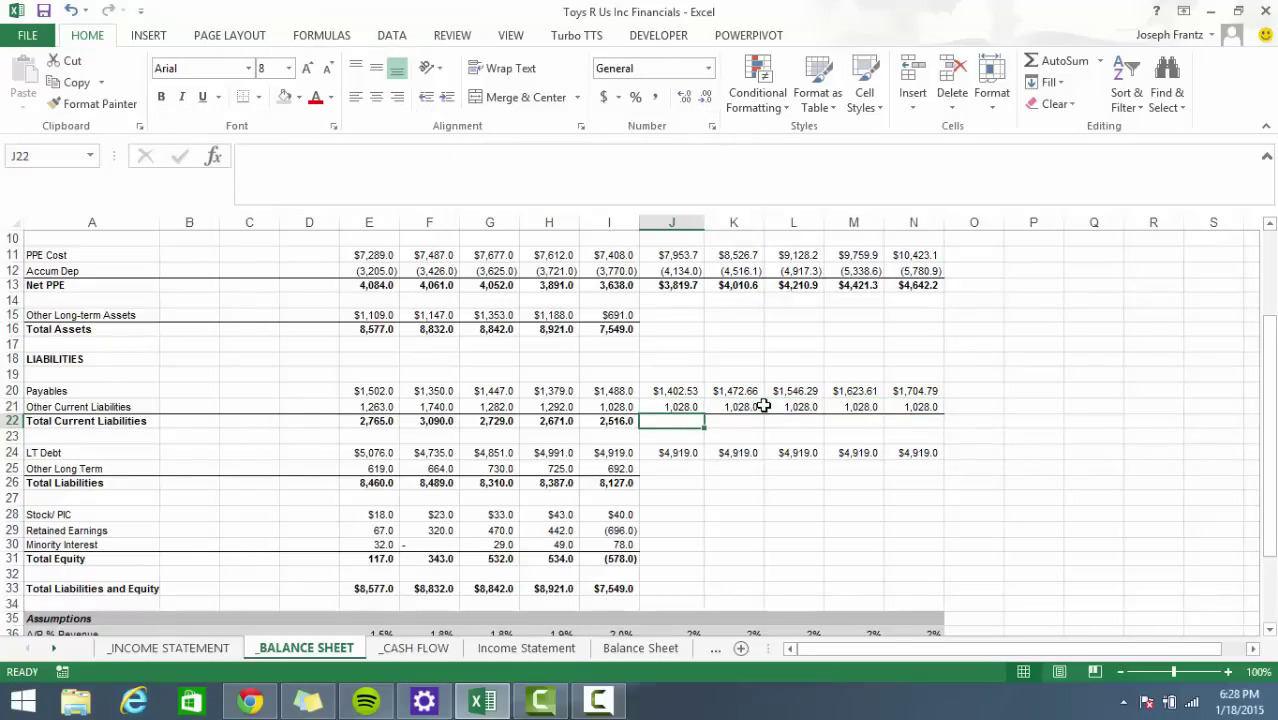
key(alt+equal)
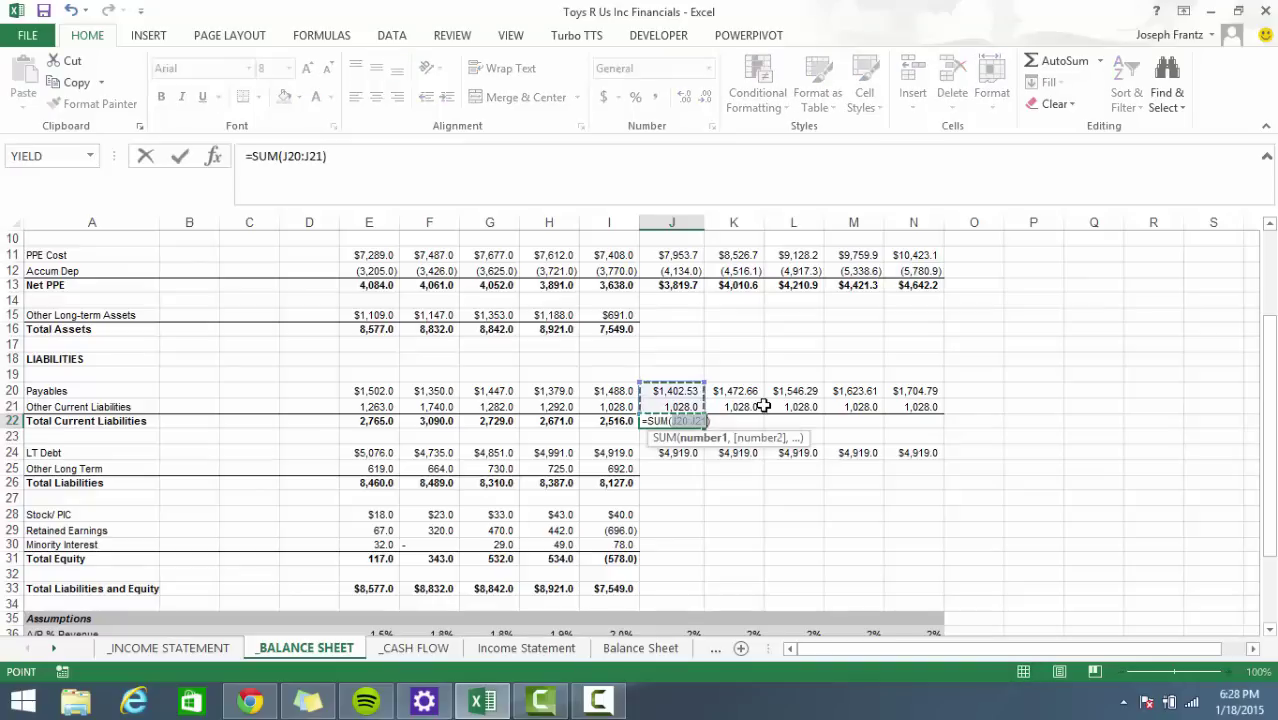
key(ctrl+Return)
key(shift+Right)
key(shift+Right)
key(shift+Right)
key(shift+Right)
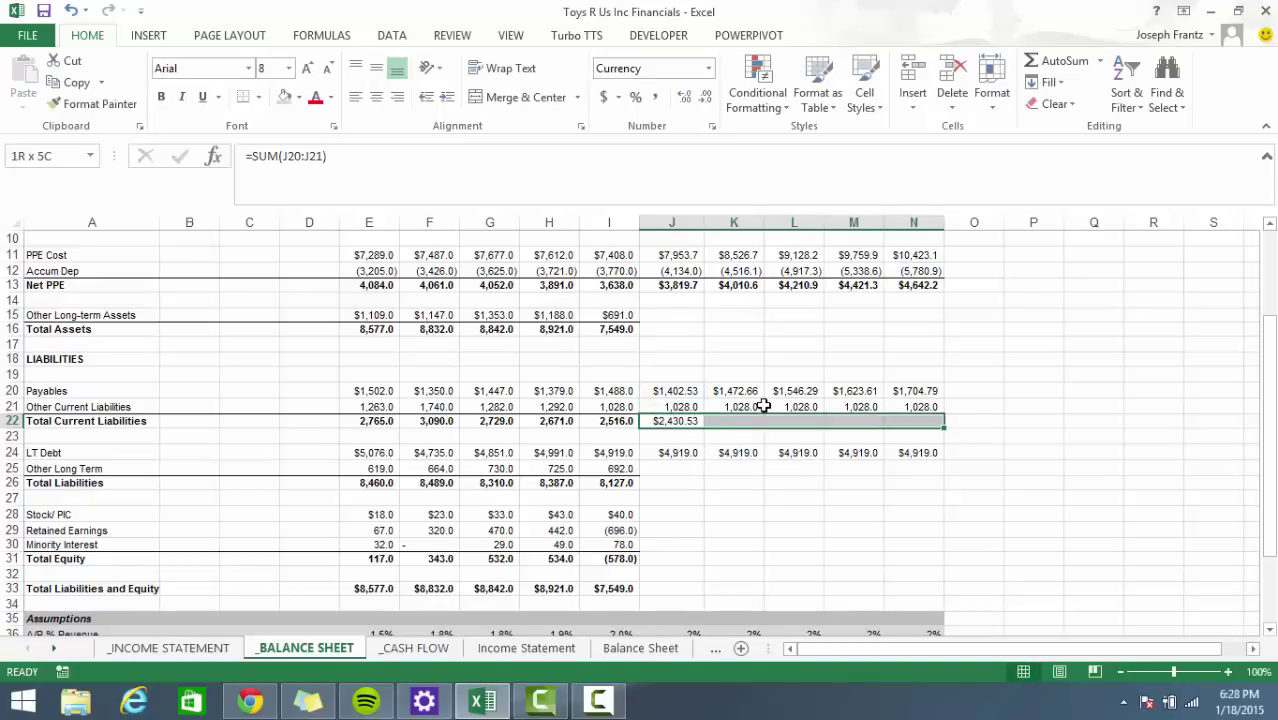
key(ctrl+r)
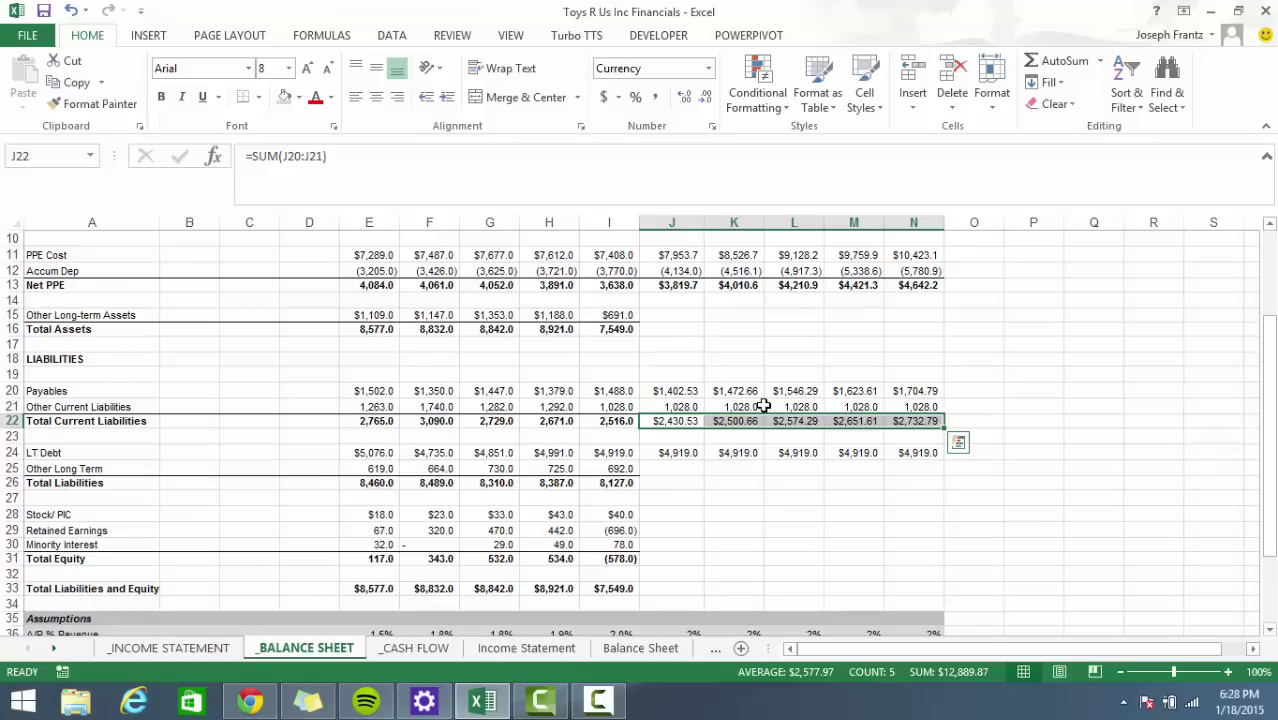
Format the projected Total Current Liabilities in J22:N22 as plain numbers with one decimal place.
key(ctrl+shift+1)
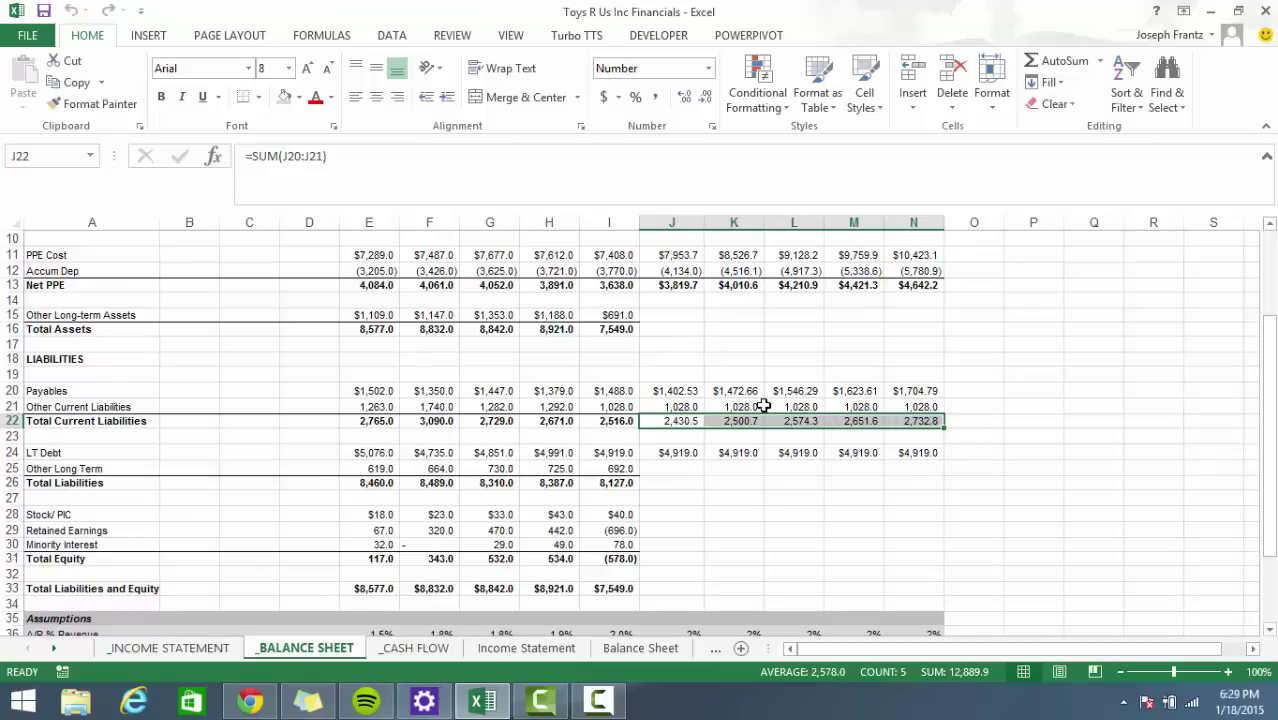
text(1)
key(Escape)
Project Other Long Term liabilities in J25 with =I25 and fill the formula across through N25.
key(Down)
key(Down)
key(Down)
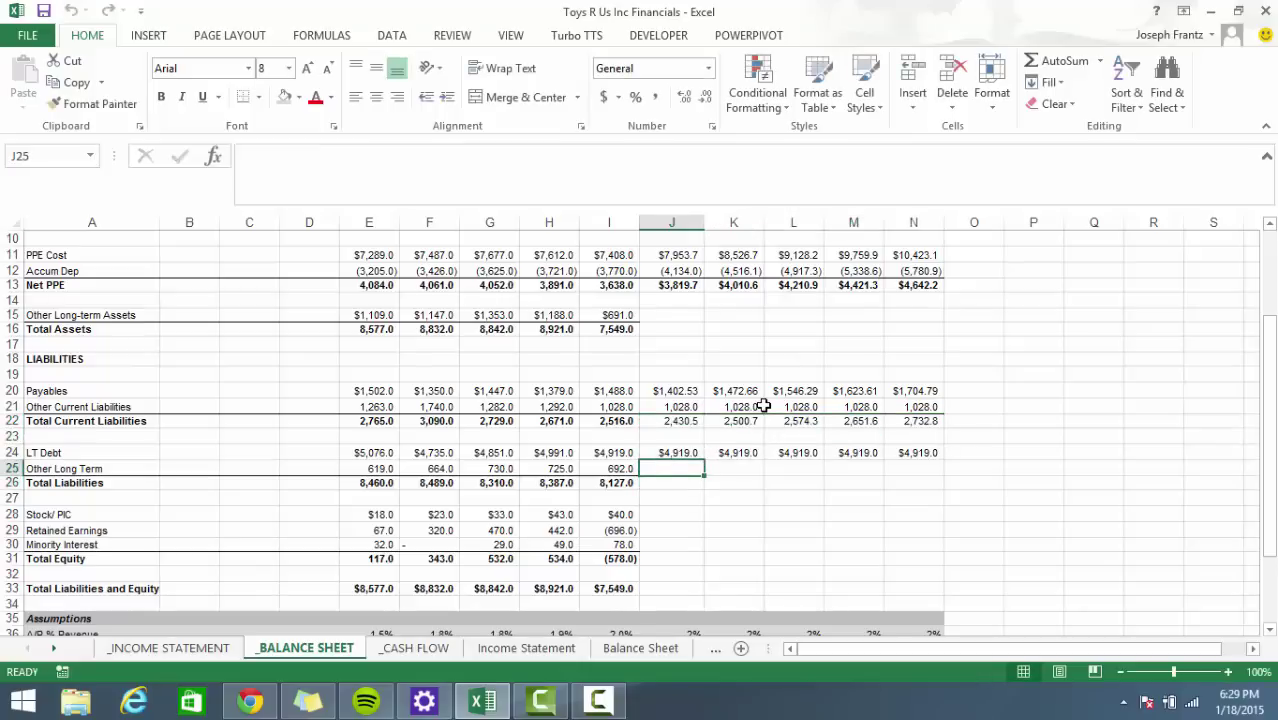
text(=)
key(Left)
key(ctrl+Return)
key(shift+Right)
key(shift+Right)
key(shift+Right)
key(shift+Right)
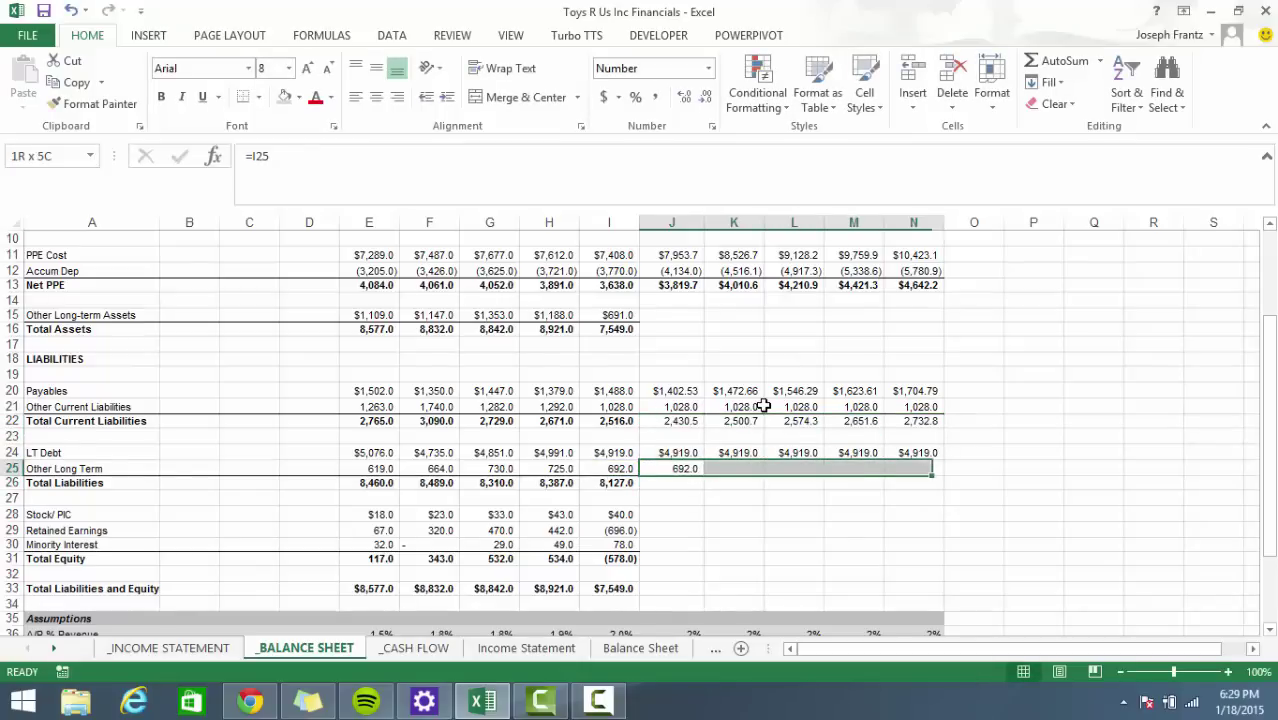
key(ctrl+r)
Apply a bottom border to the projected Other Long Term cells J25:N25.
key(Down)
key(Down)
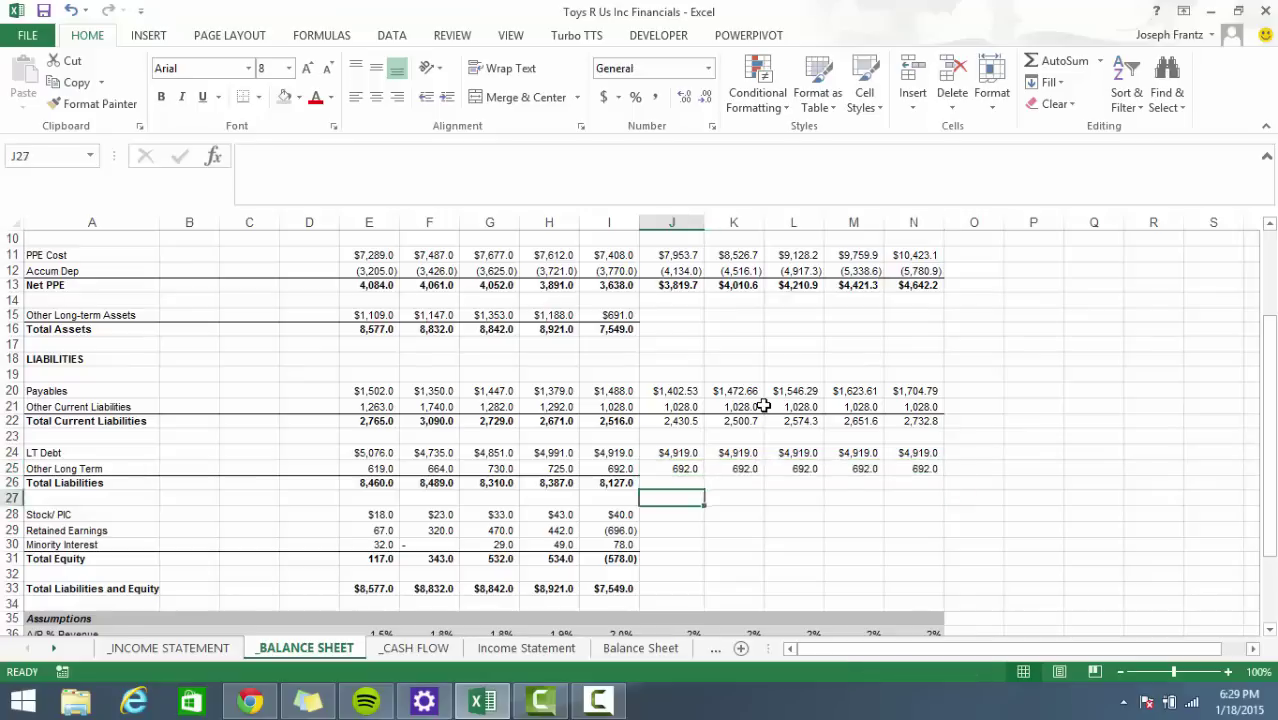
key(Down)
key(Up)
key(Up)
key(Up)
key(shift+Right)
key(shift+Right)
key(ctrl+v)
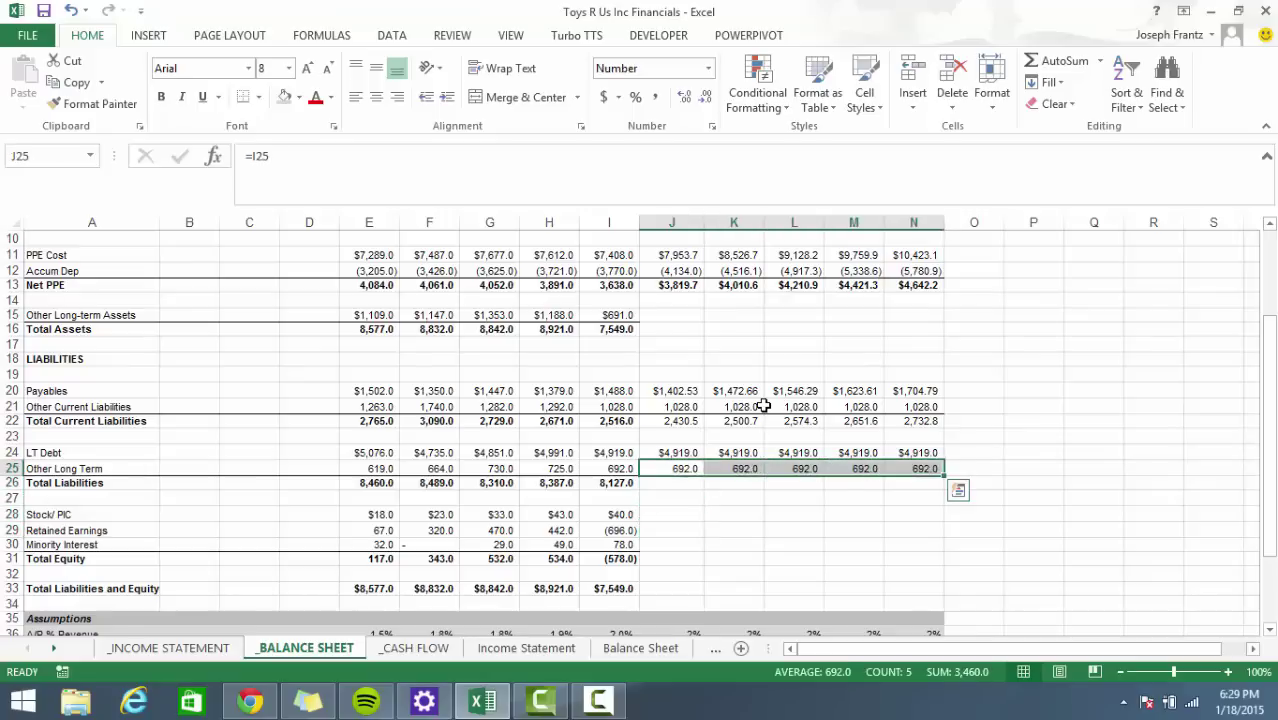
key(alt)
key(h)
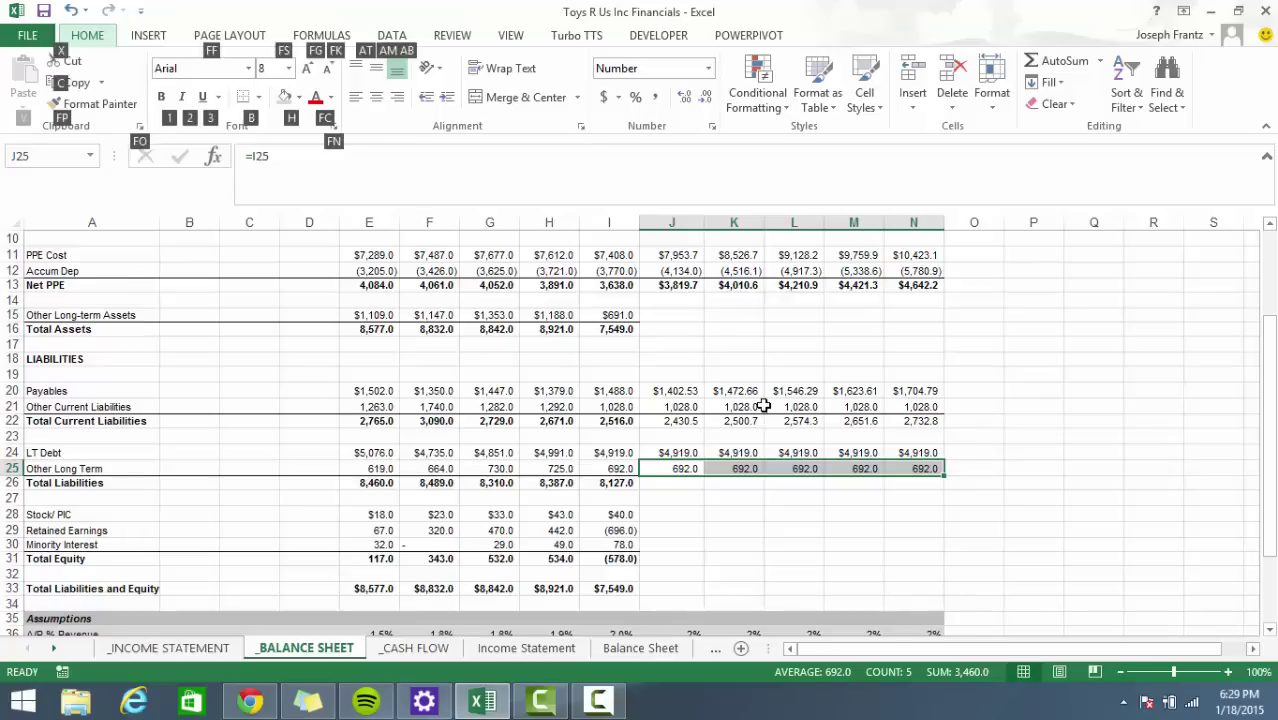
key(b)
key(o)
Enter =SUM(J24:J25) for 2015 Total Liabilities in J26 and fill it across through N26.
key(Down)
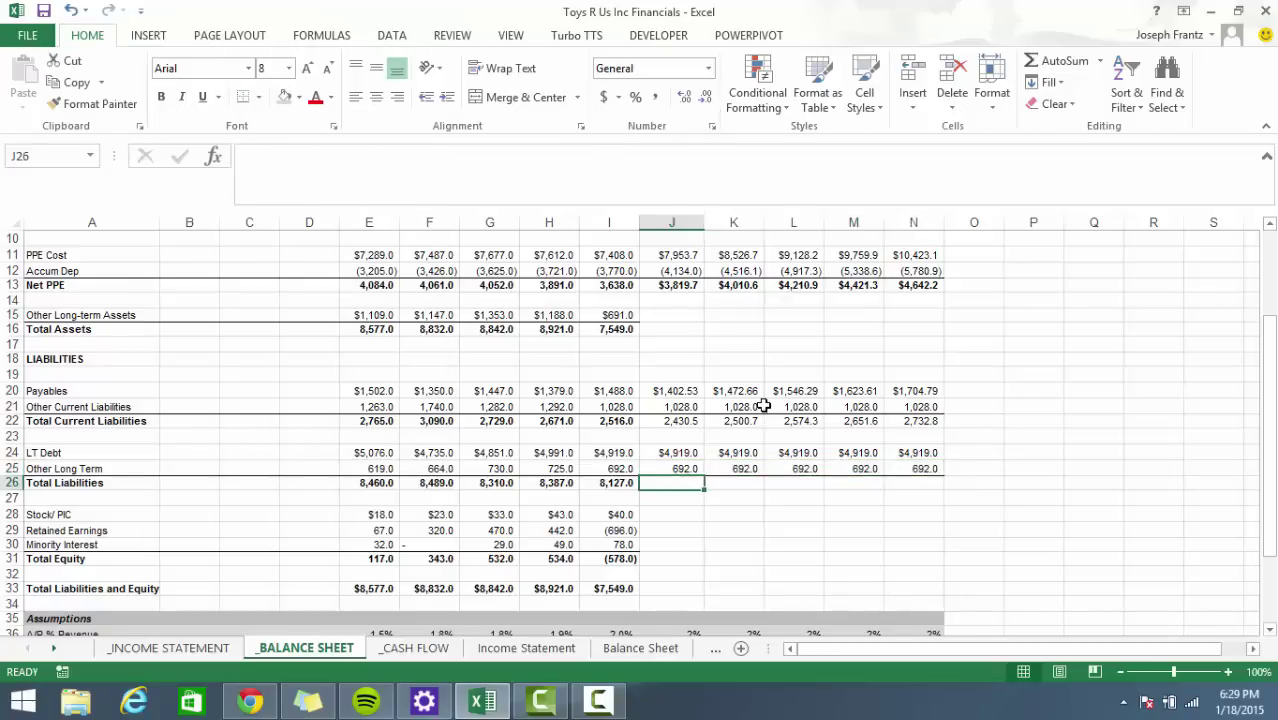
text(=)
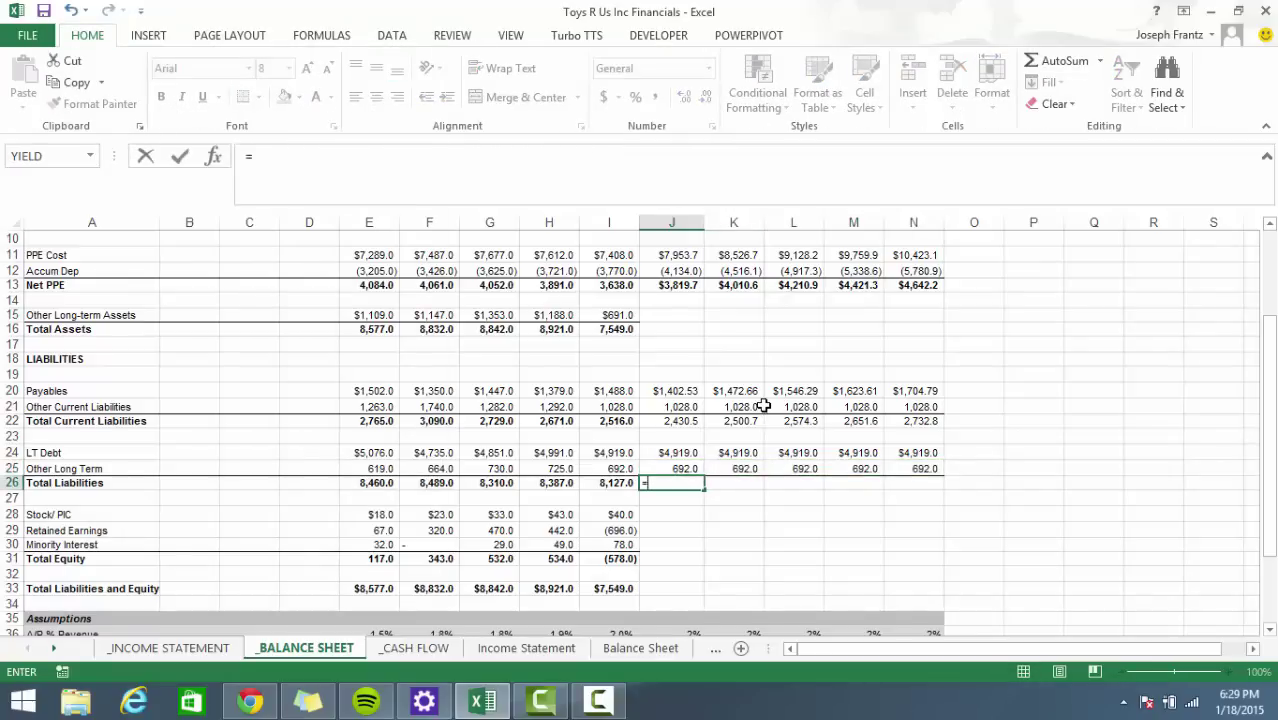
key(BackSpace)
key(Escape)
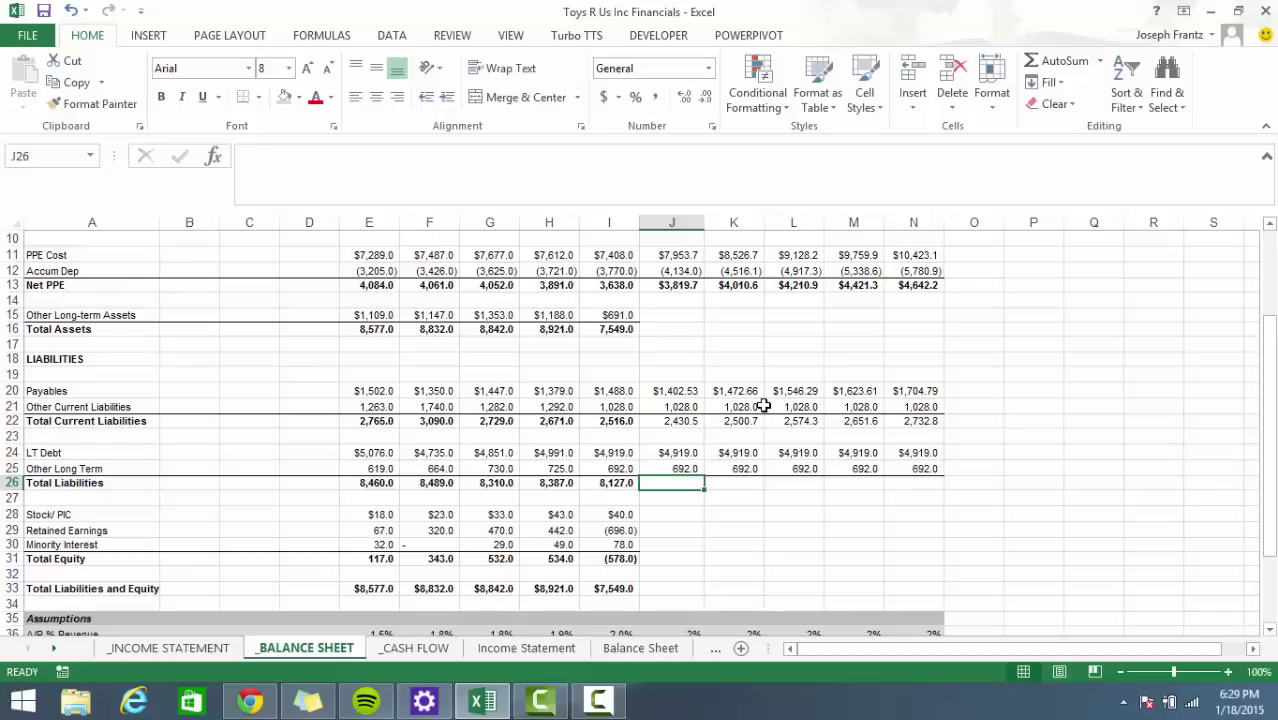
key(alt+equal)
key(alt+equal)
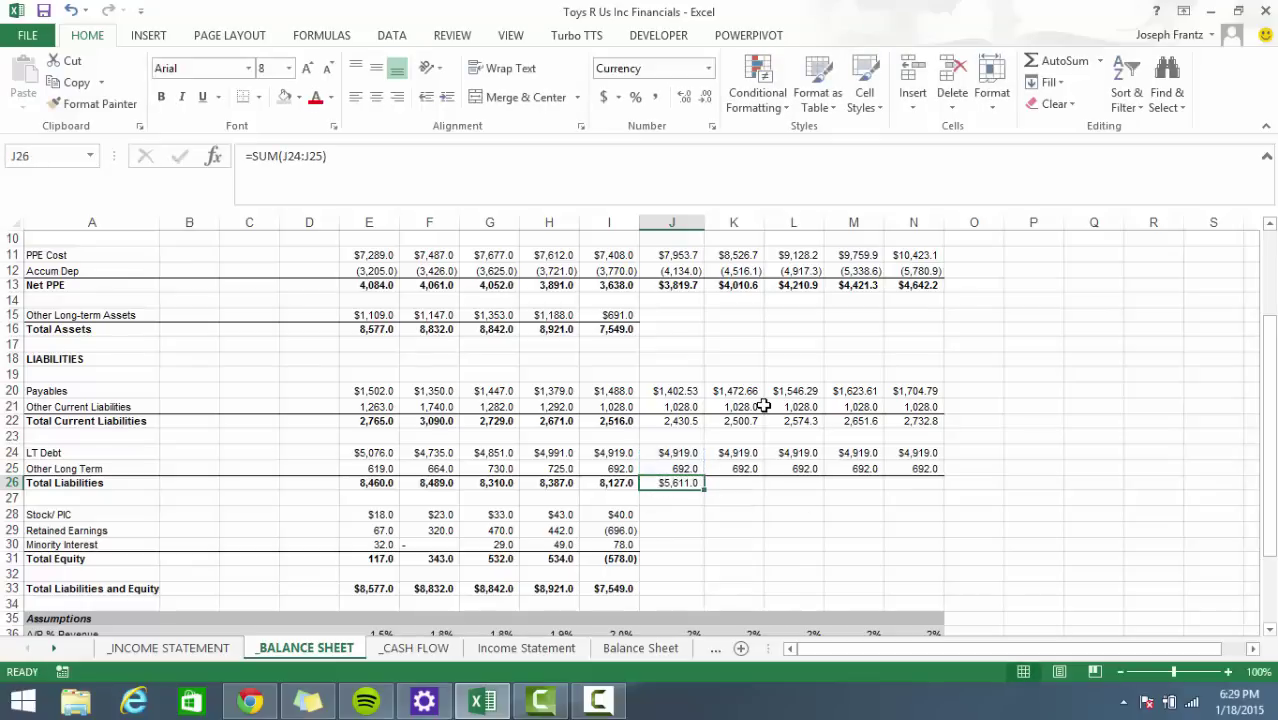
key(shift+Right)
key(shift+Right)
key(shift+Right)
key(shift+Right)
key(ctrl+r)
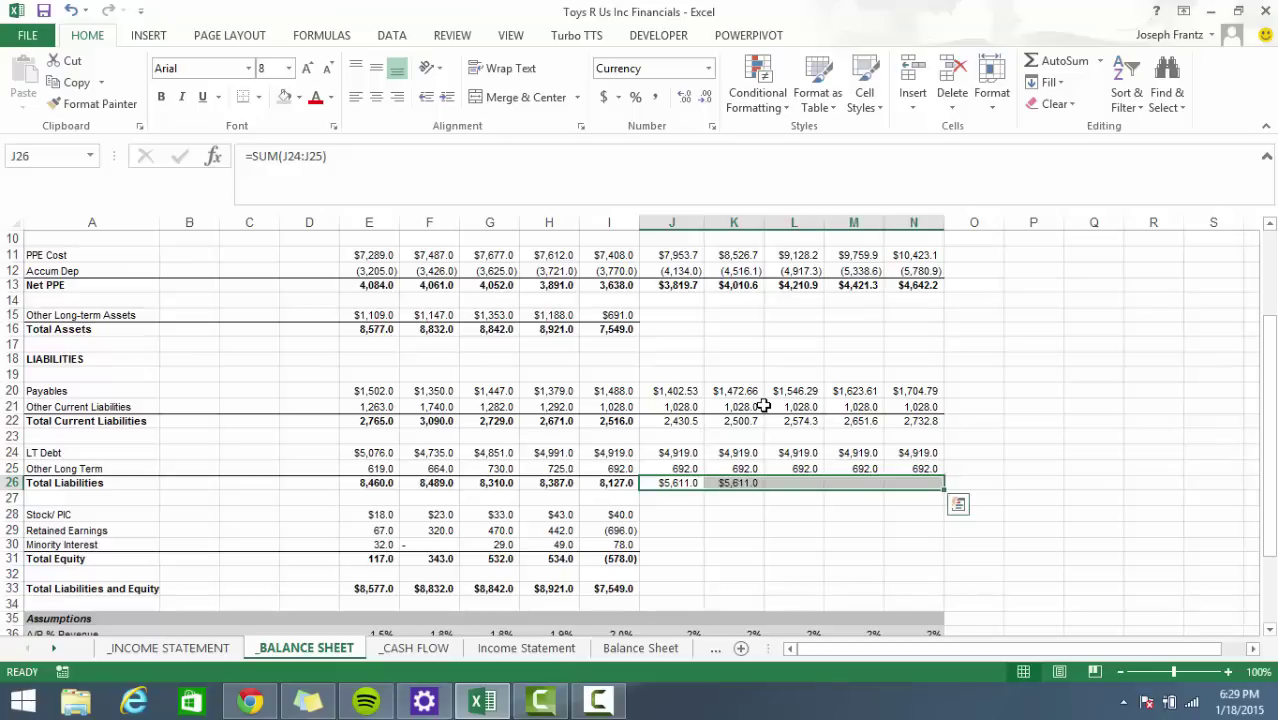
click(598, 700)
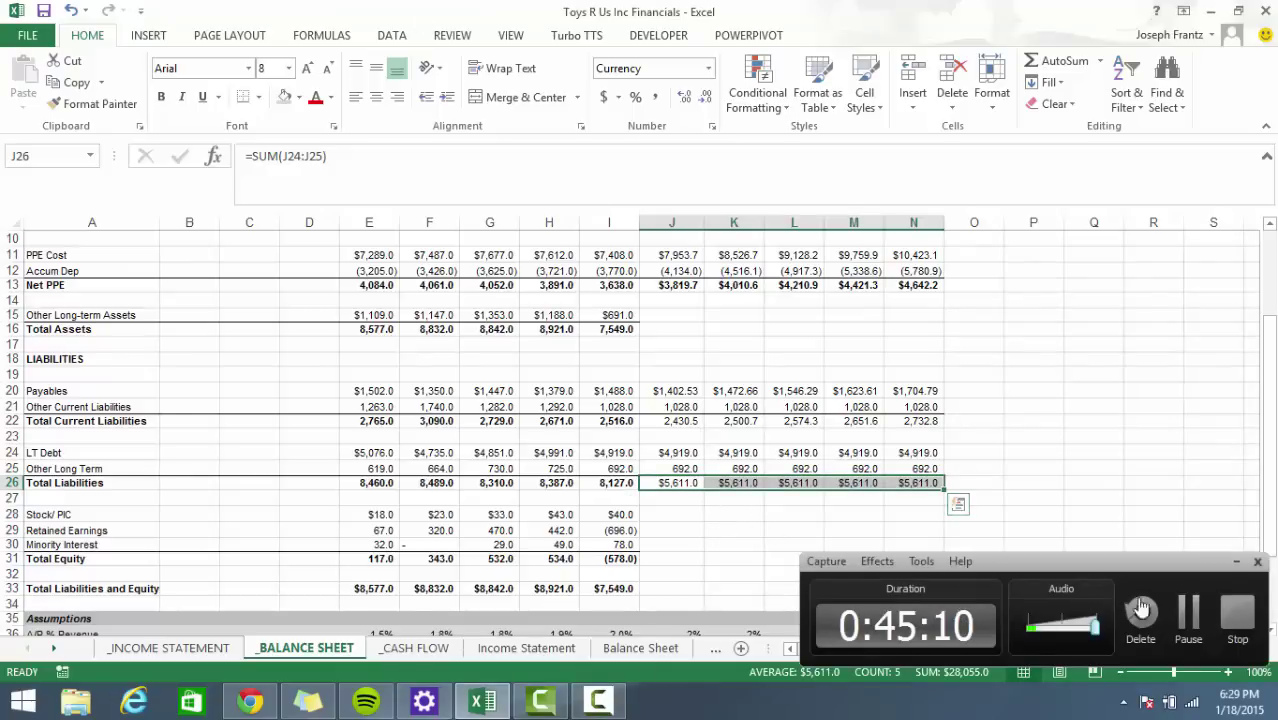
click(1235, 563)
click(794, 537)
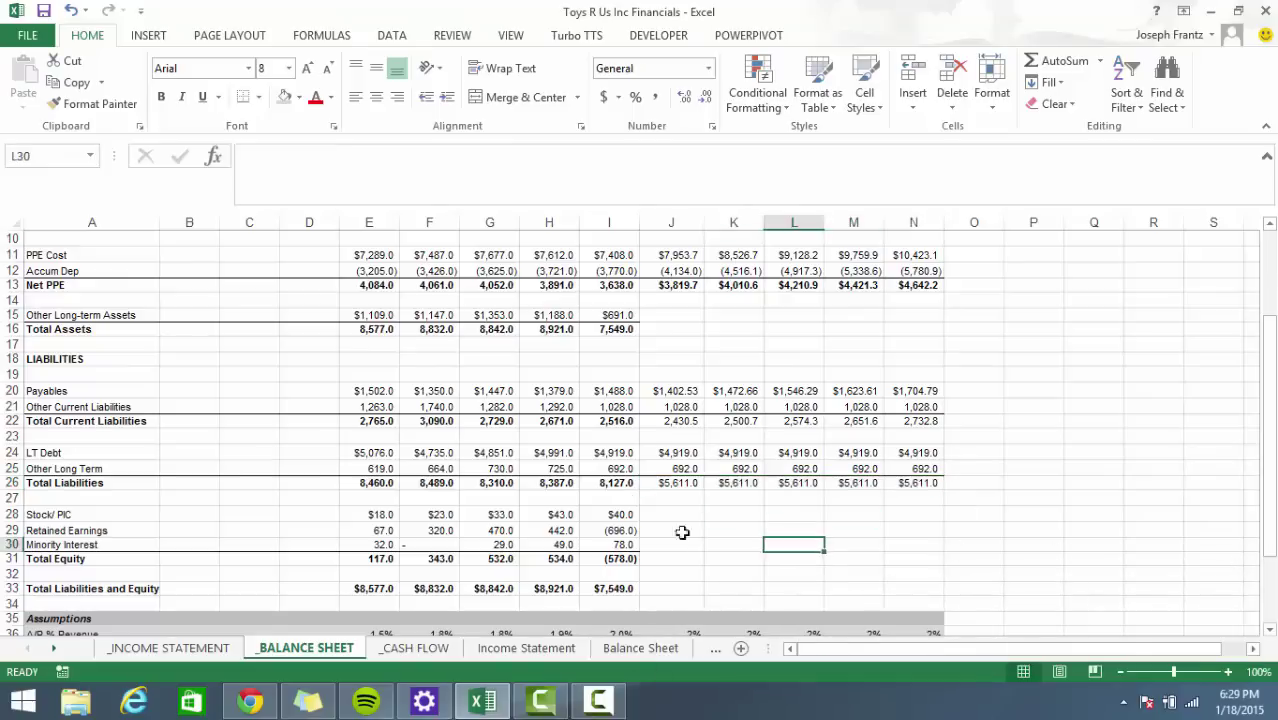
click(670, 518)
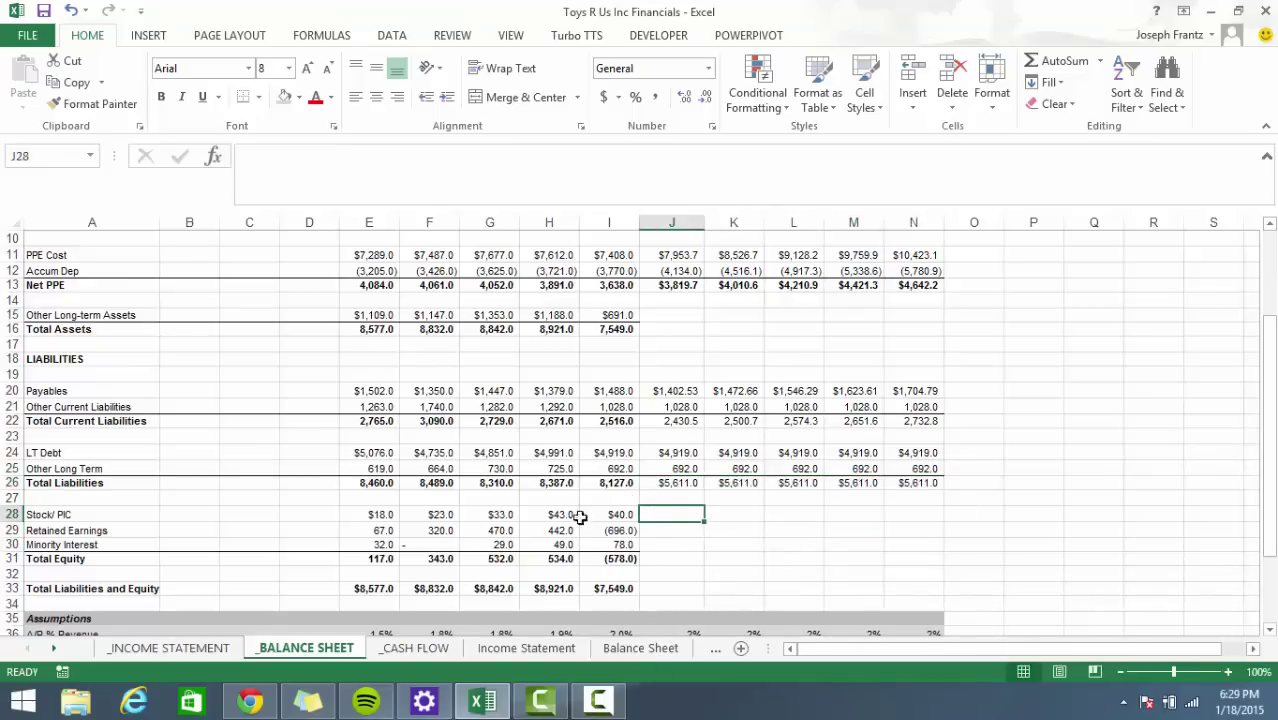
Project Other Long-term Assets in J15 with =I15 and fill the formula across through N15.
scroll(603, 513, up, 3)
click(665, 452)
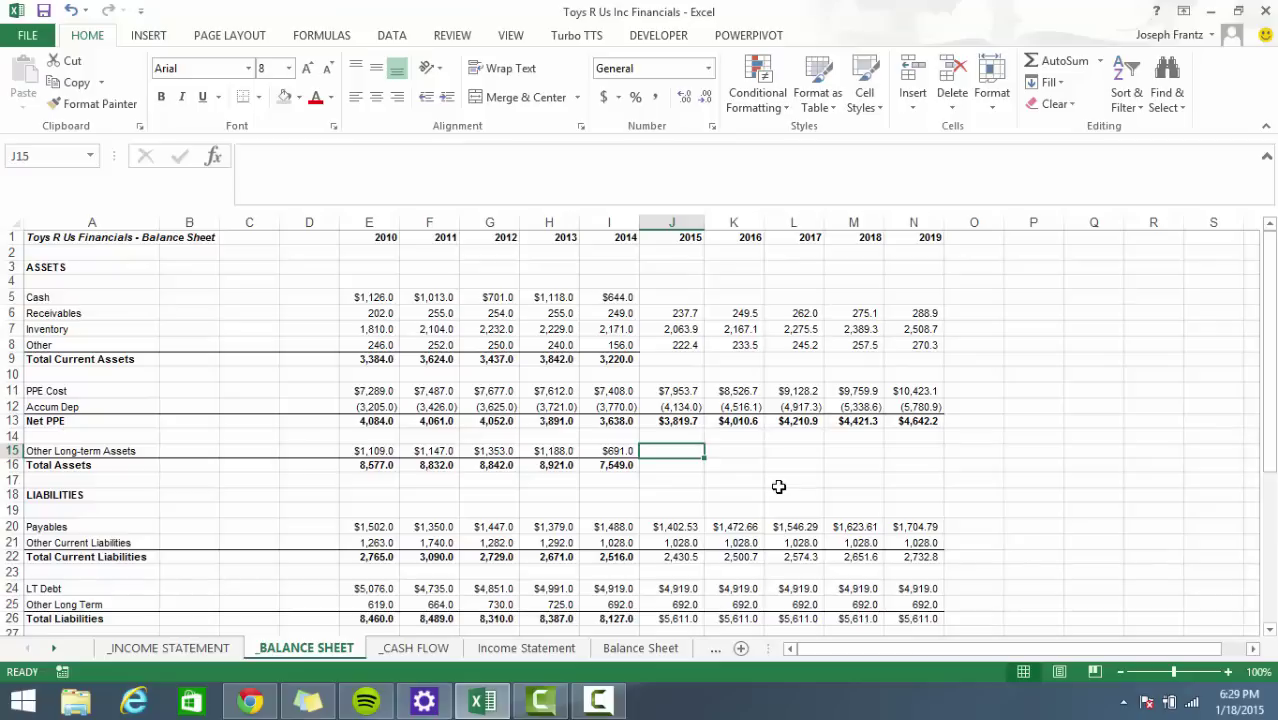
text(=)
key(Left)
key(ctrl+Return)
key(shift+Right)
key(shift+Right)
key(shift+Right)
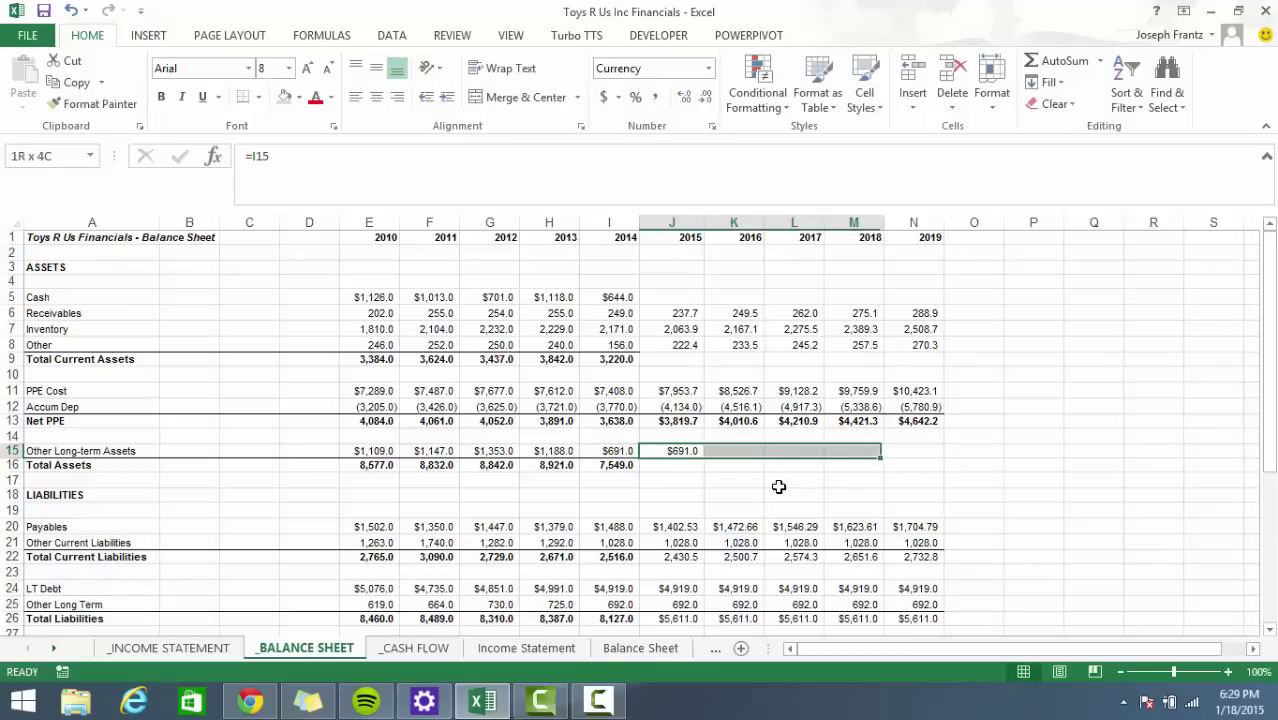
key(shift+Right)
key(shift+Right)
key(shift+Left)
key(ctrl+r)
Apply a bottom border to the projected Other Long-term Assets cells J15:N15.
key(Down)
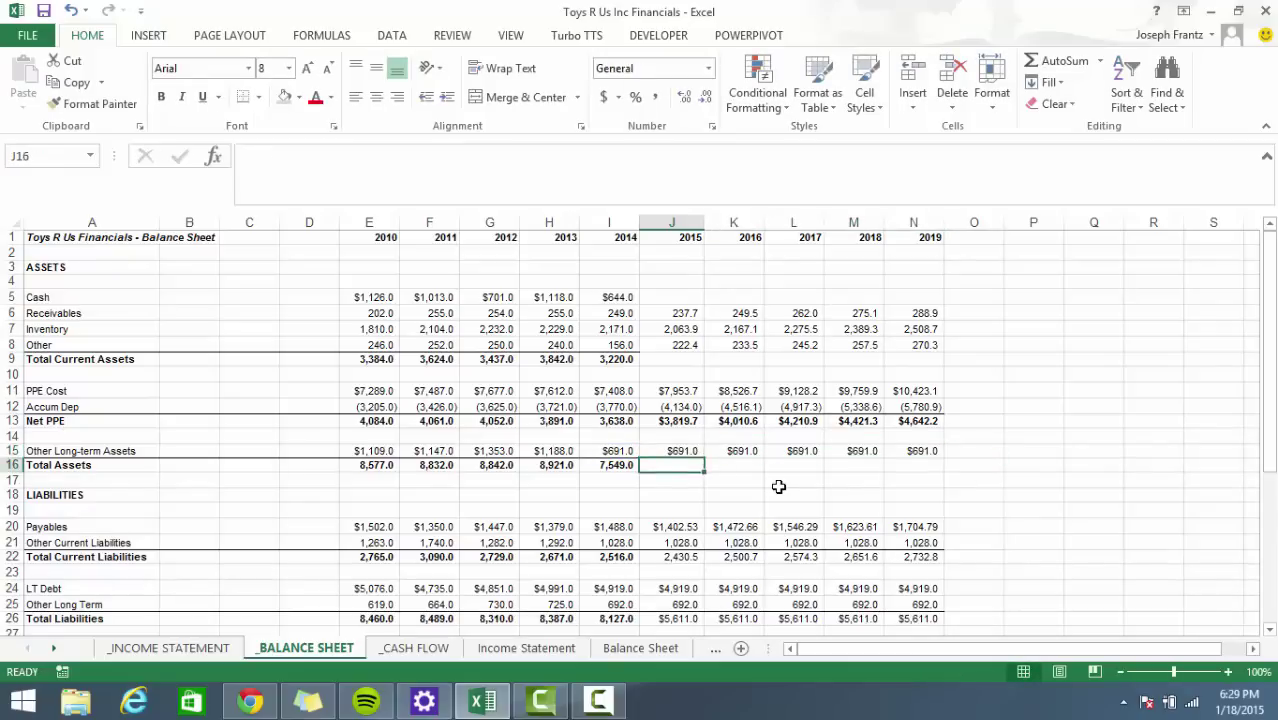
key(Up)
key(shift+Right)
key(shift+Right)
key(shift+Right)
key(shift+Right)
key(alt)
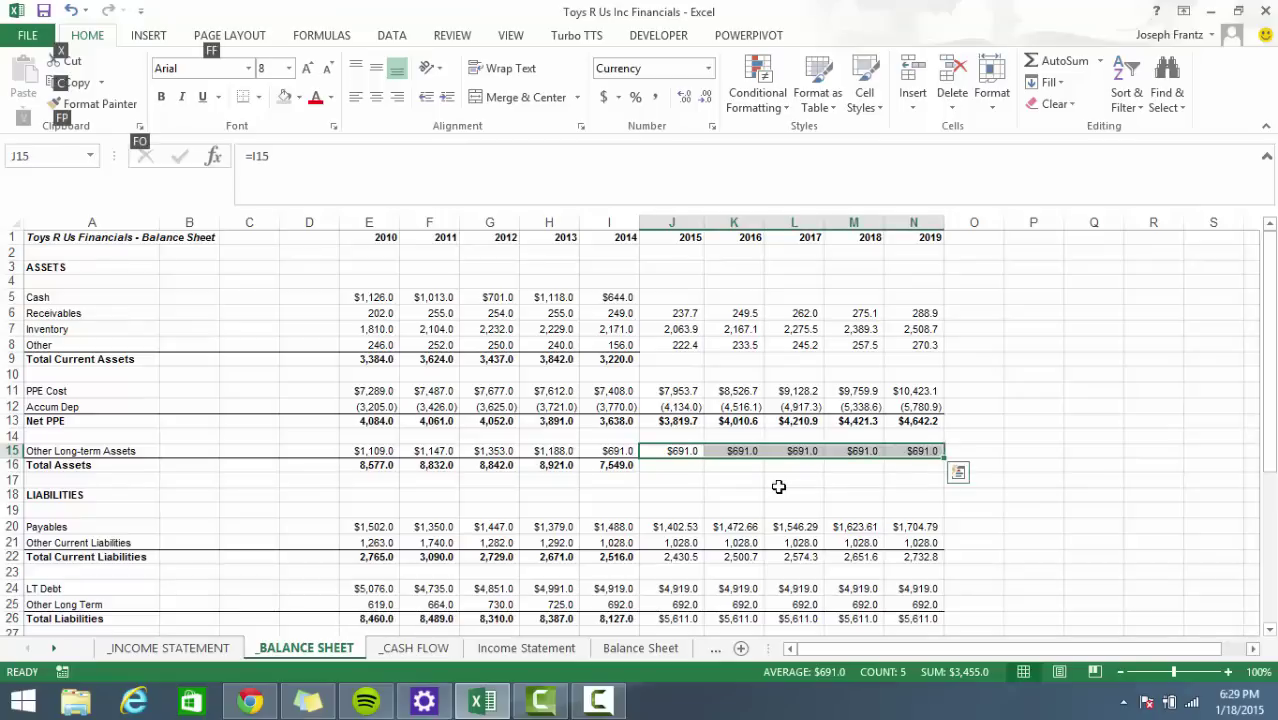
key(h)
key(b)
key(o)
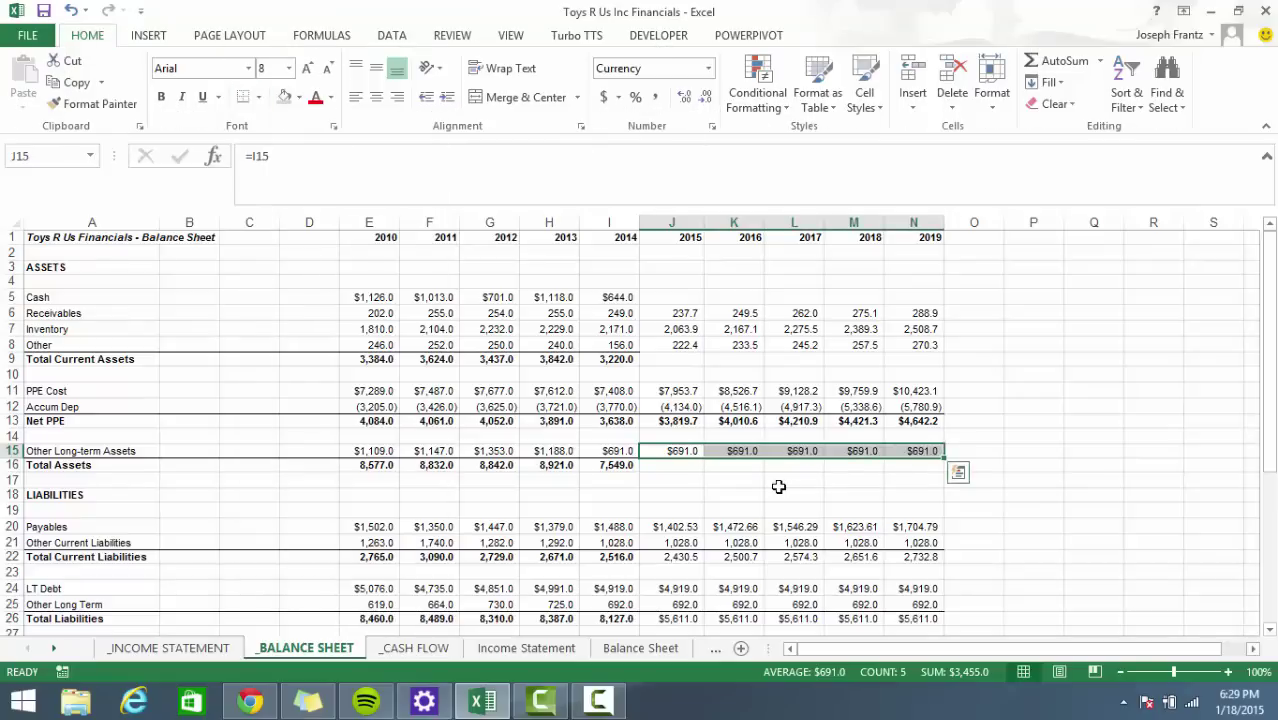
Project 2015 Cash in J5 as prior-year cash plus the Net Change in Cash, using =I5+'_CASH FLOW'!J23.
key(Down)
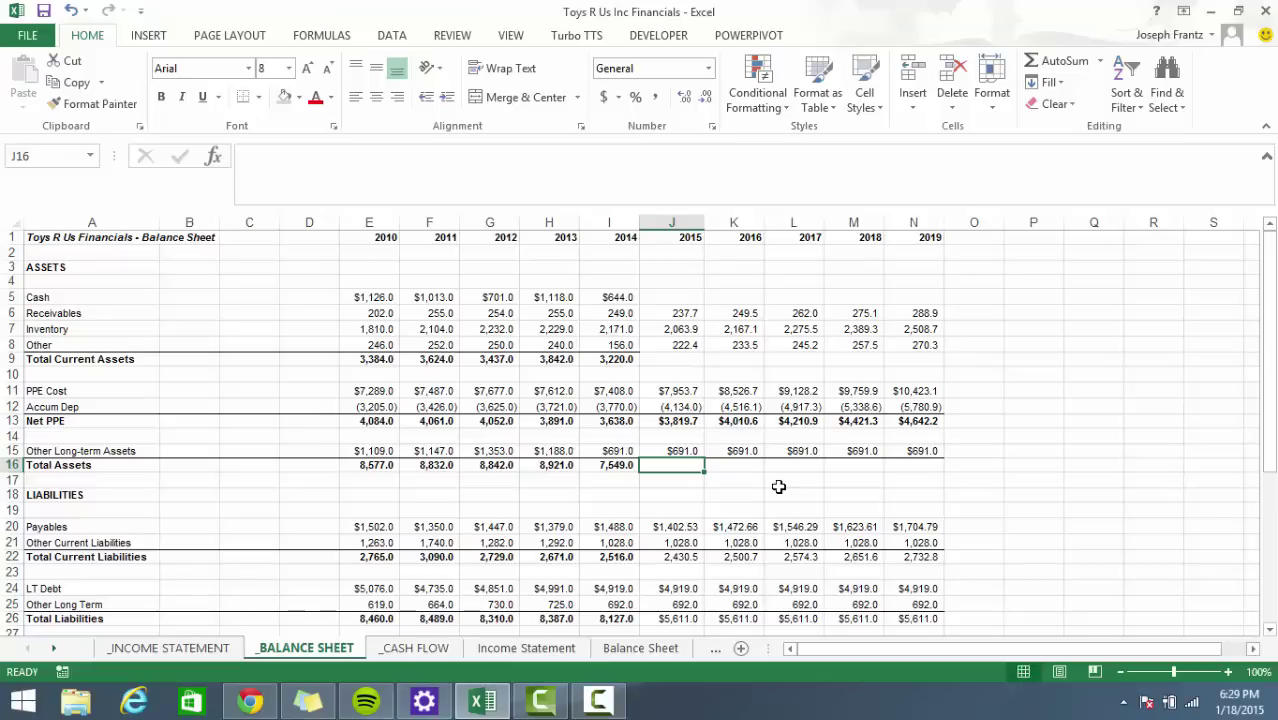
key(Up)
key(Up)
key(Up)
key(Up)
key(Up)
key(Up)
key(Up)
key(Up)
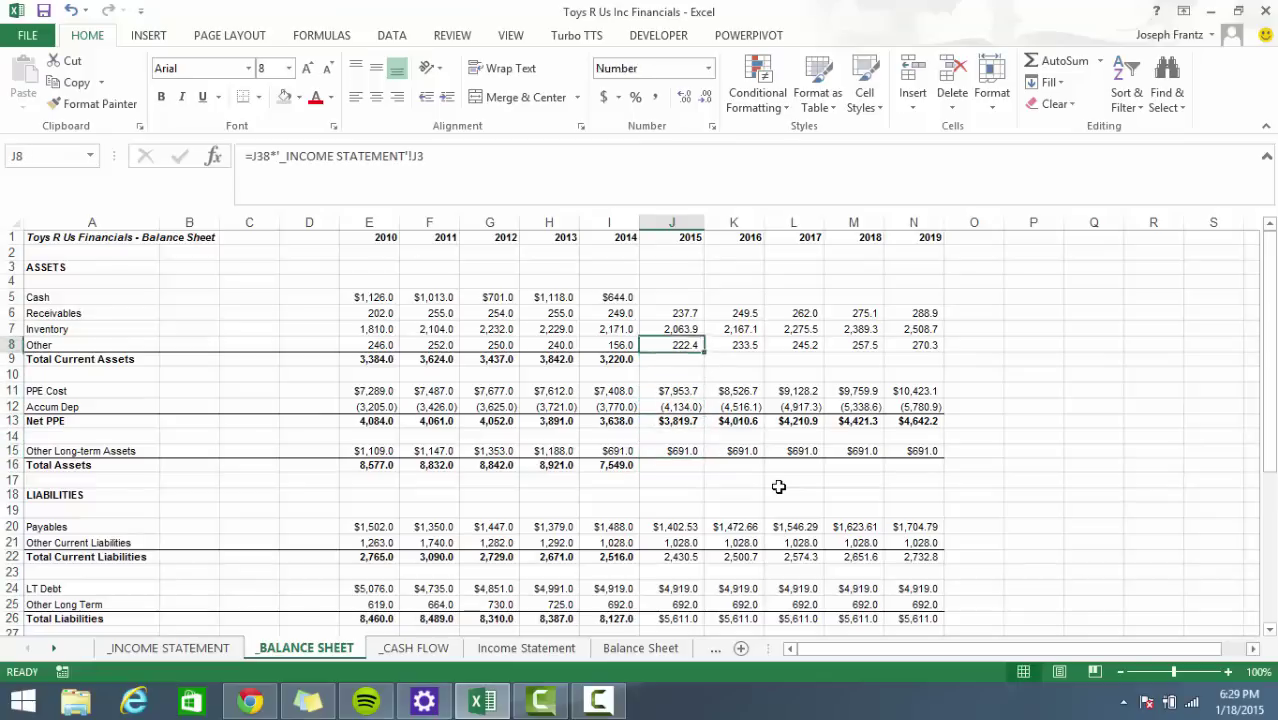
key(Up)
key(Up)
key(Up)
text(=)
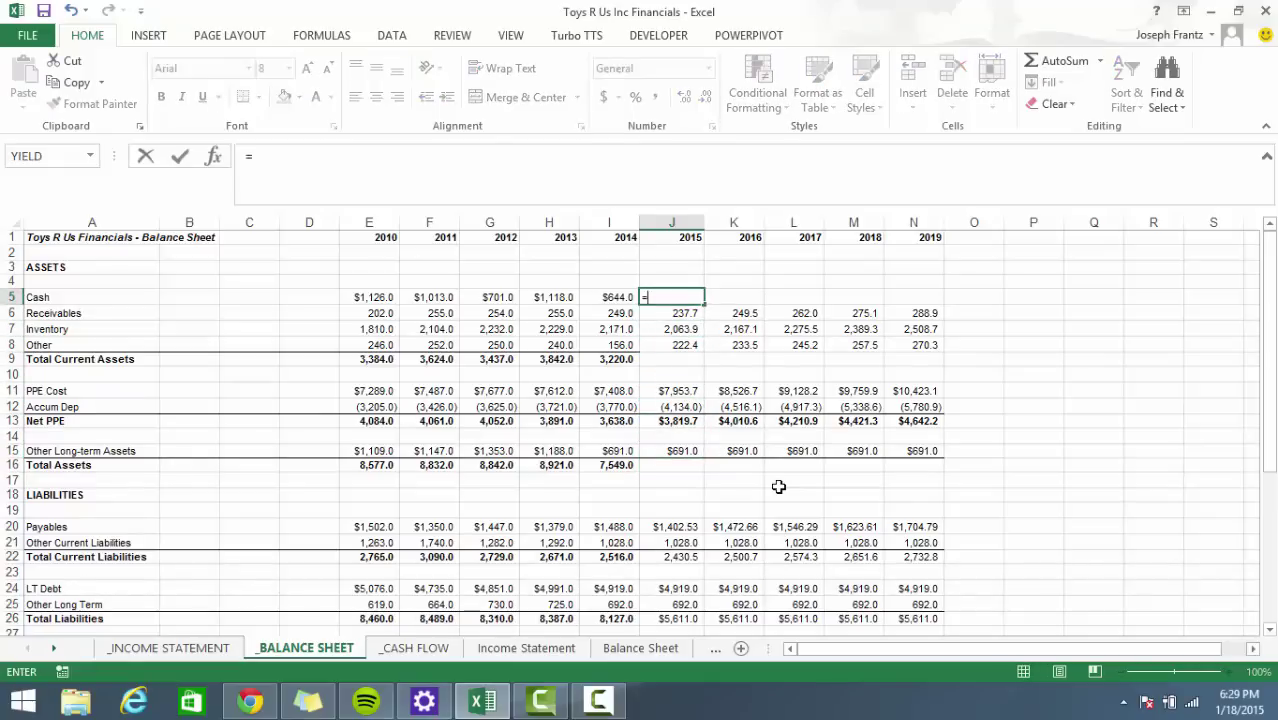
key(Left)
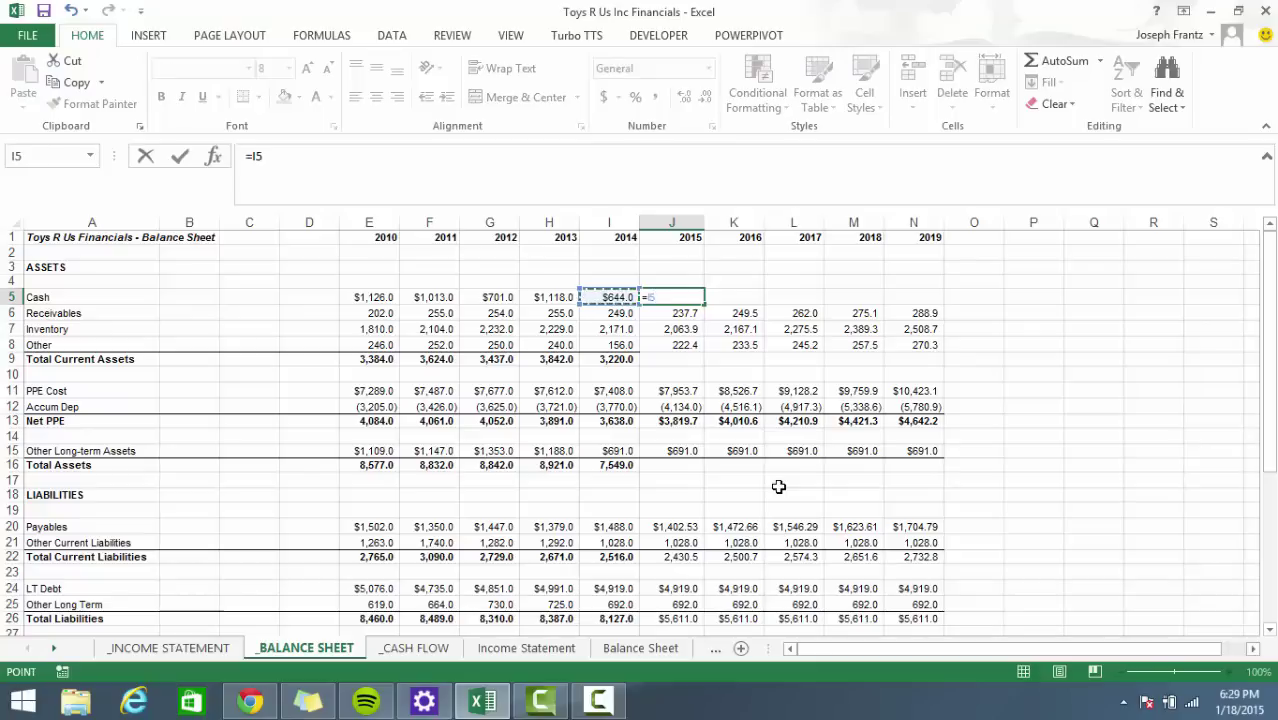
text(+)
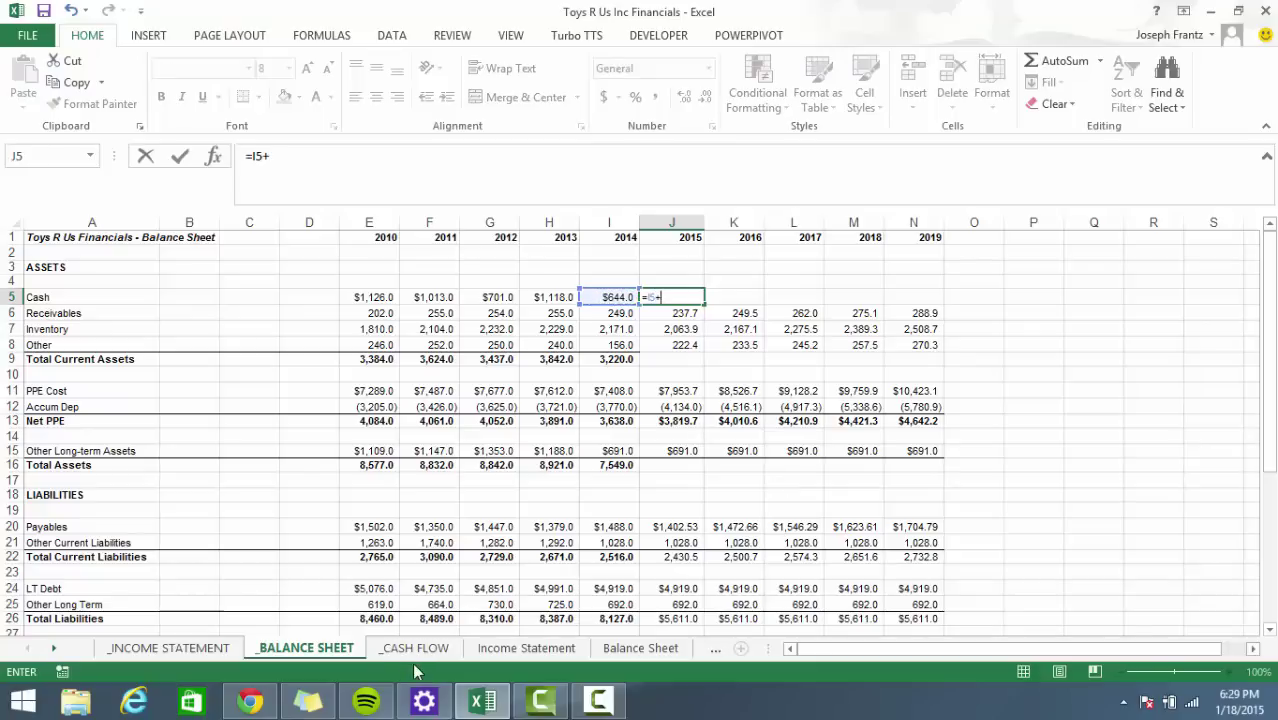
click(415, 648)
scroll(428, 613, down, 2)
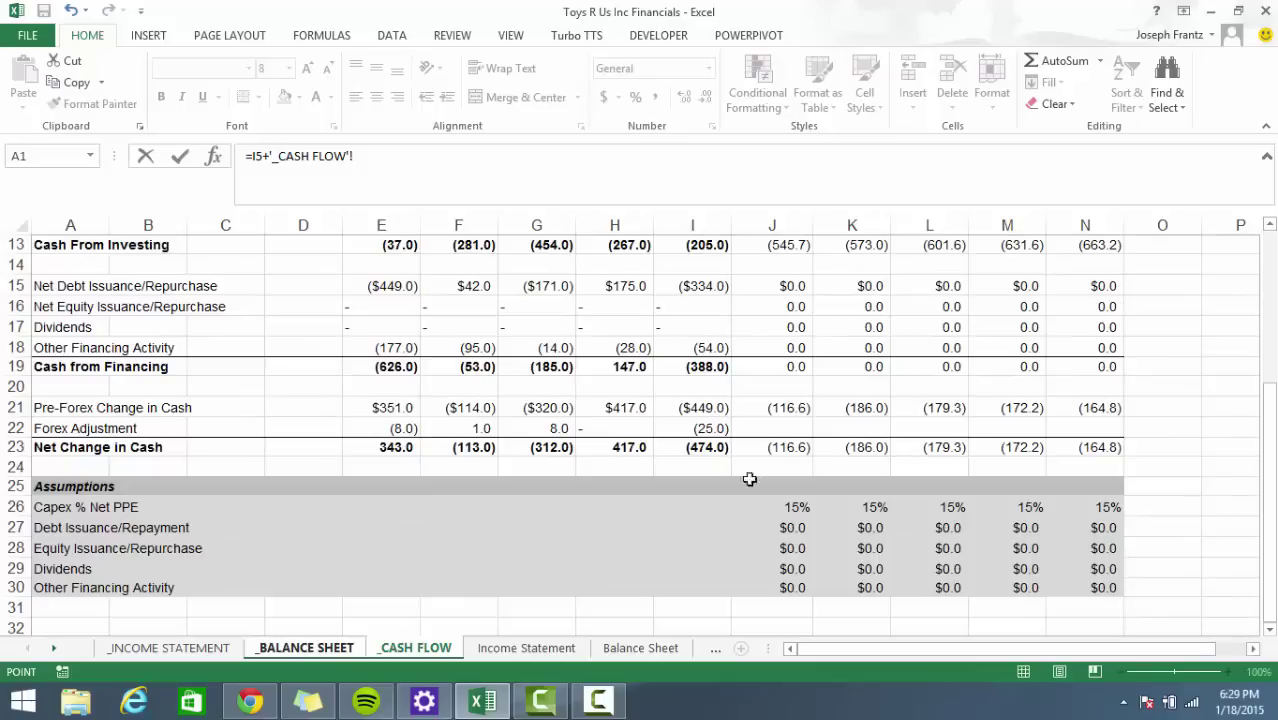
click(785, 448)
key(Return)
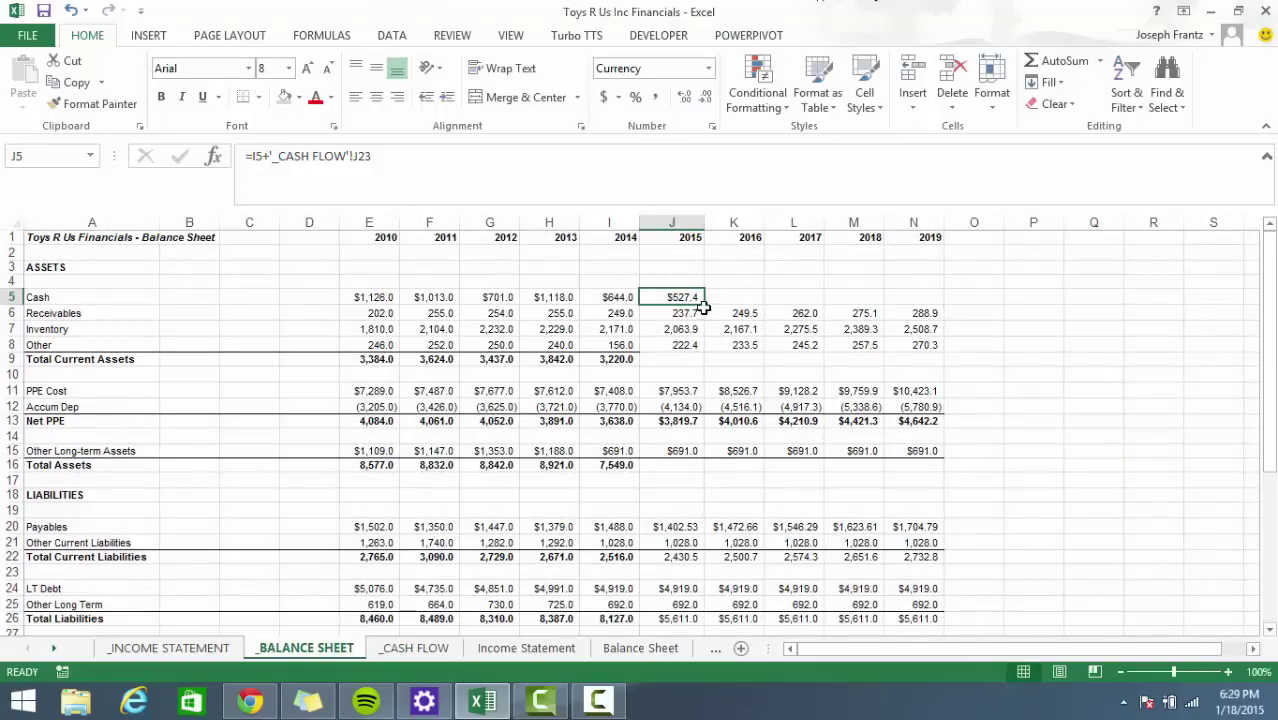
Fill the 2015 Cash formula across through N5 and check the 2018 and 2019 formulas.
mouse_move(704, 306)
mouse_down()
mouse_move(922, 300)
mouse_move(873, 302)
mouse_up()
click(828, 360)
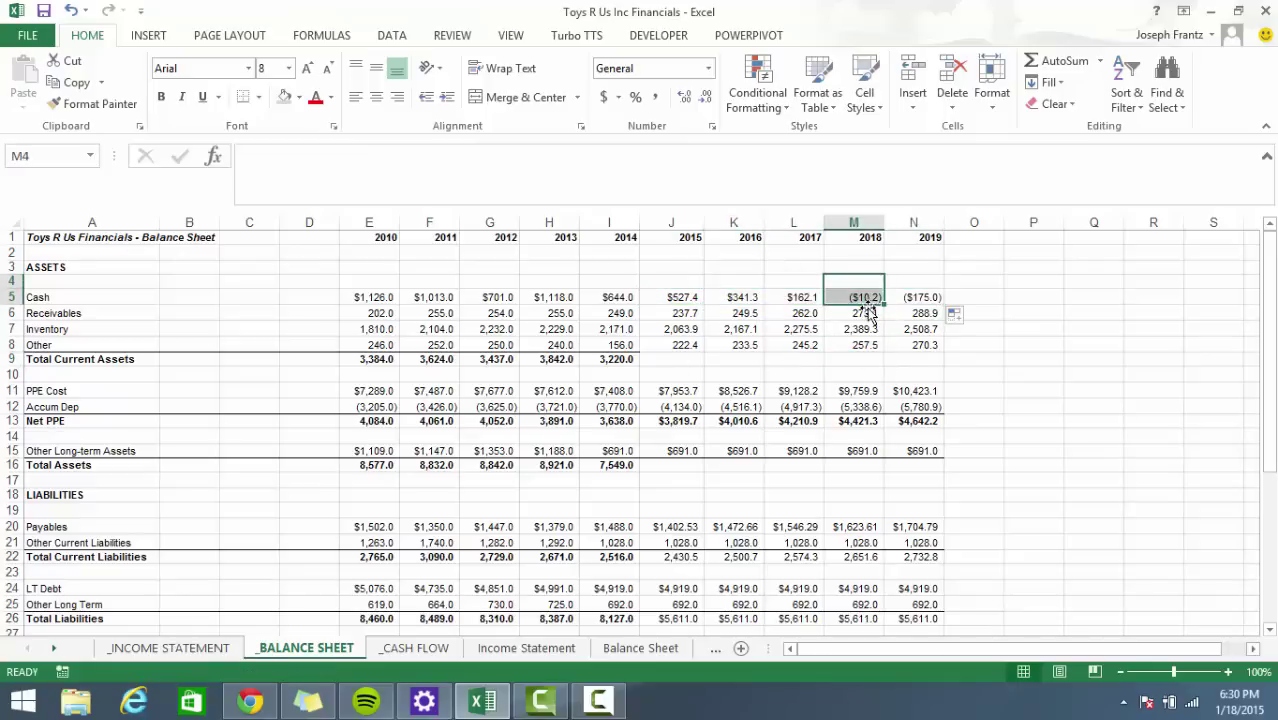
click(866, 299)
click(918, 298)
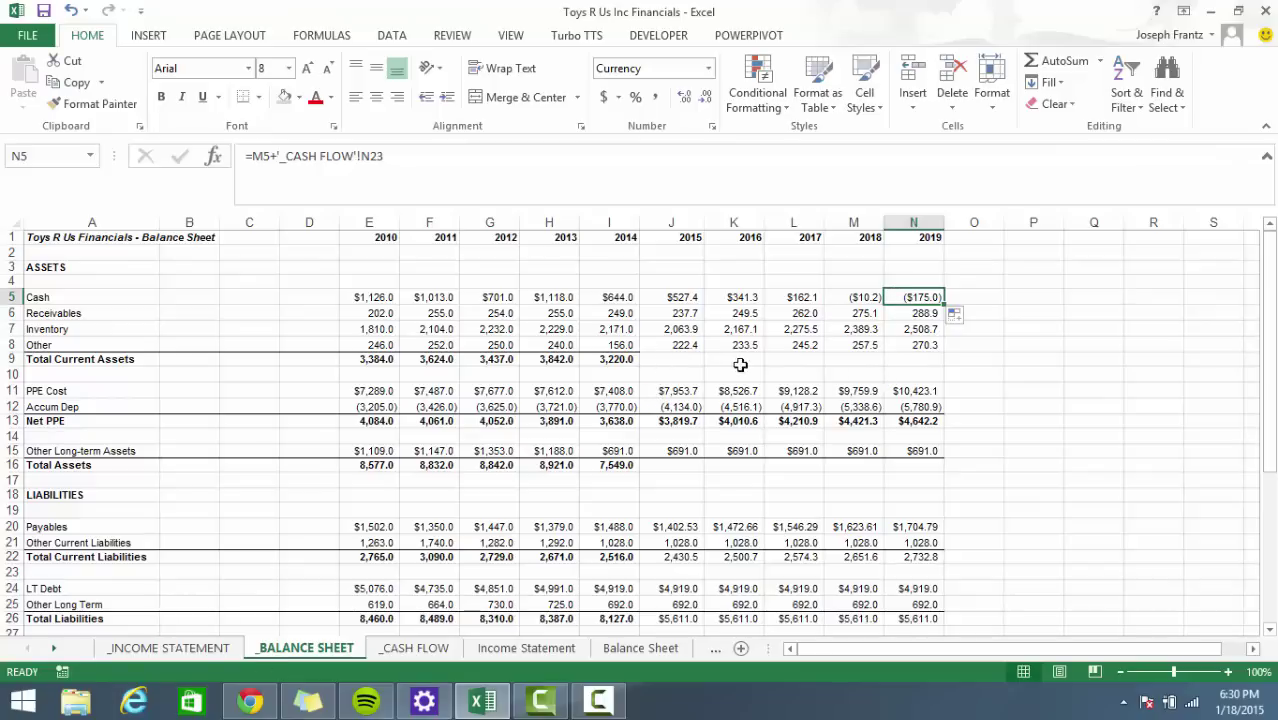
Apply a bottom border to the projected Other current assets cells J8:N8.
key(Left)
key(Down)
key(Left)
key(Down)
key(Left)
key(Down)
key(Left)
key(Down)
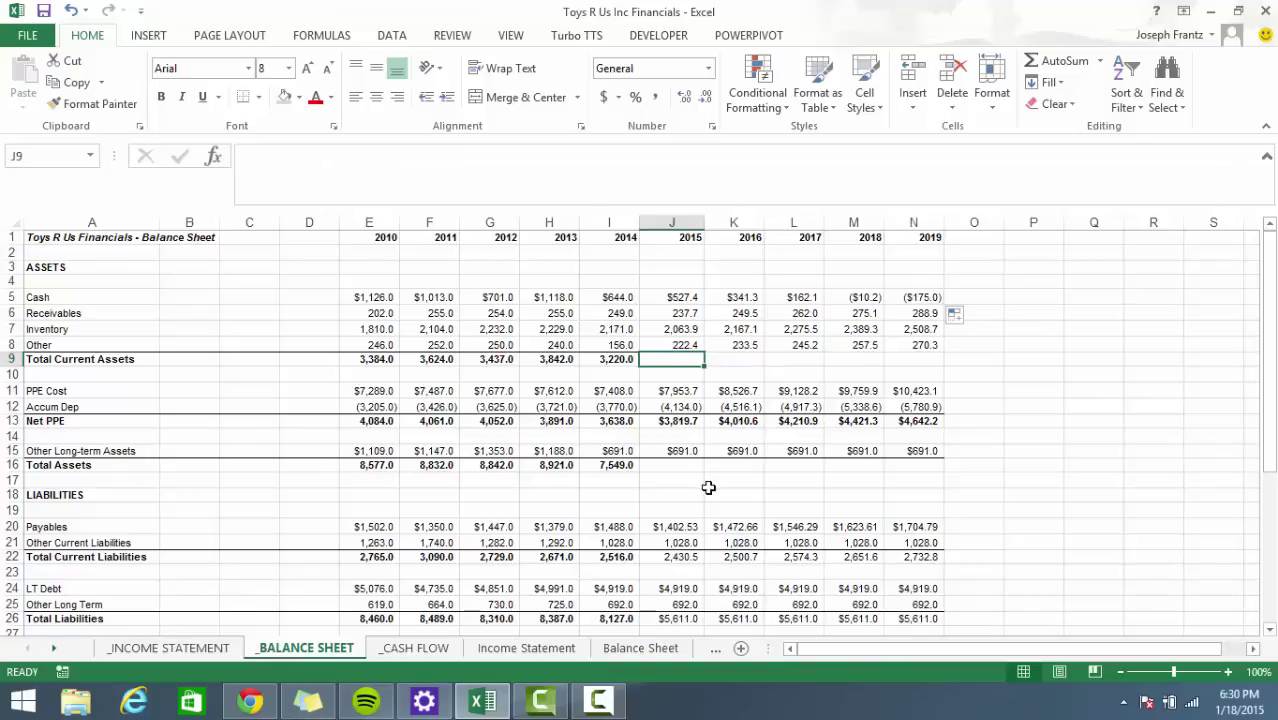
click(950, 297)
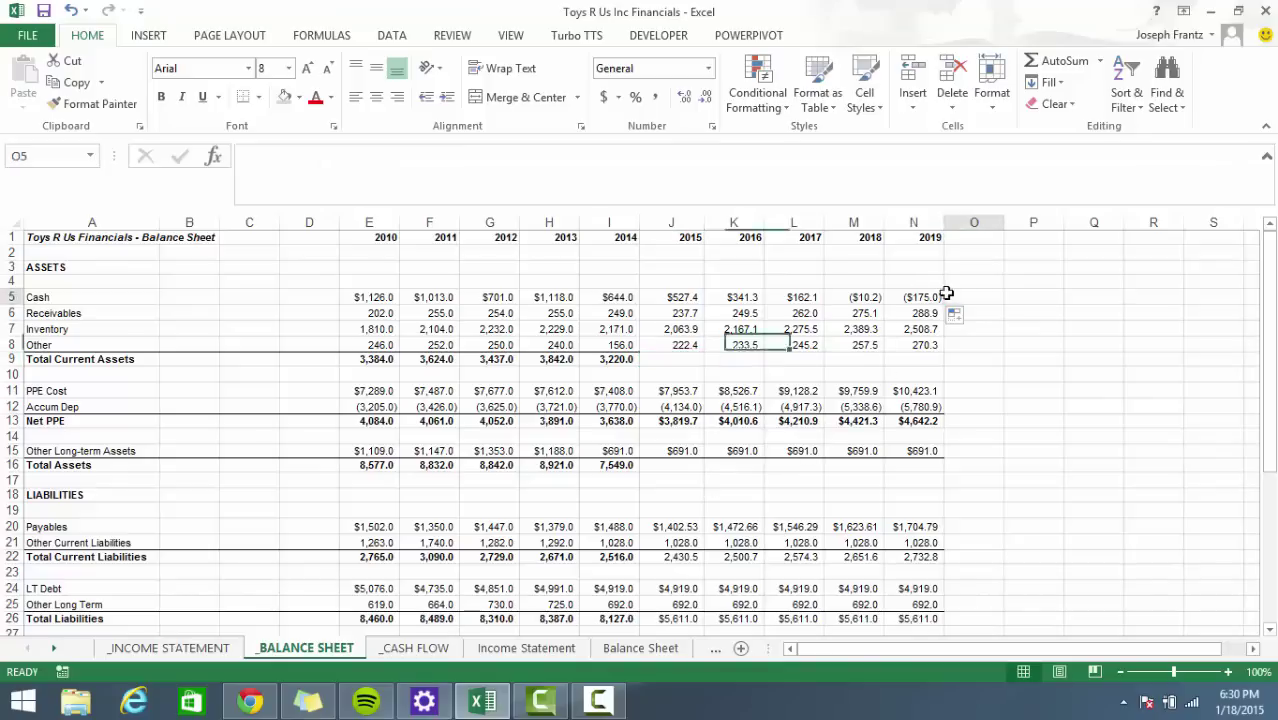
click(648, 345)
key(shift+Right)
key(shift+Right)
key(shift+Right)
key(shift+Right)
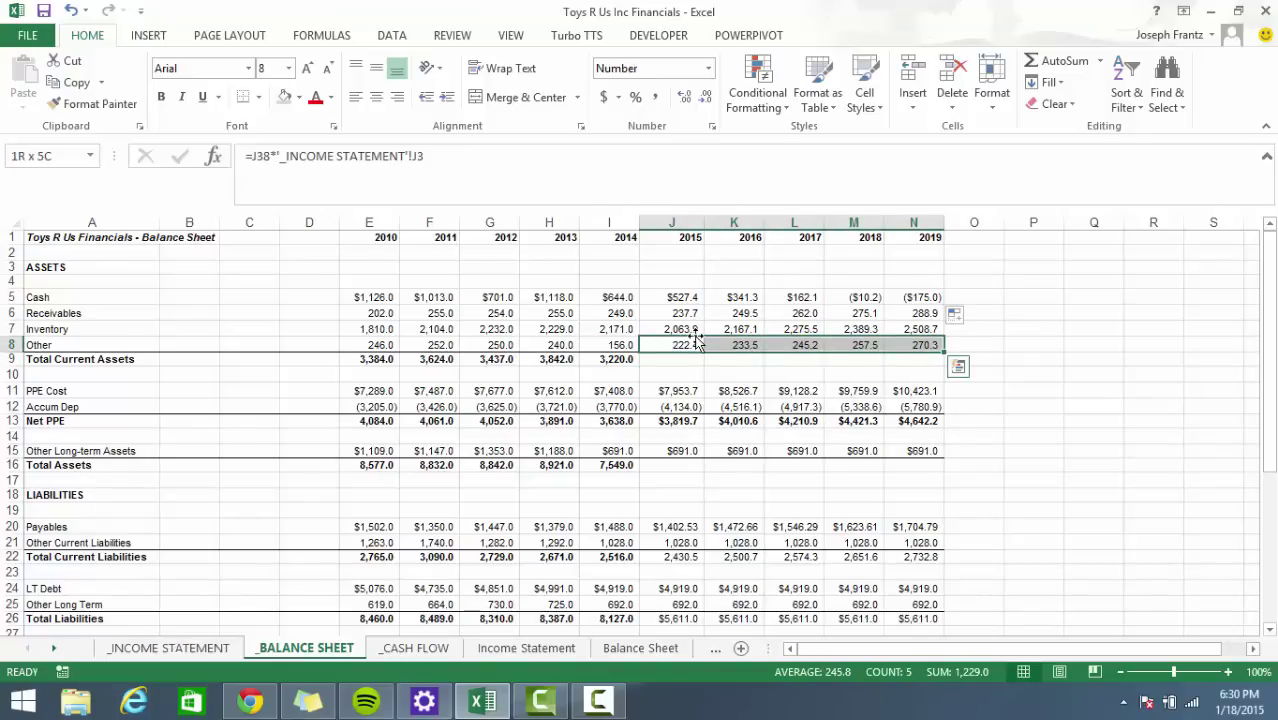
key(alt)
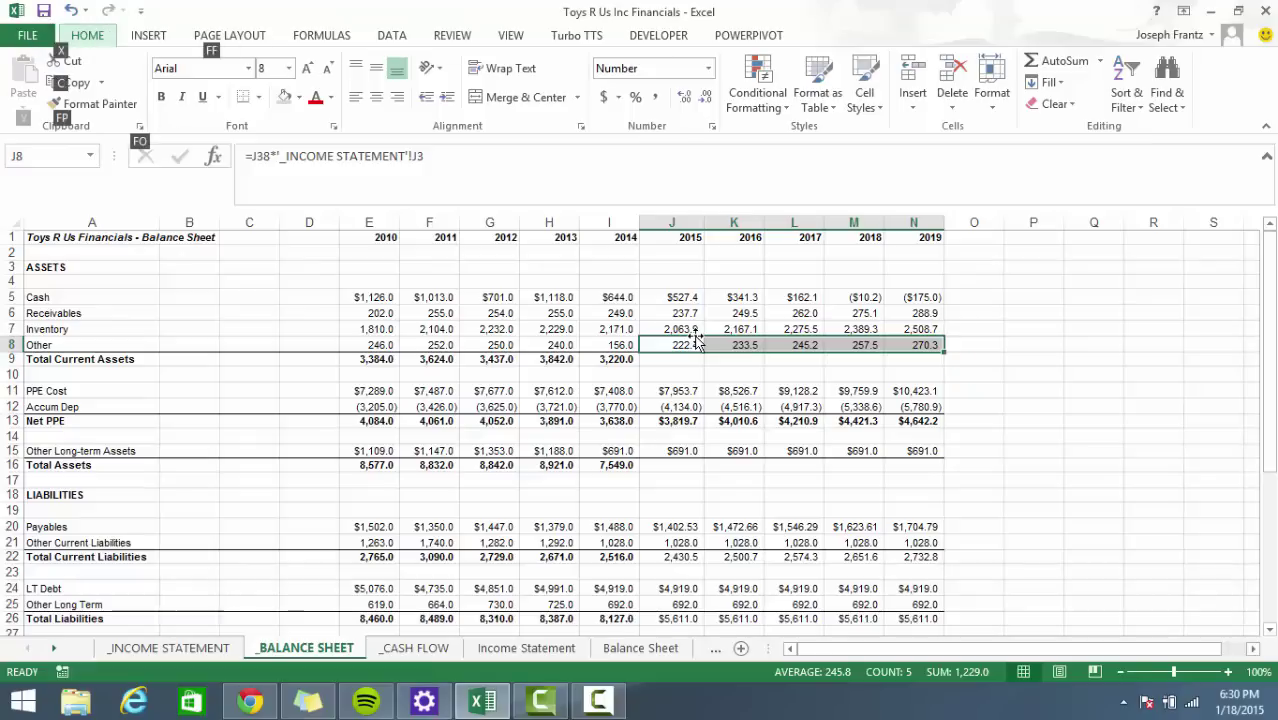
key(h)
key(b)
key(o)
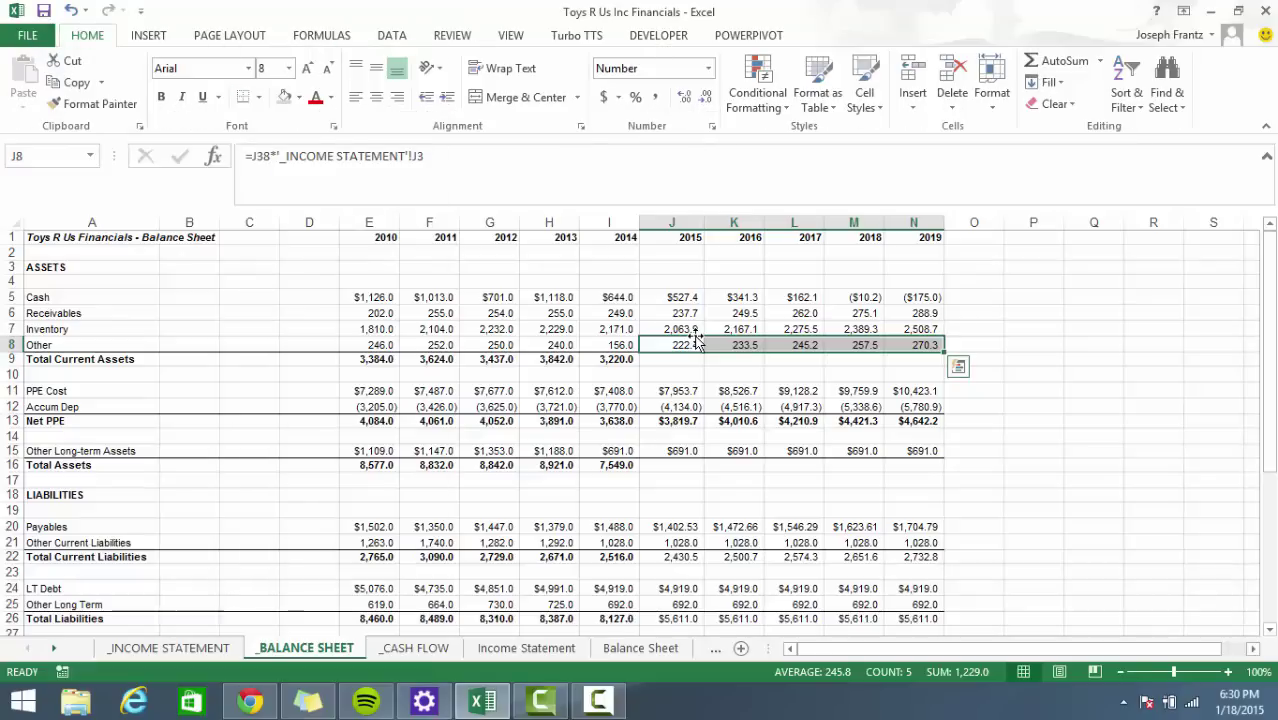
Enter =SUM(J5:J8) for 2015 Total Current Assets in J9 and fill it across through N9.
key(Down)
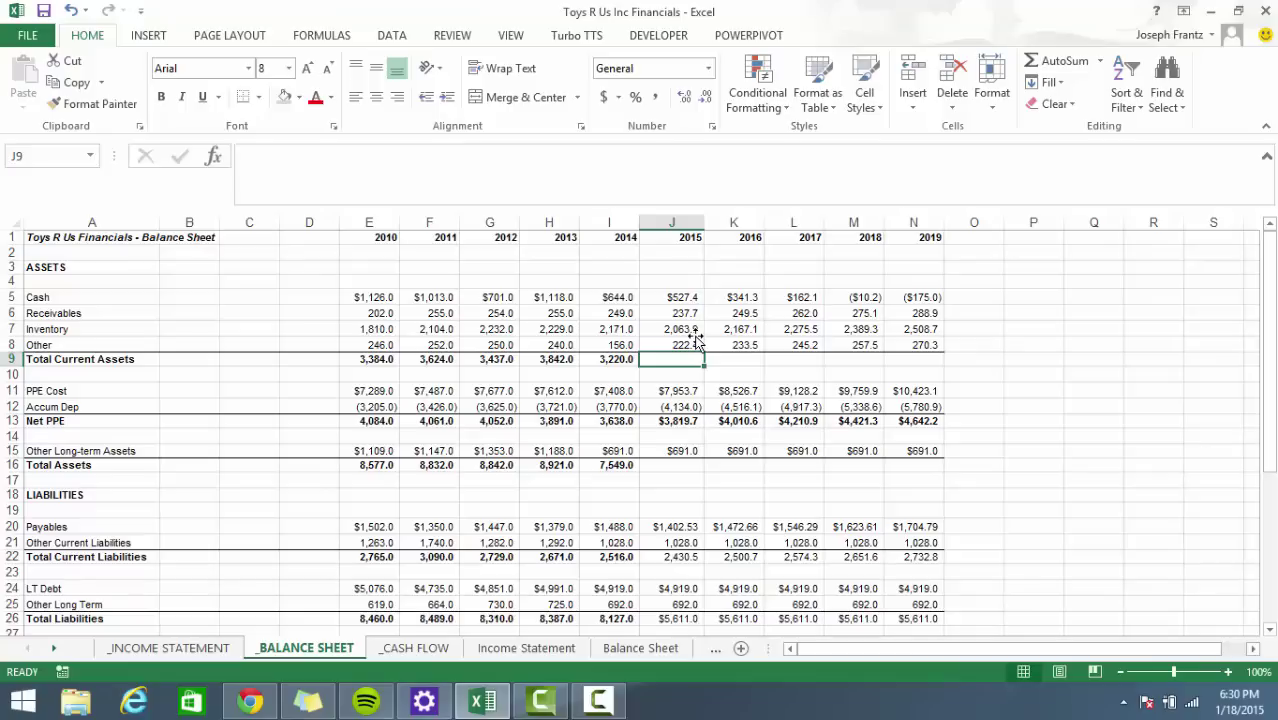
key(alt+equal)
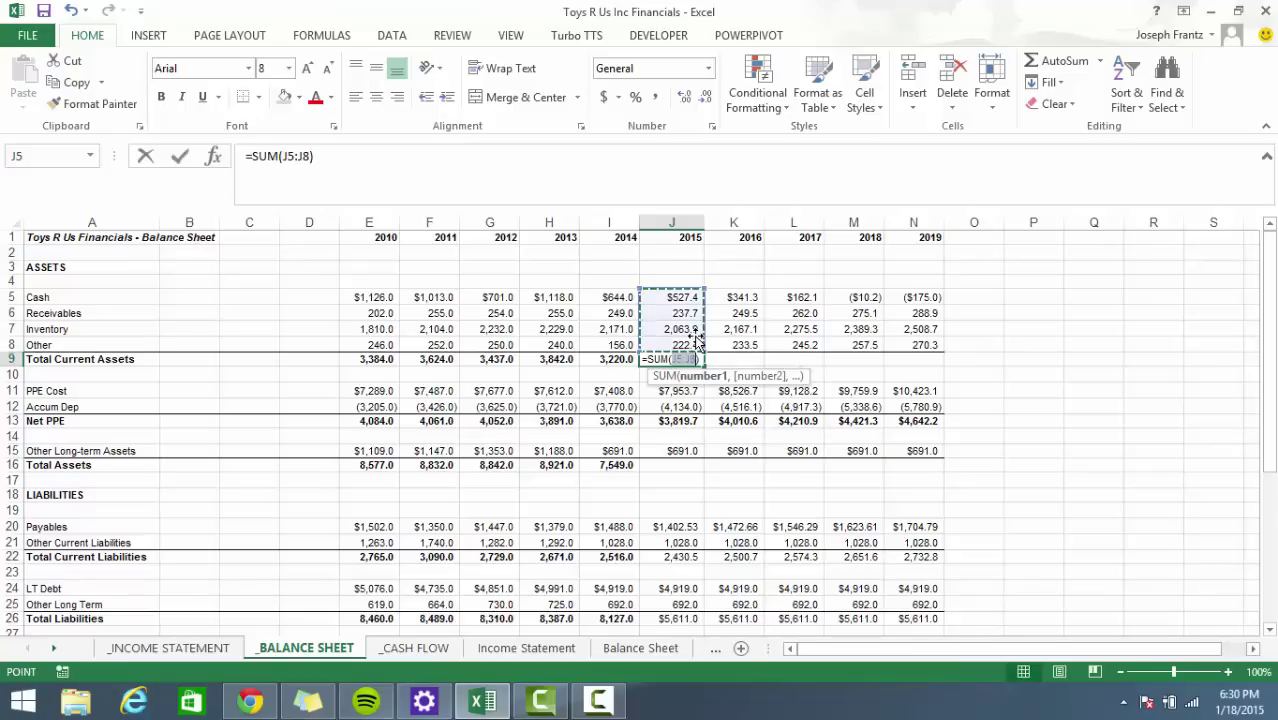
key(ctrl+Return)
key(shift+Right)
key(shift+Right)
key(shift+Right)
key(shift+Right)
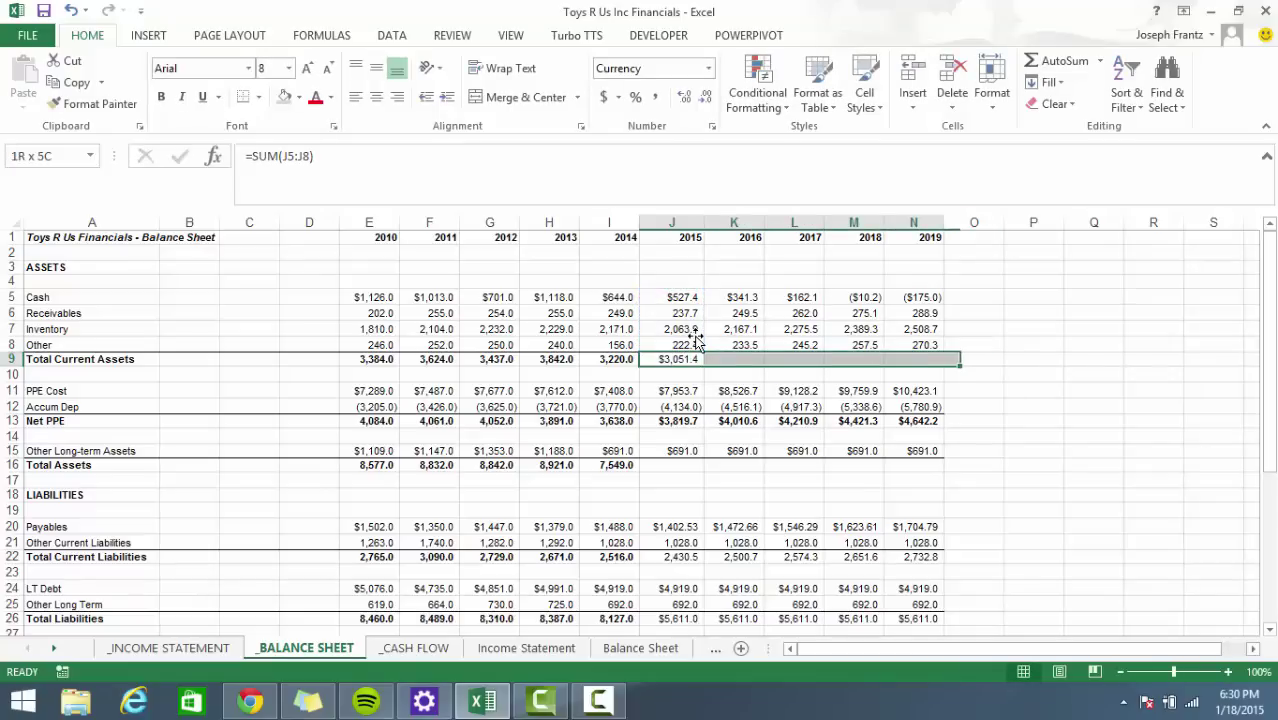
key(ctrl+r)
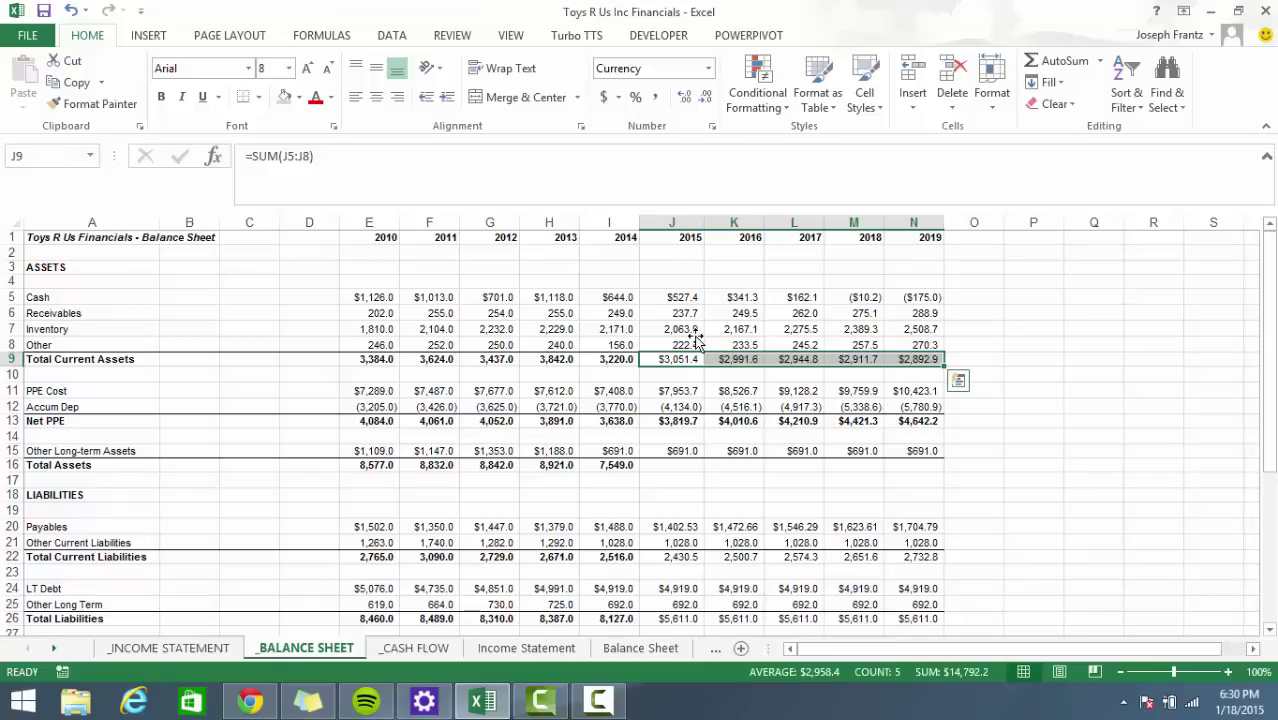
Calculate 2015 Total Assets in J16 from long-term assets, Net PPE and current assets, using =J15+J13+J9.
key(Down)
key(Down)
key(Down)
key(Down)
key(Down)
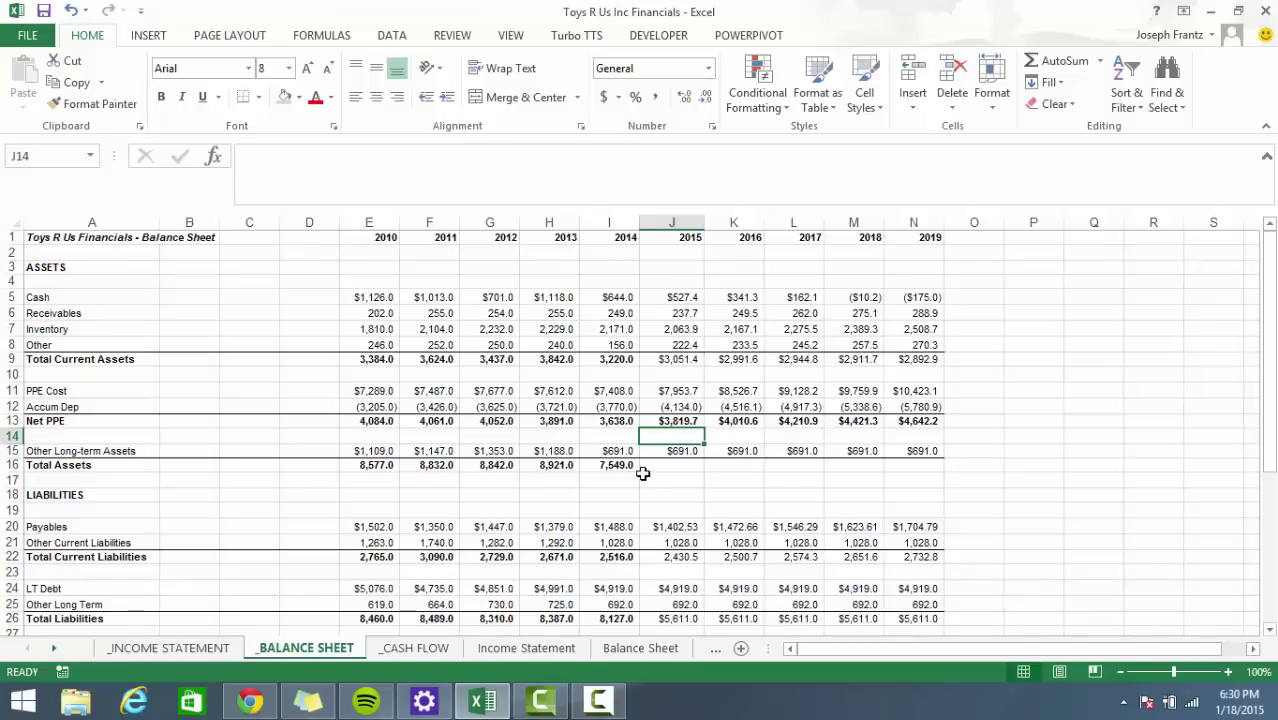
click(675, 465)
text(=)
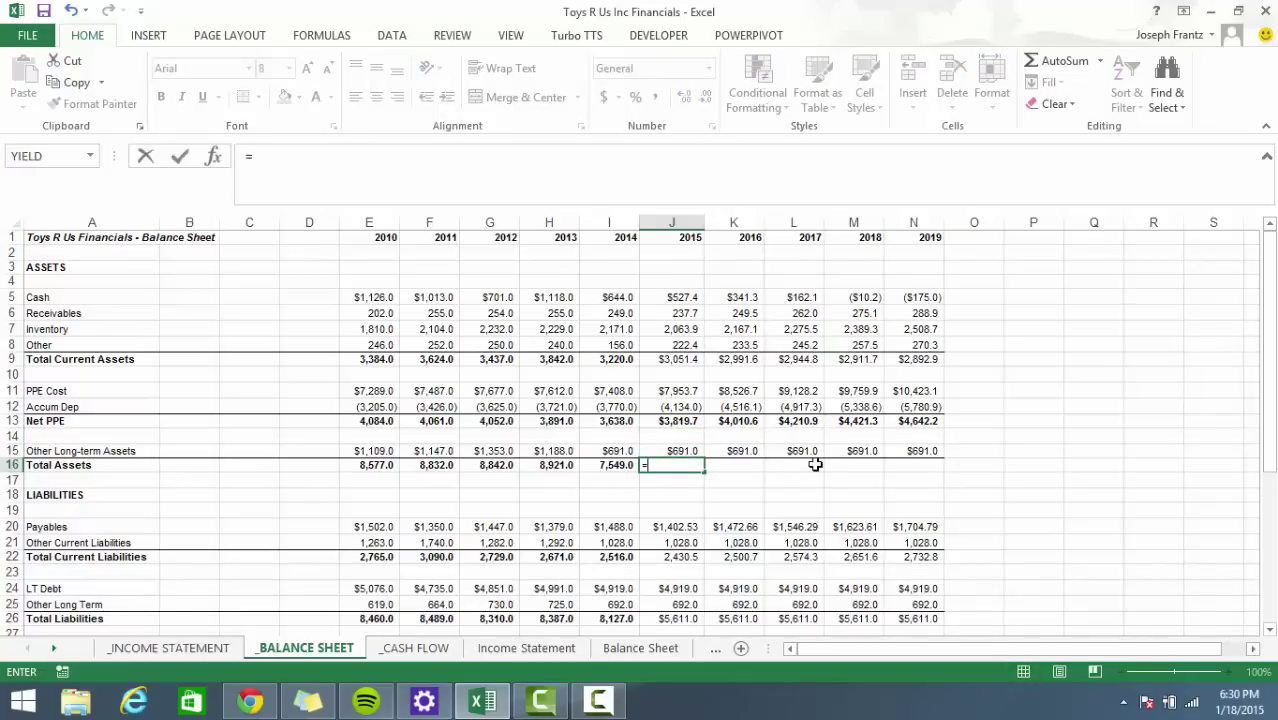
key(Up)
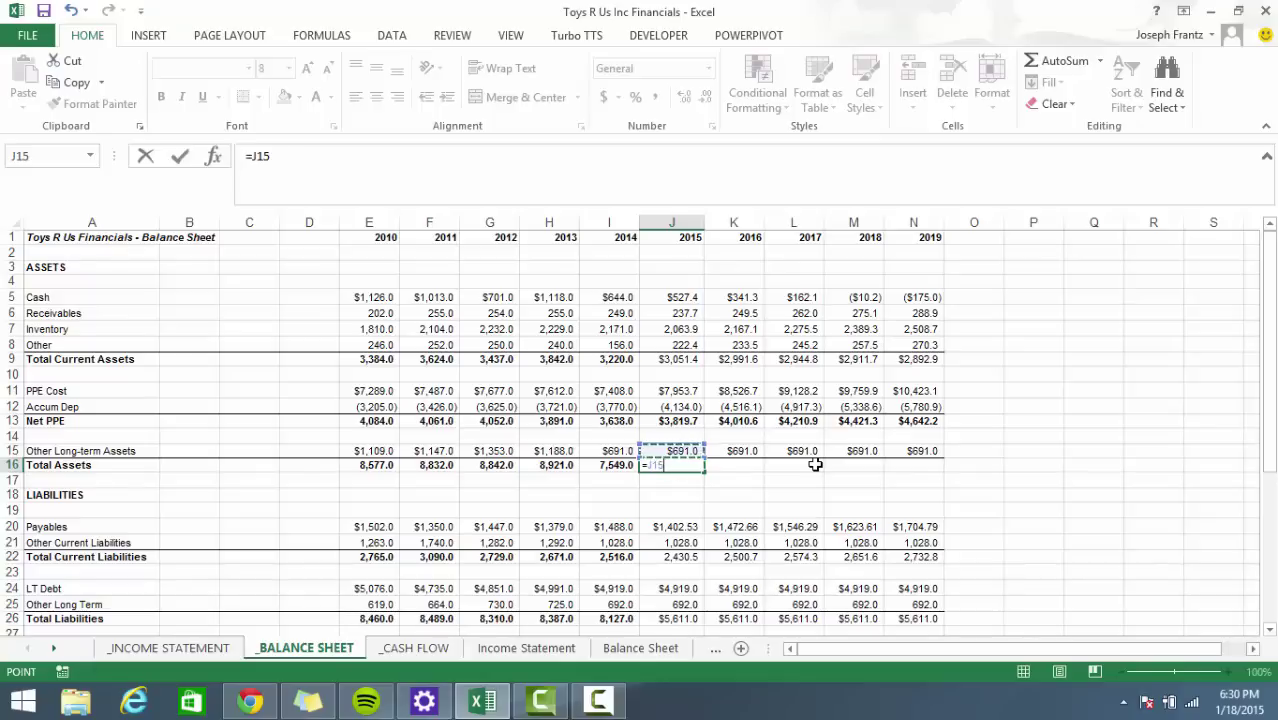
text(+)
key(Up)
key(Up)
key(Up)
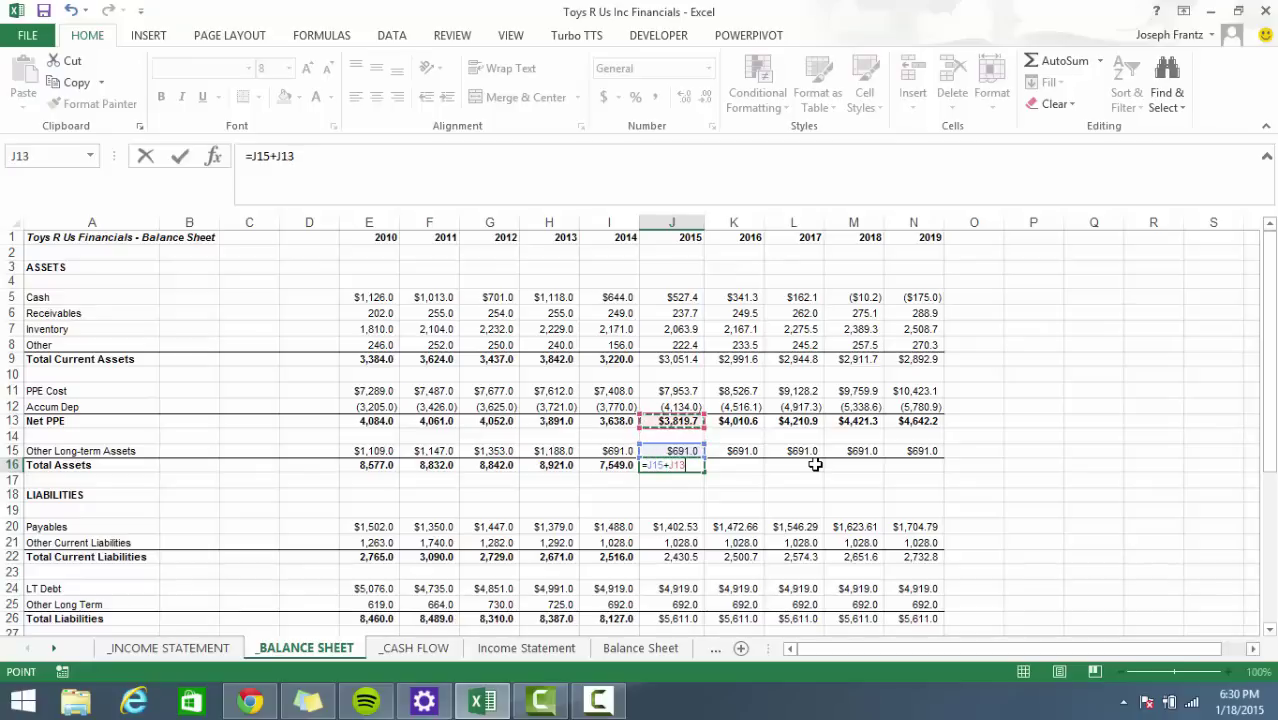
text(+)
key(Up)
key(Up)
key(Up)
key(Up)
key(Up)
key(Up)
key(Up)
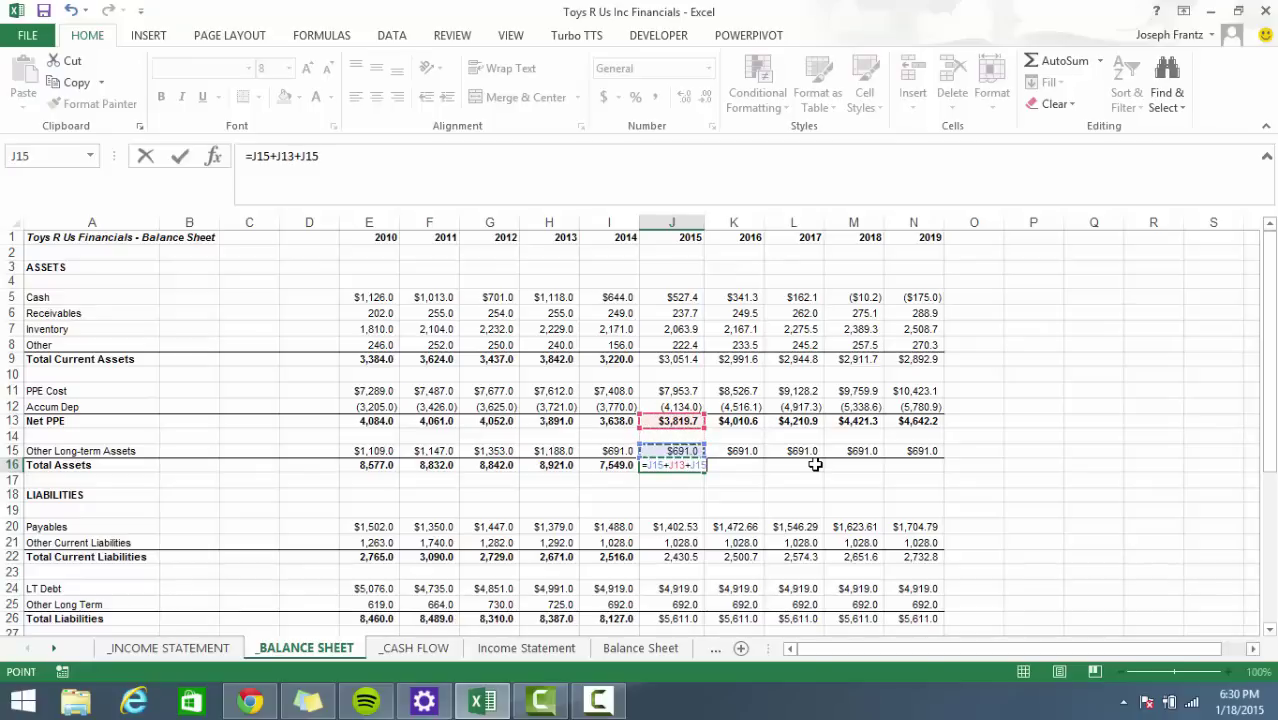
key(Return)
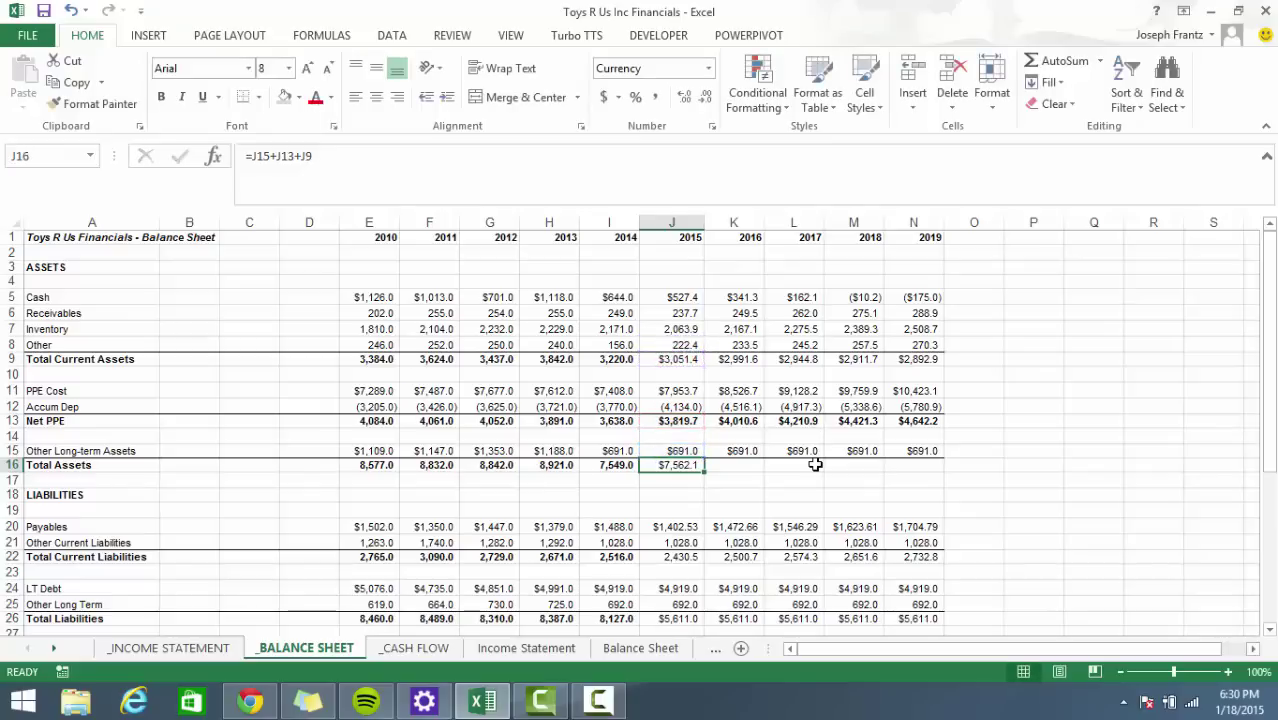
Fill the Total Assets formula across through N16 and make J16:N16 bold.
key(shift+Right)
key(shift+Right)
key(shift+Right)
key(shift+Right)
key(ctrl+r)
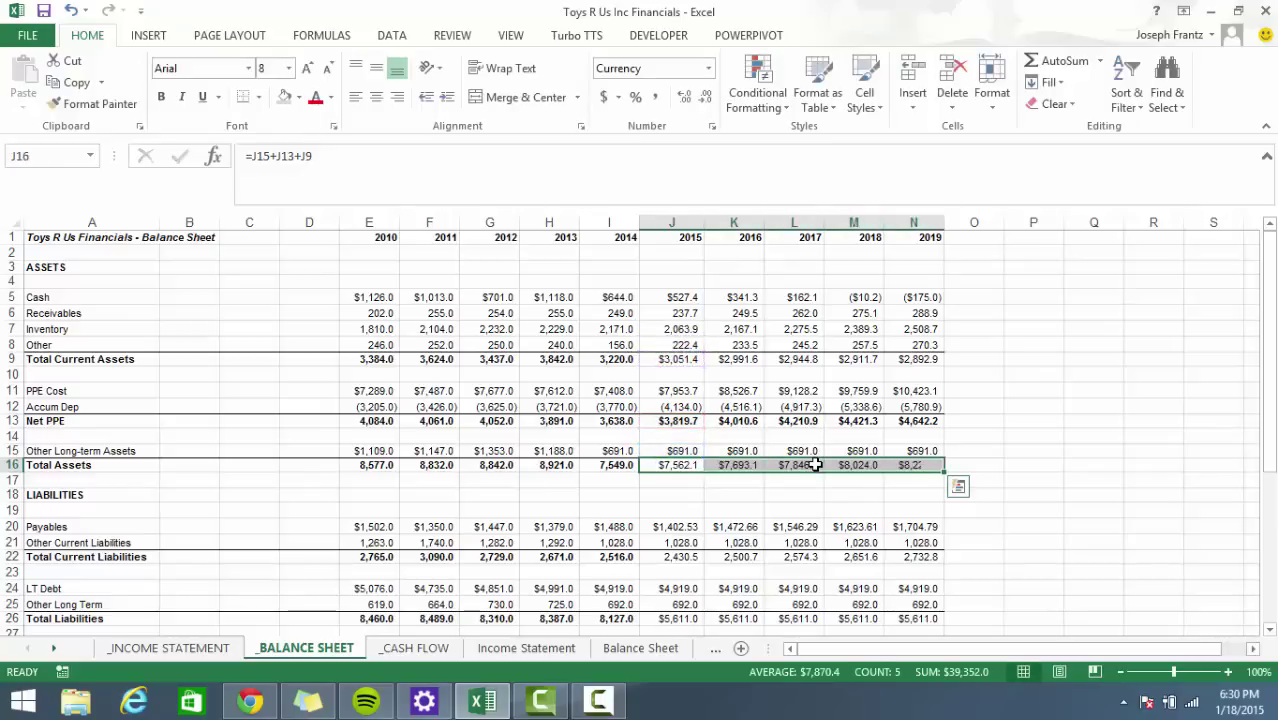
key(ctrl+b)
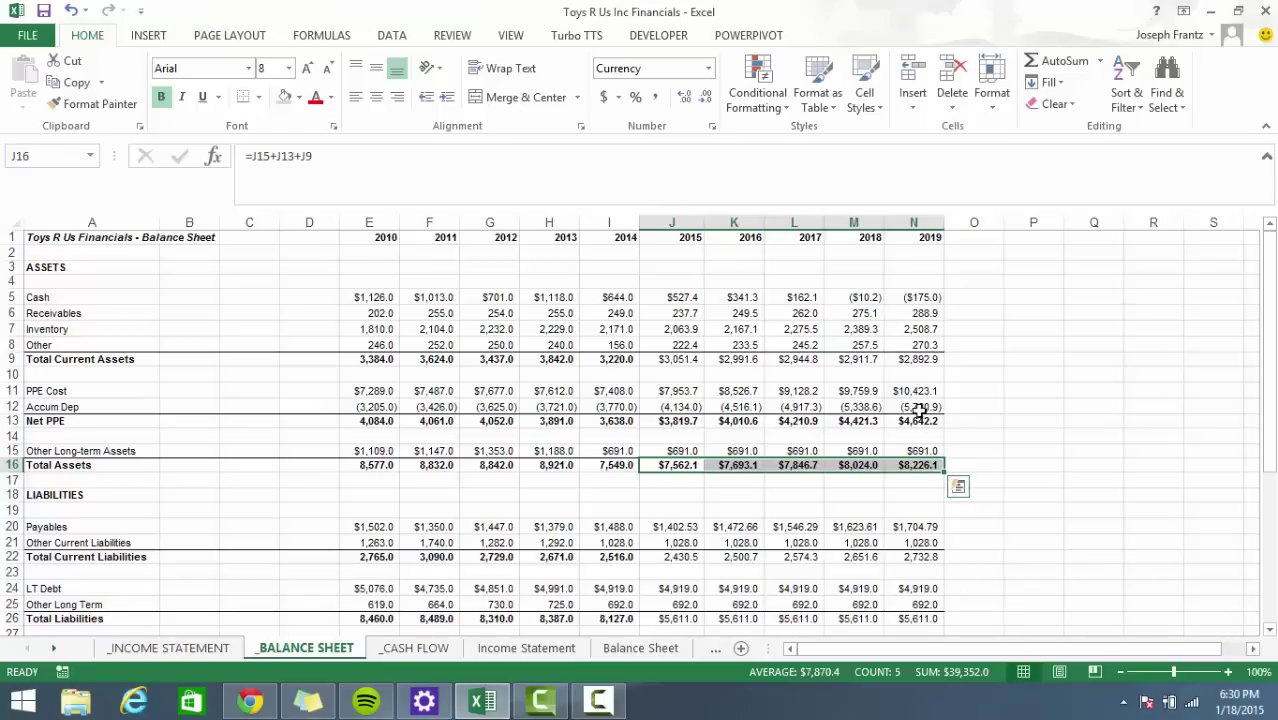
Project Stock/PIC in J28 with =I28 and fill the formula across through N28.
click(955, 436)
scroll(600, 465, down, 2)
scroll(725, 485, down, 2)
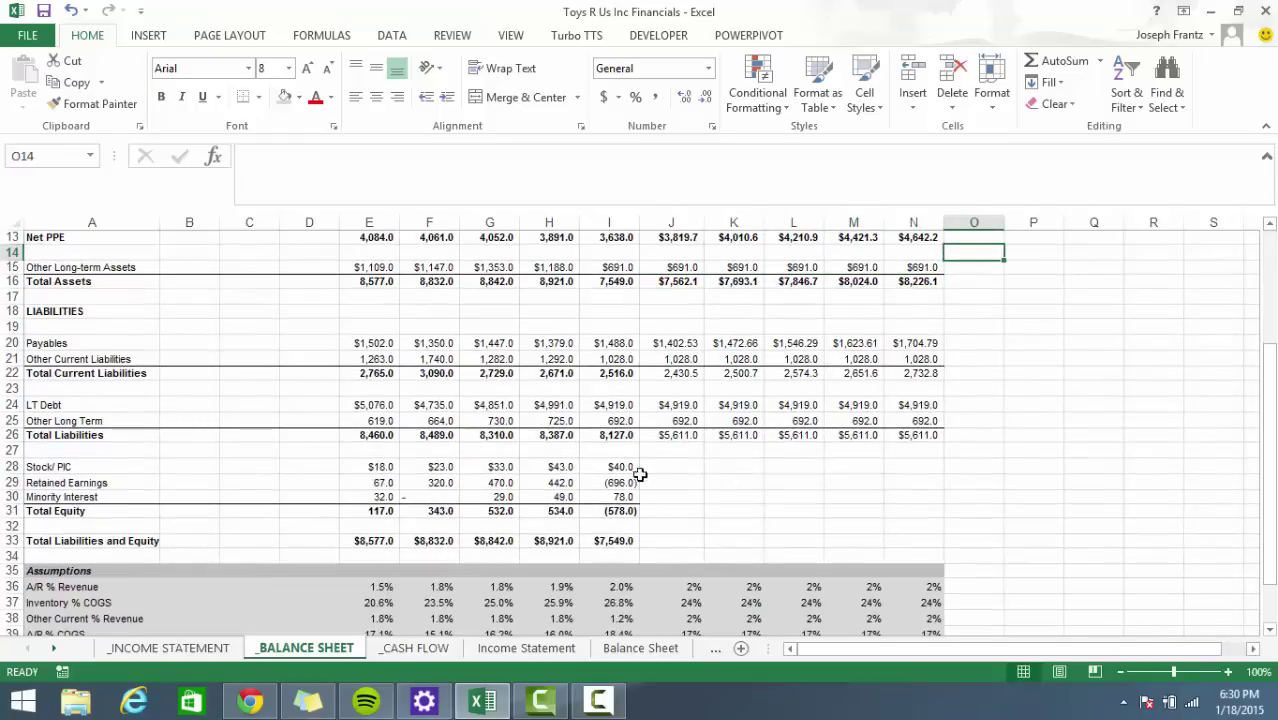
click(690, 468)
text(=I28)
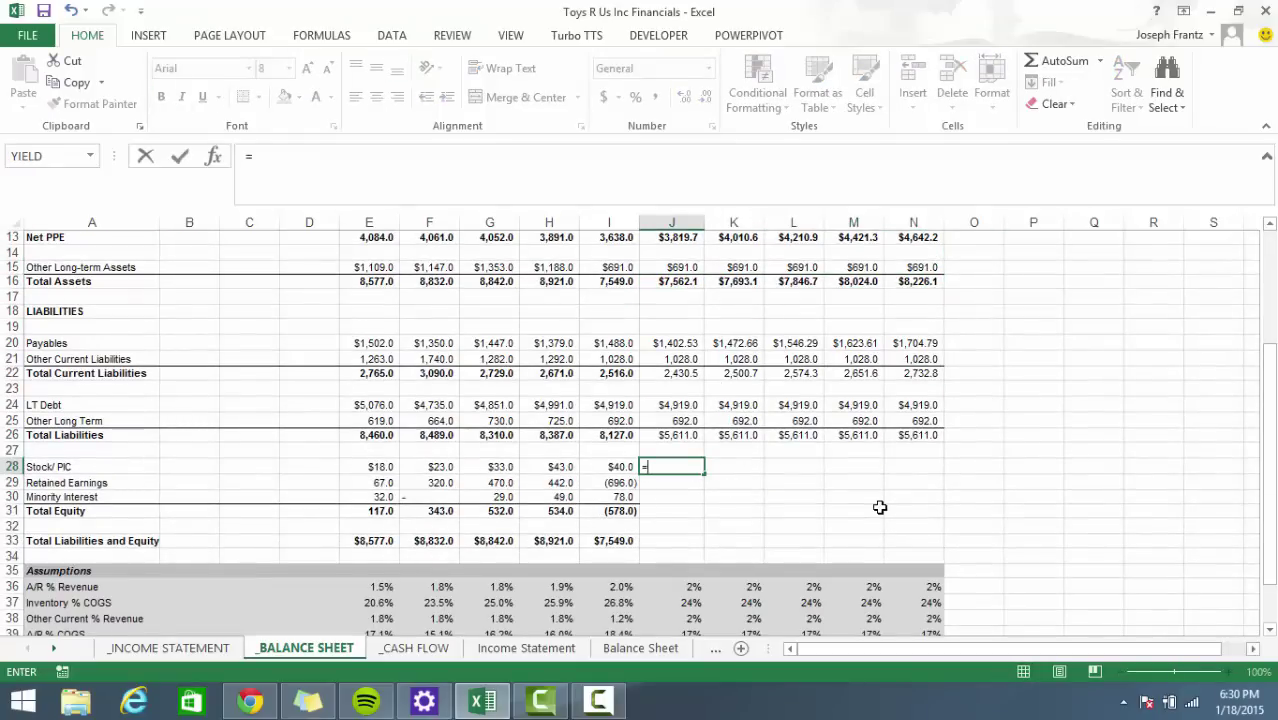
key(ctrl+Return)
key(shift+Right)
key(shift+Right)
key(shift+Right)
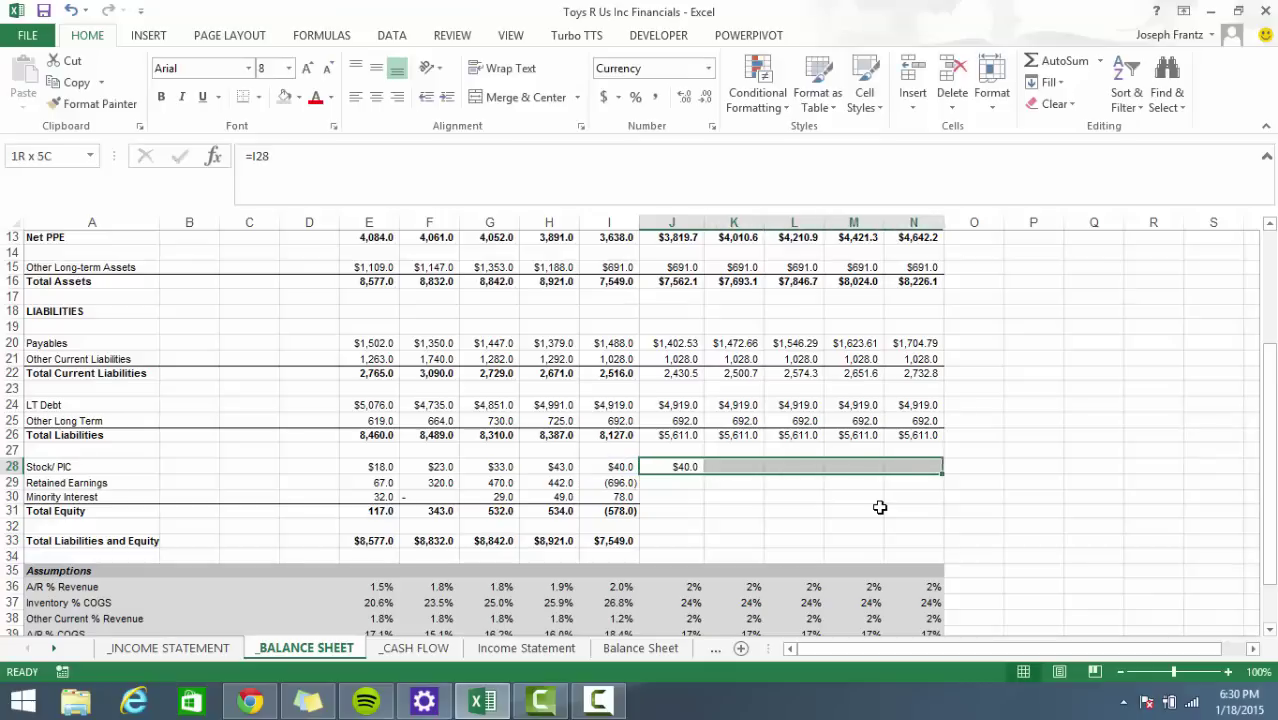
key(shift+Right)
key(shift+Left)
key(ctrl+r)
Project 2015 Retained Earnings in J29 as the prior-year balance plus Net Income, using =I29+'_INCOME STATEMENT'!J17.
key(Down)
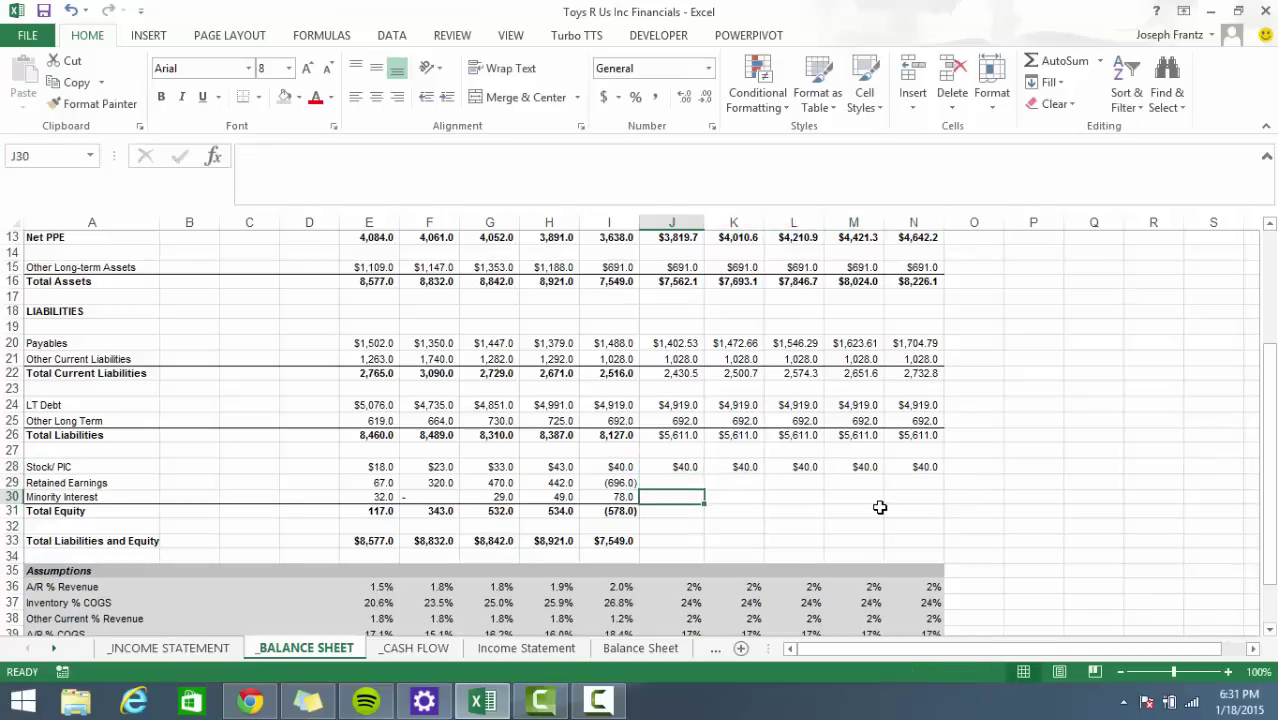
text(=)
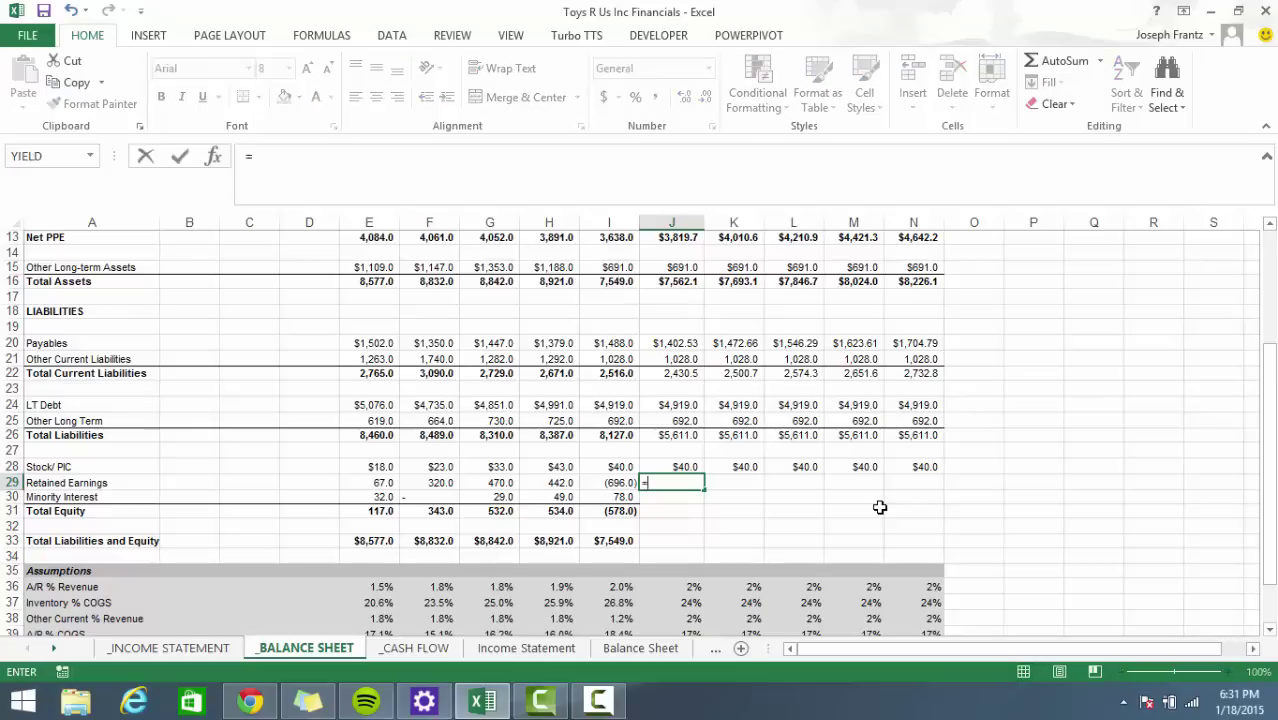
key(Down)
key(Up)
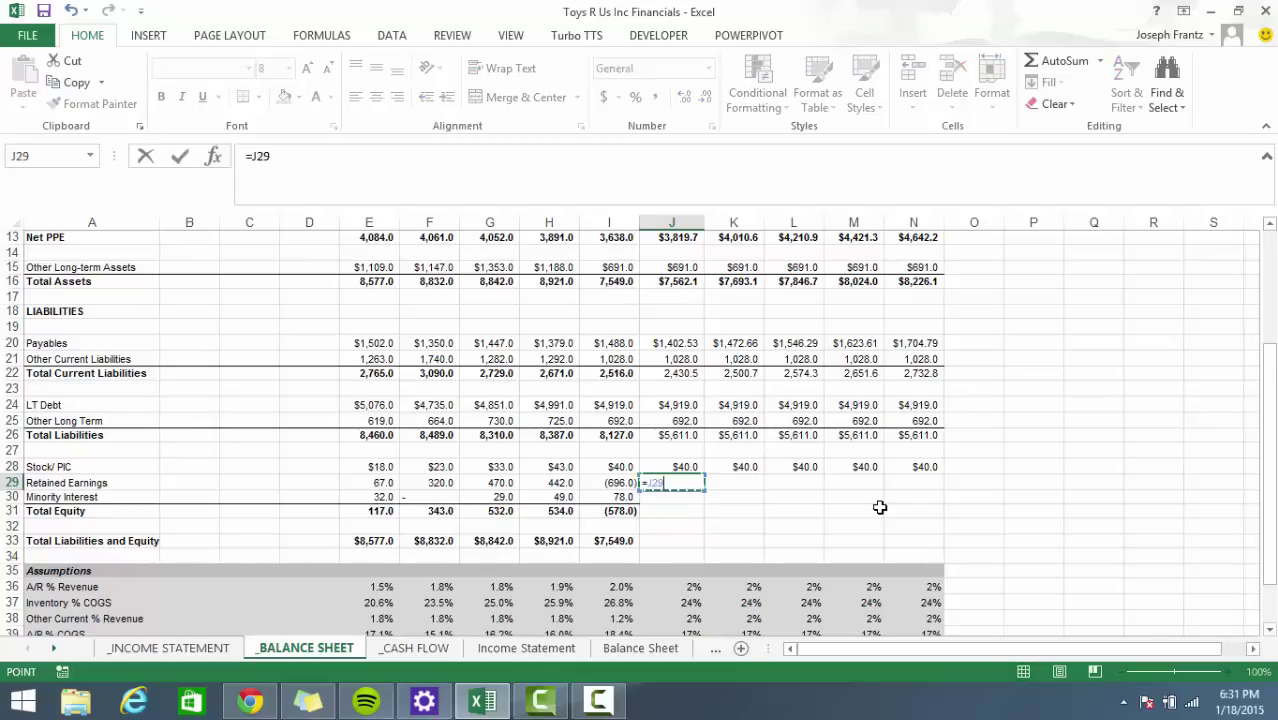
key(Left)
text(+)
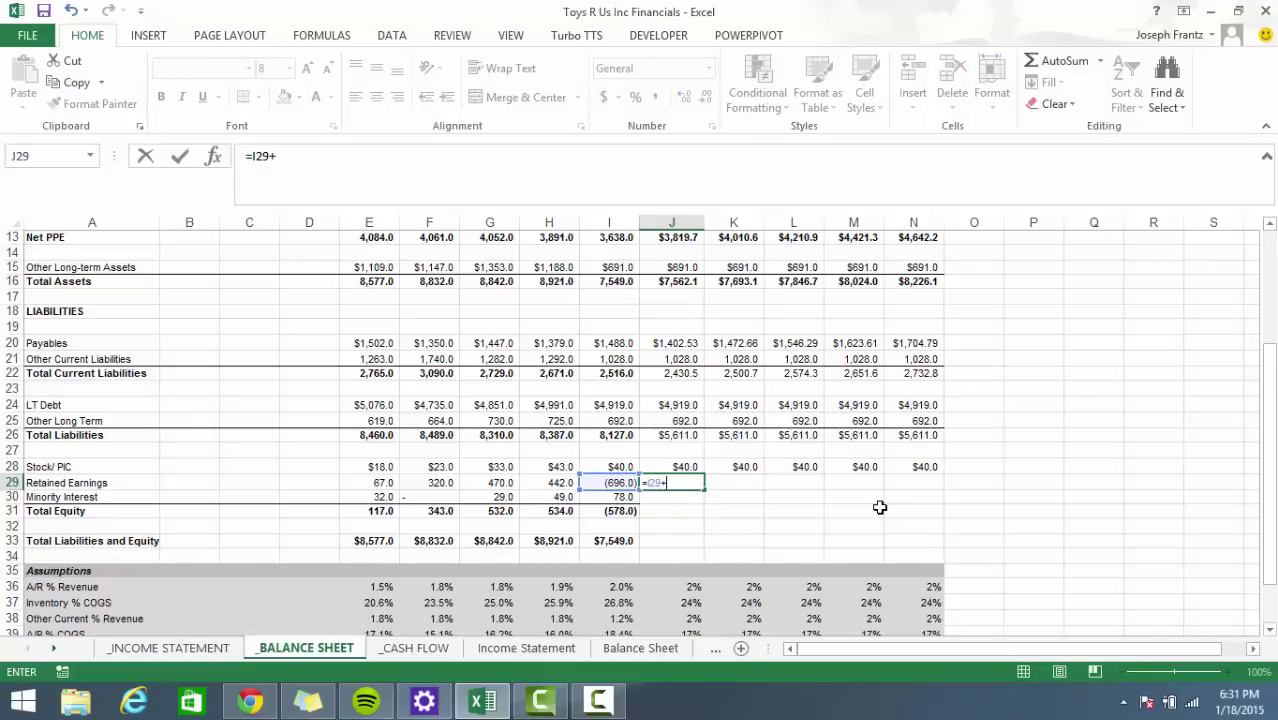
click(169, 650)
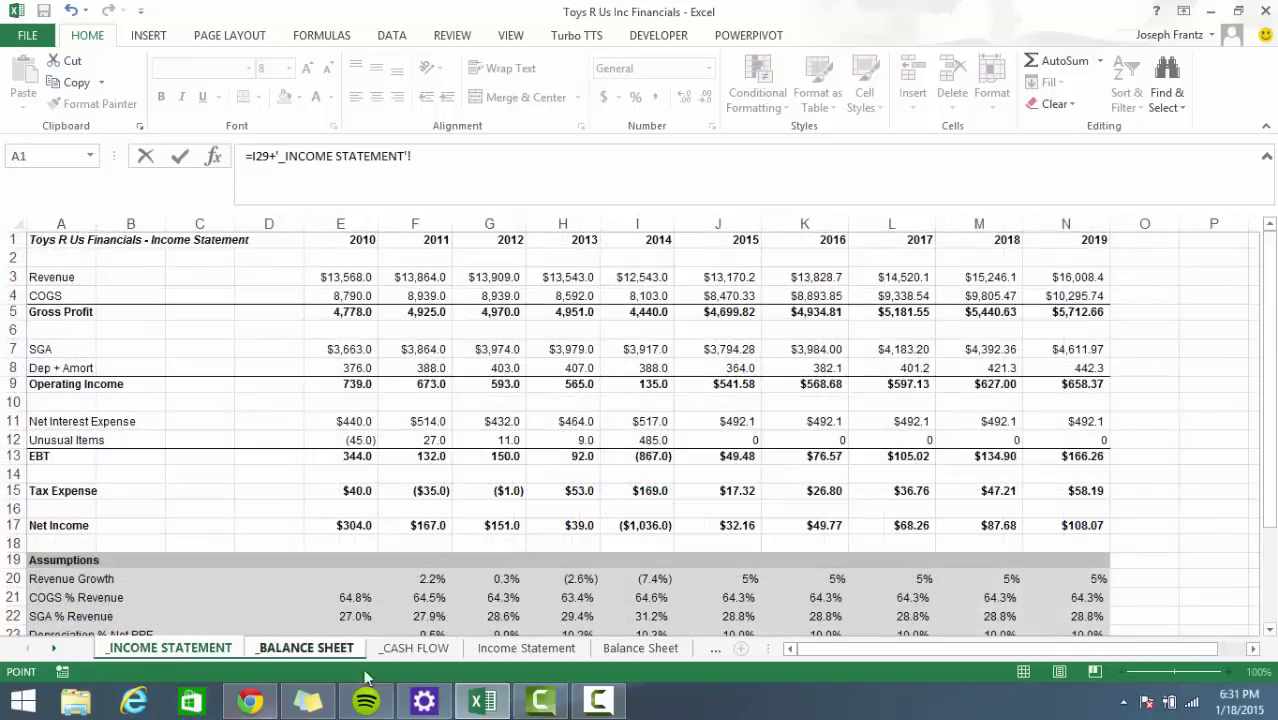
click(738, 527)
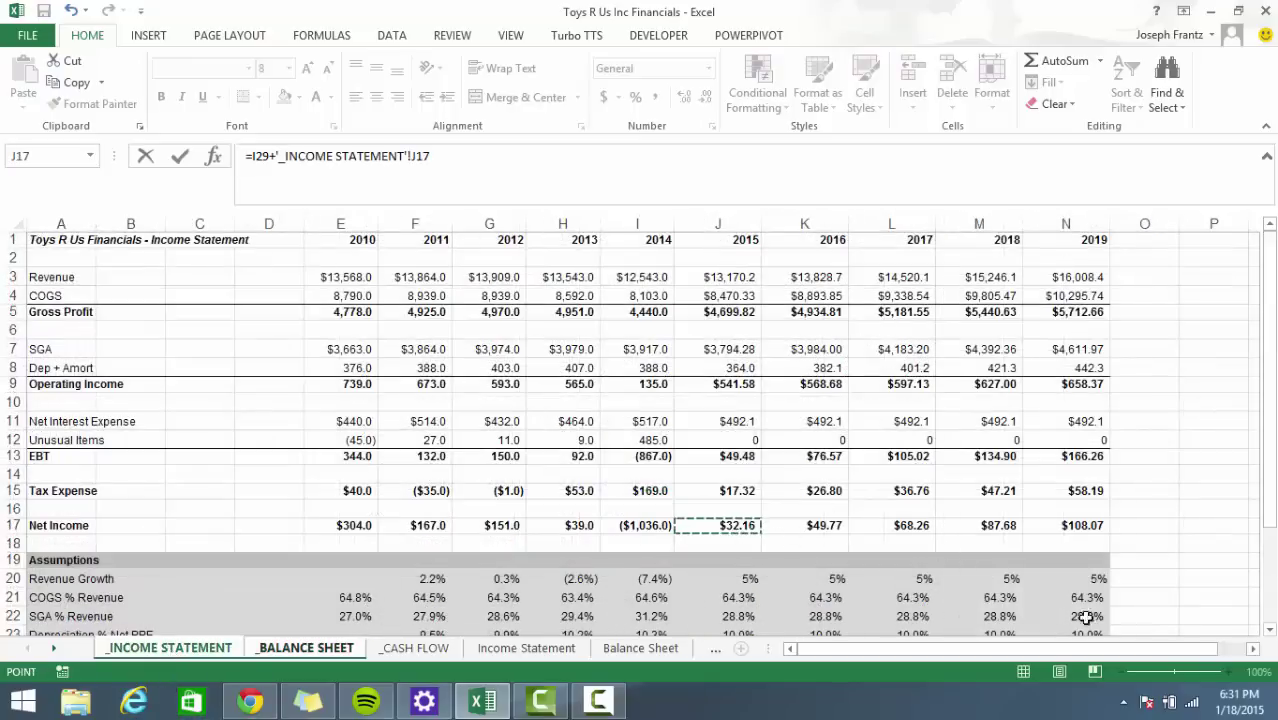
key(Return)
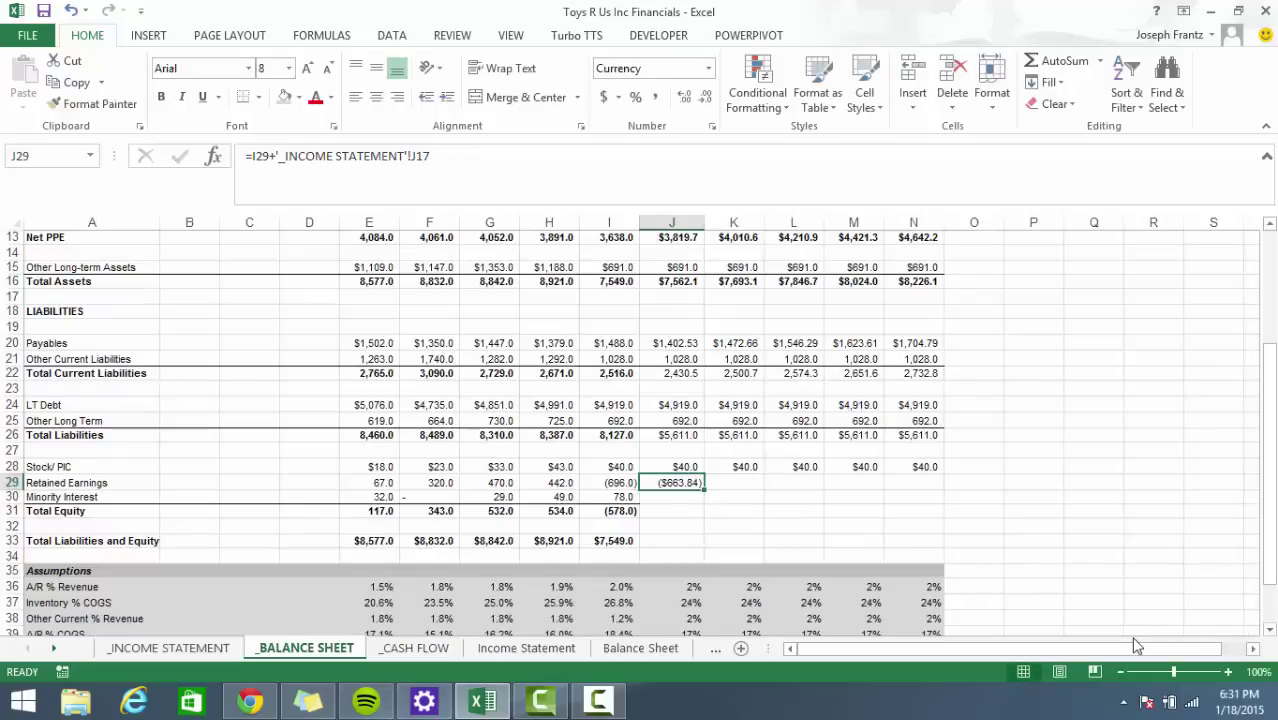
Fill the Retained Earnings formula from J29 across through N29.
key(shift+Right)
key(shift+Right)
key(shift+Right)
key(shift+Right)
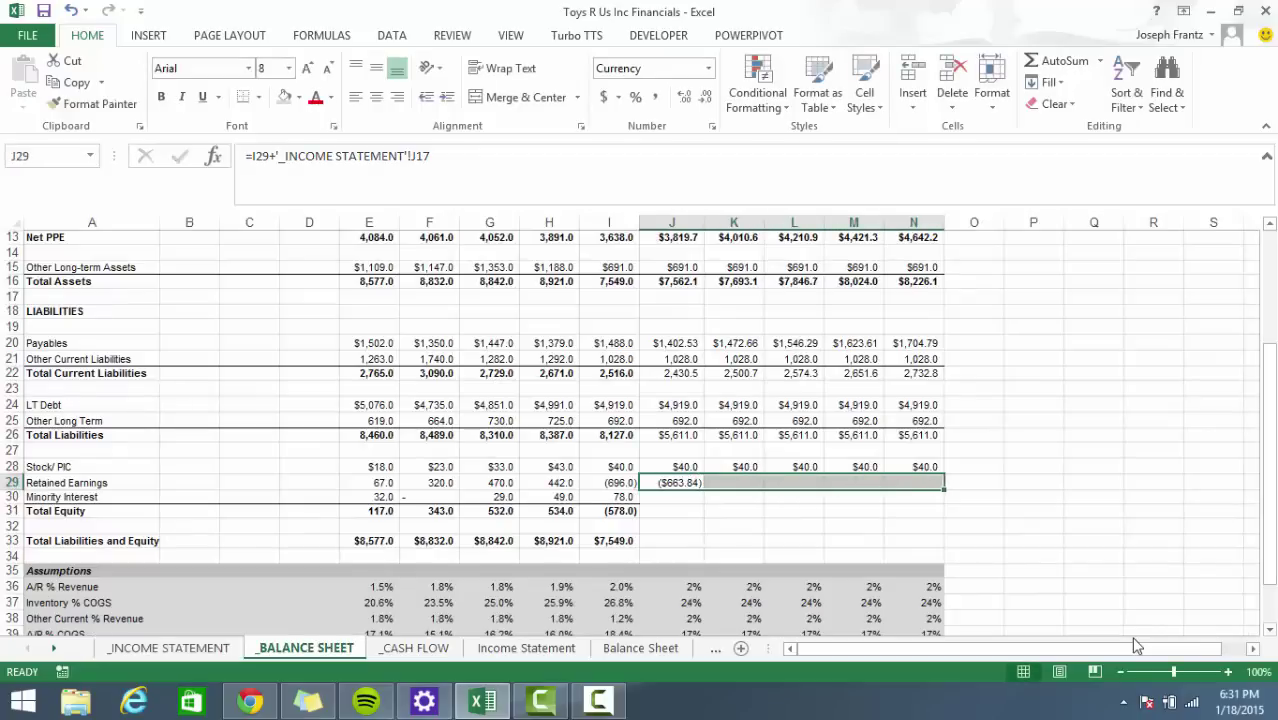
key(ctrl+r)
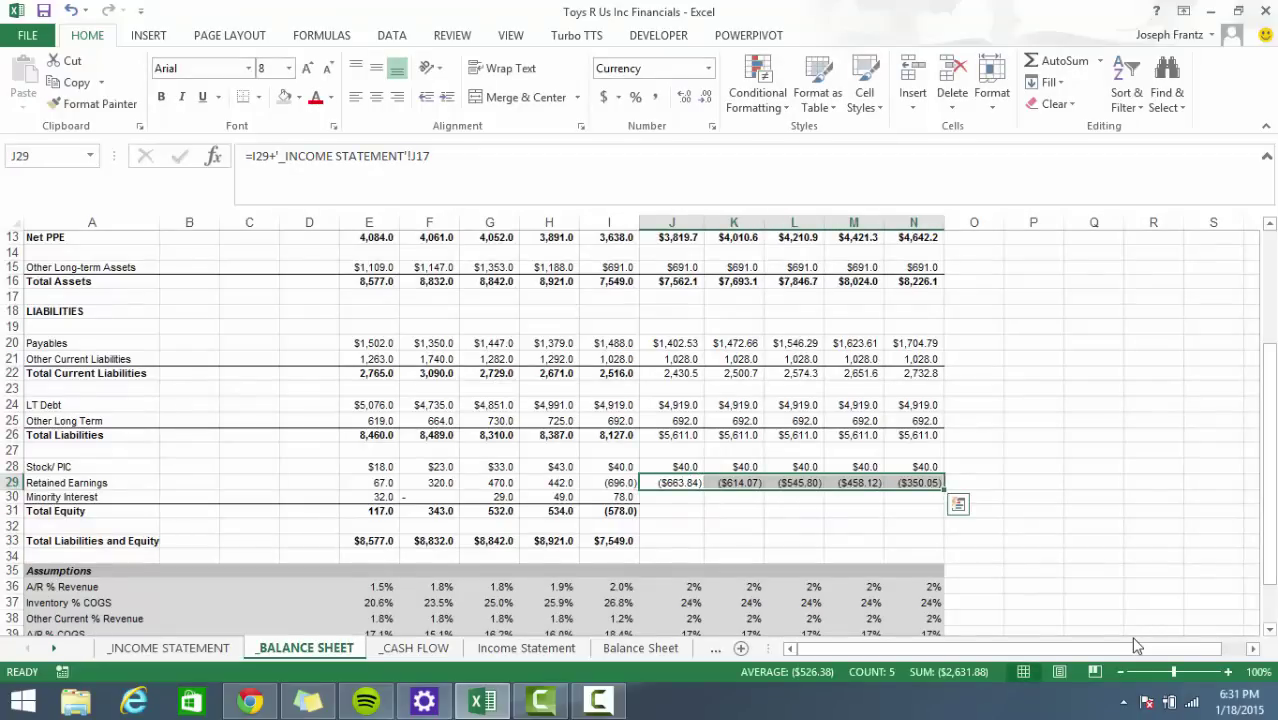
Project Minority Interest in J30 with =I30 and fill the formula across through N30.
key(Right)
key(Right)
key(Right)
key(Right)
key(Right)
key(Down)
key(Down)
key(Left)
key(Left)
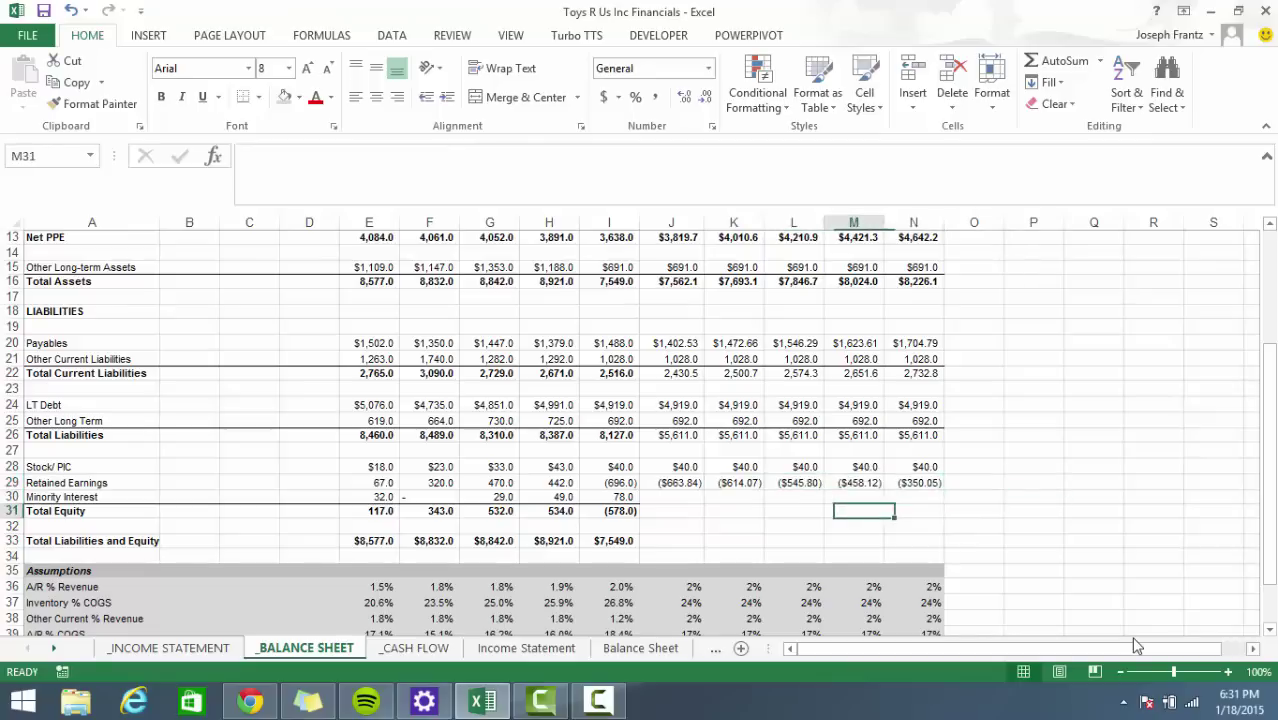
key(Left)
key(Left)
key(Left)
key(Up)
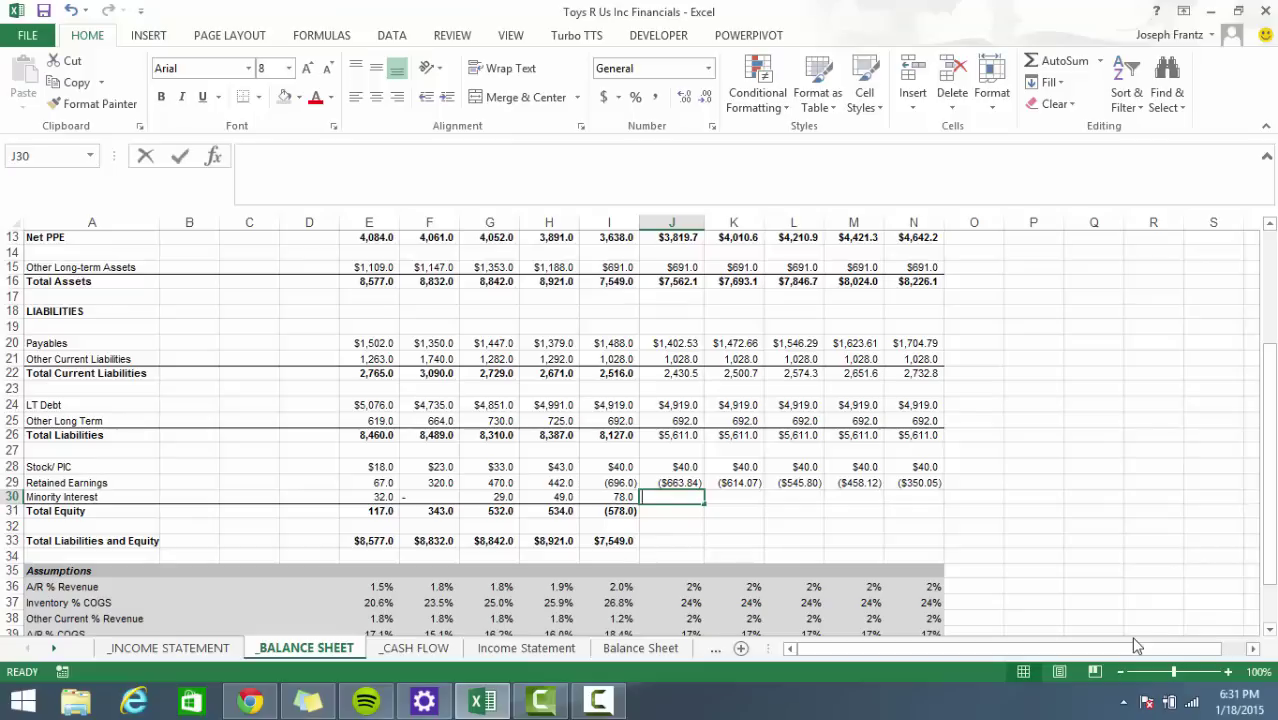
text(=)
key(Left)
key(ctrl+Return)
key(shift+Right)
key(shift+Right)
key(shift+Right)
key(shift+Right)
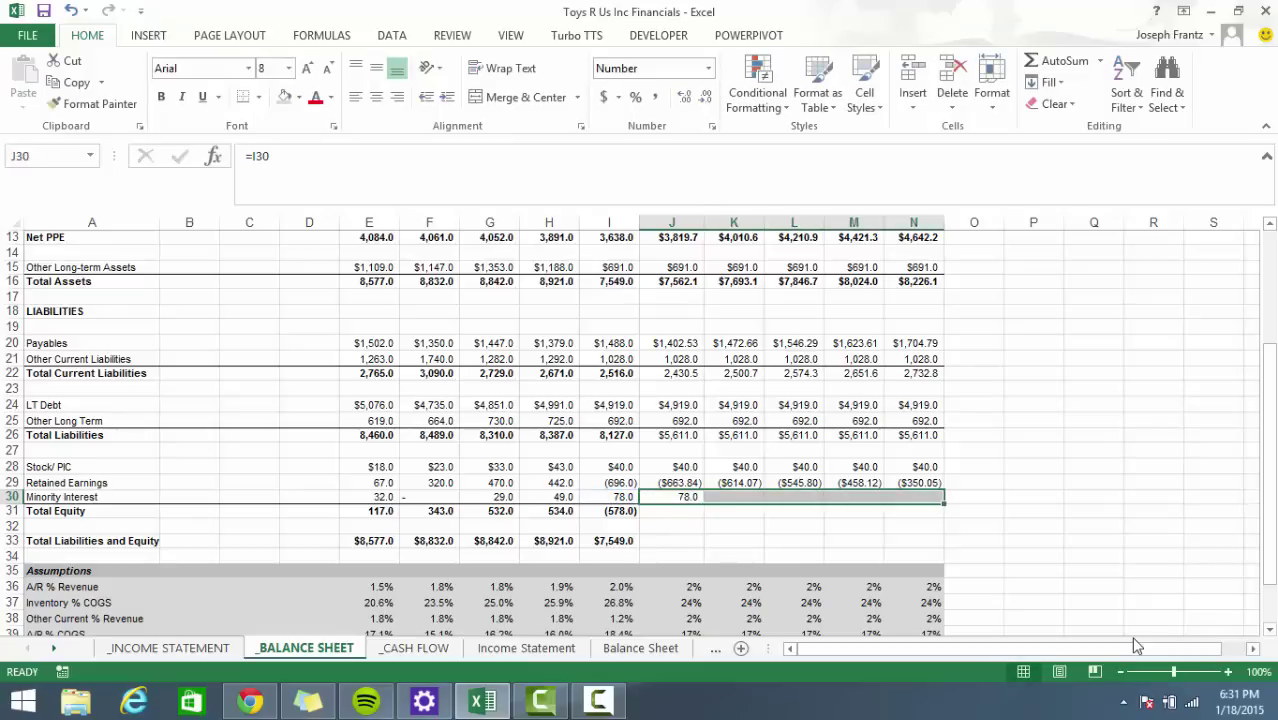
key(ctrl+r)
key(Down)
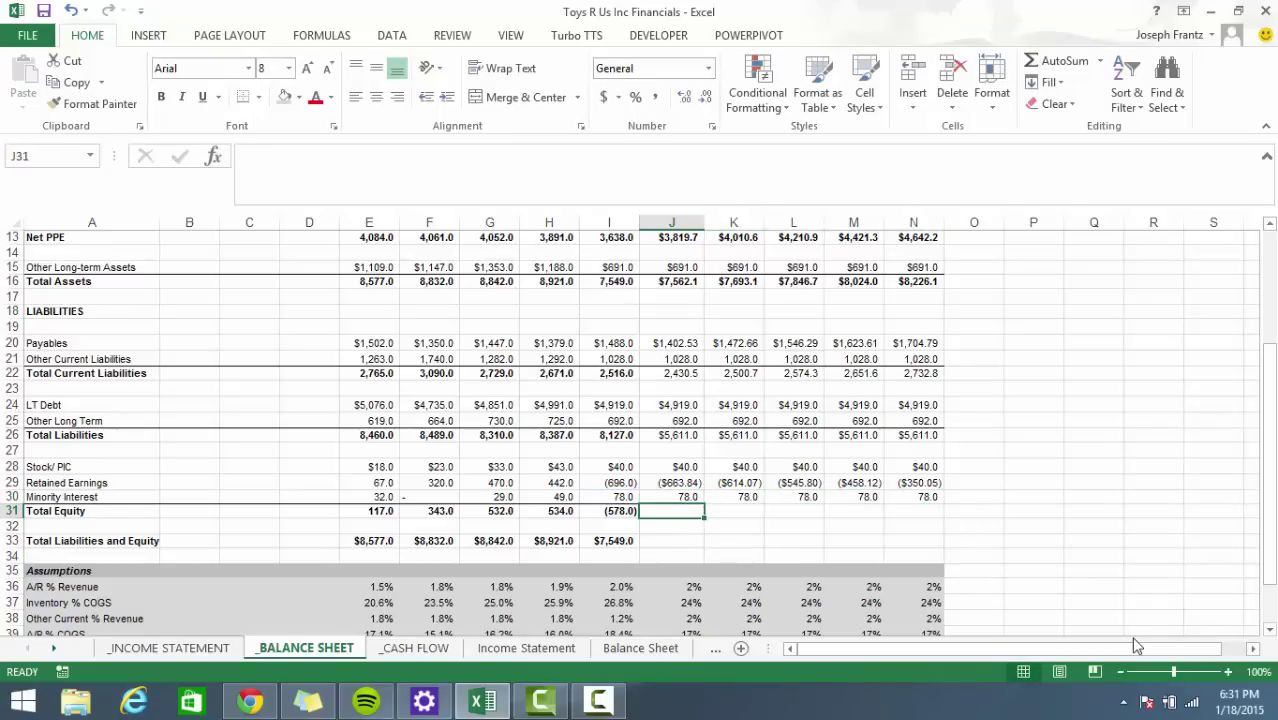
Add a bottom border under the Minority Interest projections in J30:N30.
key(Up)
key(shift+Right)
key(shift+Right)
key(shift+Right)
key(shift+Right)
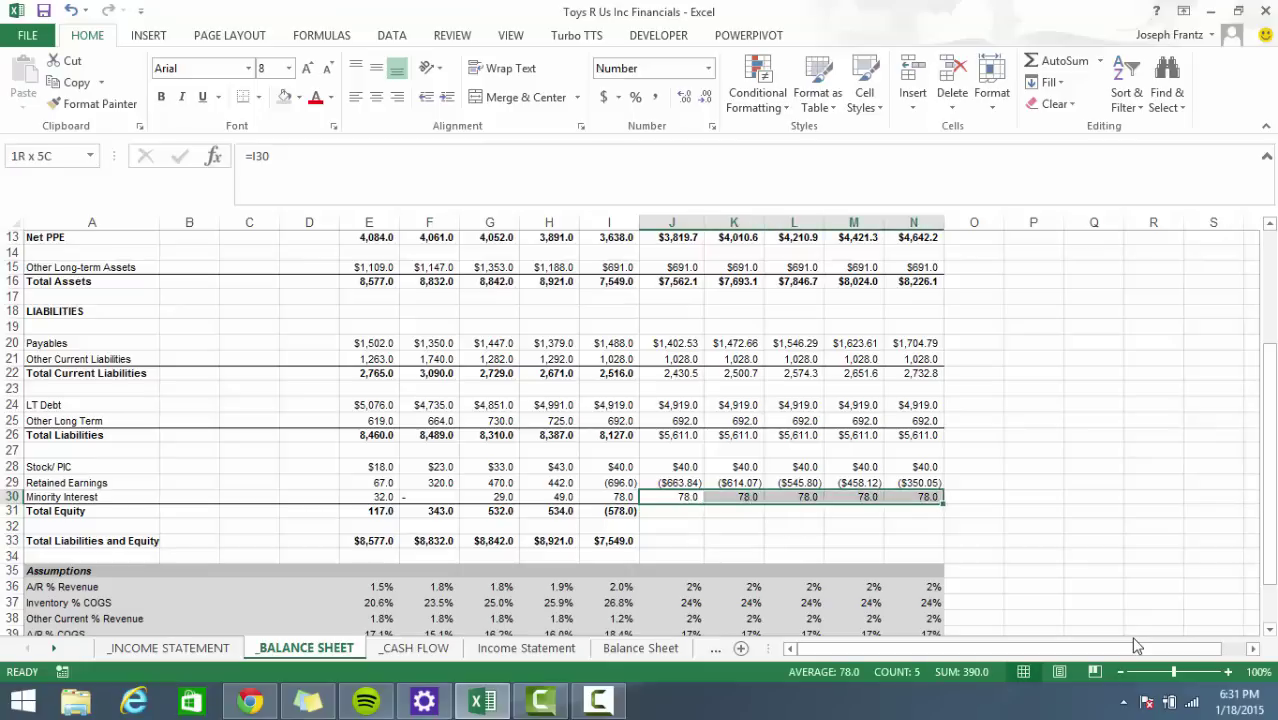
key(ctrl+r)
key(alt+h)
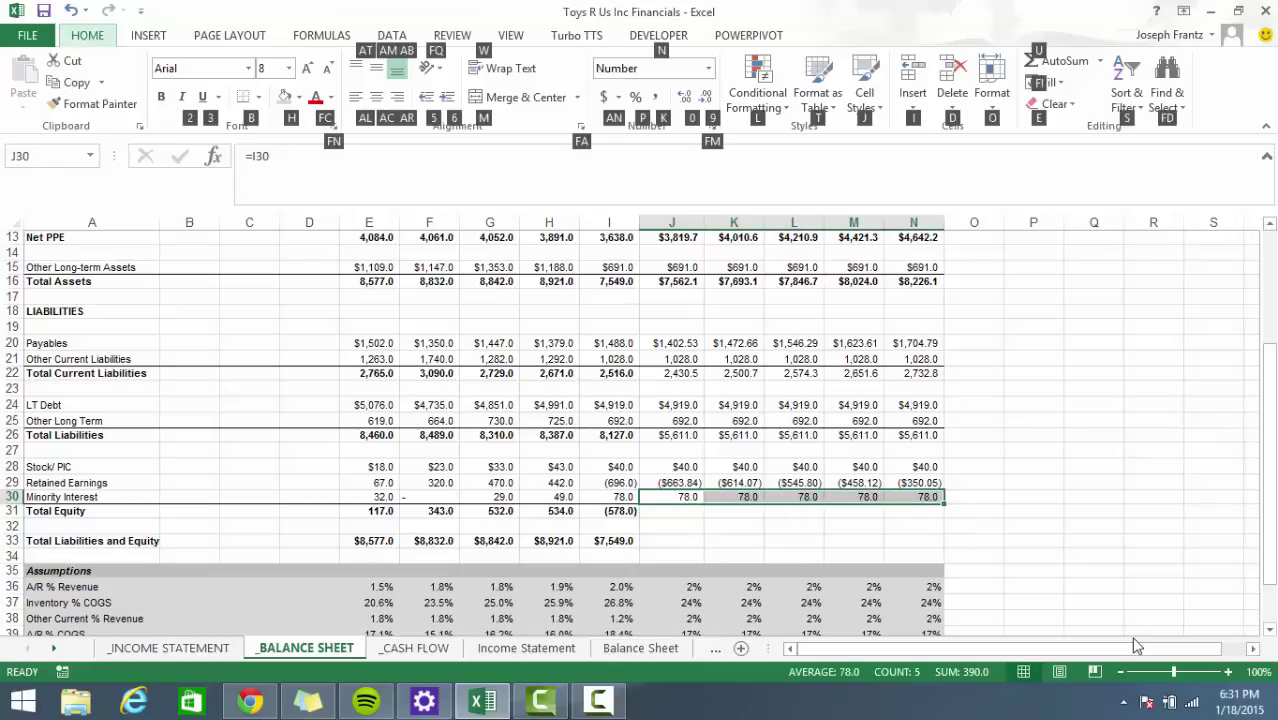
key(b)
key(Escape)
key(Escape)
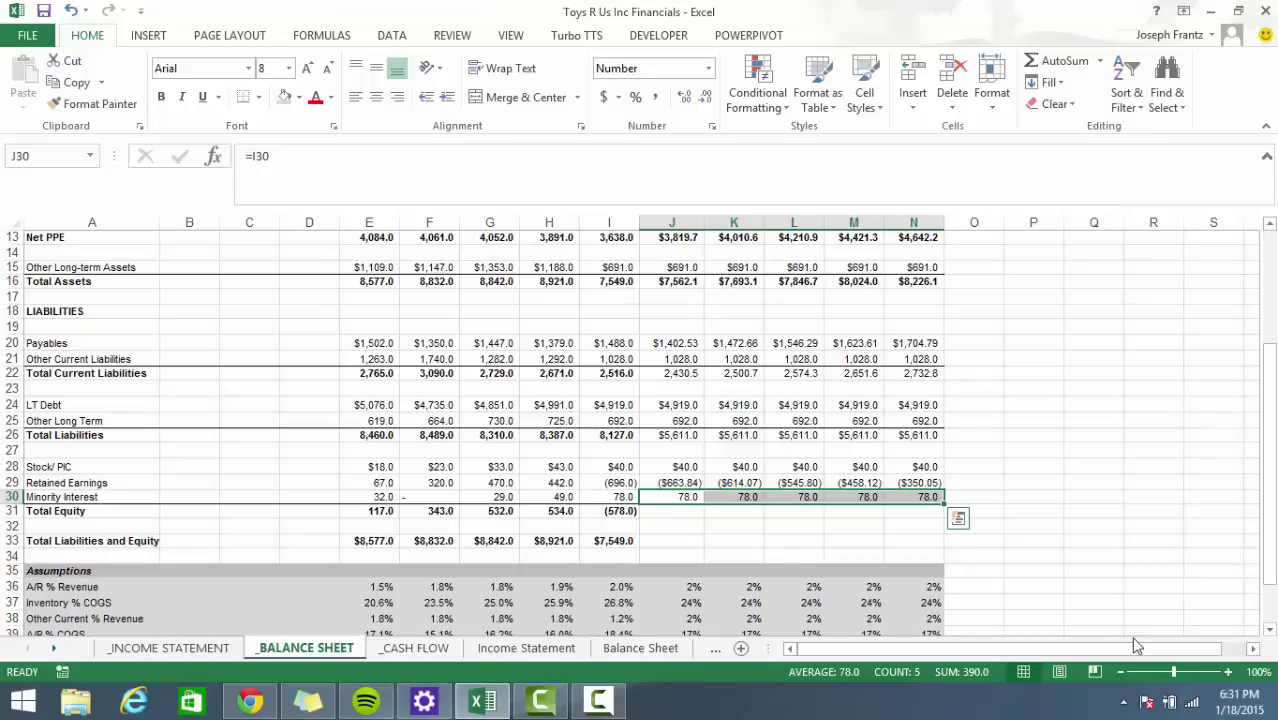
Total the 2015 equity in J31 with =SUM(J28:J30) and fill the formula across through N31.
key(Down)
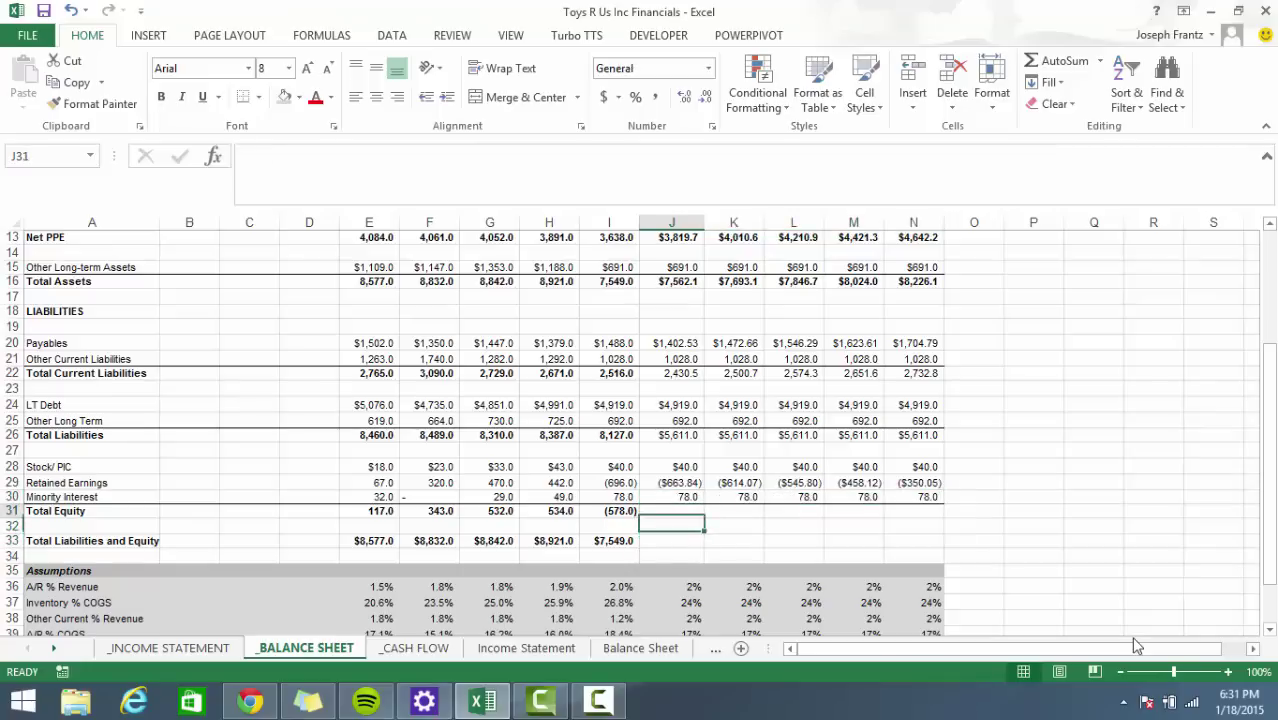
key(Down)
key(Down)
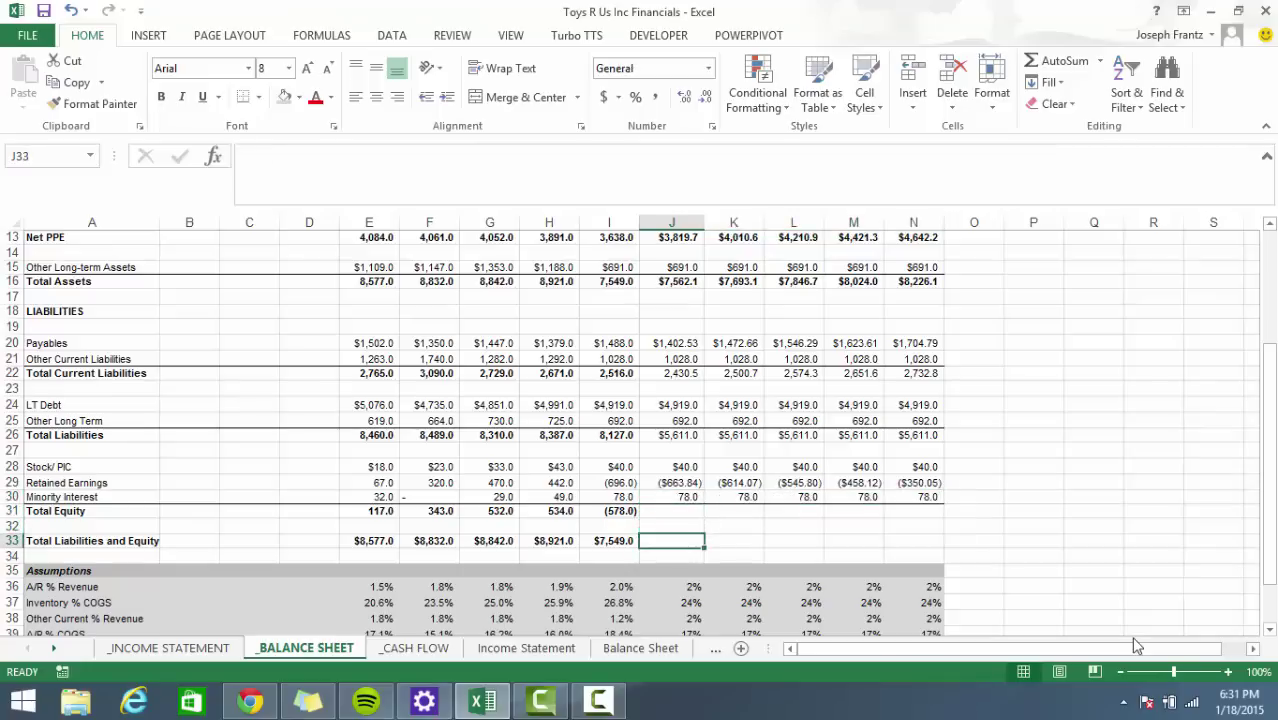
key(Up)
key(Up)
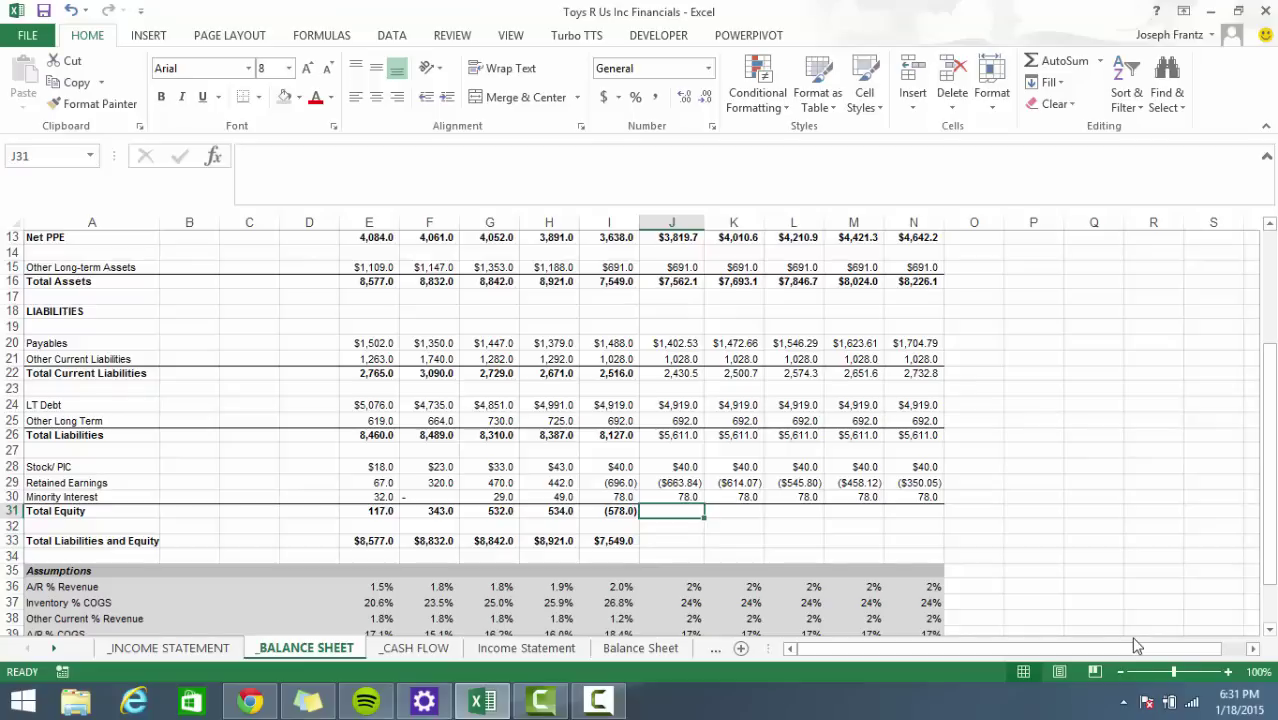
key(alt+equal)
key(ctrl+Return)
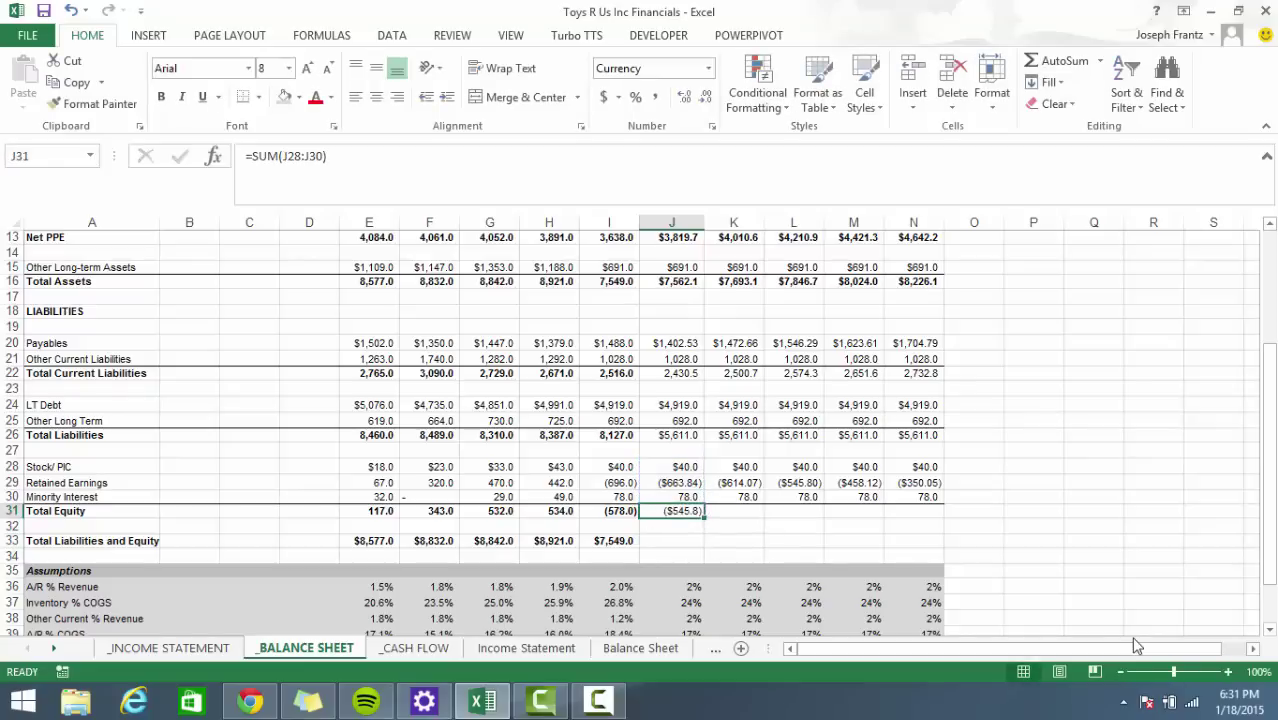
key(shift+Right)
key(shift+Right)
key(shift+Right)
key(shift+Right)
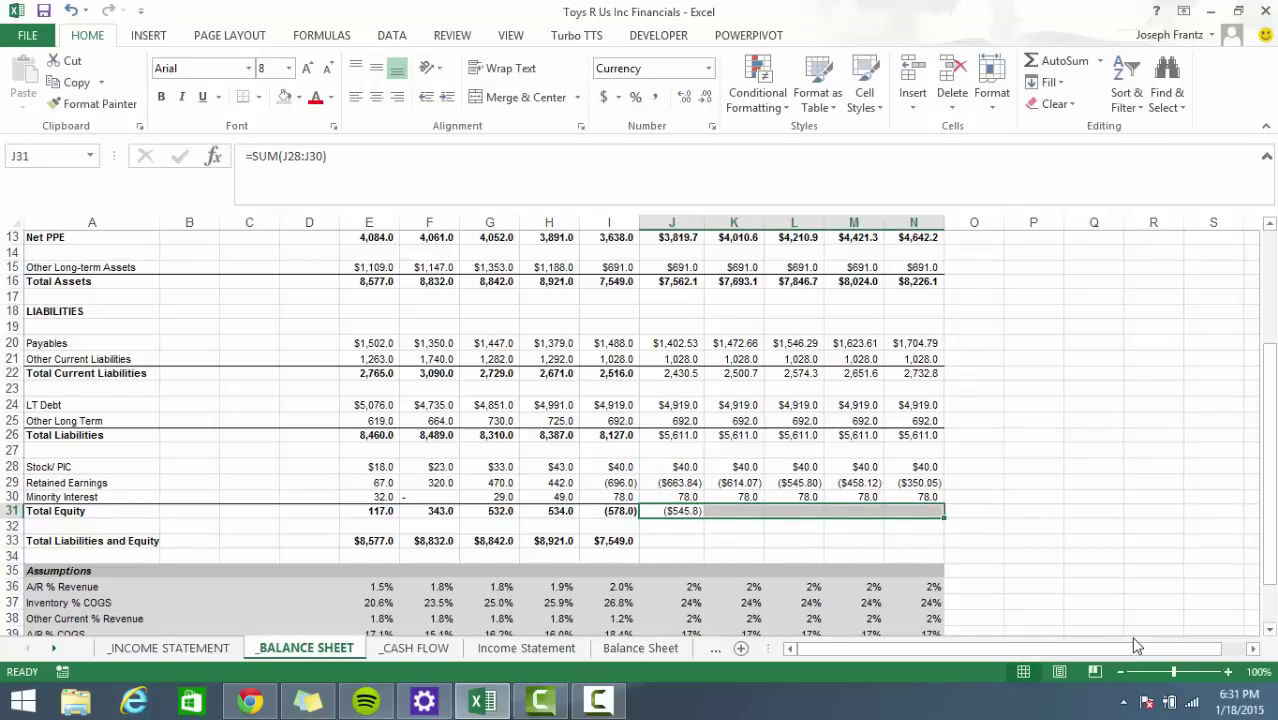
key(ctrl+r)
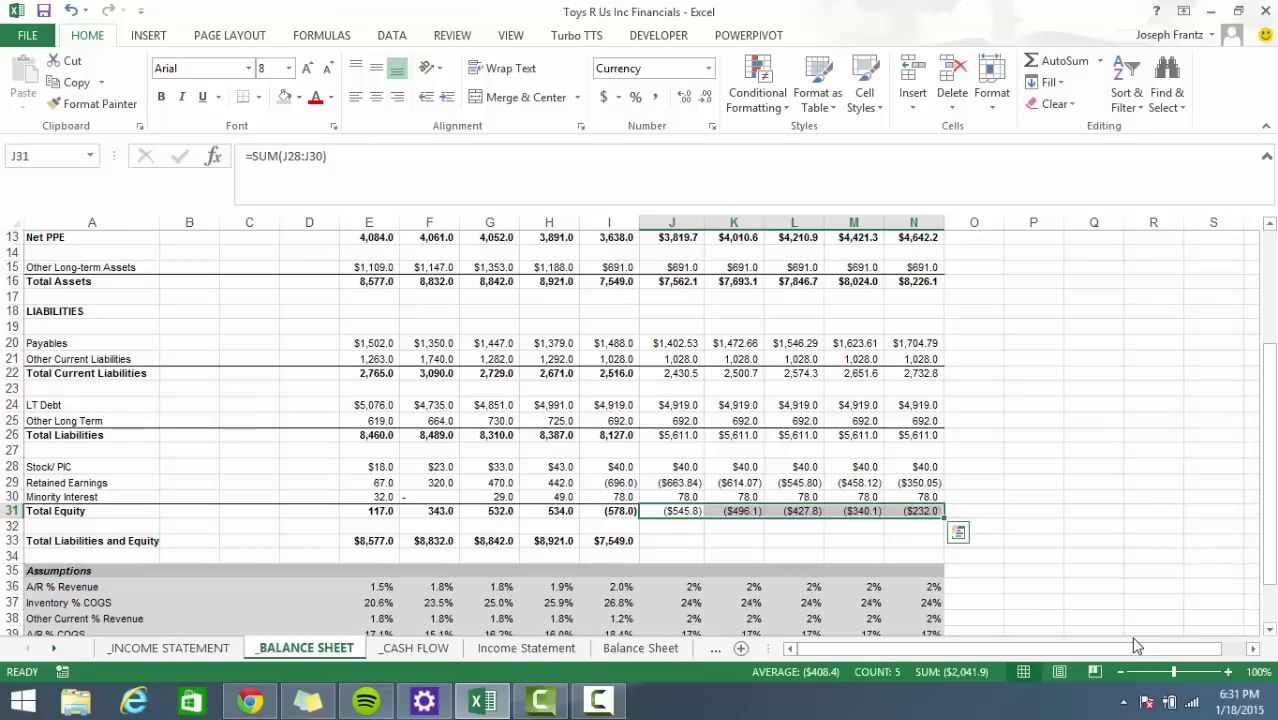
Bold the projected Total Equity values in J31:N31.
key(alt)
key(b)
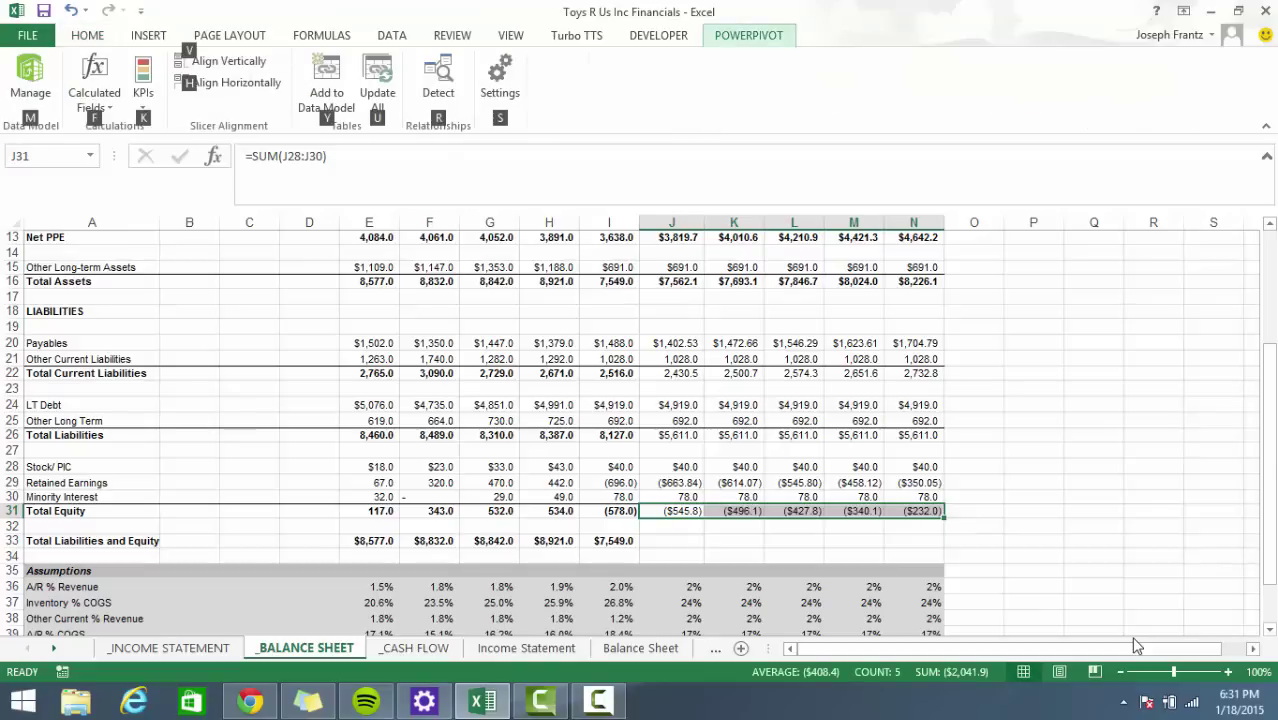
click(978, 511)
drag(925, 511, 665, 511)
key(ctrl+b)
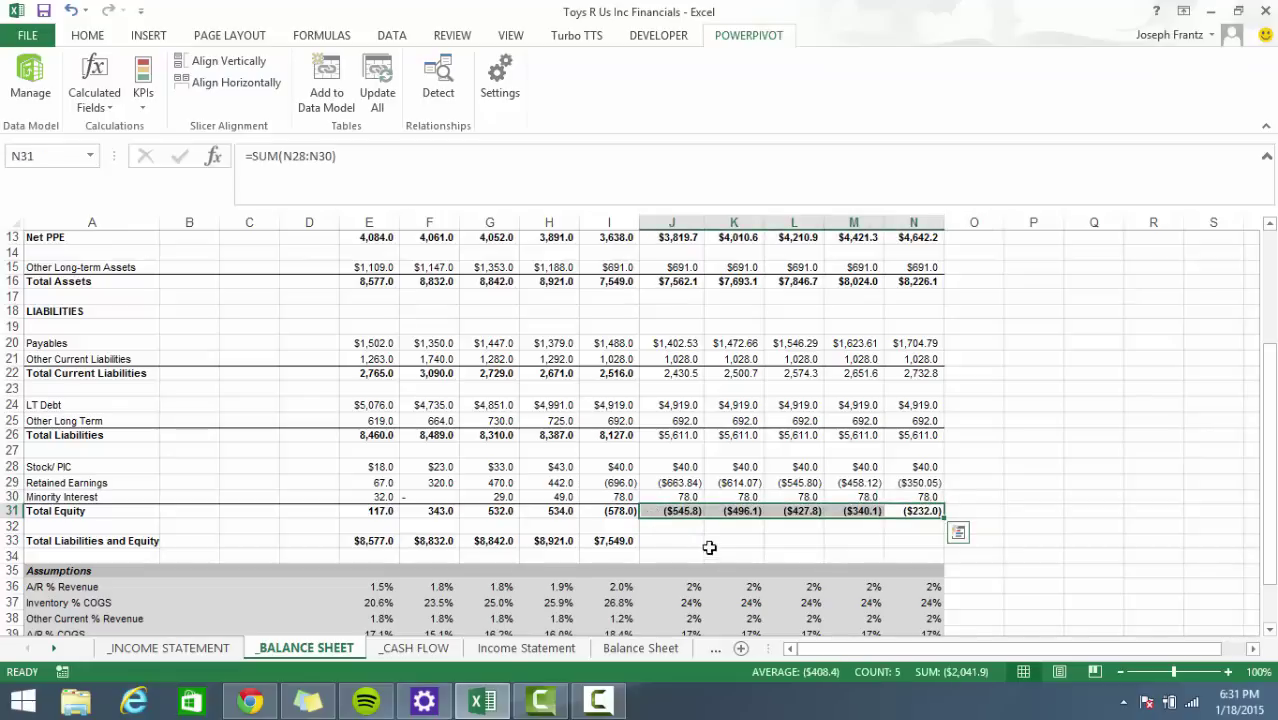
Calculate 2015 Total Liabilities and Equity in J33 from current liabilities, long-term liabilities and equity, using =J22+J26+J31.
click(679, 545)
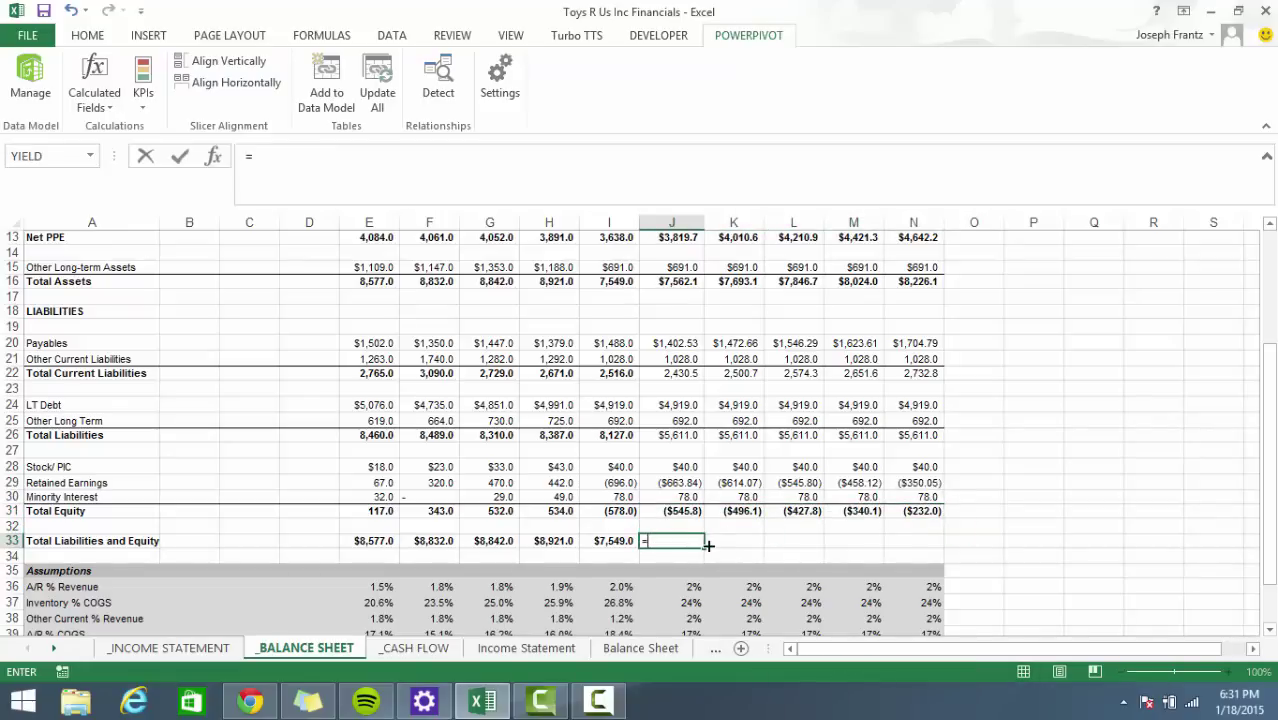
text(=)
key(Up)
key(Up)
key(Up)
key(Up)
key(Up)
key(Up)
key(Up)
key(Up)
key(Up)
key(Up)
key(Up)
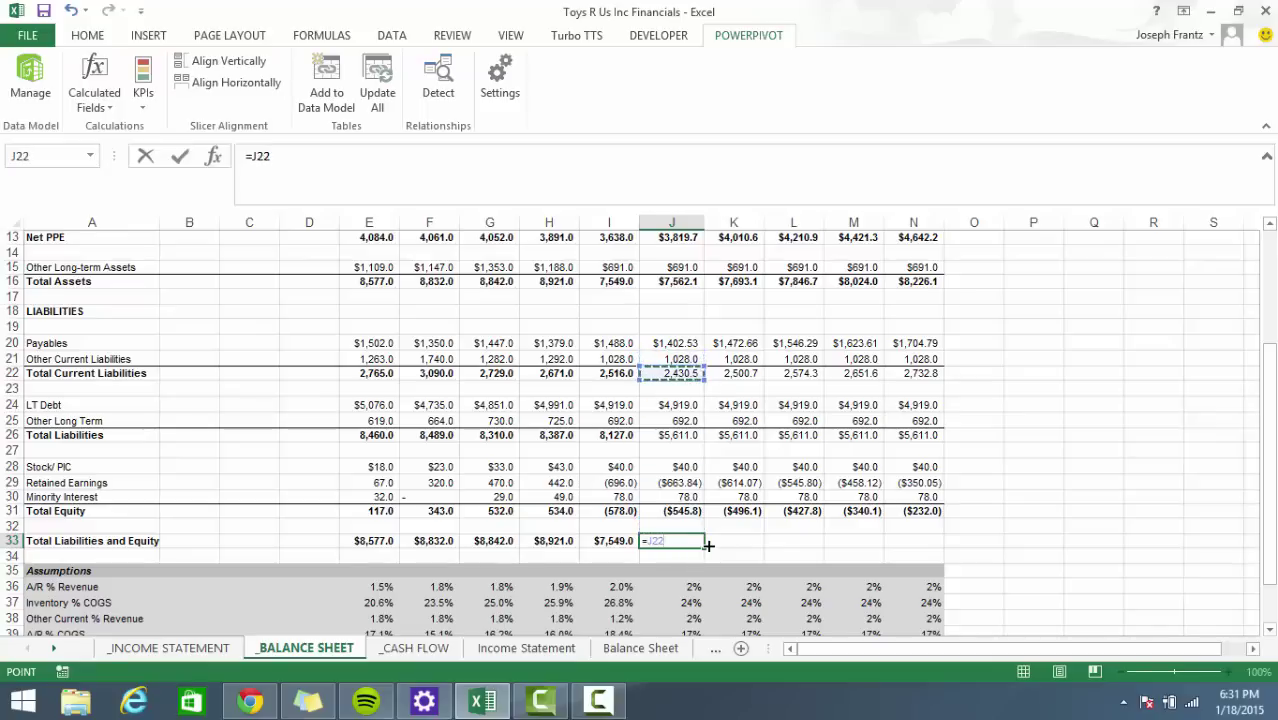
text(+)
key(Up)
key(Up)
key(Up)
key(Up)
key(Up)
key(Up)
key(Up)
key(Up)
key(Up)
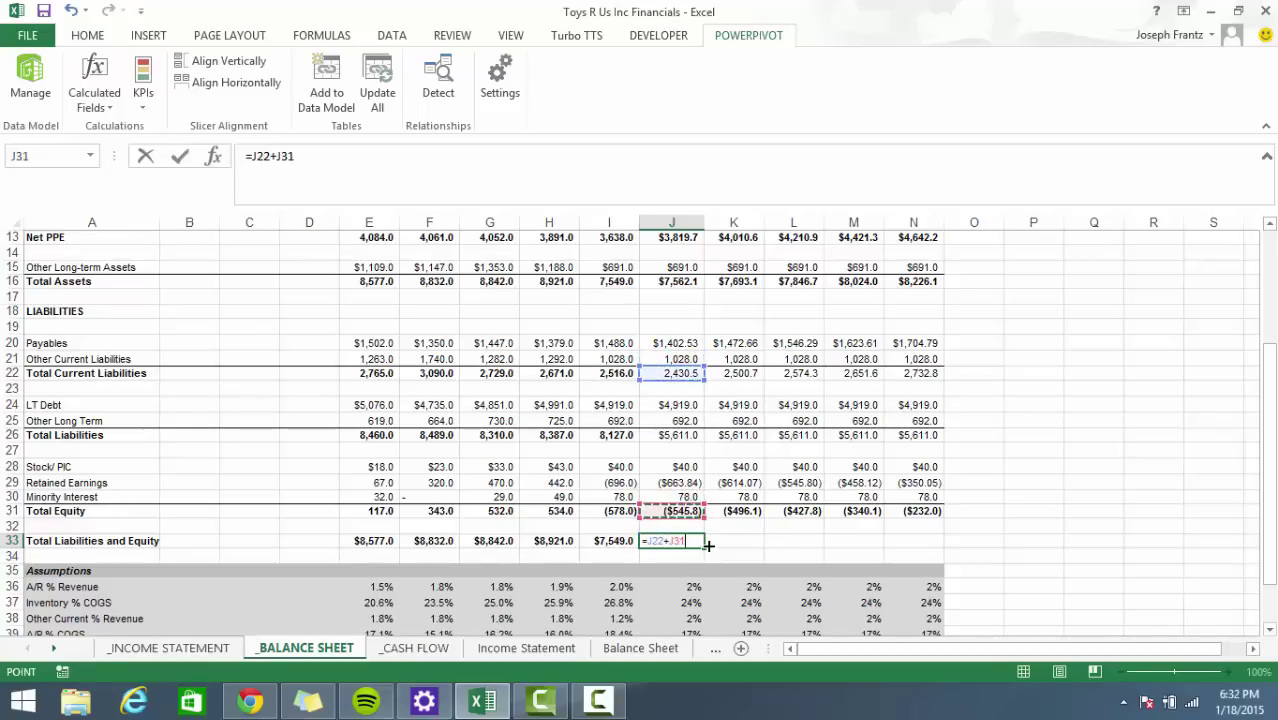
key(Down)
key(Down)
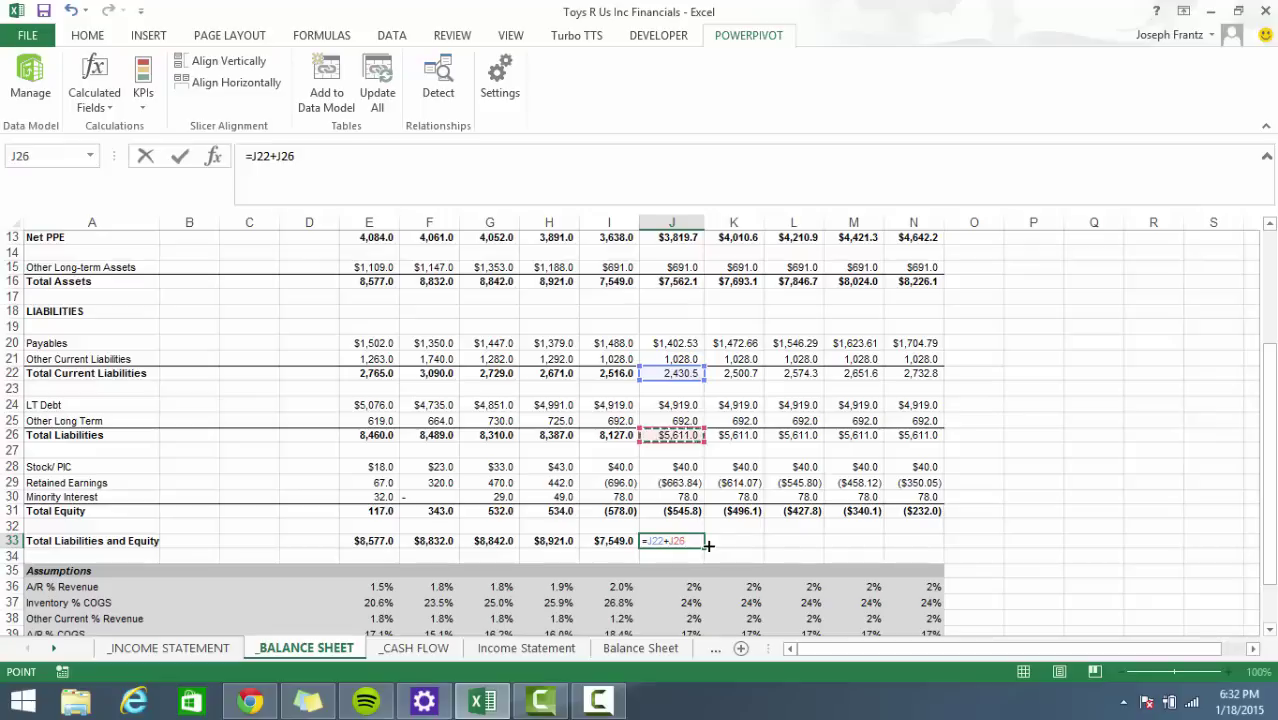
text(+)
key(Up)
key(Up)
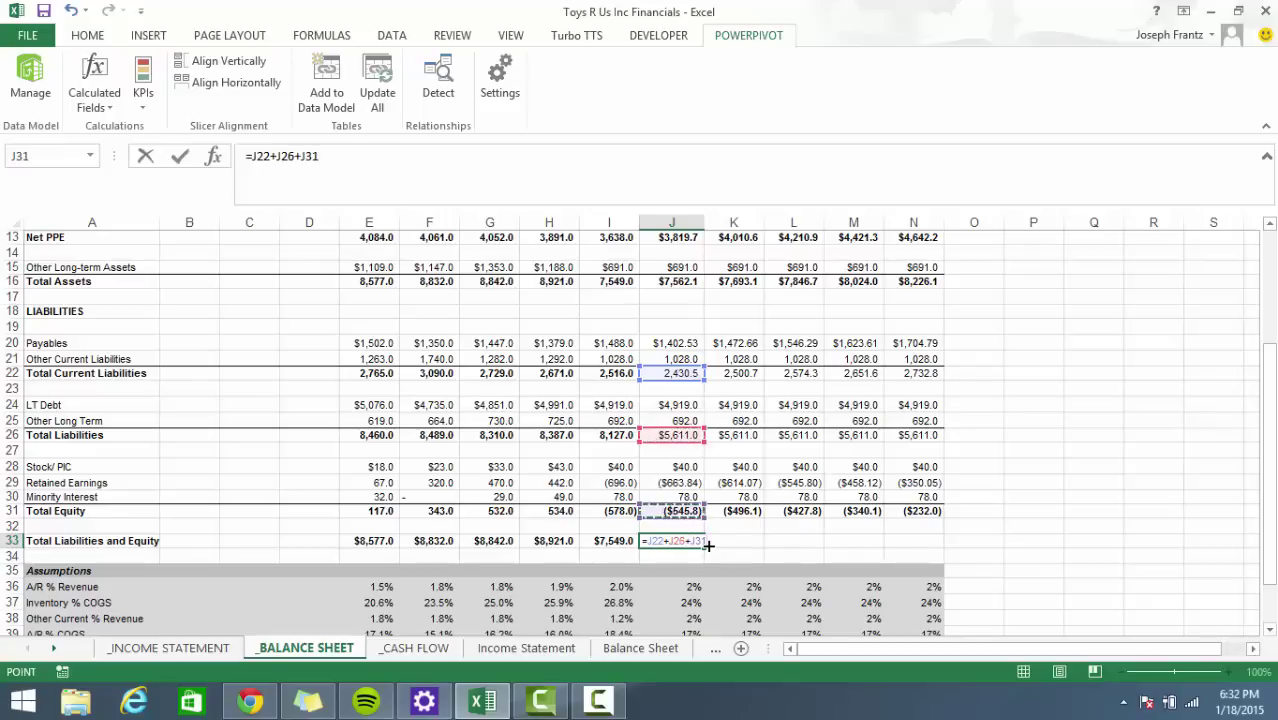
key(ctrl+Return)
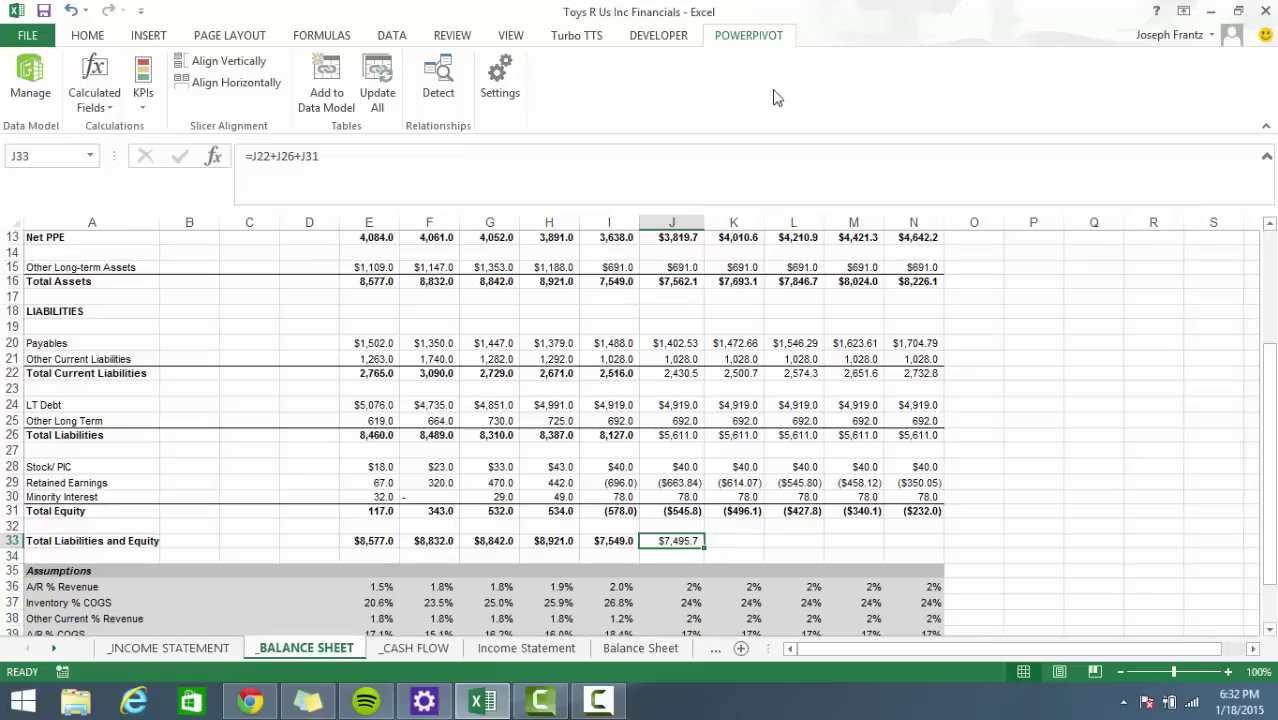
Format the 2015 Total Liabilities and Equity in J33 as bold with one decimal and no currency symbol.
click(689, 511)
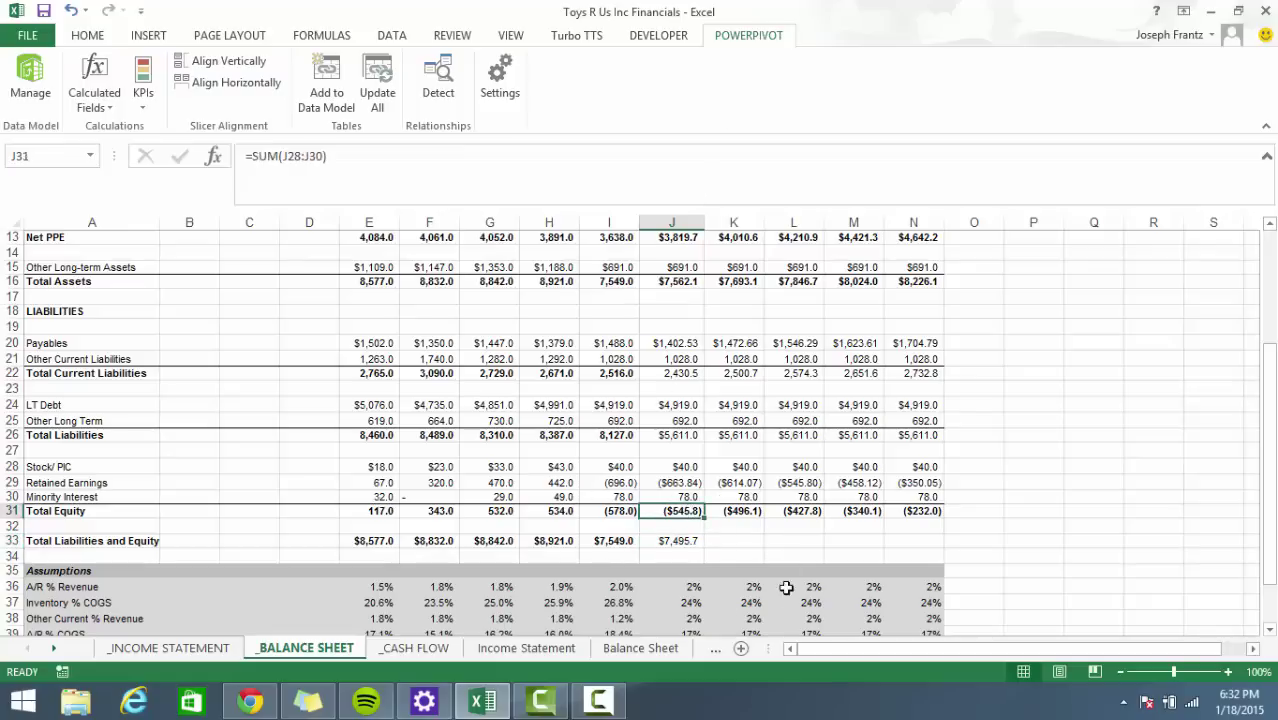
click(668, 541)
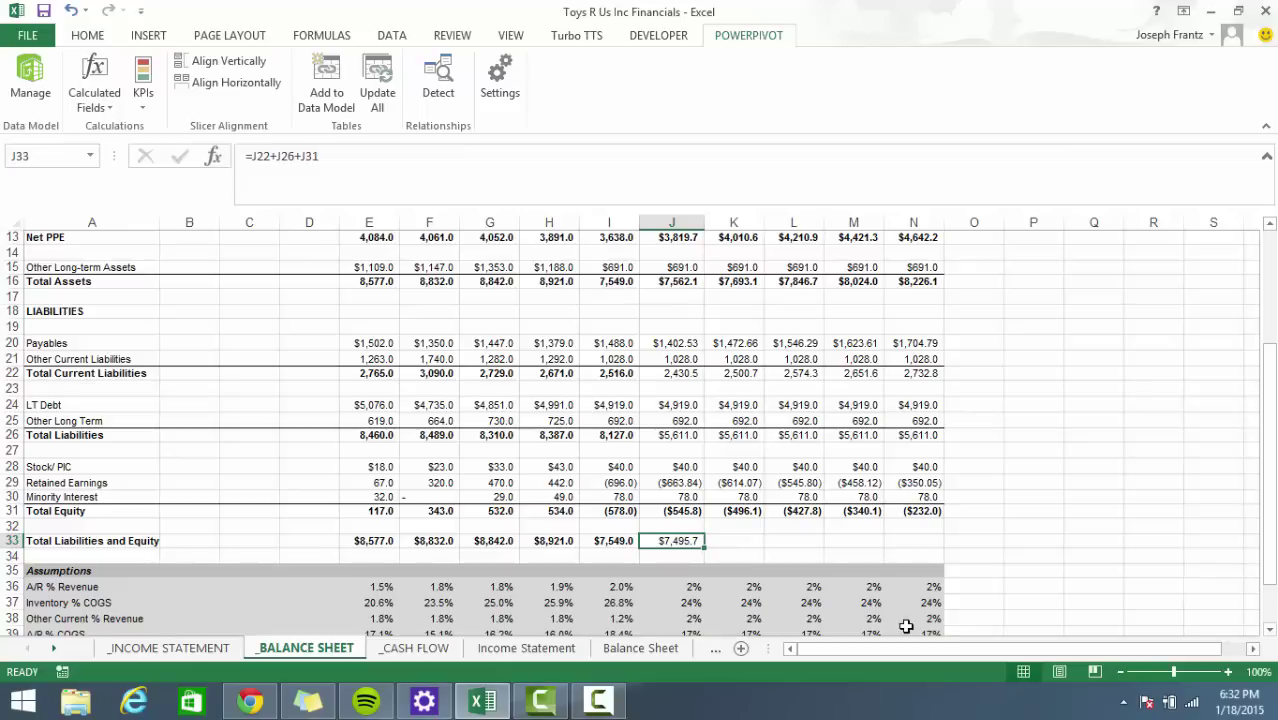
key(F4)
Enter a balance check in P33 that subtracts 2015 Total Assets from Total Liabilities and Equity, using =J33-J16.
key(Right)
key(Right)
key(Right)
key(Right)
key(Right)
key(Right)
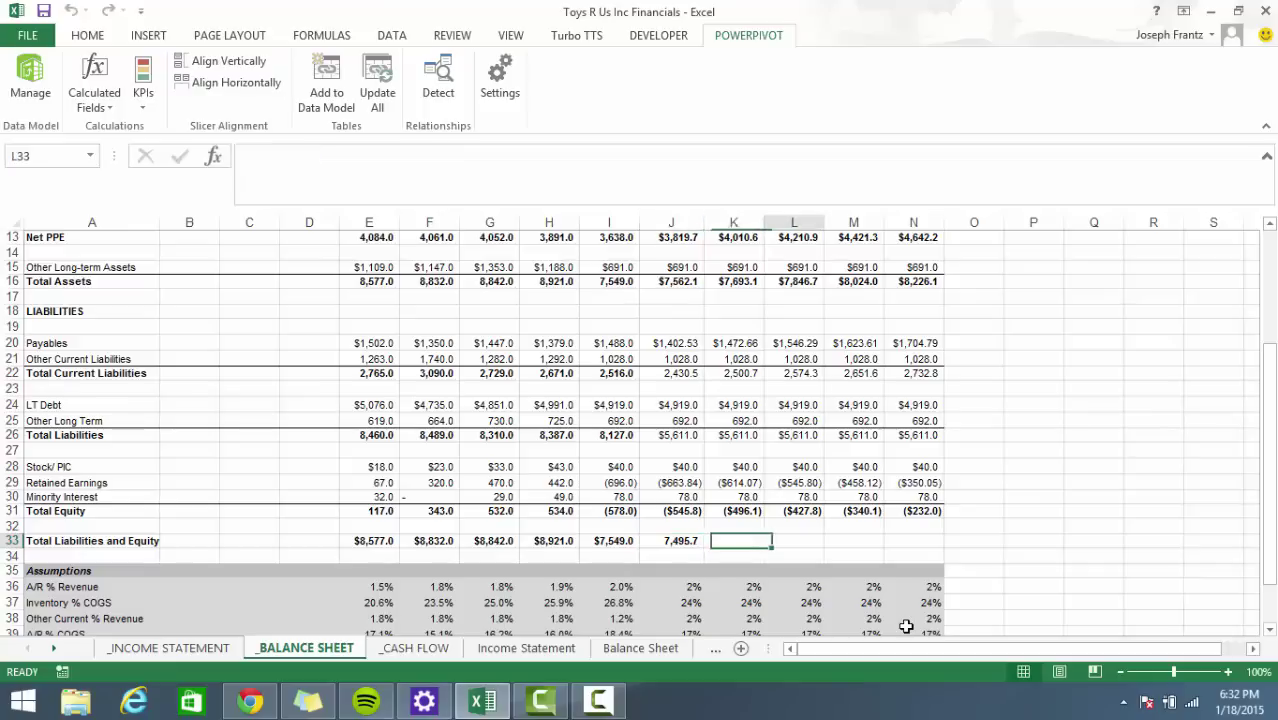
text(=)
key(Left)
key(Left)
key(Left)
key(Left)
key(Left)
key(Left)
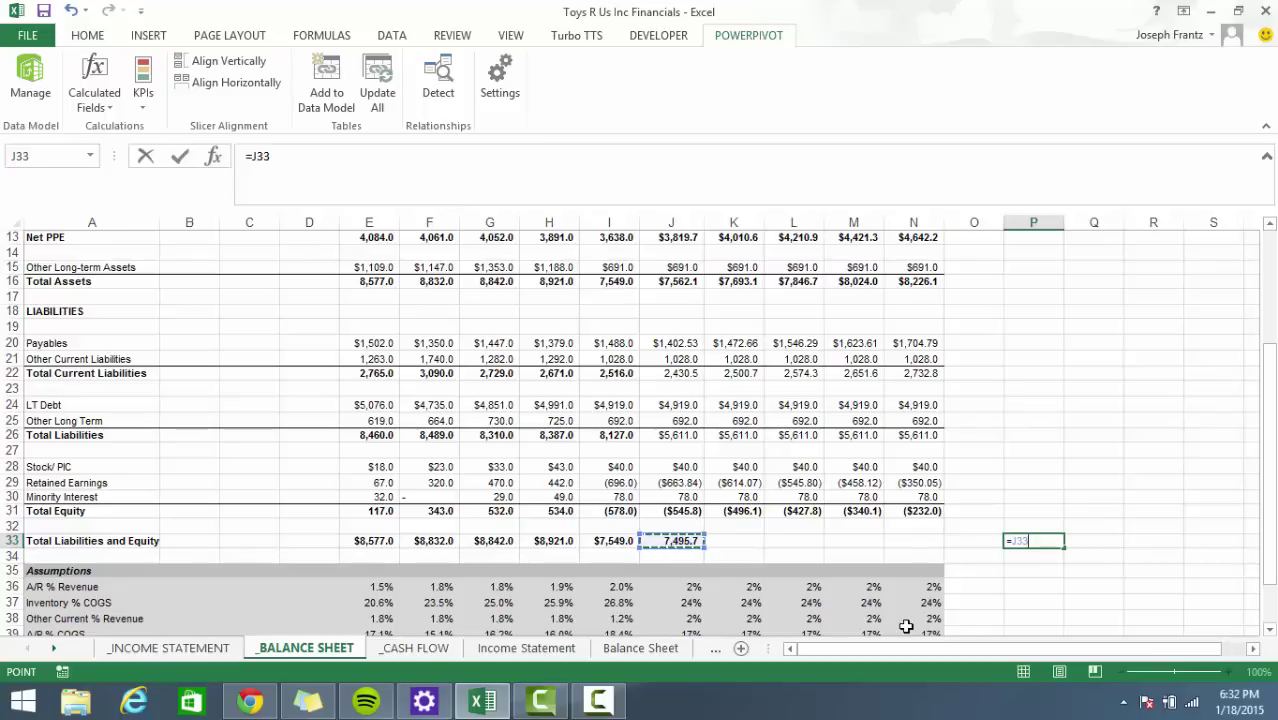
text(-)
key(Up)
key(Up)
key(Up)
key(Up)
key(Up)
key(Up)
key(Up)
key(Up)
key(Up)
key(Up)
key(Up)
key(Up)
key(Up)
key(Up)
key(Up)
key(Up)
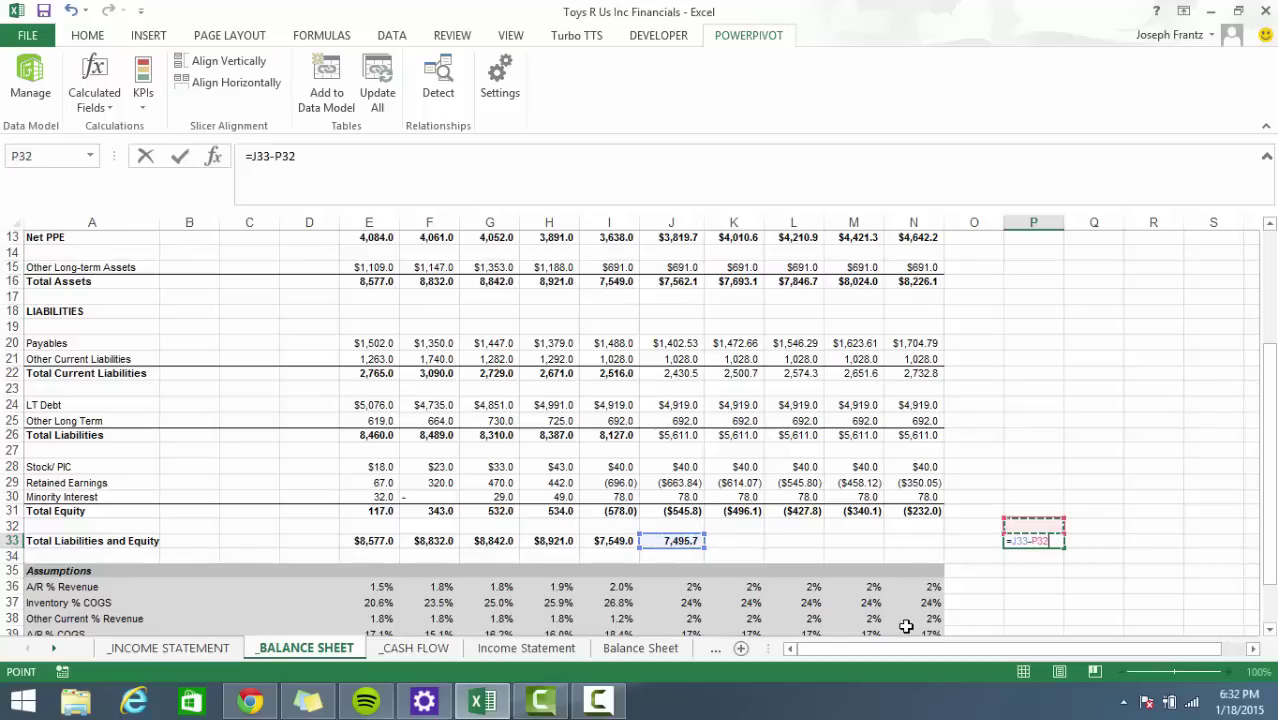
key(Left)
key(Left)
key(Left)
key(Left)
key(Left)
key(Left)
key(Left)
key(Left)
key(Up)
key(Right)
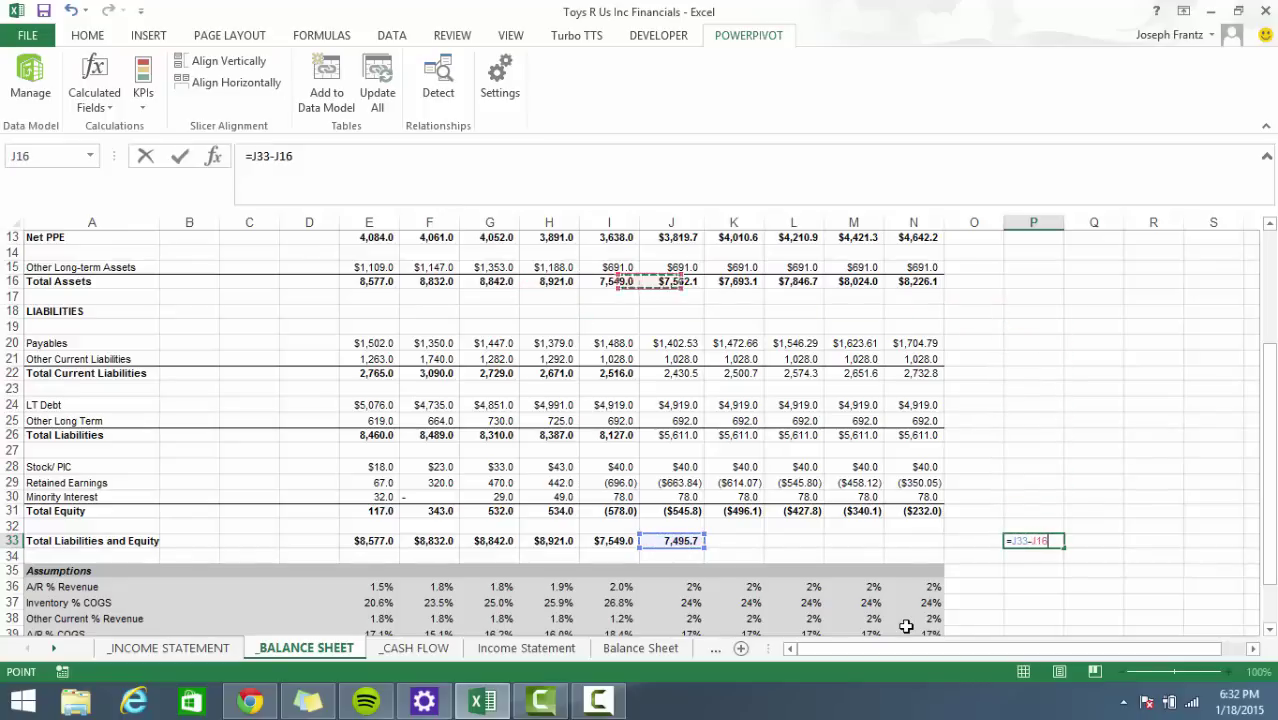
key(Right)
key(Return)
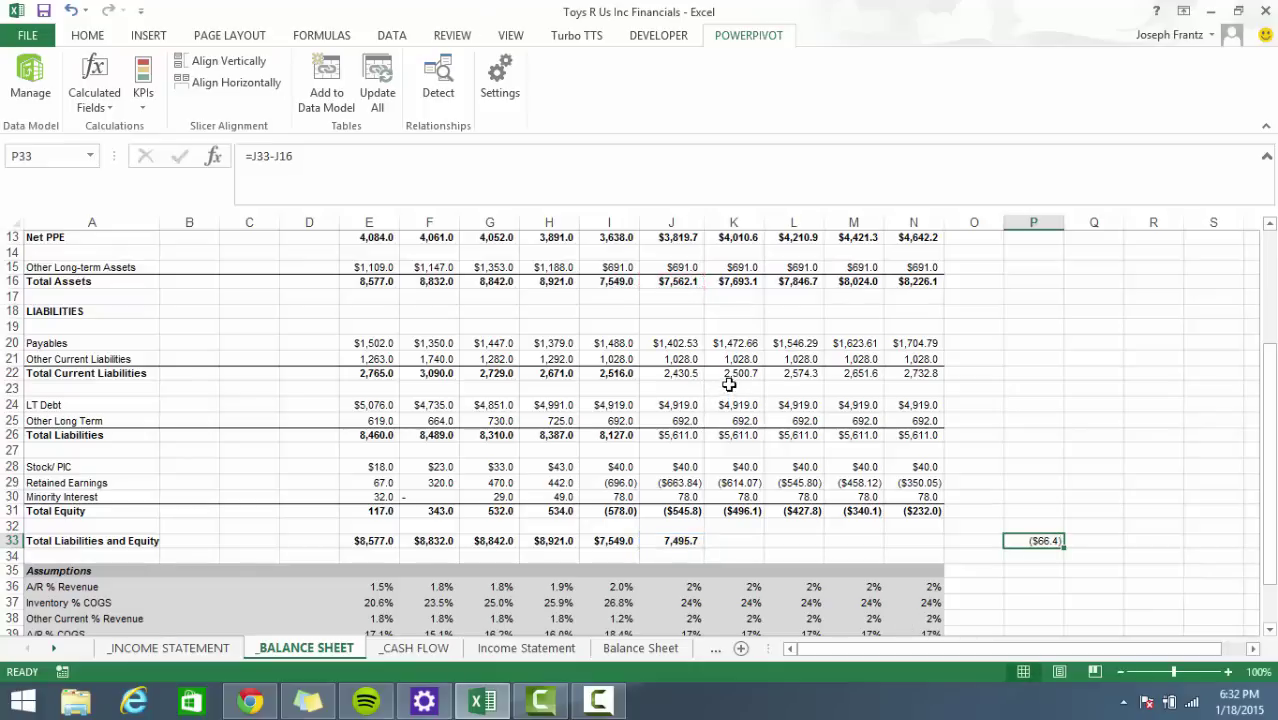
Search the entire workbook for 66.4 to trace the imbalance, and clear the check formula from P33.
click(670, 343)
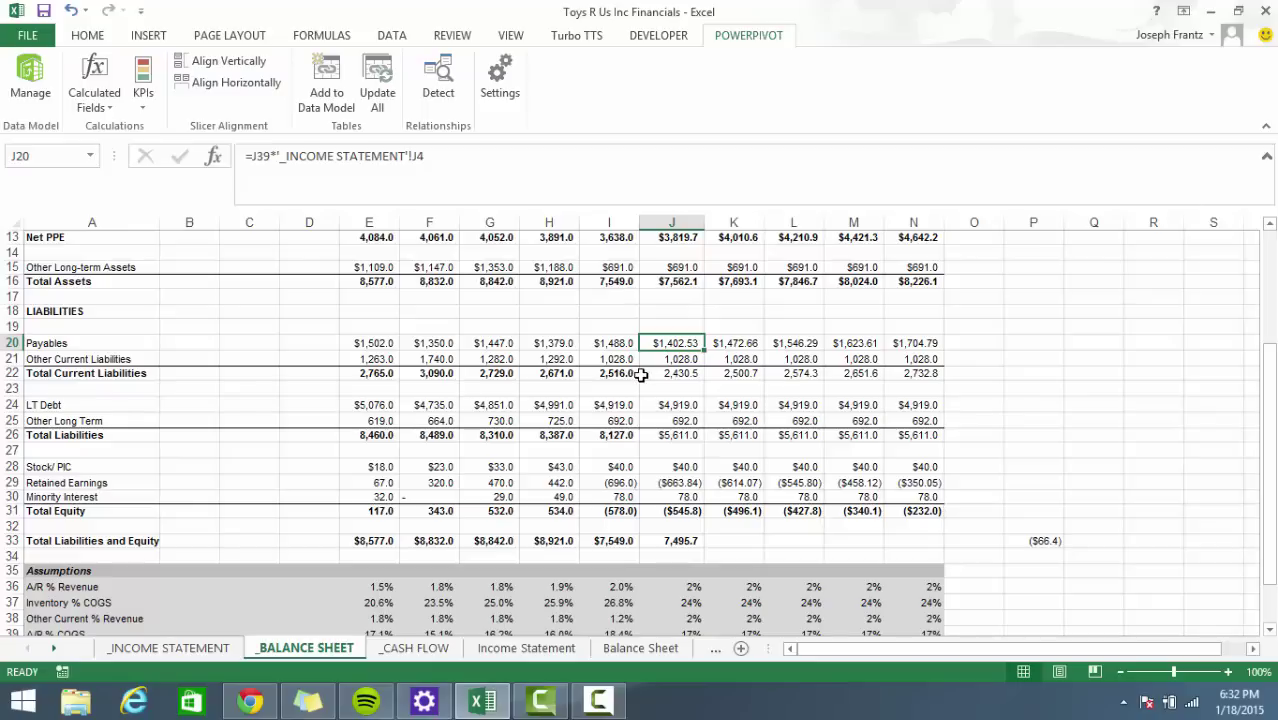
click(1007, 408)
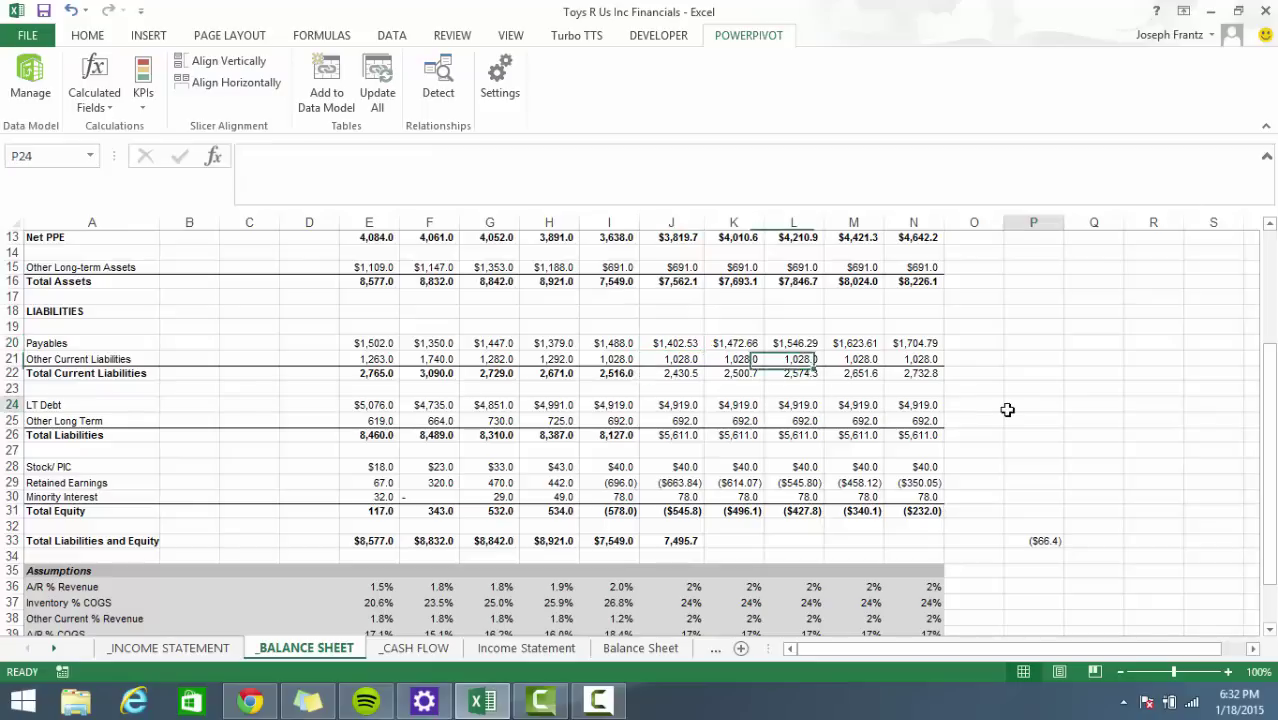
click(1044, 541)
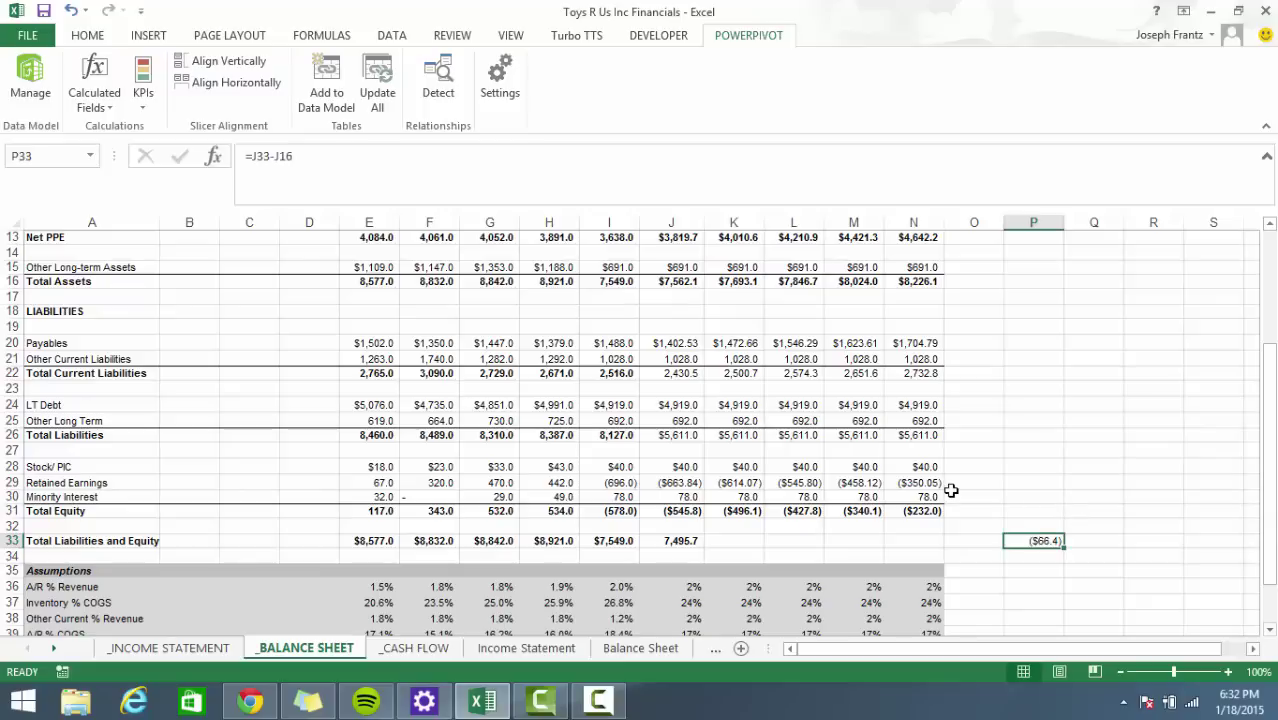
key(ctrl+f)
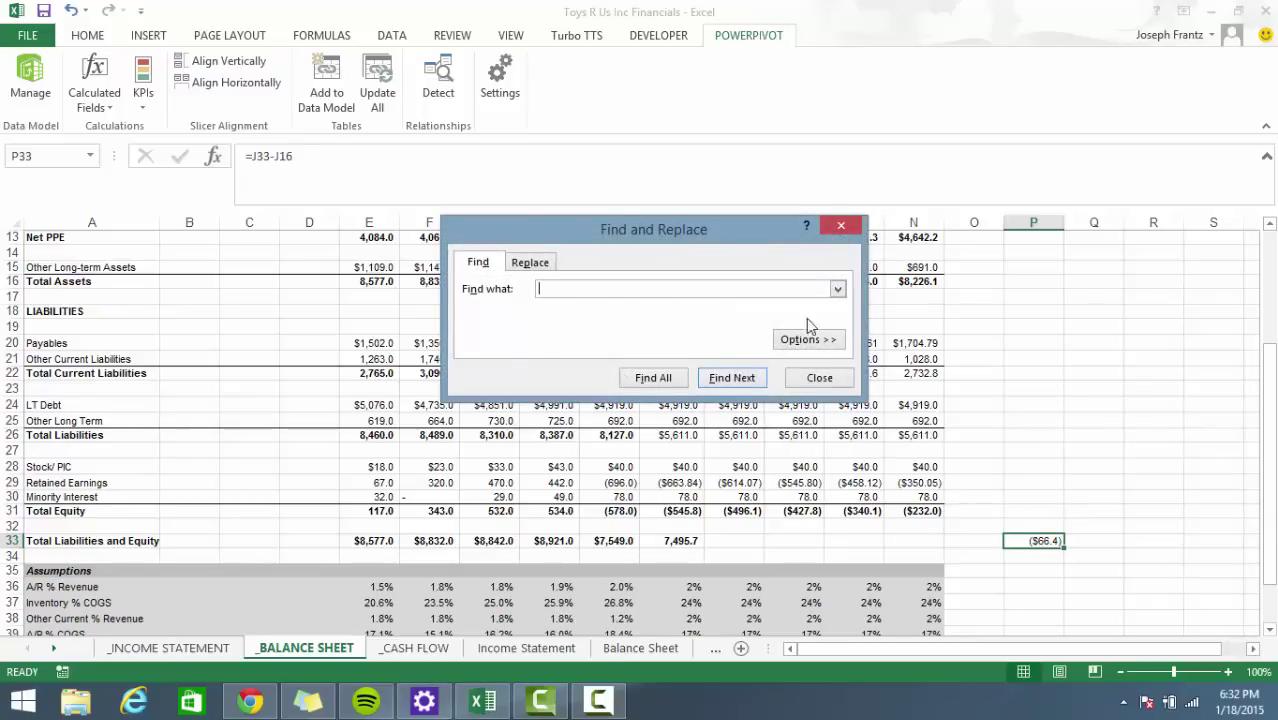
click(834, 340)
click(586, 339)
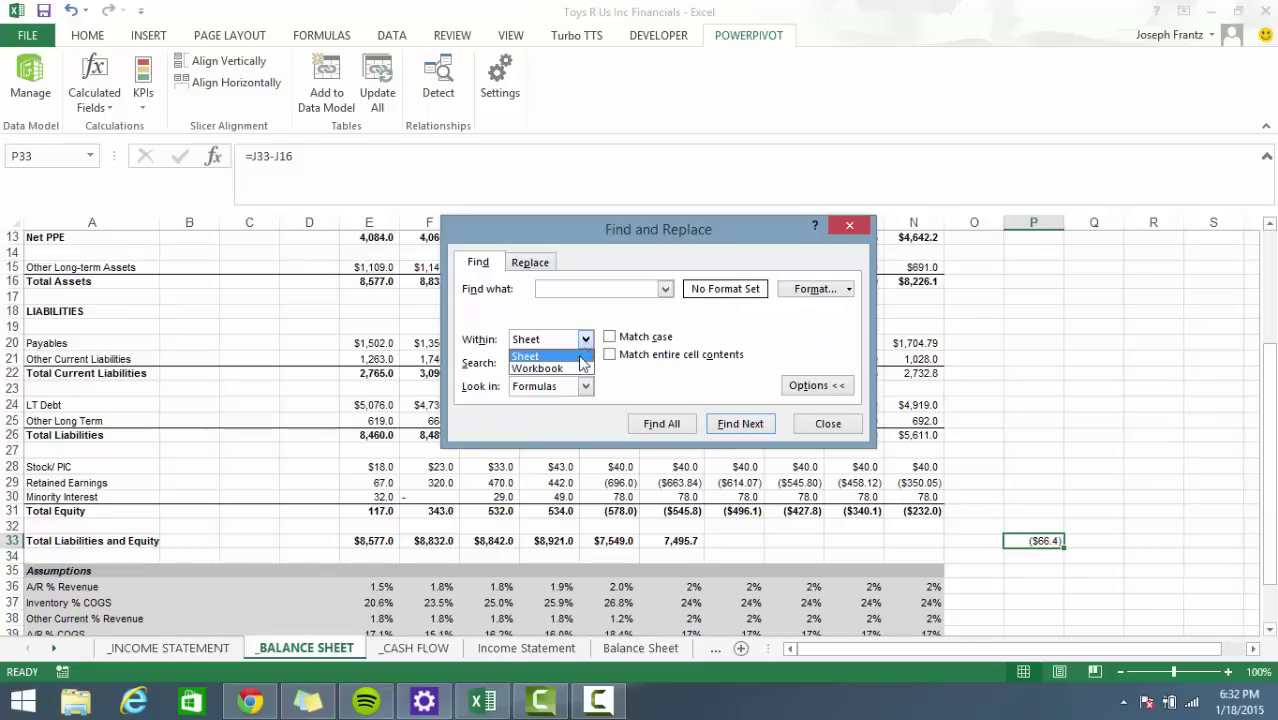
click(582, 363)
click(610, 289)
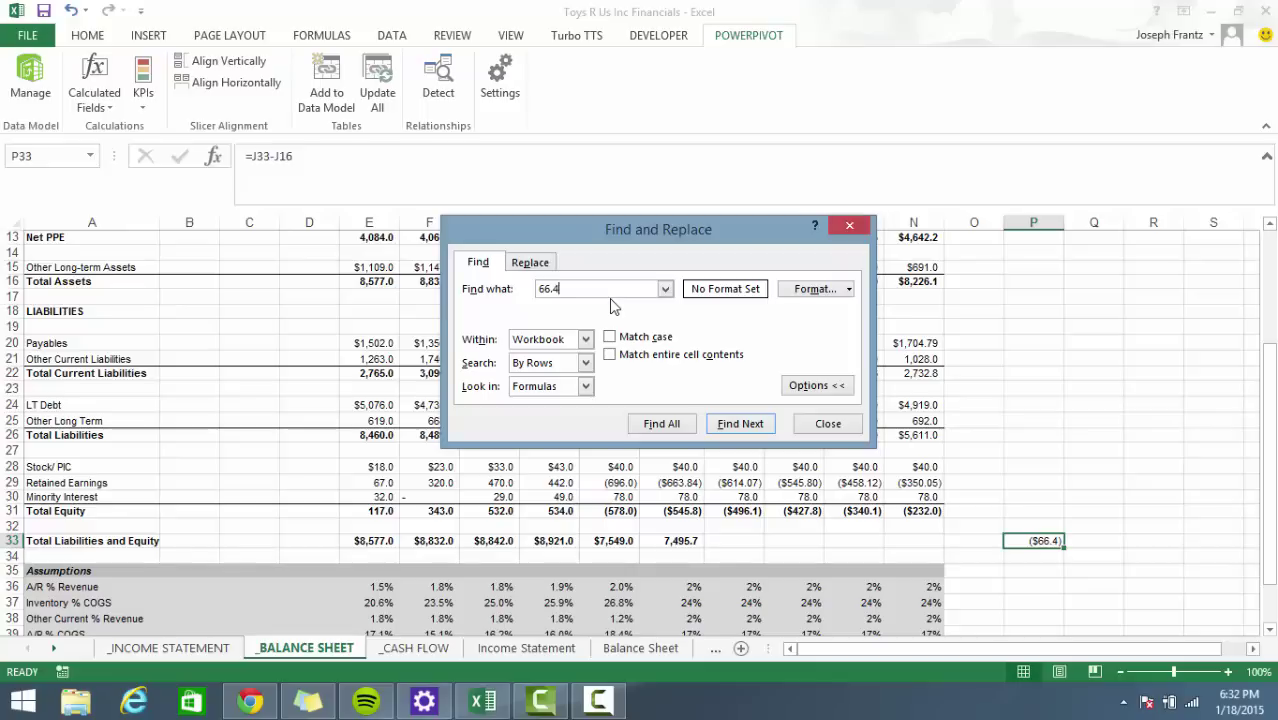
text(66.4)
key(Return)
key(Return)
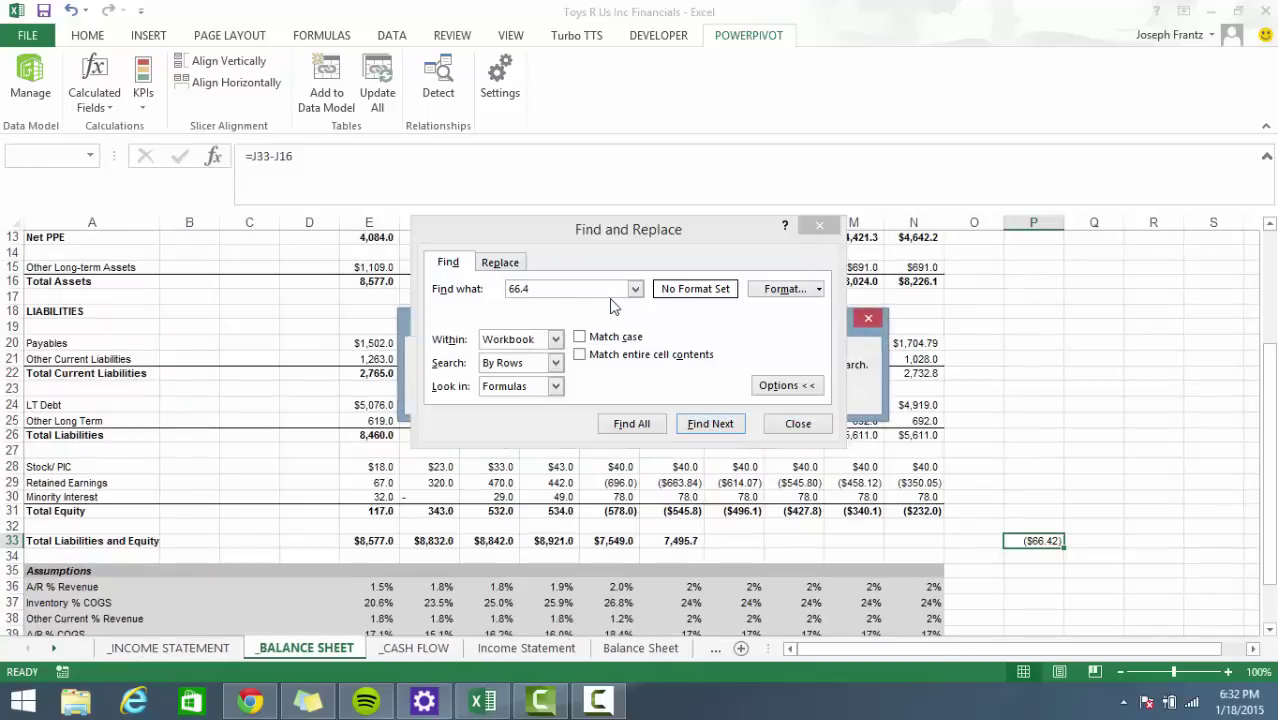
click(819, 229)
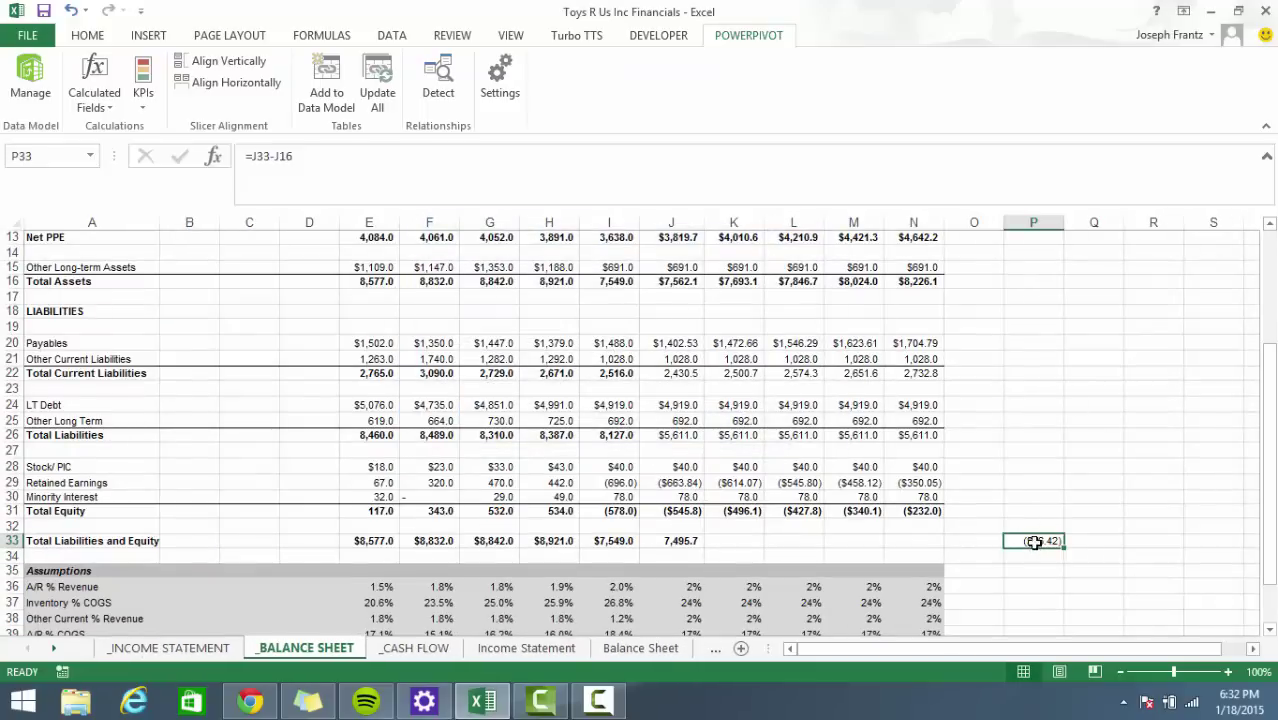
key(Delete)
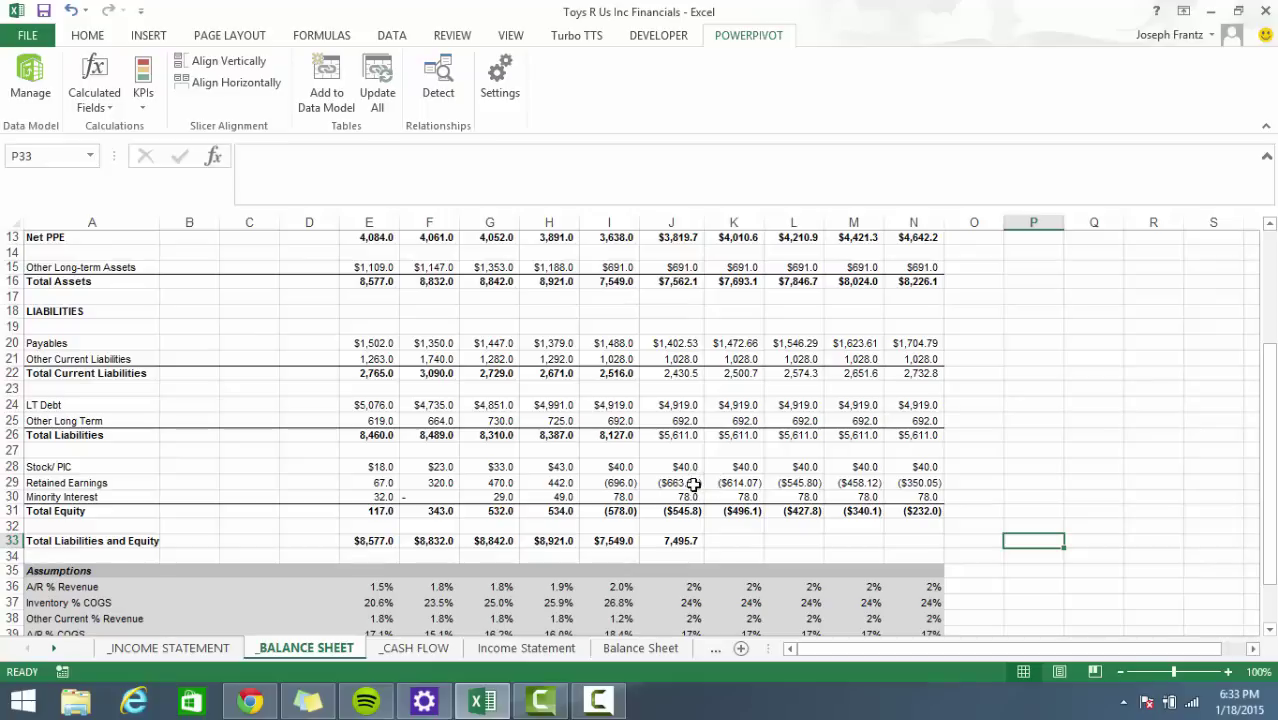
Calculate the difference between 2014 and 2015 Total Equity in P31 using =I31-J31.
click(984, 485)
click(981, 507)
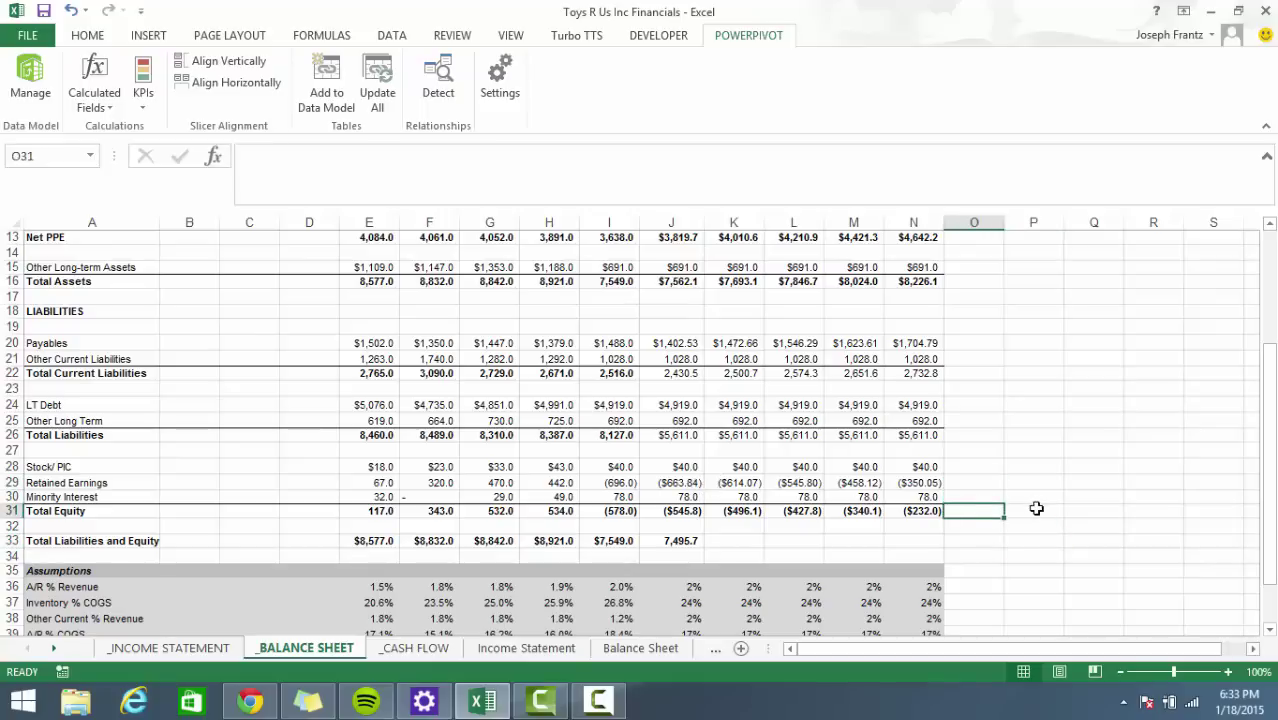
click(1034, 508)
text(=)
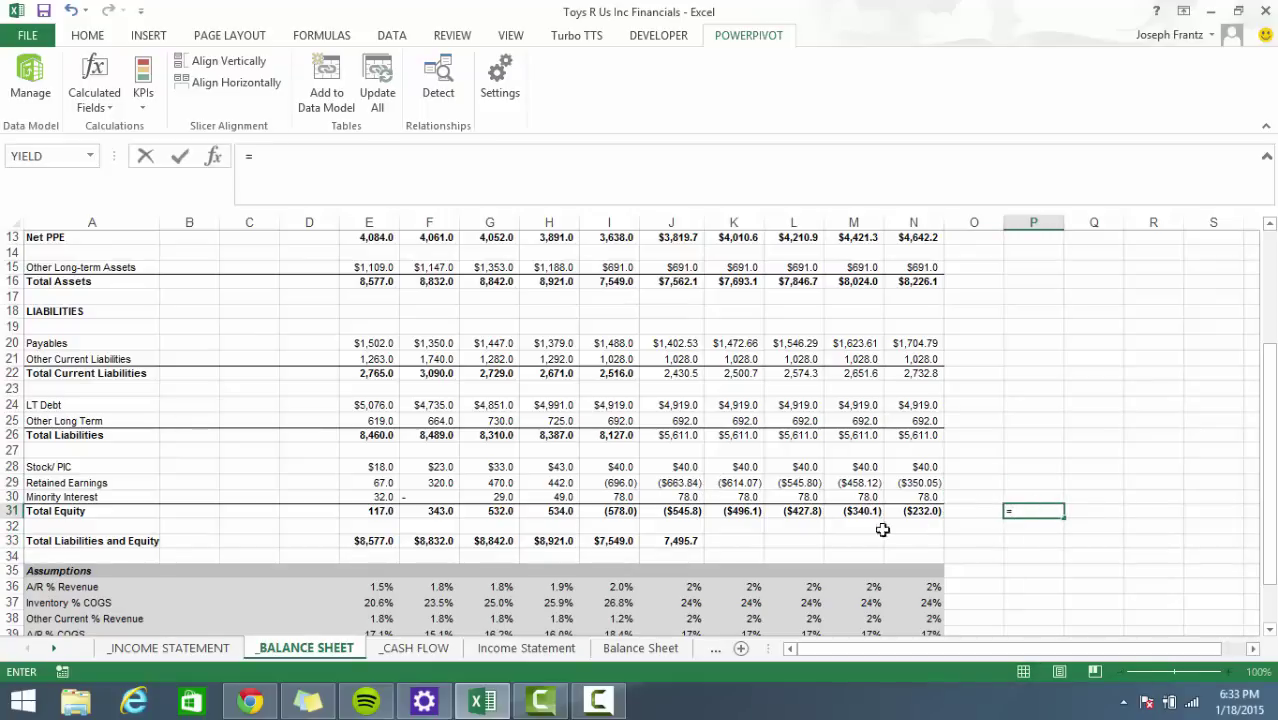
click(628, 511)
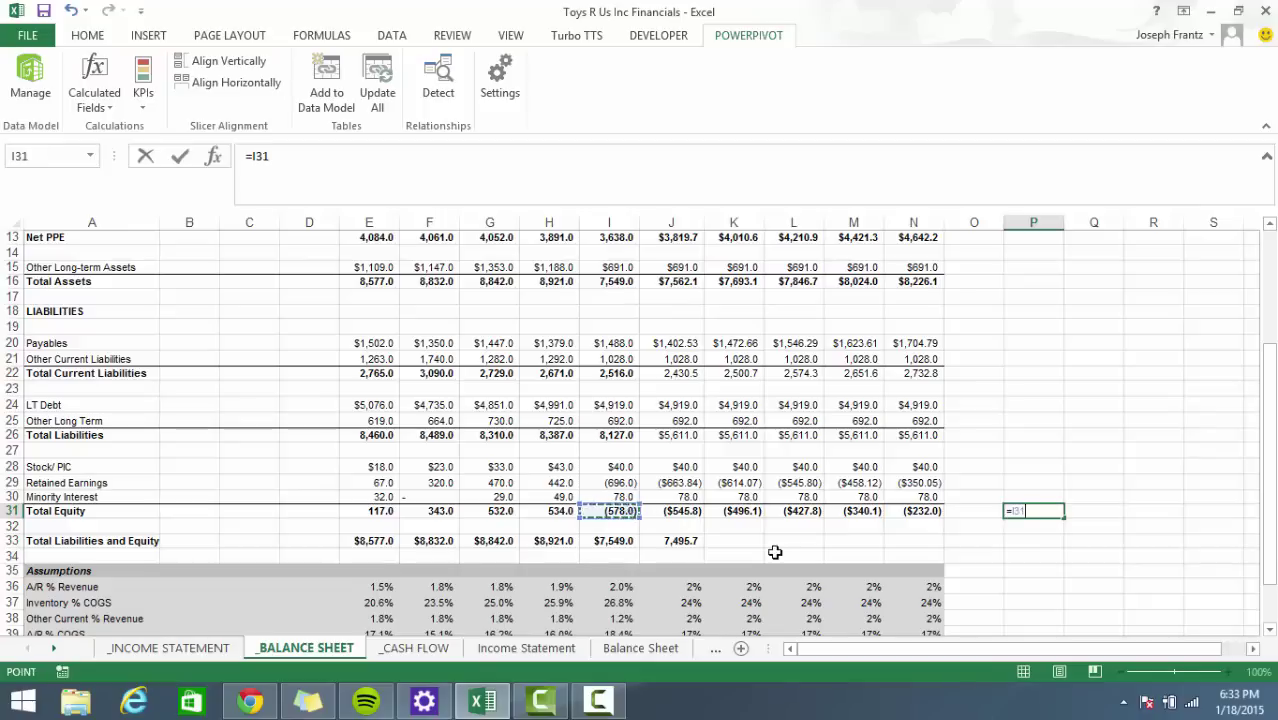
text(-)
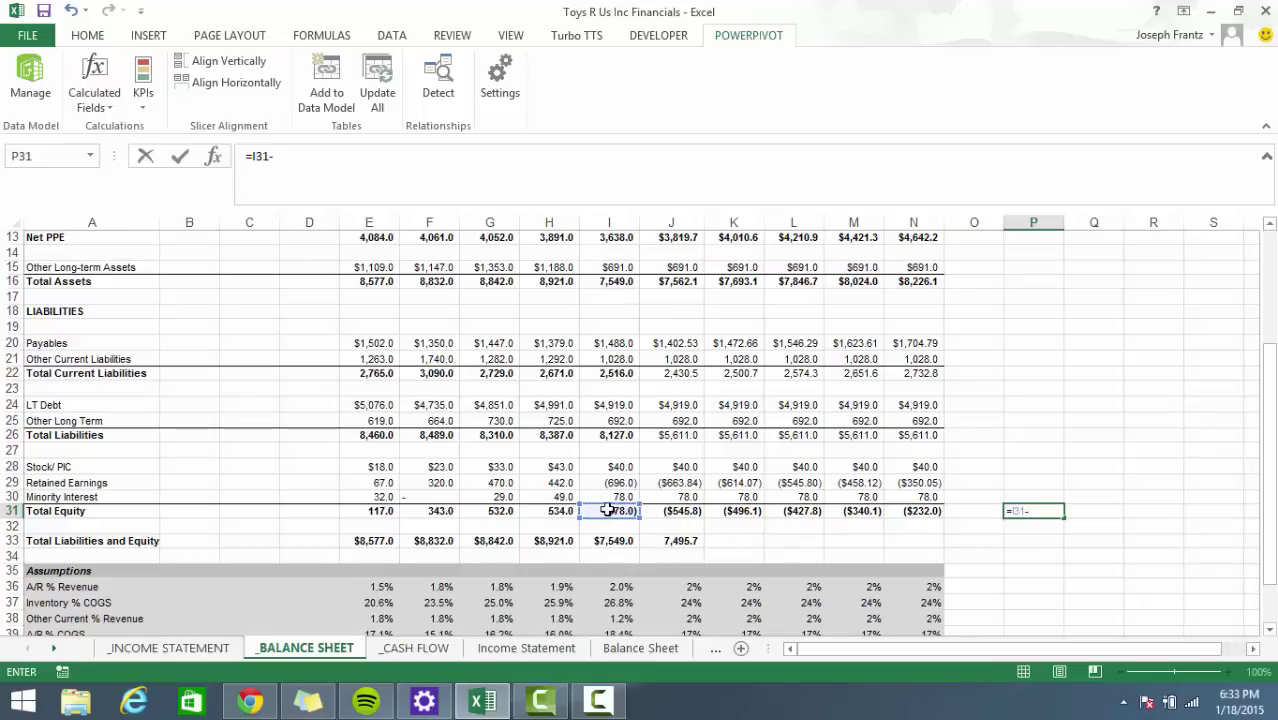
click(672, 511)
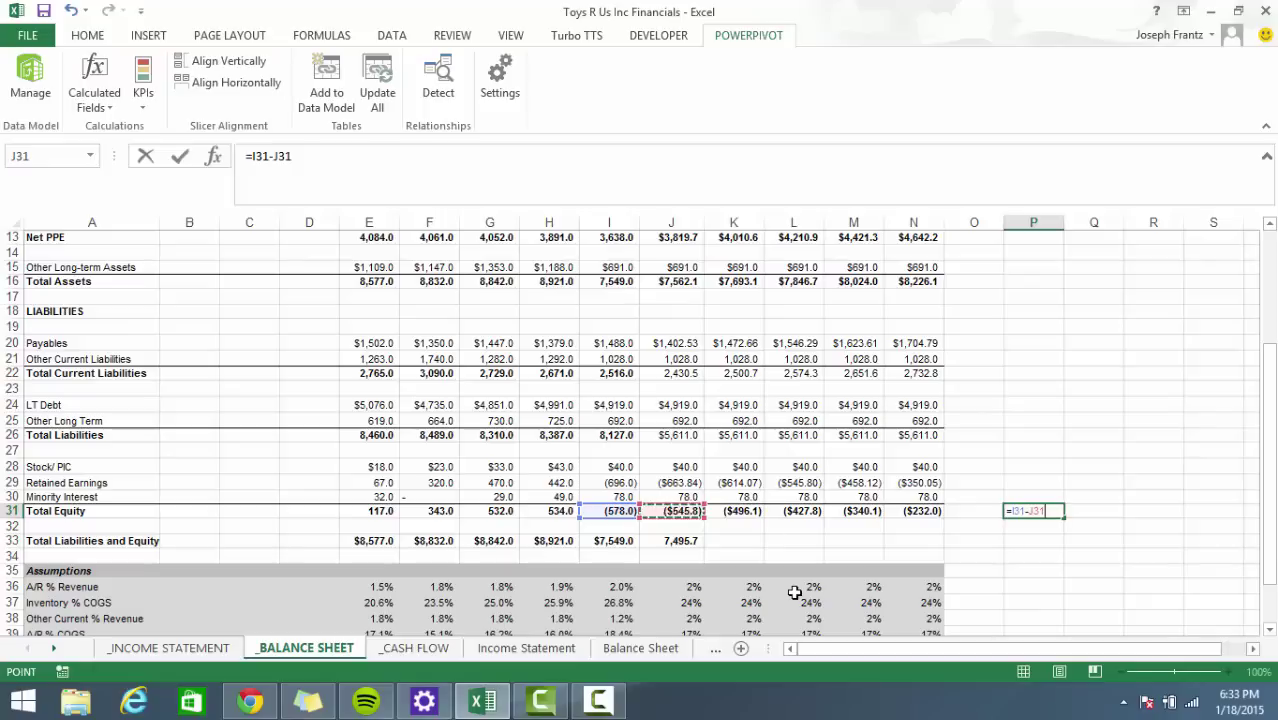
key(Return)
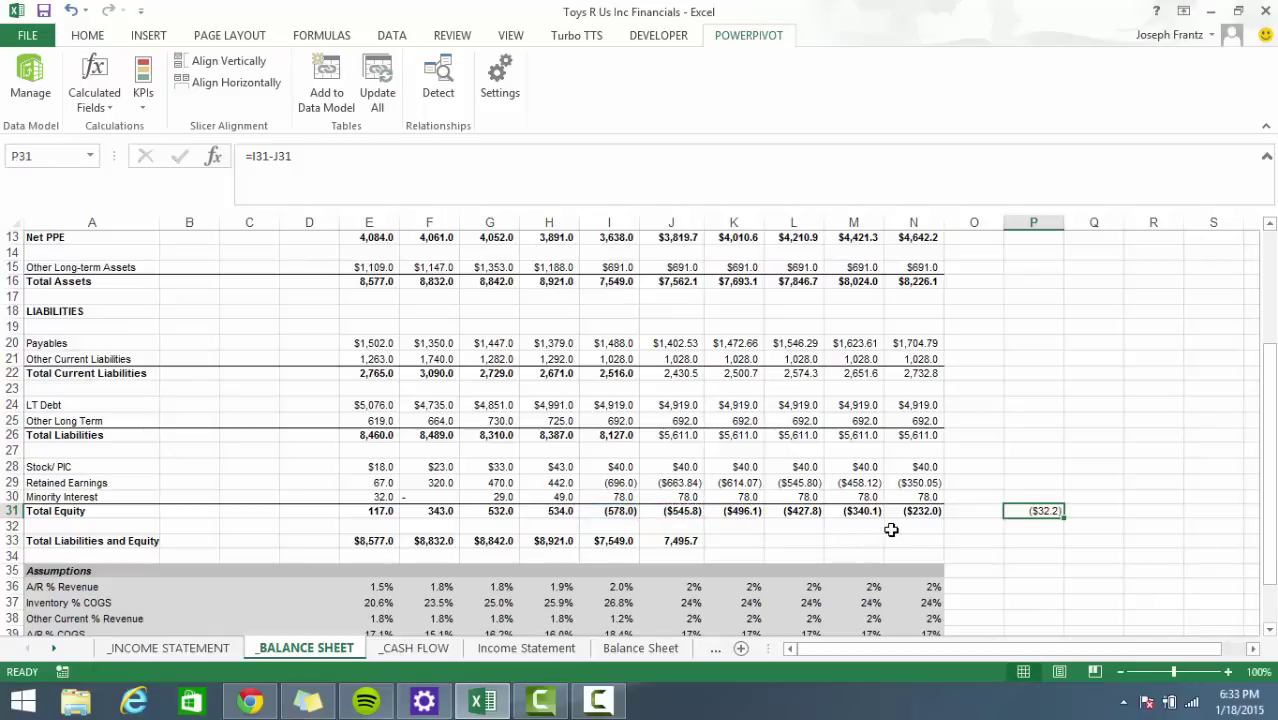
Clear the Total Equity difference formula from P31.
key(Up)
key(Up)
key(Up)
key(Up)
key(Up)
key(Up)
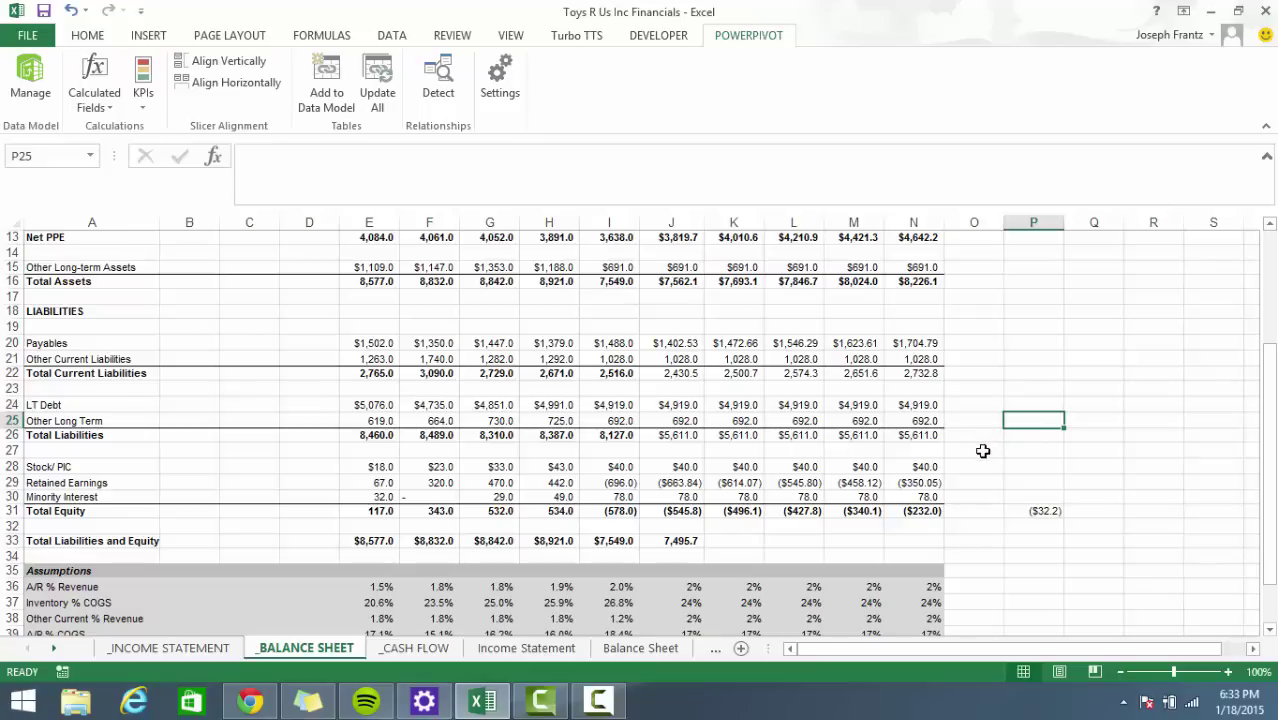
click(1044, 513)
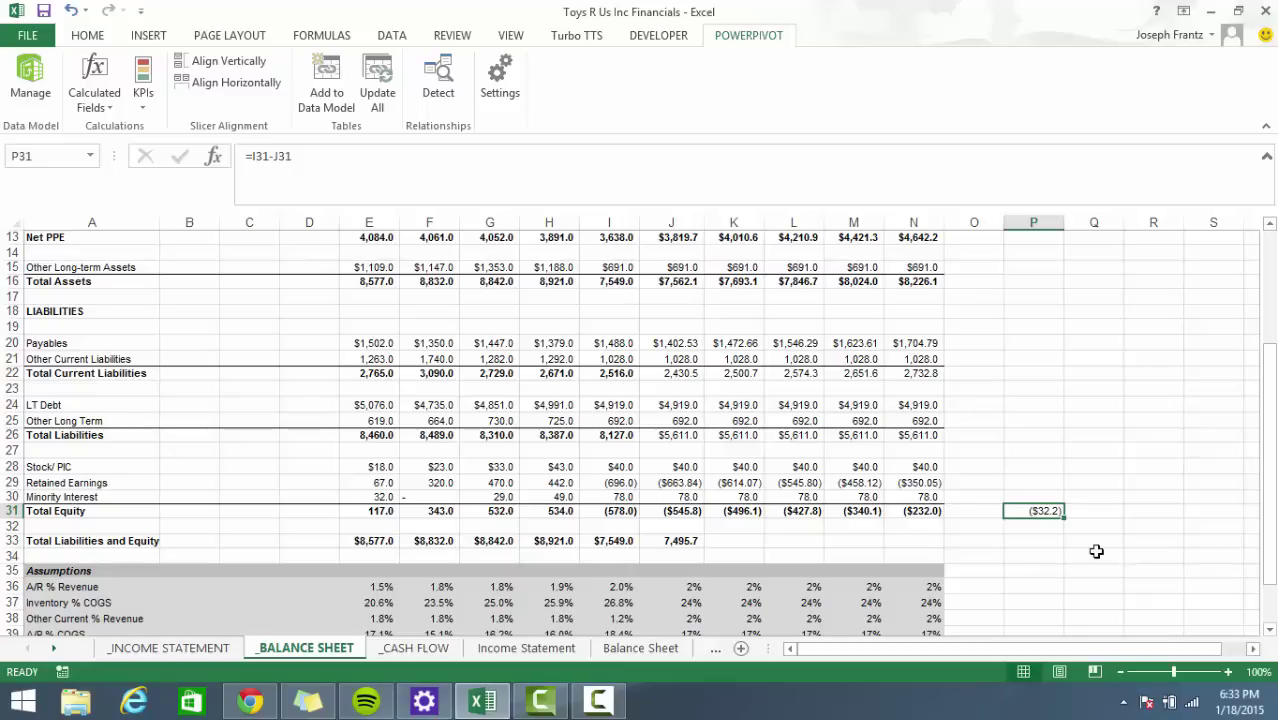
key(Delete)
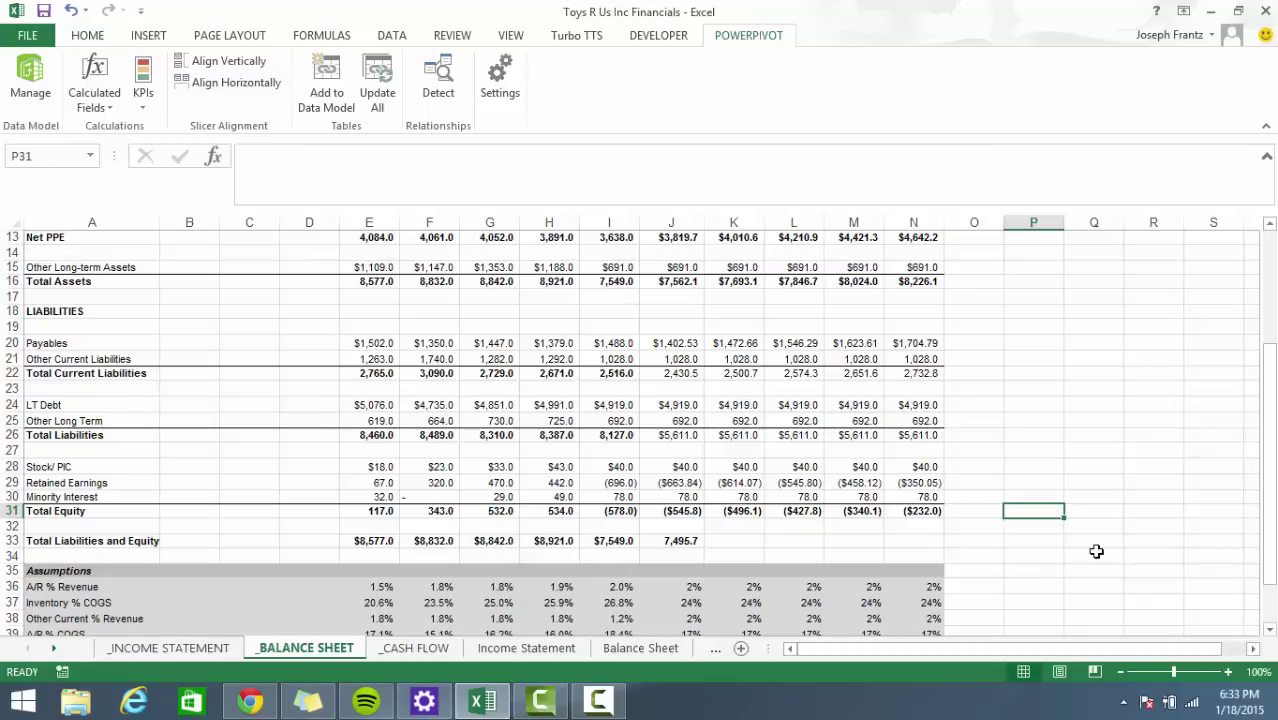
Include current liabilities in 2015 Total Liabilities by changing J26 to =SUM(J24:J25,J22), matching the 2014 formula.
click(613, 437)
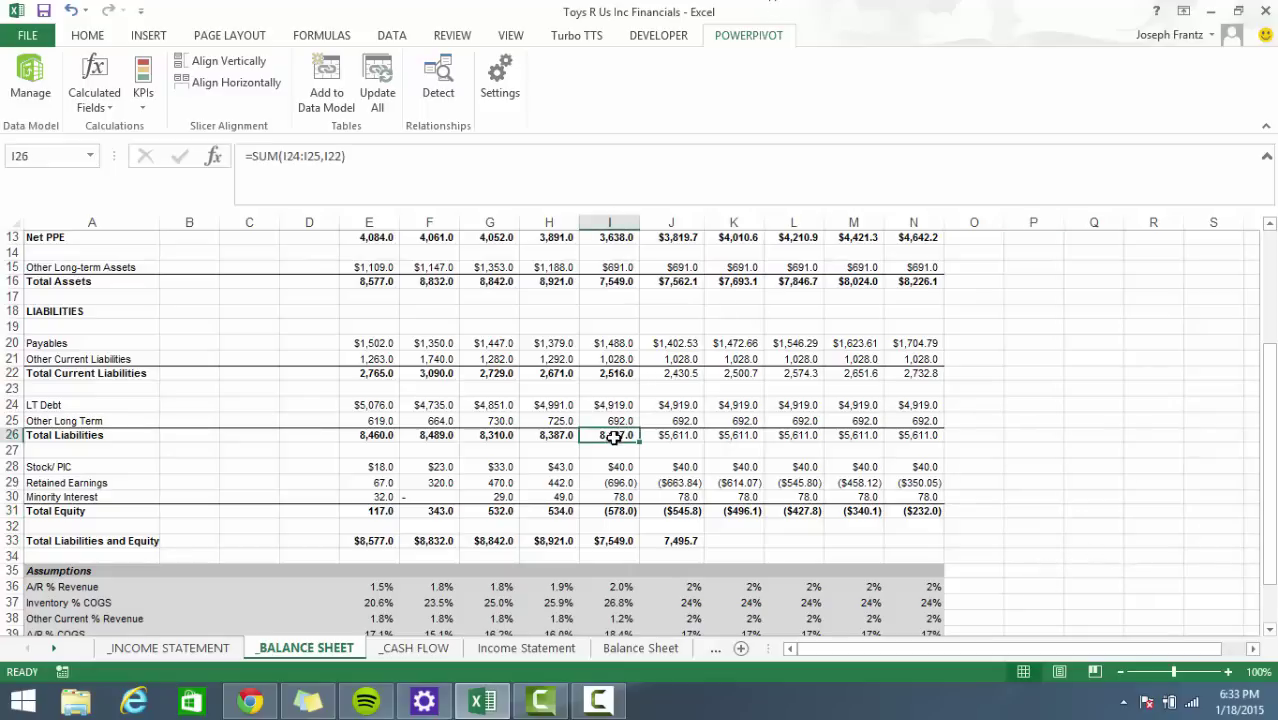
click(685, 437)
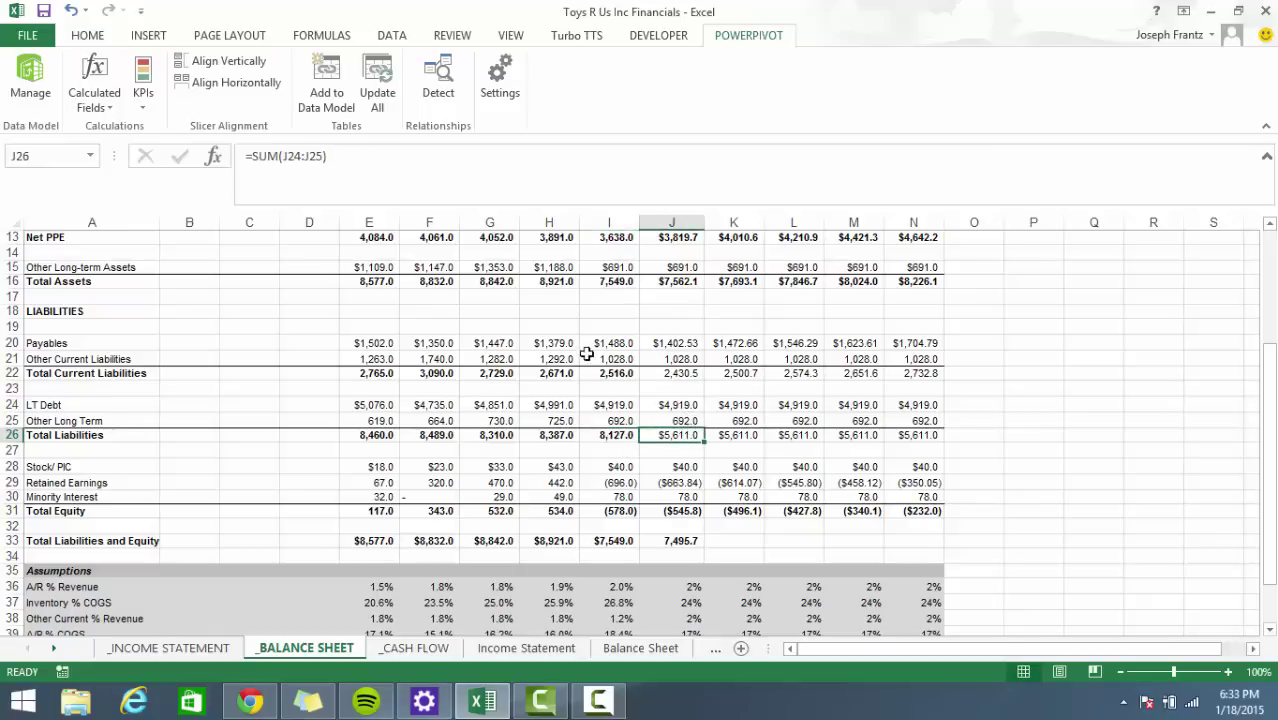
click(433, 173)
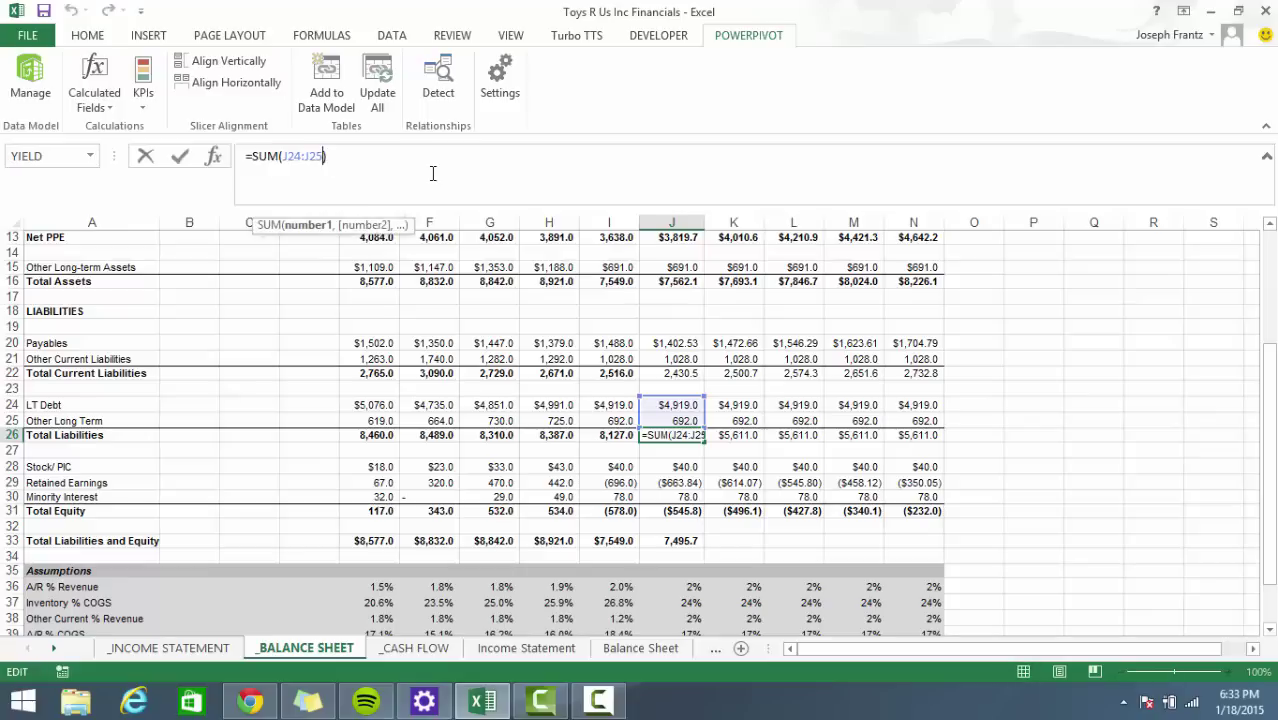
text(,)
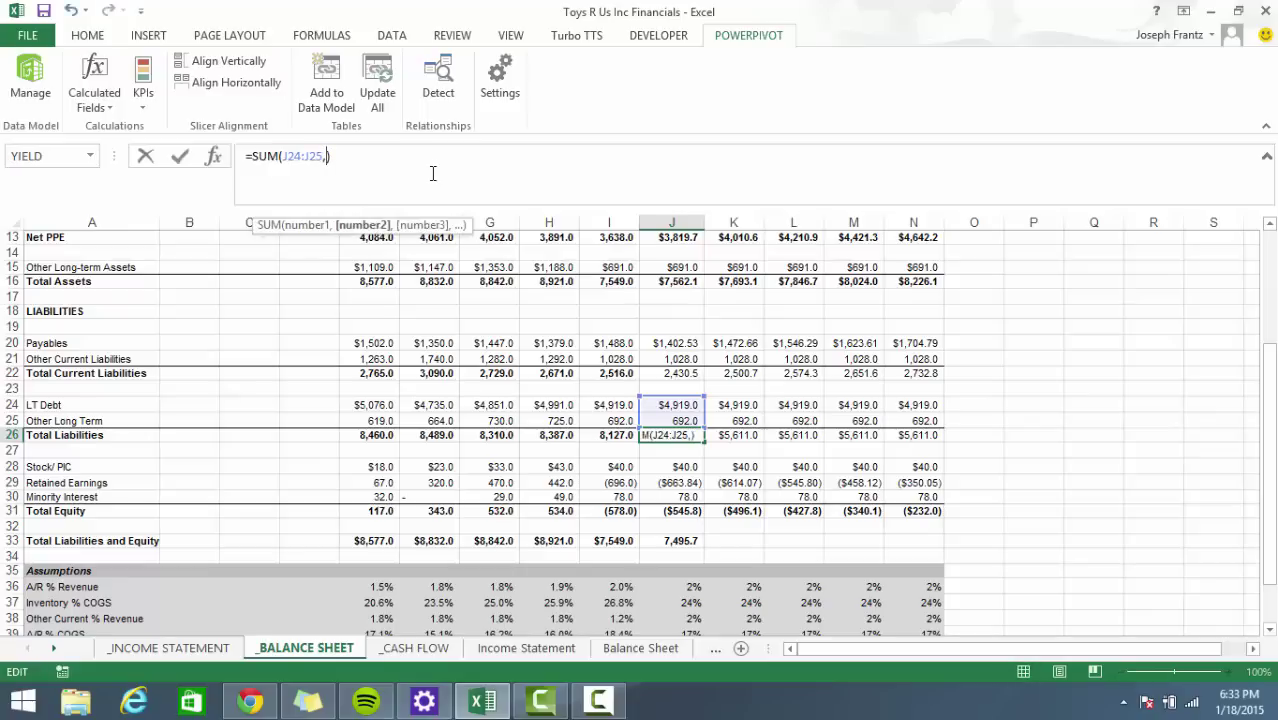
click(678, 370)
key(ctrl+Return)
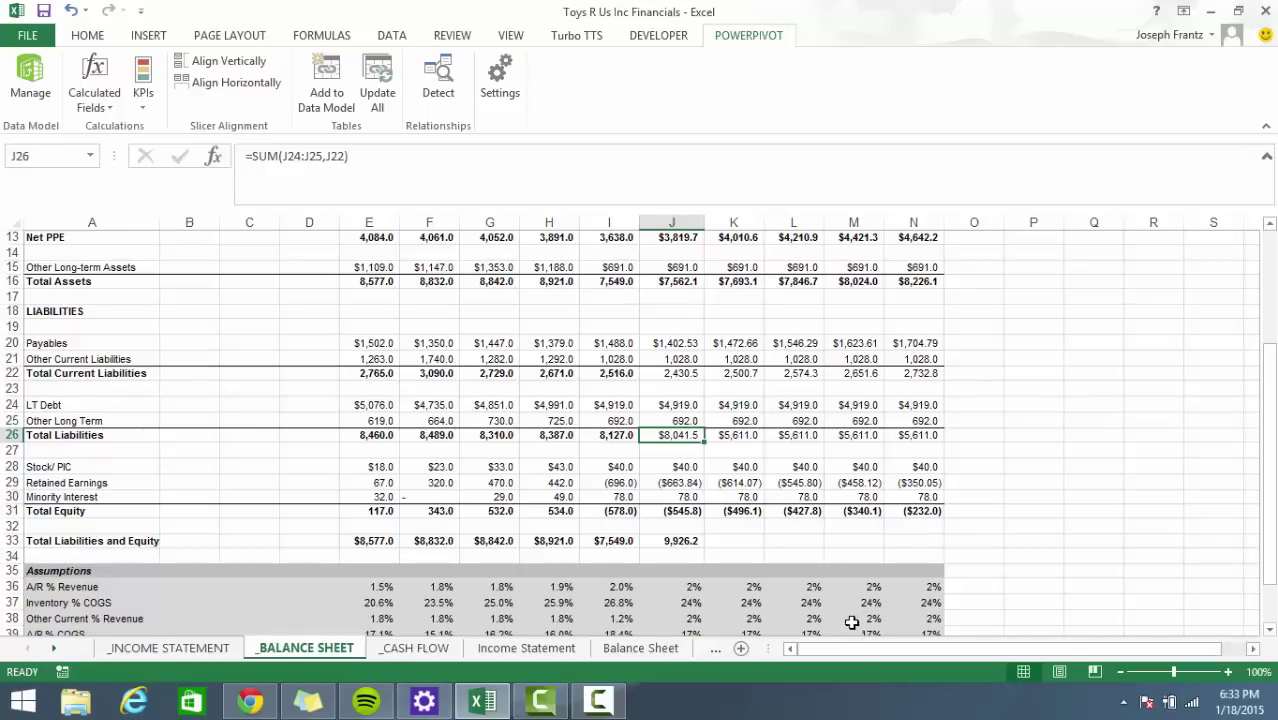
Make the projected 2015–2019 Total Current Assets in J9:N9 bold.
scroll(821, 535, up, 3)
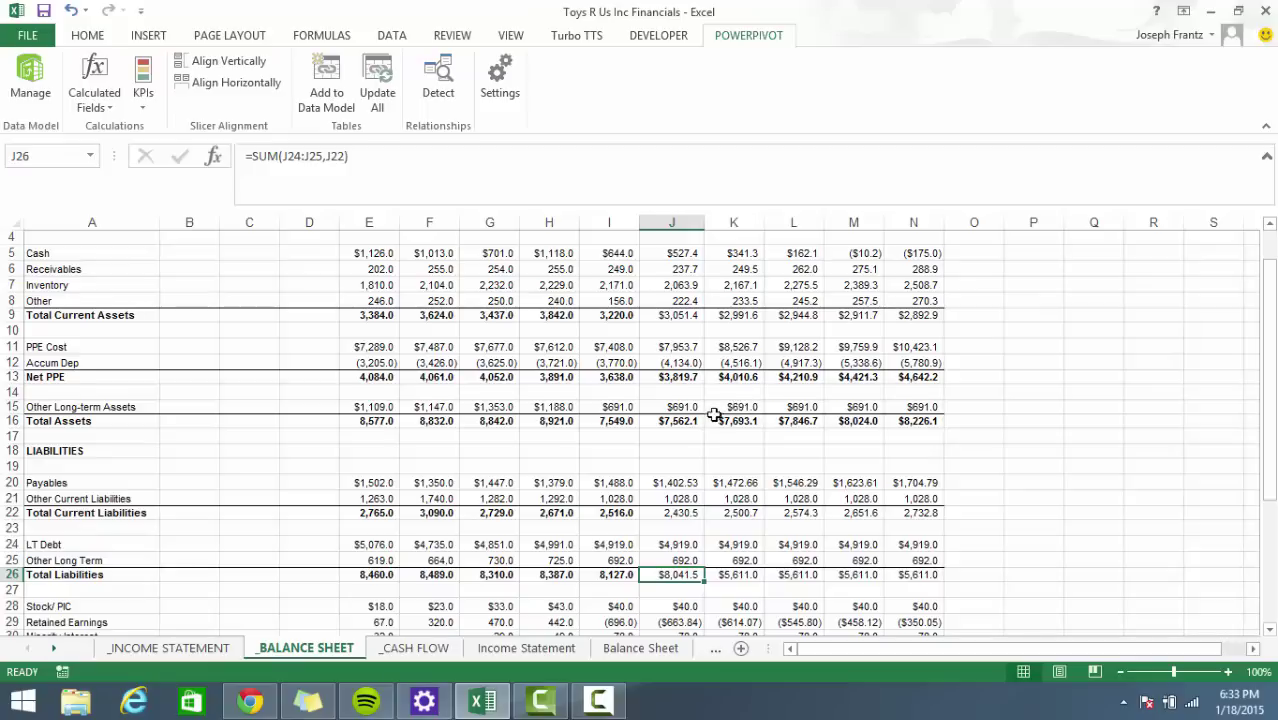
scroll(714, 414, up, 1)
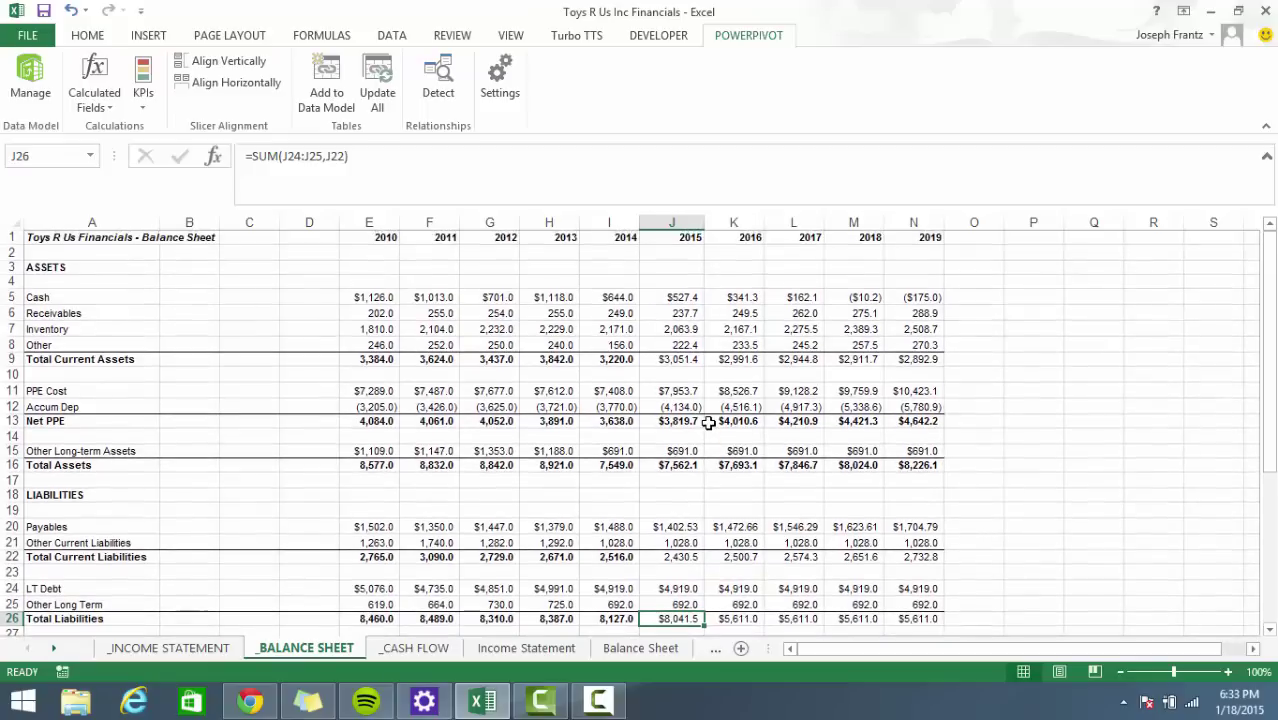
click(672, 421)
drag(688, 360, 925, 359)
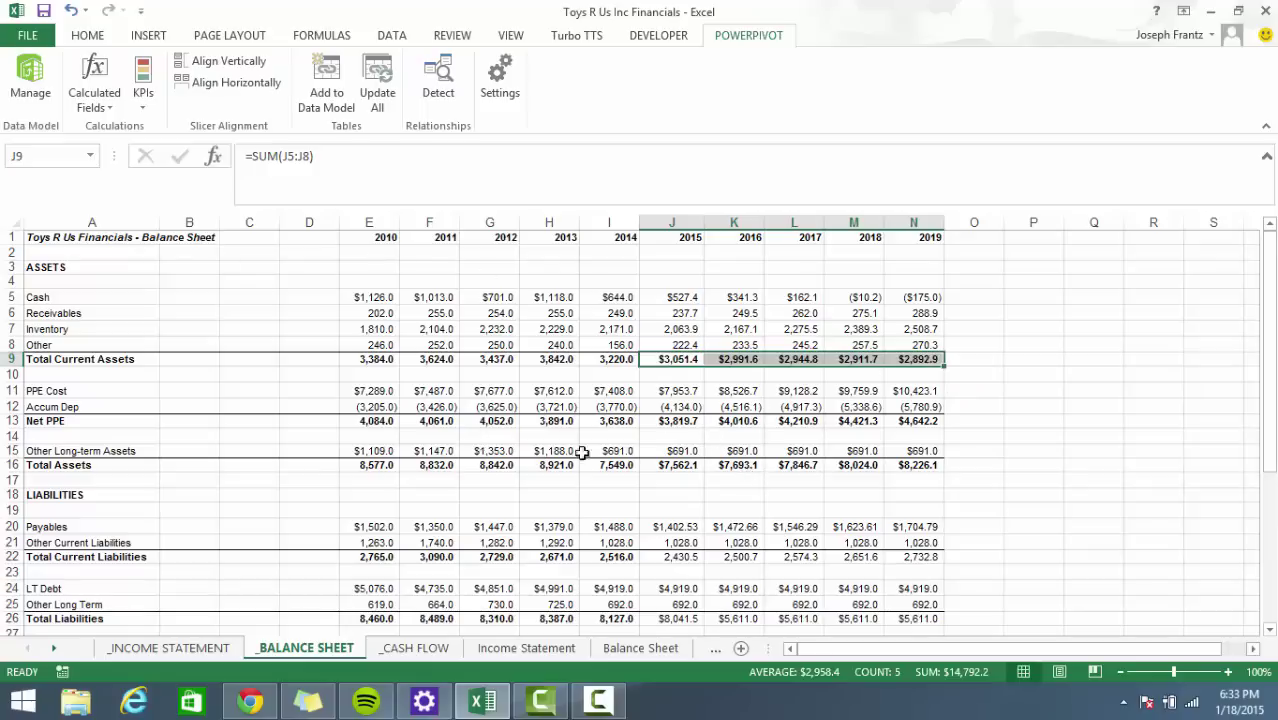
Make the 2015–2019 Total Current Liabilities in J22:N22 and Total Liabilities in J26:N26 bold.
scroll(700, 460, down, 5)
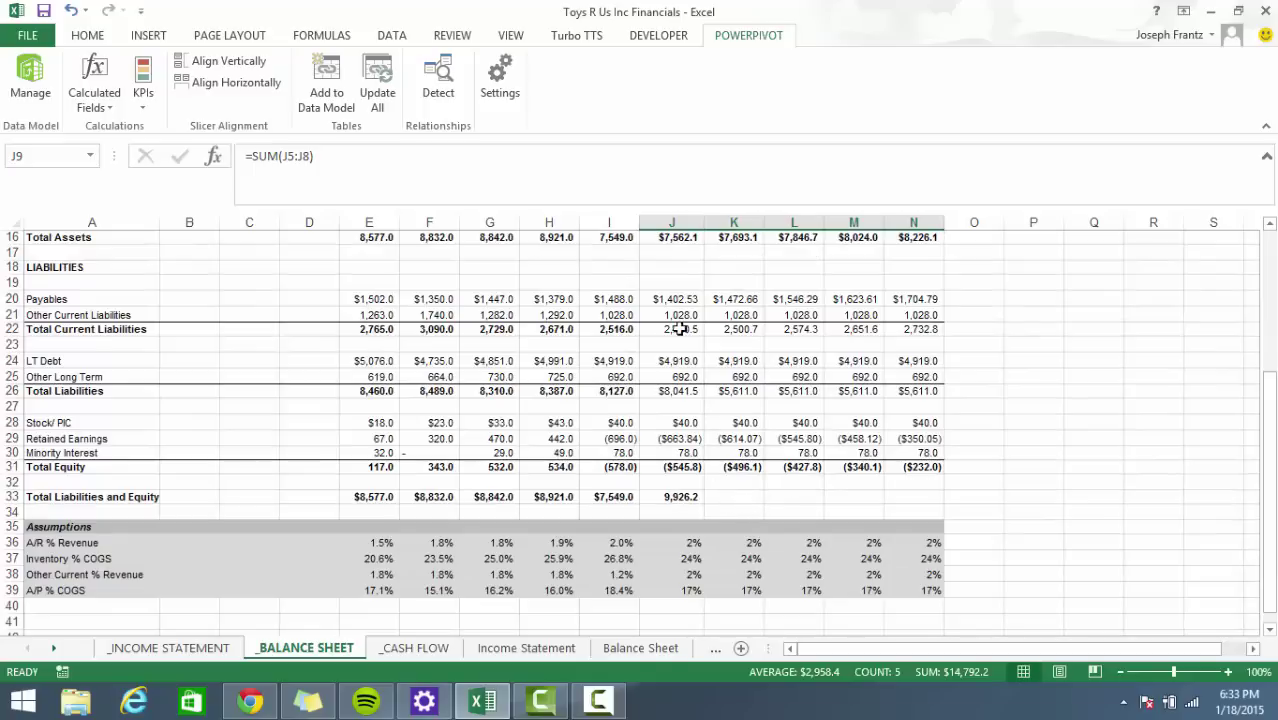
drag(685, 329, 915, 329)
key(ctrl+b)
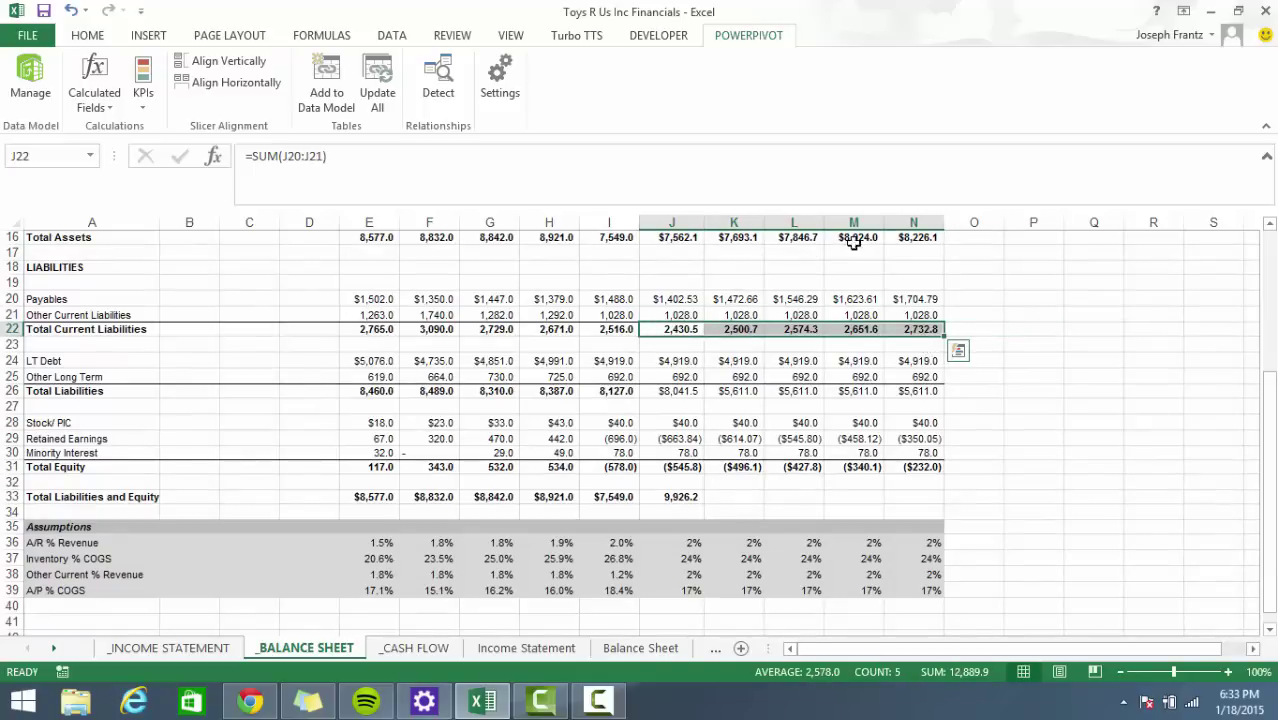
drag(670, 391, 913, 391)
key(ctrl+b)
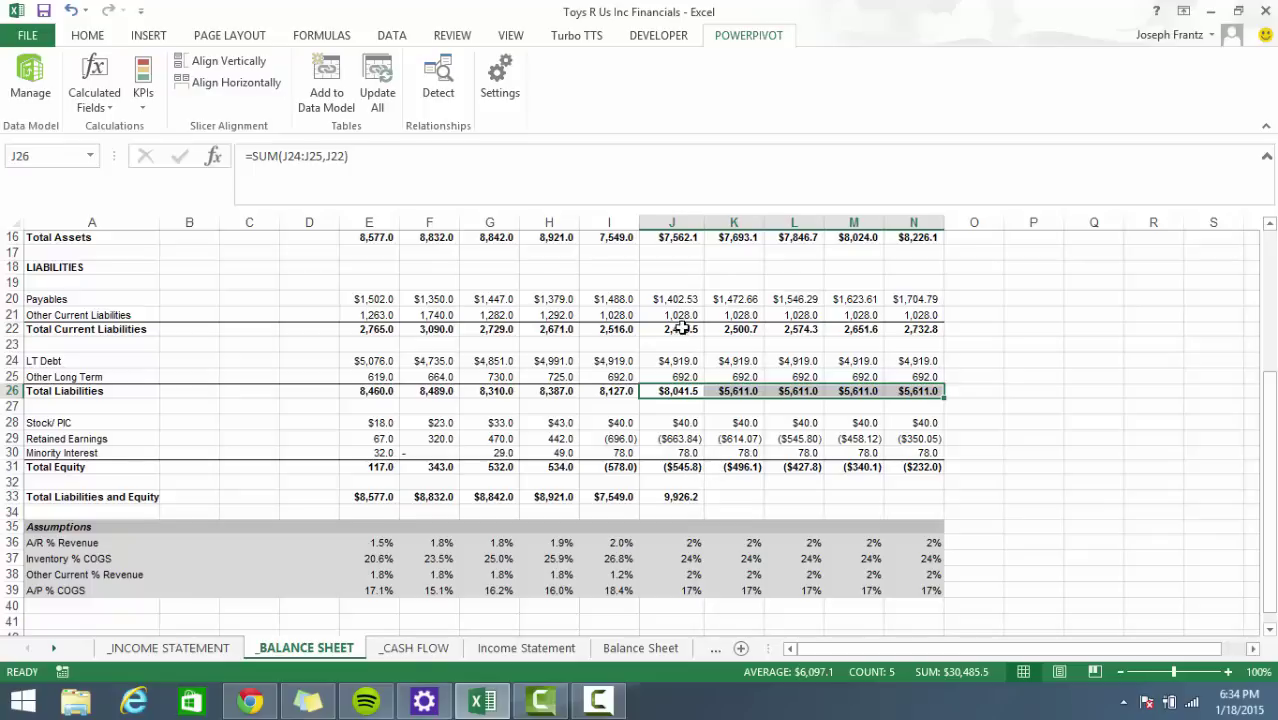
Remove the separate current liabilities reference from 2015 Total Liabilities and Equity in J33, leaving =J26+J31.
click(699, 497)
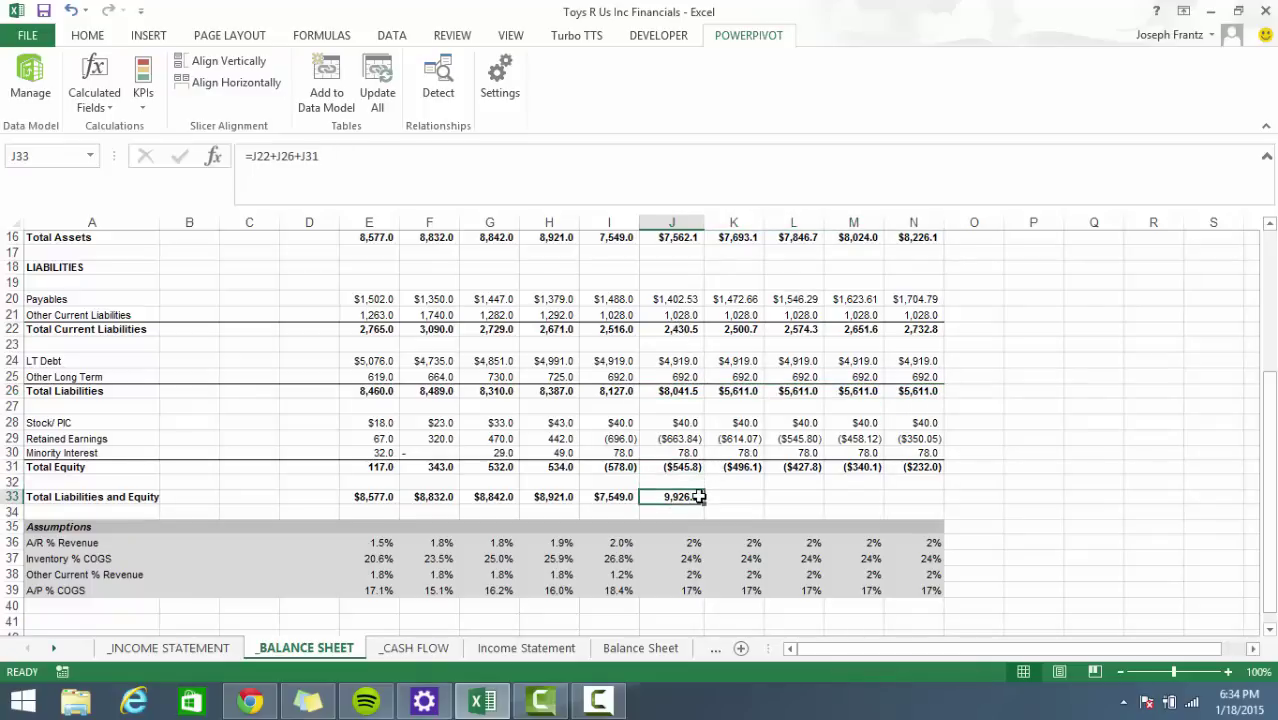
click(276, 157)
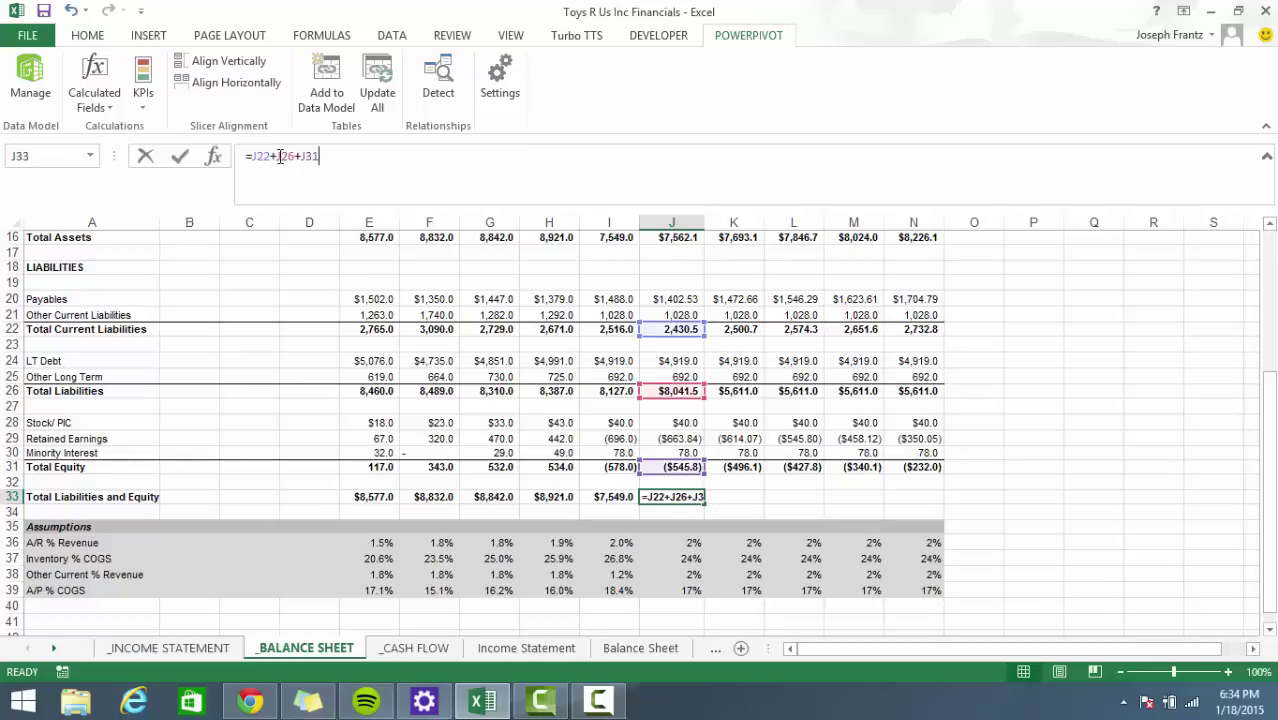
key(BackSpace)
key(BackSpace)
key(BackSpace)
key(BackSpace)
key(ctrl+Return)
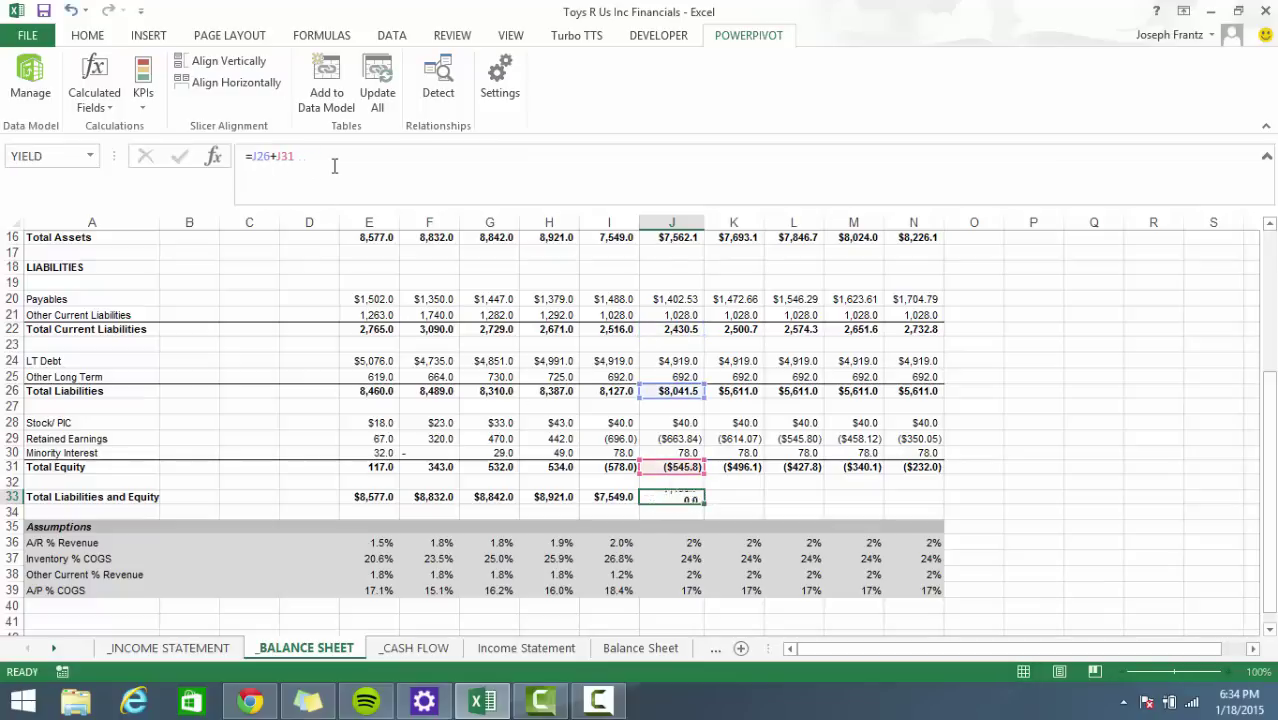
Calculate the 2014-to-2015 change in Cash in P5 using =J5-I5.
scroll(720, 310, up, 2)
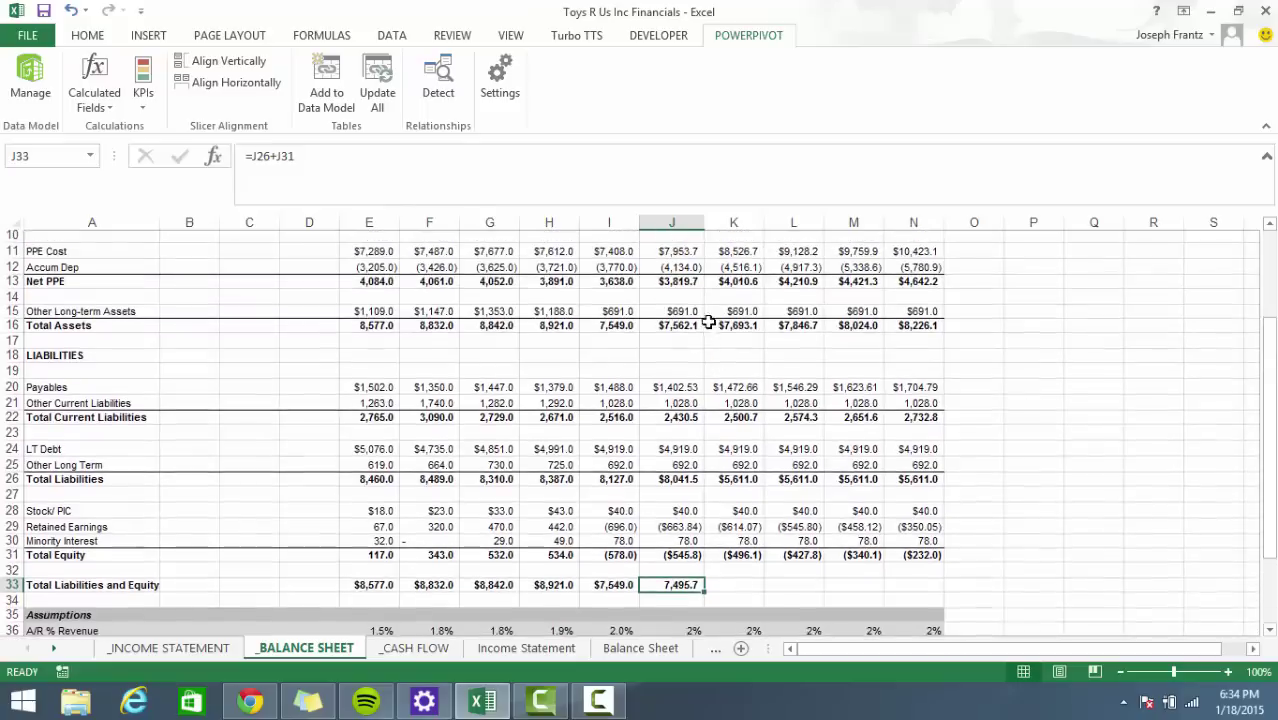
click(672, 316)
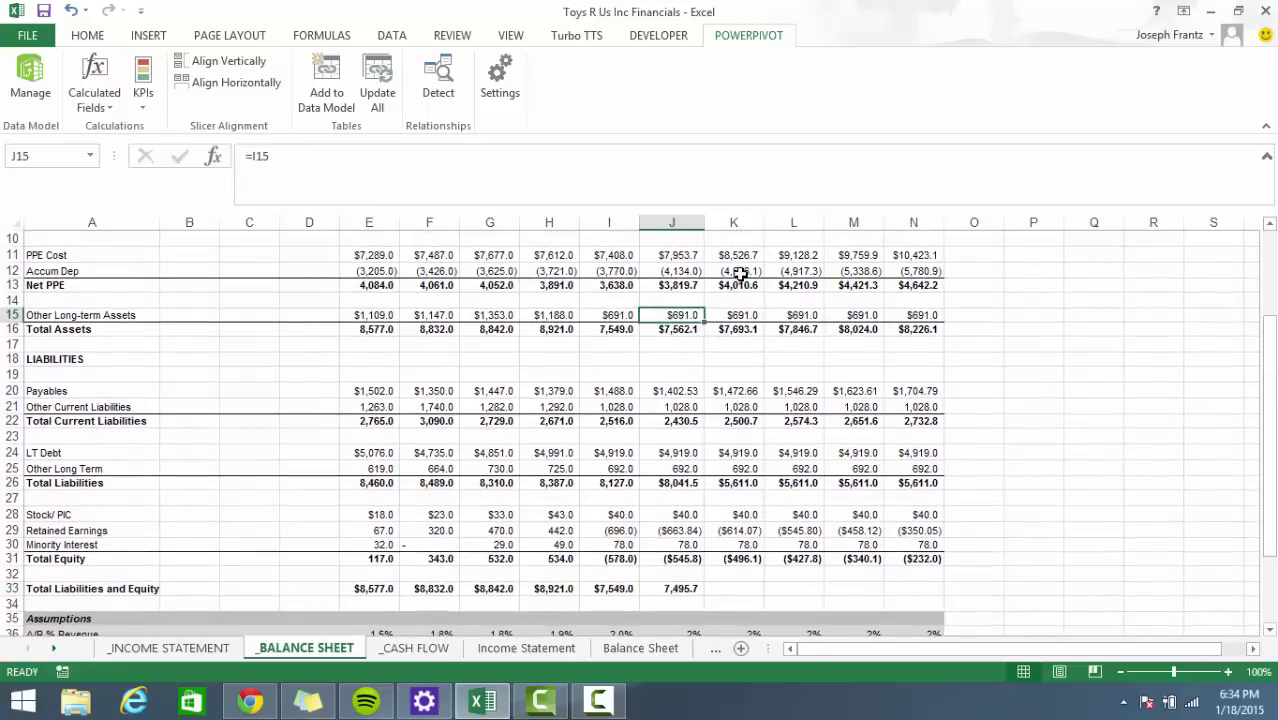
scroll(700, 290, up, 3)
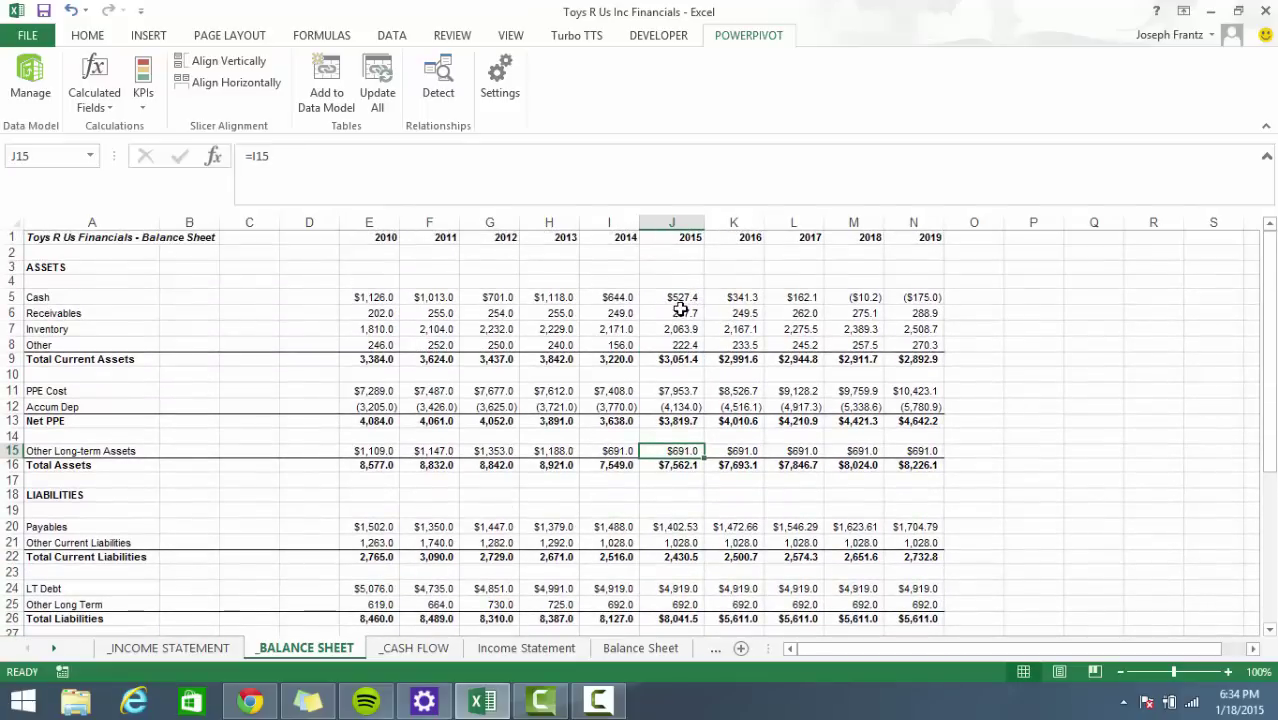
click(680, 313)
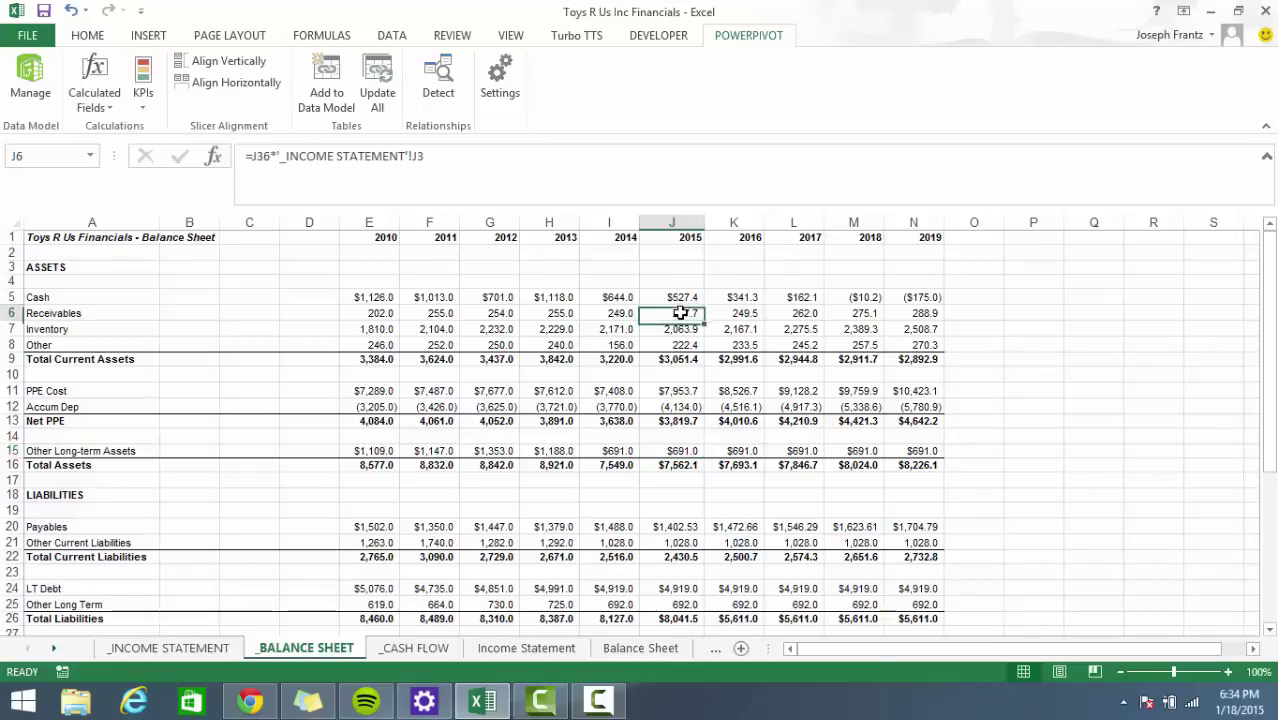
click(687, 295)
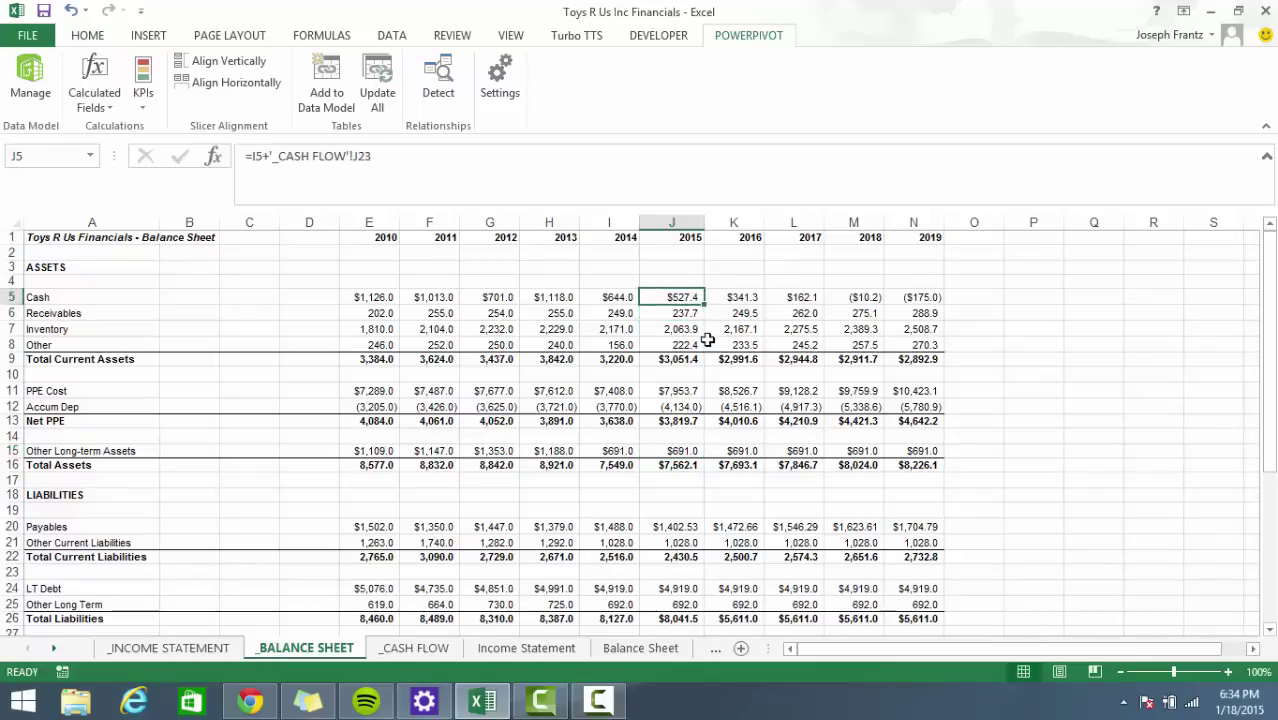
click(1036, 296)
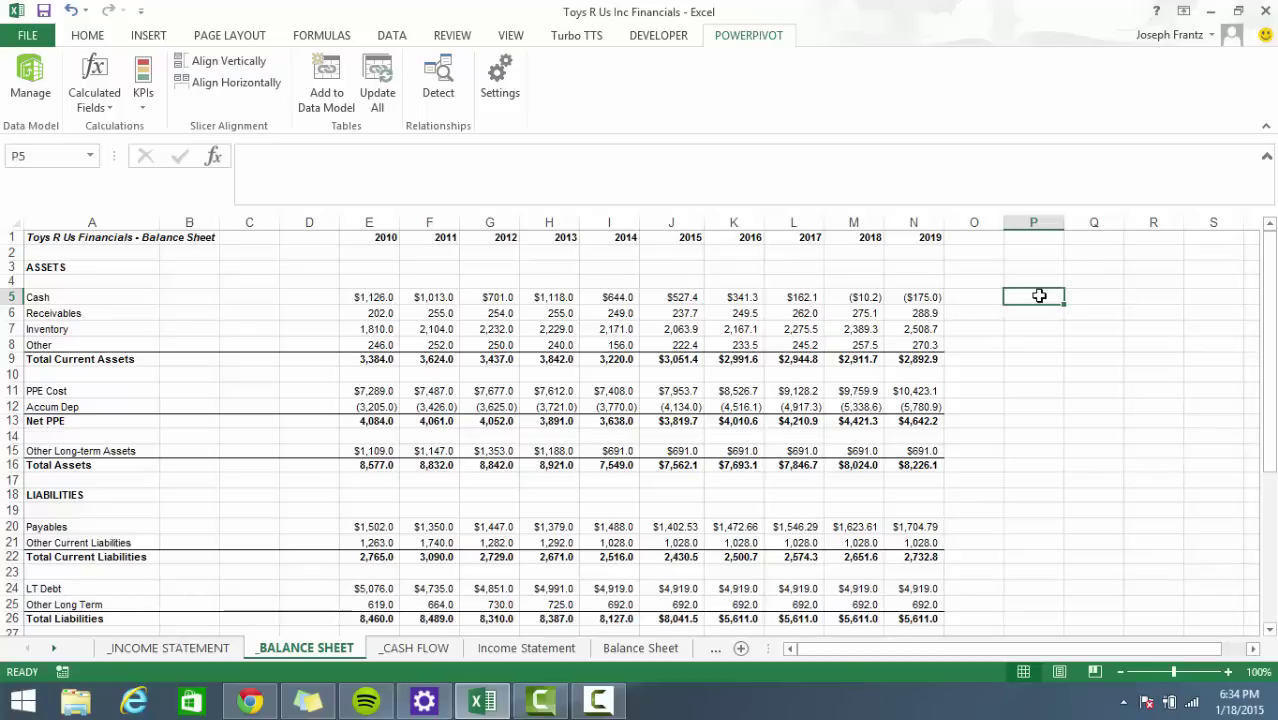
text(=)
click(687, 296)
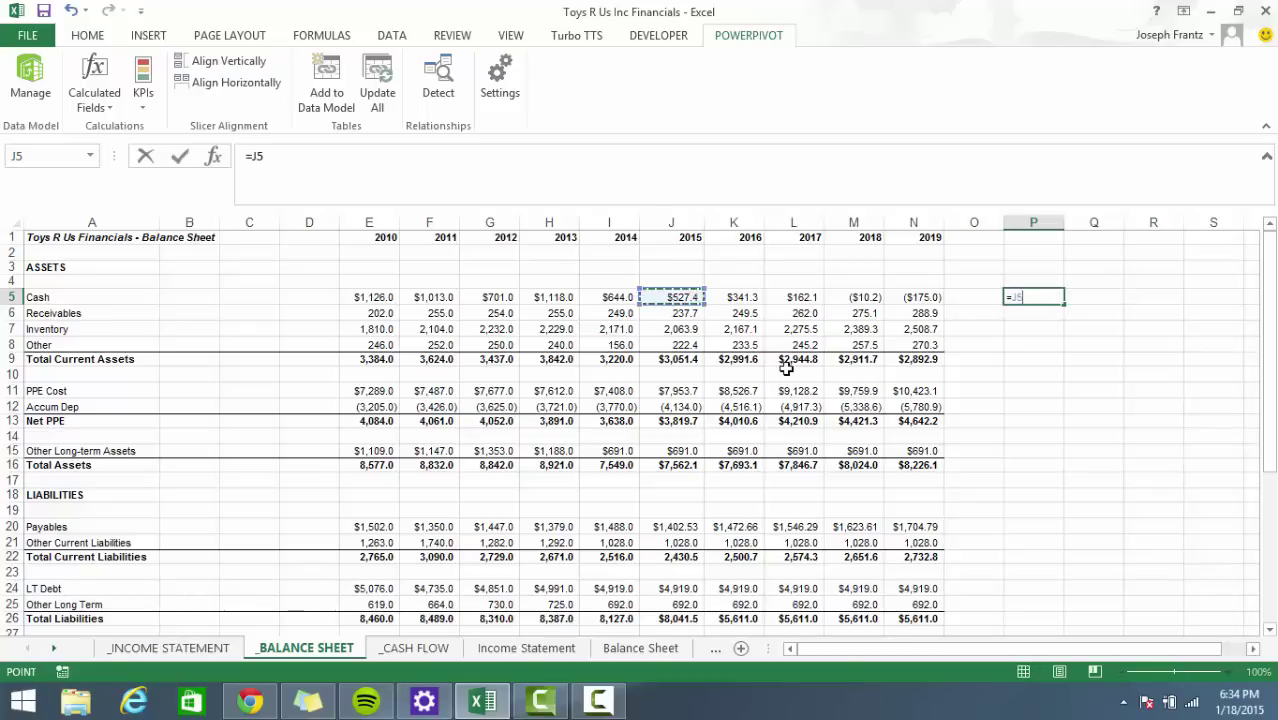
text(-)
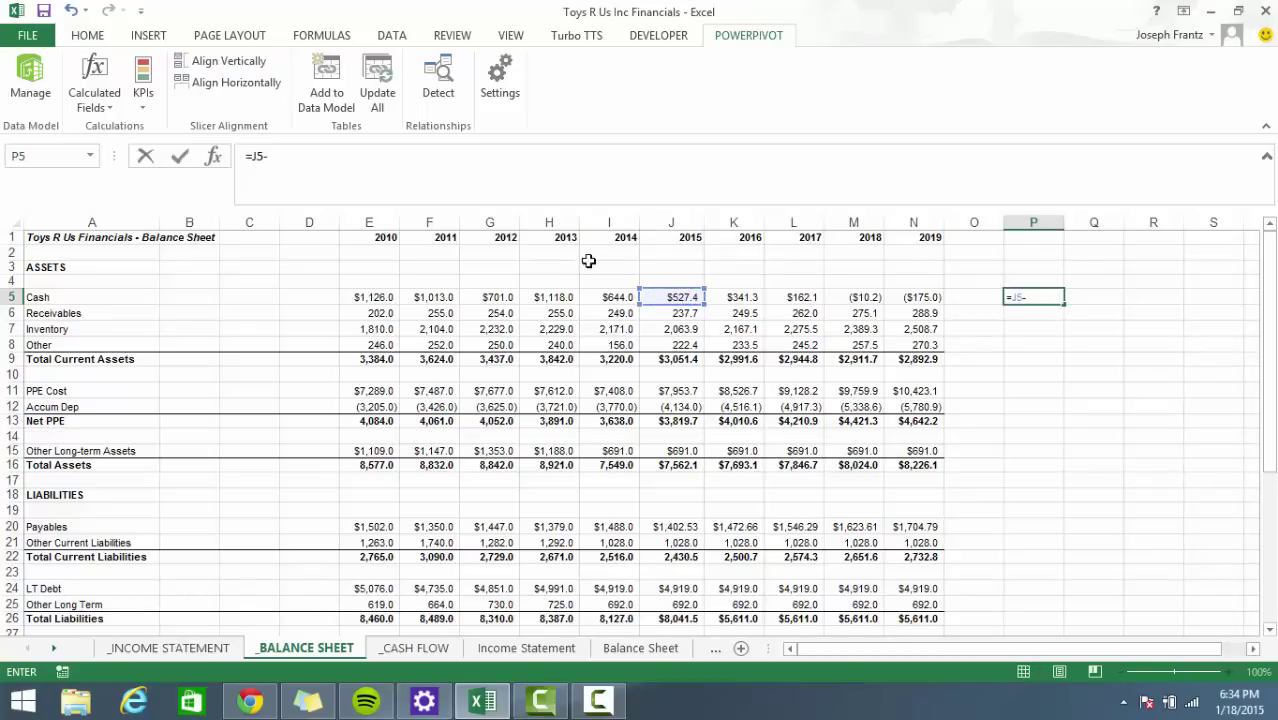
click(617, 299)
key(ctrl+Return)
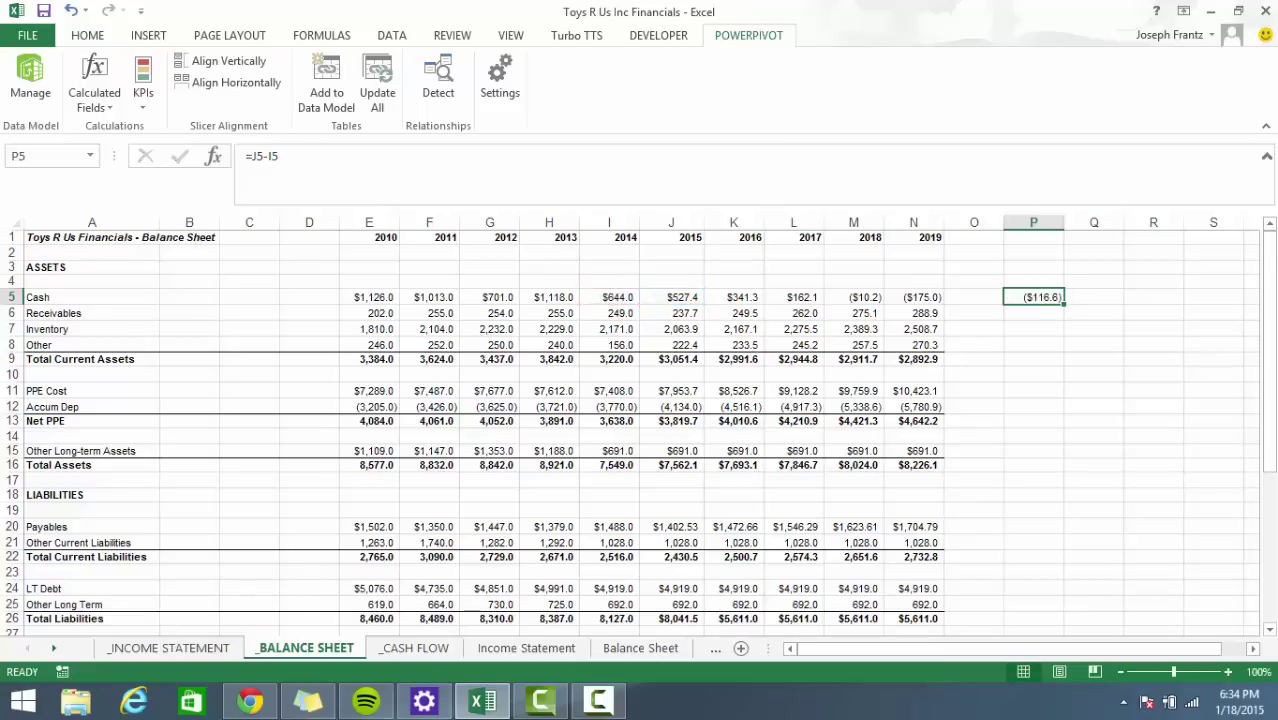
Fill the yearly change formula from P5 down through P8 and inspect the 2015 Other current assets formula in J8.
drag(1064, 321, 1070, 355)
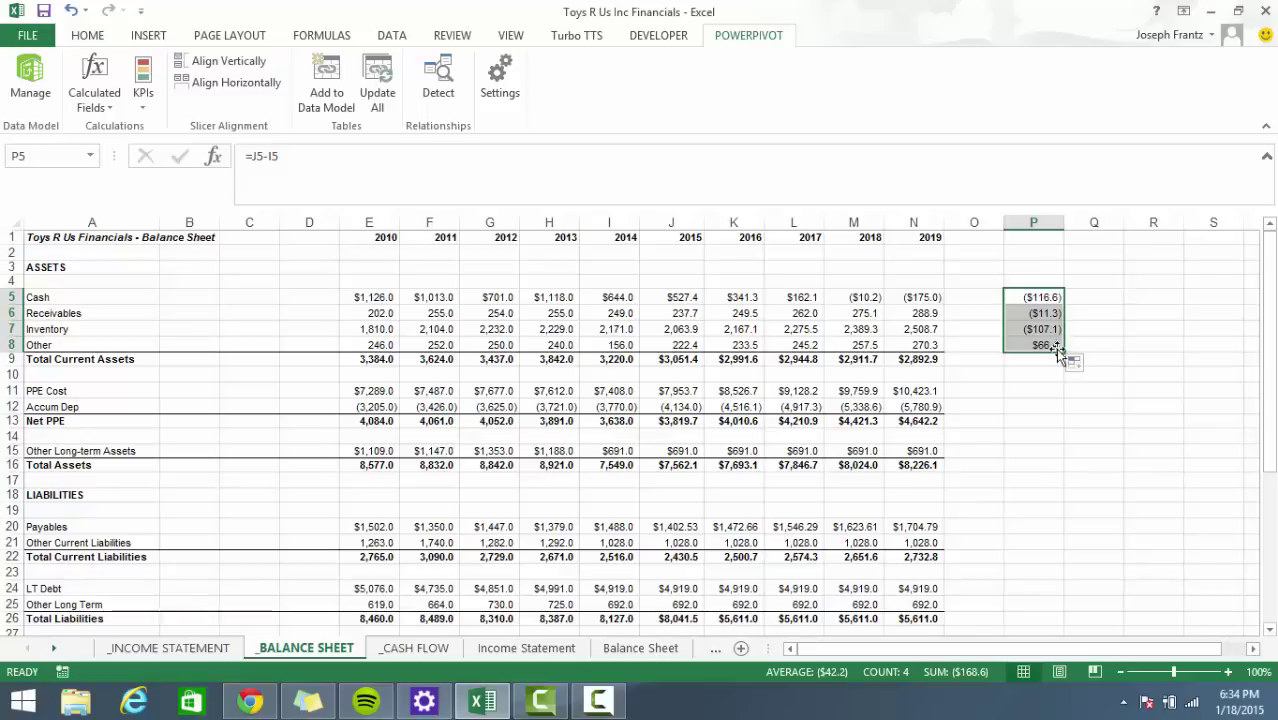
click(1050, 345)
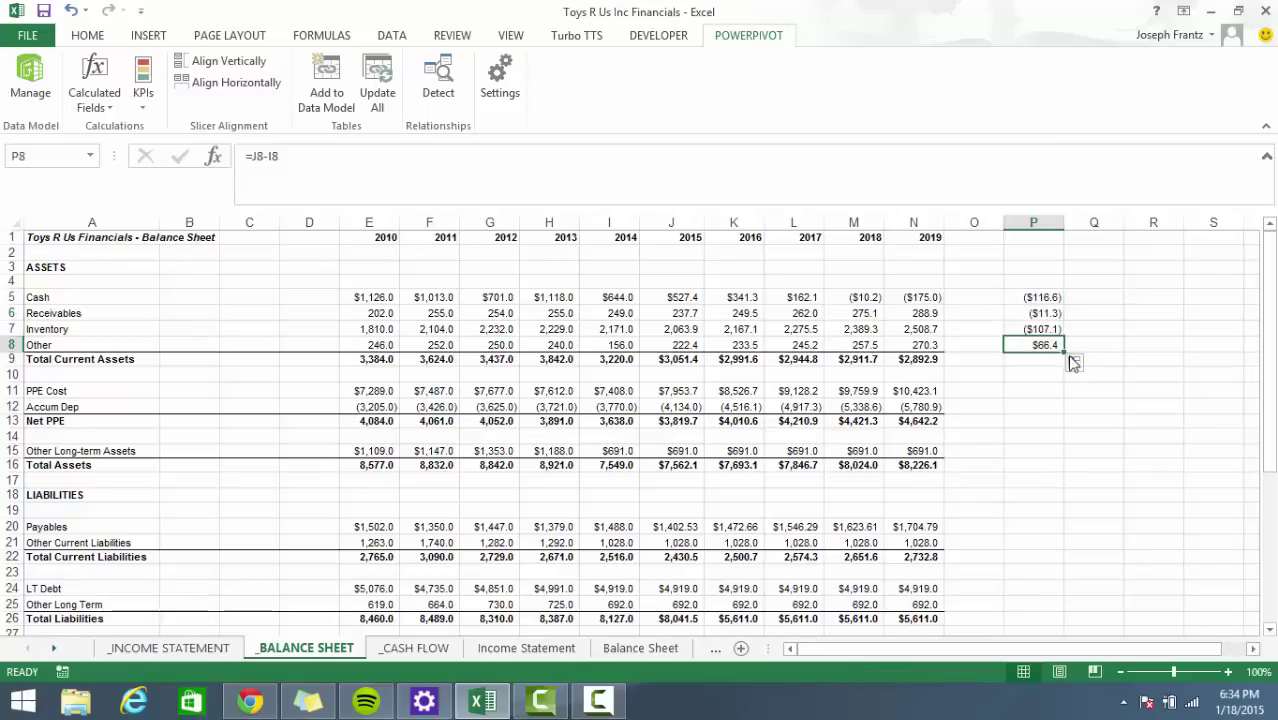
click(697, 344)
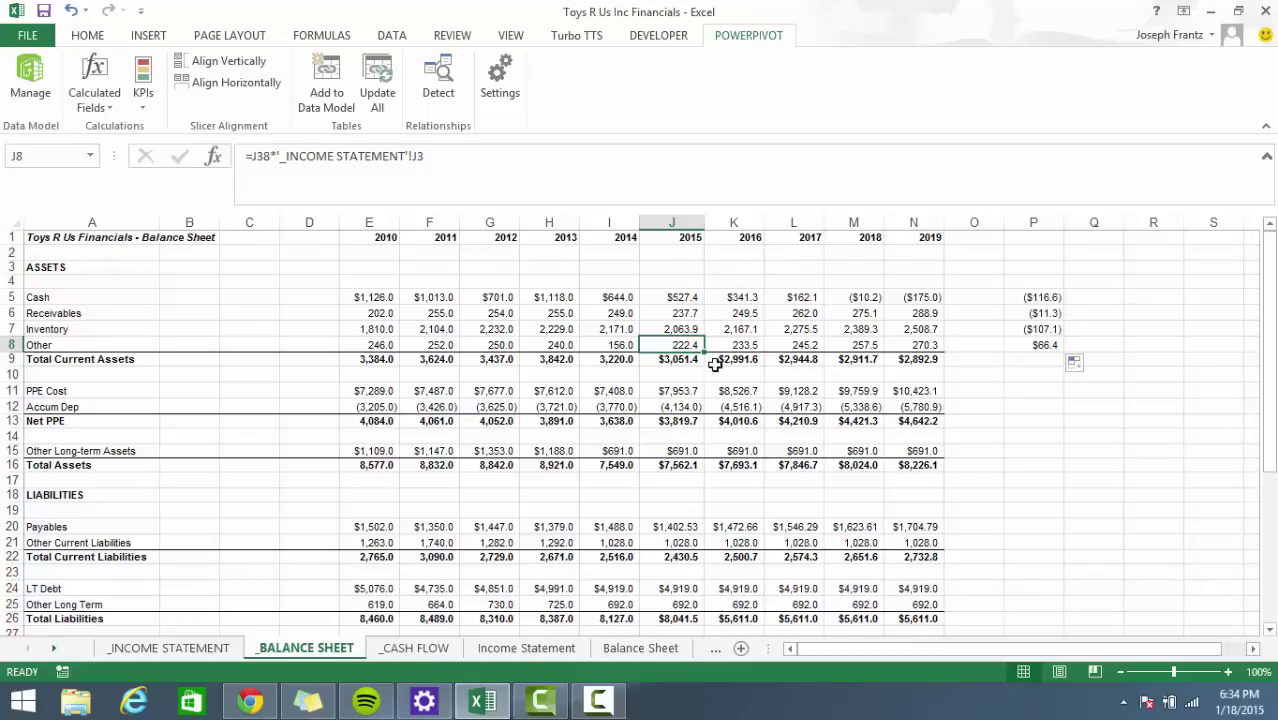
On the _CASH FLOW sheet, calculate 2015 operating Other in J8 as ='_BALANCE SHEET'!I8-'_BALANCE SHEET'!J8.
click(430, 650)
scroll(499, 625, up, 4)
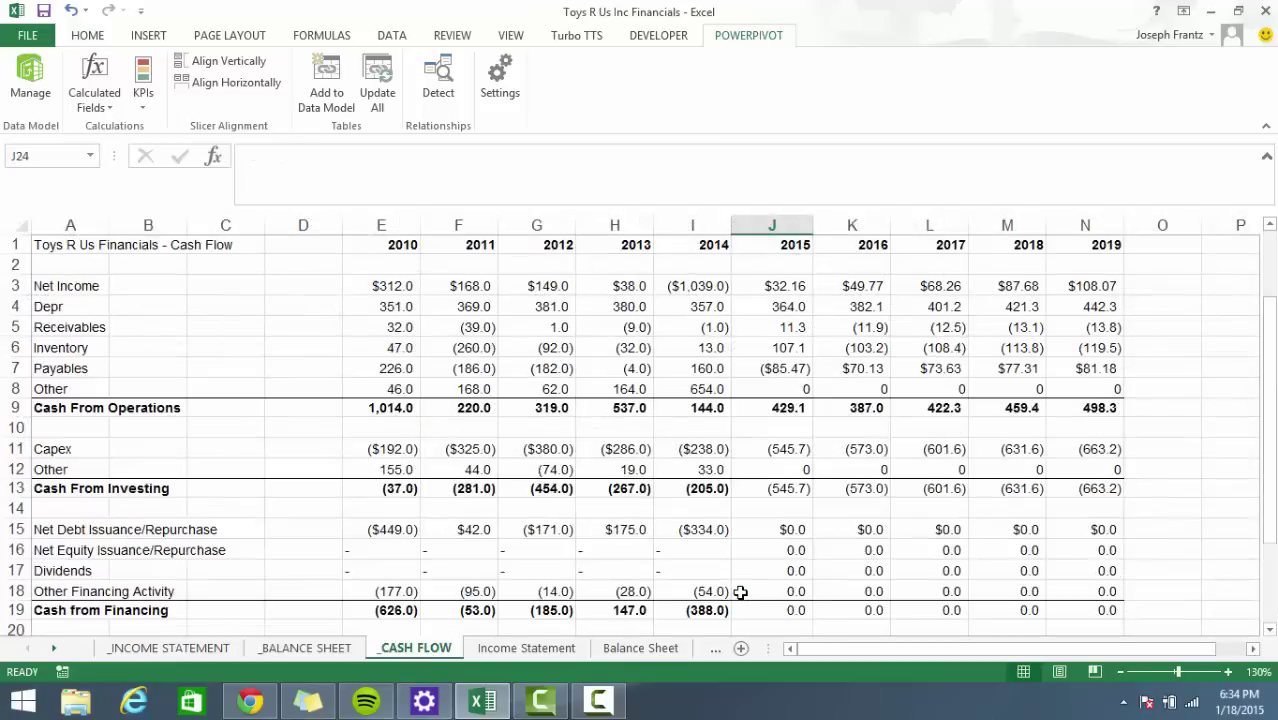
scroll(740, 596, up, 2)
click(763, 389)
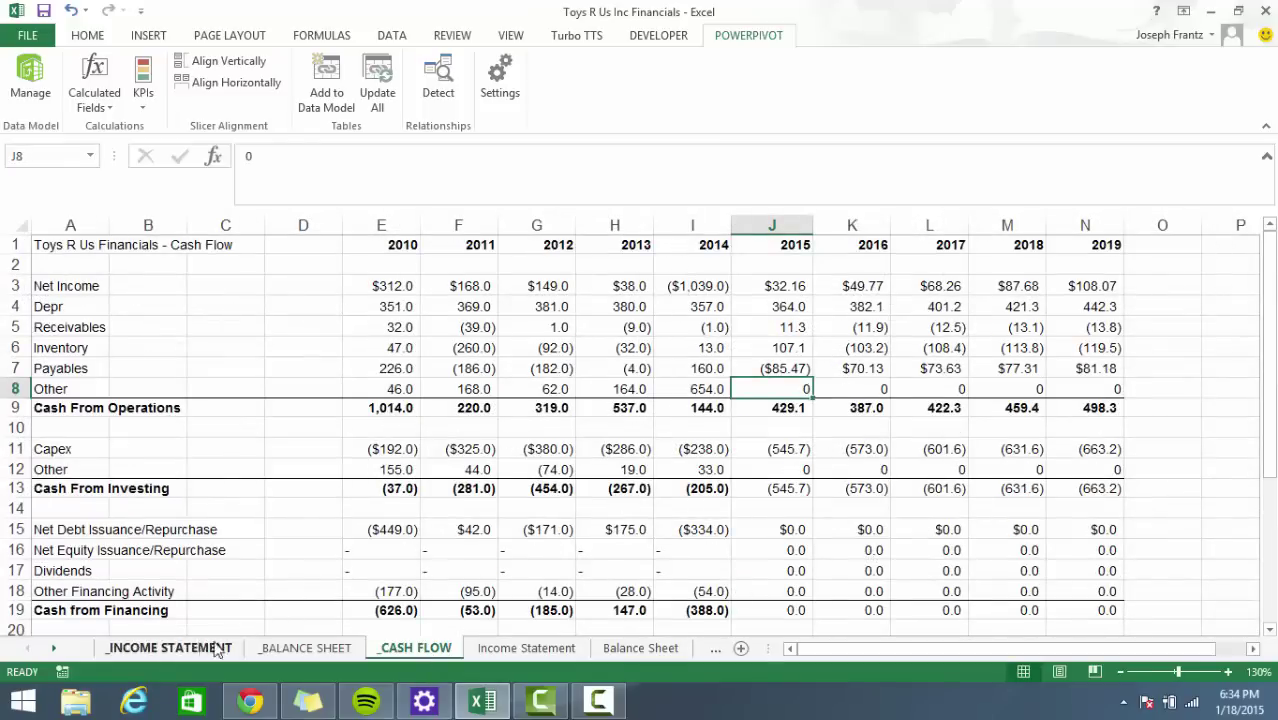
click(305, 649)
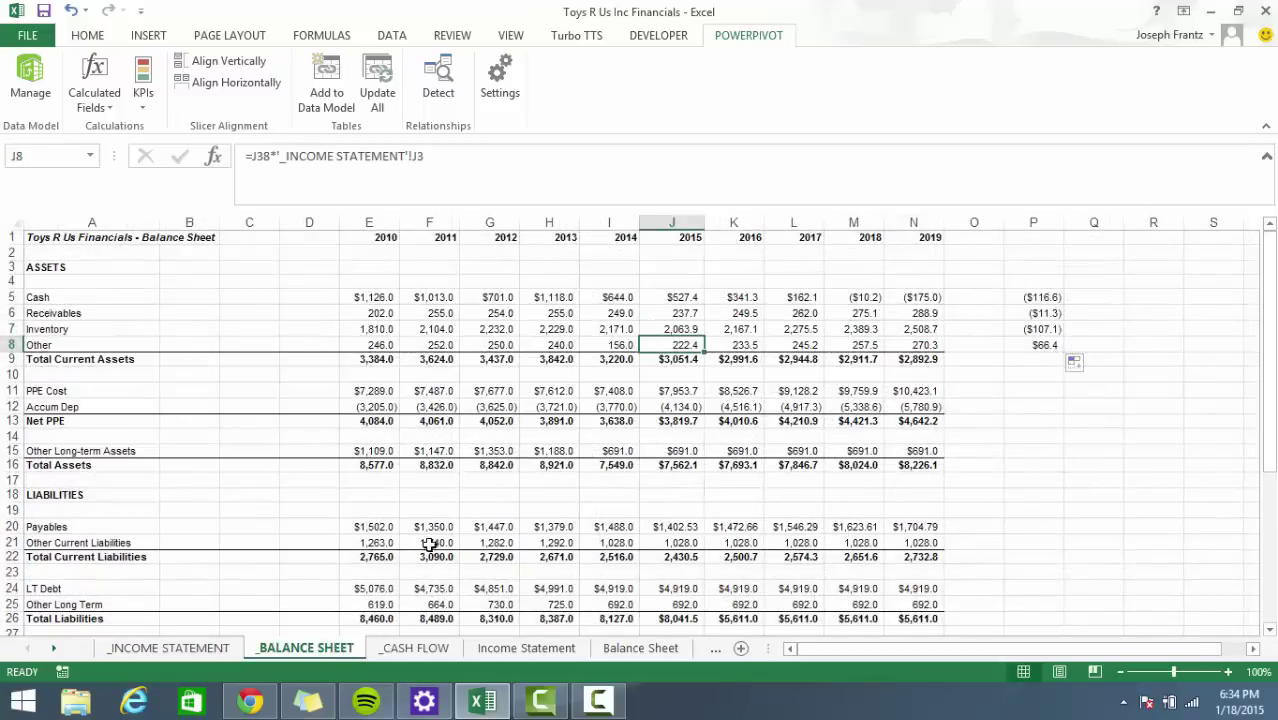
click(437, 649)
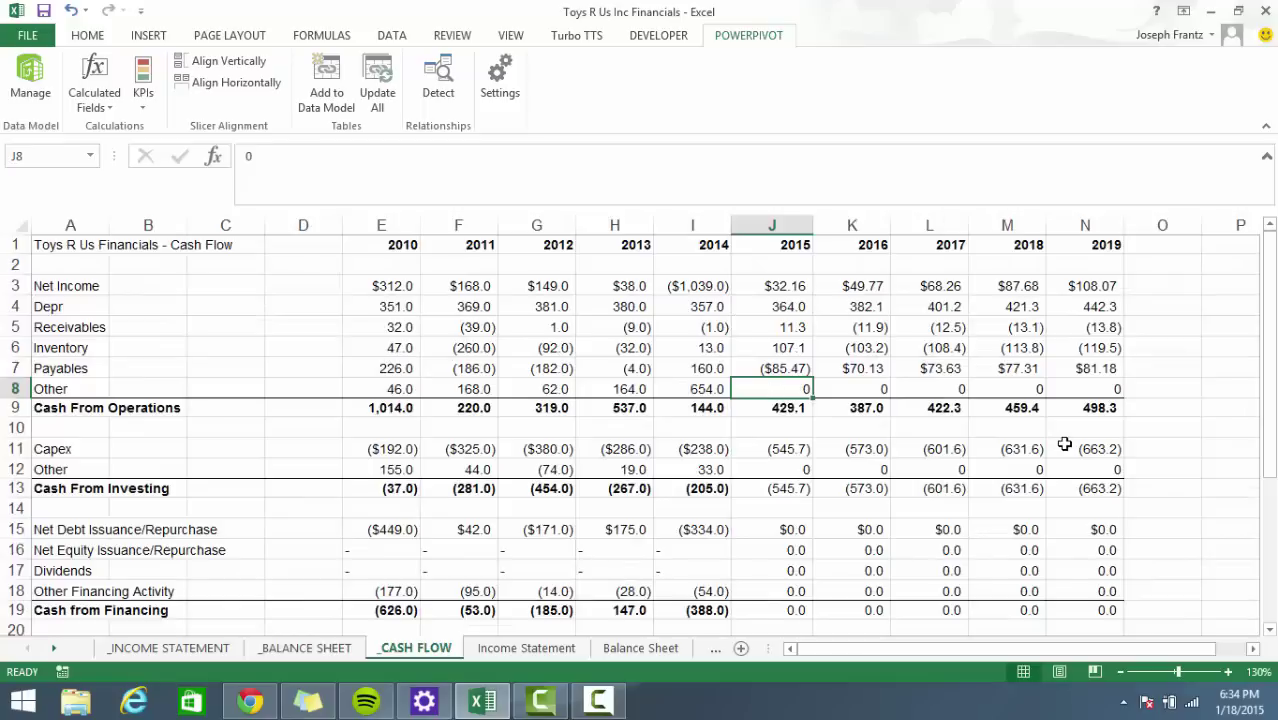
text(=)
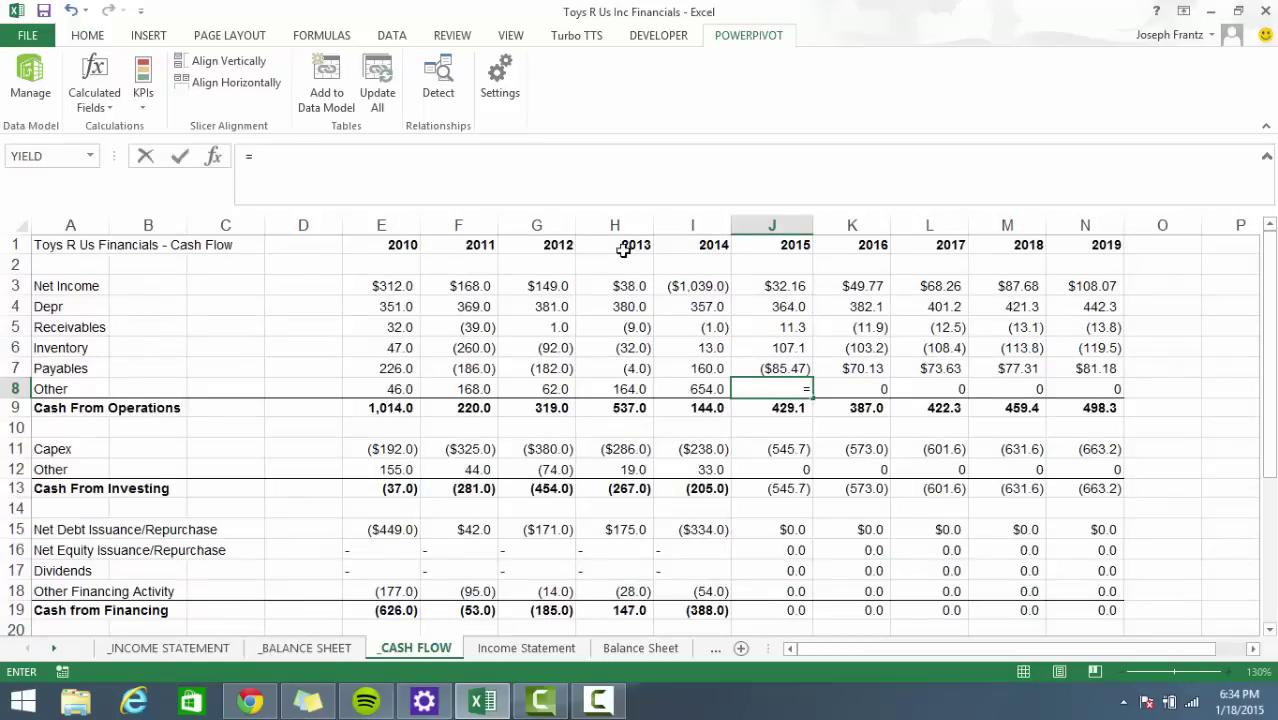
click(313, 648)
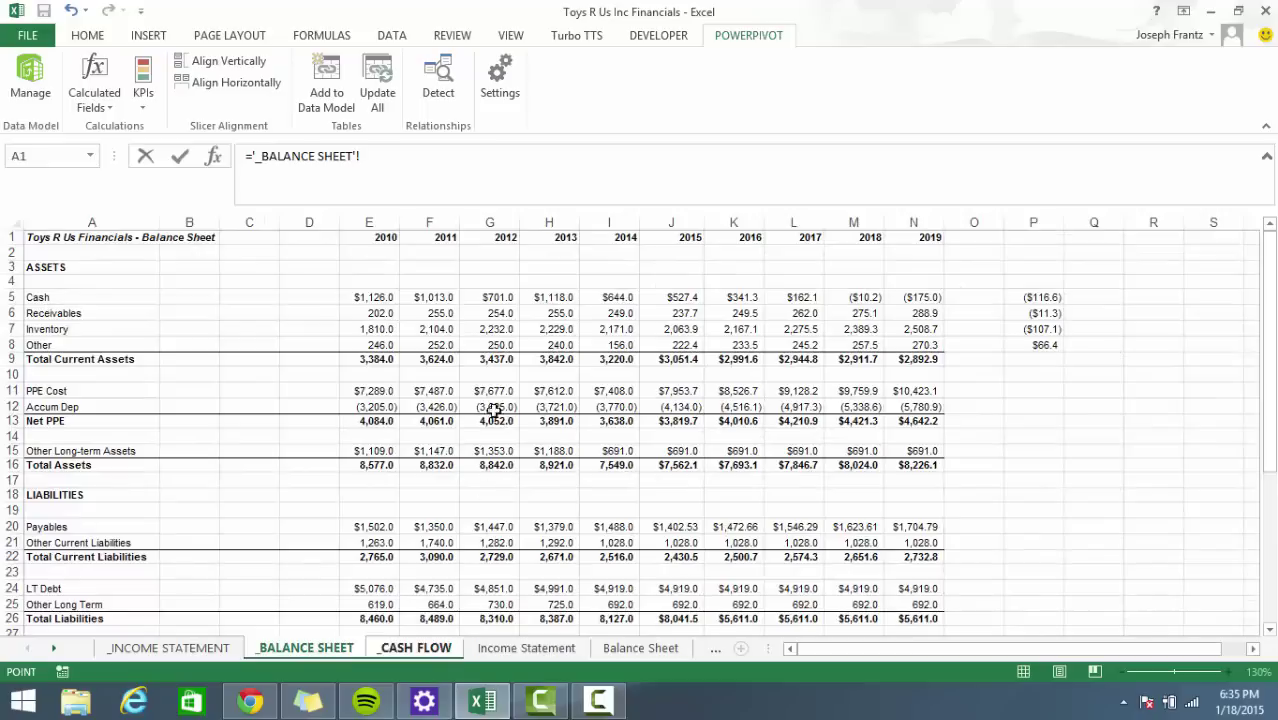
click(624, 345)
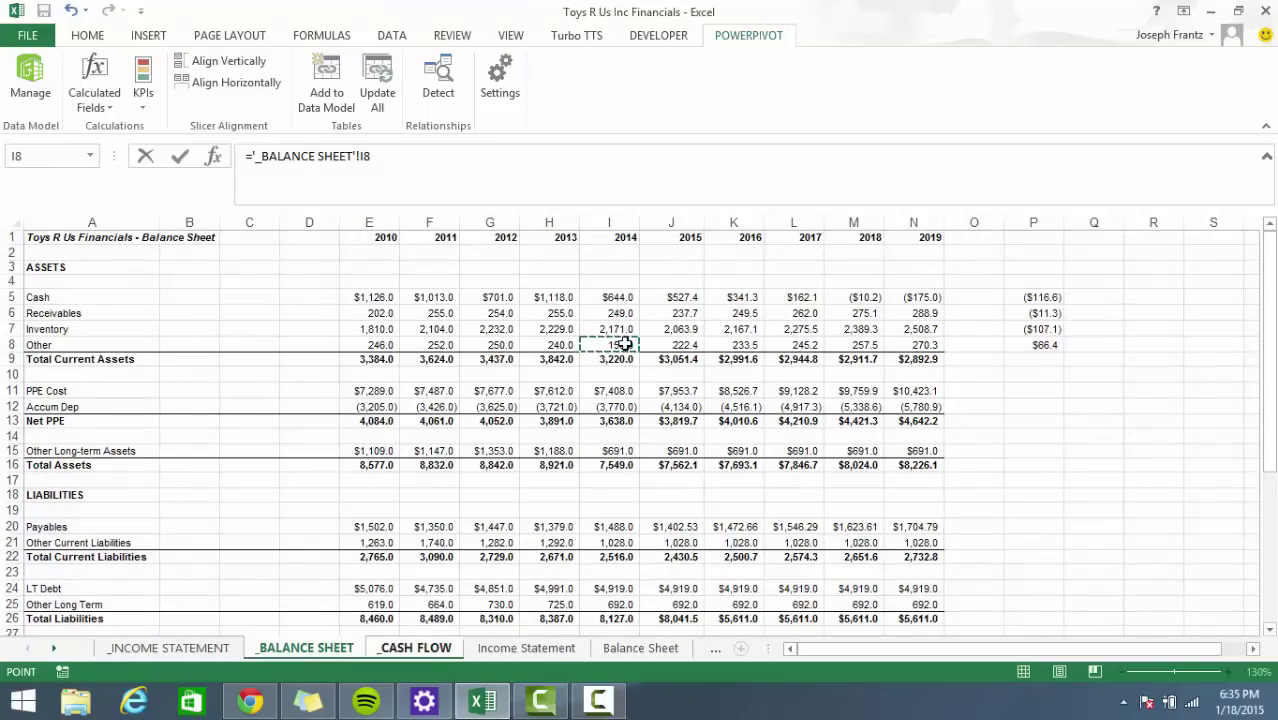
text(-)
click(663, 340)
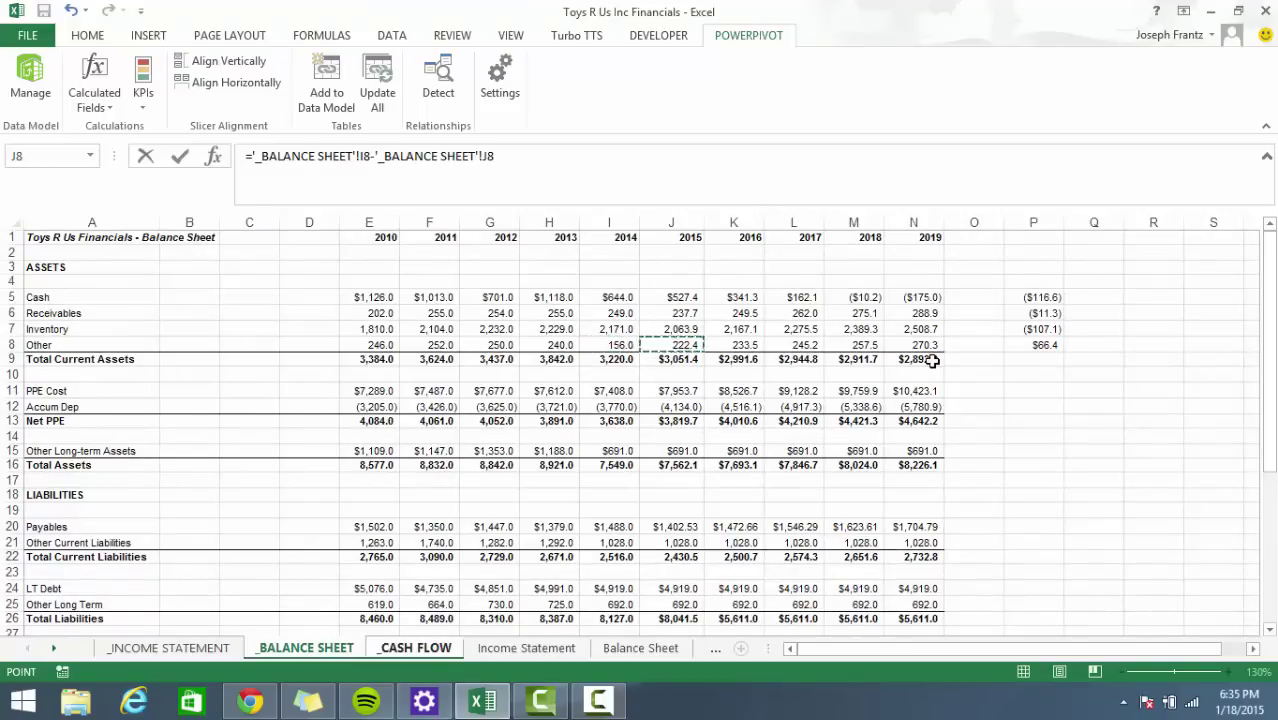
key(Return)
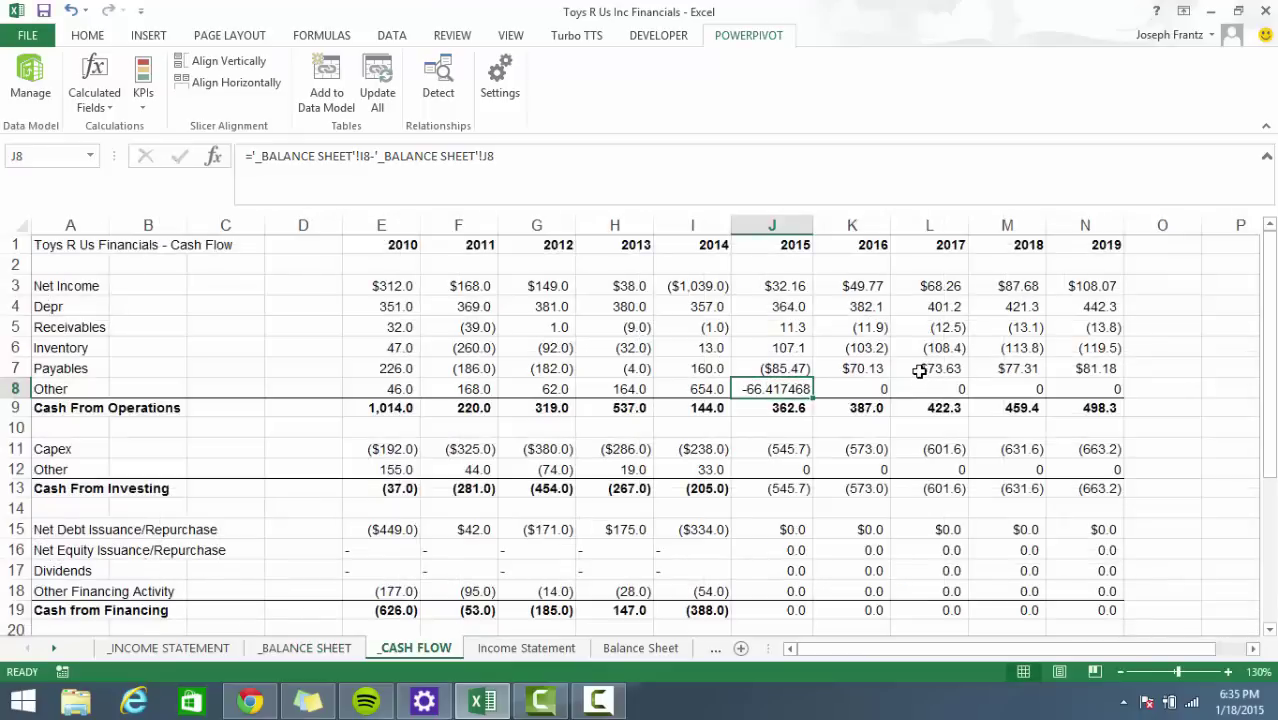
Format 2015 operating Other in J8 to one decimal with negatives in parentheses and fill its formula across to 2019 in N8.
key(F4)
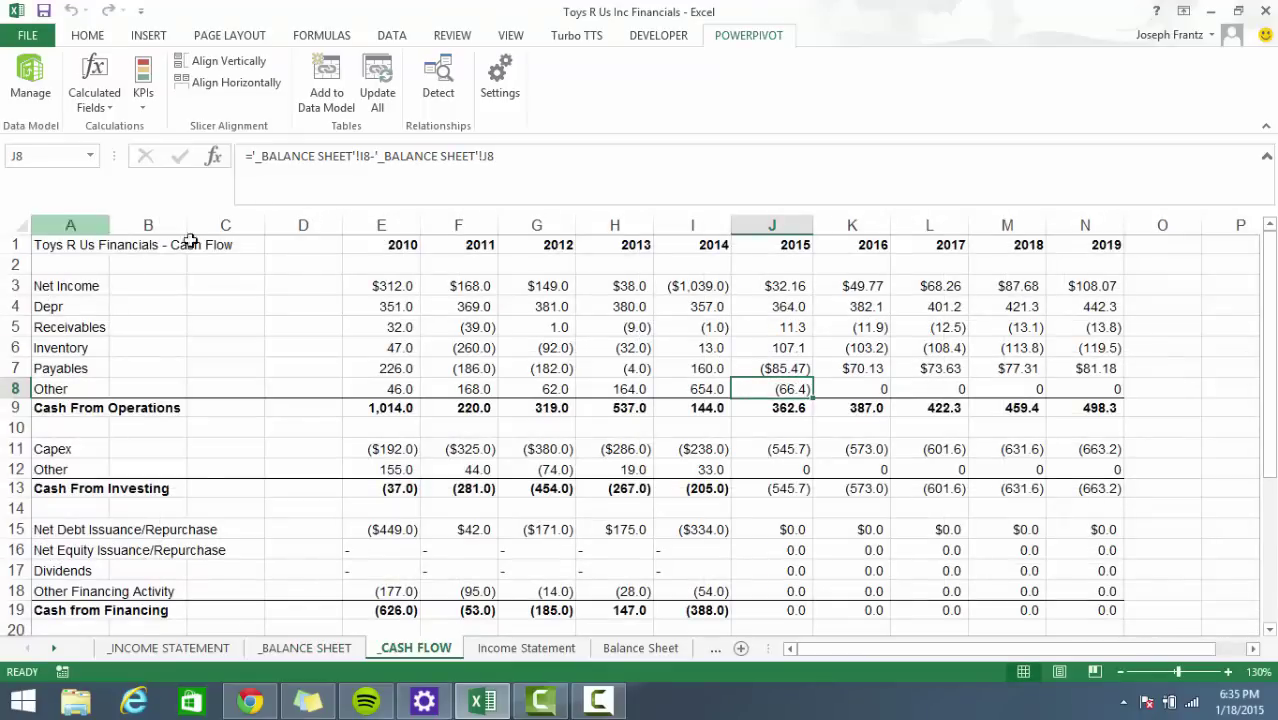
click(817, 397)
click(800, 390)
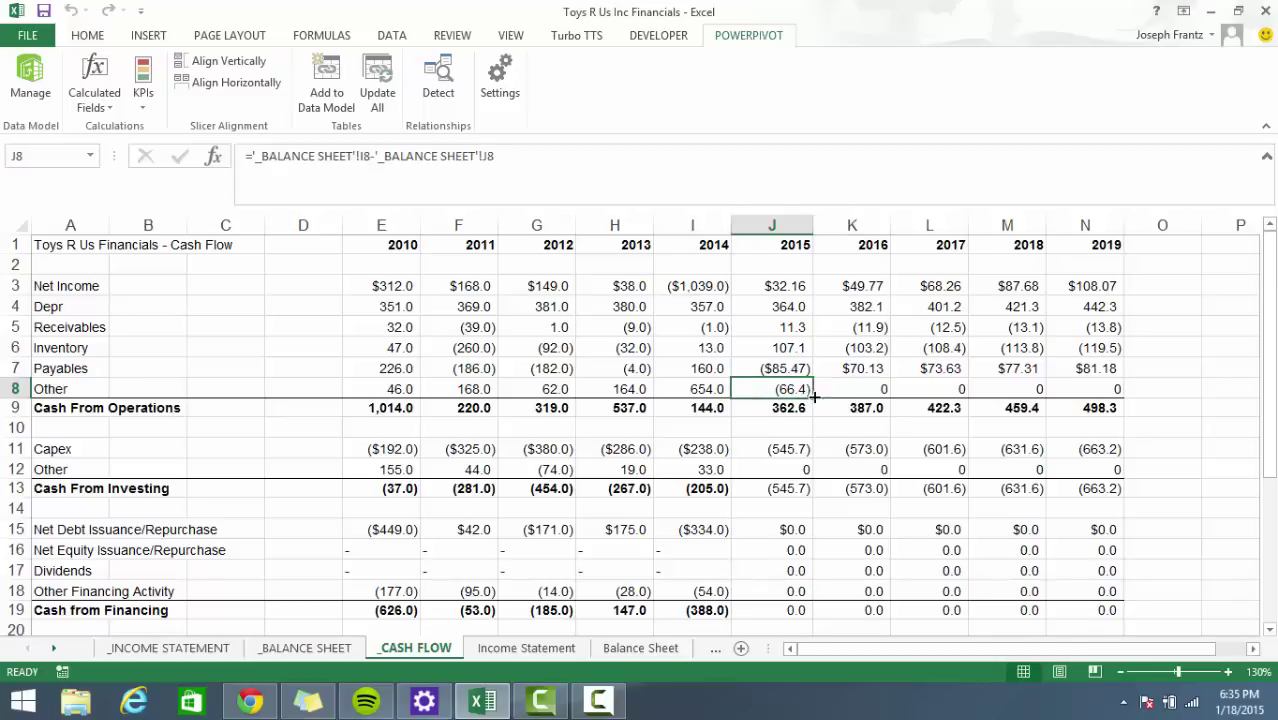
drag(811, 398, 927, 408)
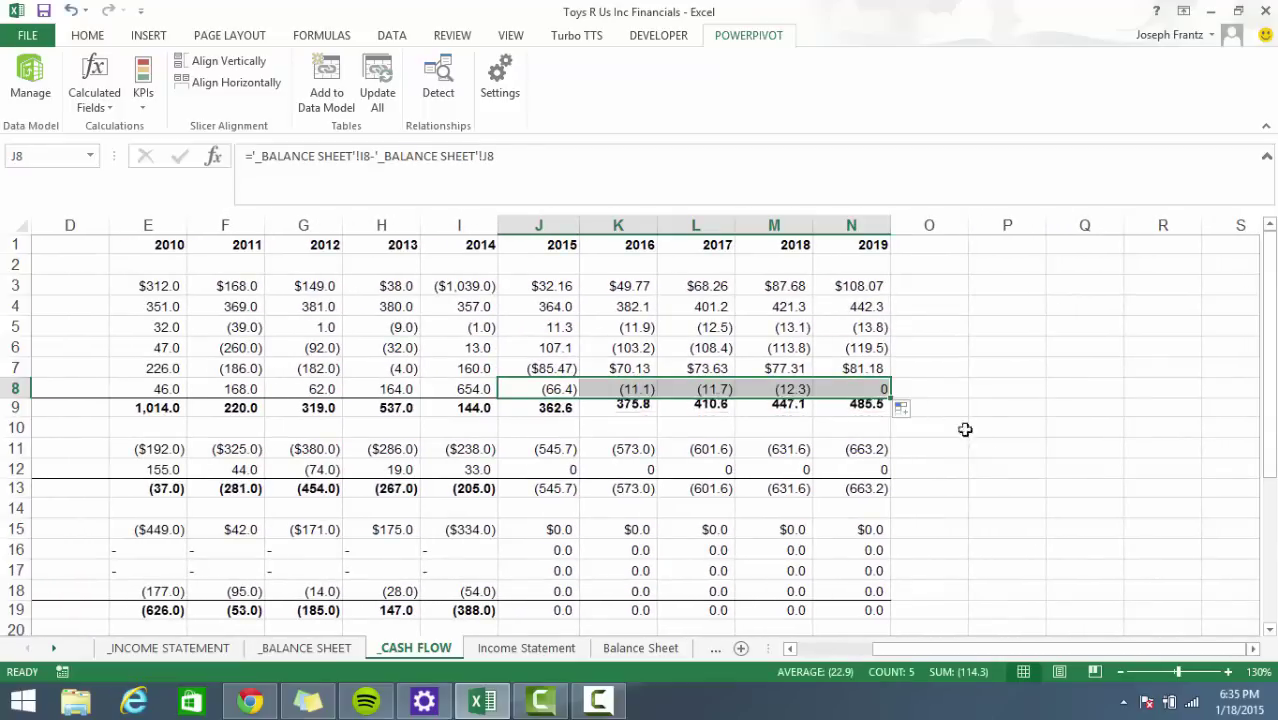
click(1020, 508)
Clear the temporary yearly change calculations in P5:P9 on the _BALANCE SHEET sheet.
click(298, 648)
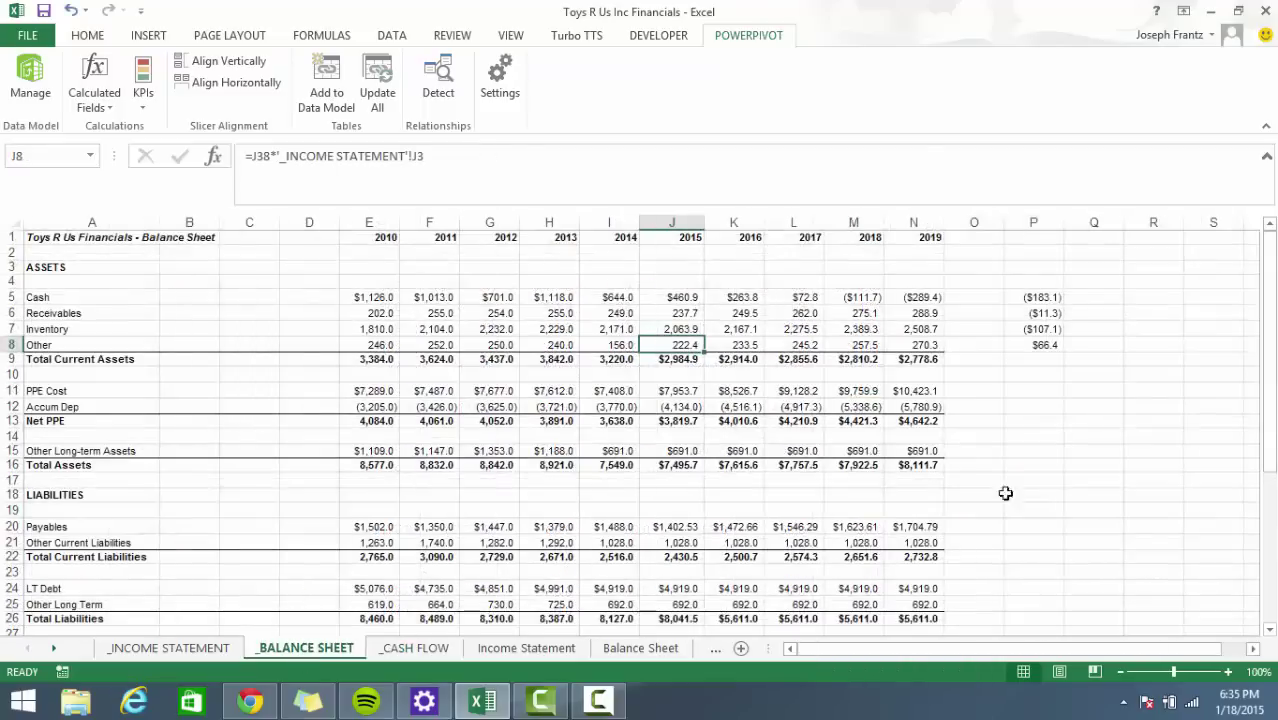
drag(1027, 295, 1035, 347)
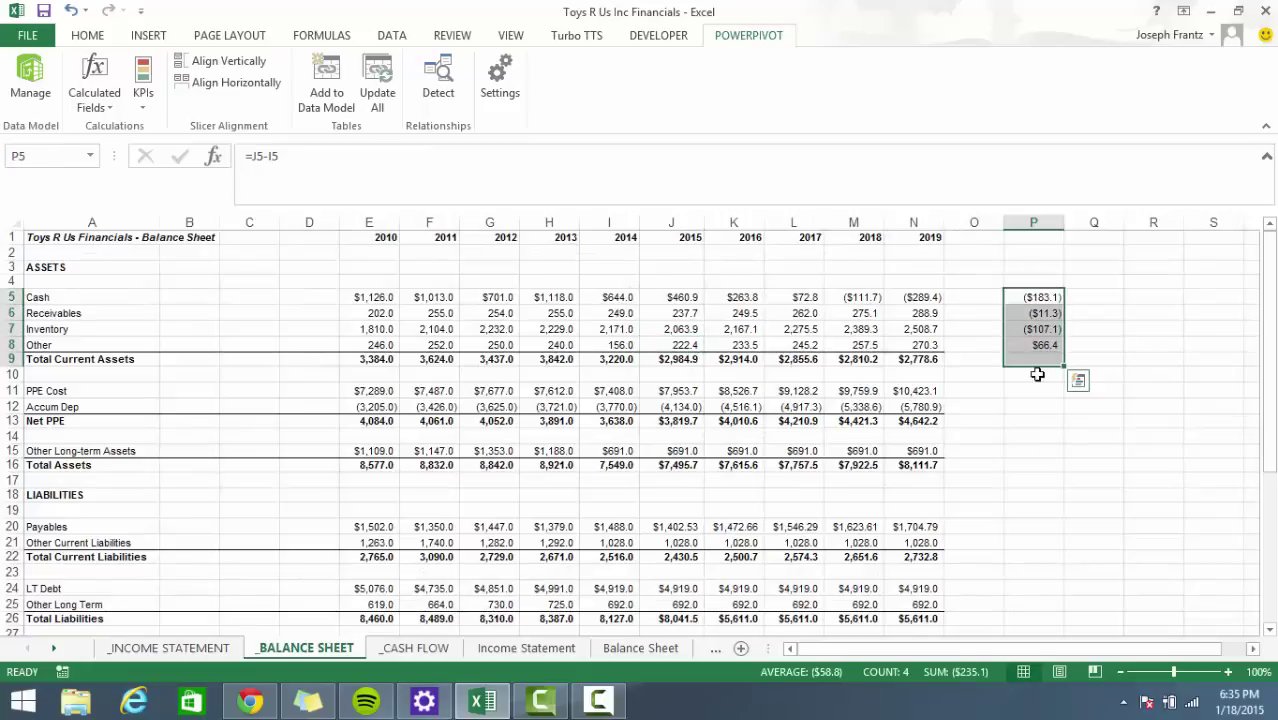
key(Delete)
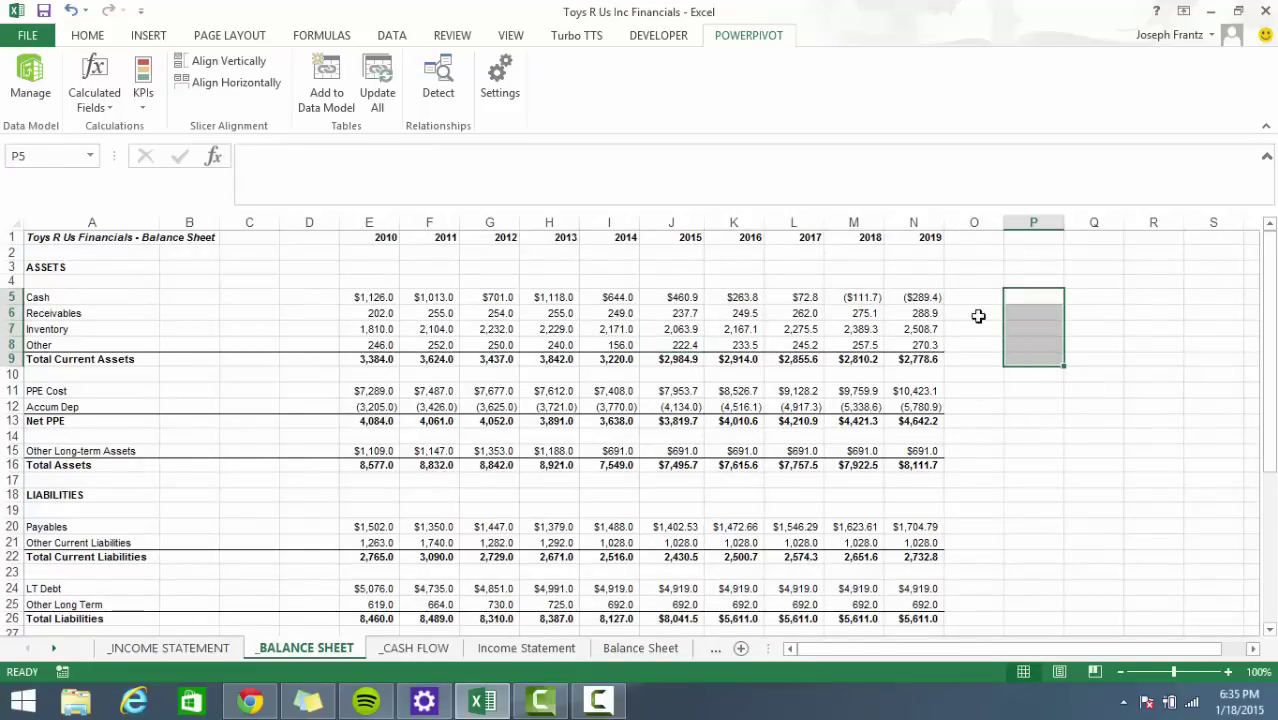
drag(980, 280, 1008, 312)
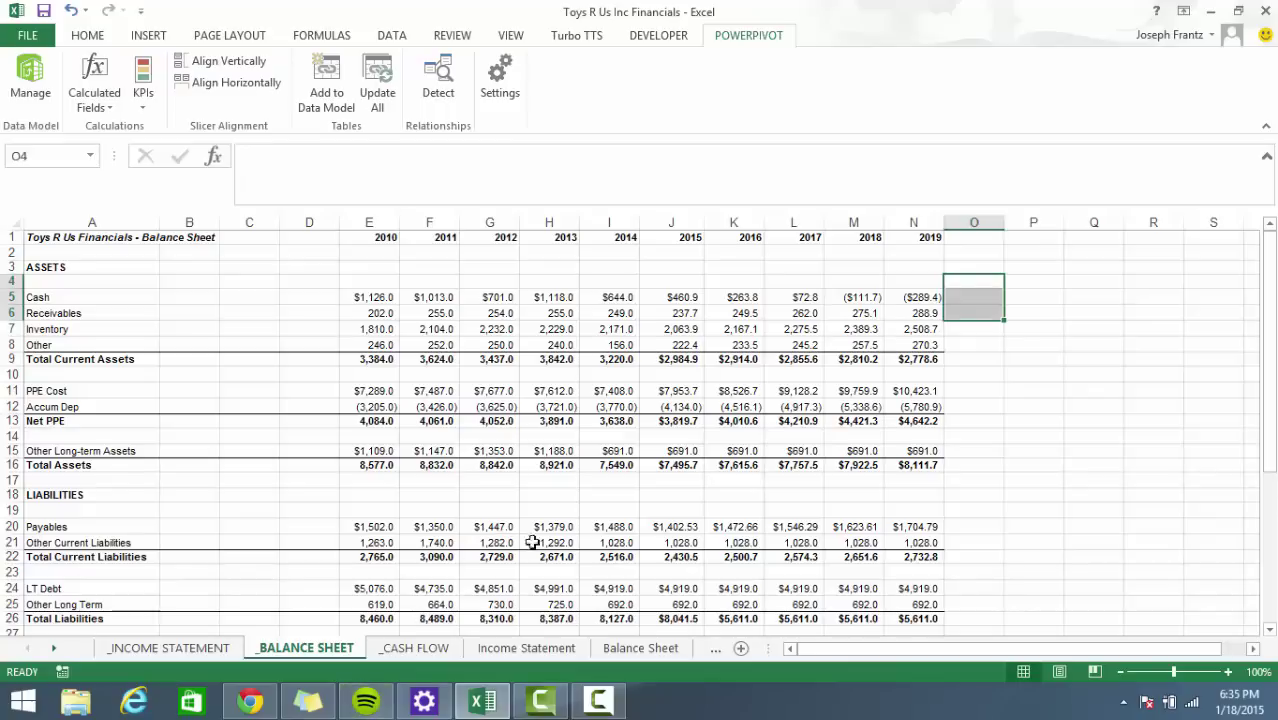
Compare 2015 Total Assets in row 16 with Total Liabilities and Equity in row 33.
scroll(580, 546, down, 2)
scroll(580, 546, down, 2)
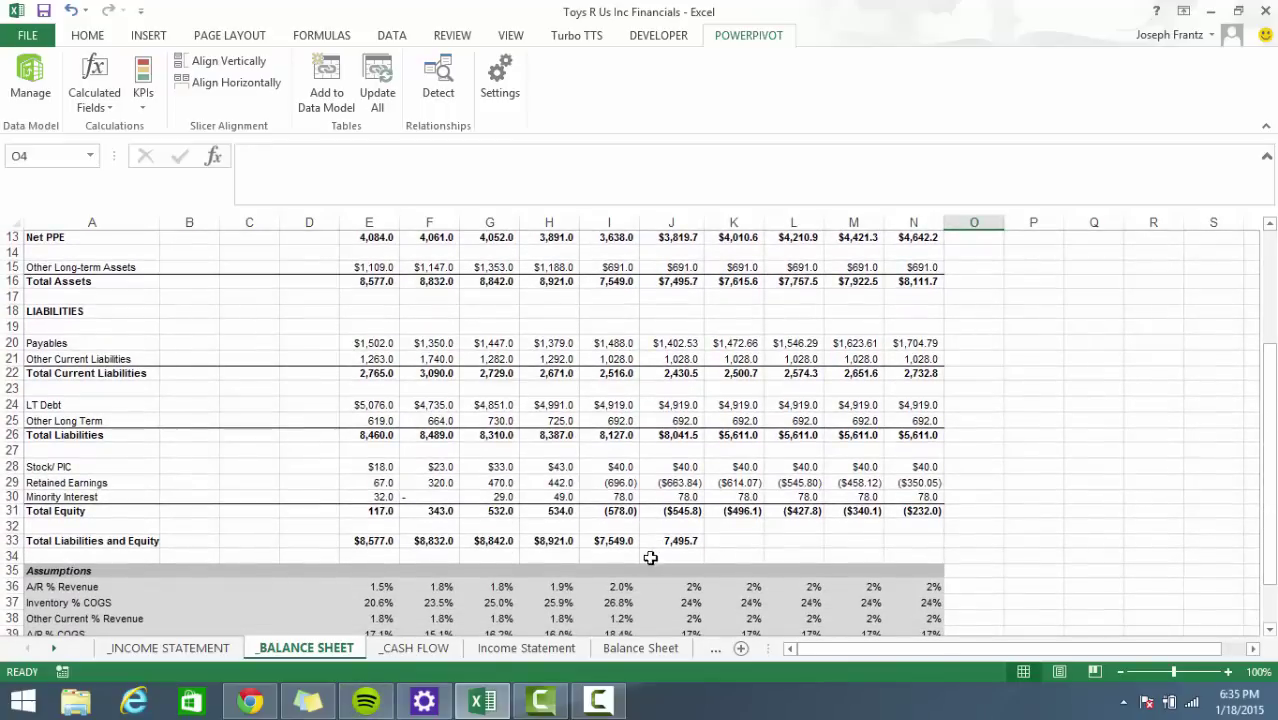
scroll(650, 557, up, 2)
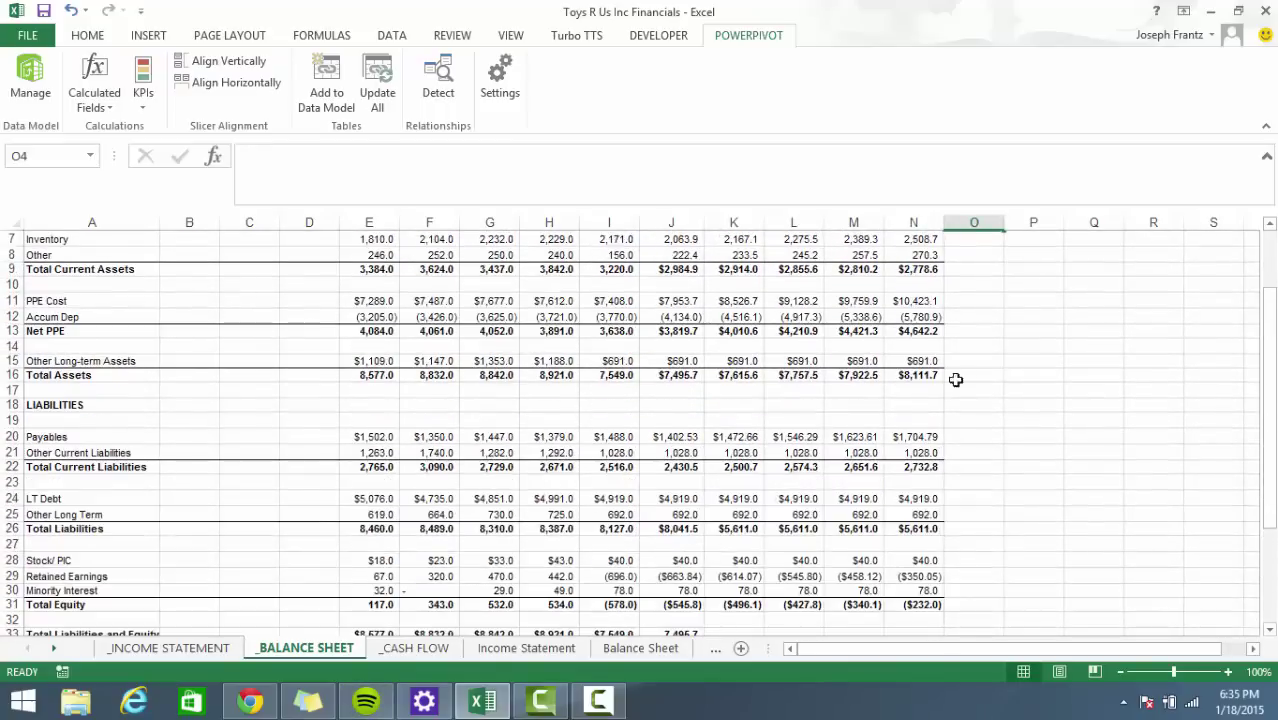
scroll(765, 428, up, 2)
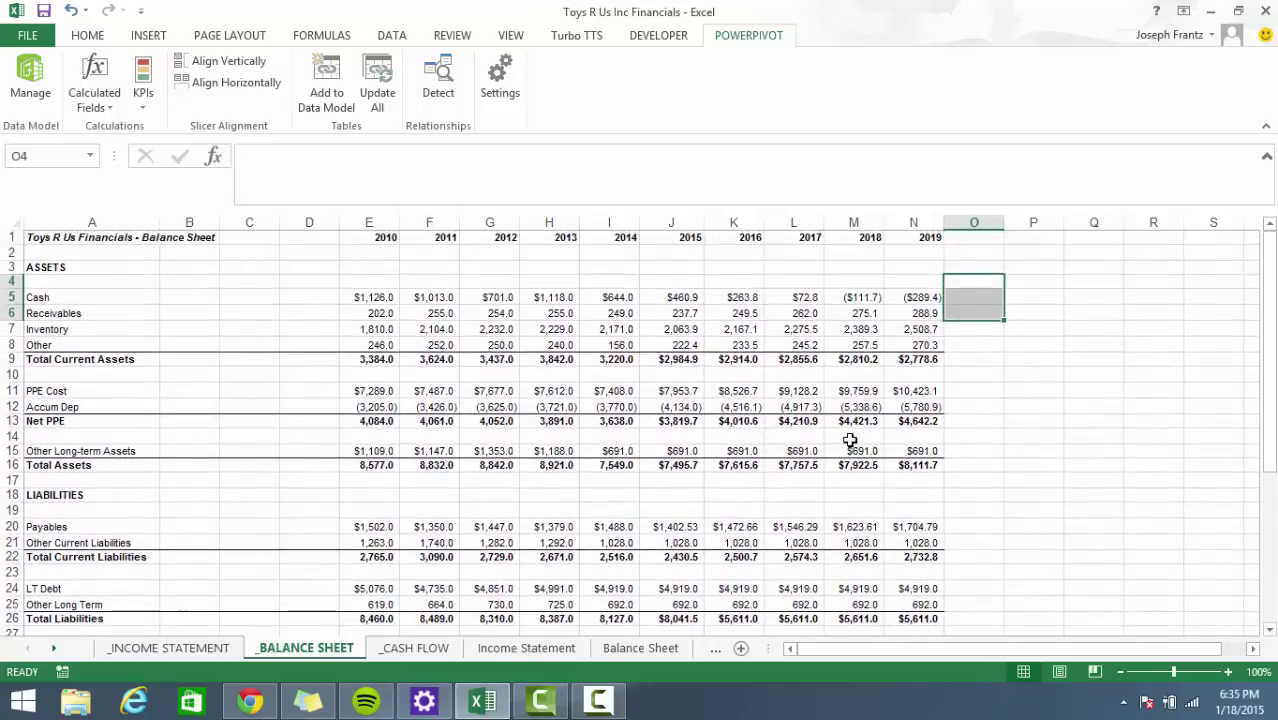
click(1019, 296)
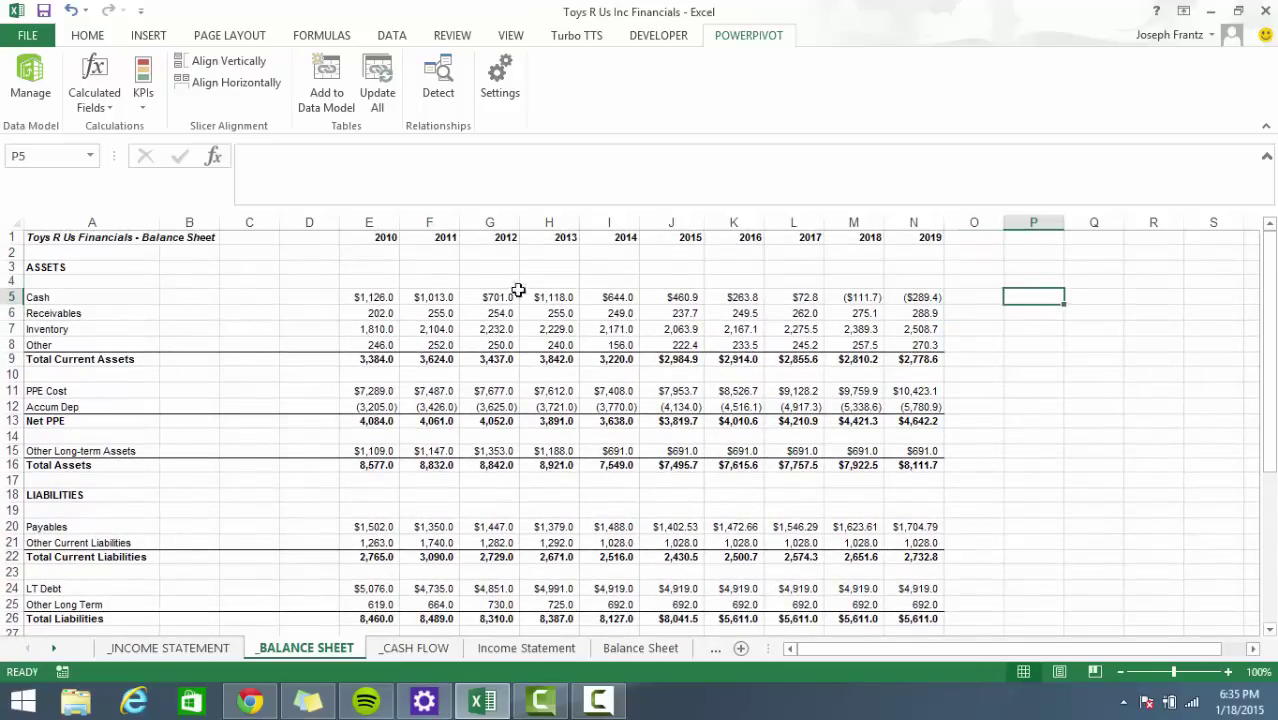
scroll(815, 513, down, 1)
scroll(956, 474, up, 1)
Fill the Total Liabilities and Equity formula from J33 across to N33 and format J33:N33 as currency with one decimal.
scroll(681, 446, down, 3)
scroll(437, 468, down, 2)
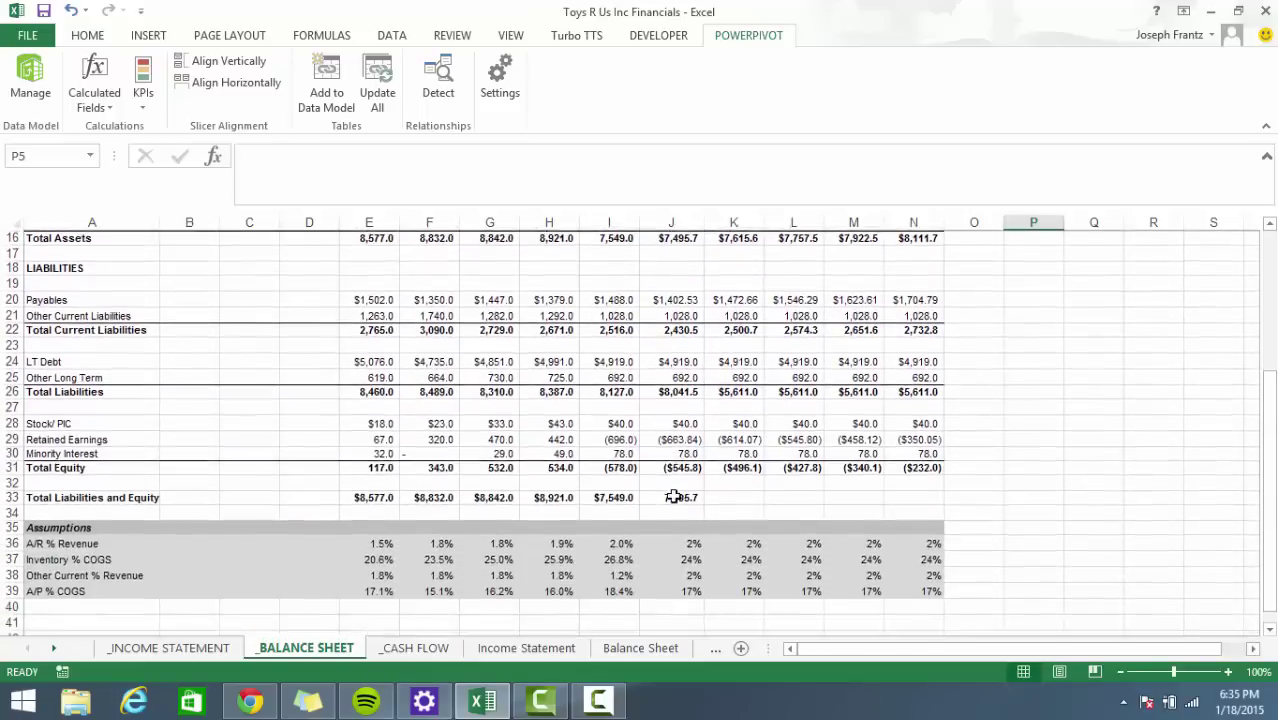
click(745, 497)
click(646, 497)
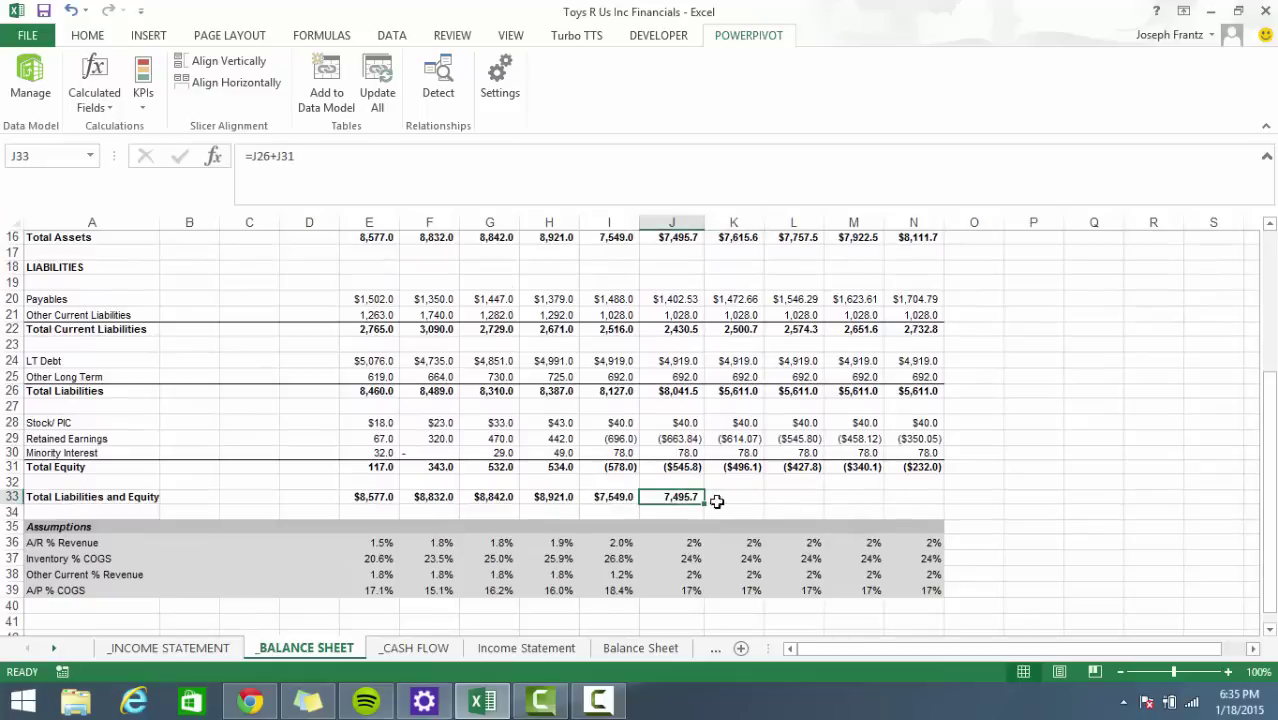
drag(705, 501, 941, 497)
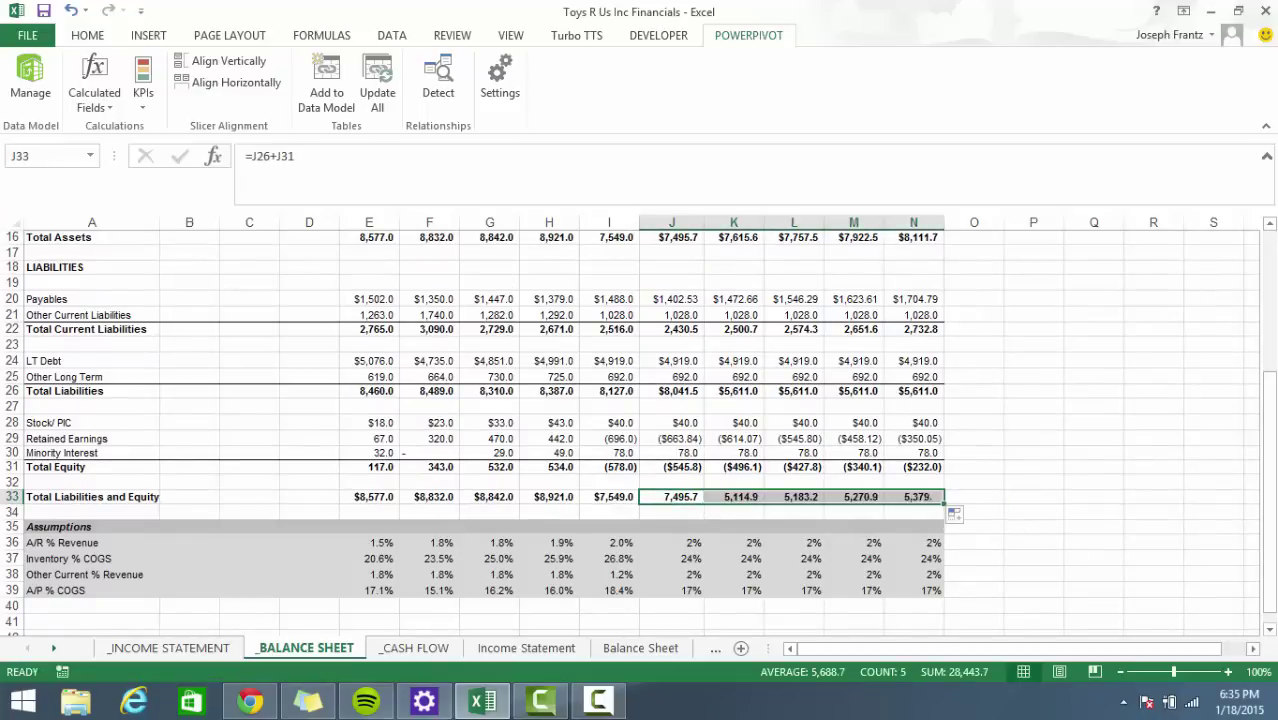
key(ctrl+shift+4)
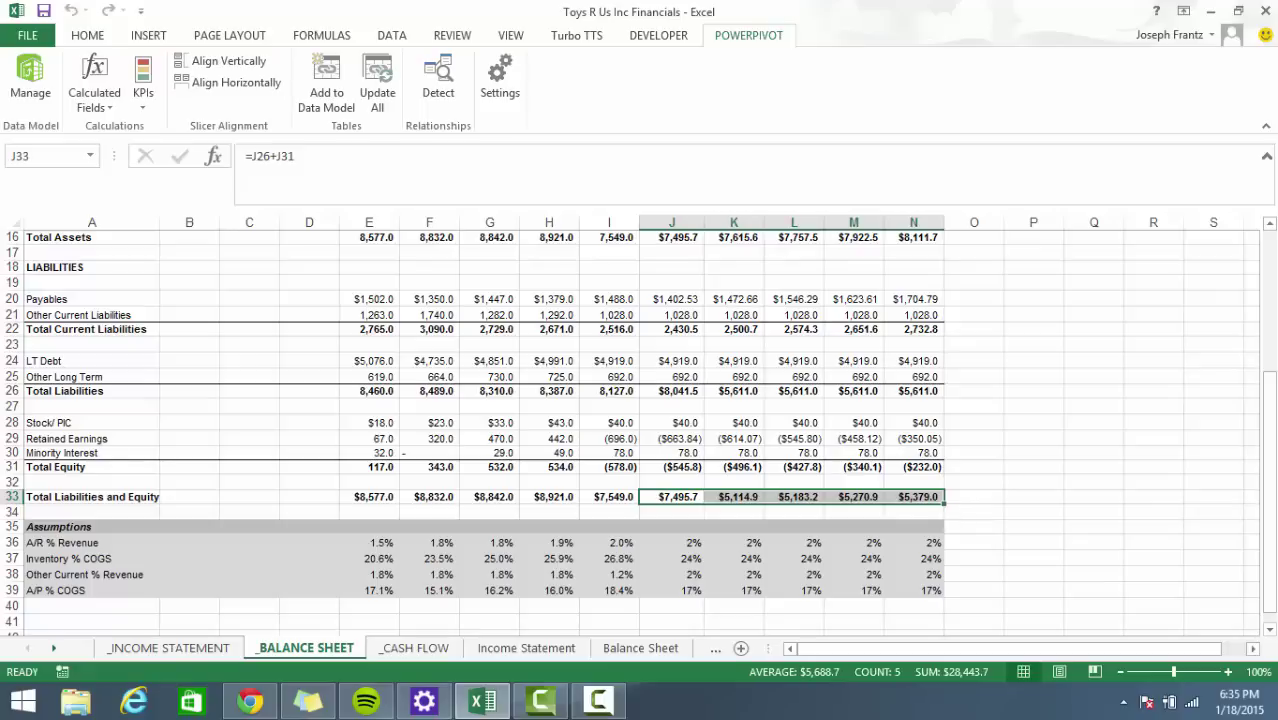
Examine the projected balance sheet, checking the 2018 and 2019 Cash balances and the asset and liability totals.
scroll(1201, 562, up, 3)
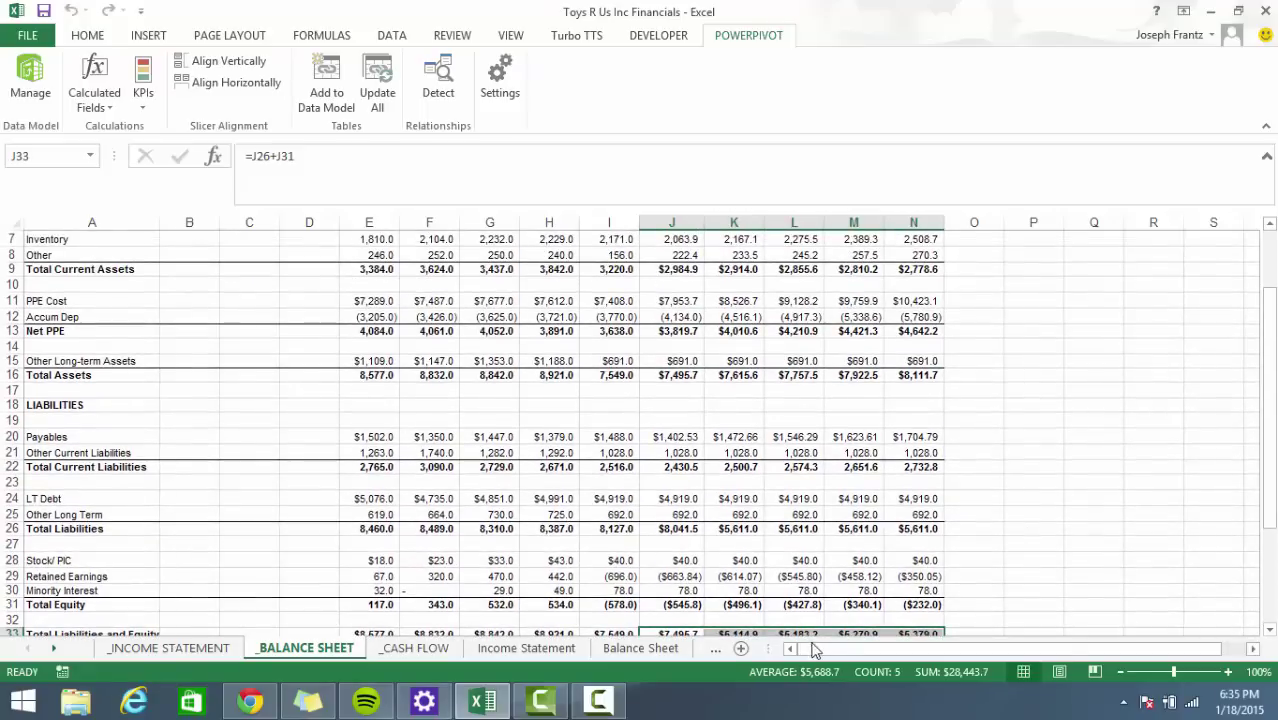
click(1069, 543)
scroll(1039, 556, down, 5)
scroll(1010, 565, up, 5)
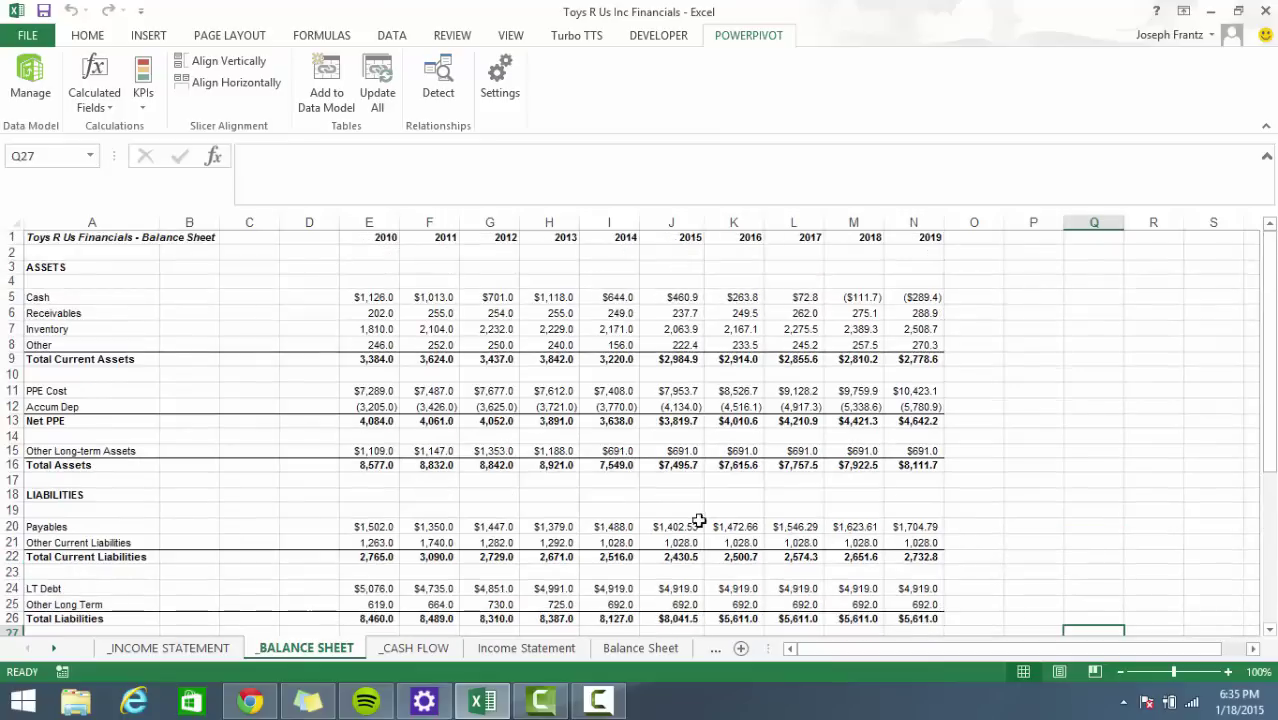
drag(862, 294, 939, 291)
click(1063, 299)
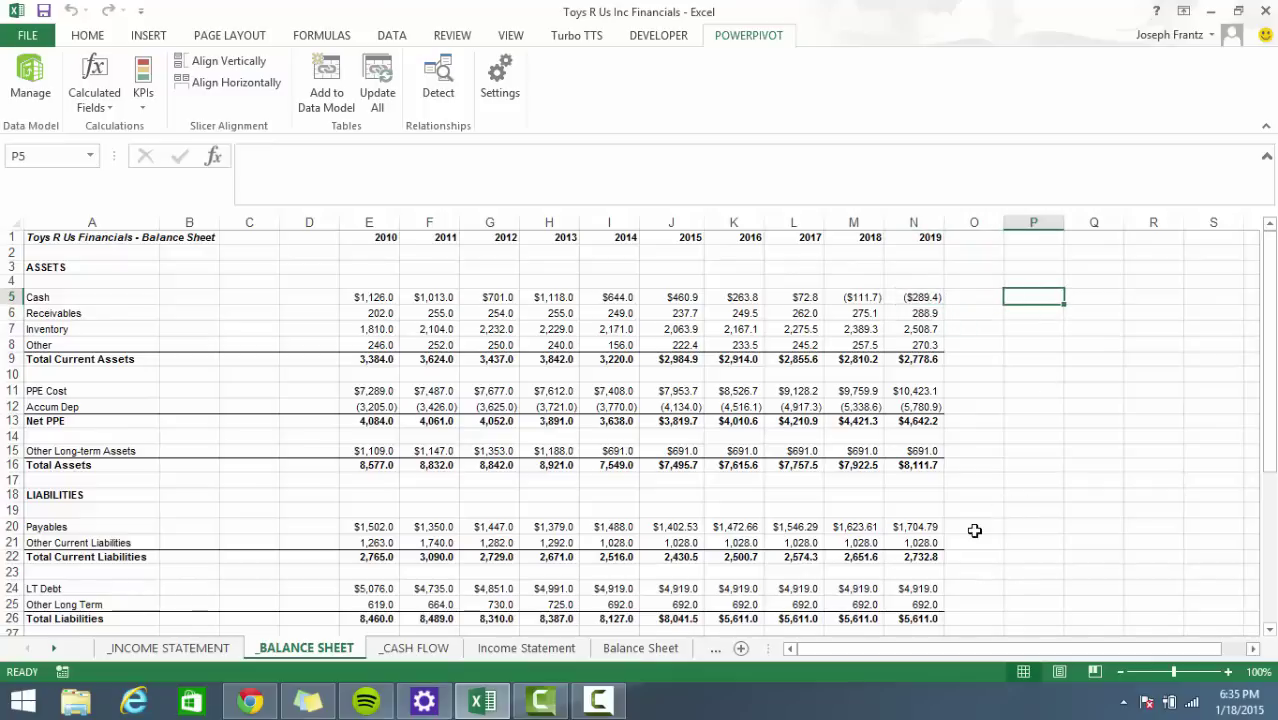
click(985, 328)
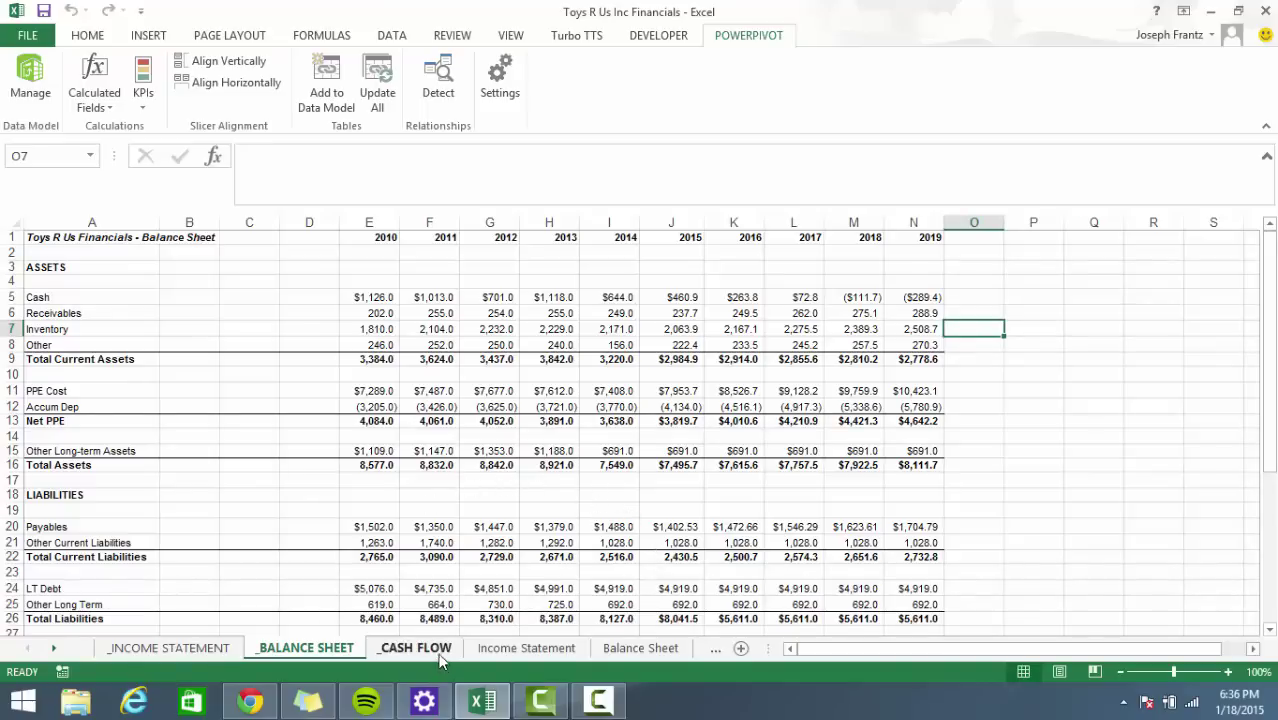
click(555, 510)
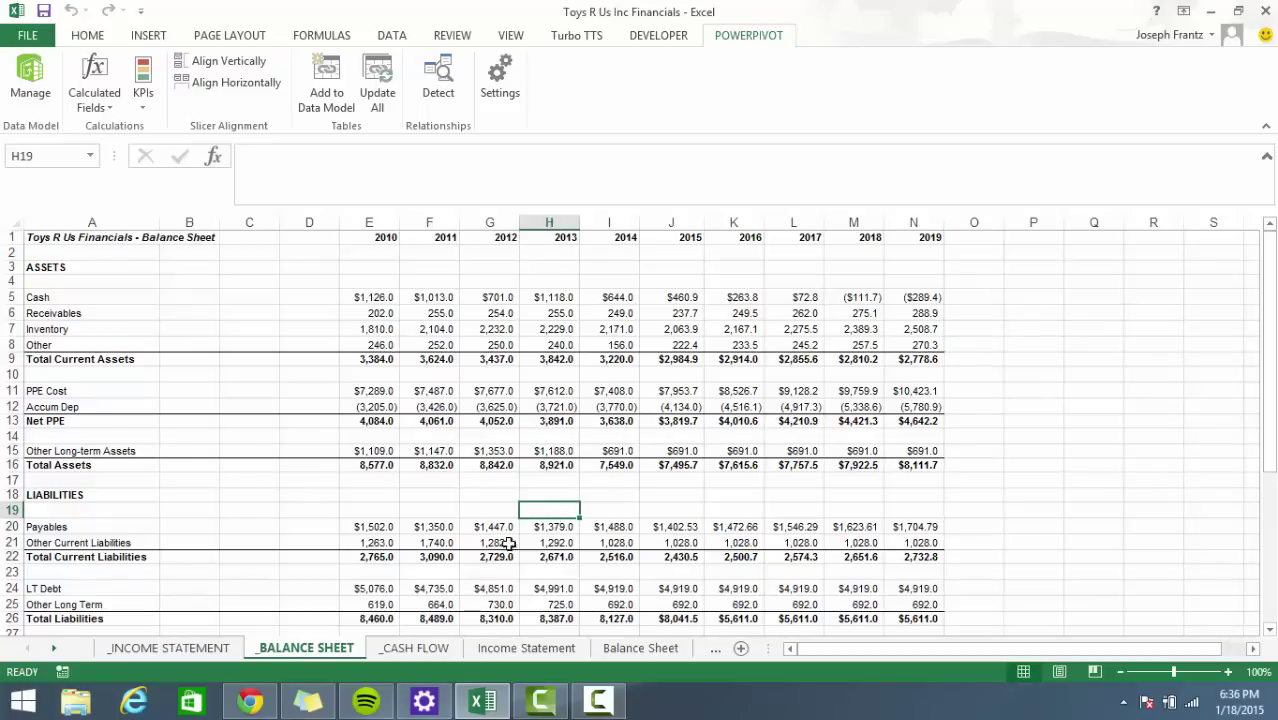
scroll(580, 565, down, 2)
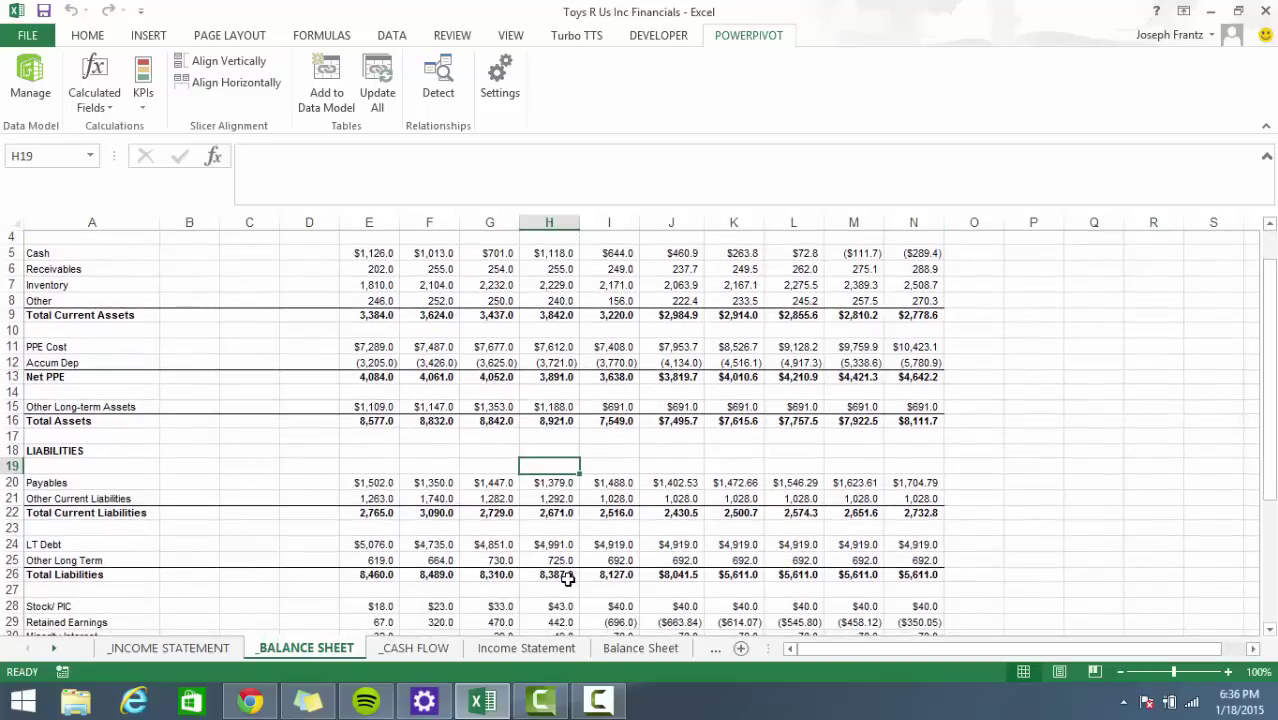
scroll(567, 578, up, 2)
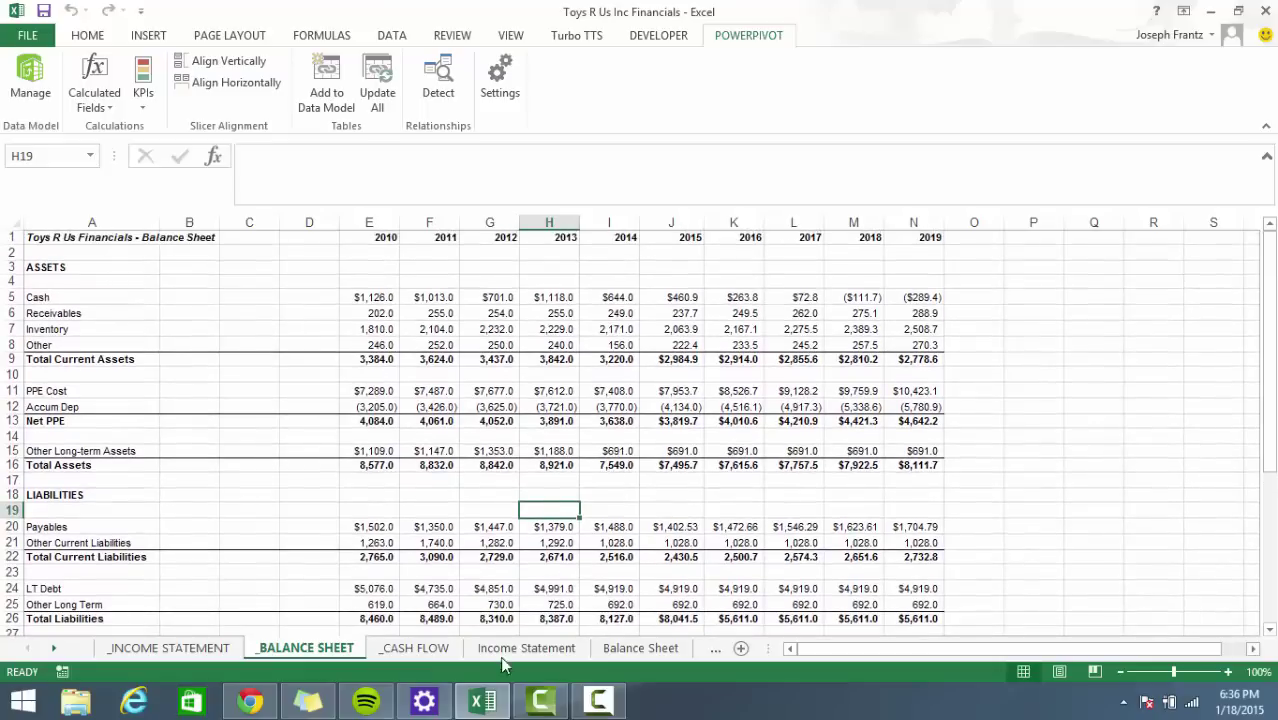
Review the cash flow statement's financing section, net change in cash, and the debt, equity and dividend assumptions.
click(414, 648)
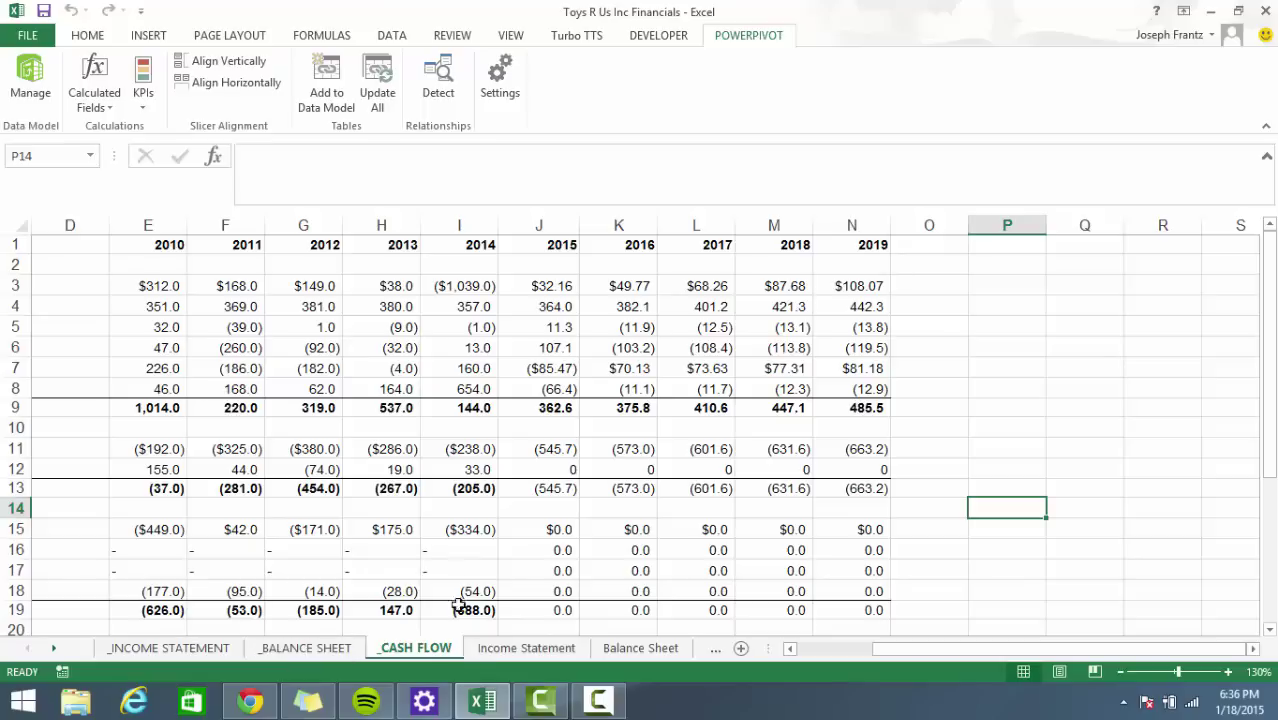
scroll(451, 580, down, 2)
scroll(300, 540, left, 3)
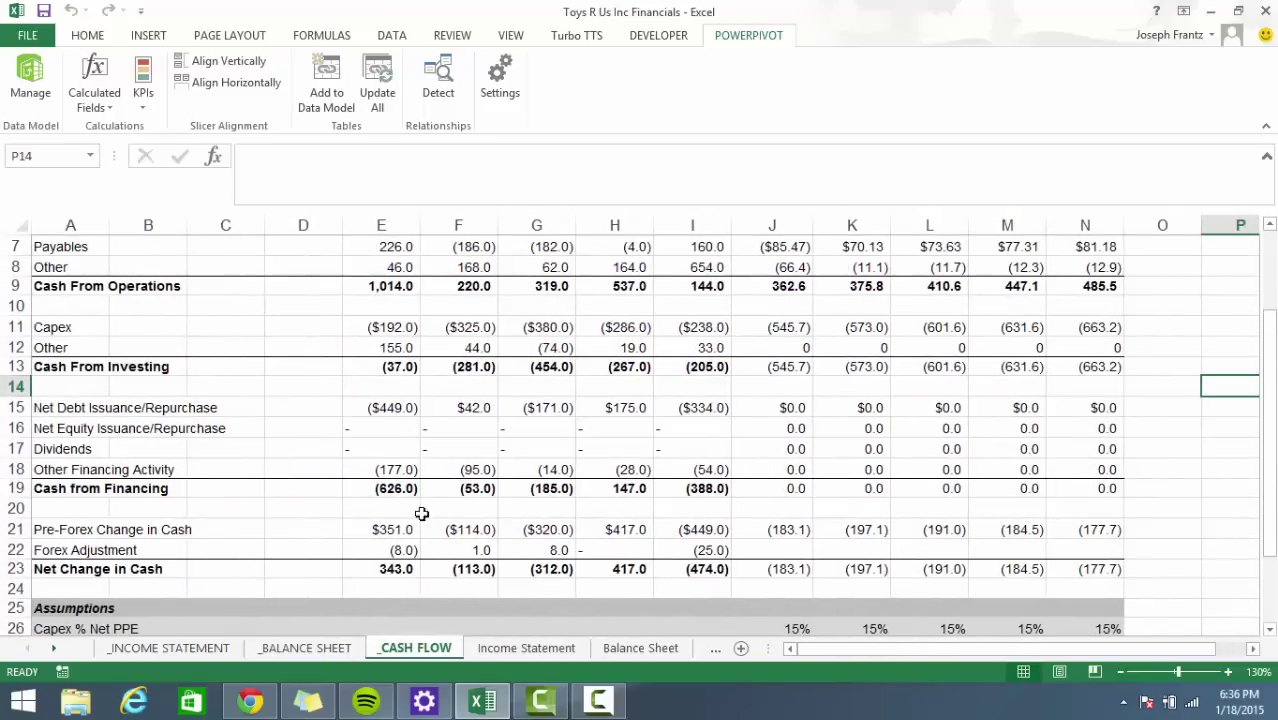
scroll(645, 491, down, 3)
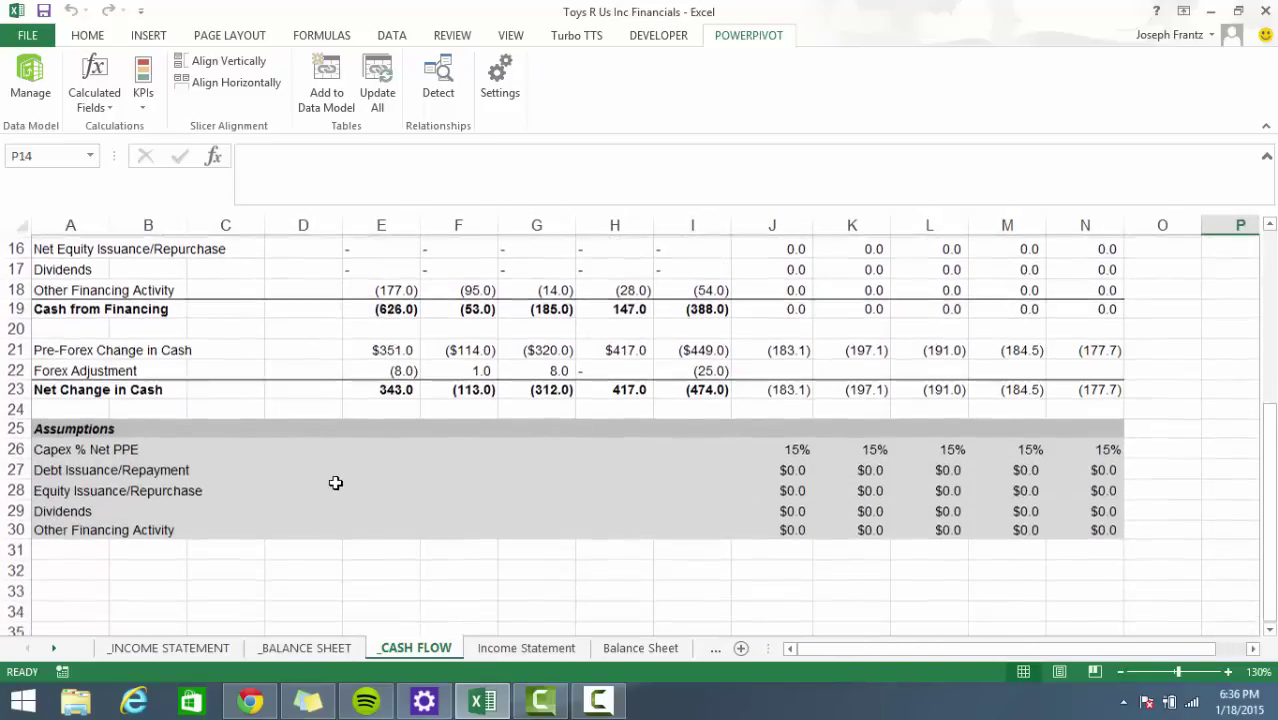
scroll(511, 505, down, 1)
scroll(511, 505, up, 4)
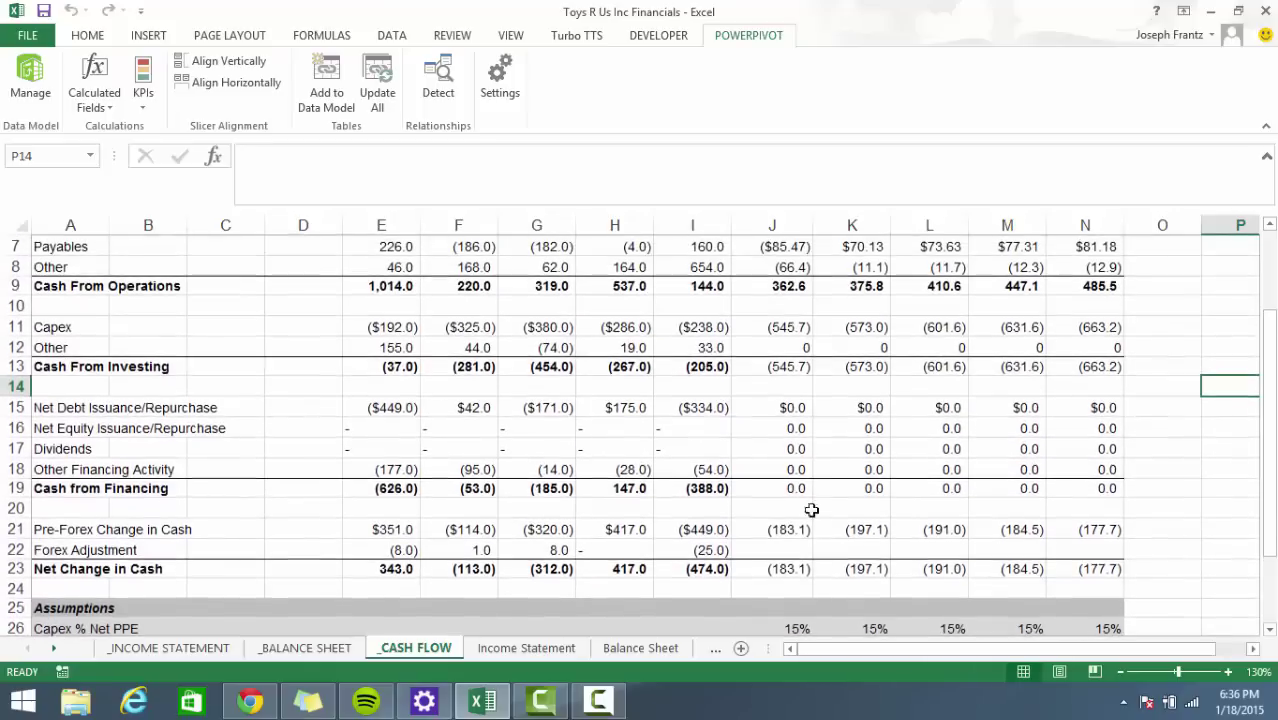
Set the Debt Issuance/Repayment assumption on the cash flow sheet to 200 for both 2018 (M27) and 2019 (N27).
scroll(1108, 422, down, 3)
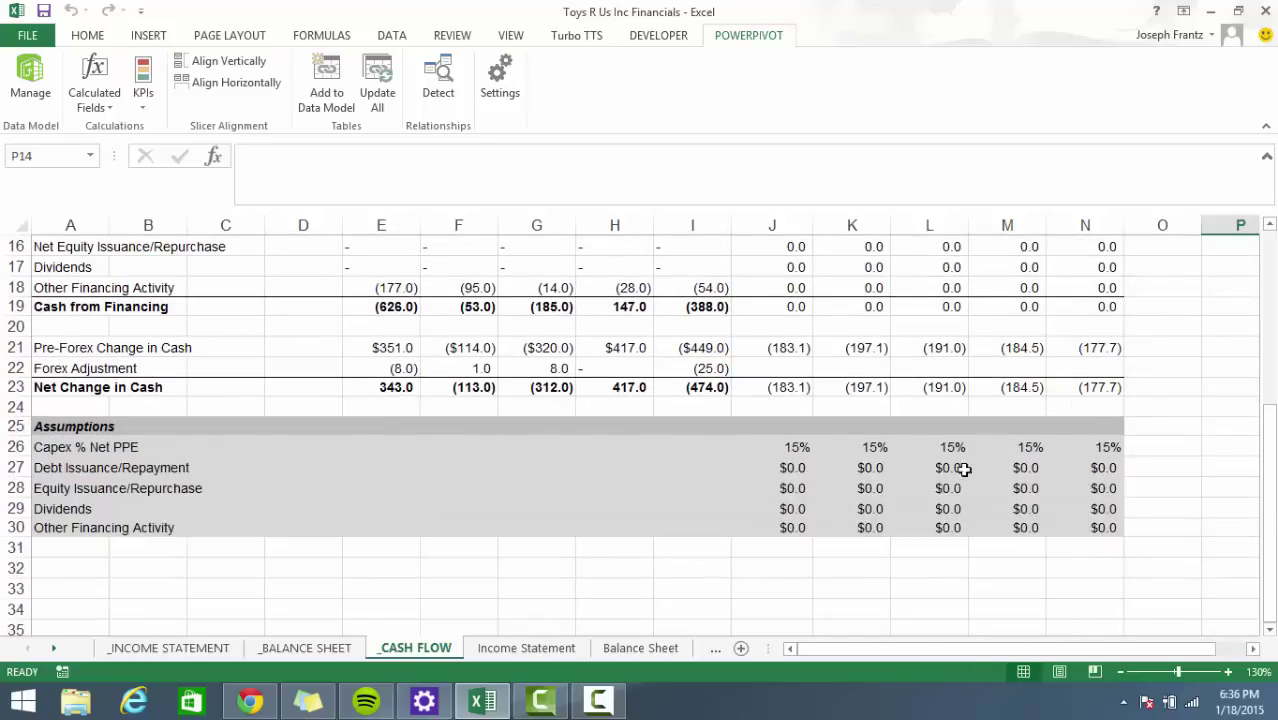
click(1022, 528)
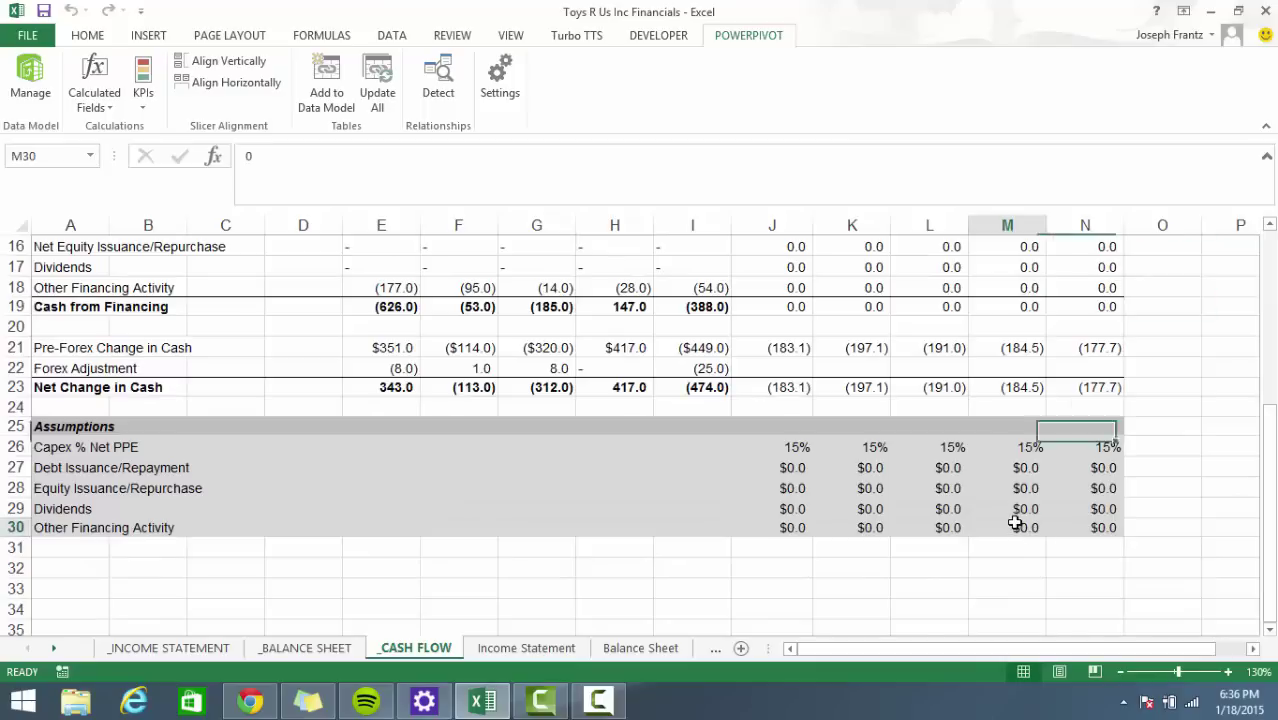
click(1030, 467)
click(950, 468)
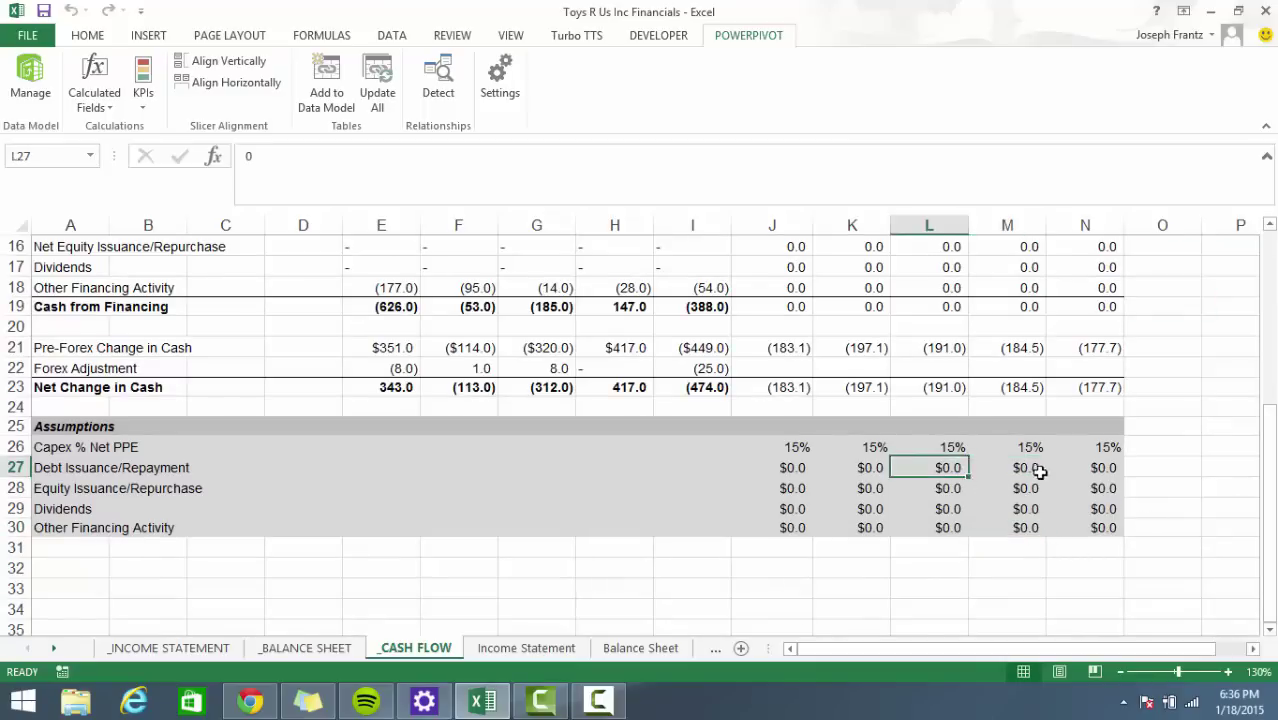
click(1036, 469)
text(200)
key(ctrl+Return)
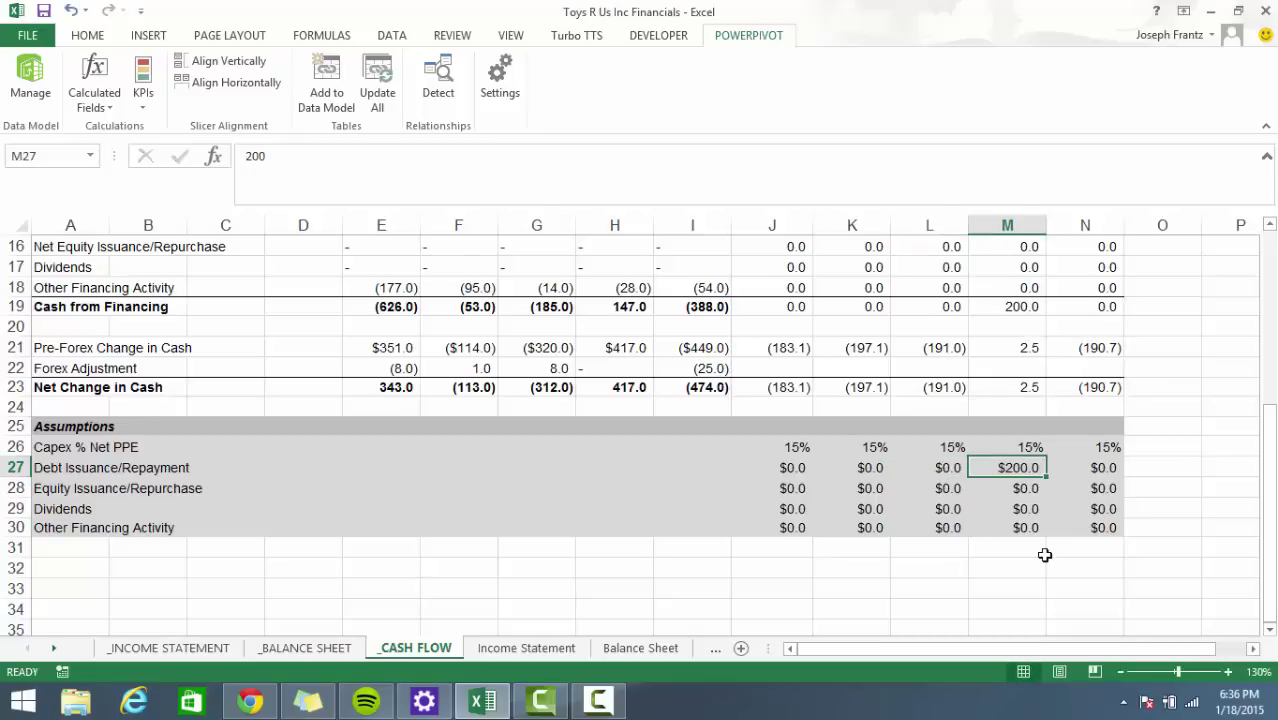
click(1106, 474)
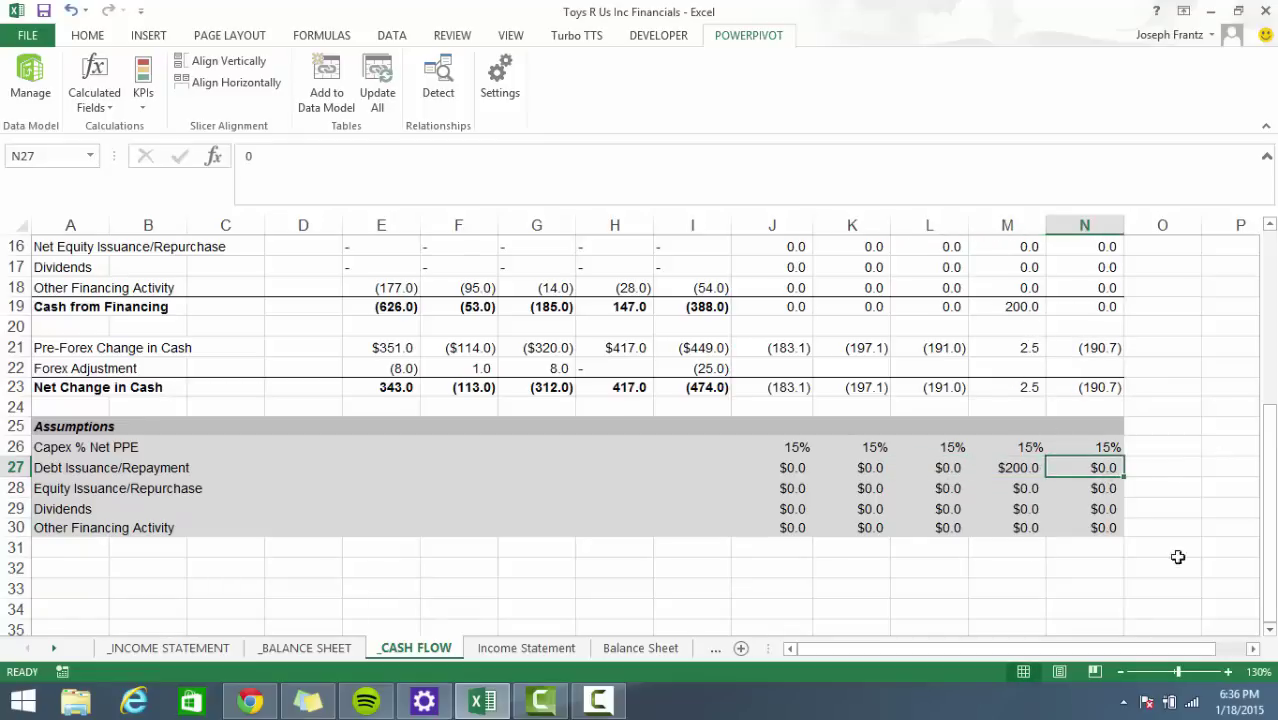
text(200)
key(ctrl+Return)
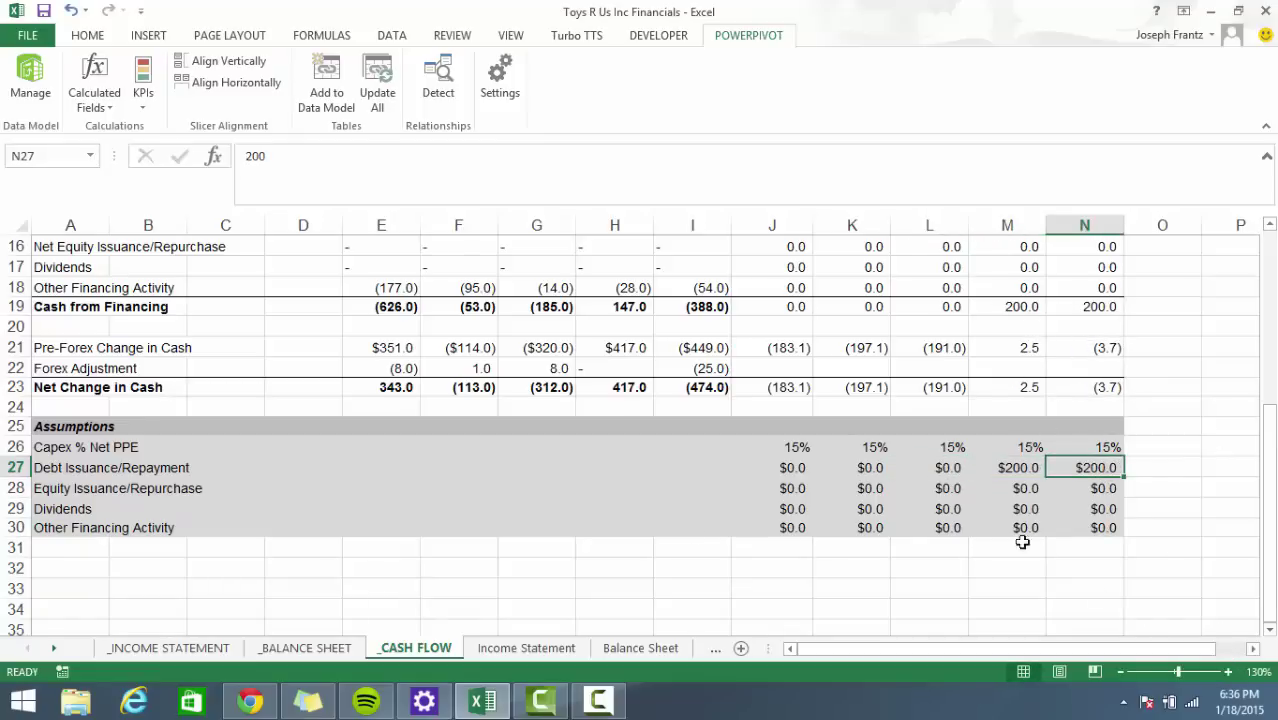
Check the income statement and the projected Cash balances on the balance sheet, inspecting the 2019 Cash formula in N5.
click(169, 648)
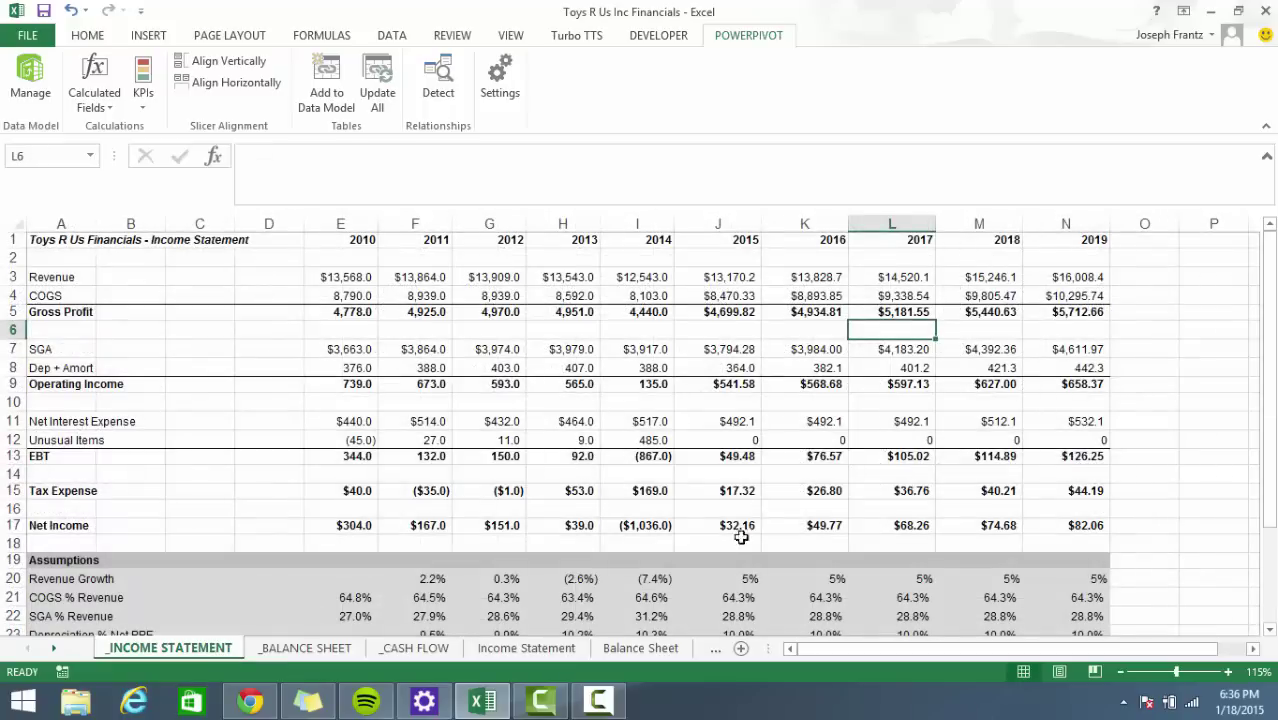
click(305, 648)
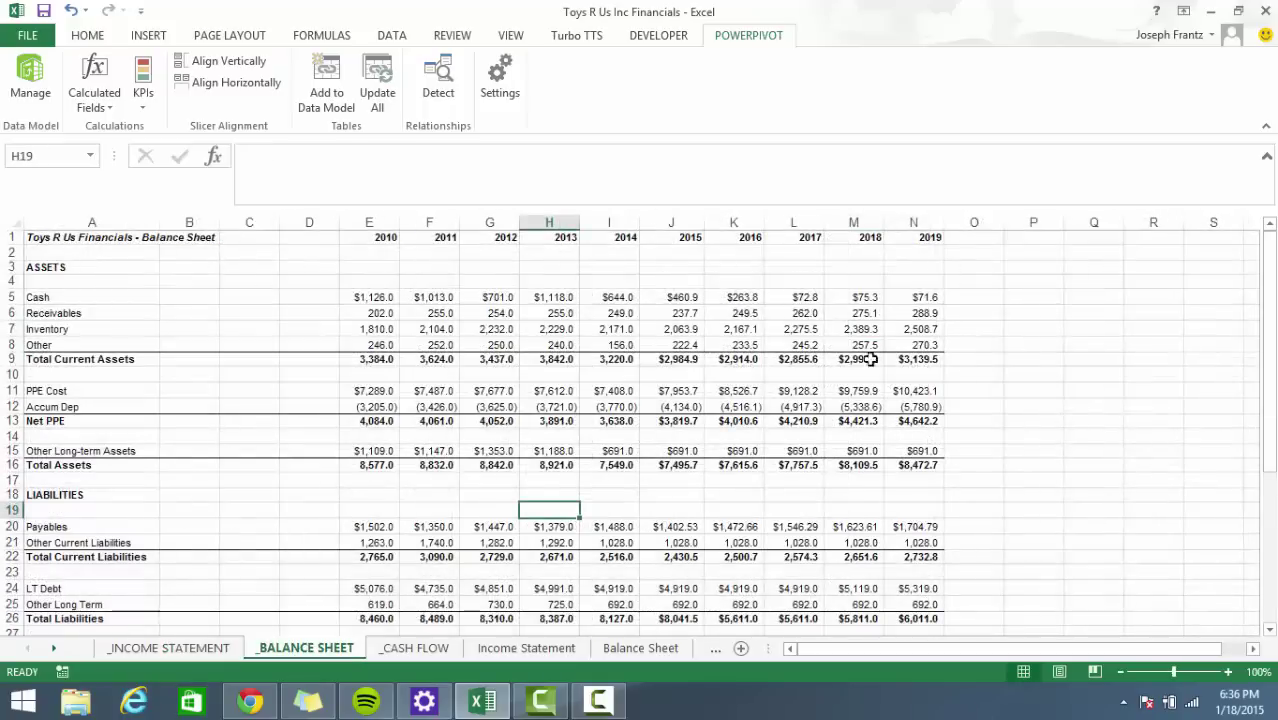
click(937, 299)
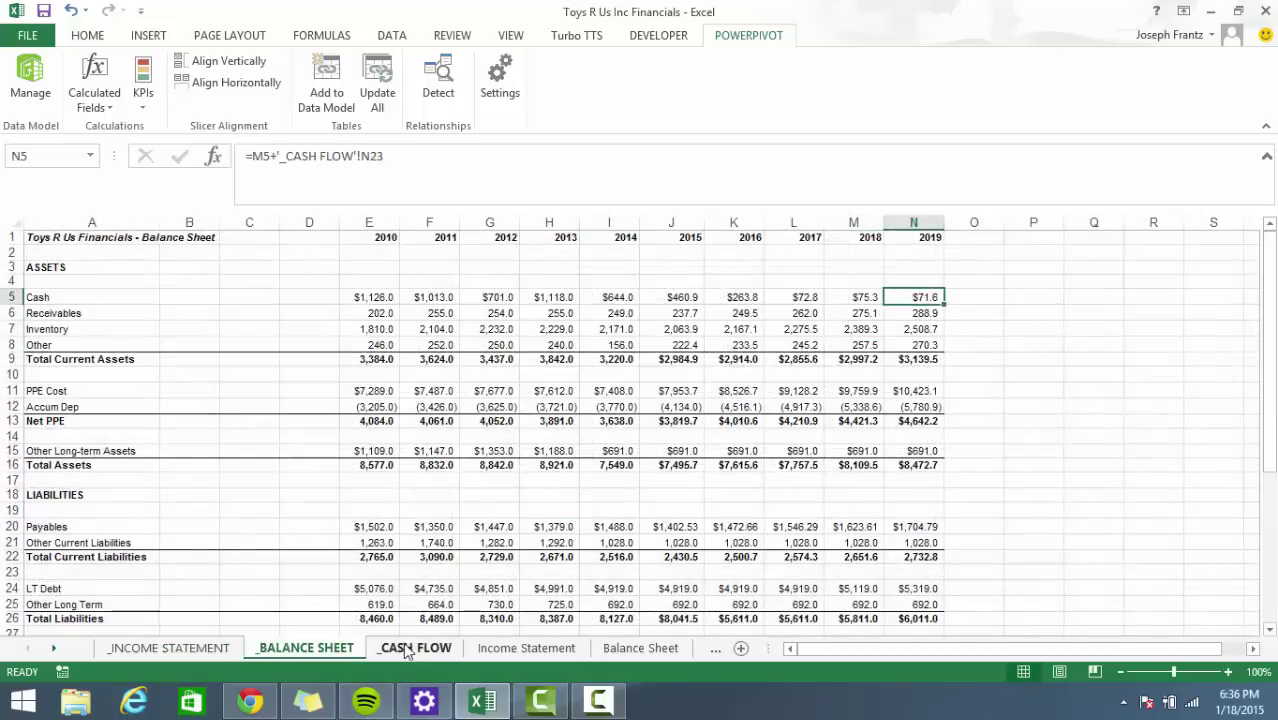